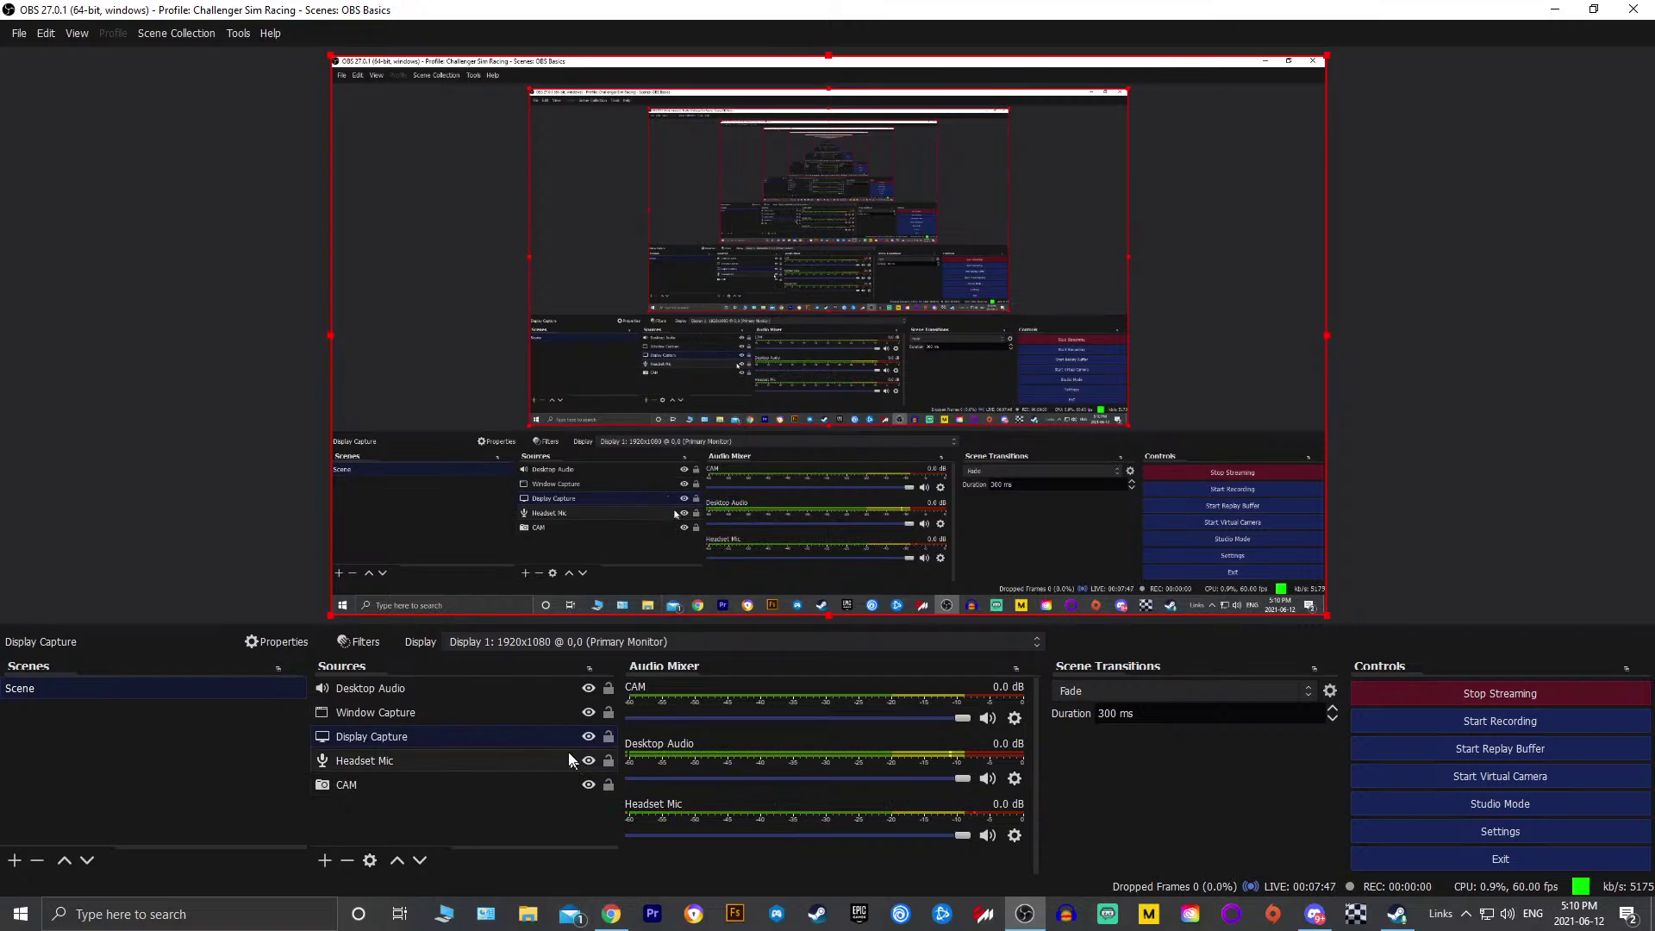
Reorder the sources so CAM sits above Headset Mic, followed by Display Capture, with Window Capture at the very end
left_click(488, 785)
left_click_drag(488, 784, 495, 729)
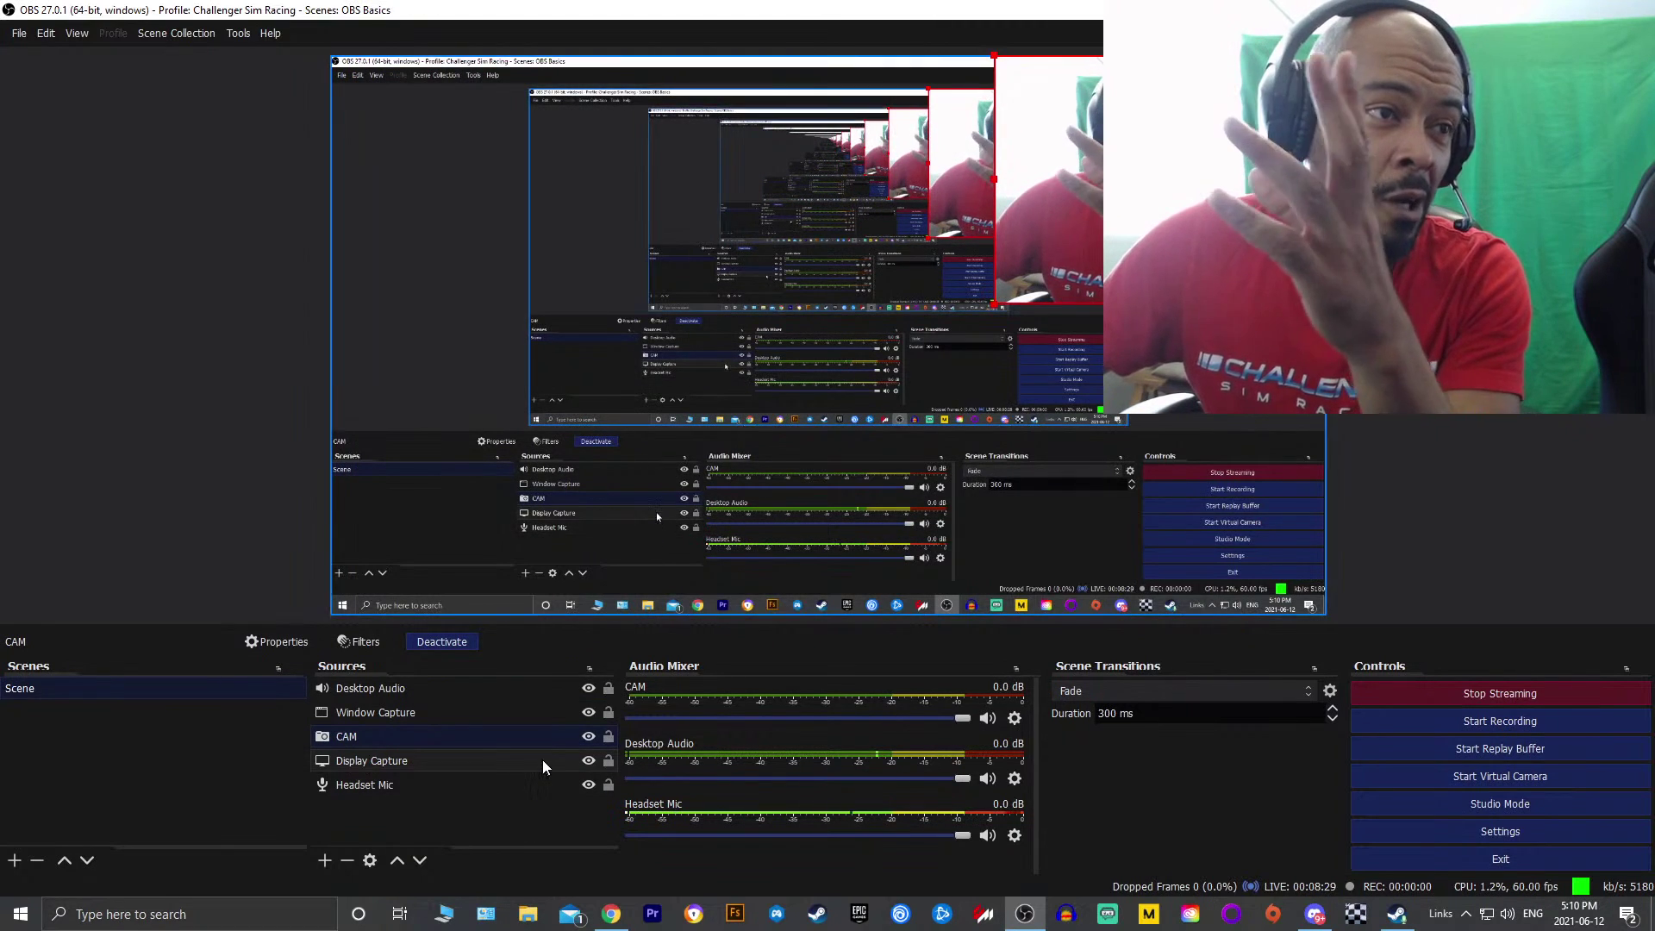
left_click_drag(511, 766, 515, 787)
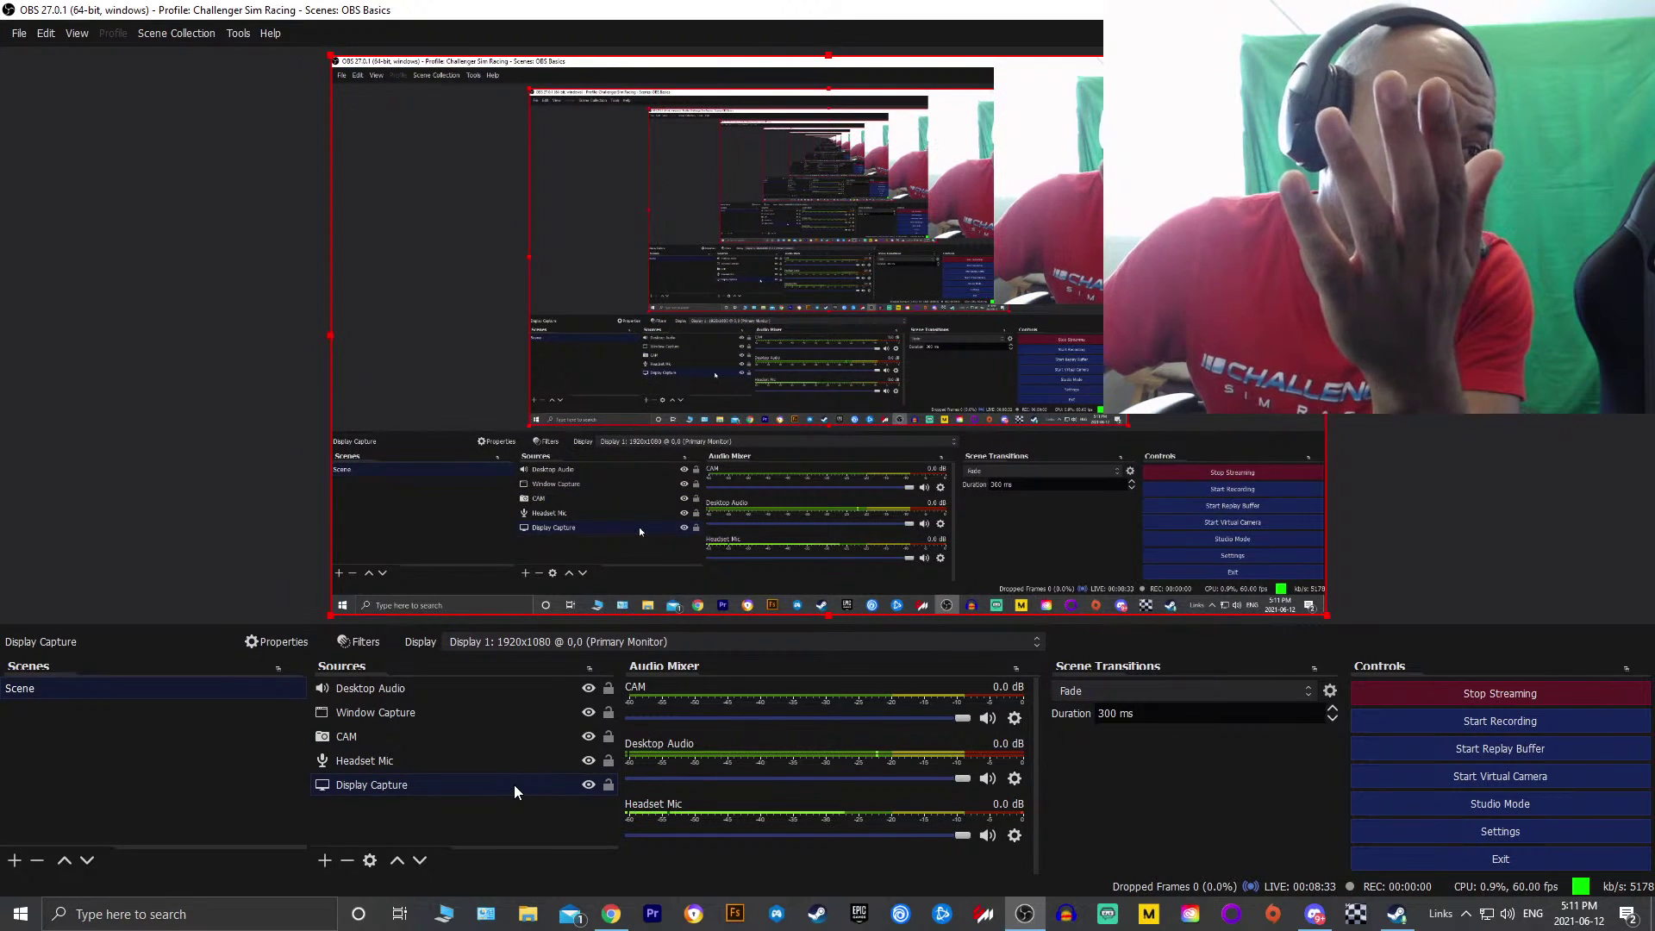
left_click_drag(514, 709, 510, 788)
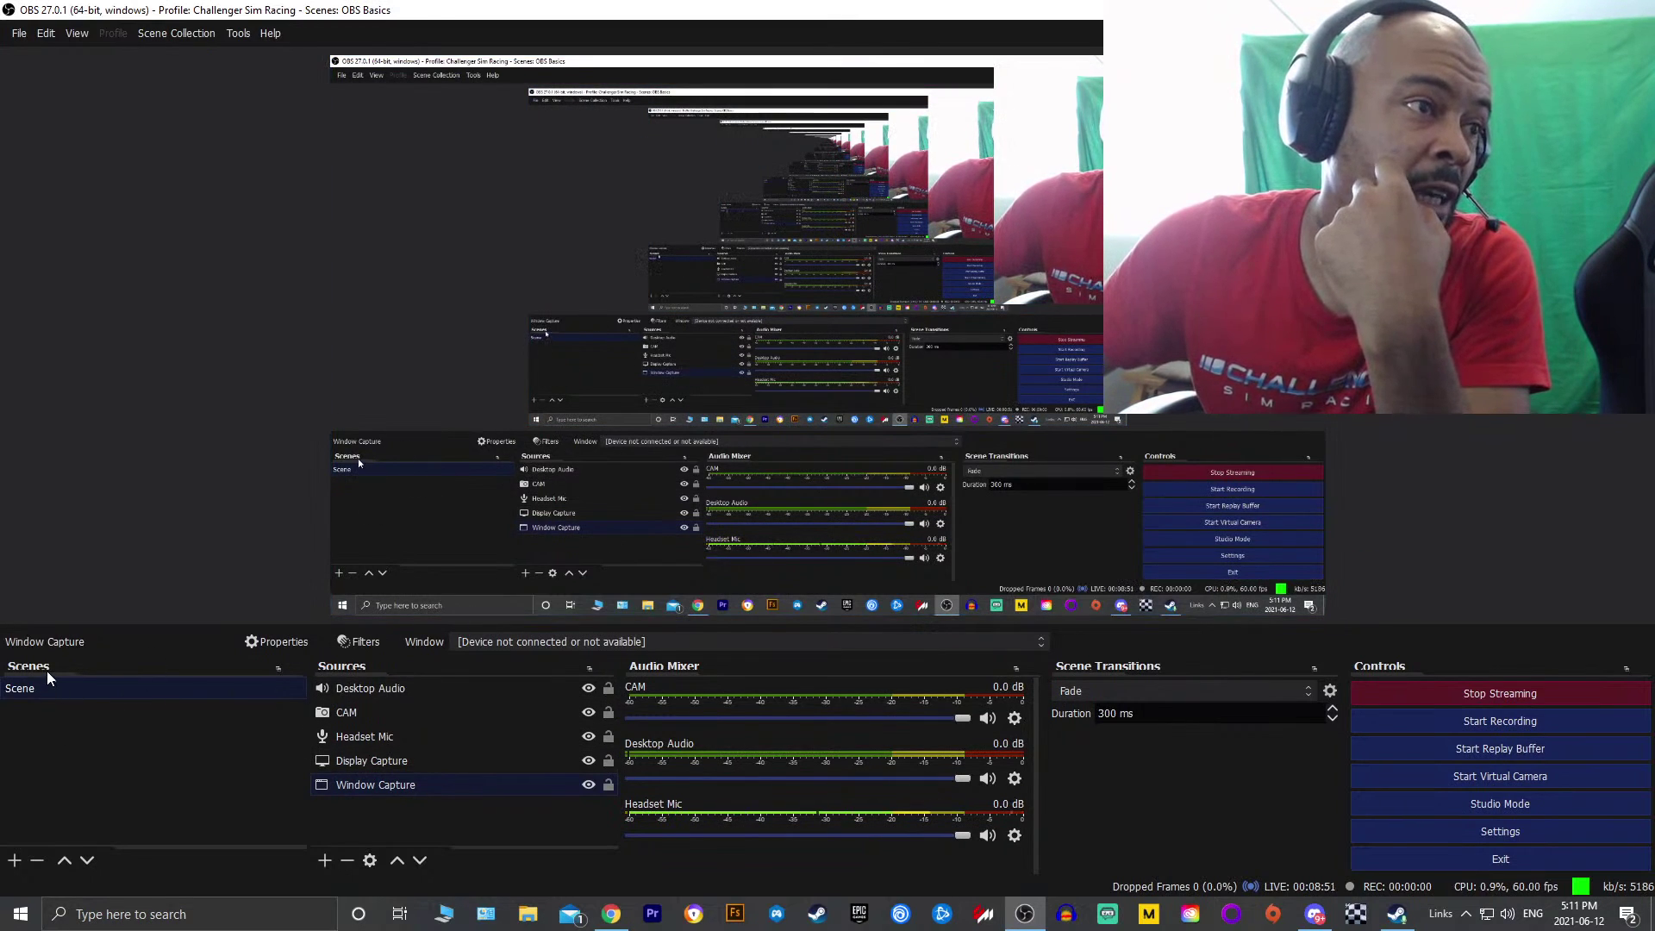
Add a second window capture source to the scene with the default name and reposition its properties dialog
left_click(326, 861)
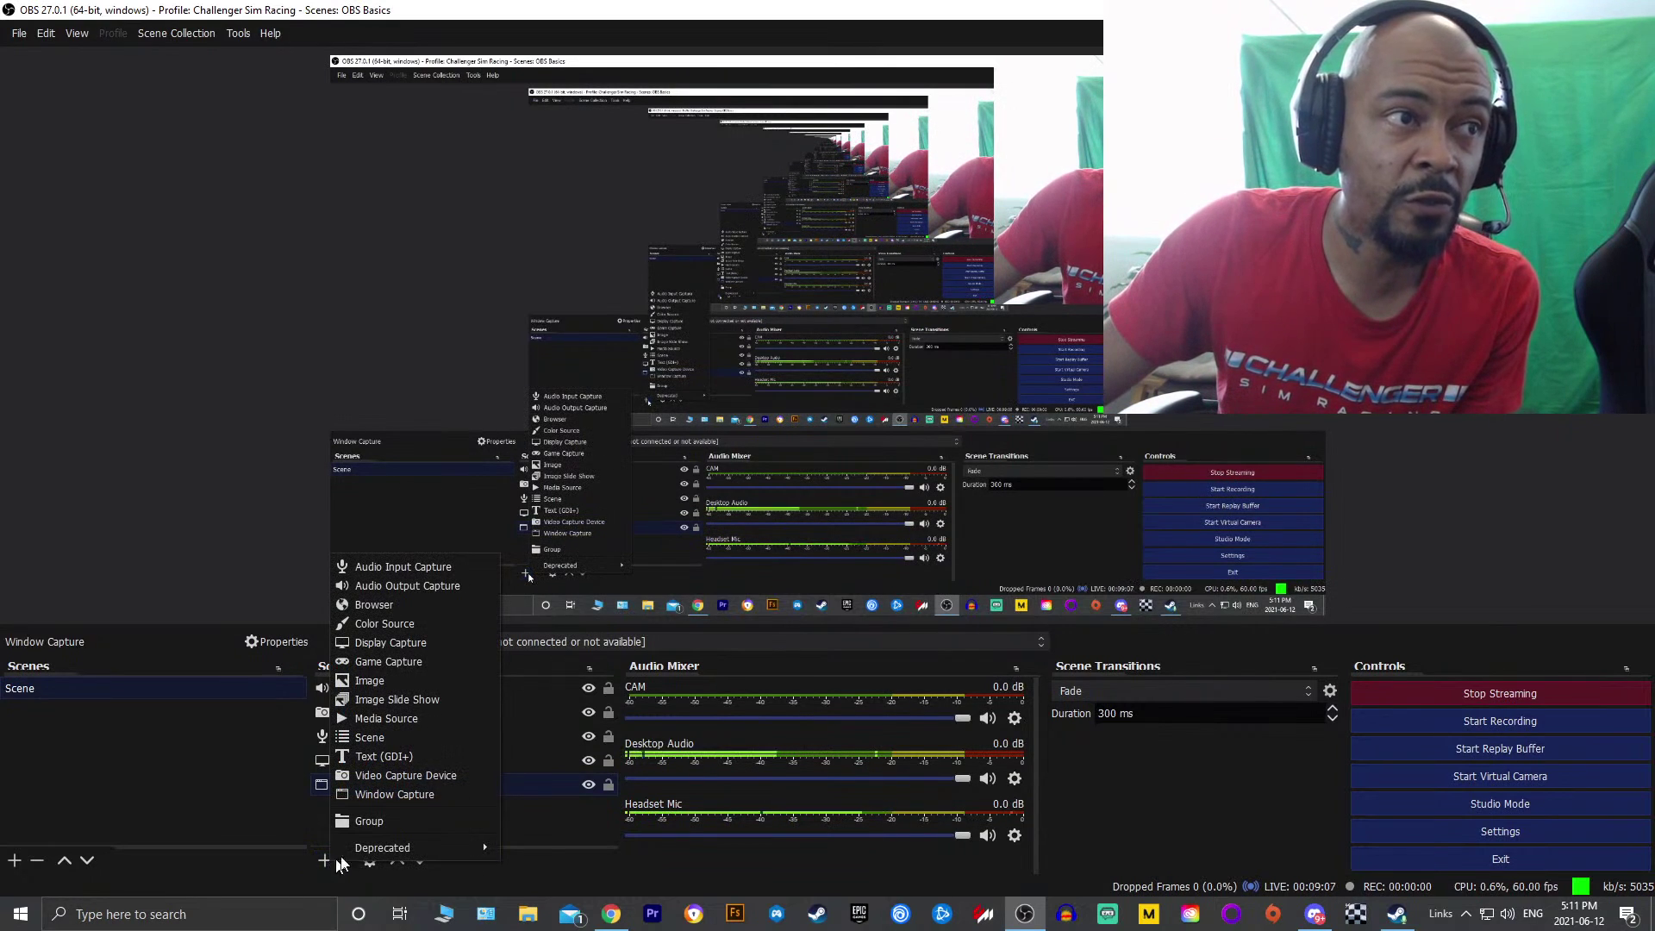
left_click(416, 796)
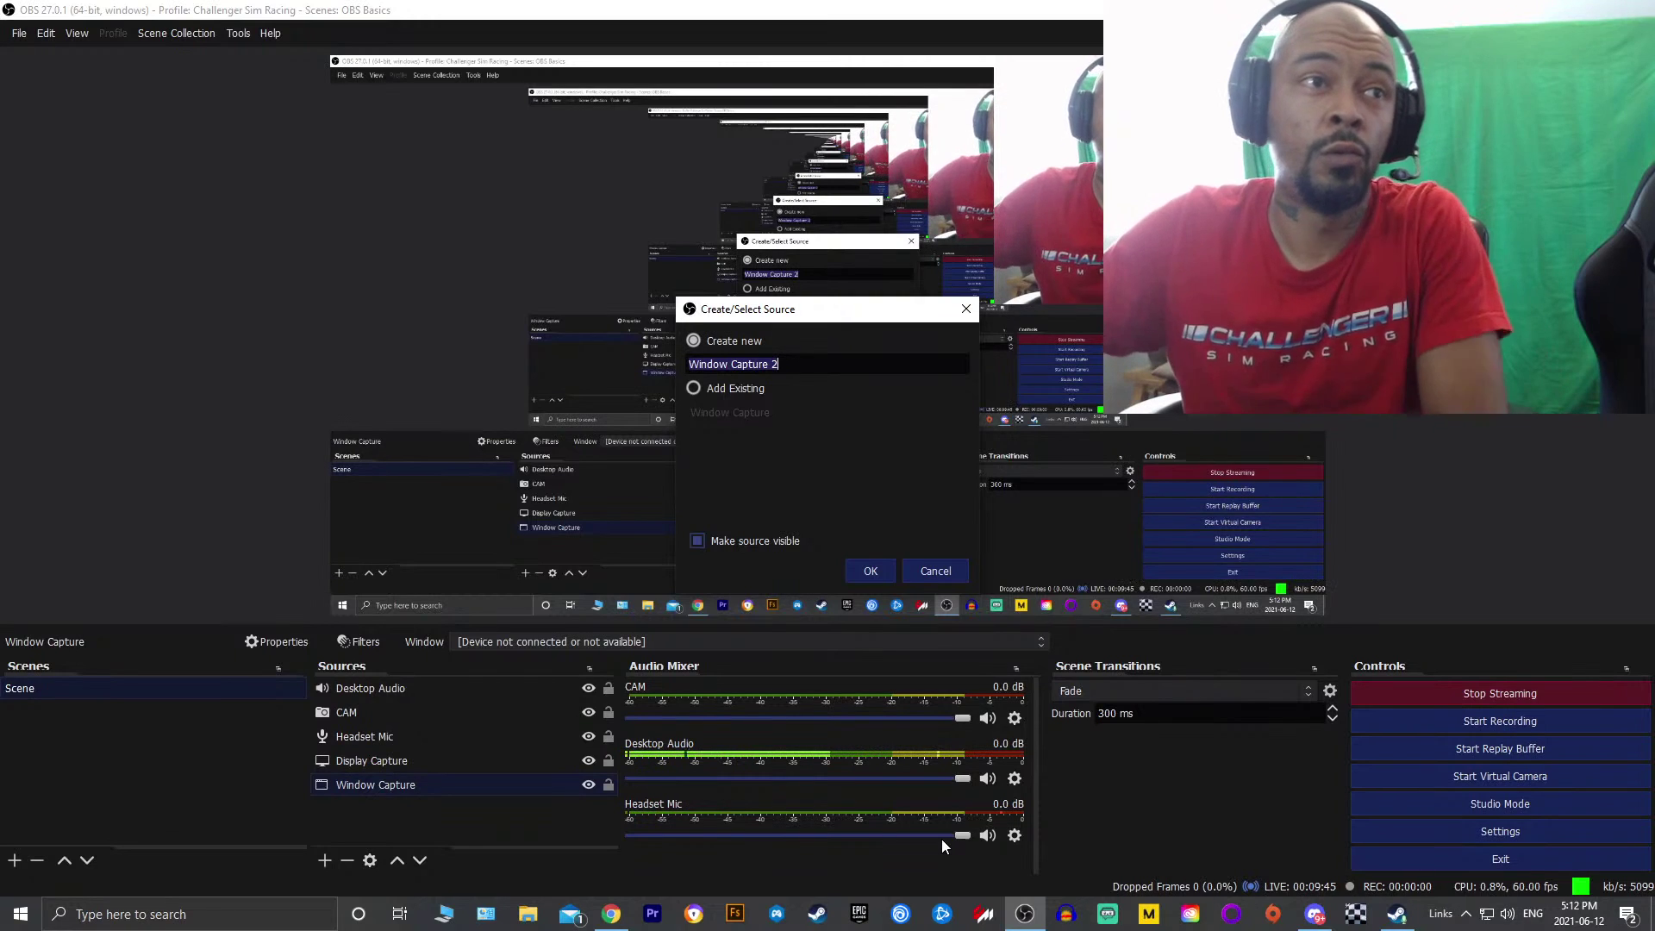
left_click(878, 572)
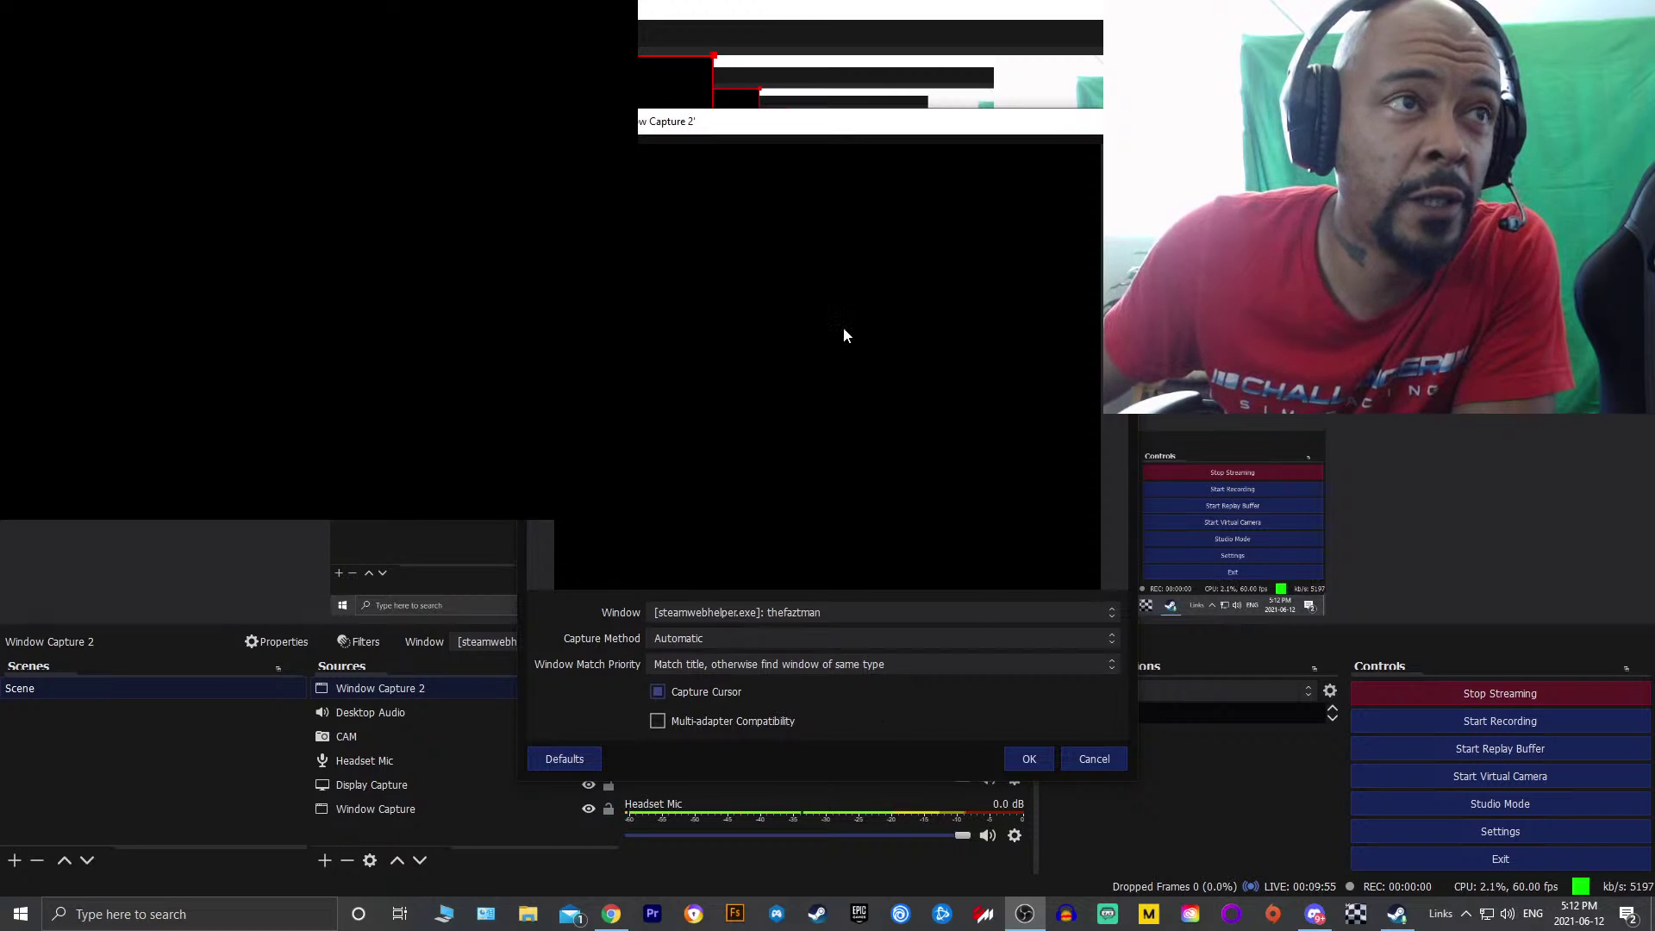
left_click_drag(876, 117, 729, 95)
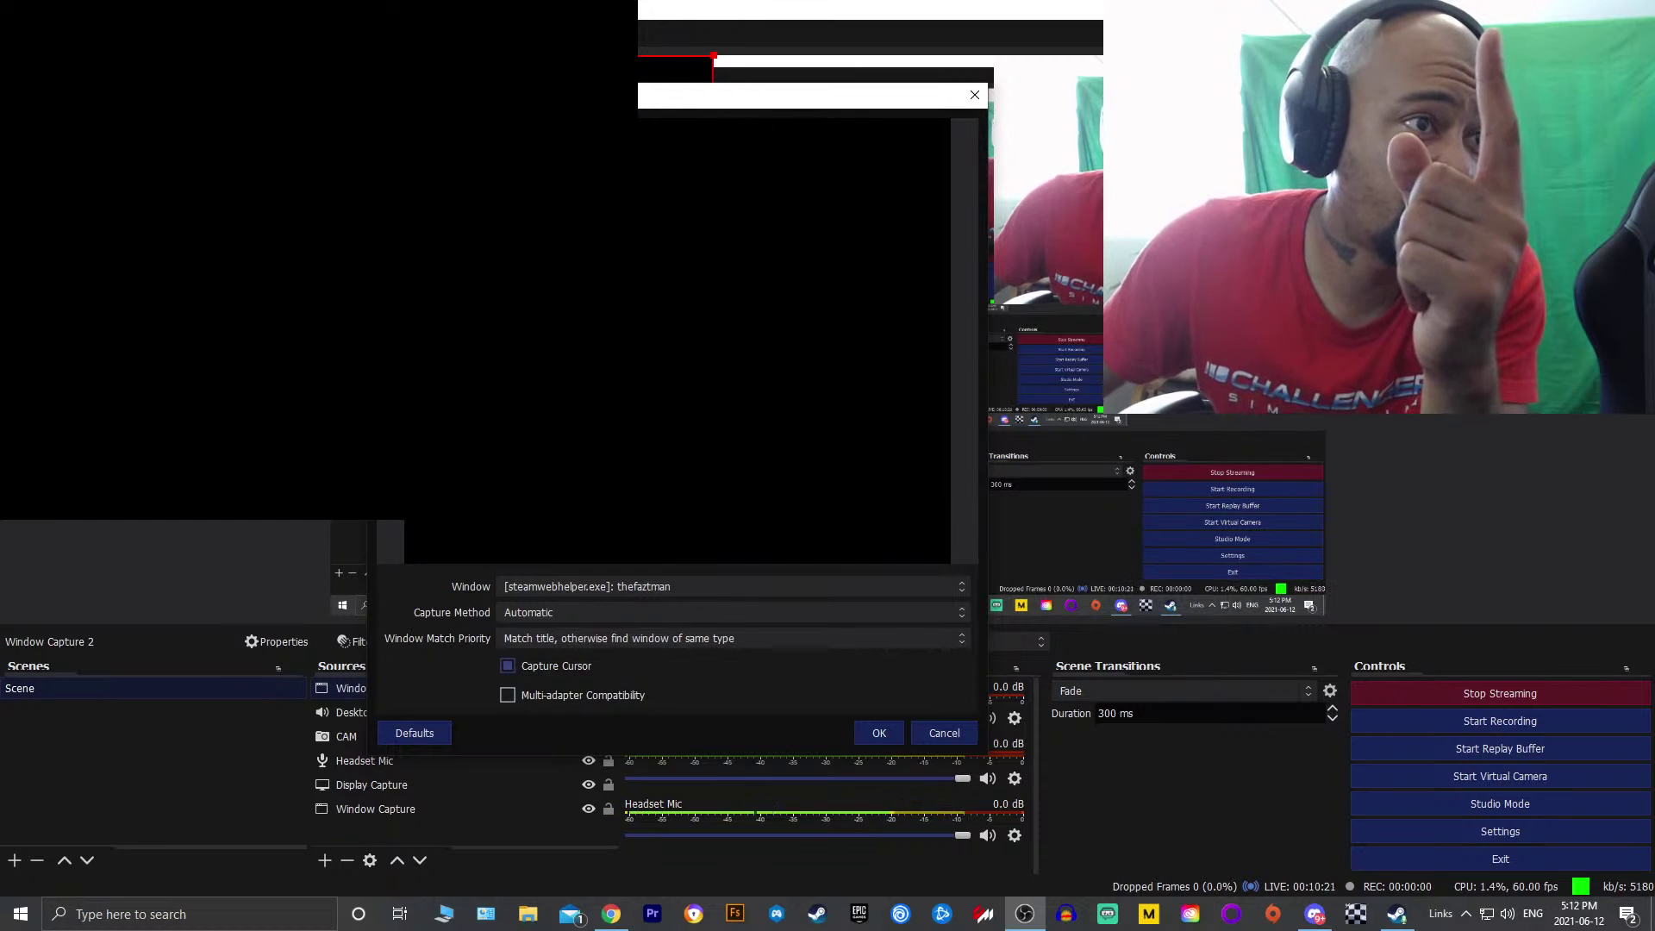
Examine which open windows are available for the second window capture source
left_click(644, 585)
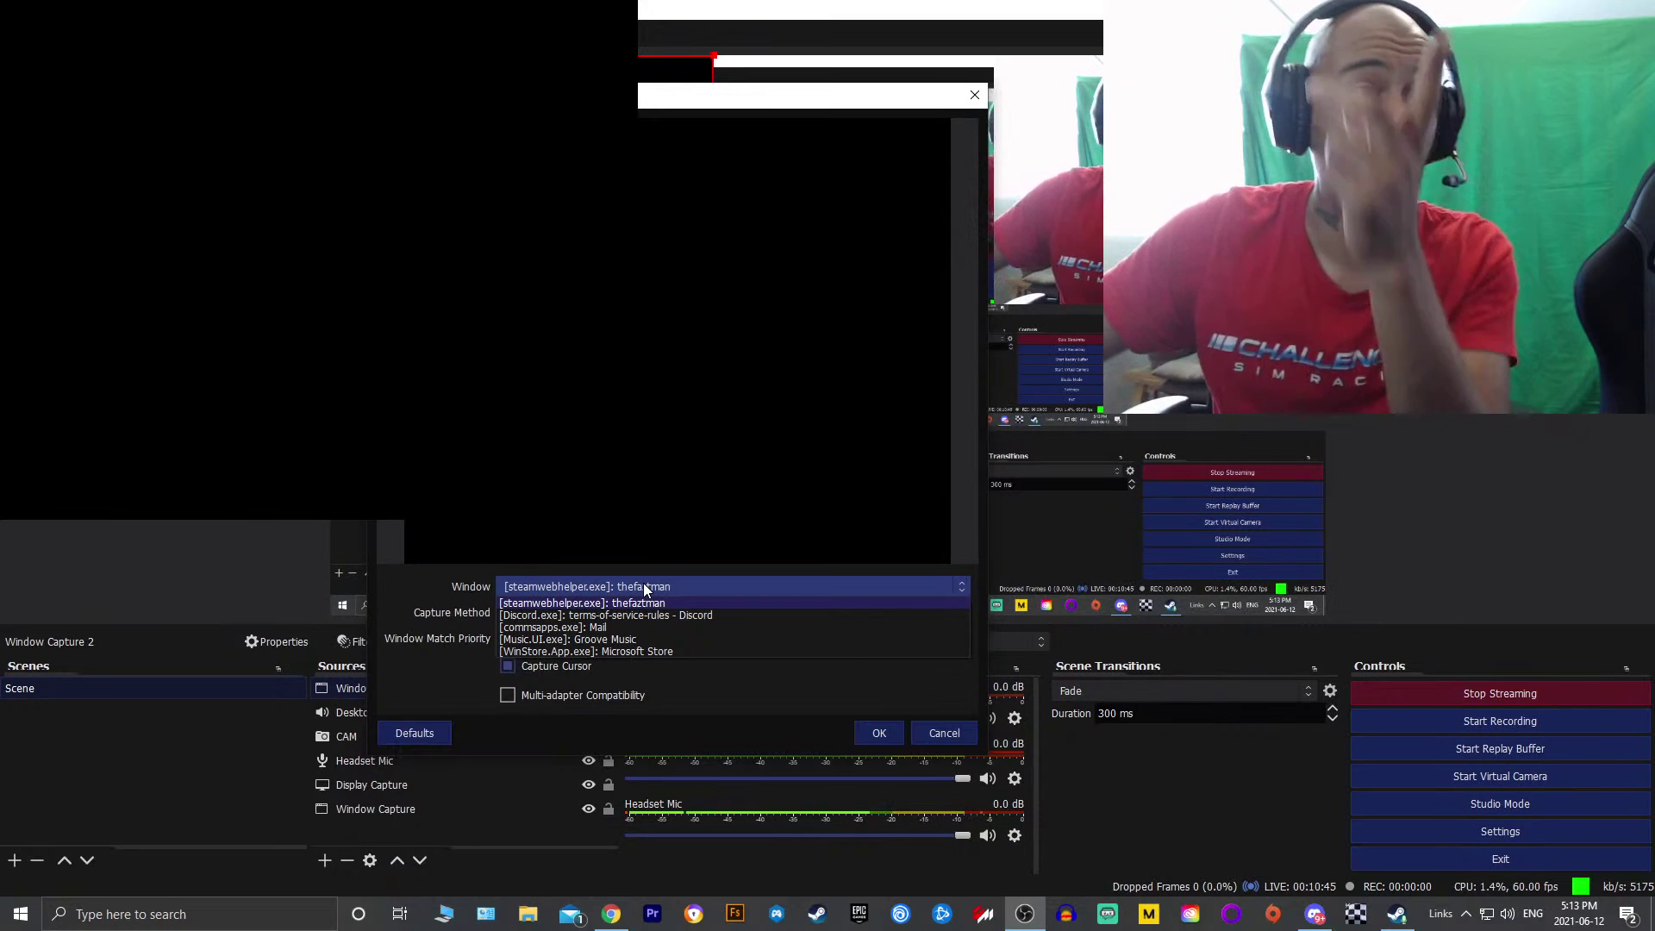
left_click(643, 587)
left_click(643, 587)
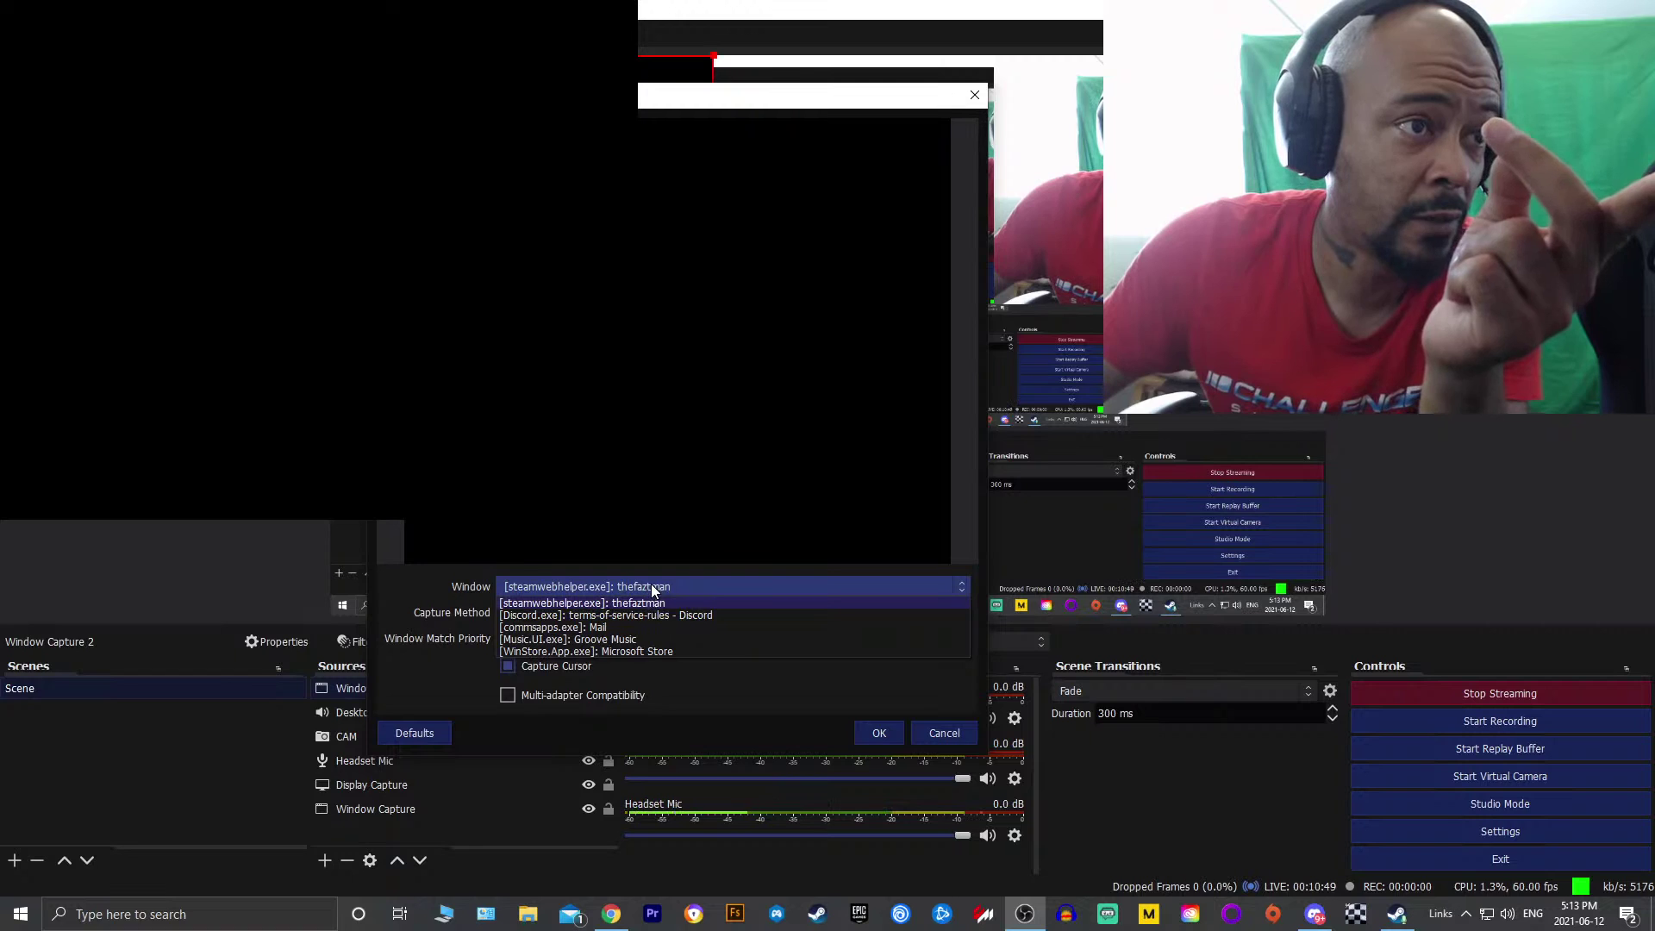
left_click(650, 586)
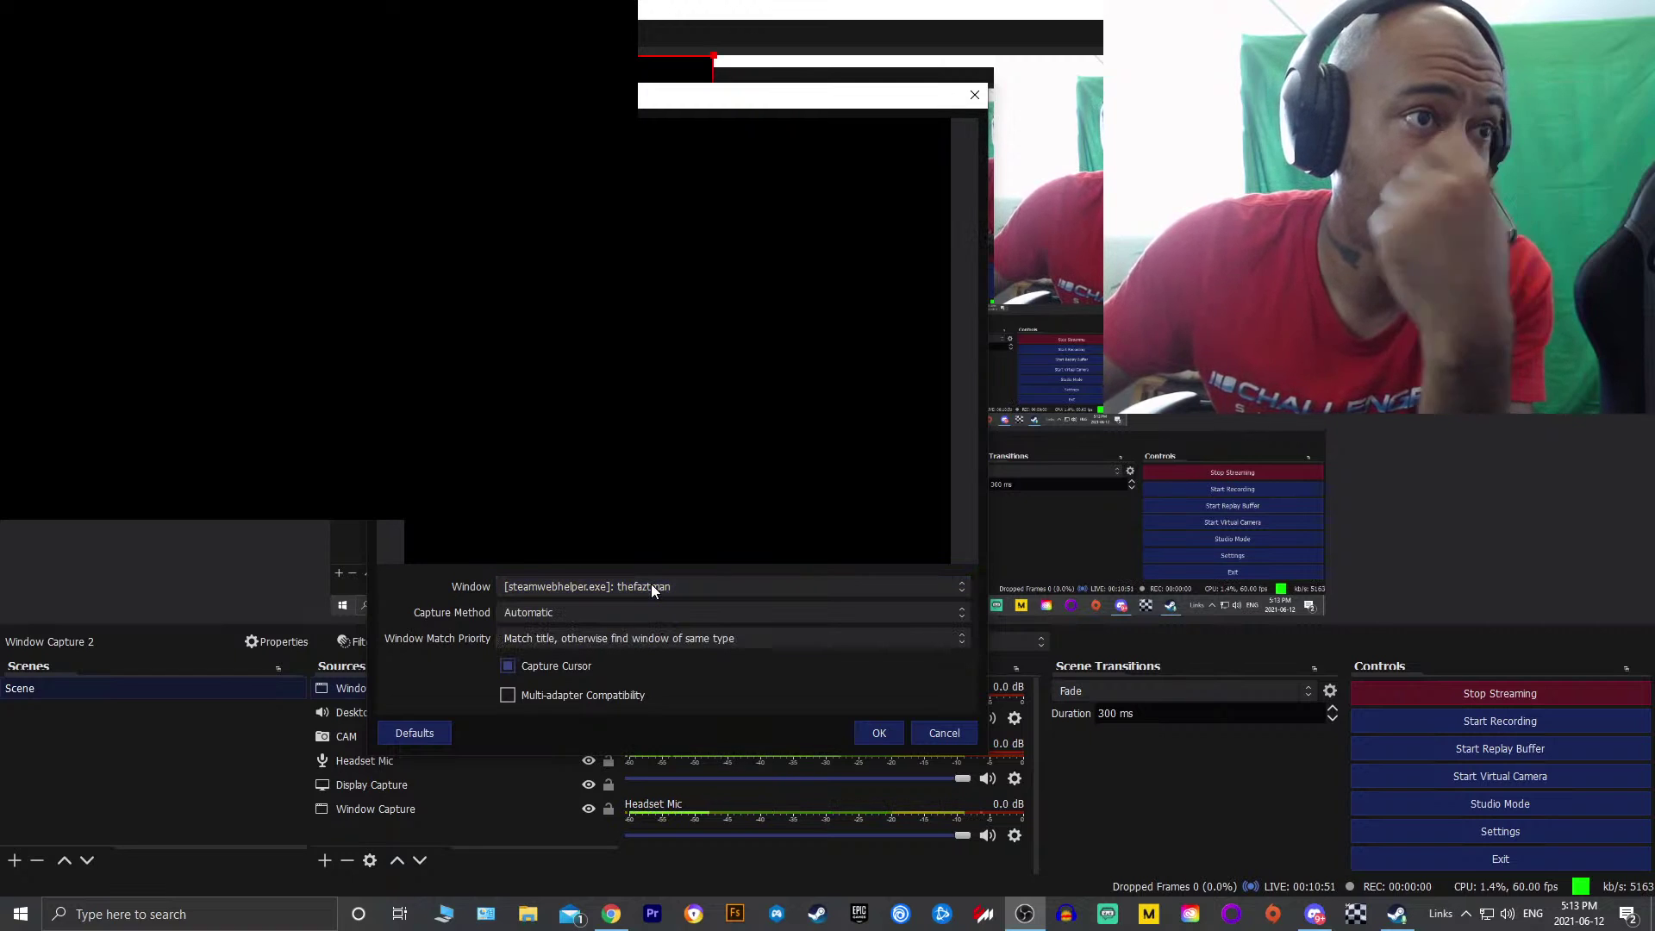
left_click(651, 587)
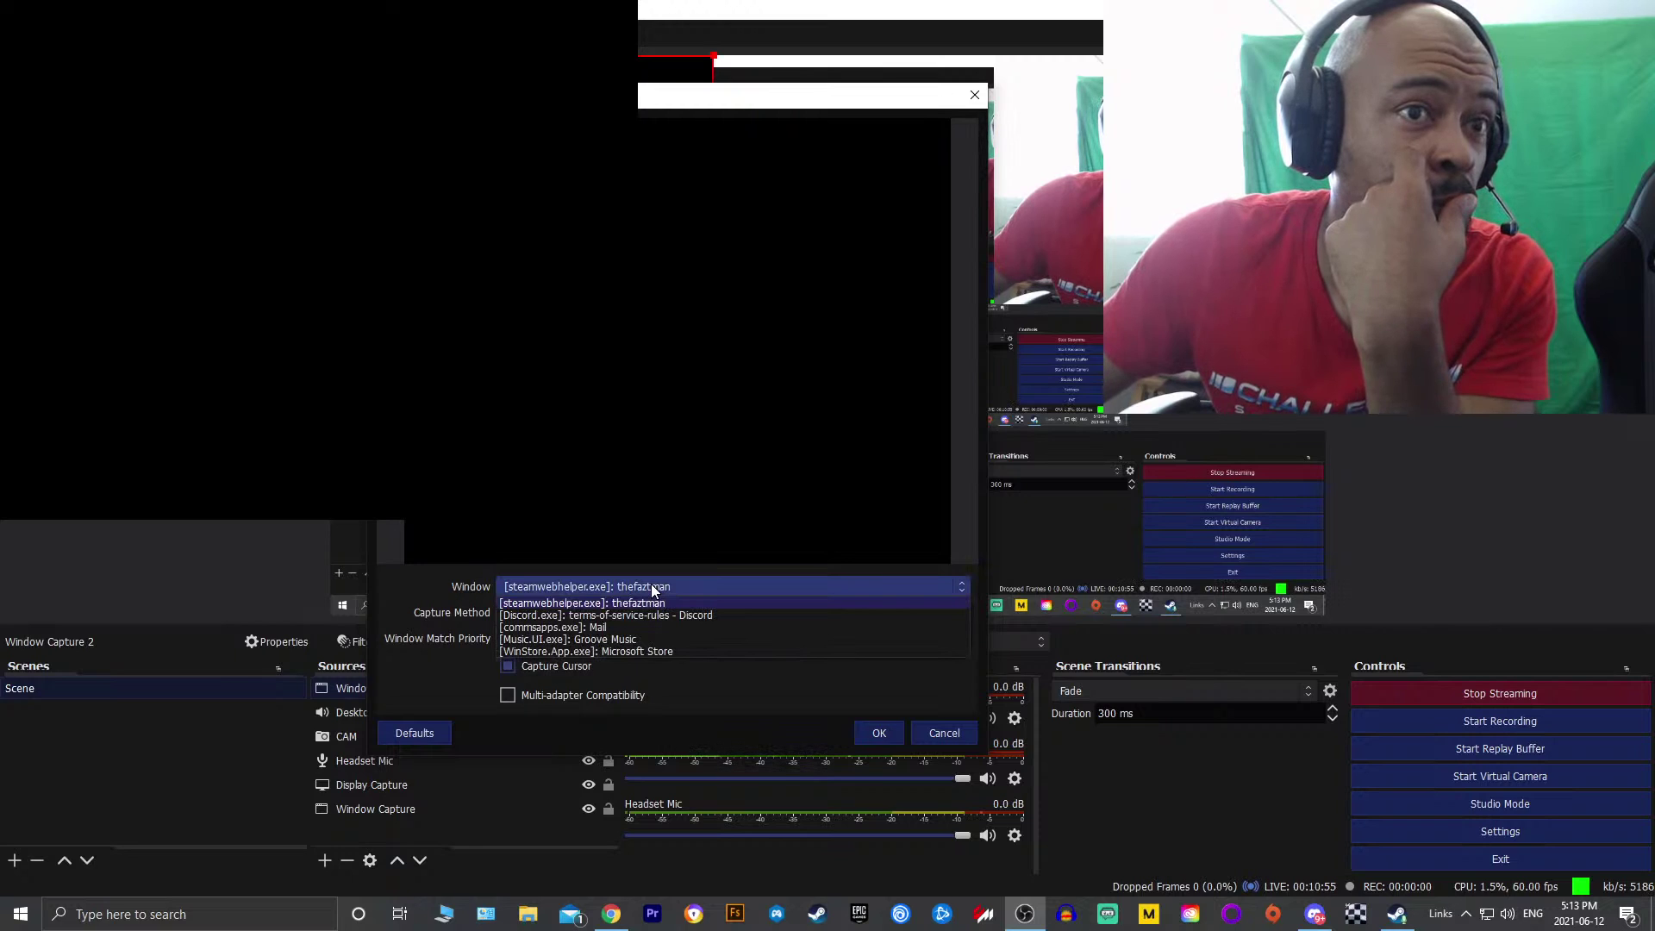
left_click(651, 586)
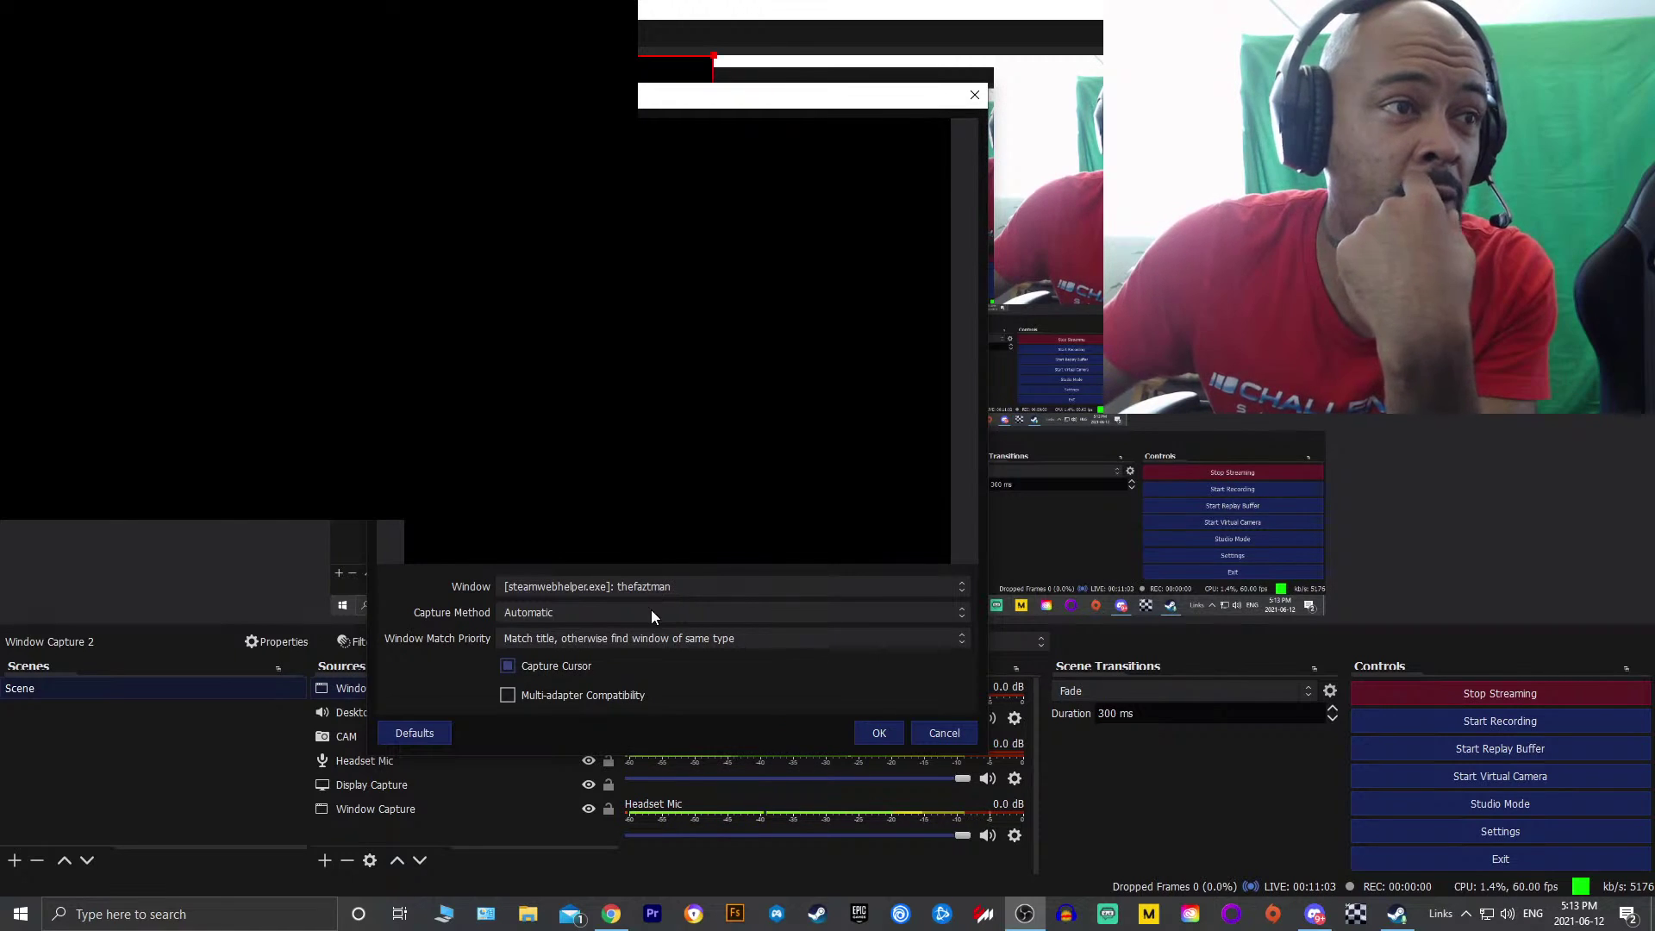
Review the capture methods, choose "Match title, otherwise find window of same type" as the window match priority, and accept the source properties
left_click(658, 614)
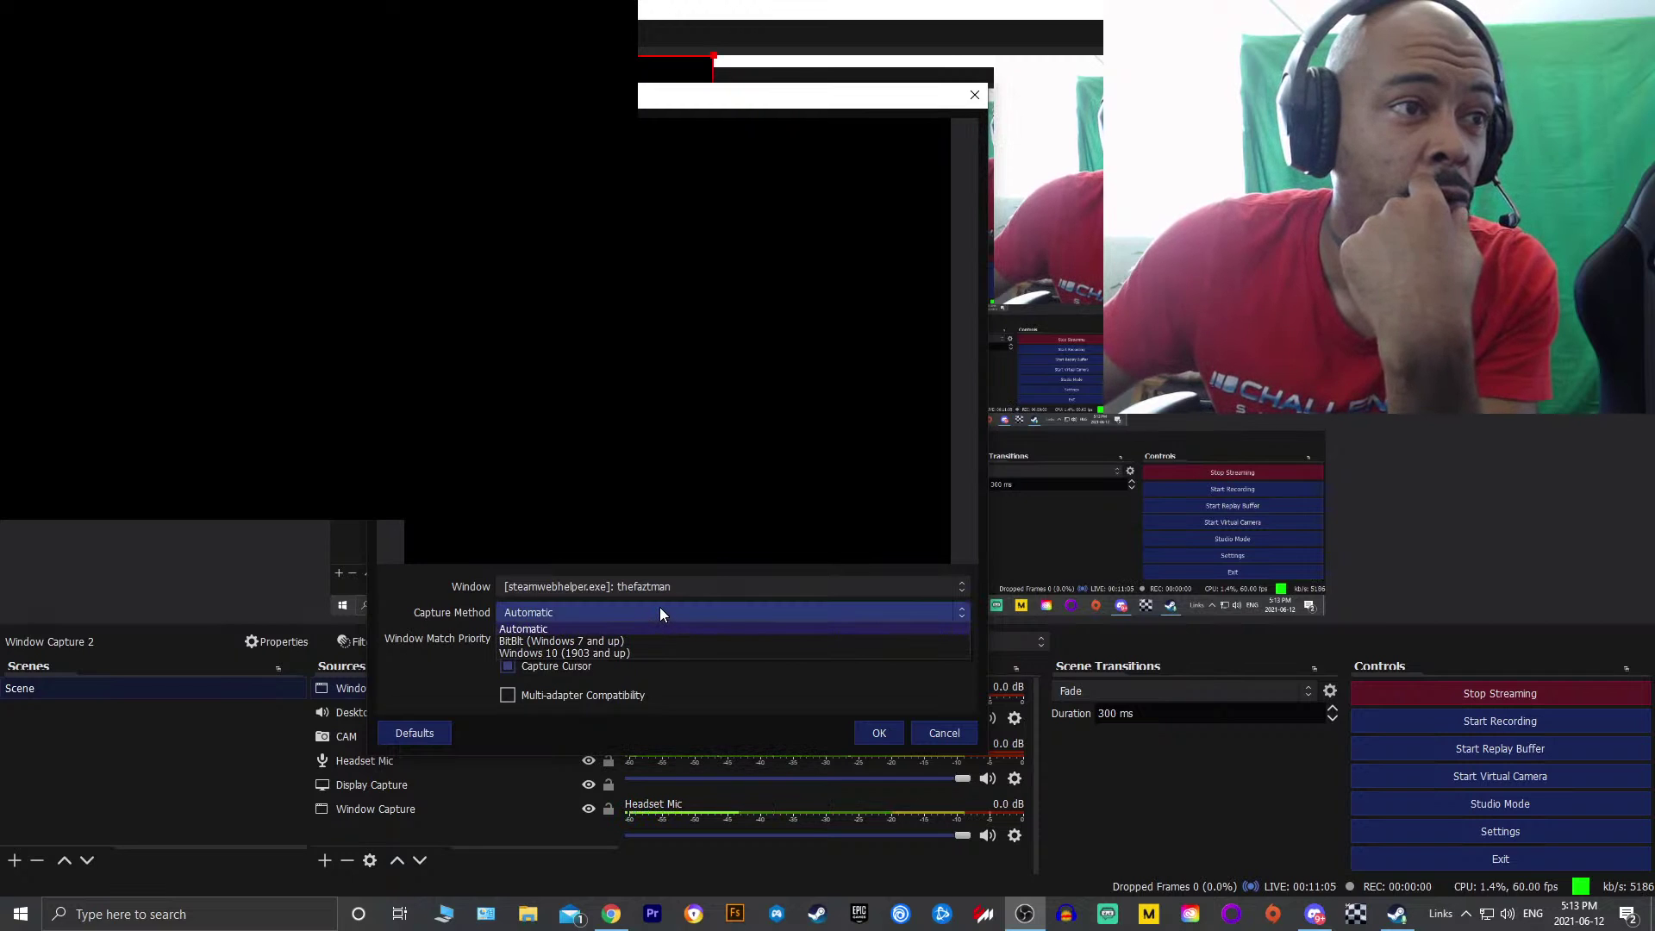
left_click(660, 607)
left_click(660, 607)
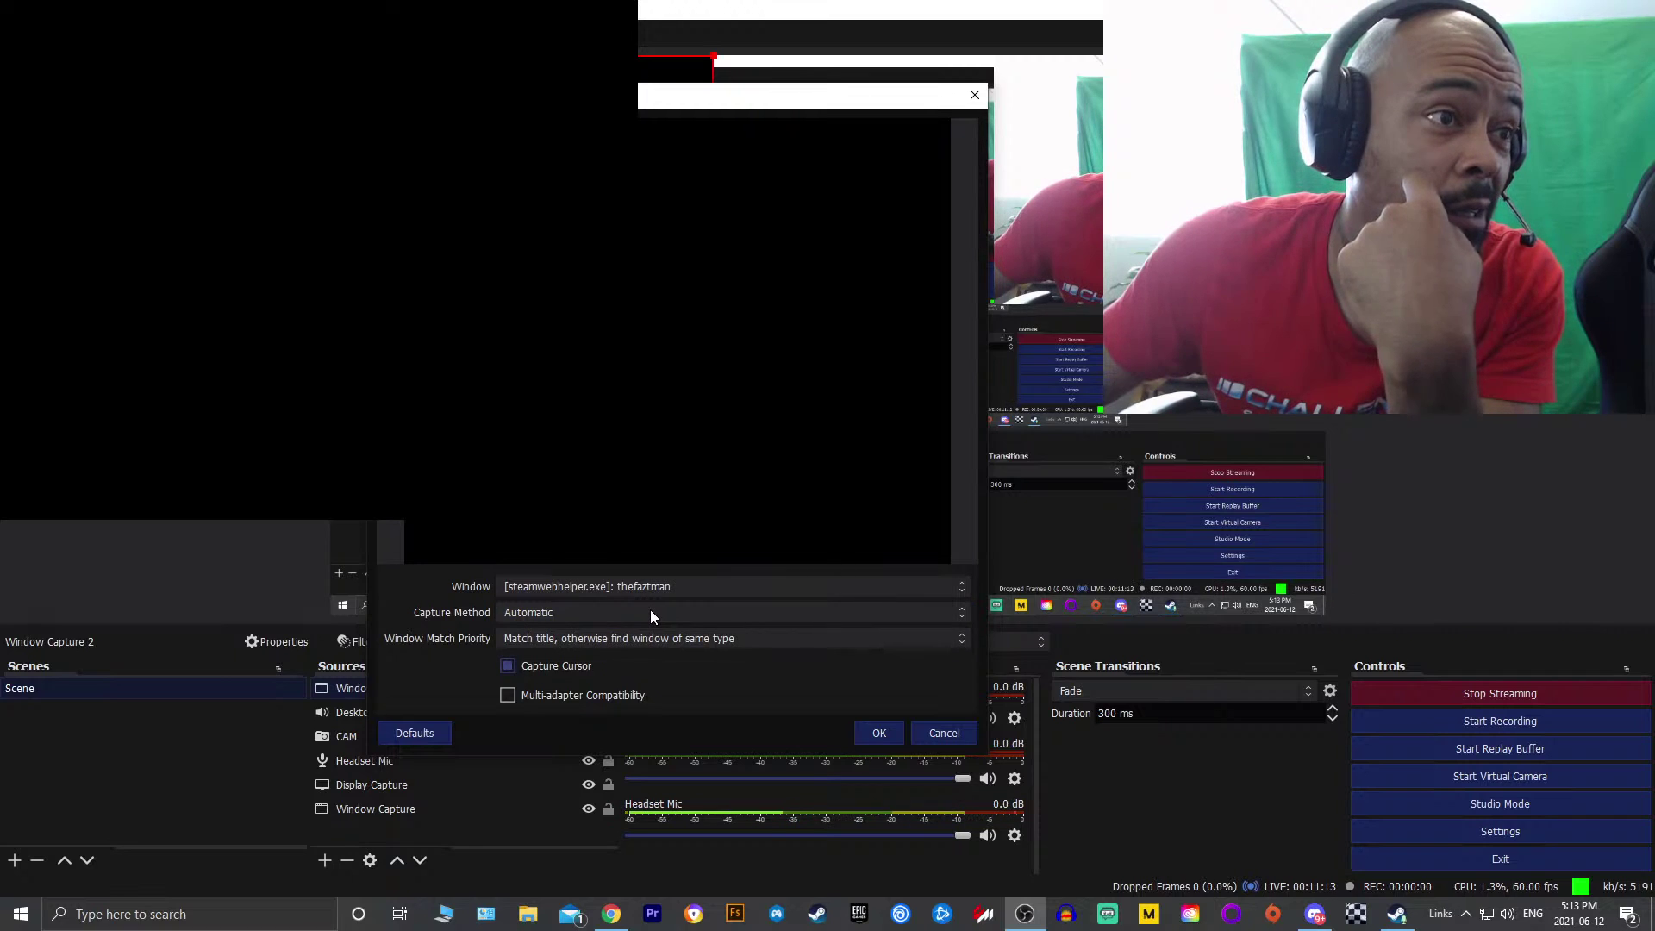
left_click(576, 638)
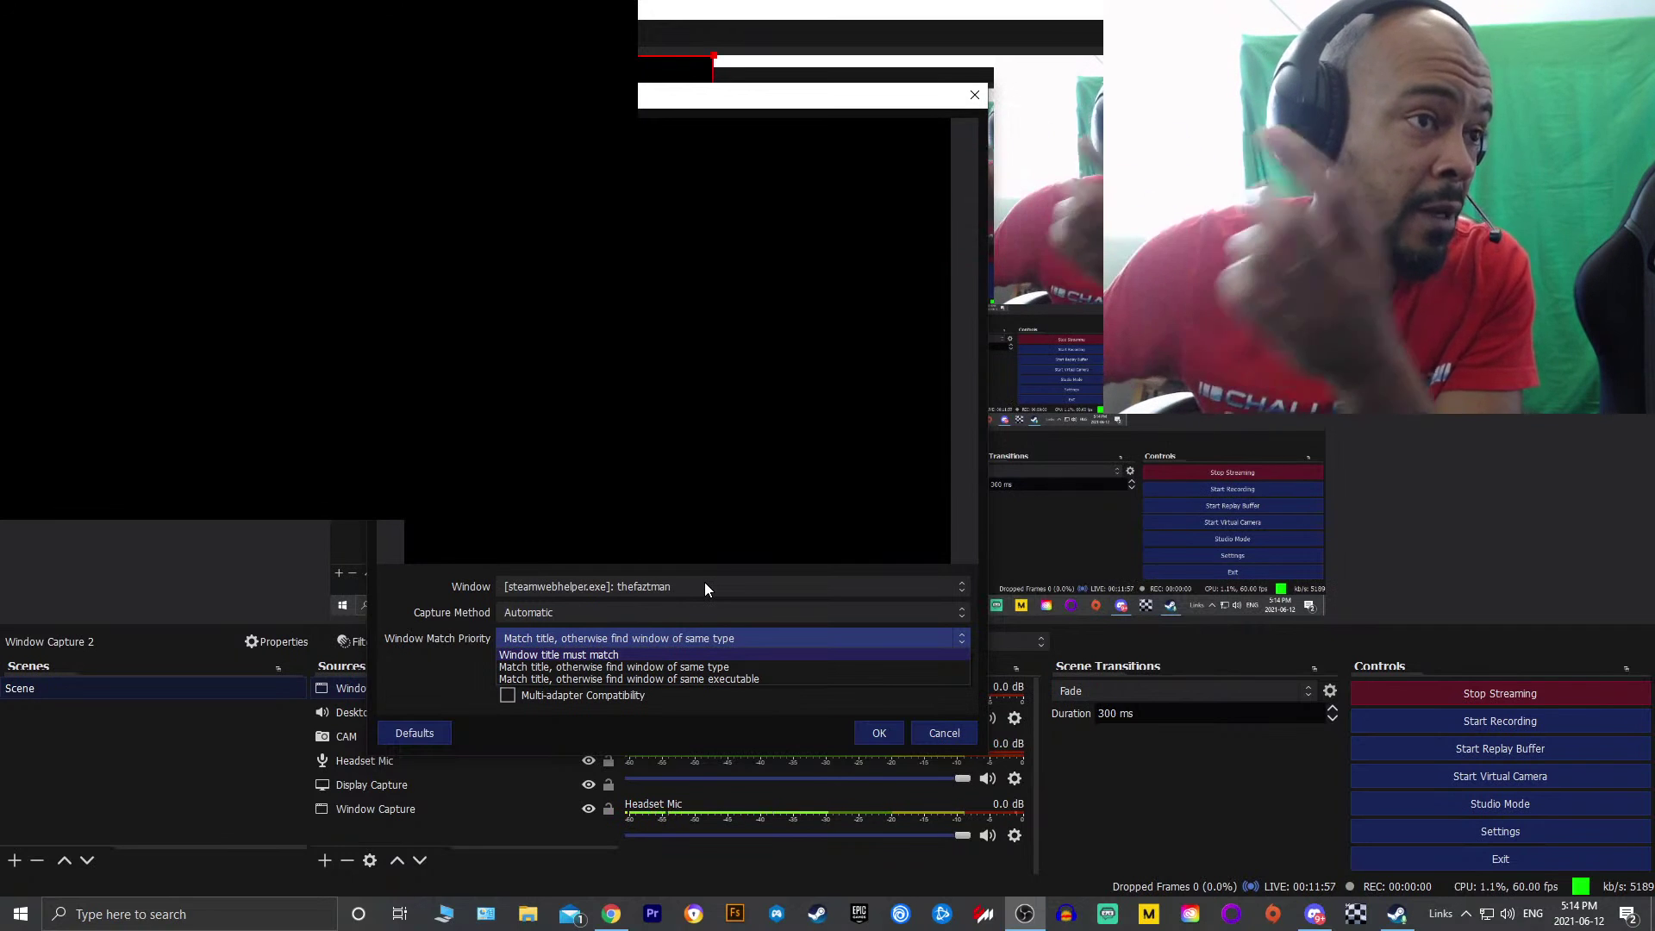
left_click(721, 667)
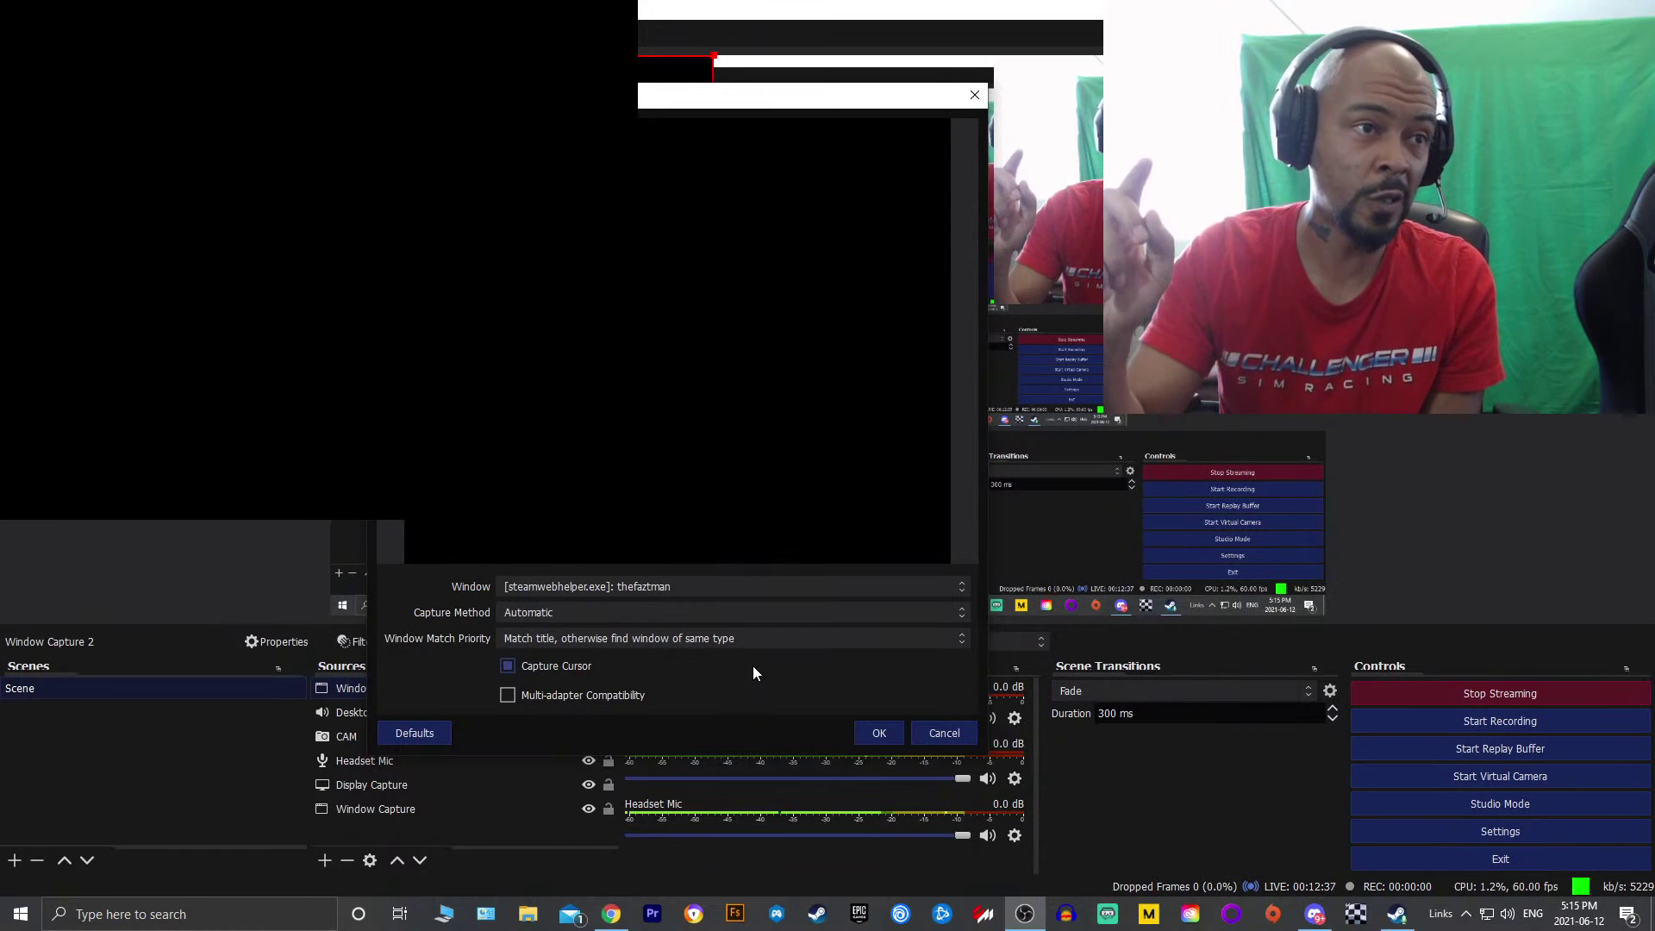
left_click(877, 735)
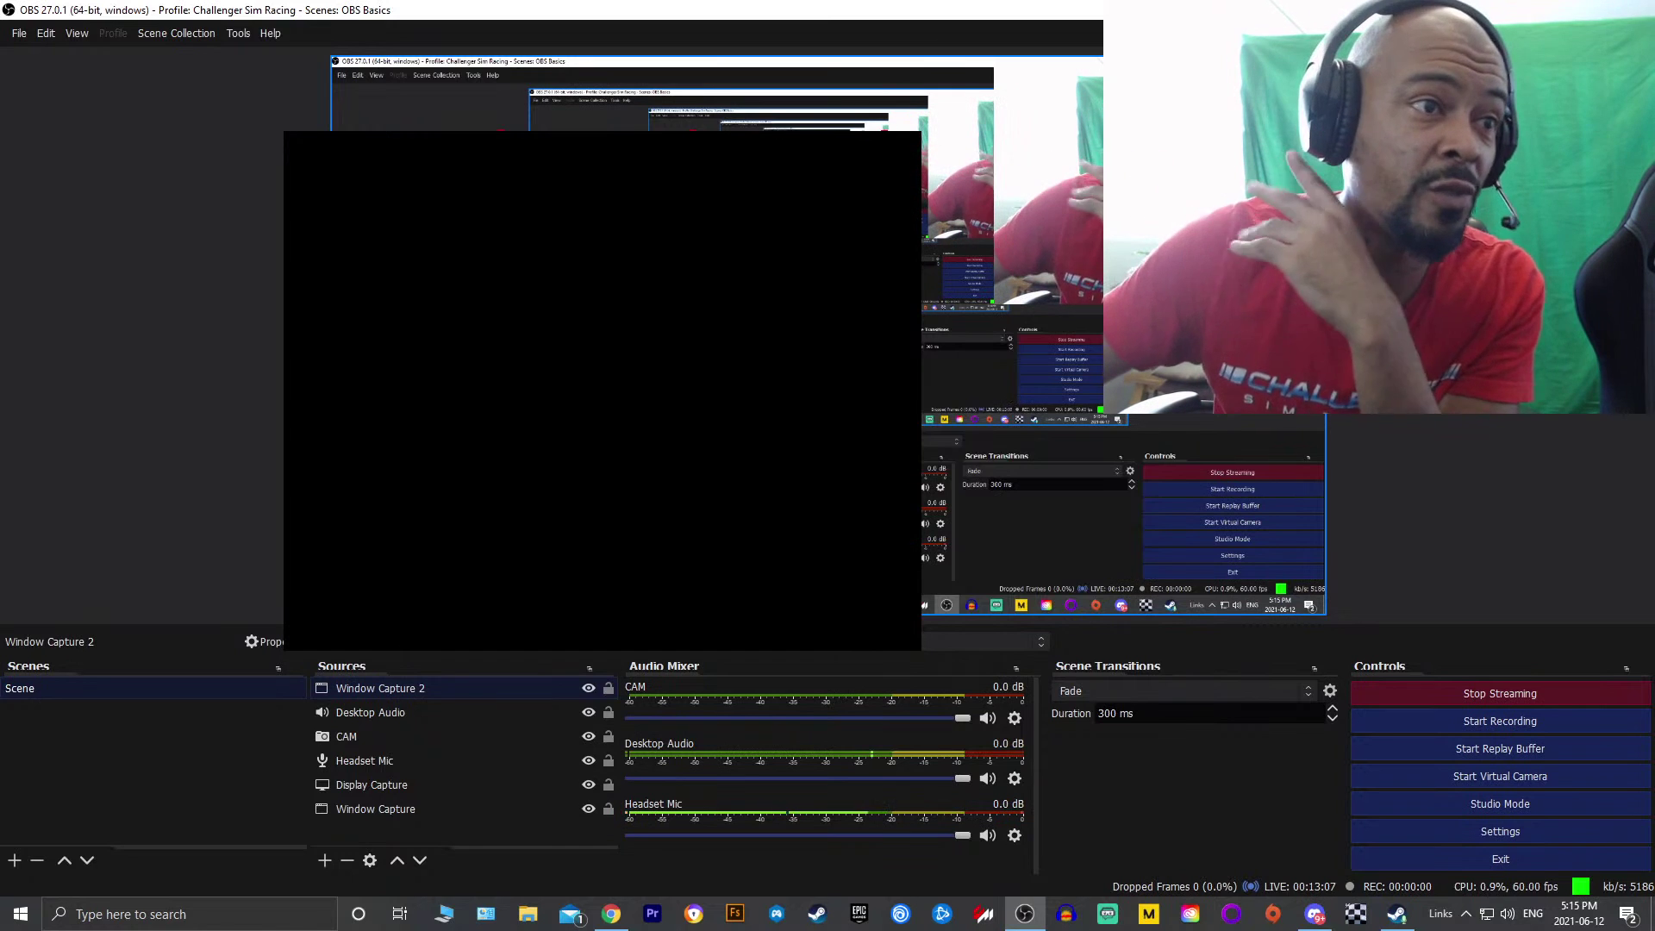
Remove the second window capture source from the scene
left_click(347, 861)
left_click(897, 483)
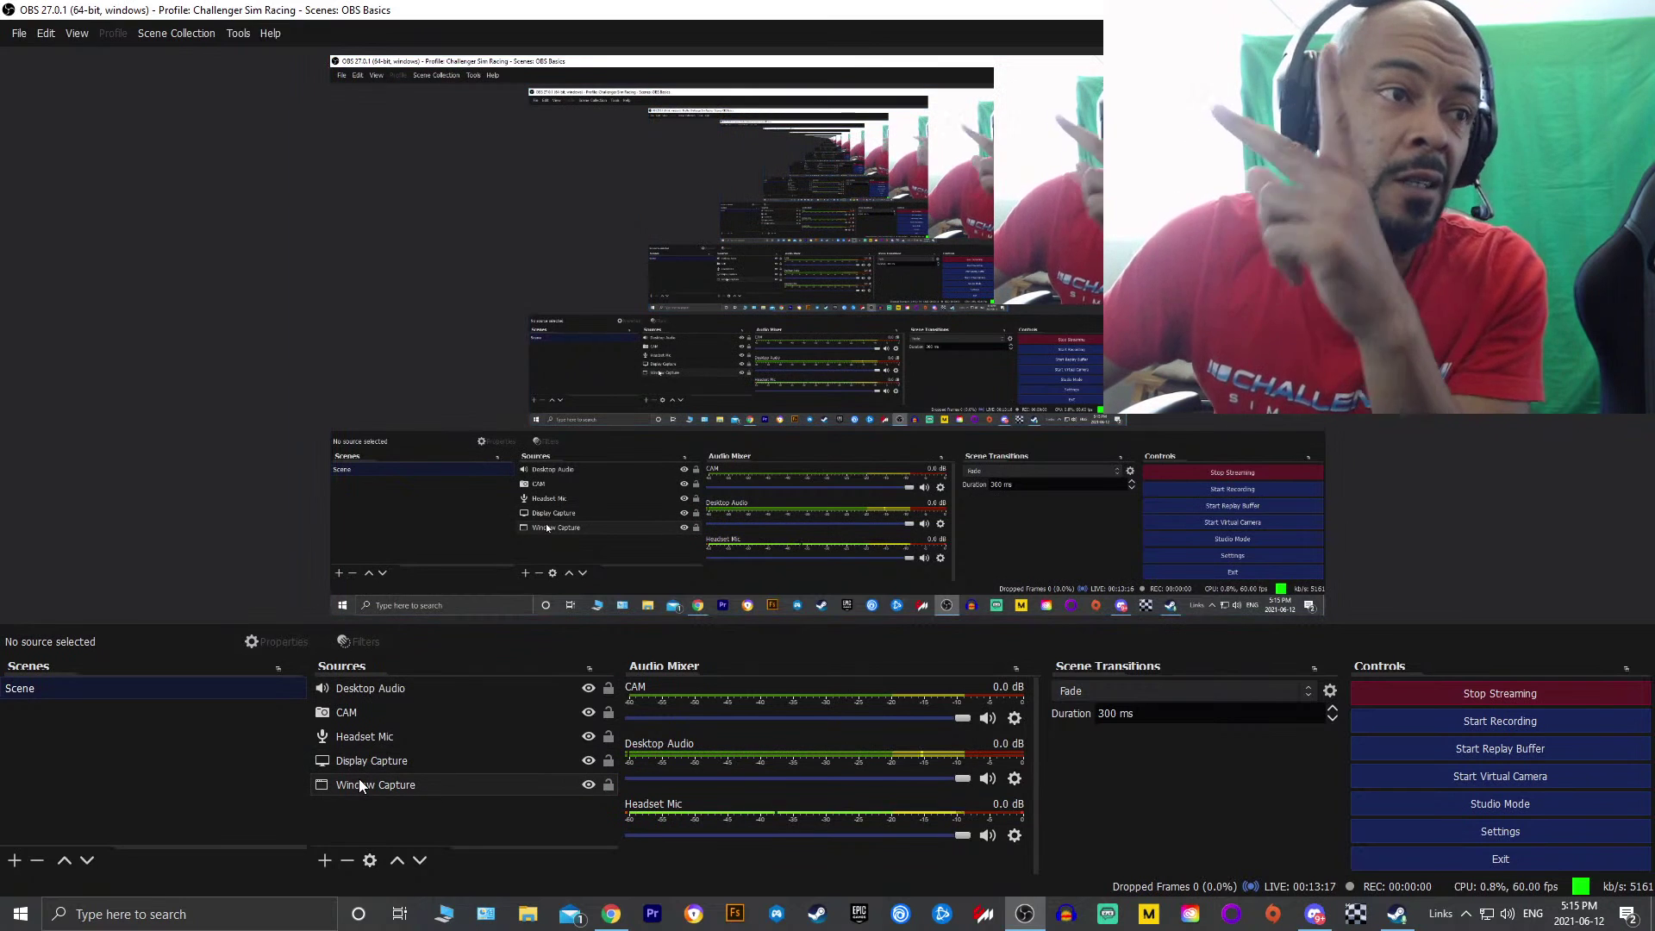
Add a second display capture source for Display 1, keeping the Automatic capture method after reviewing the alternatives
left_click(388, 767)
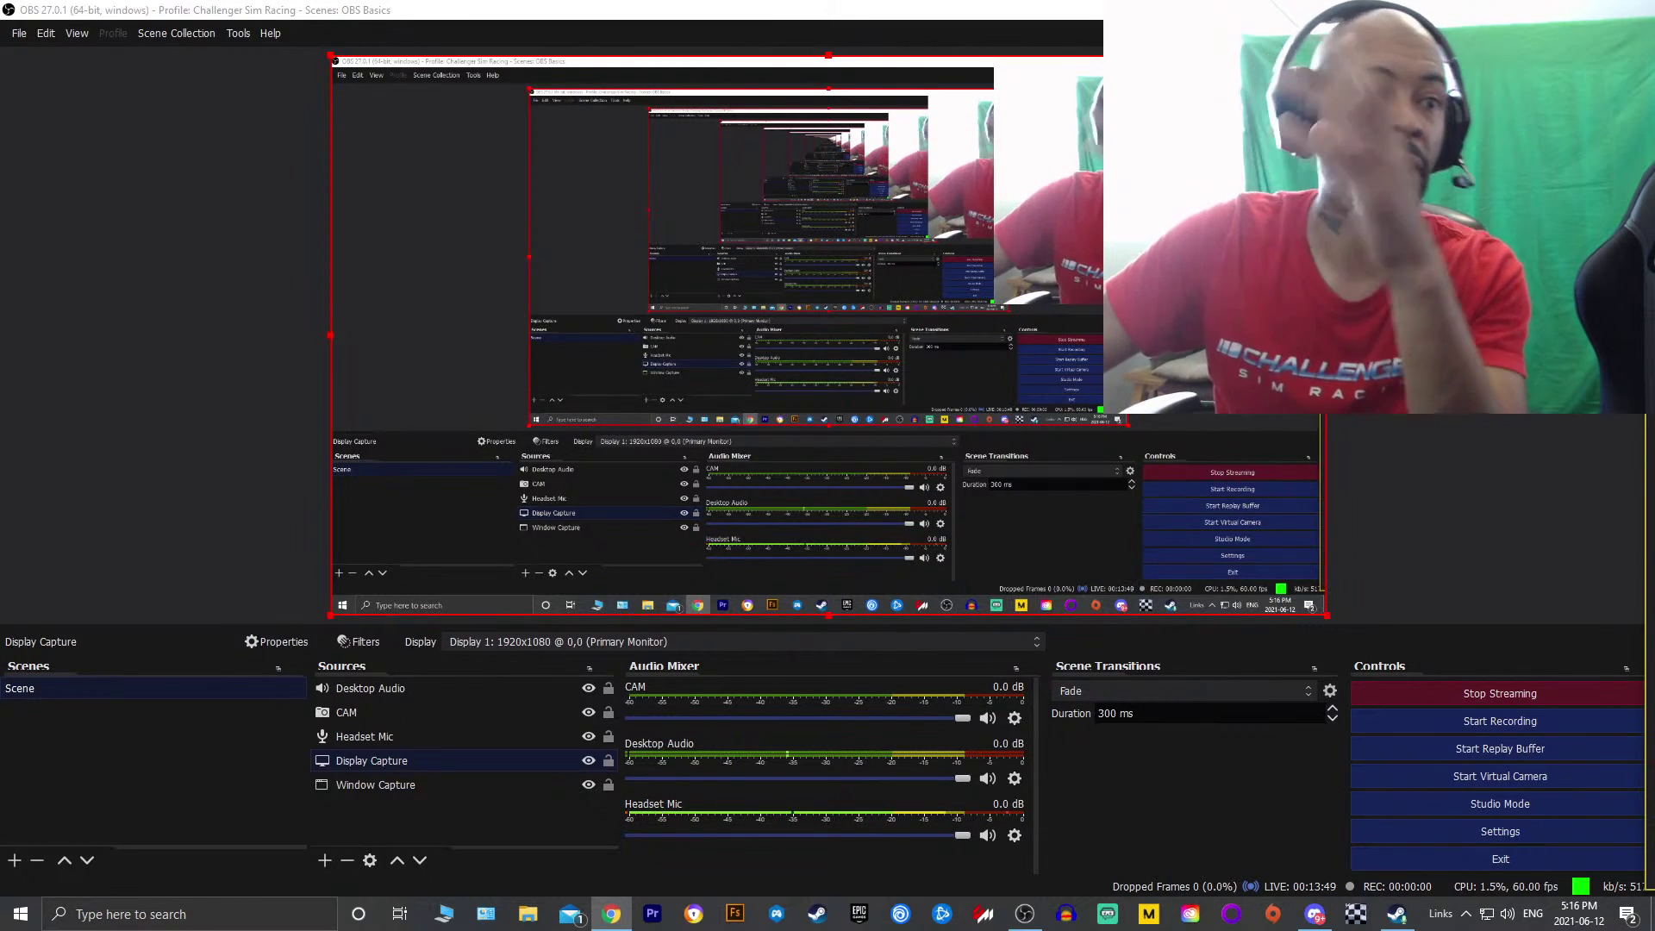
left_click(326, 861)
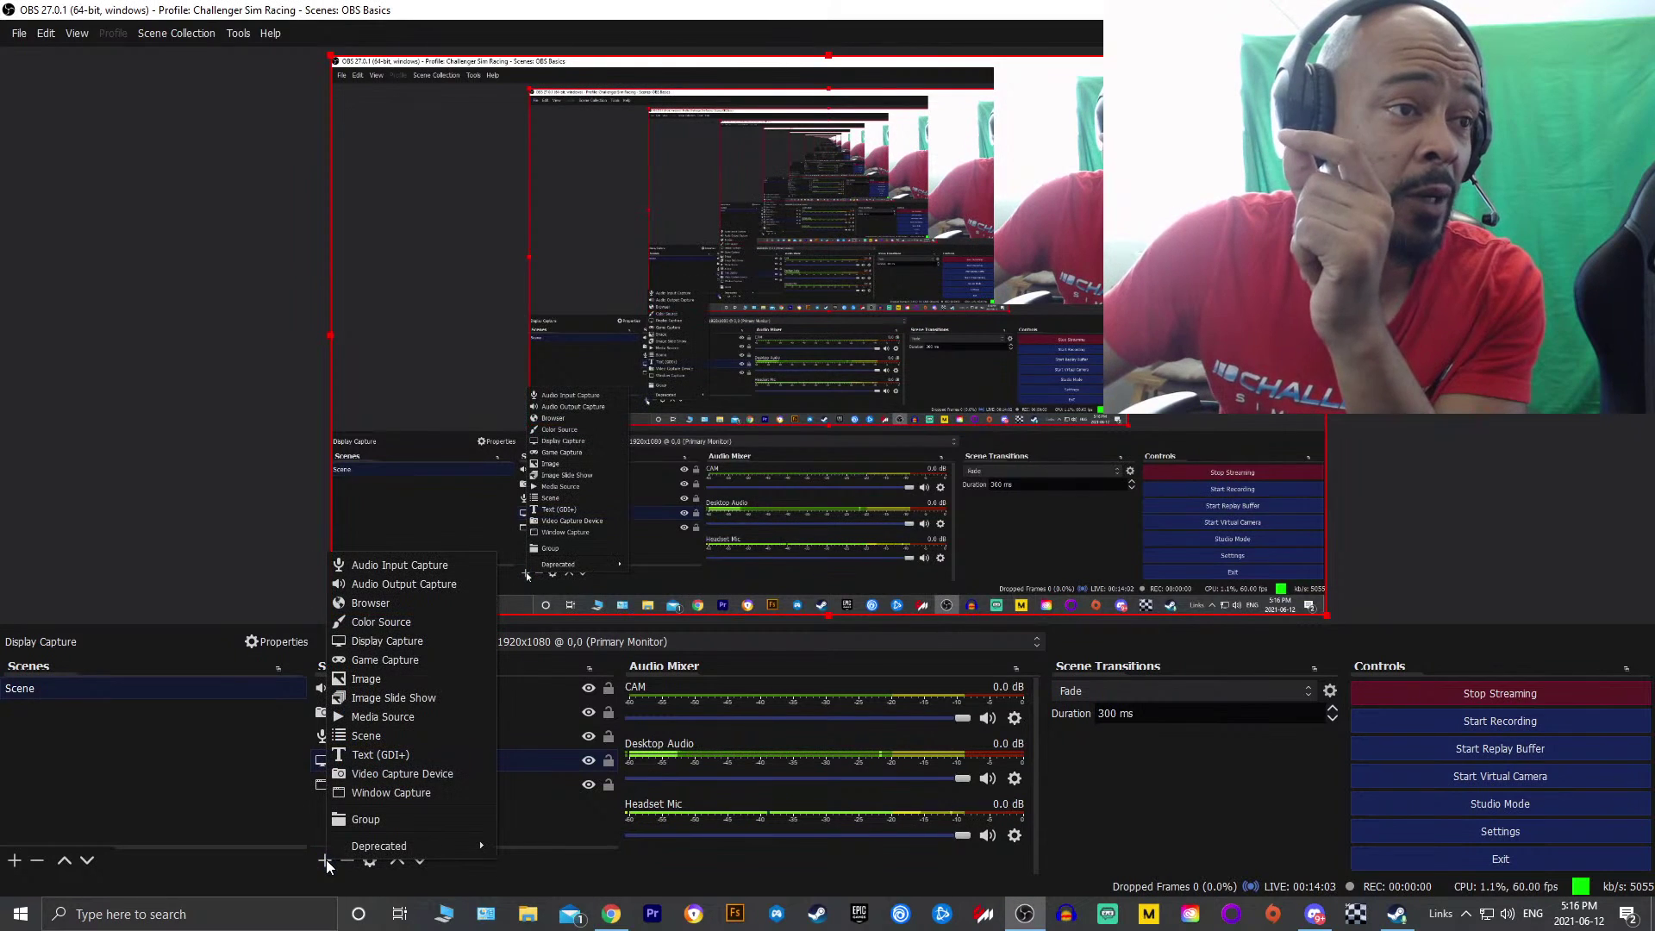
left_click(418, 642)
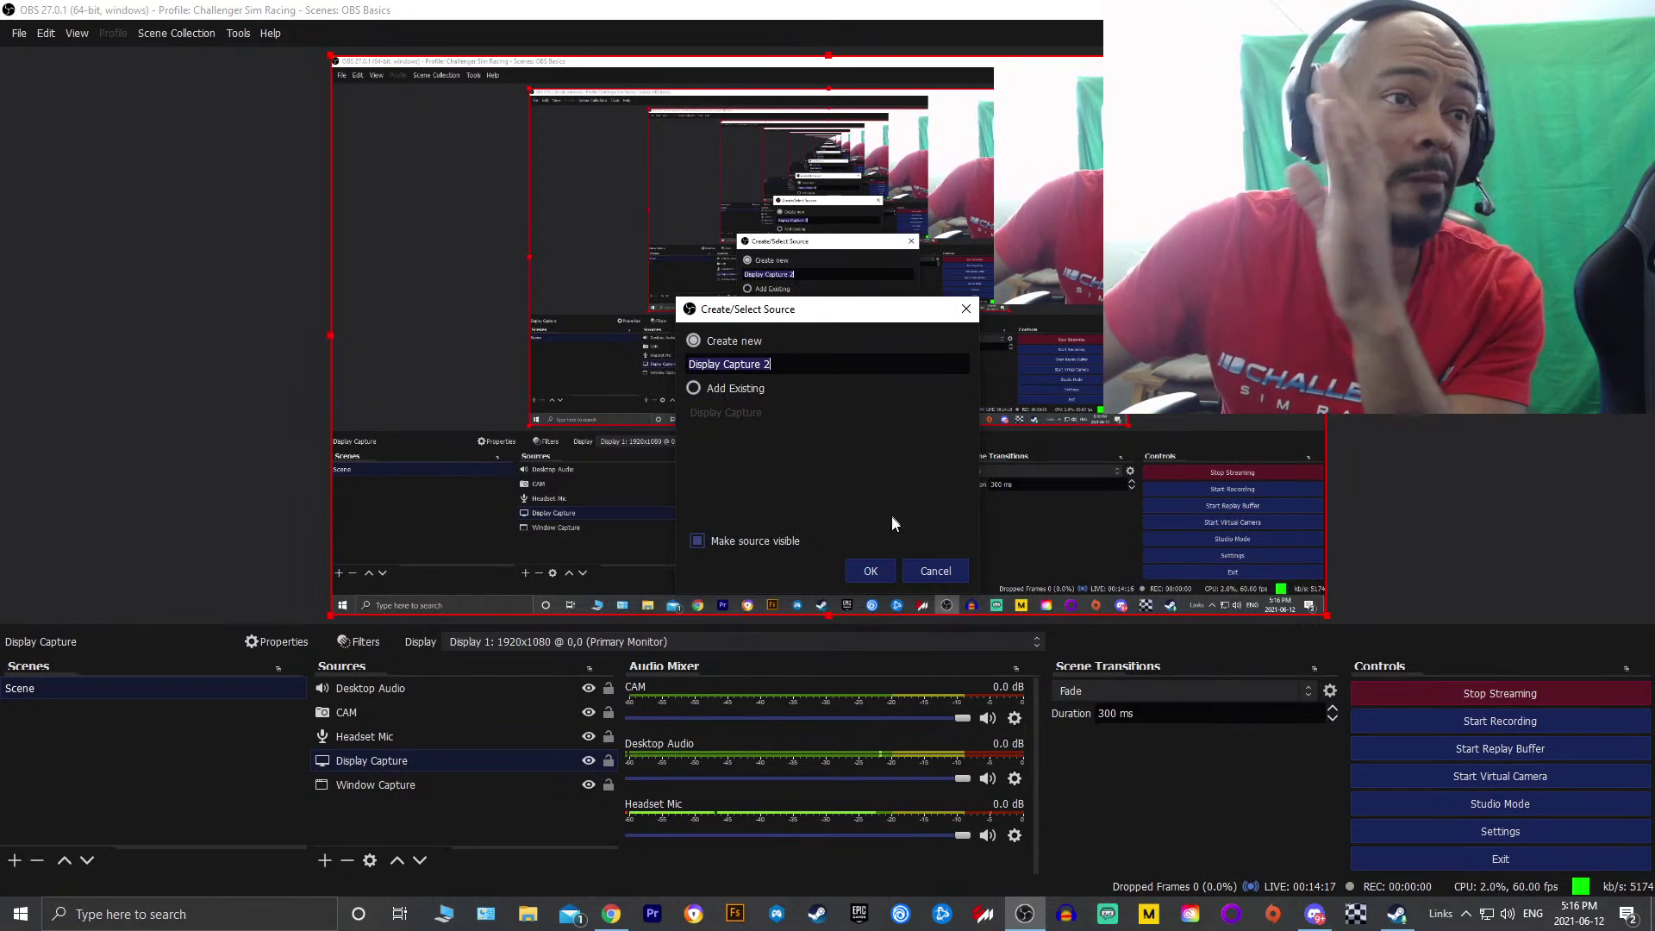
left_click(873, 571)
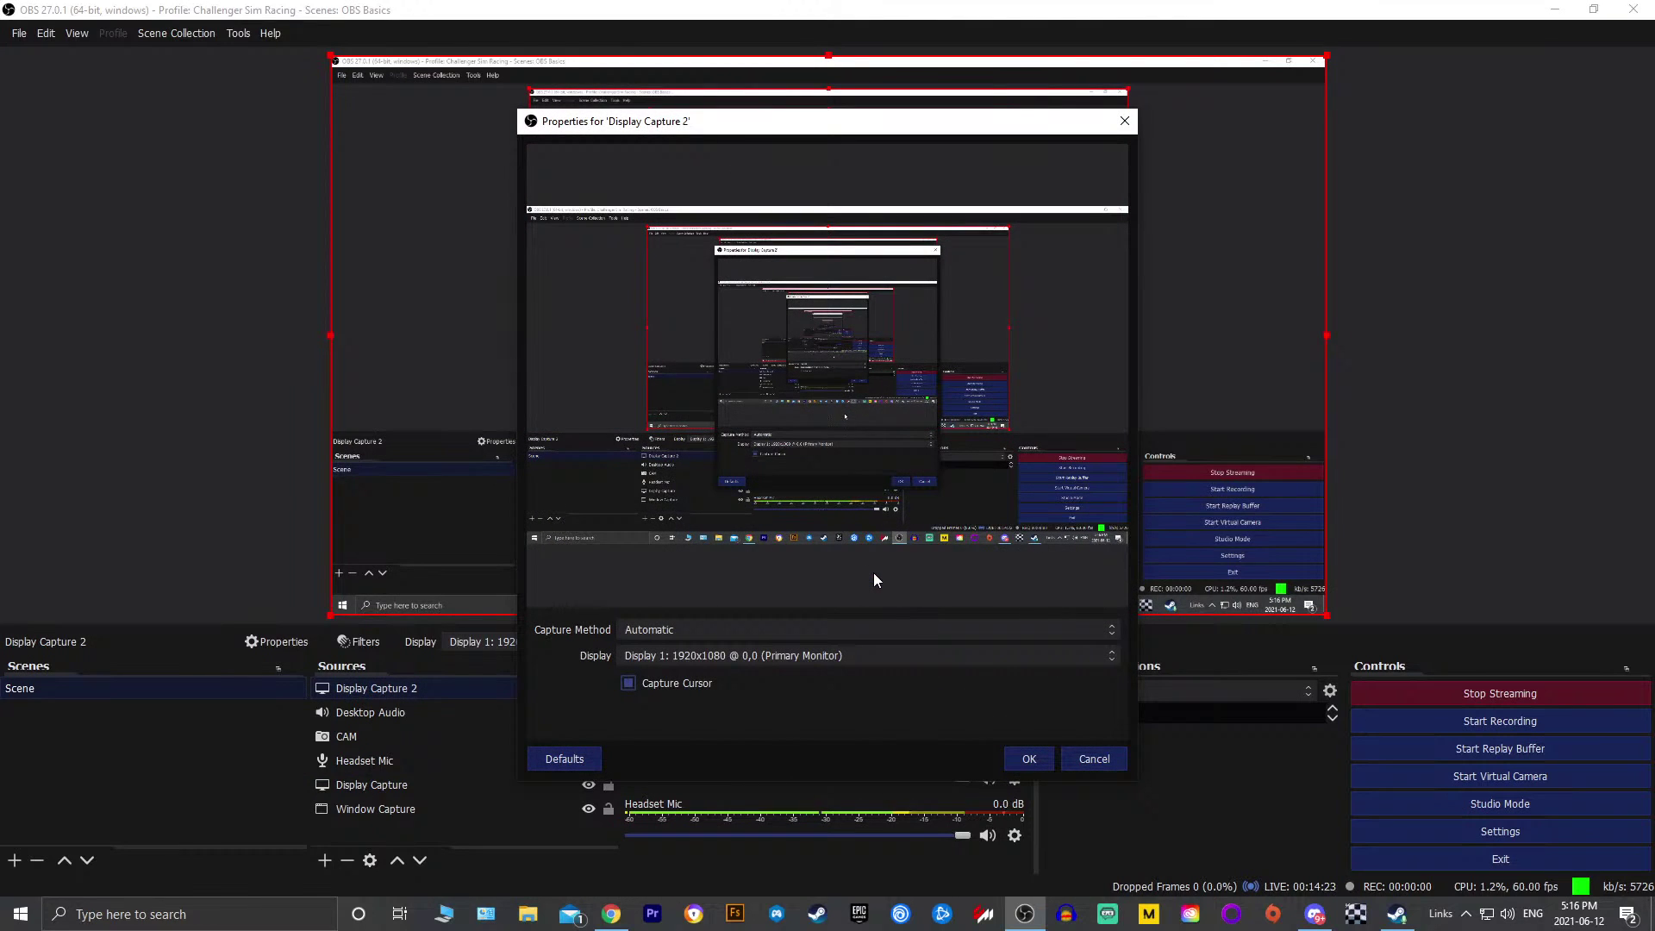
left_click_drag(834, 132, 770, 127)
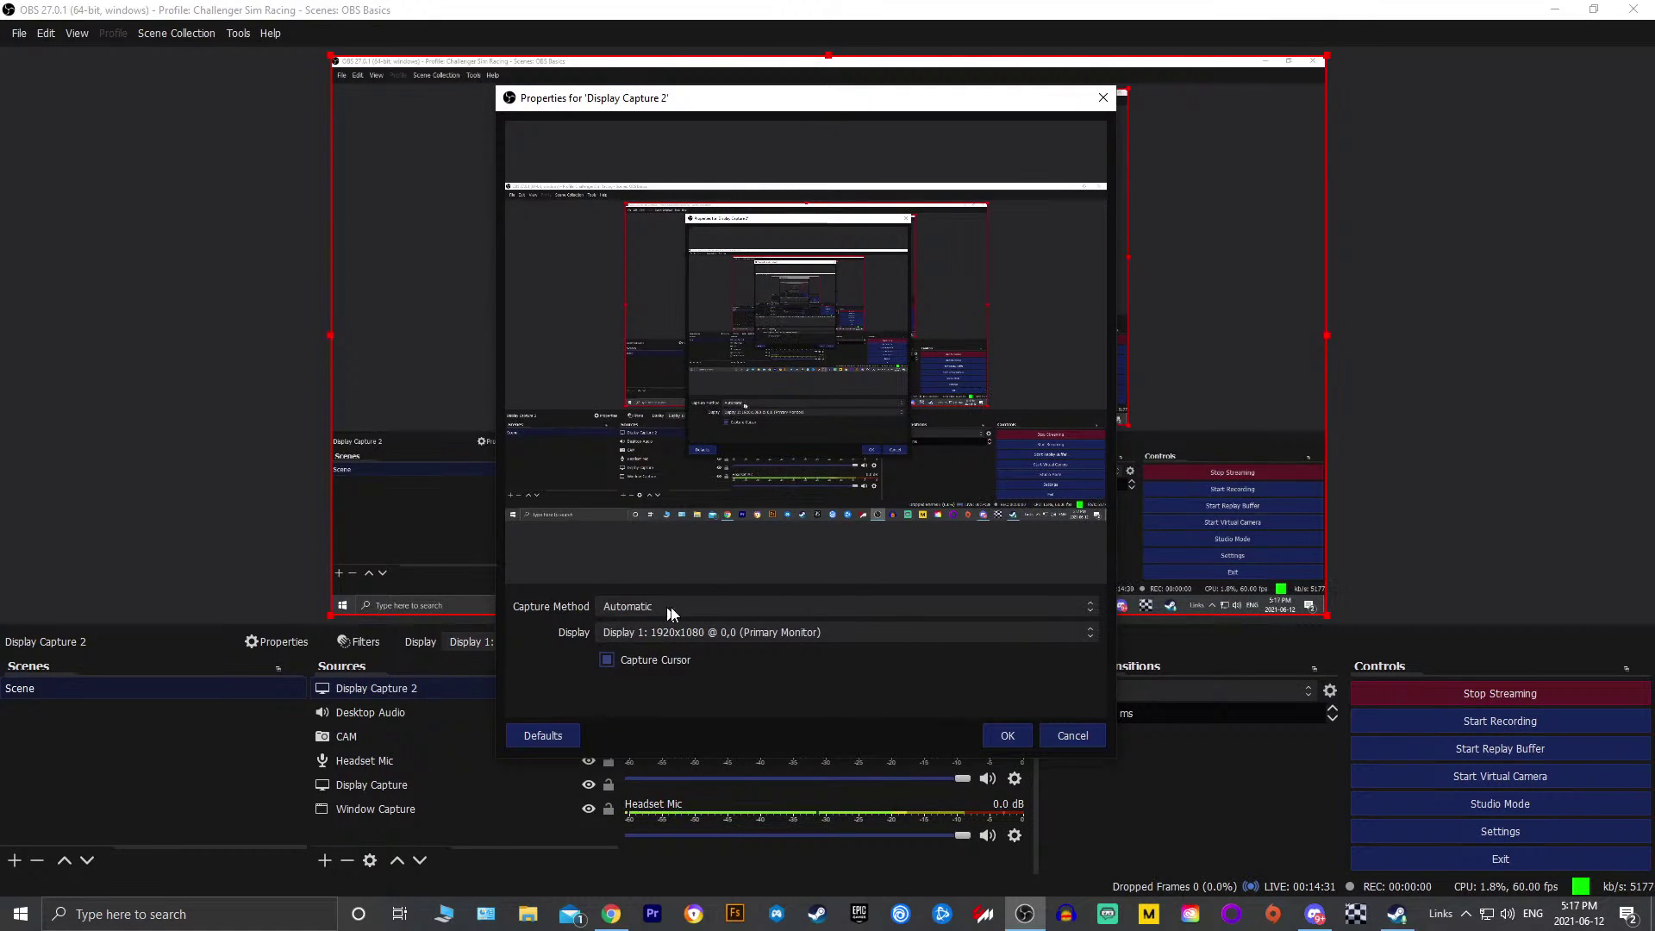
left_click(855, 607)
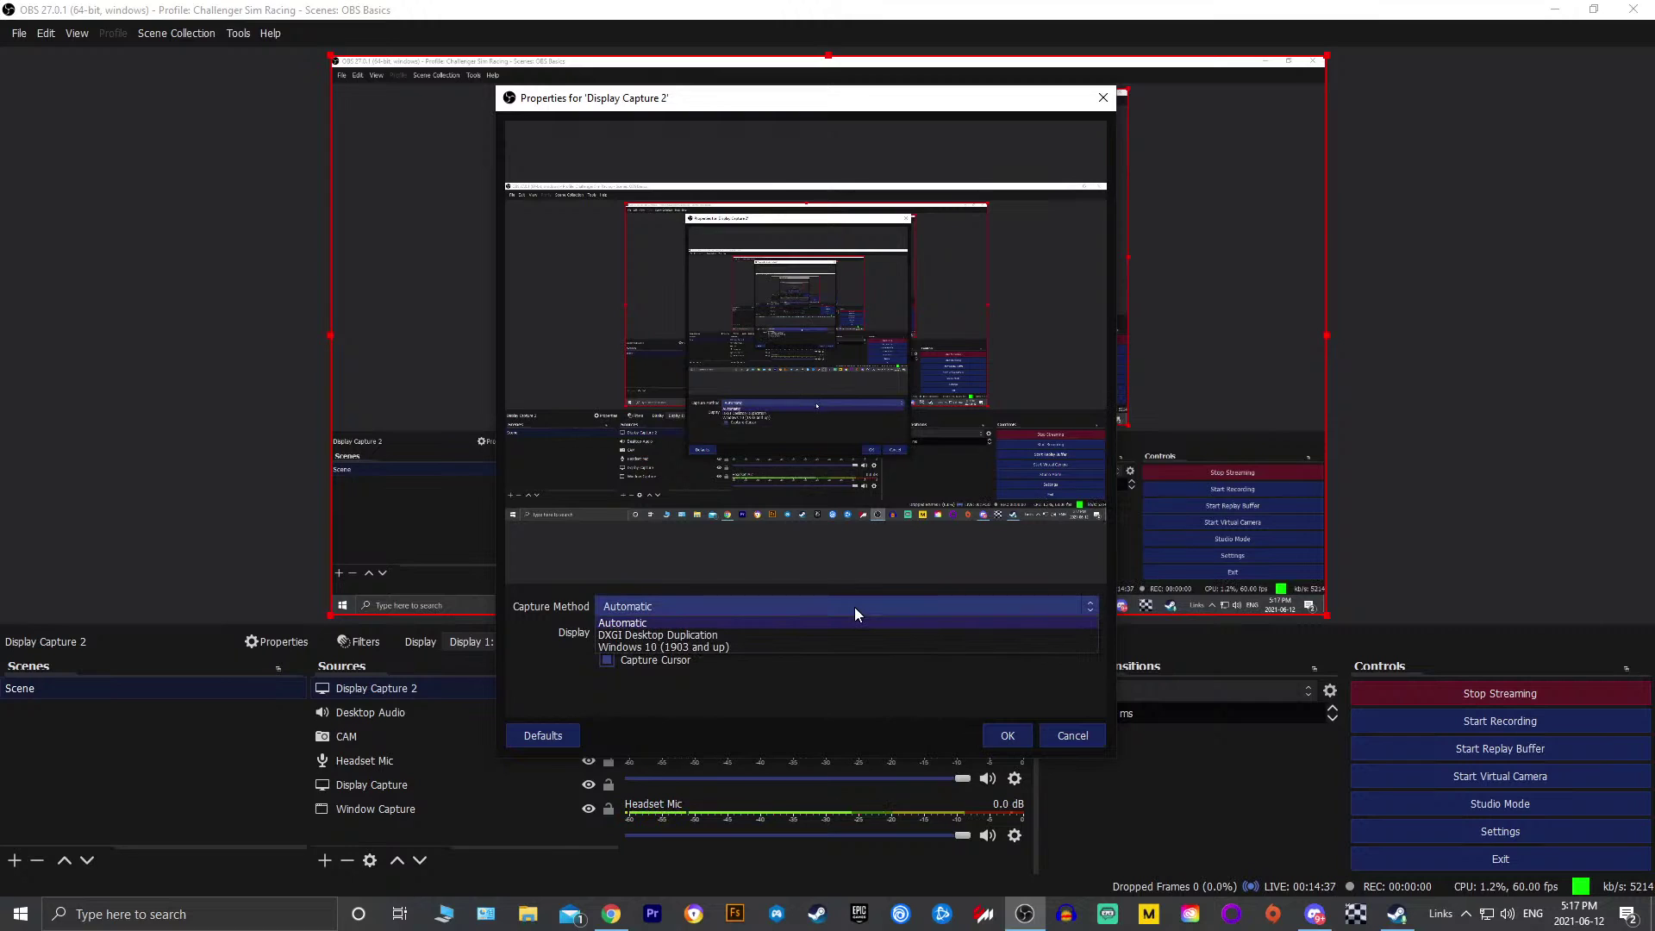
left_click(855, 607)
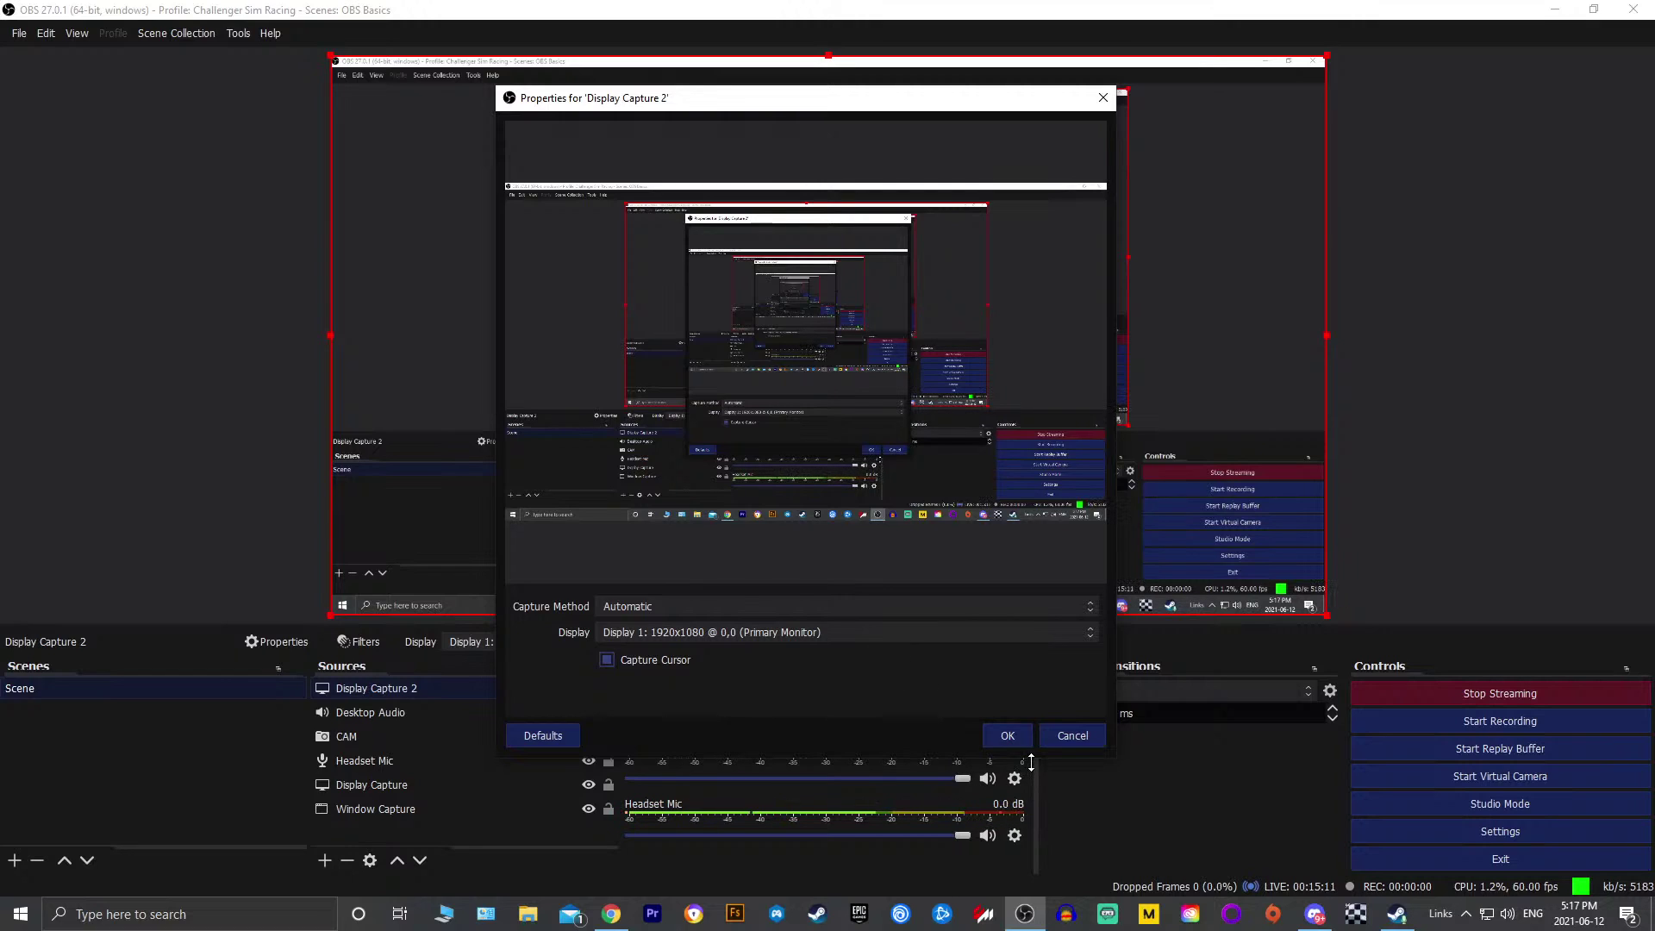
left_click(1007, 735)
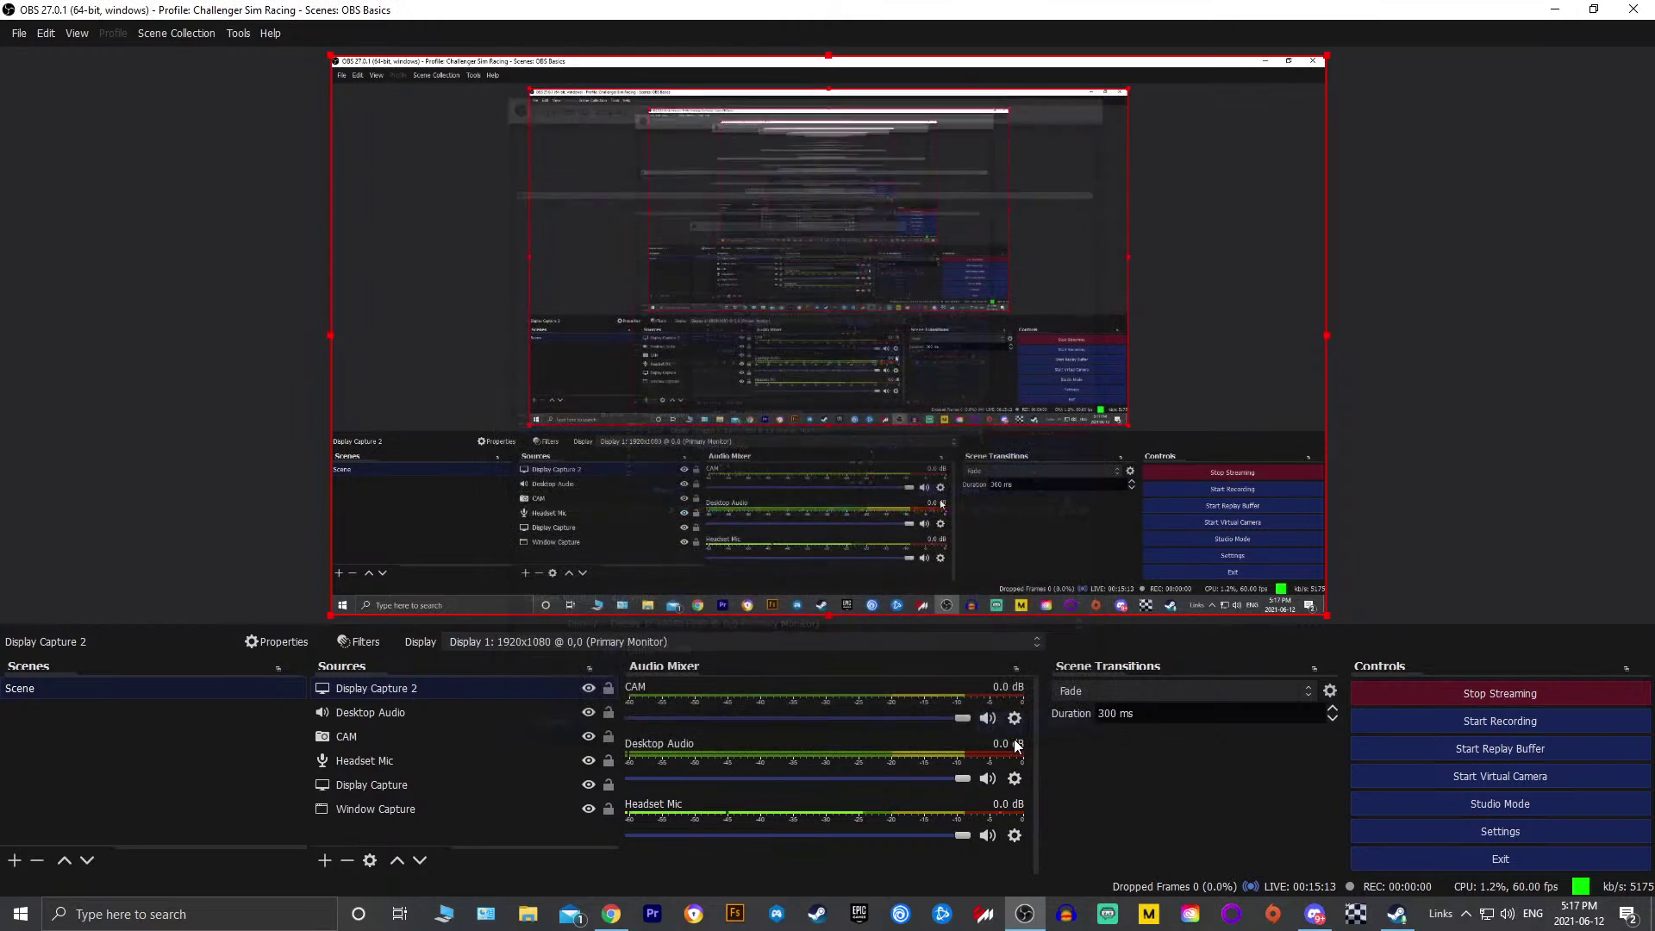
Remove the second display capture source and hide the original Display Capture source
mouse_move(433, 686)
left_mouse_down()
mouse_move(469, 795)
mouse_move(458, 683)
mouse_move(451, 713)
mouse_move(452, 697)
left_mouse_up()
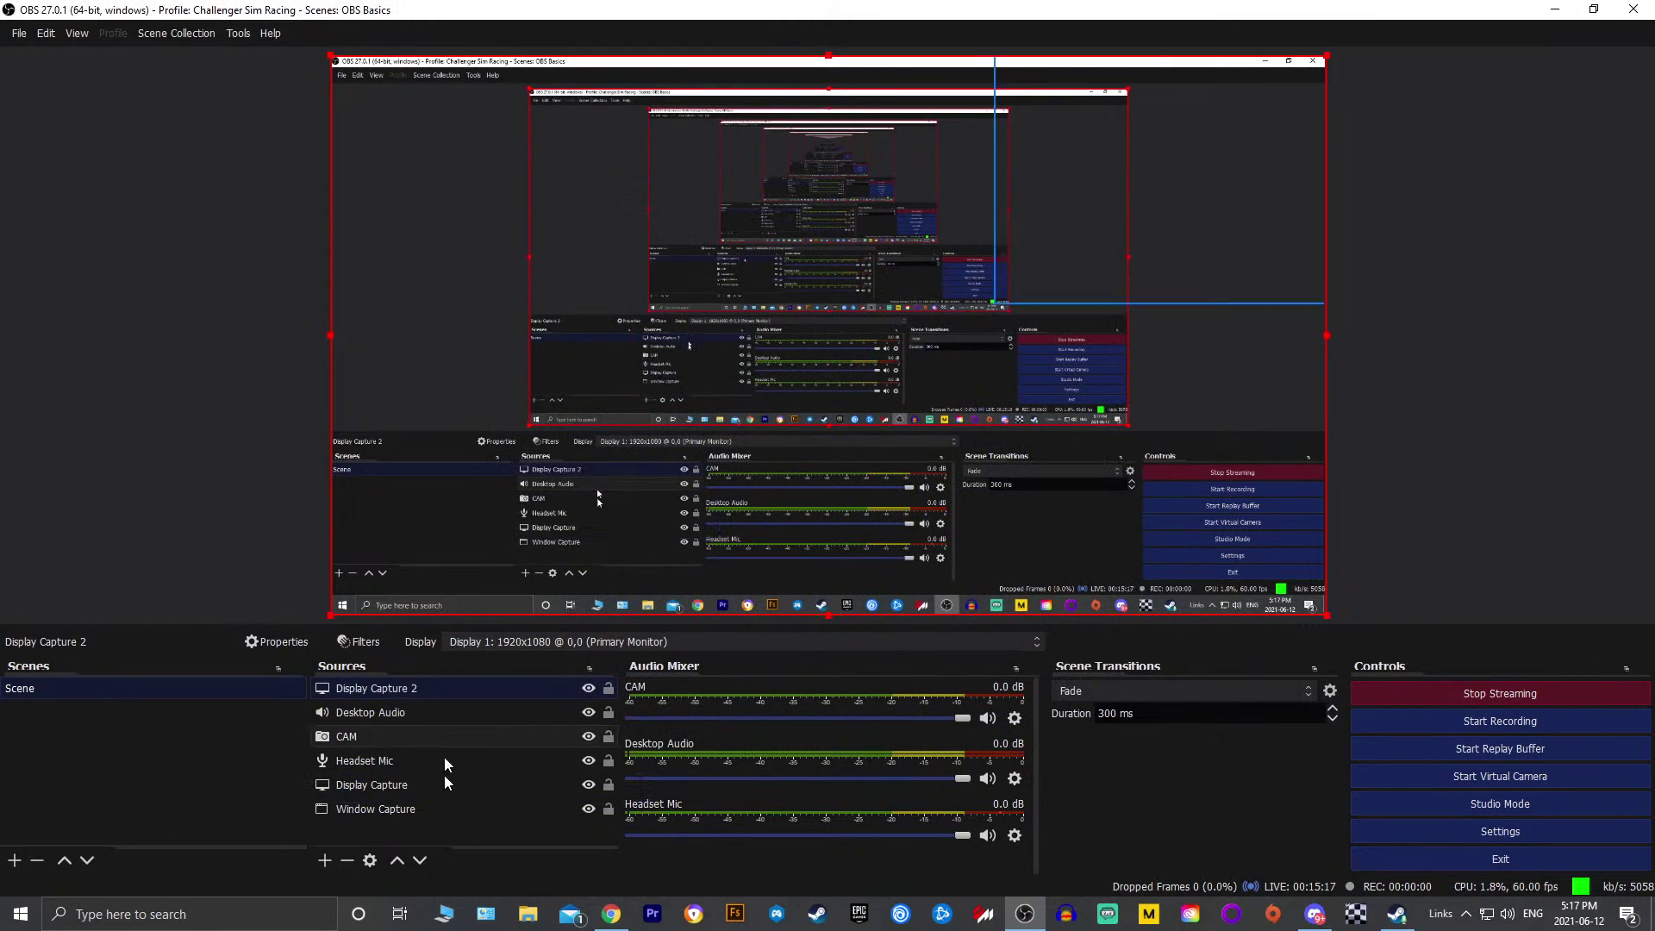
left_click(348, 860)
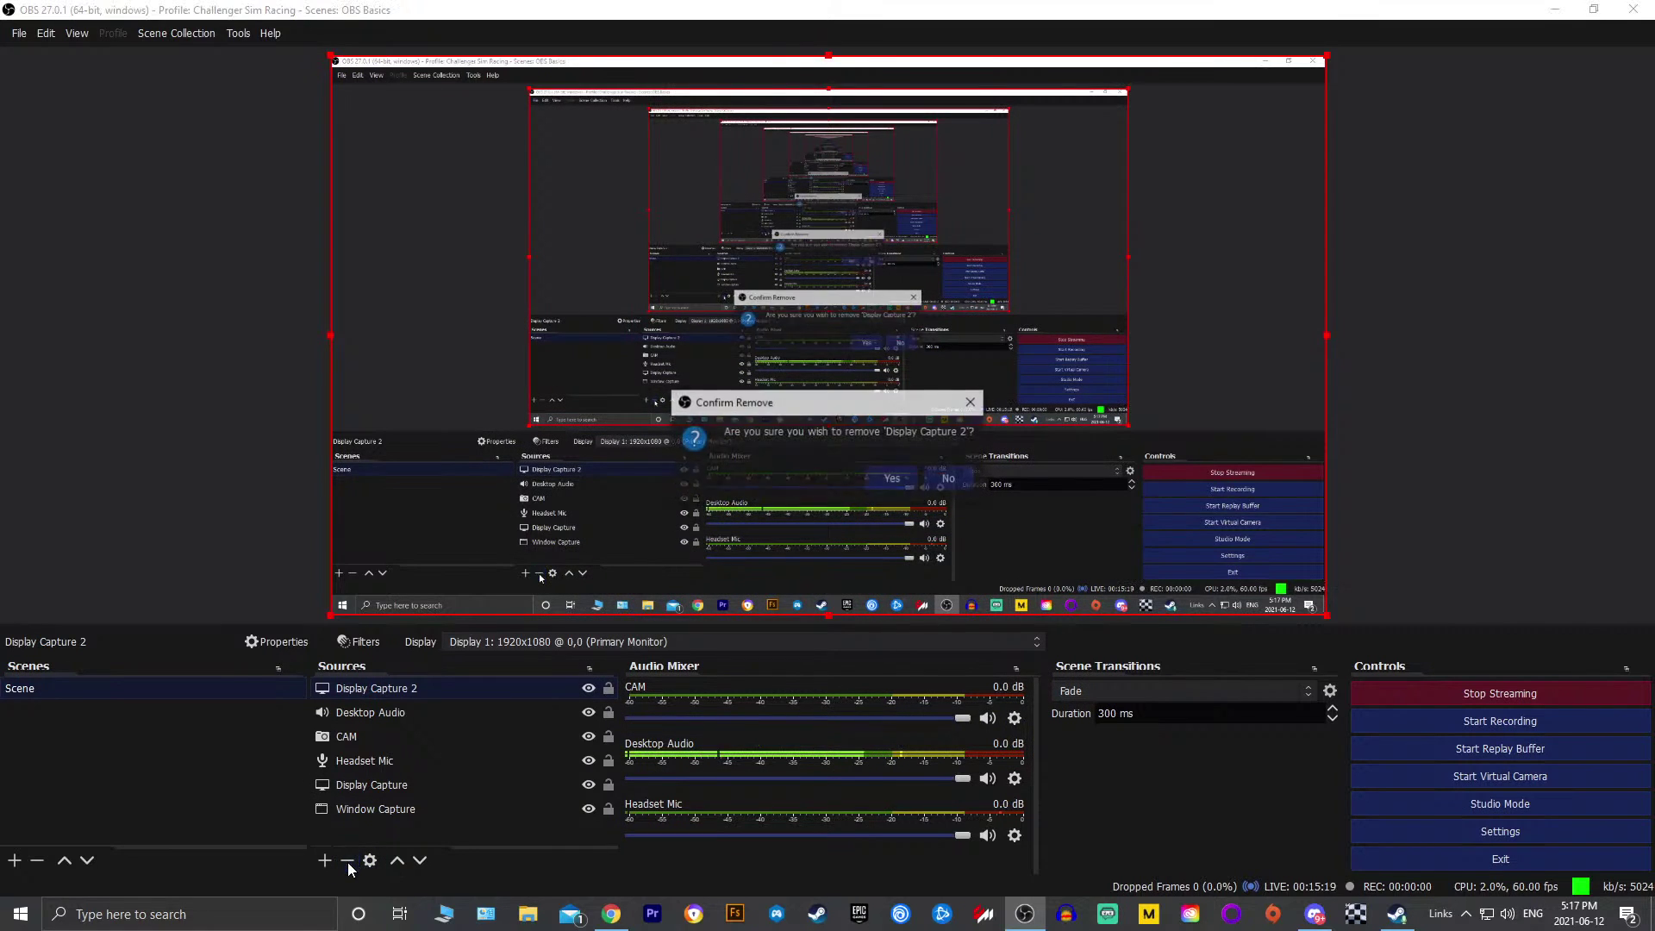
left_click(897, 474)
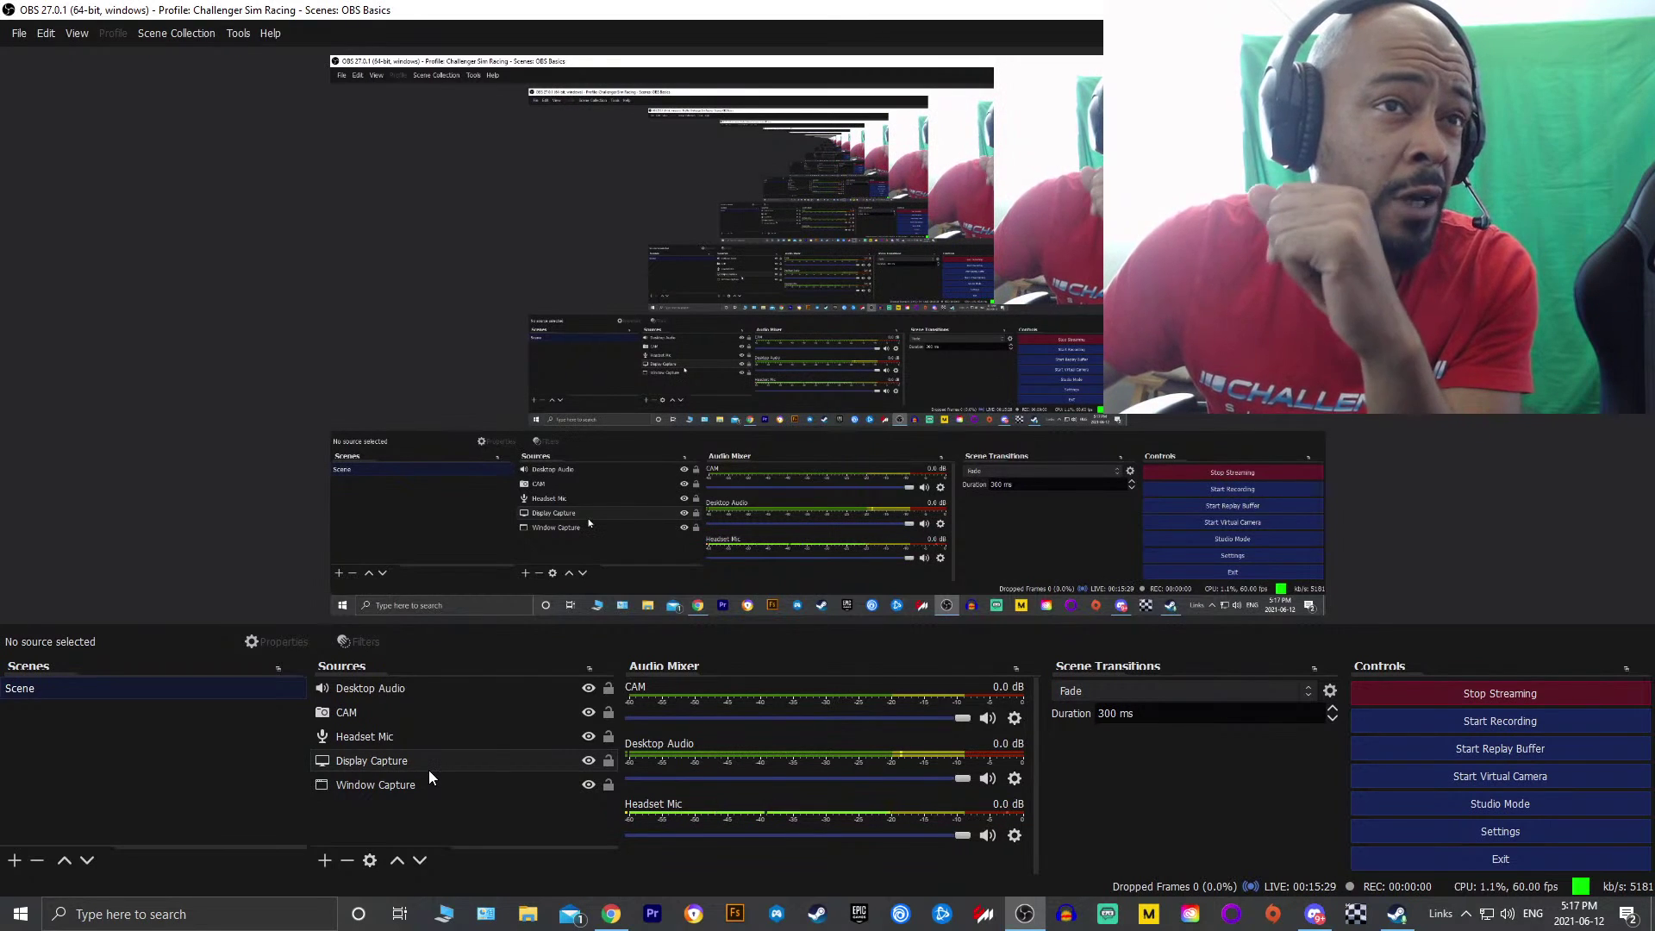
left_click(587, 761)
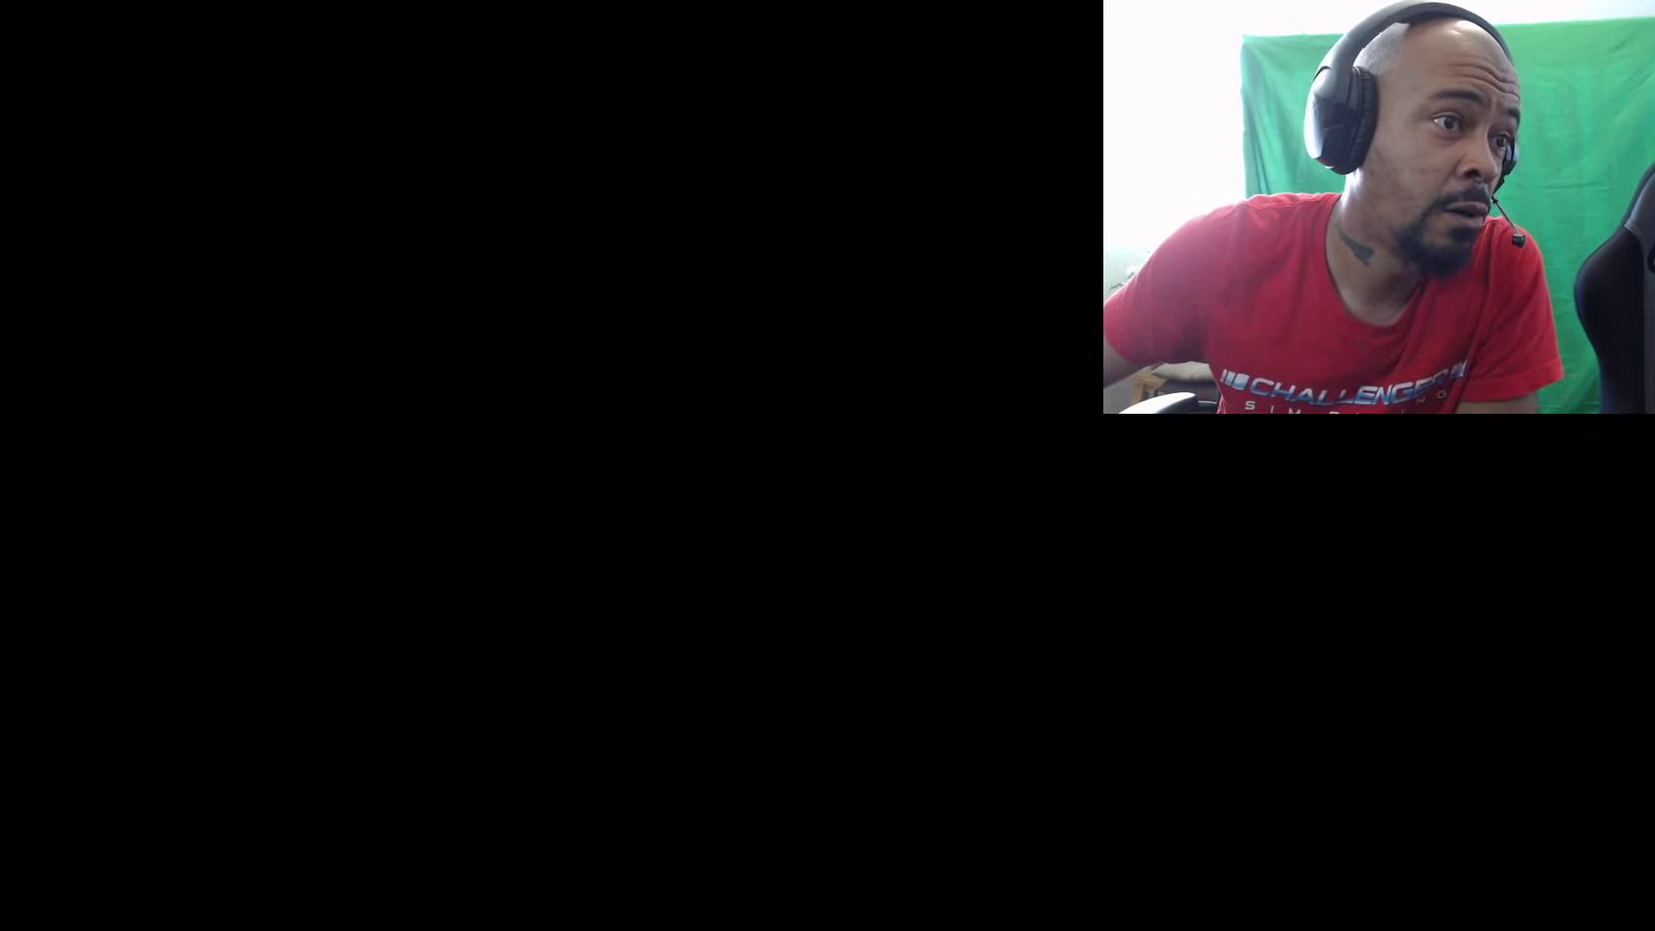
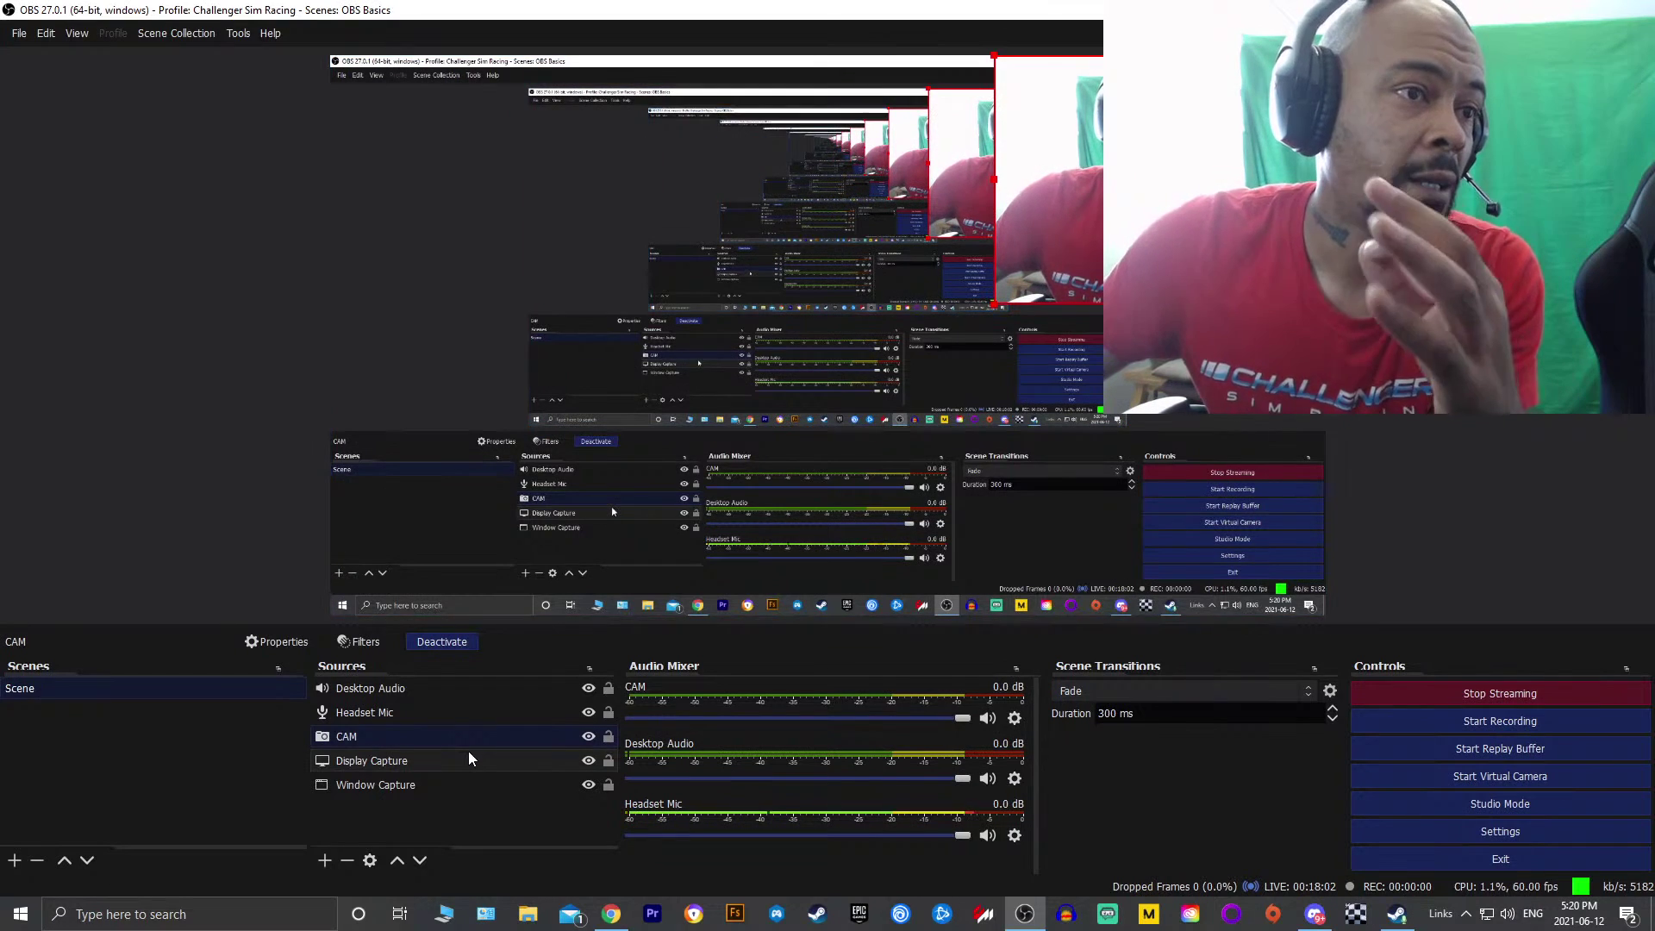
Add a new Video Capture Device source to the scene and keep c922 Pro Stream Webcam as its device after reviewing the alternatives
left_click(324, 861)
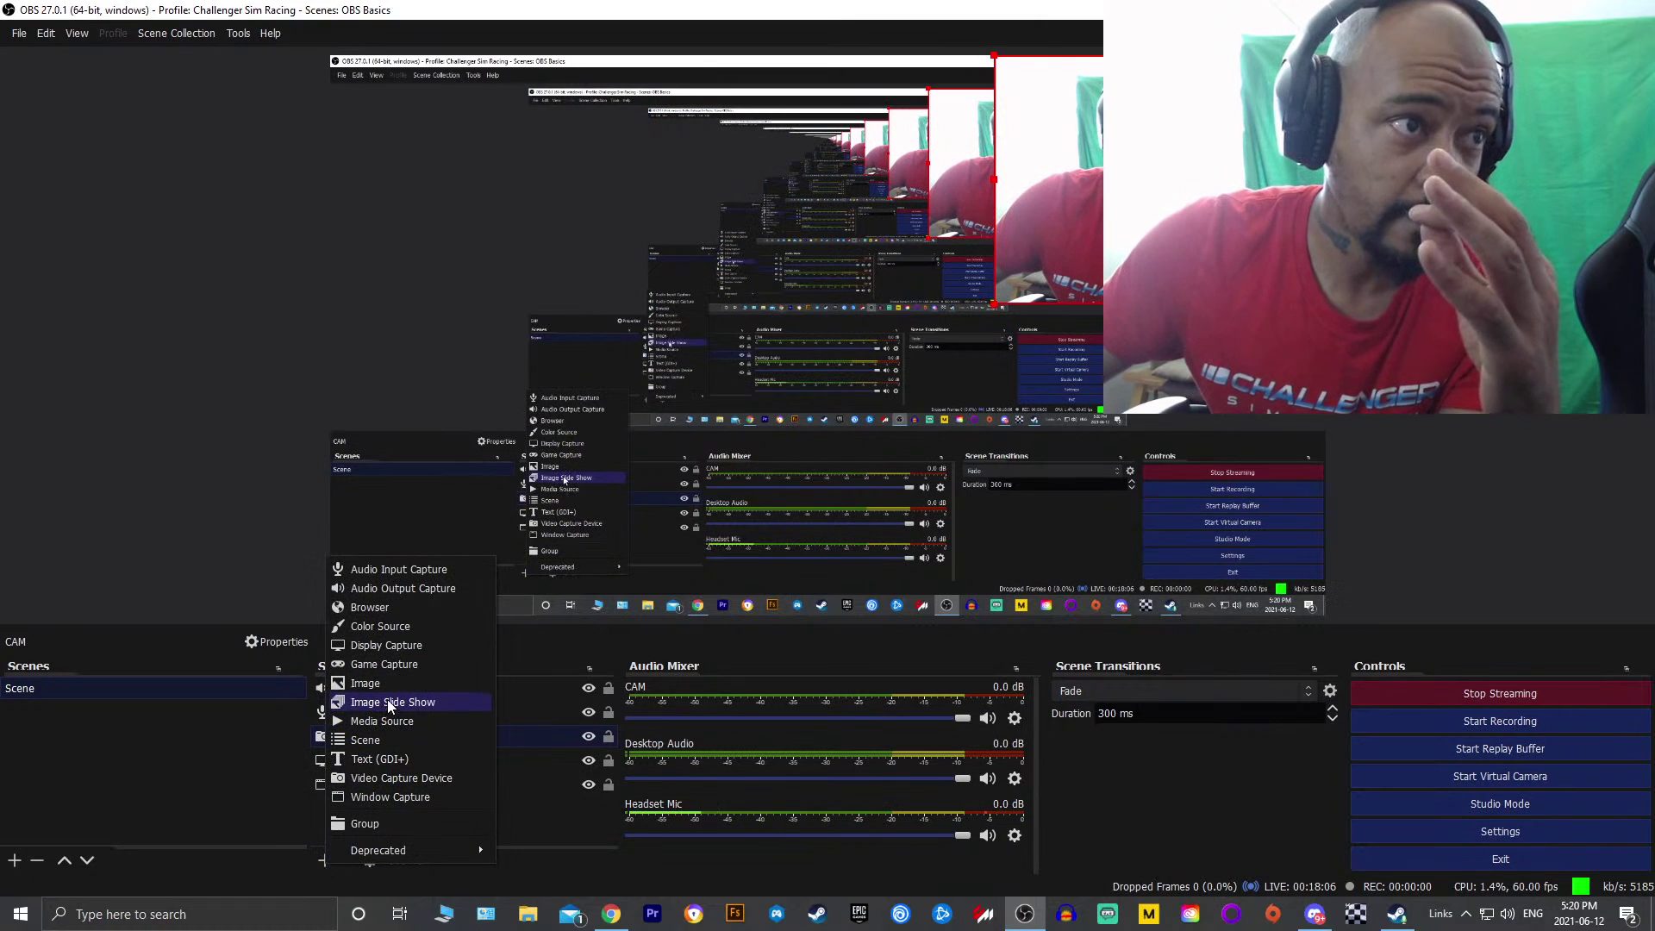
left_click(391, 780)
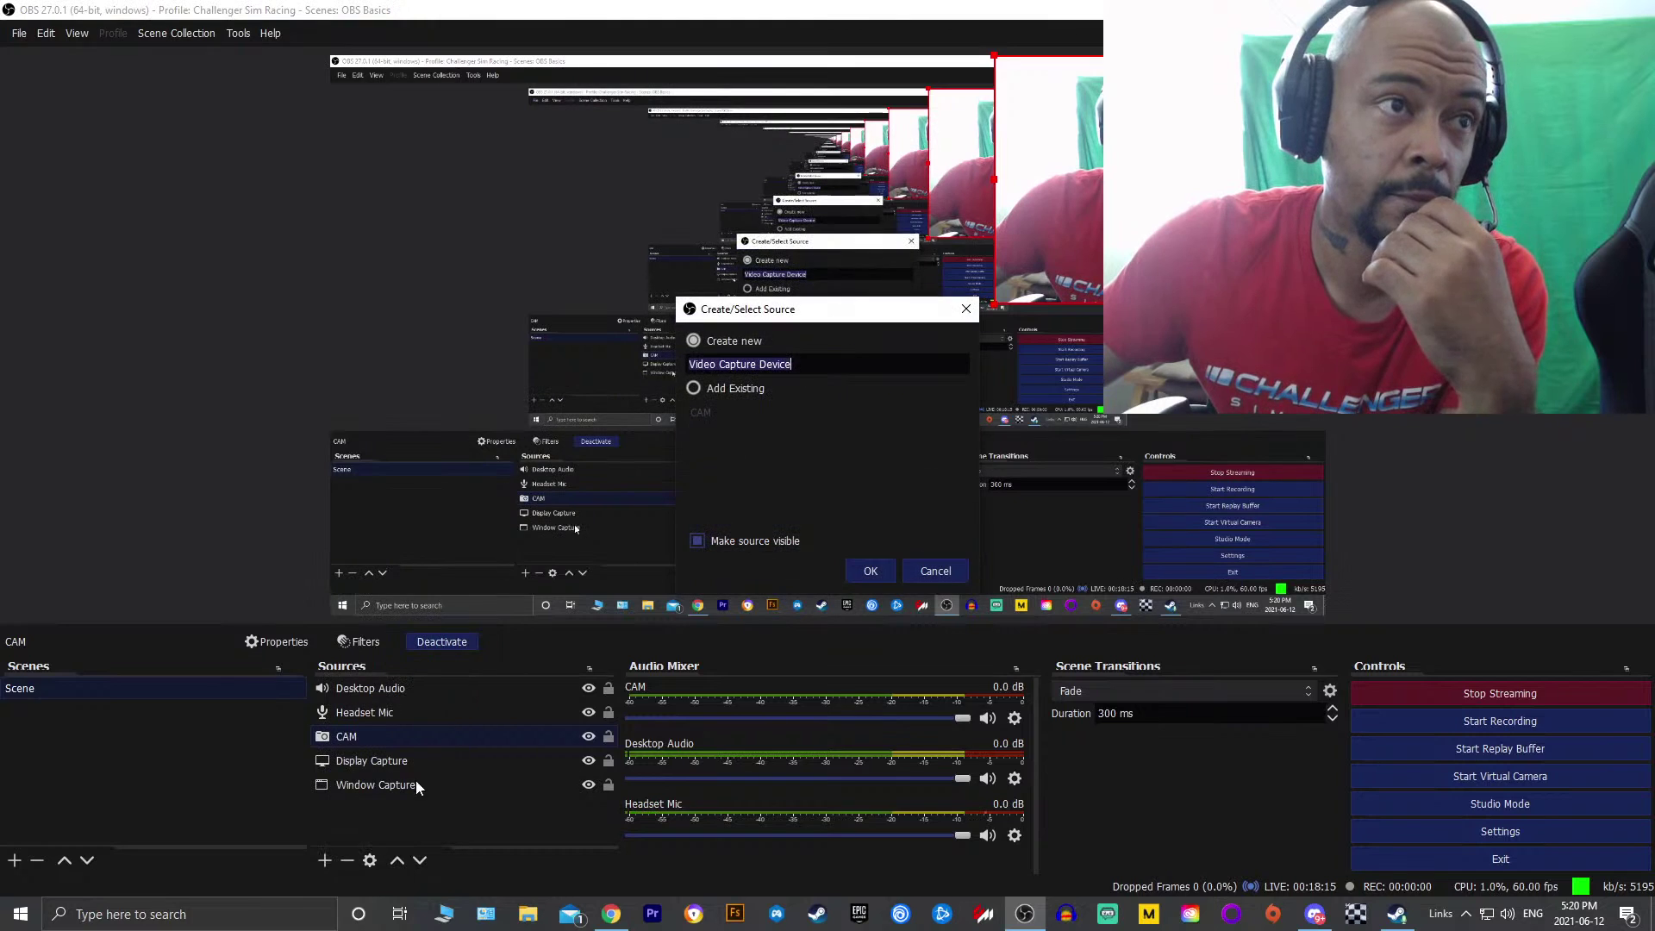
left_click(869, 572)
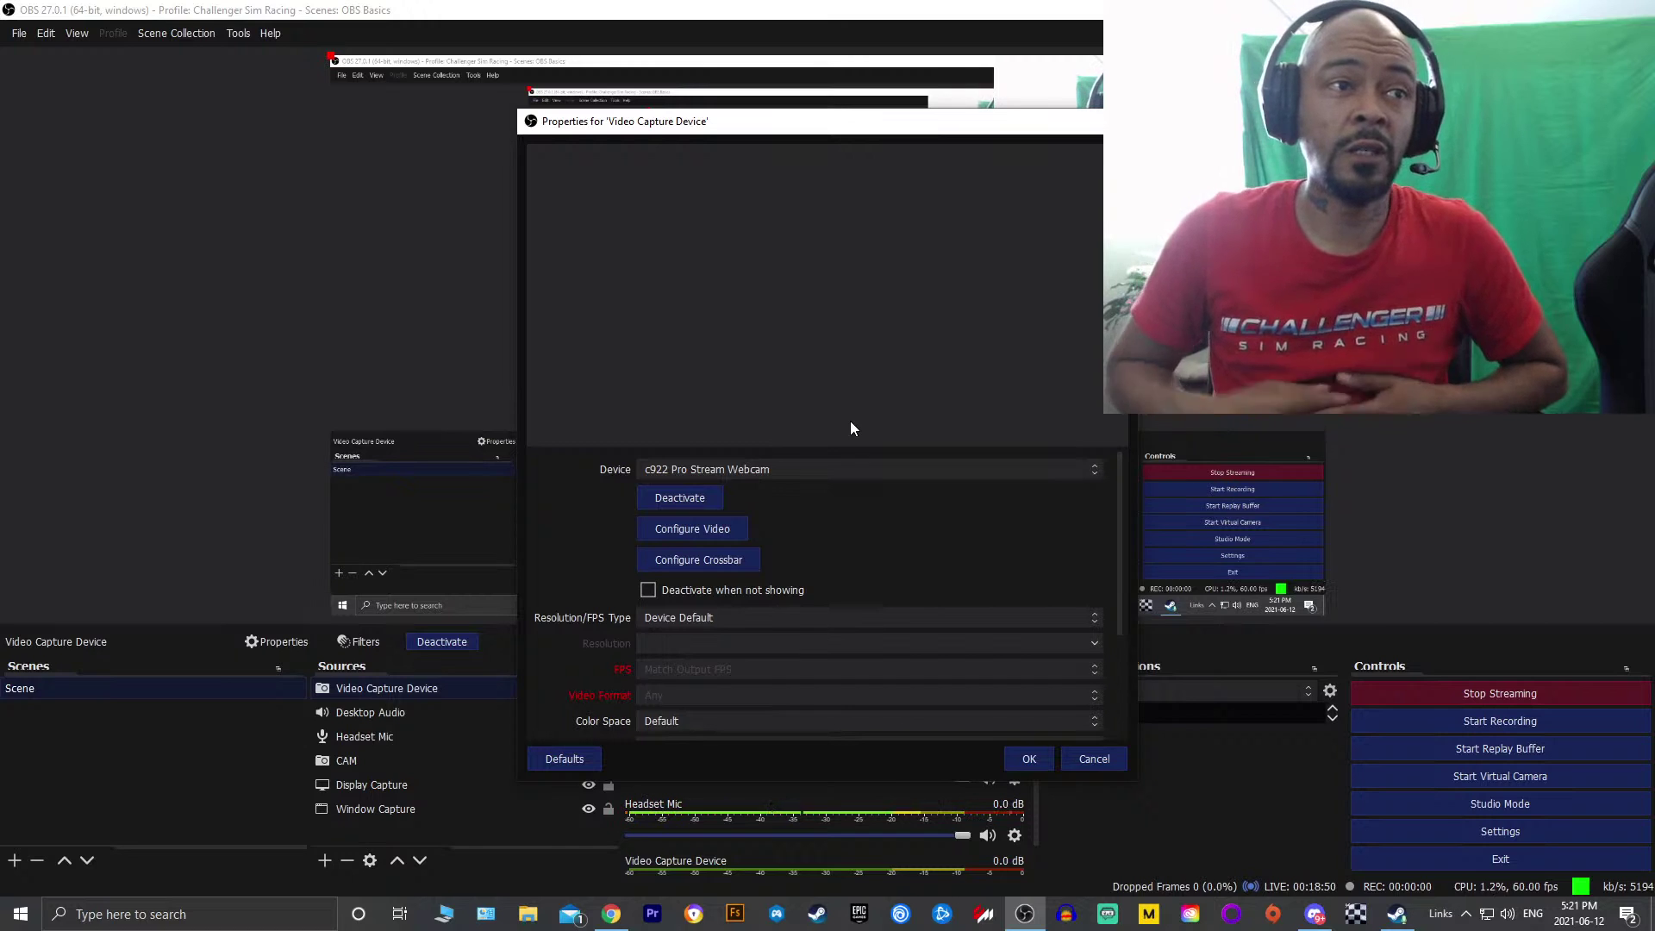
left_click(858, 471)
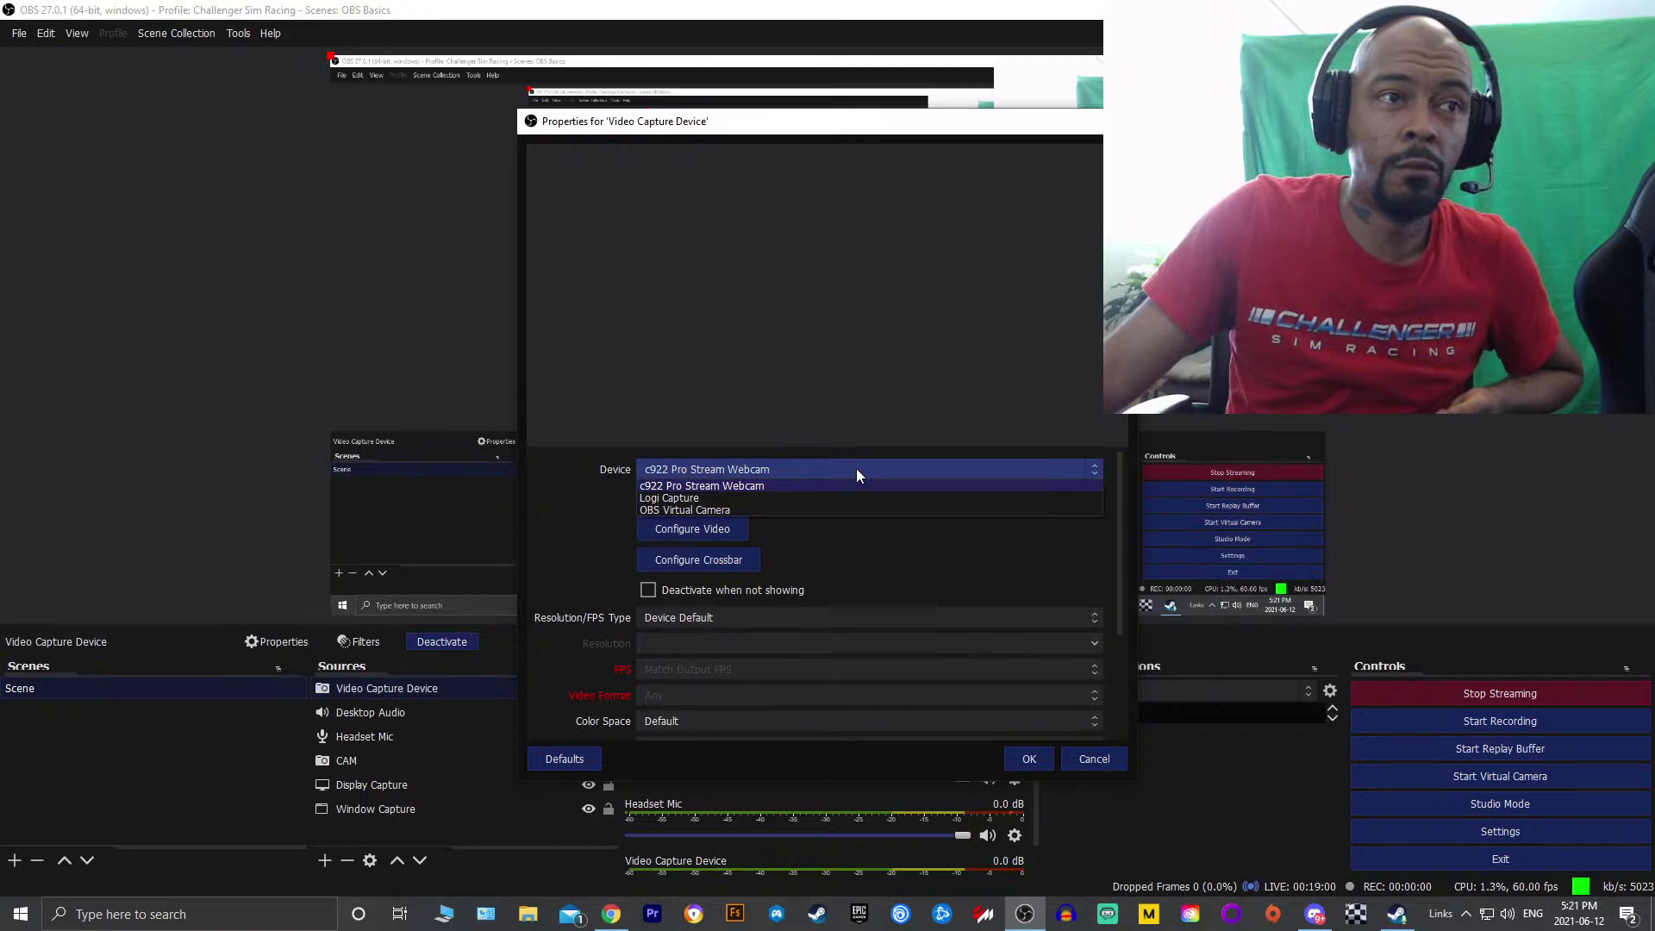
left_click(856, 468)
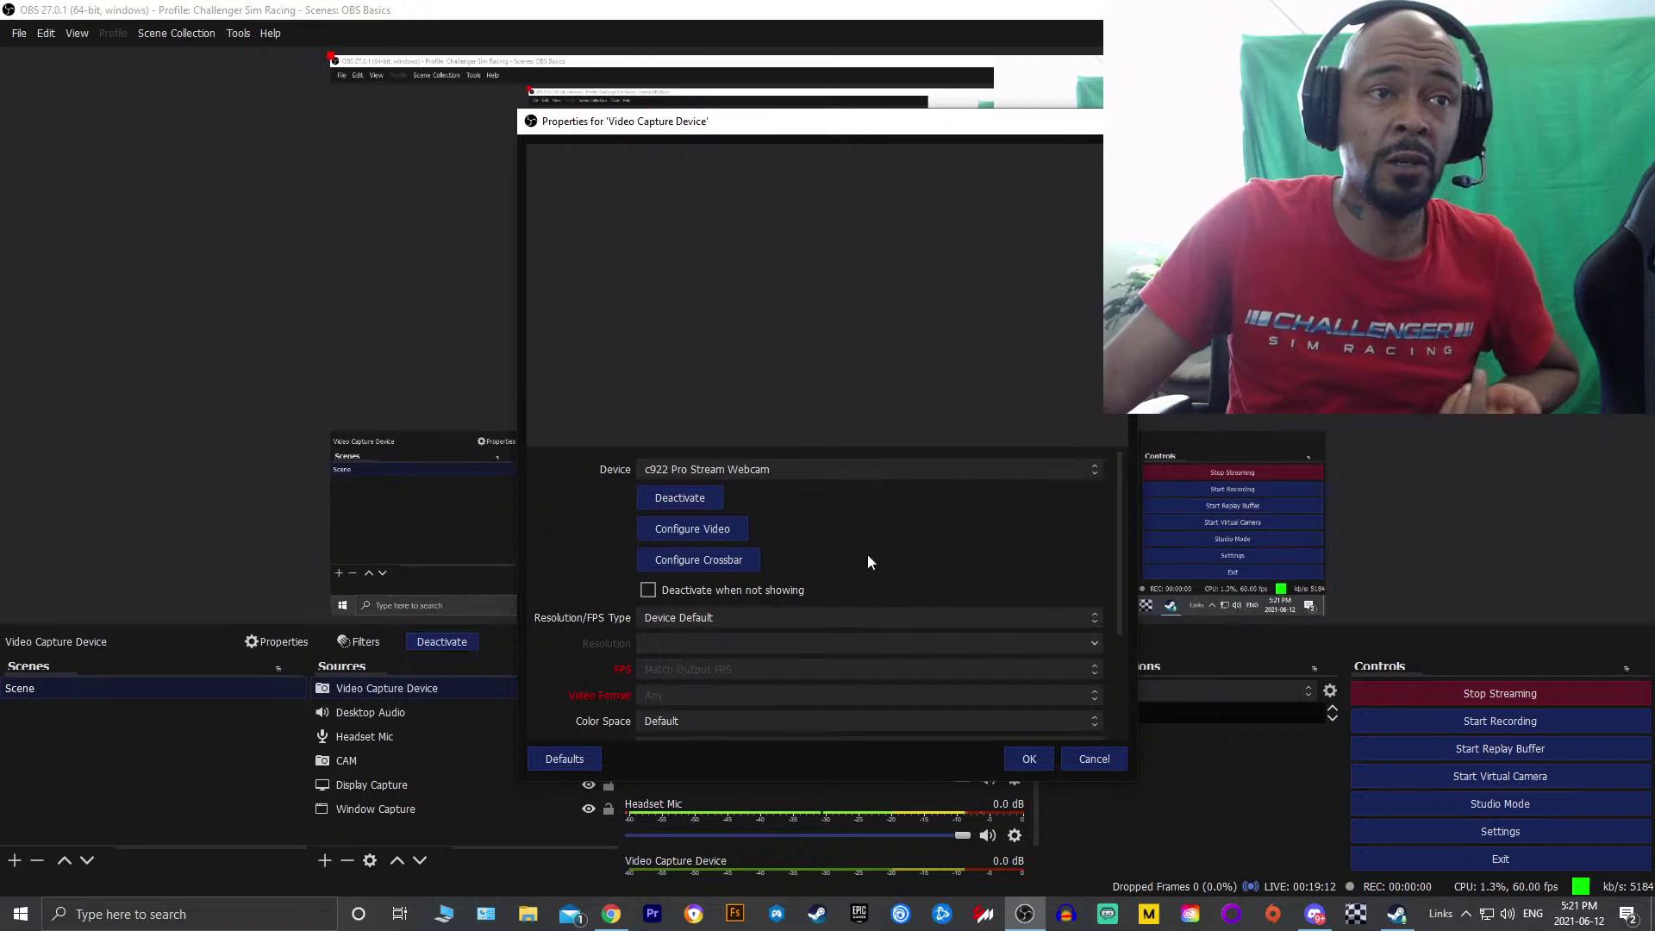
Review the Resolution/FPS Type choices for the video capture source and keep Device Default
scroll(932, 649, "down", 3)
scroll(933, 652, "up", 3)
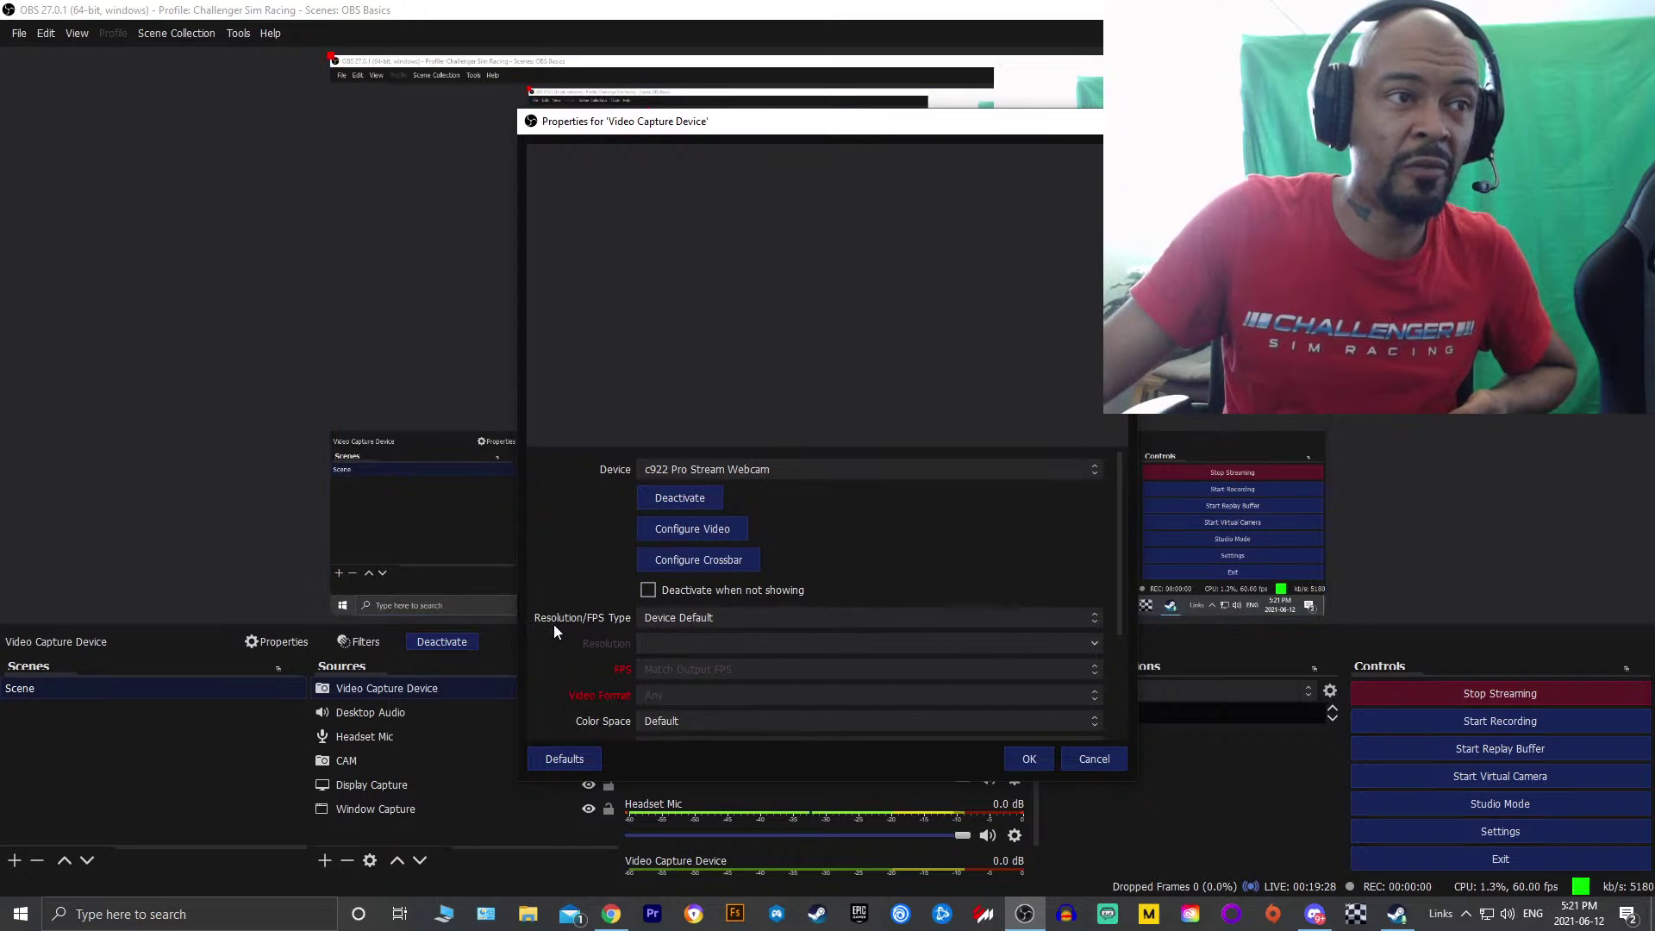
left_click(675, 616)
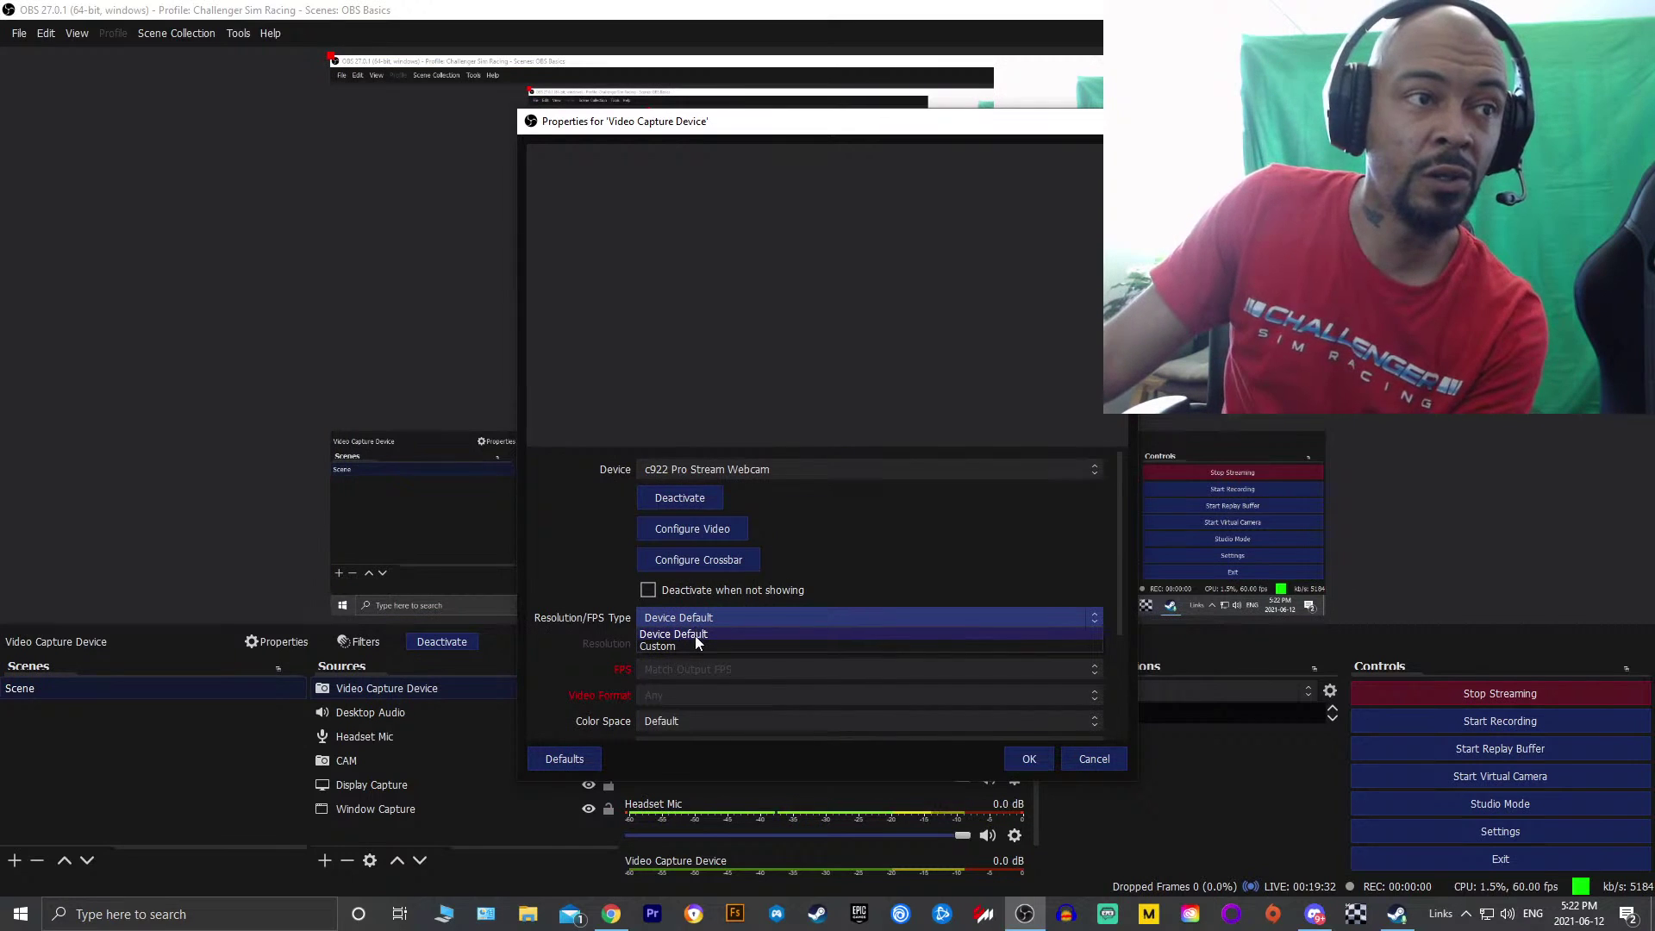
left_click(696, 636)
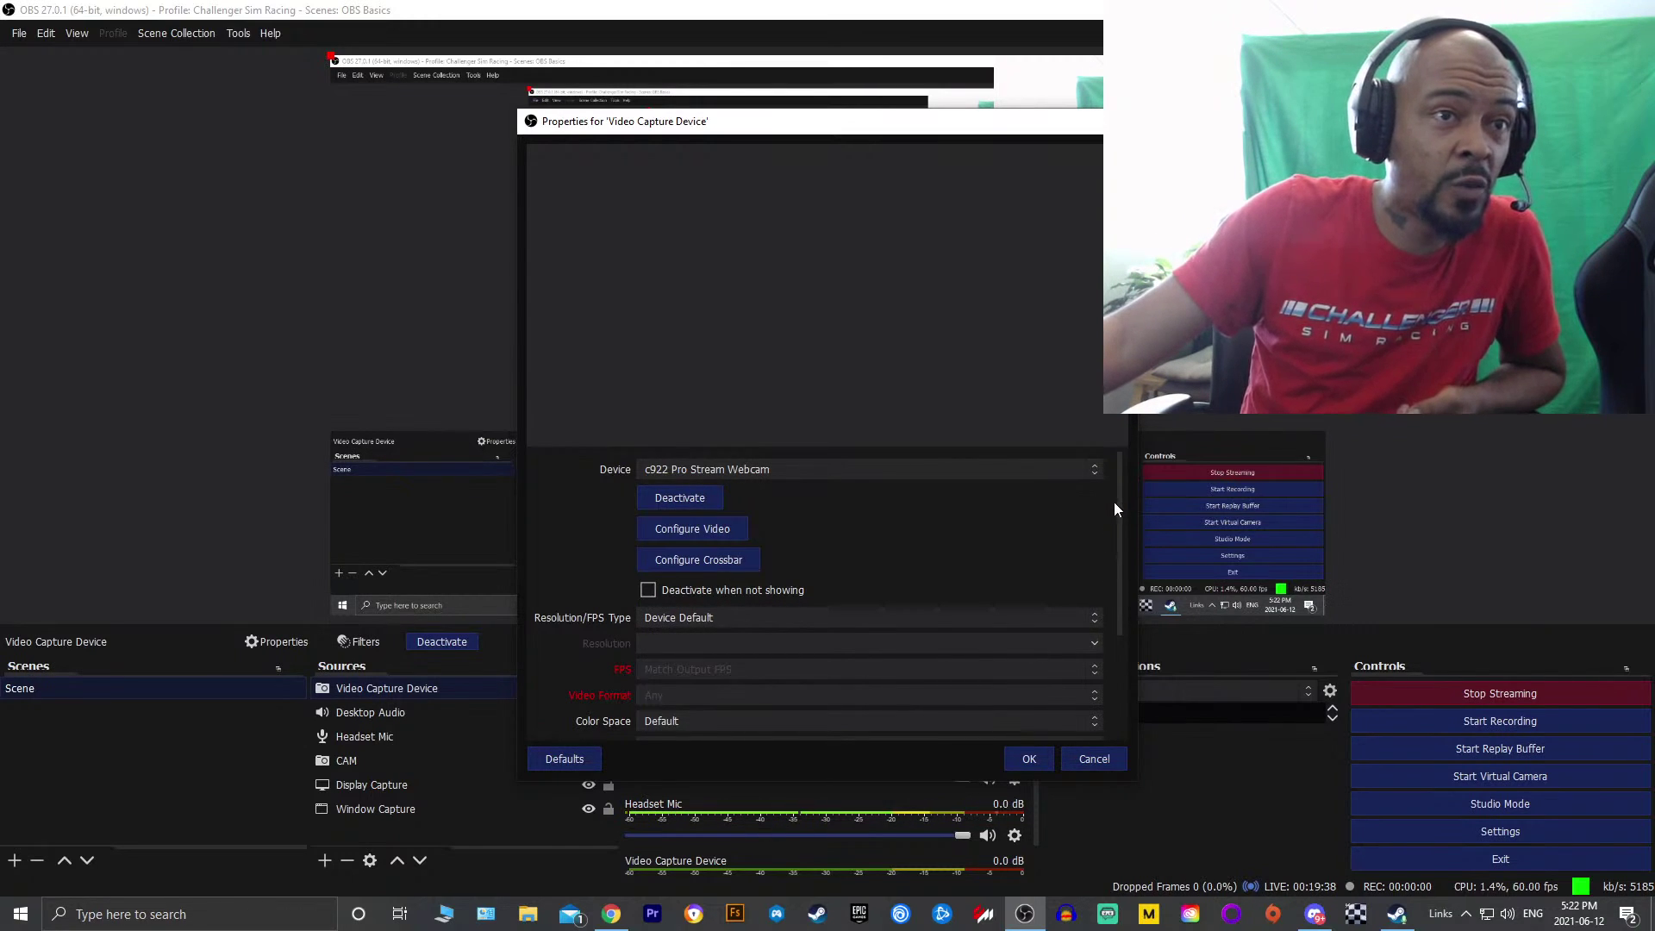
Look through the remaining video capture properties, including resolution, FPS, video format, color settings, buffering and rotation
mouse_move(1116, 500)
left_mouse_down()
mouse_move(1134, 557)
mouse_move(1130, 476)
left_mouse_up()
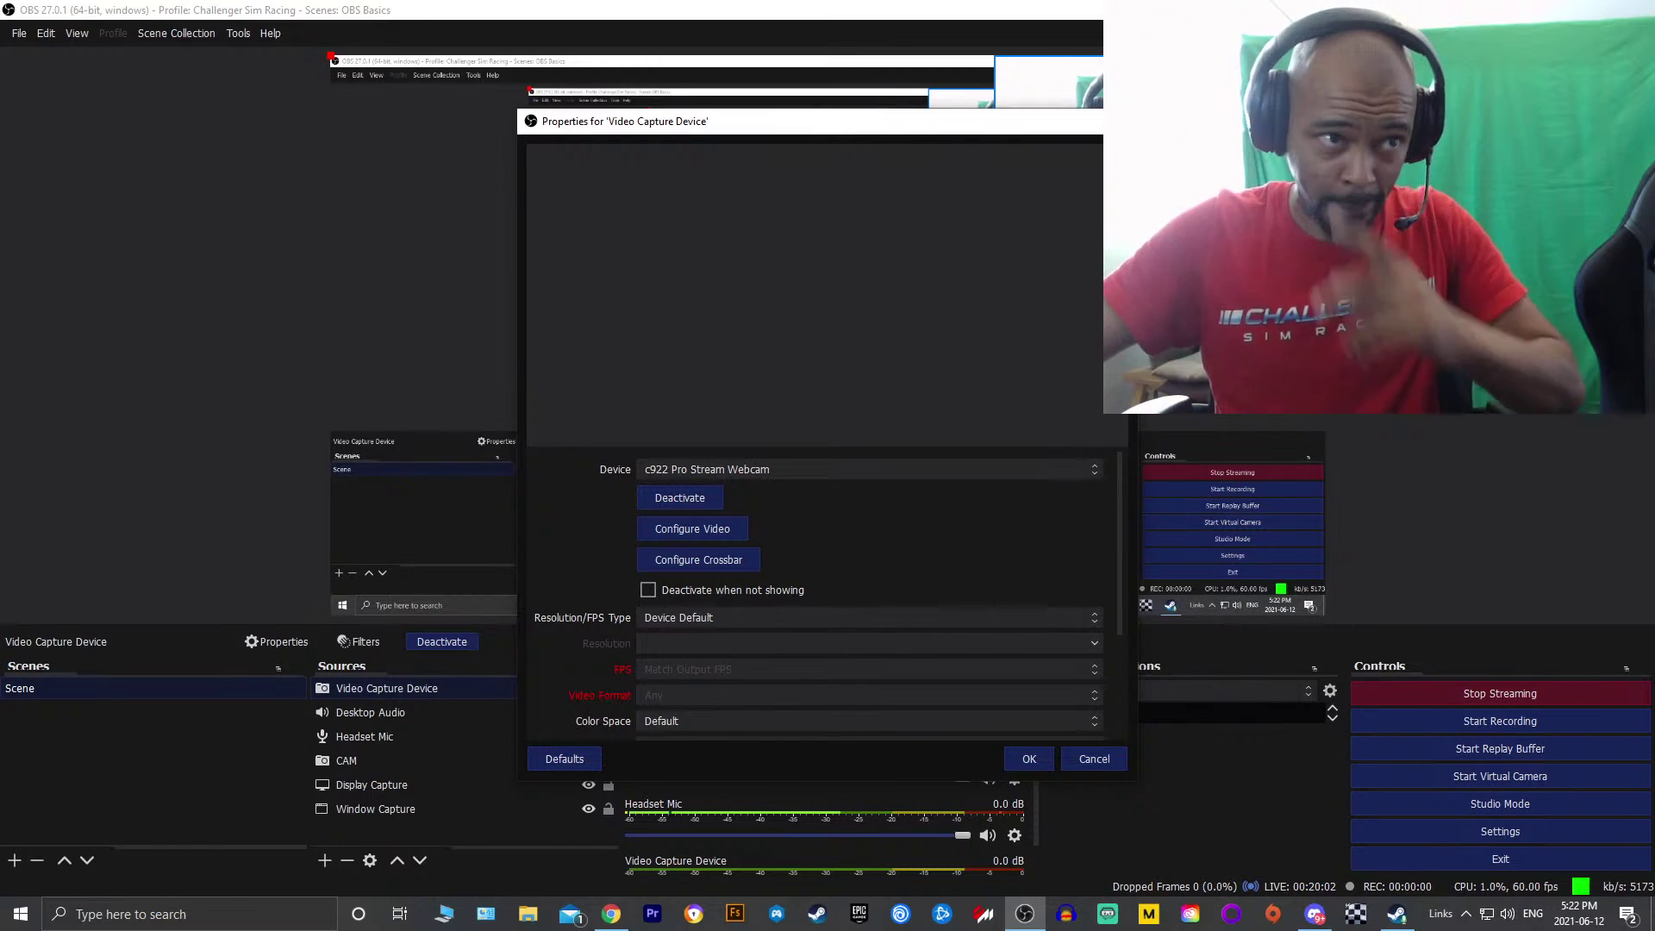
scroll(951, 620, "down", 1)
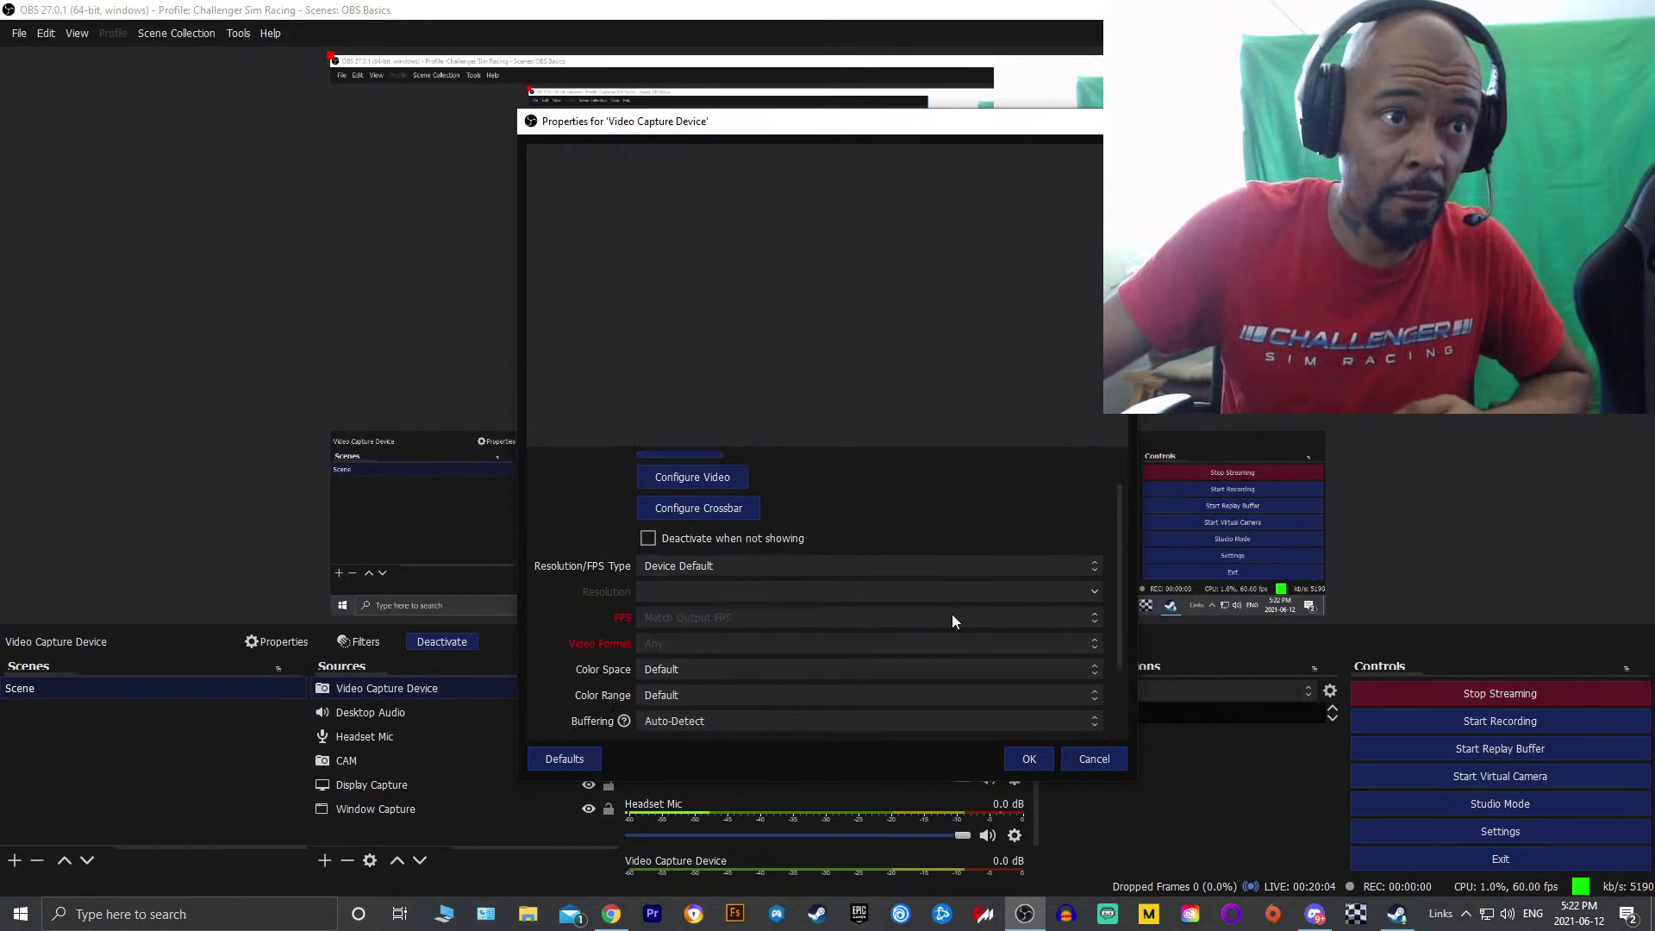
scroll(952, 616, "down", 1)
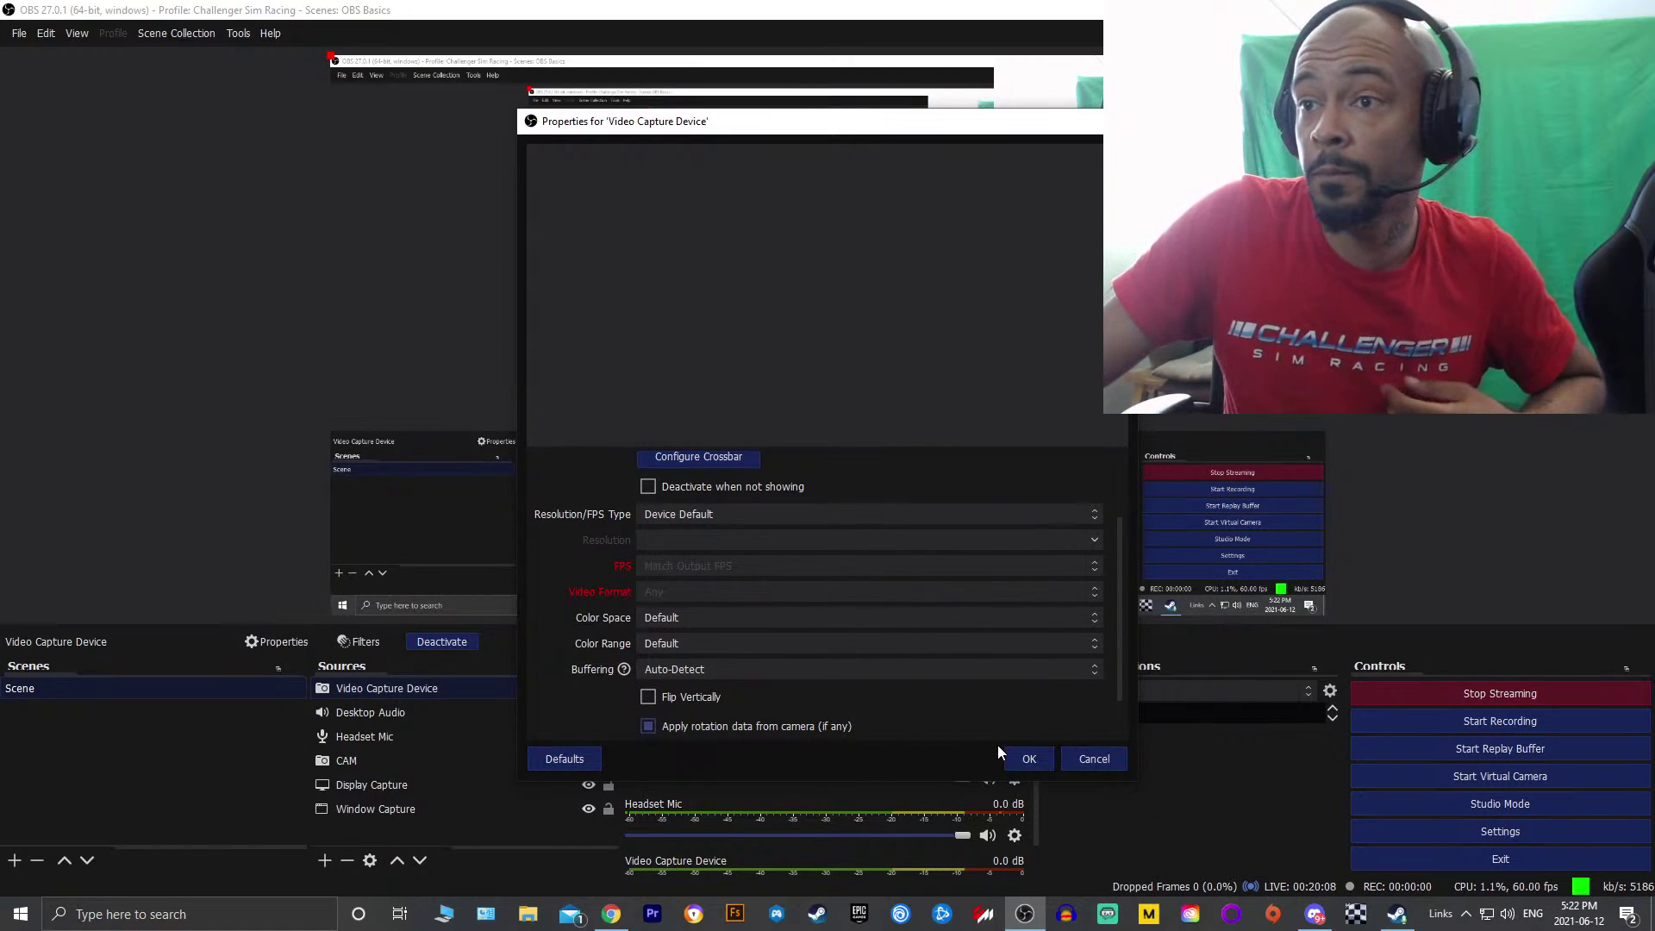
scroll(891, 644, "up", 2)
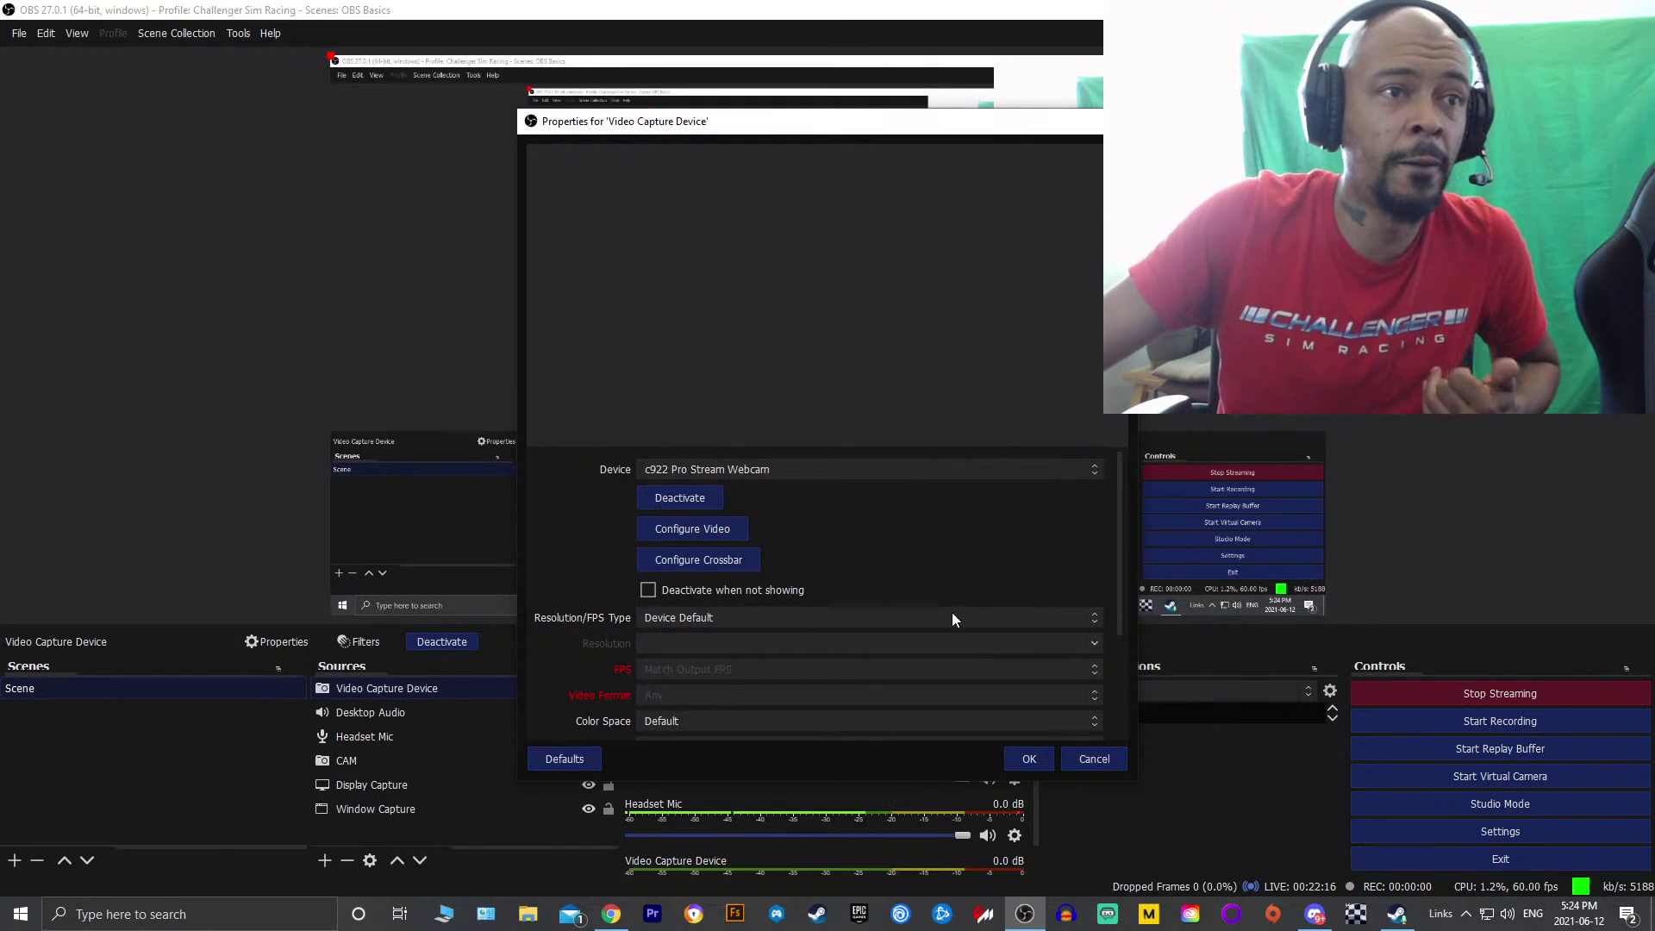
scroll(1084, 608, "down", 2)
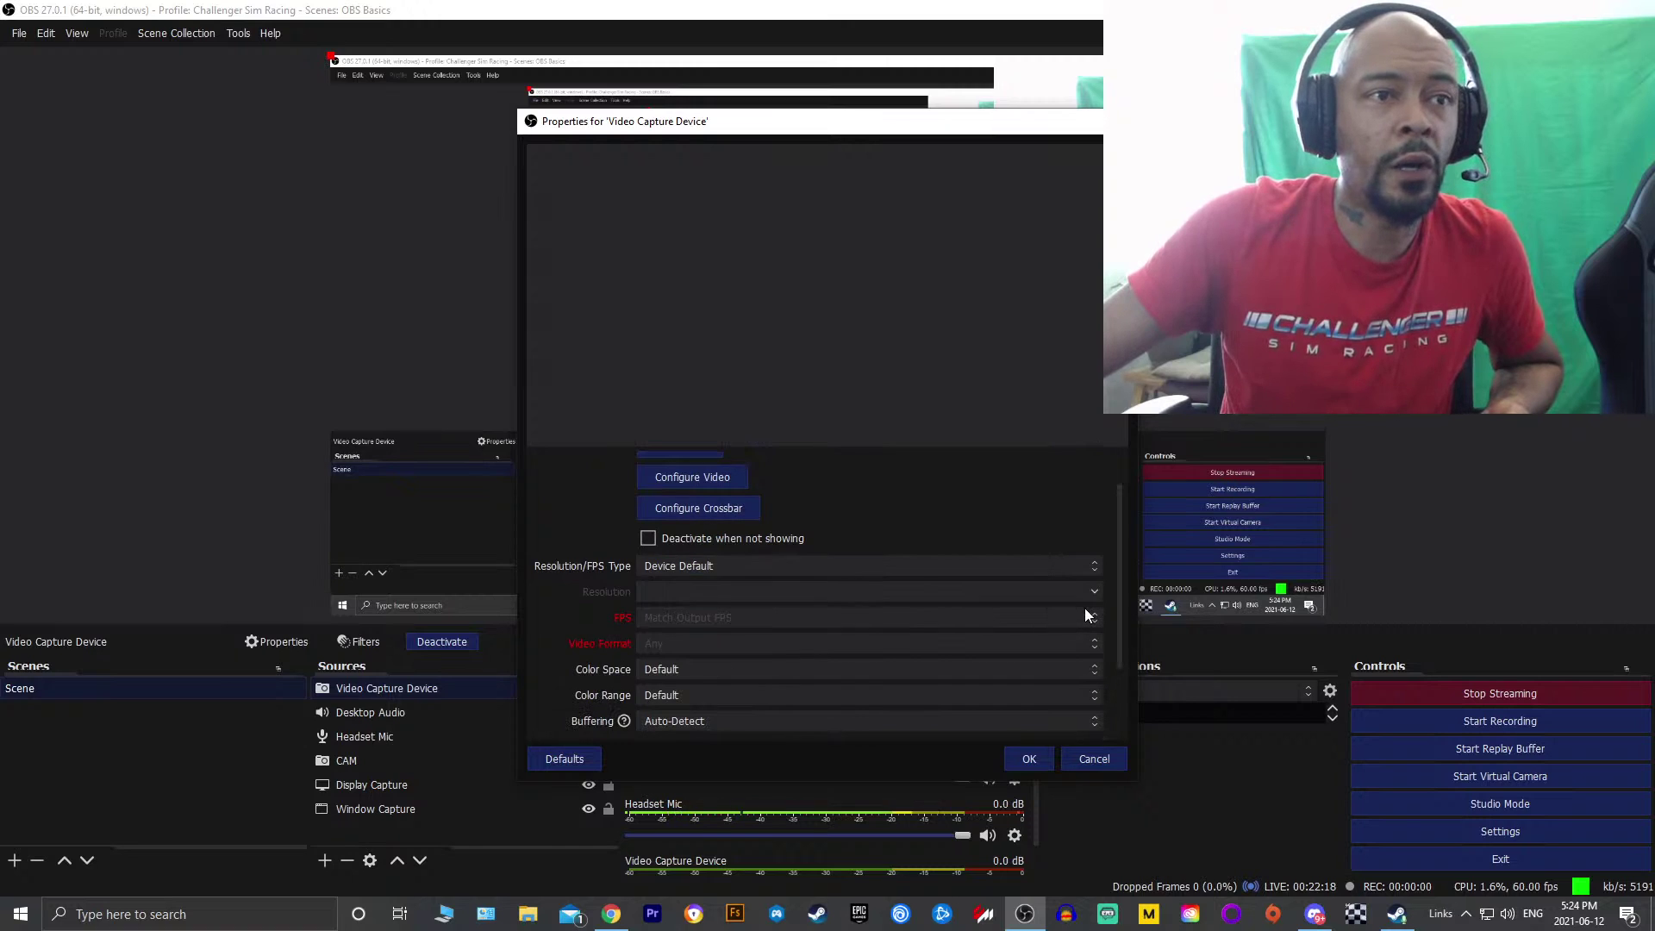
scroll(1039, 582, "up", 4)
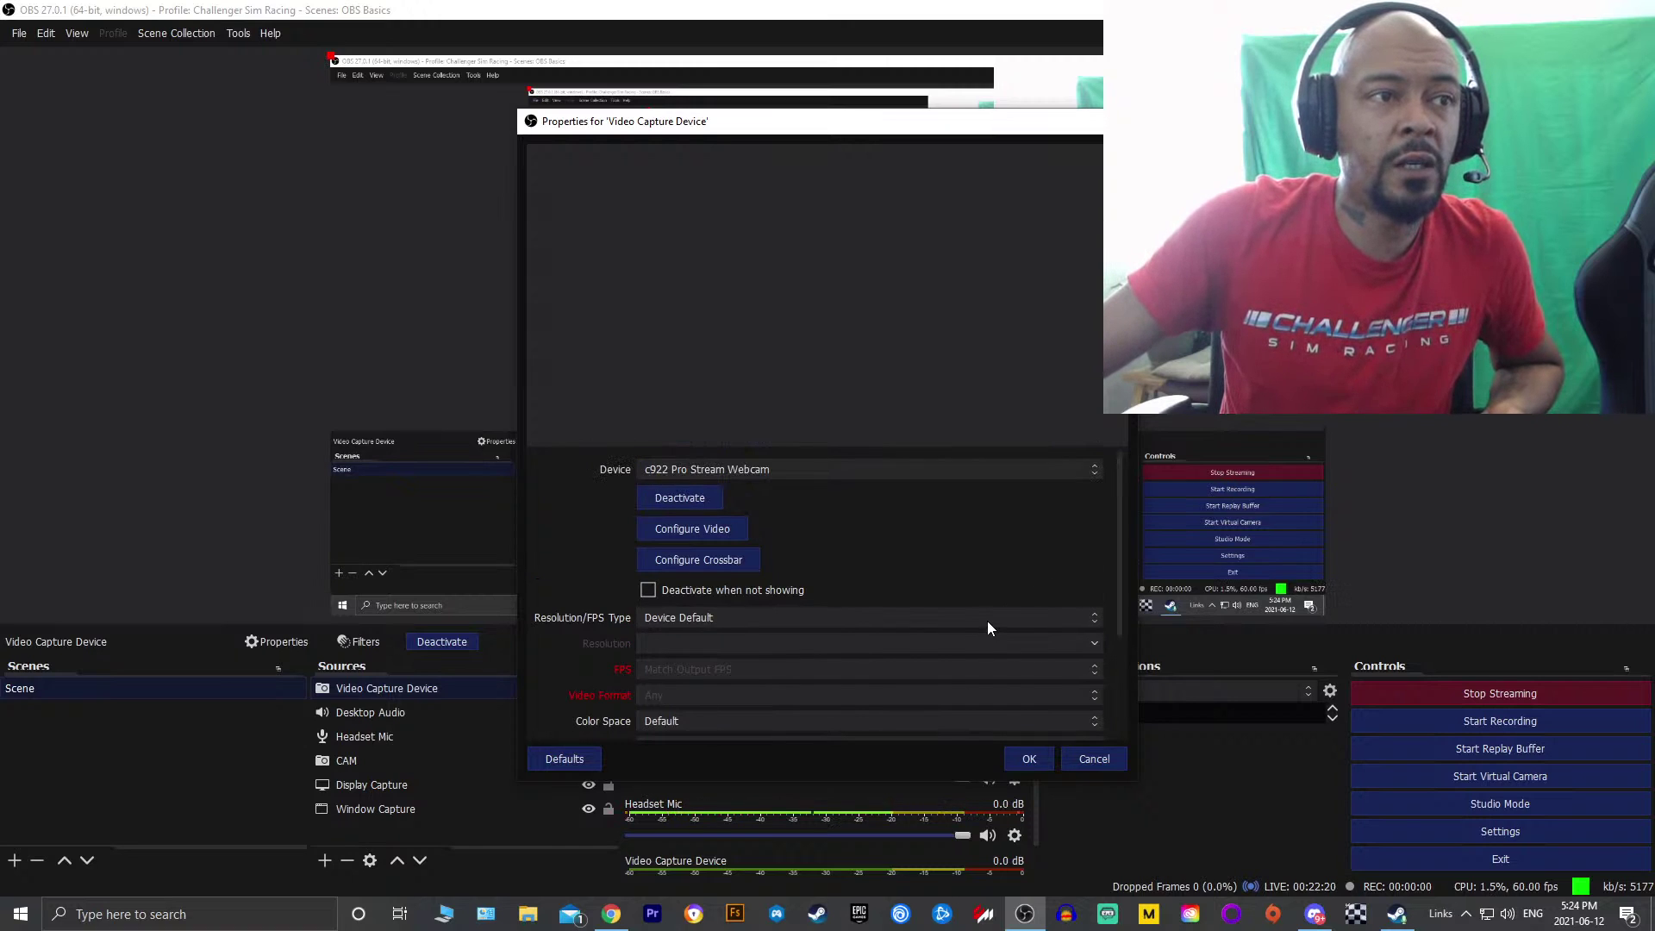
scroll(1018, 621, "down", 4)
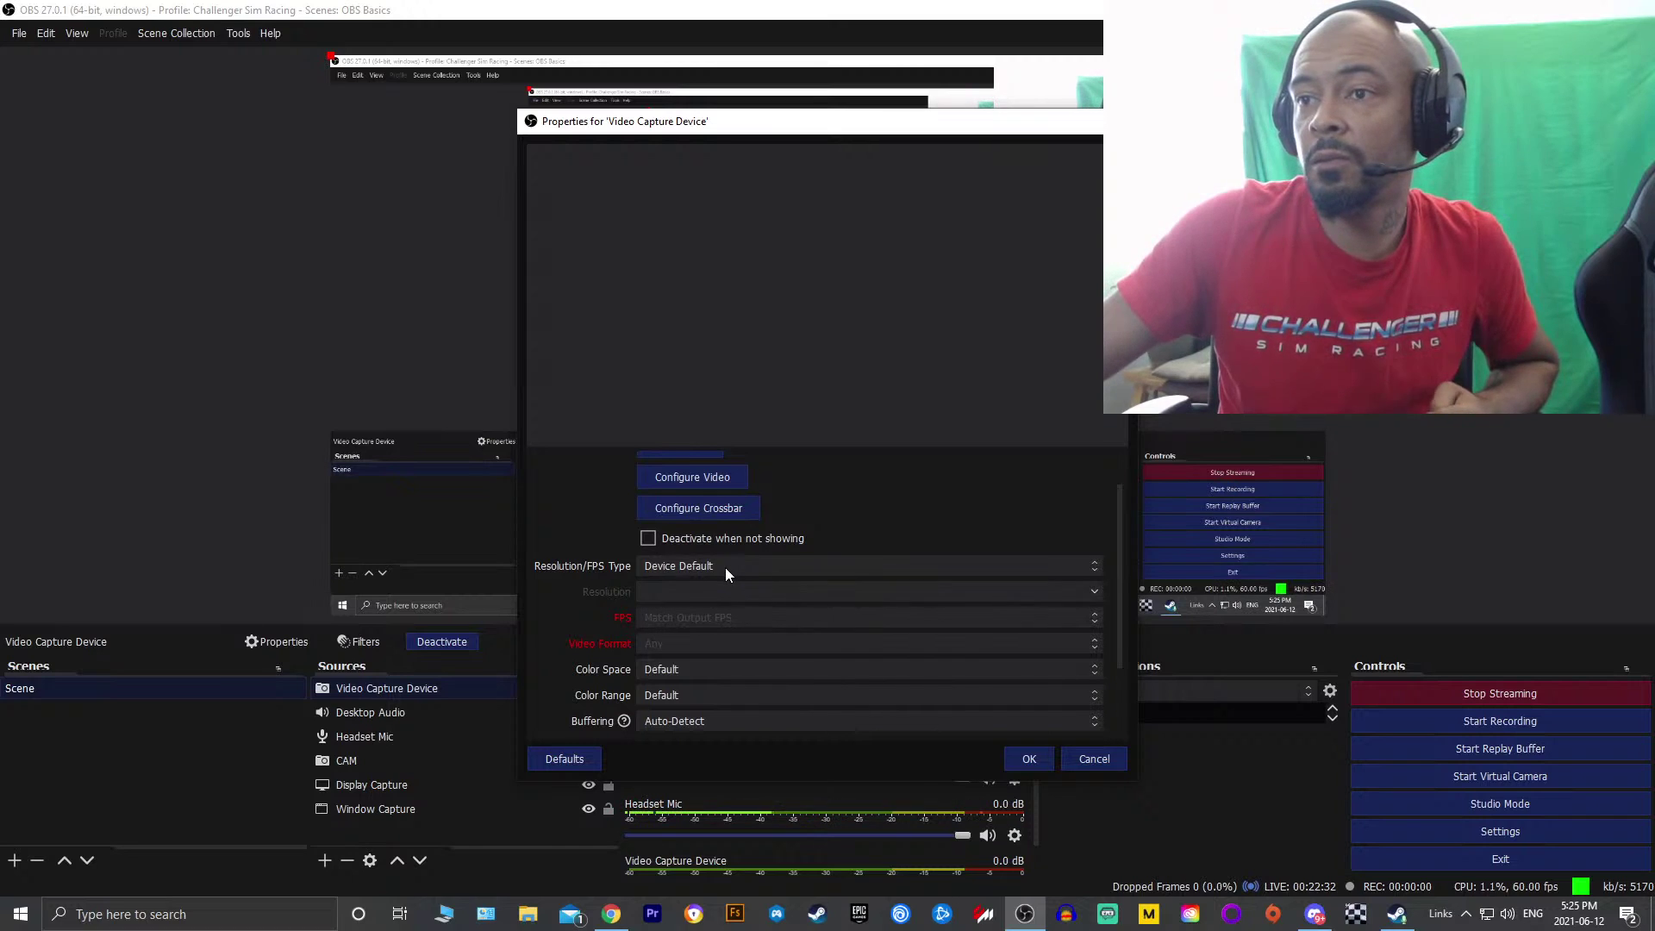
scroll(697, 595, "down", 1)
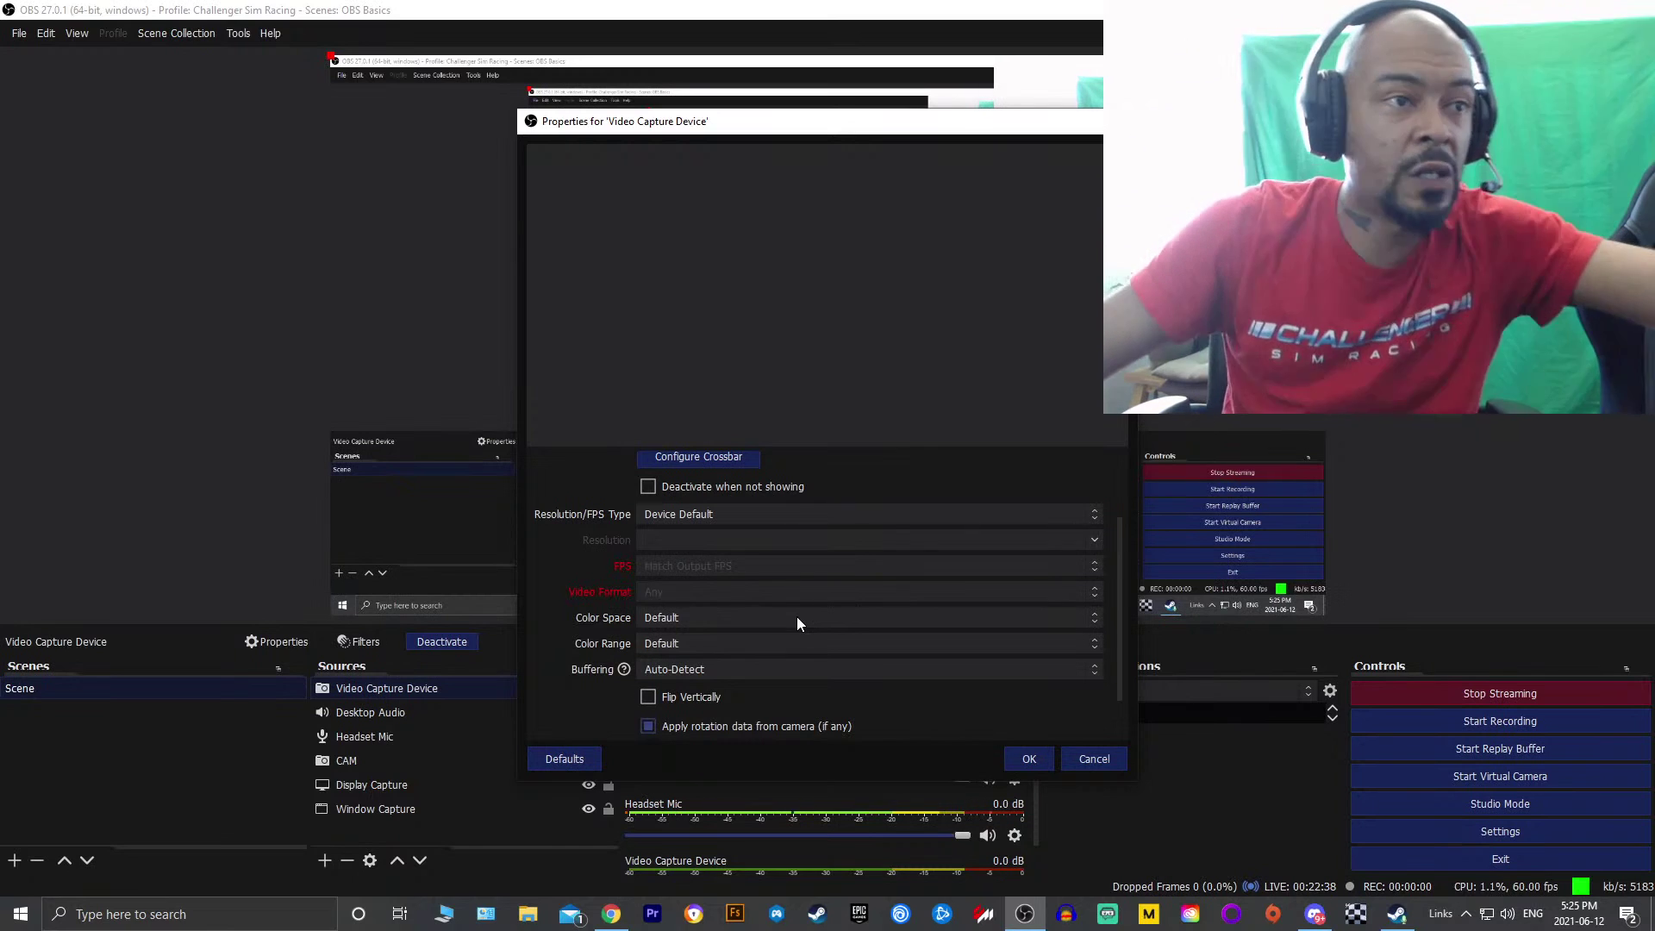
Review the color space, color range and buffering choices, keeping Default for both color settings and Auto-Detect for buffering
left_click(796, 617)
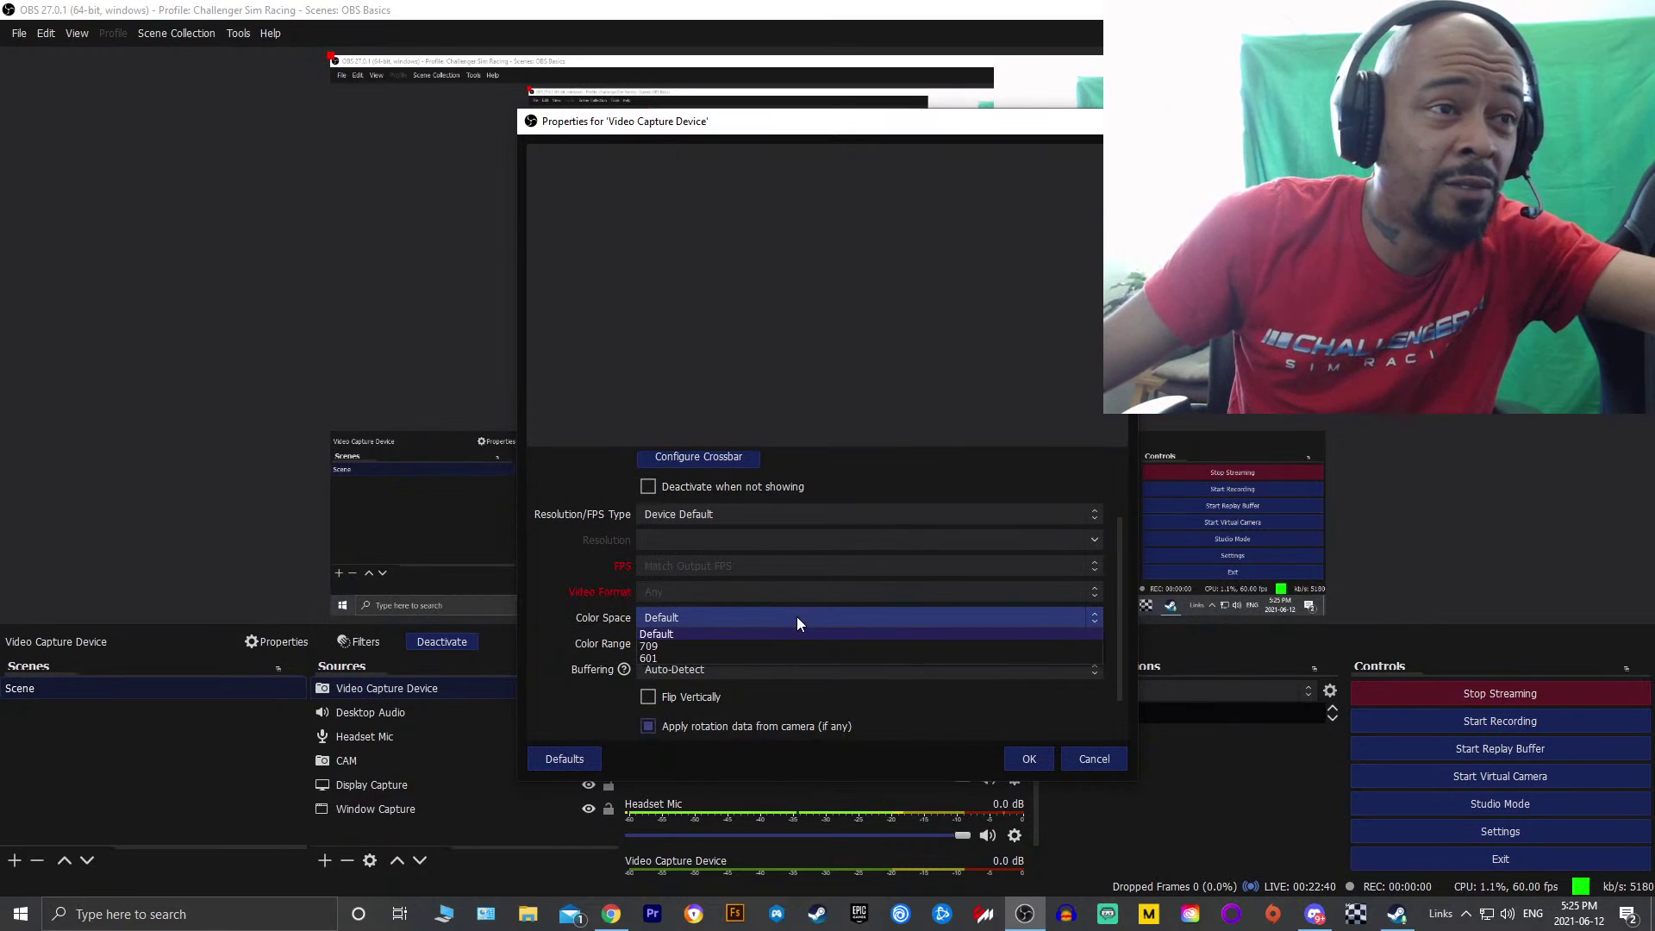
left_click(796, 618)
left_click(787, 647)
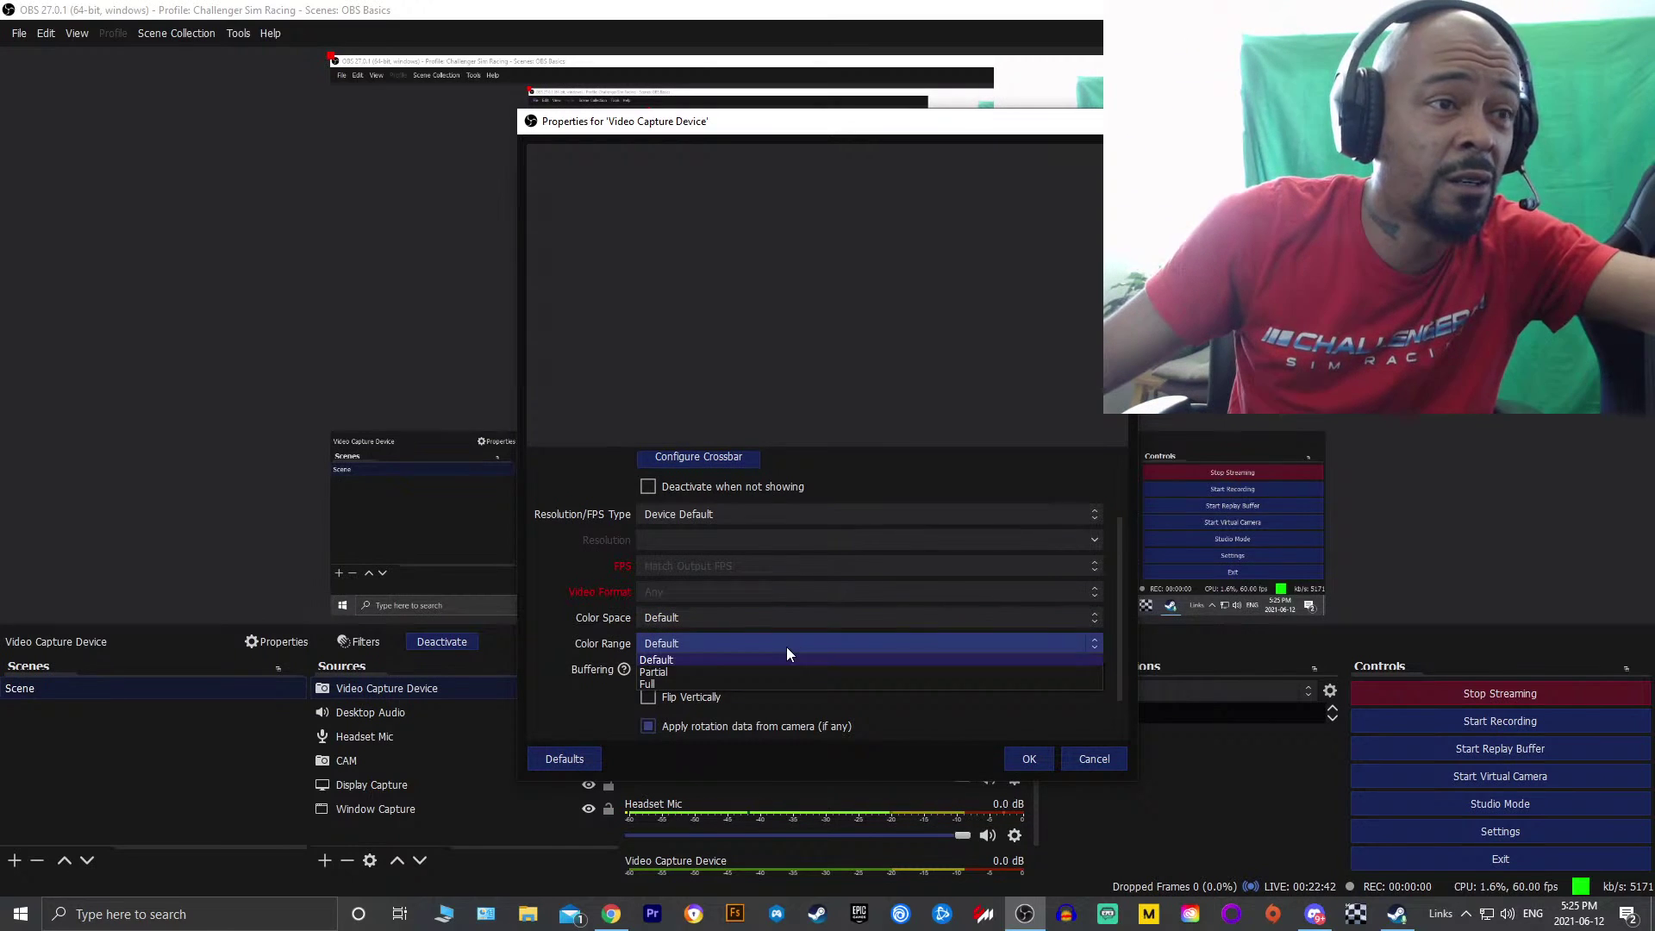
left_click(786, 646)
scroll(828, 679, "down", 1)
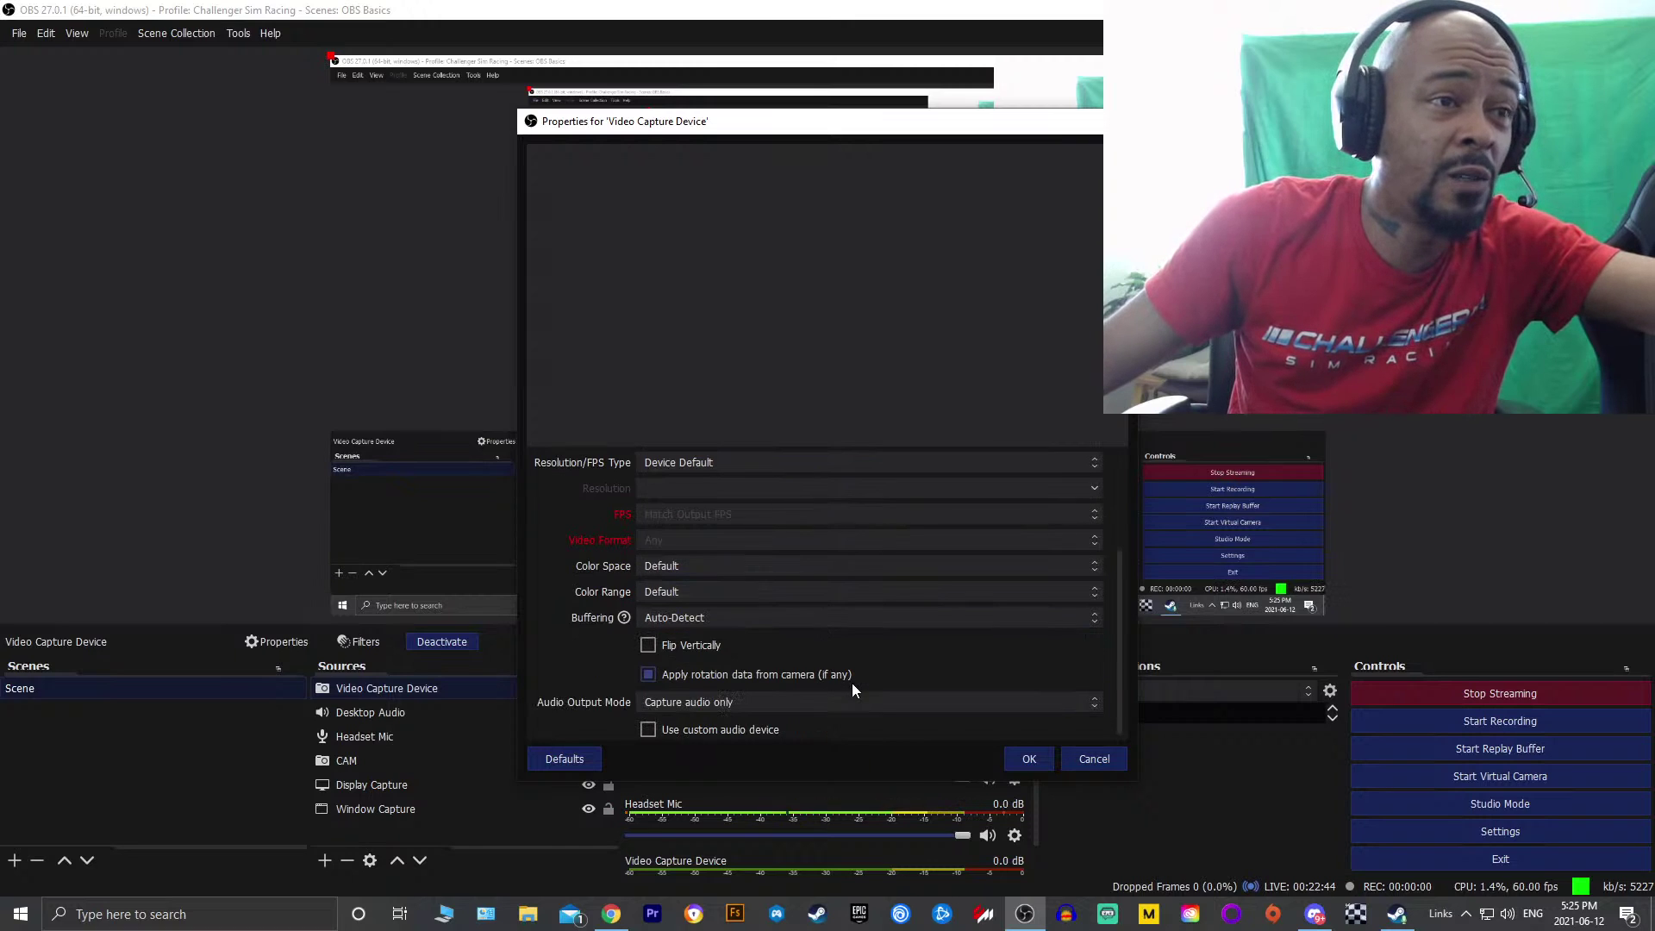
left_click(861, 618)
left_click(860, 618)
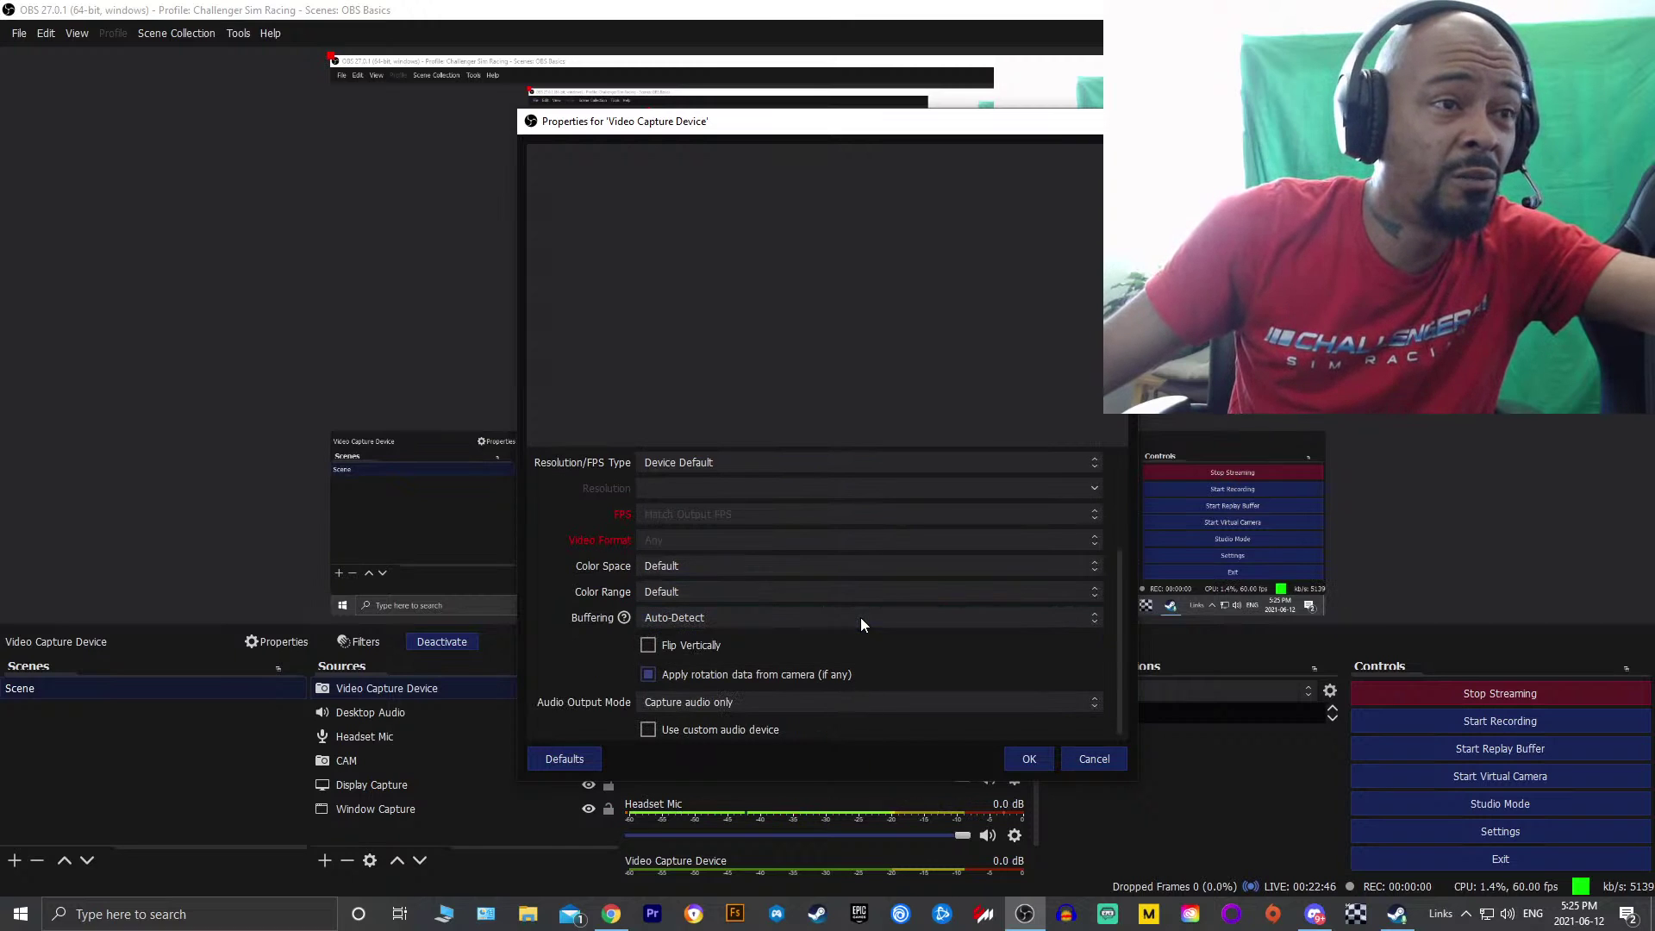
Review the audio output mode, keep "Capture audio only", and accept the video capture source properties
scroll(1039, 701, "down", 1)
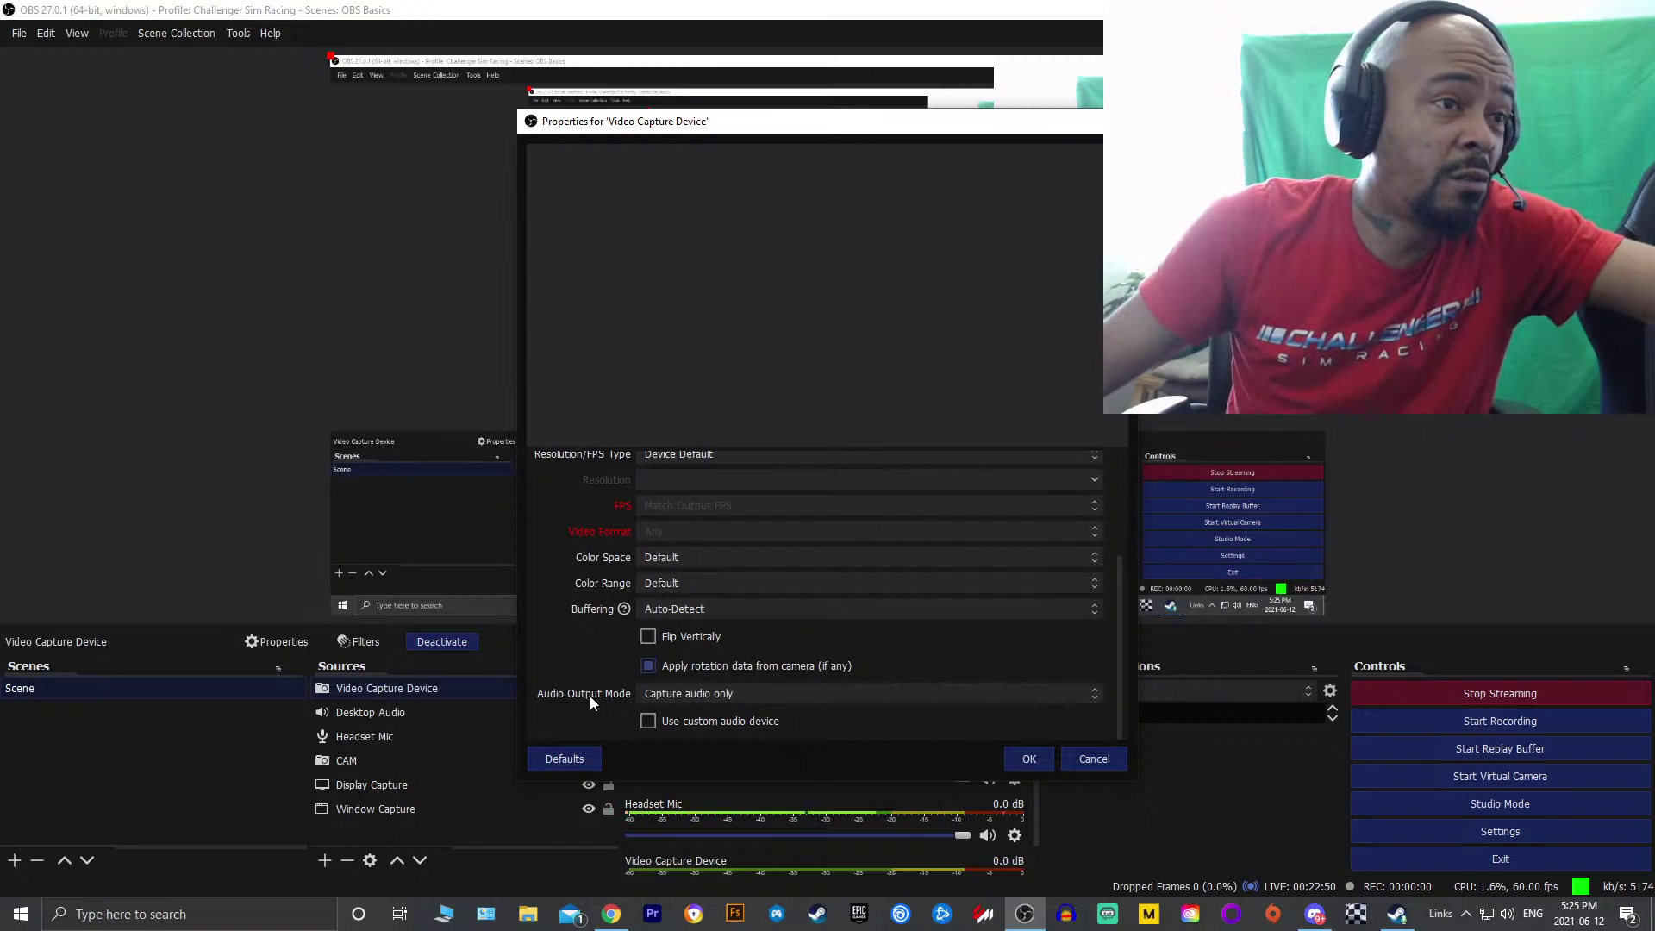
left_click(696, 699)
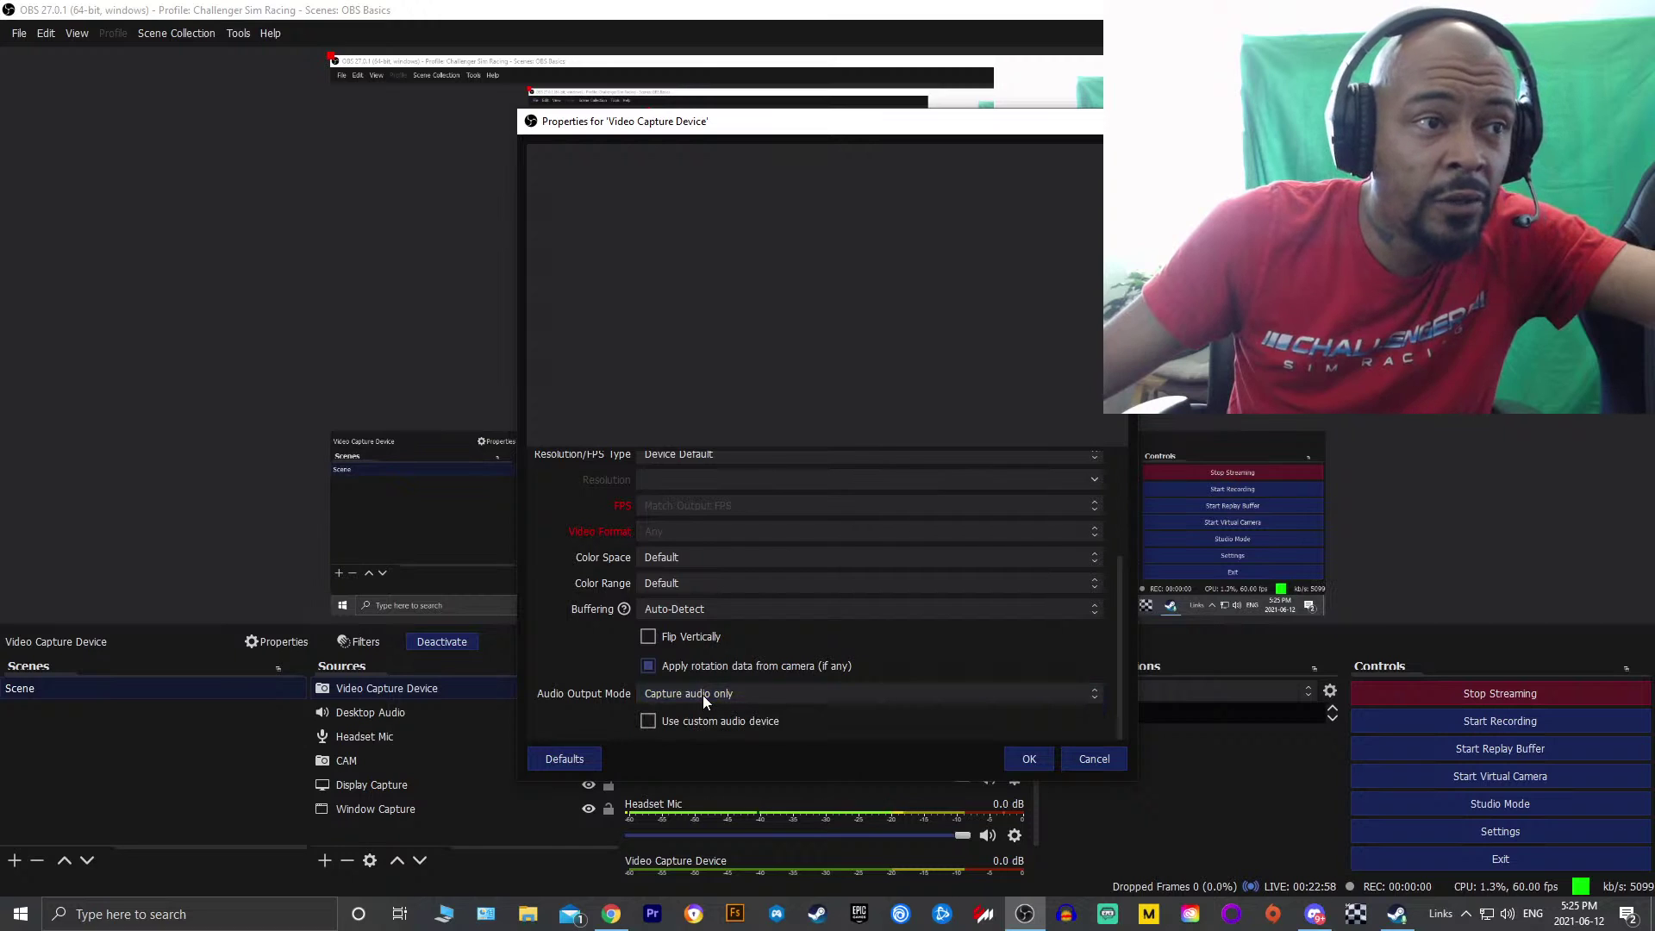
left_click(704, 696)
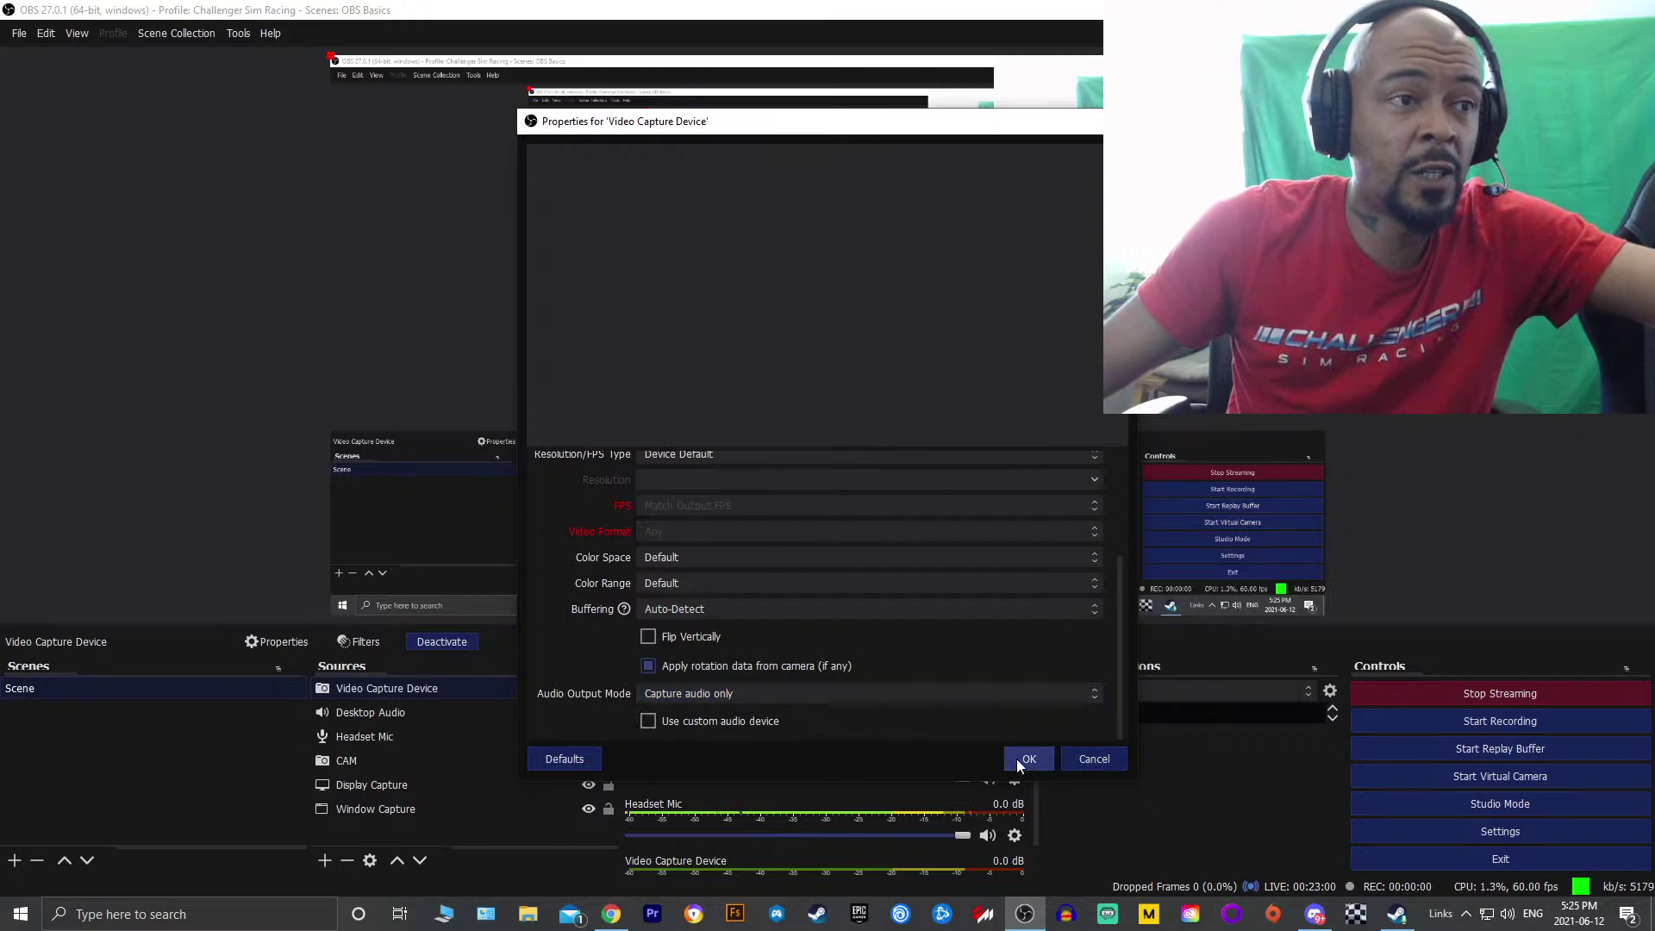
scroll(1104, 649, "up", 4)
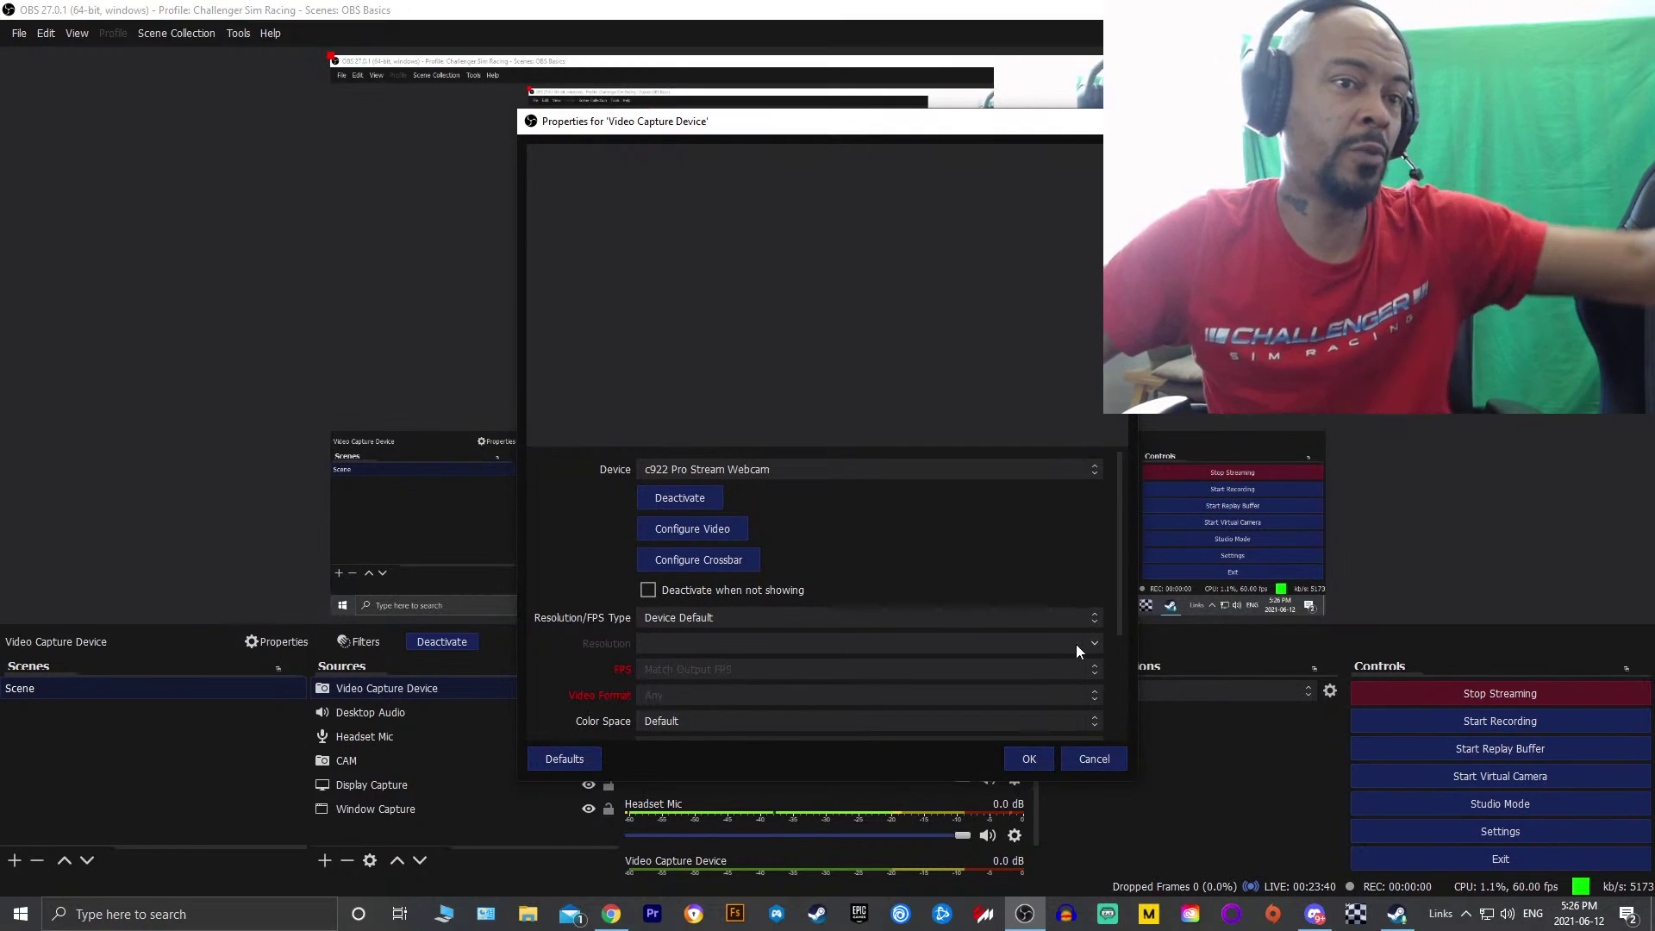
left_click(1029, 758)
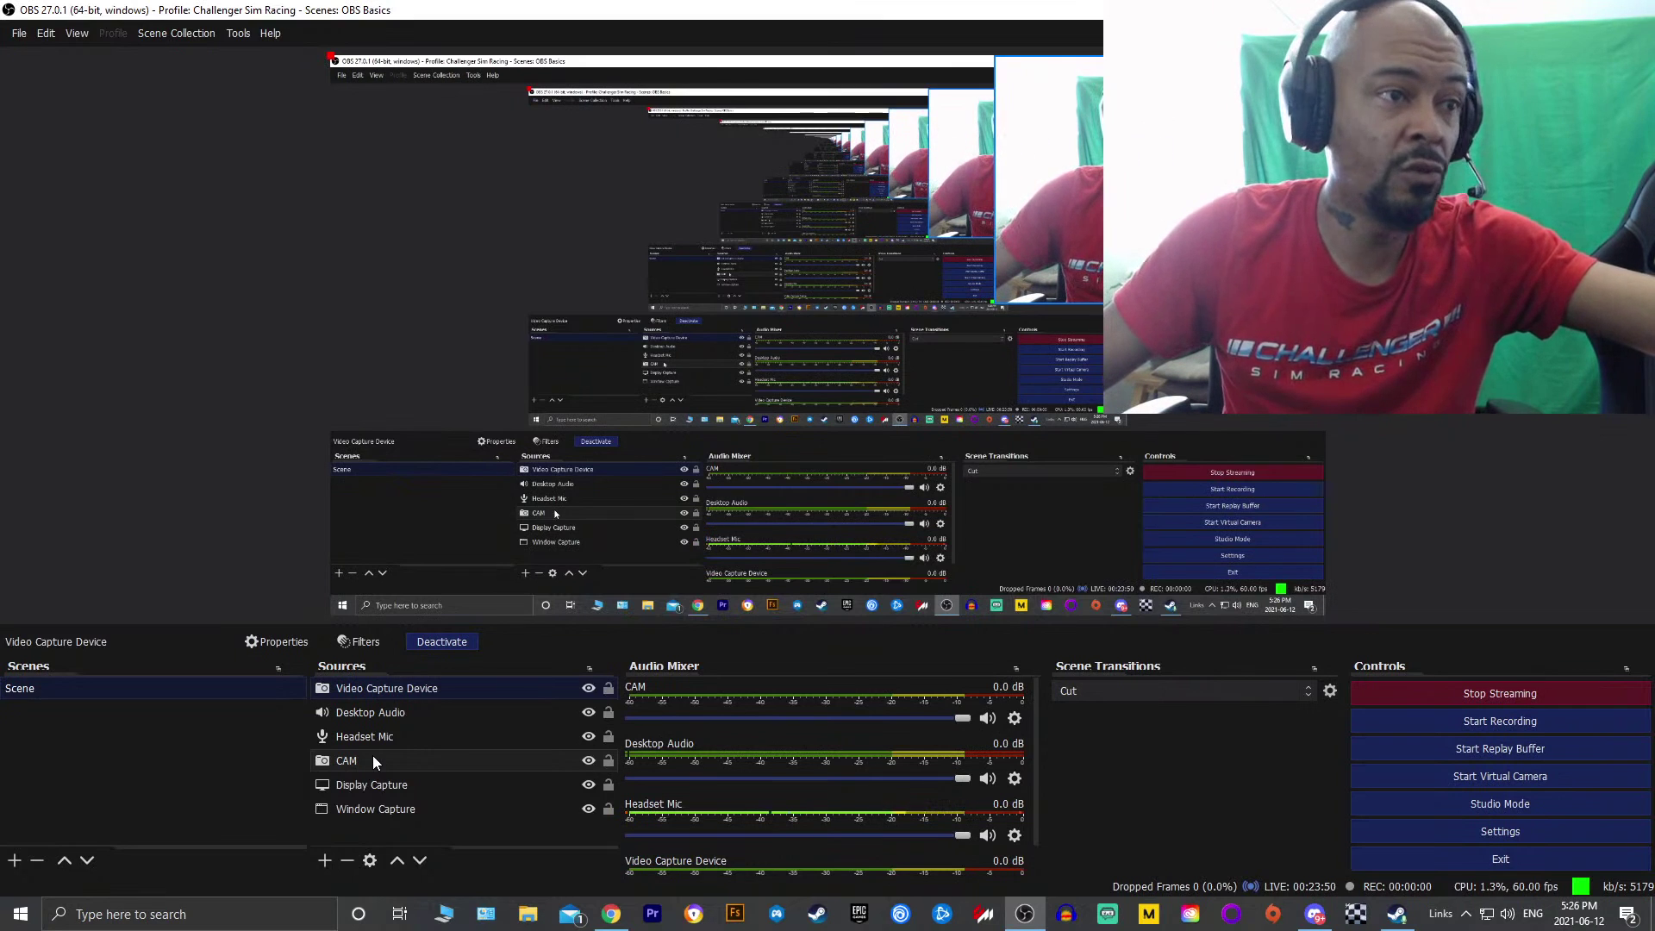
Add a new Audio Input Capture source to the scene under its default name
left_click(382, 734)
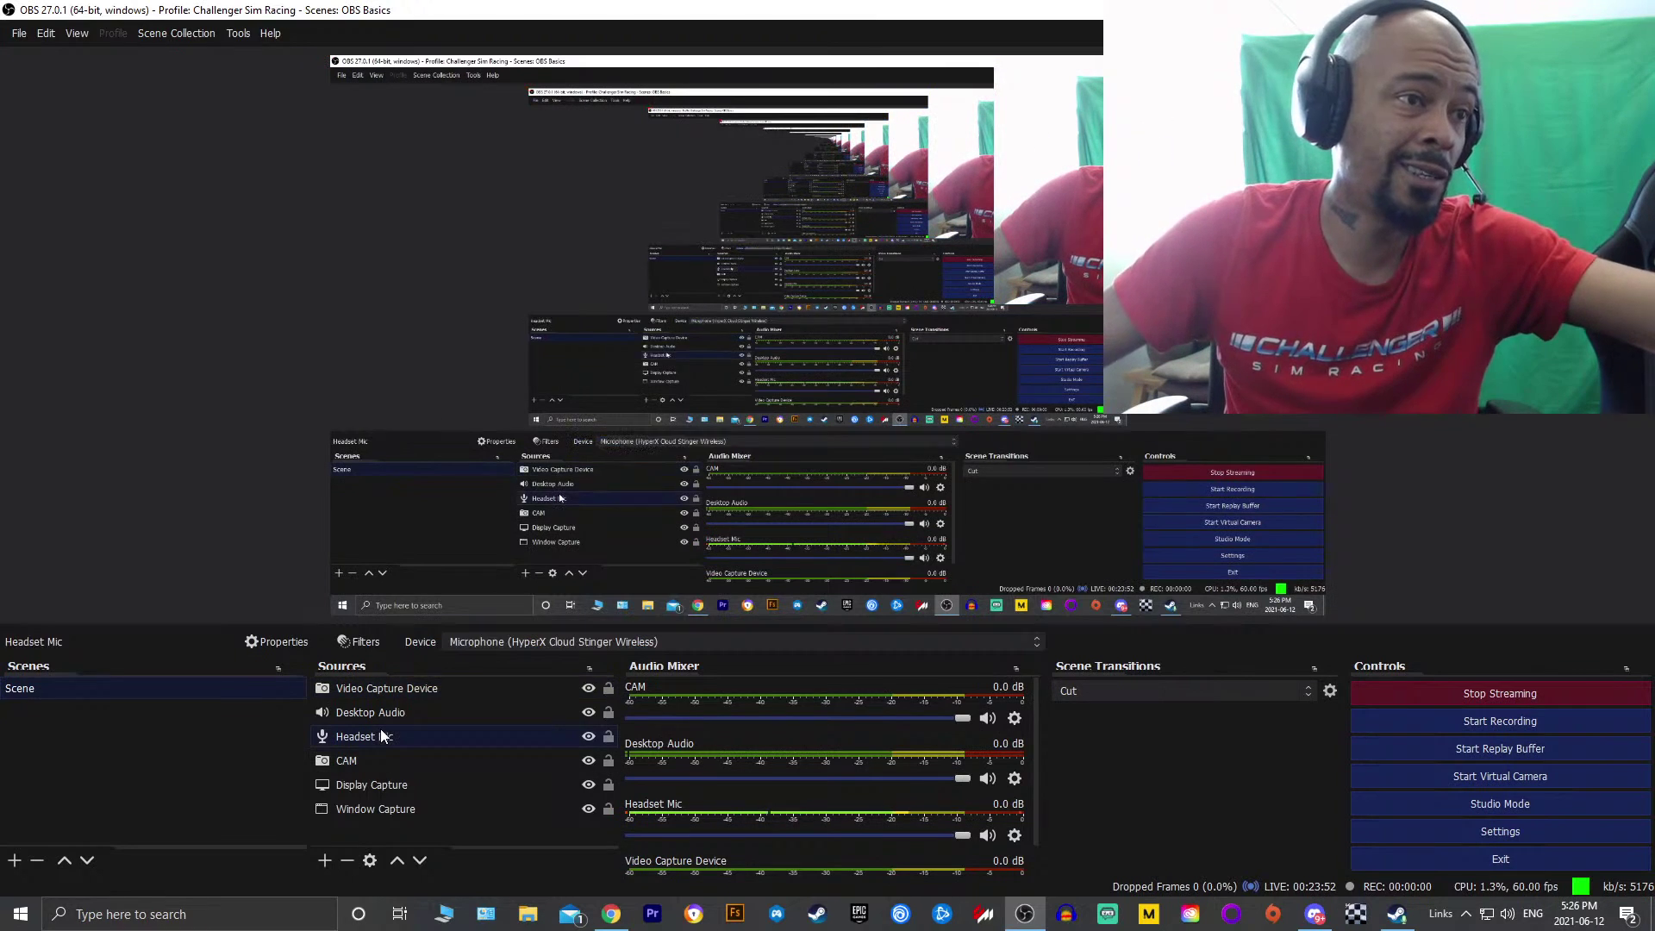
left_click(324, 861)
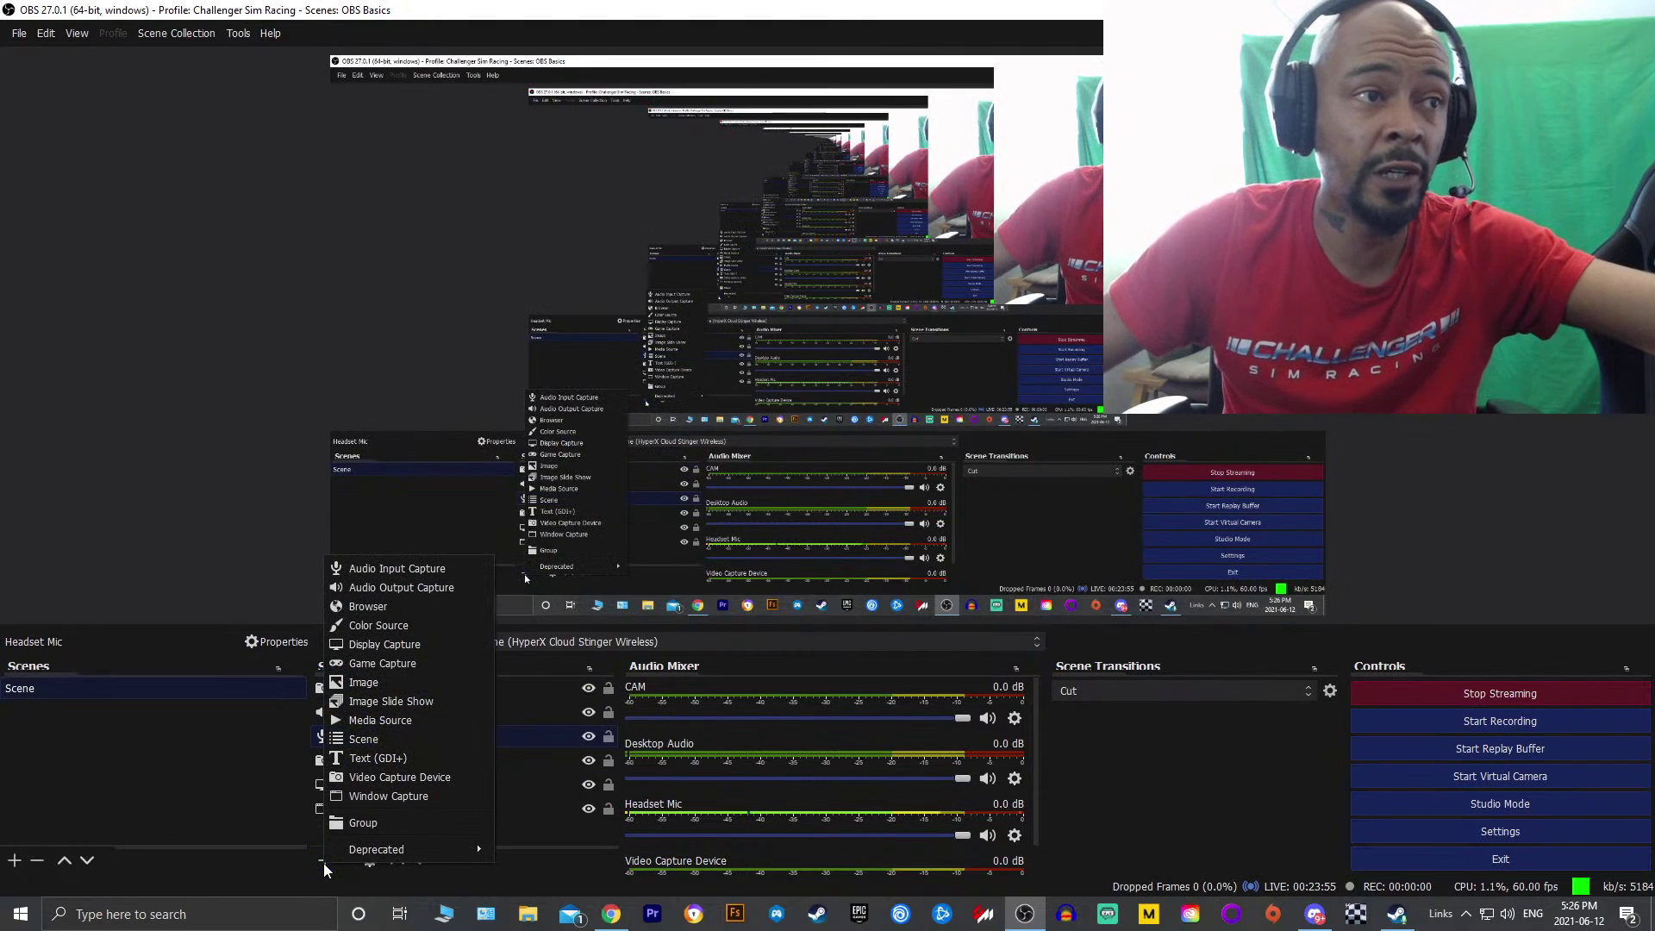
left_click(375, 569)
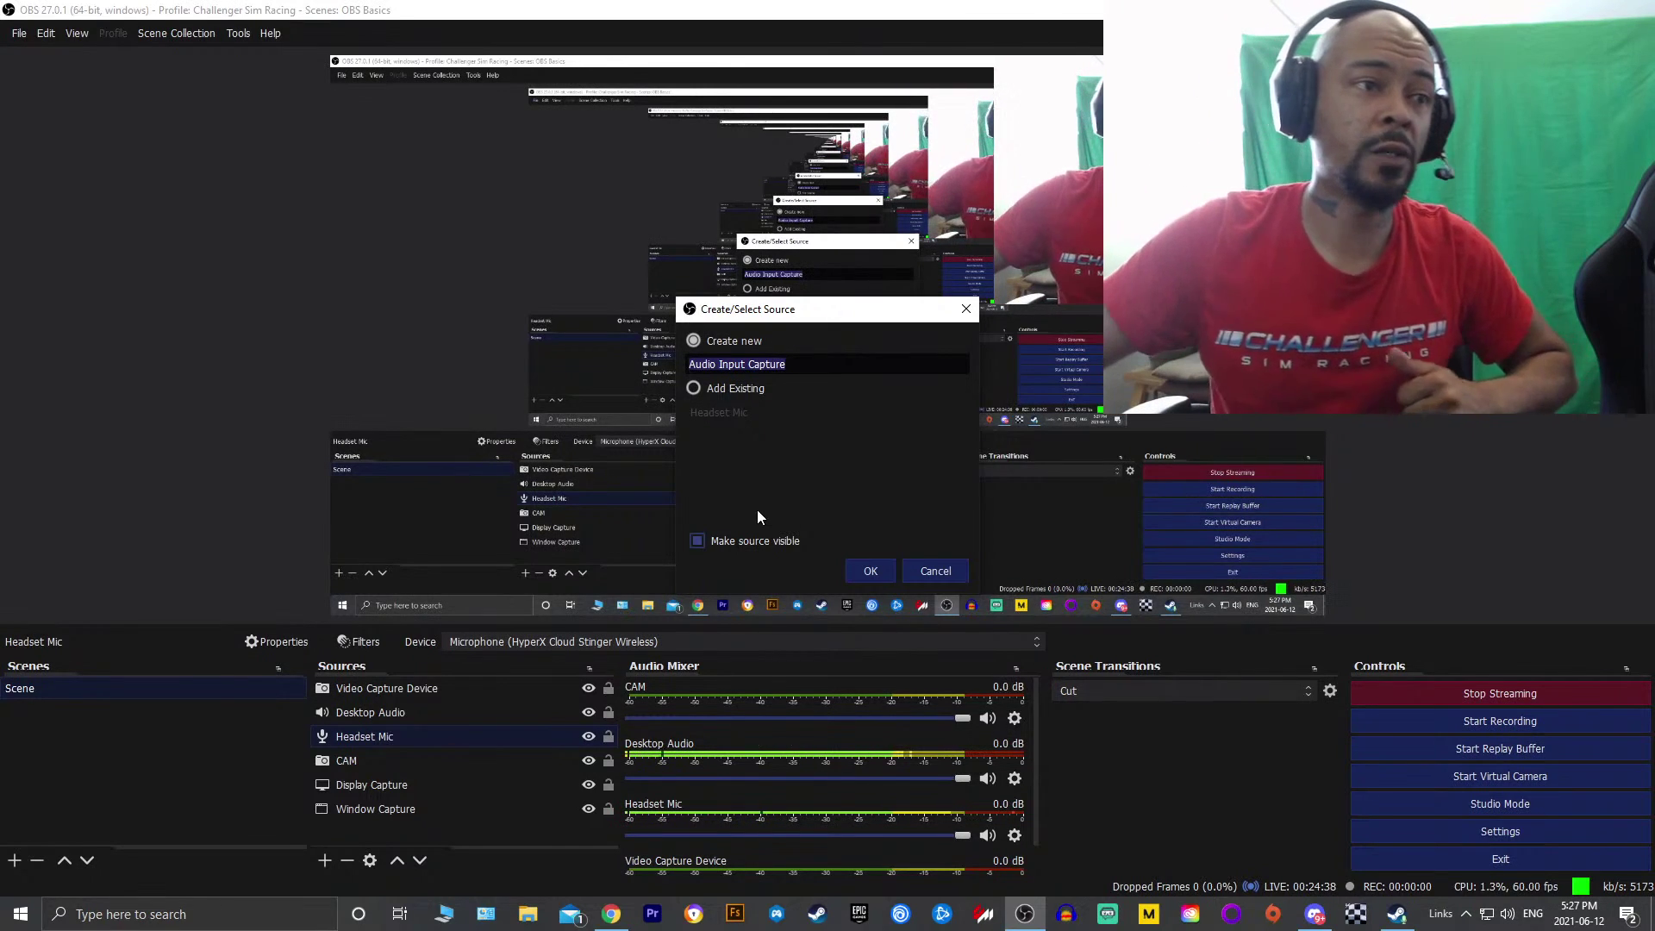
left_click(794, 315)
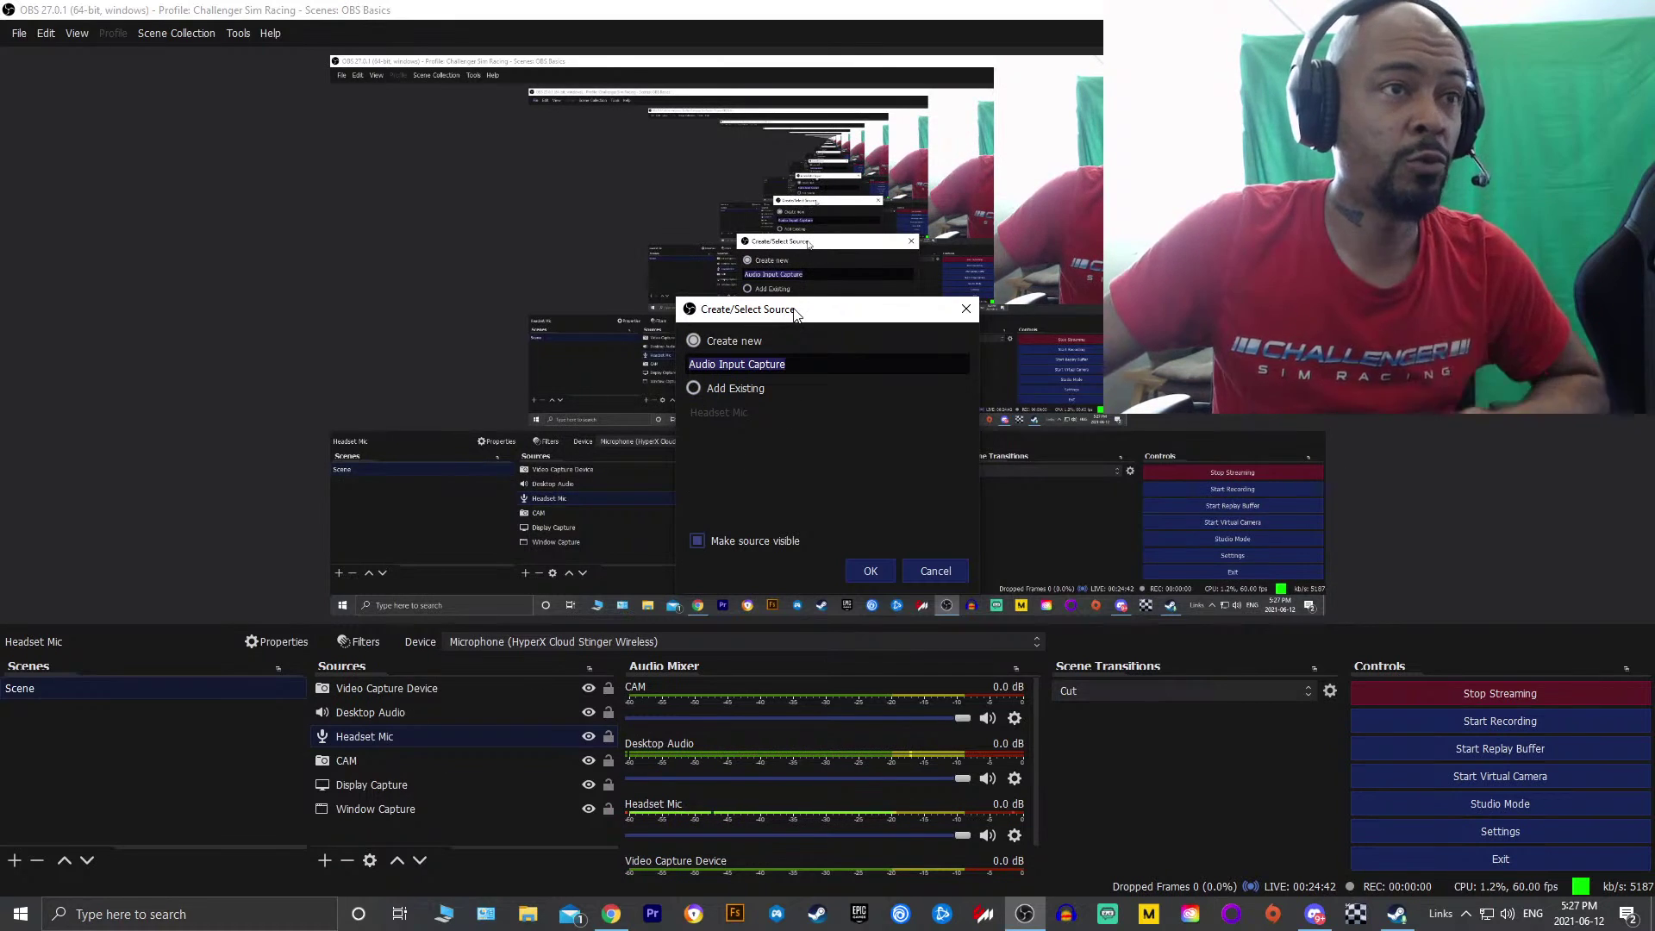
left_click_drag(794, 309, 758, 254)
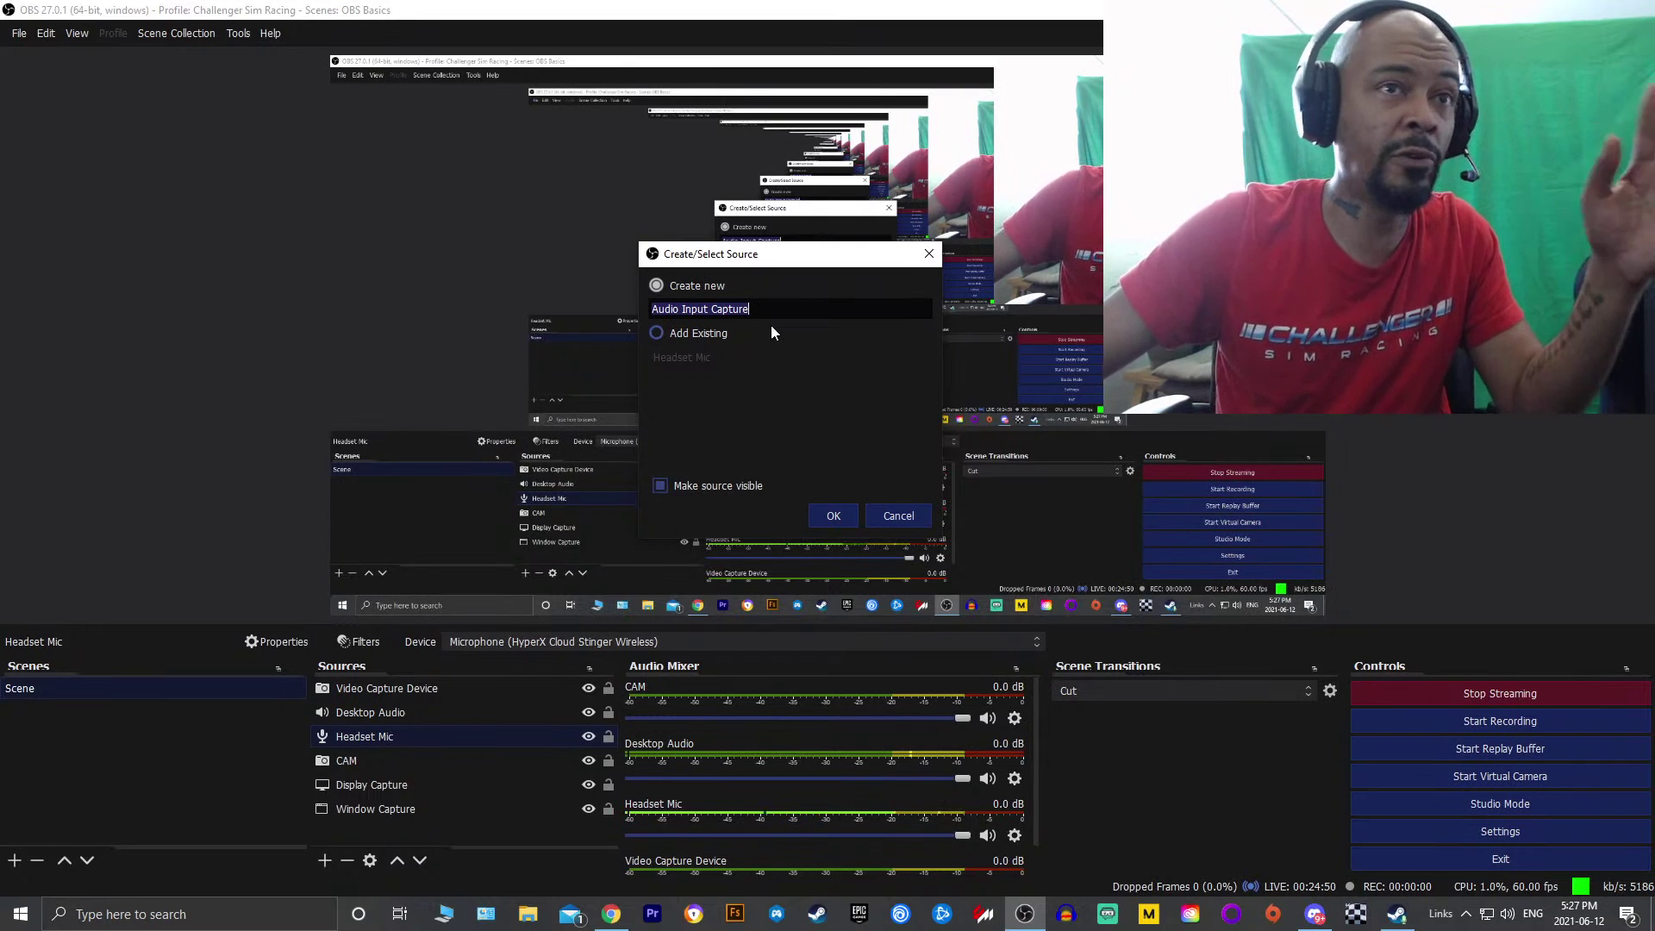
left_click(830, 515)
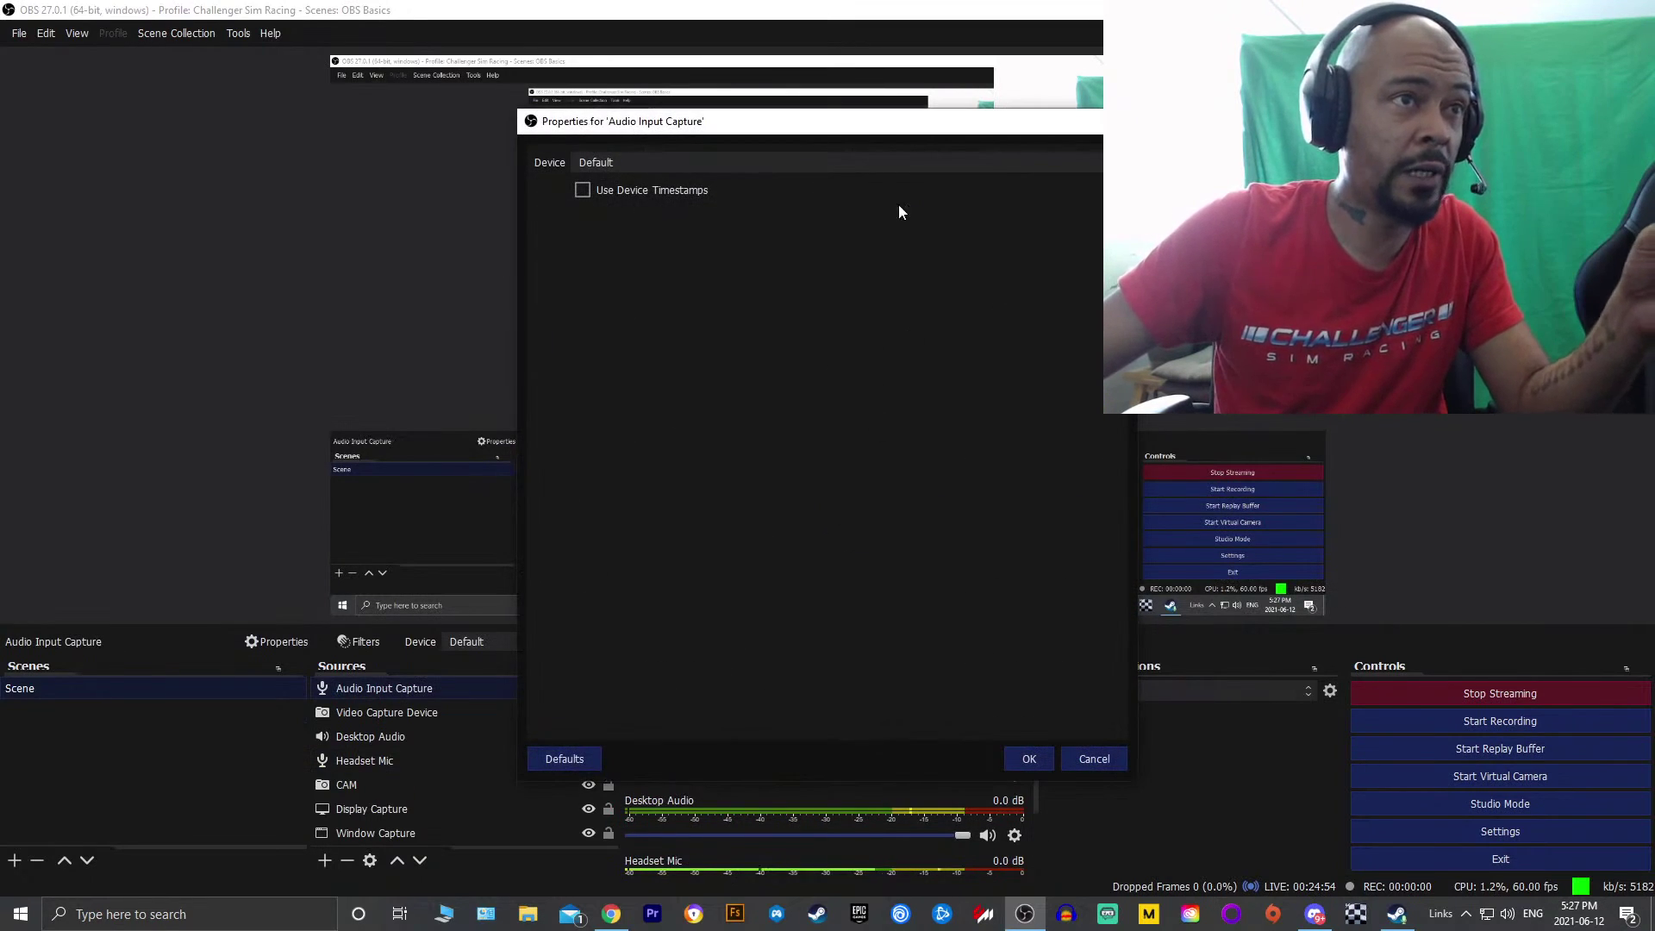
Try Microphone (HyperX Cloud Stinger Wireless) as the audio input device and discard the property changes
left_click(840, 162)
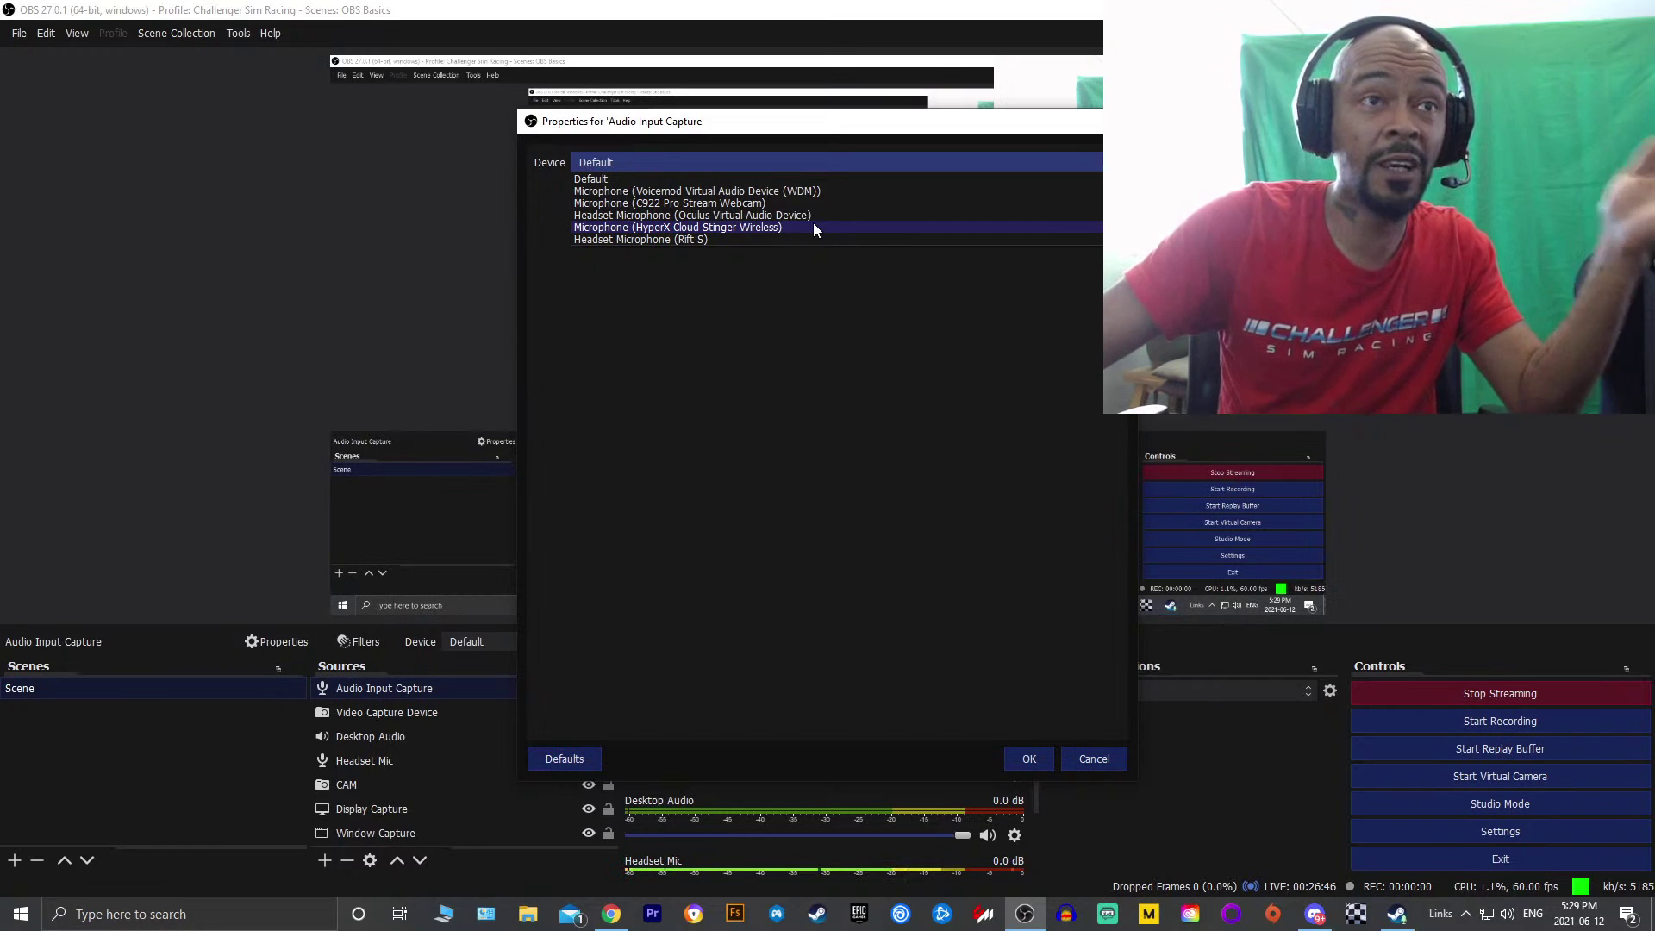
left_click(814, 229)
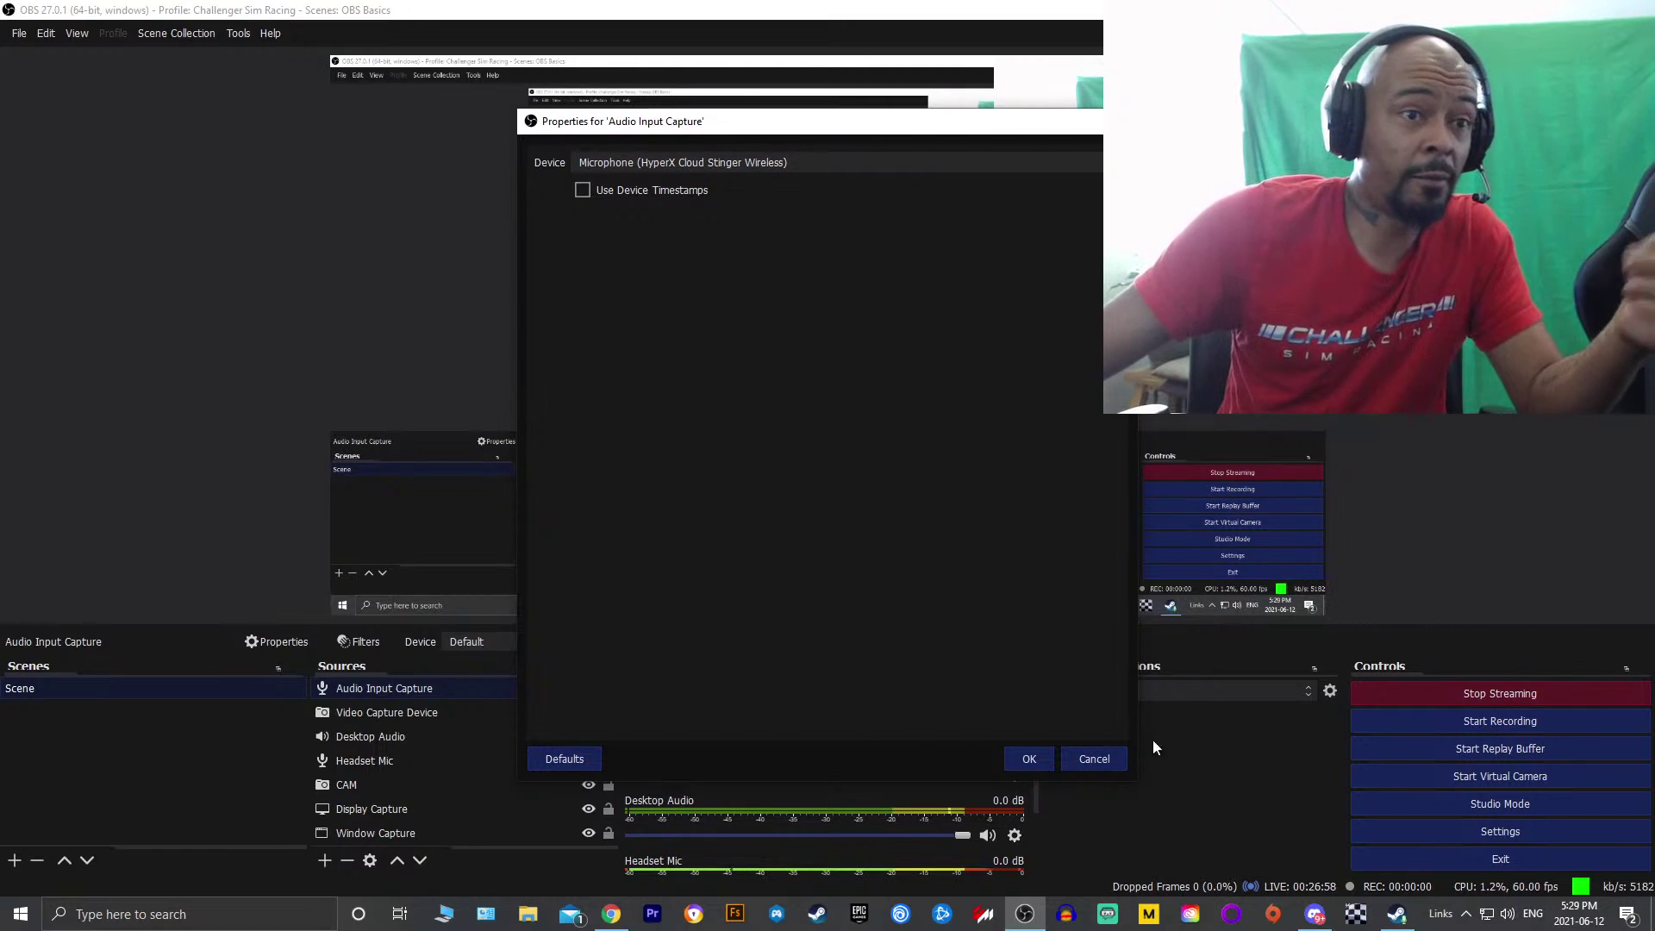
left_click(1096, 759)
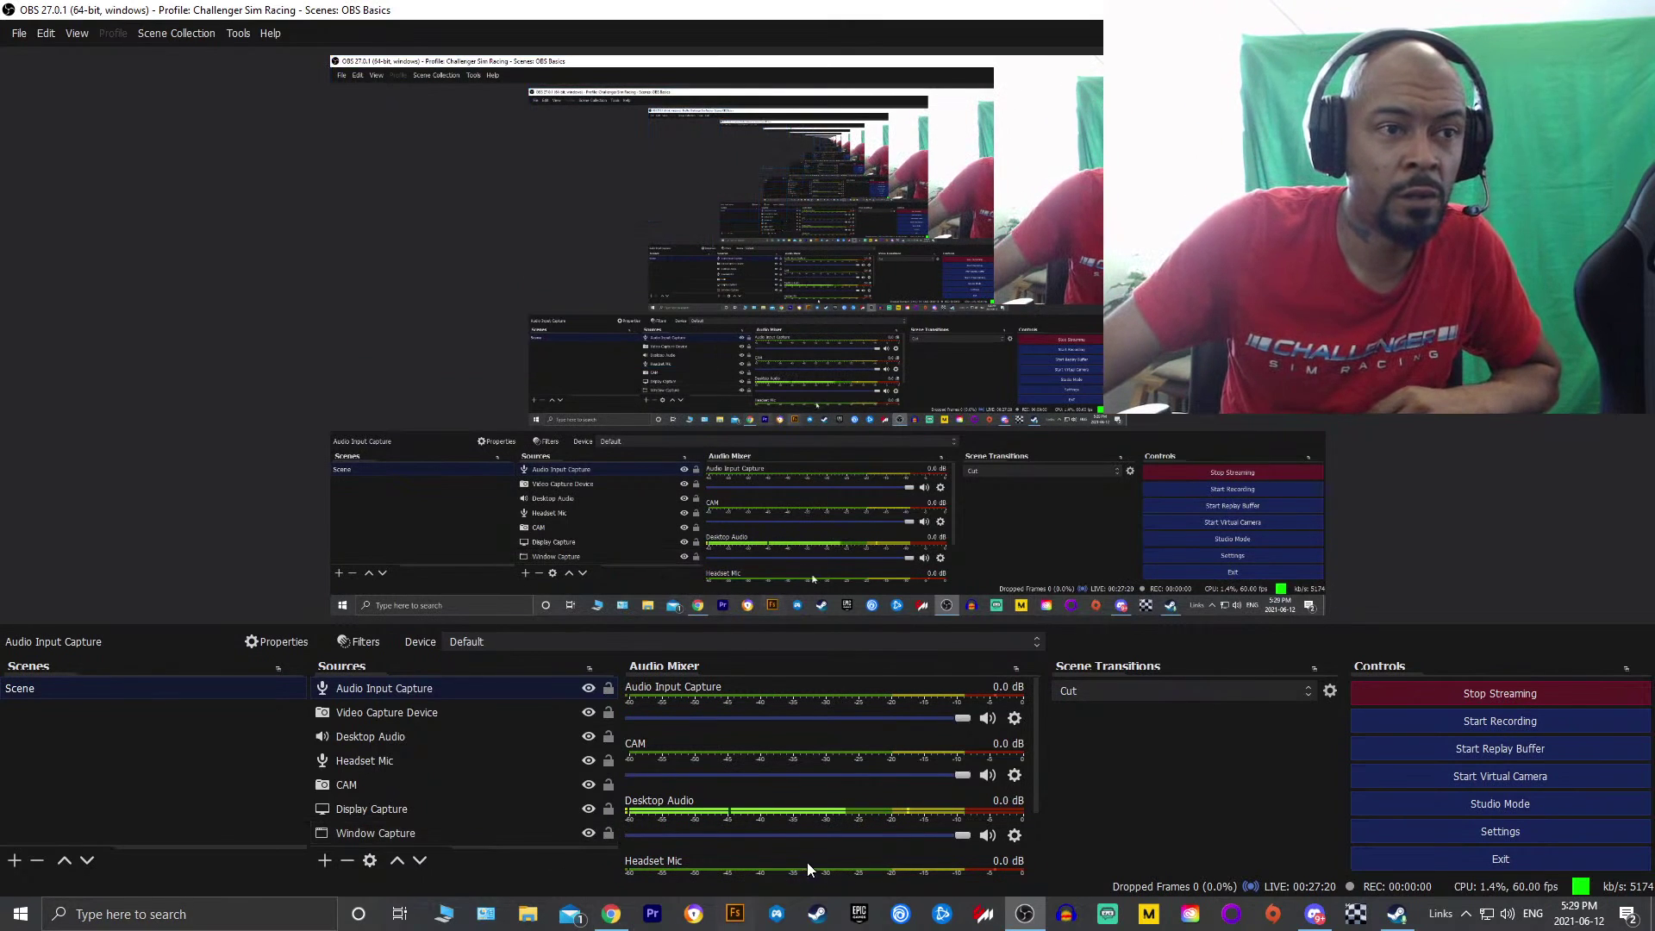
Look through the Audio Mixer channels down to the Video Capture Device level
scroll(929, 813, "down", 1)
scroll(930, 809, "down", 1)
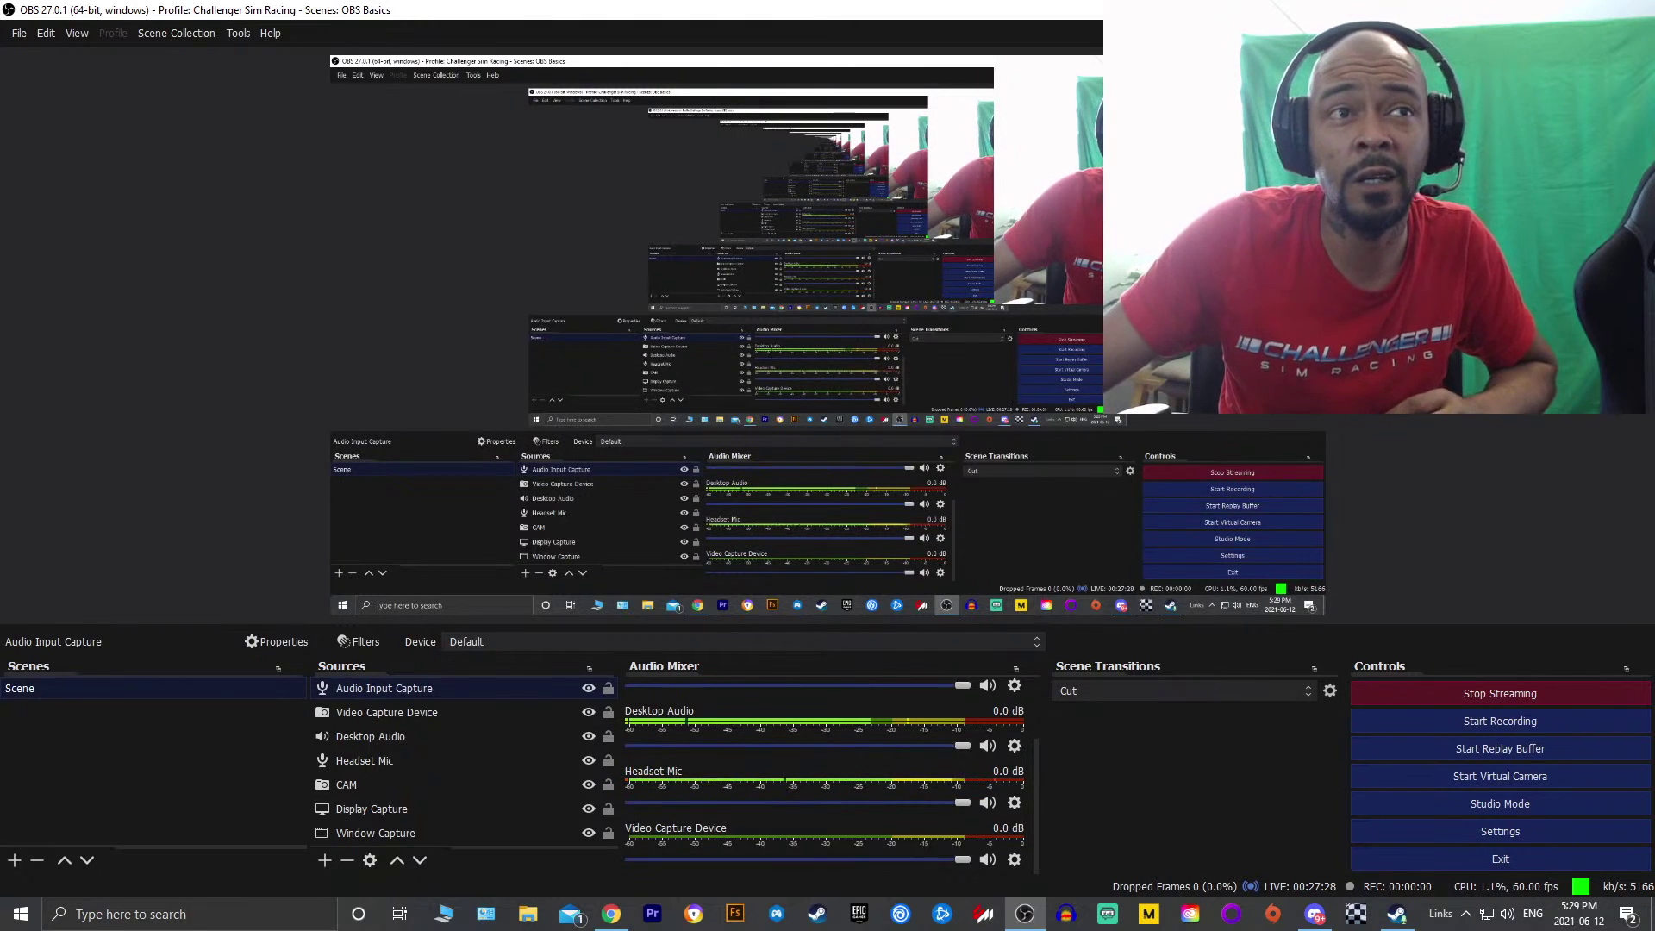
Review the Advanced Audio Properties from the Headset Mic channel, close them, and select the Headset Mic source
left_click(1021, 802)
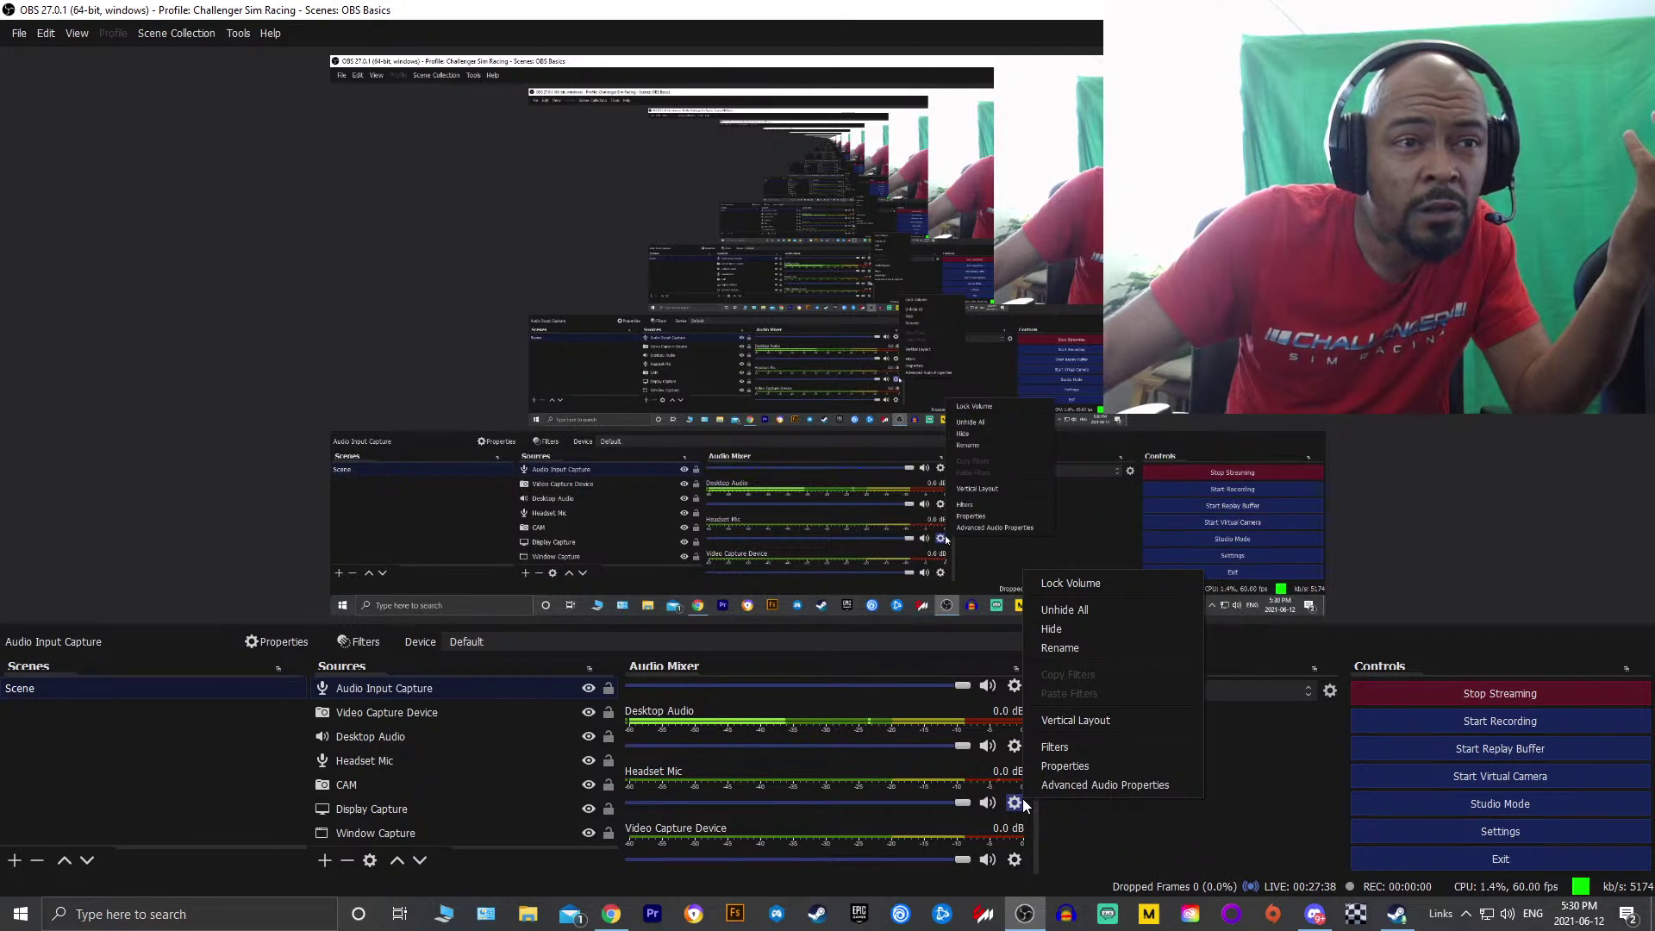
left_click(1098, 784)
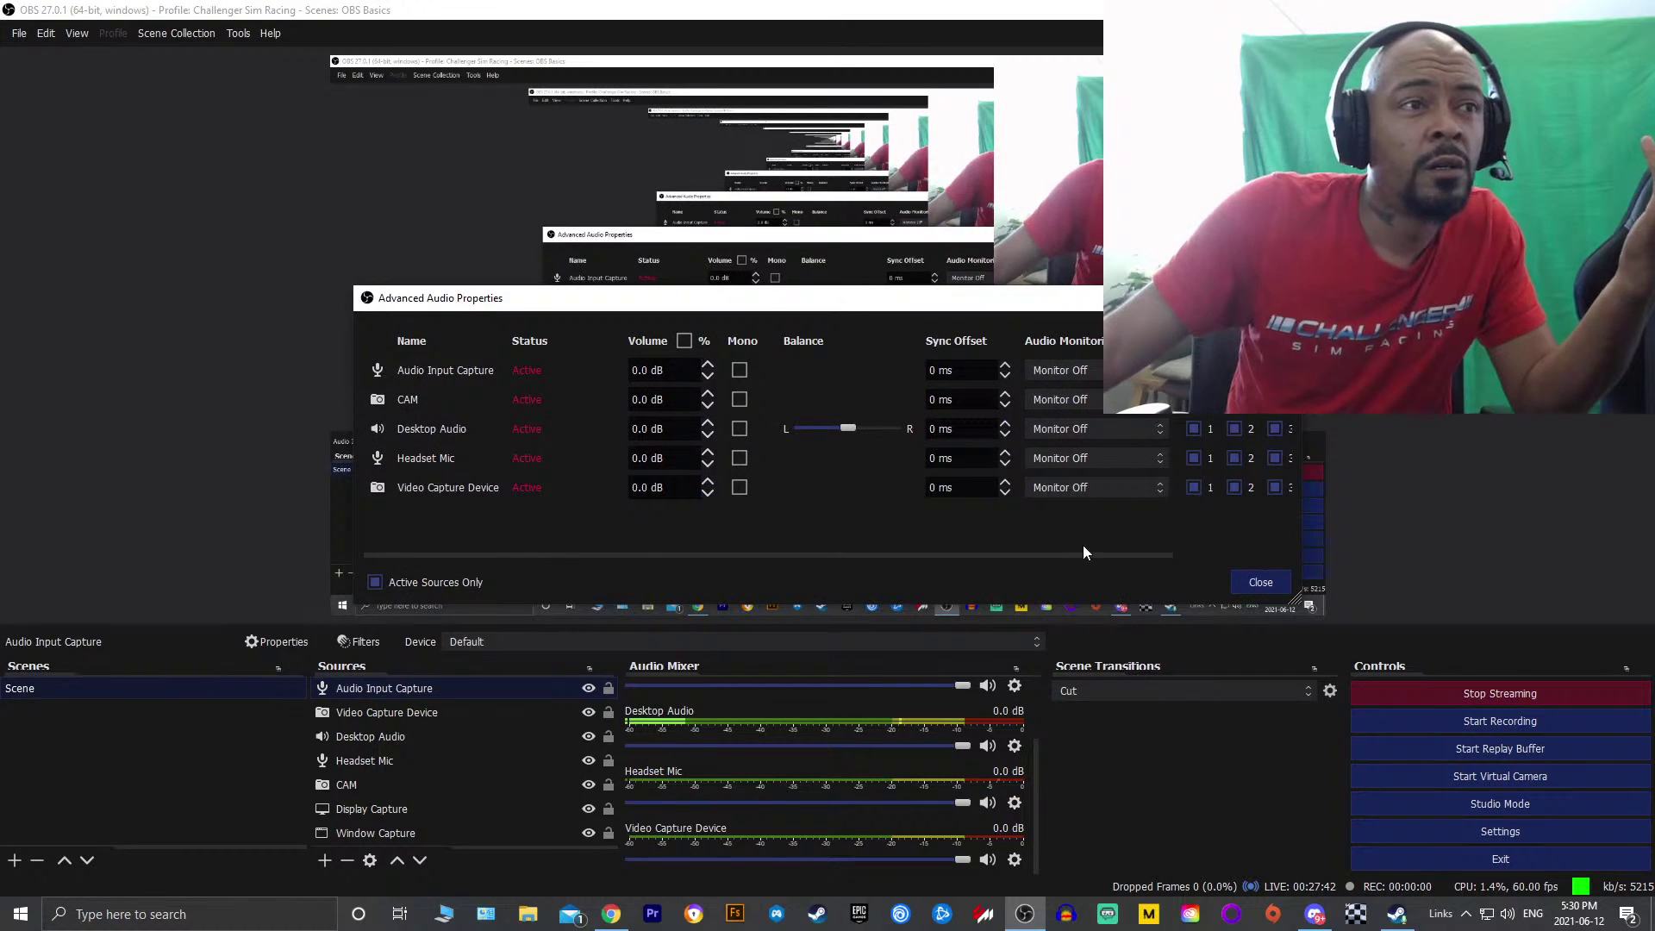
left_click(1269, 589)
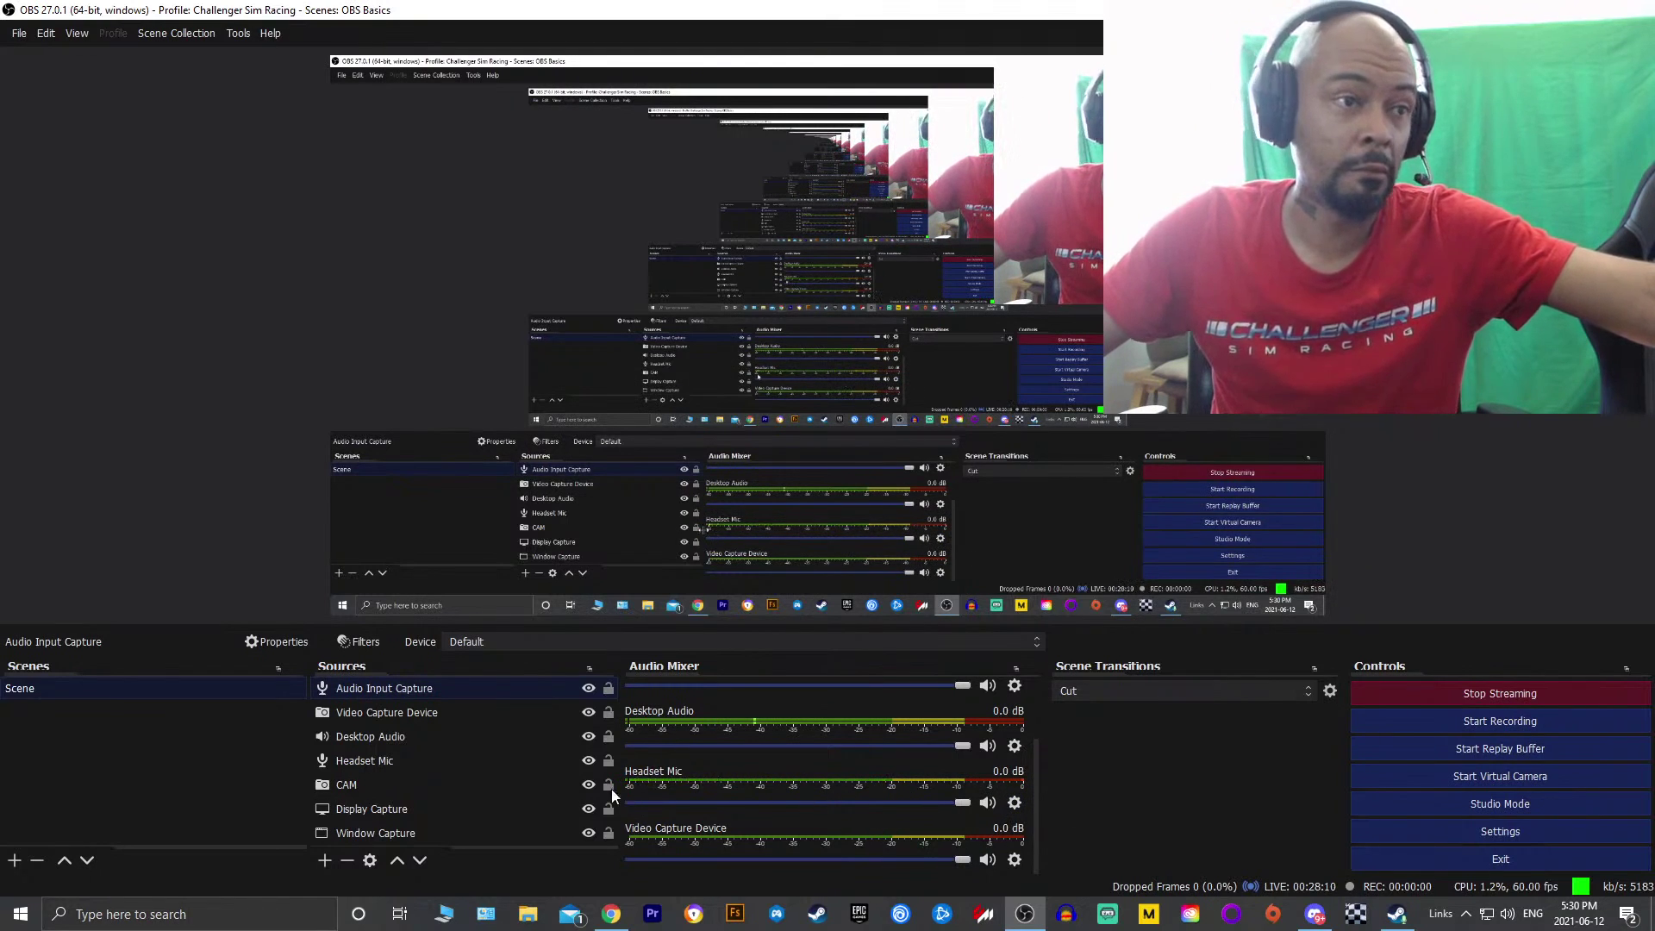
left_click(481, 768)
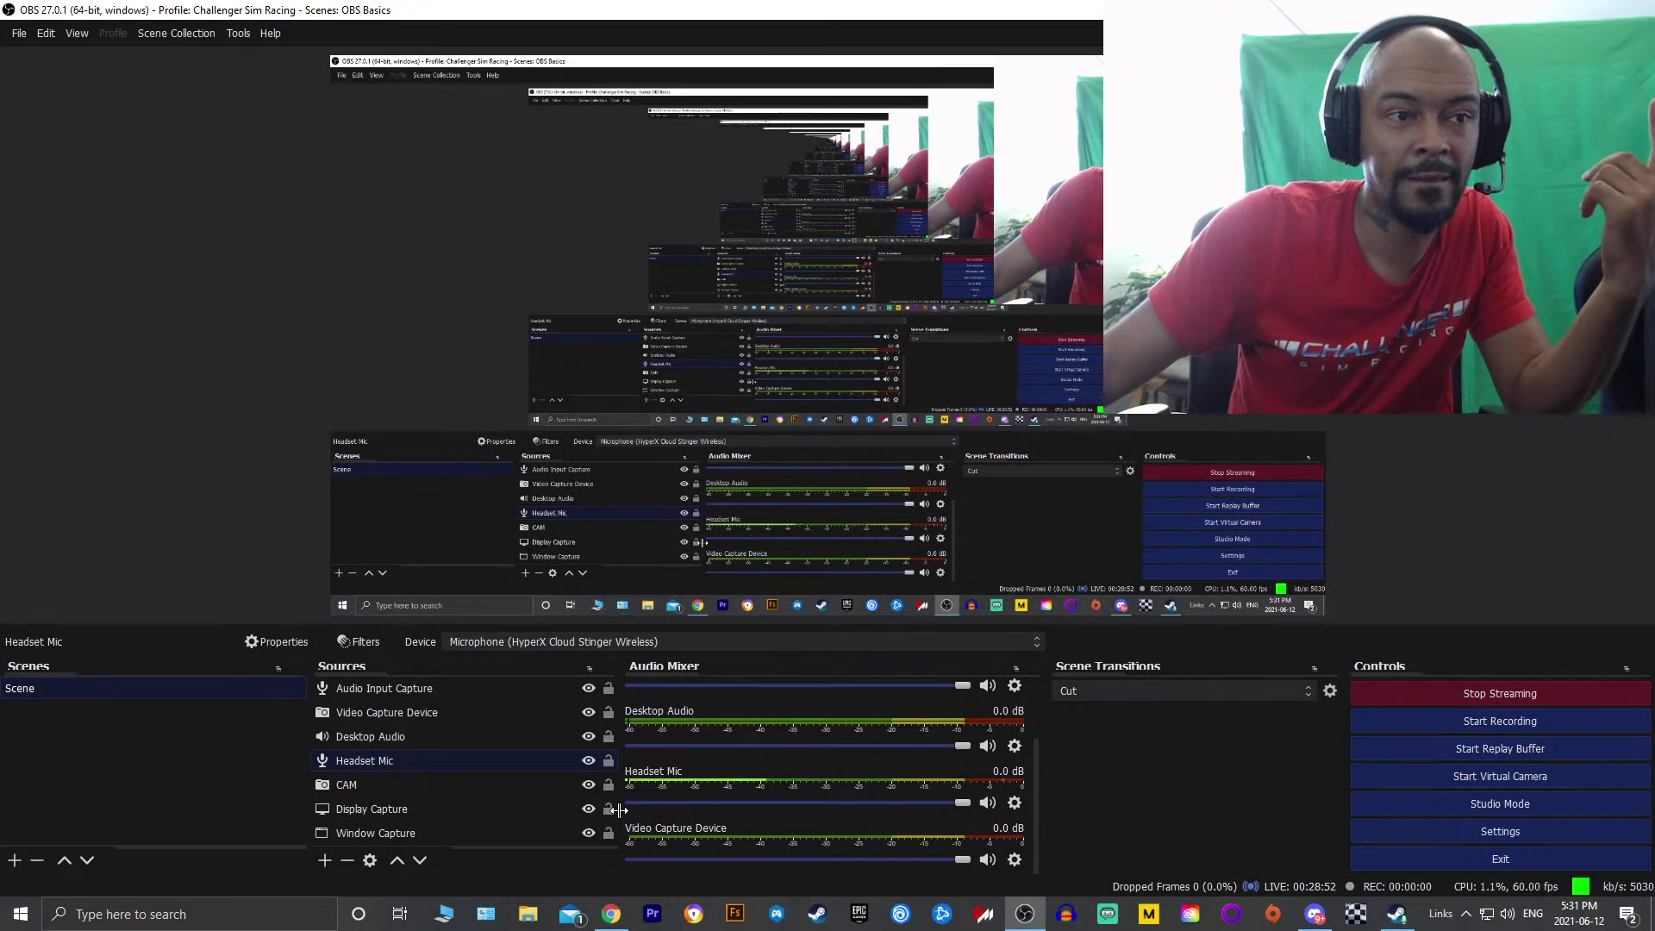
Remove the Audio Input Capture source from the scene and check the remaining Audio Mixer channels
scroll(850, 743, "up", 2)
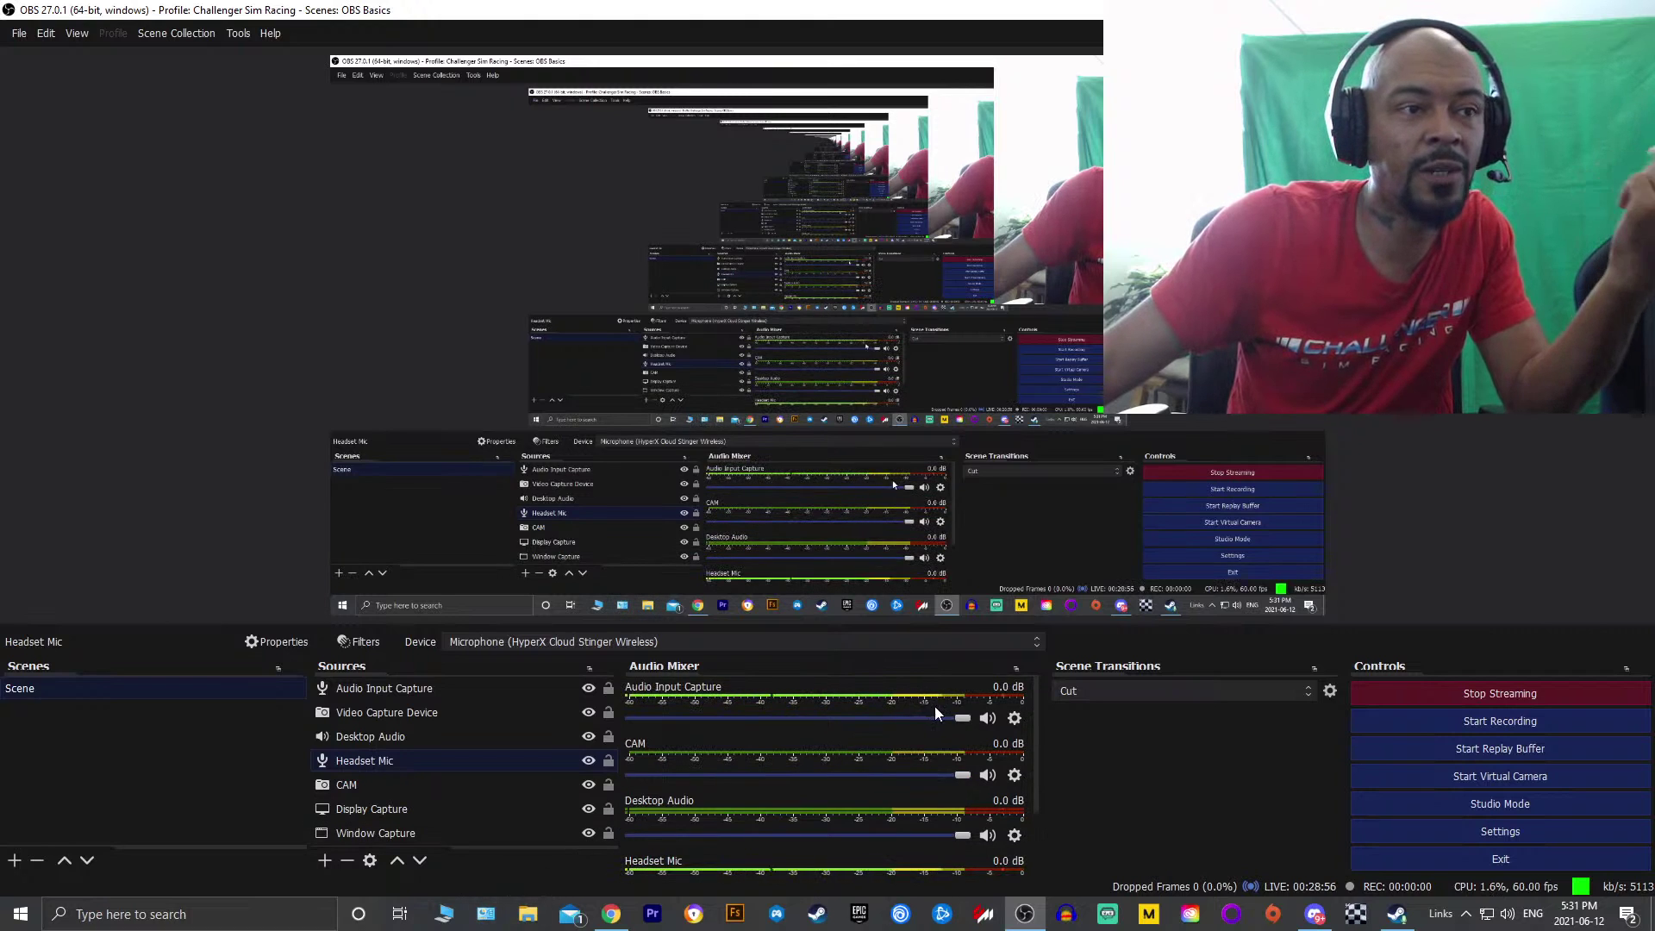
left_click(509, 688)
left_click(347, 860)
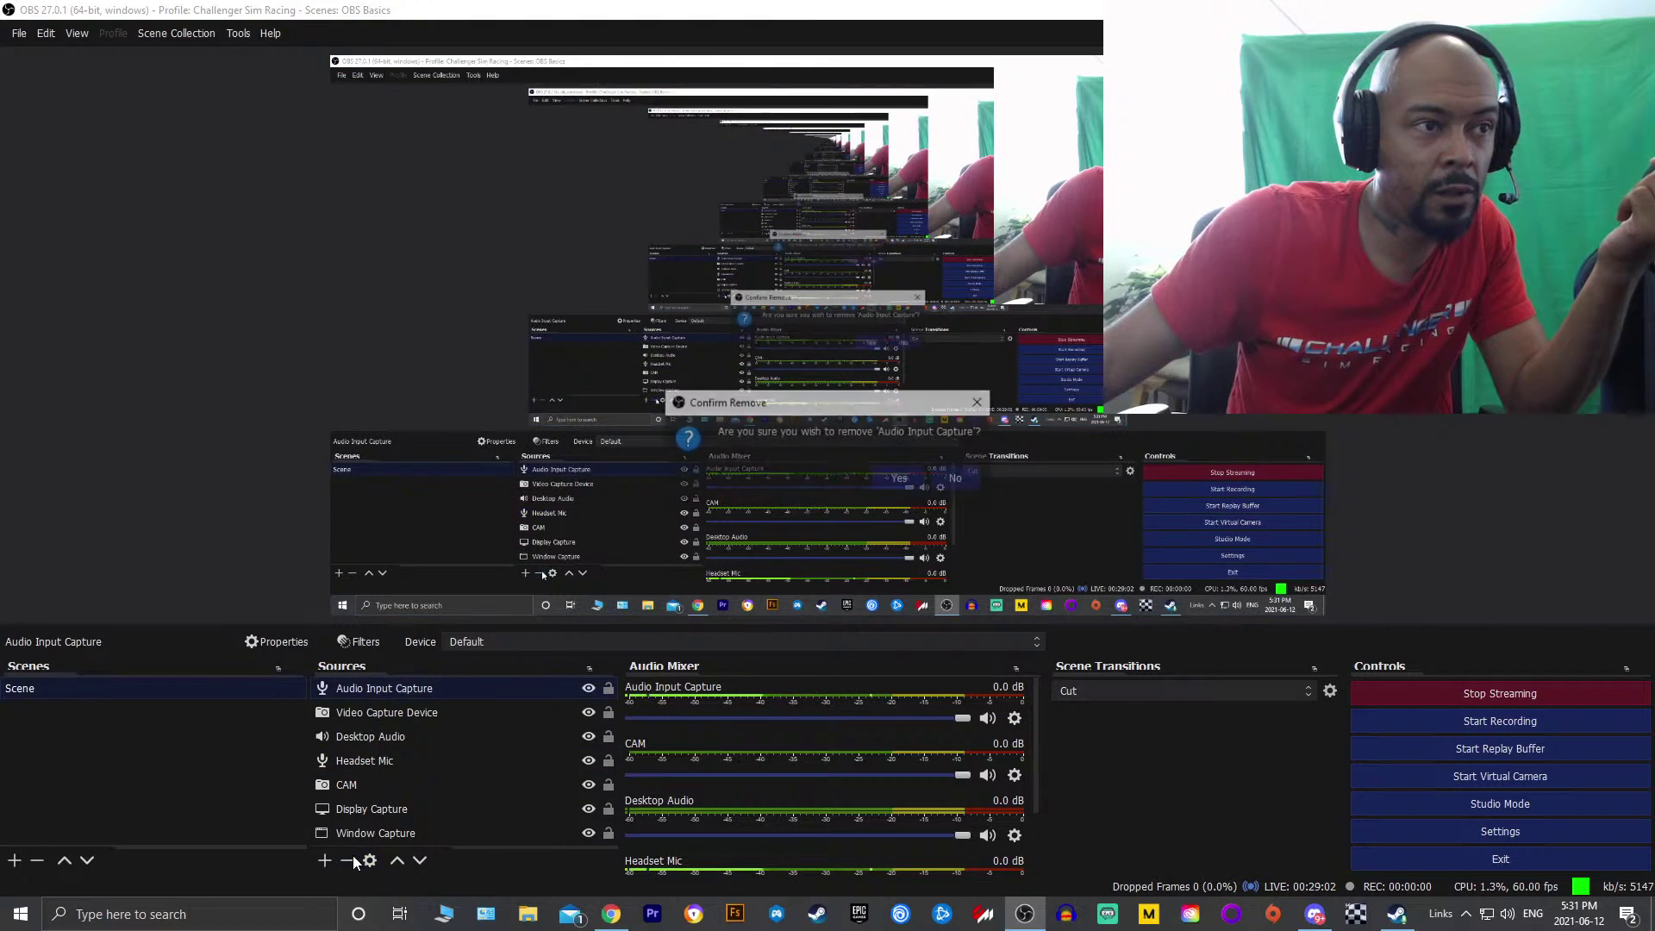
left_click(897, 479)
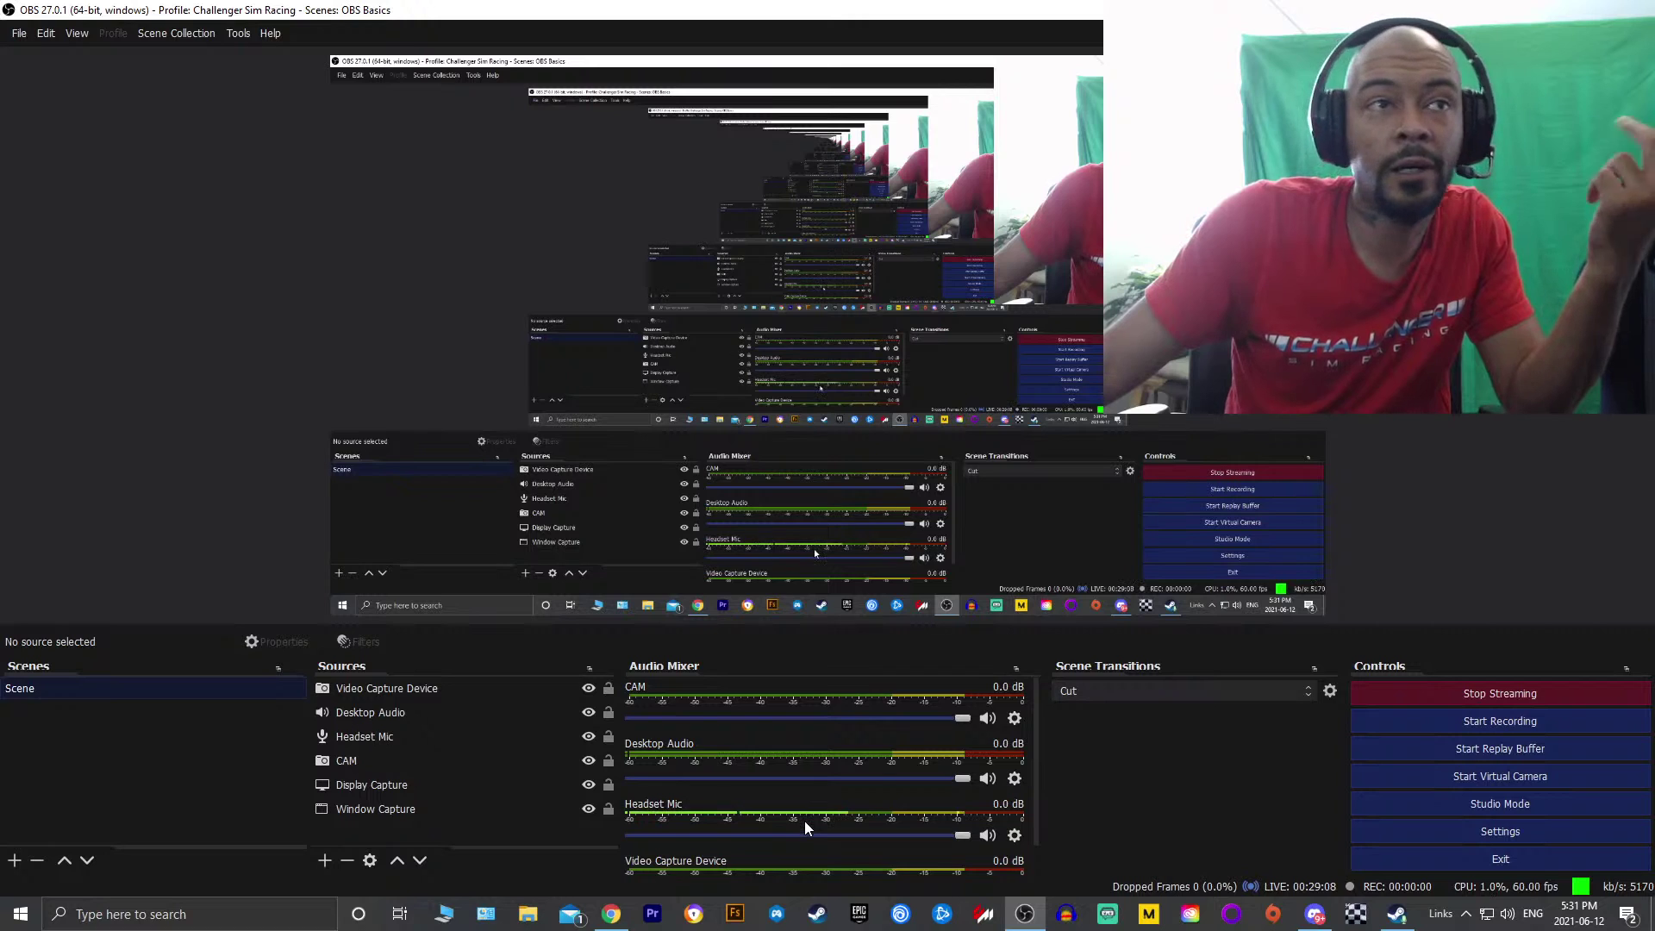
scroll(805, 820, "down", 1)
scroll(804, 820, "up", 1)
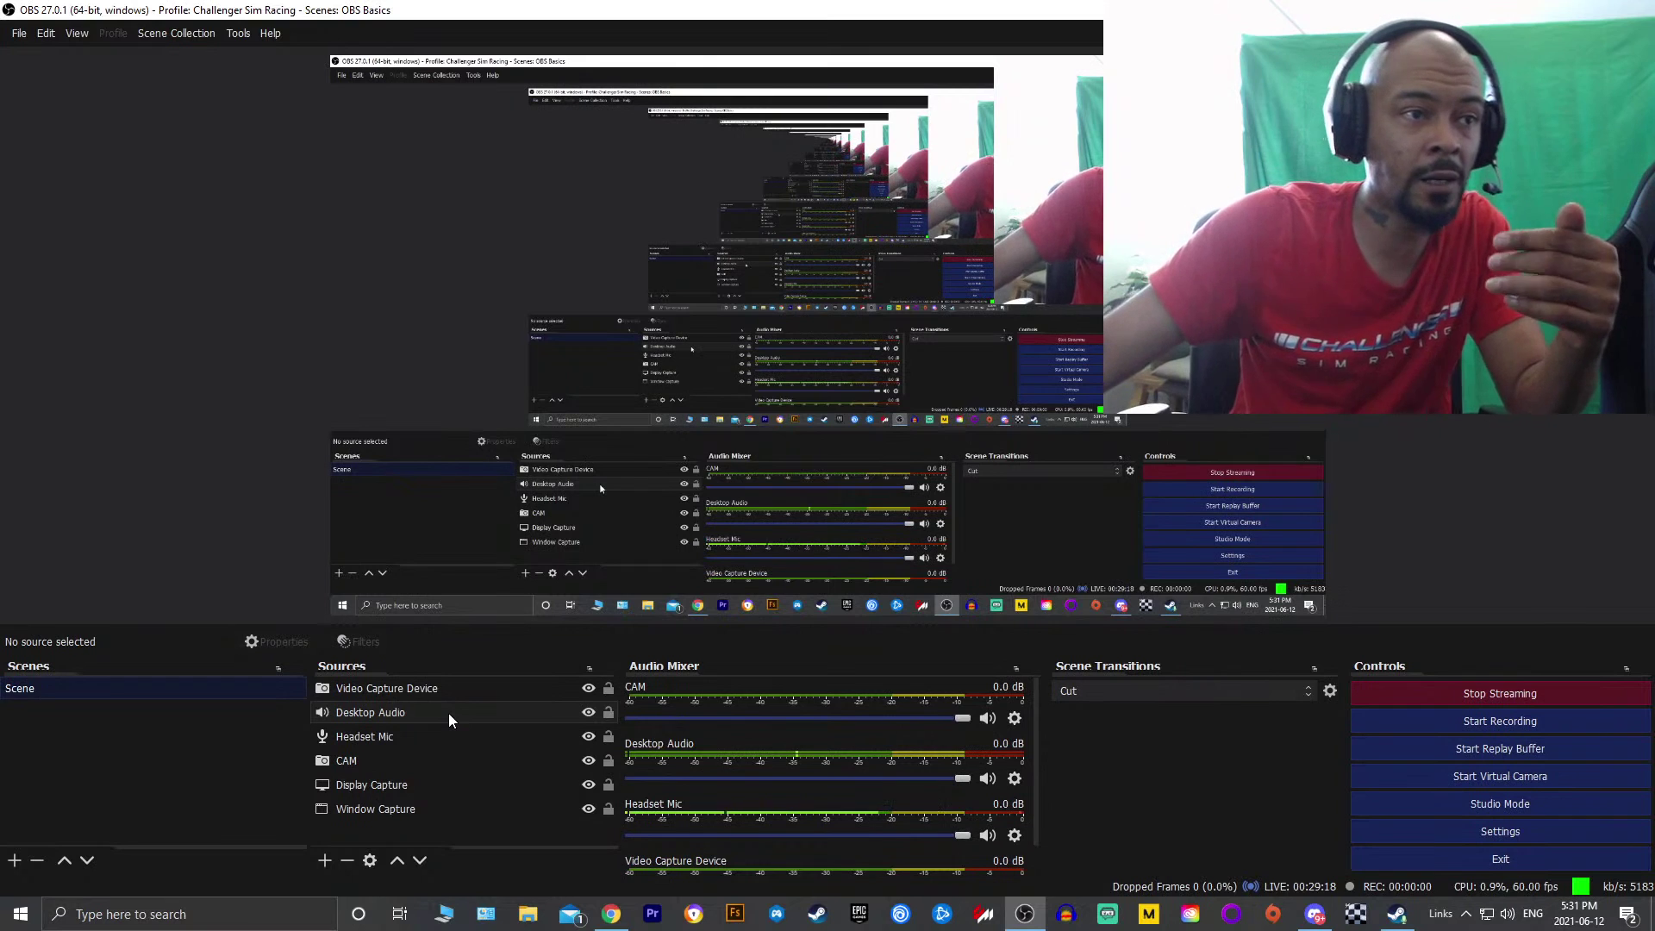
Add a new Audio Output Capture source to the scene under its default name
left_click(327, 862)
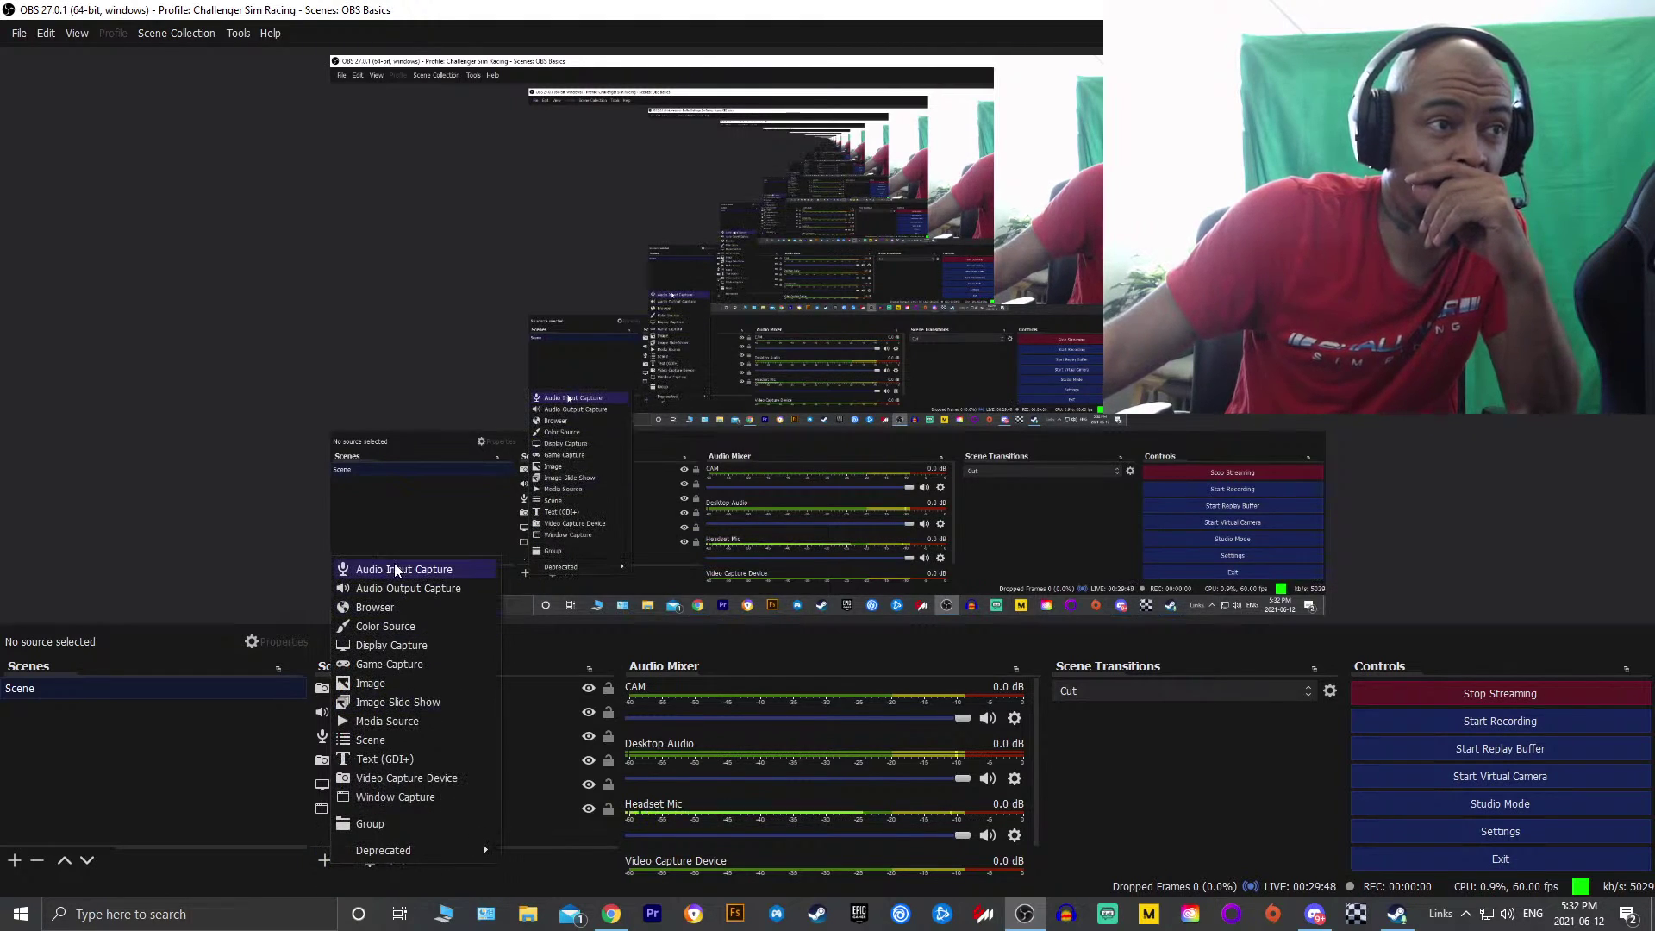
left_click(432, 590)
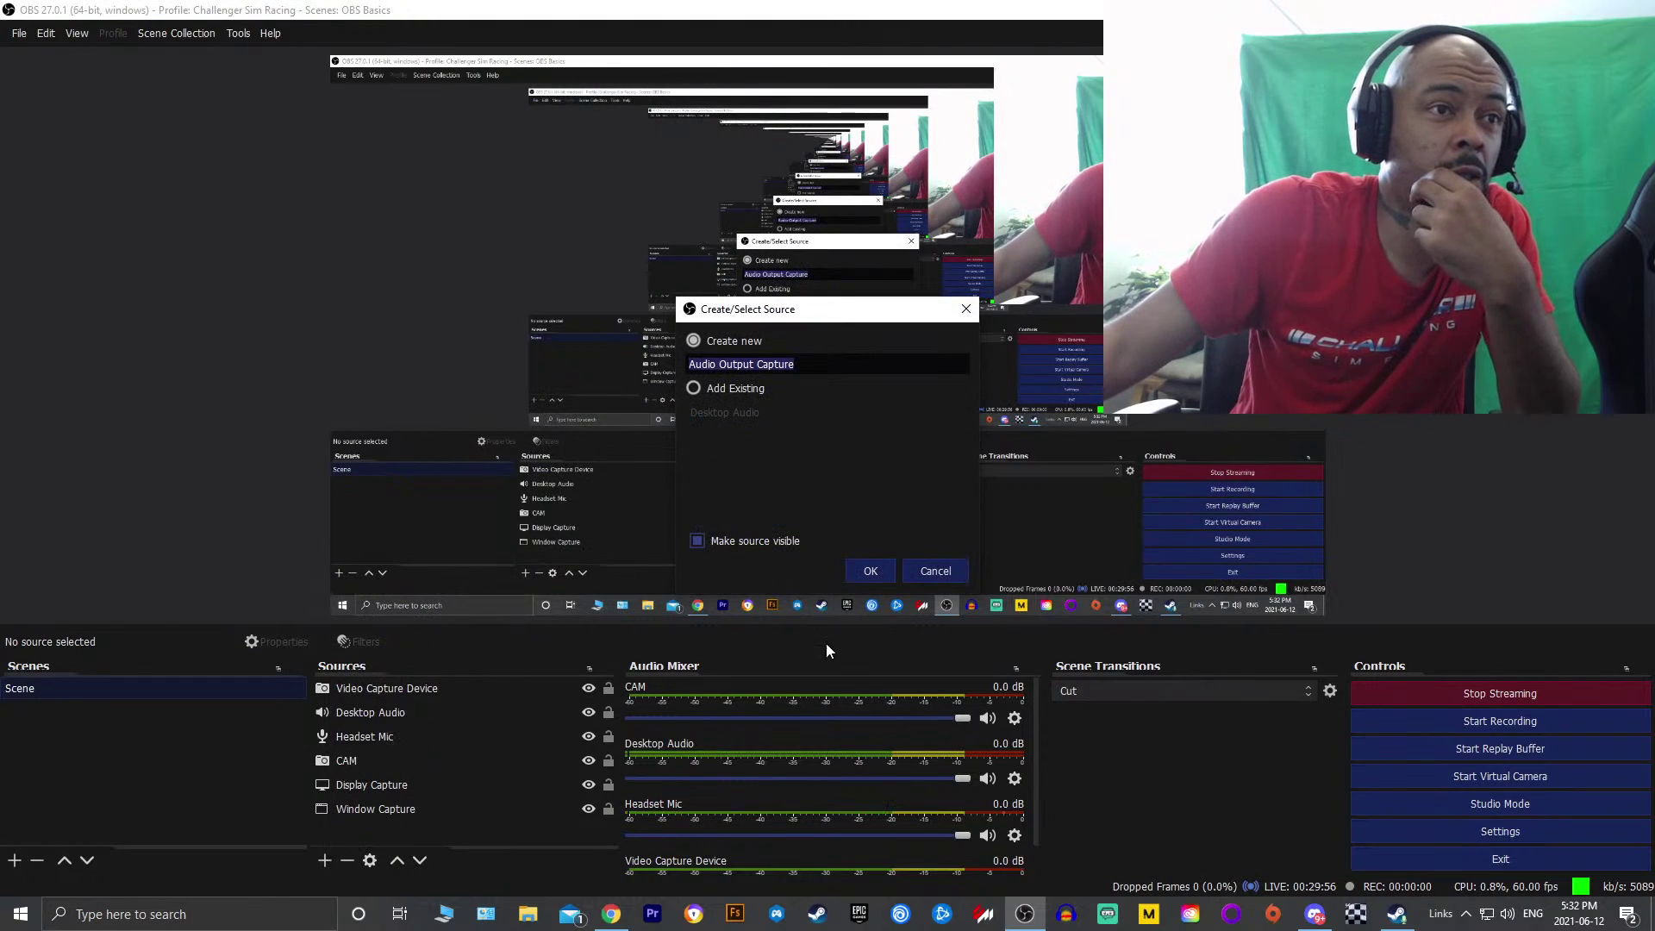
left_click(868, 573)
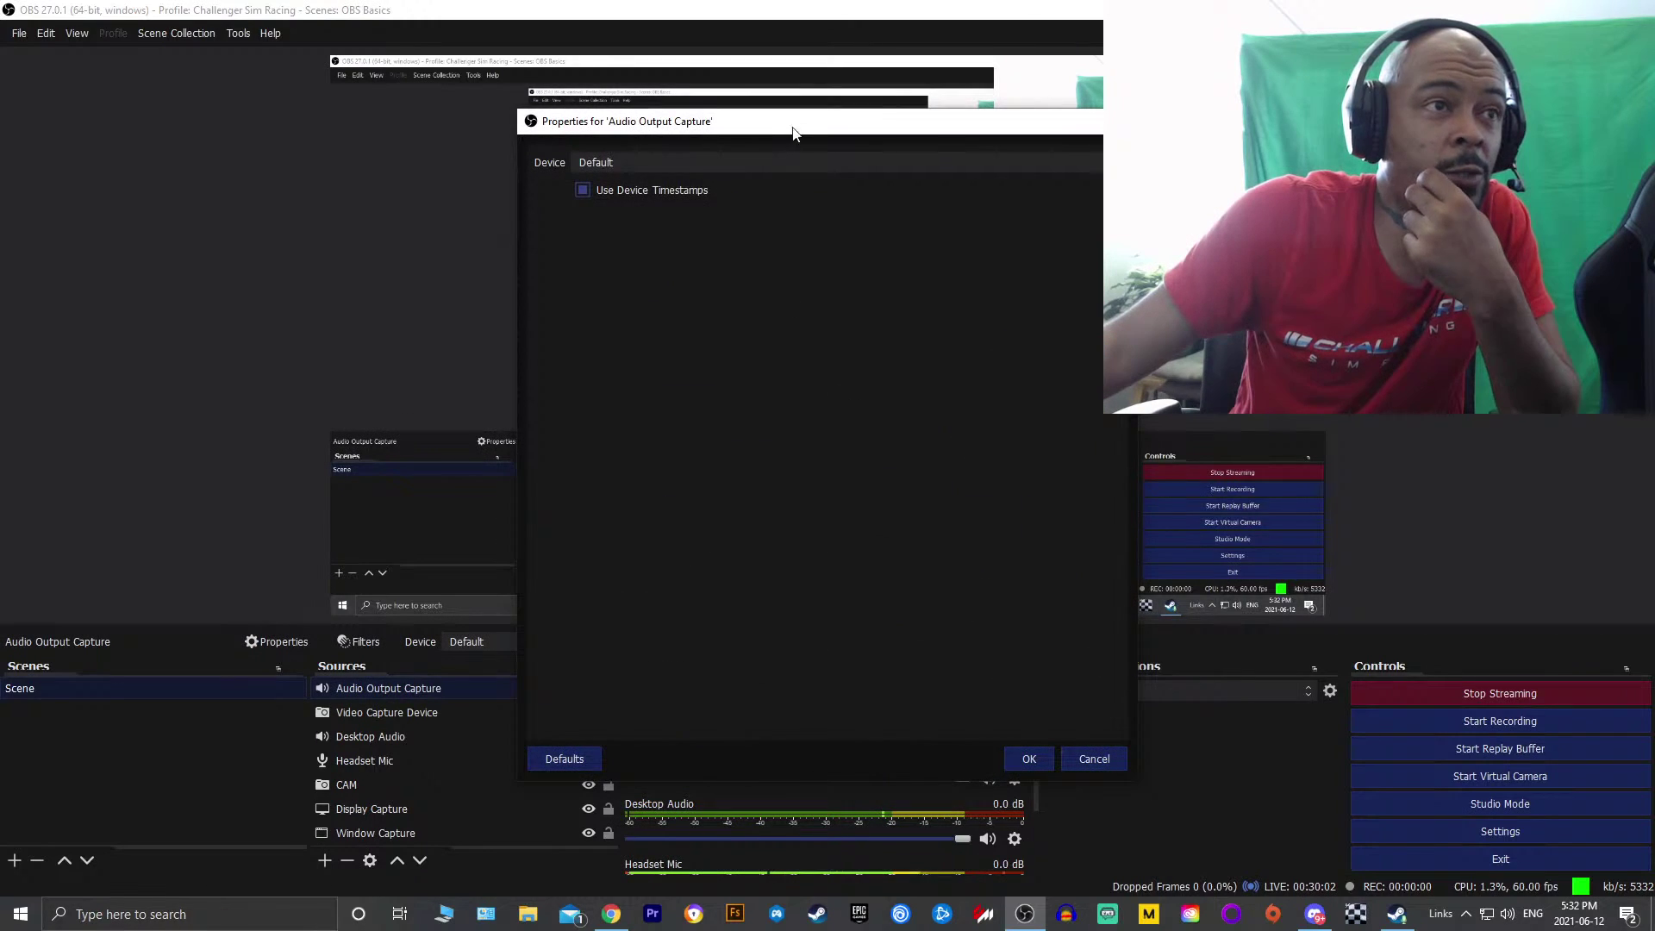
Try Speakers (HyperX Cloud Stinger Wireless) as the audio output device and discard the property changes
left_click(799, 165)
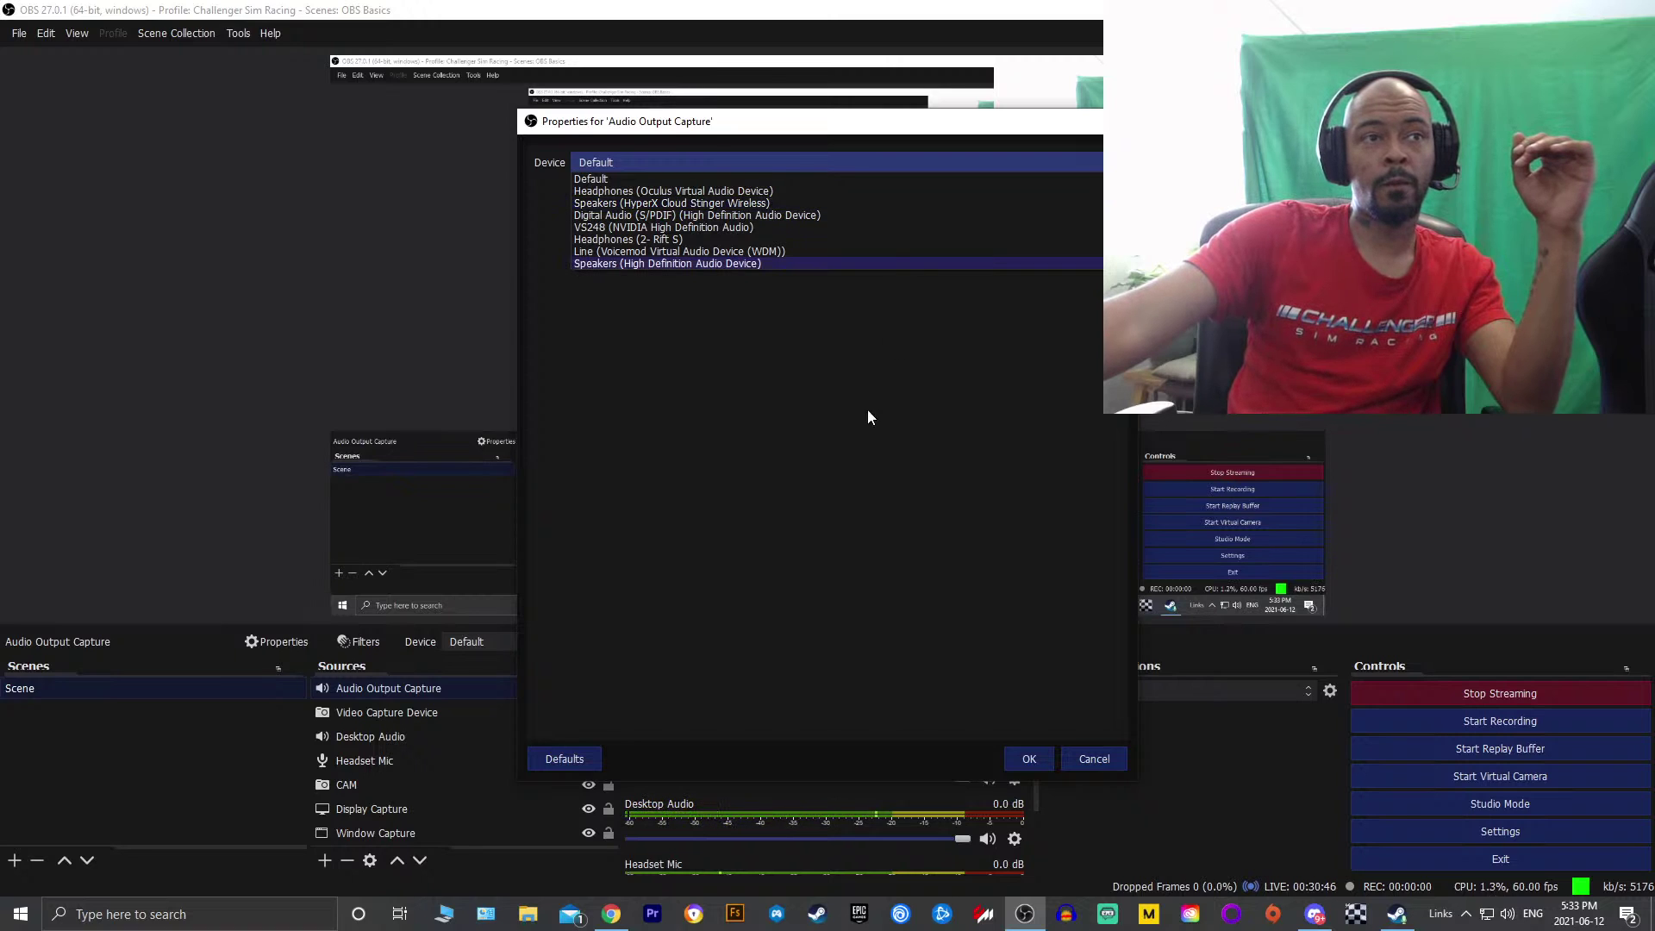
left_click(769, 205)
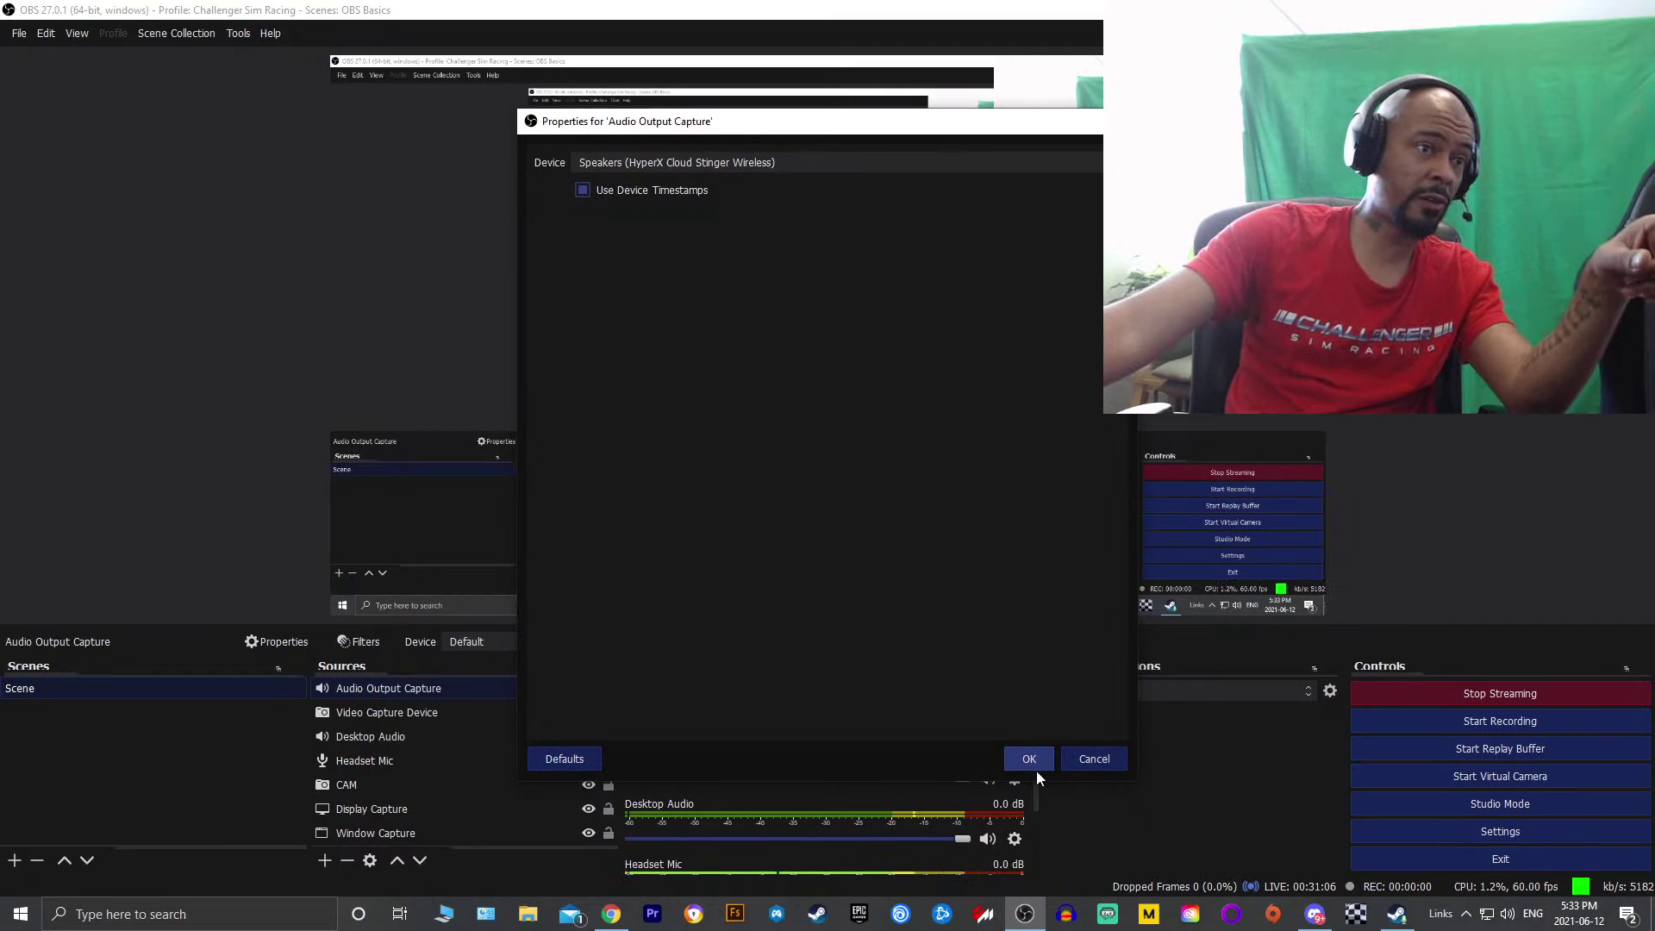
left_click(1095, 760)
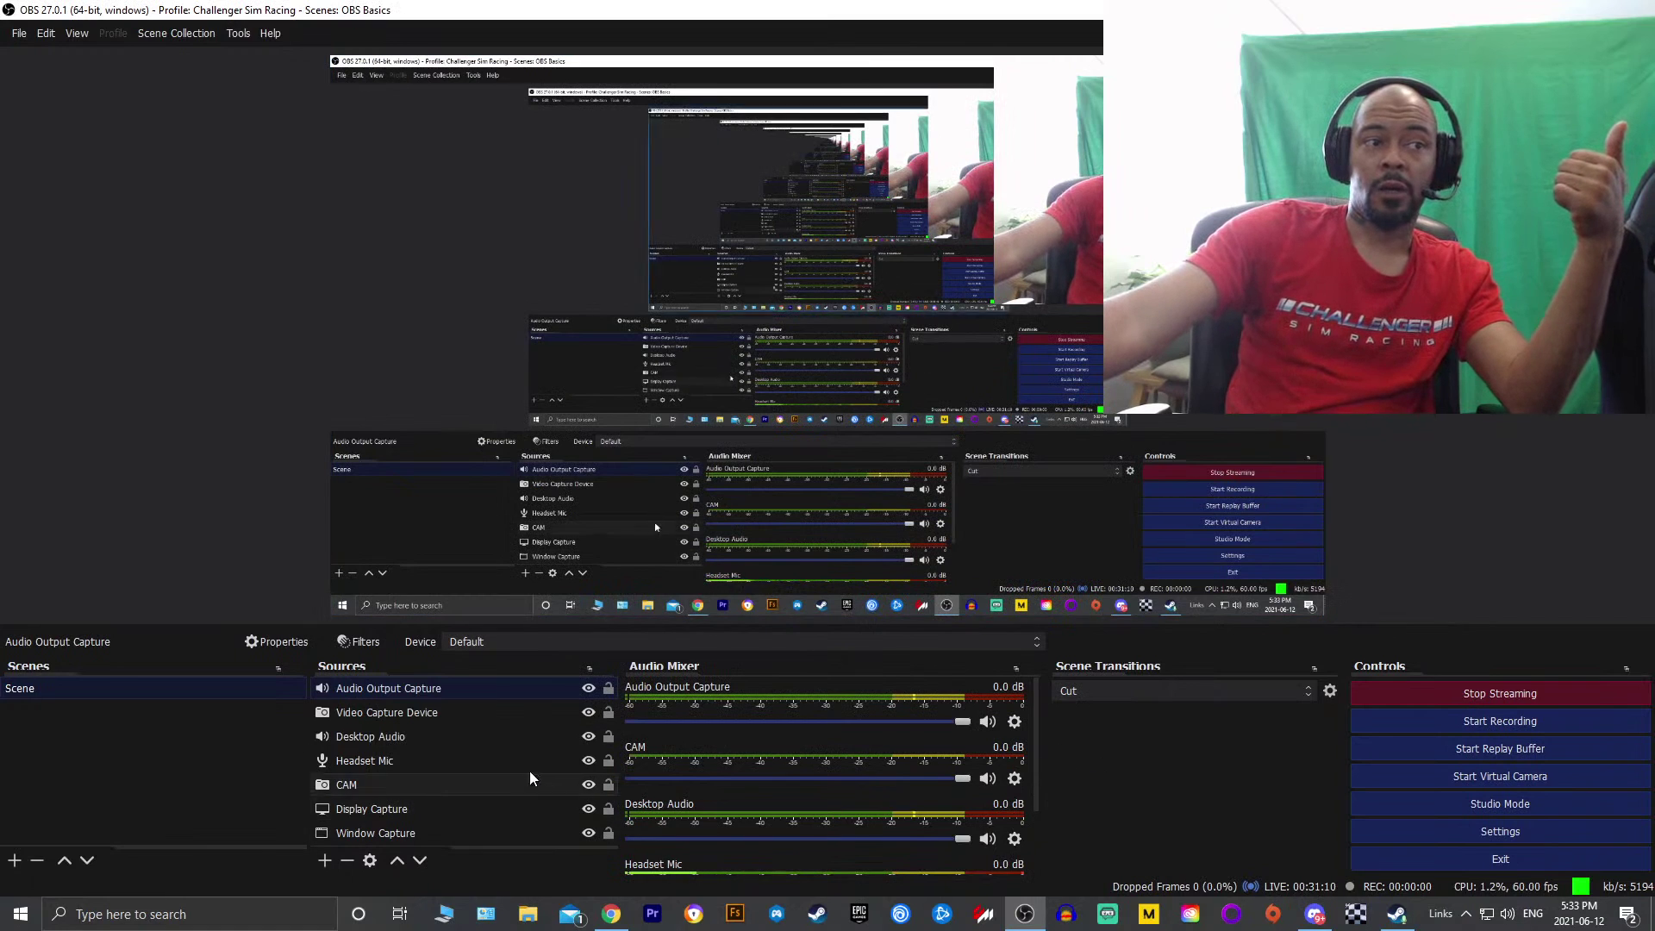
Remove the Video Capture Device and Audio Output Capture sources from the scene
left_click(483, 712)
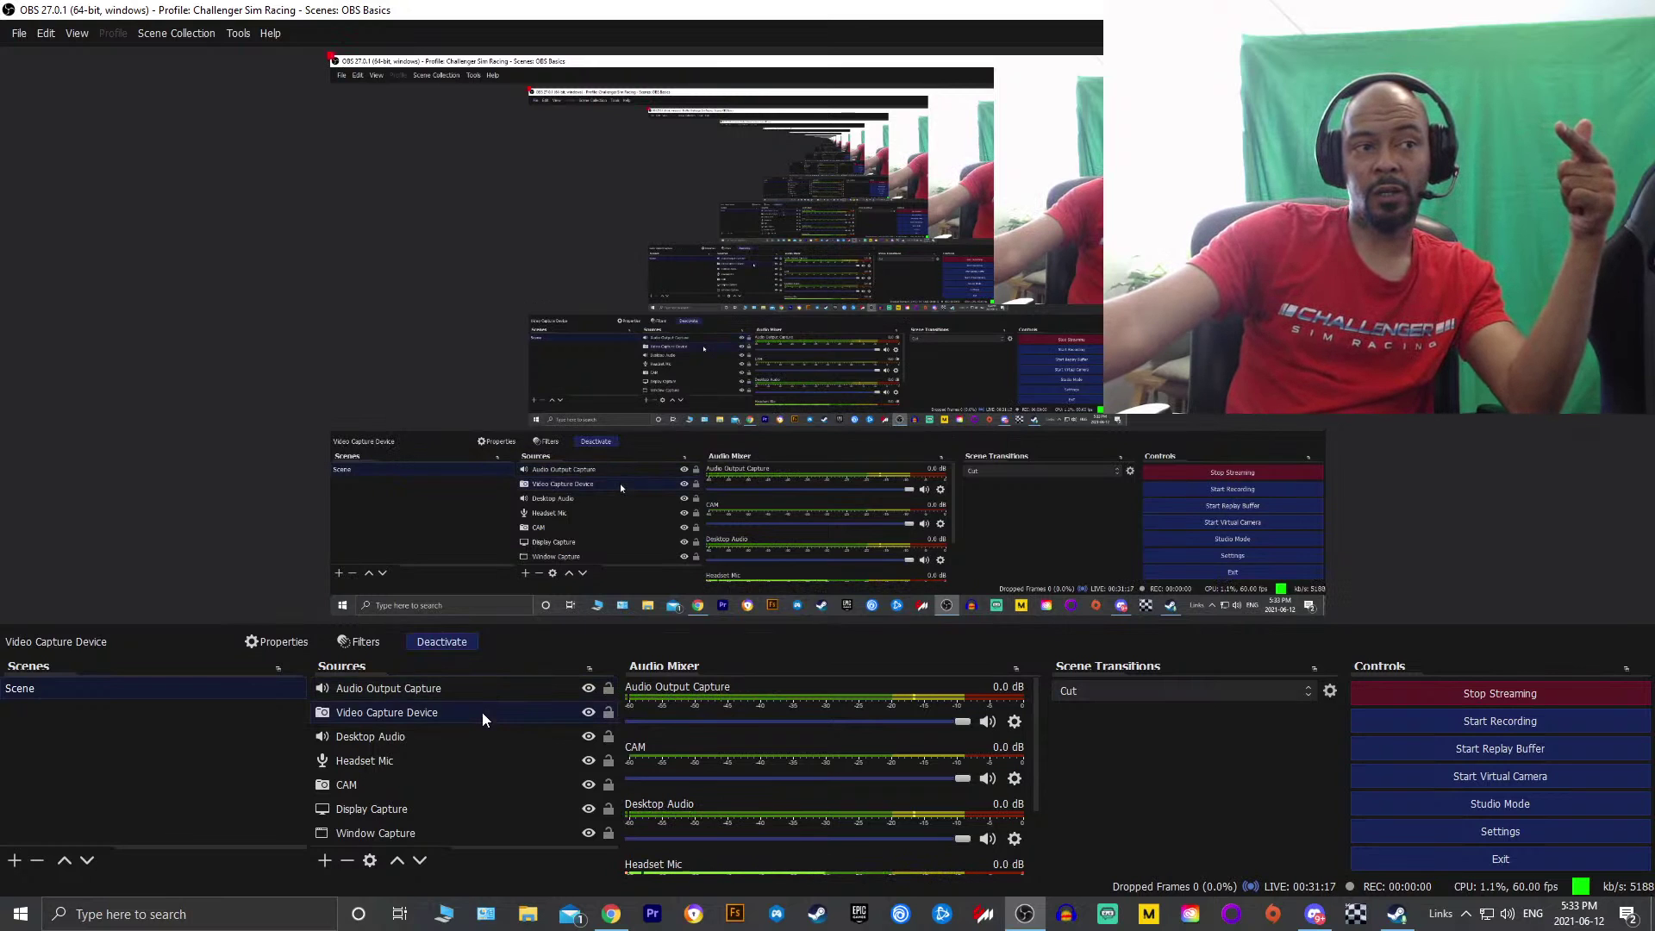
left_click(348, 861)
left_click(902, 479)
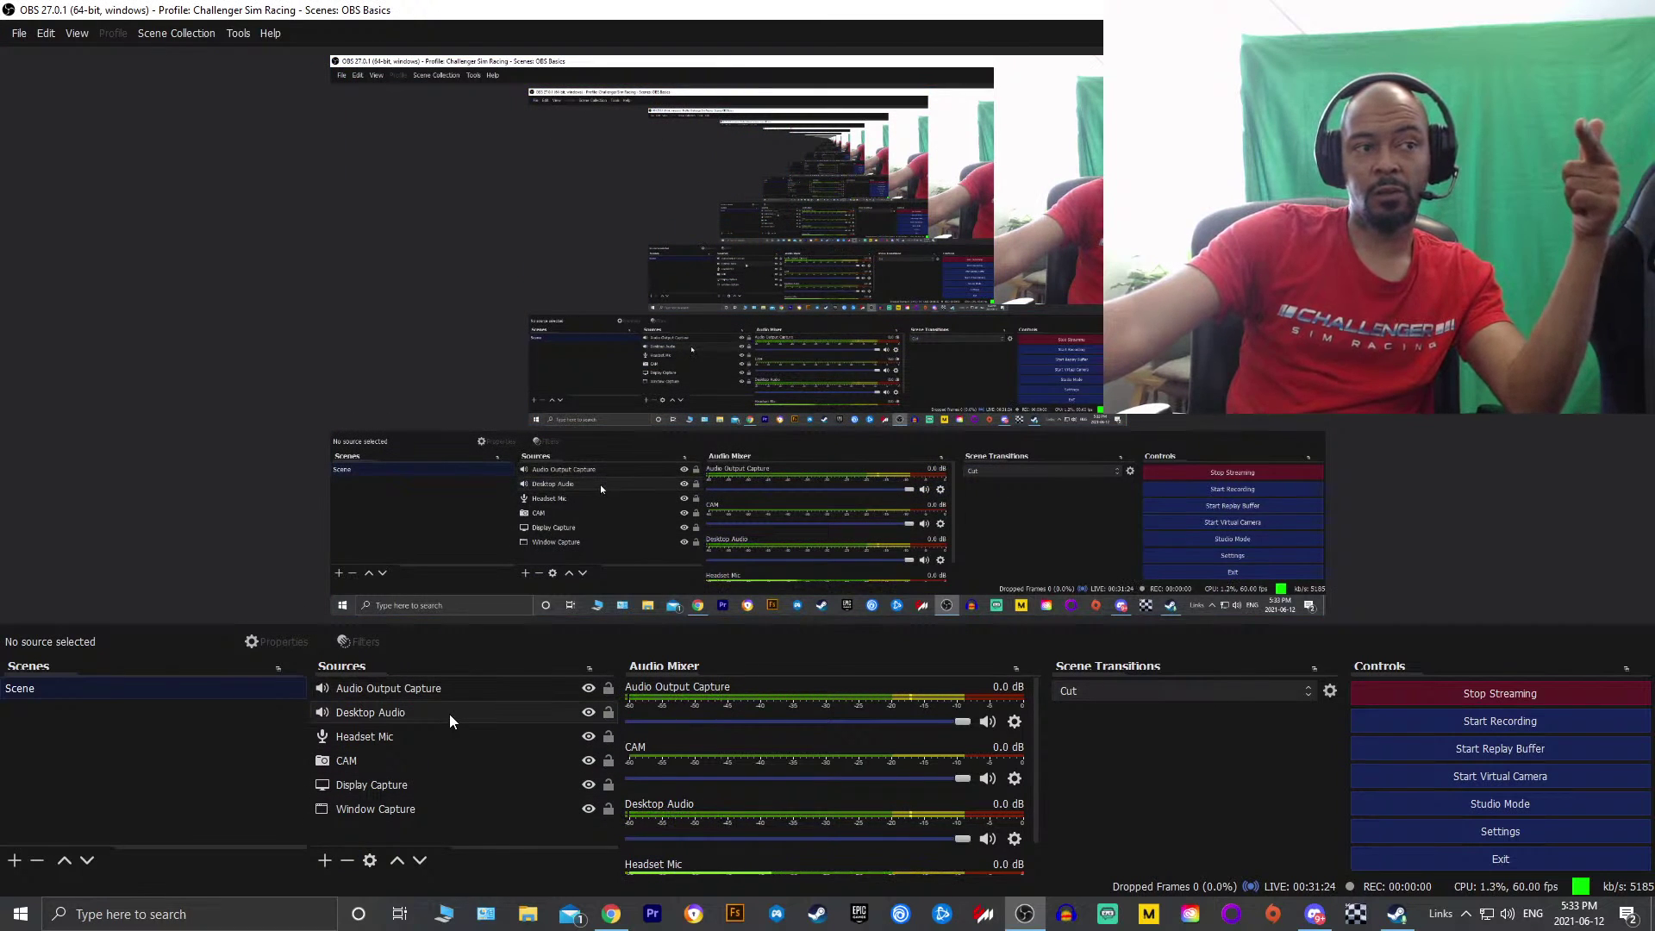
left_click(457, 690)
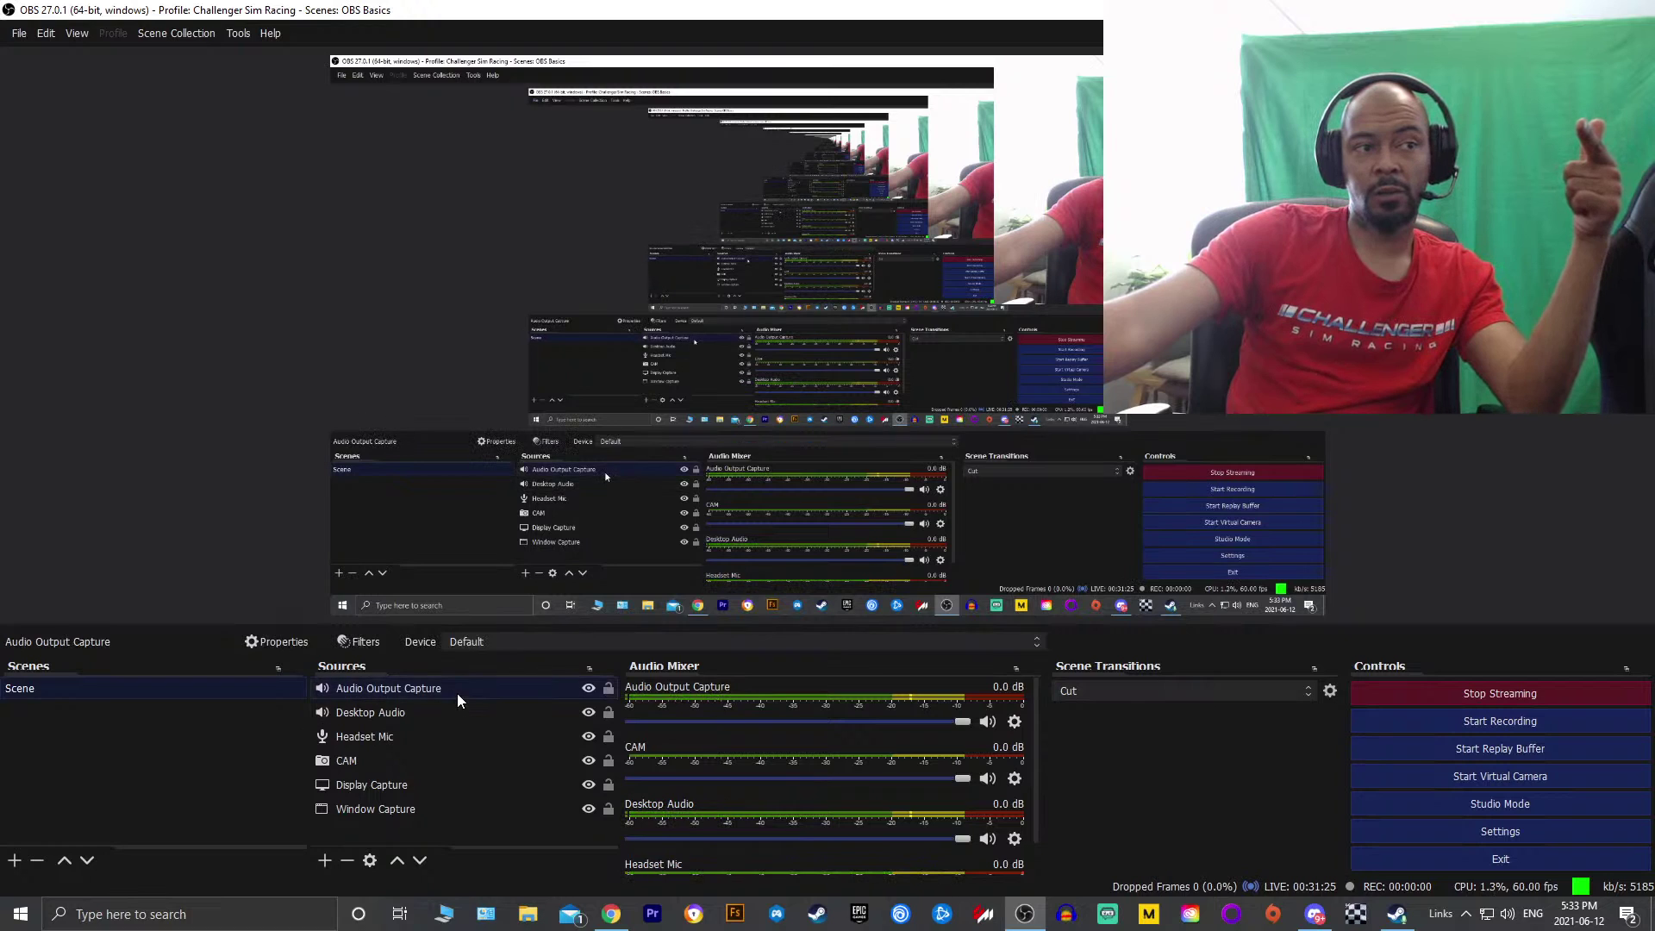
left_click(350, 861)
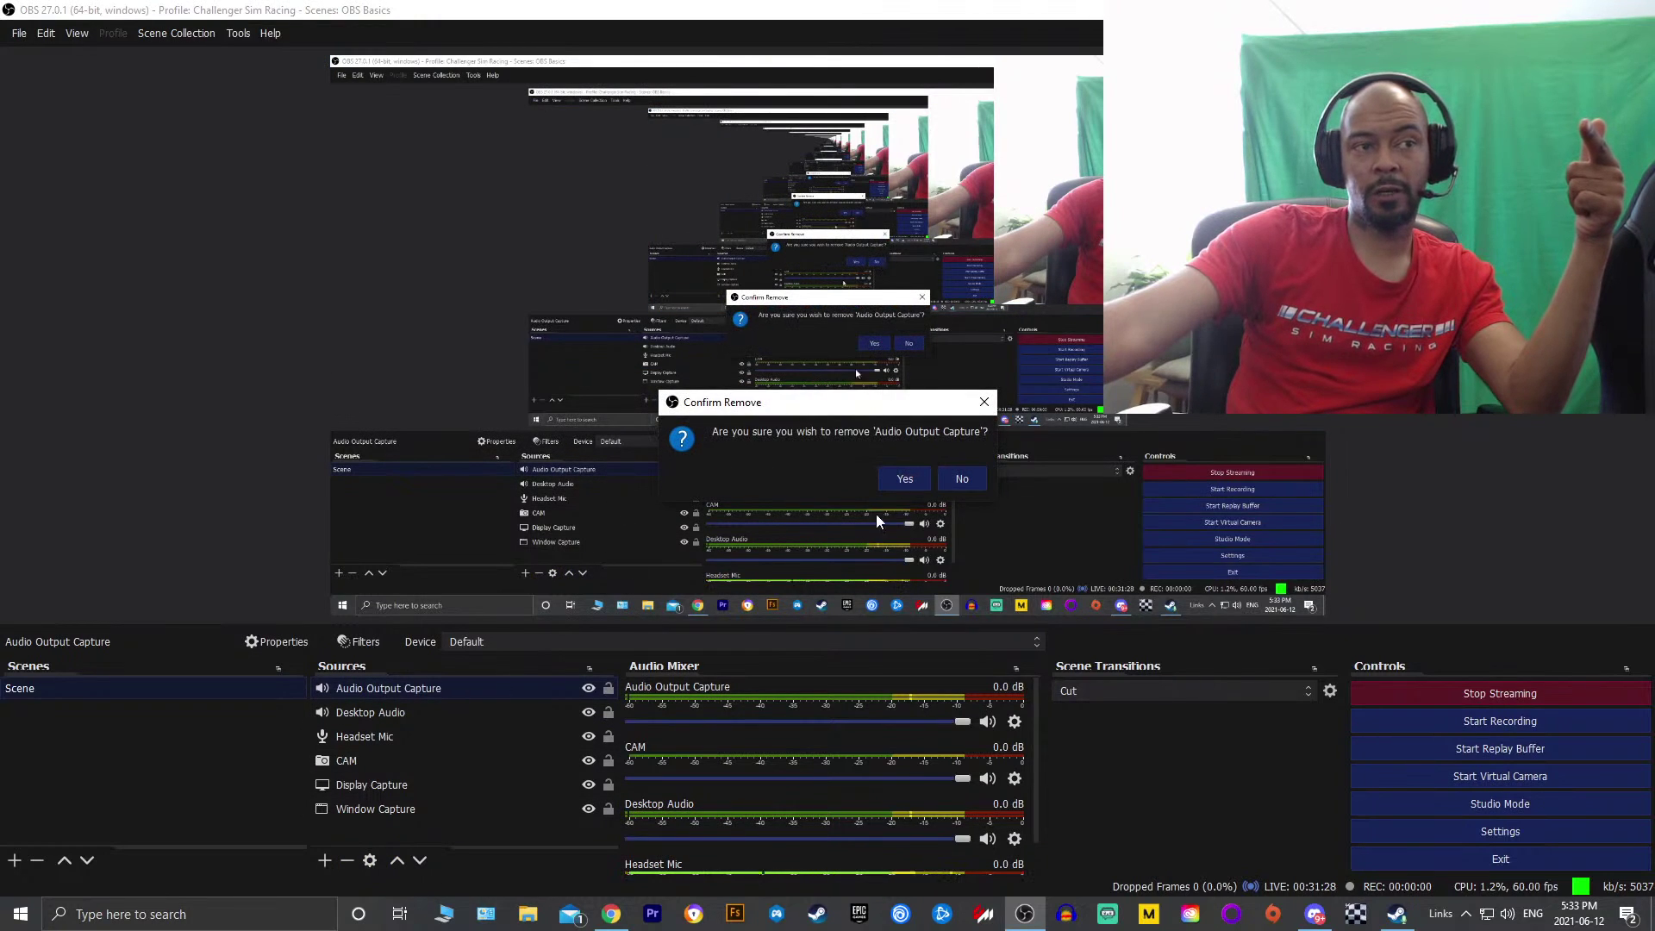
left_click(907, 480)
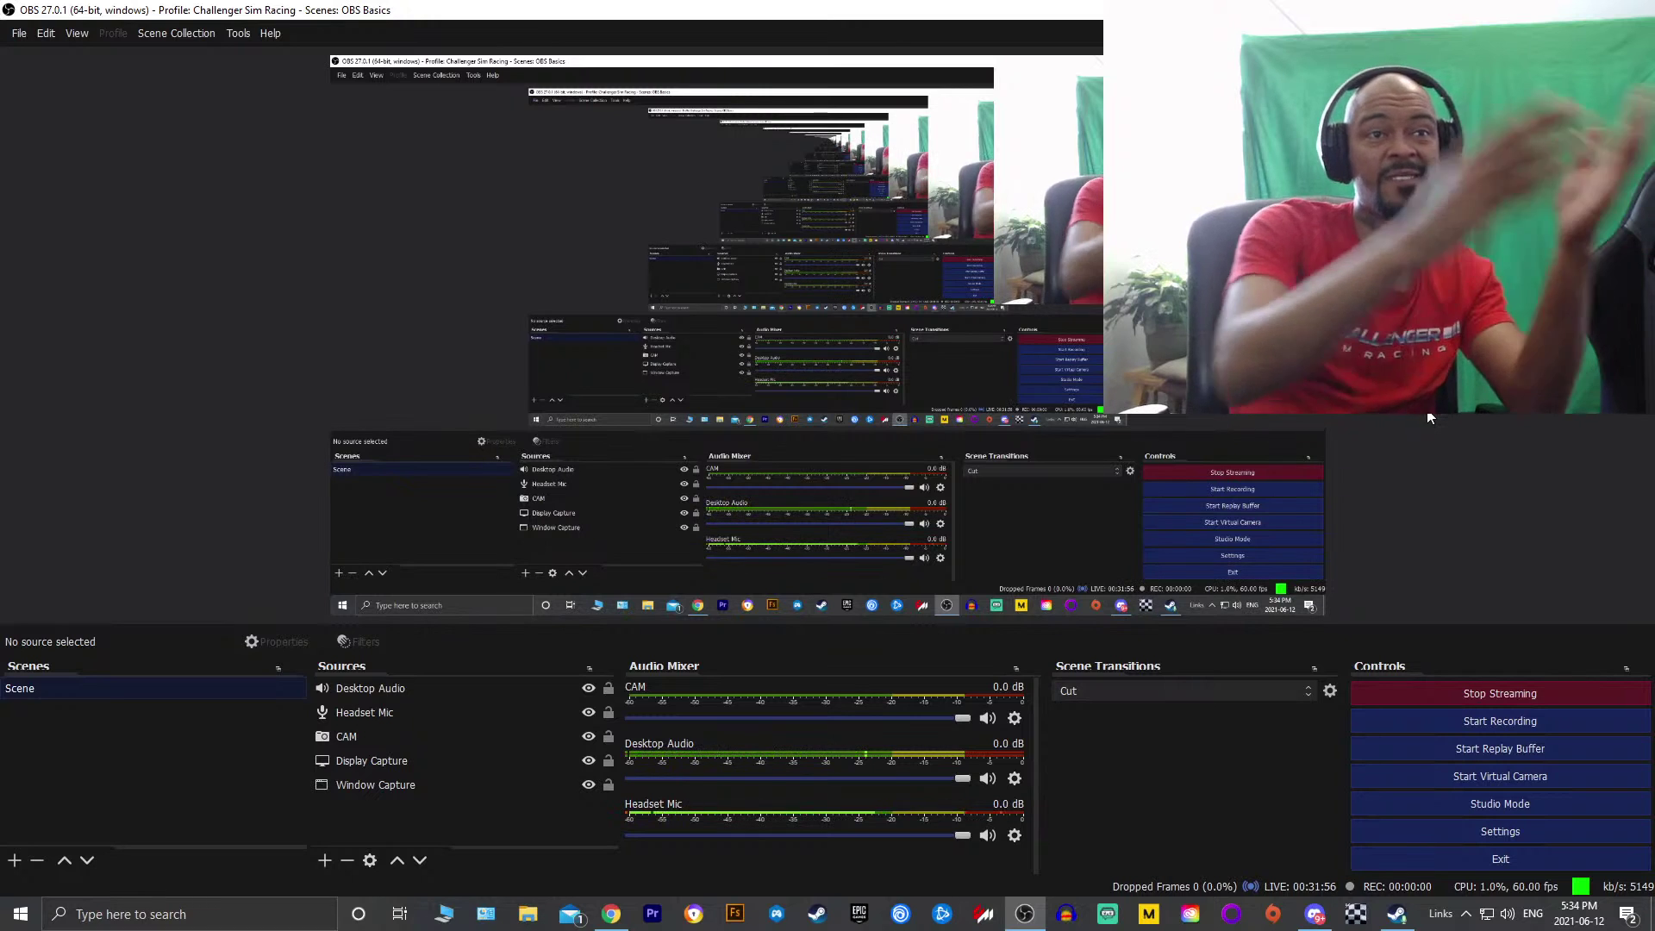
Select the CAM source in the preview and view the list of available scene collections without switching
left_click(1005, 168)
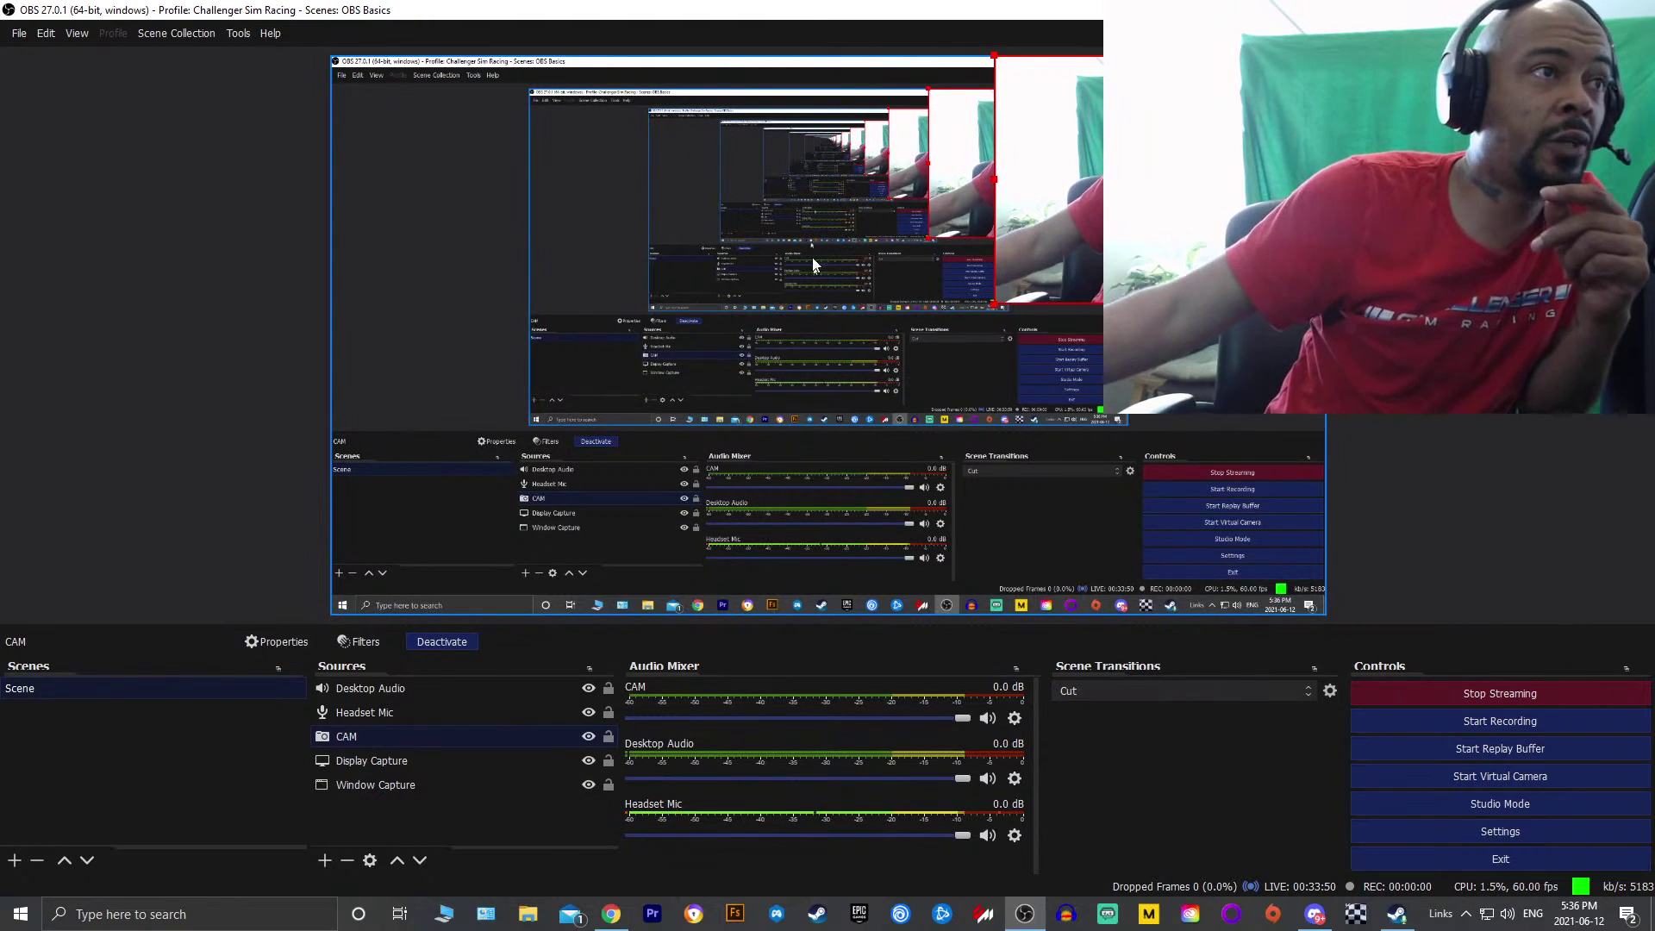
left_click(168, 31)
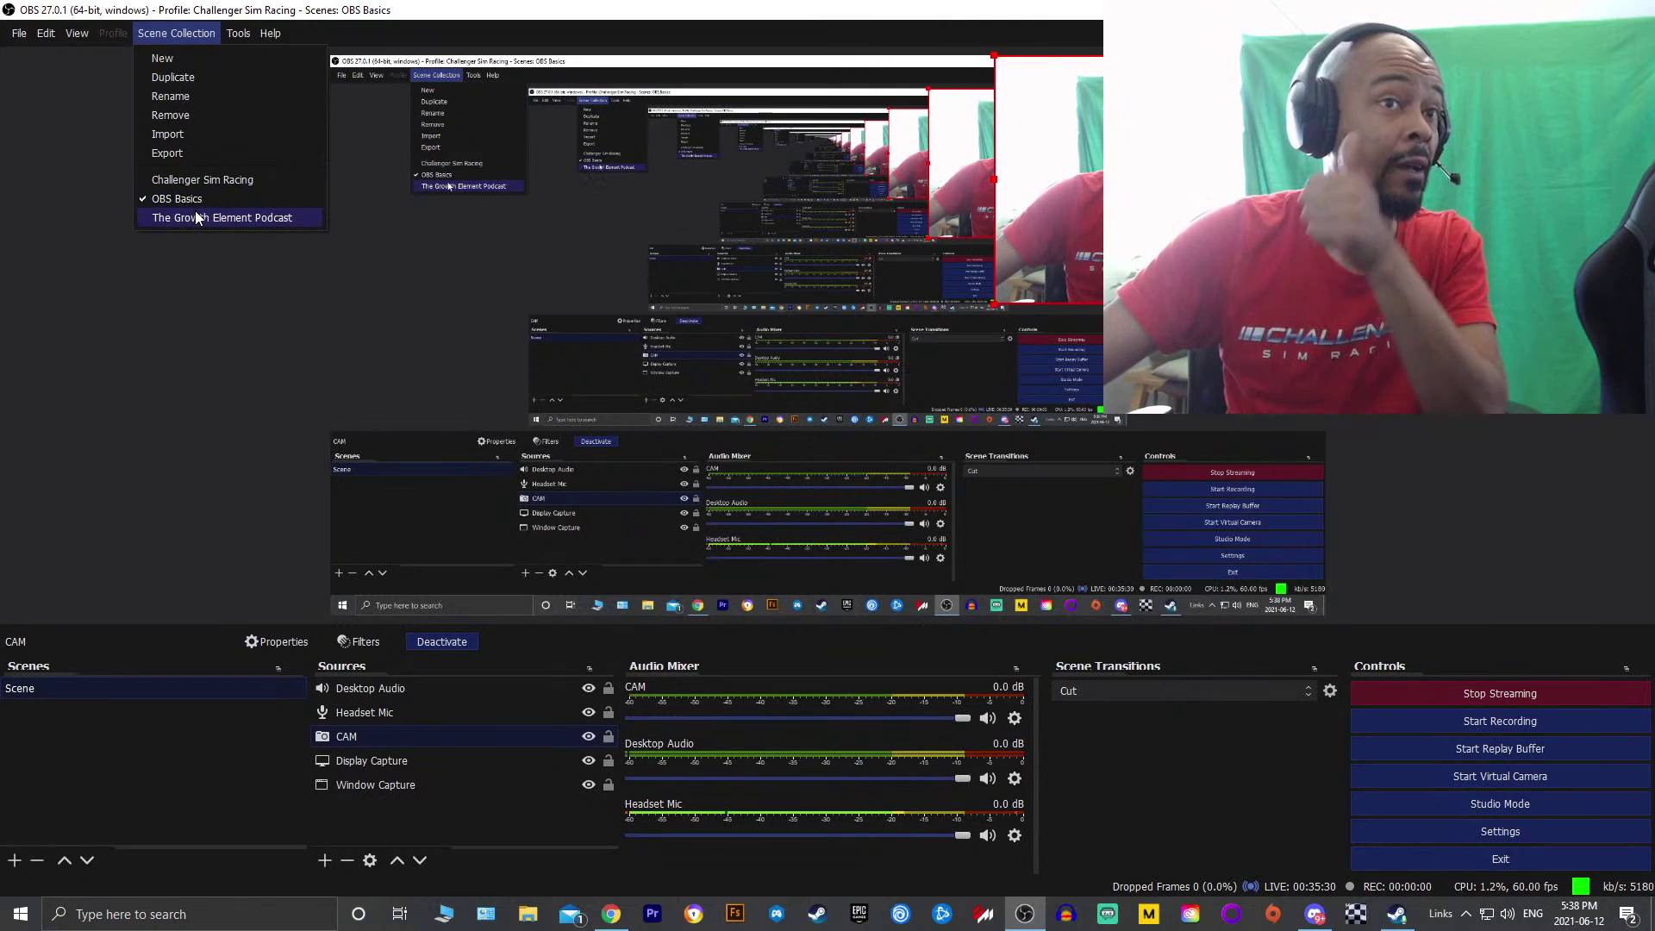
left_click(169, 13)
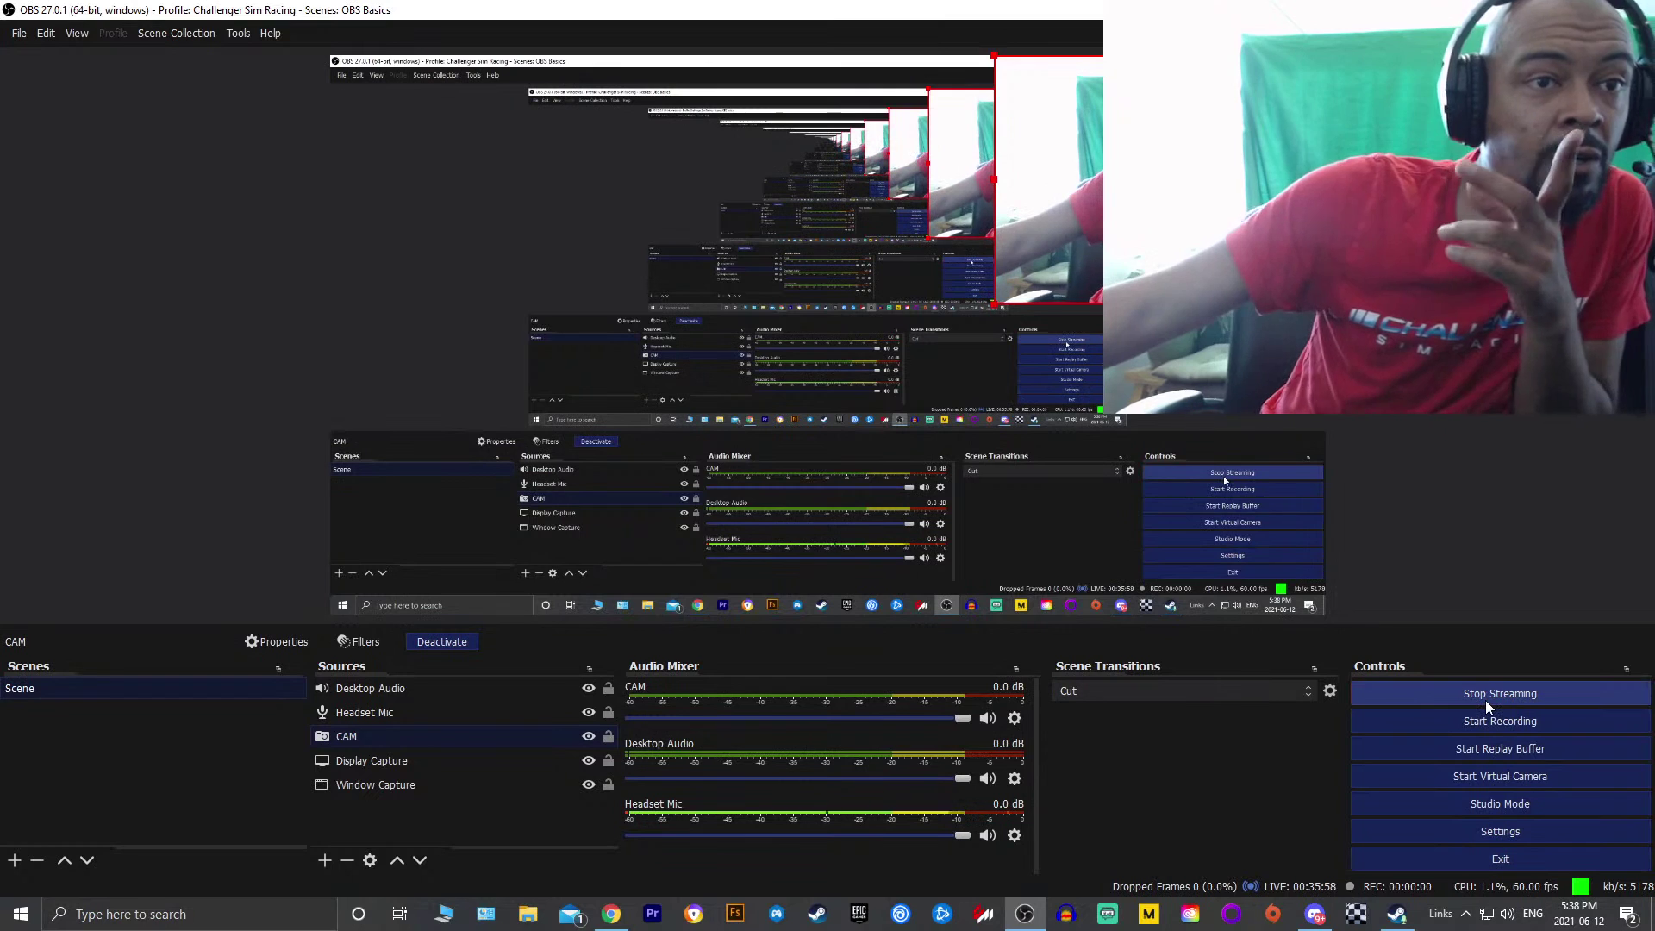
Open the settings and review the available interface themes, keeping Acri
left_click(1472, 831)
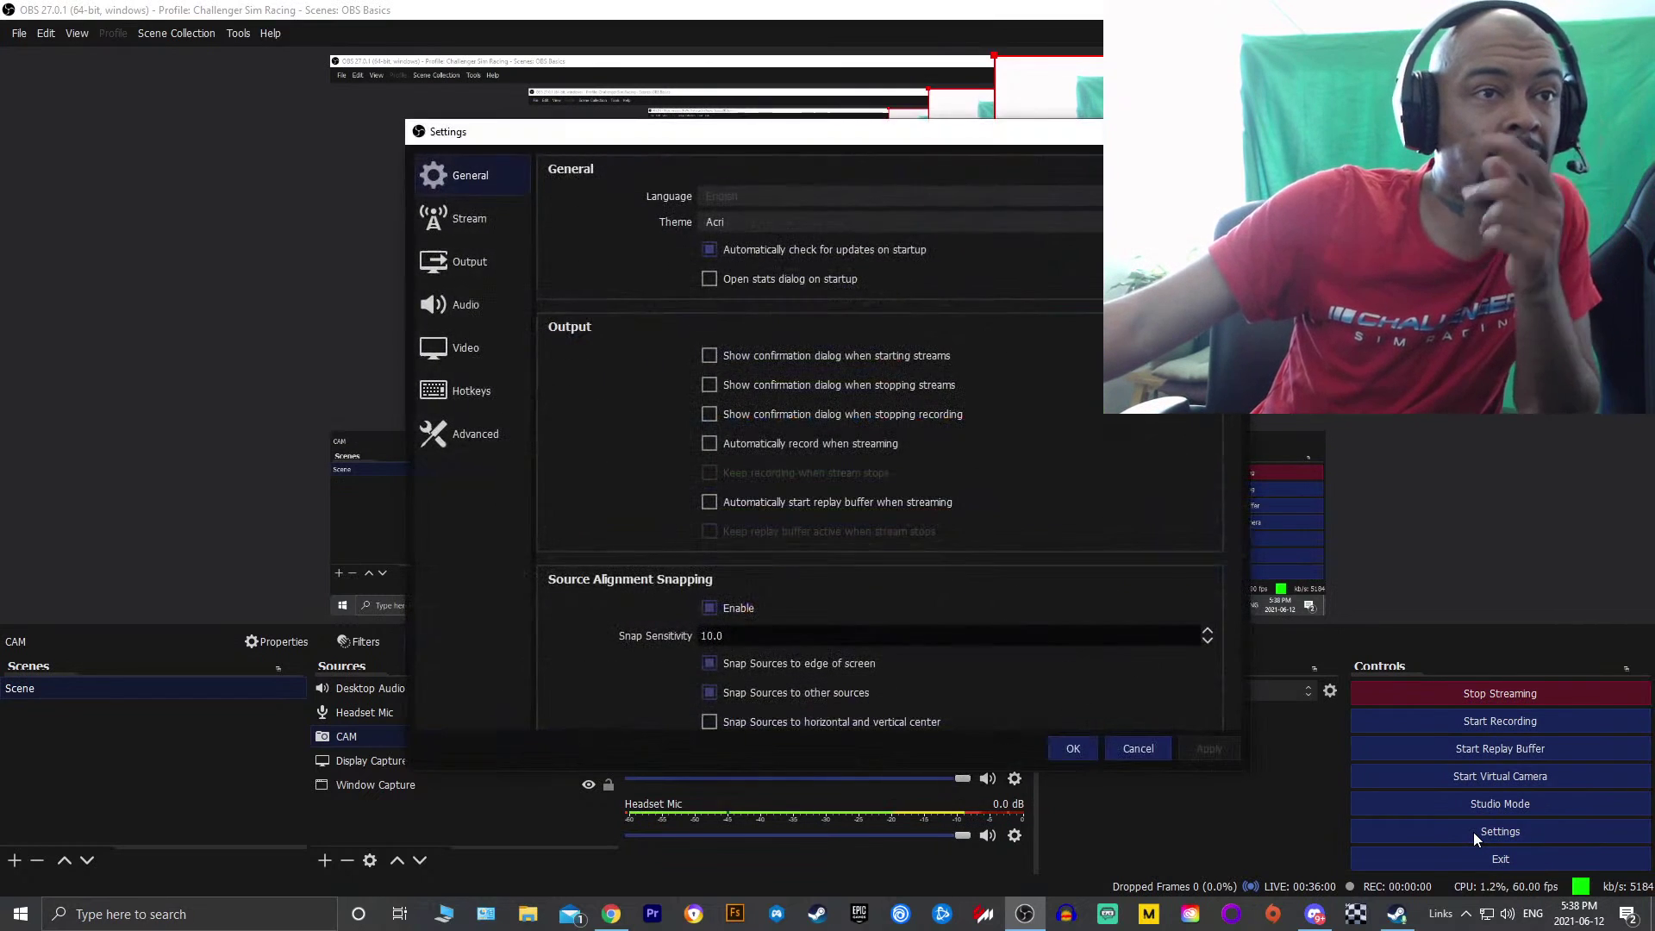
left_click_drag(918, 139, 645, 74)
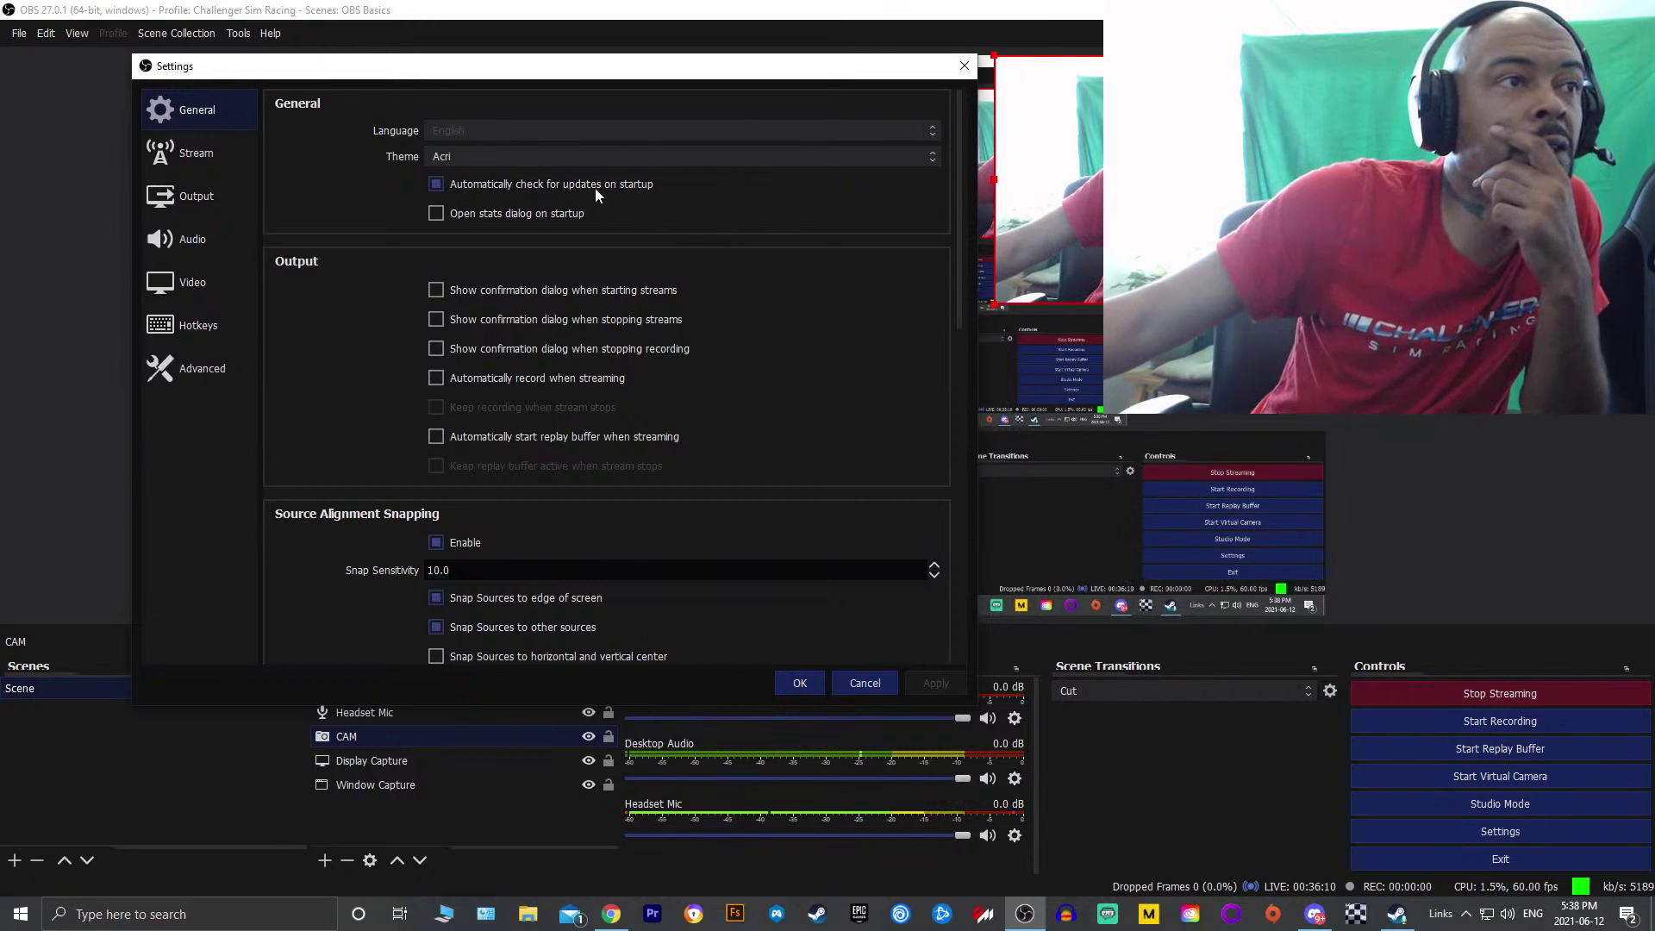
left_click(629, 159)
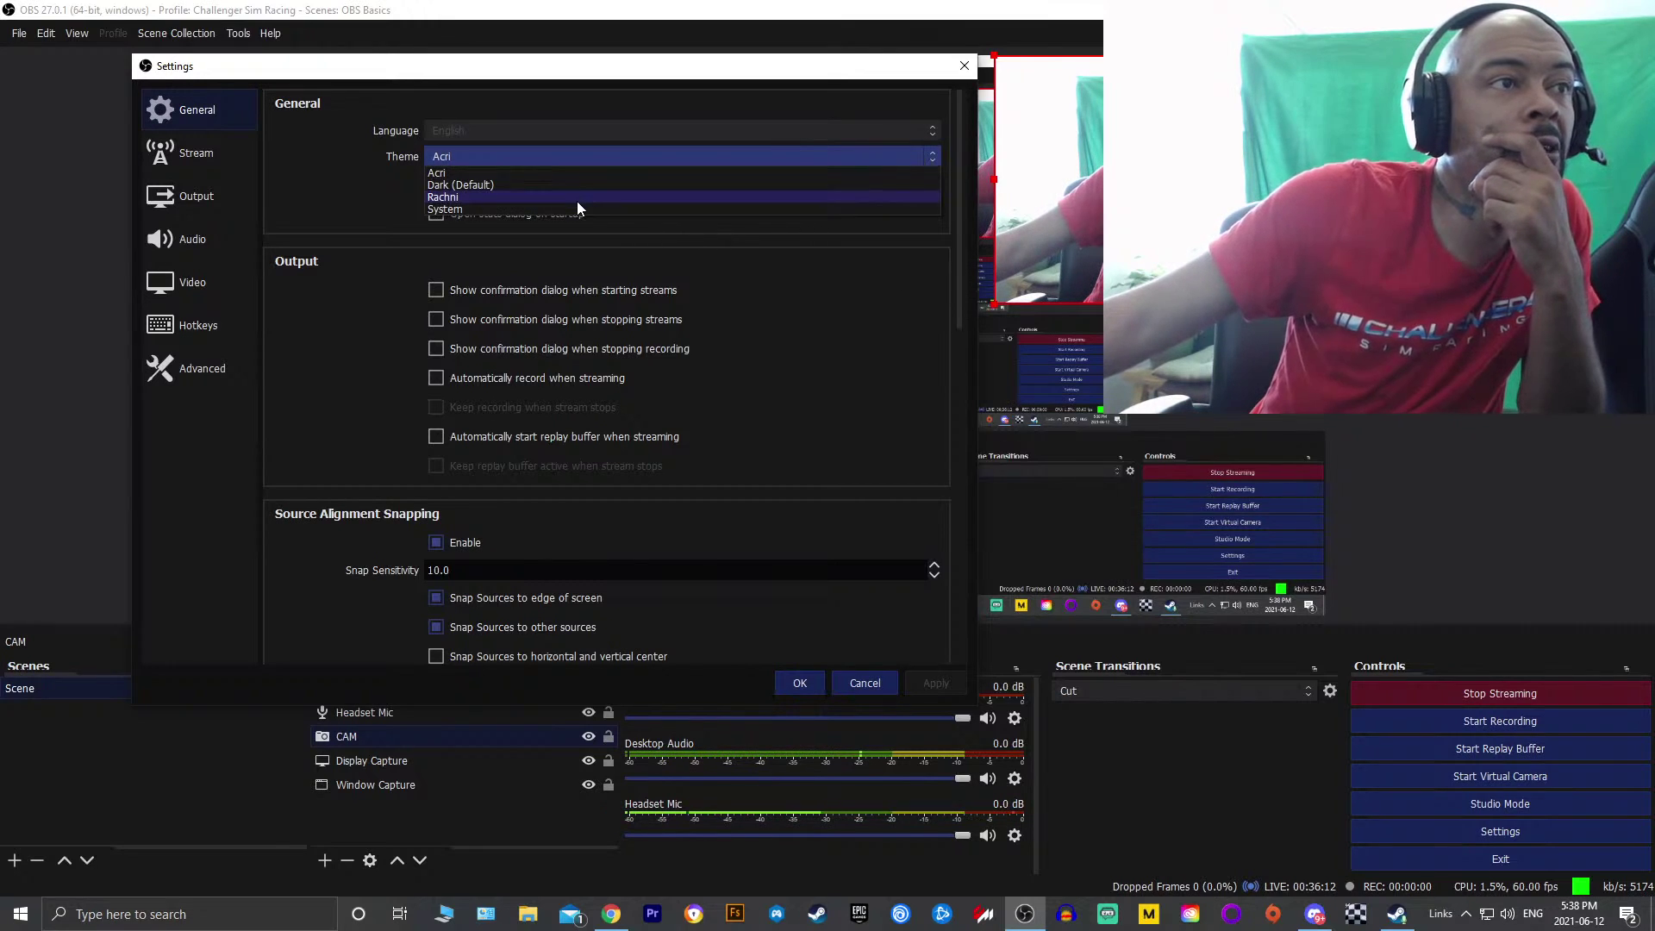
left_click(587, 158)
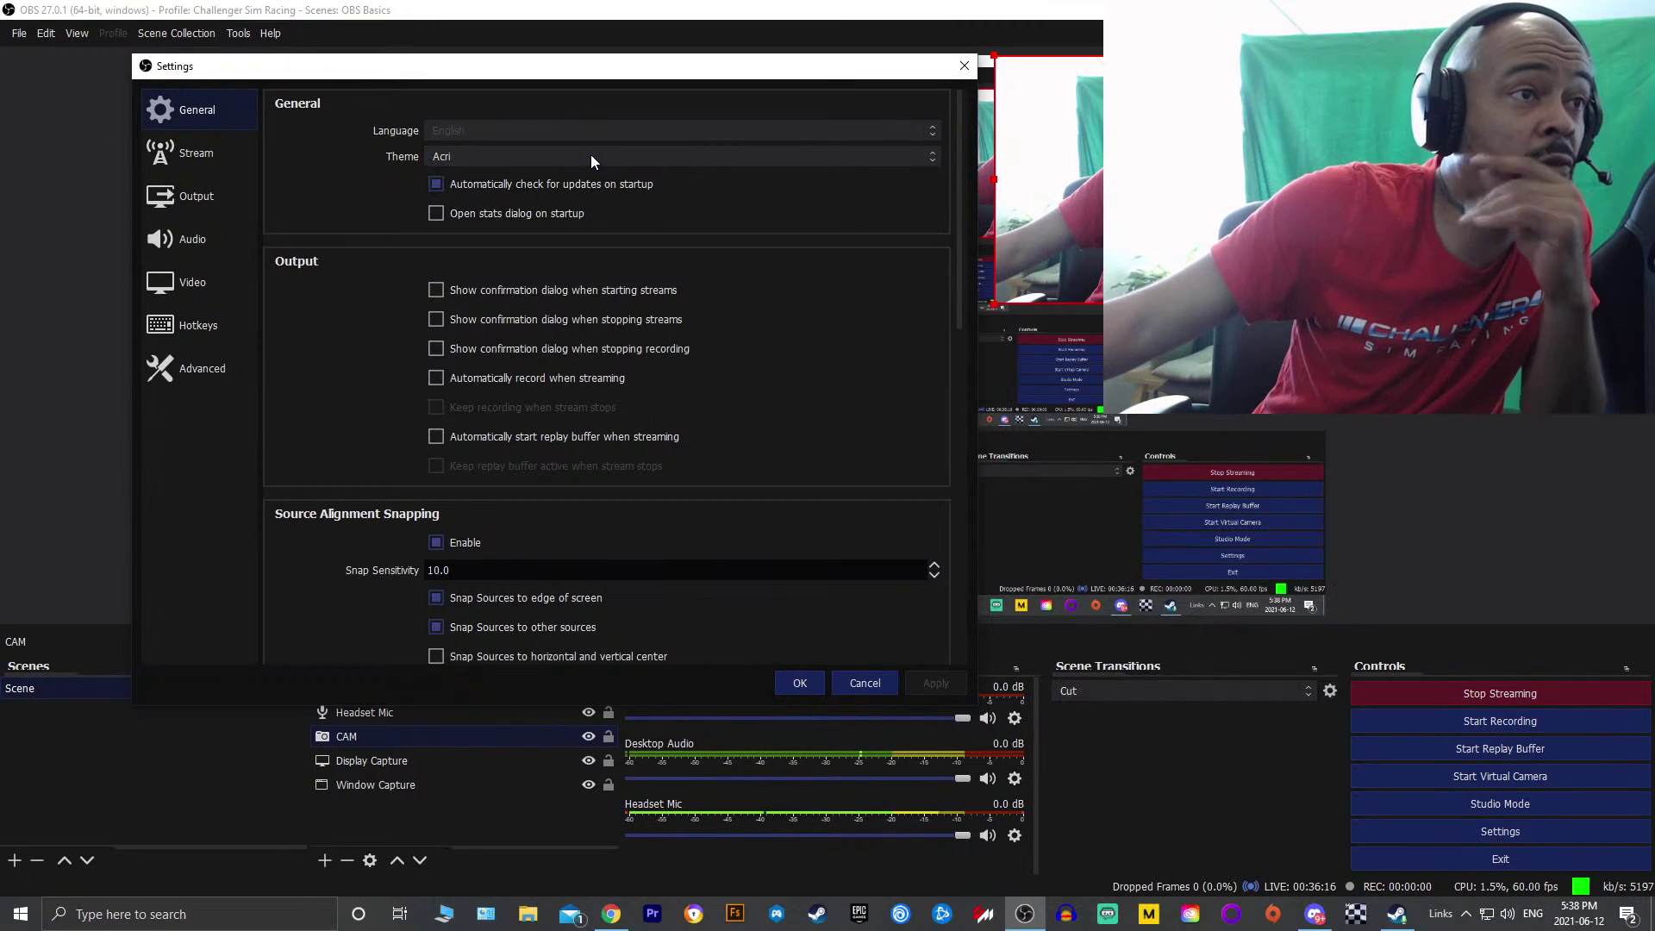
Look through the General settings for output, source alignment snapping and projectors
scroll(712, 379, "down", 2)
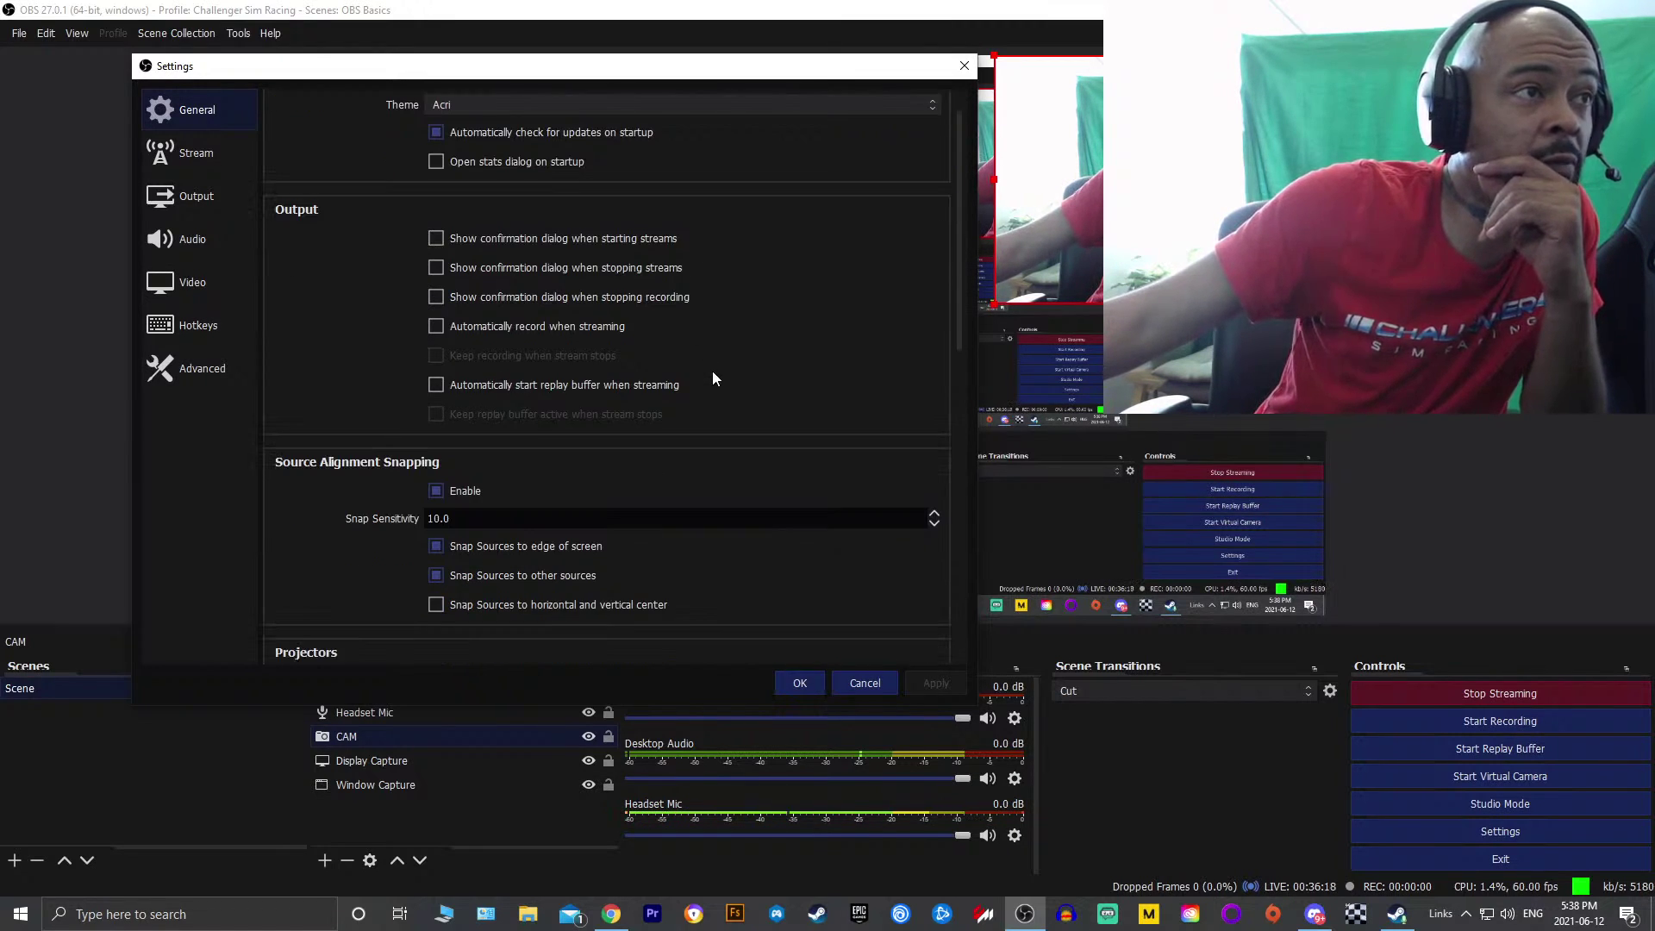
scroll(712, 378, "down", 1)
scroll(712, 370, "down", 1)
scroll(712, 370, "up", 5)
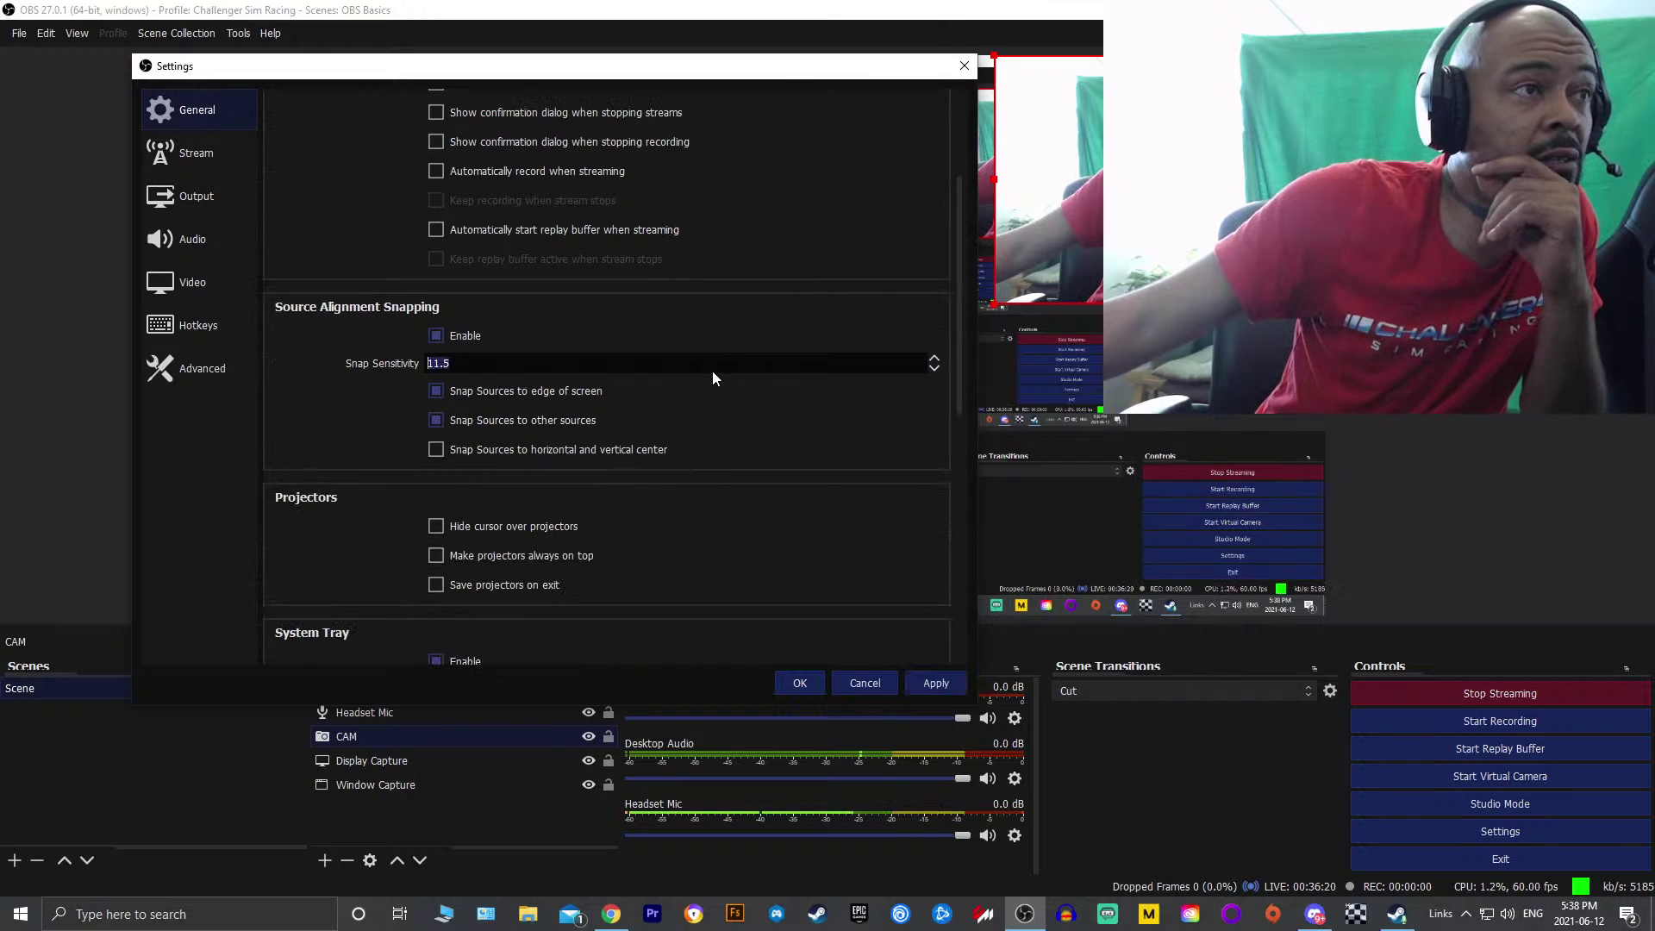
scroll(721, 335, "up", 3)
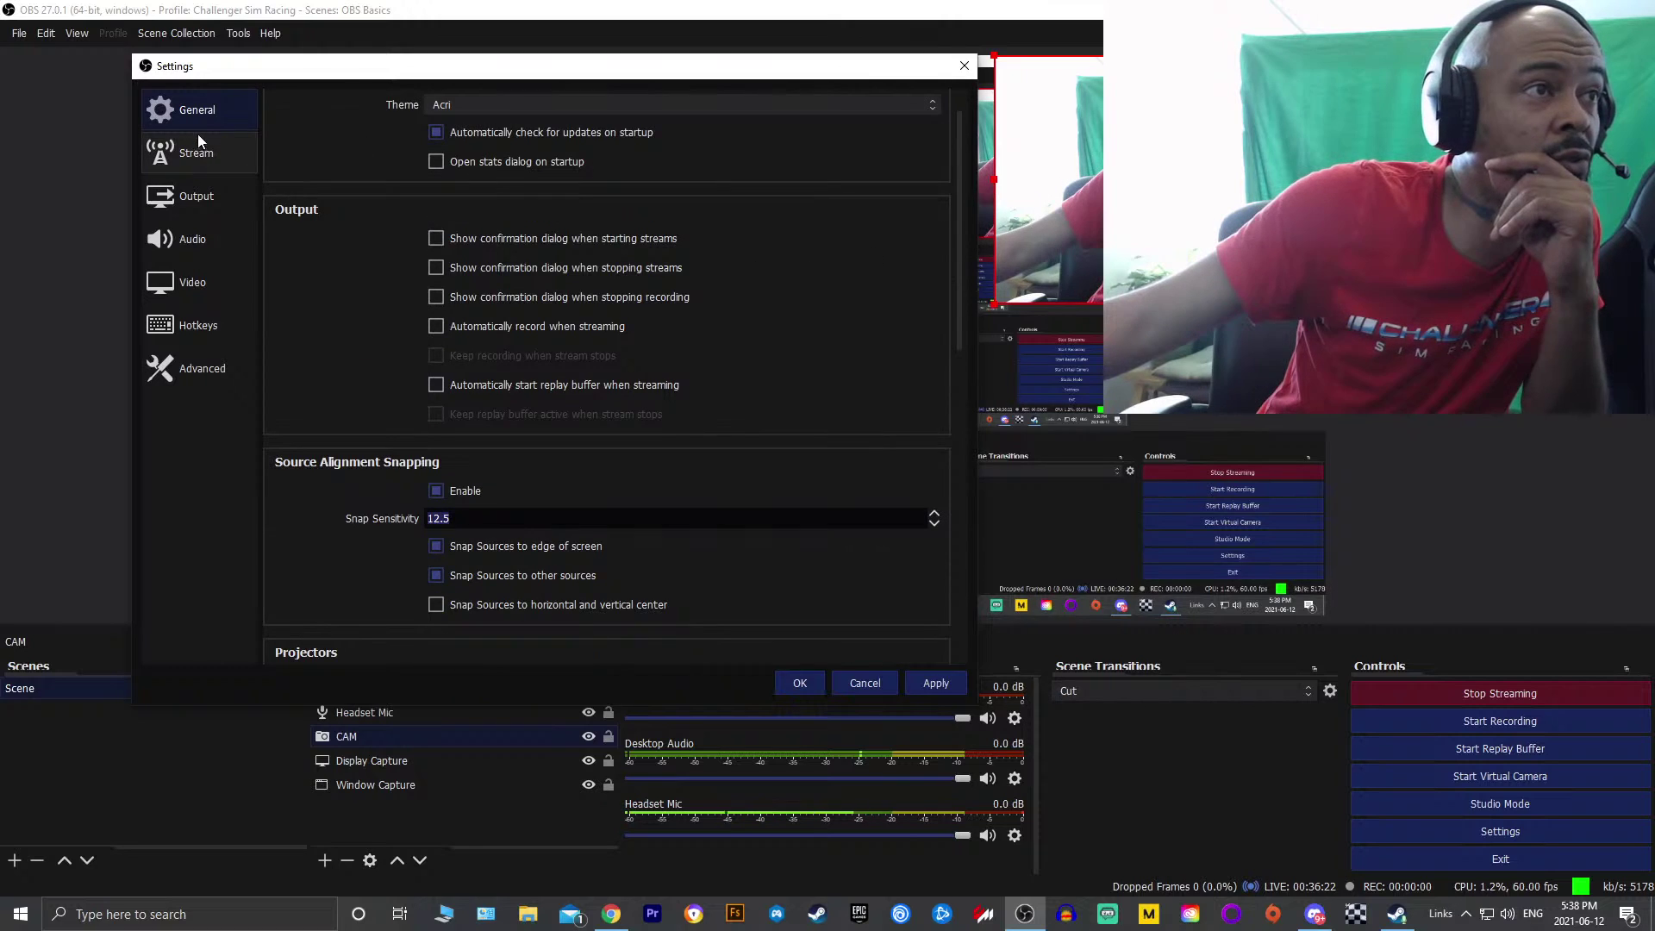
Review the service, server and stream key fields in the Stream settings, and close the settings without saving
left_click(184, 155)
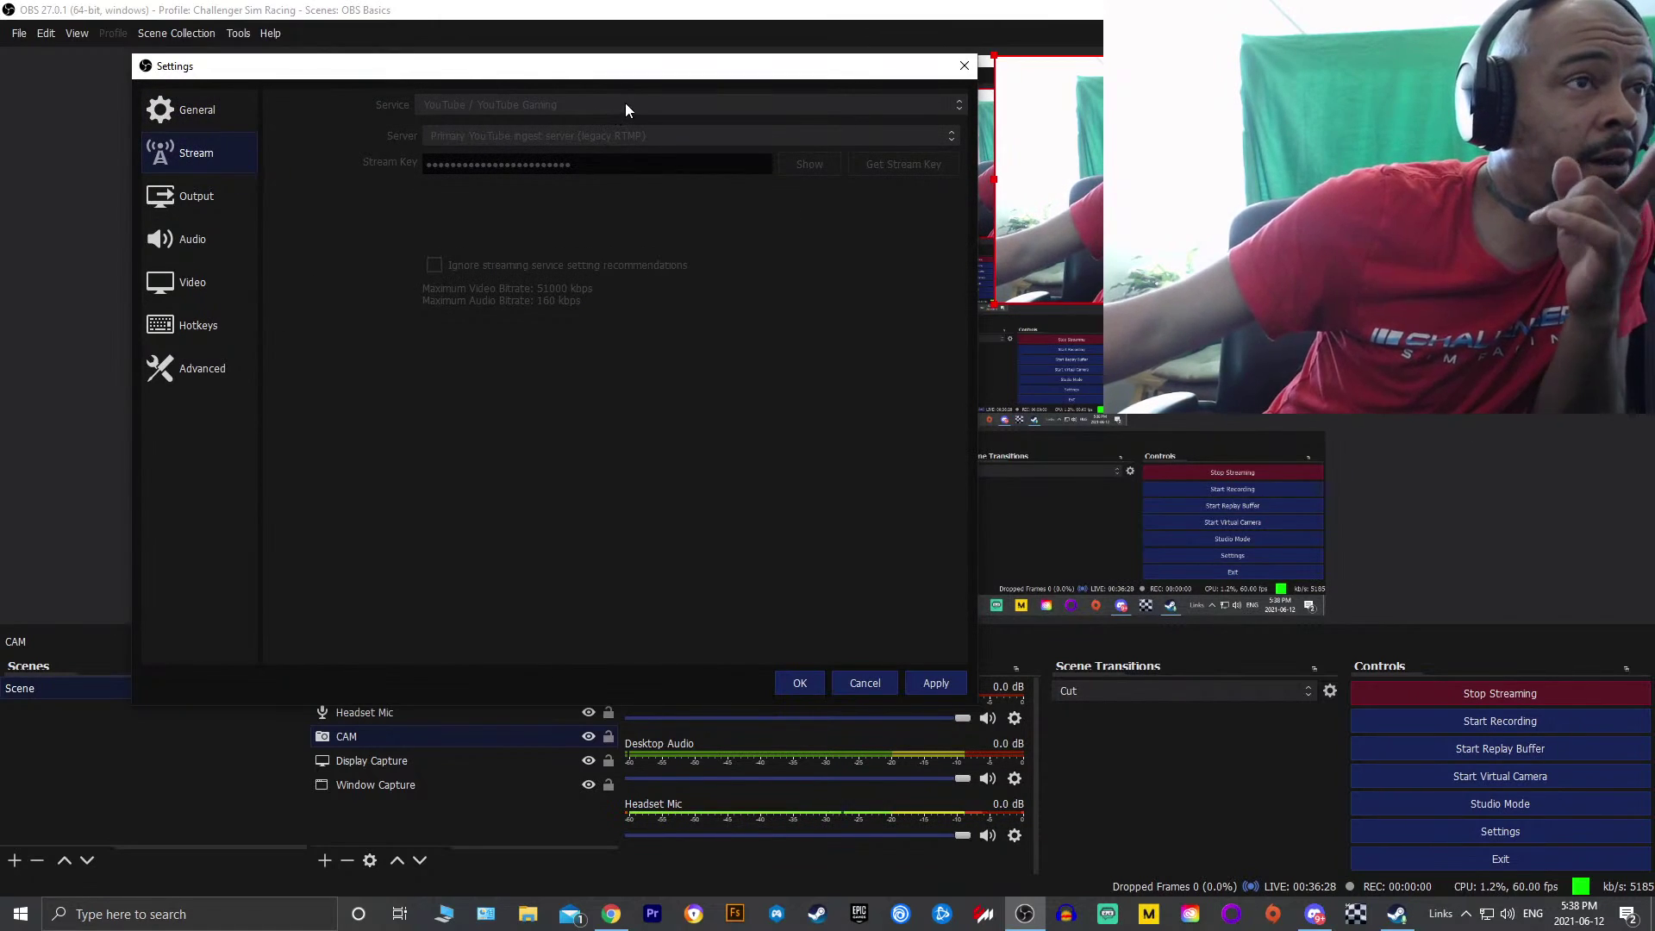
left_click_drag(631, 71, 624, 126)
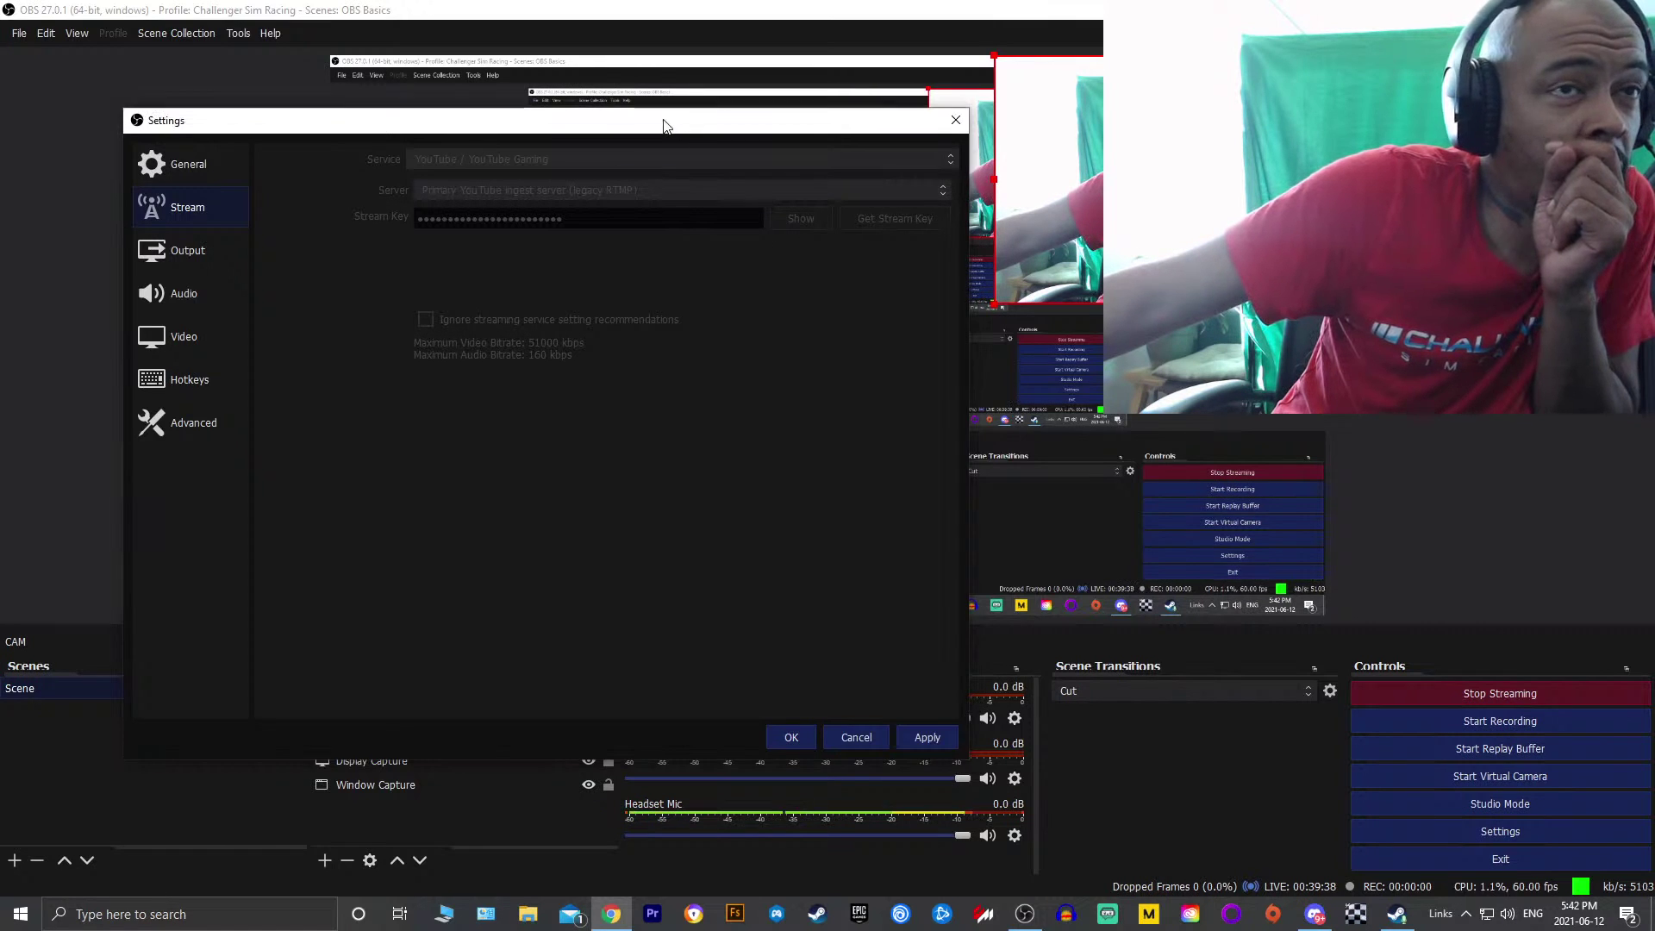
left_click_drag(664, 126, 709, 123)
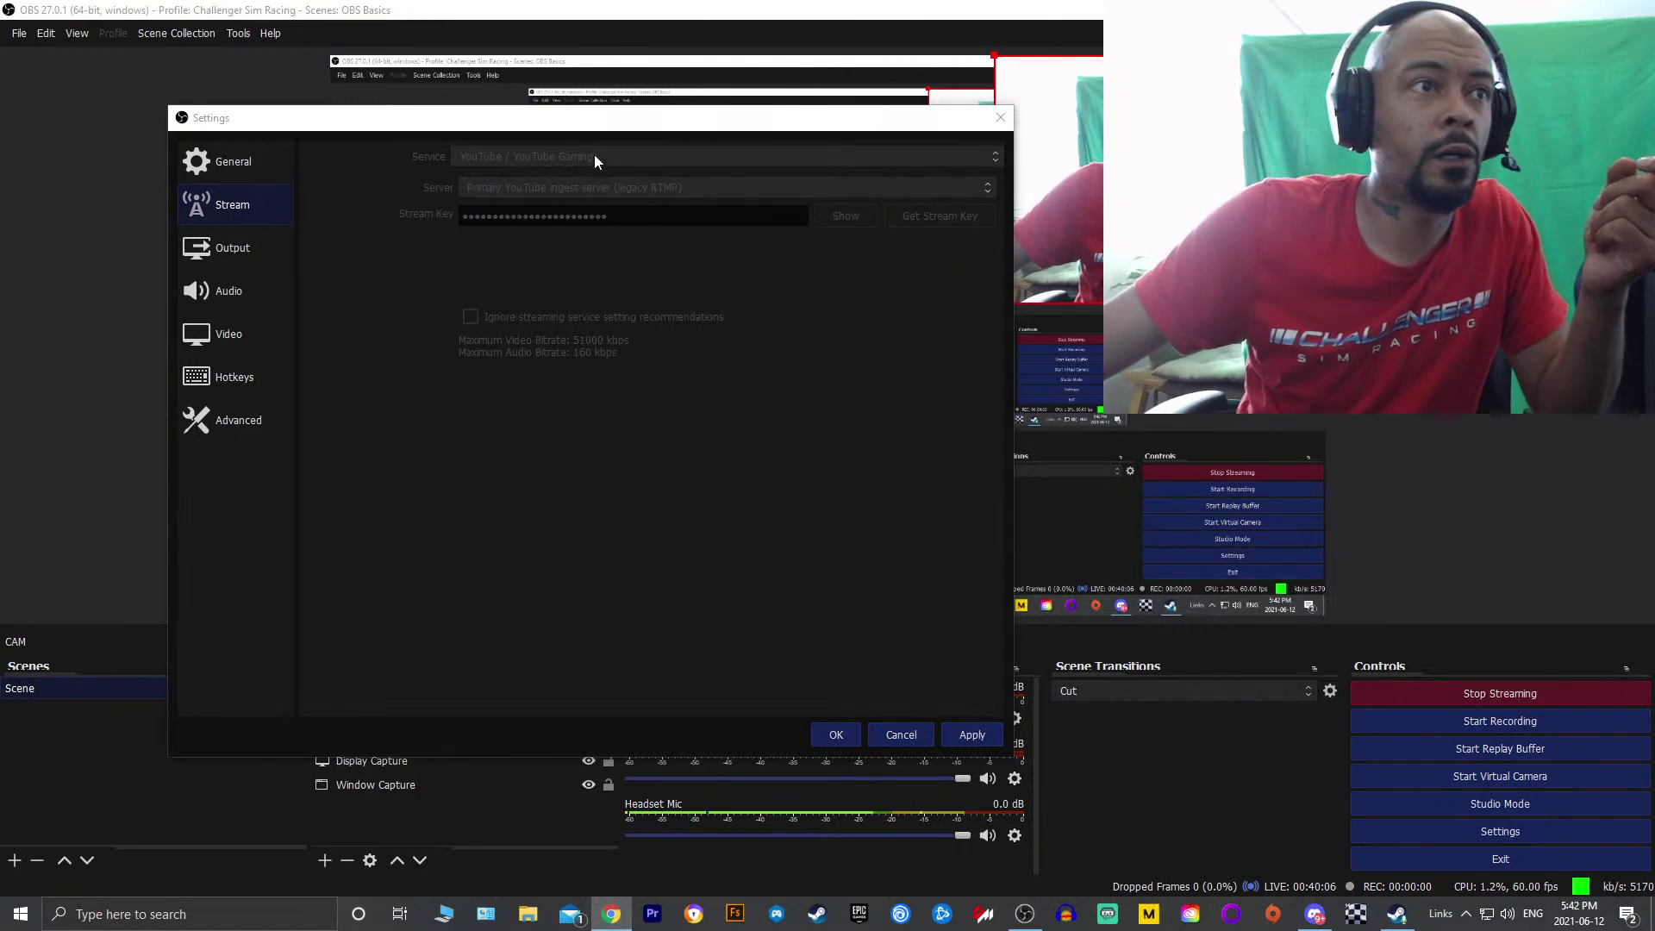
left_click(896, 734)
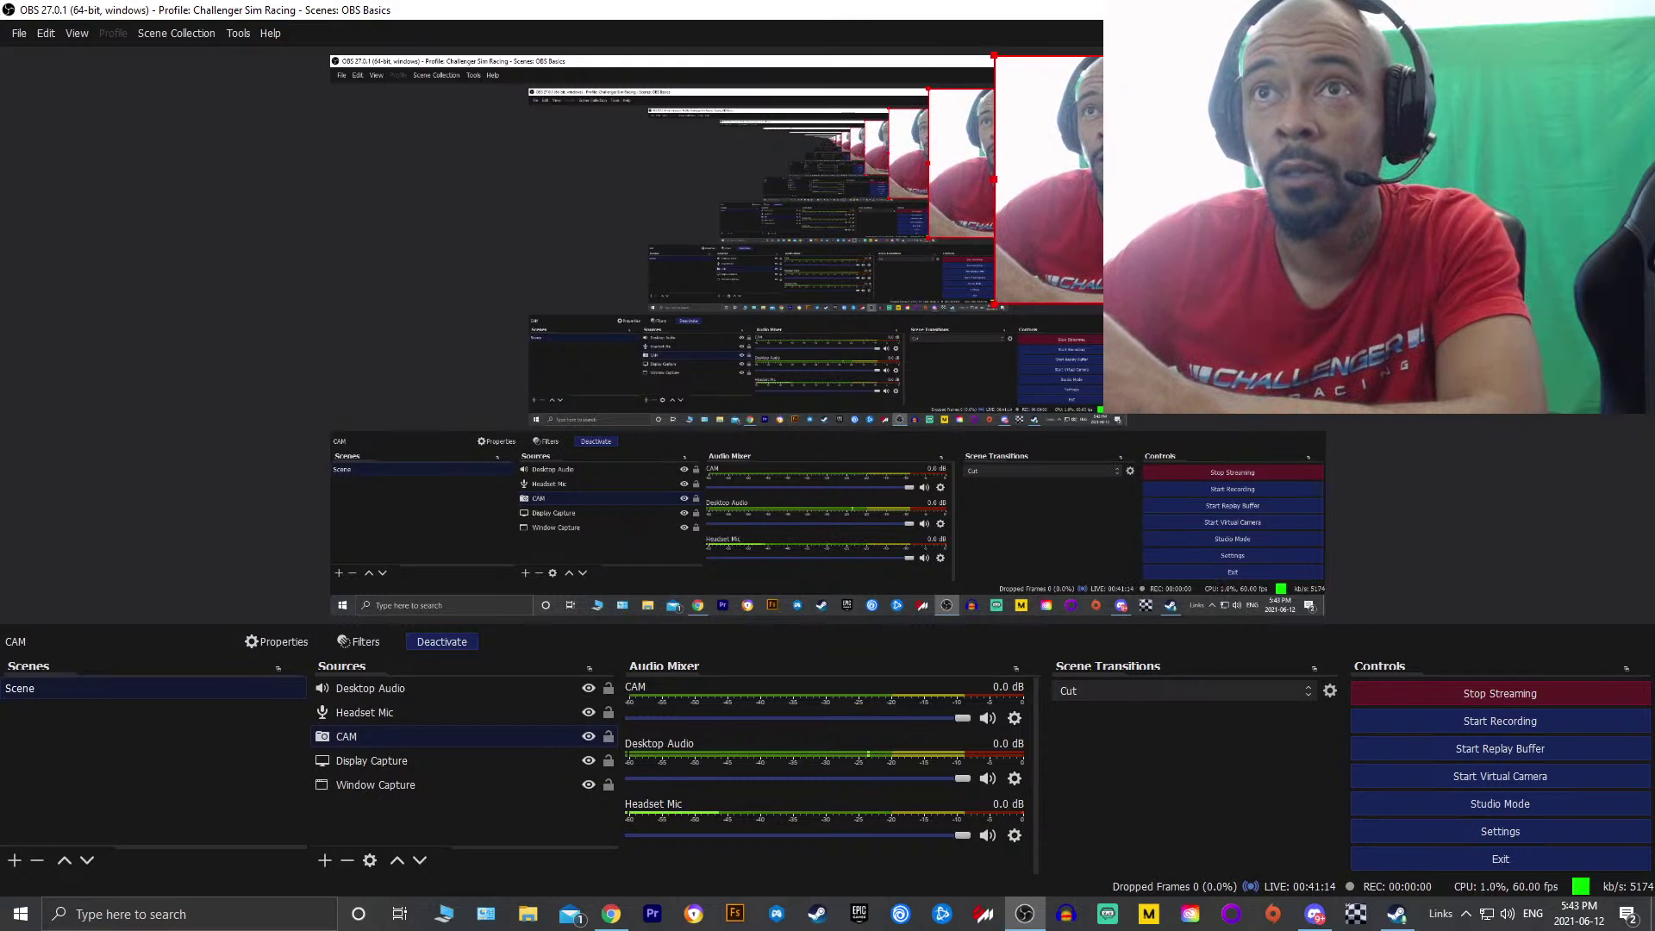
Review the service, server and stream key fields in the Stream settings again, and close the settings without changes
key("alt+Tab")
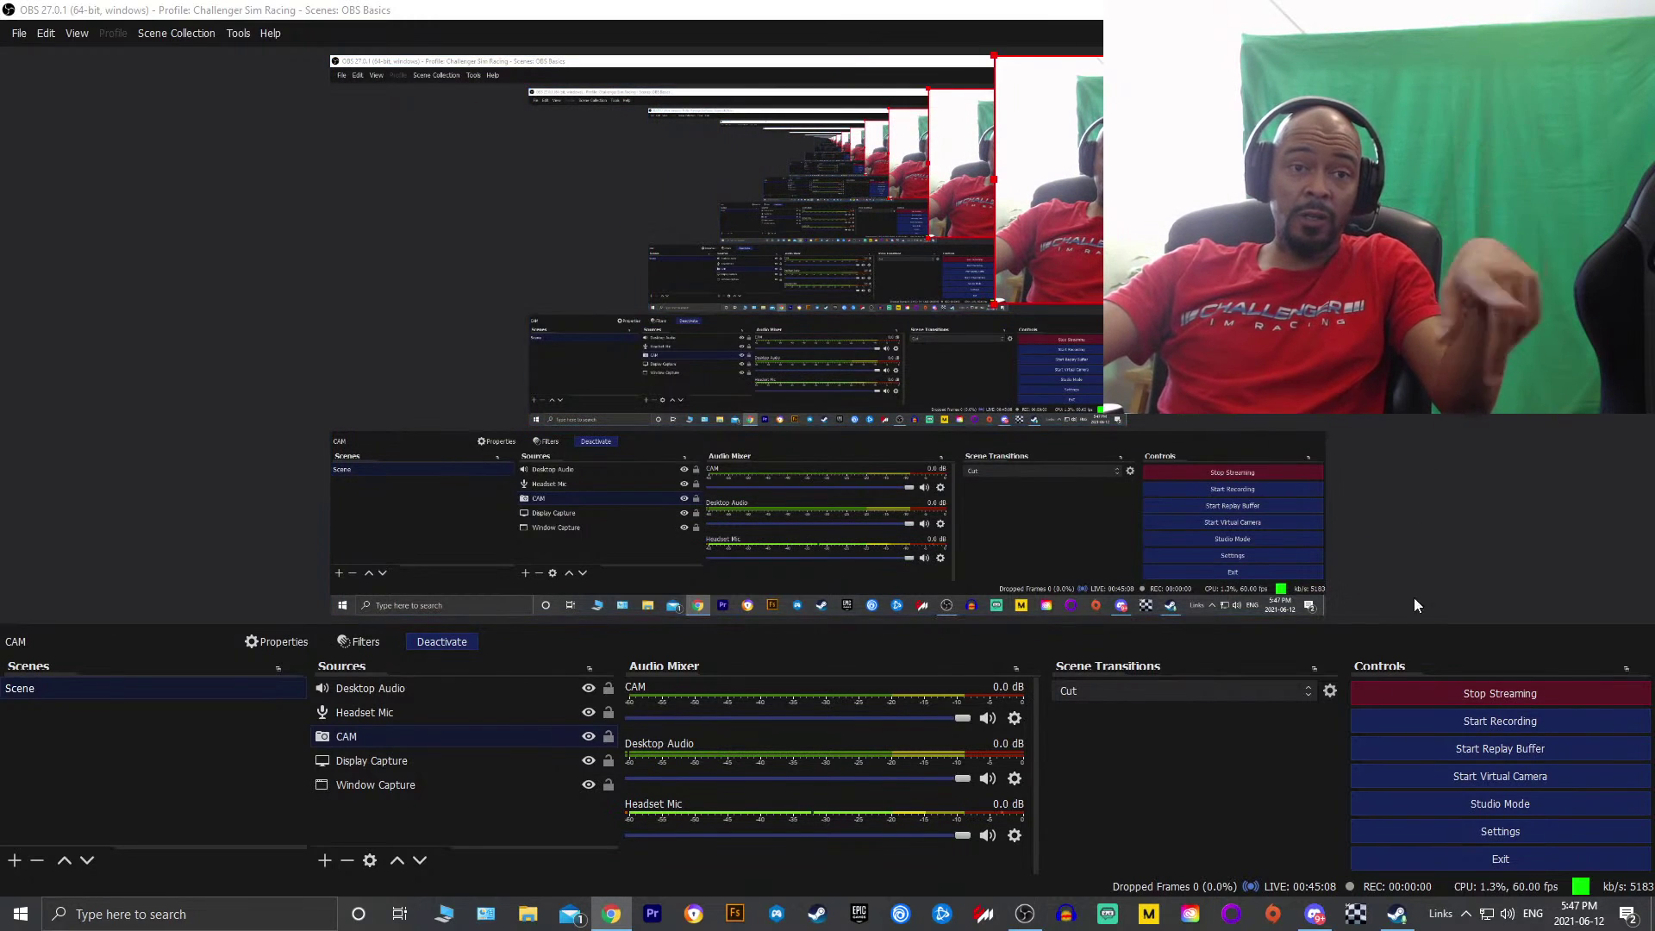
left_click(1488, 835)
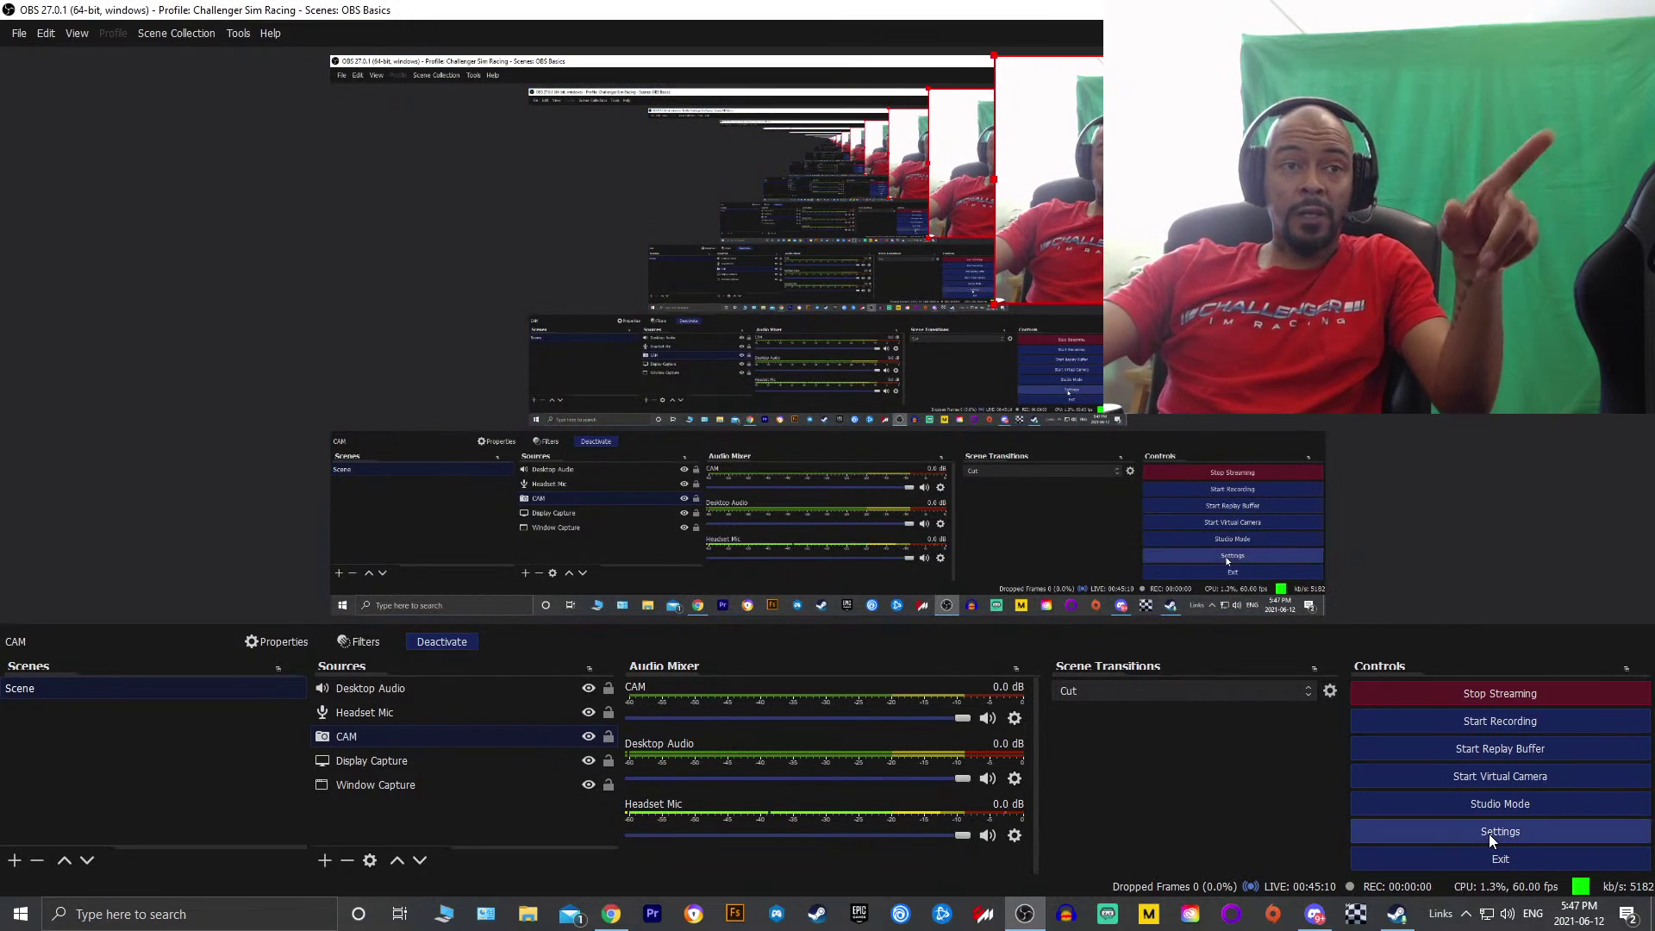
left_click(459, 223)
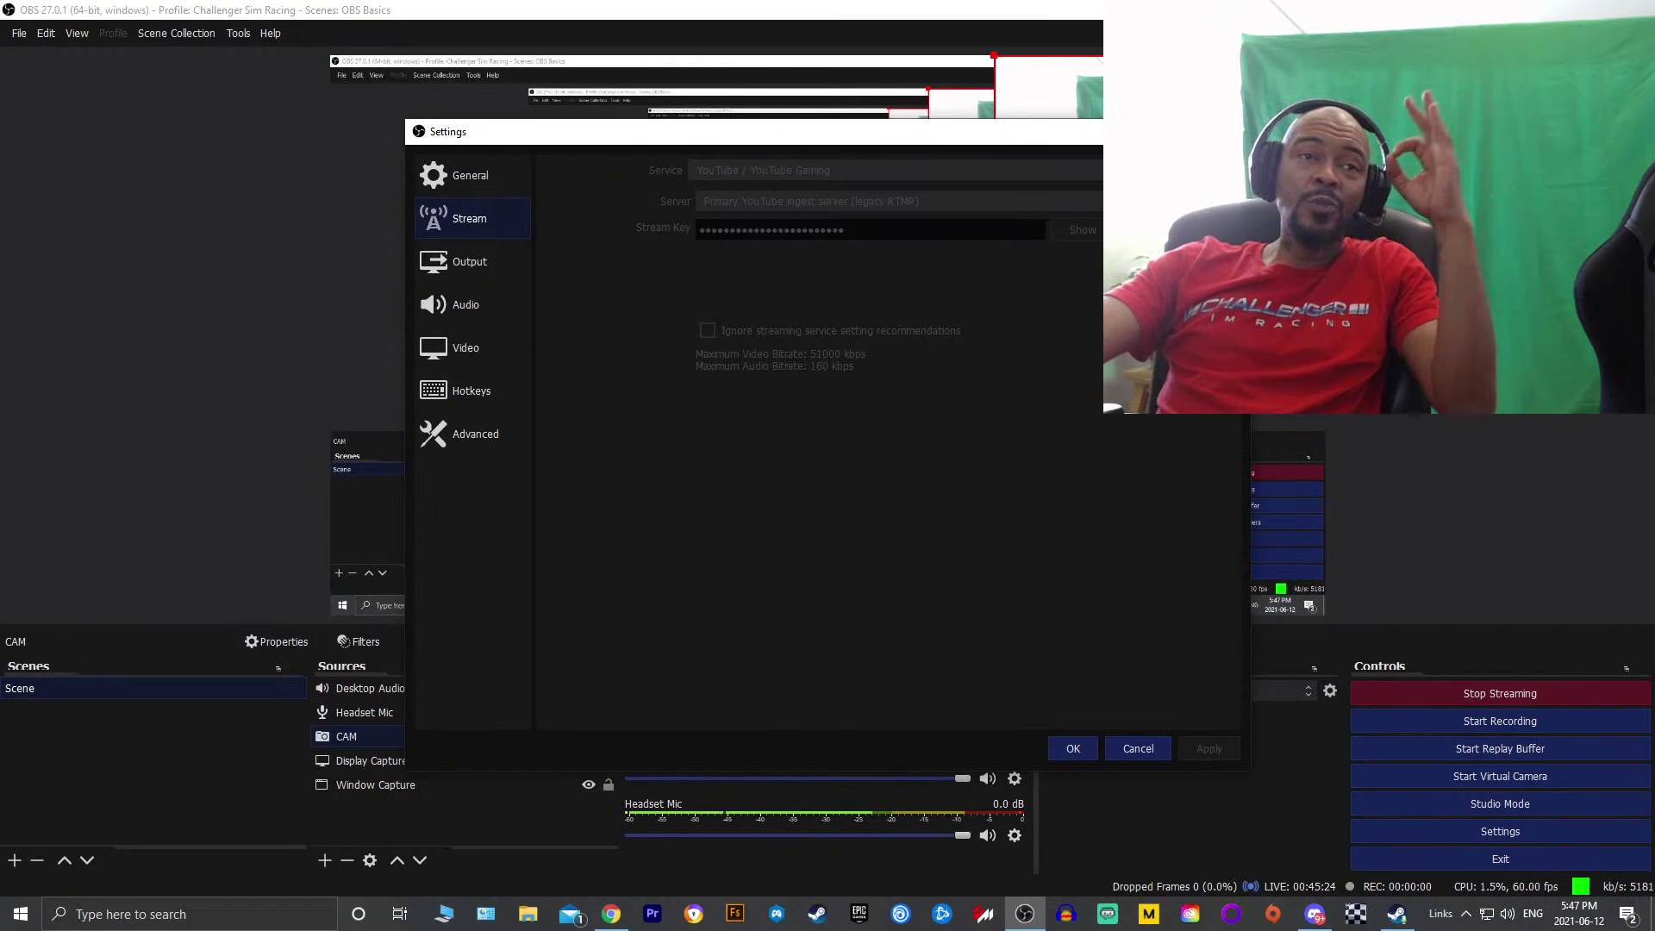
key("Escape")
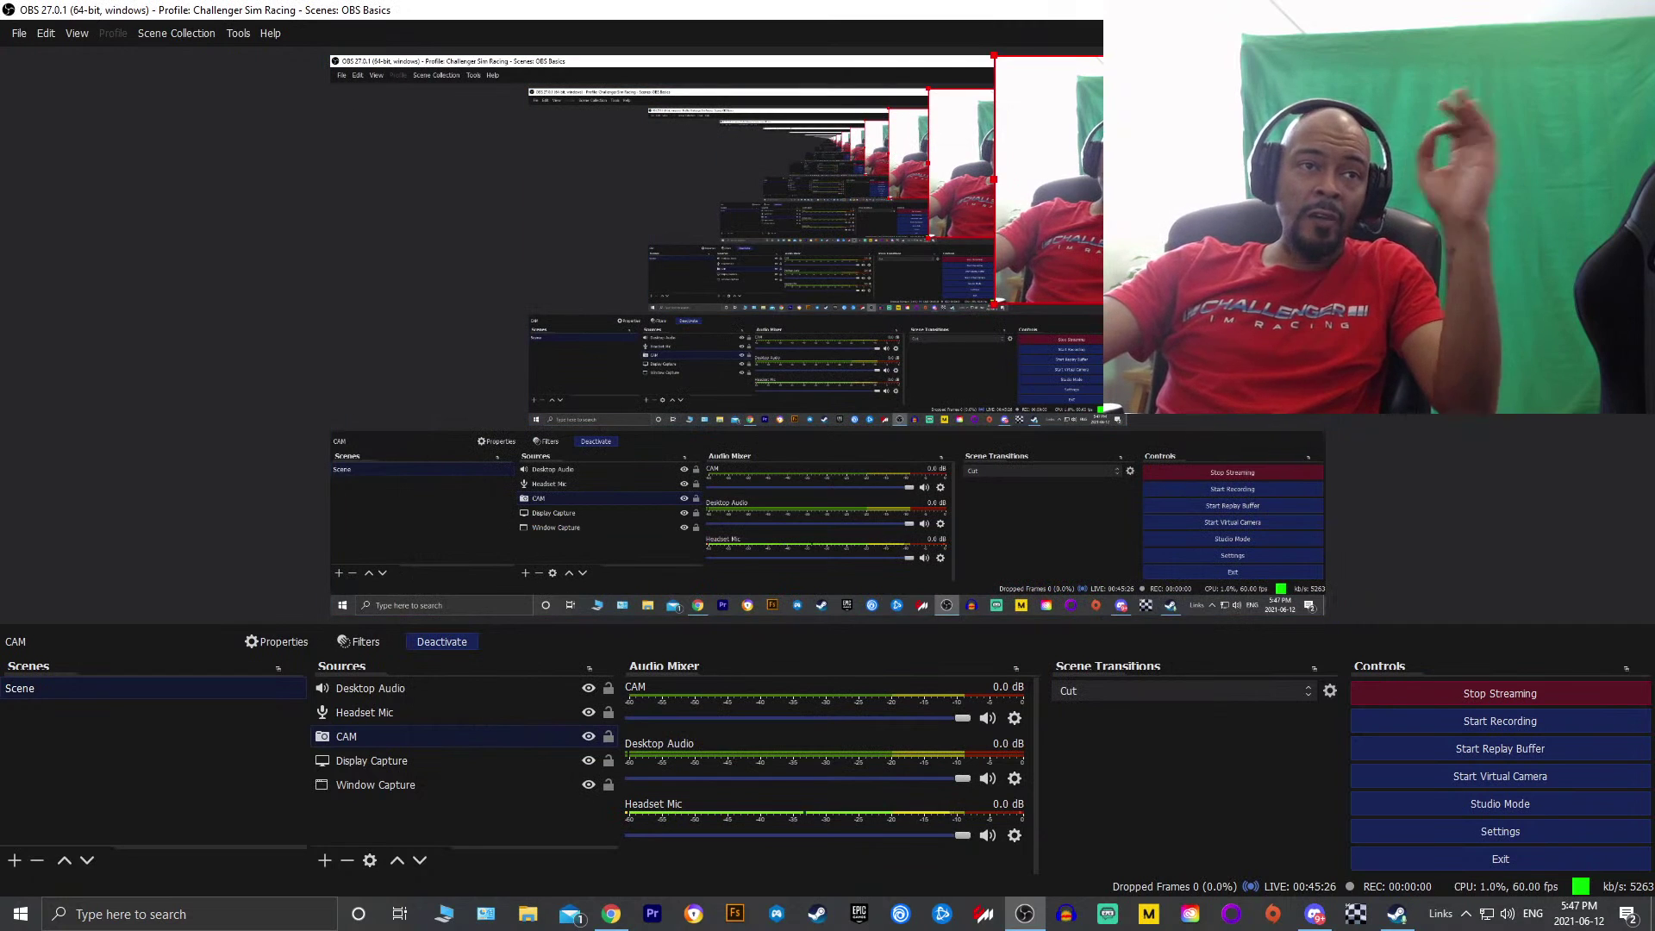
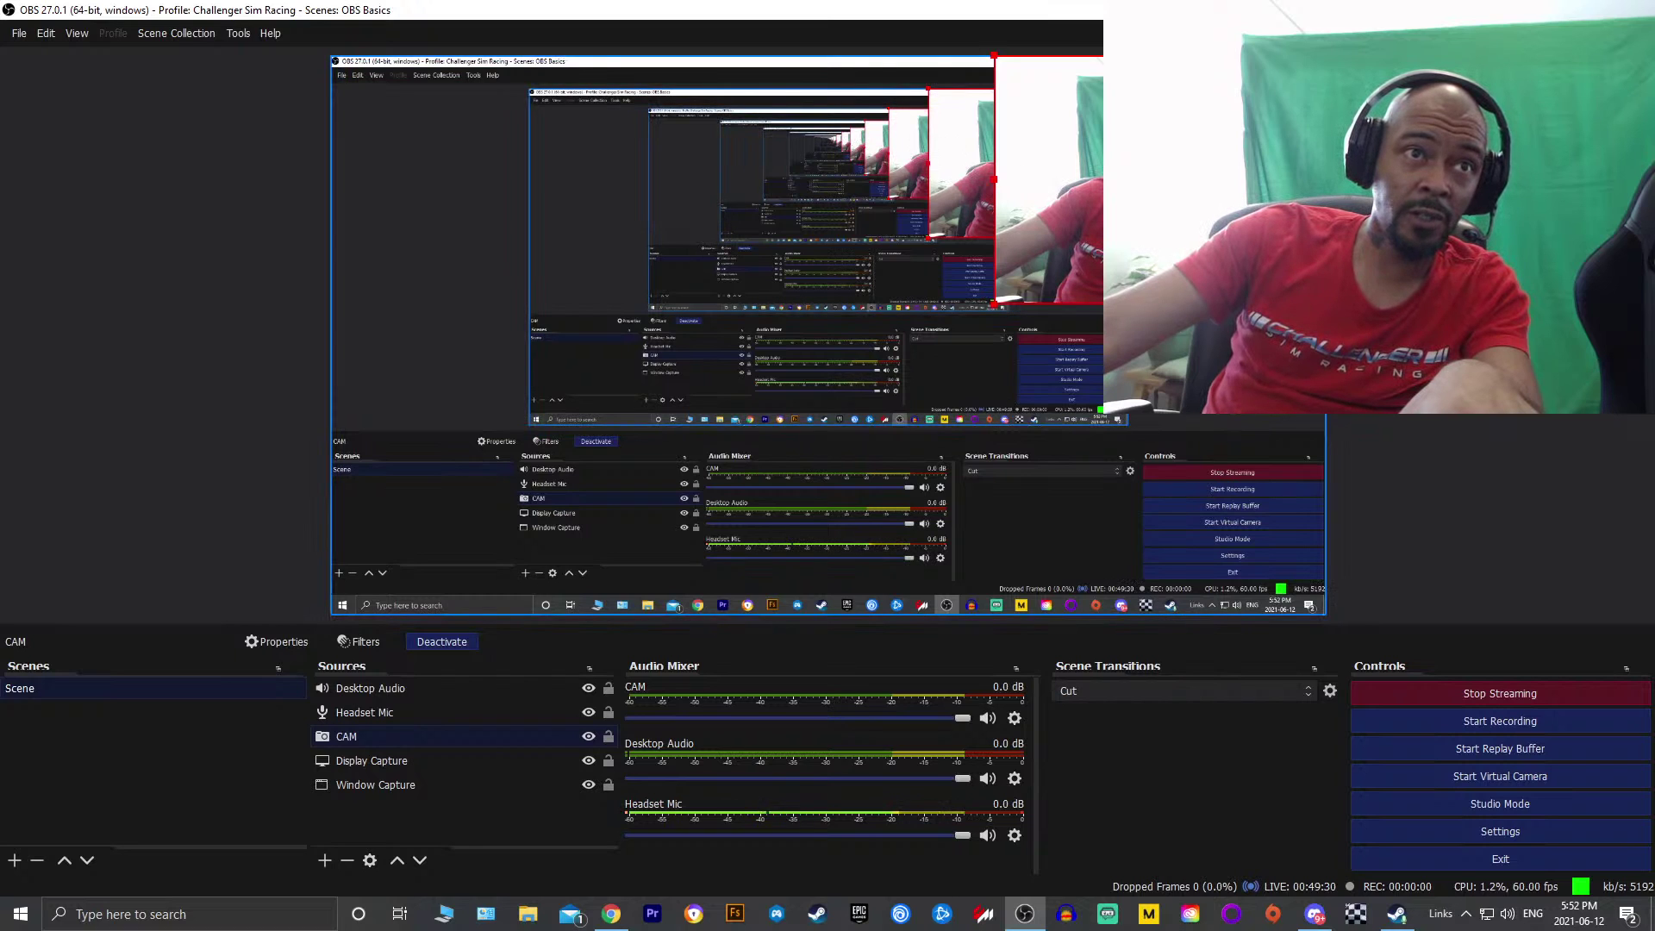
Shrink the CAM source in the preview, and crop its left, right and top edges
left_click_drag(998, 179, 1082, 143)
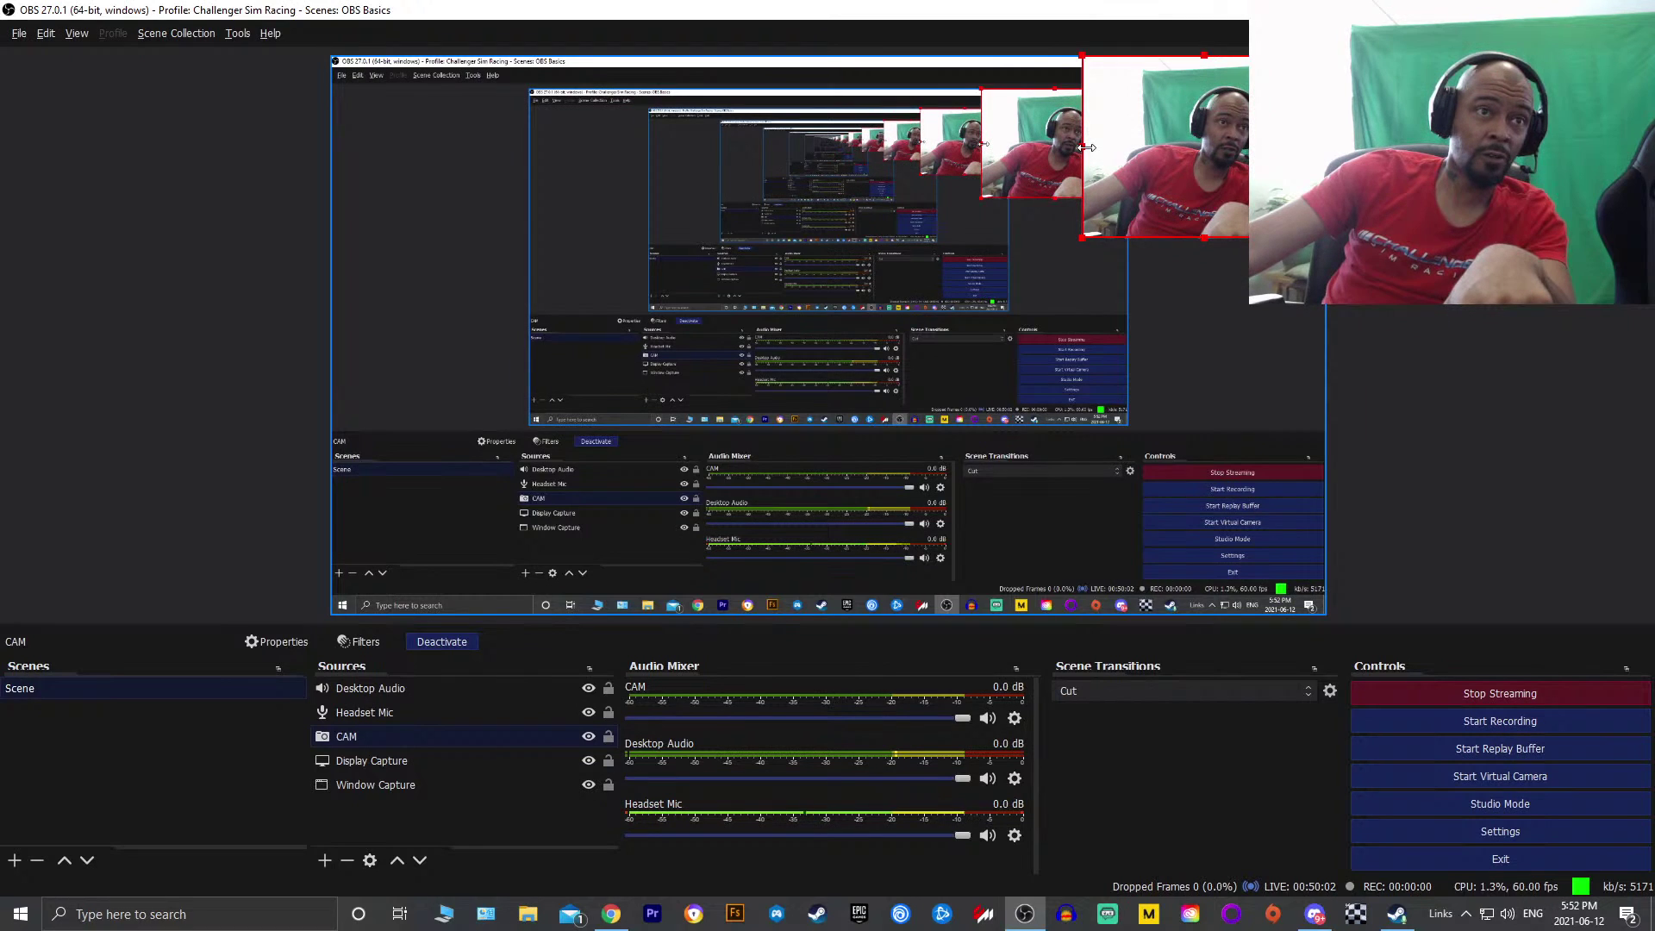
left_click_drag(1088, 149, 1150, 164)
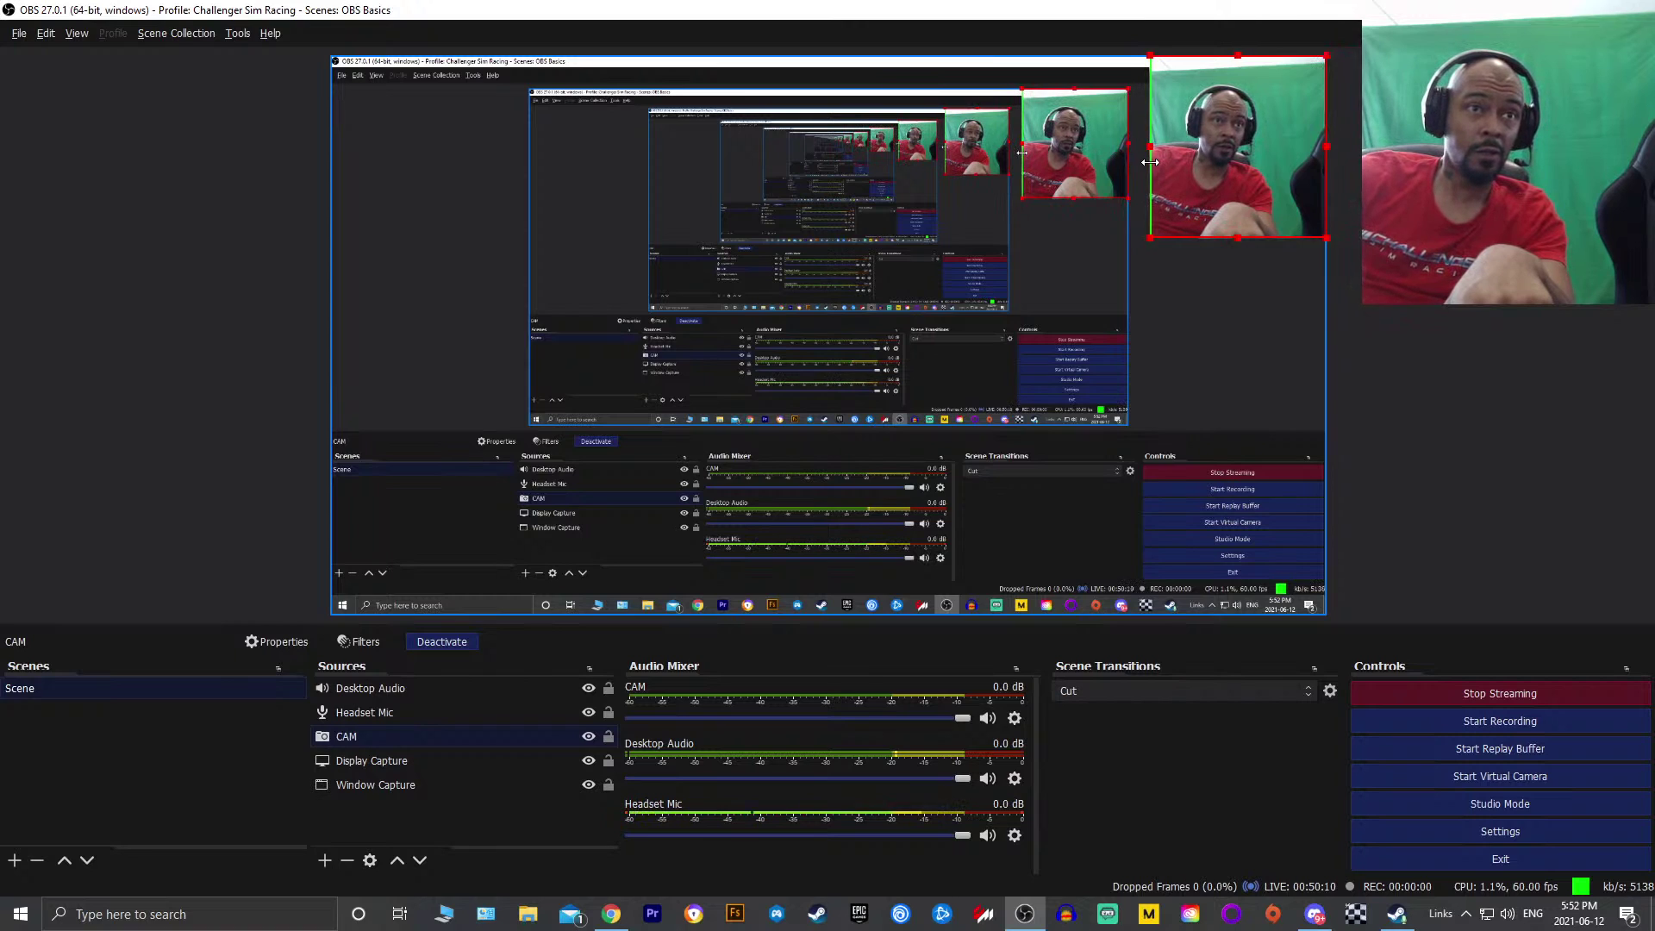
left_click_drag(1326, 147, 1276, 151)
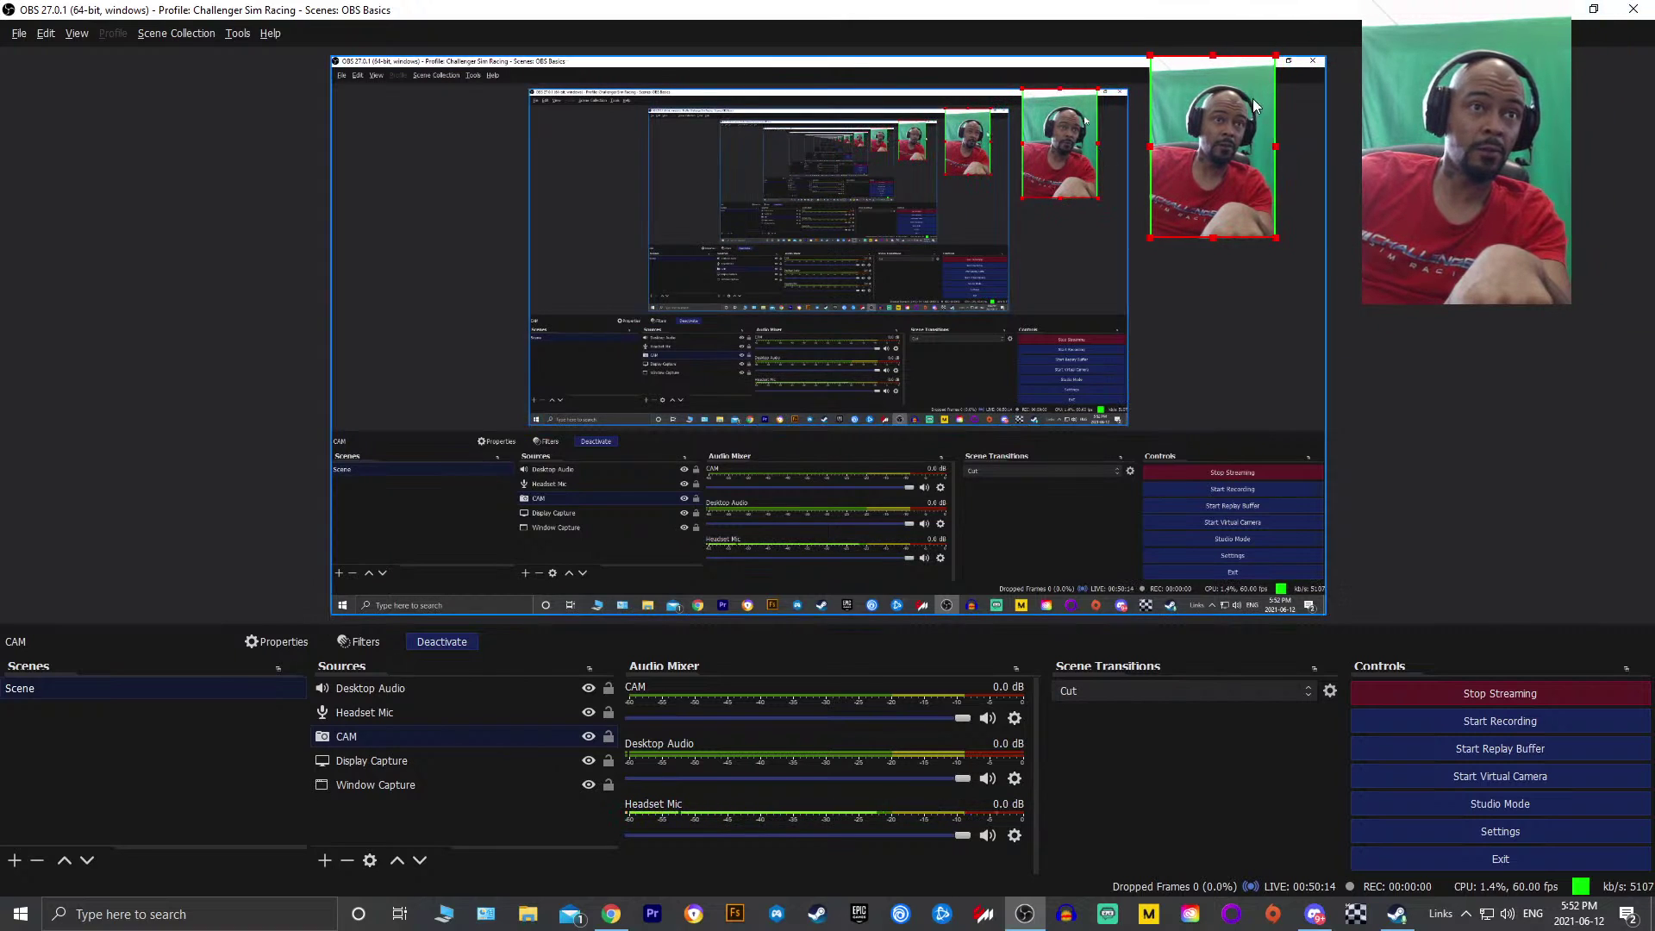
left_click_drag(1213, 53, 1220, 70)
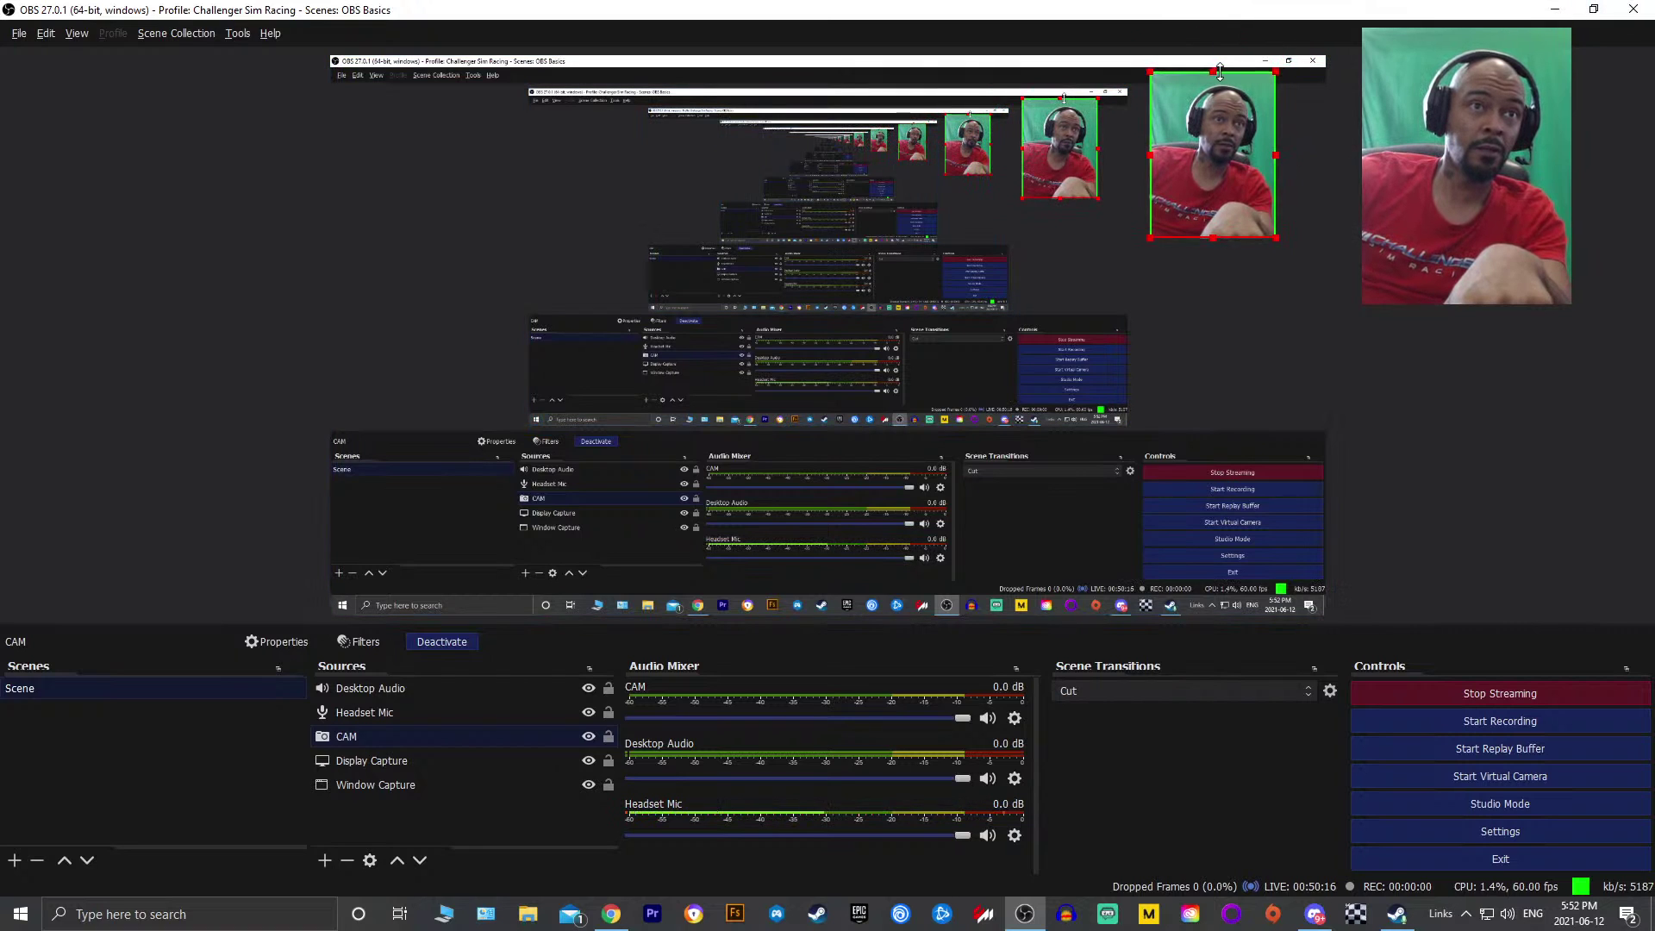
left_click(1303, 167)
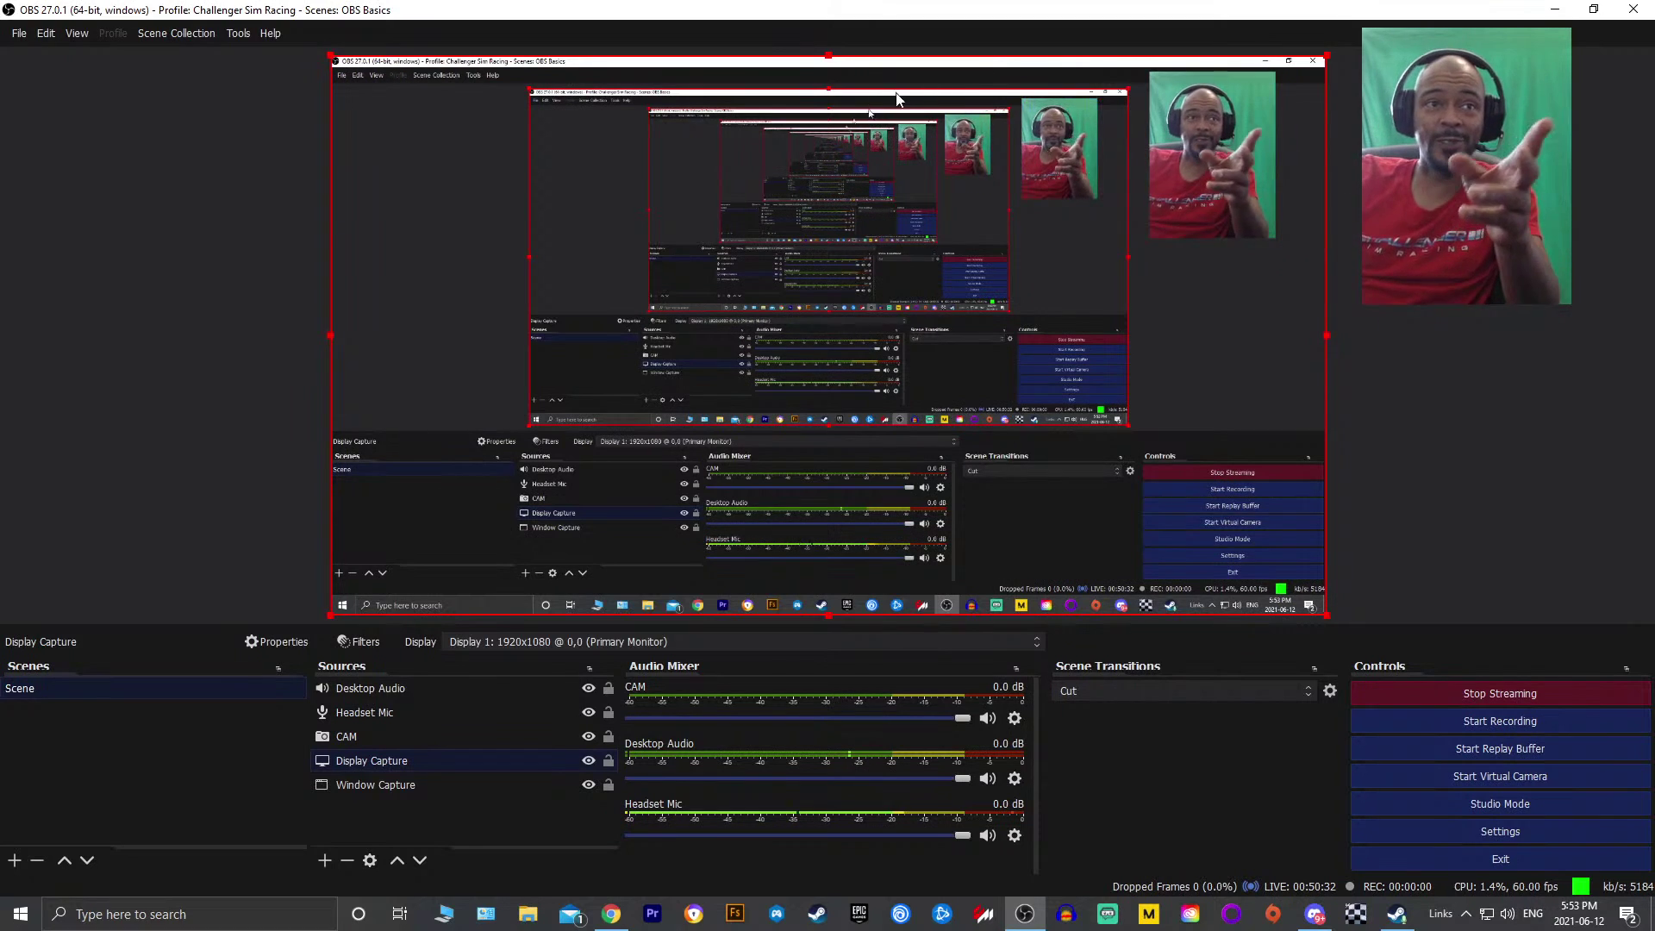
Restore the cropped left and right sides of the CAM source, and enlarge it in the preview
left_click(1207, 151)
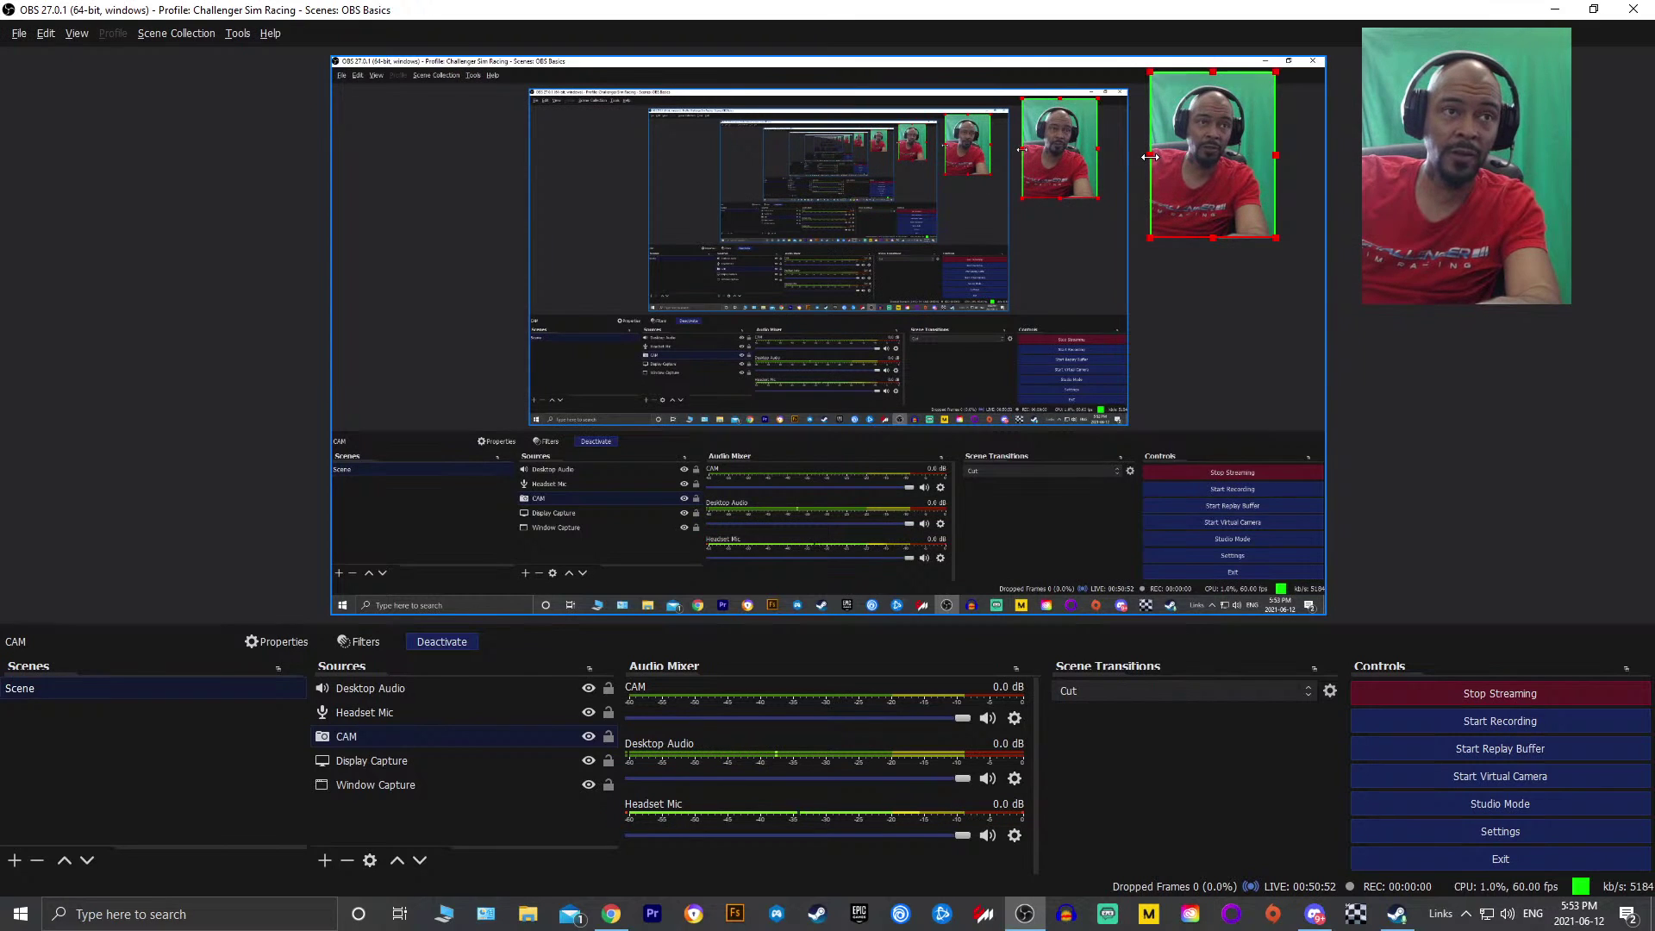
left_click_drag(1150, 156, 968, 160)
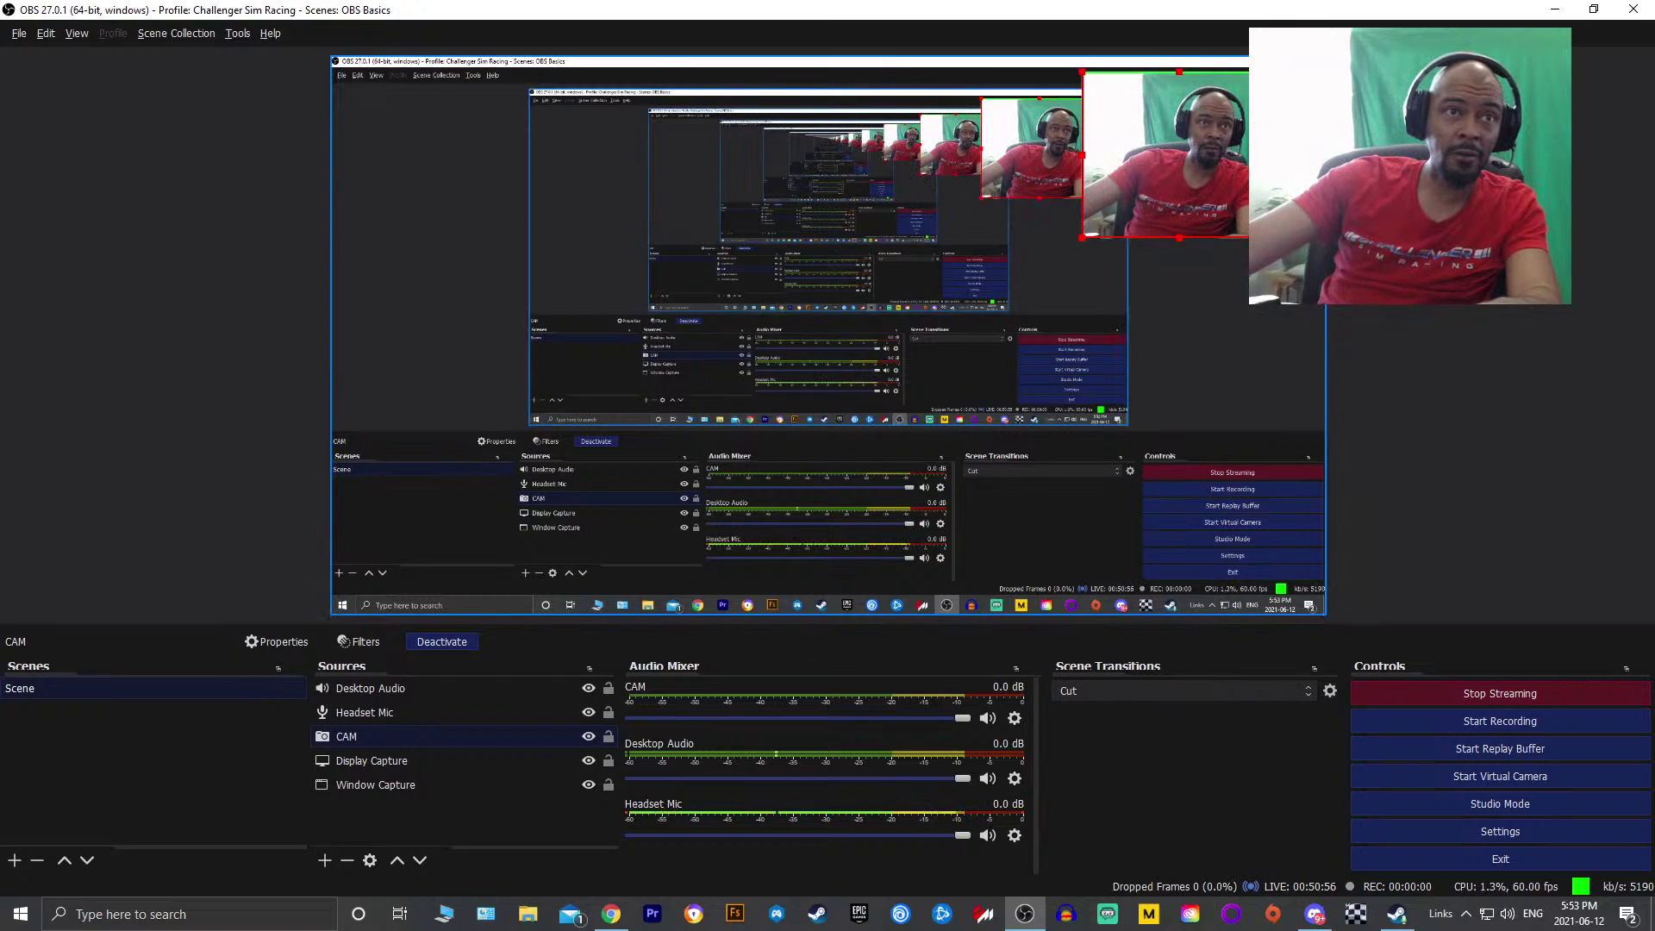
left_click_drag(1571, 165, 1654, 166)
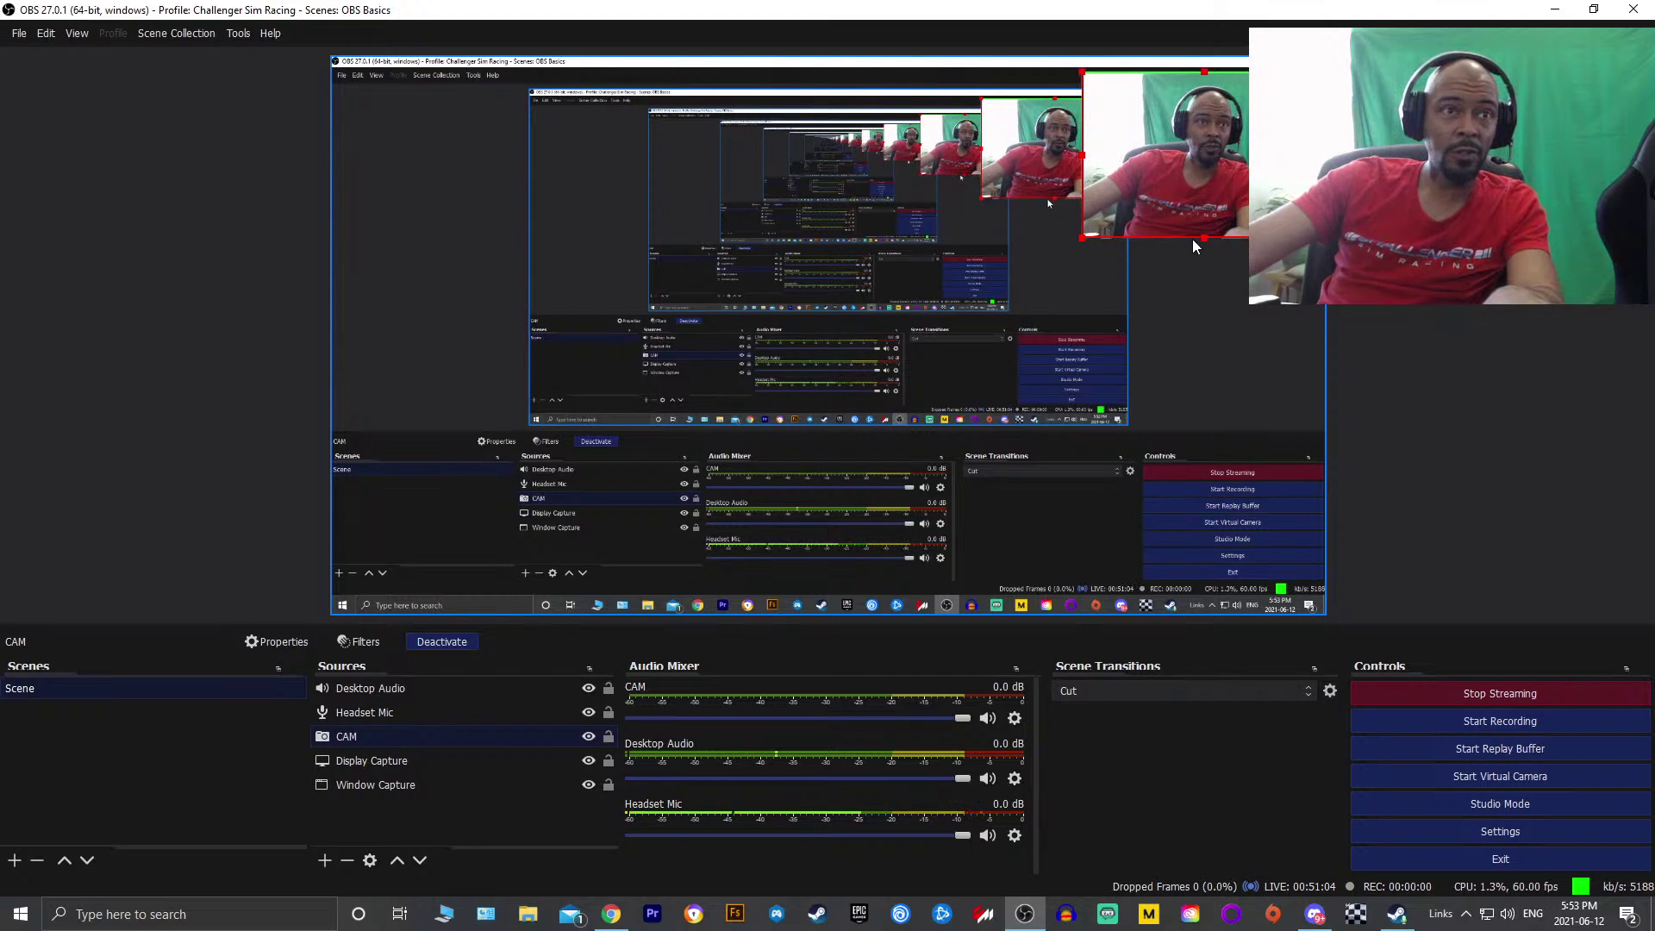
left_click_drag(1198, 239, 1197, 338)
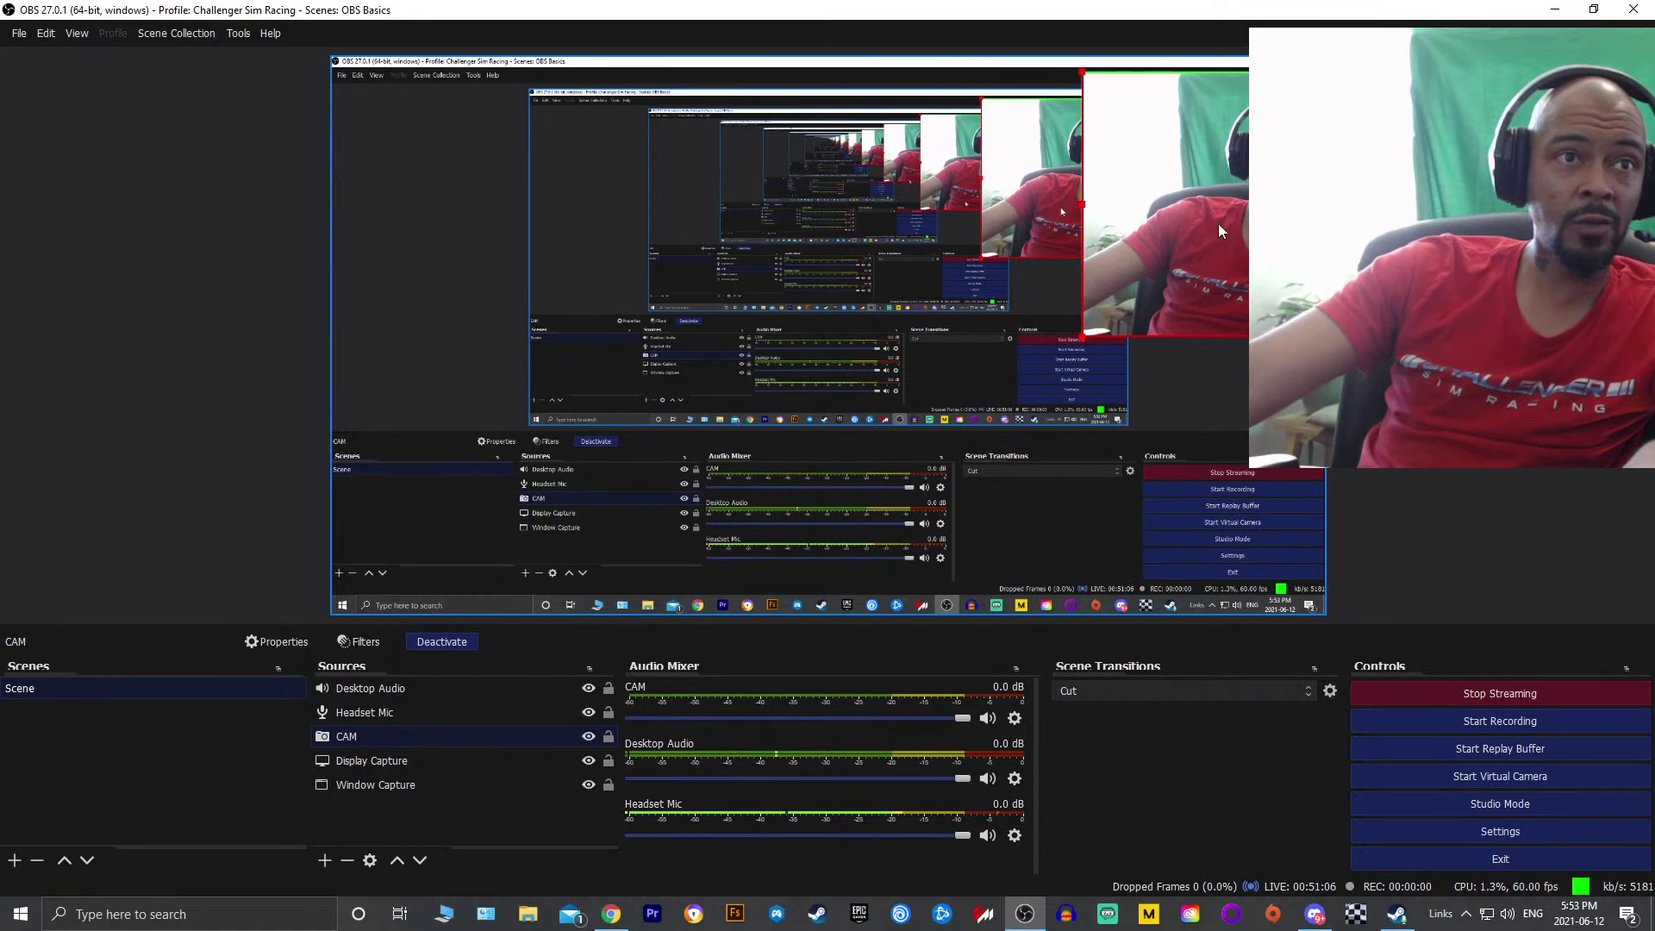
Move the CAM source around the preview canvas, ending in the canvas's upper-right corner and unlocked
left_click_drag(1229, 174, 848, 227)
left_click_drag(950, 311, 449, 502)
left_click_drag(600, 357, 635, 85)
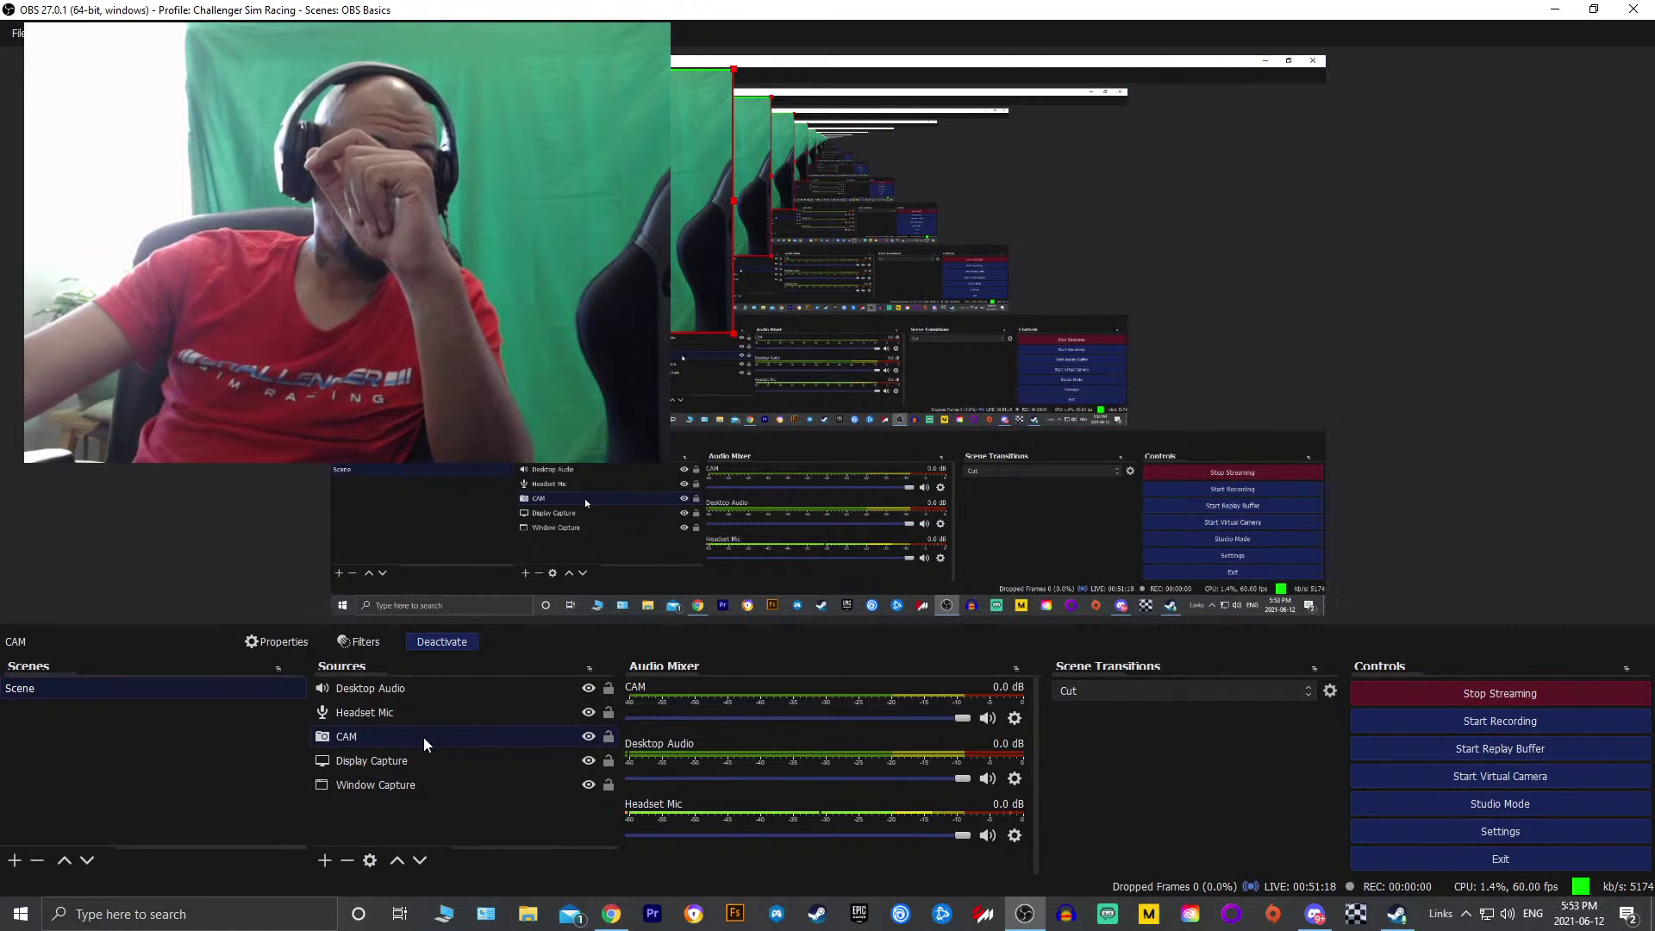
left_click(608, 737)
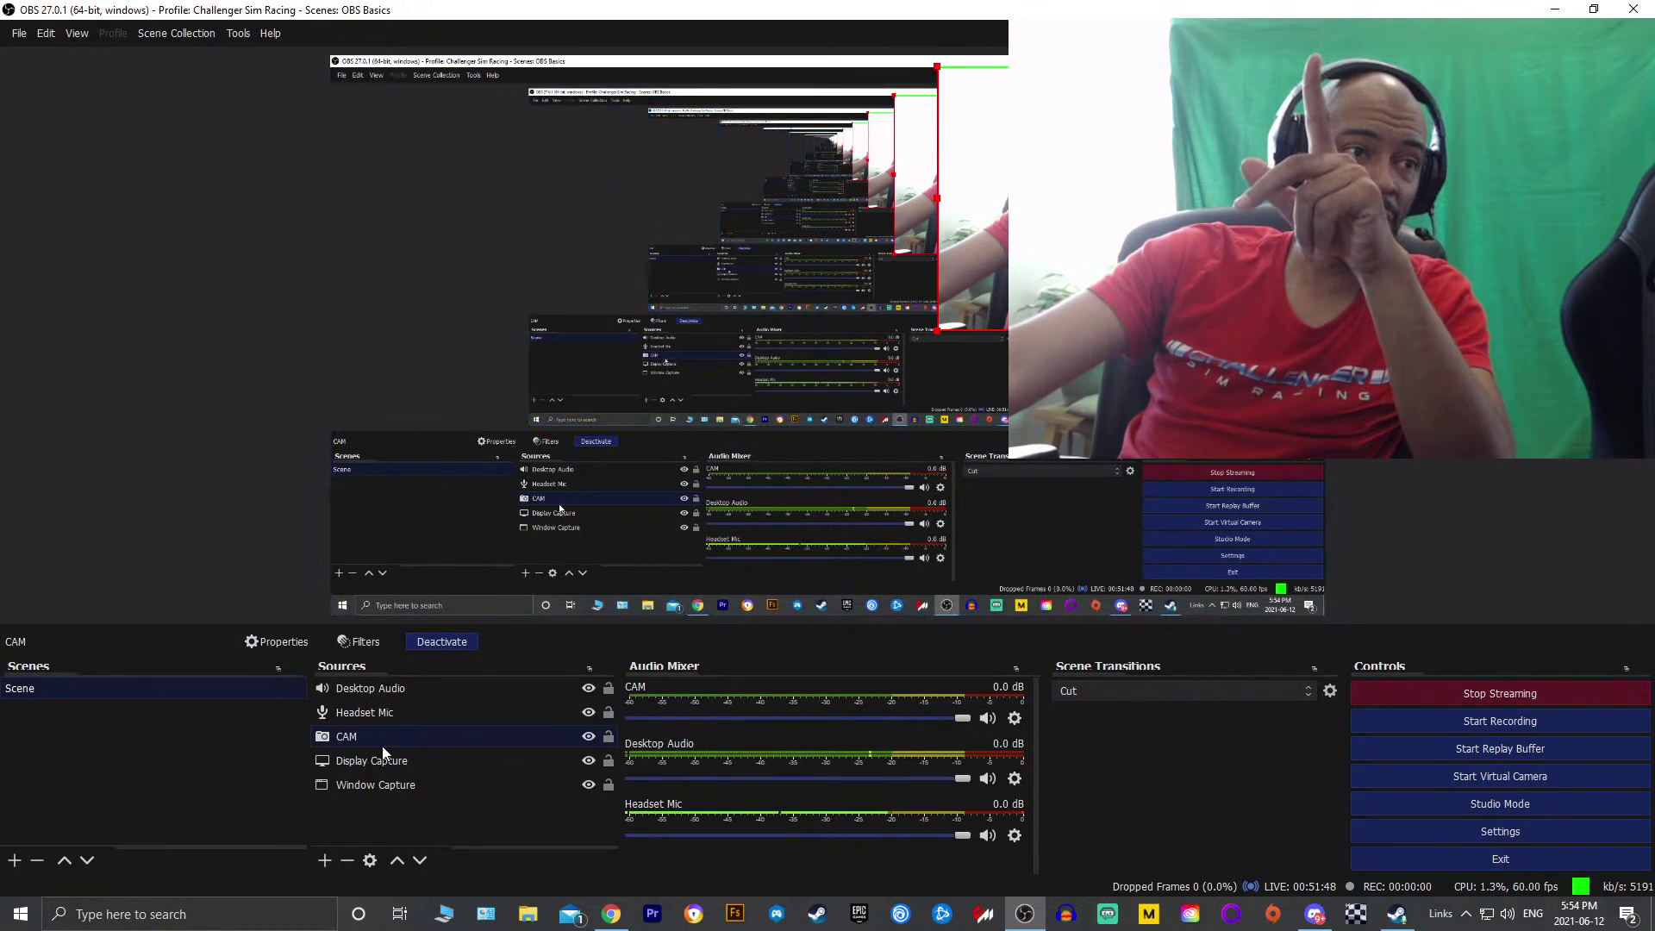
Select the Headset Mic source and lower its volume to -1.1 dB
left_click(545, 711)
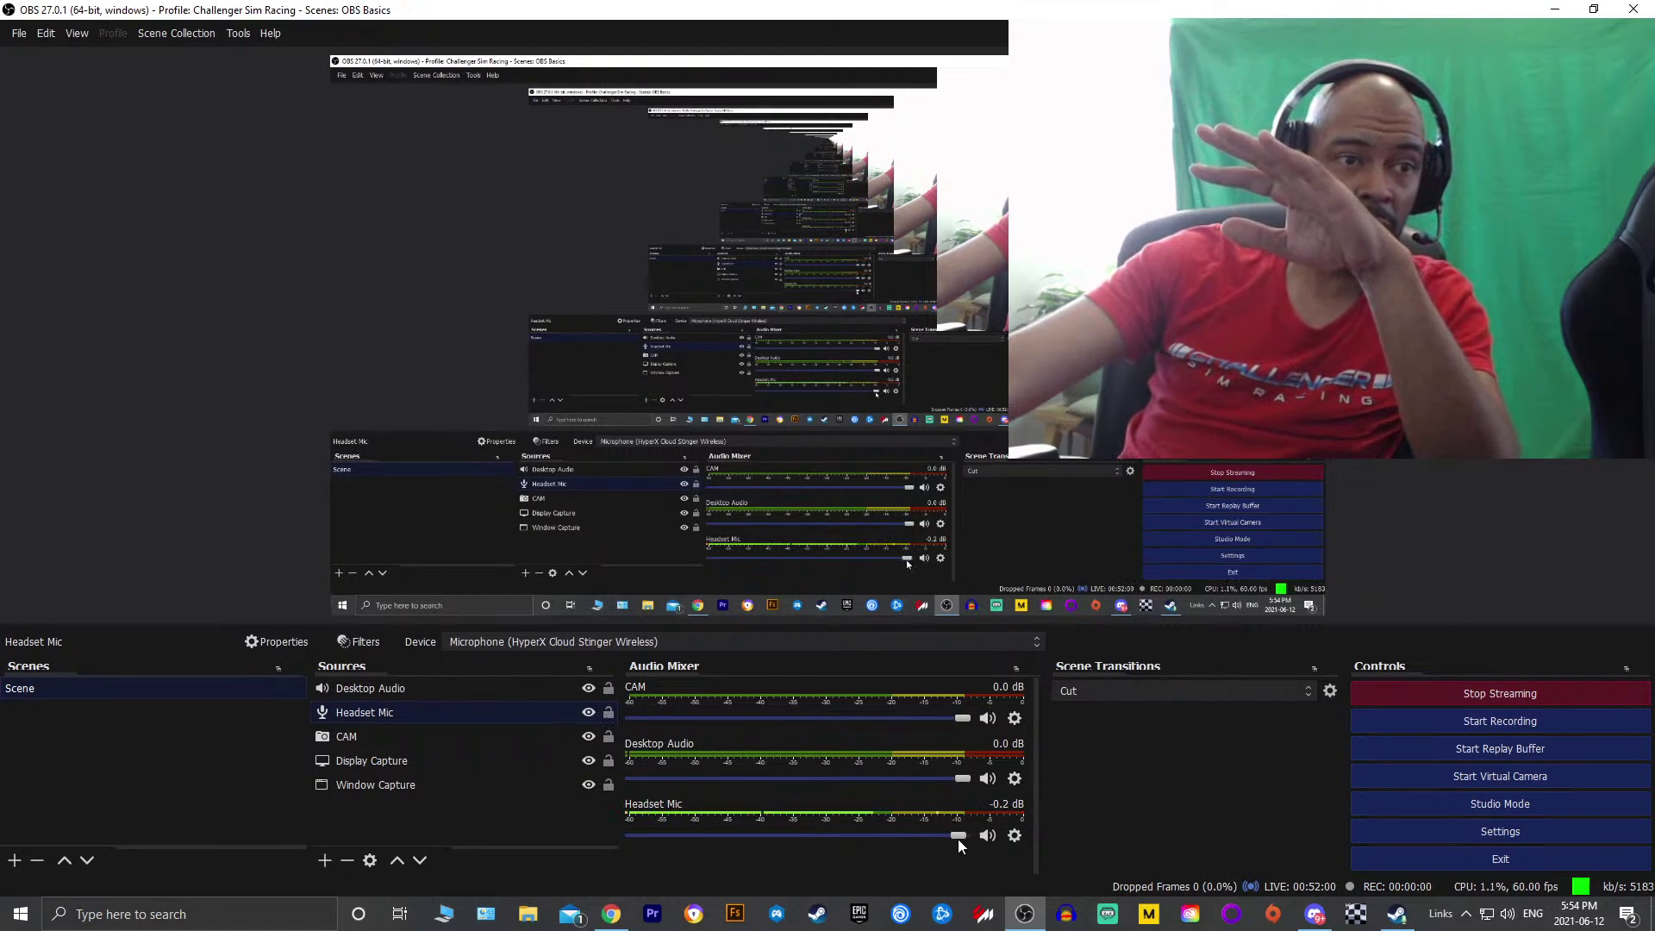
mouse_move(959, 837)
left_mouse_down()
mouse_move(902, 836)
mouse_move(943, 835)
left_mouse_up()
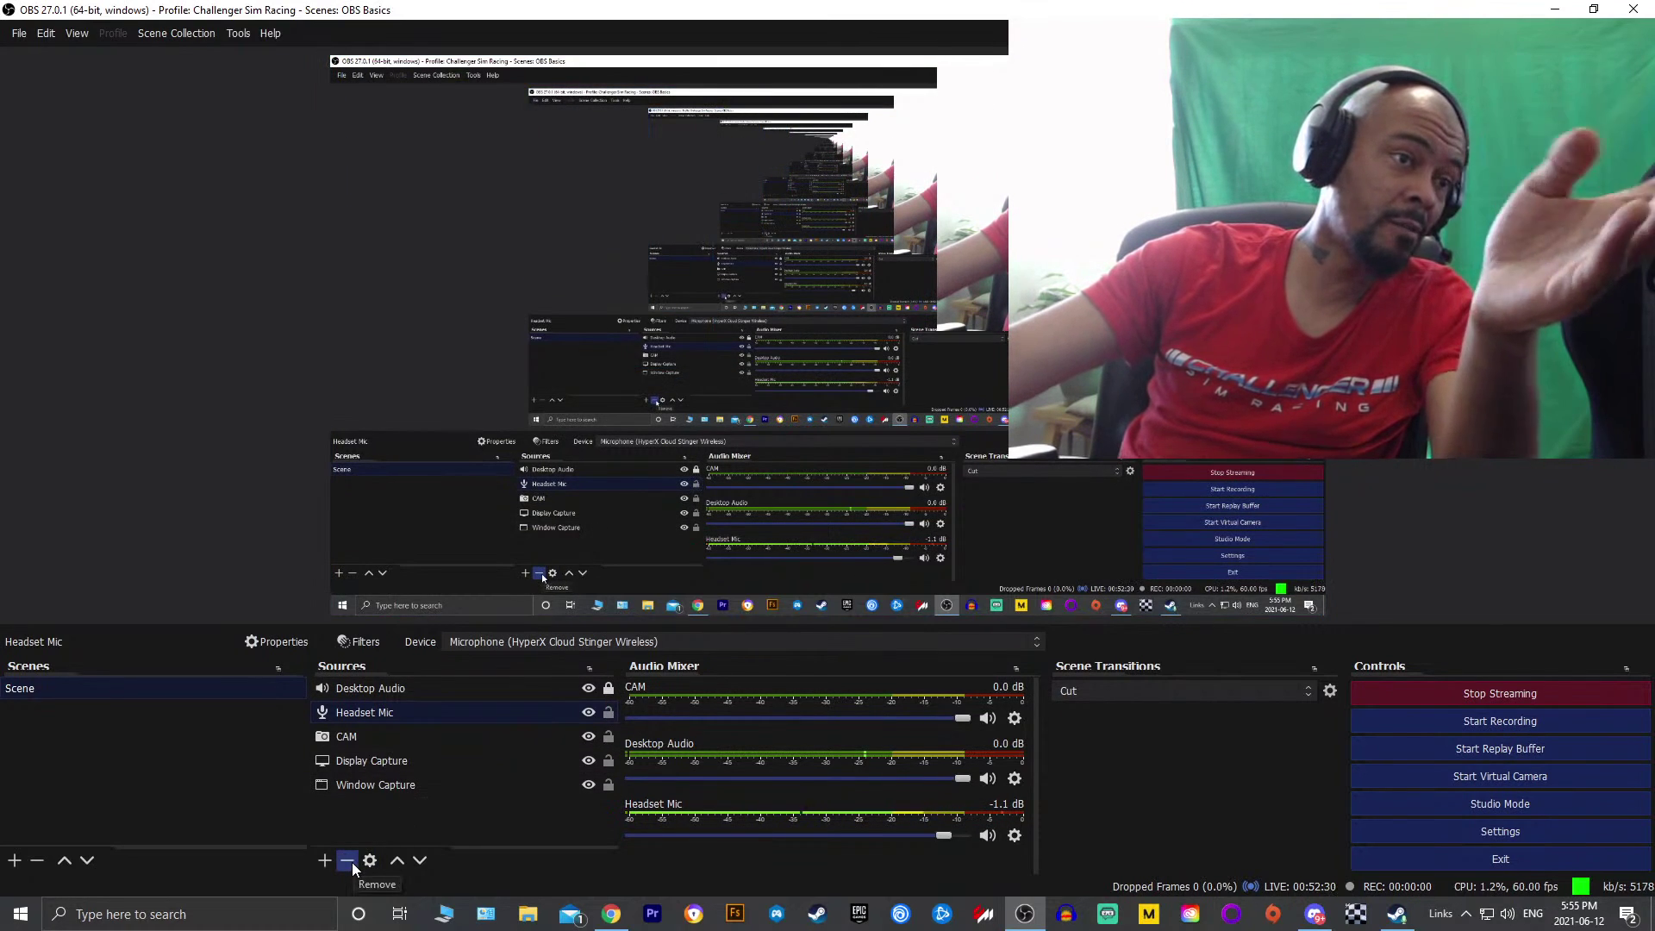
Lock the Desktop Audio, Headset Mic and Display Capture sources, leaving CAM unlocked
left_click(609, 713)
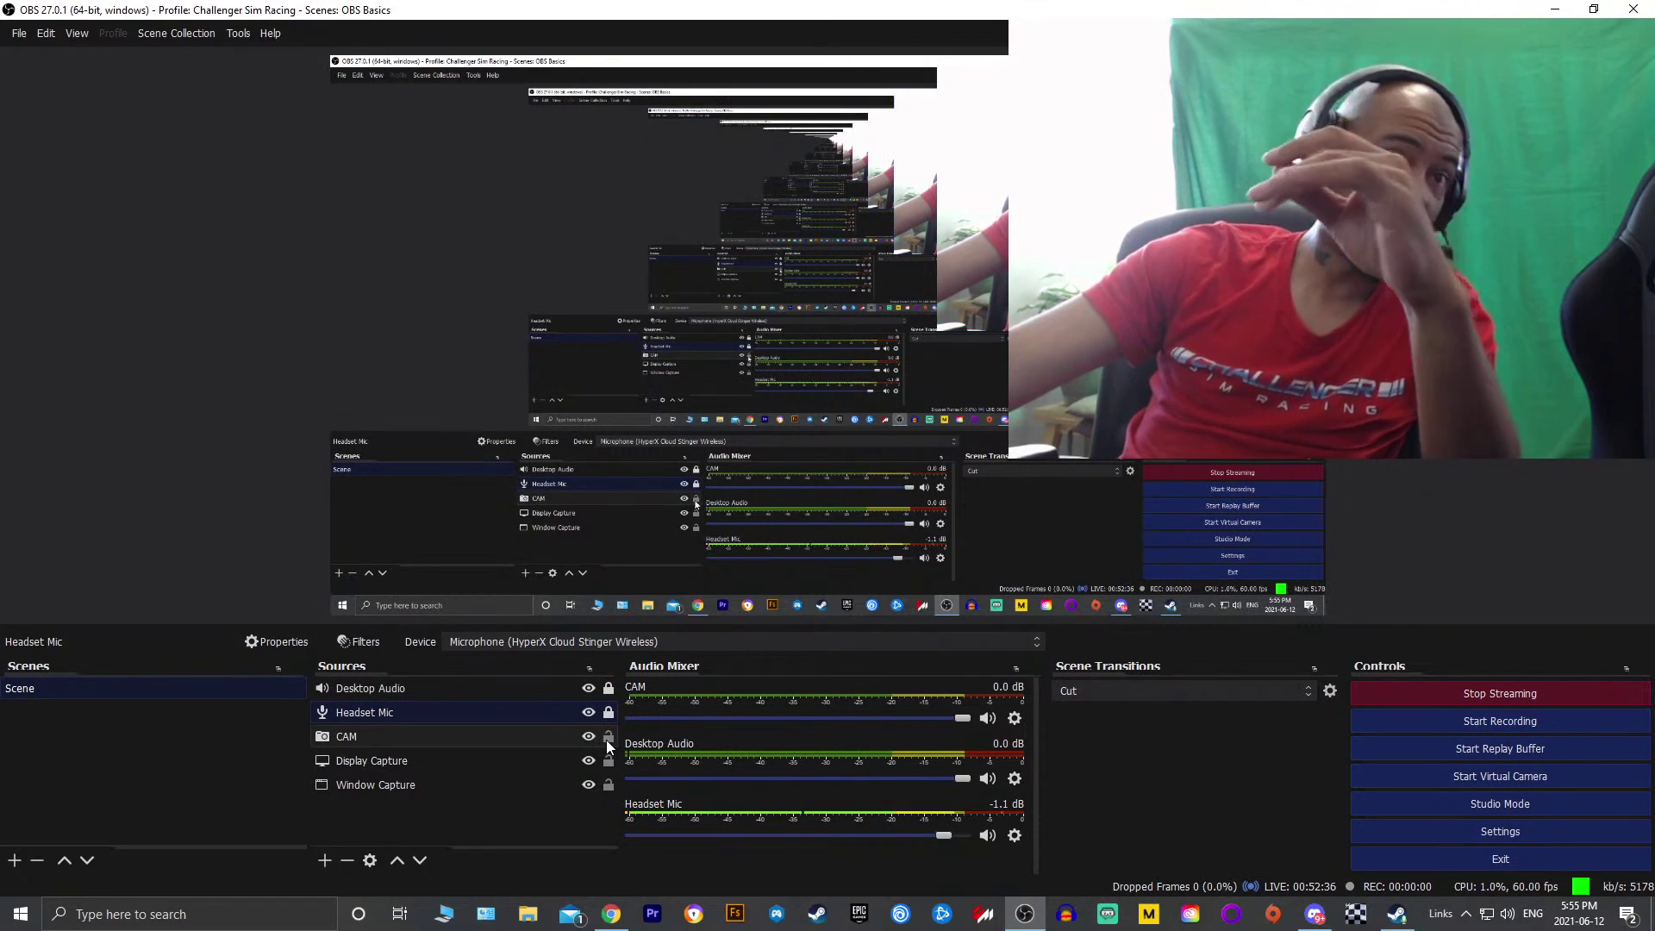
left_click(543, 763)
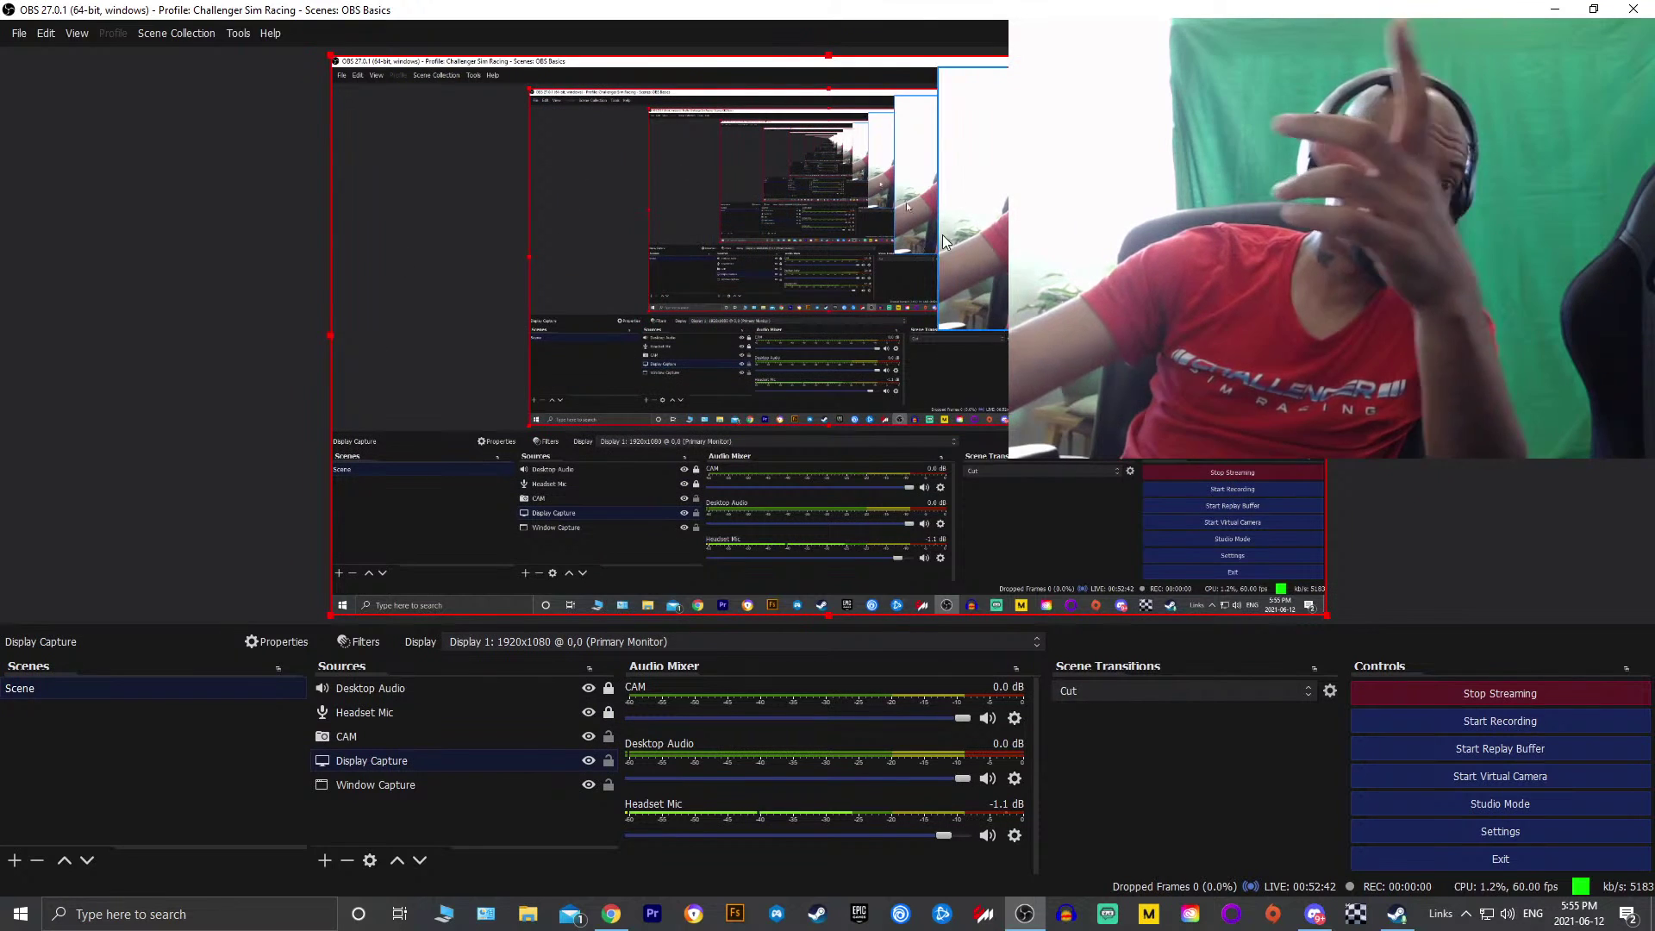
left_click(607, 769)
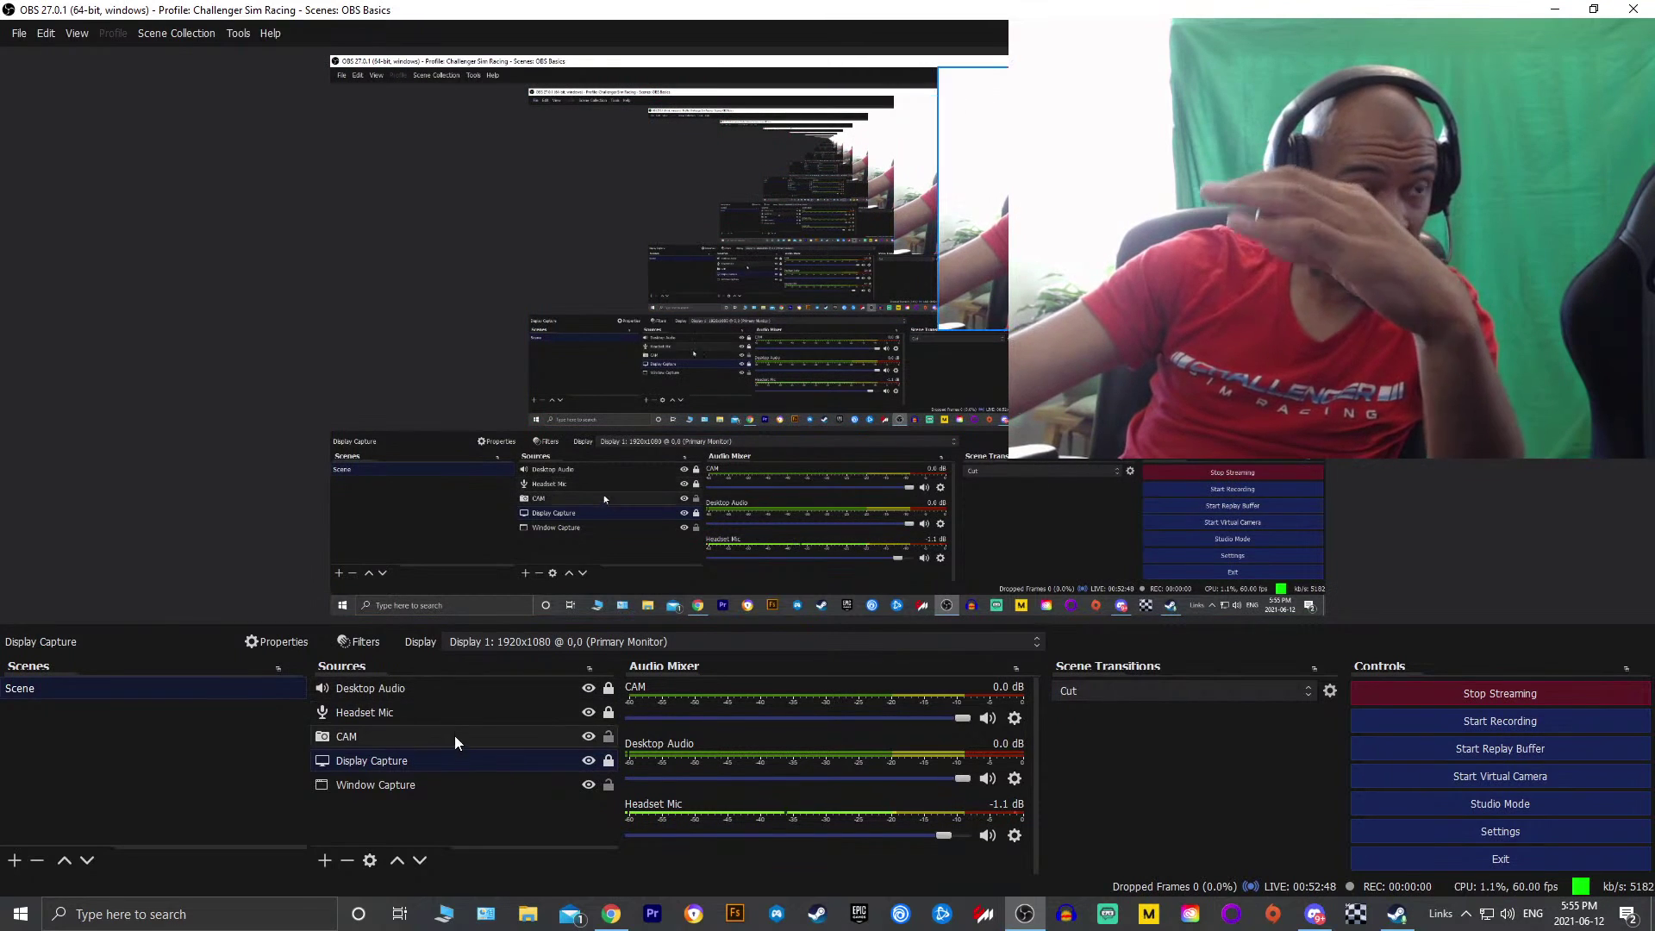
left_click(608, 714)
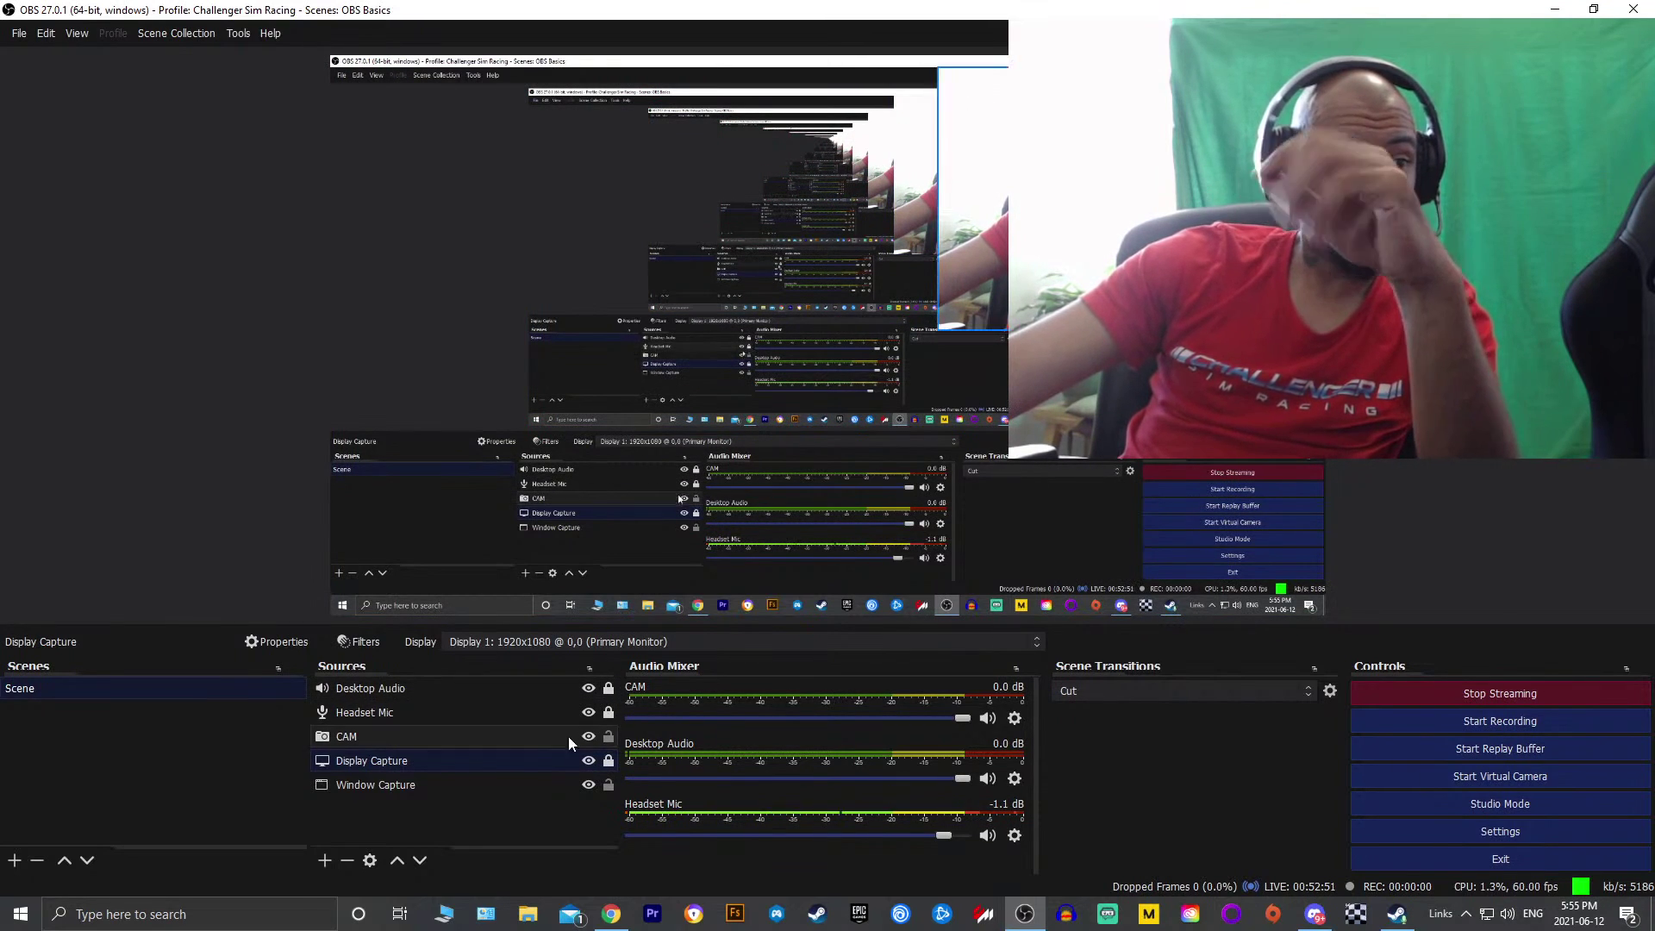
Reorder the CAM source below Window Capture, and return it to its place above Display Capture
left_click(500, 733)
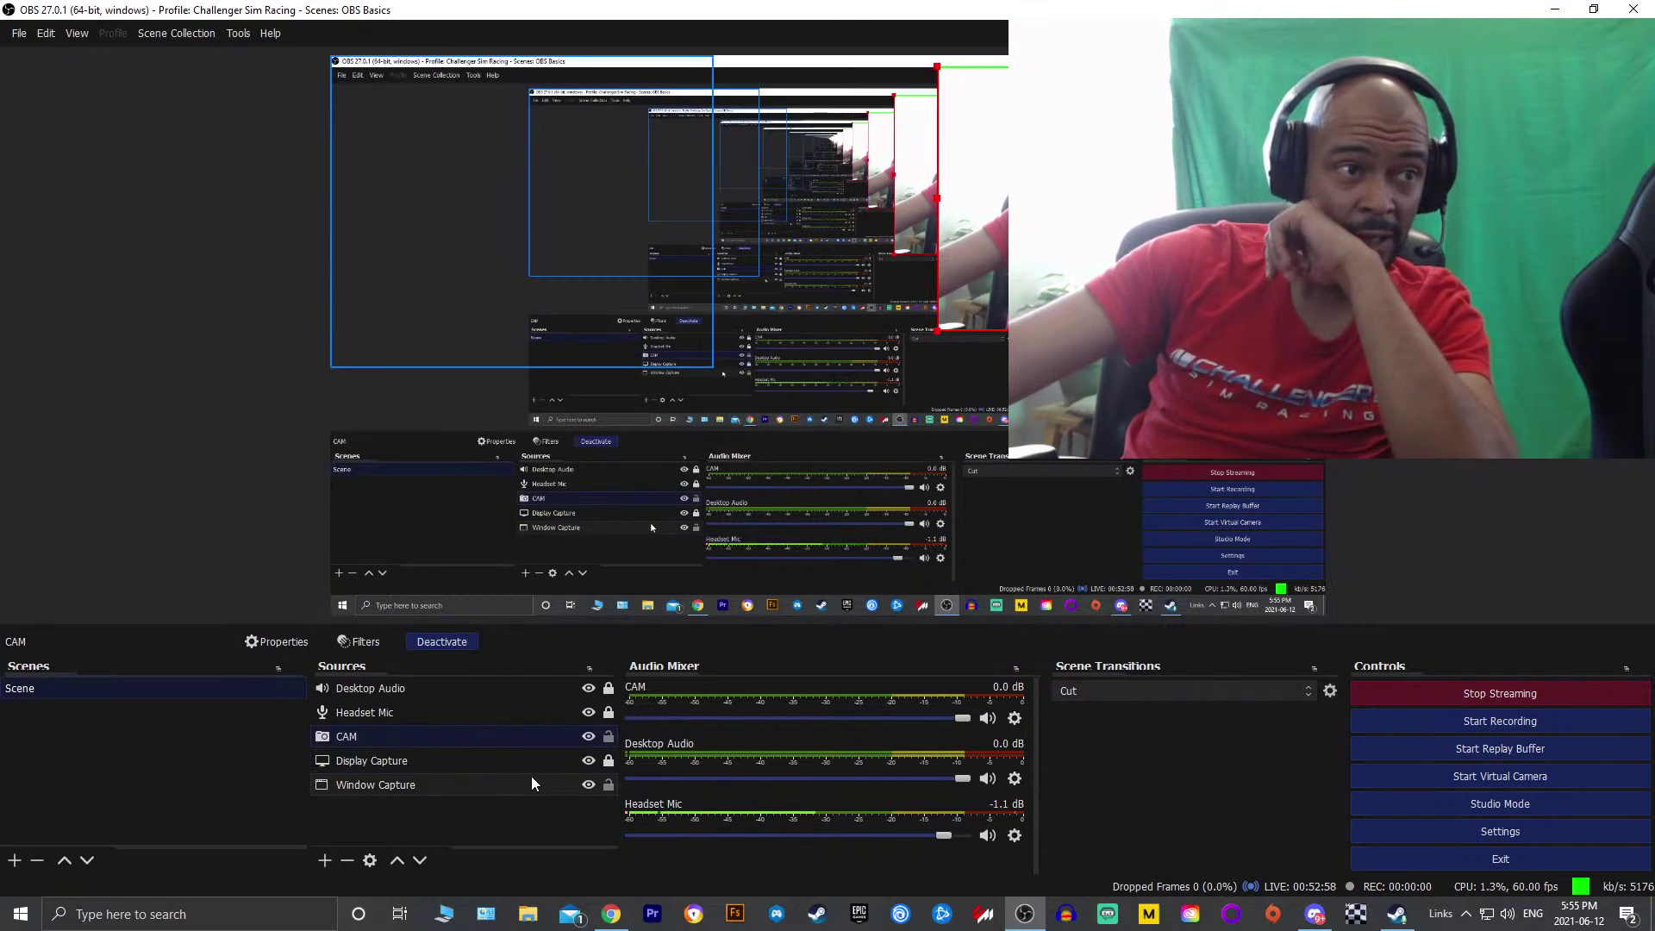
left_click_drag(500, 734, 507, 793)
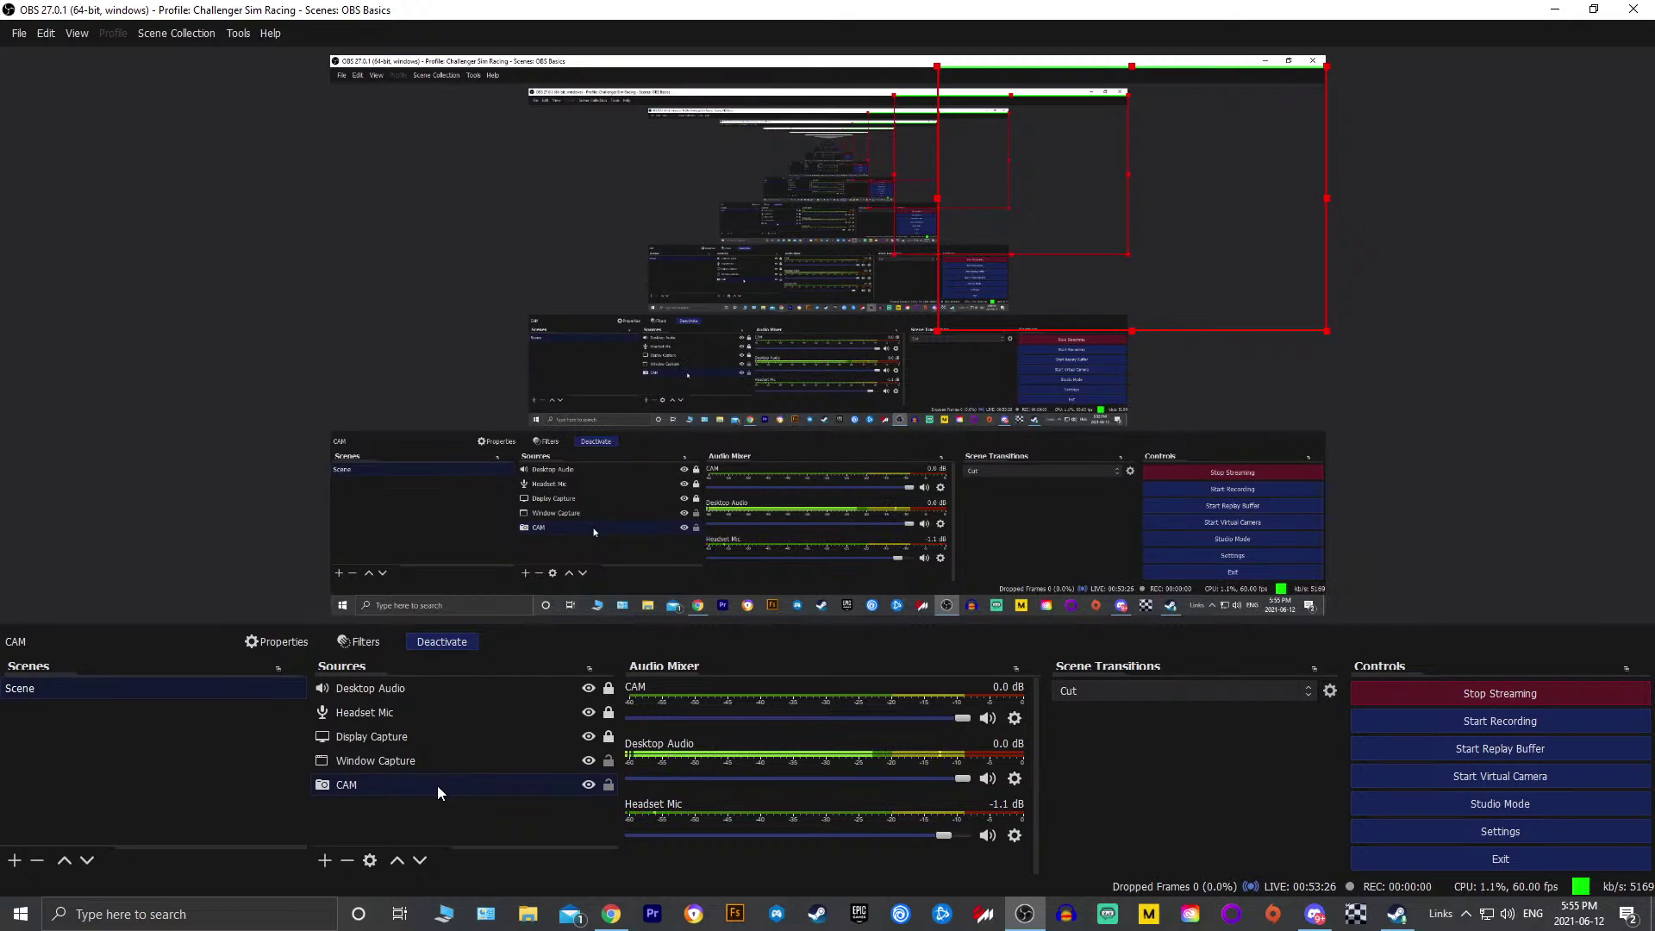
left_click_drag(438, 785, 453, 732)
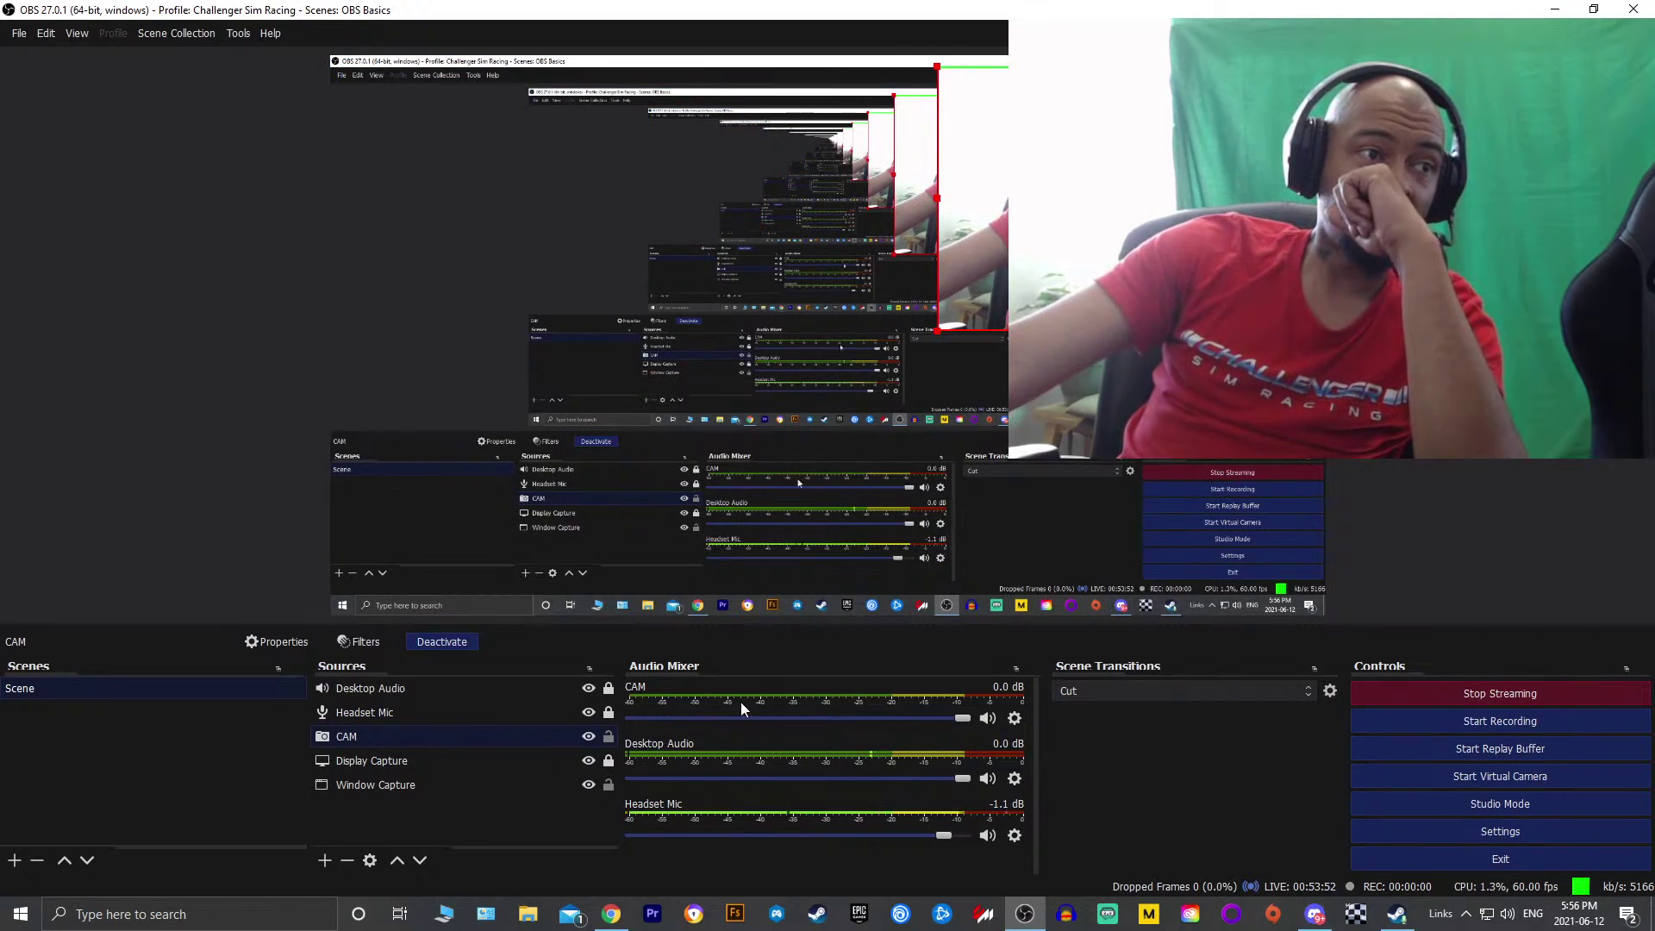
Examine the audio monitoring options for Headset Mic and Desktop Audio in the Advanced Audio Properties, and close the dialog
left_click(427, 711)
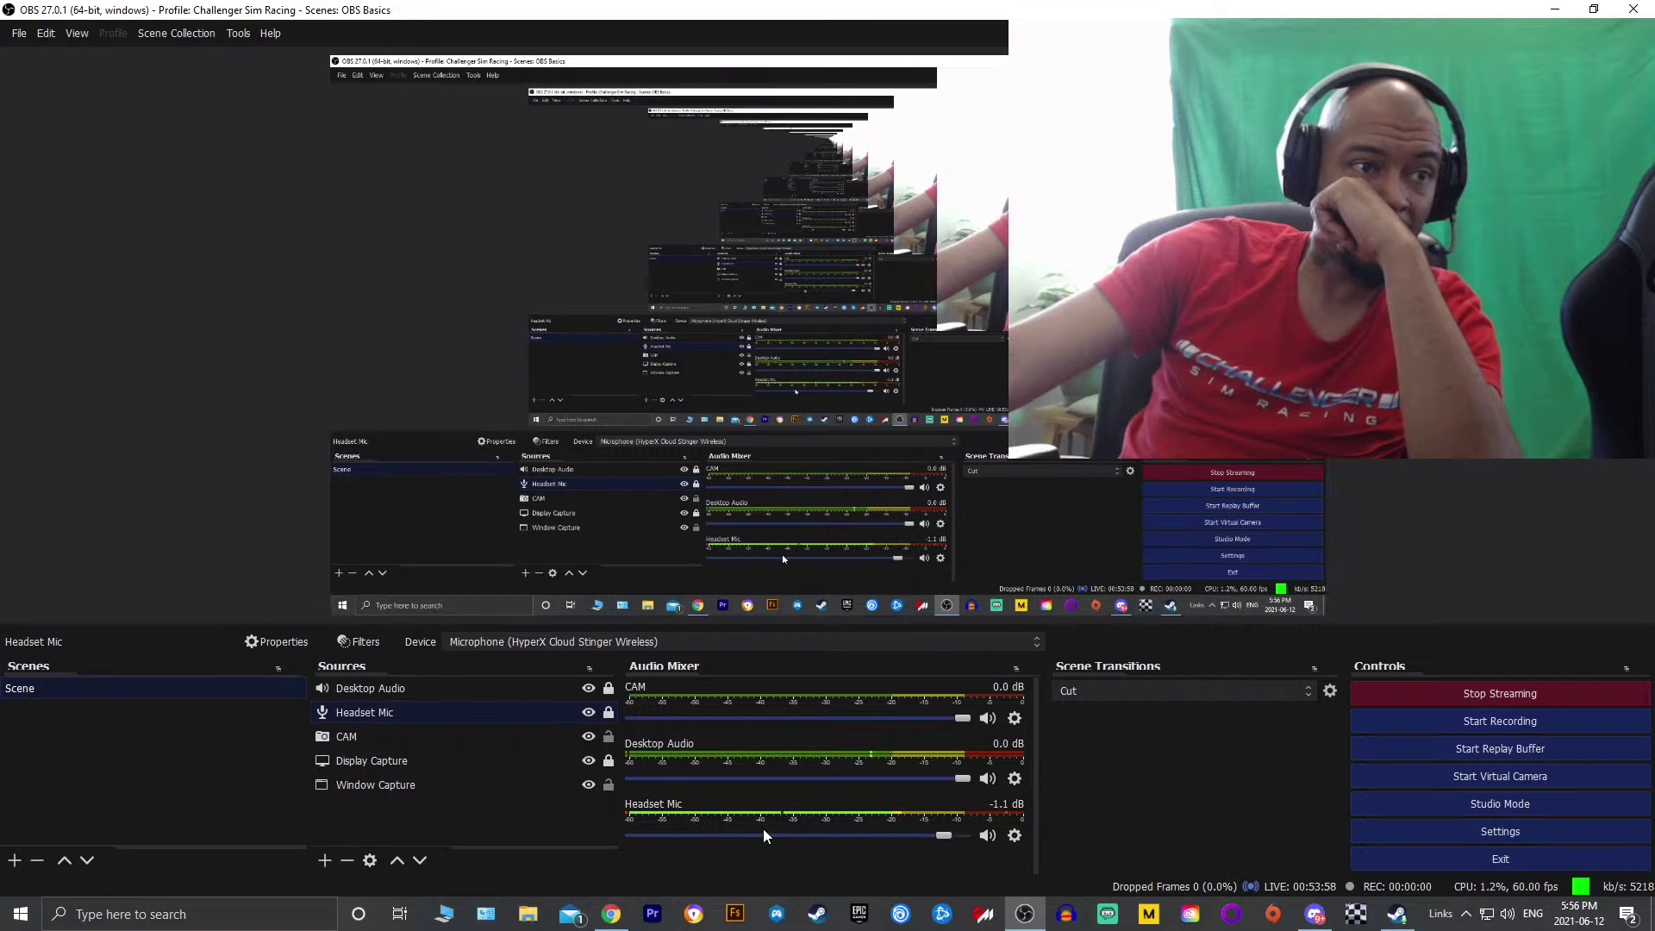
left_click(1014, 836)
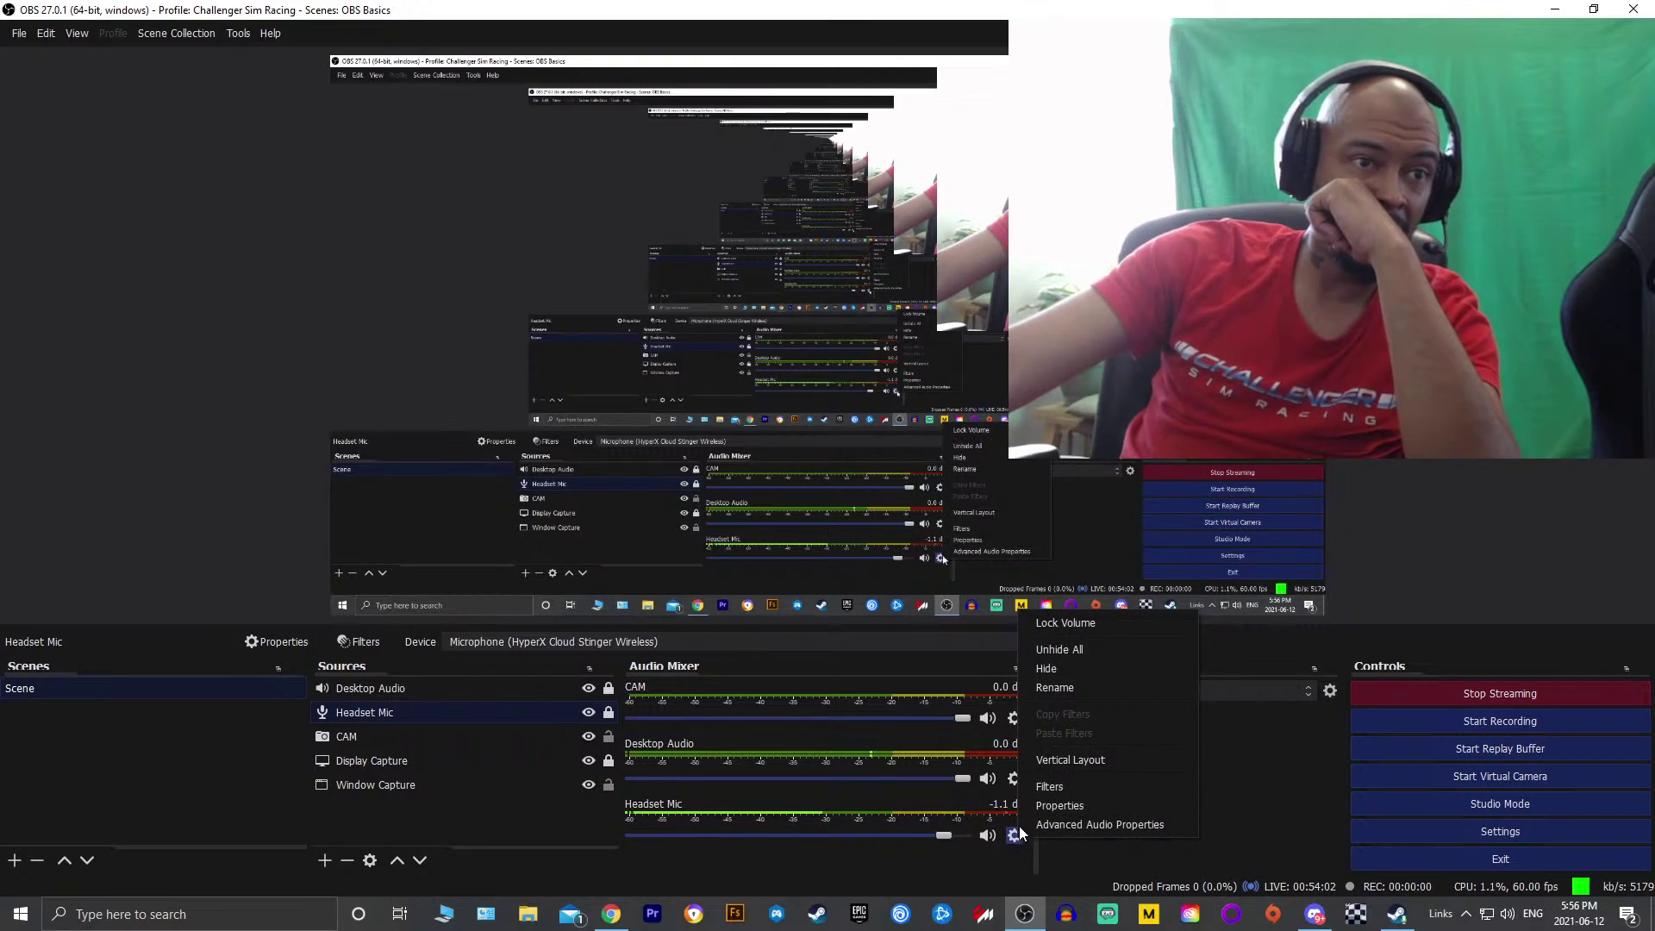
left_click(1068, 825)
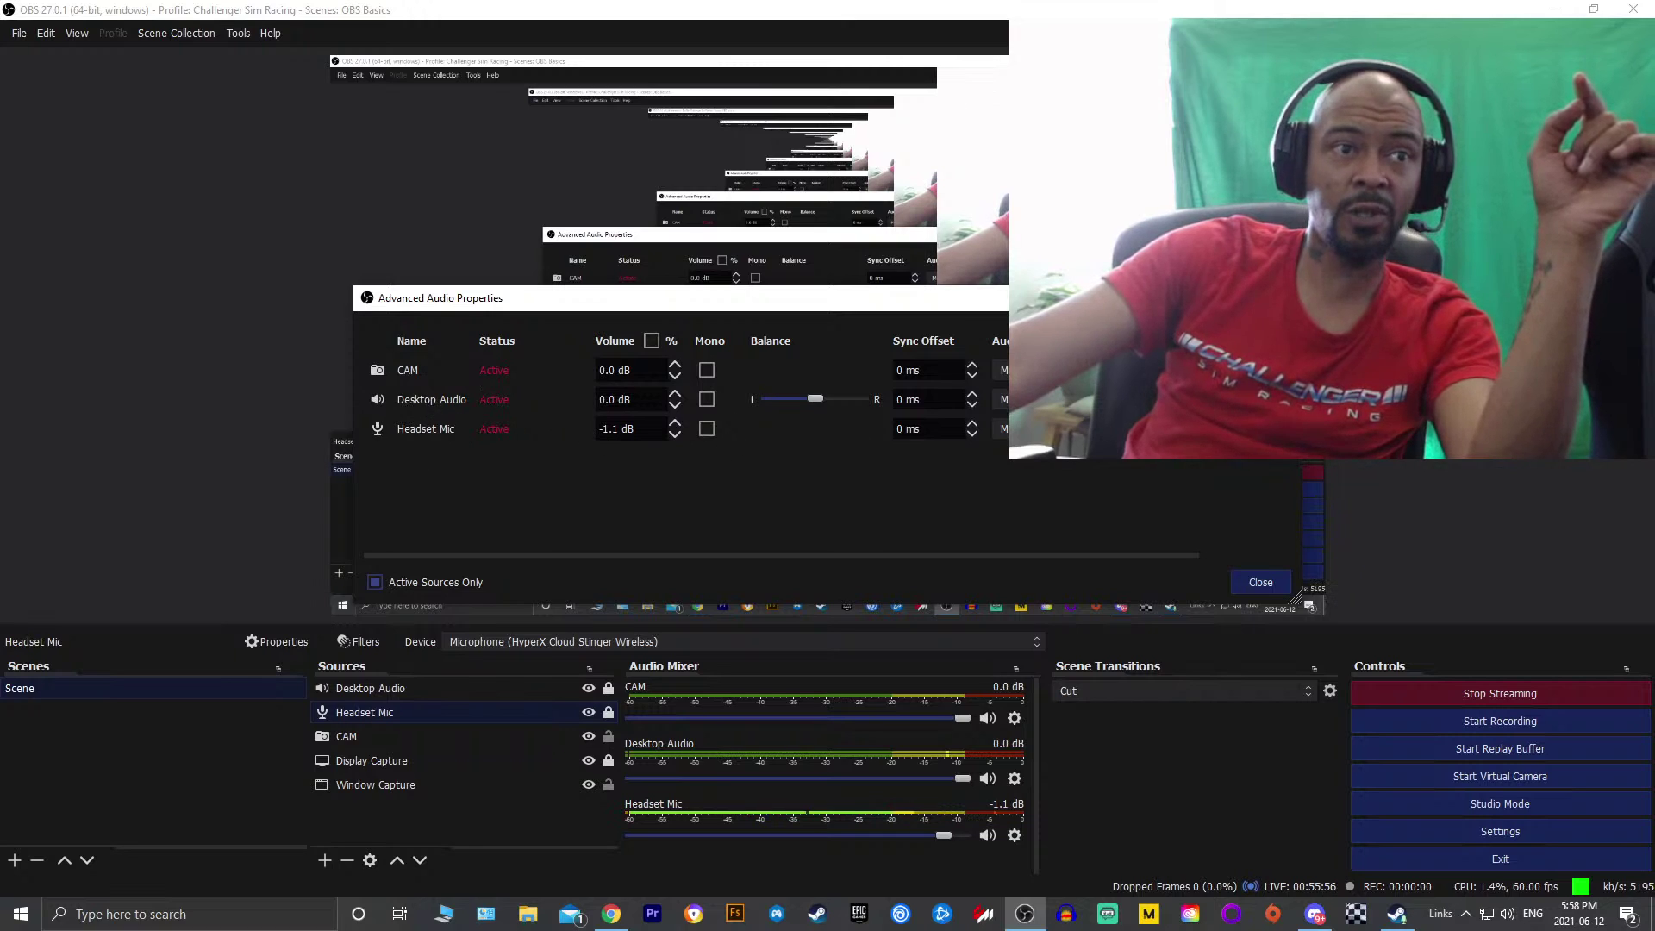
left_click(1003, 429)
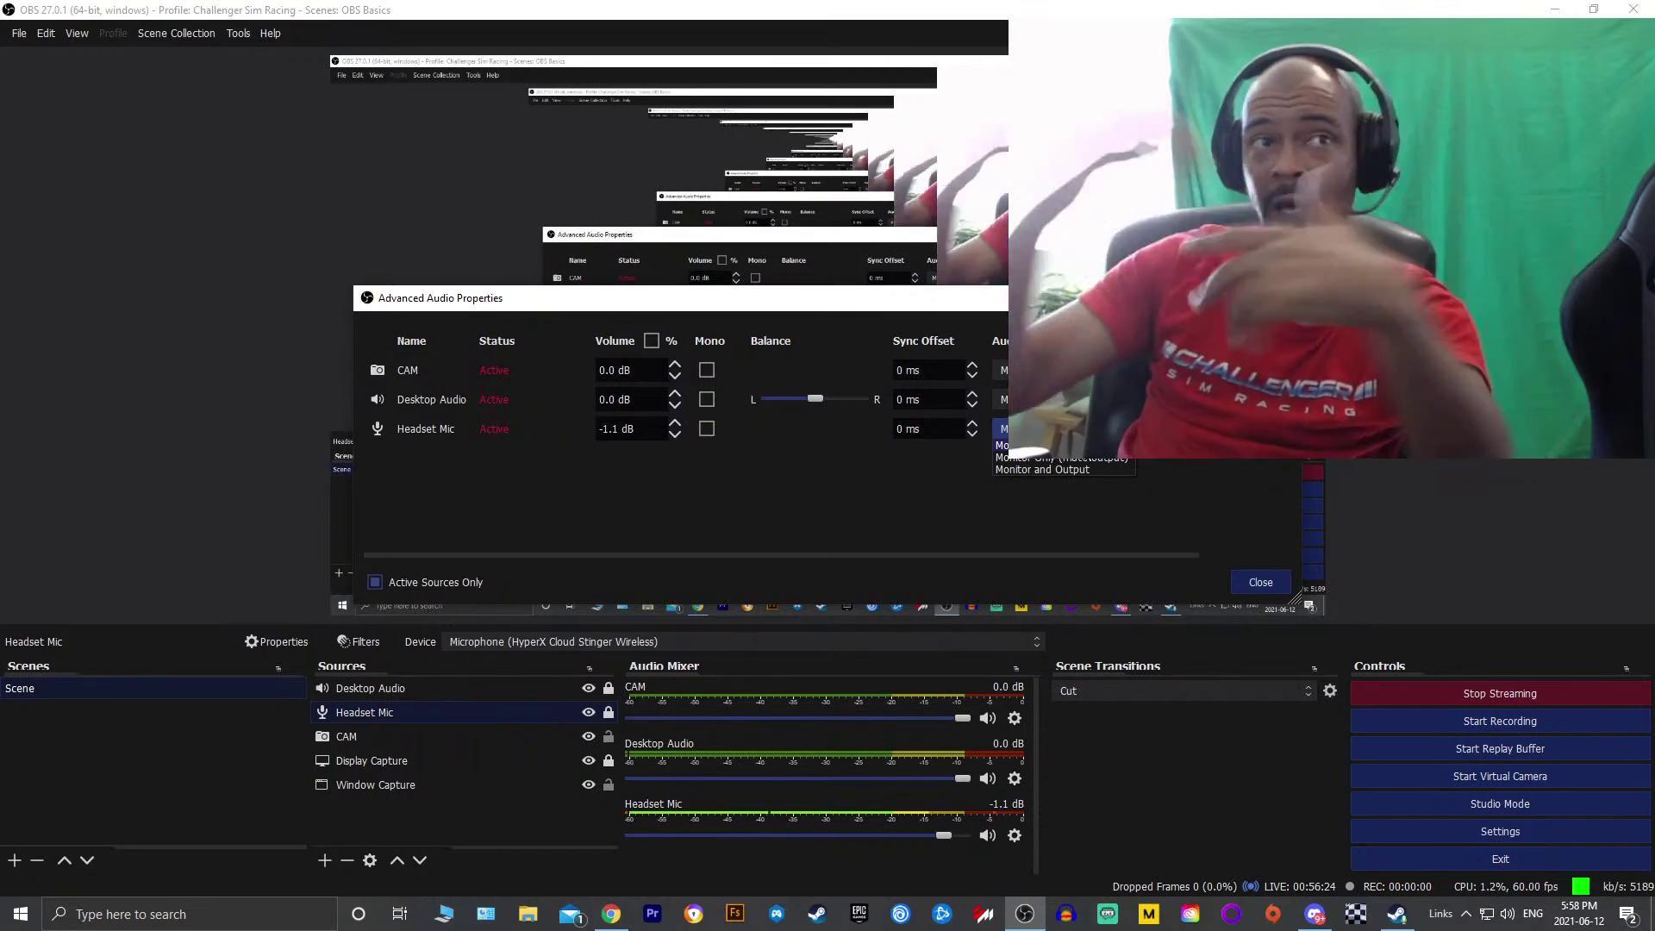
left_click(1088, 459)
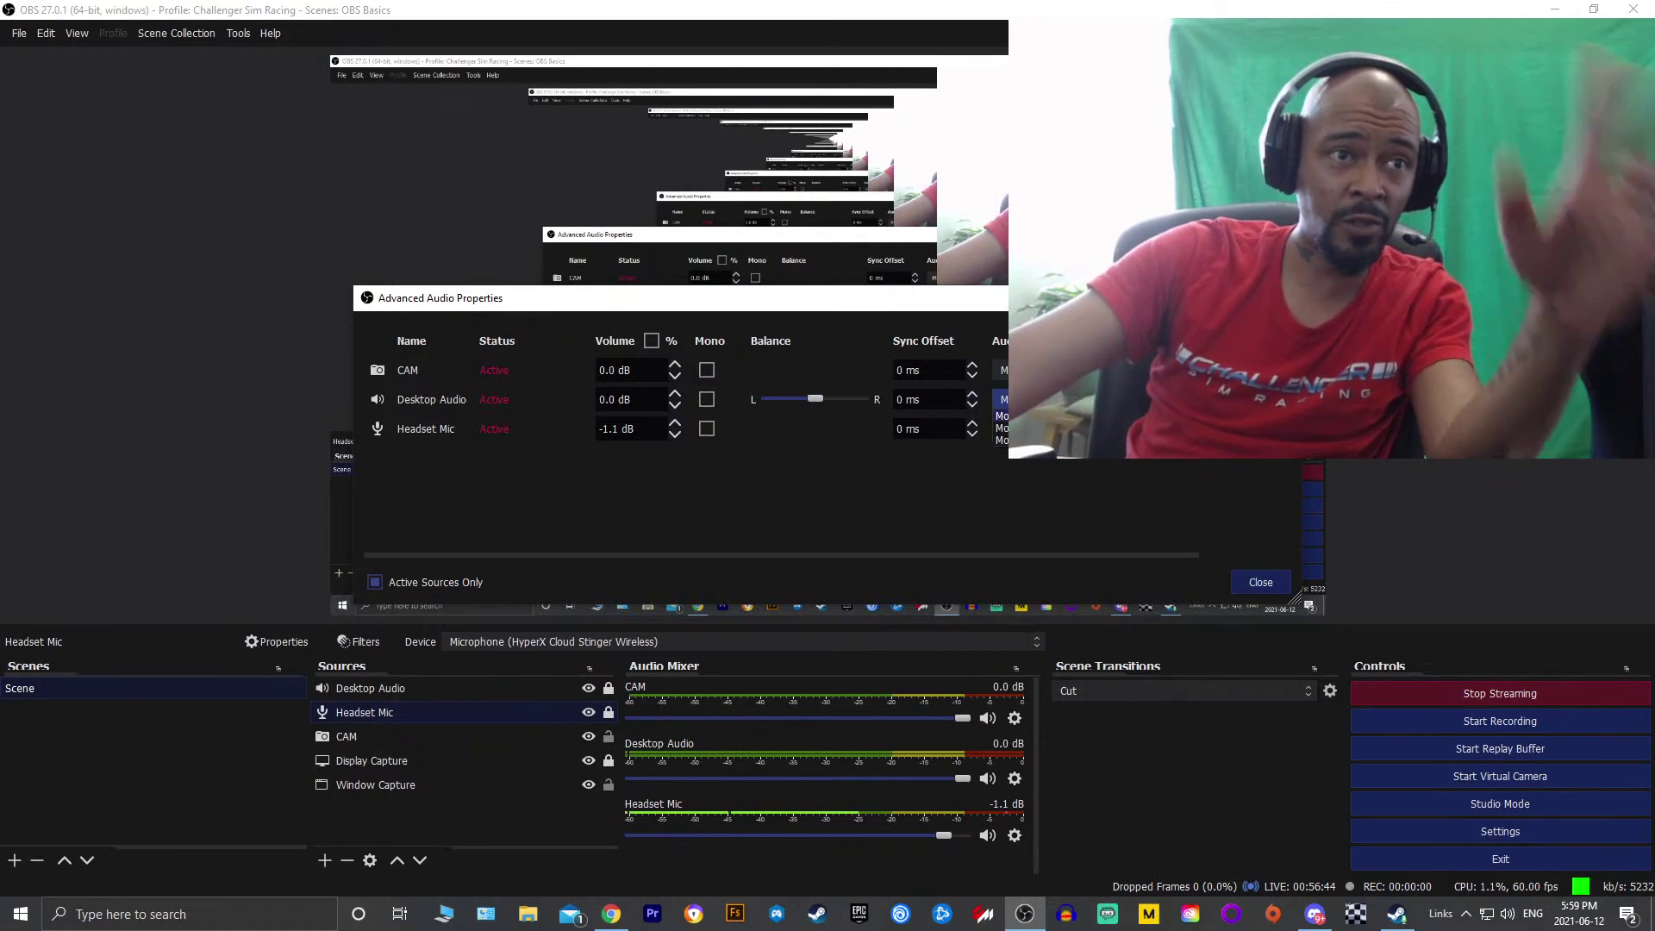
left_click(1035, 429)
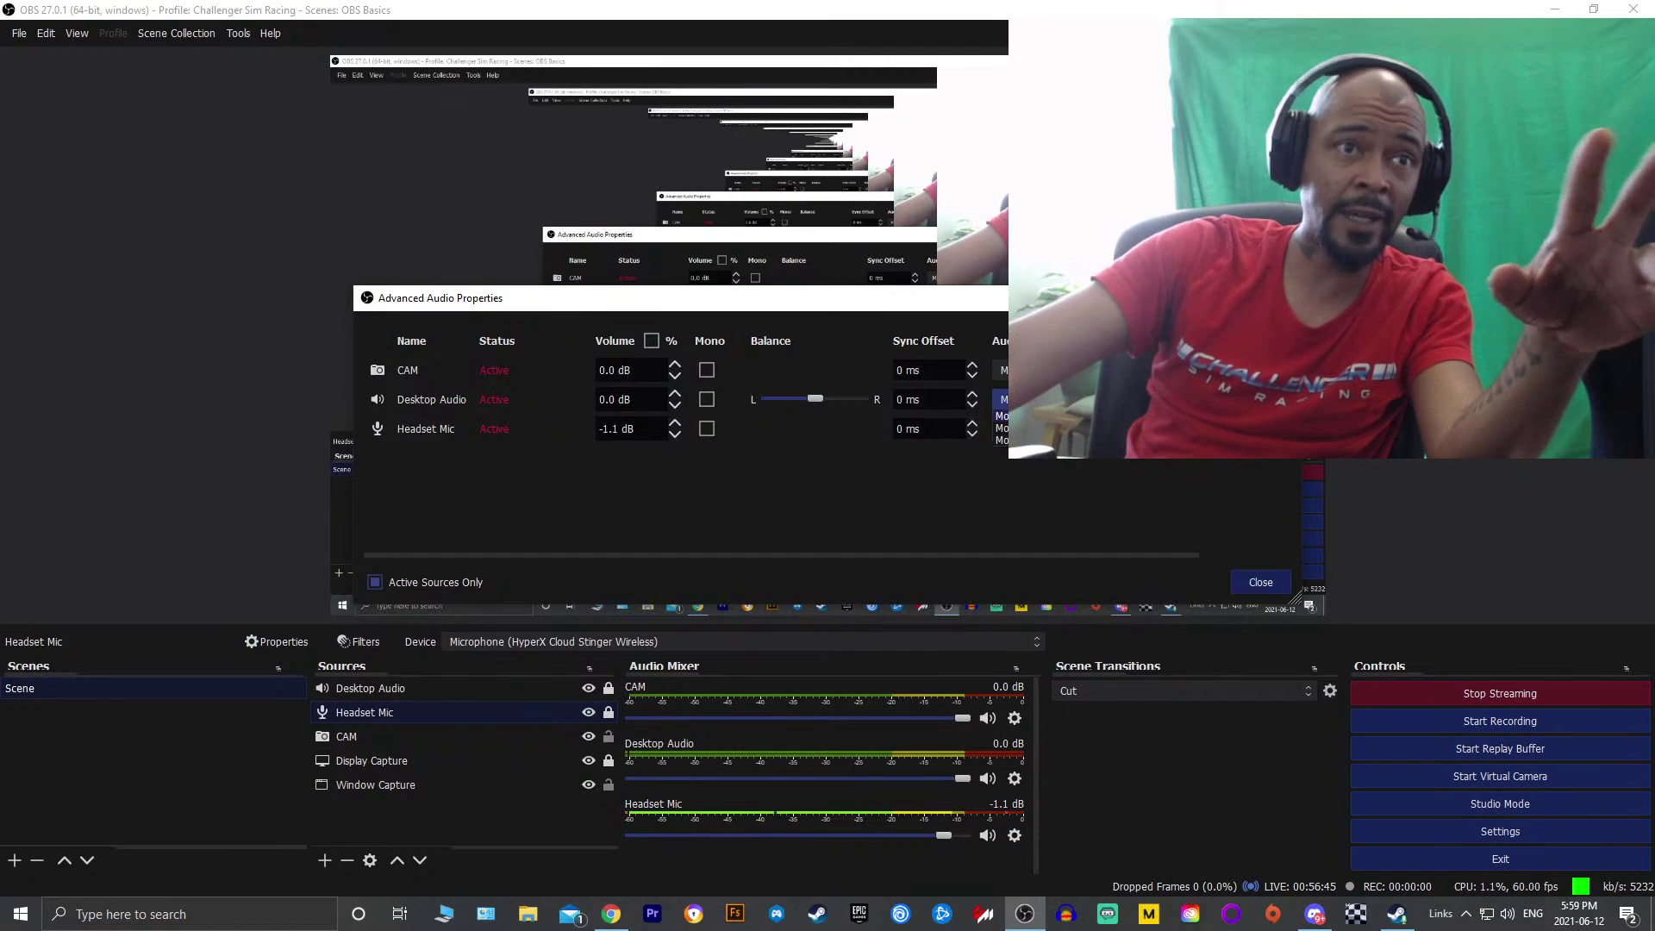
left_click(1261, 582)
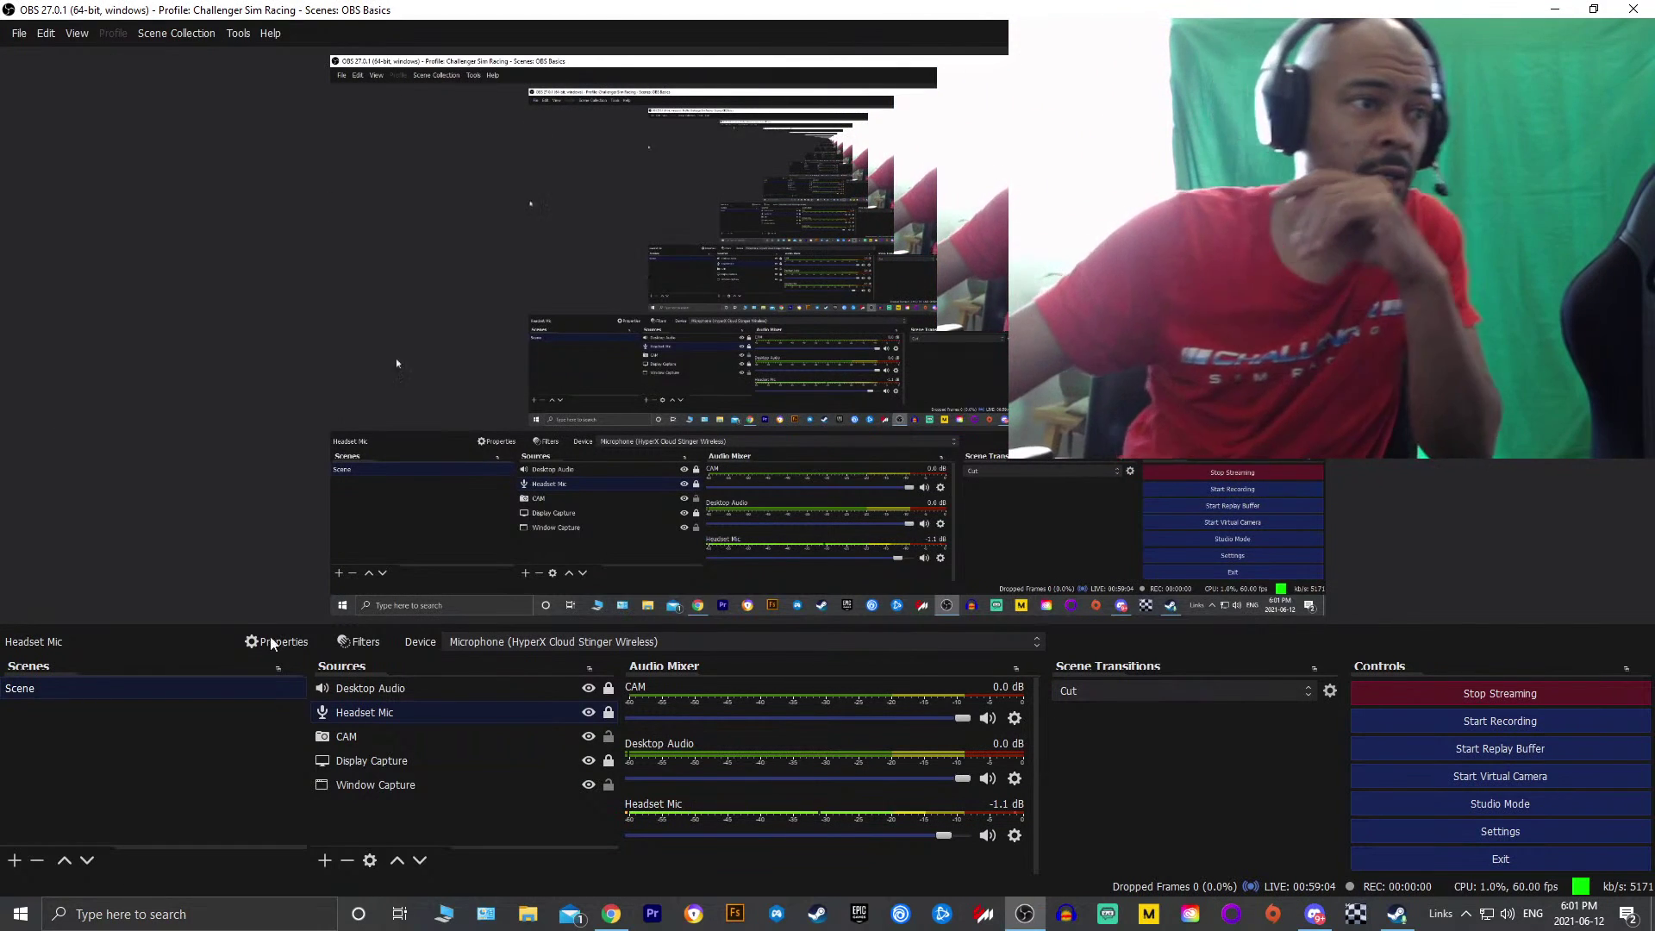
Rename the existing scene as Main
right_click(50, 689)
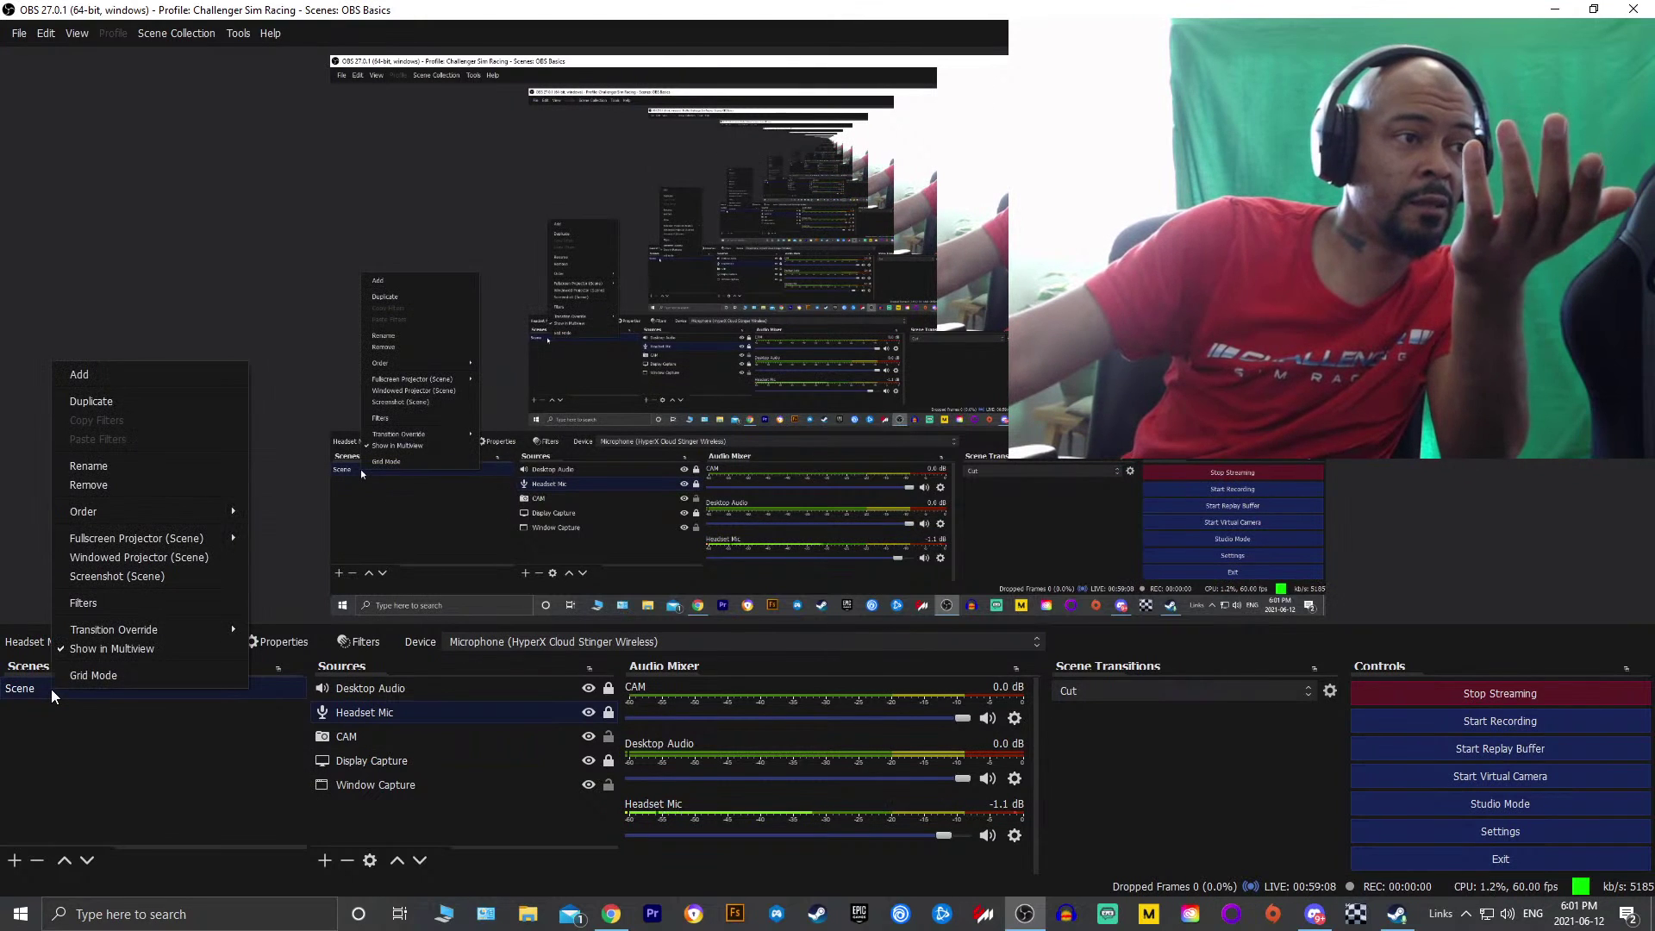
left_click(137, 465)
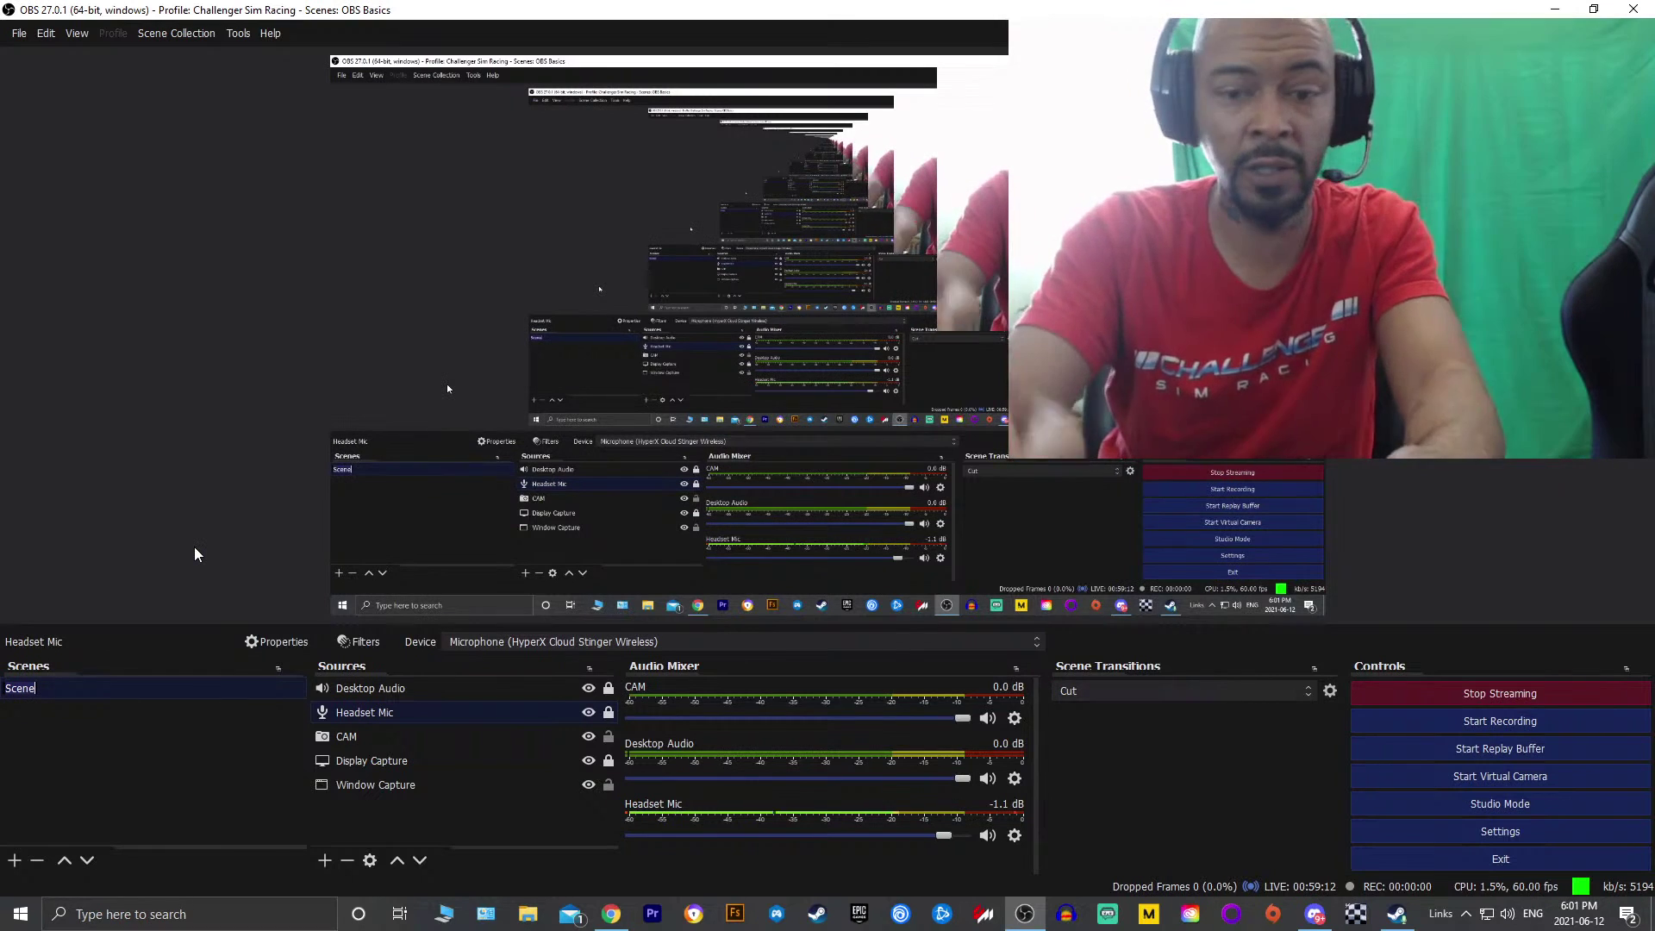
type("MA")
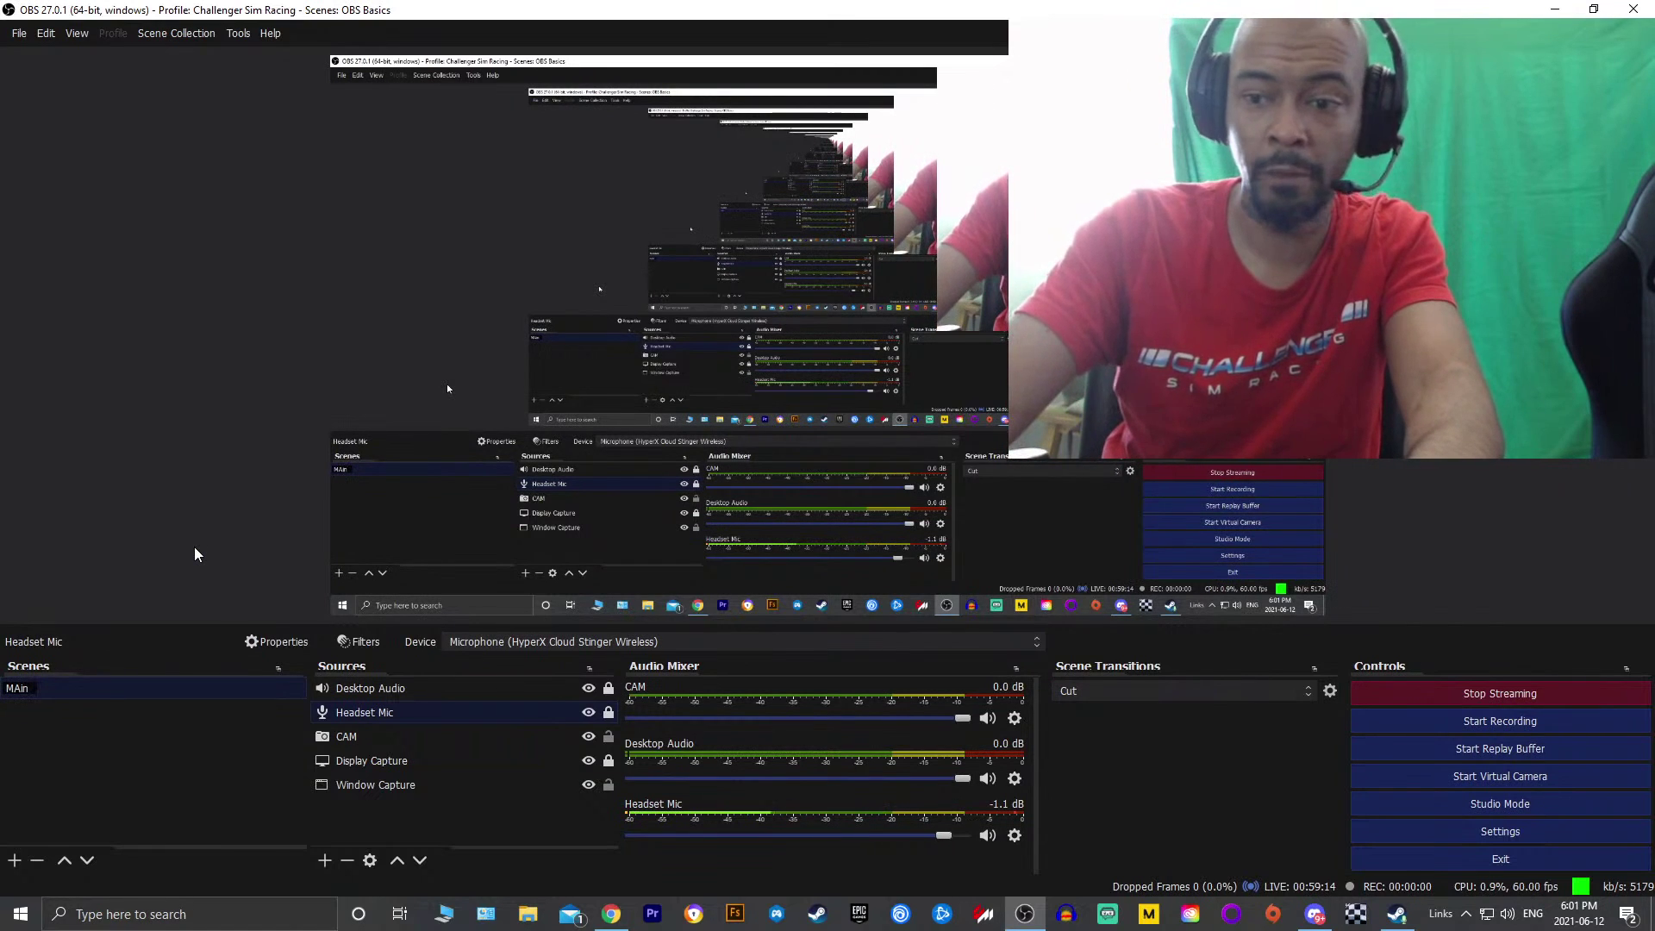
key("BackSpace")
type("ain")
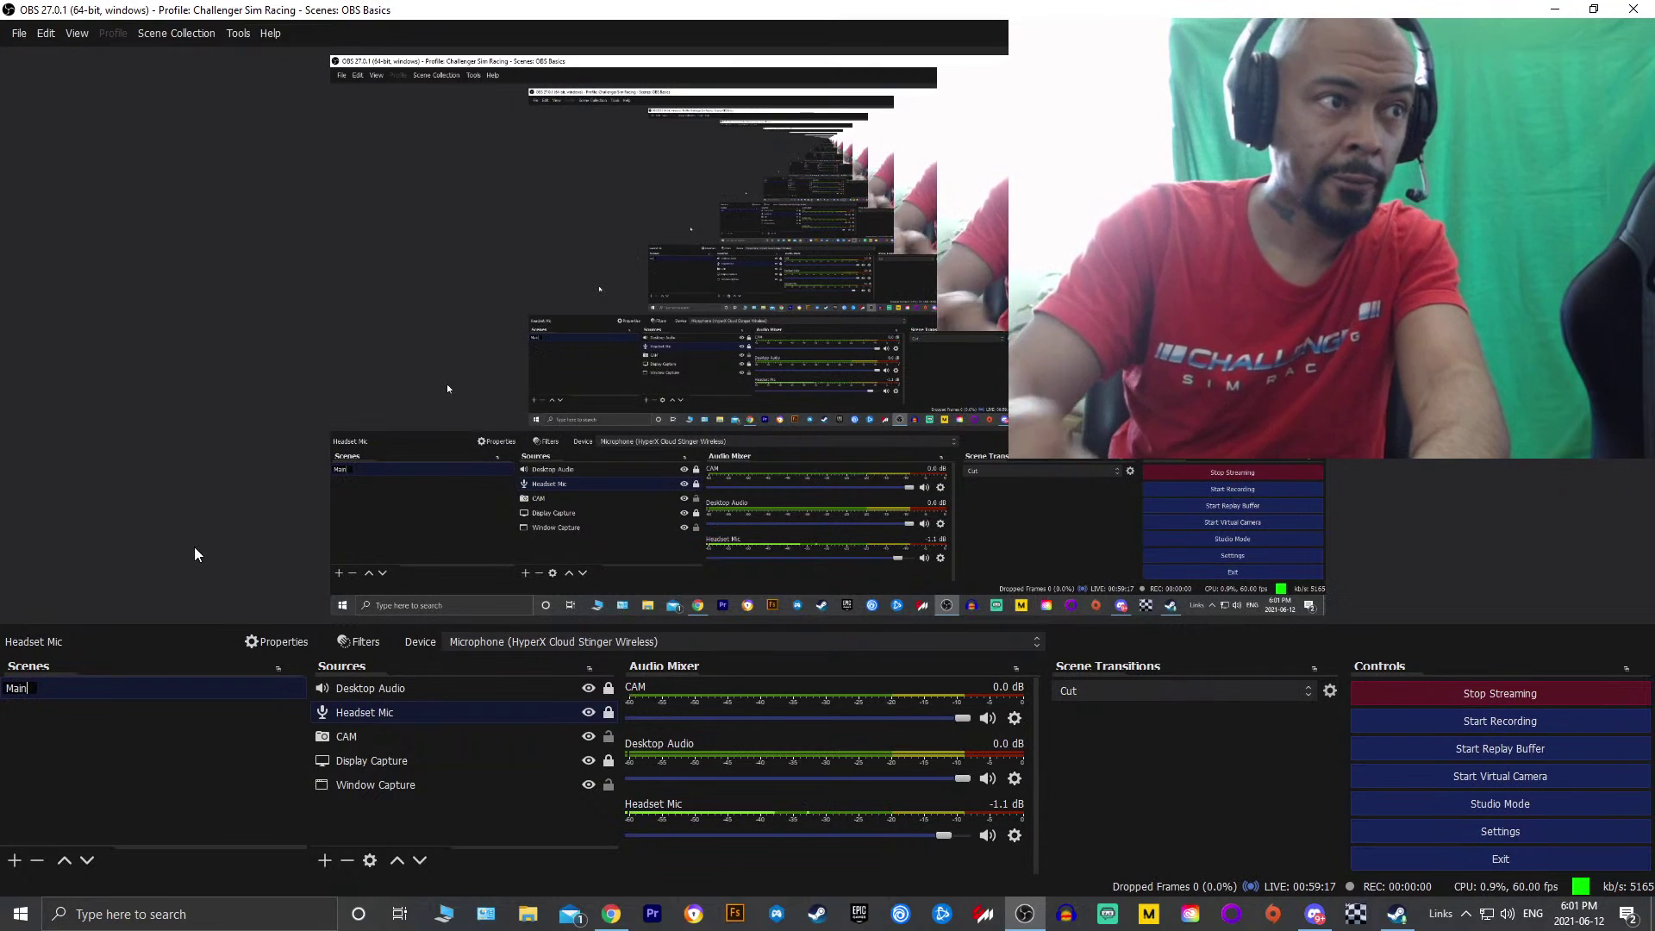
key("Return")
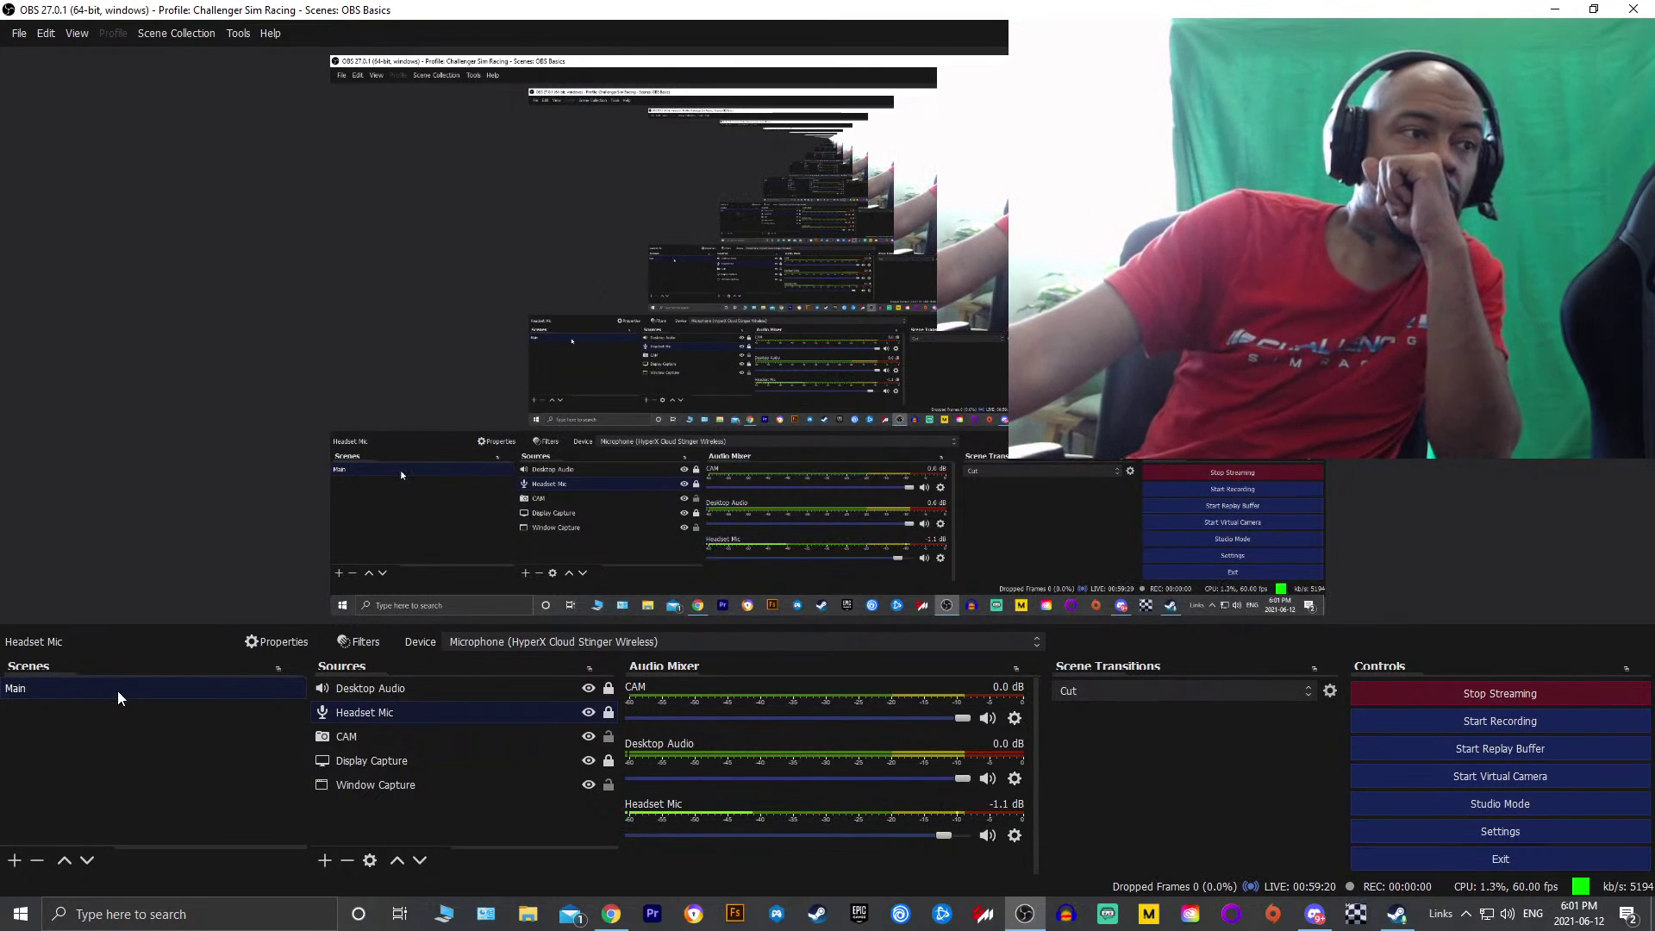
Add a new scene named Starting Soon
left_click(18, 860)
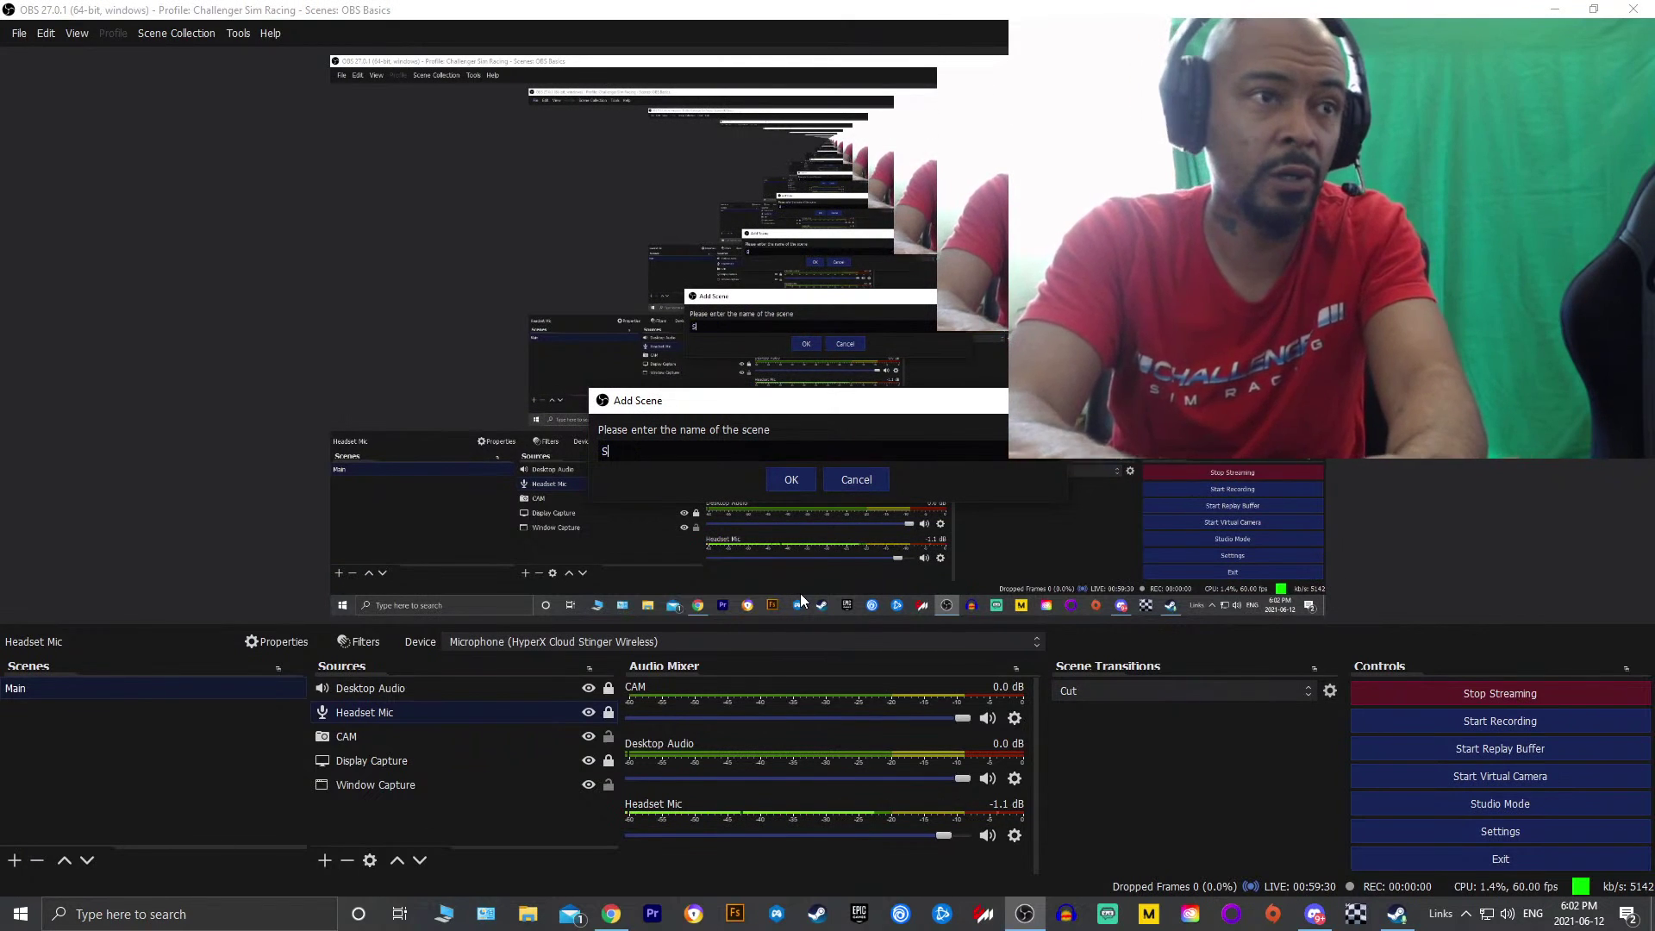
type("Starting S")
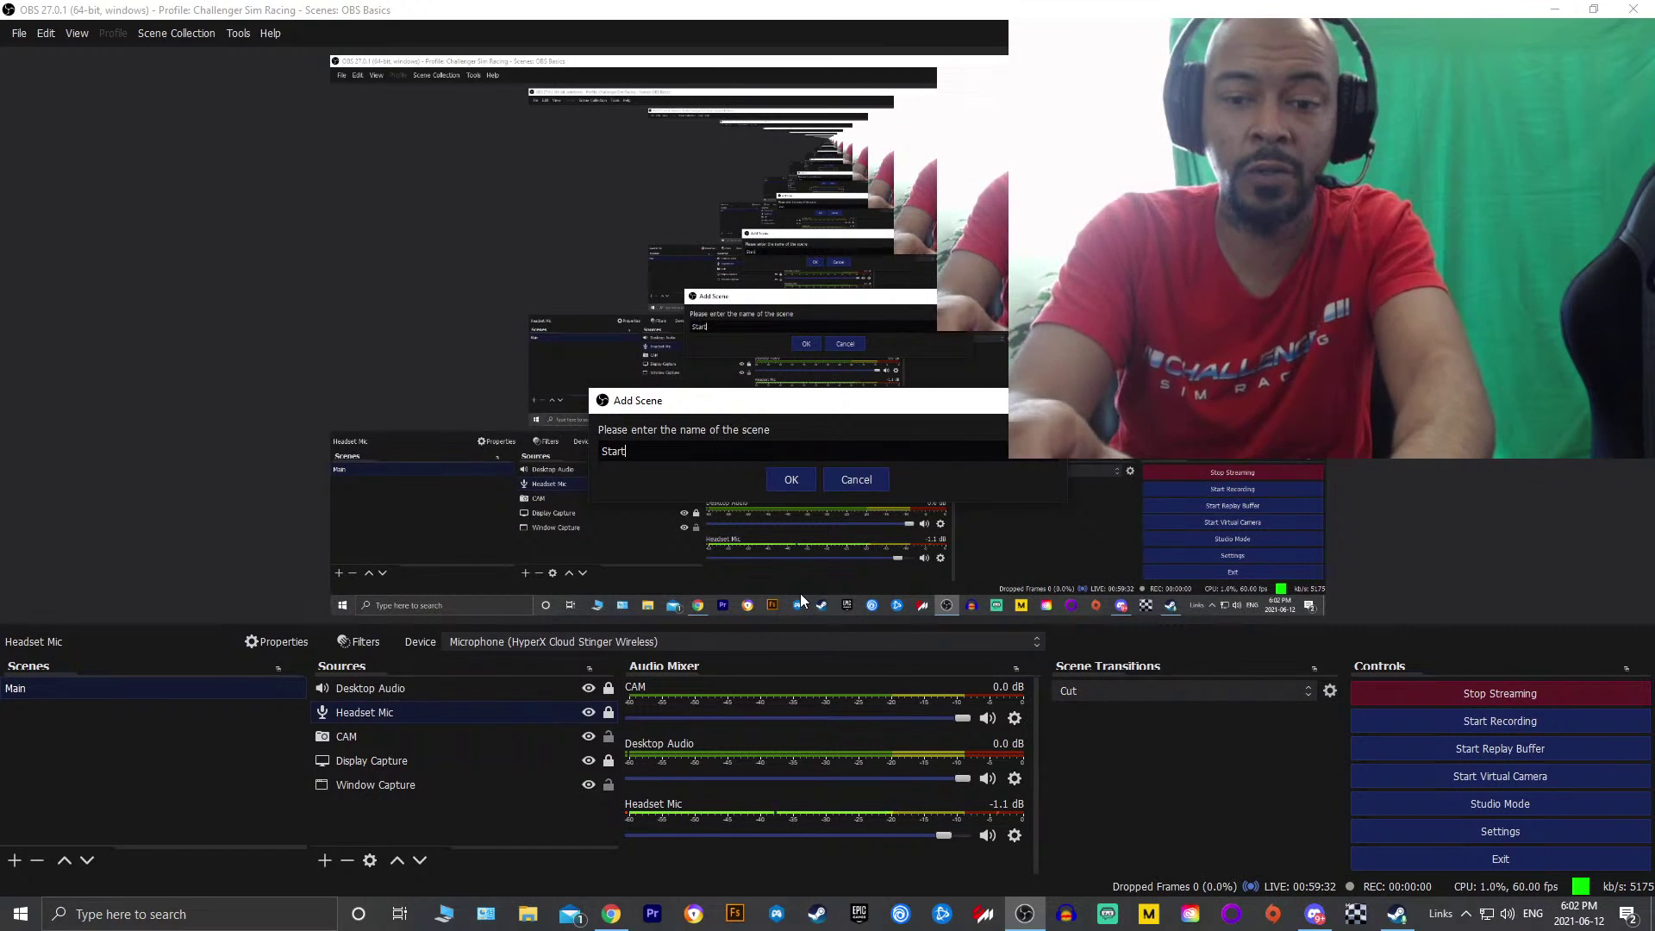
type("o")
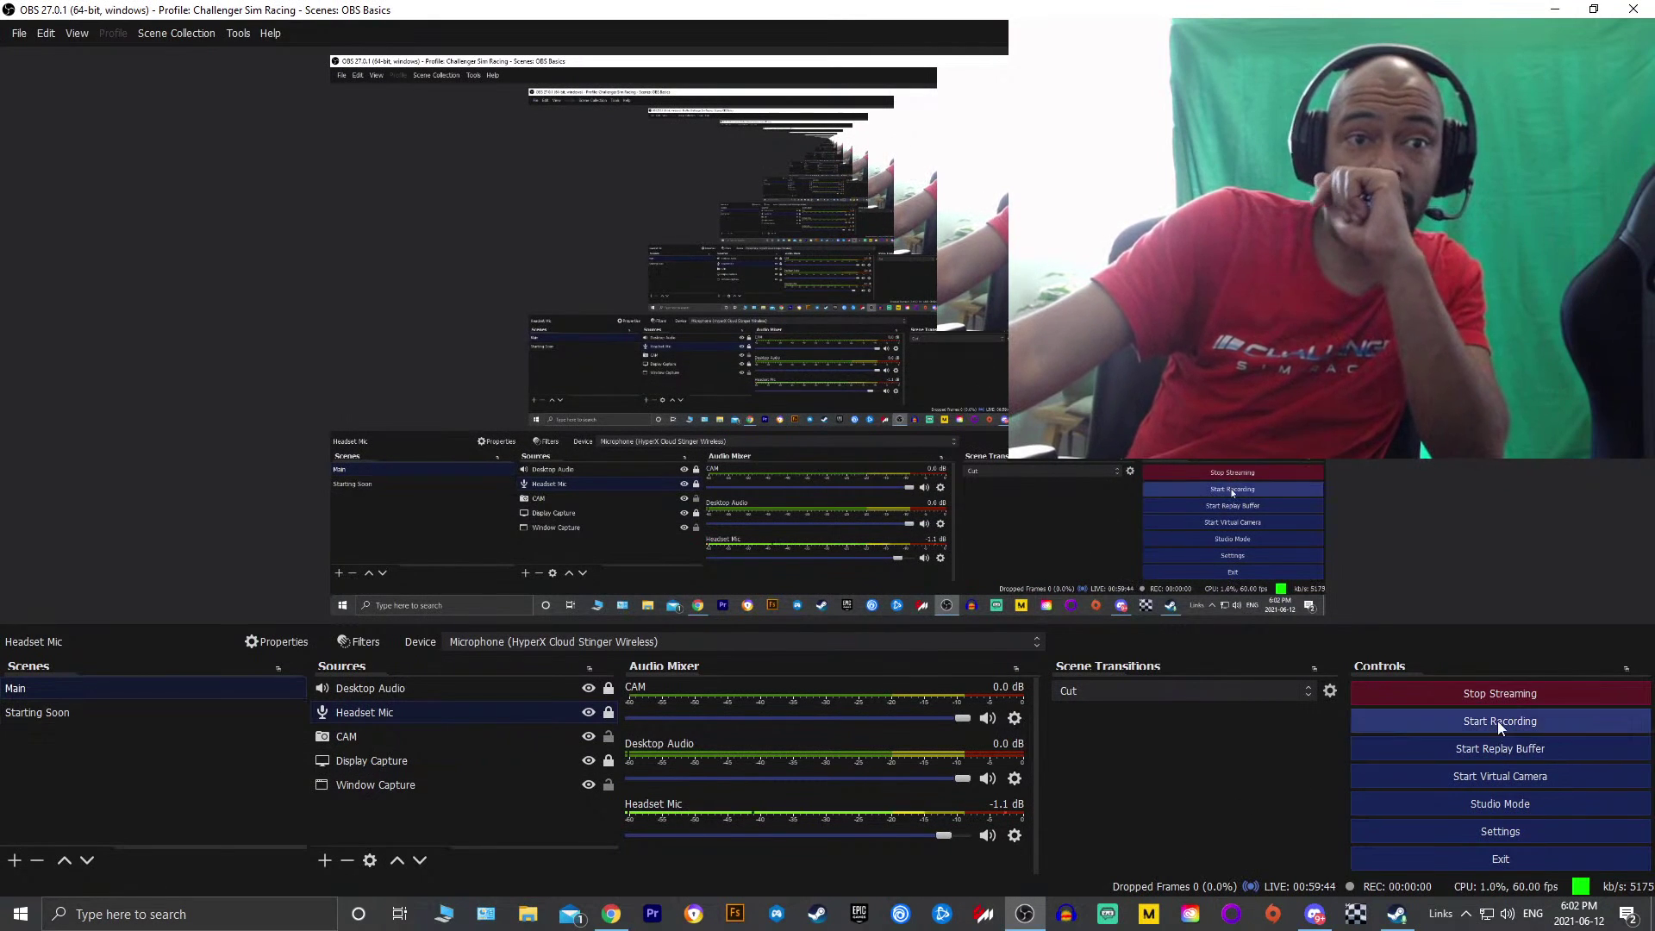
Enable Studio Mode, switch it off and on again, and load the Starting Soon scene into the preview
left_click(1508, 808)
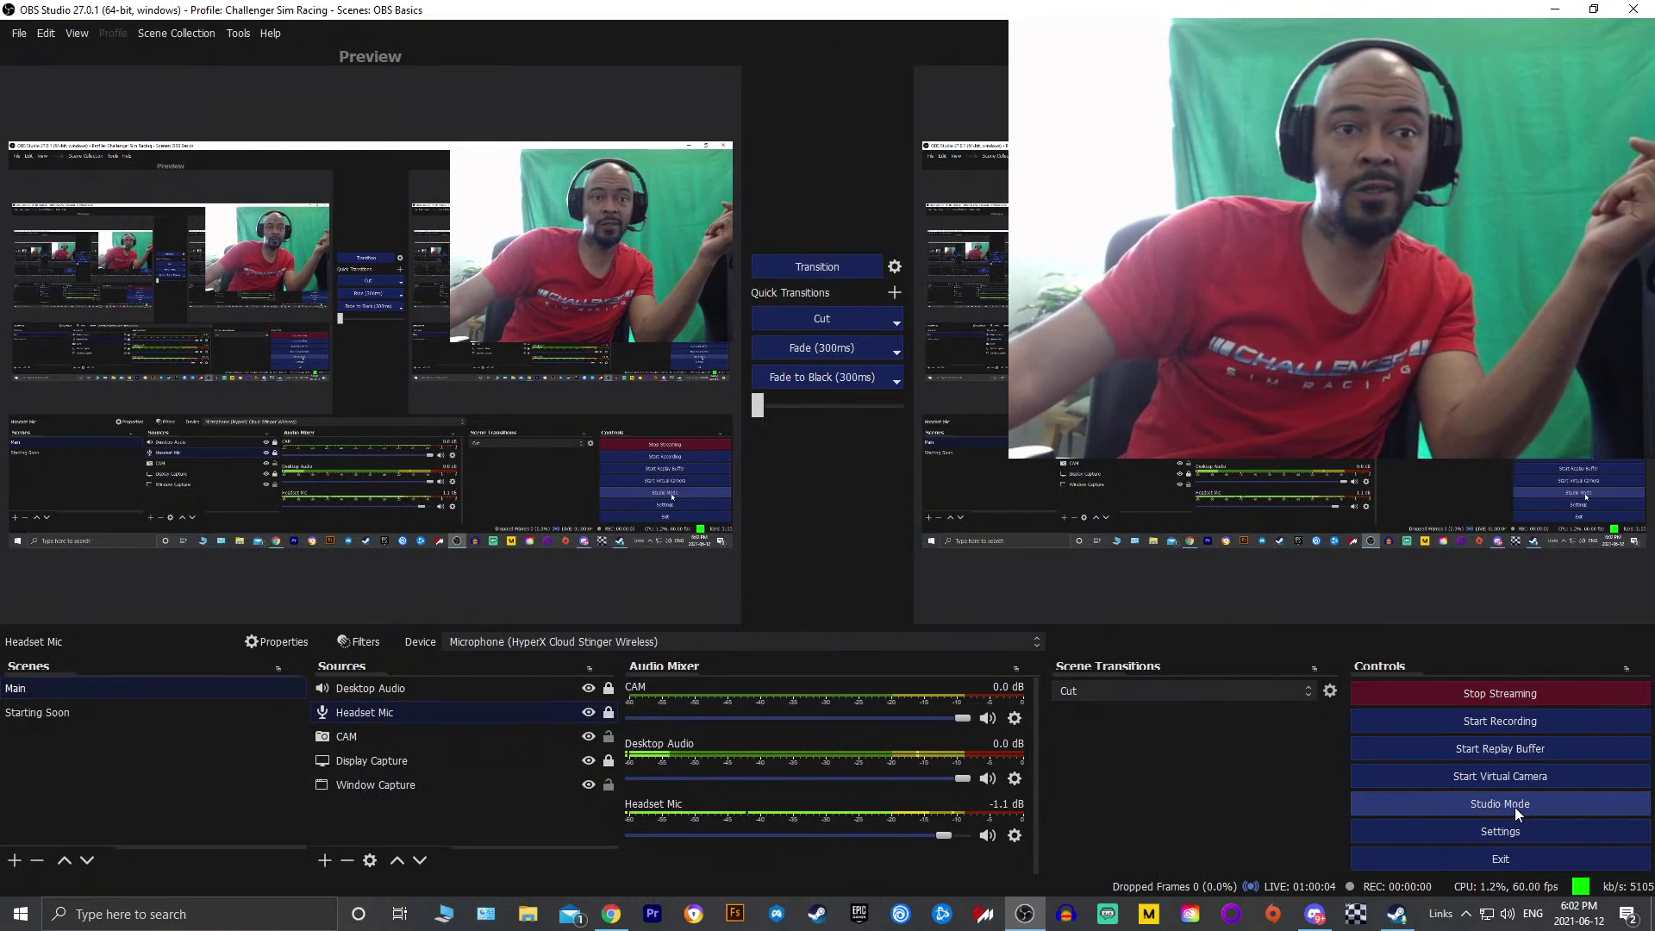
left_click(1513, 807)
left_click(1514, 806)
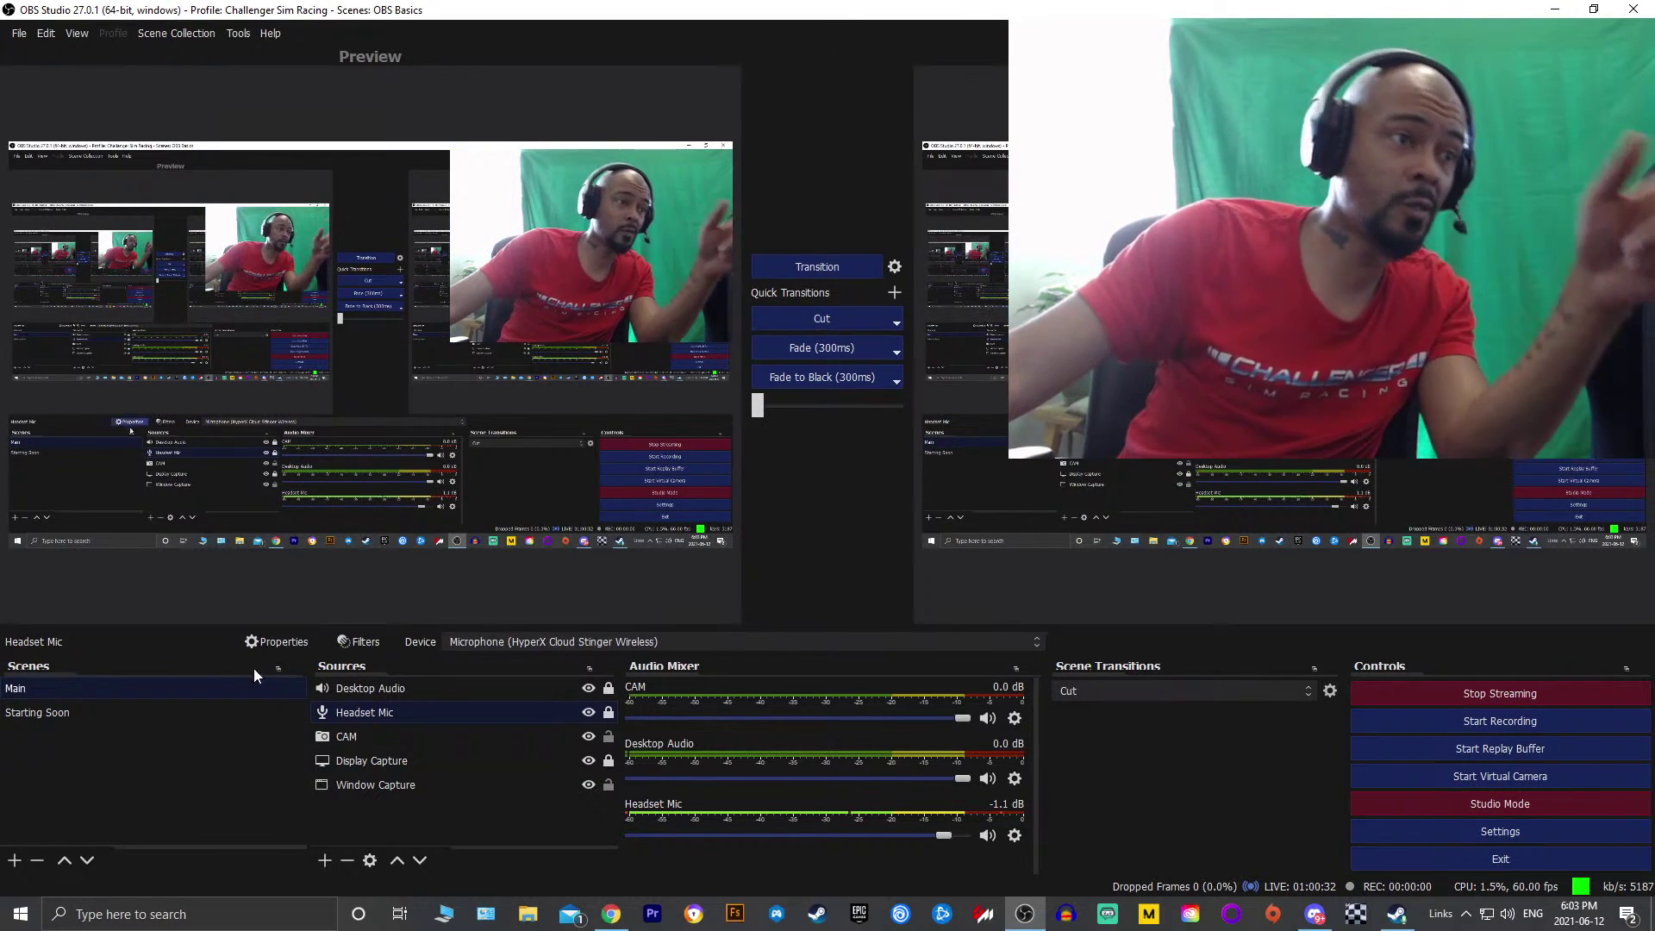
left_click(180, 710)
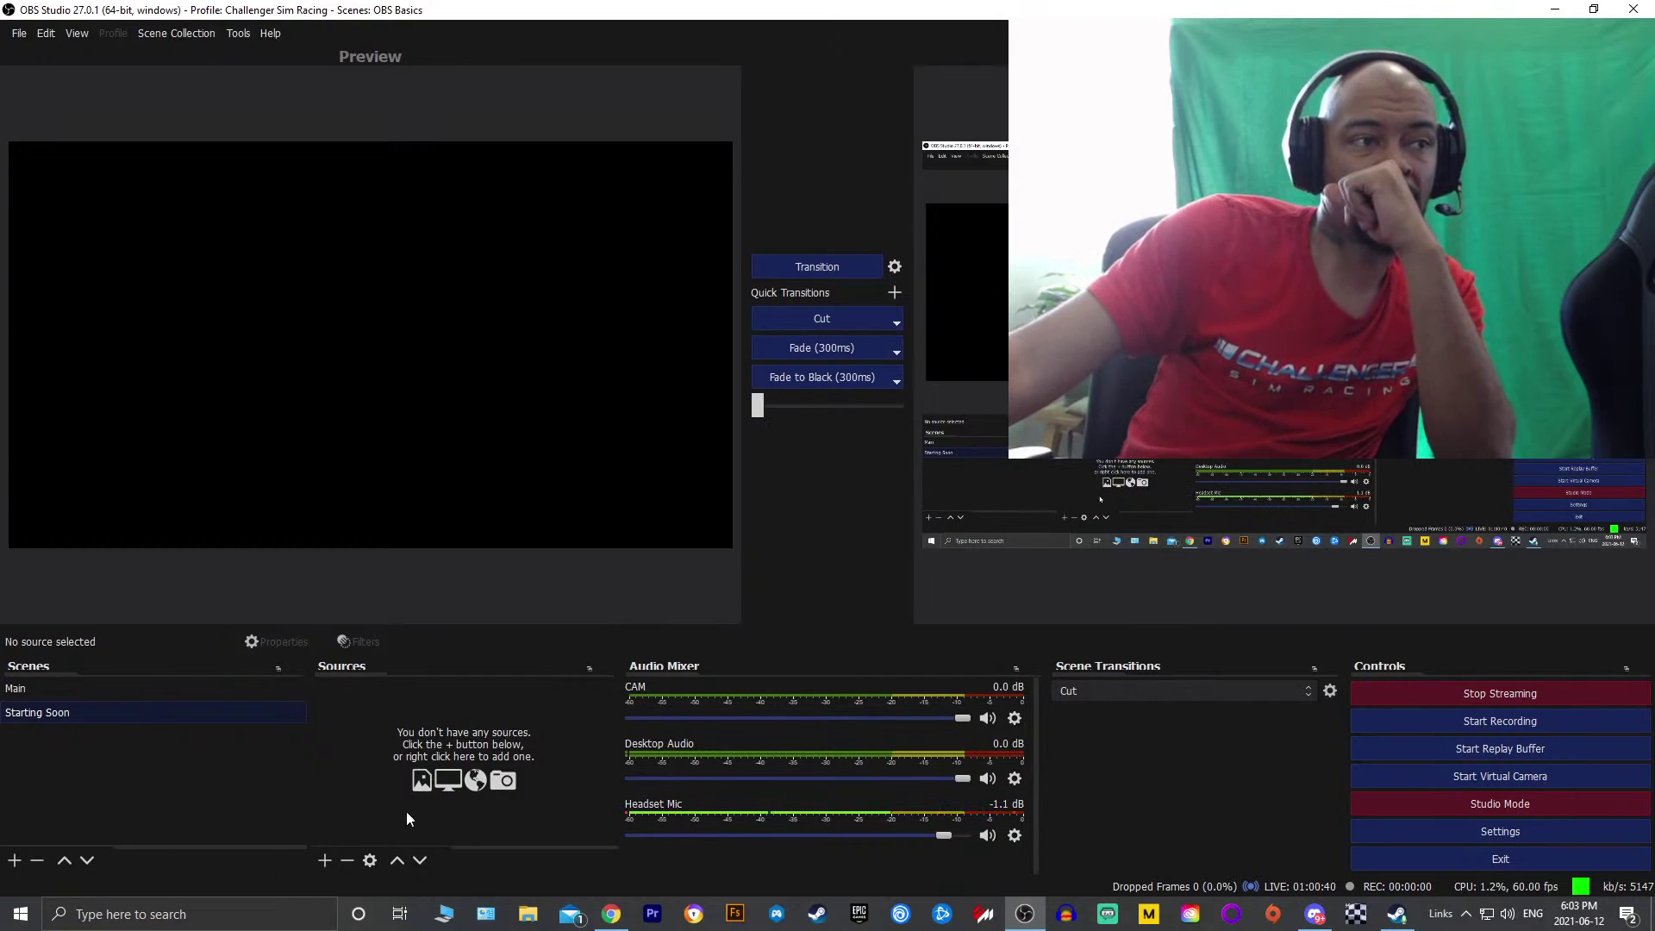
Add a new Image source named Background Image to the Starting Soon scene
left_click(328, 861)
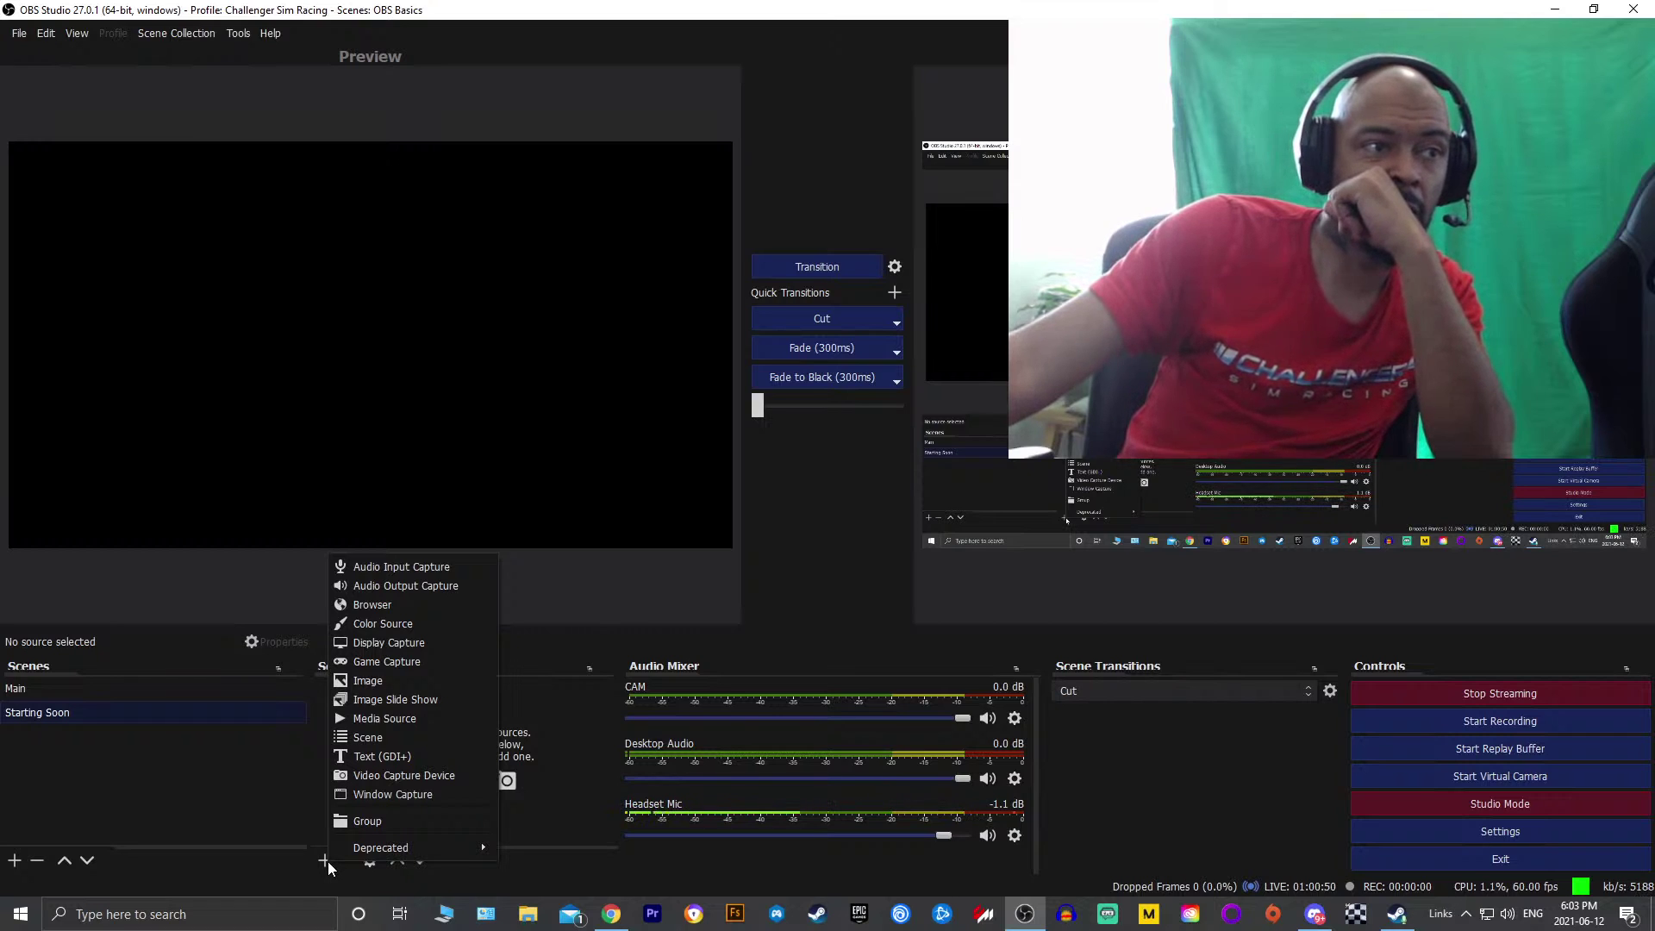
left_click(369, 681)
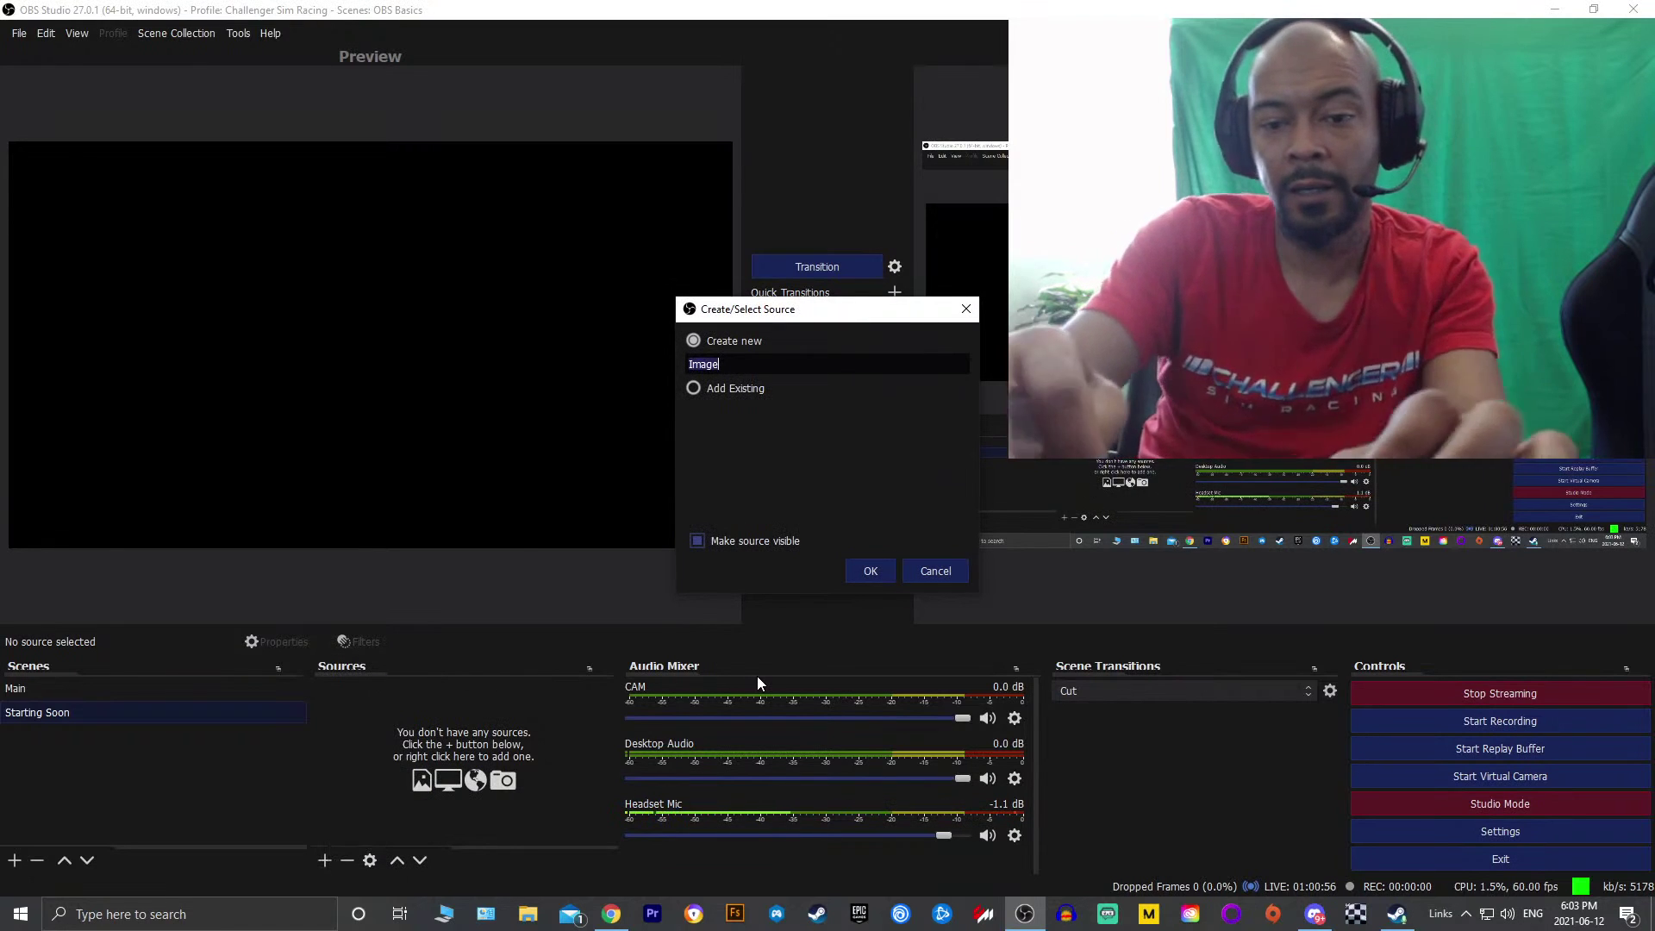
type("B")
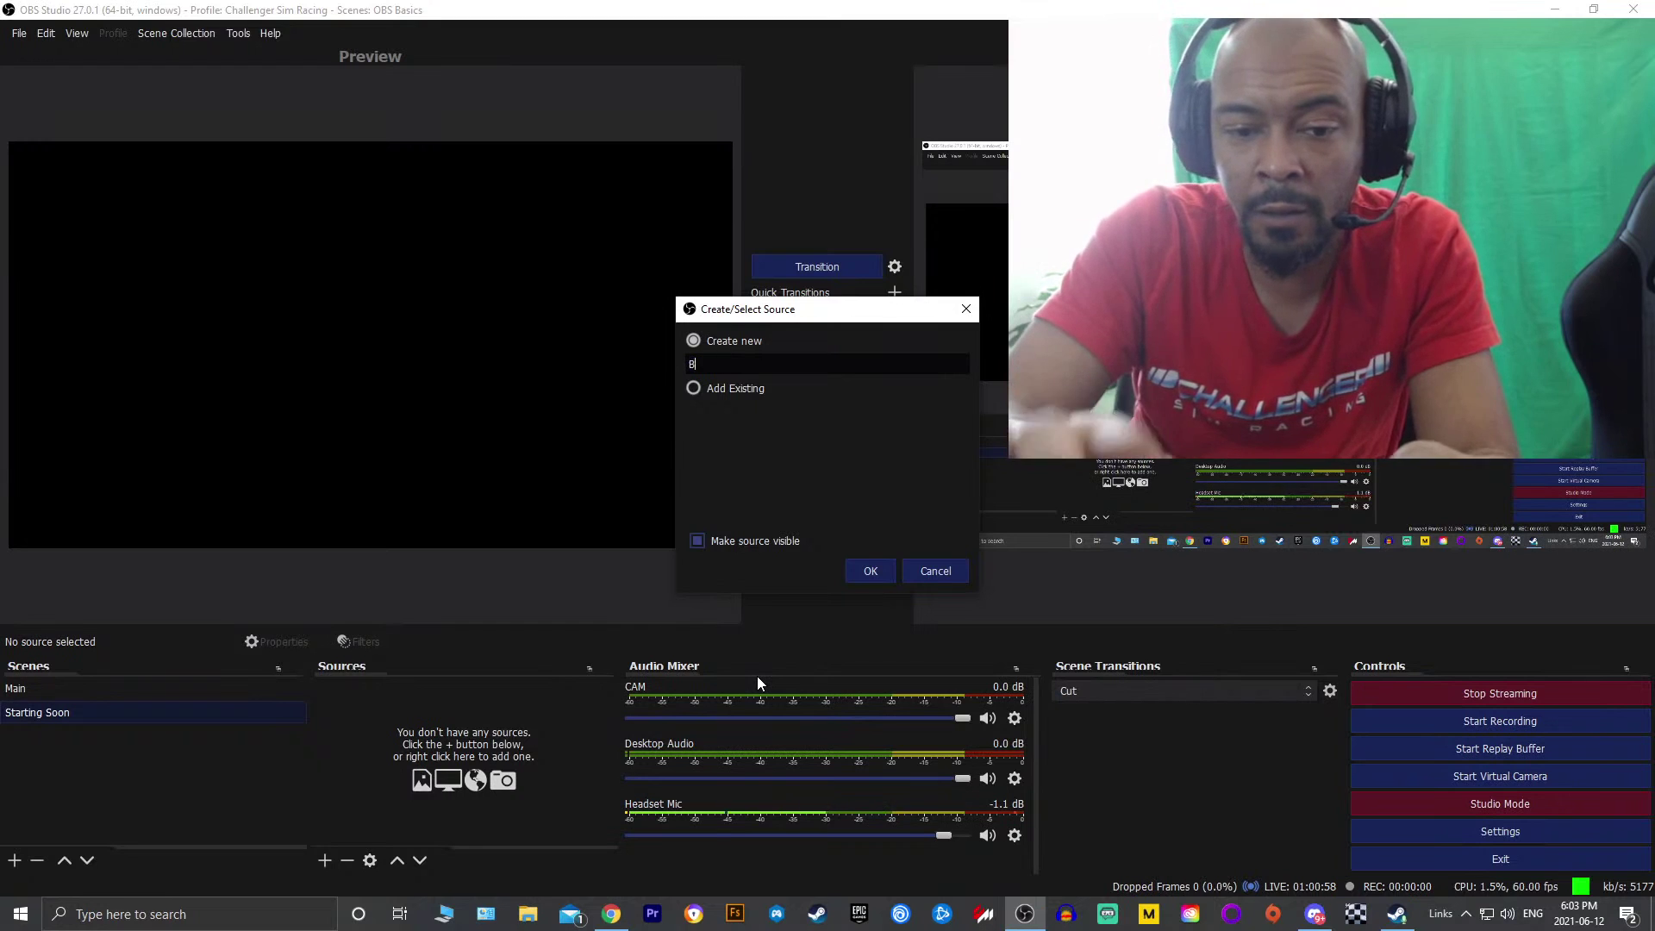
type("ackgroud")
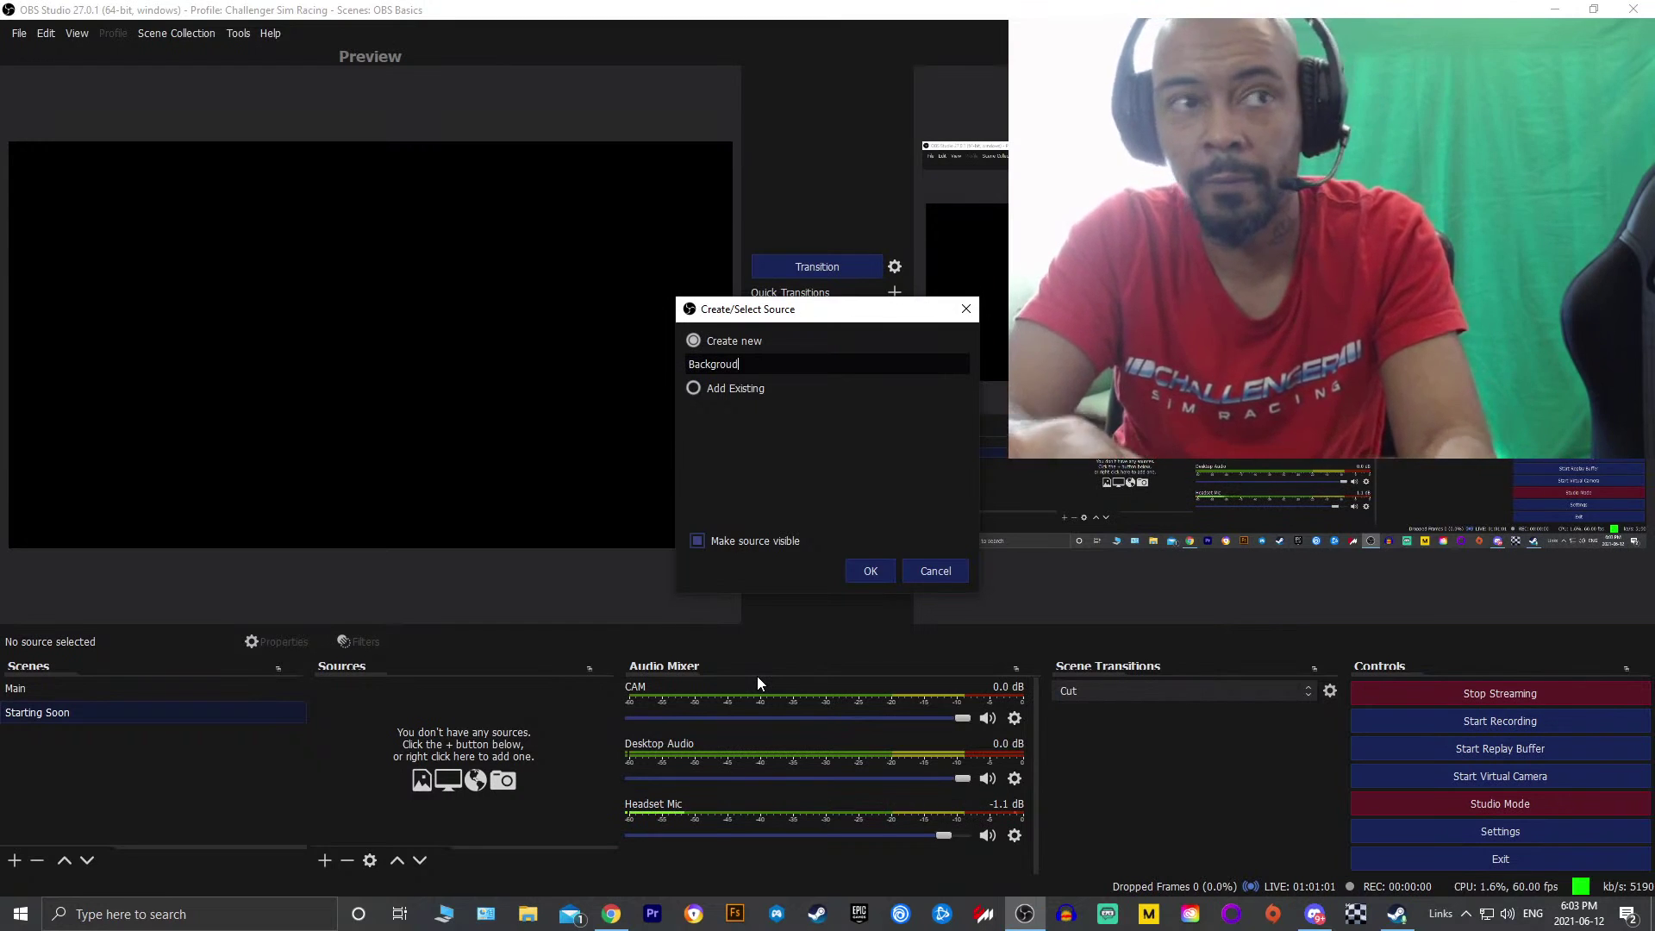
key("BackSpace")
type("nd 1")
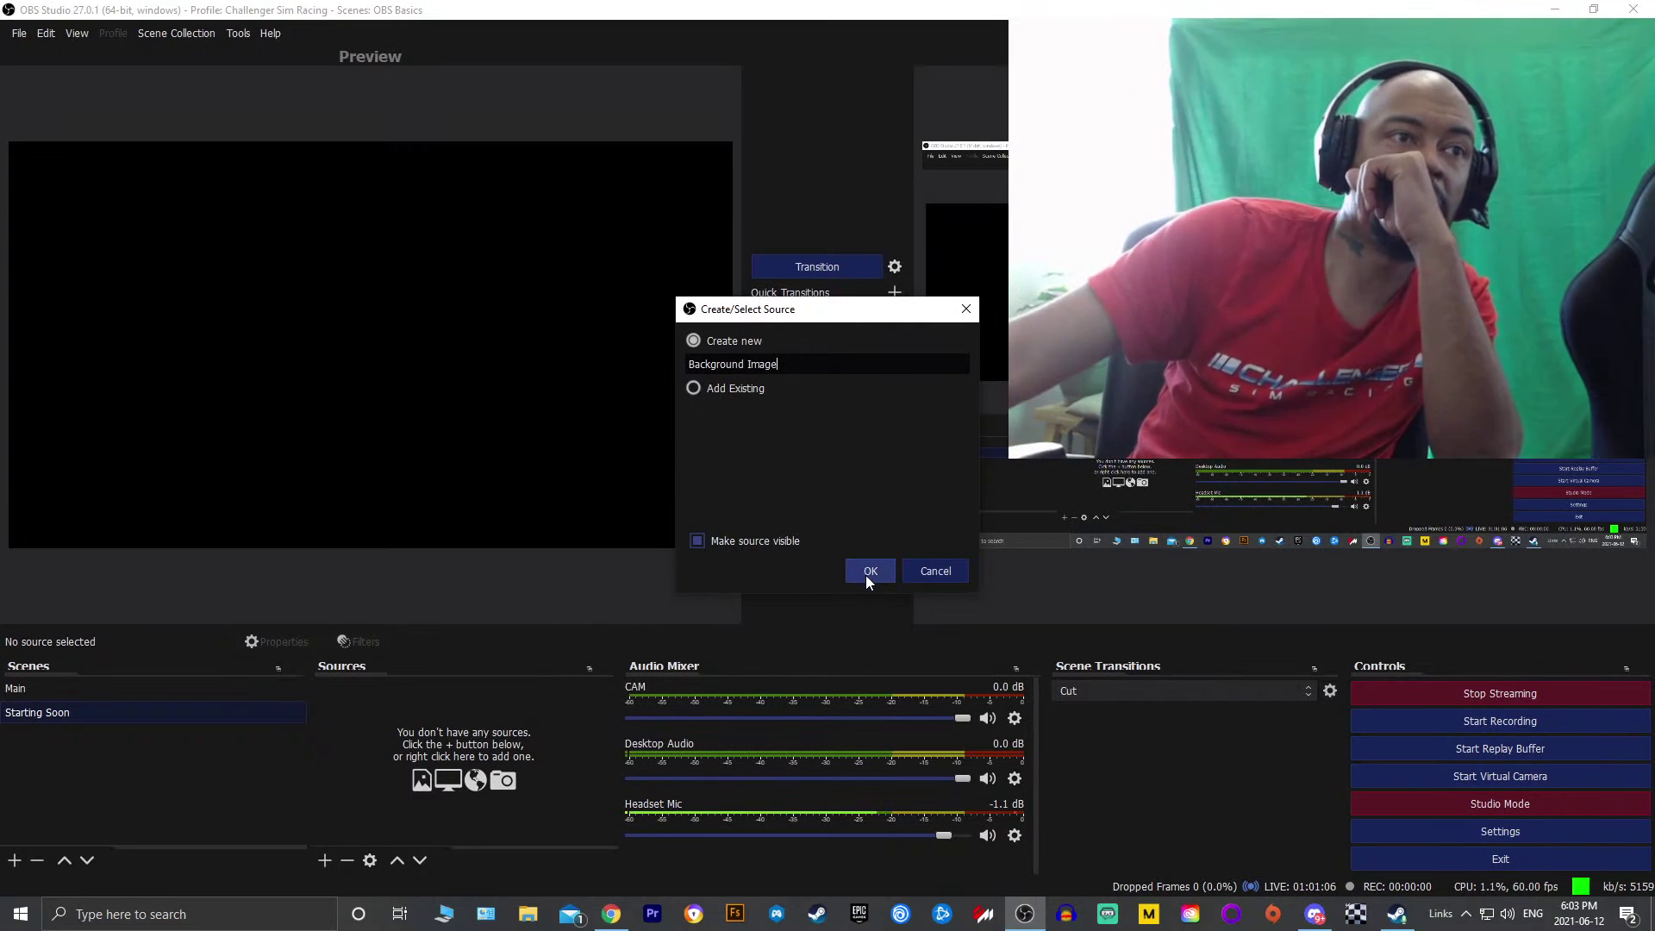
left_click(871, 572)
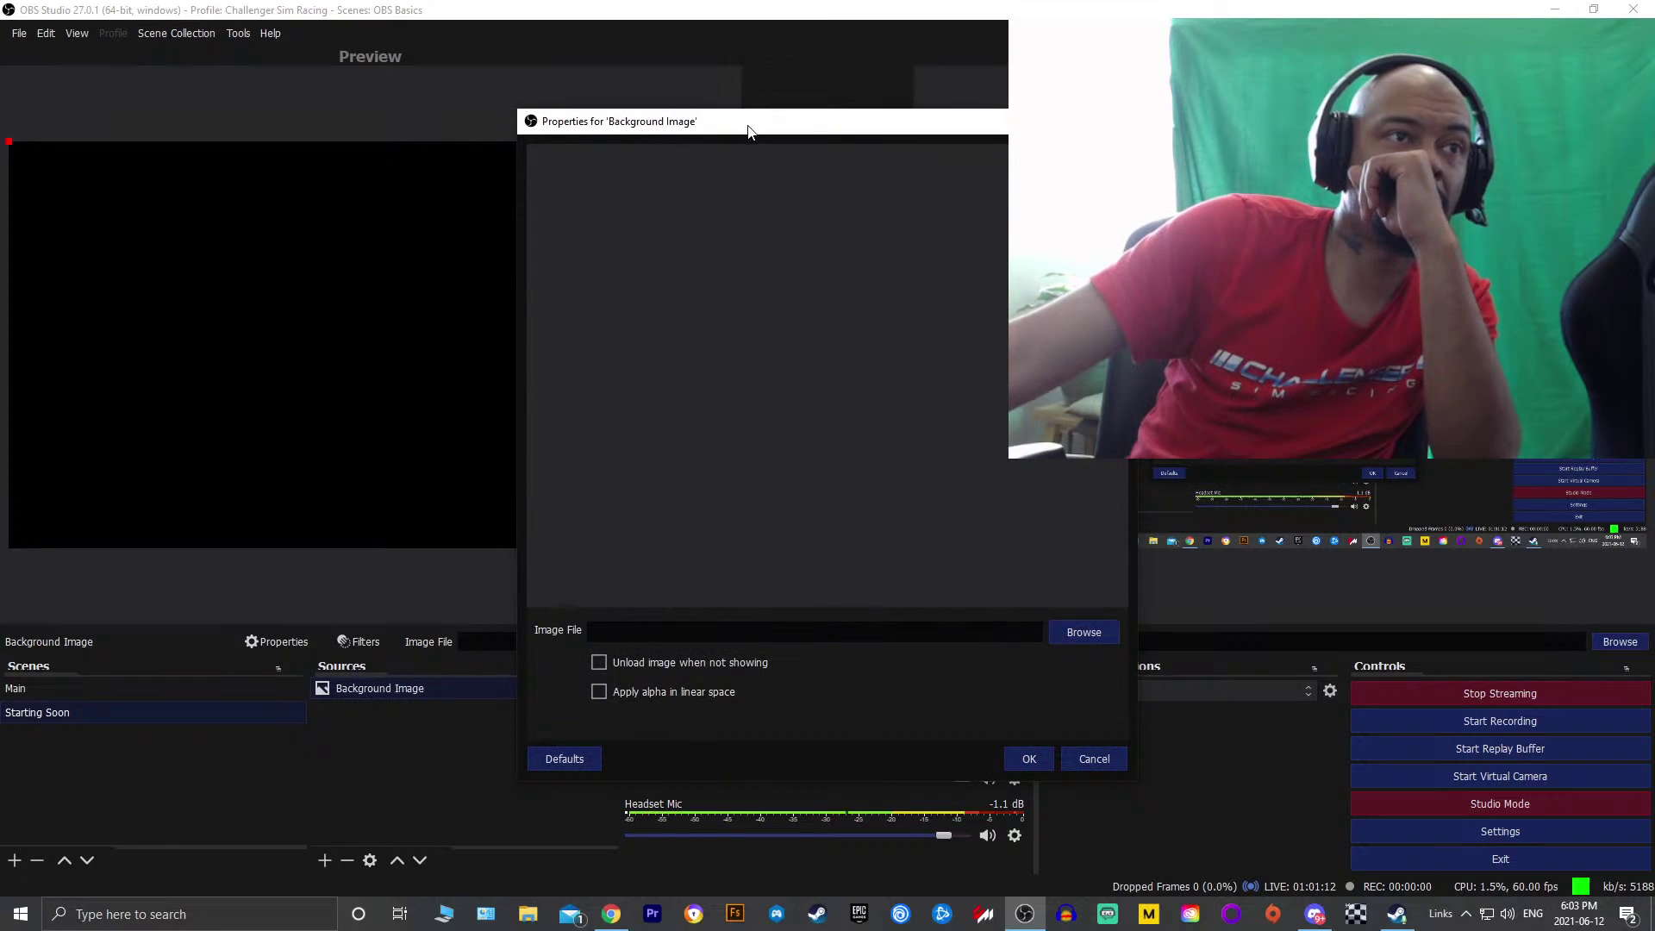
Browse for the image file in Graphics > Challenger Sim Racing > Digital Branding on the Backup SSD (G:) drive
left_click_drag(747, 131, 421, 104)
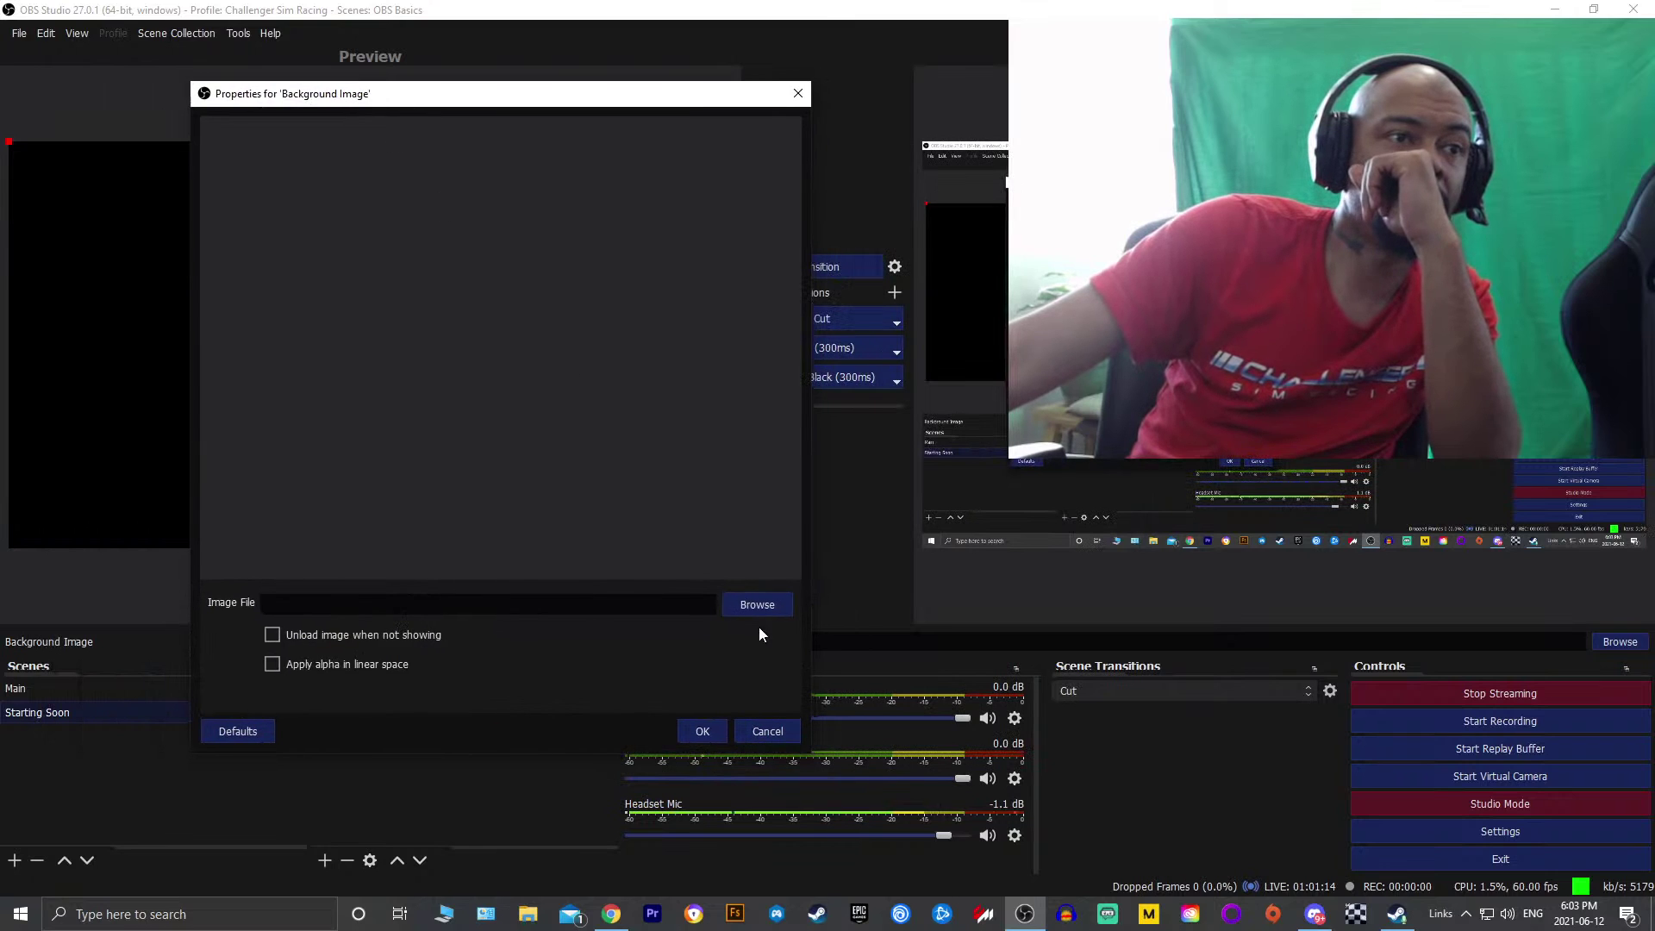
left_click(758, 605)
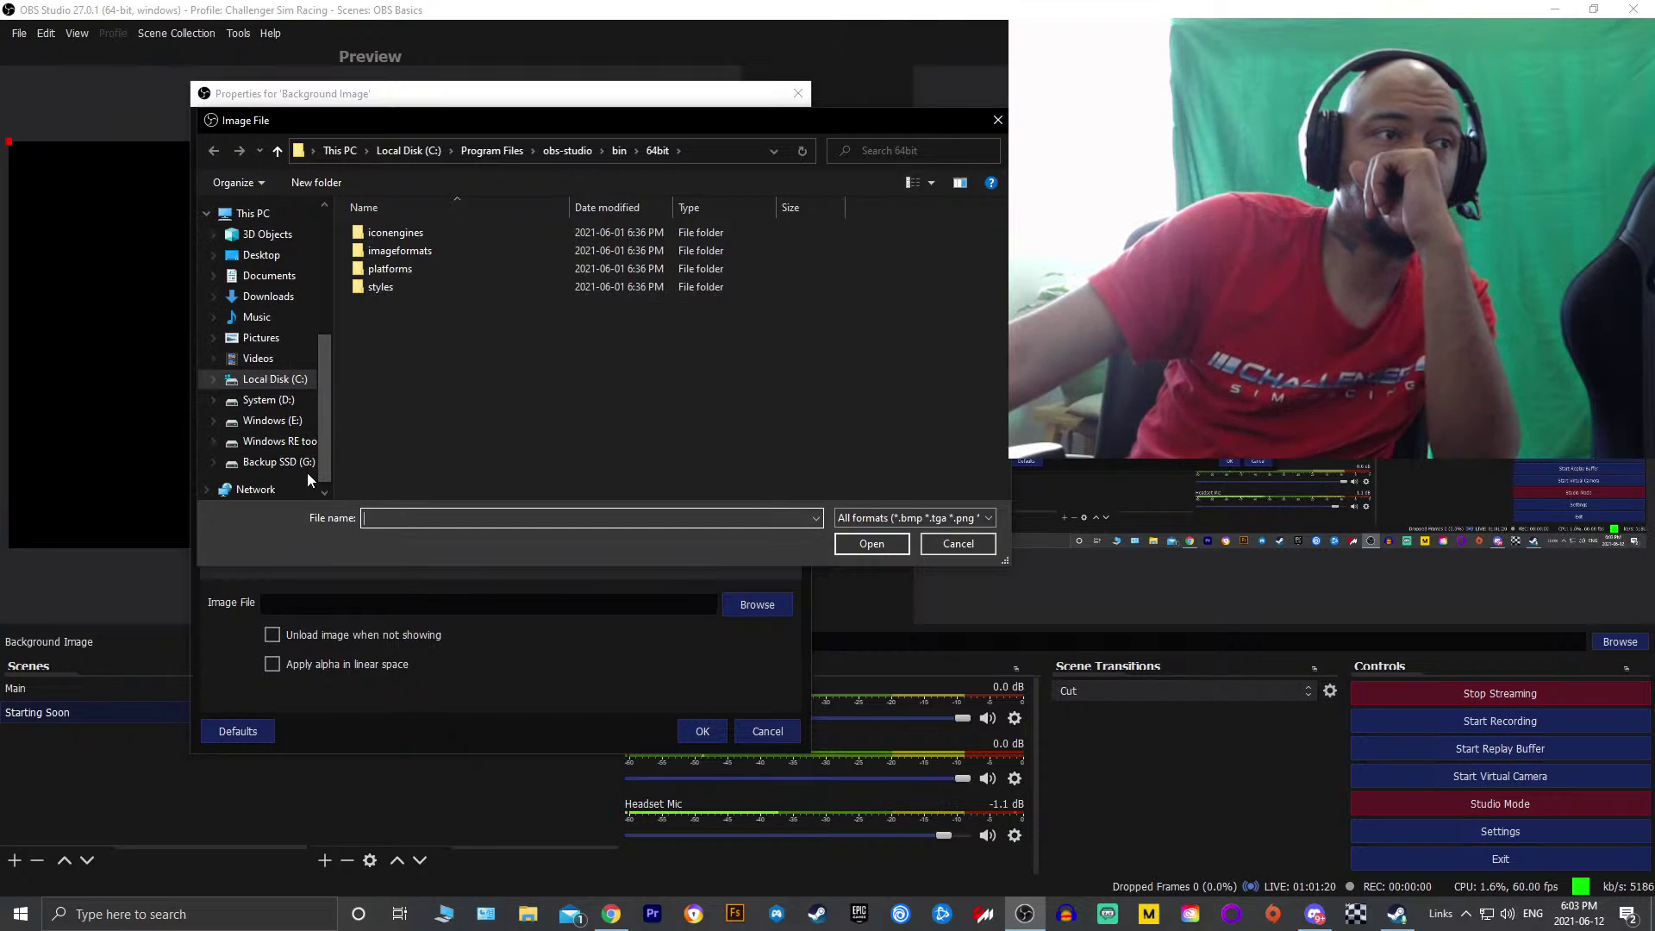
left_click(284, 463)
left_click(412, 252)
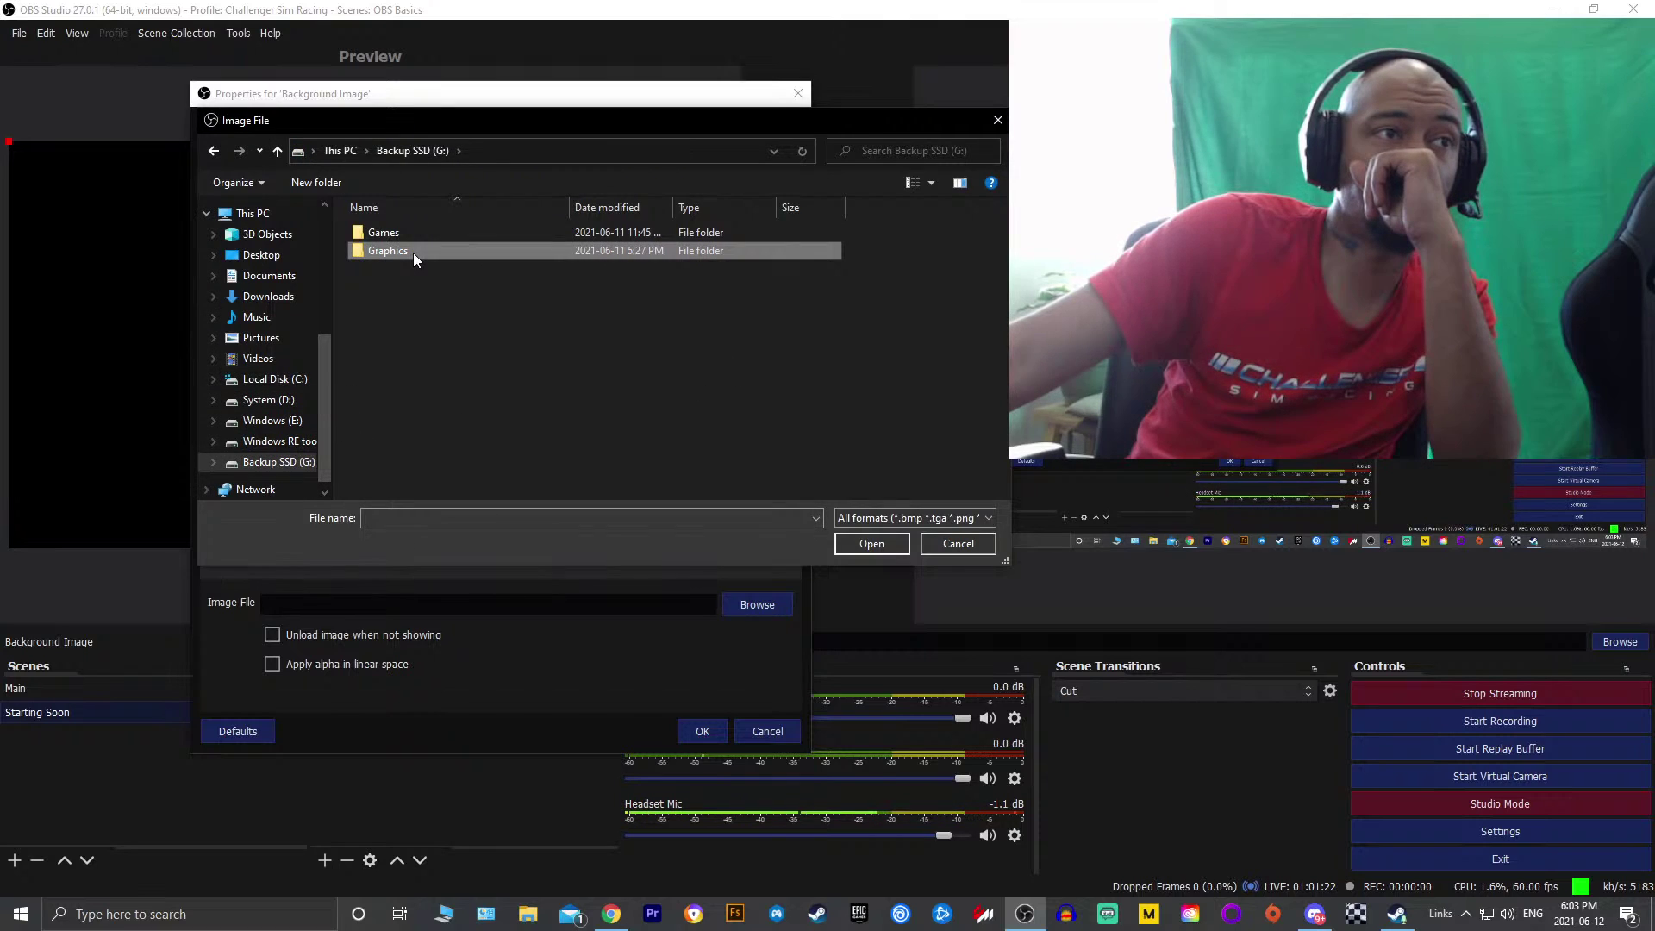
double_click(412, 252)
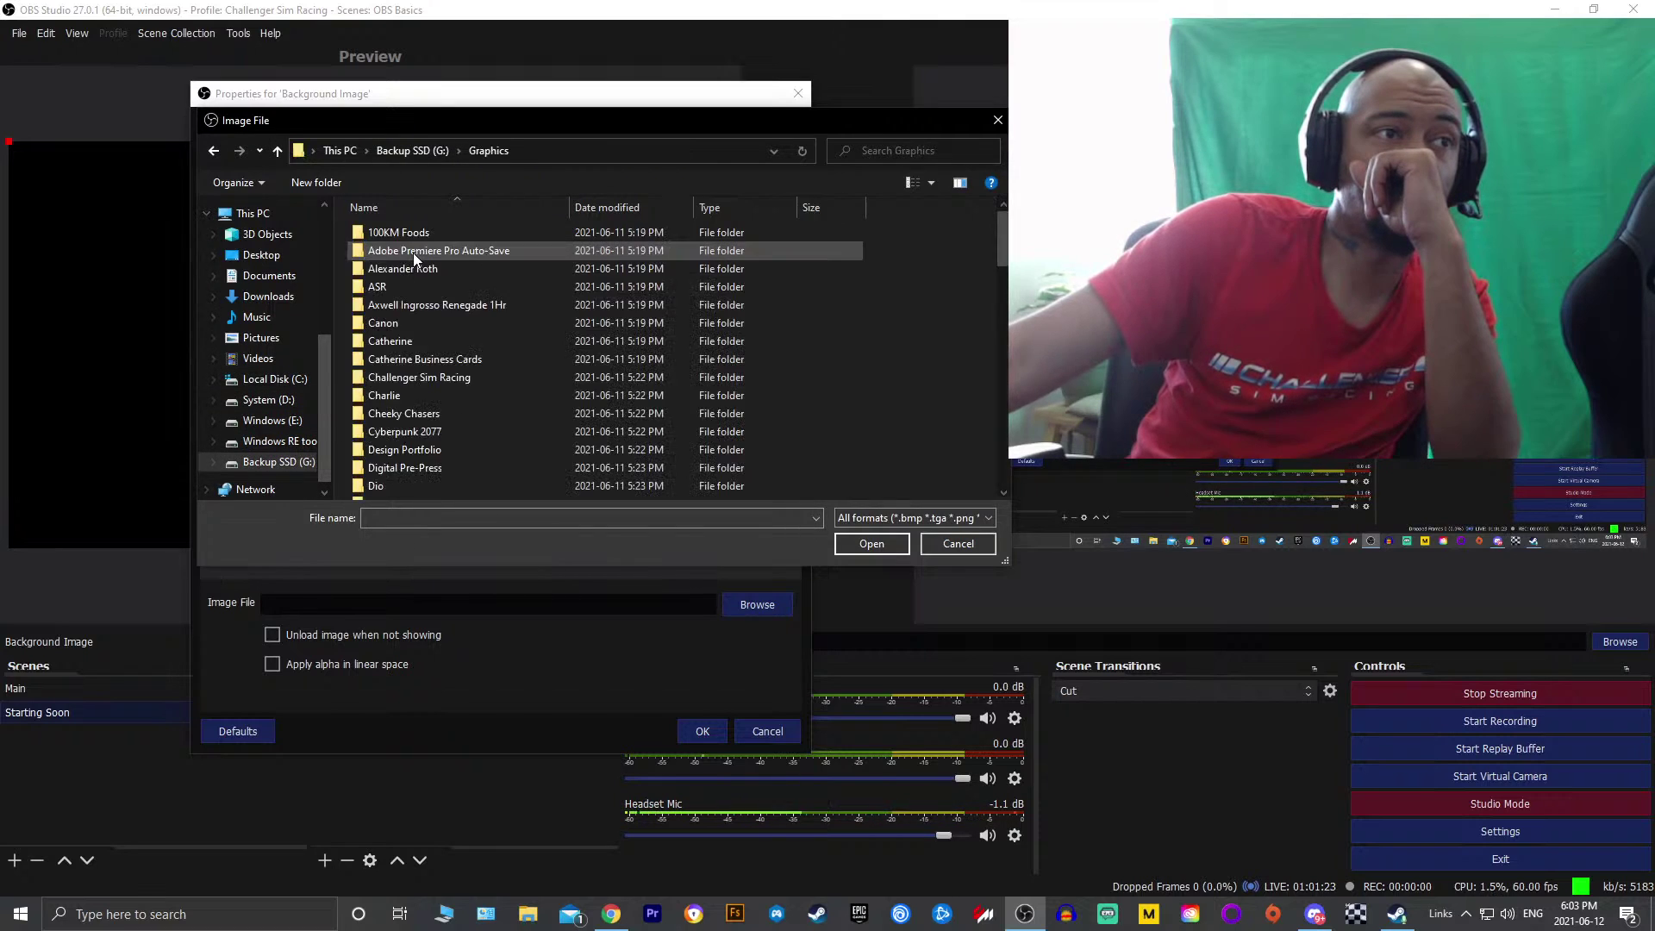
left_click(540, 380)
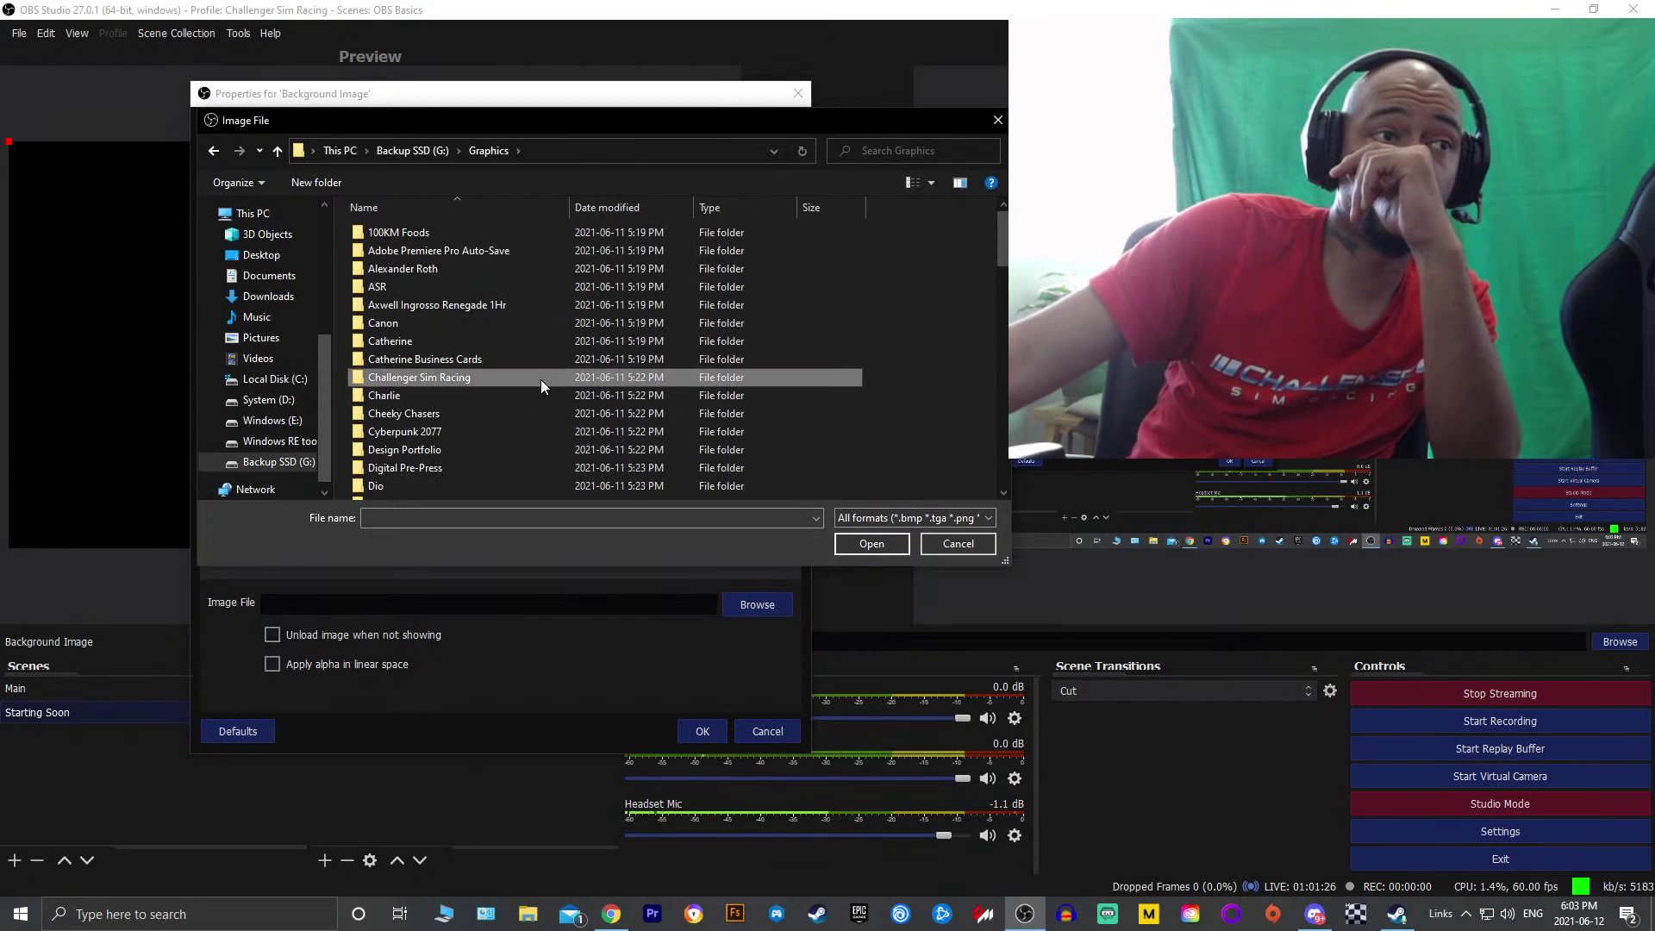
double_click(541, 380)
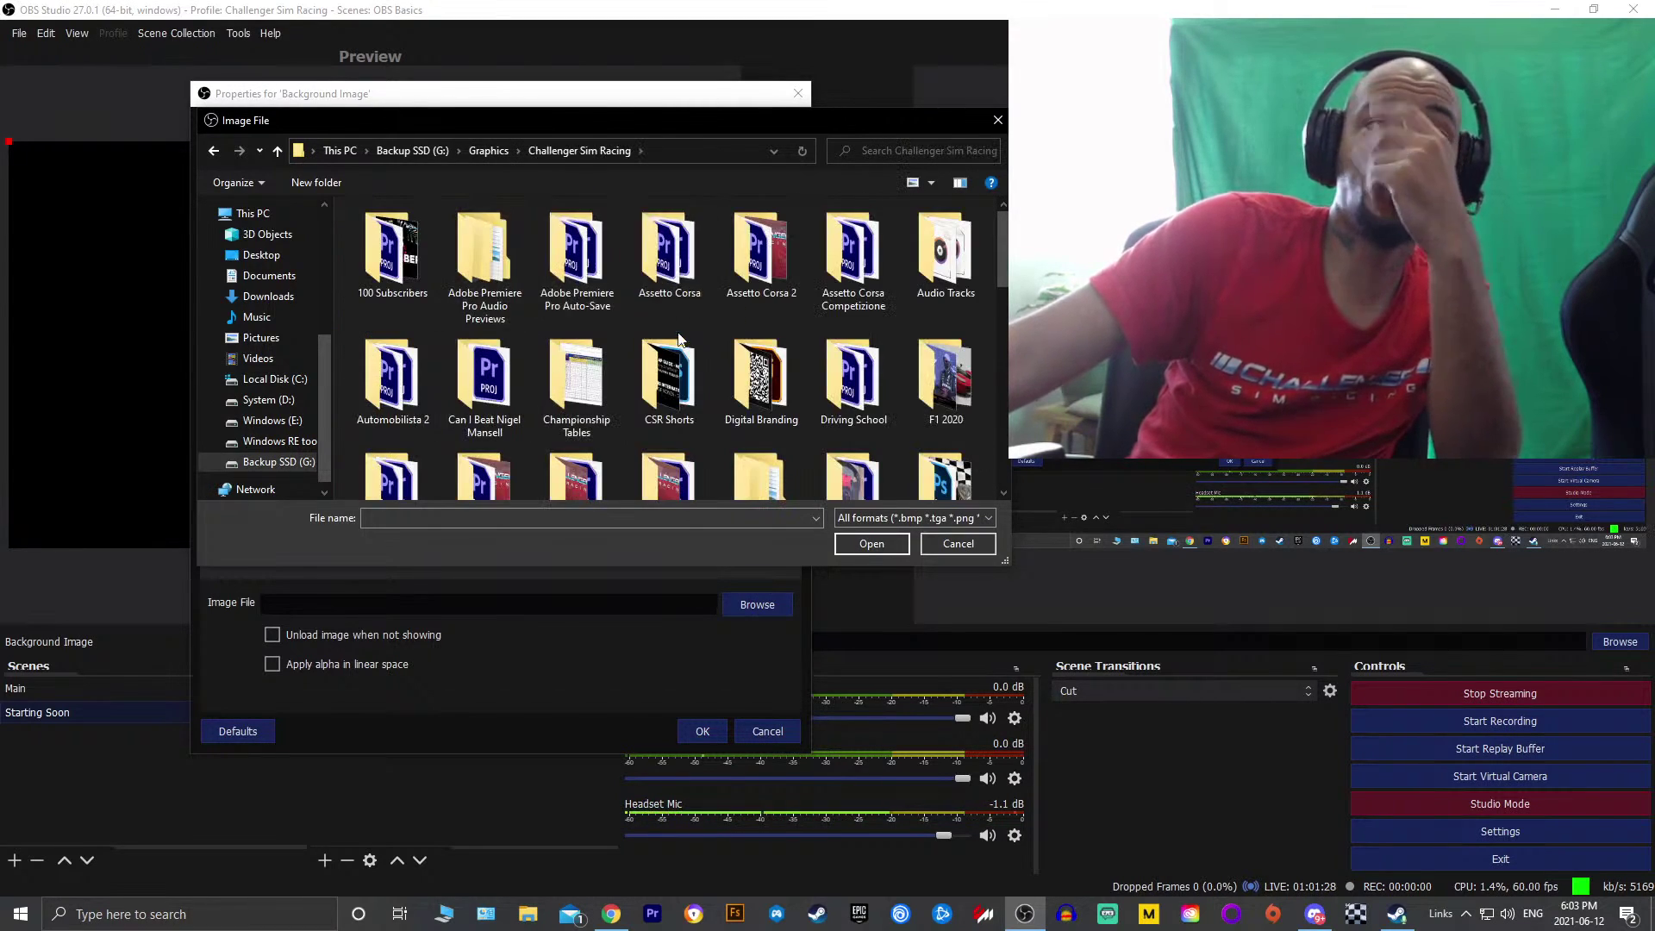
scroll(687, 349, "down", 2)
scroll(650, 449, "up", 2)
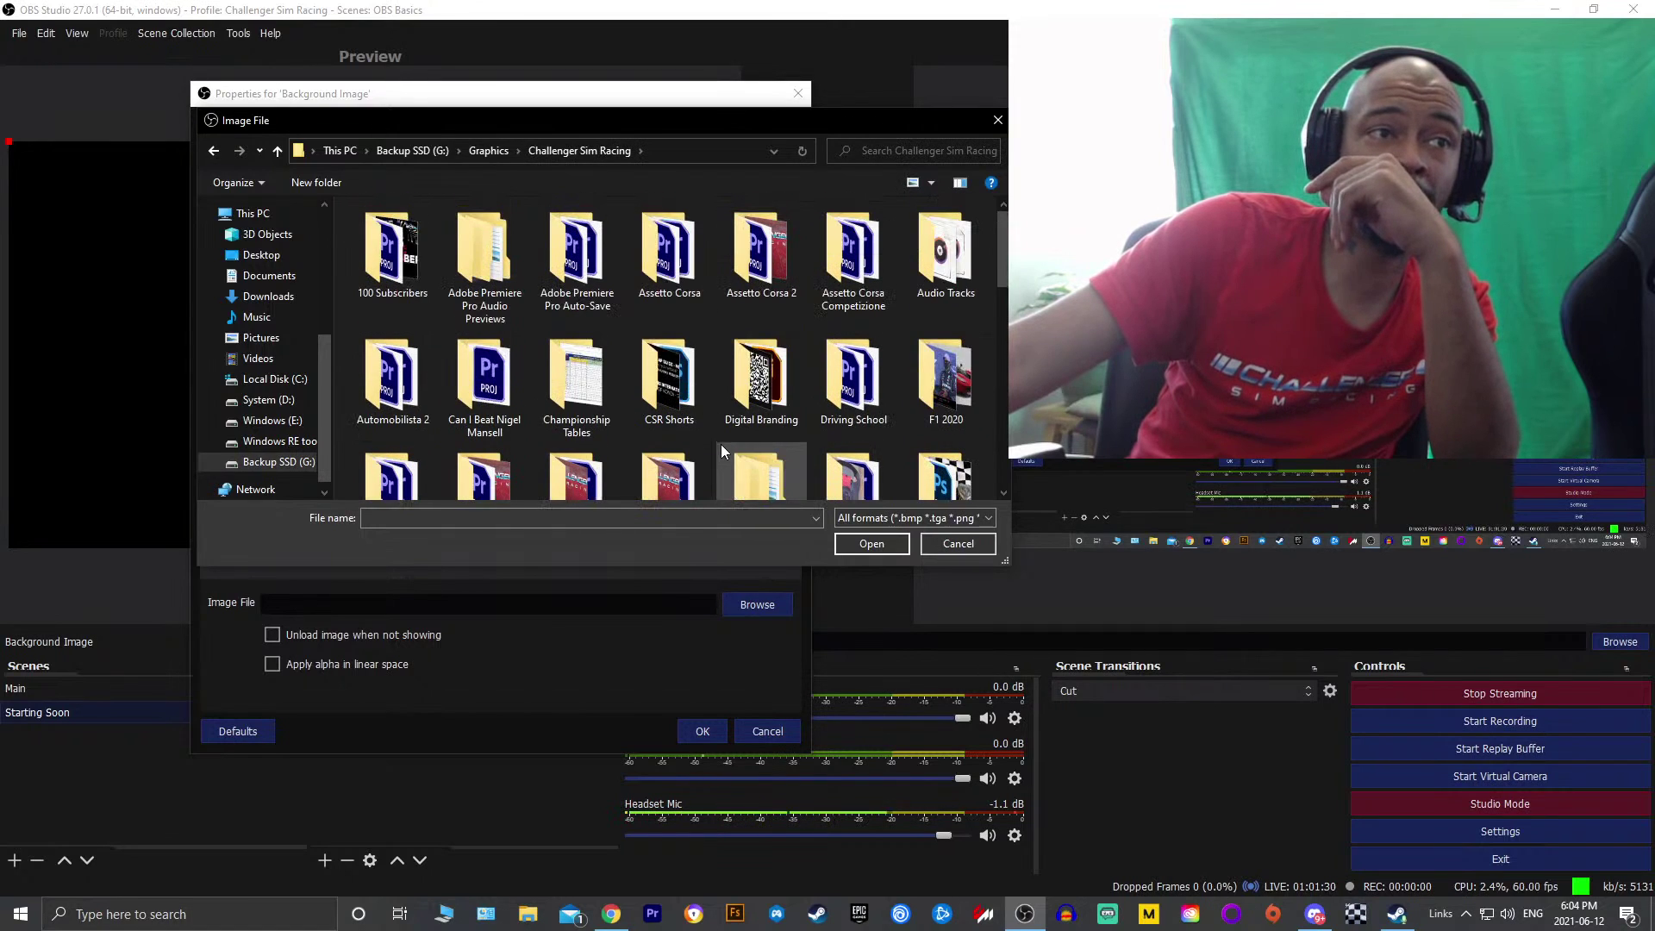
scroll(852, 385, "down", 1)
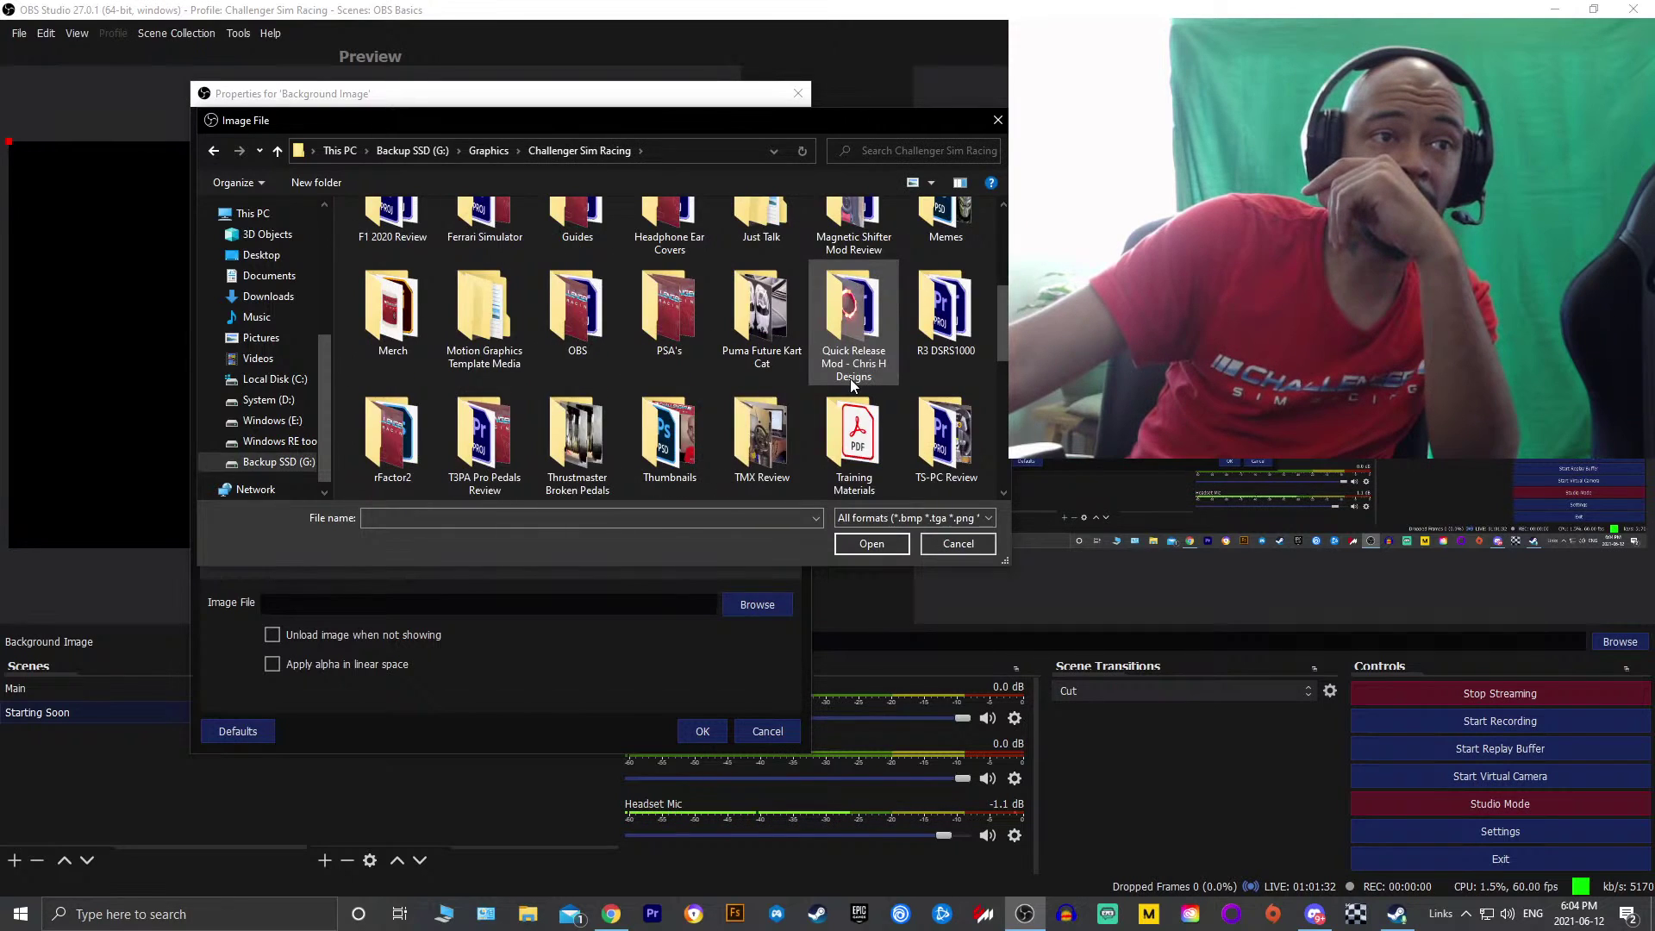
scroll(852, 385, "up", 1)
scroll(663, 397, "down", 1)
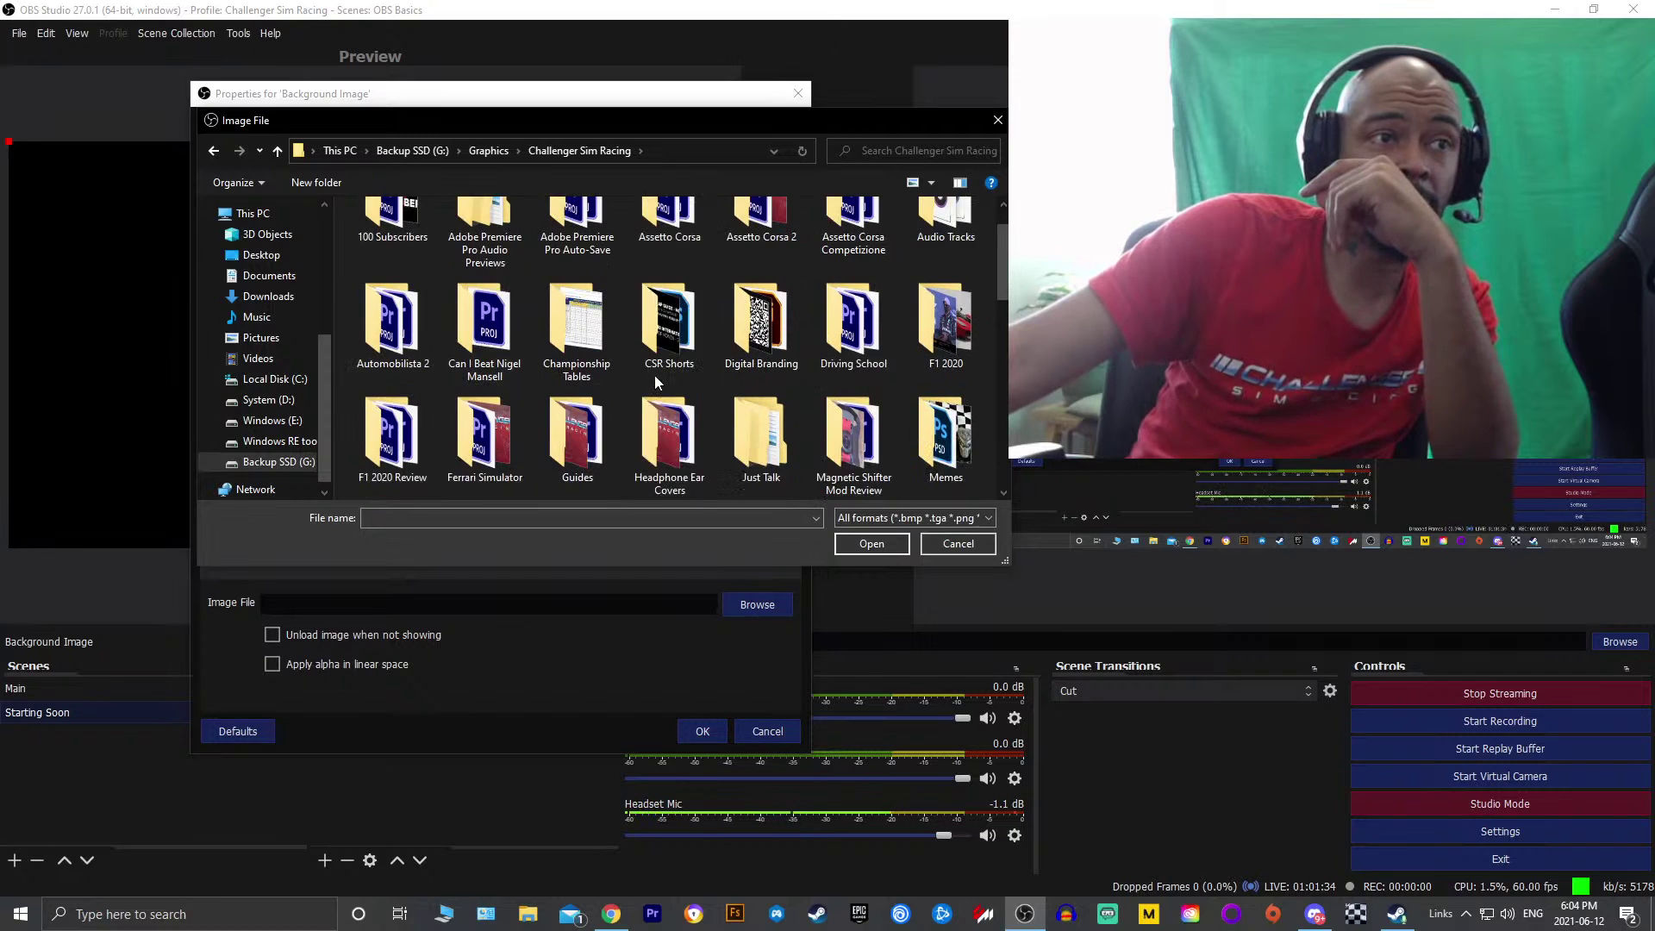
double_click(762, 323)
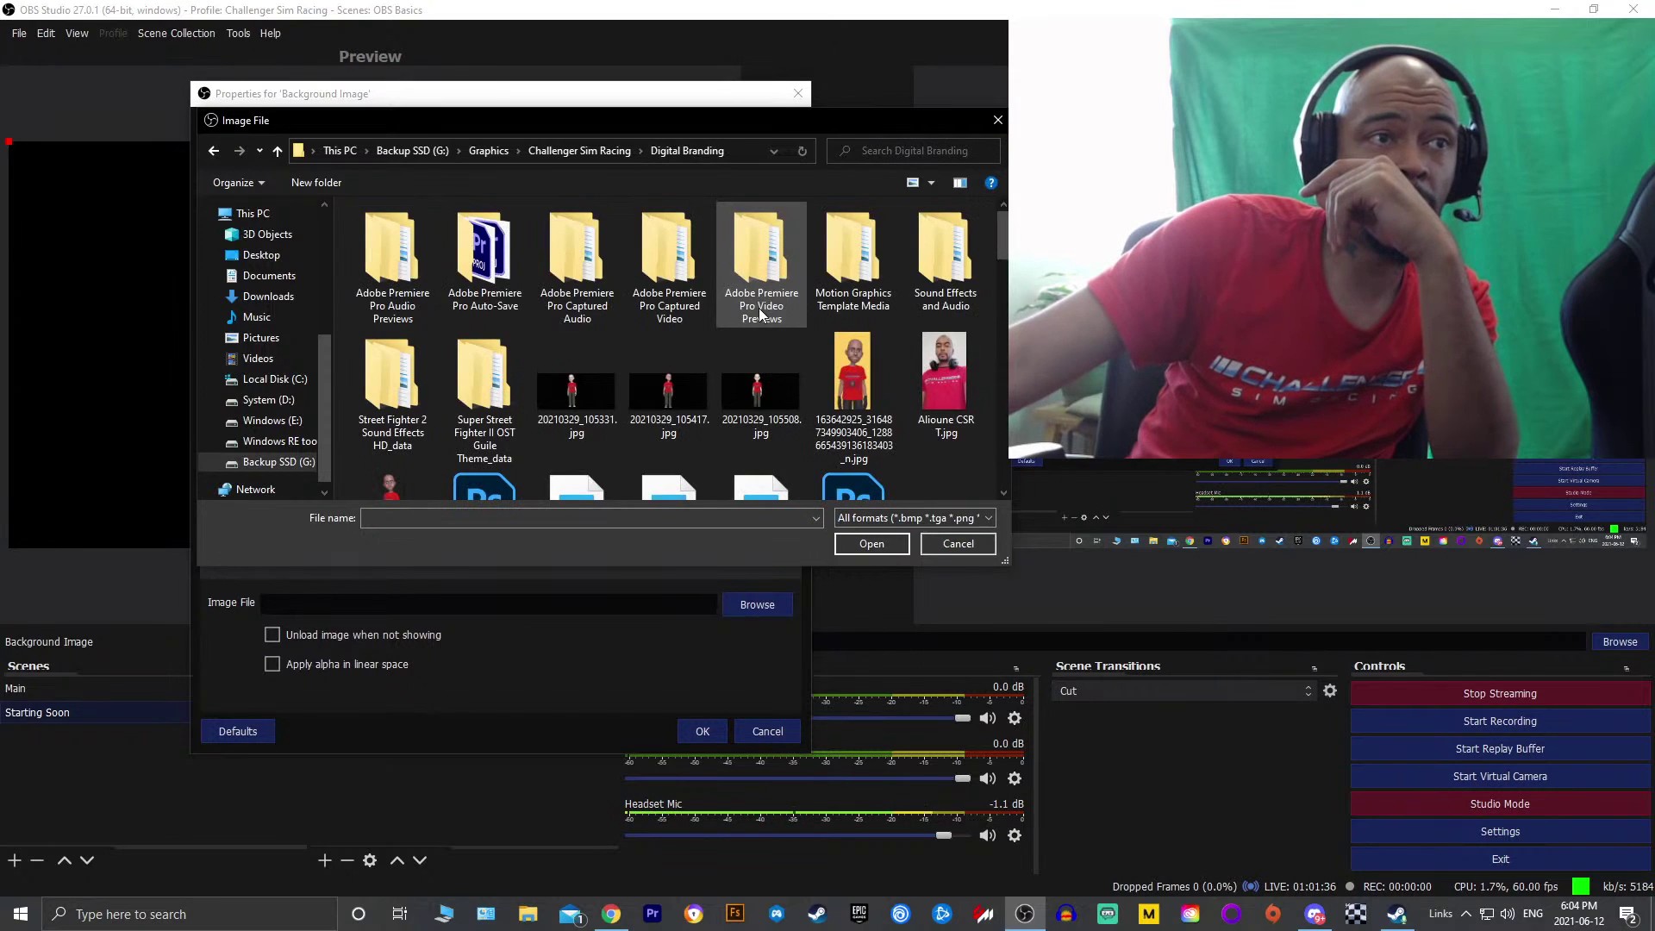
Load Challenger Sim Racing Wallpaper.jpg as the image file for Background Image and accept its properties
scroll(767, 318, "down", 2)
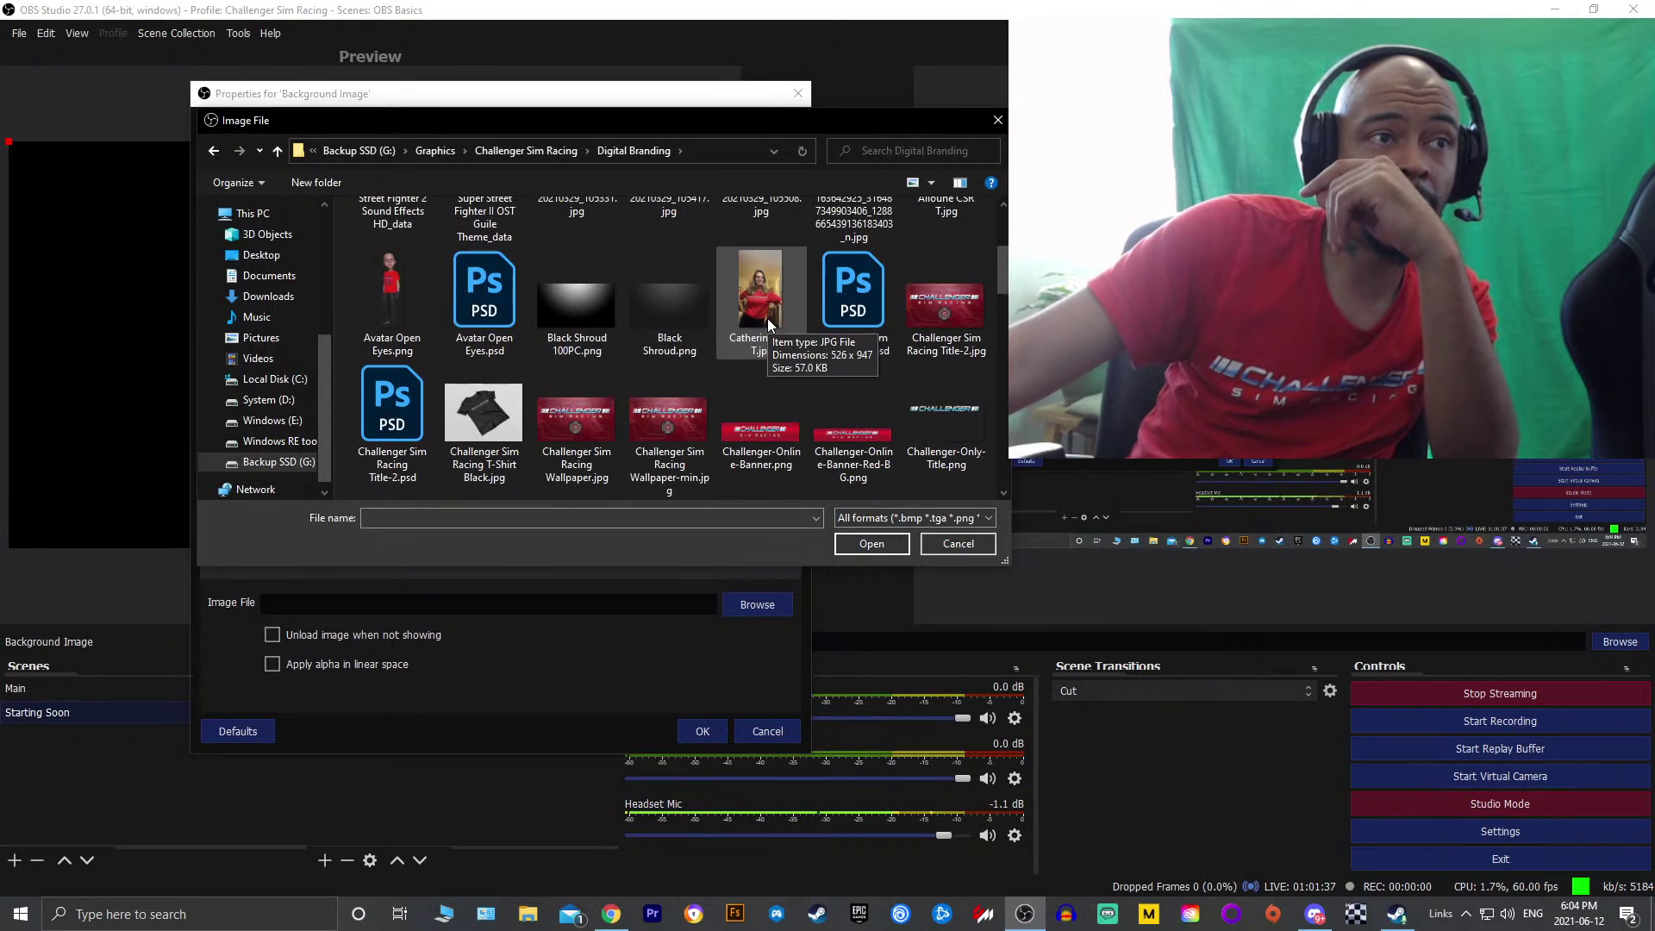
left_click(664, 436)
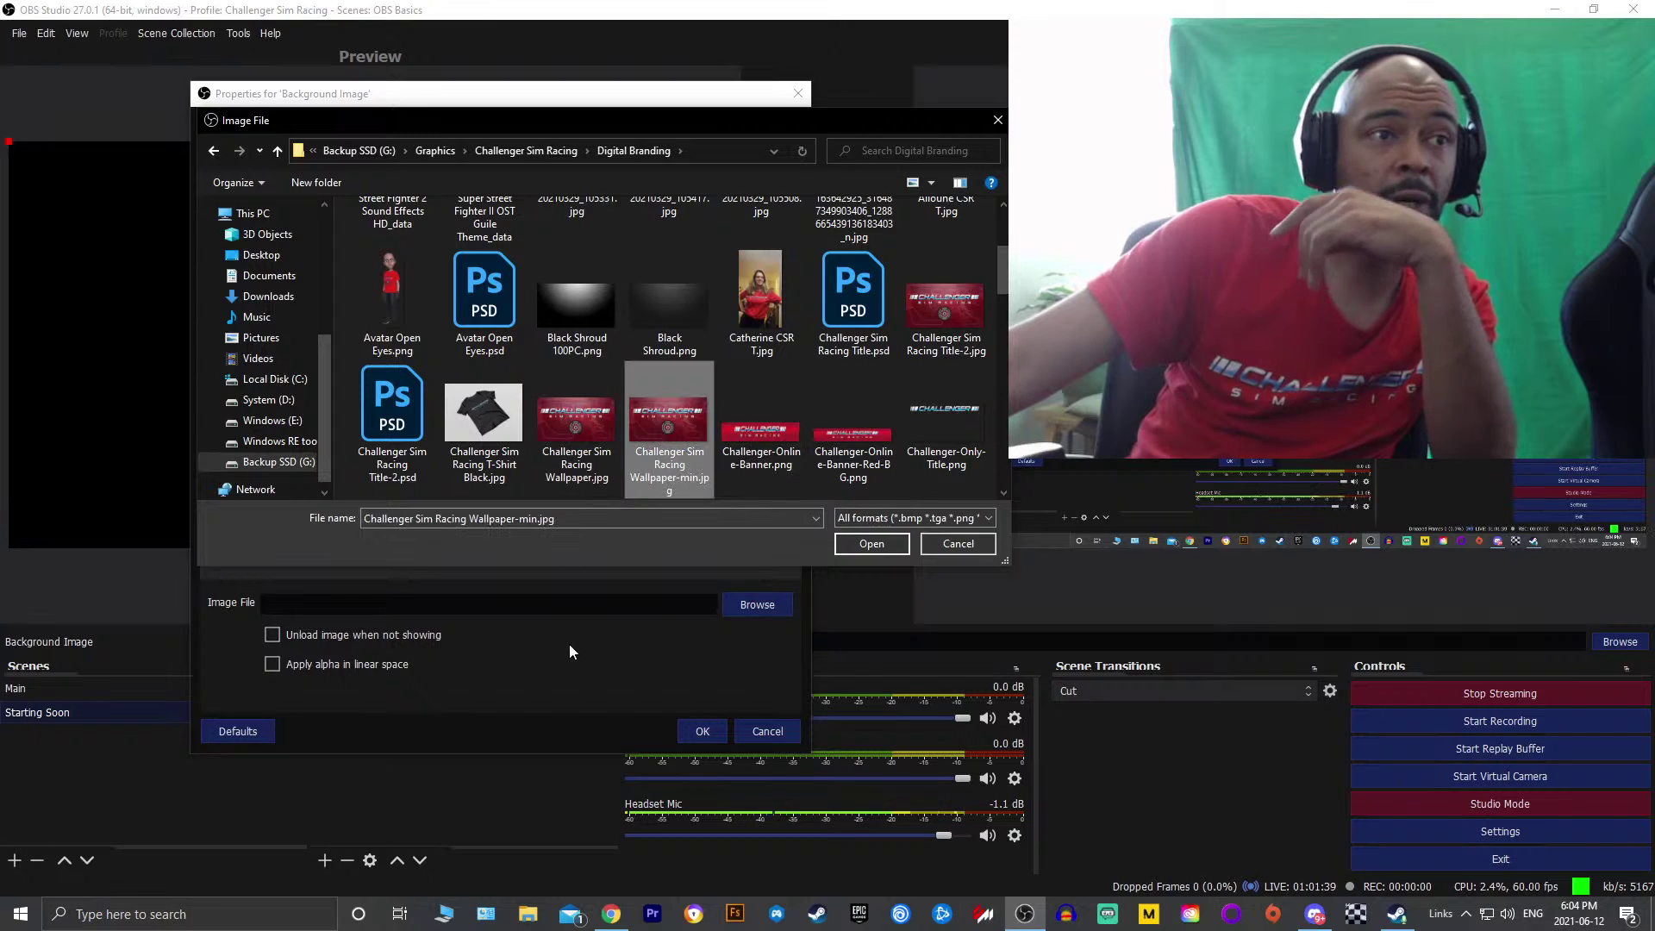
left_click(577, 426)
left_click(879, 546)
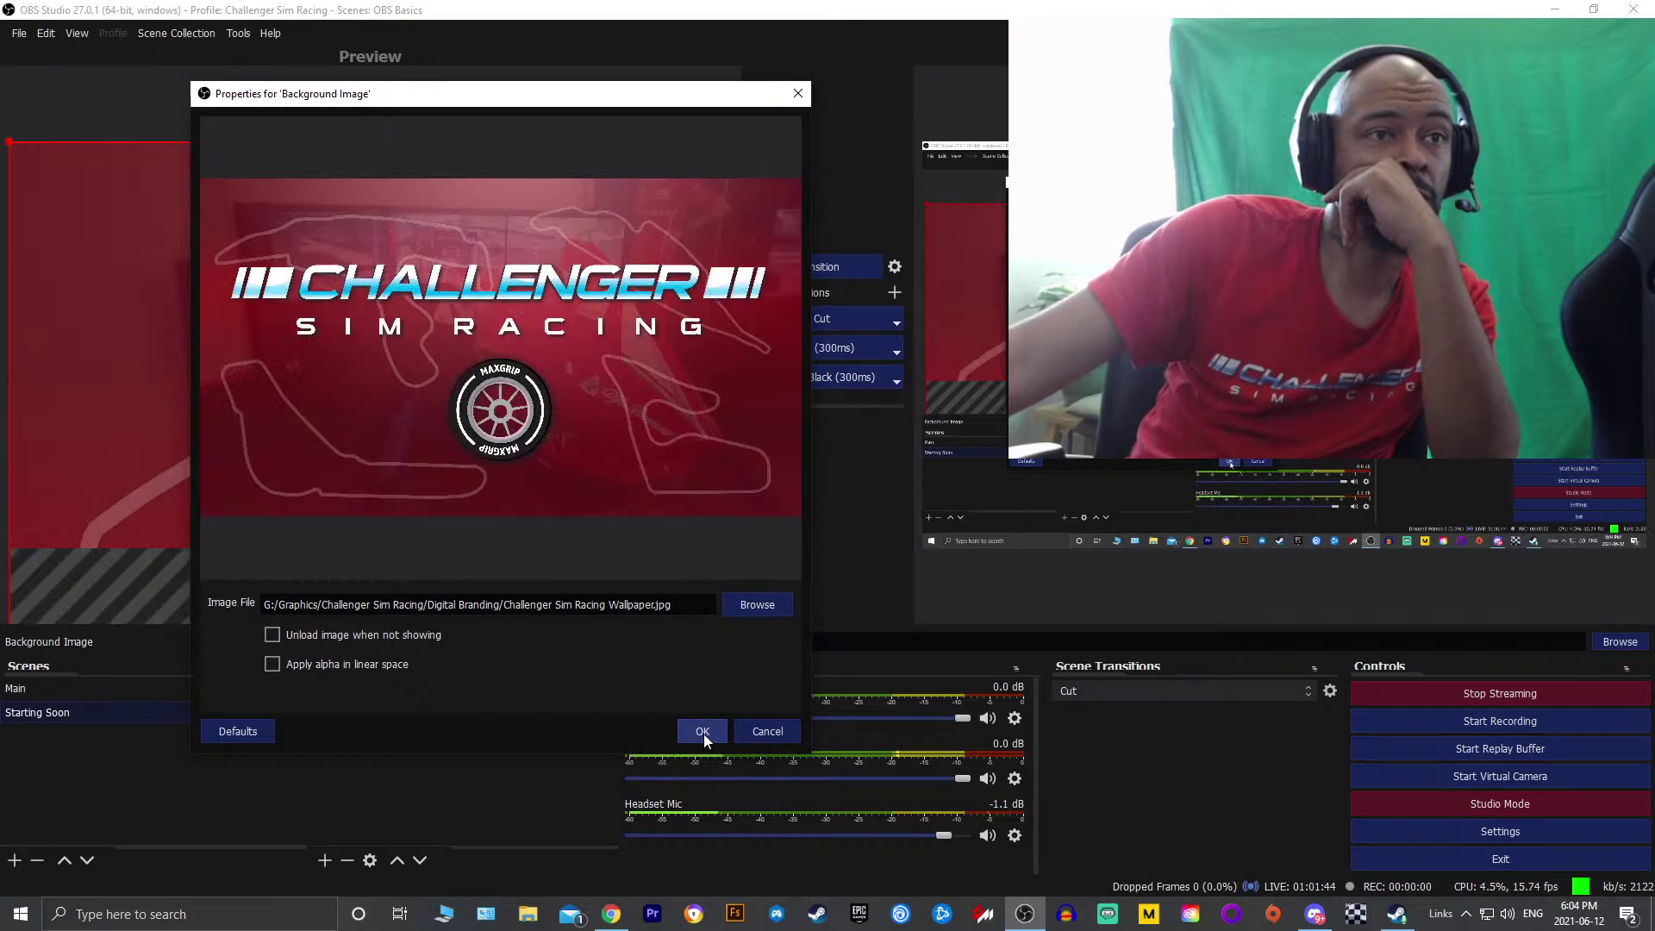
left_click(703, 732)
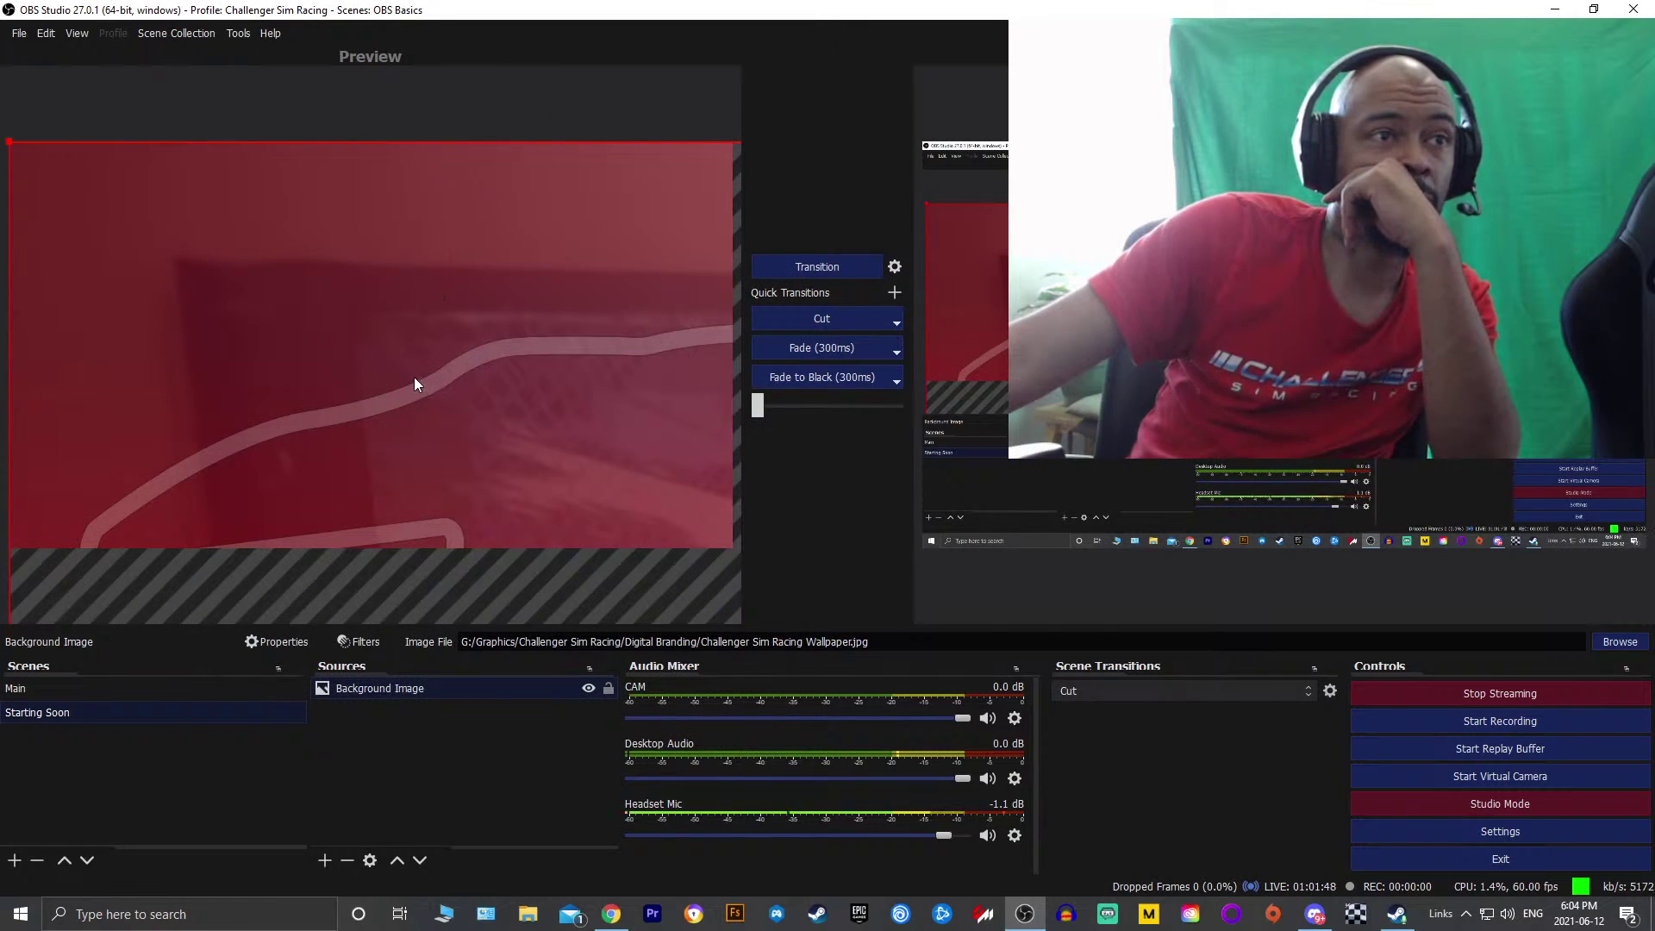
Scale the oversized Background Image down in the preview by repeatedly pulling in its upper-left corner and repositioning it
left_click_drag(415, 378, 471, 373)
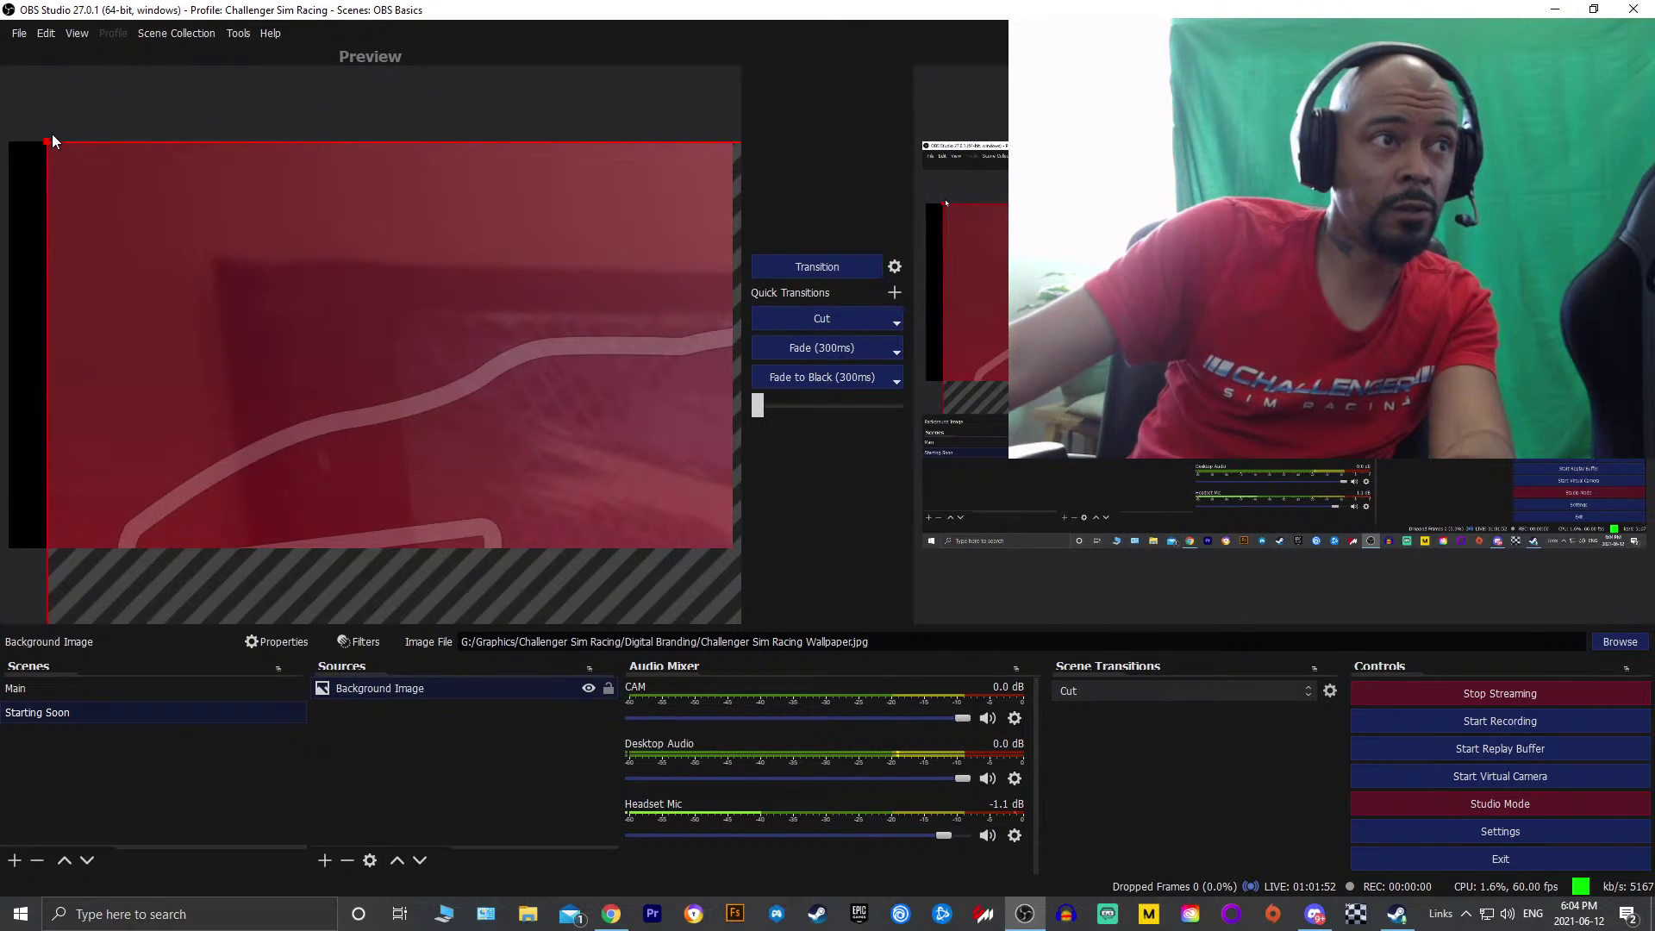
left_click_drag(49, 143, 390, 444)
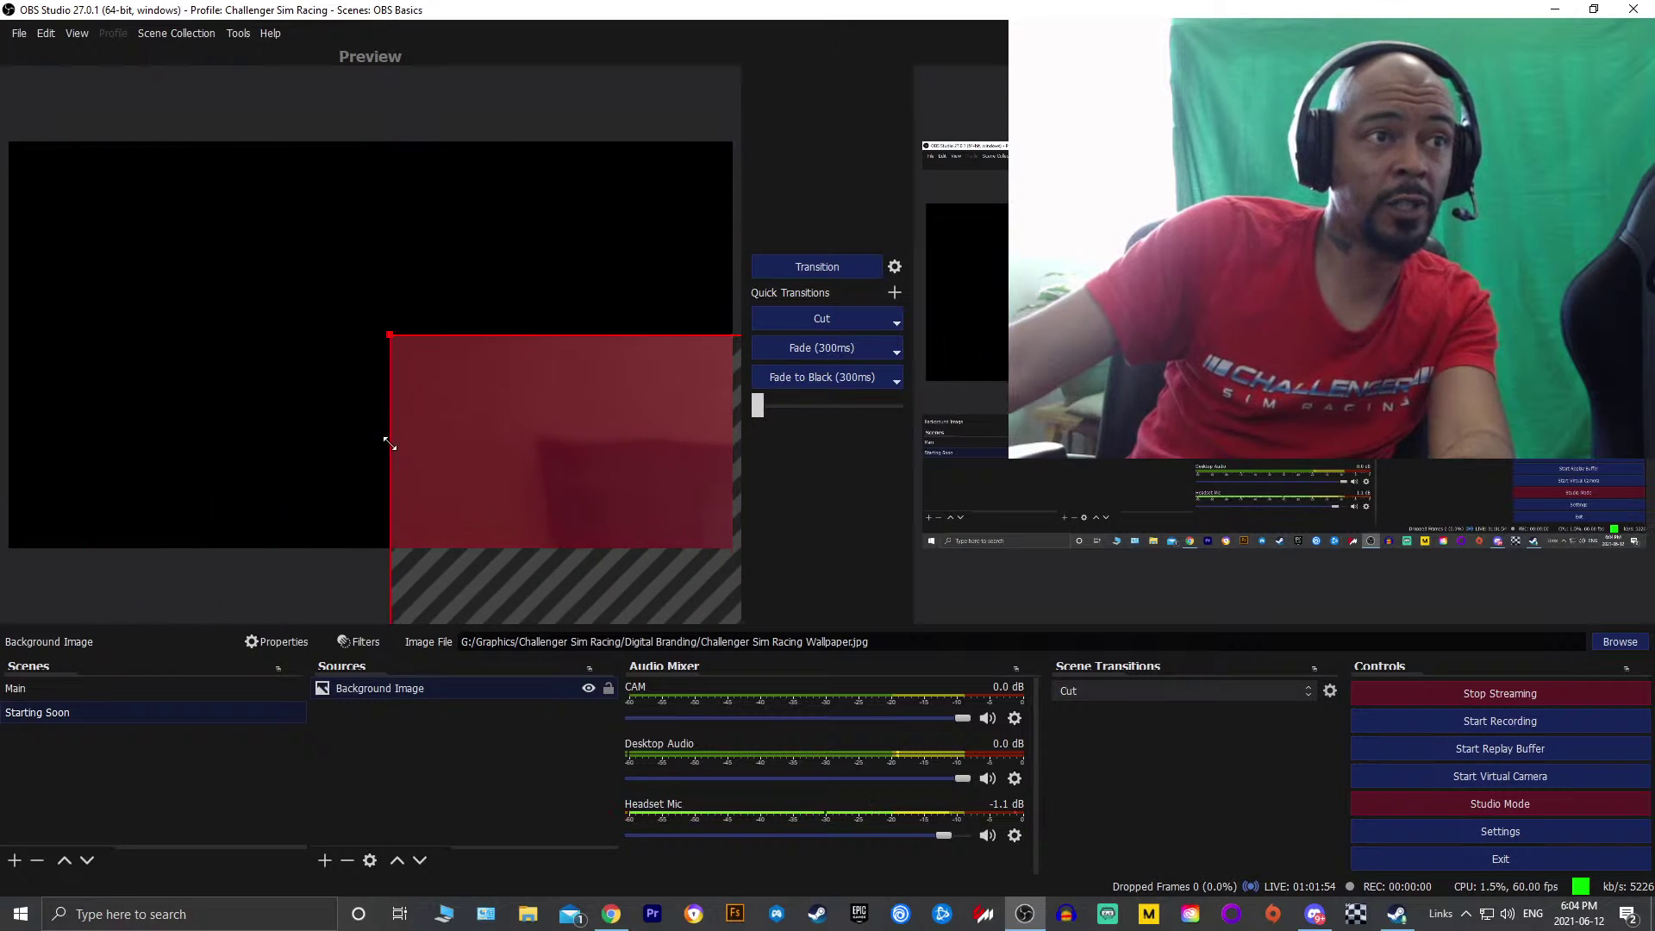
left_click_drag(576, 488, 333, 322)
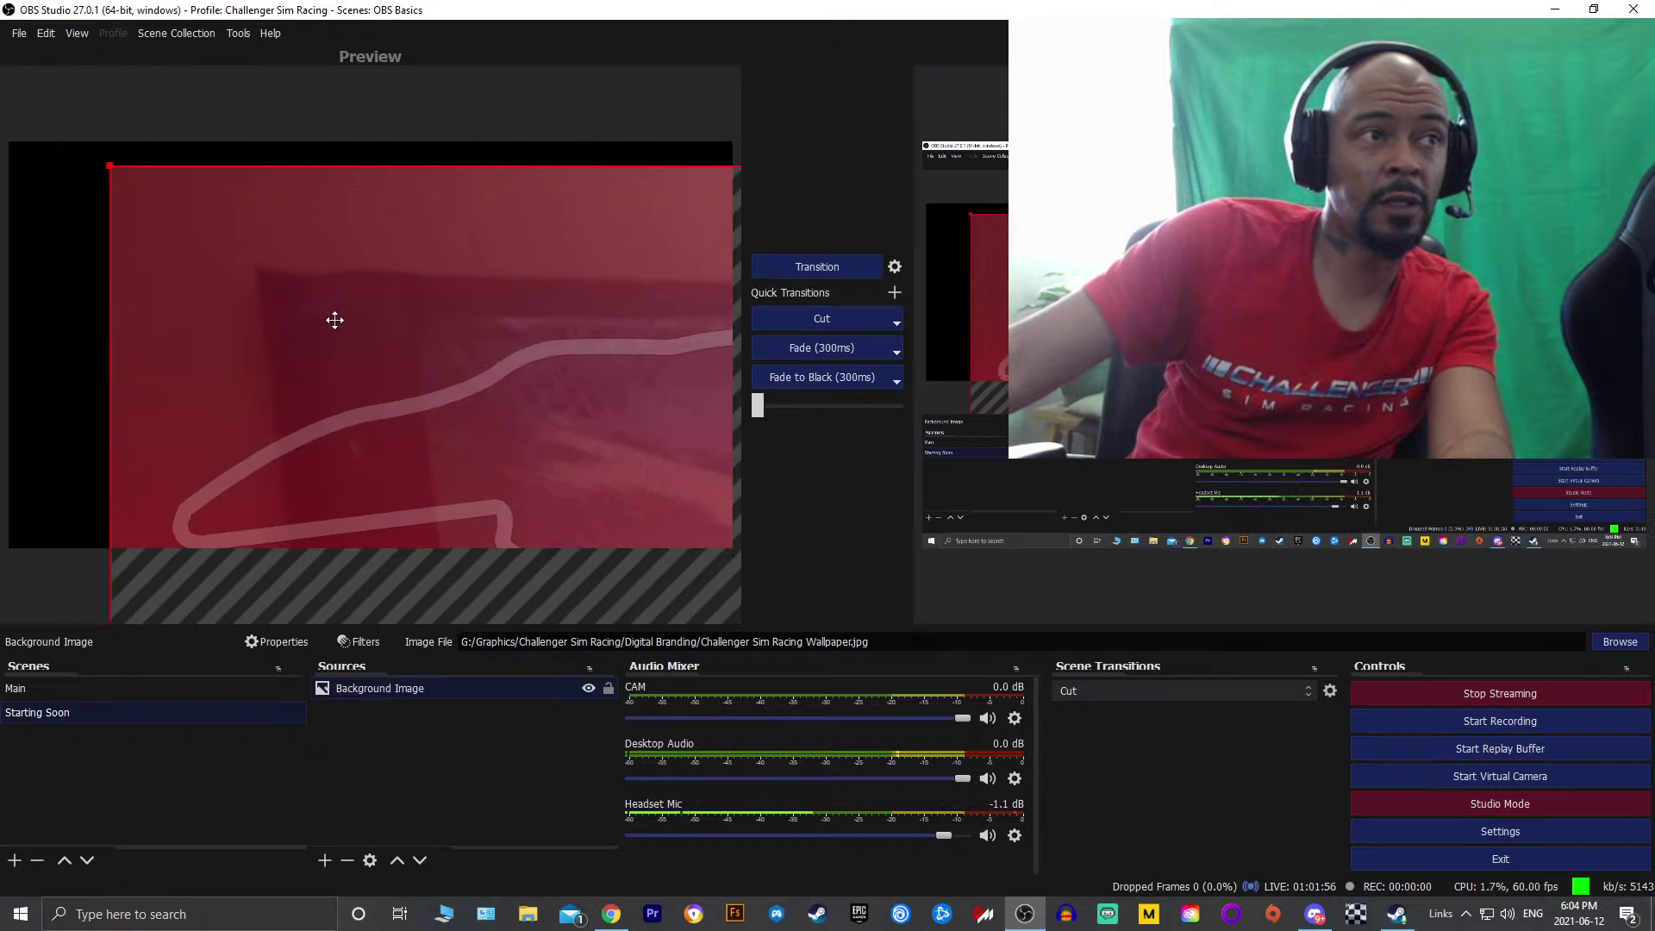
left_click_drag(108, 162, 377, 389)
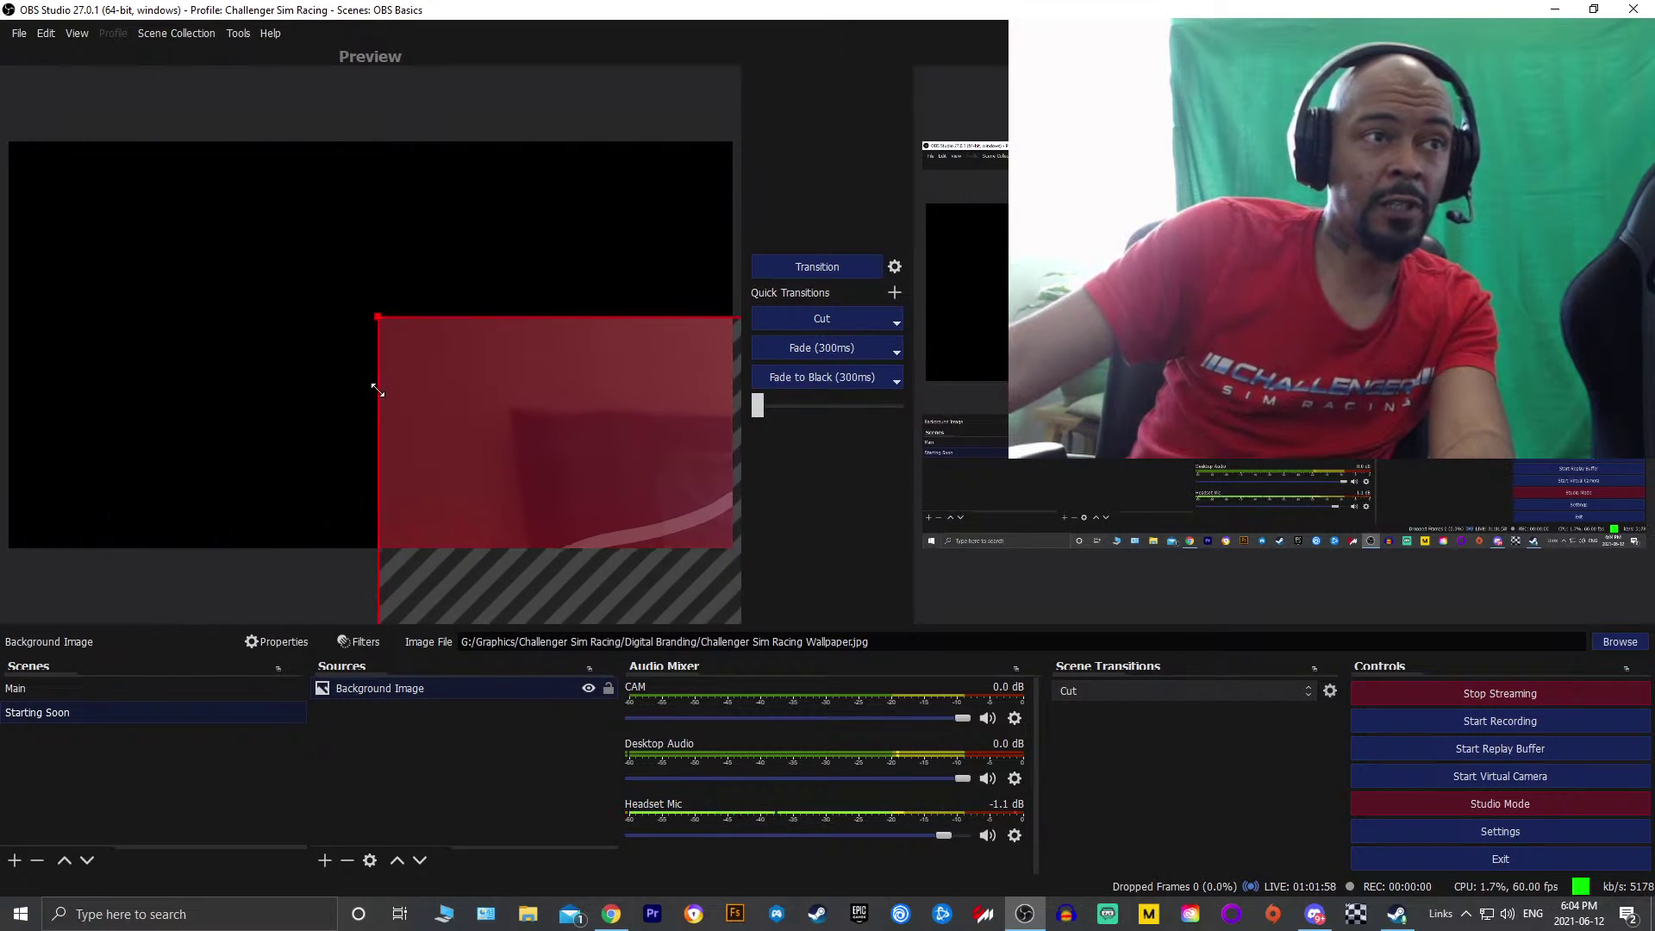
left_click_drag(603, 480, 131, 211)
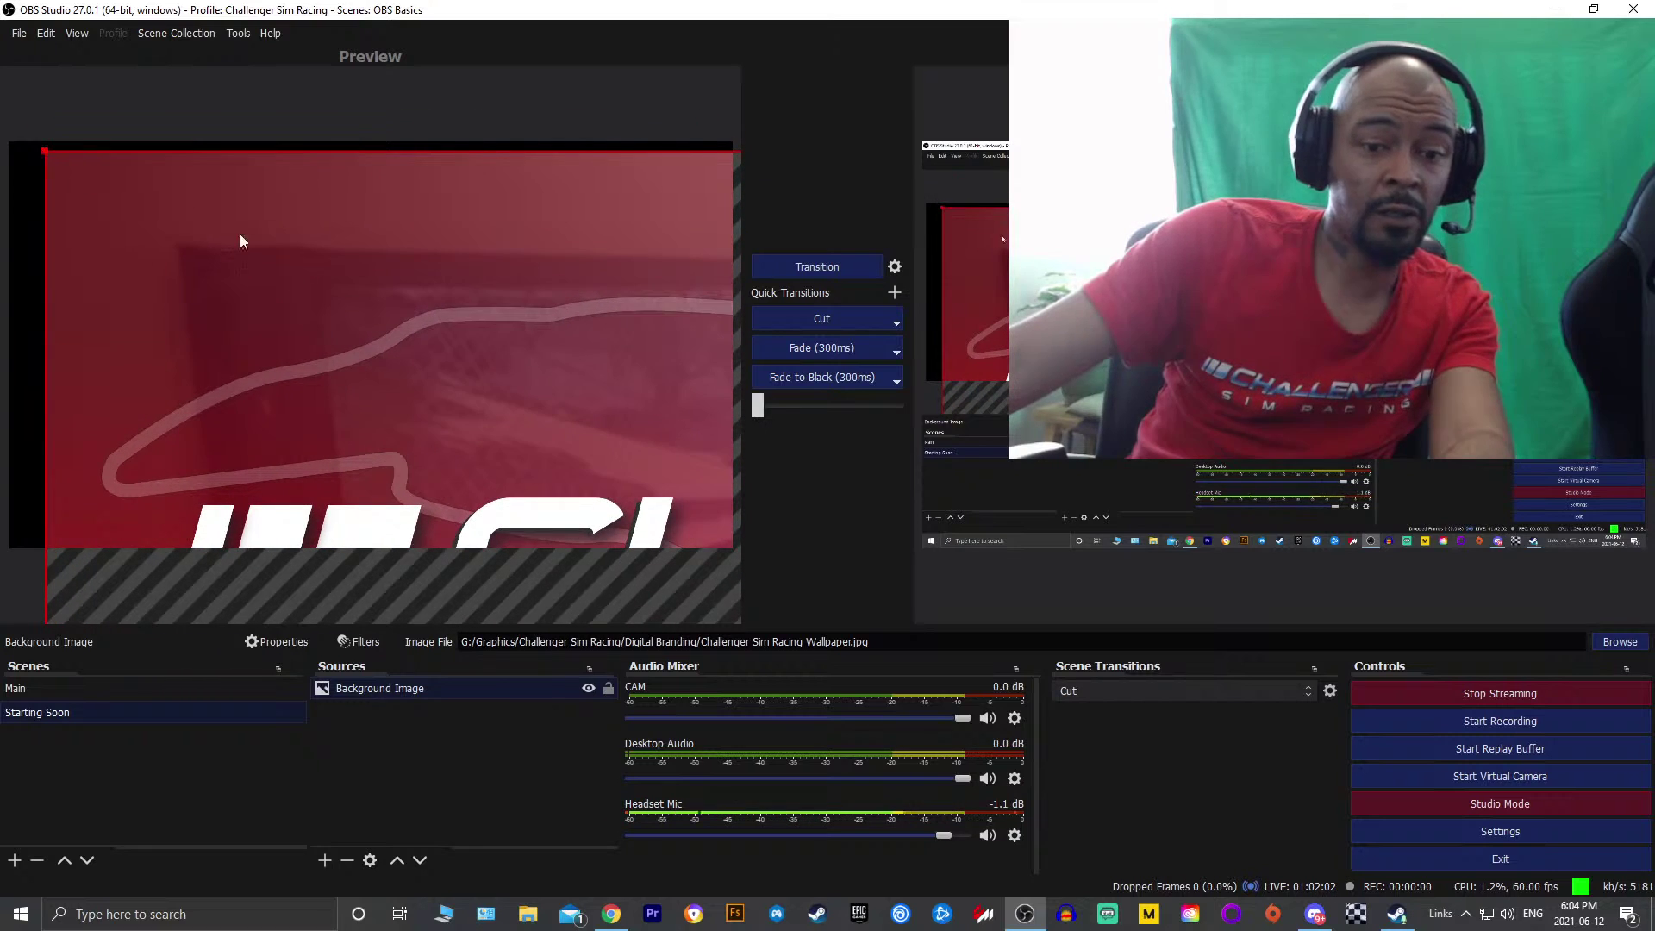
left_click_drag(369, 297, 480, 306)
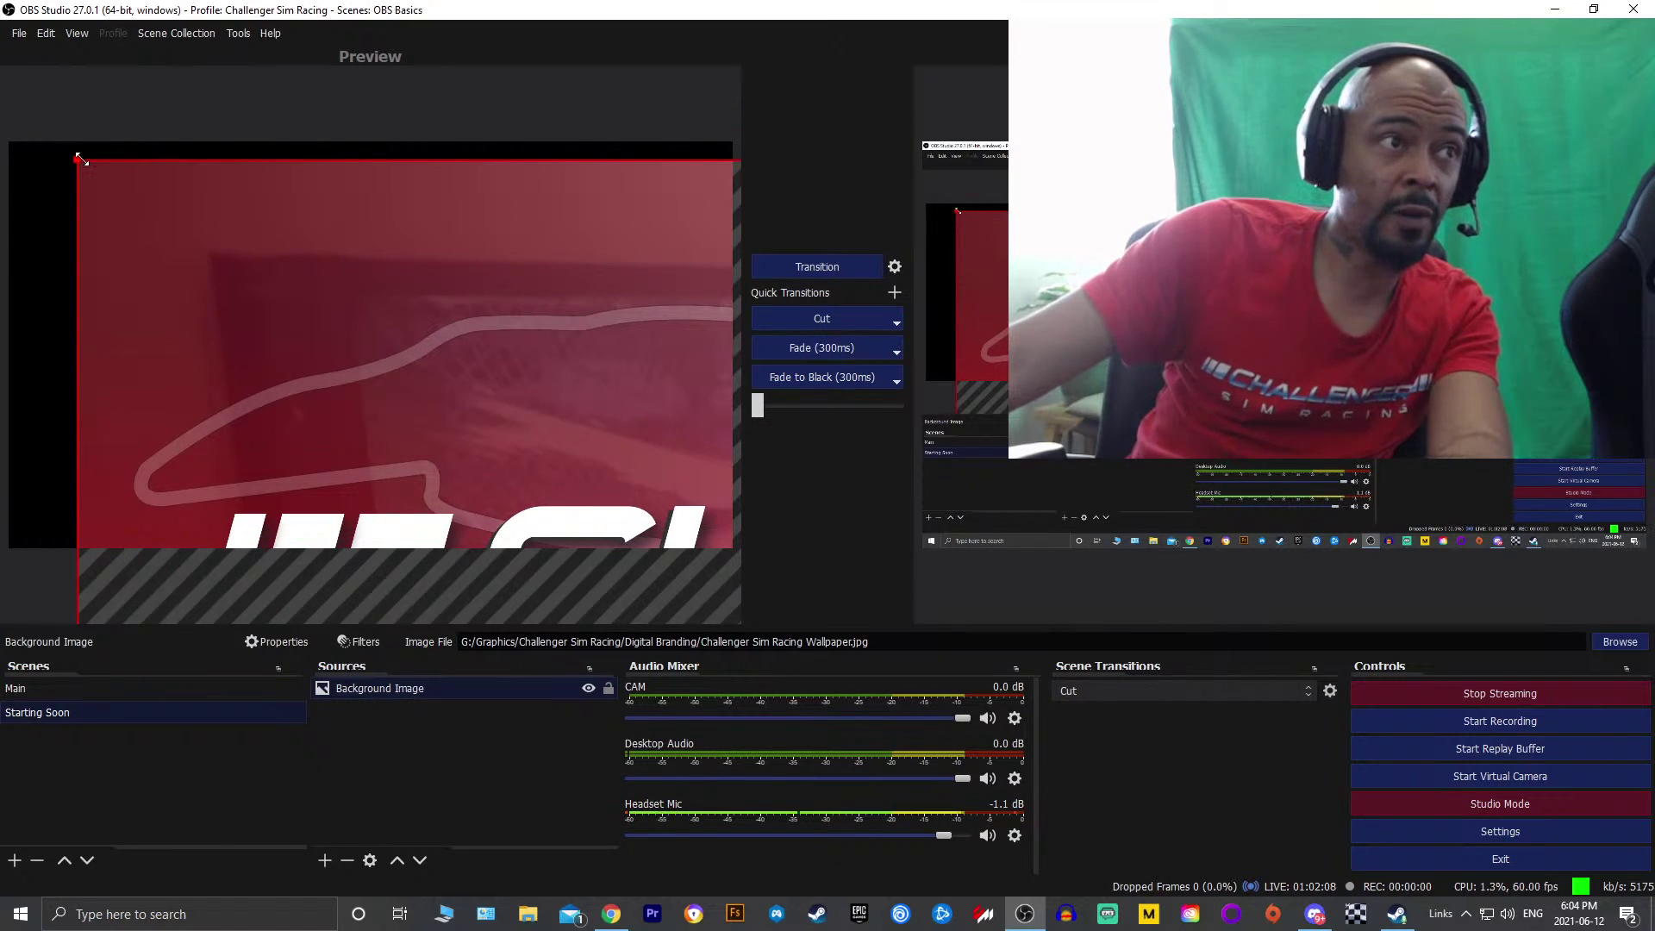
left_click_drag(78, 161, 491, 500)
left_click_drag(609, 492, 205, 237)
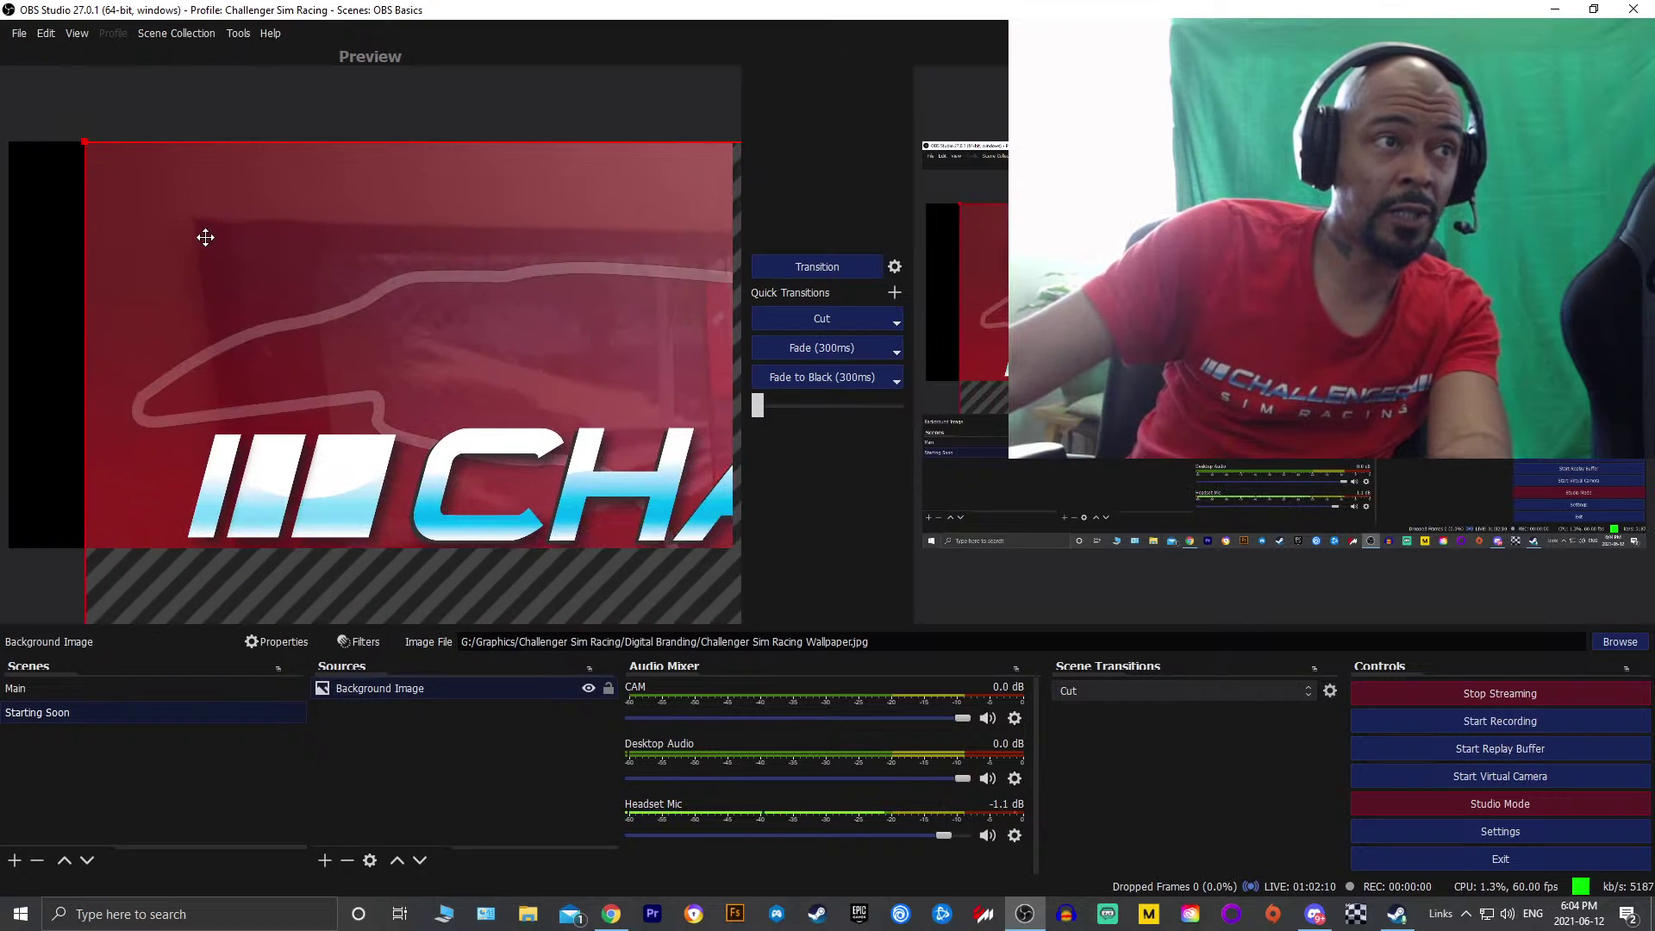
left_click_drag(90, 144, 535, 380)
left_click_drag(609, 493, 195, 263)
left_click_drag(122, 138, 518, 358)
Align Background Image with the canvas's upper-left corner, enlarge it proportionally to fill the canvas, and deselect it
key("ctrl+r")
mouse_move(76, 244)
left_mouse_down()
mouse_move(90, 255)
mouse_move(64, 243)
left_mouse_up()
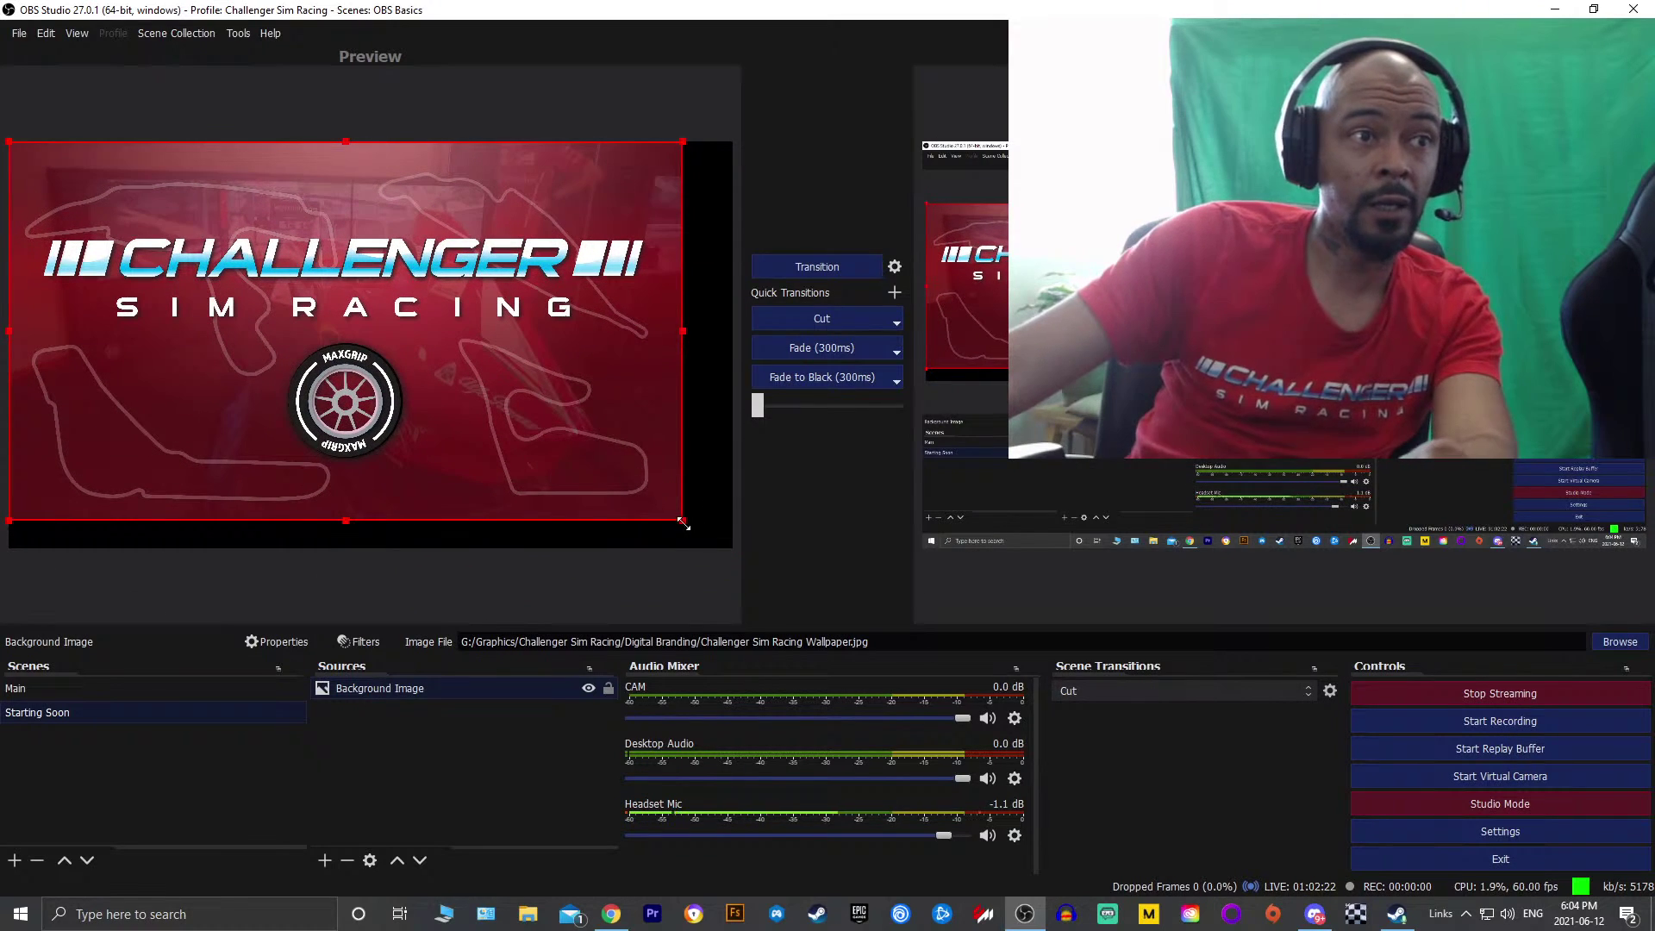
left_click_drag(683, 520, 728, 549)
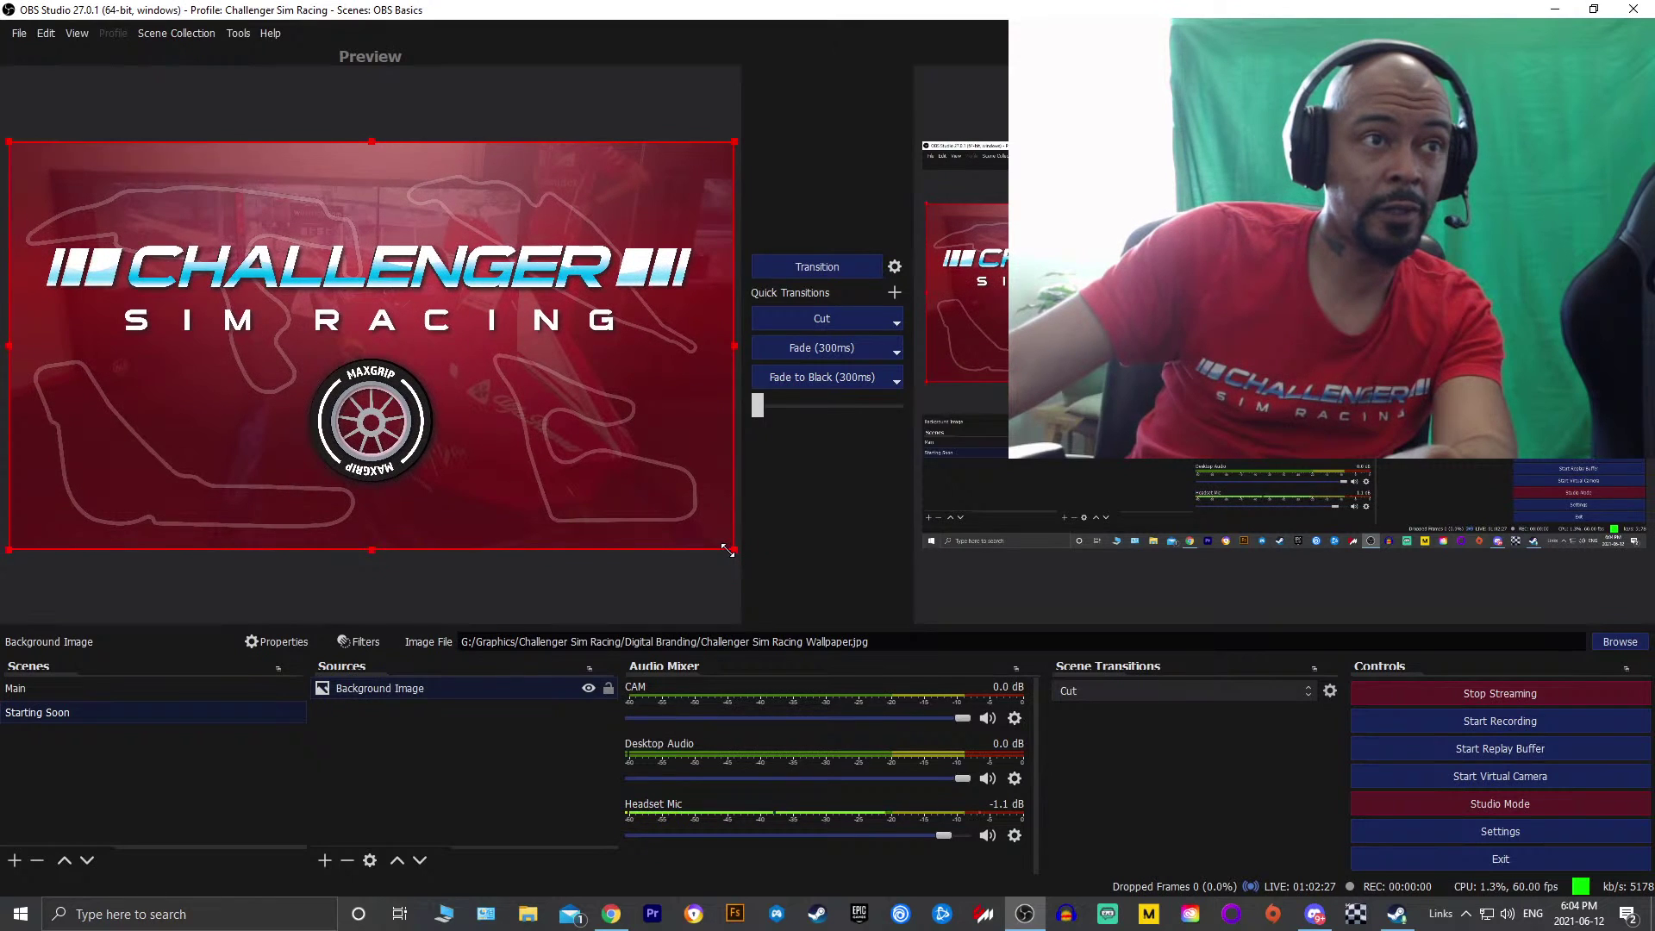
left_click(613, 578)
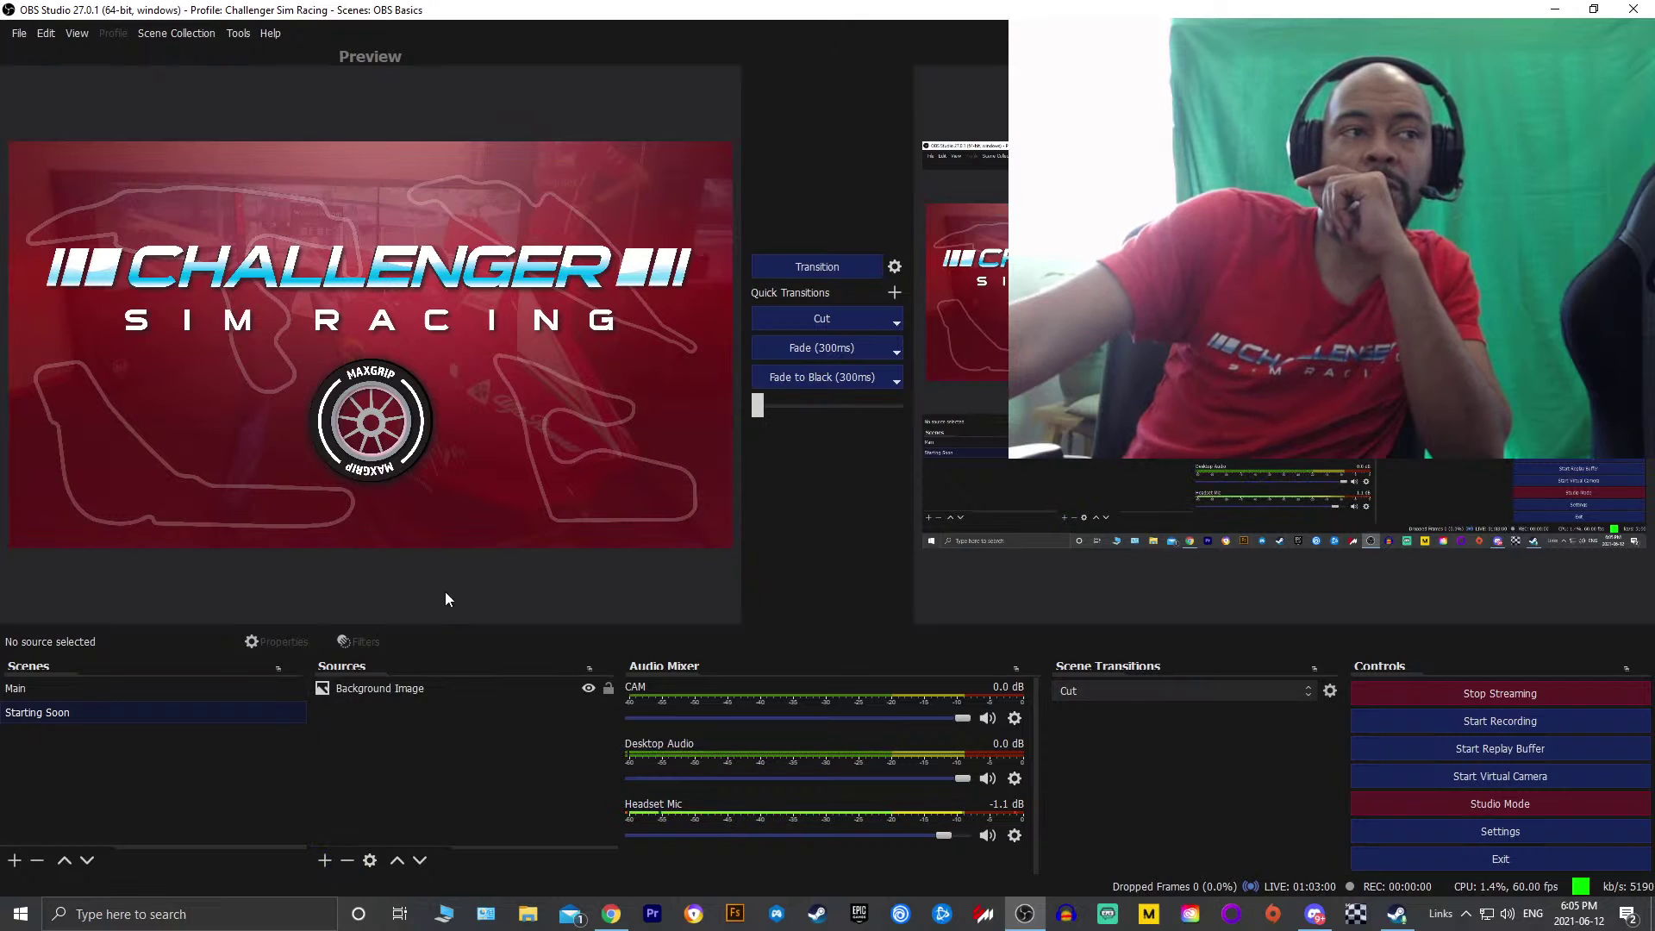
Remove the Background Image source from the Starting Soon scene and confirm the removal
left_click(411, 690)
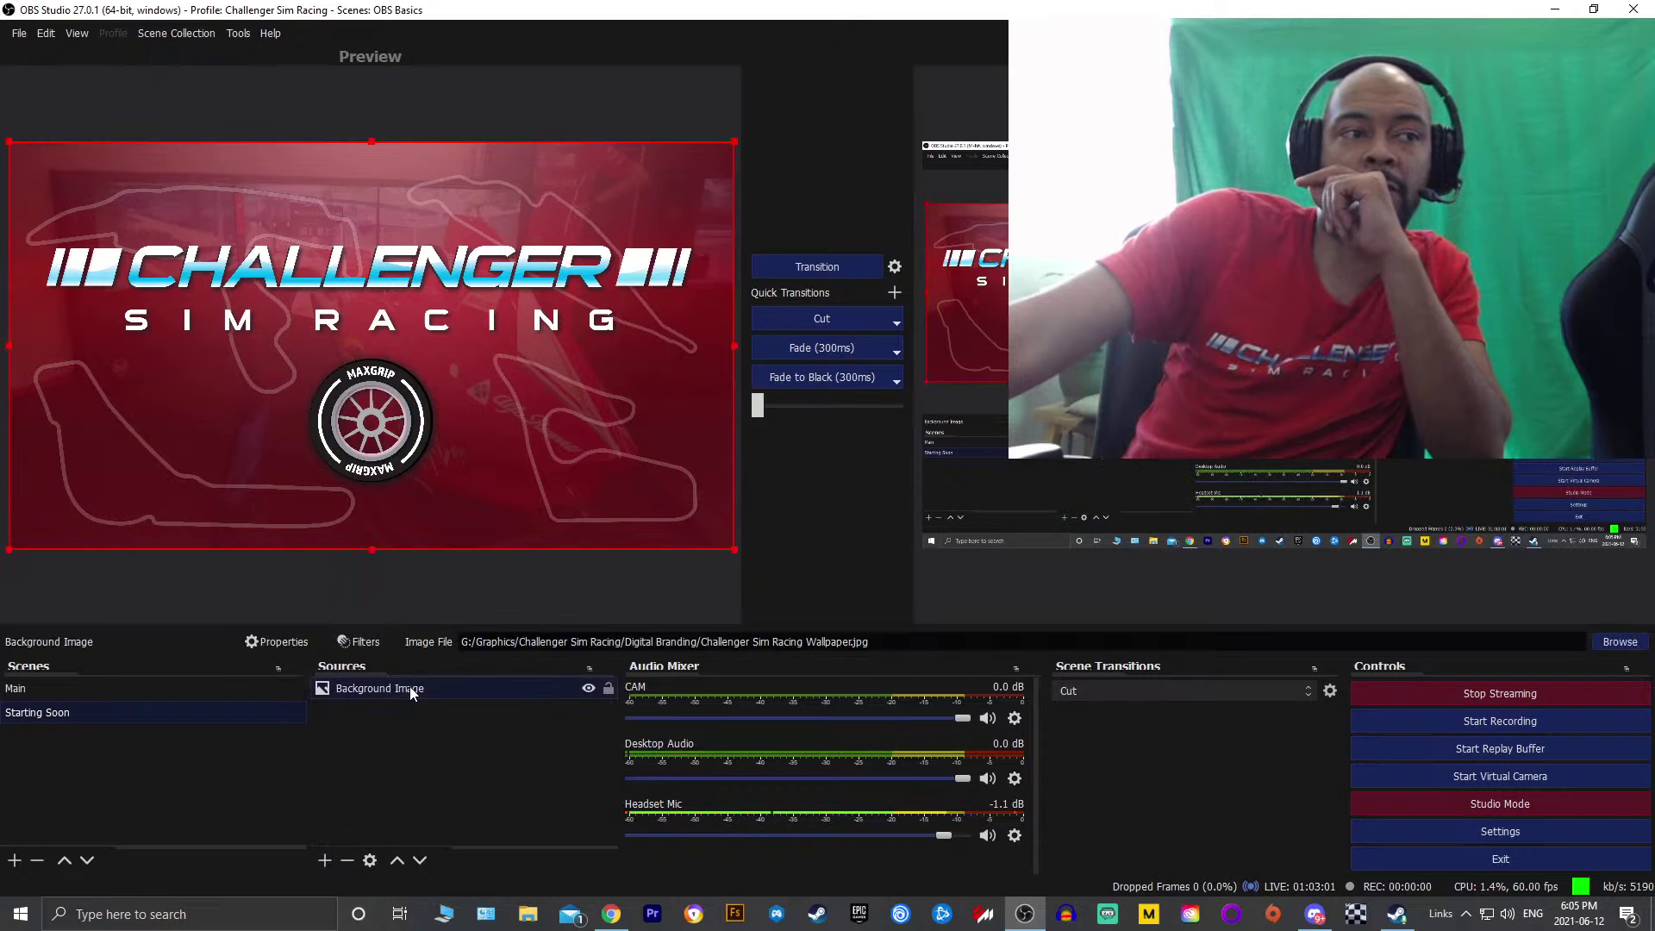
left_click(347, 860)
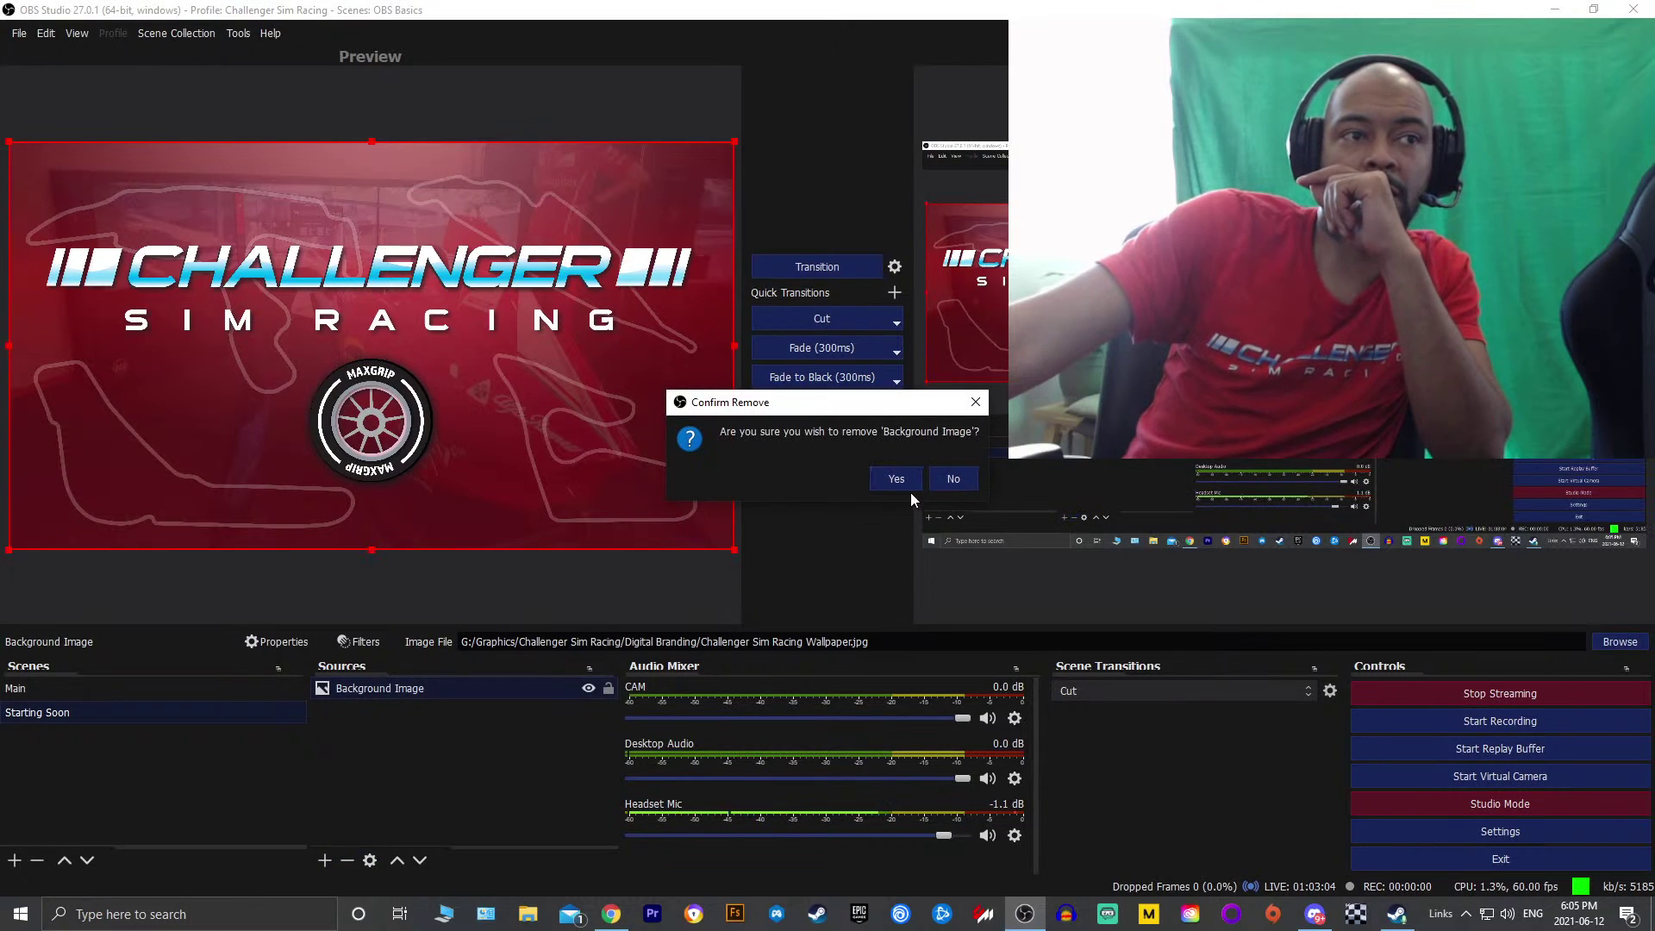
left_click(903, 485)
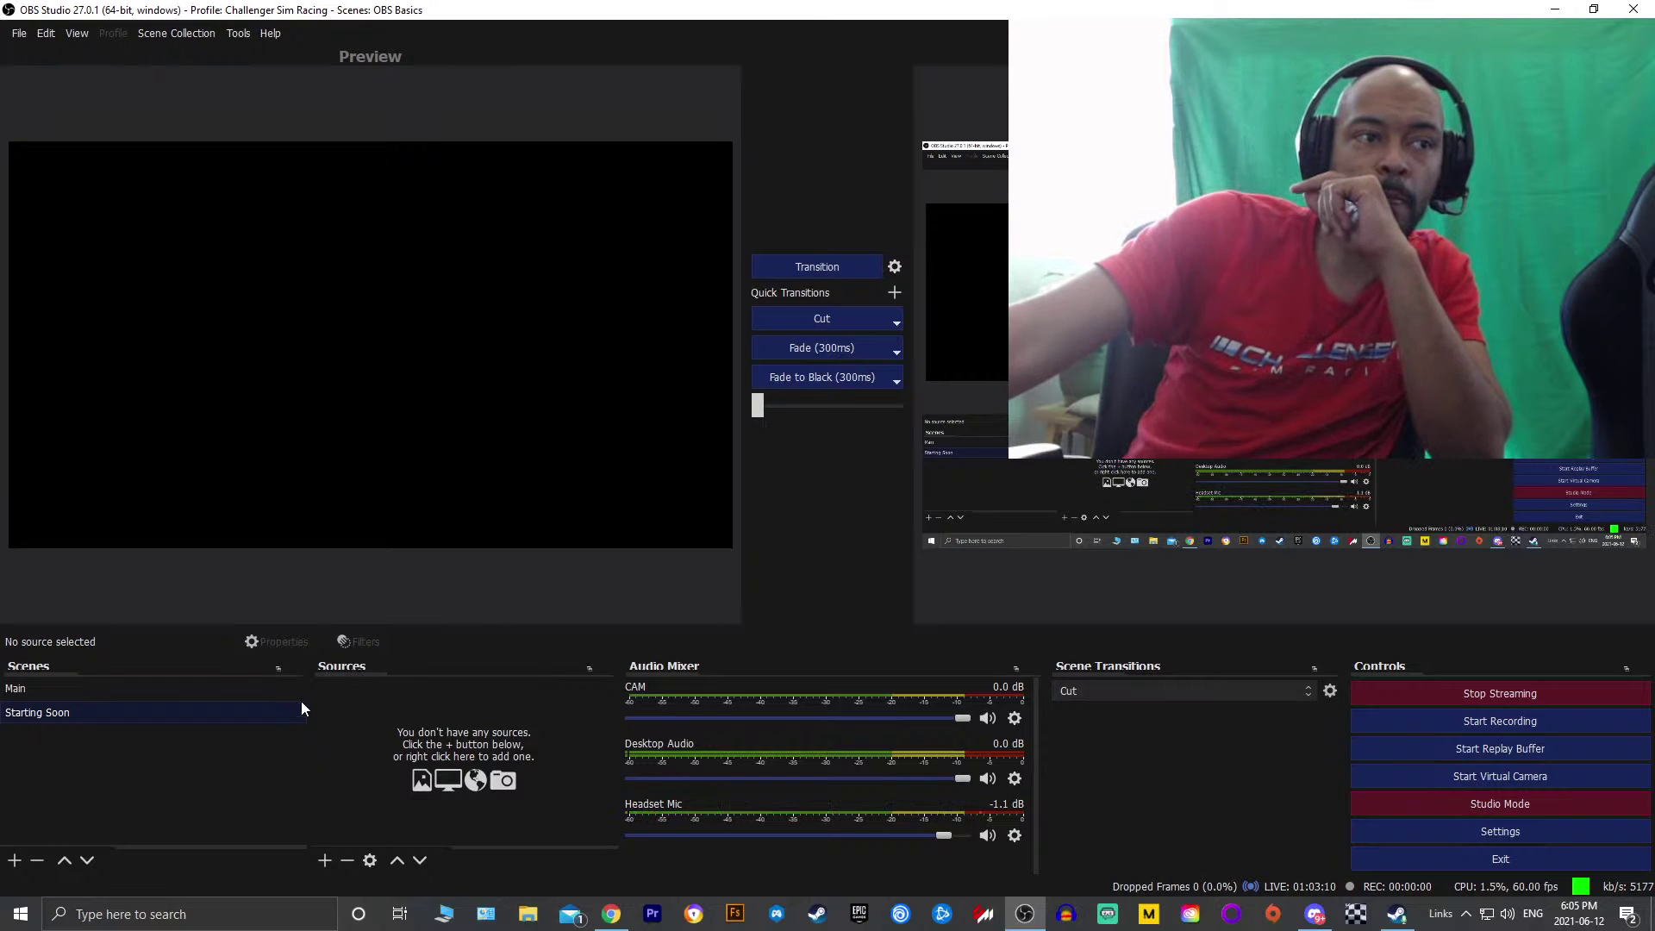
Add a new Image source with the default name Image to the Starting Soon scene without choosing an image file
left_click(324, 861)
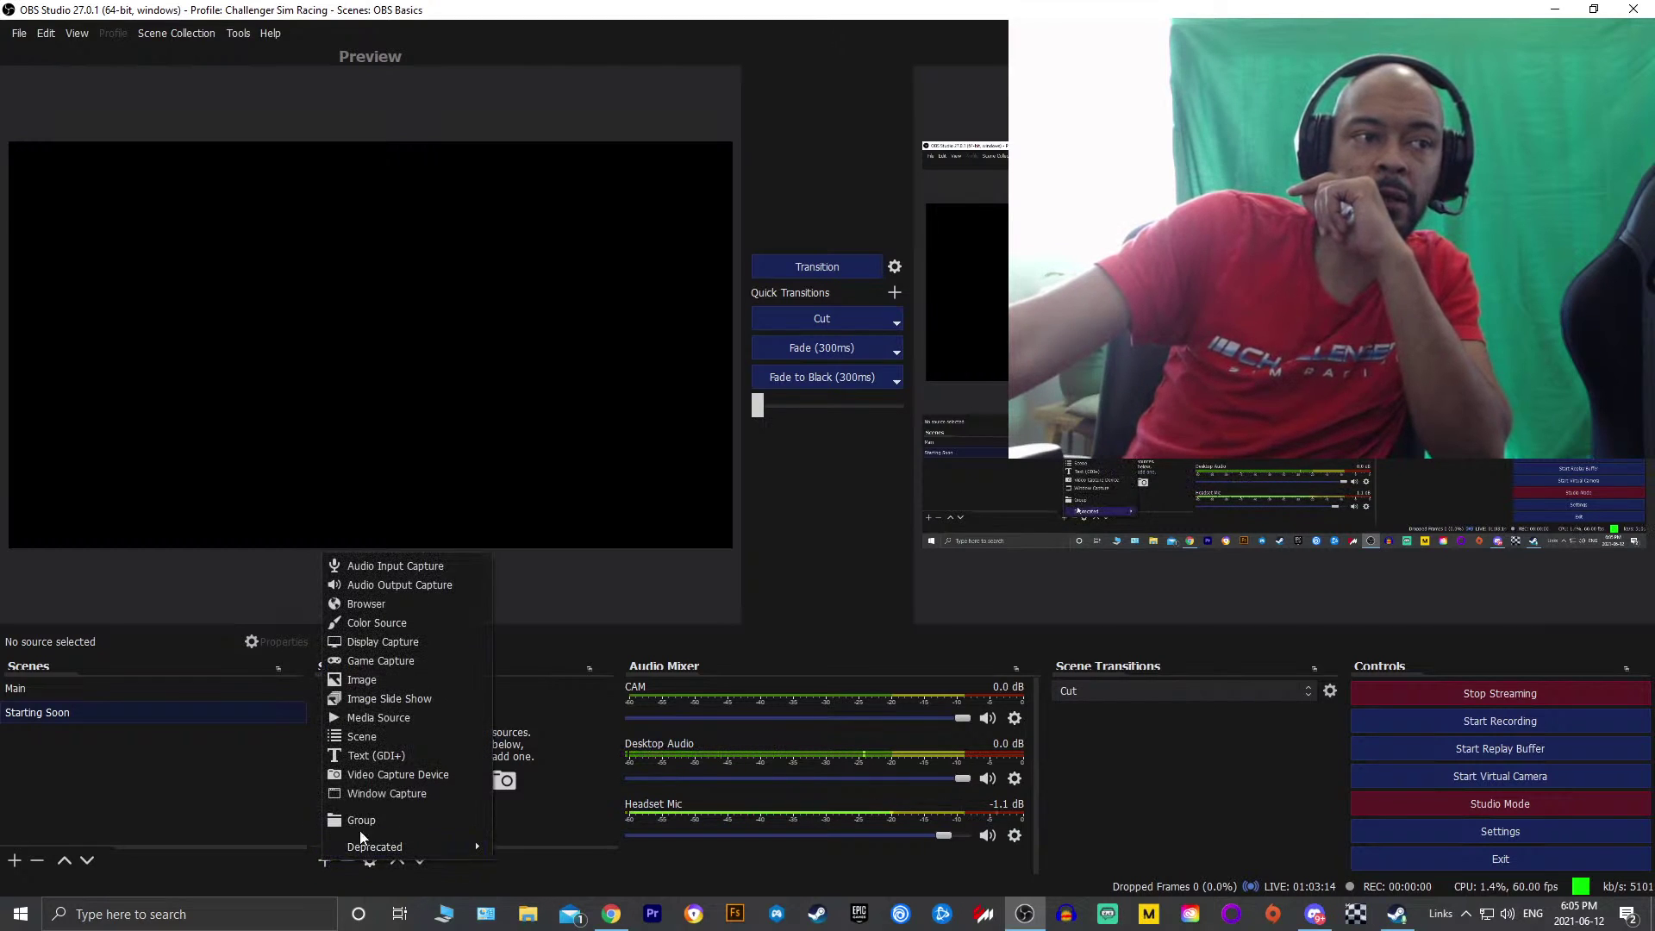
left_click(385, 682)
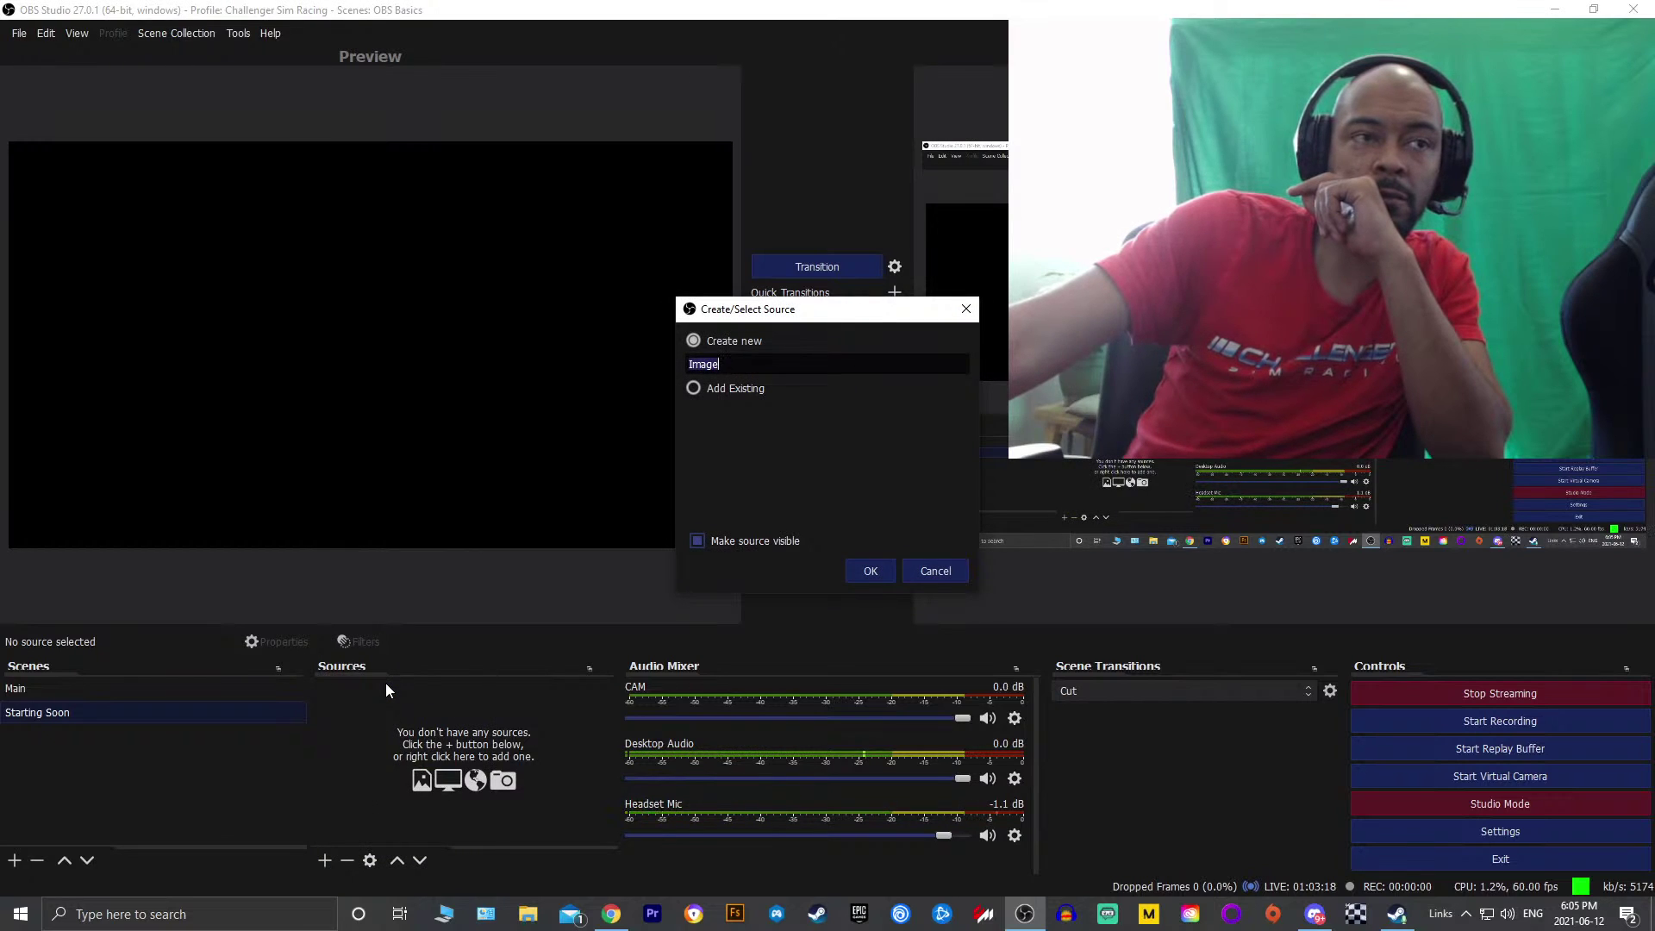
key("End")
left_click_drag(784, 318, 500, 278)
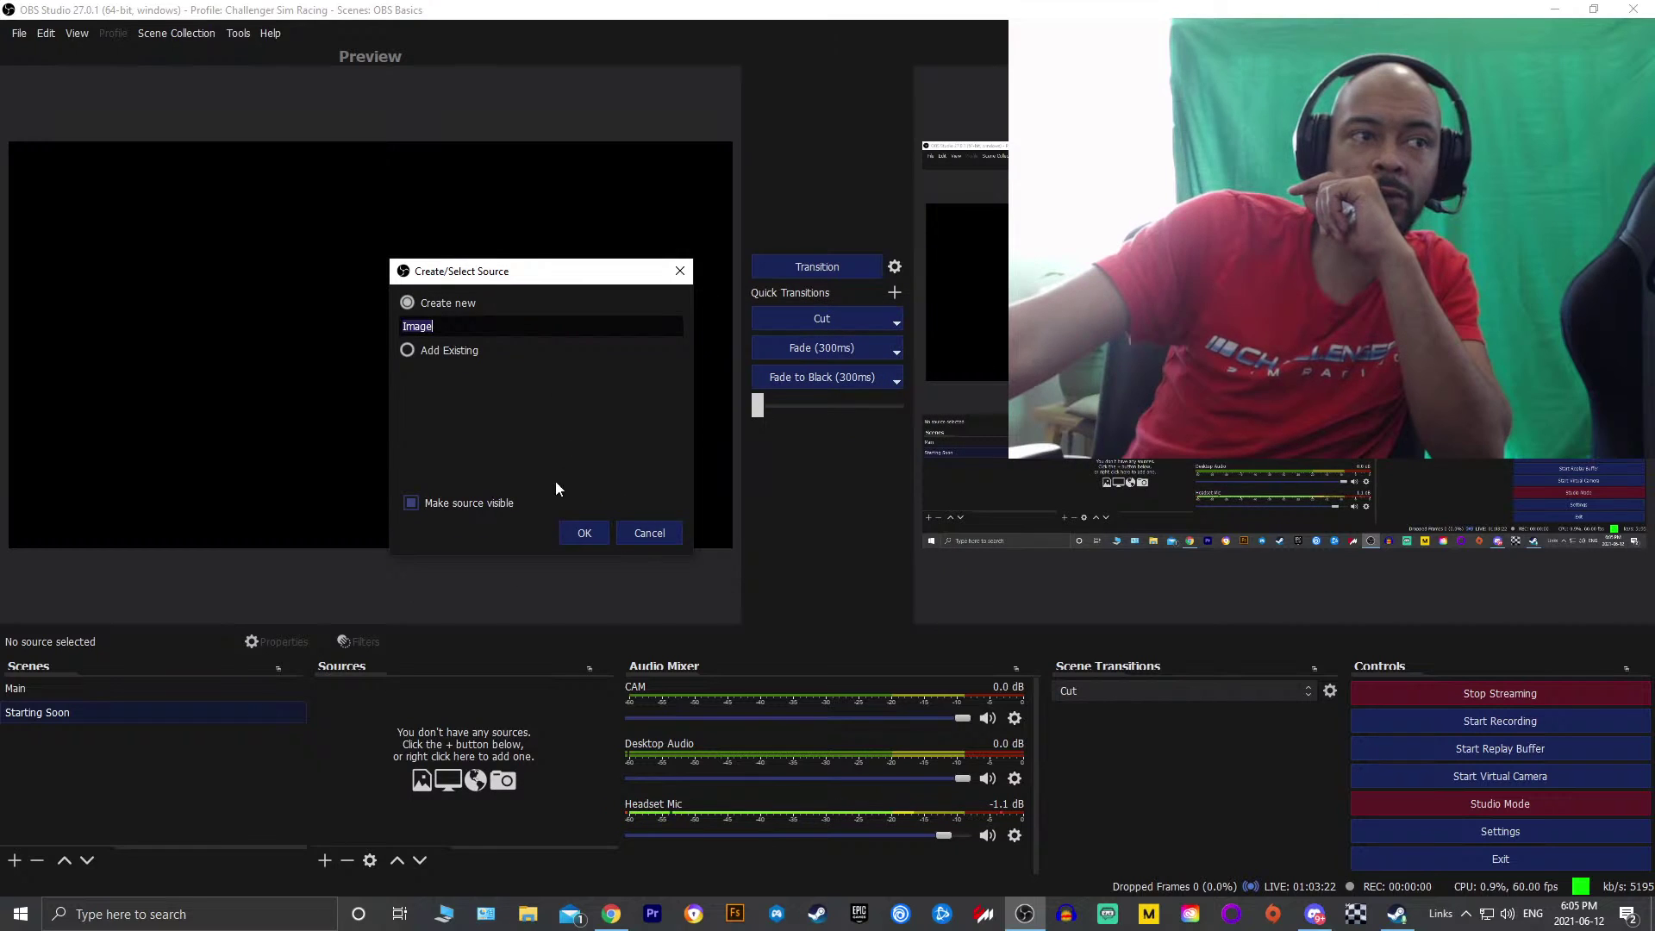
left_click(577, 534)
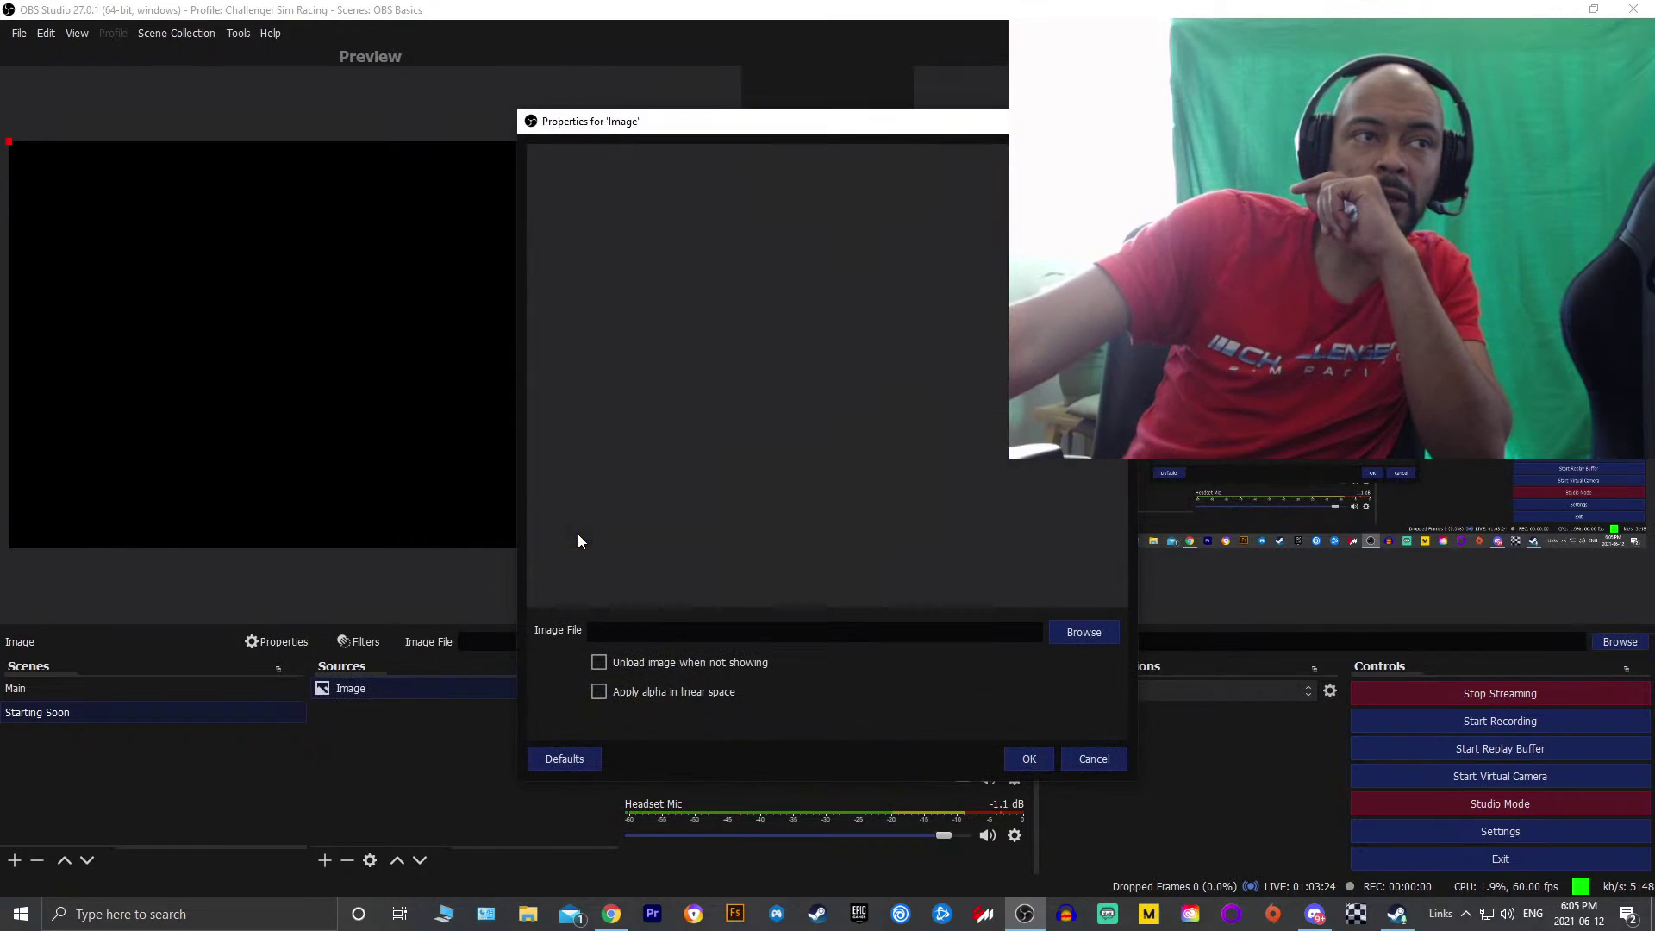
left_click(1069, 764)
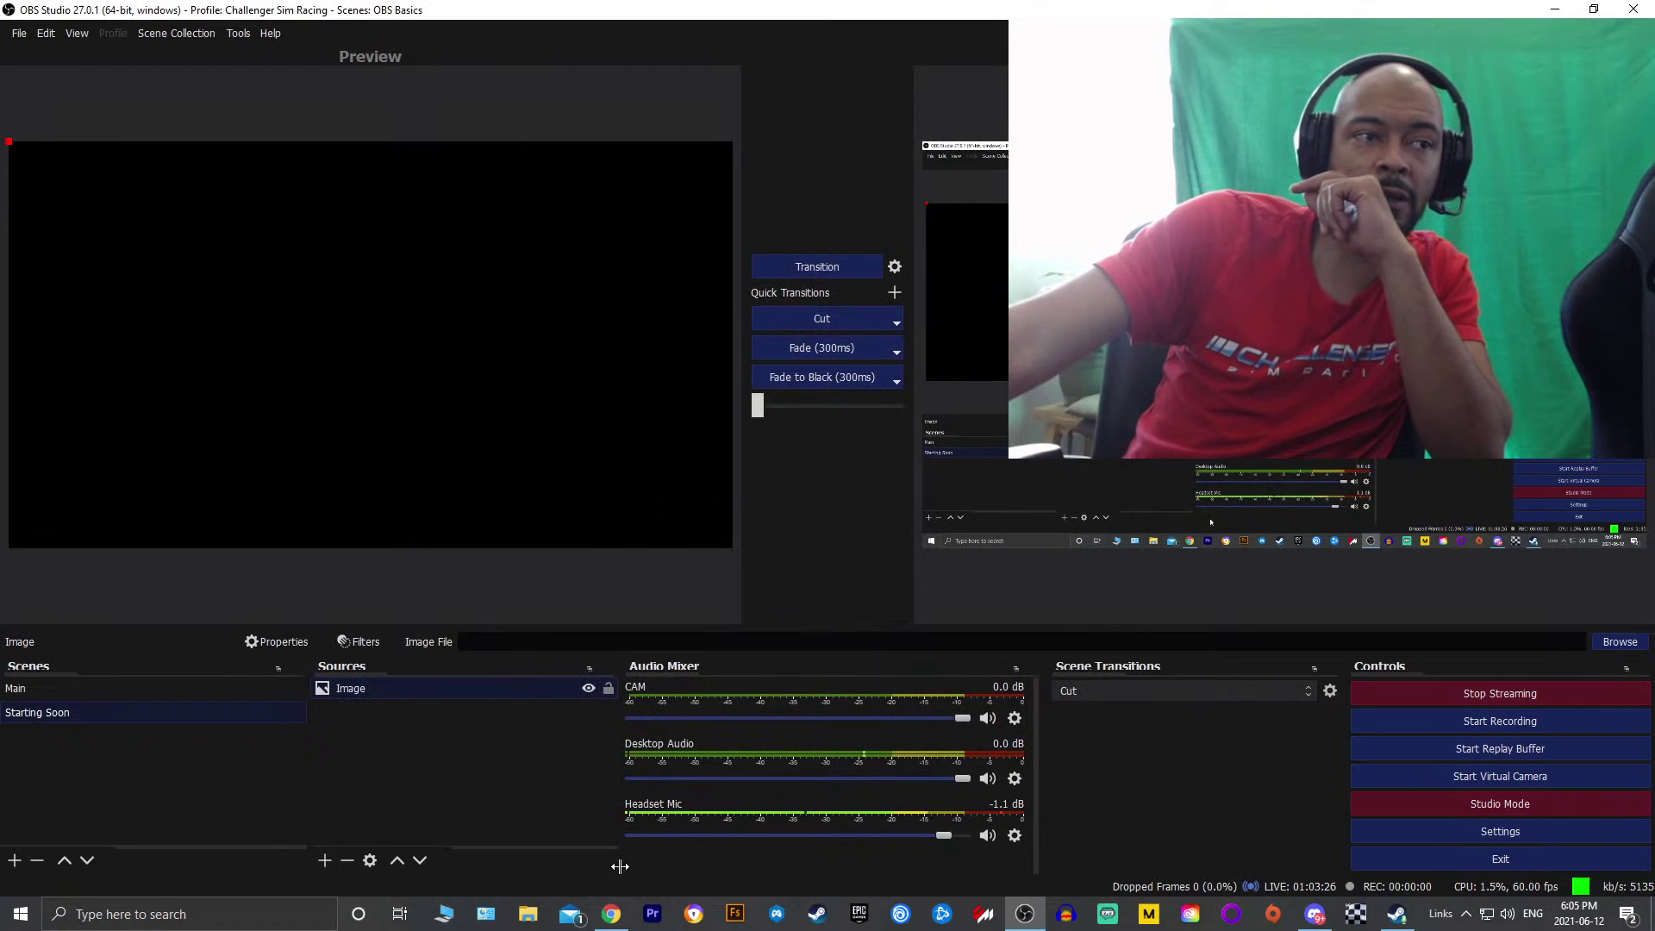
Remove the empty Image source from the Starting Soon scene and confirm the removal
right_click(402, 685)
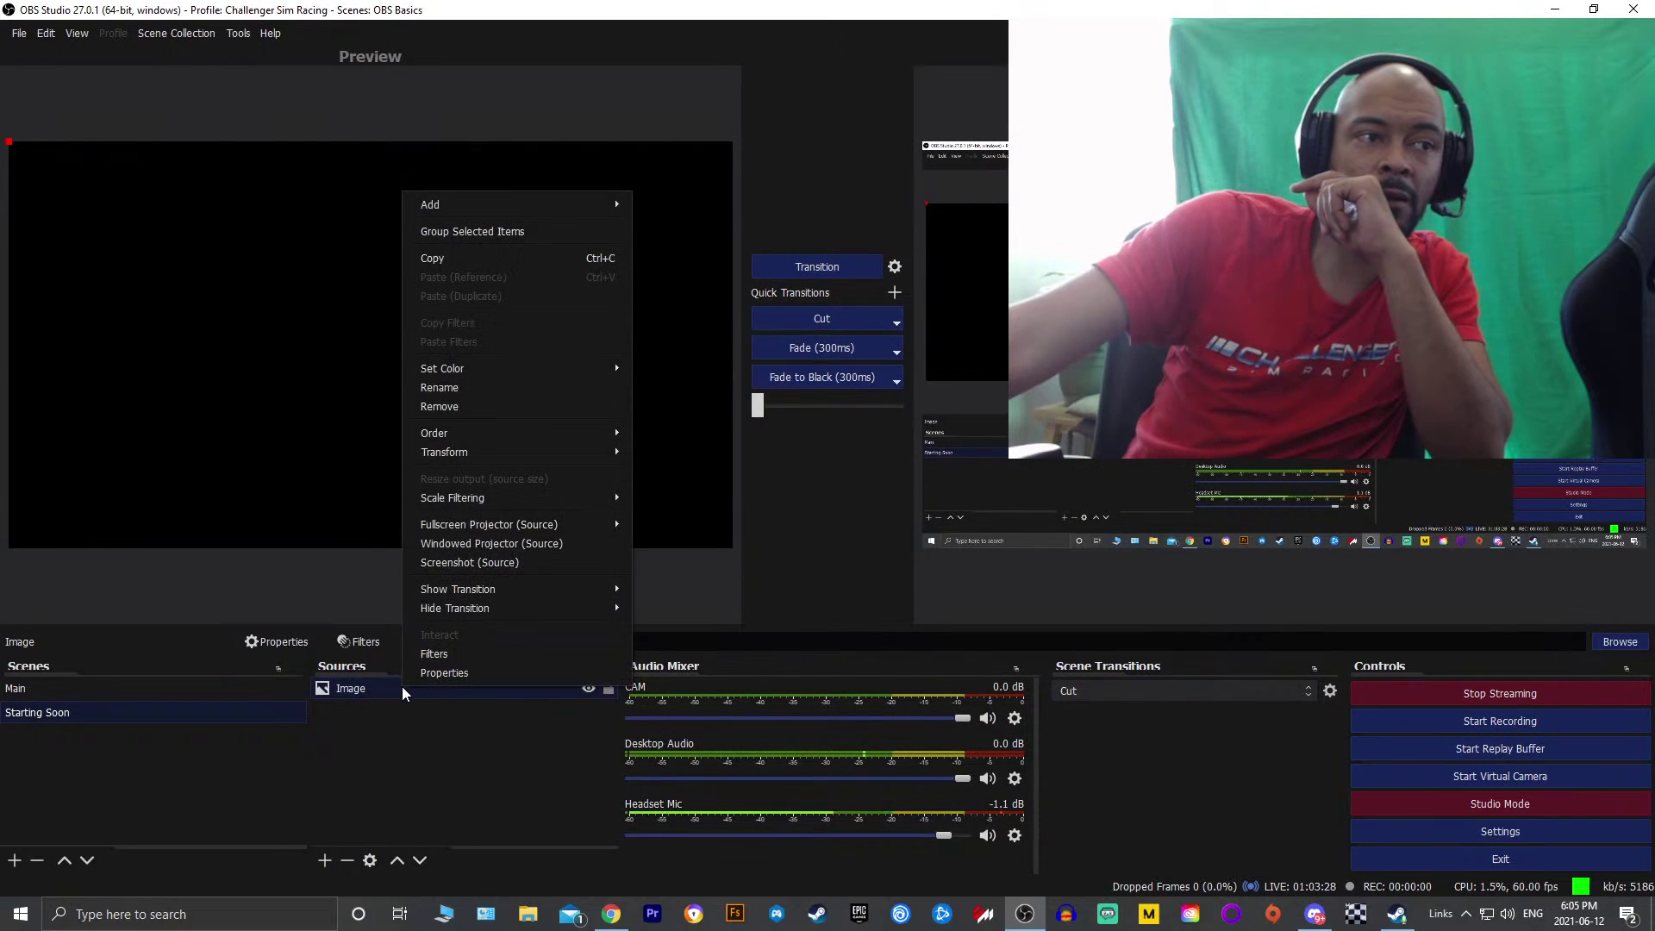
left_click(427, 743)
left_click(392, 686)
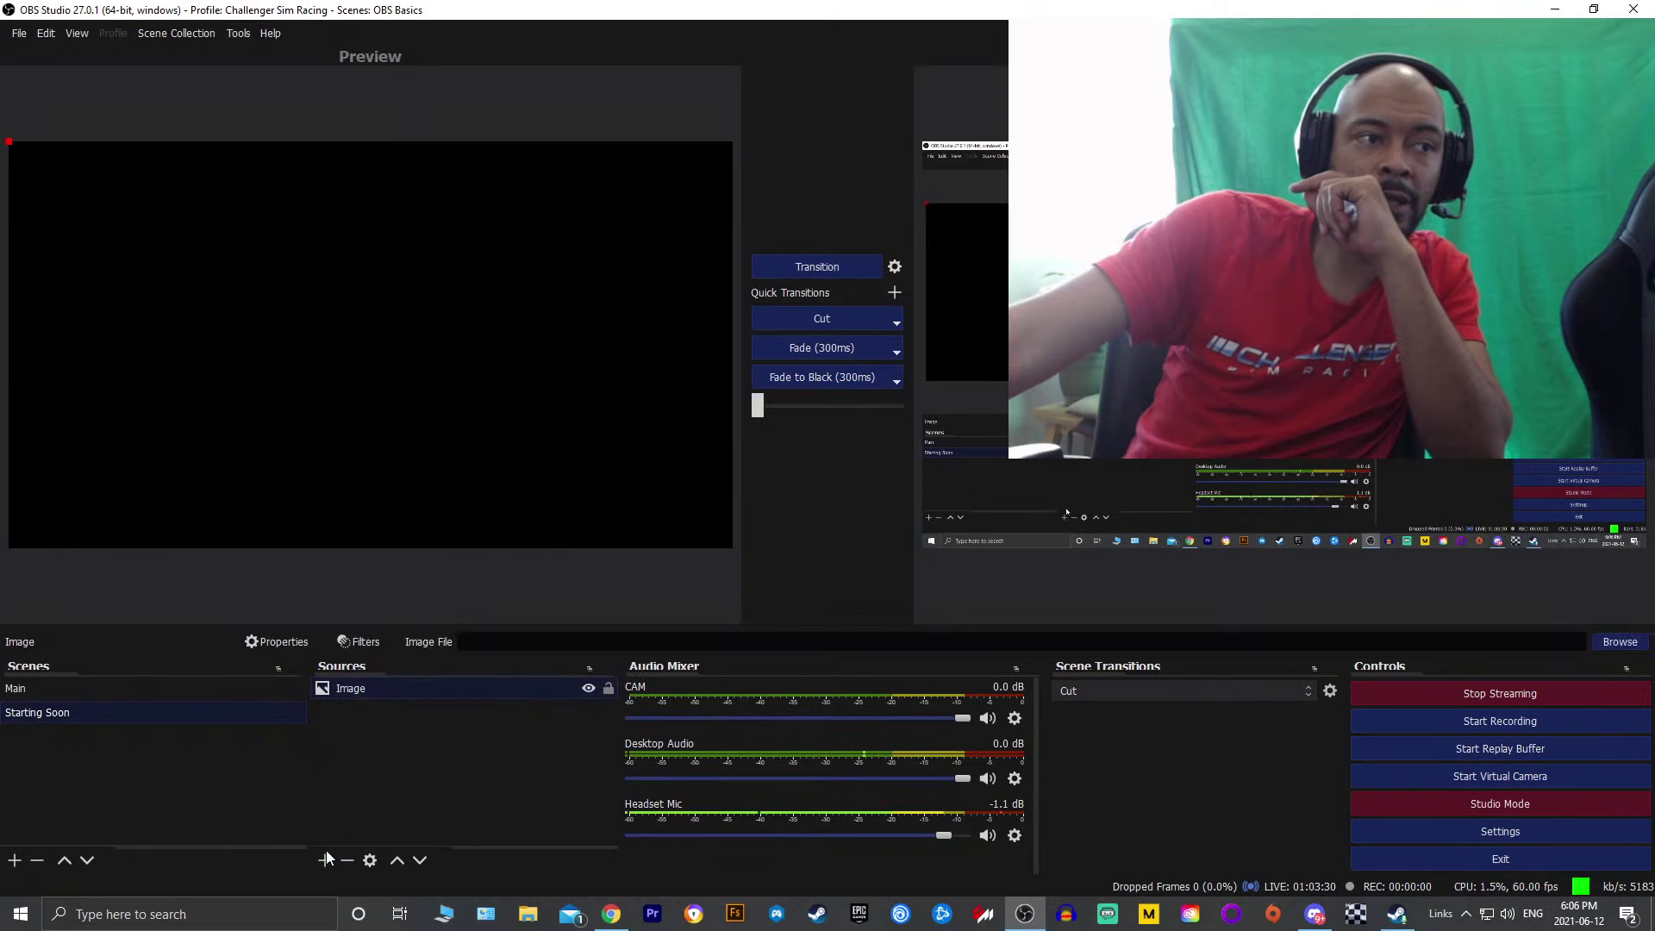
left_click(349, 861)
left_click(864, 479)
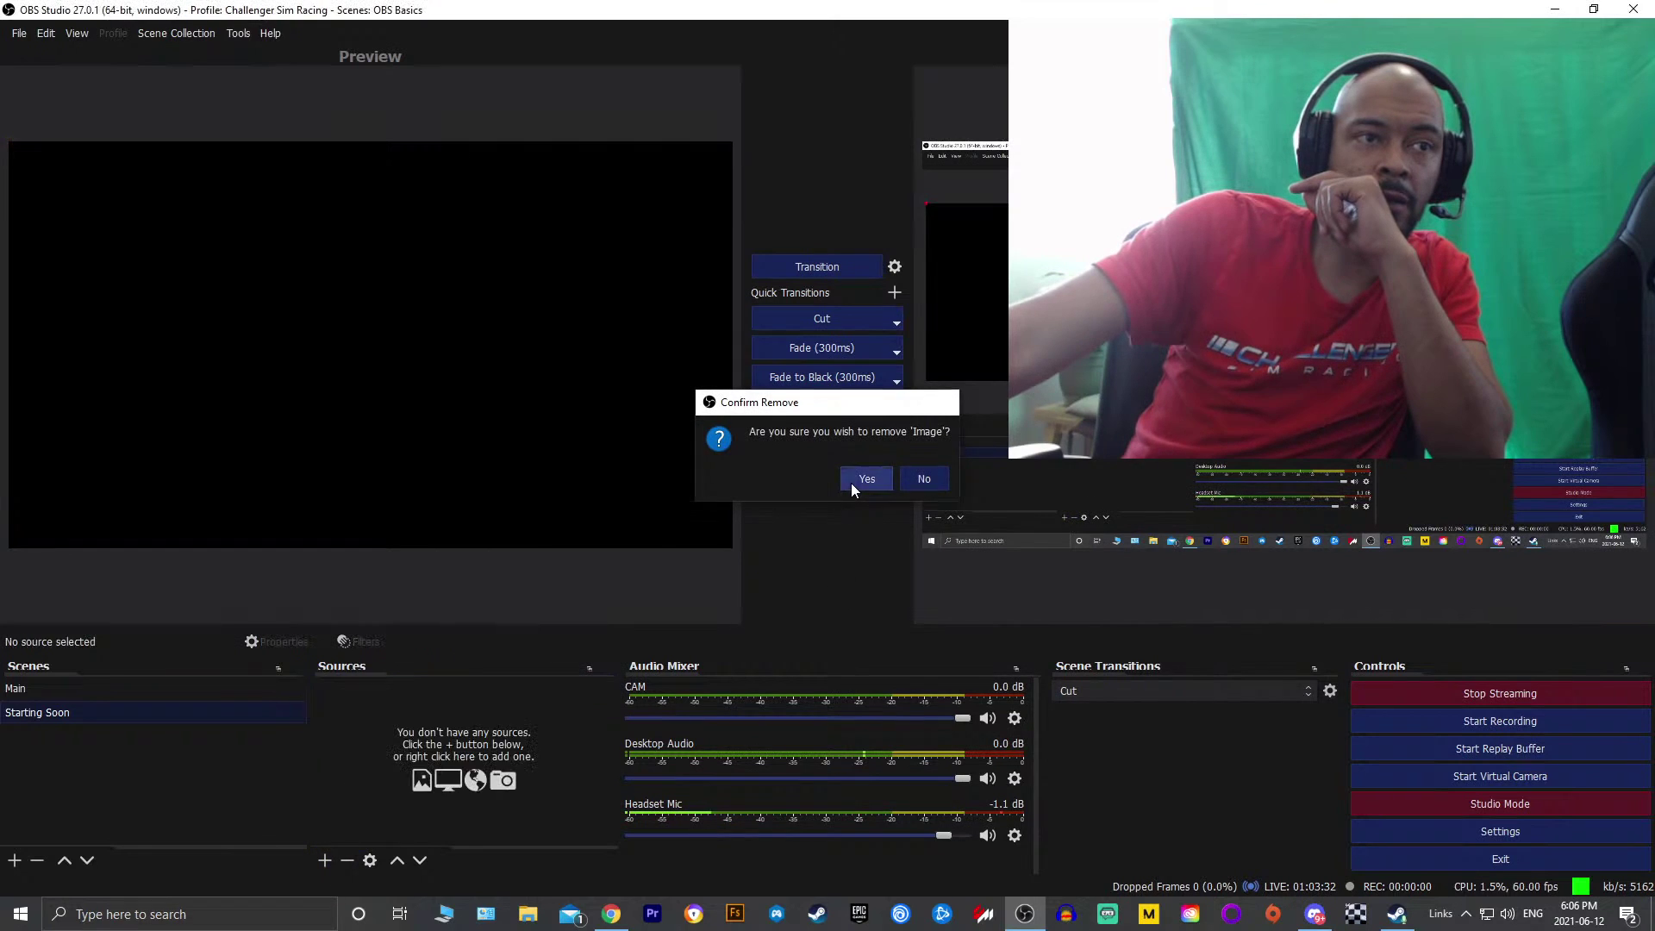
Create a new Image source named Background Image in the empty Starting Soon scene
left_click(325, 861)
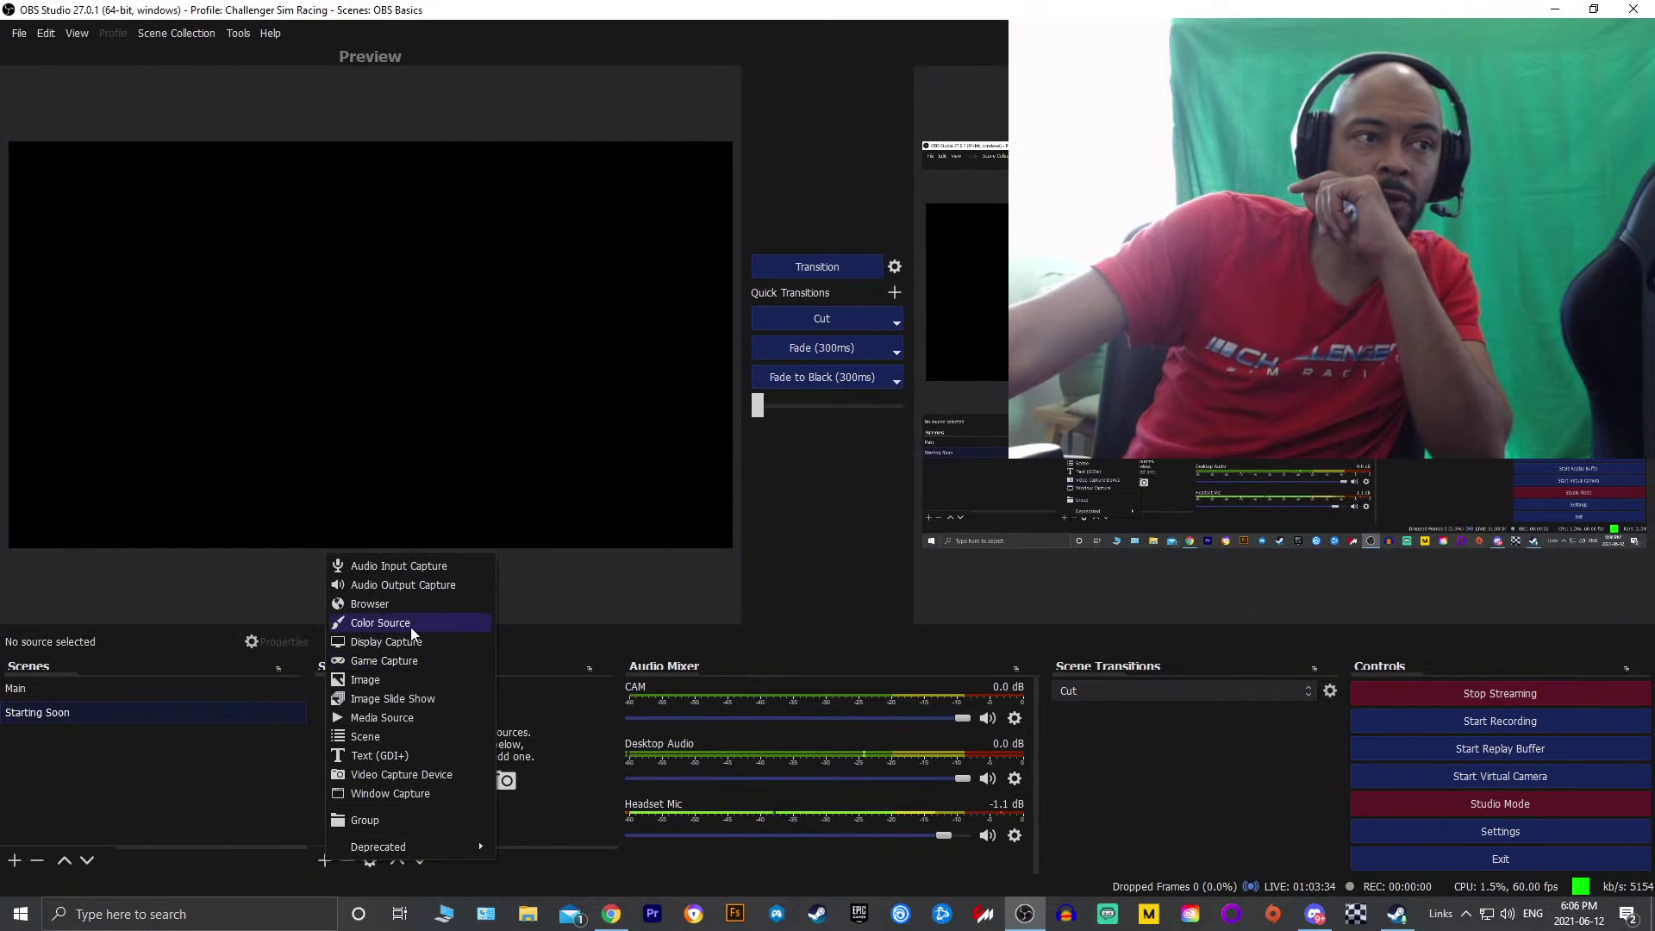
left_click(384, 681)
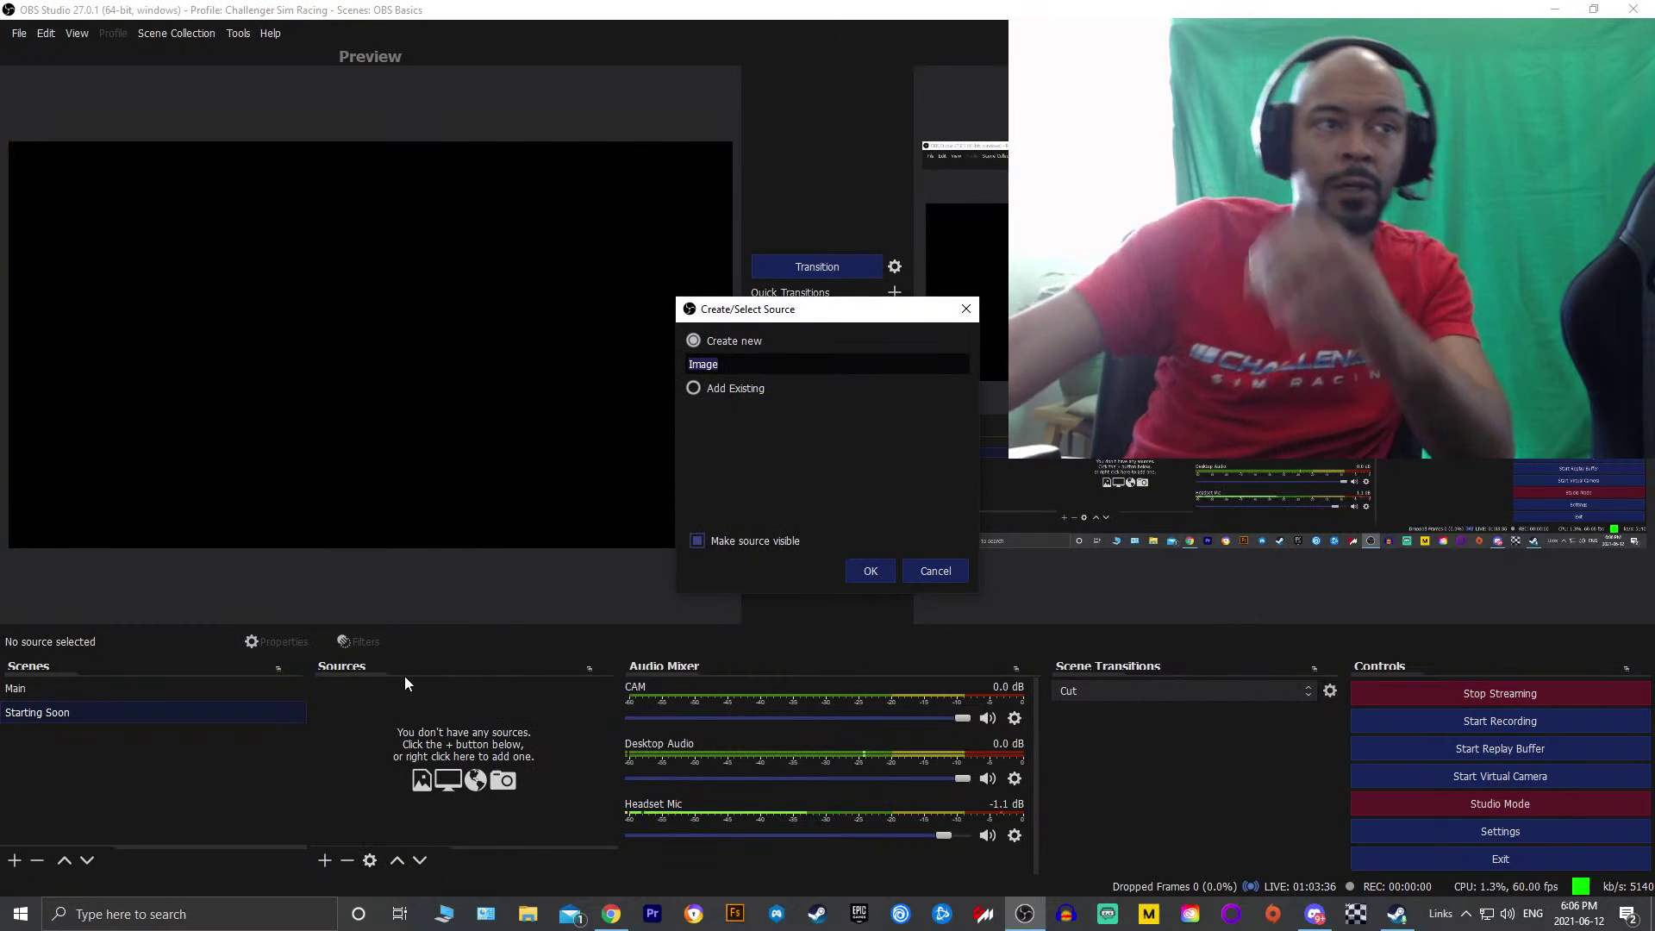
type("Backg")
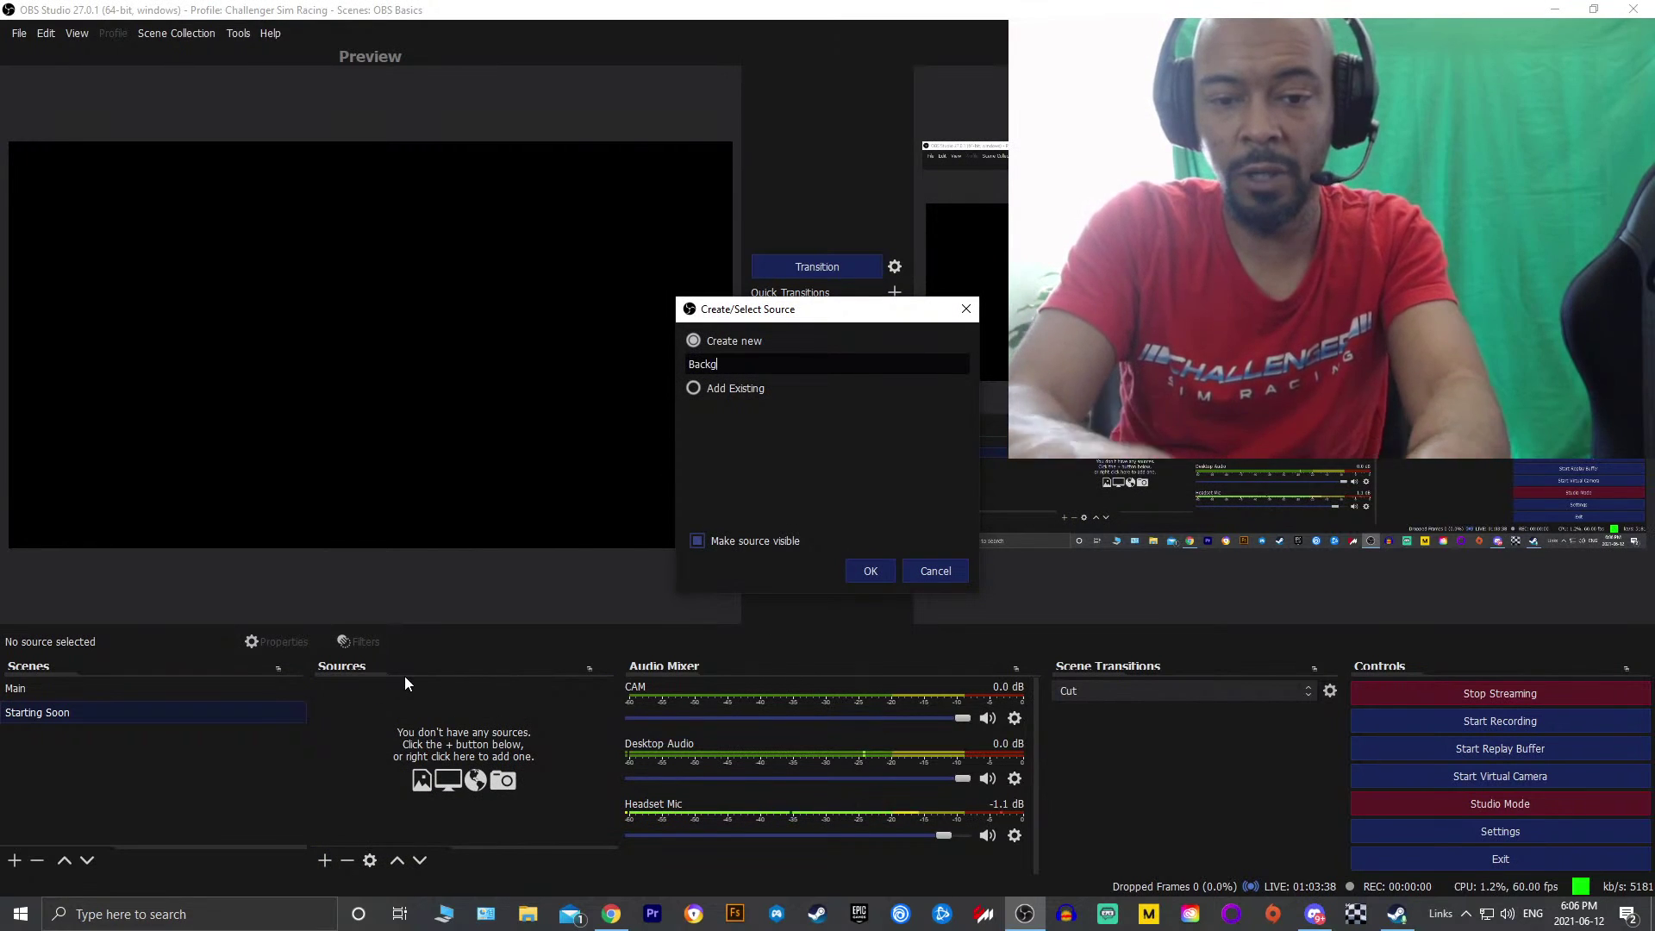
type("round Image")
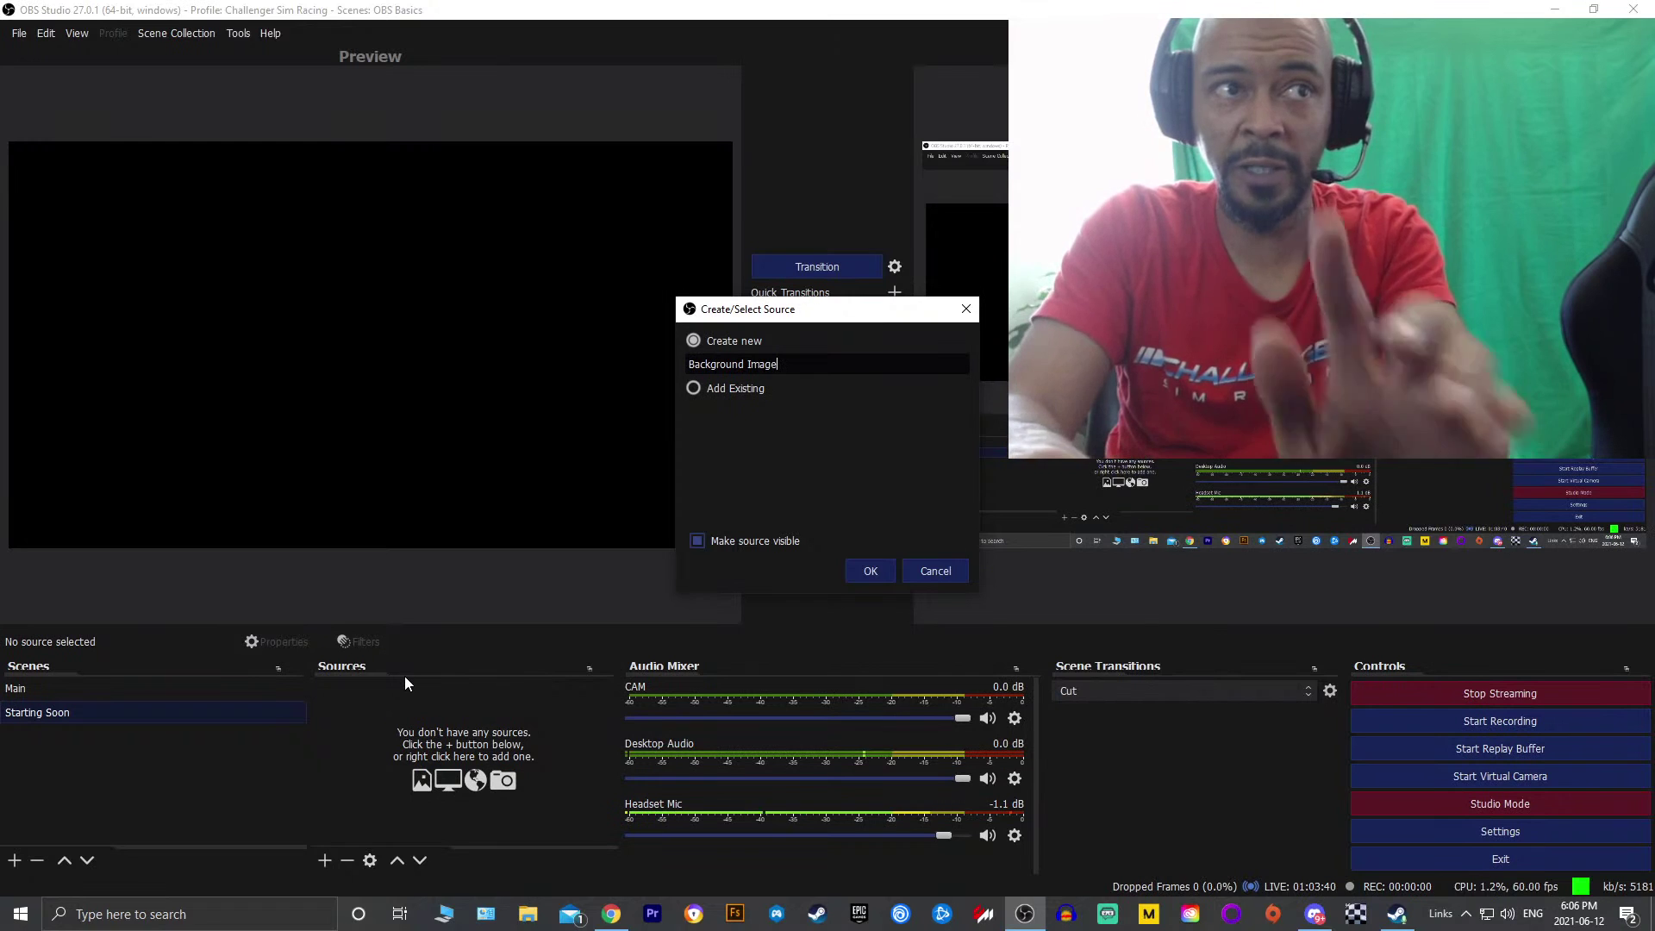
left_click(862, 579)
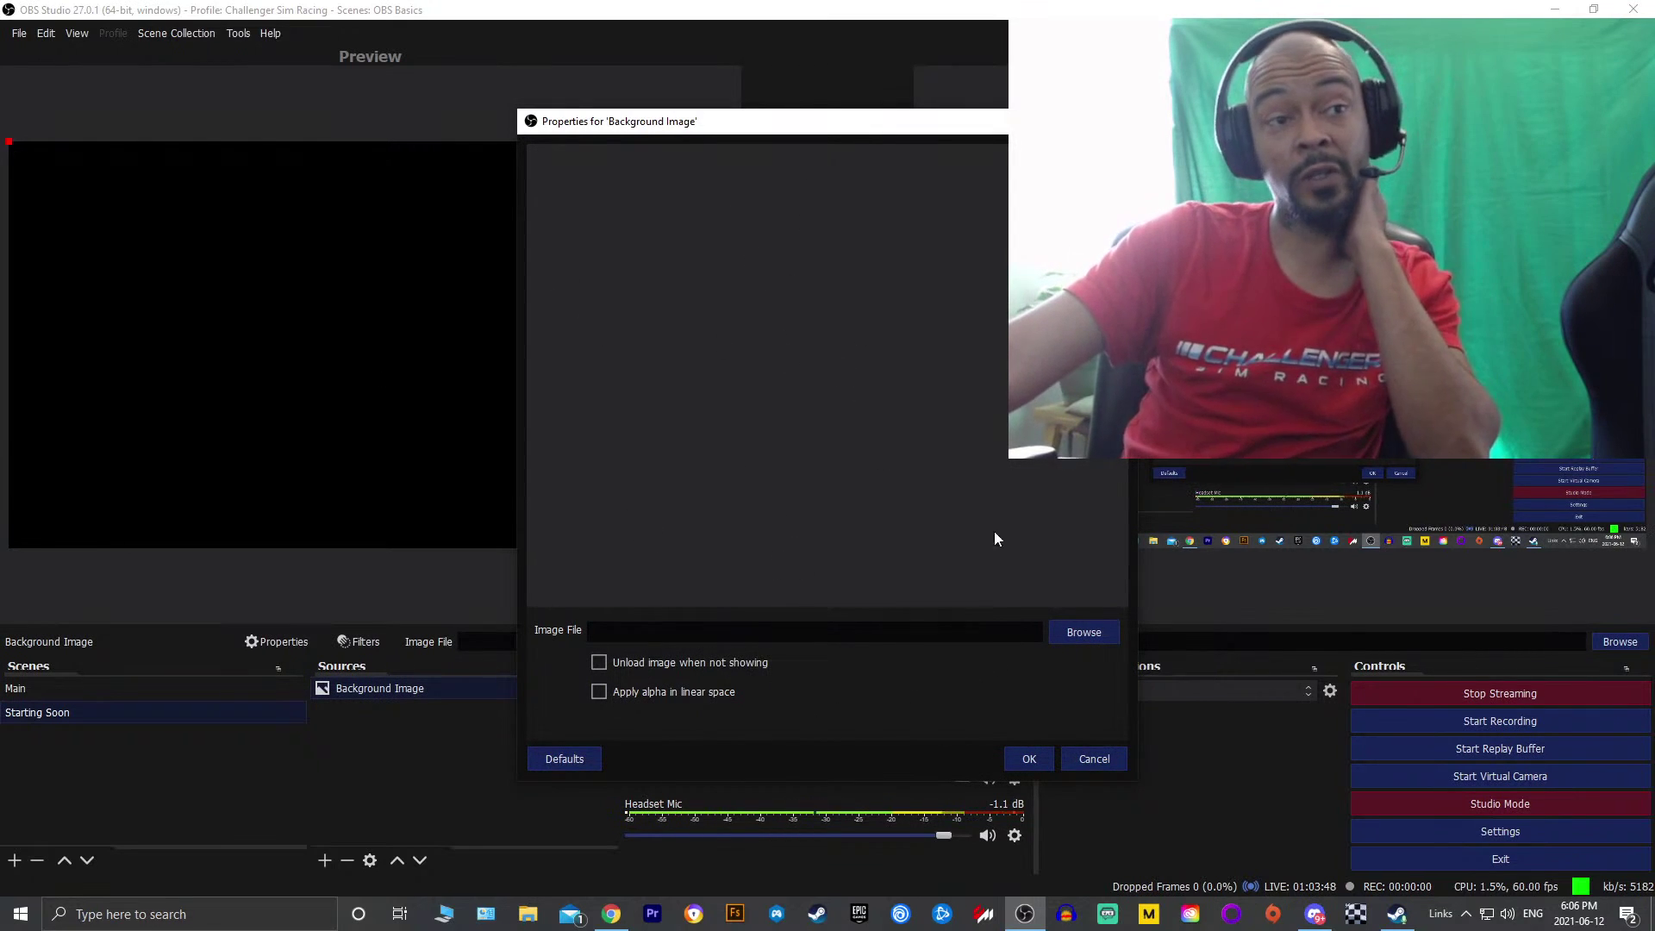
Load Challenger Sim Racing Title-2.jpg from the Digital Branding folder as the image file for Background Image
left_click(1081, 634)
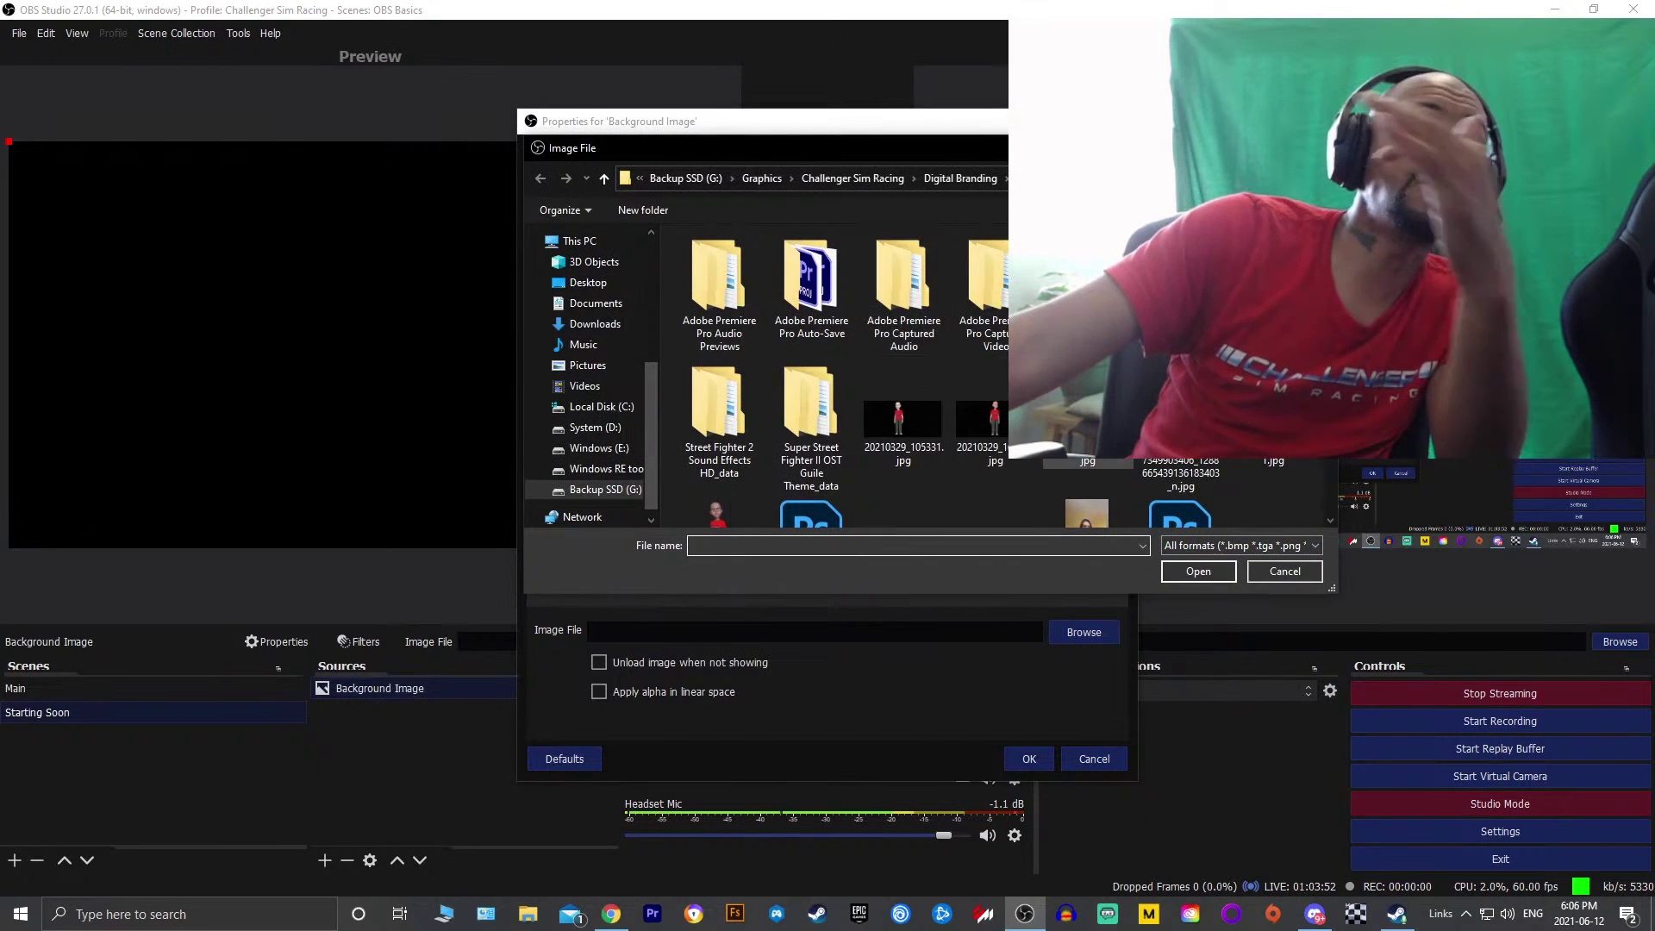
scroll(845, 370, "down", 5)
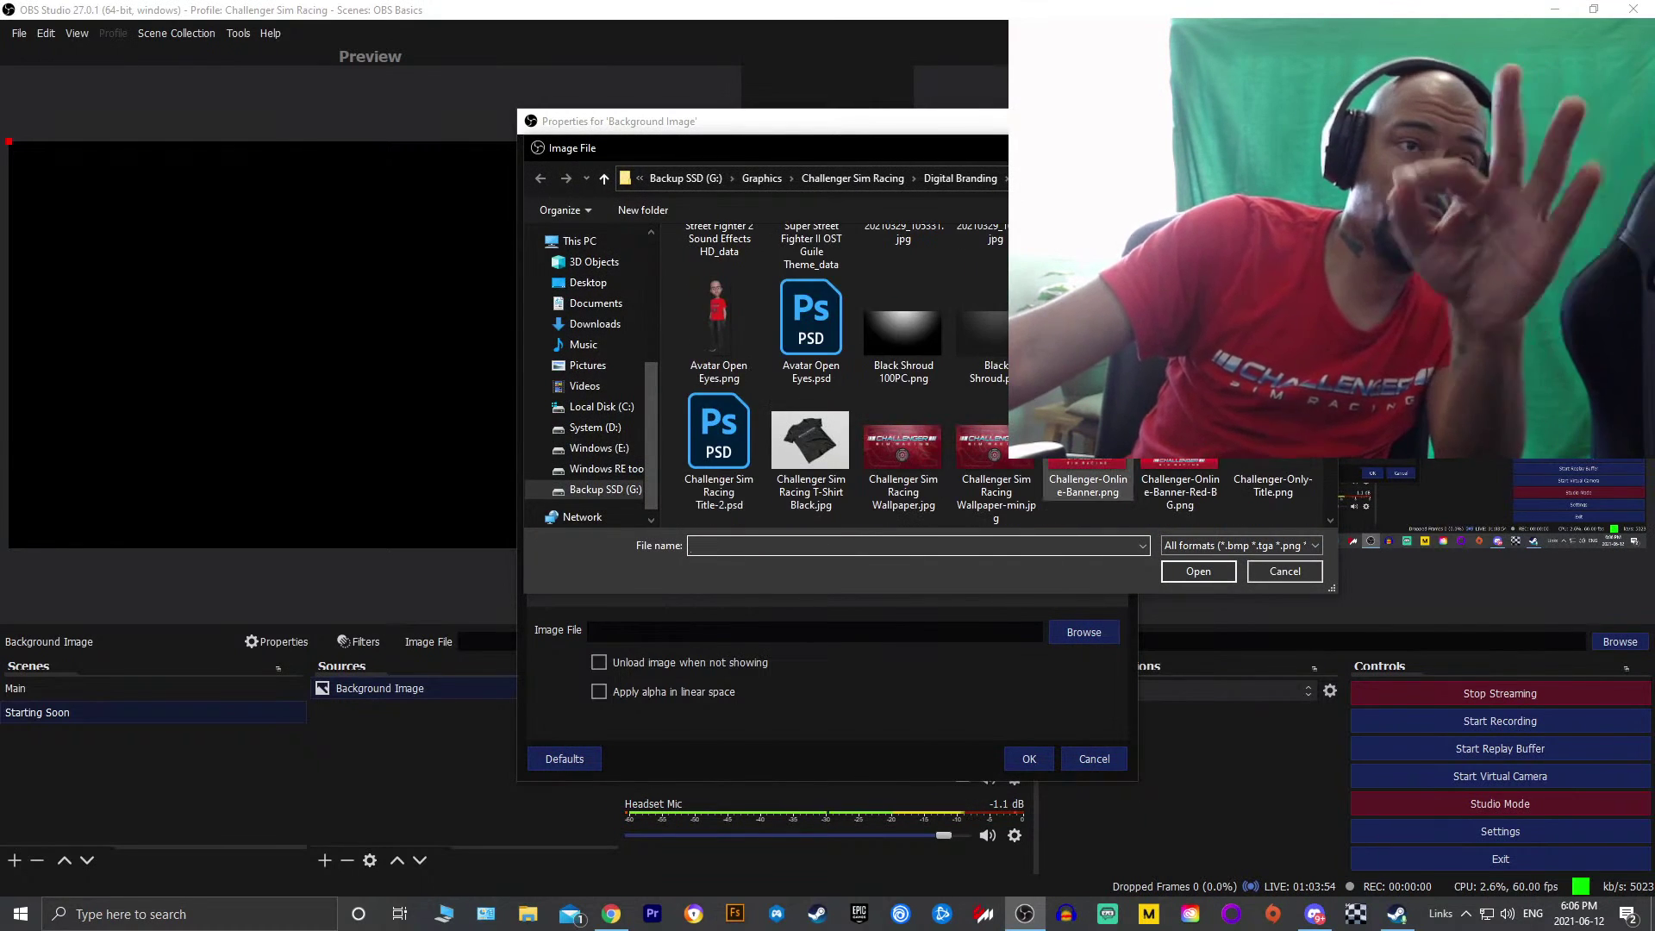
scroll(844, 371, "up", 5)
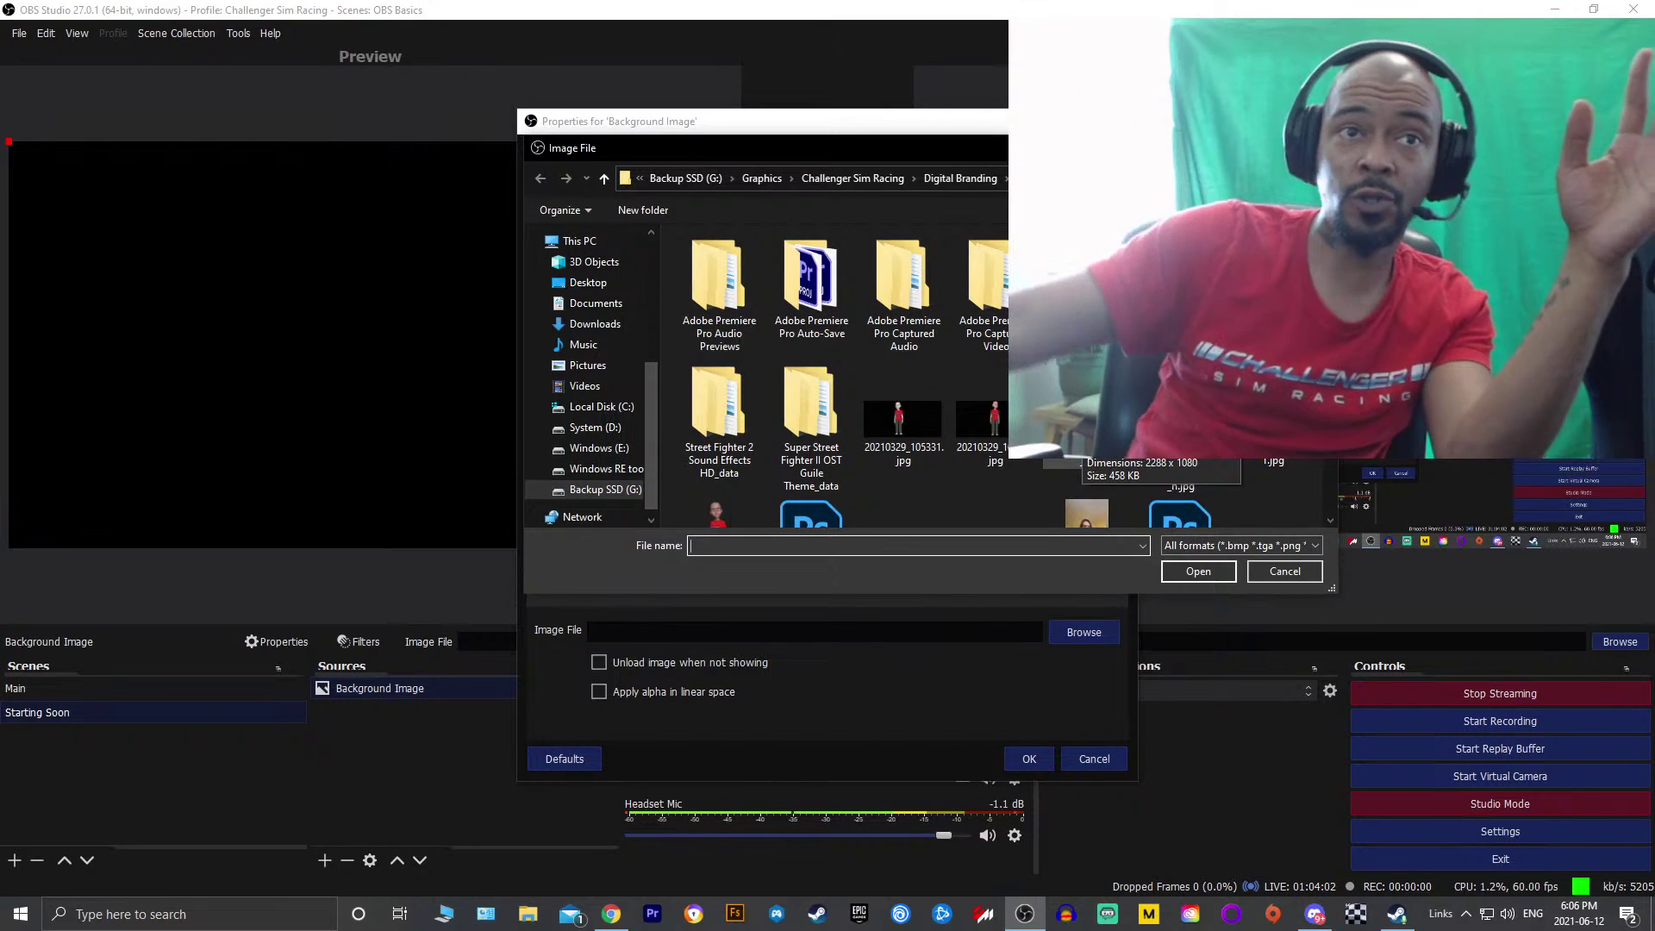
scroll(1069, 436, "down", 1)
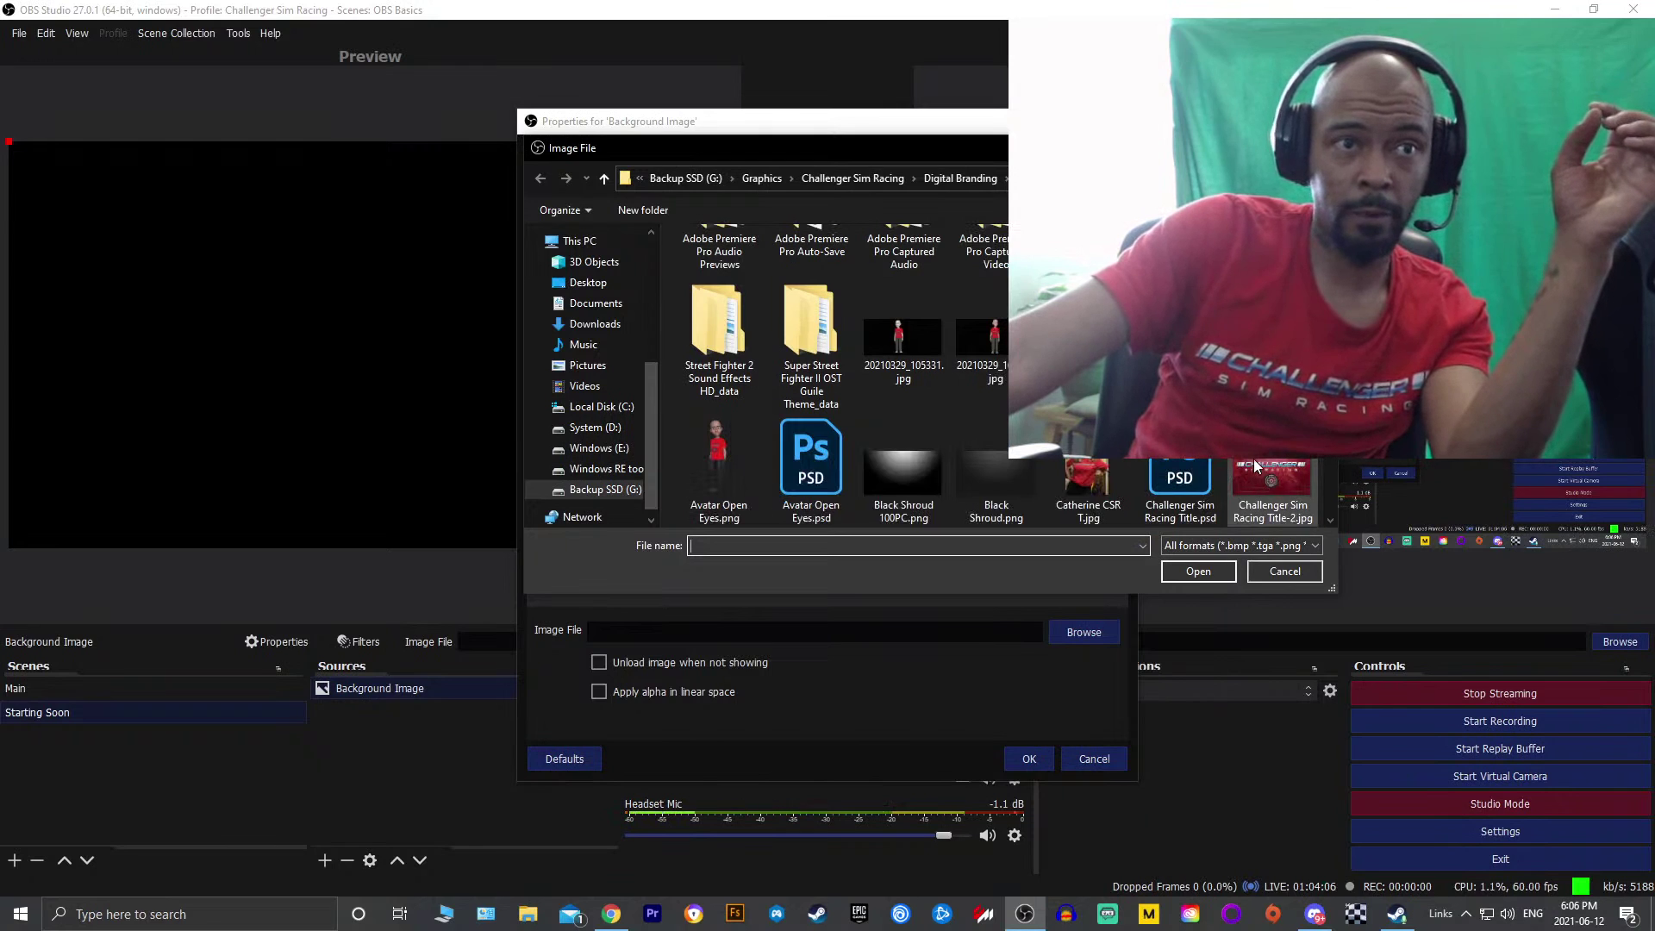
scroll(1250, 470, "down", 1)
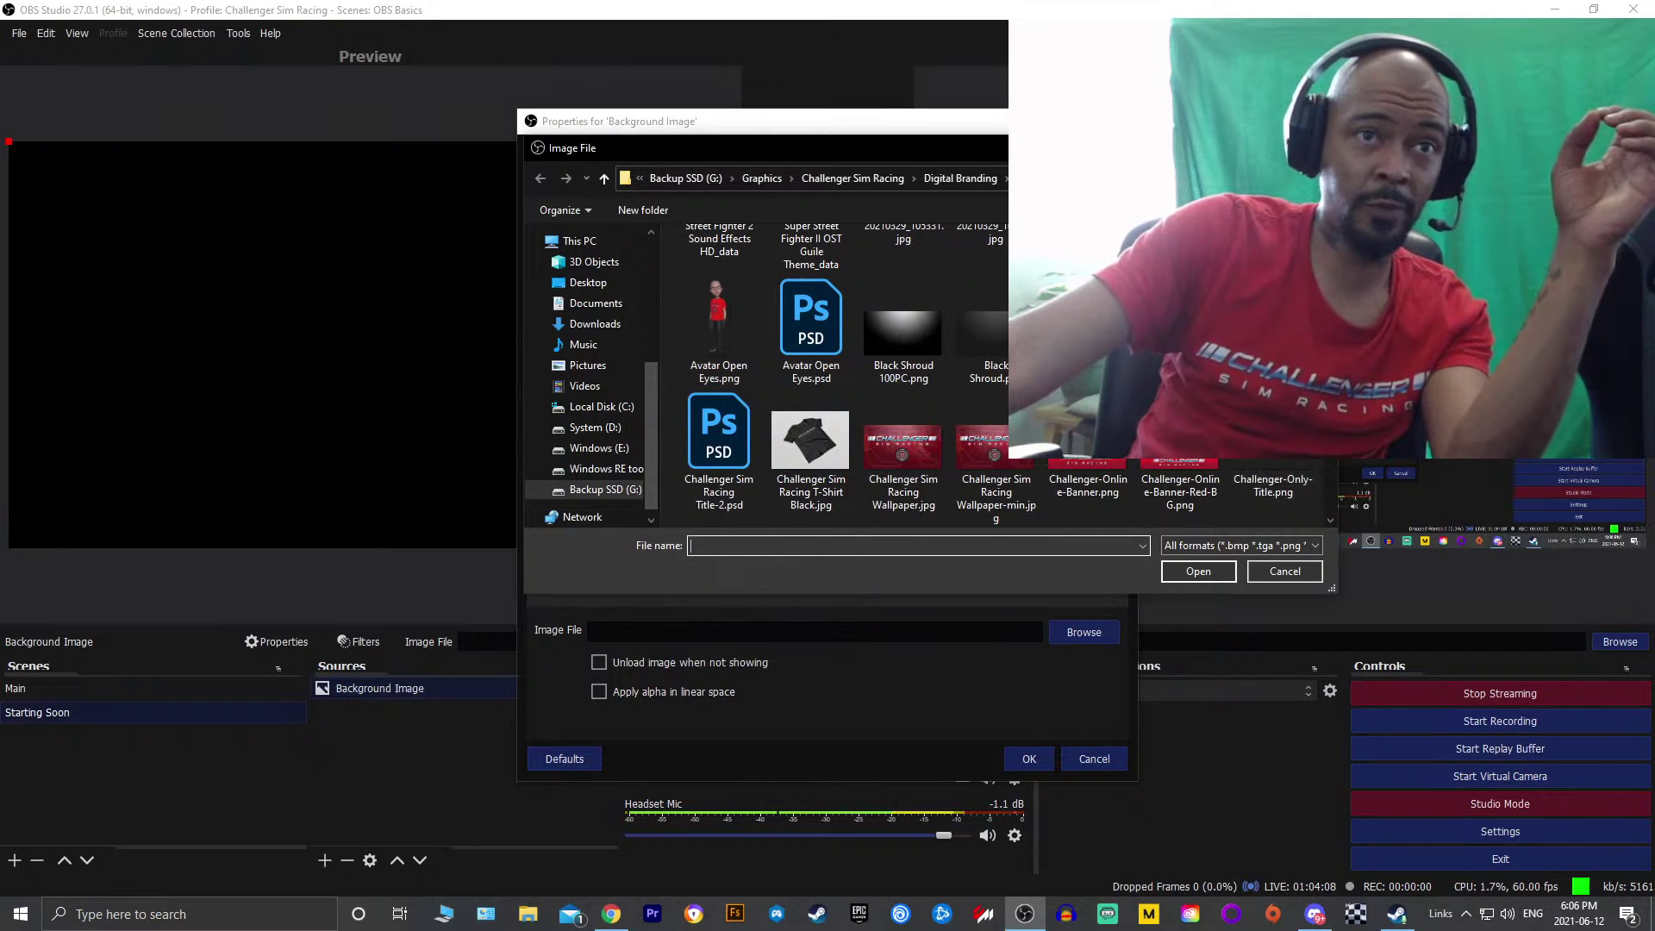
type("Challenger Sim Racing Title-2.jpg")
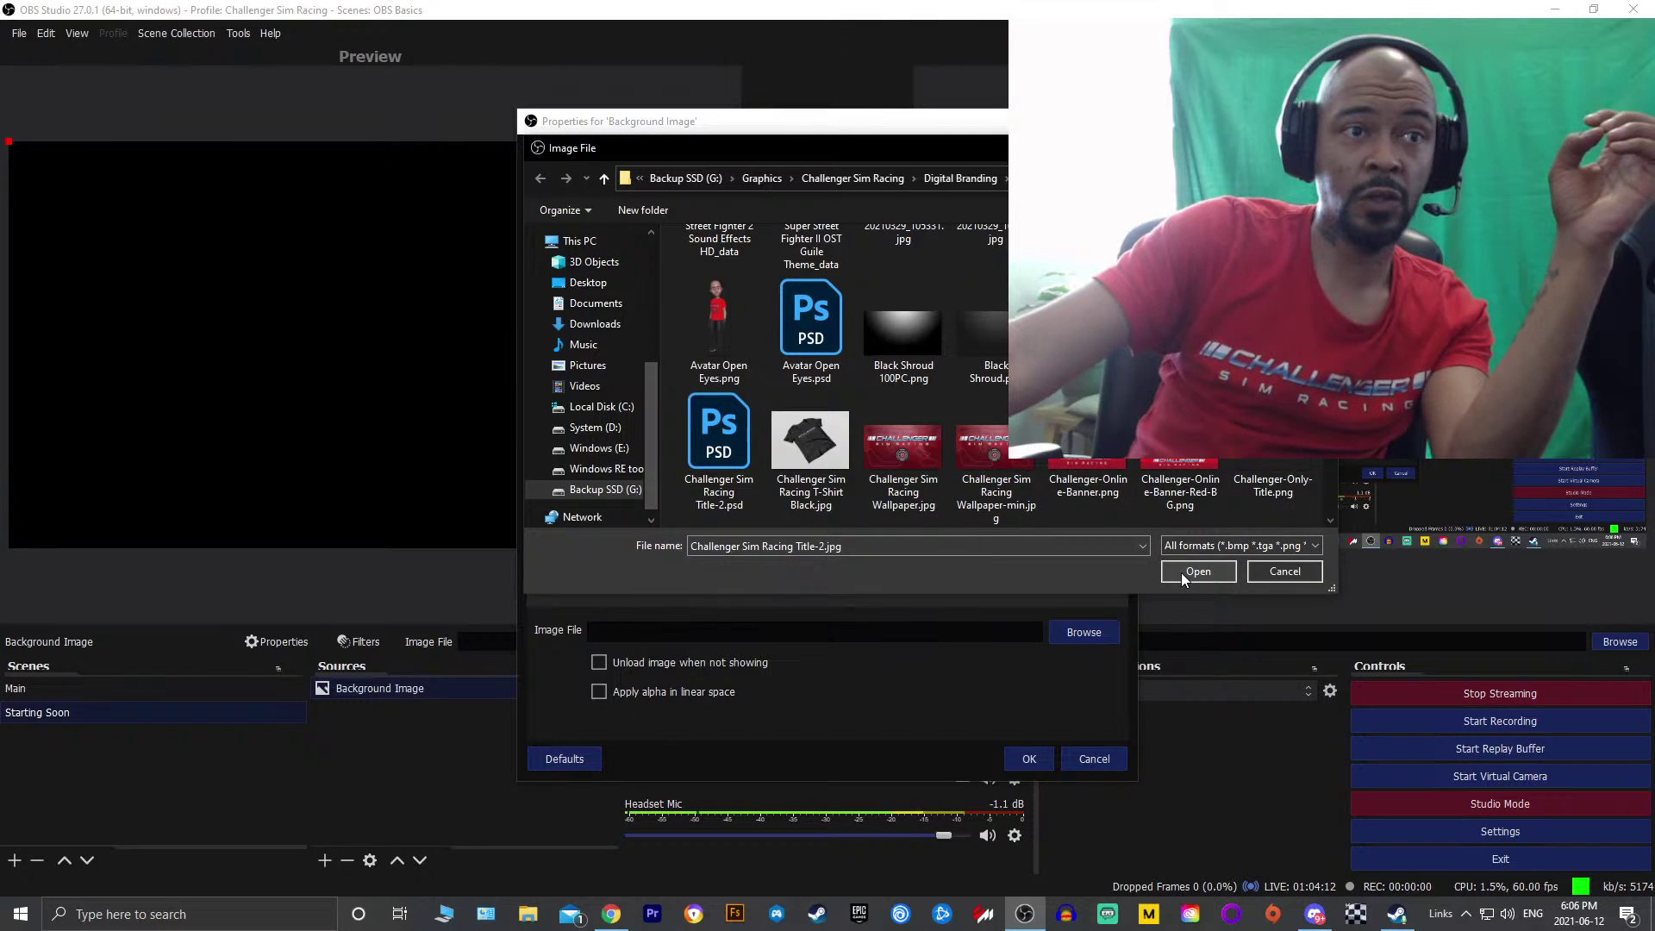
left_click(1181, 572)
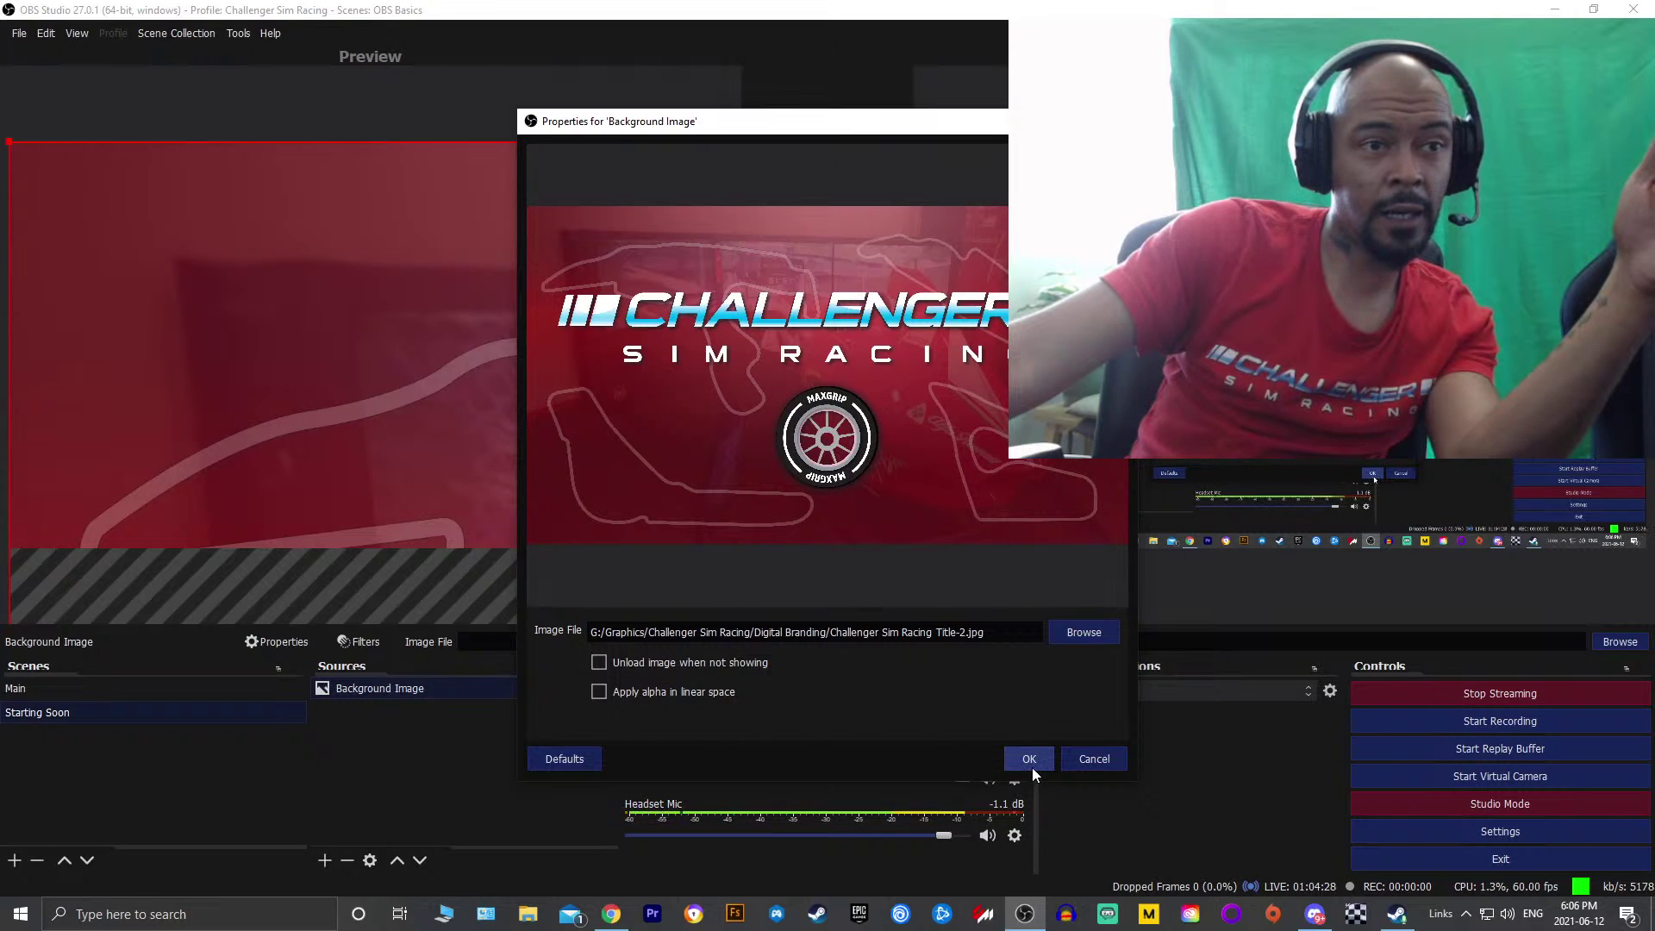
Reset the Background Image properties to defaults, reload Challenger Sim Racing Title-2.jpg from the Digital Branding folder and confirm
left_click(575, 767)
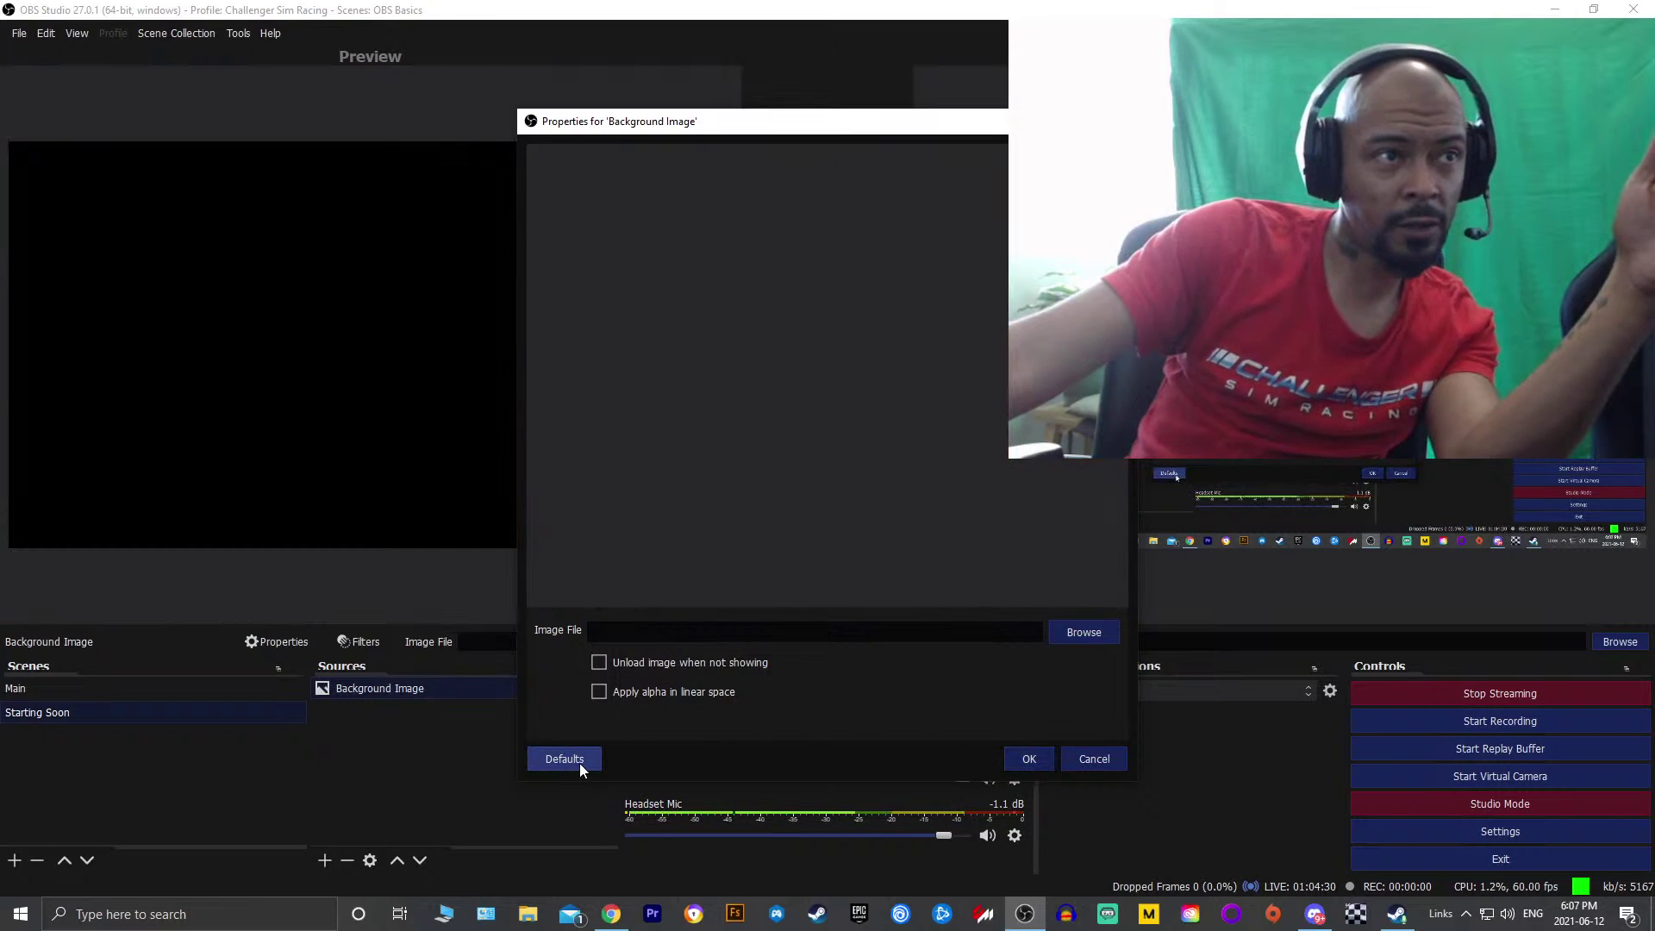
left_click(1077, 634)
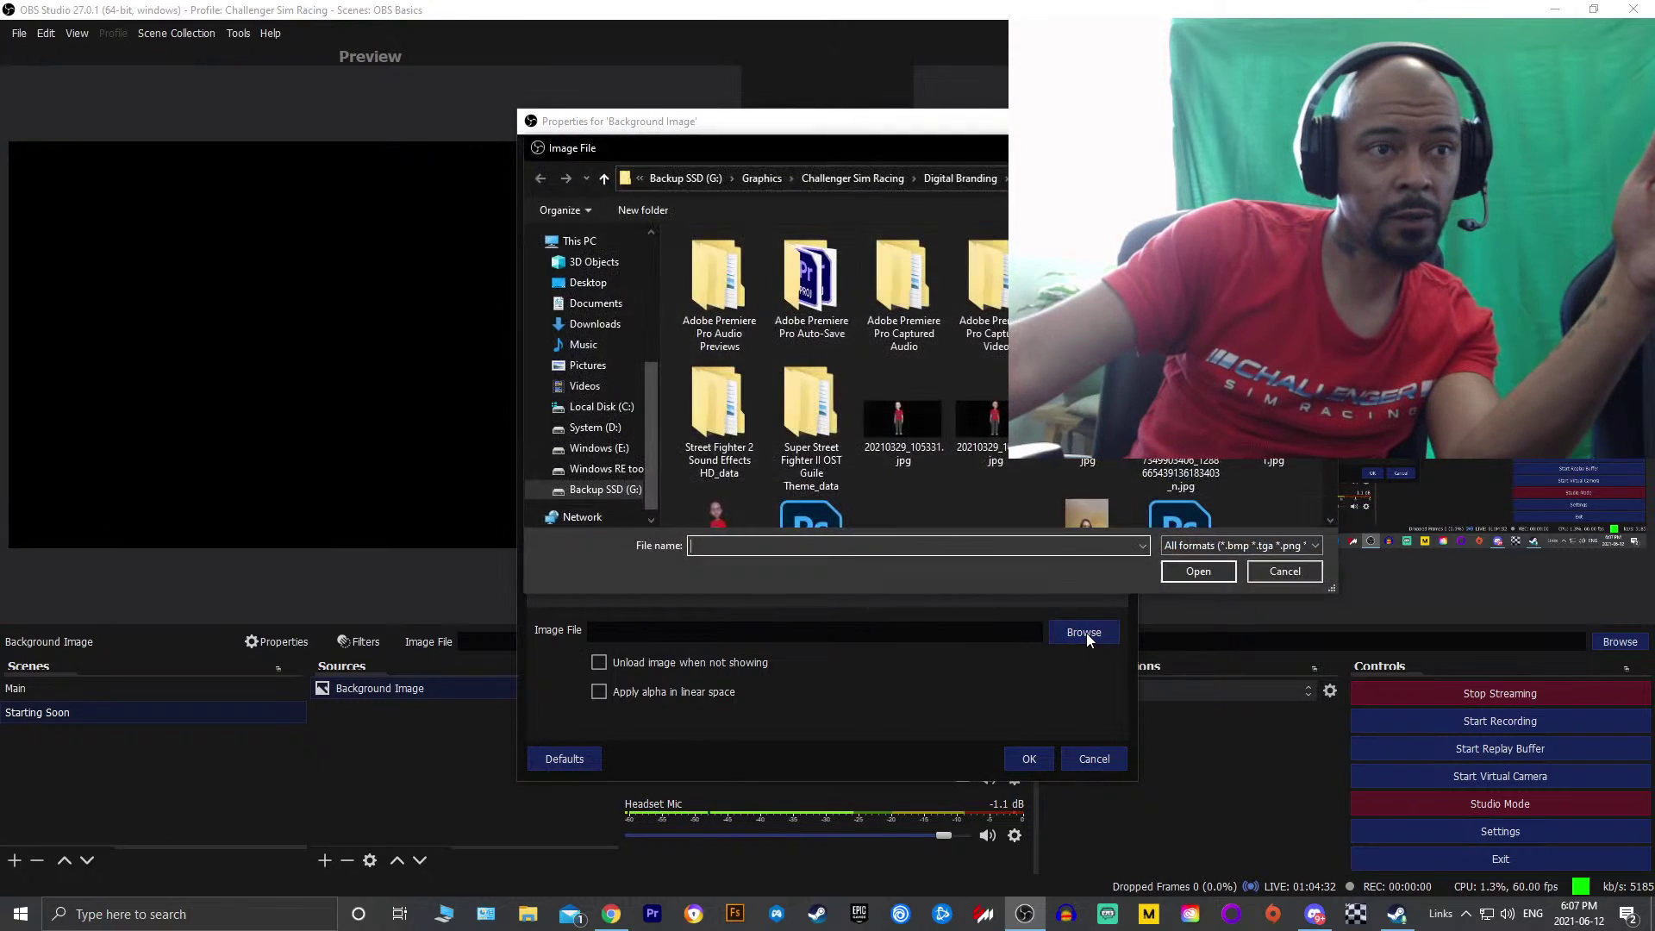
scroll(1274, 480, "down", 1)
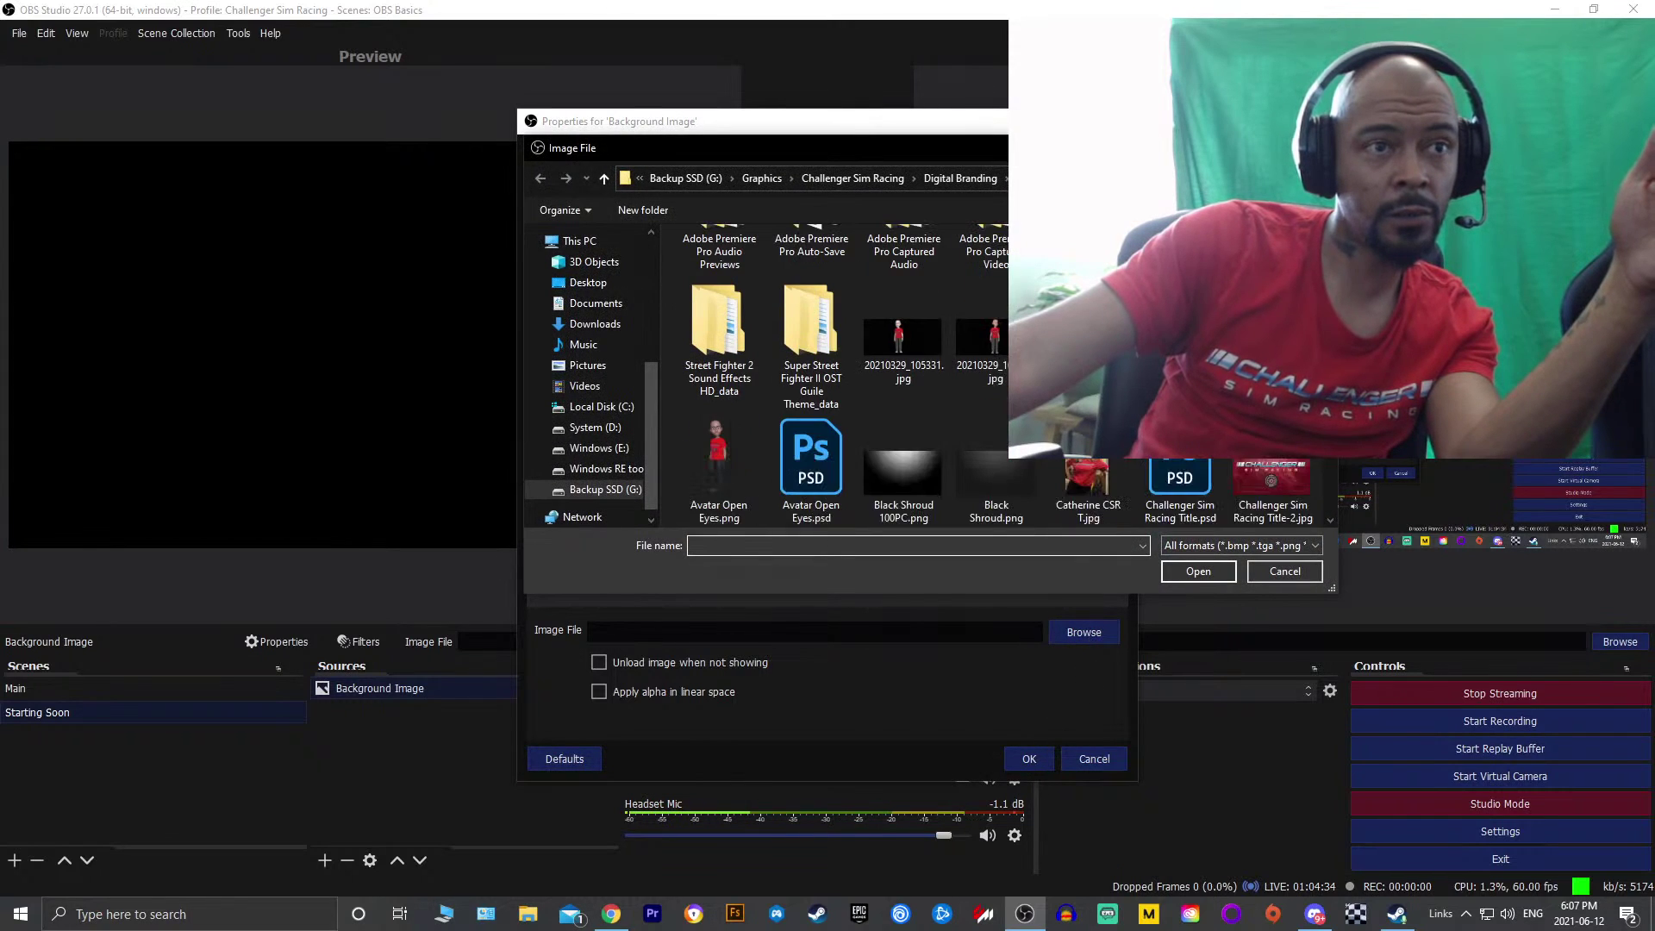
left_click(1274, 480)
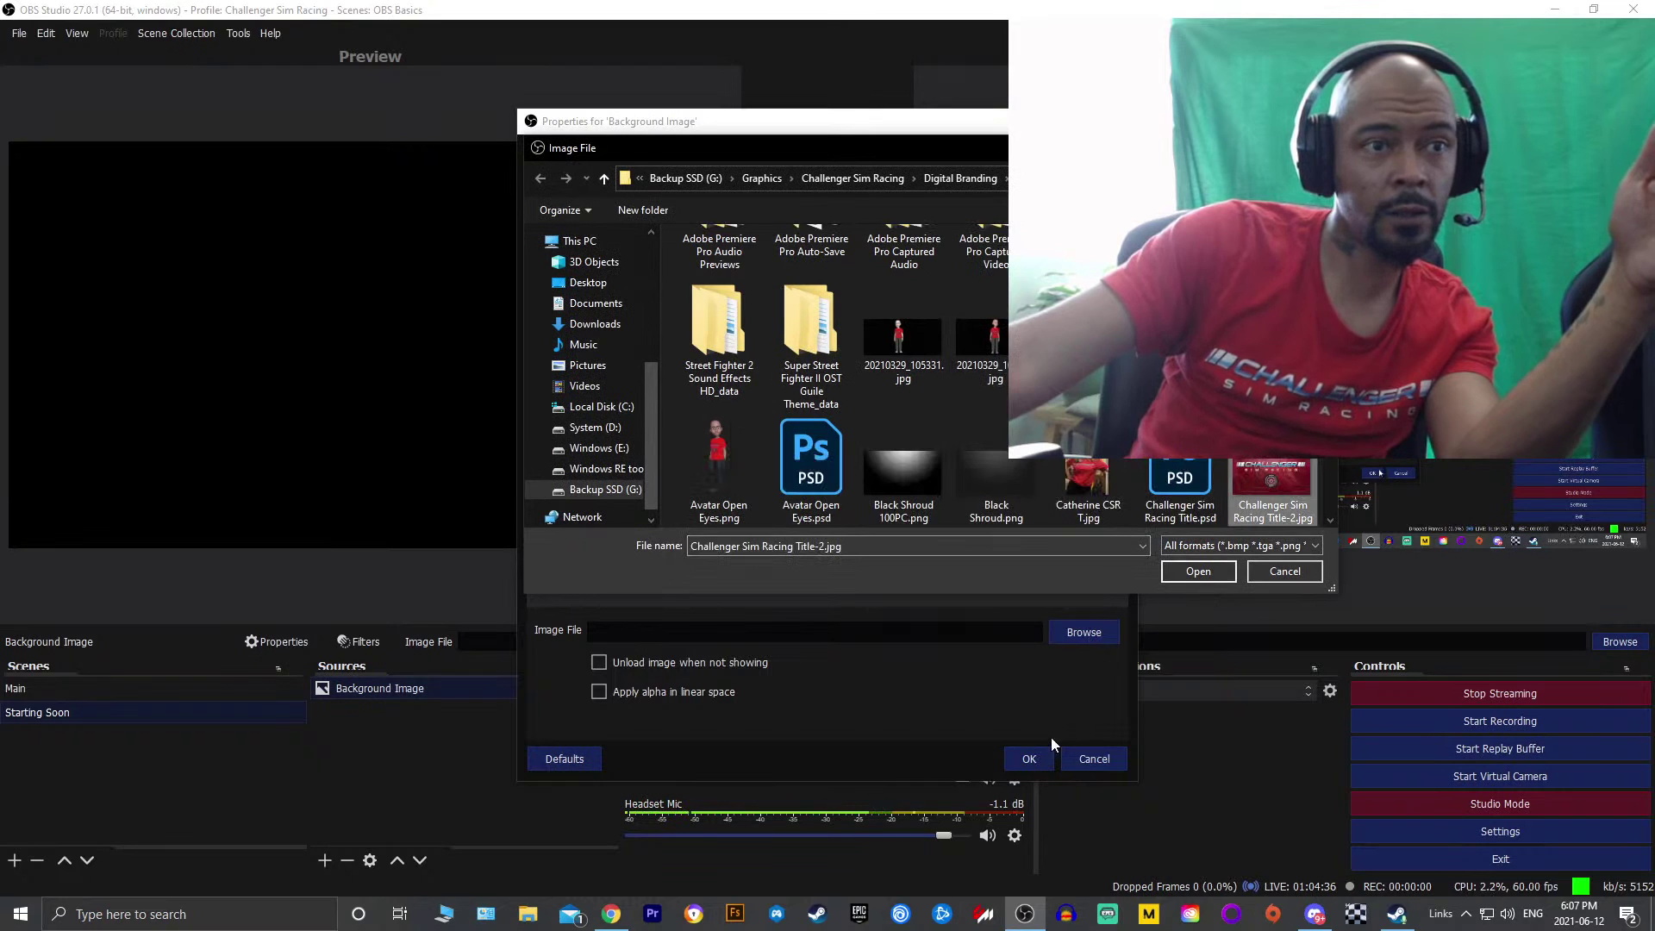
left_click(1188, 571)
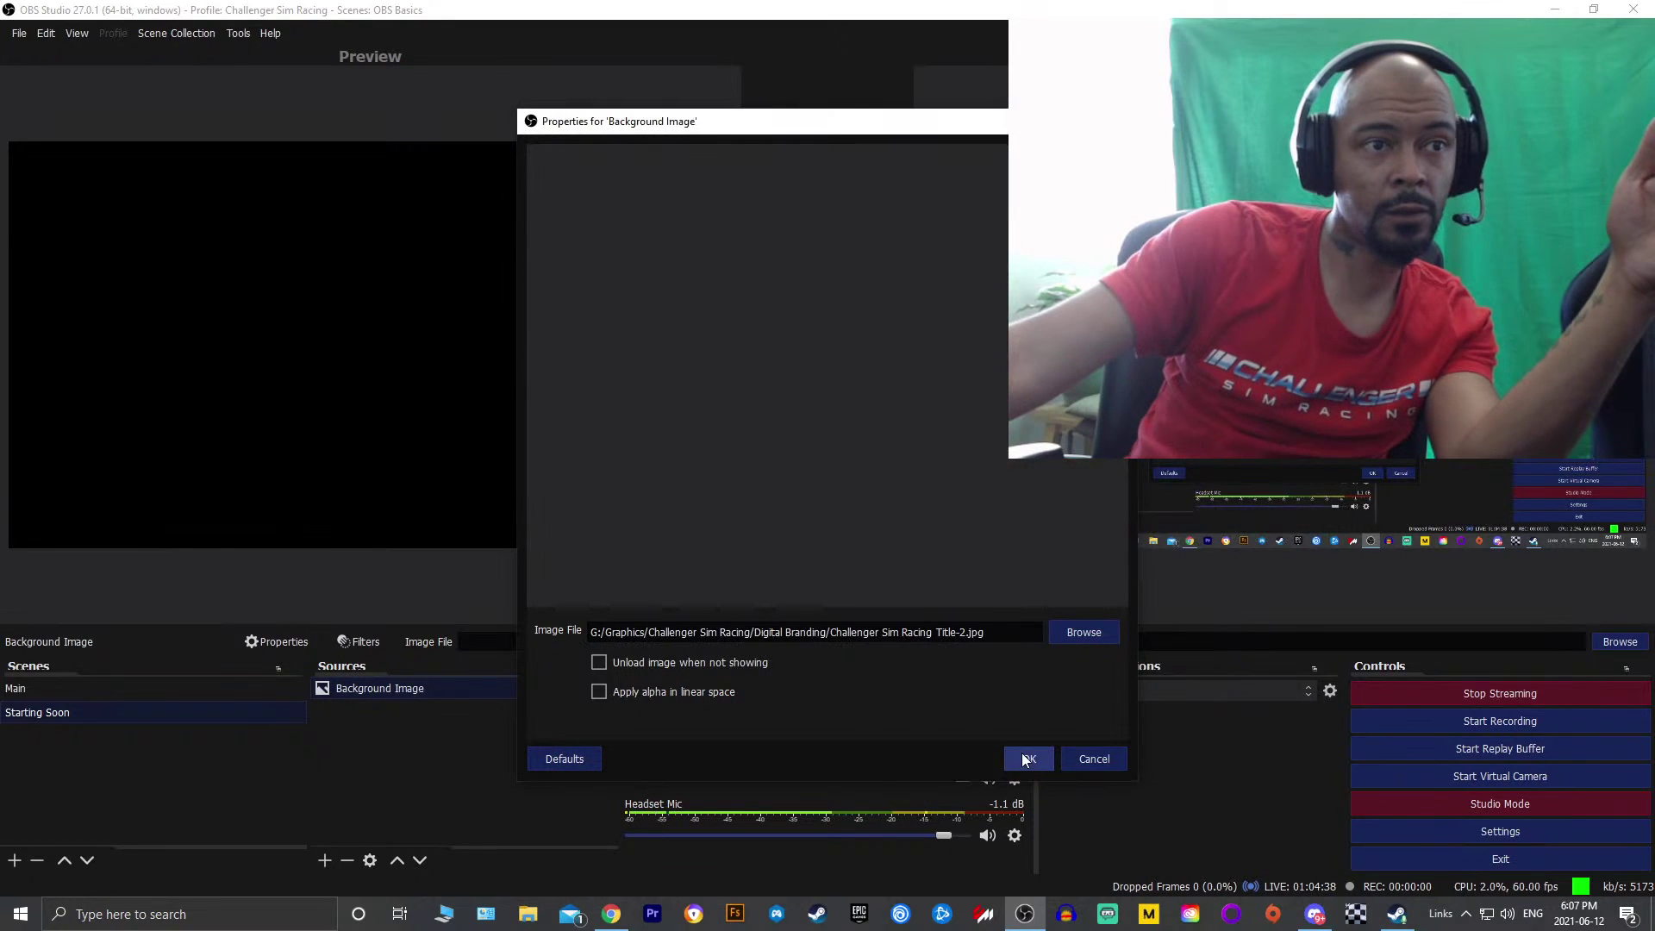
left_click(1026, 759)
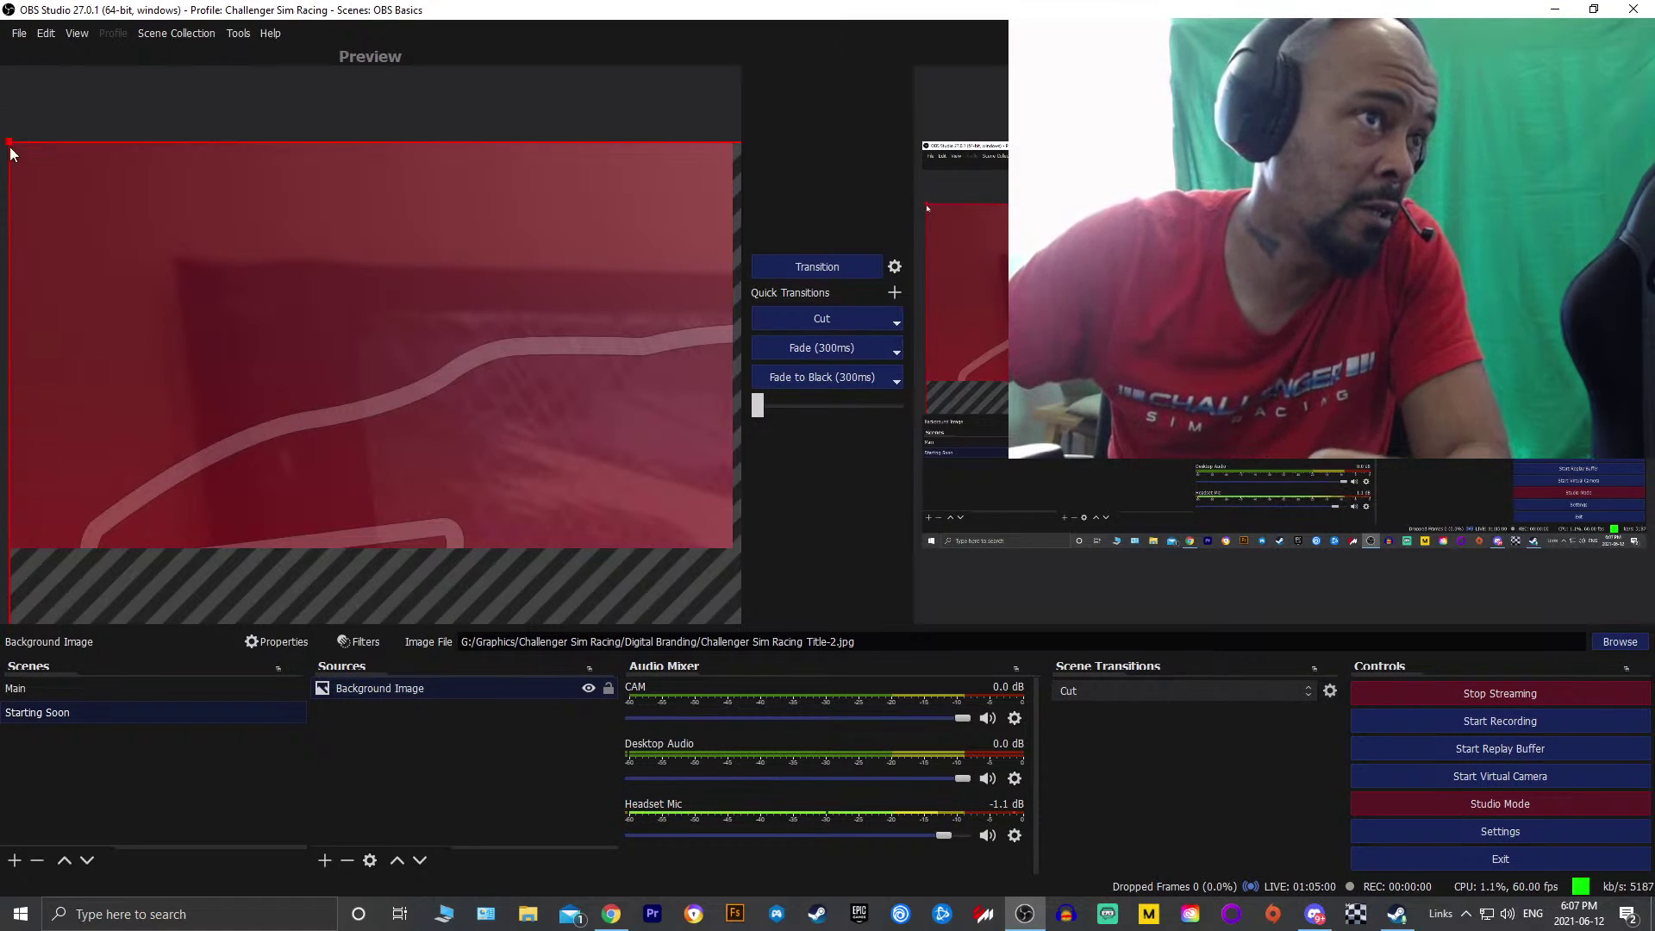
Scale down and reposition the oversized Background Image in the preview until it exactly fills the Starting Soon canvas
left_click_drag(9, 141, 575, 591)
left_click_drag(629, 514, 136, 190)
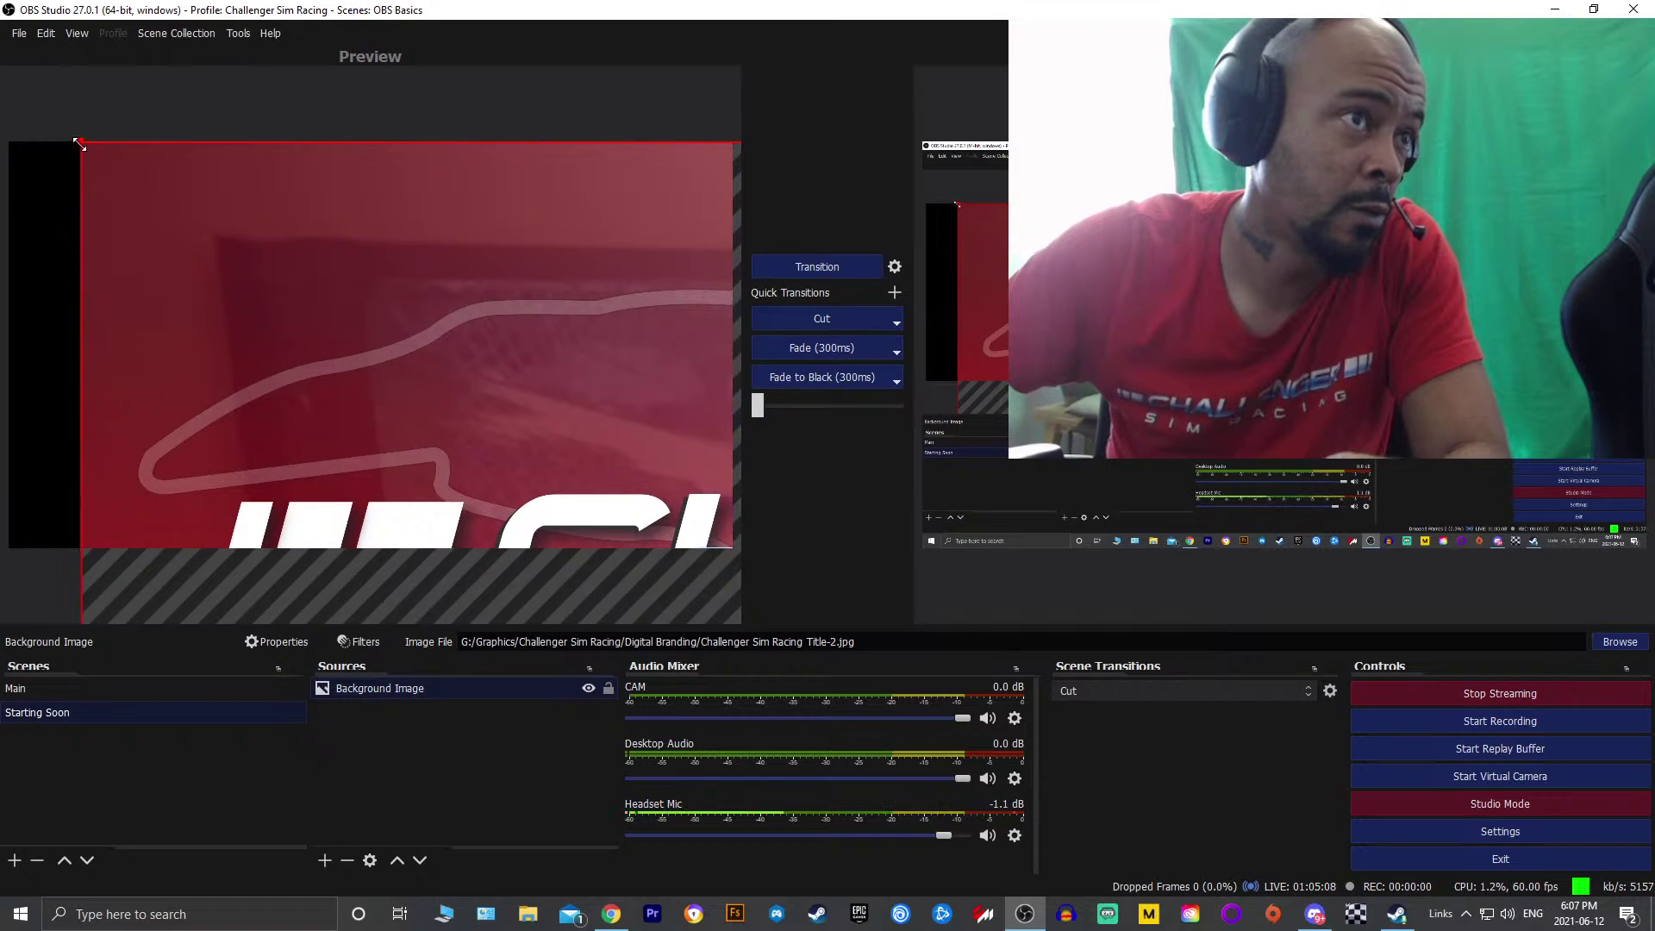
left_click_drag(78, 143, 143, 241)
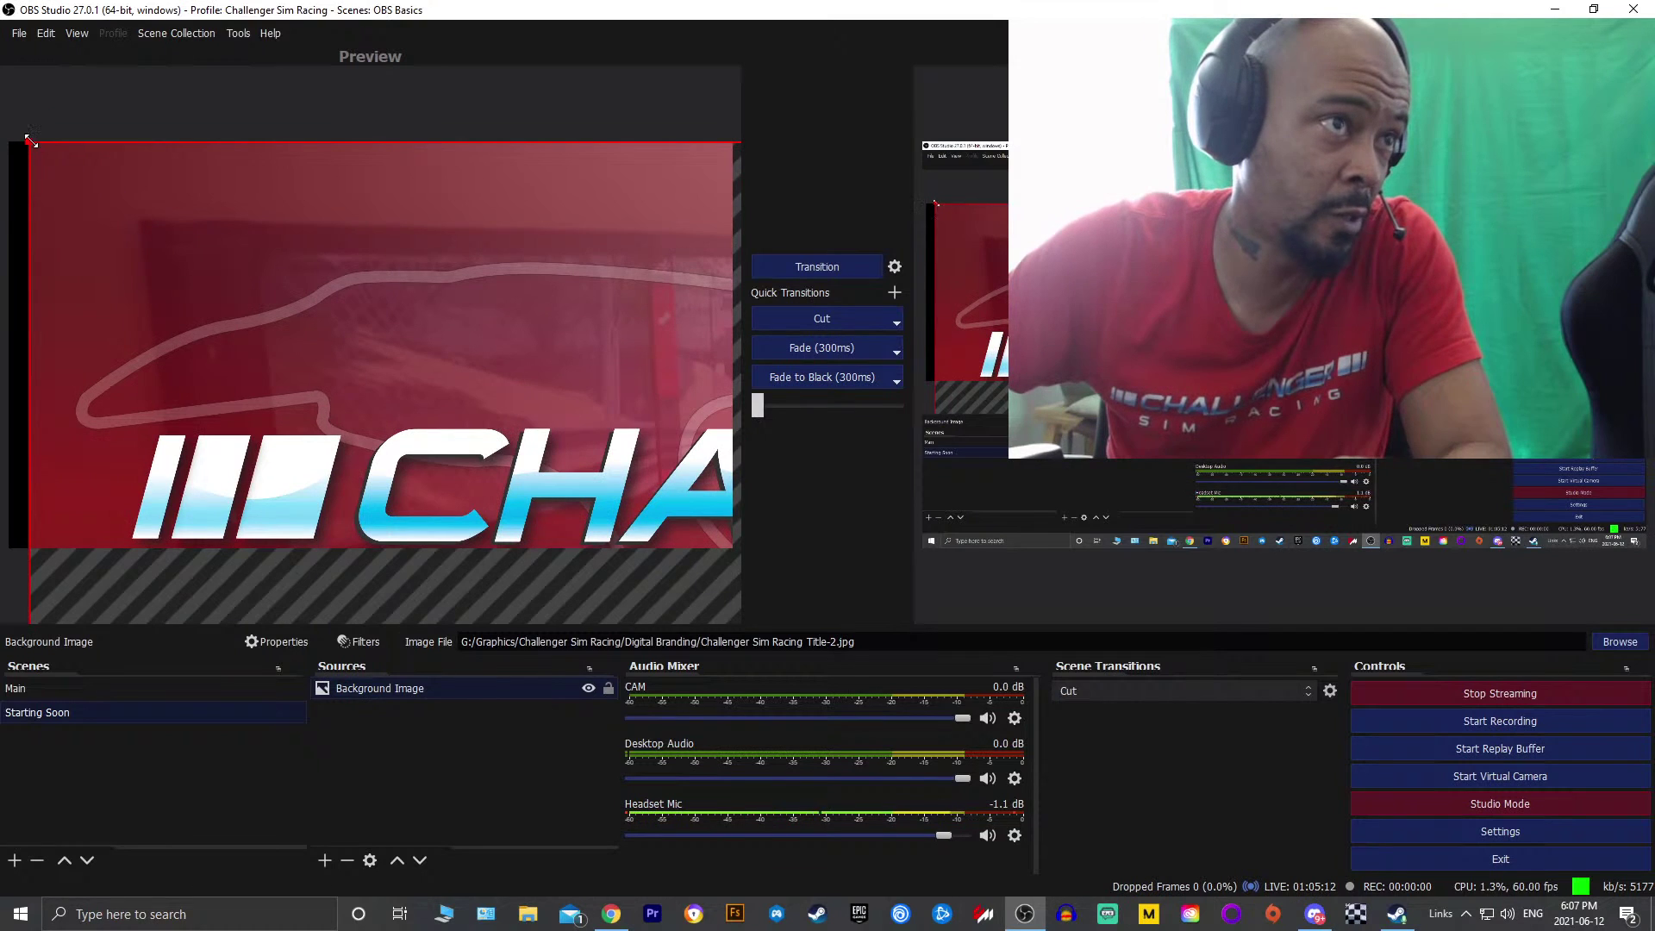
left_click_drag(31, 141, 491, 399)
left_click_drag(617, 483, 192, 248)
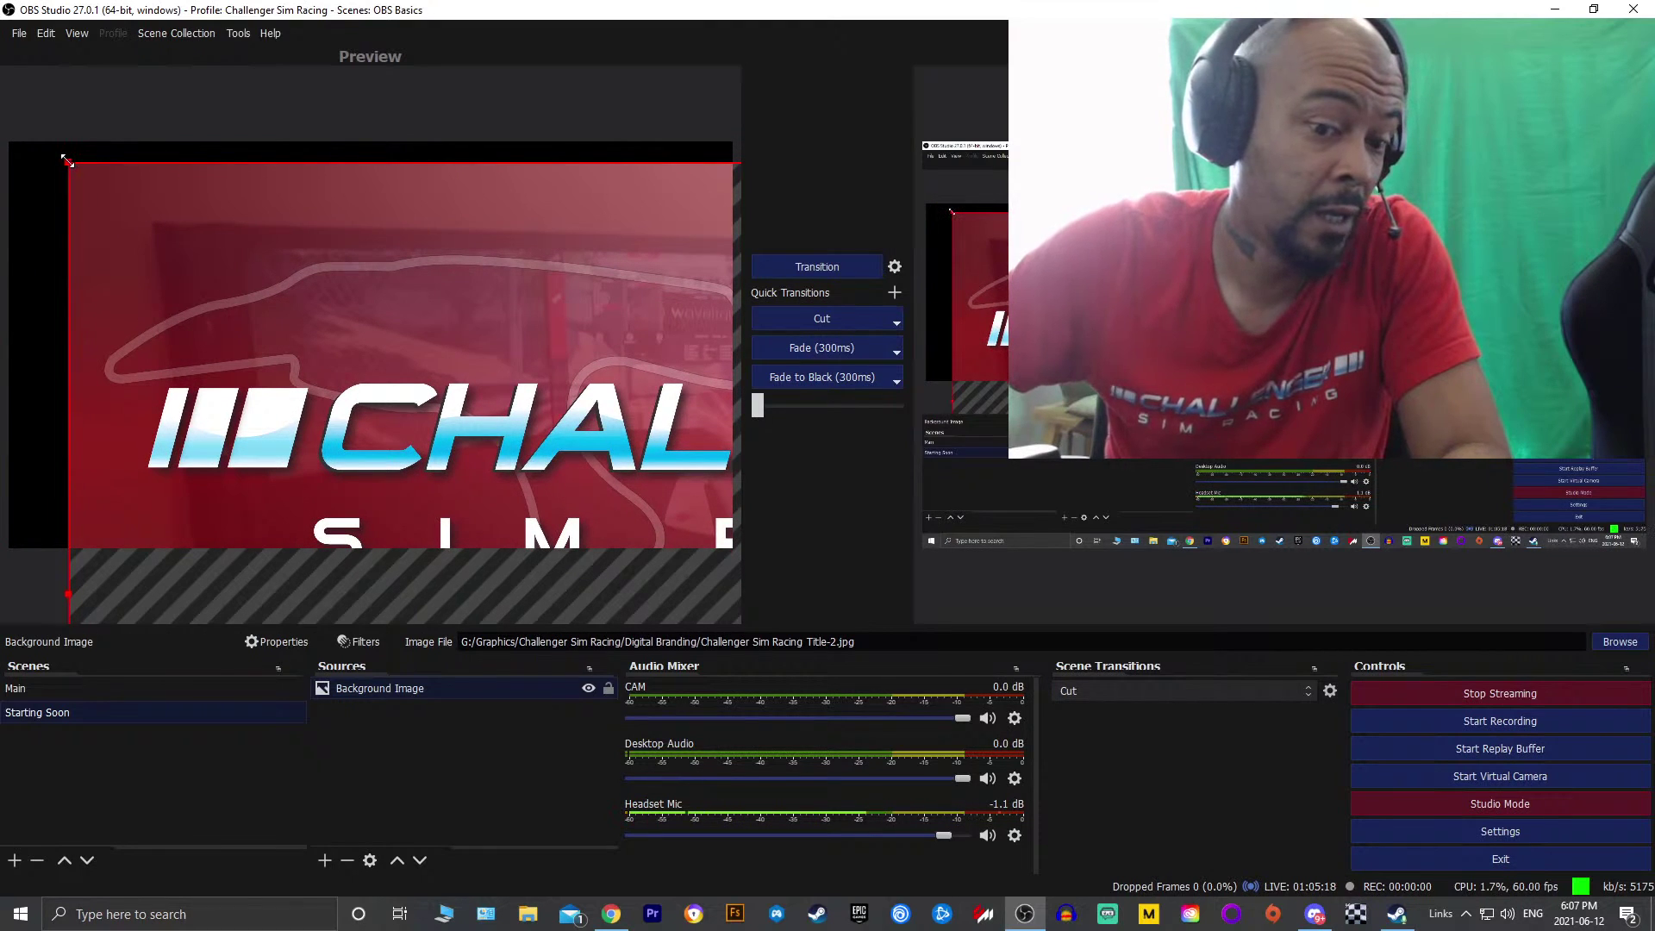
left_click_drag(67, 160, 466, 470)
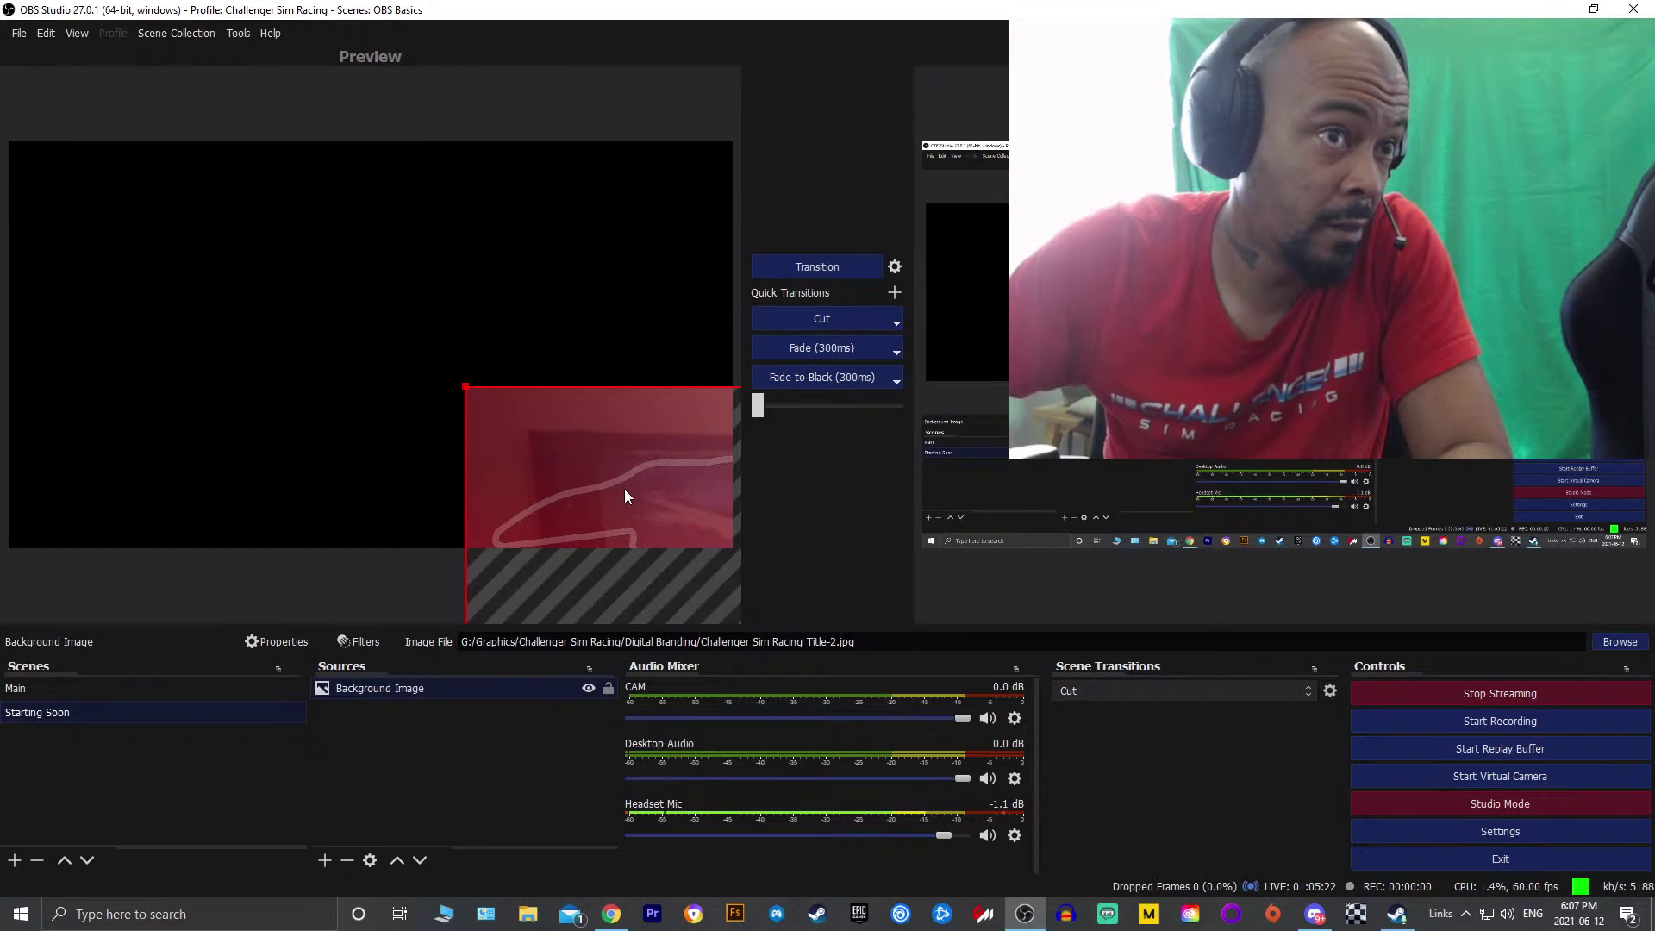
left_click_drag(625, 488, 172, 248)
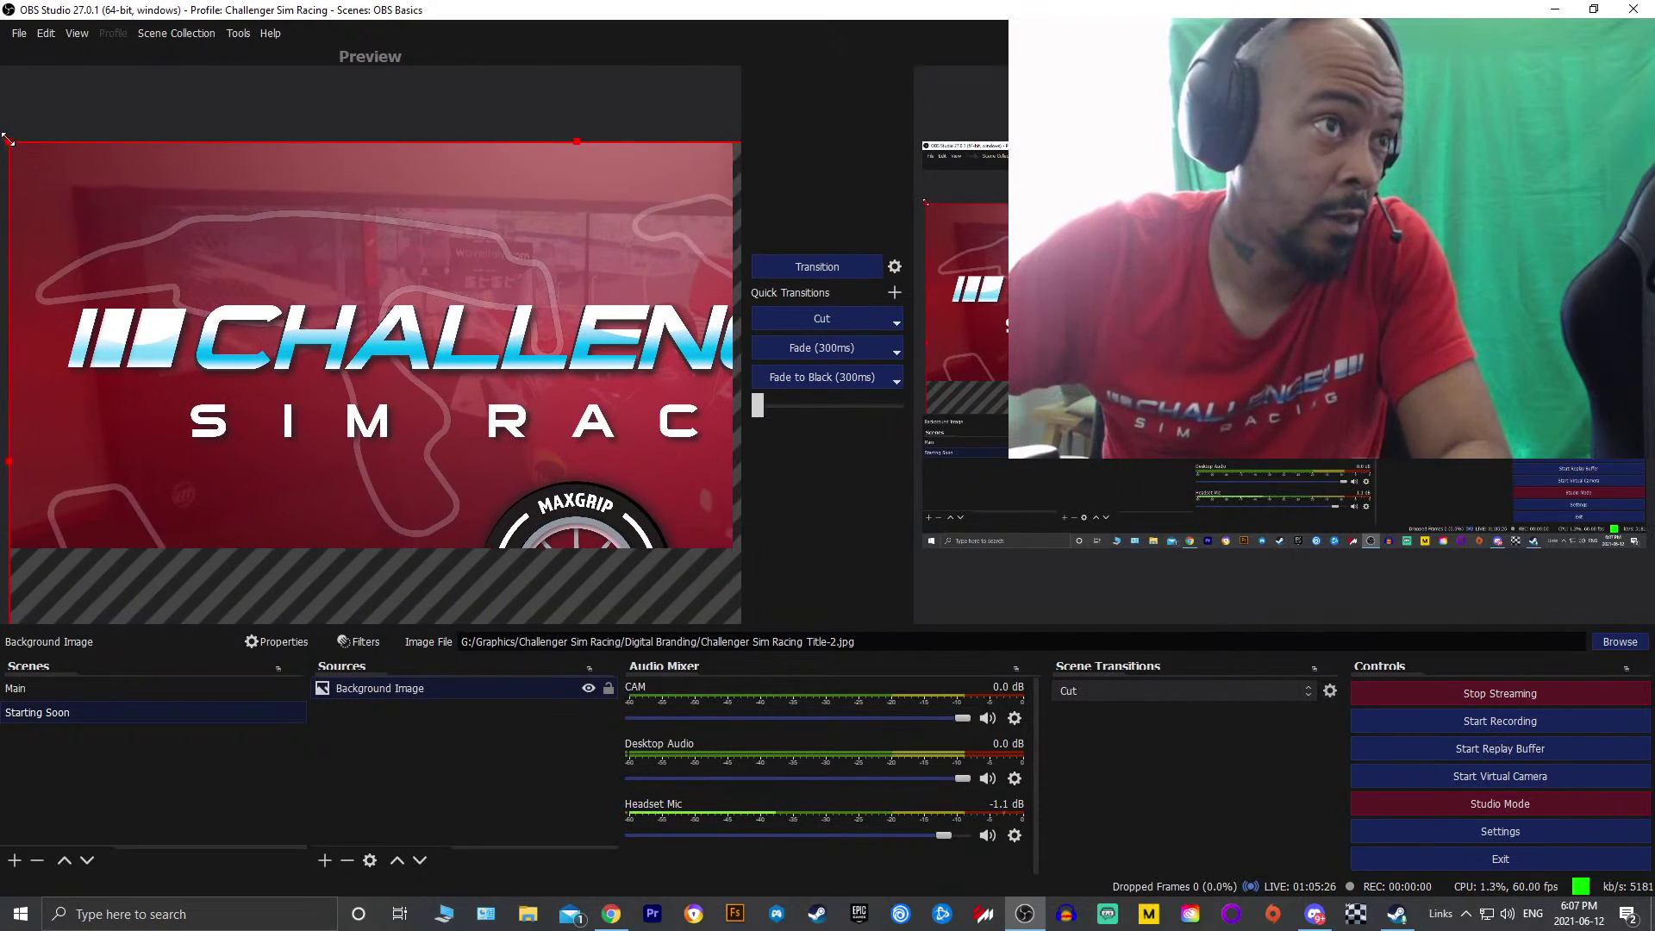
left_click_drag(22, 156, 127, 218)
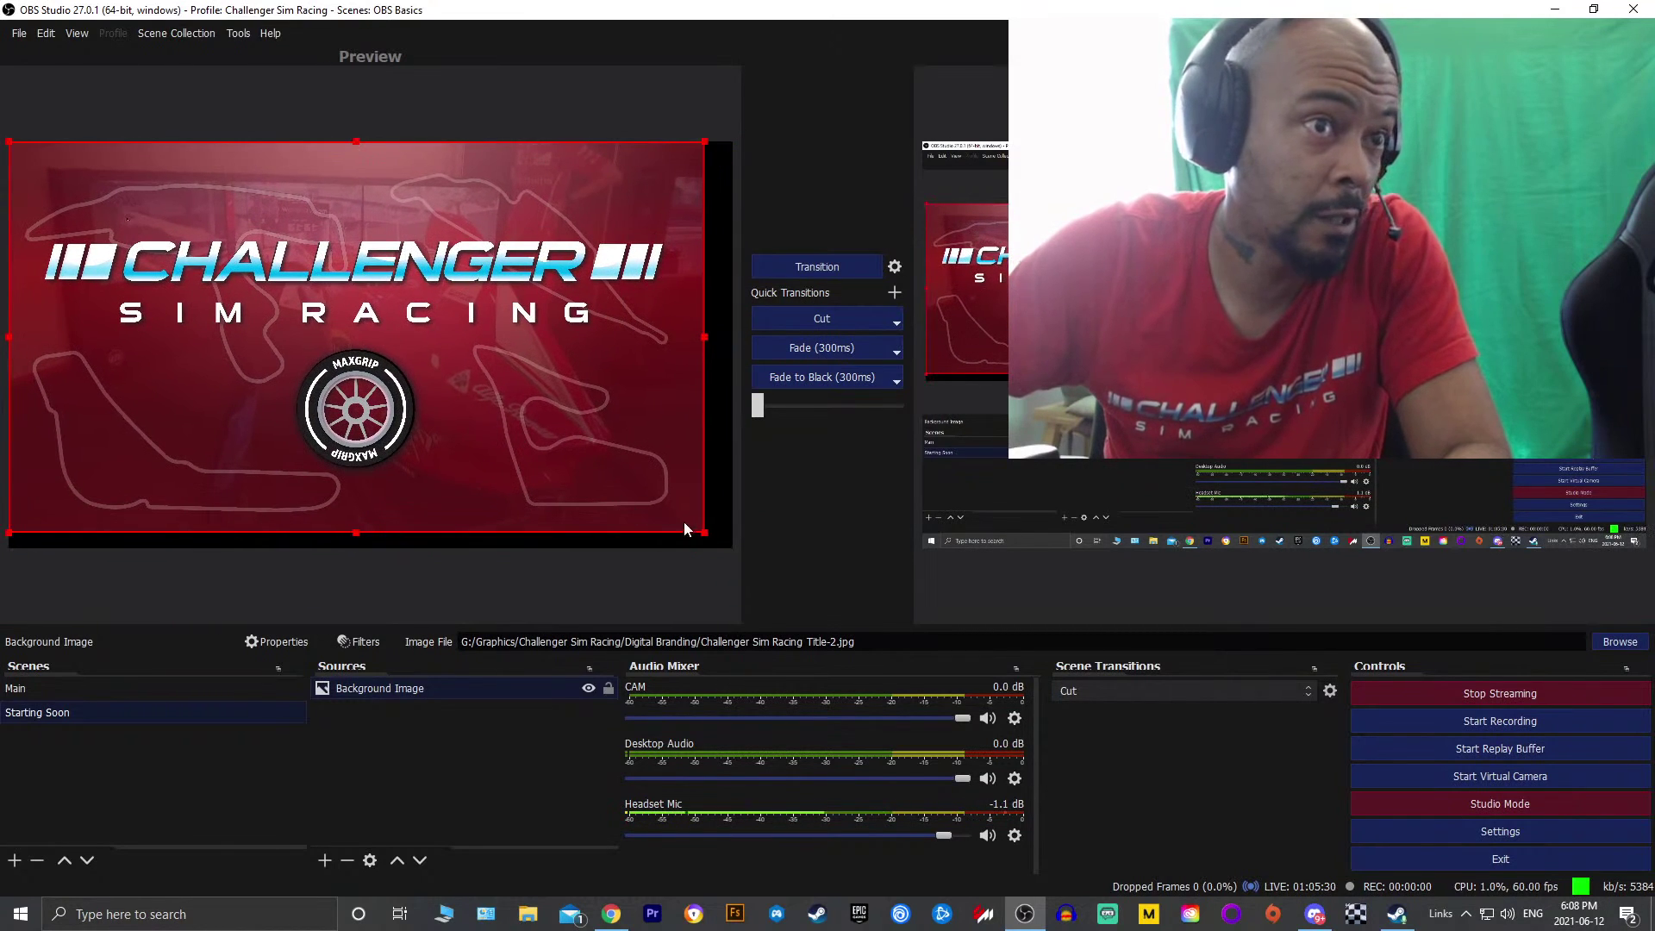
left_click_drag(711, 538, 718, 549)
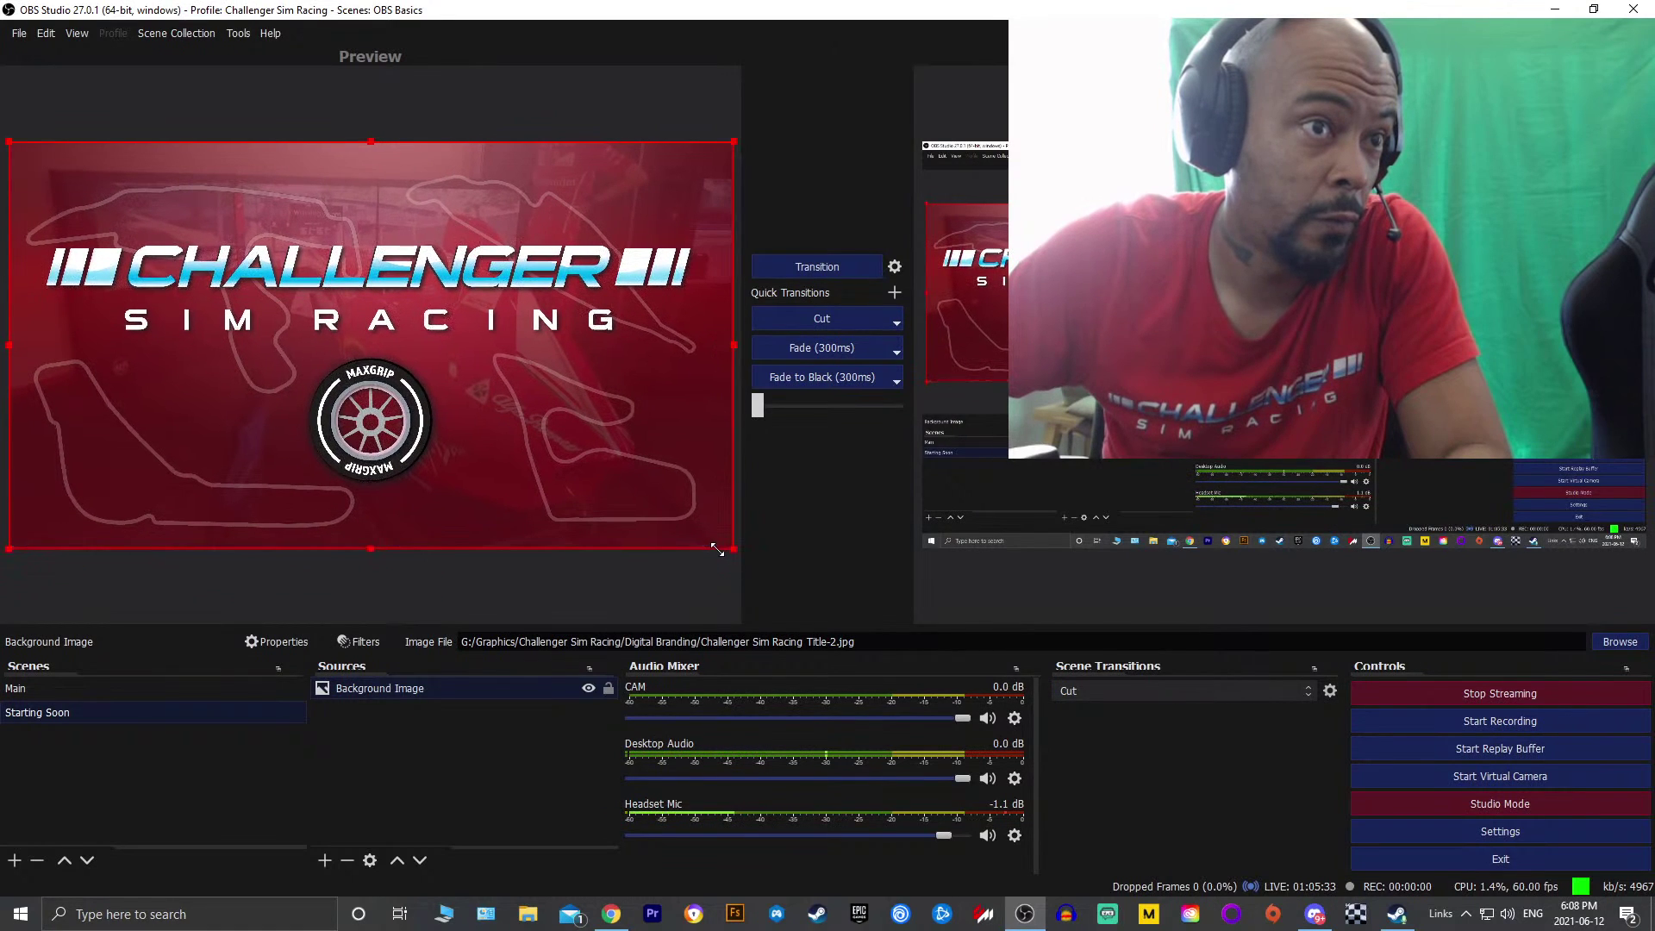
Lock the Background Image source in the Starting Soon scene so it cannot be moved
left_click(531, 102)
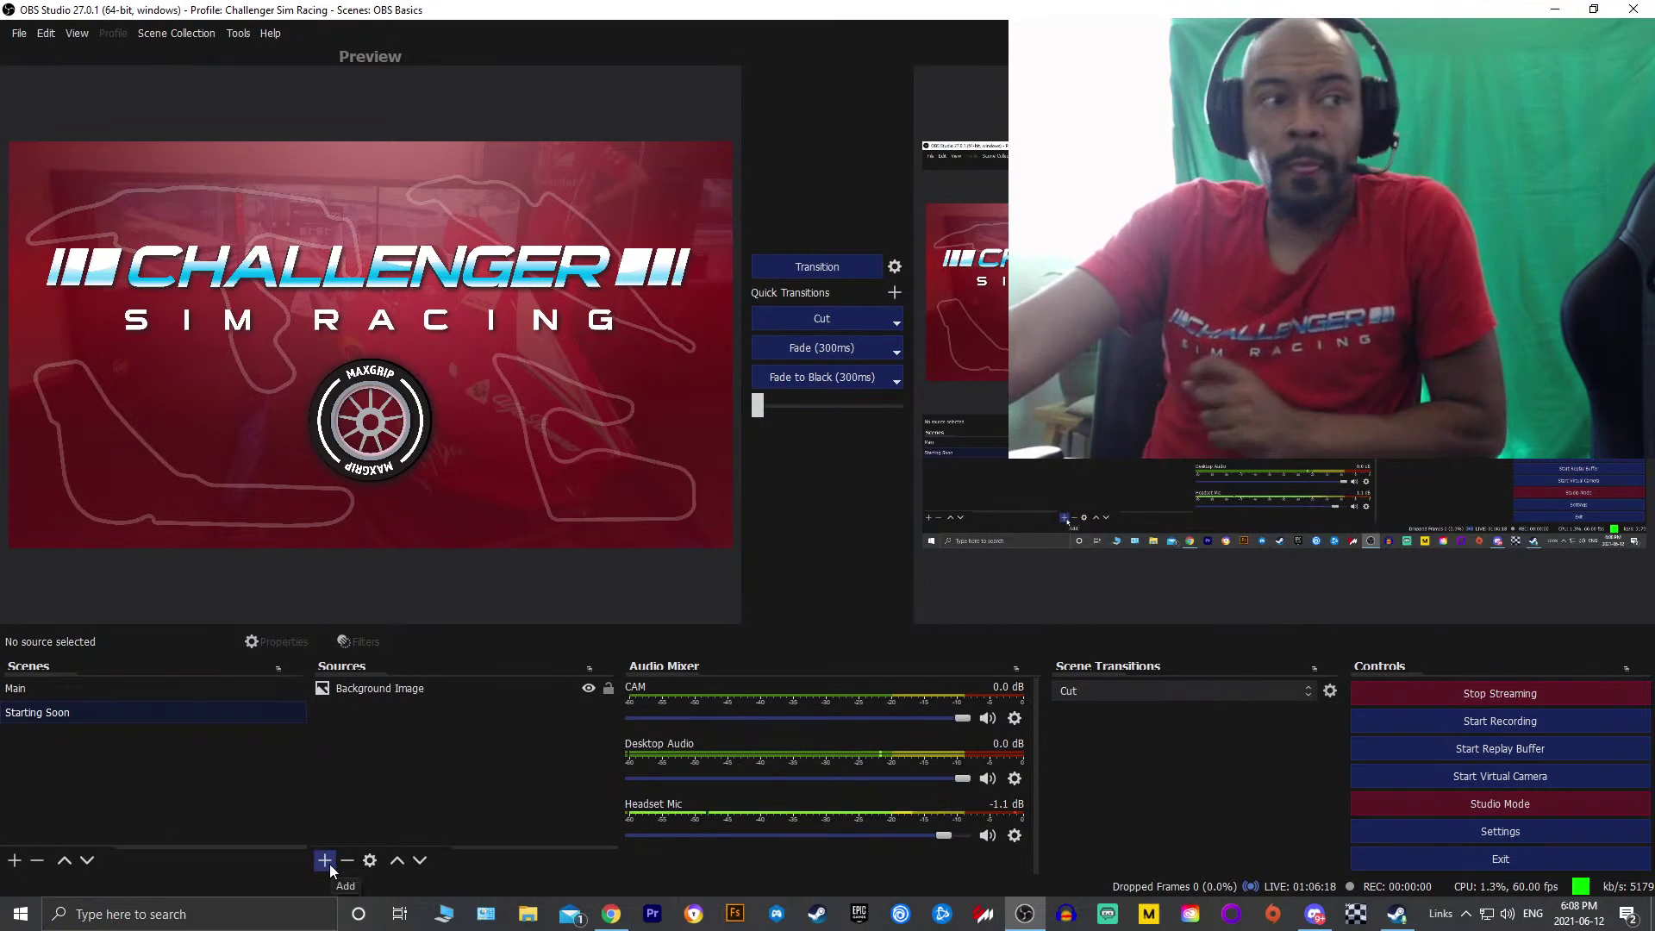
left_click(451, 281)
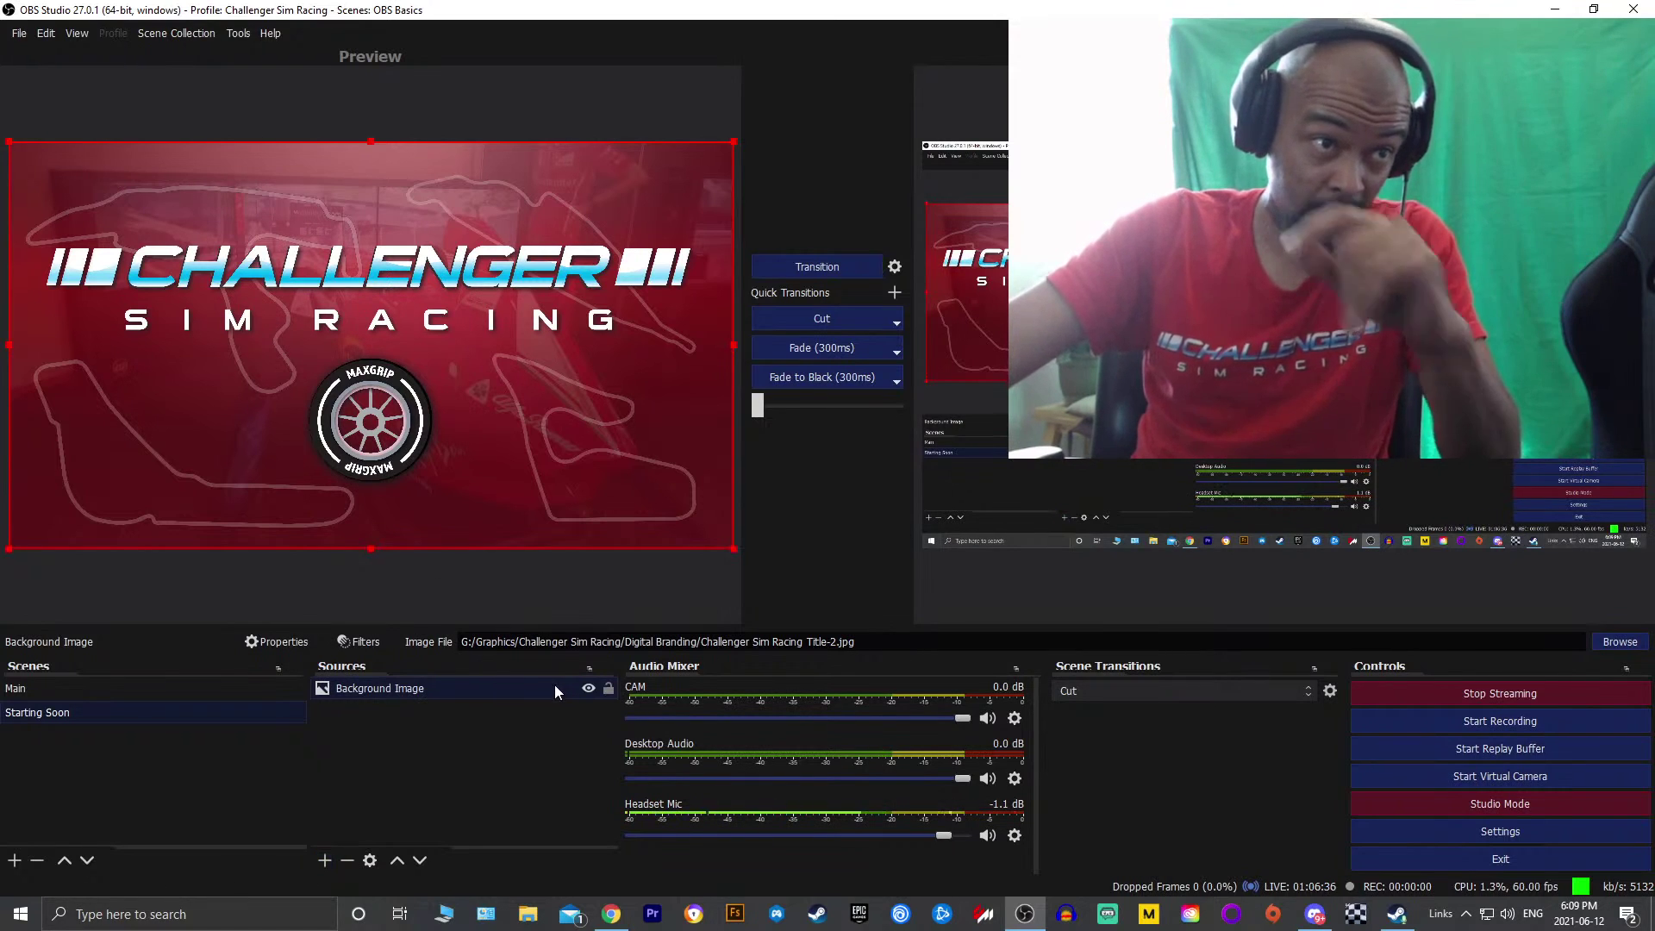
left_click(608, 688)
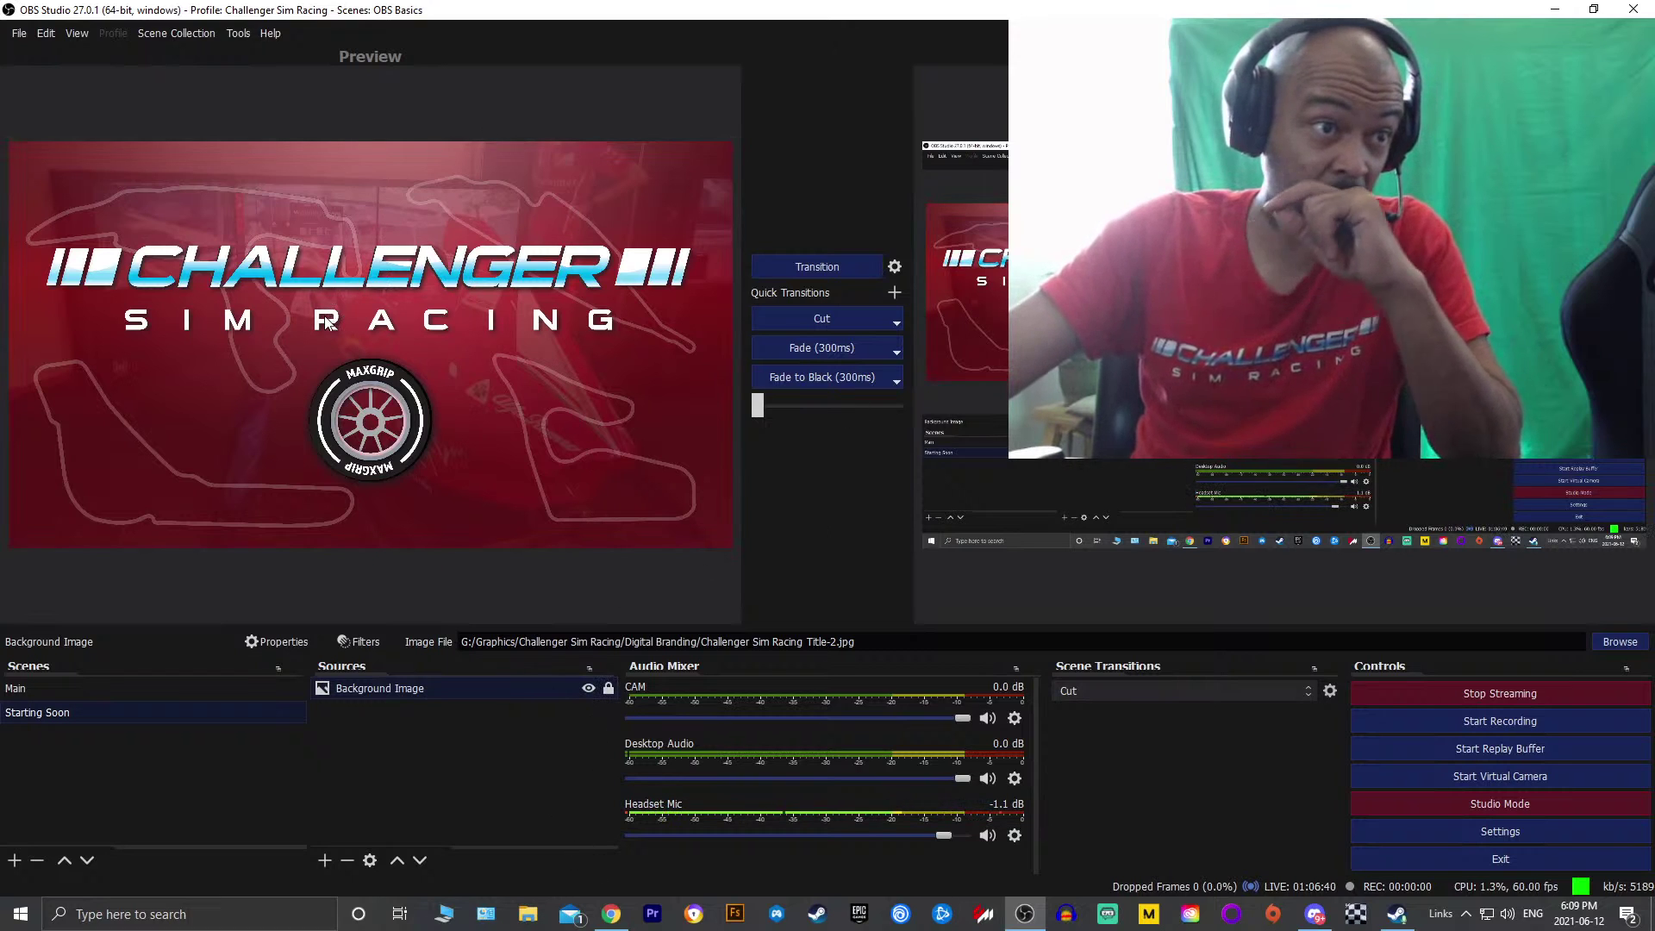
Add a new Text (GDI+) source named Starting Soon Text to the Starting Soon scene
left_click(334, 862)
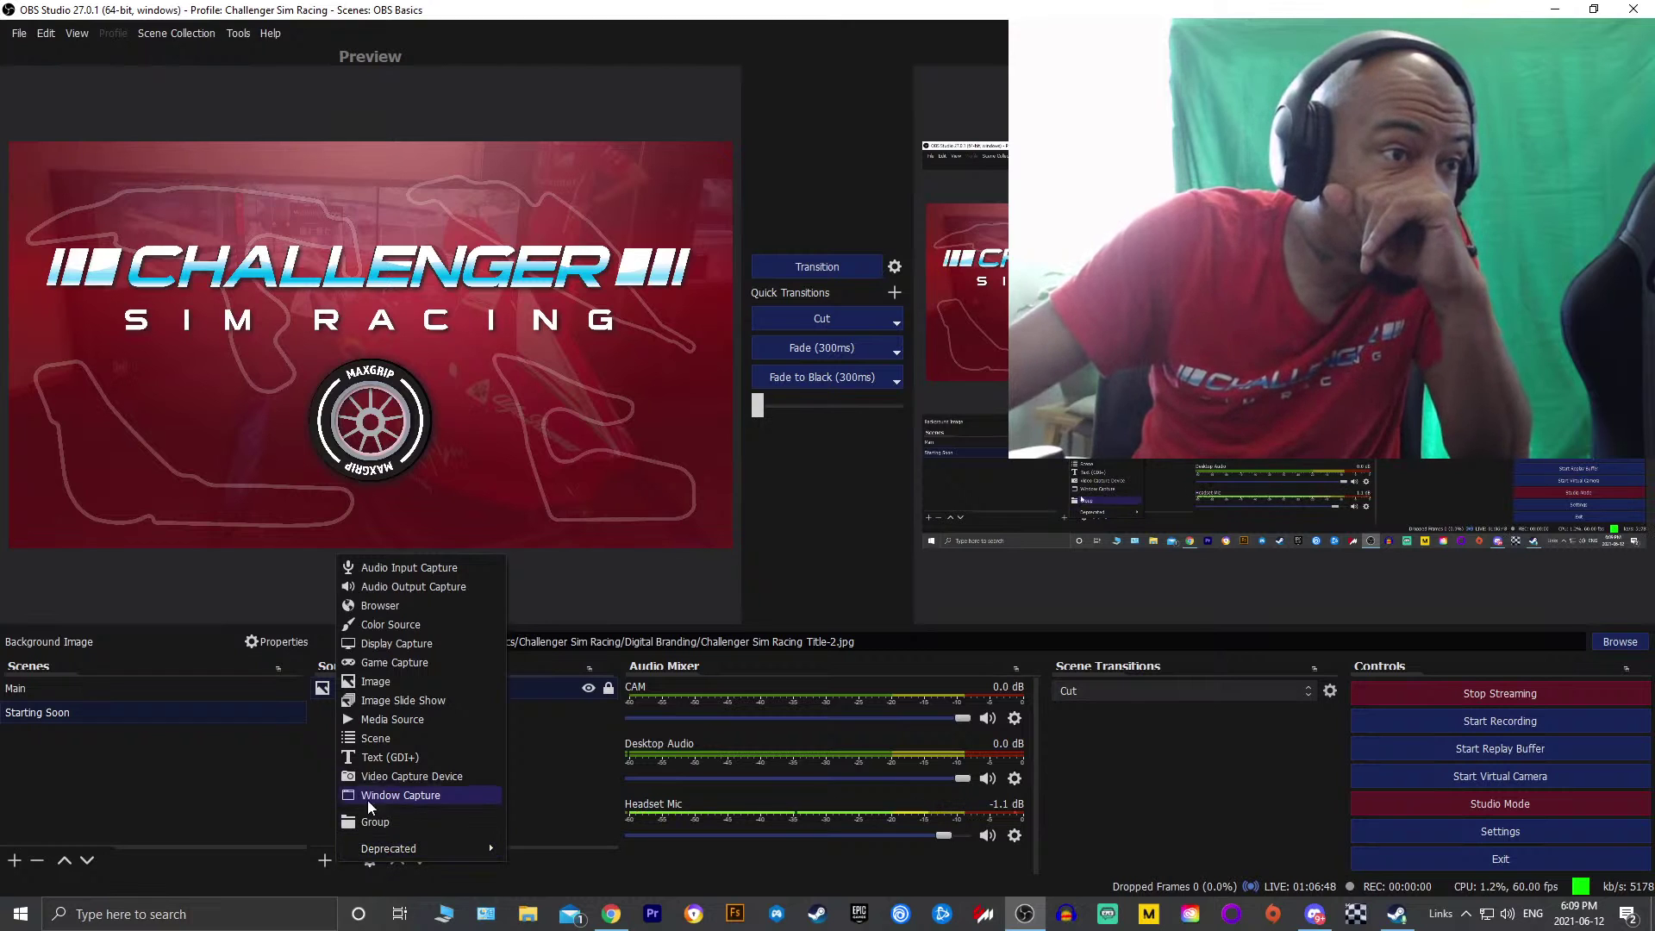
left_click(379, 759)
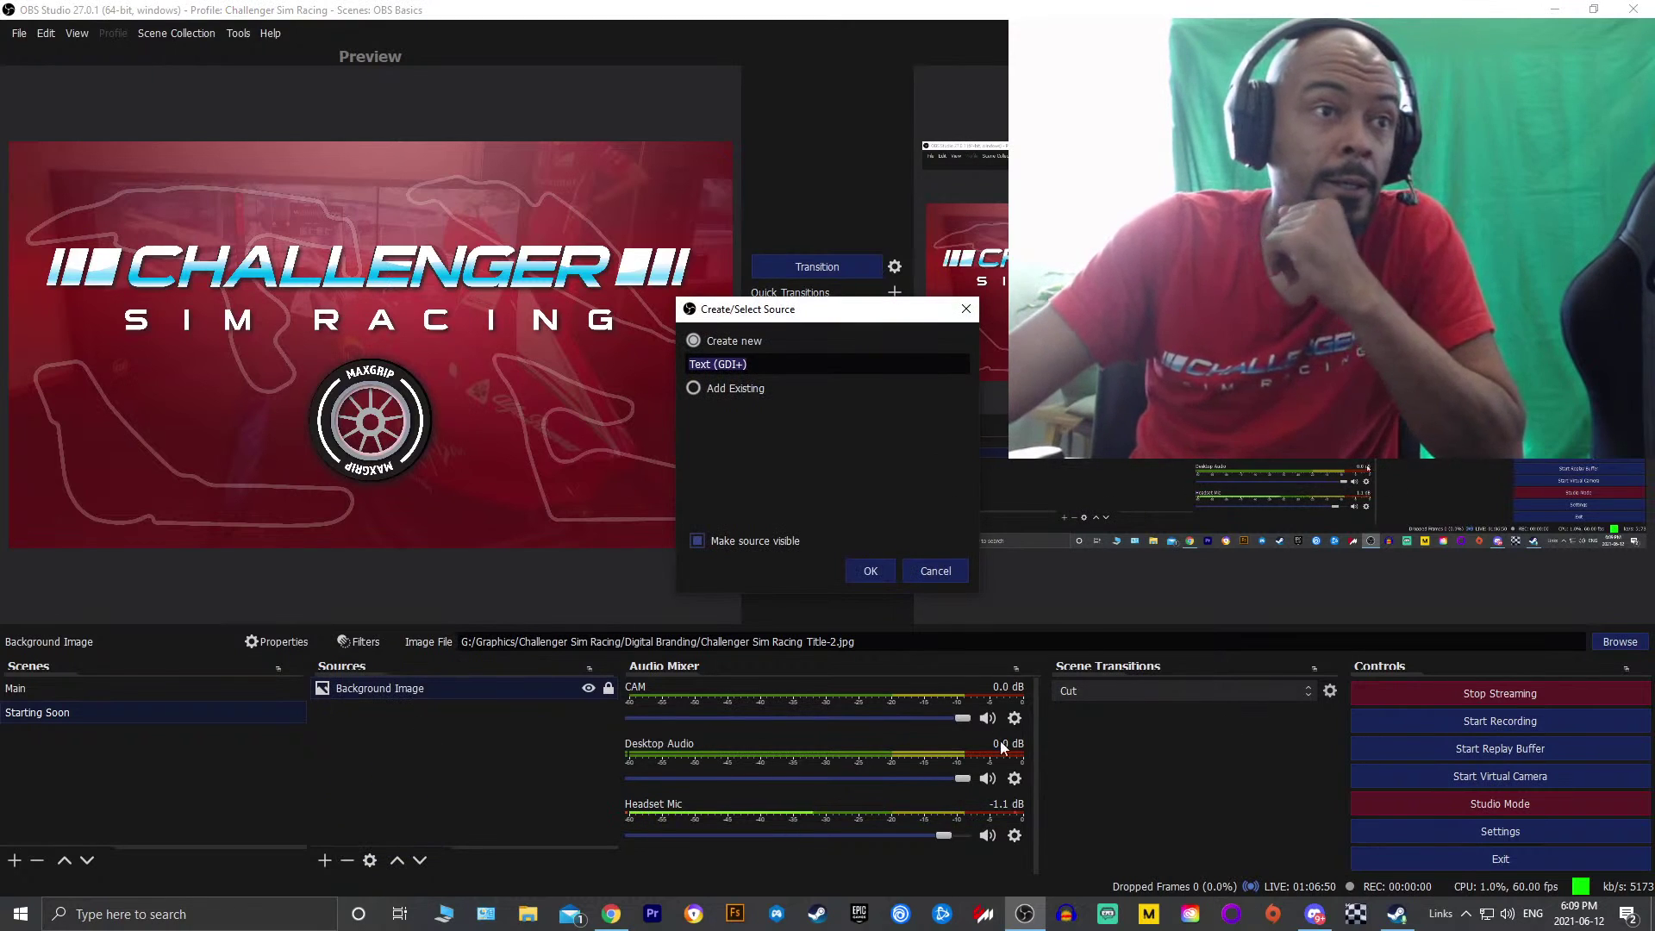
left_click_drag(747, 309, 579, 302)
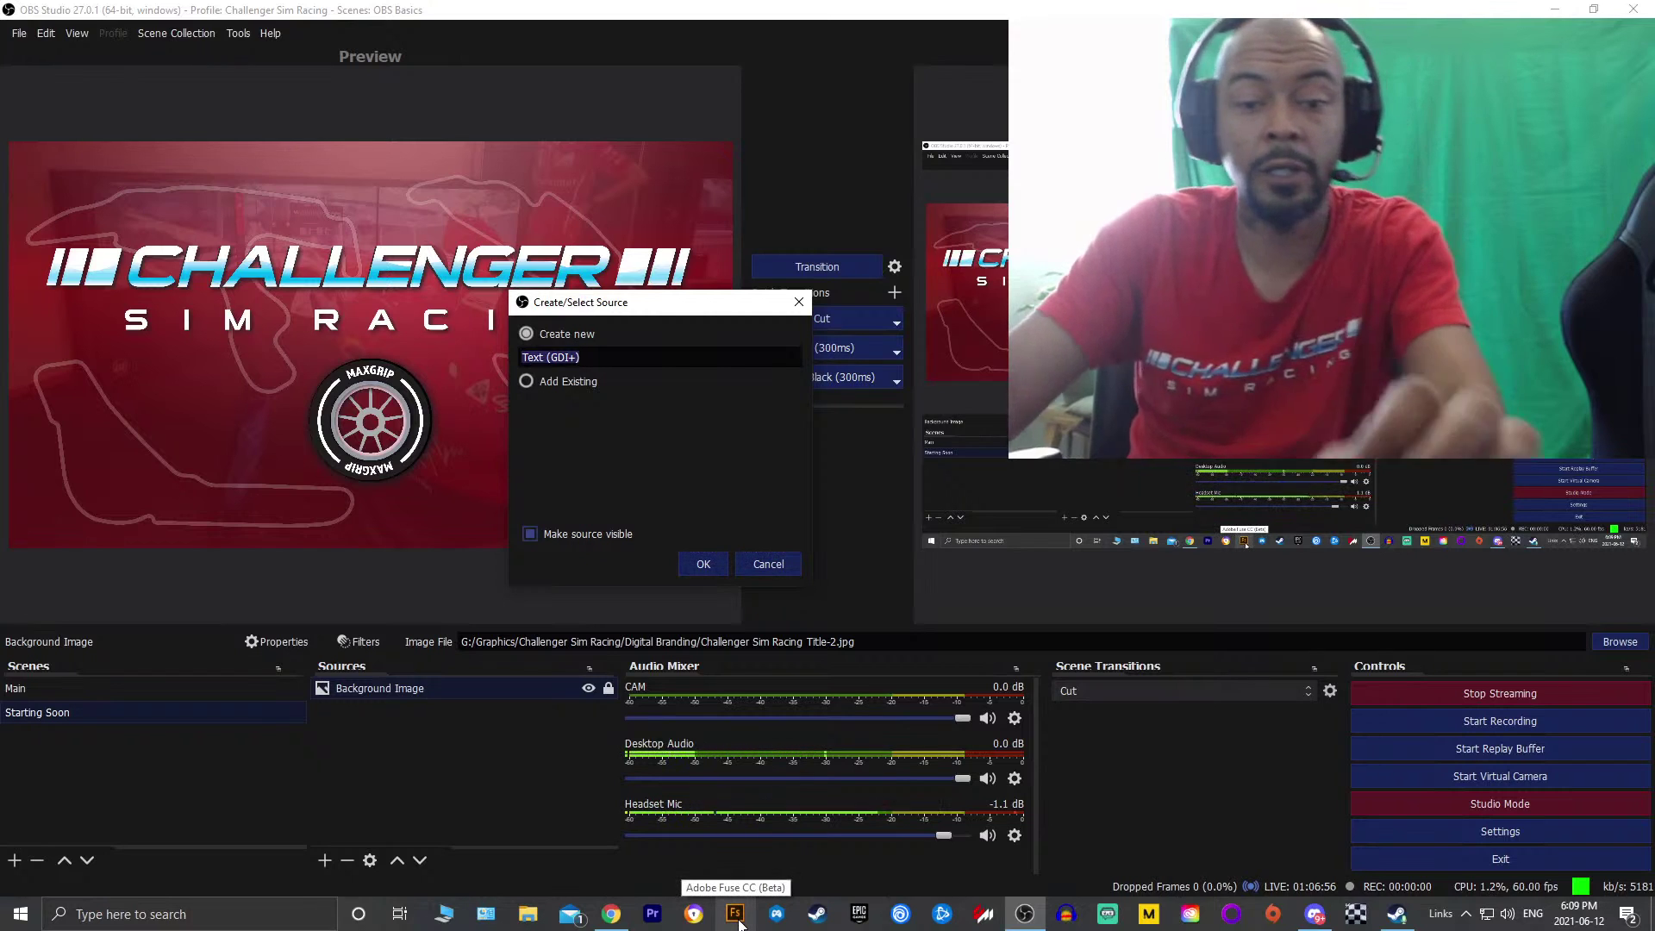
type("Start")
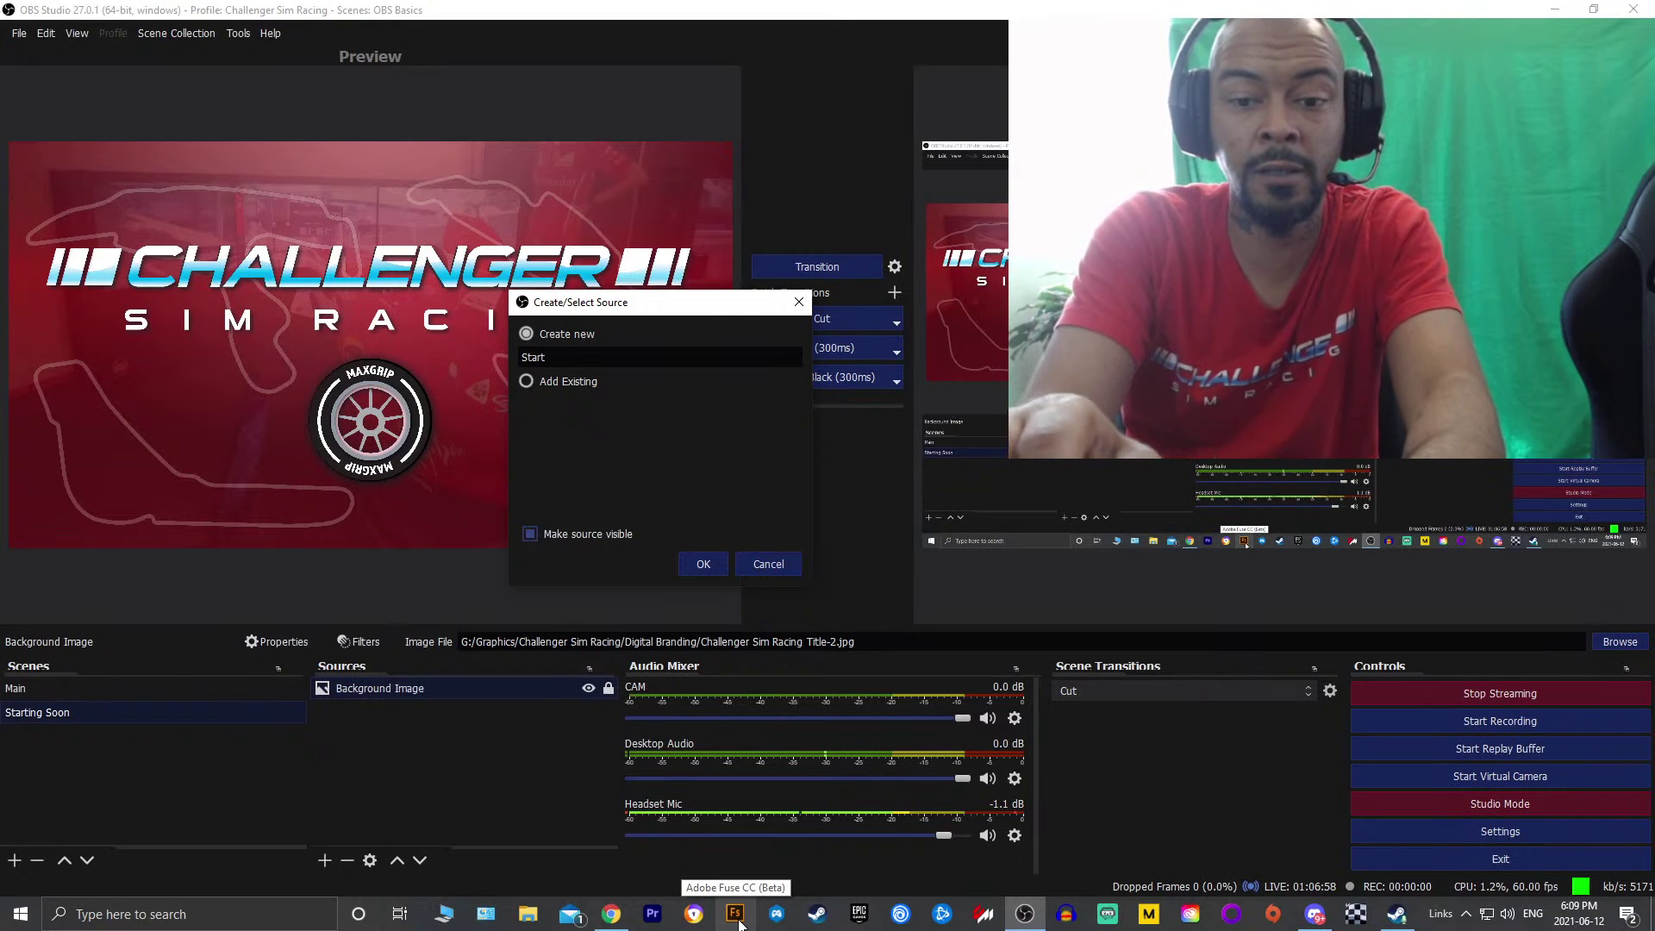
type("ing Soo")
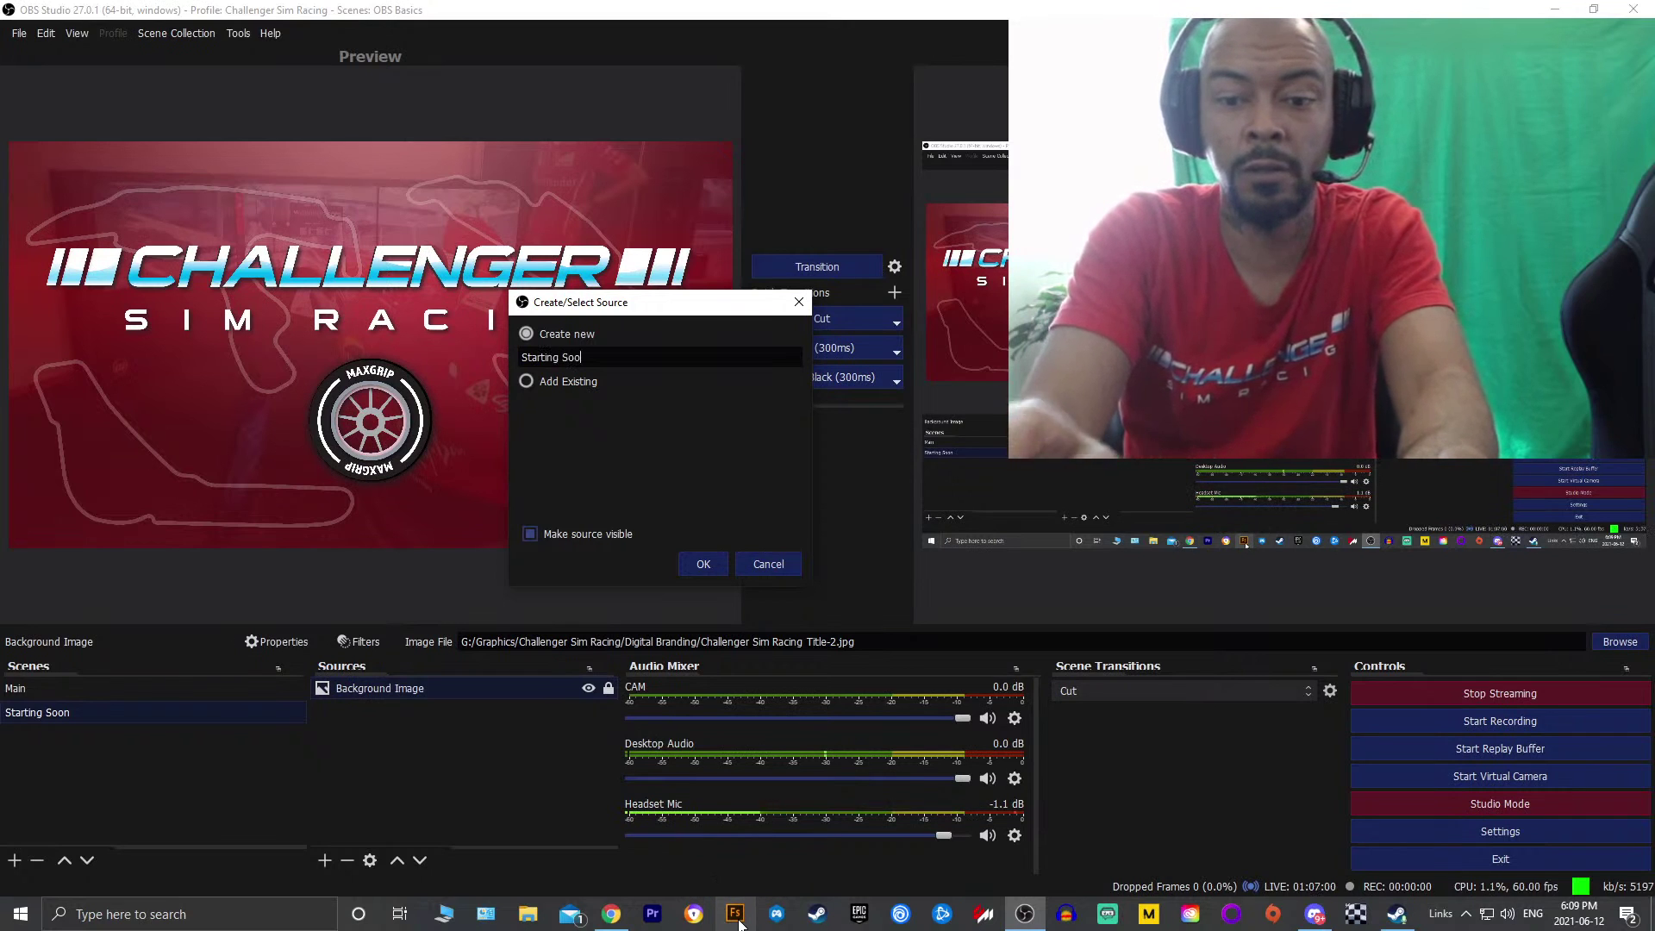
type("n Text")
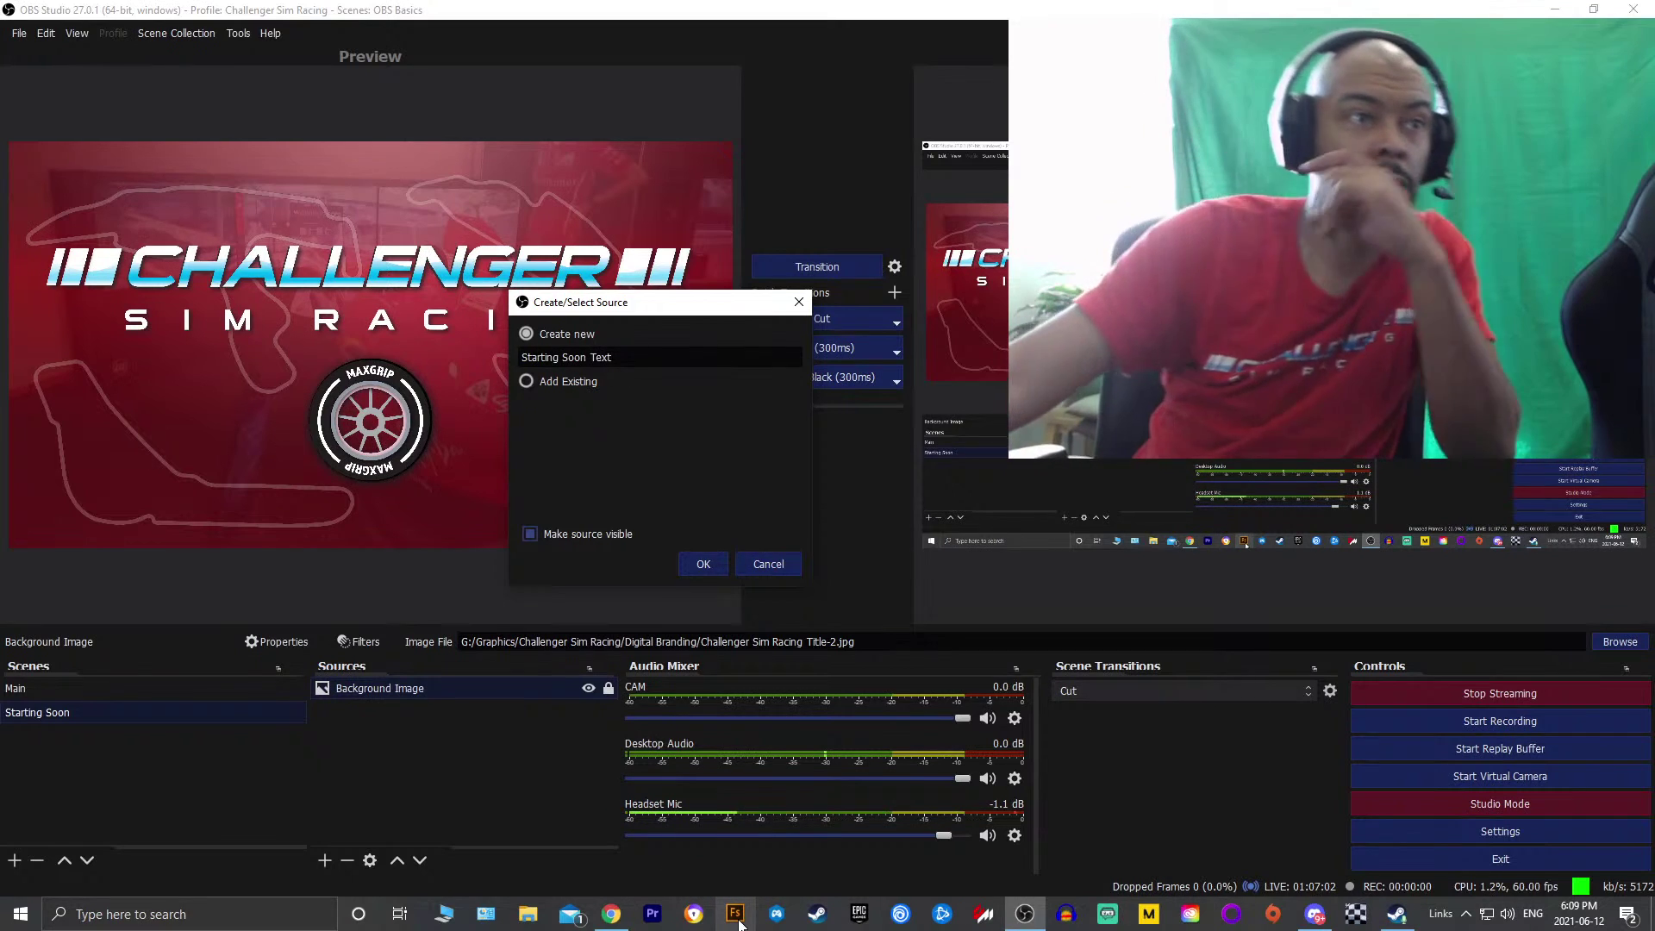
left_click(701, 566)
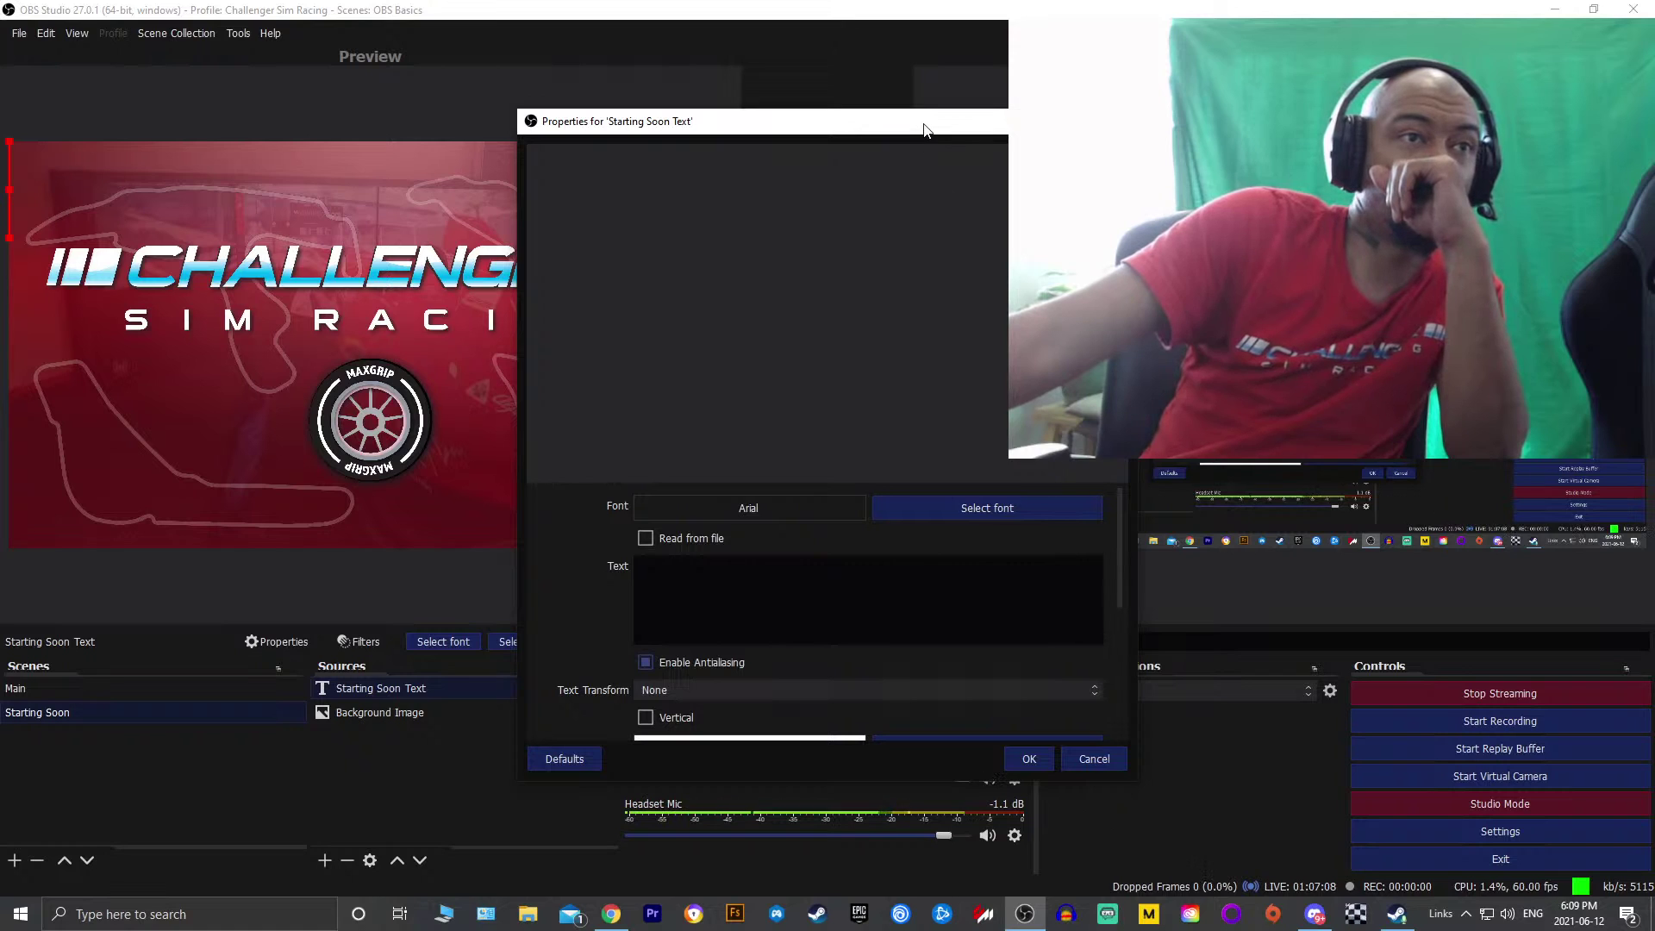
Enlarge the properties window of Starting Soon Text and set its font to Bebas Regular
left_click_drag(924, 129, 873, 66)
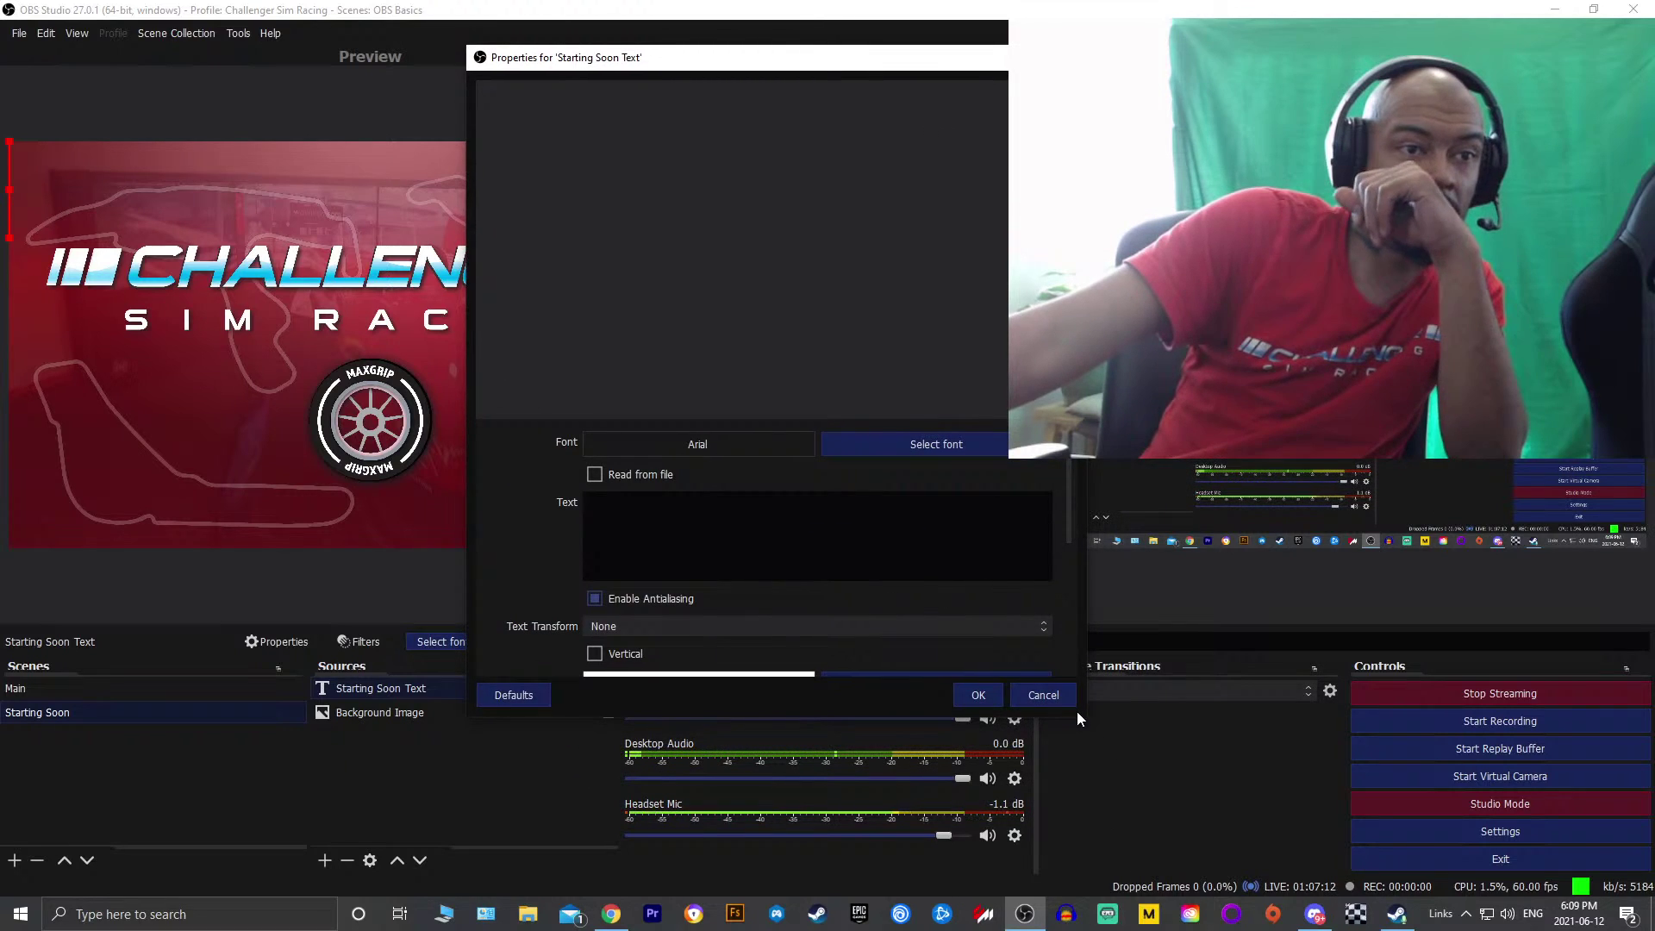
left_click_drag(1084, 720, 1143, 781)
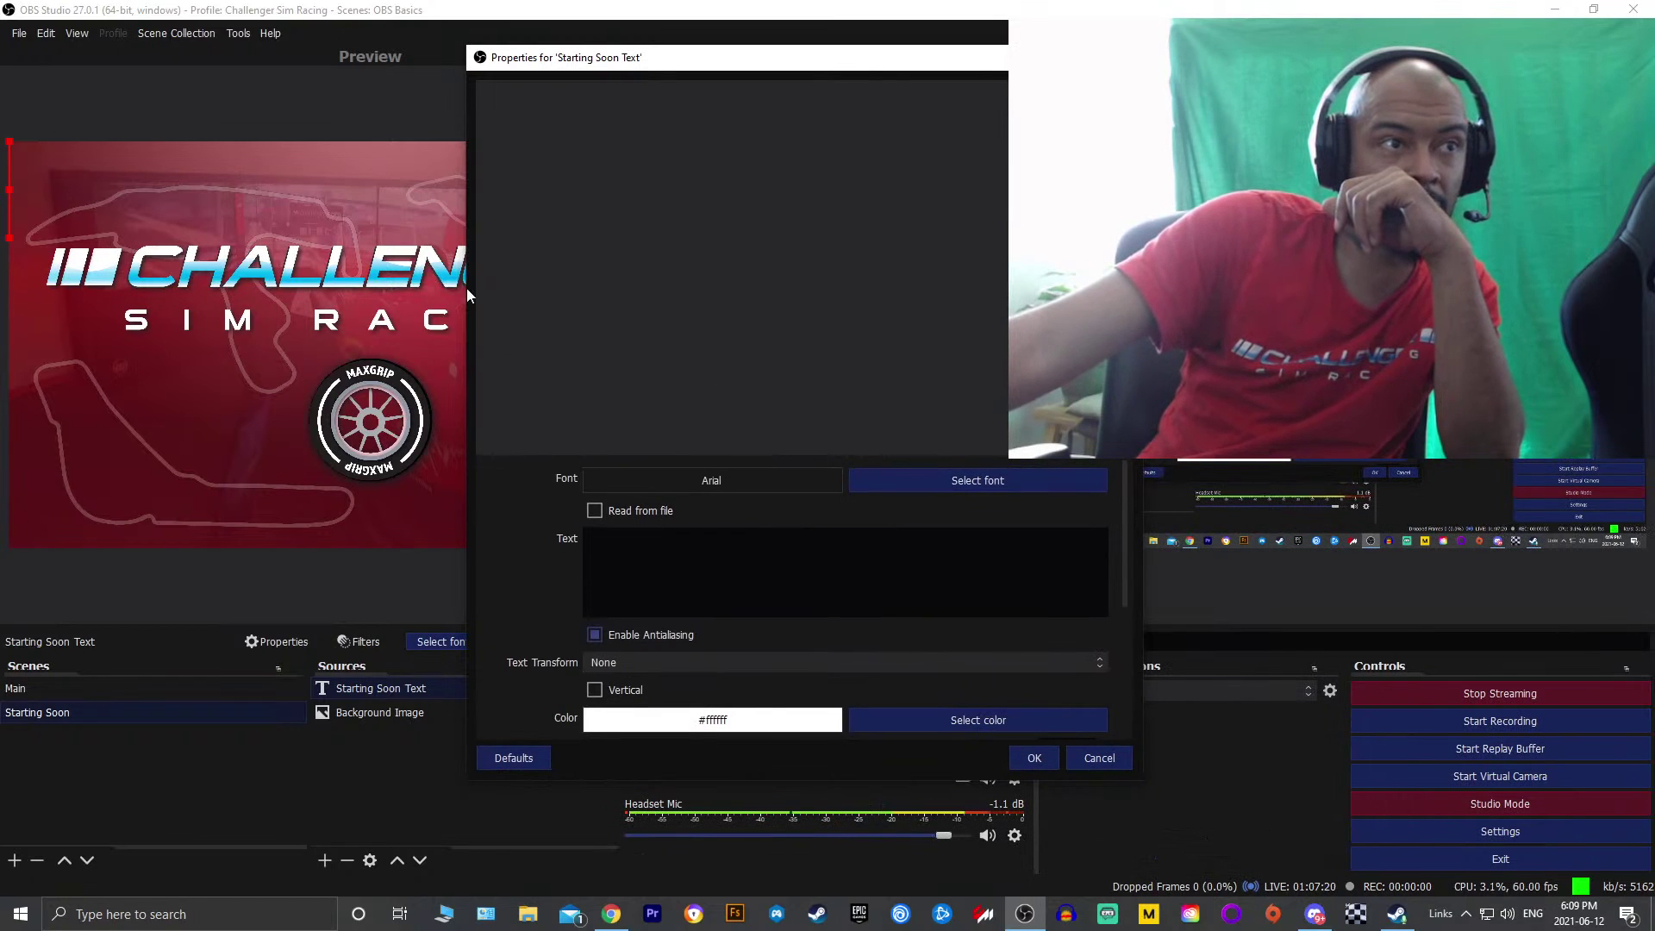
left_click_drag(468, 288, 207, 292)
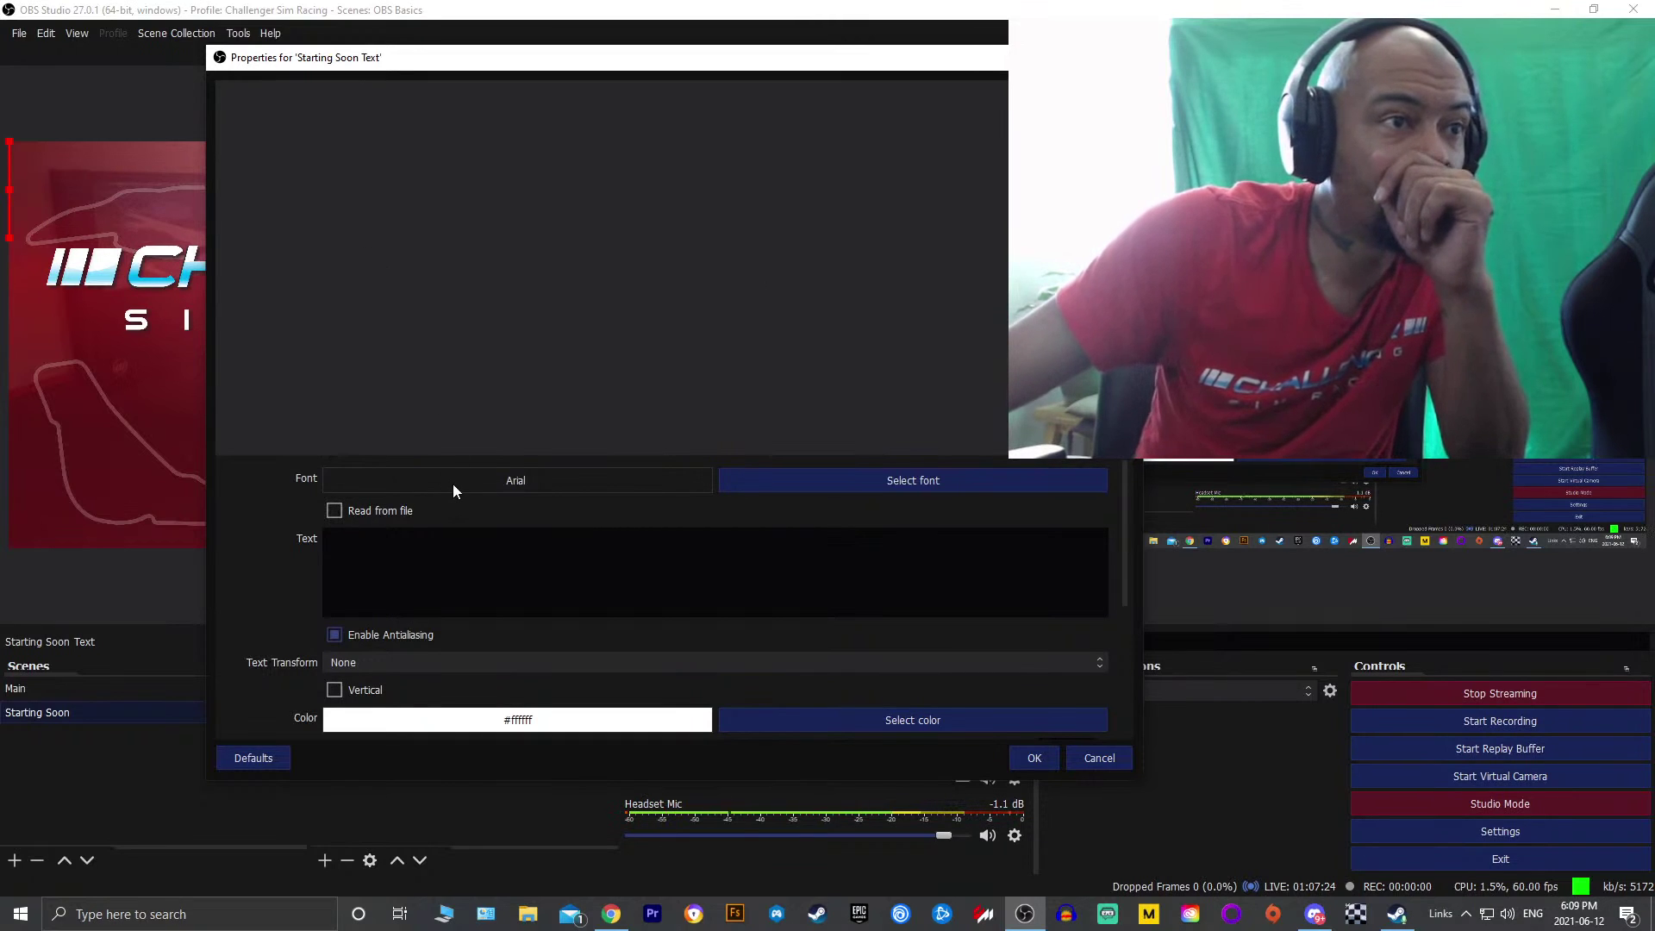
left_click(831, 474)
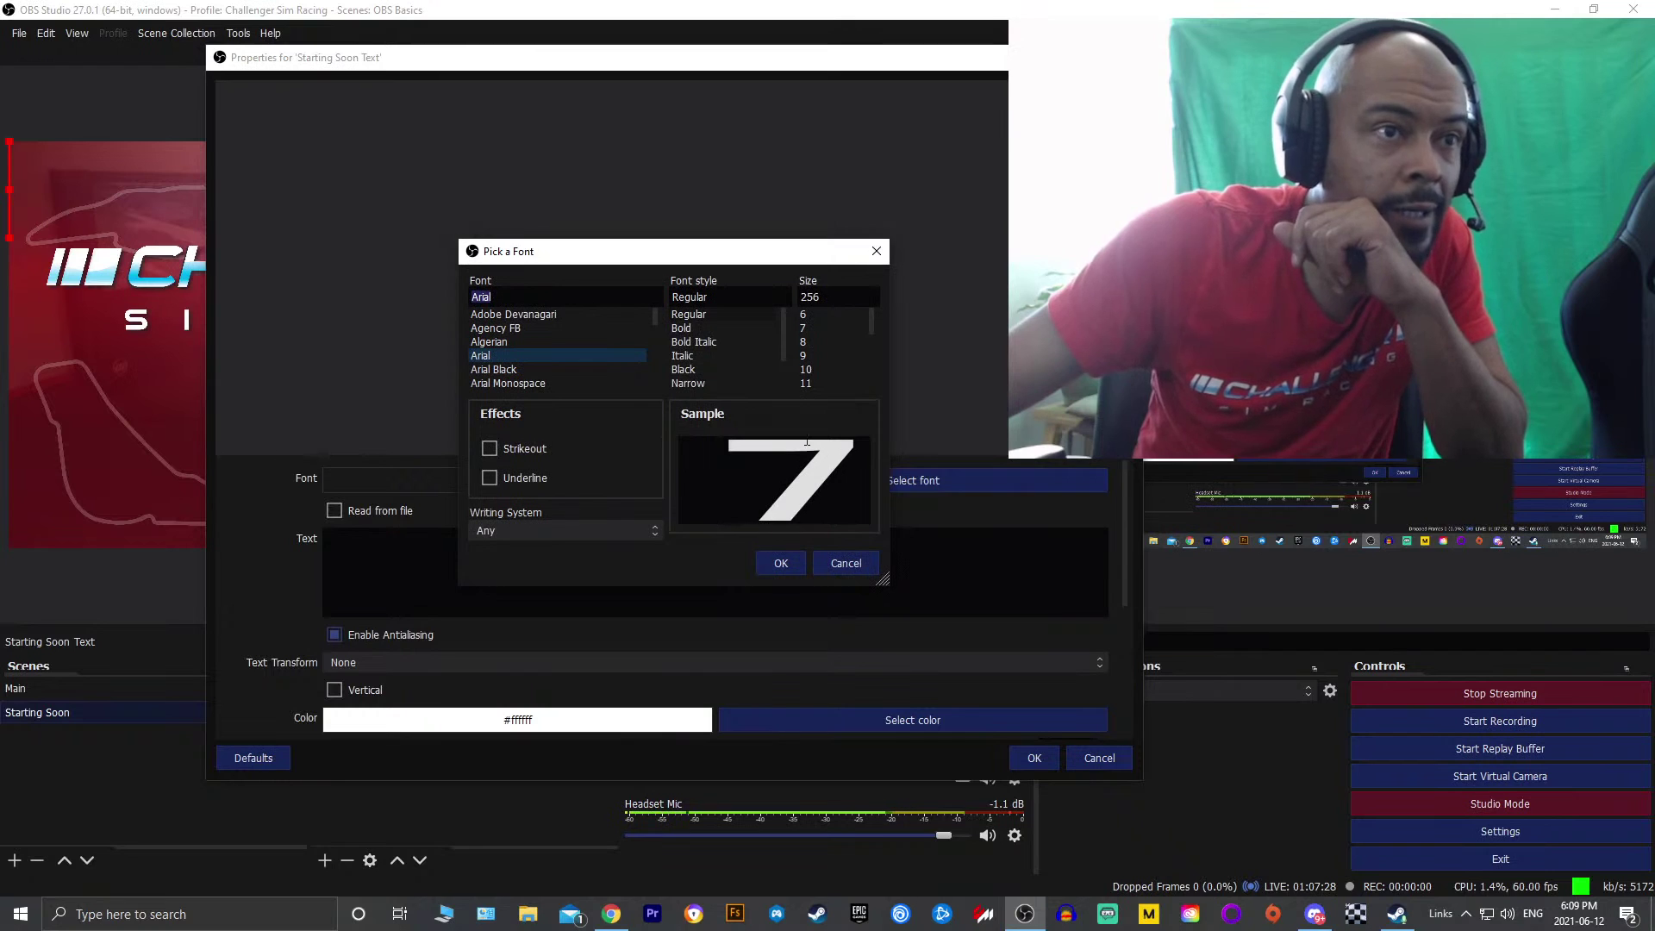
scroll(553, 353, "down", 4)
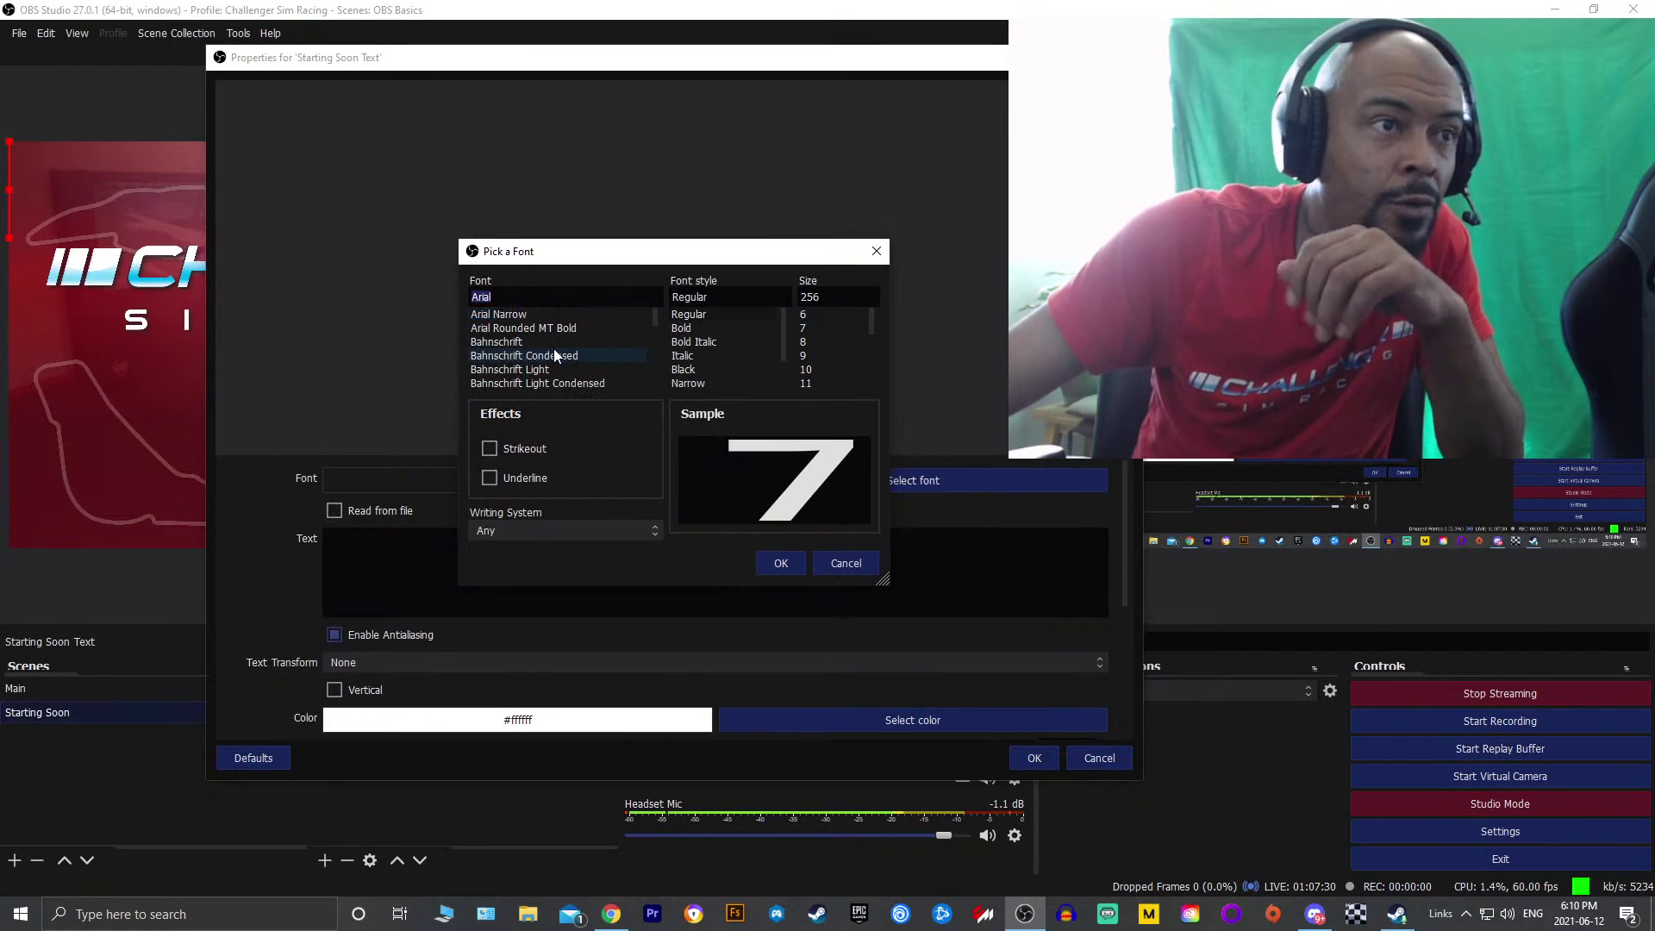
scroll(553, 354, "down", 3)
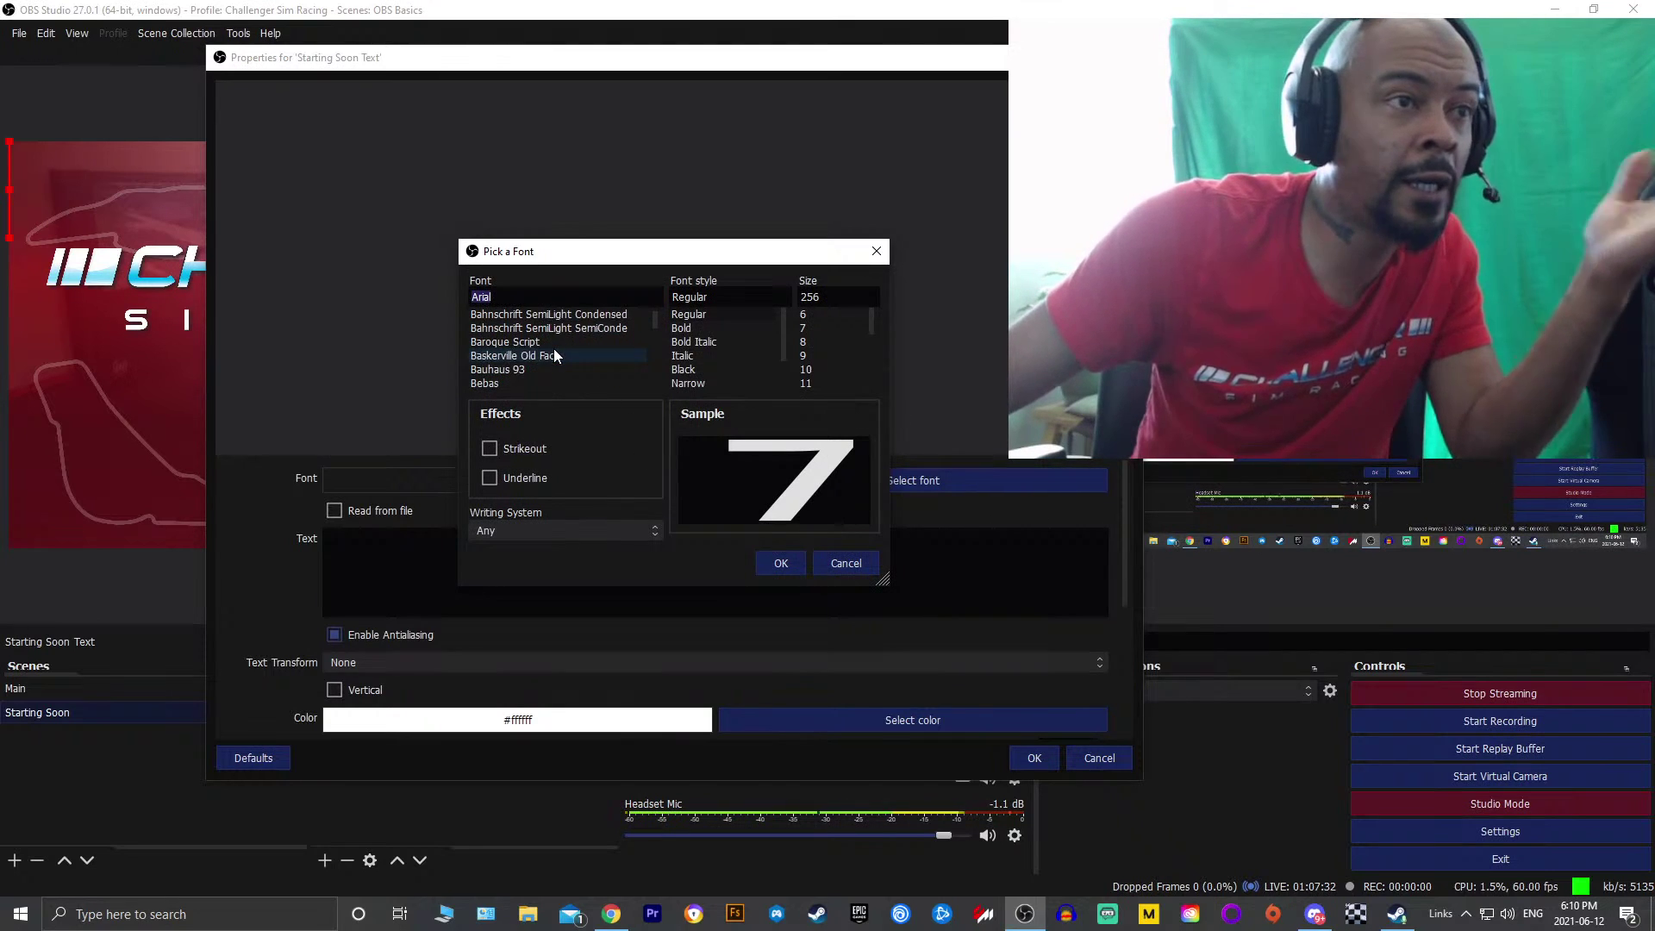
left_click(551, 341)
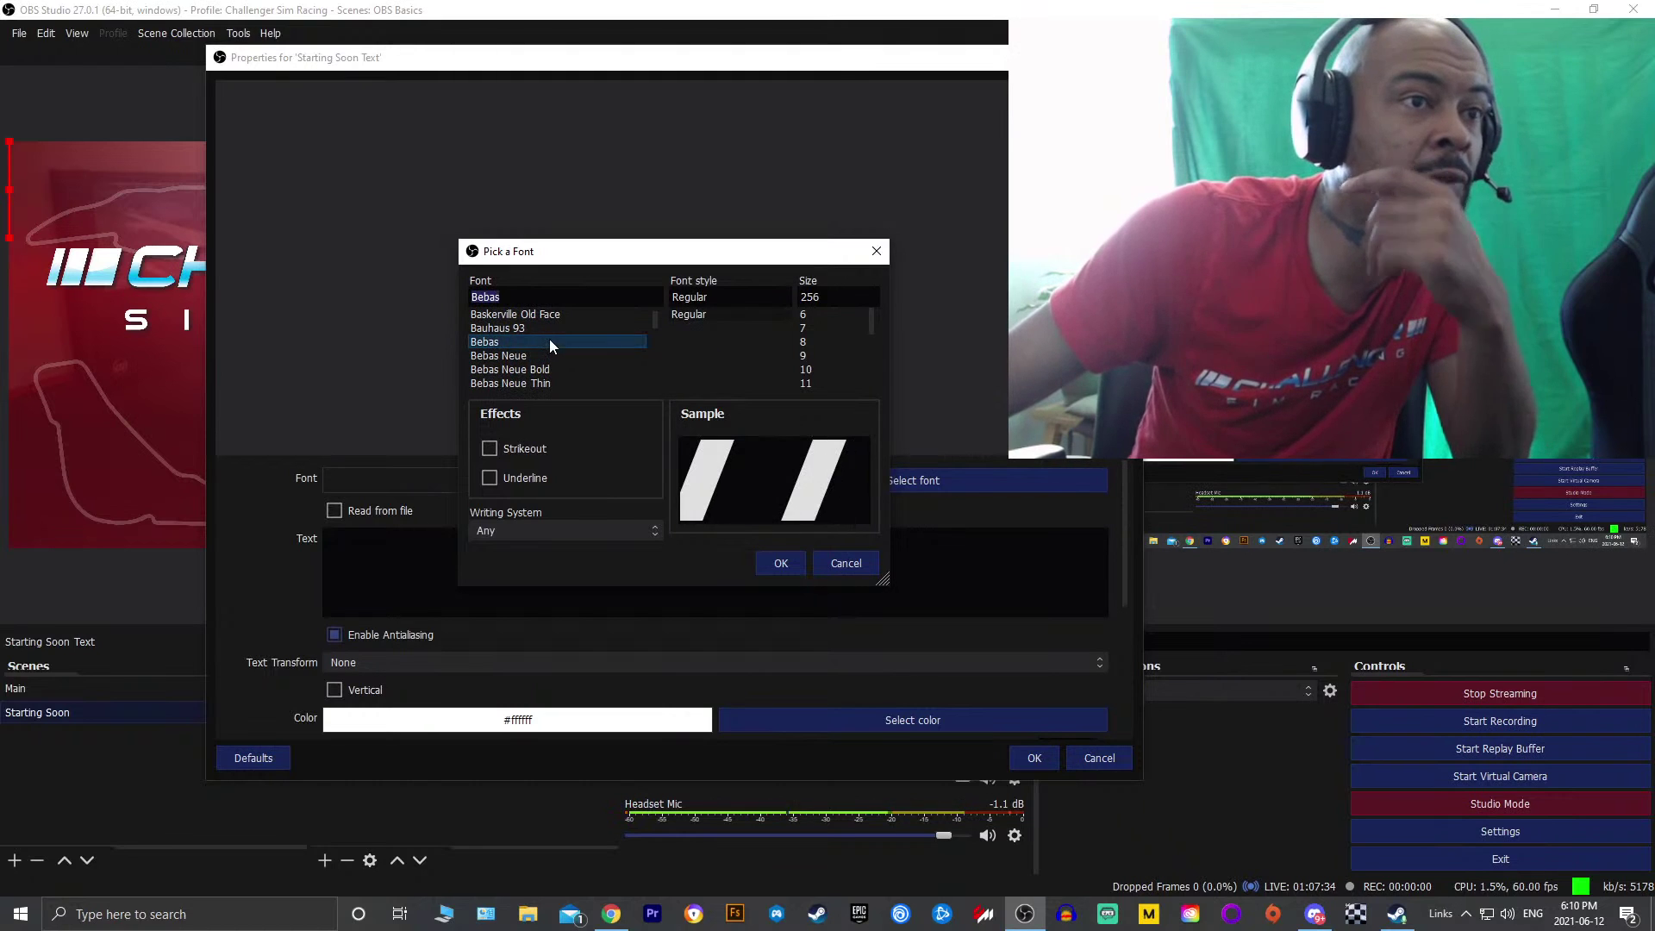
left_click(781, 564)
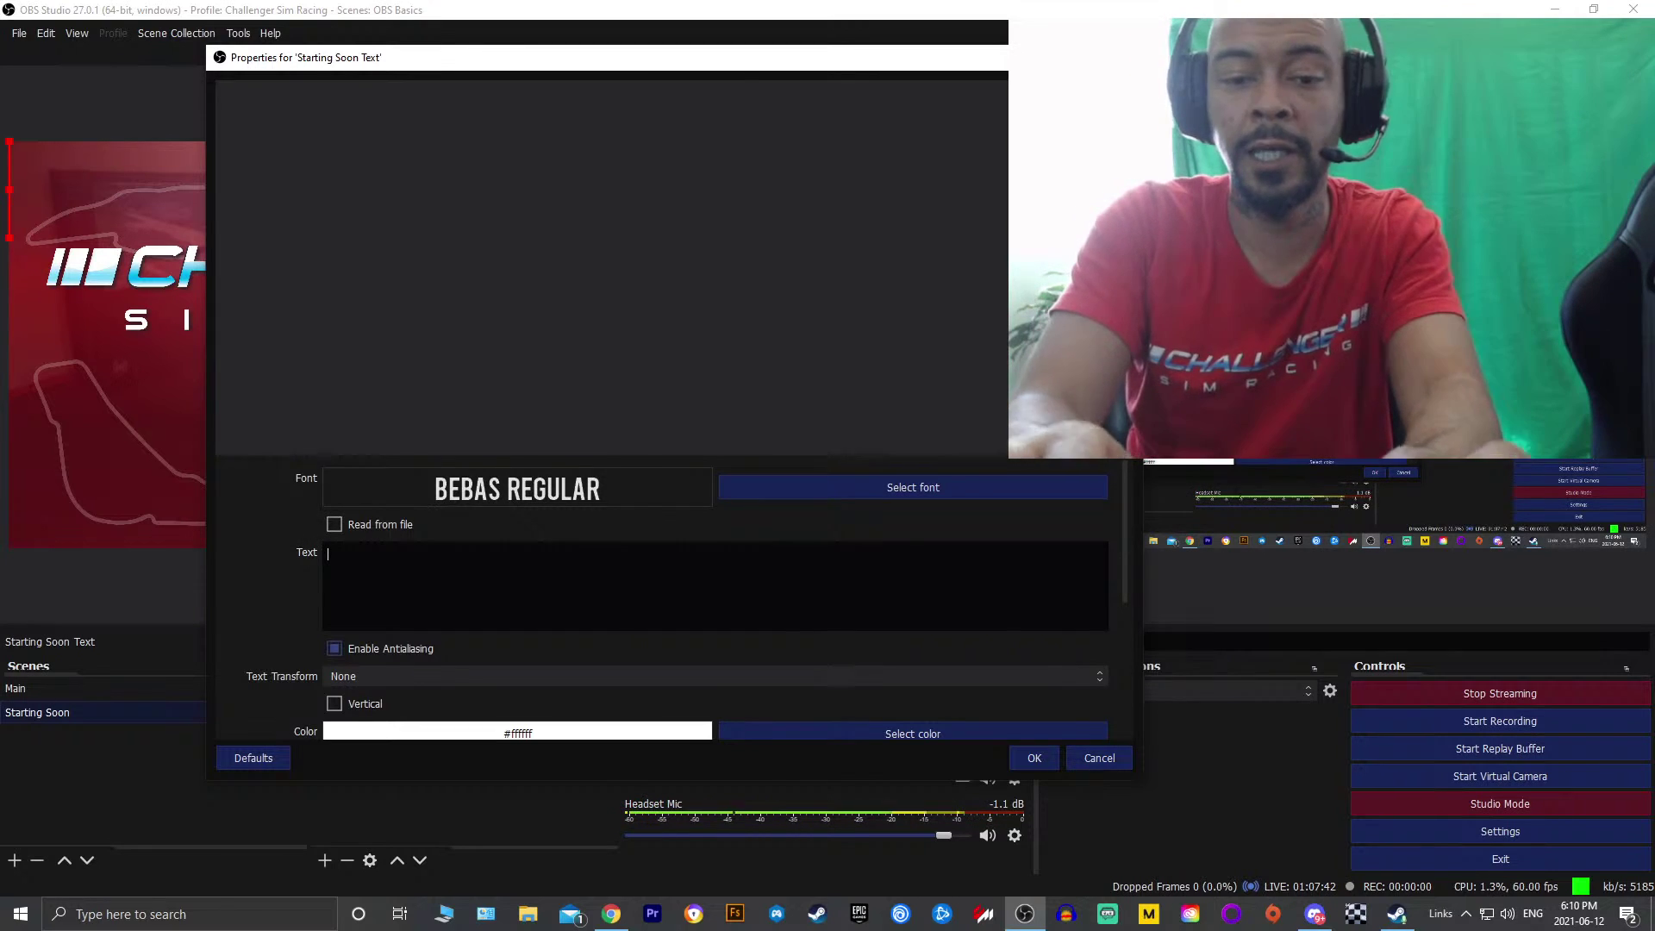
Enter STREAM STARTING SOON... as the displayed text of the Starting Soon Text source
type("START")
key("BackSpace")
key("BackSpace")
key("BackSpace")
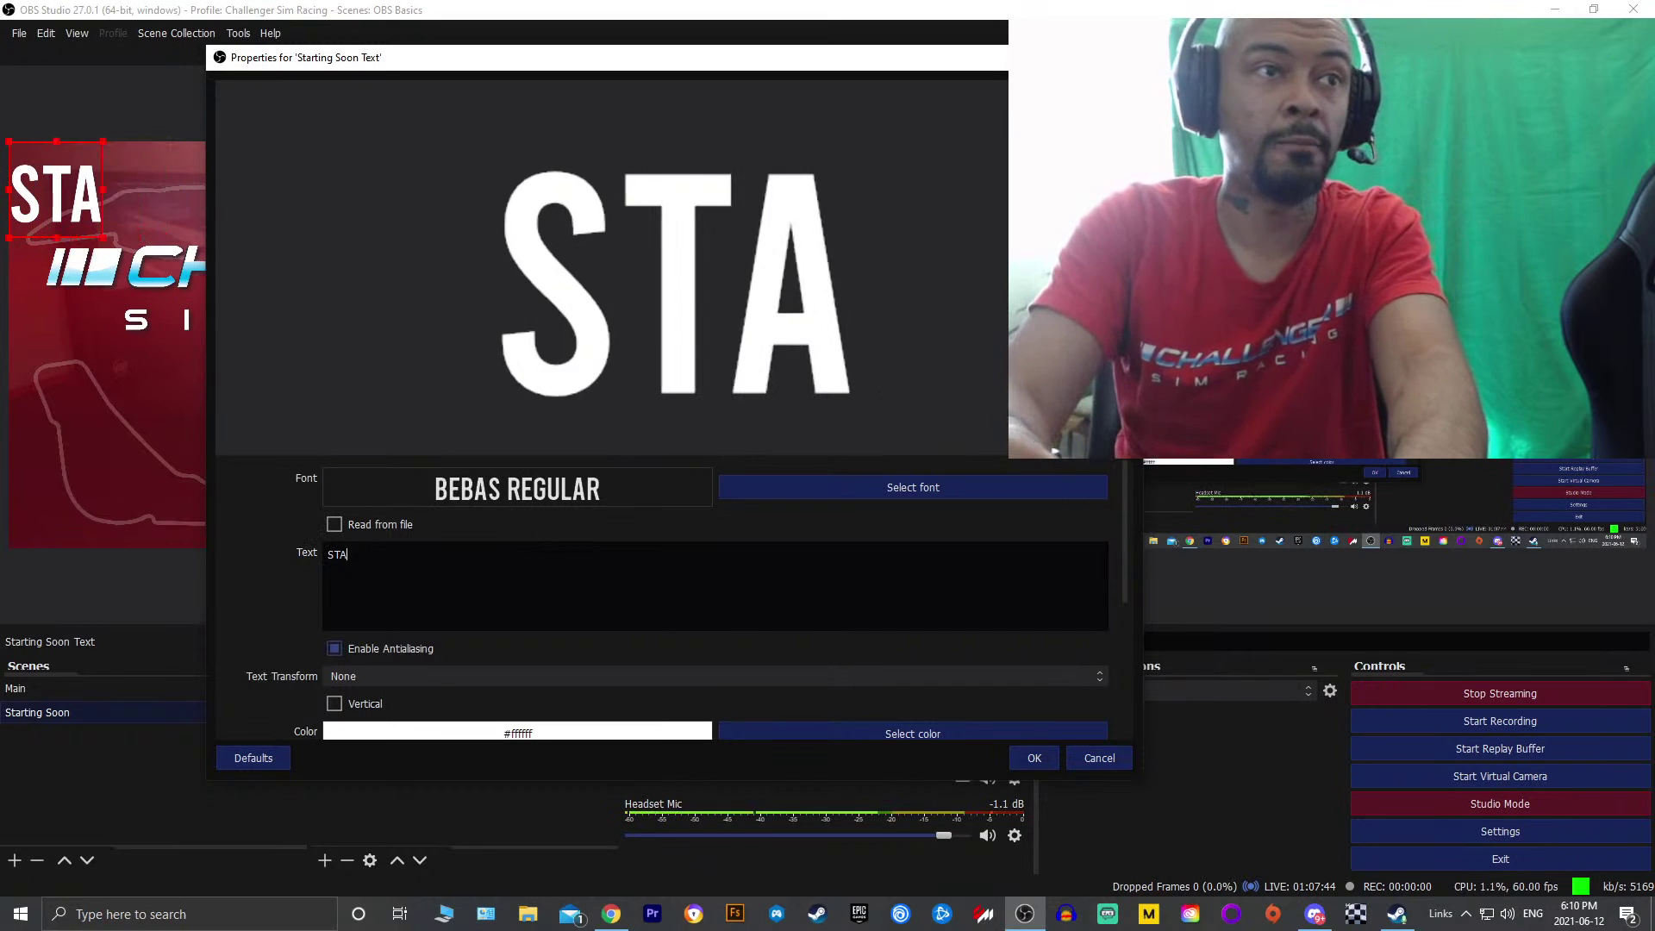
type("REAM")
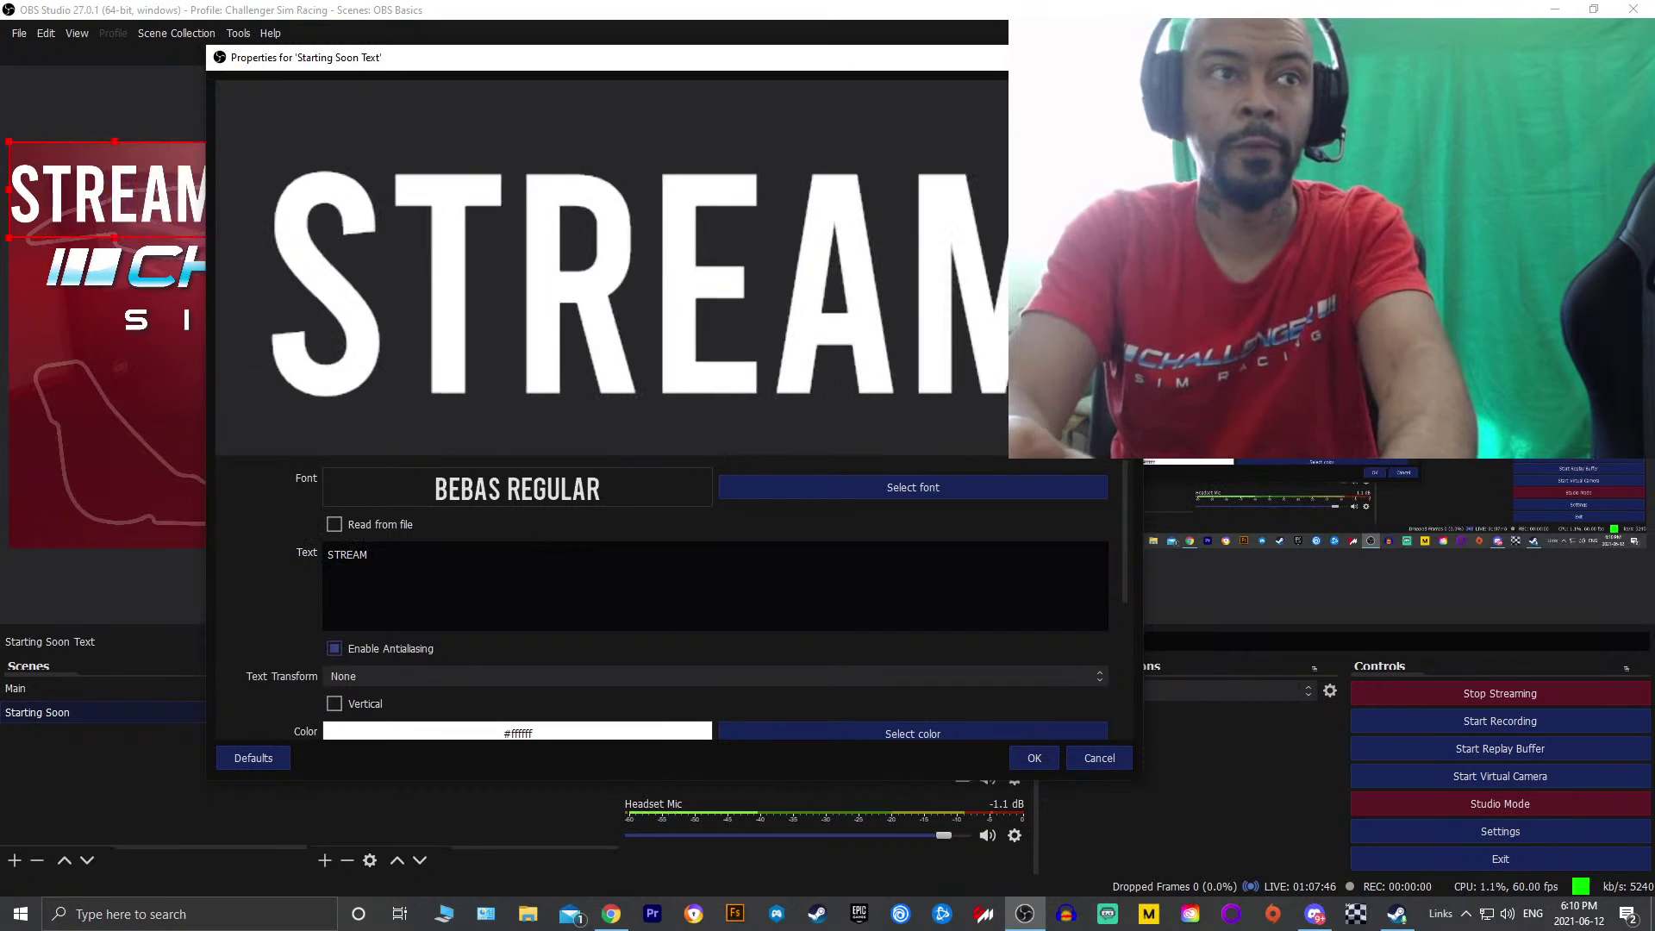
type(" STARTING SOON")
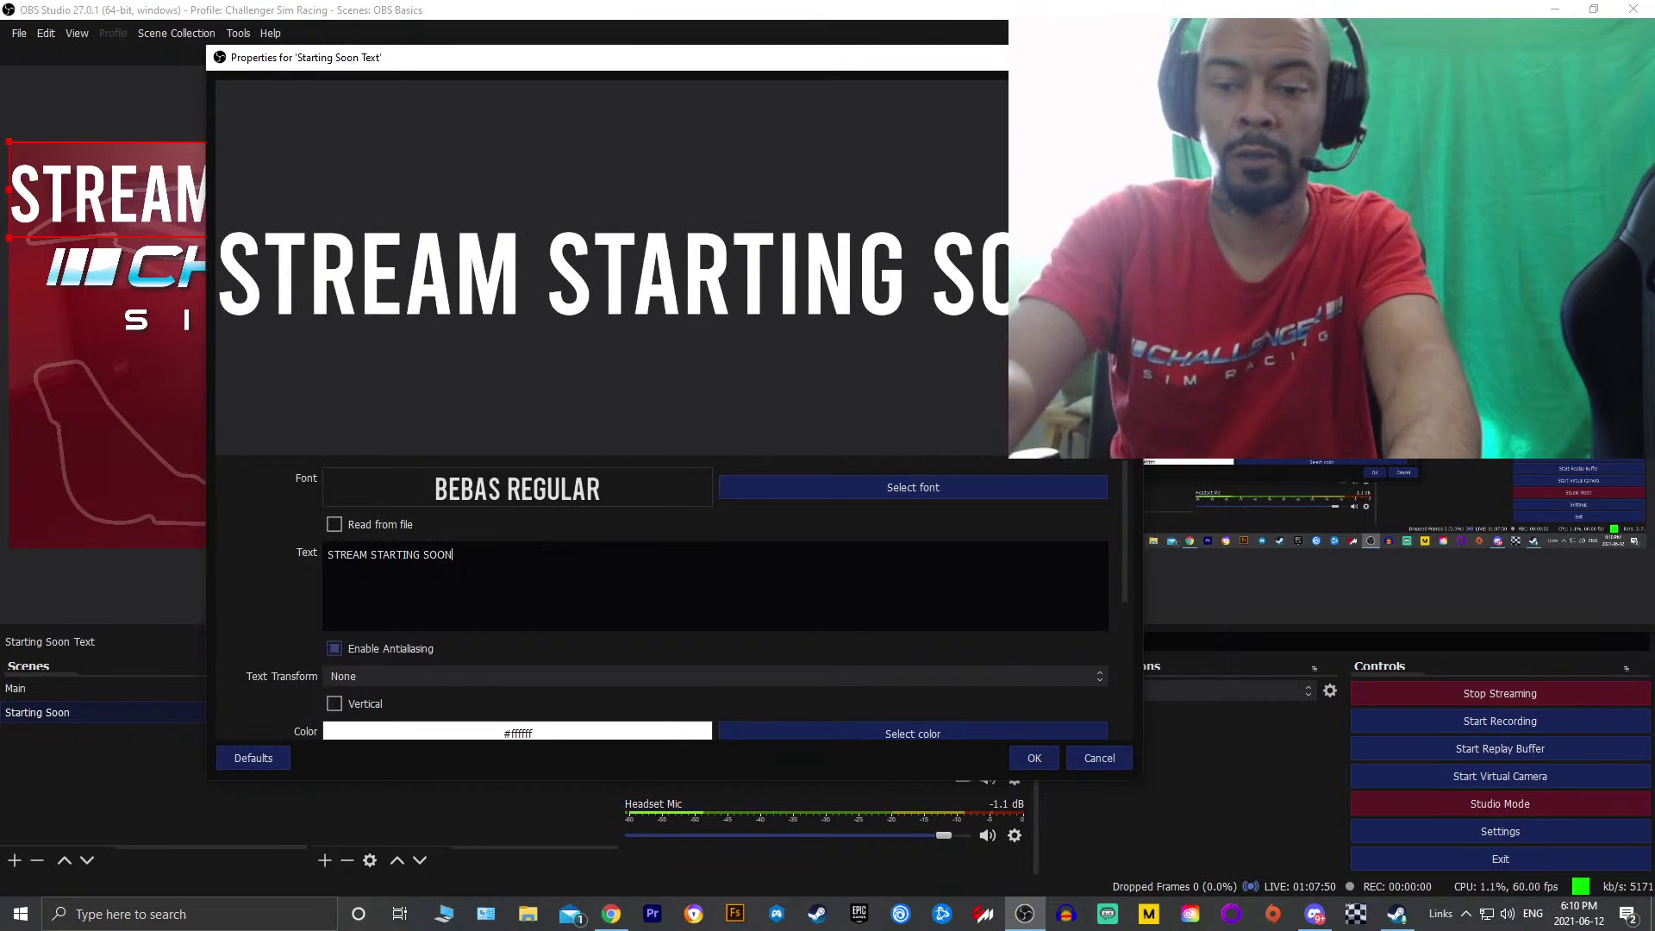
type("...")
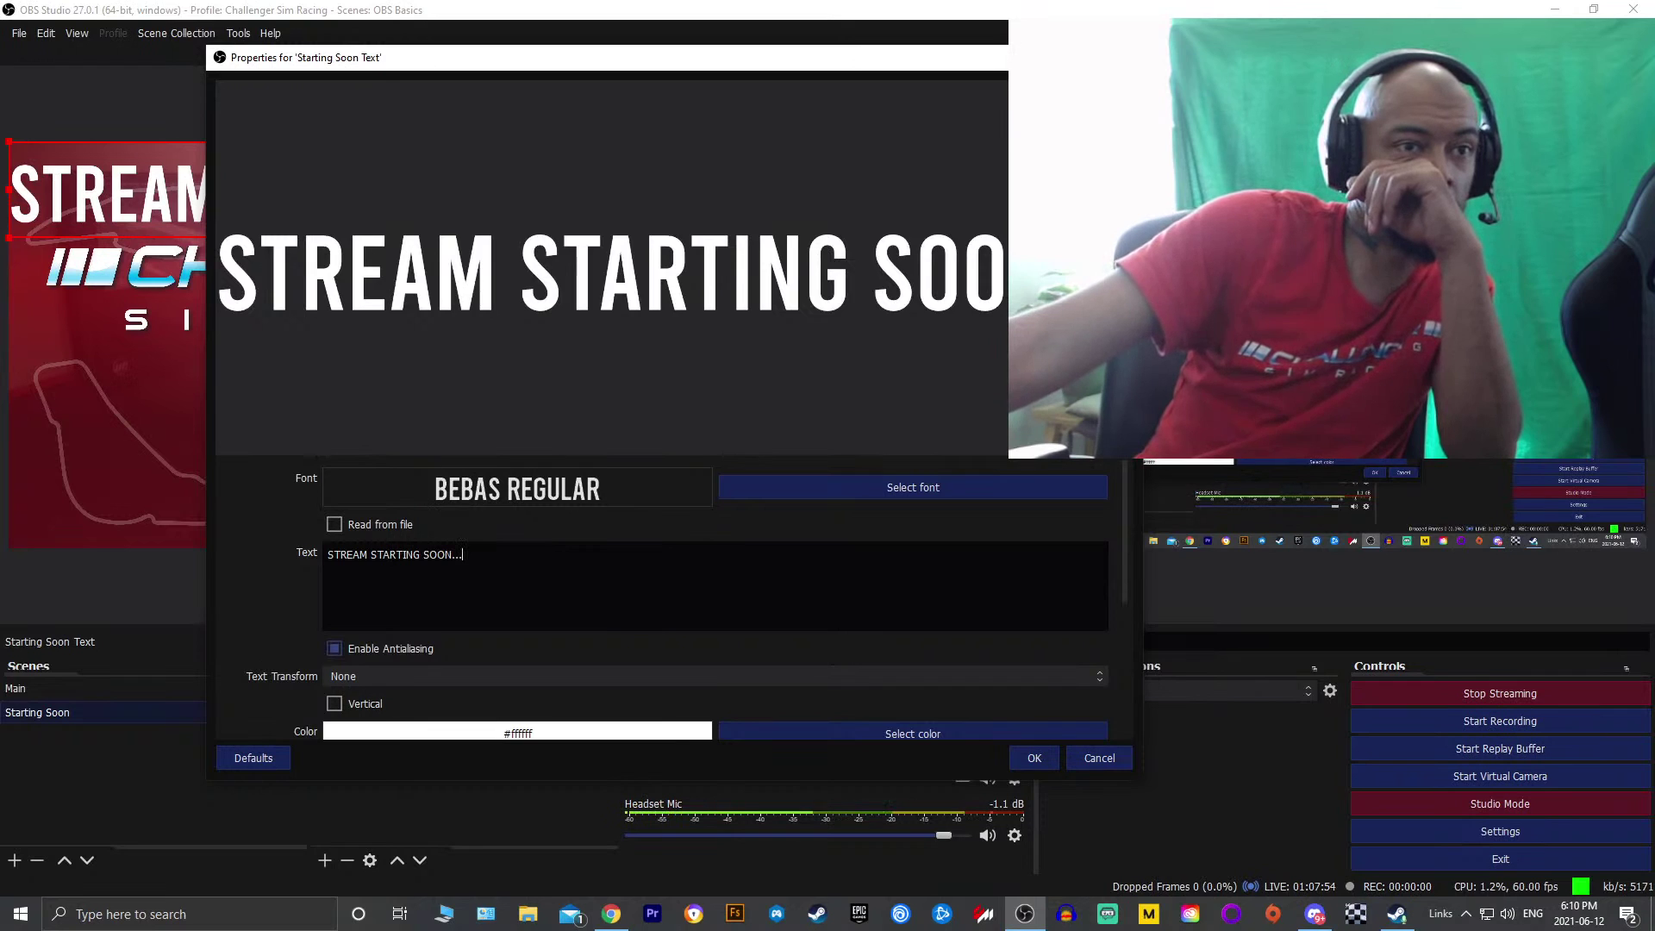
Try a green and a teal colour for the Starting Soon Text source, discarding the colour change
scroll(672, 603, "down", 1)
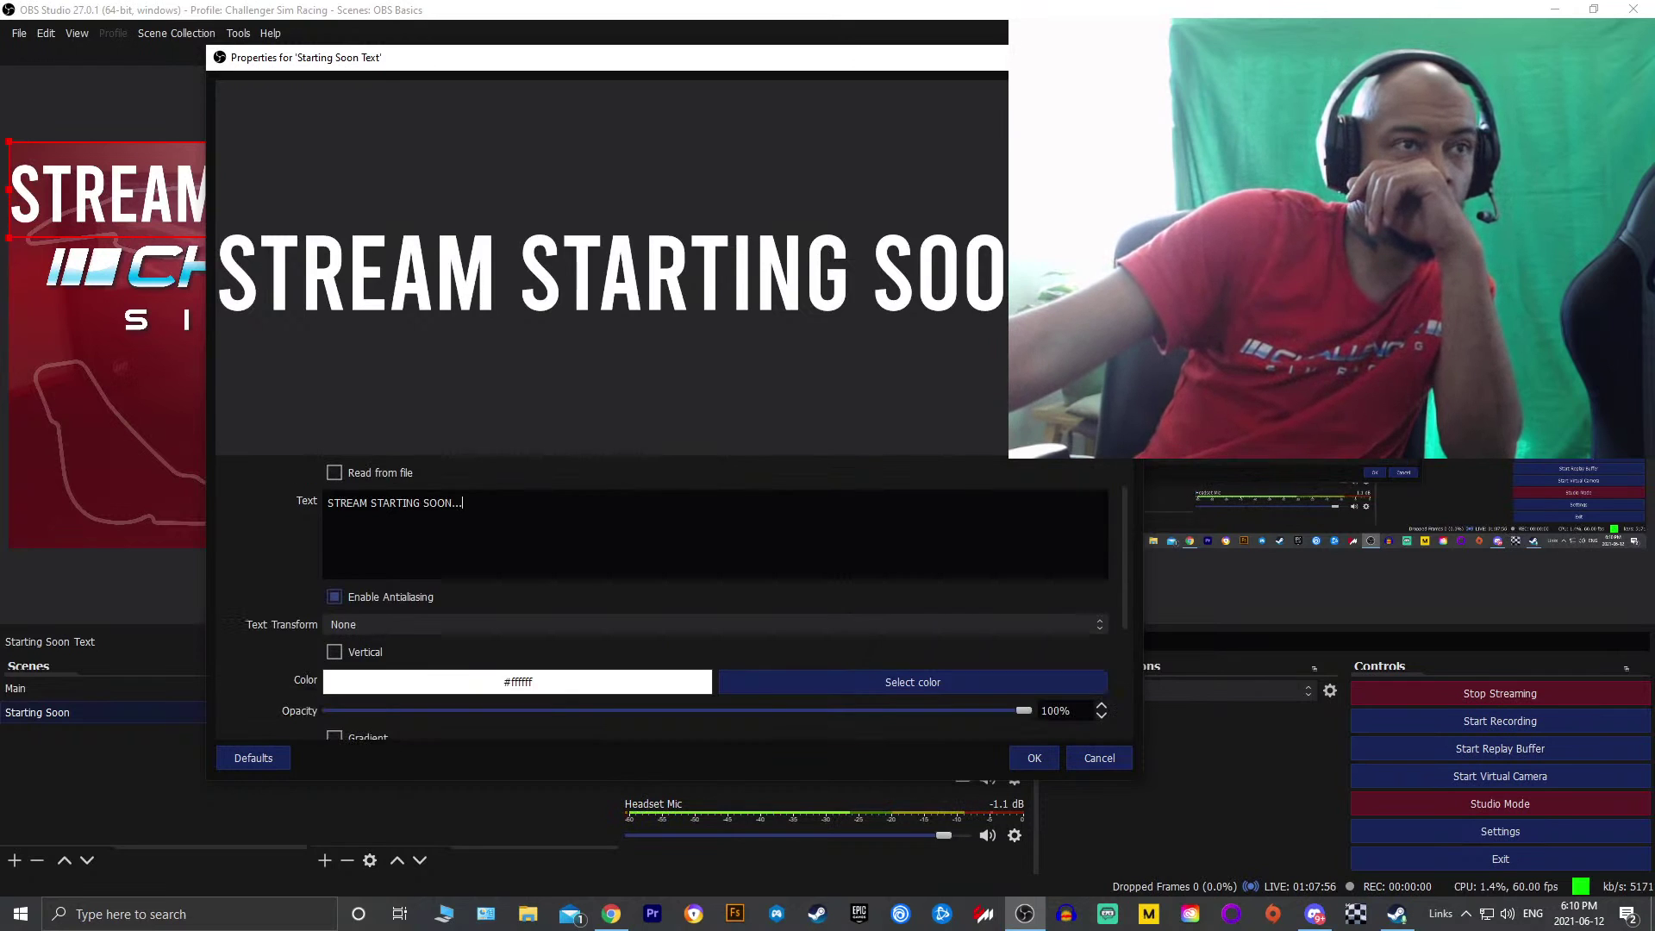
scroll(672, 603, "down", 1)
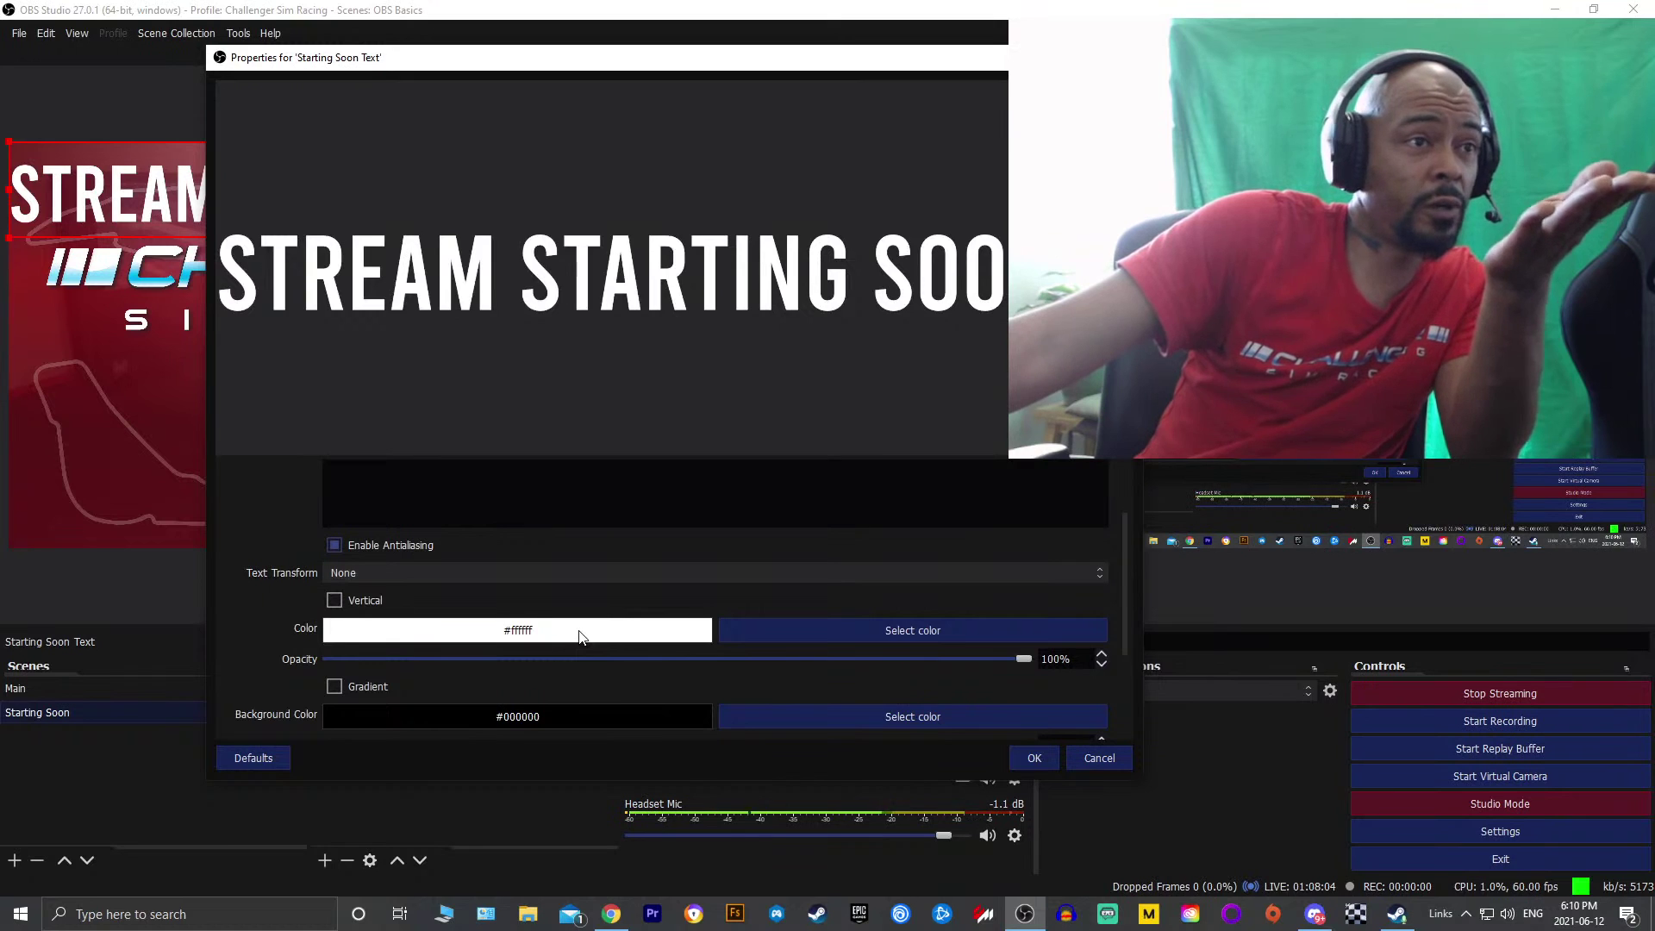
left_click(785, 629)
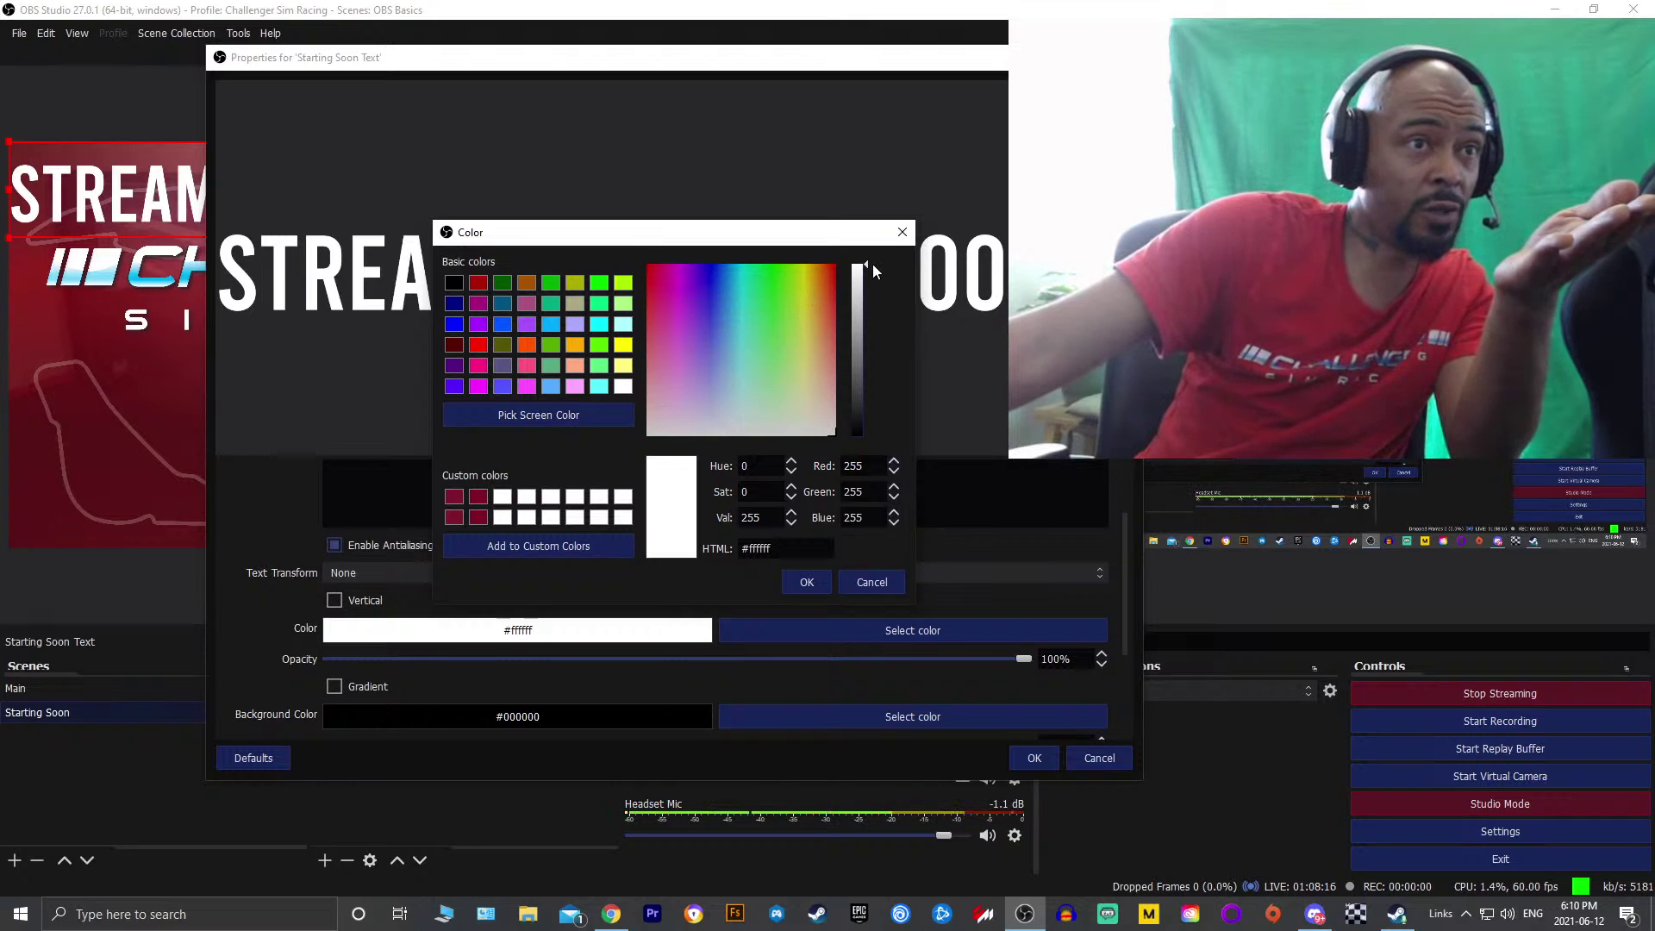
left_click_drag(872, 265, 786, 299)
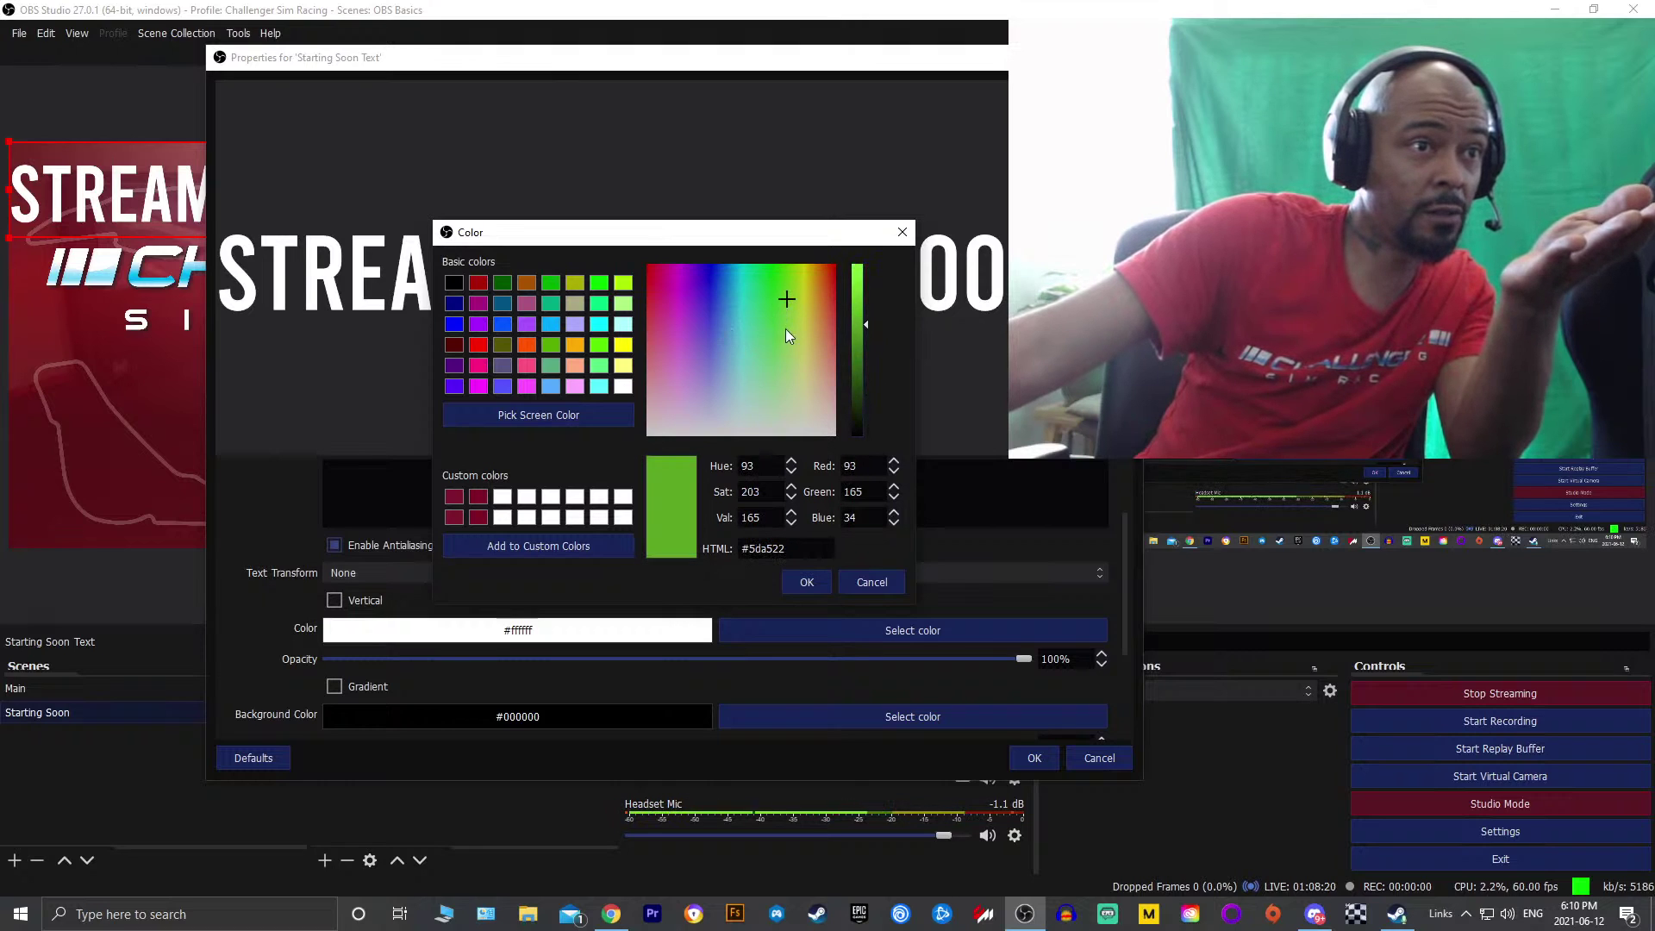
left_click_drag(726, 350, 742, 267)
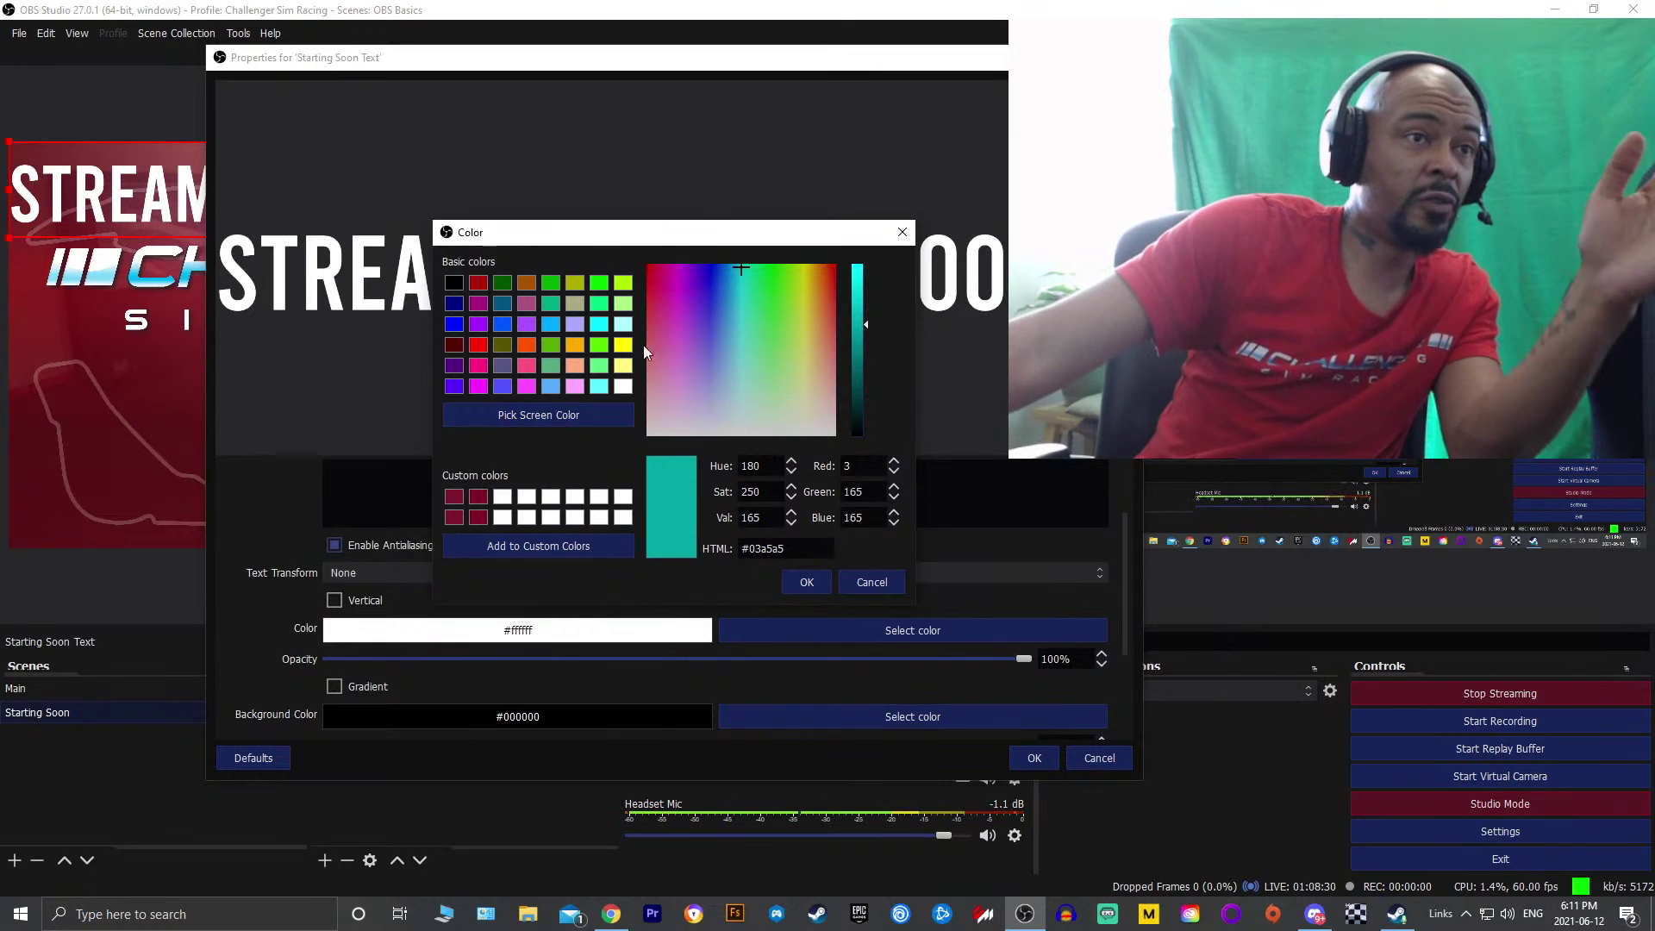
left_click(856, 586)
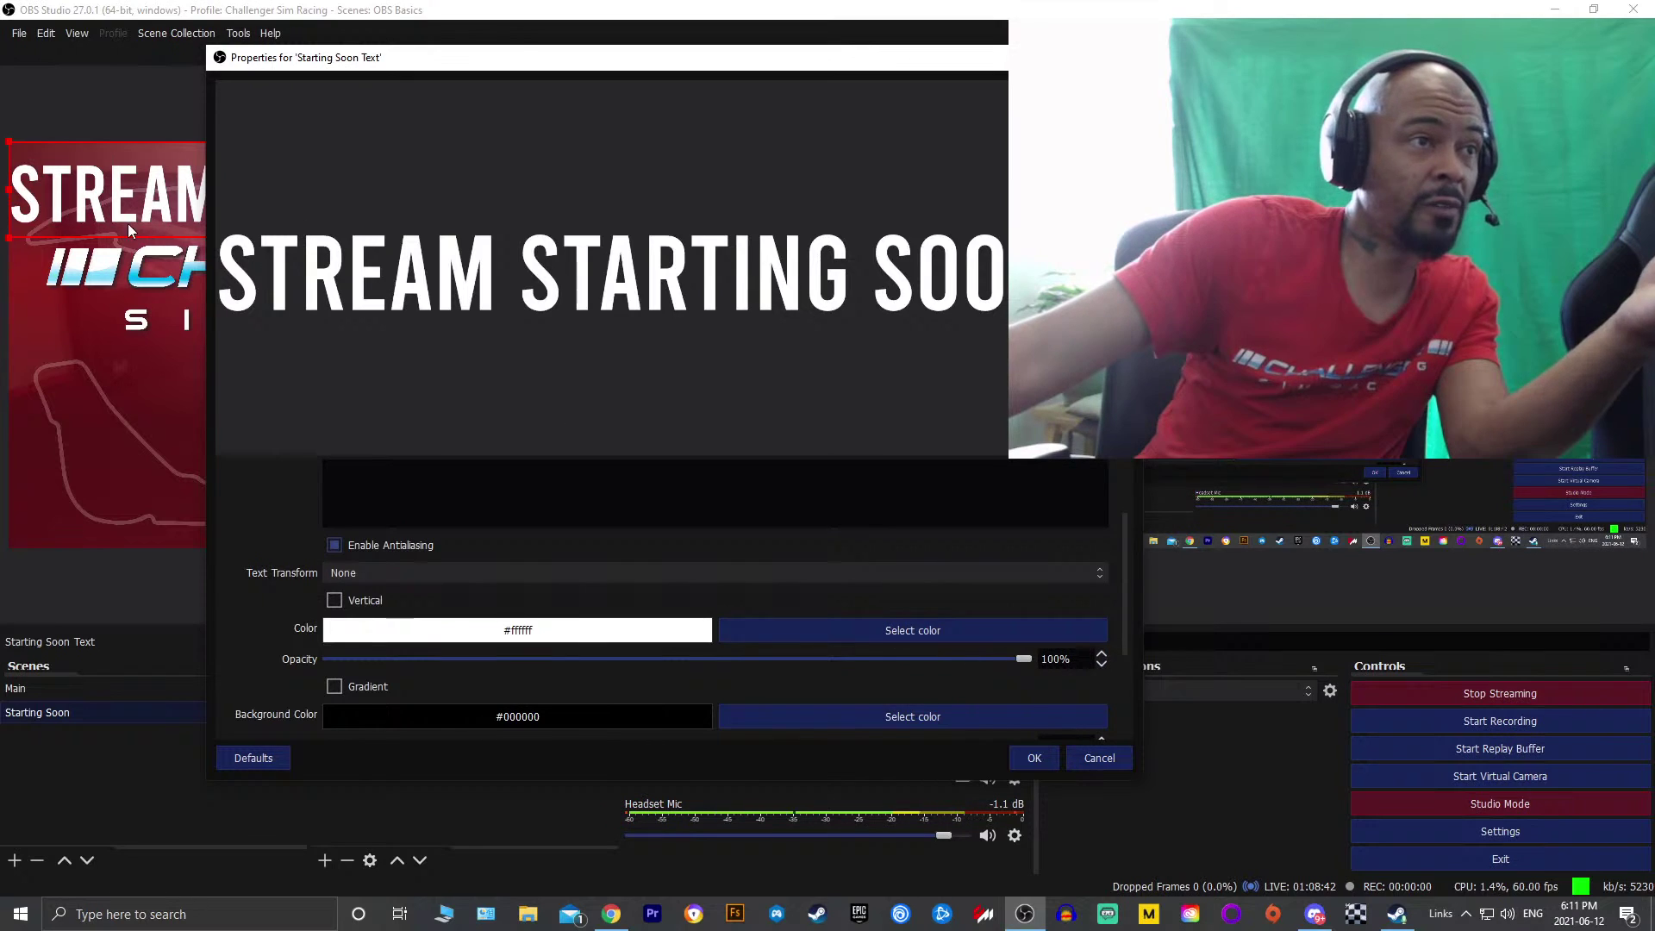
Move the Starting Soon Text properties window clear of the preview and review its opacity, gradient, background and alignment options
left_click_drag(521, 60, 971, 111)
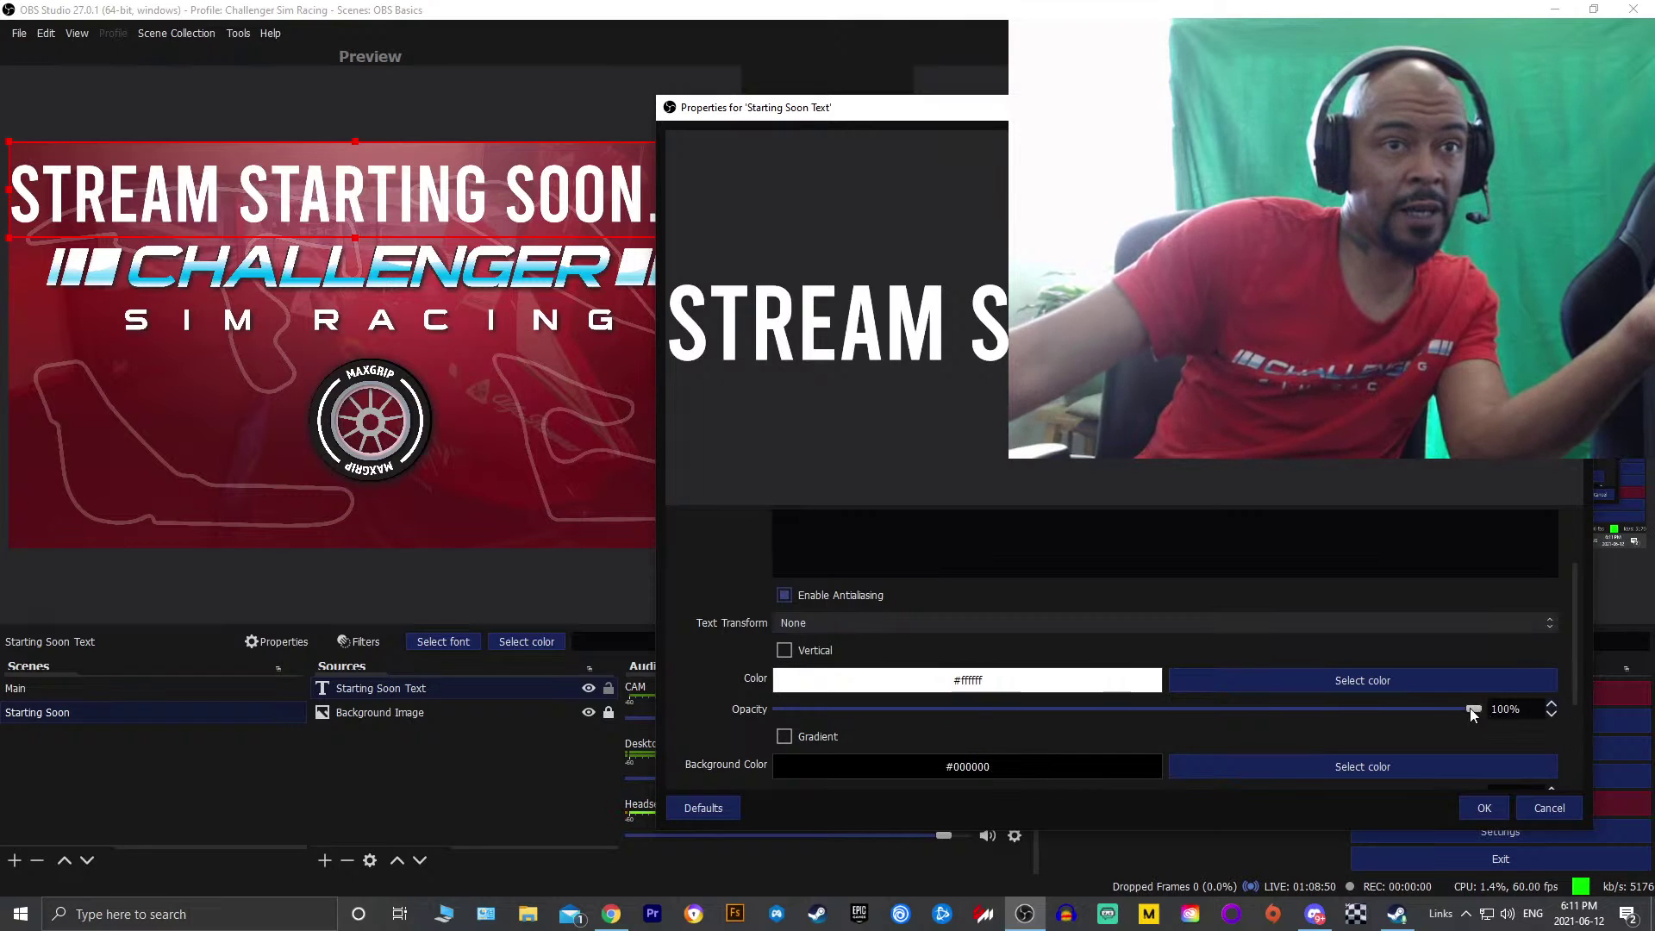
left_click_drag(1473, 710, 1512, 724)
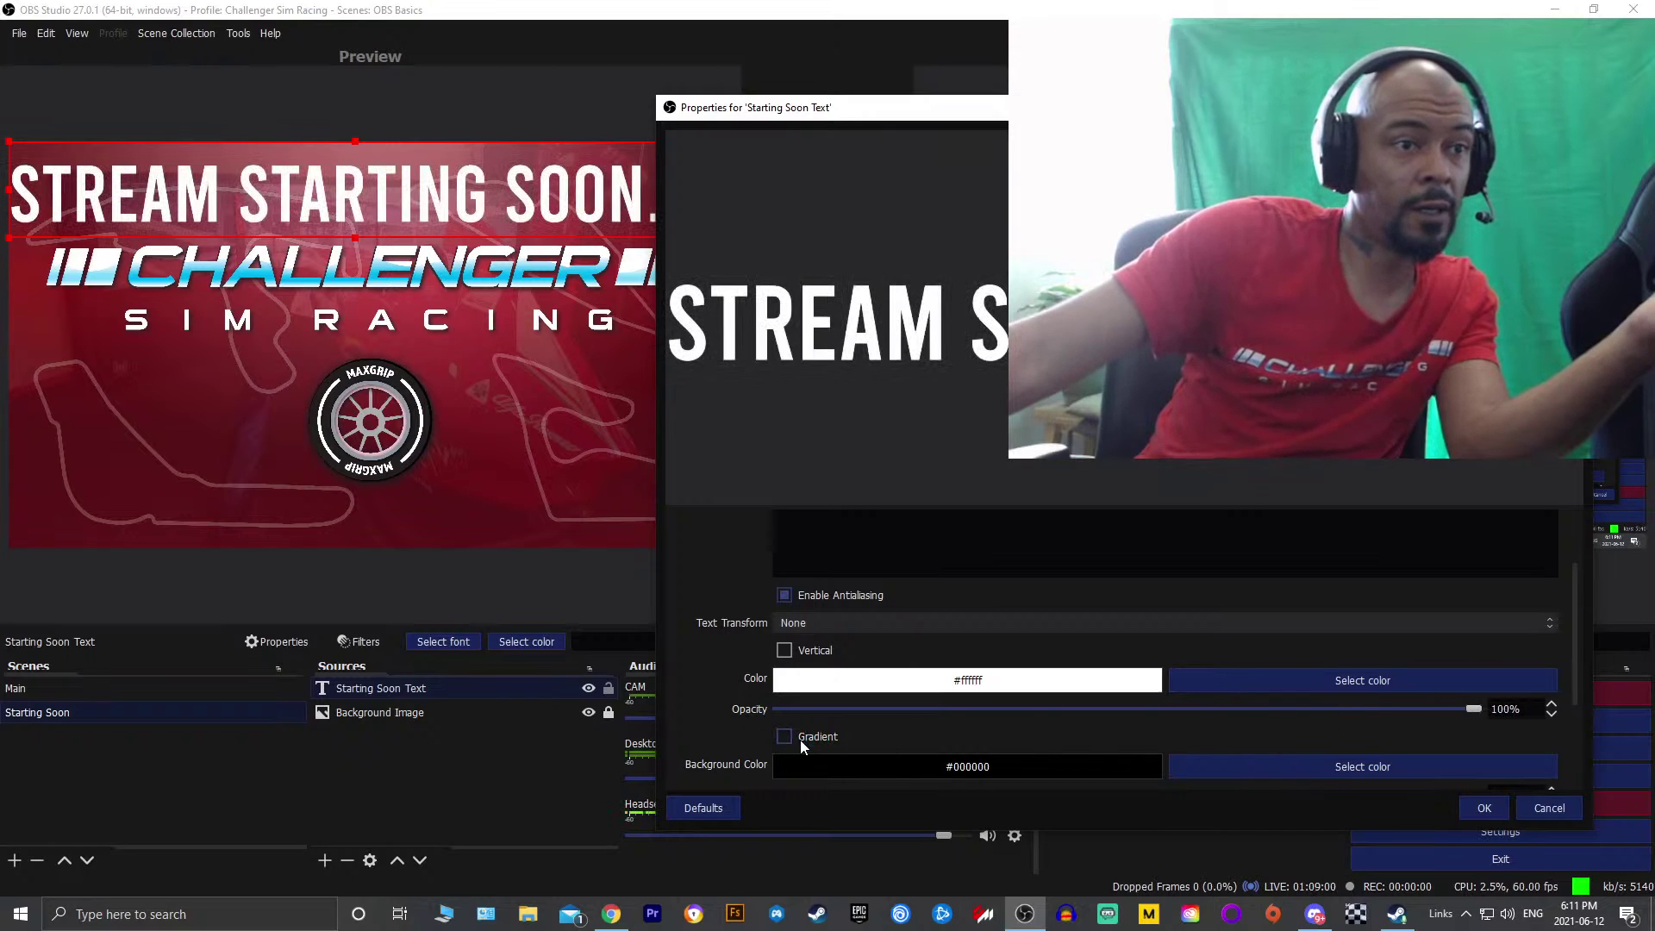
scroll(912, 739, "down", 1)
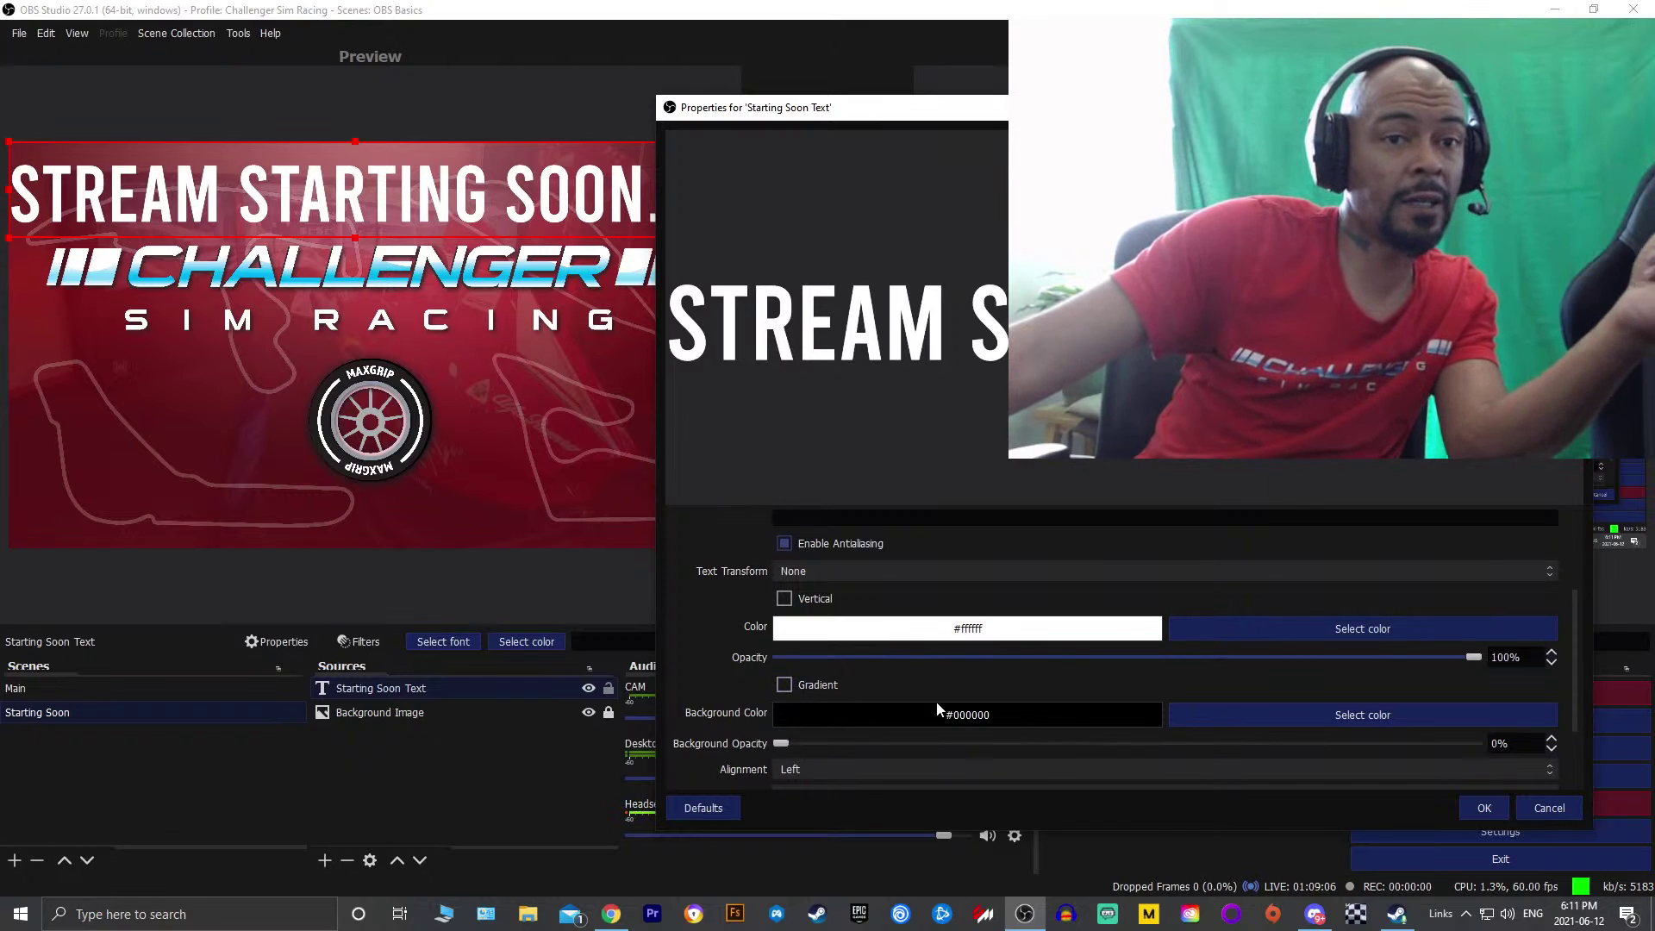
scroll(1258, 693, "down", 2)
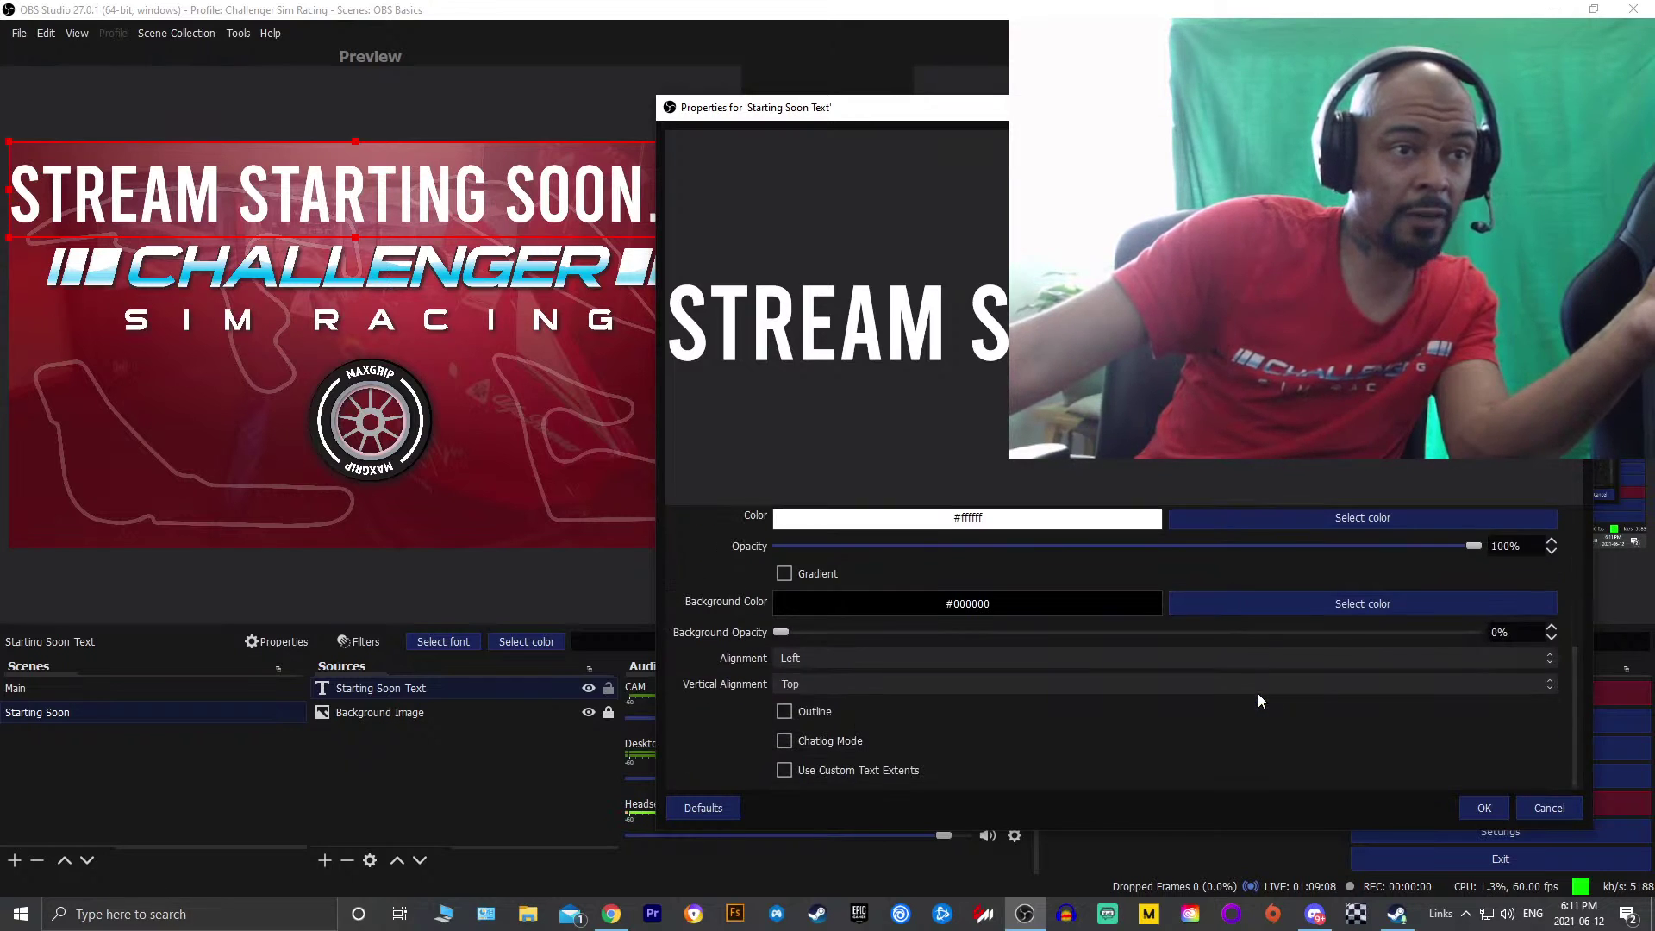
scroll(1257, 709, "up", 4)
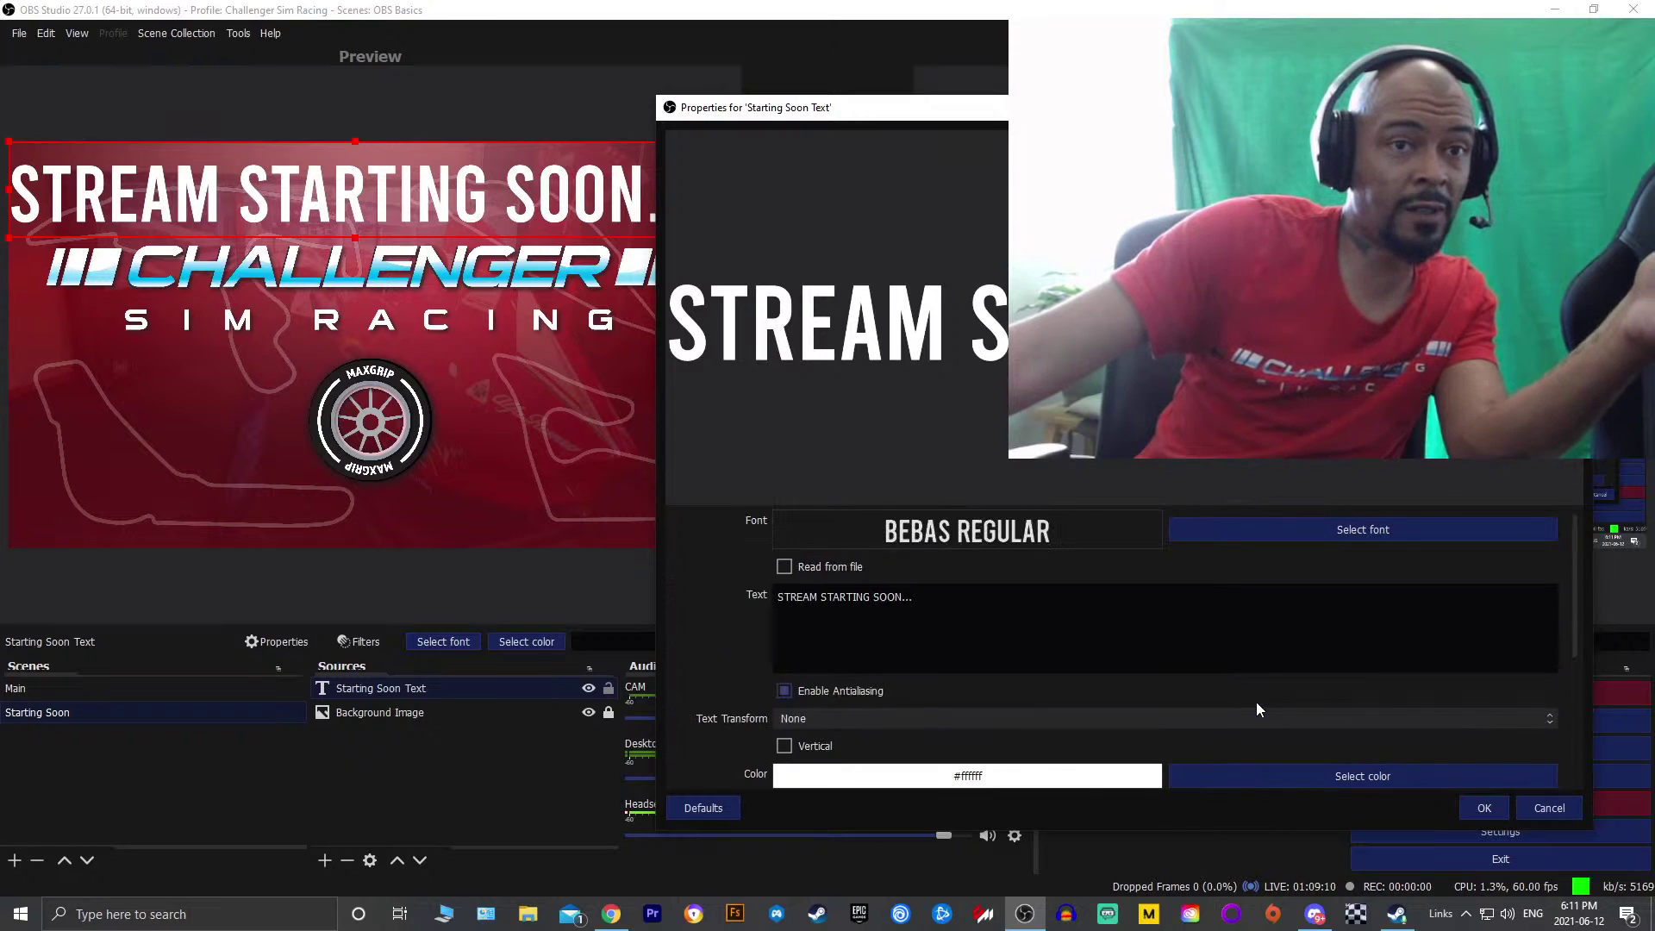
Set both the horizontal and vertical alignment of Starting Soon Text to Center
scroll(1256, 702, "down", 4)
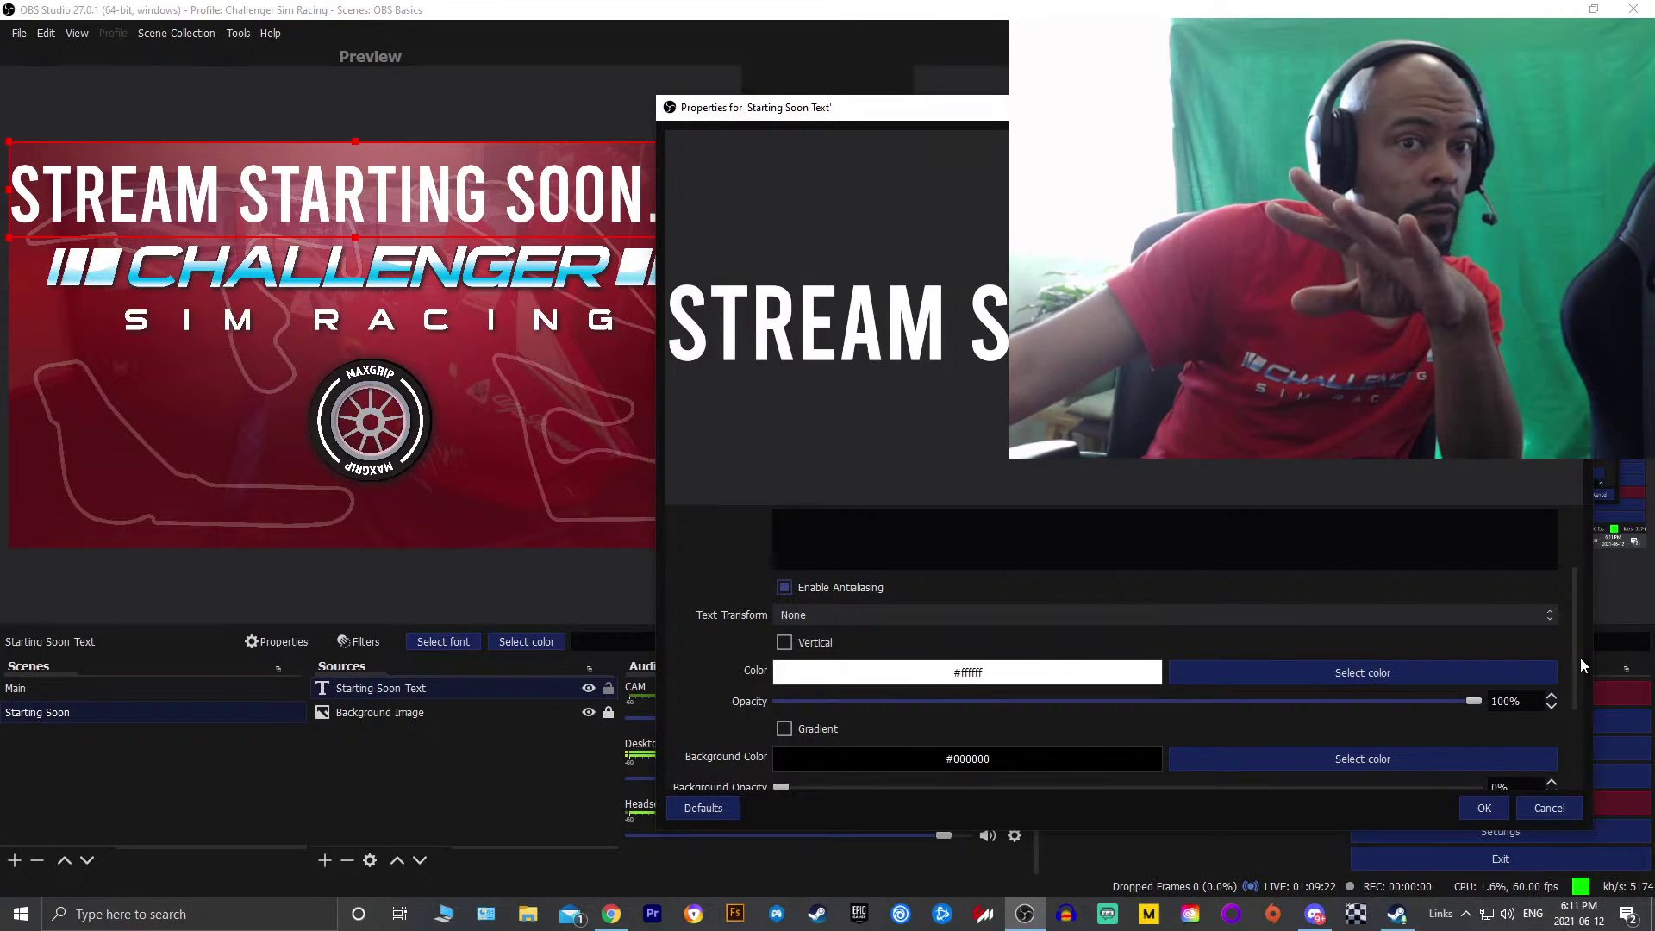
scroll(1581, 659, "down", 2)
scroll(1581, 658, "down", 1)
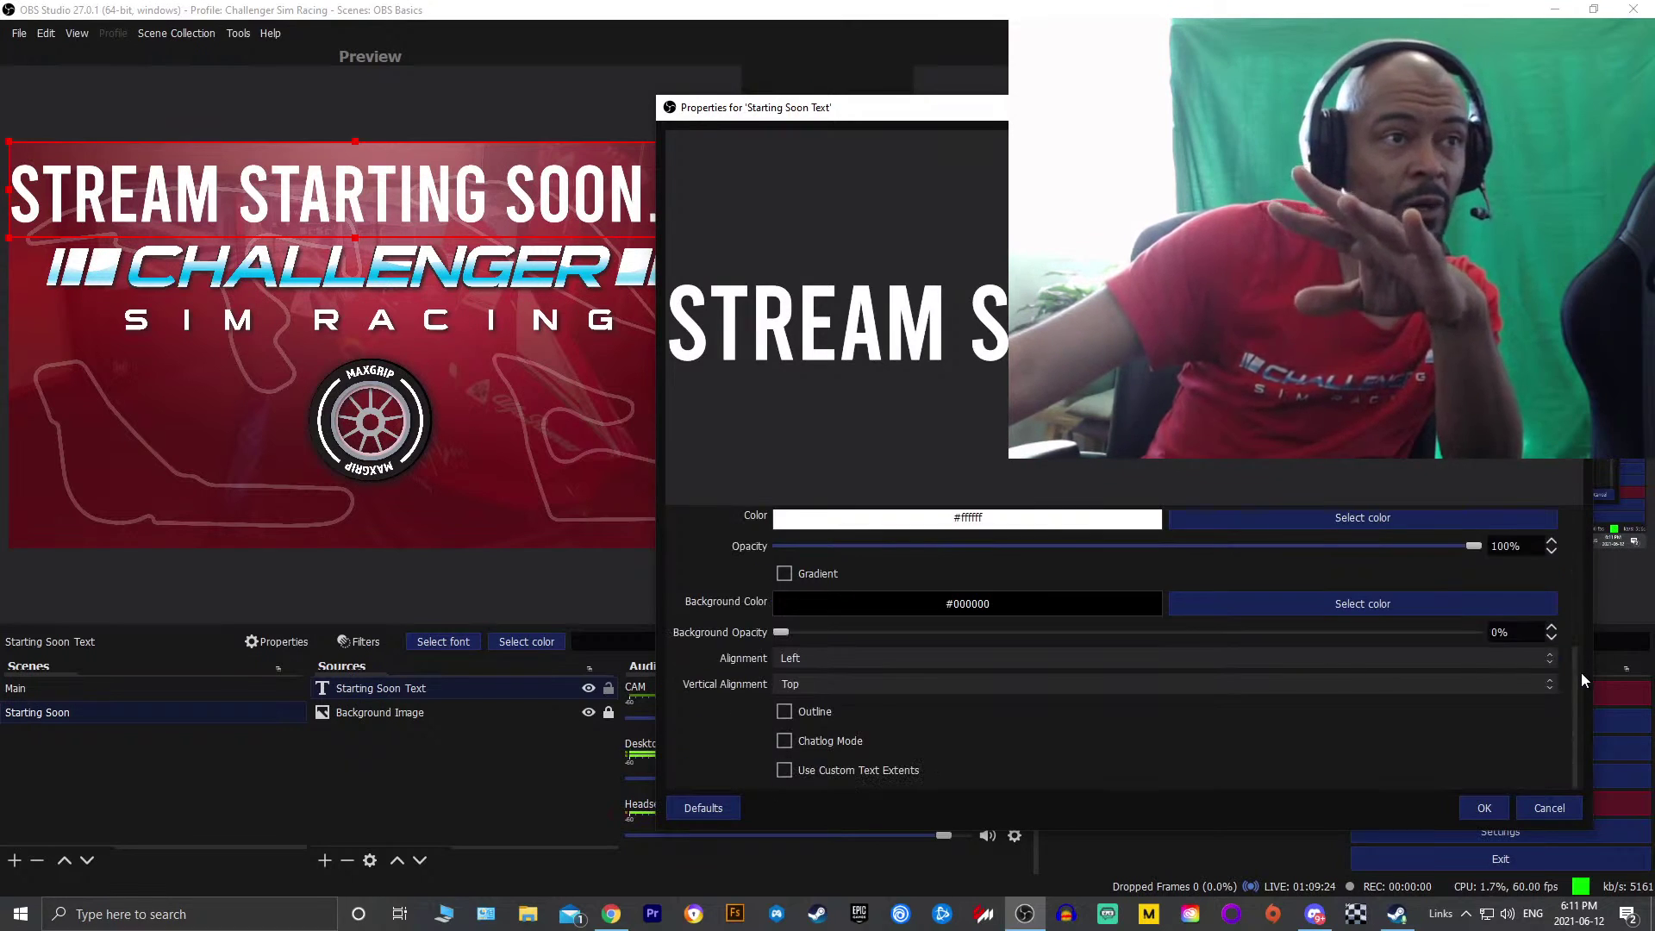
left_click(1516, 665)
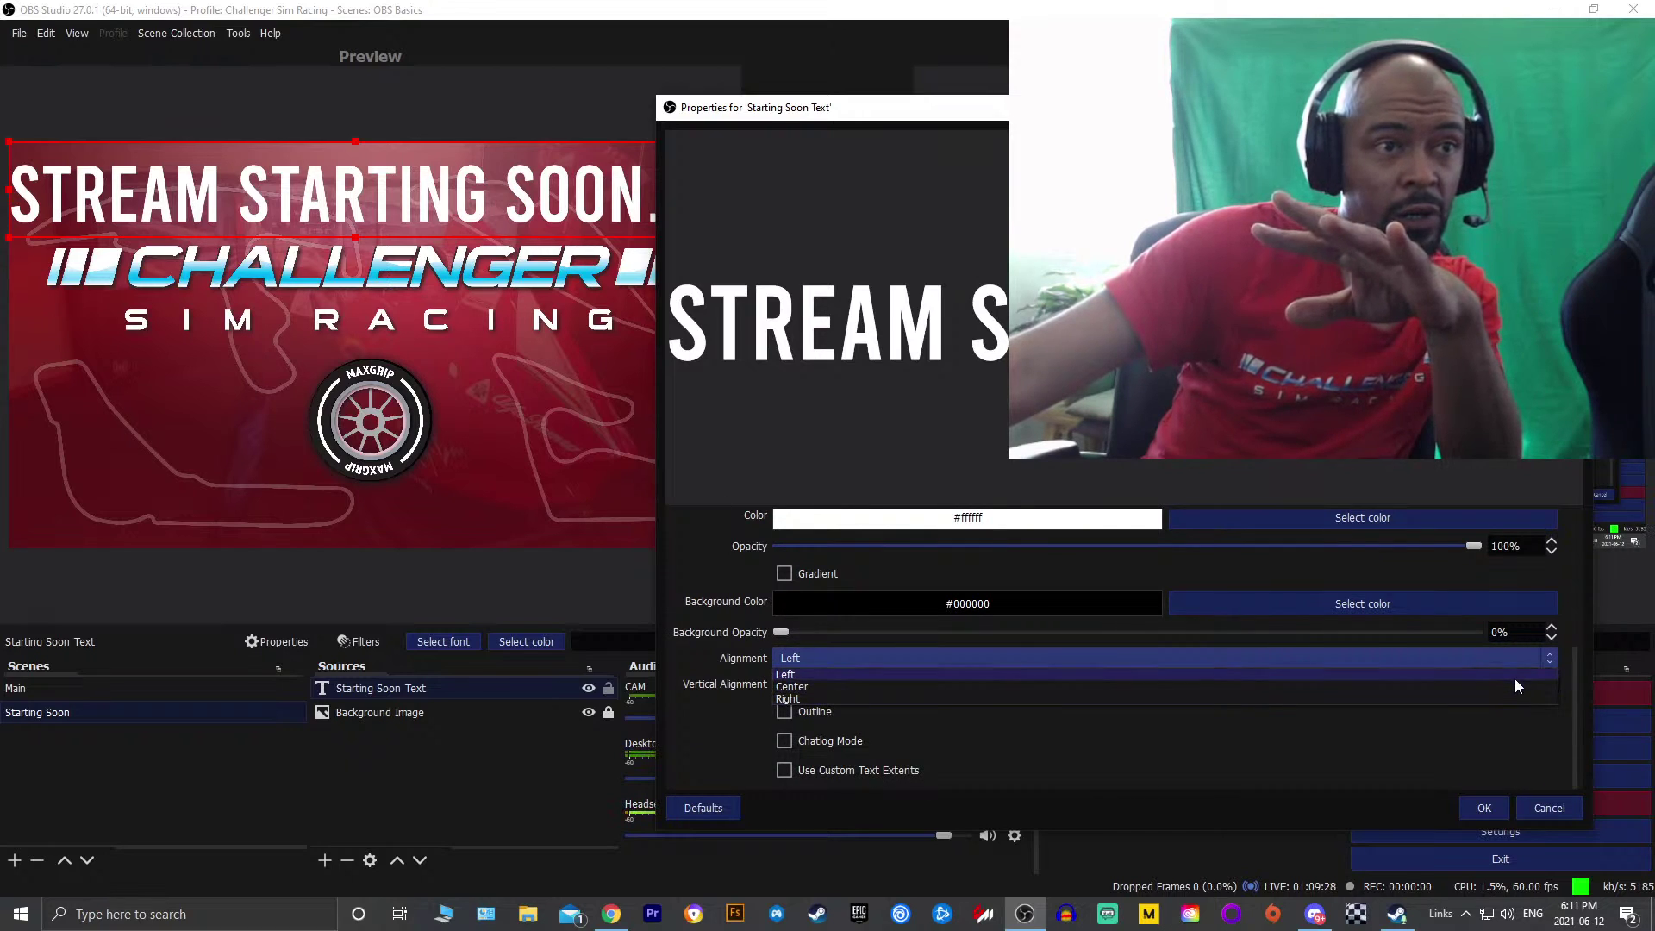
left_click(1513, 660)
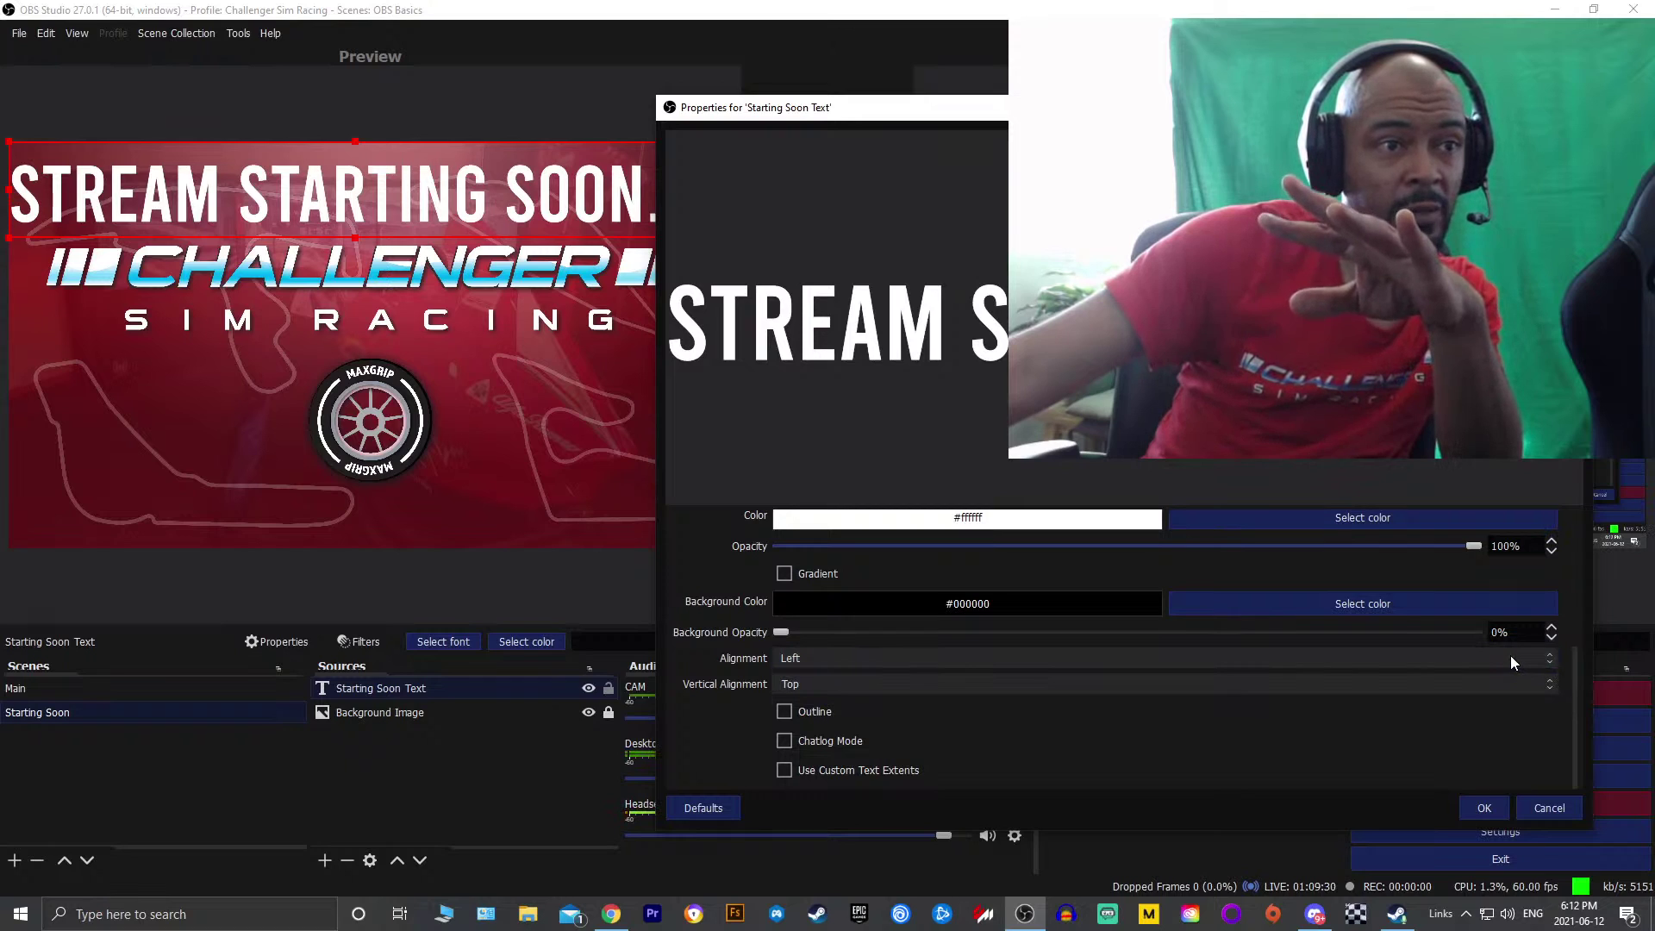
left_click(1511, 658)
left_click(1512, 686)
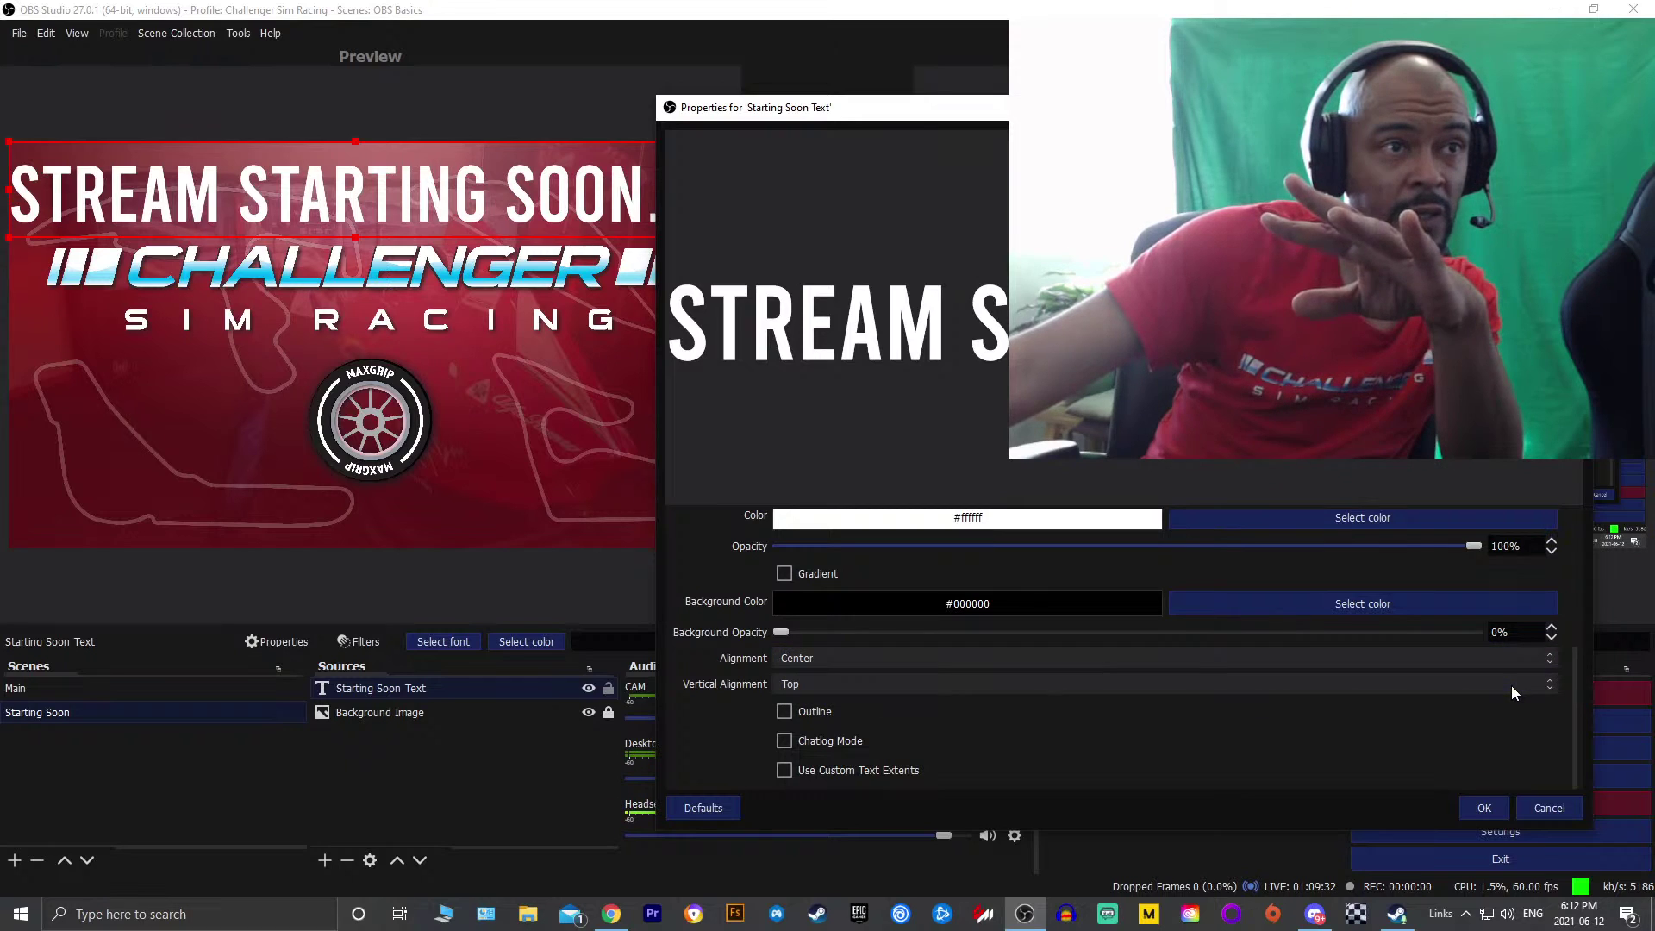
left_click(1424, 683)
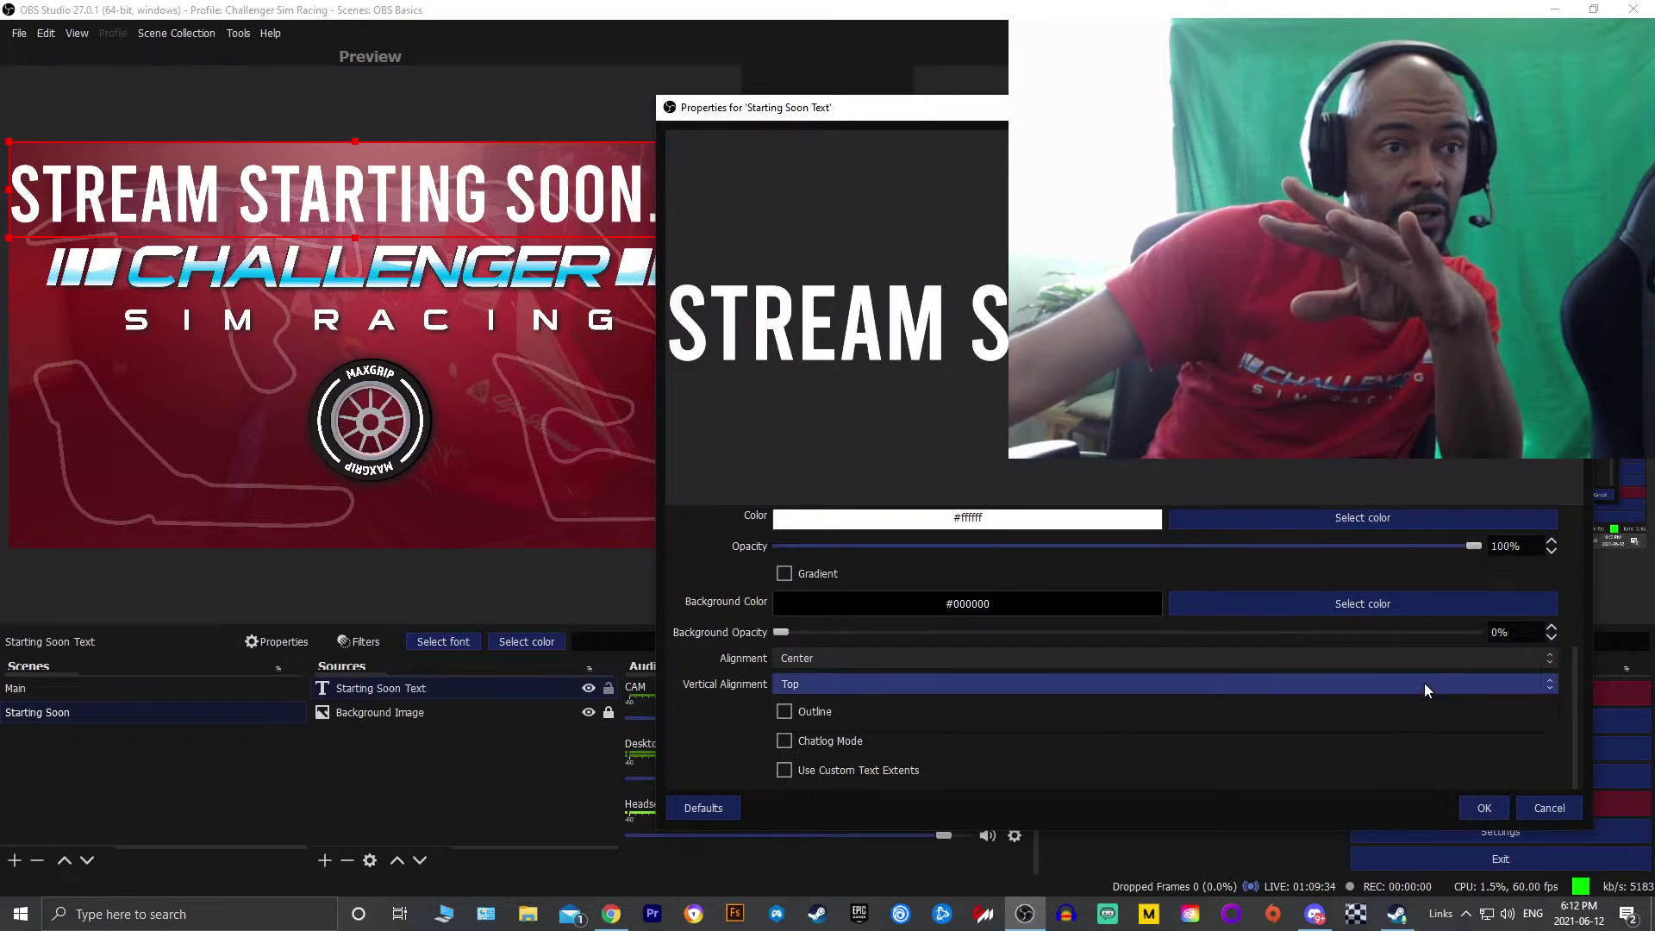
left_click(1430, 716)
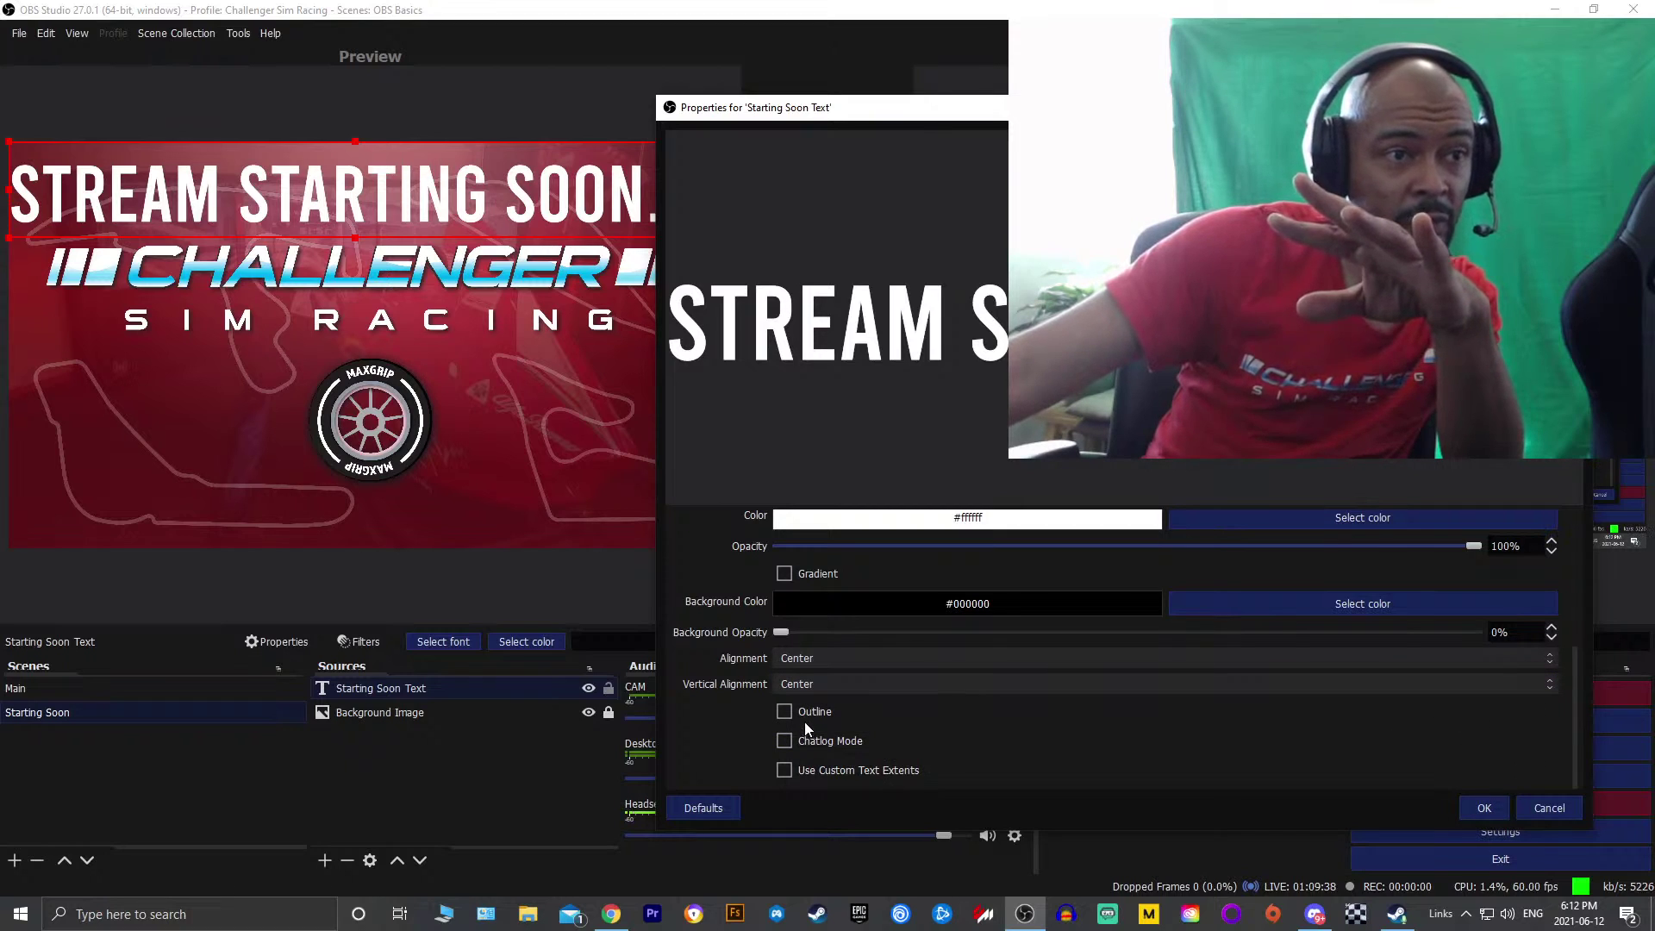
Try the Outline option on Starting Soon Text, disable it again and apply the text properties
left_click(784, 712)
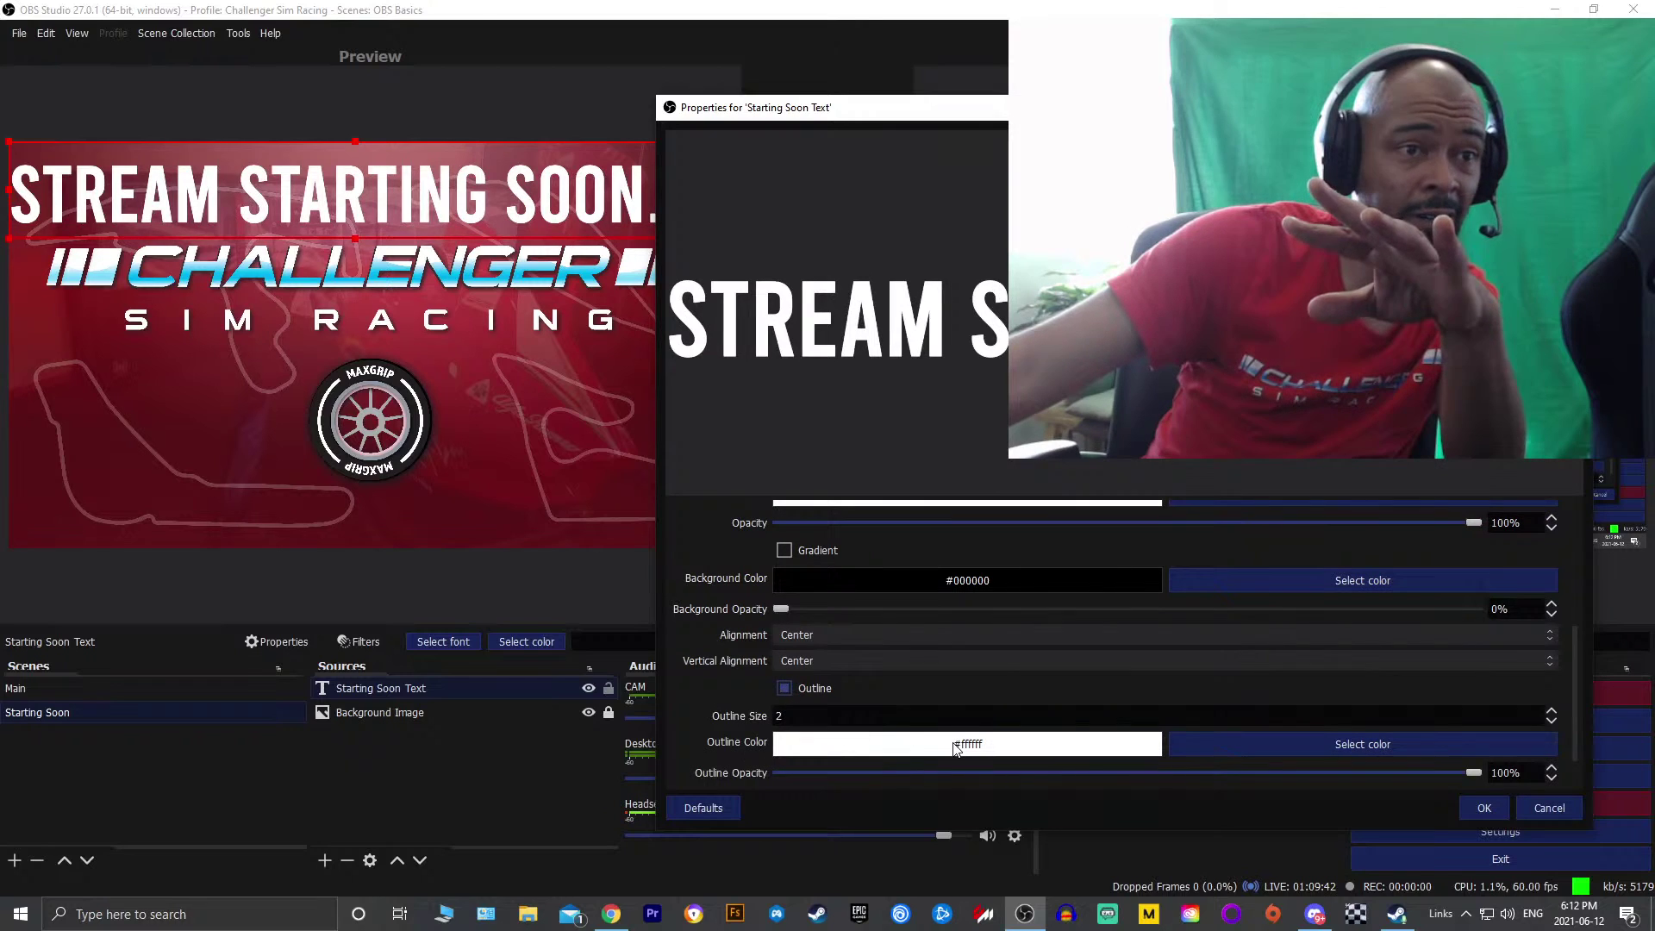
left_click(792, 688)
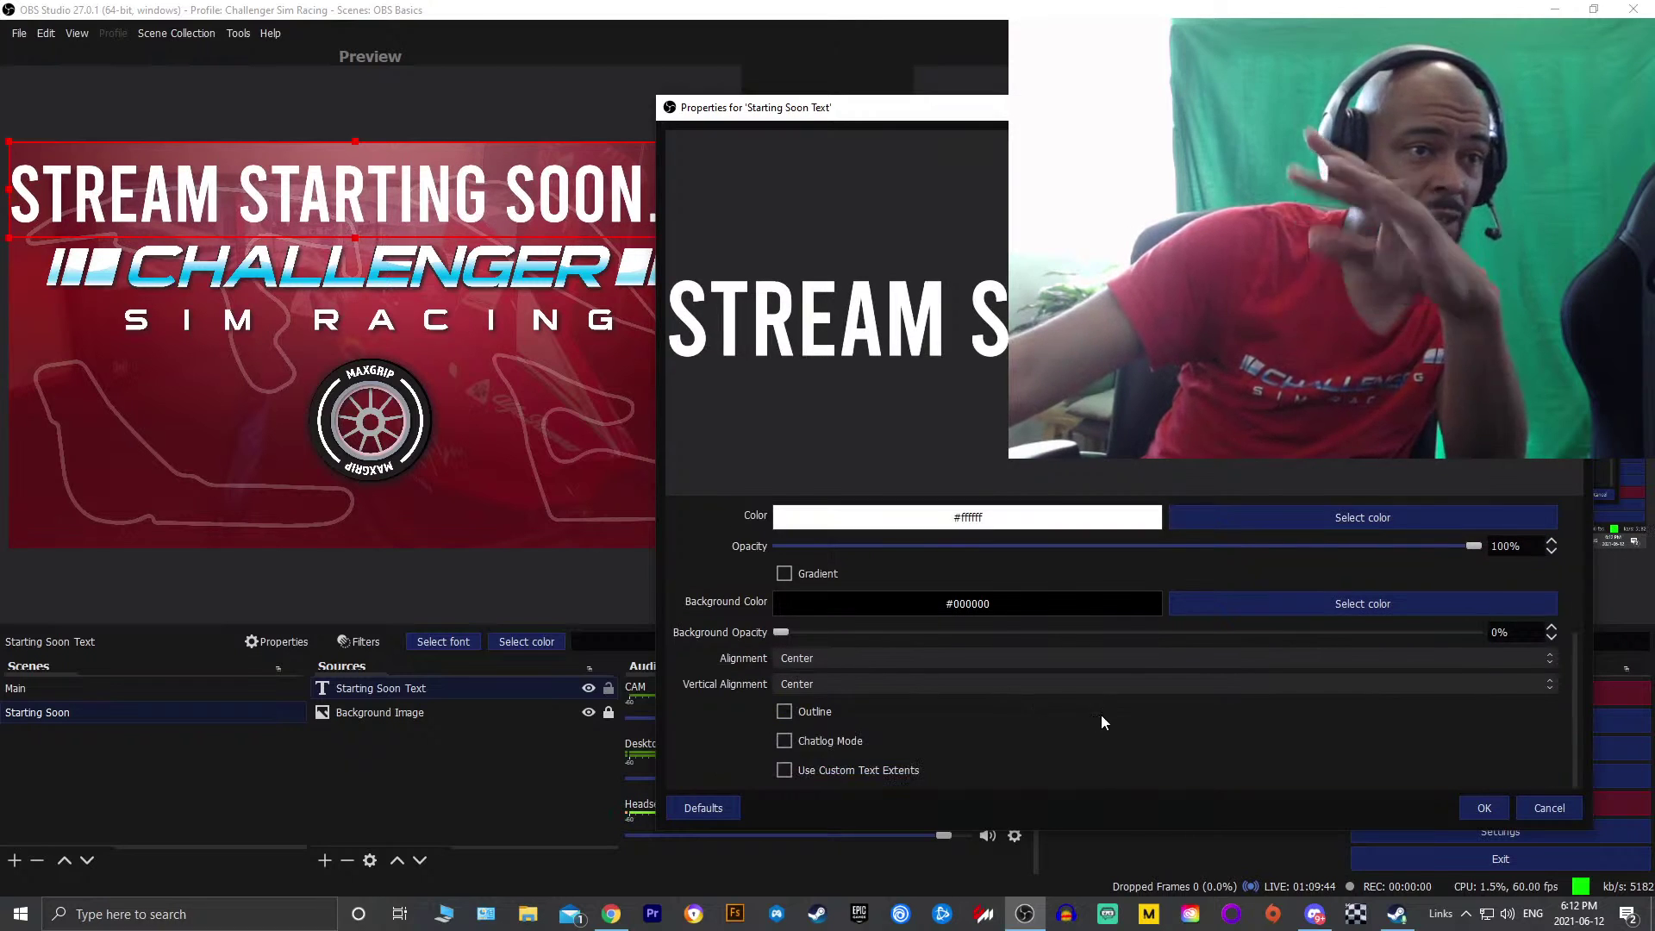
scroll(1514, 671, "up", 4)
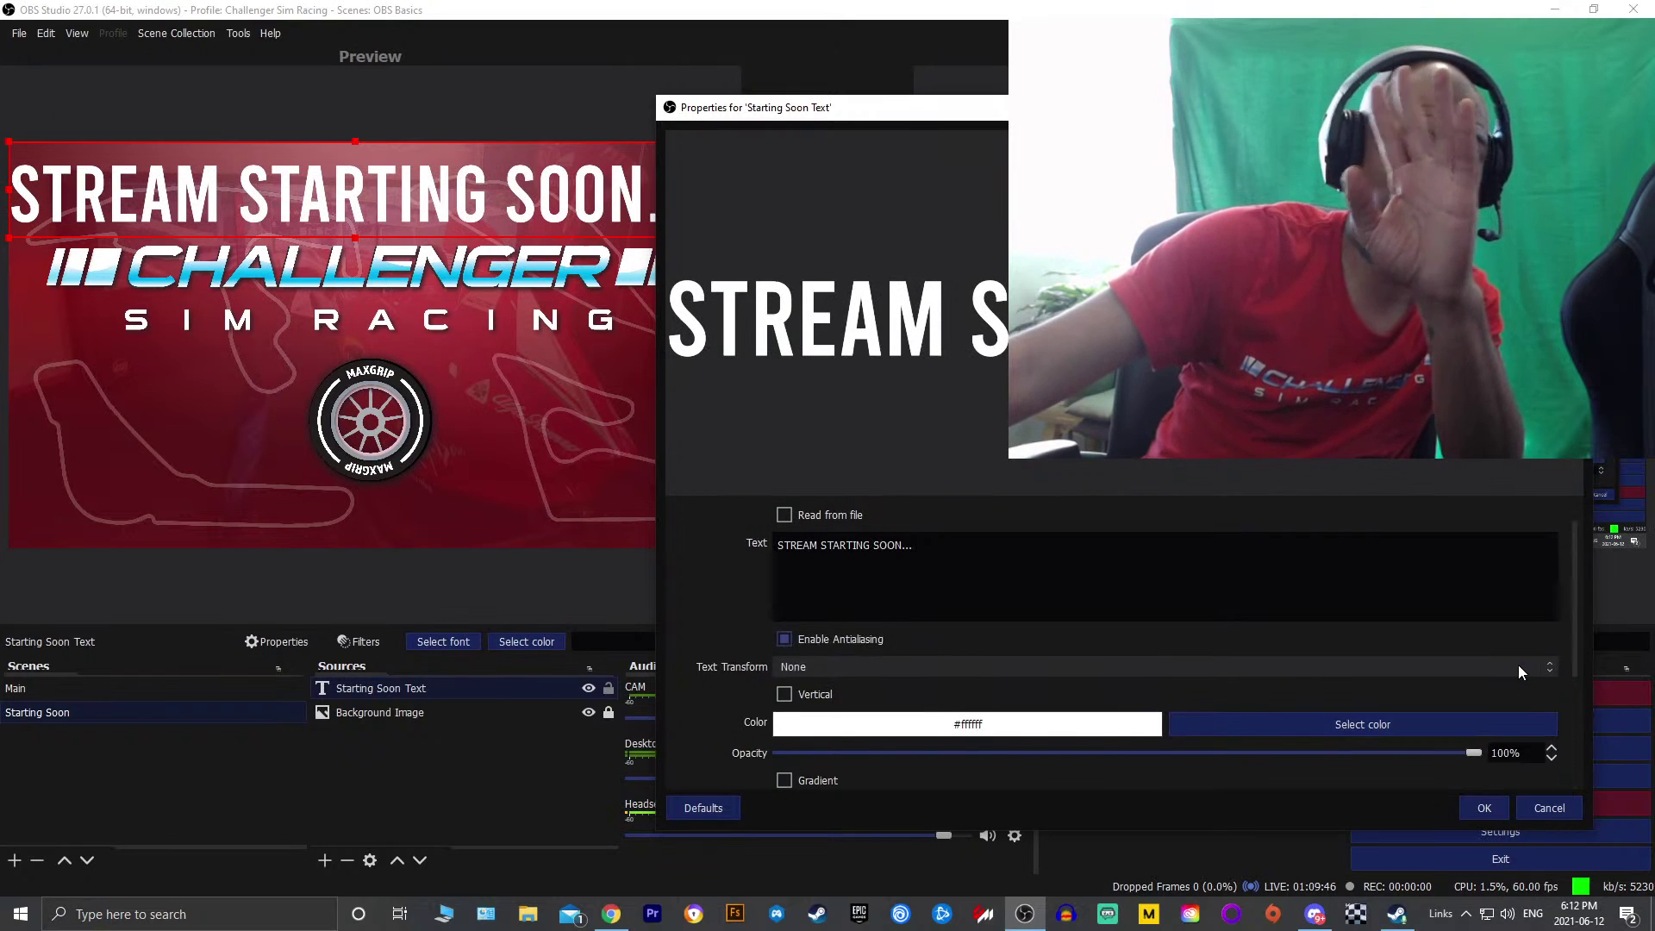
scroll(1518, 664, "up", 1)
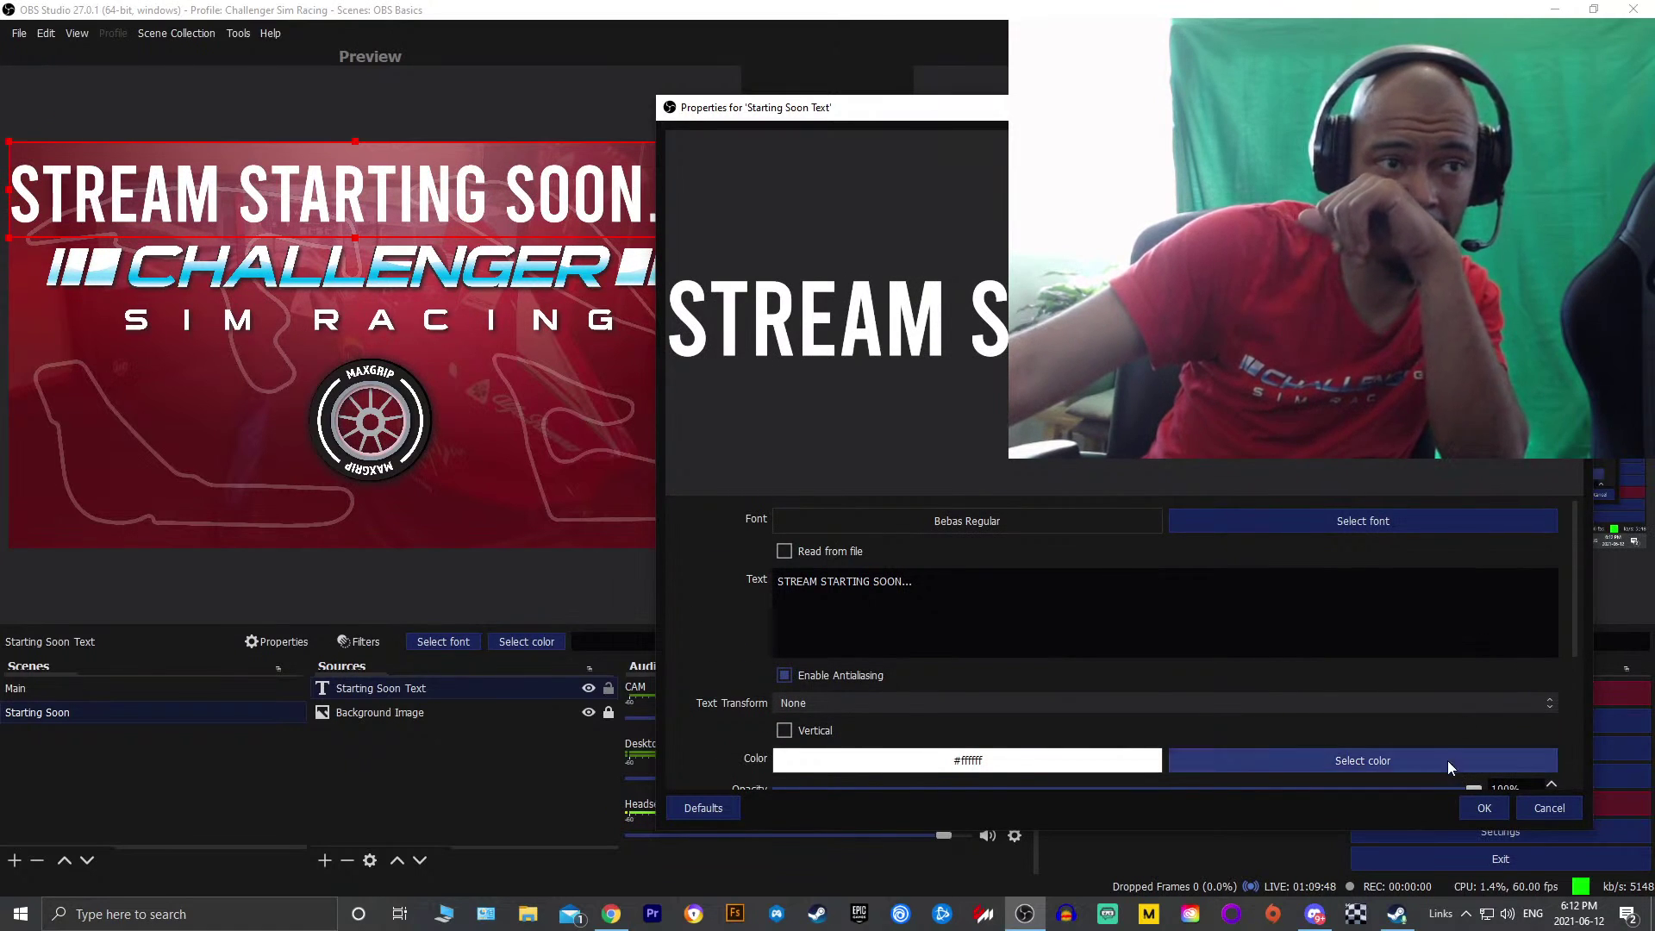
scroll(1446, 760, "down", 3)
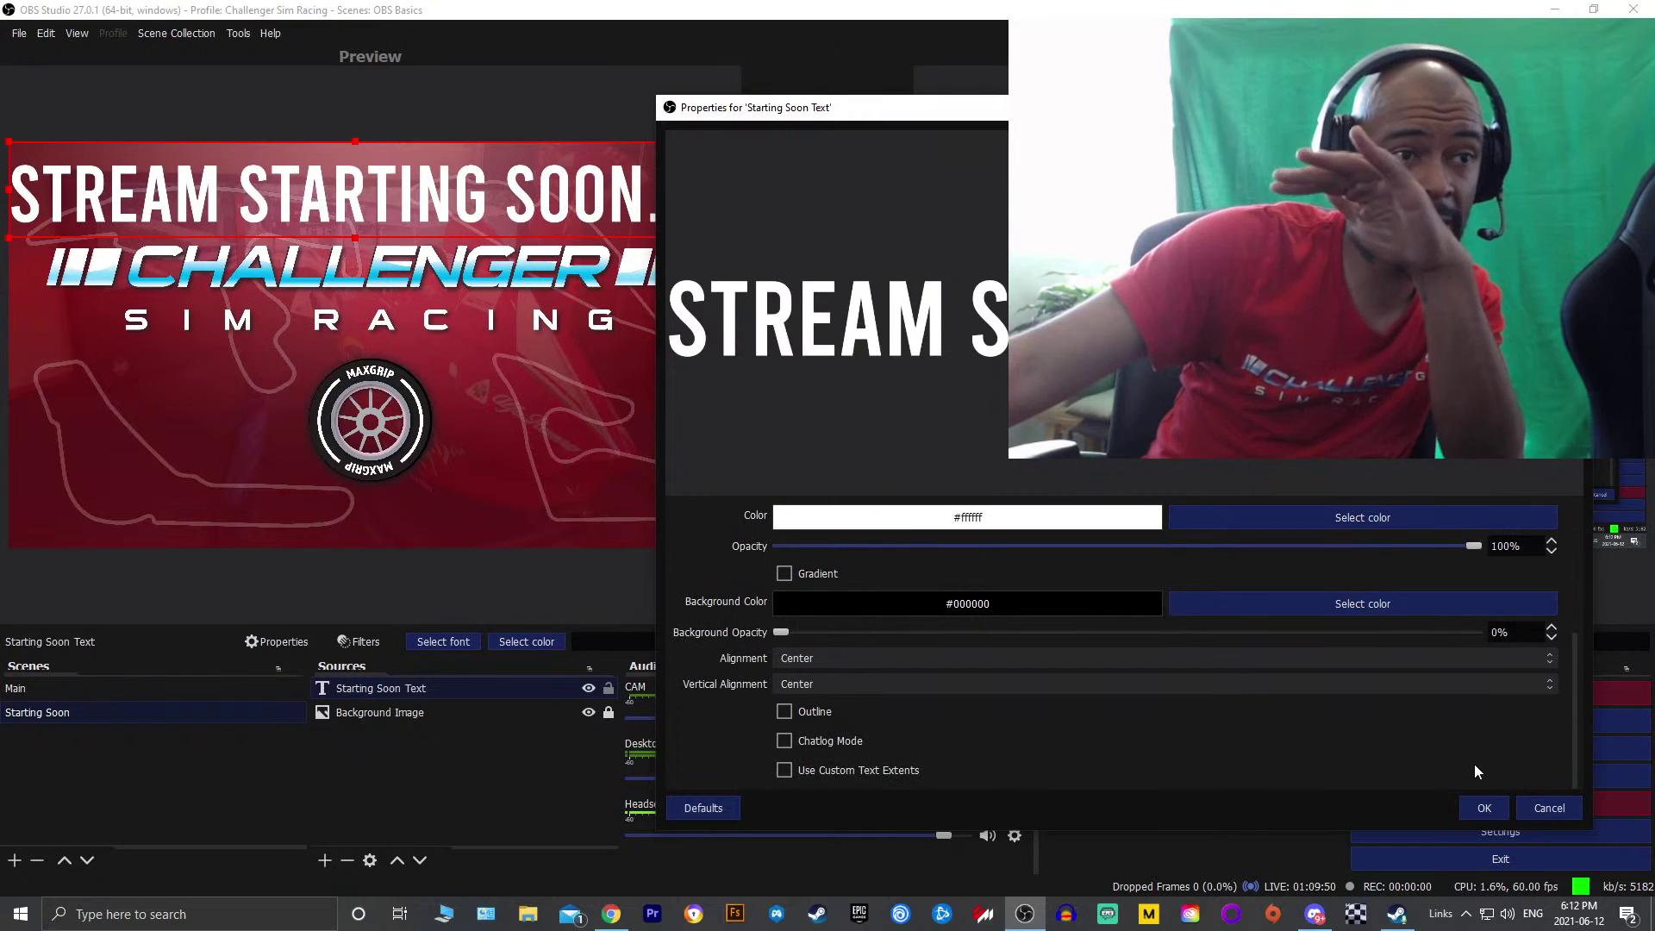
left_click(1485, 807)
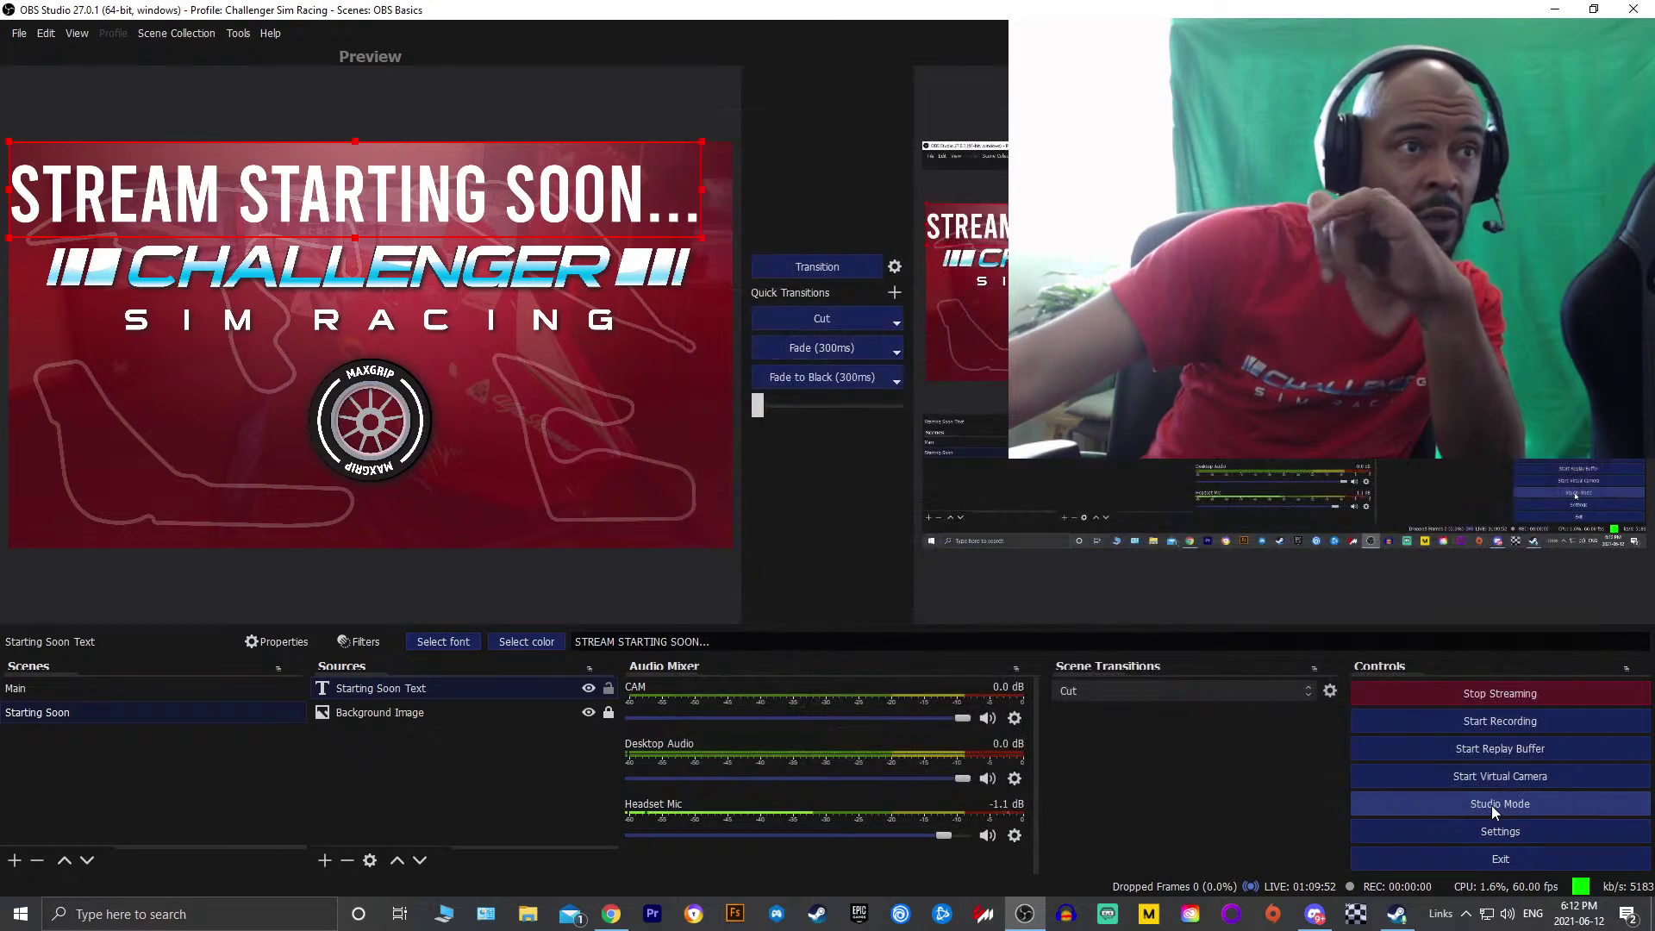
Shrink the STREAM STARTING SOON... text to about half its width and centre it above the Challenger Sim Racing logo
left_click_drag(433, 212, 442, 418)
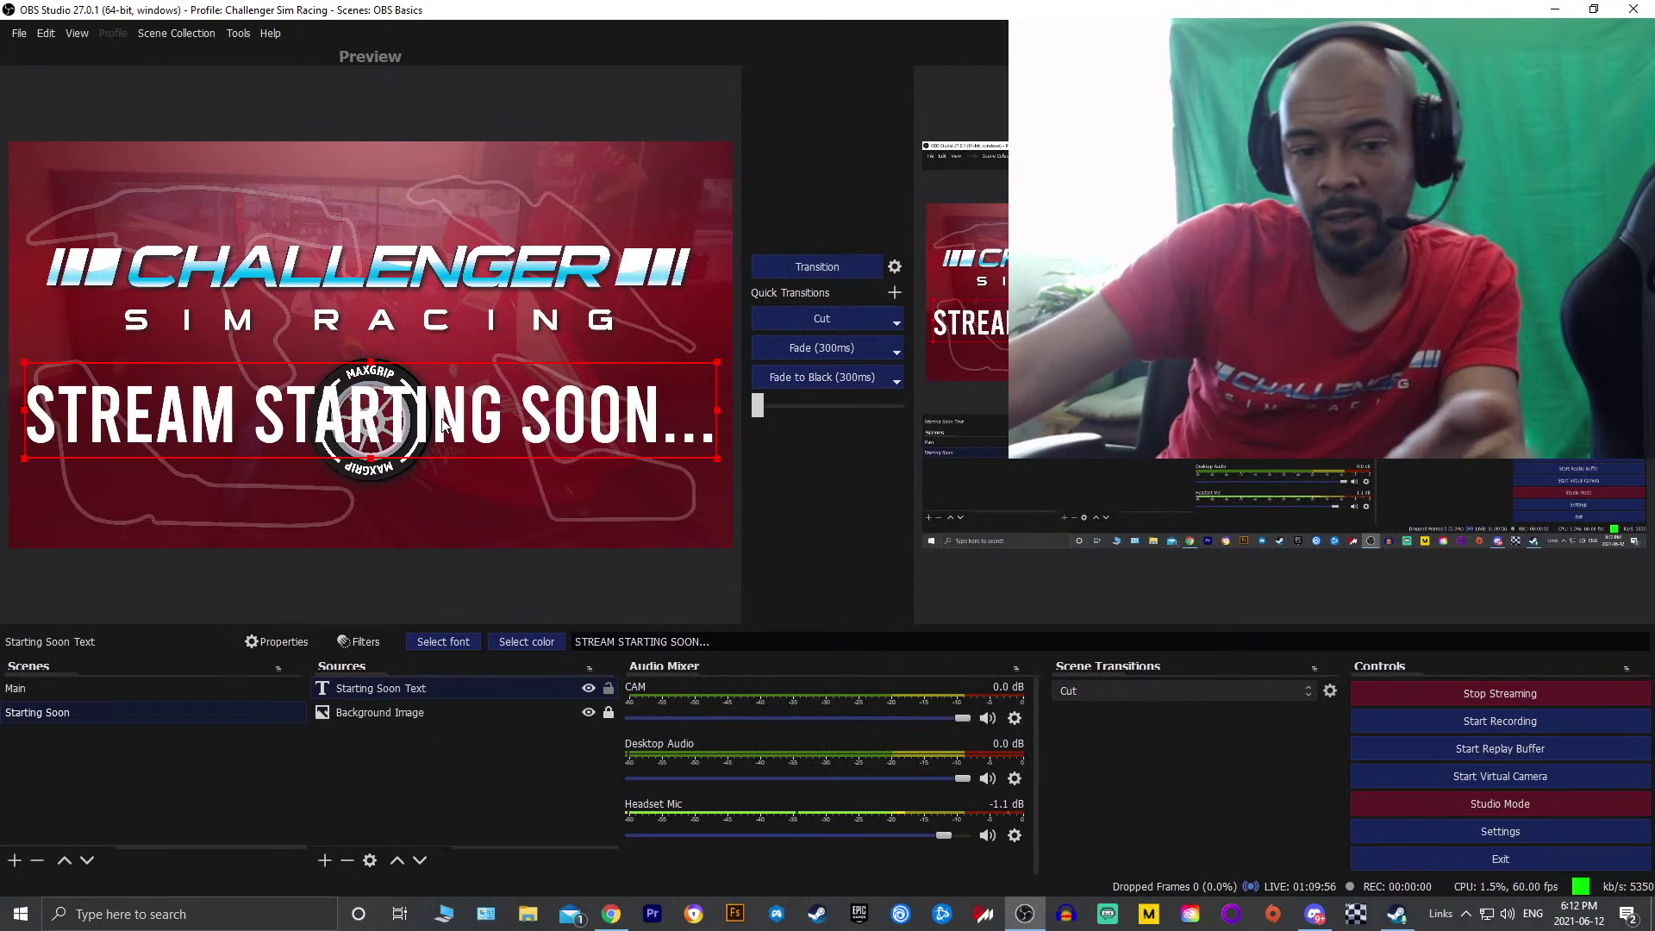
mouse_move(371, 458)
left_mouse_down()
mouse_move(383, 432)
mouse_move(396, 455)
left_mouse_up()
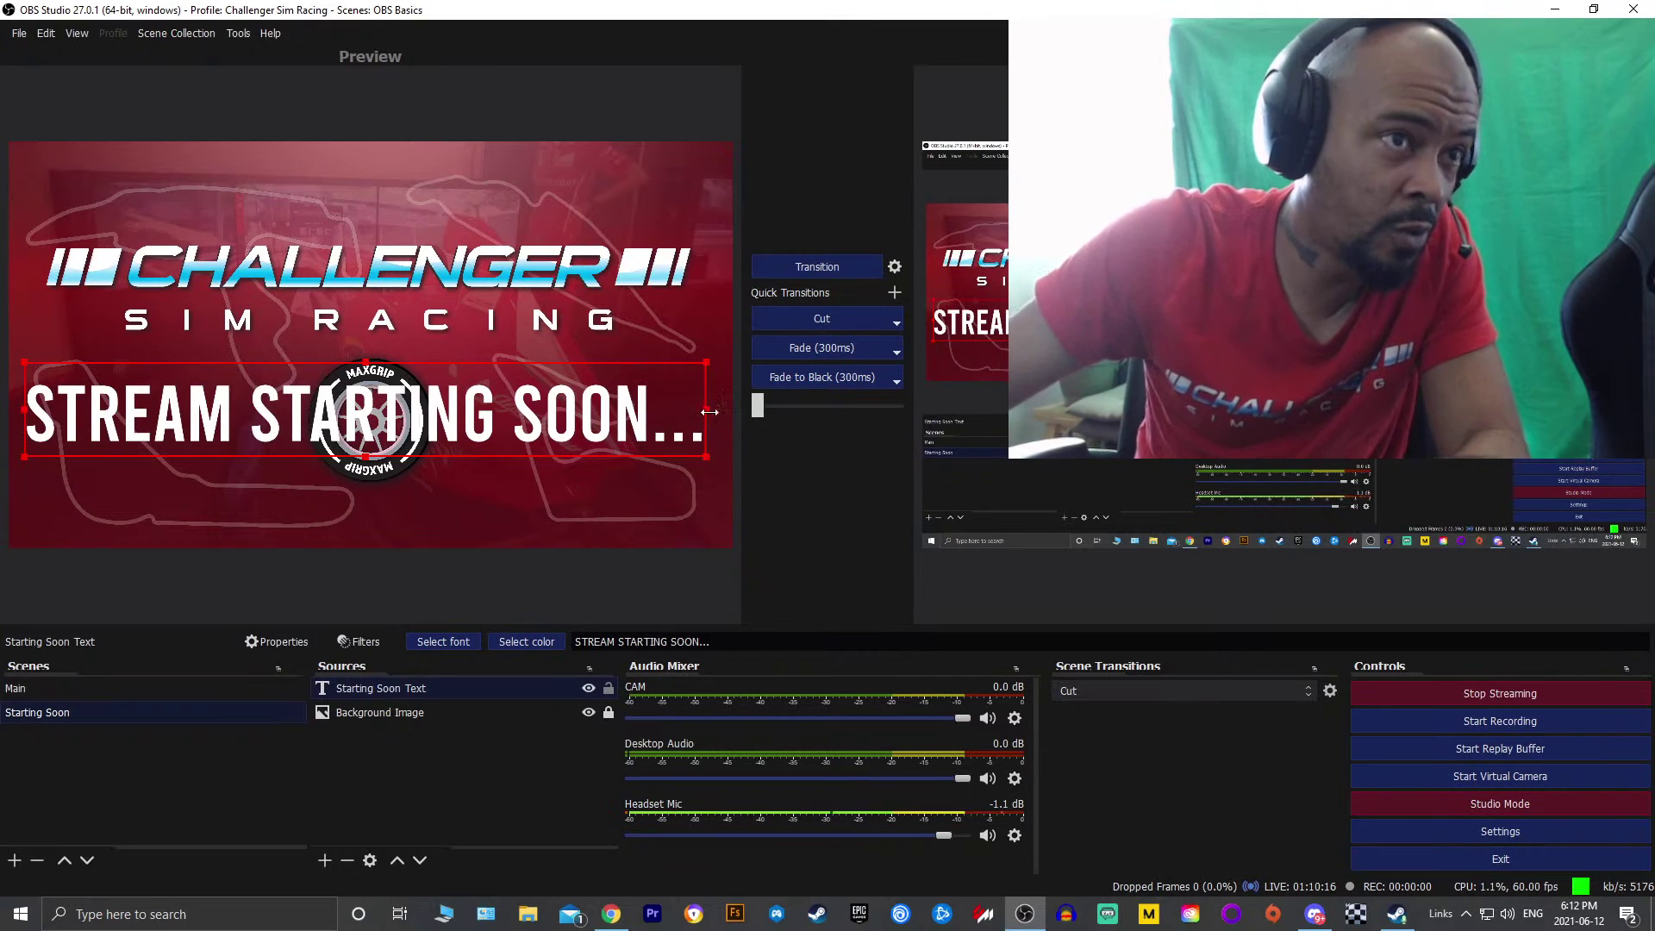
left_click_drag(707, 409, 353, 410)
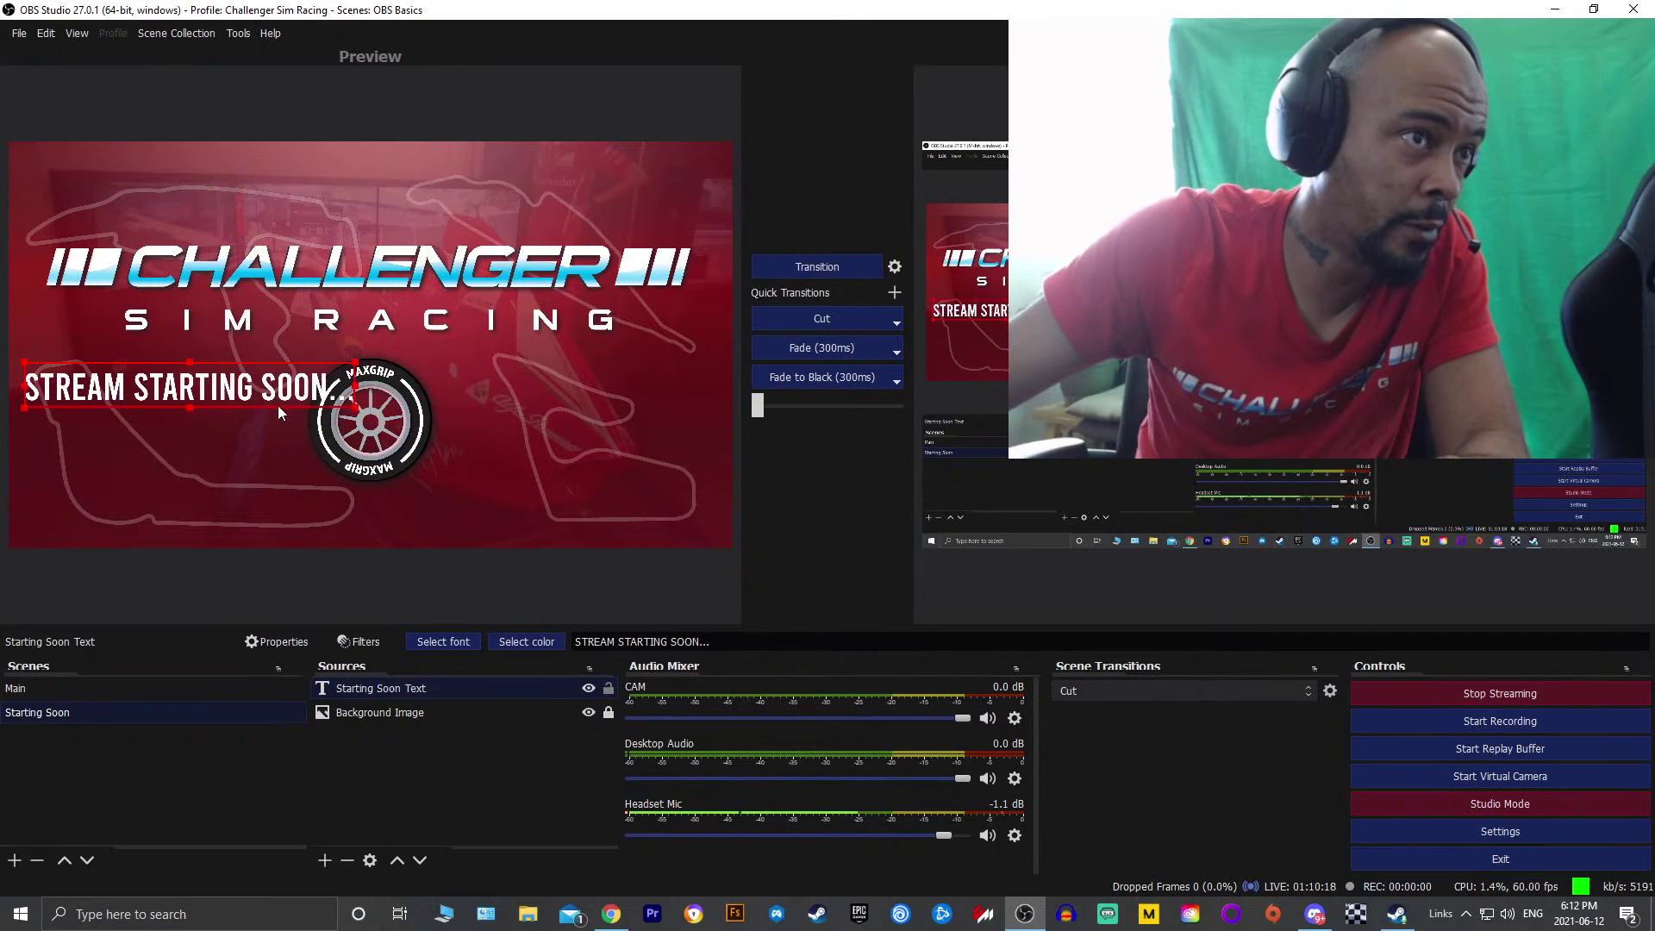
left_click_drag(256, 381, 437, 184)
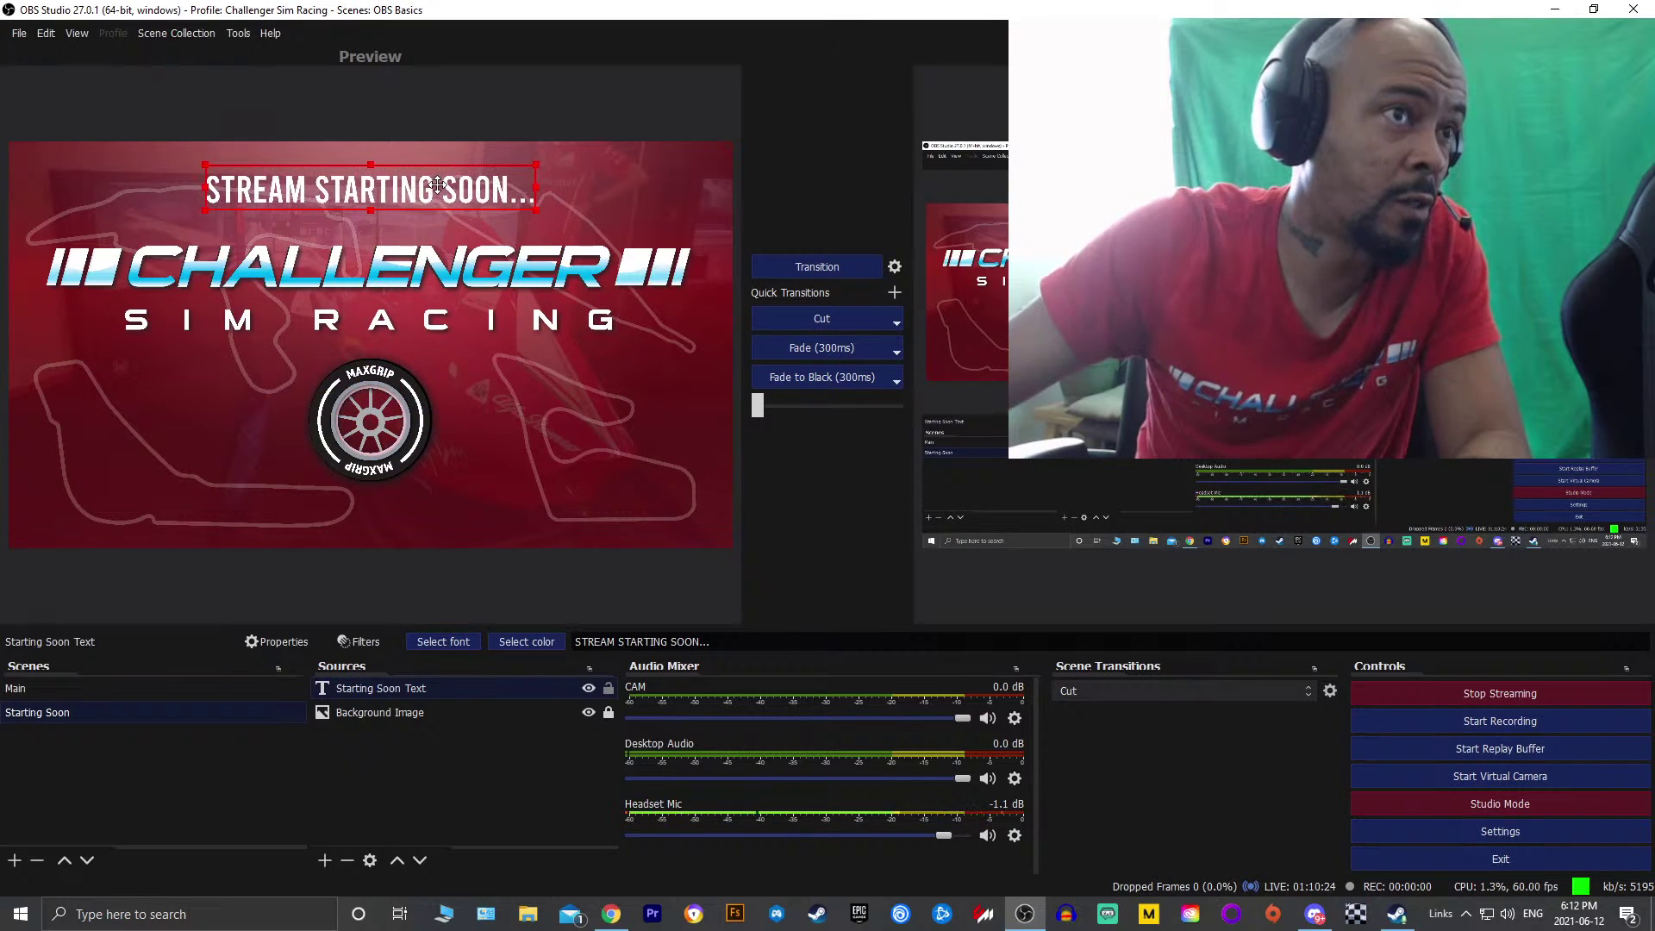
Lock the Starting Soon Text source and try to move the locked artwork in the preview
left_click(613, 689)
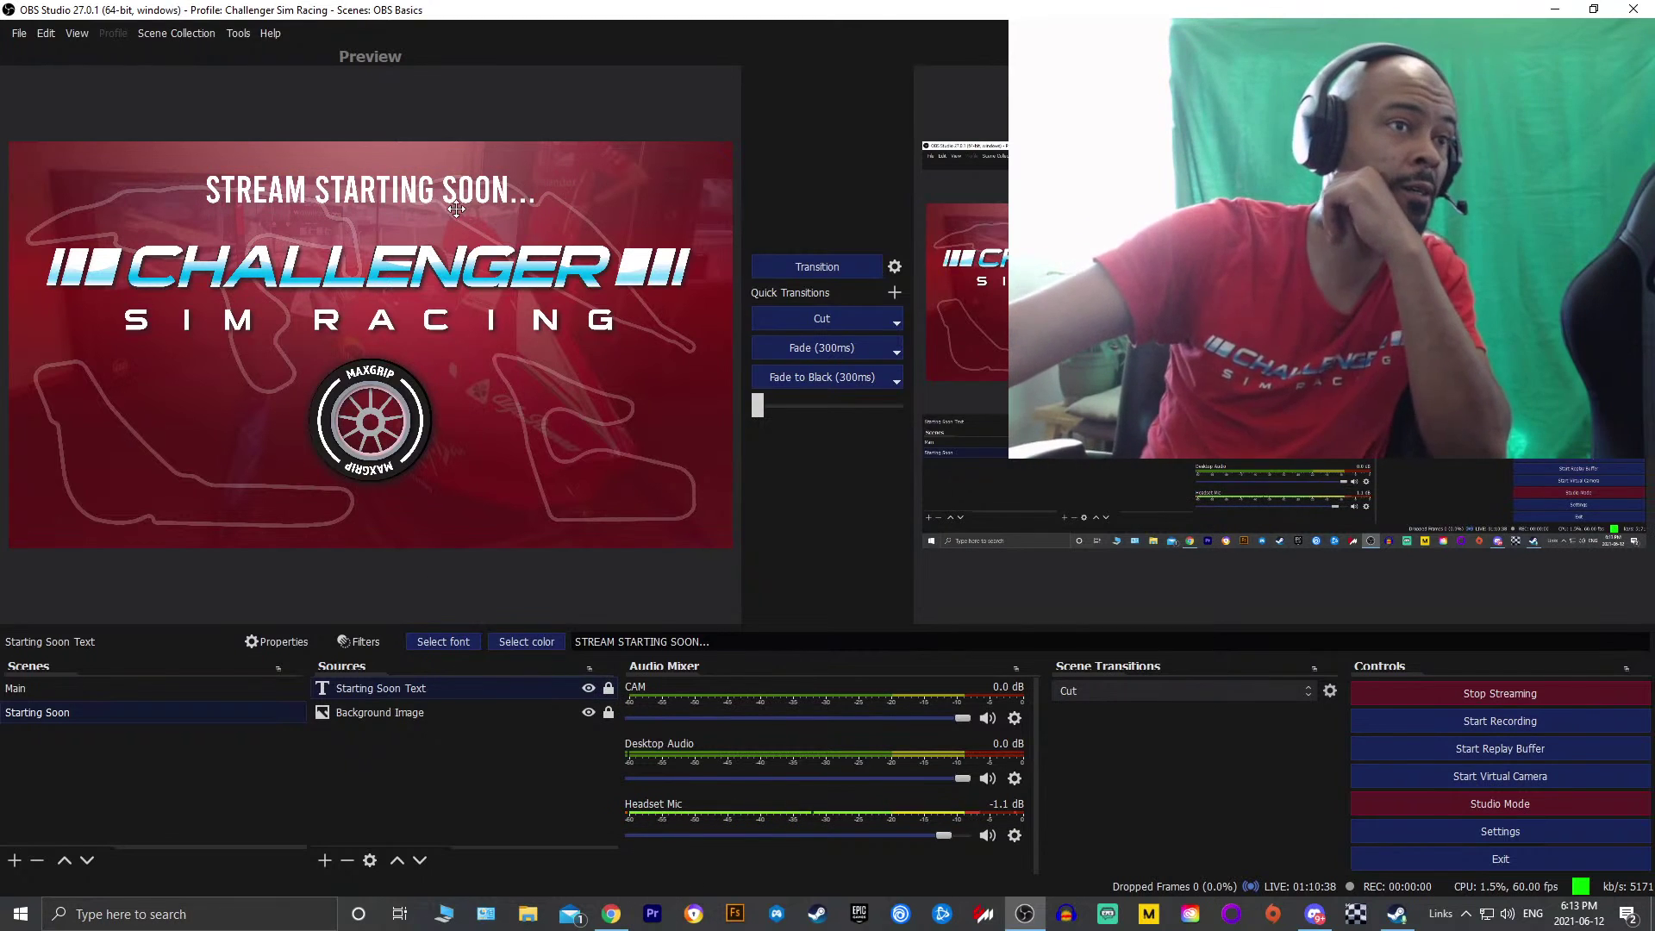
left_click(431, 290)
left_click_drag(406, 279, 415, 371)
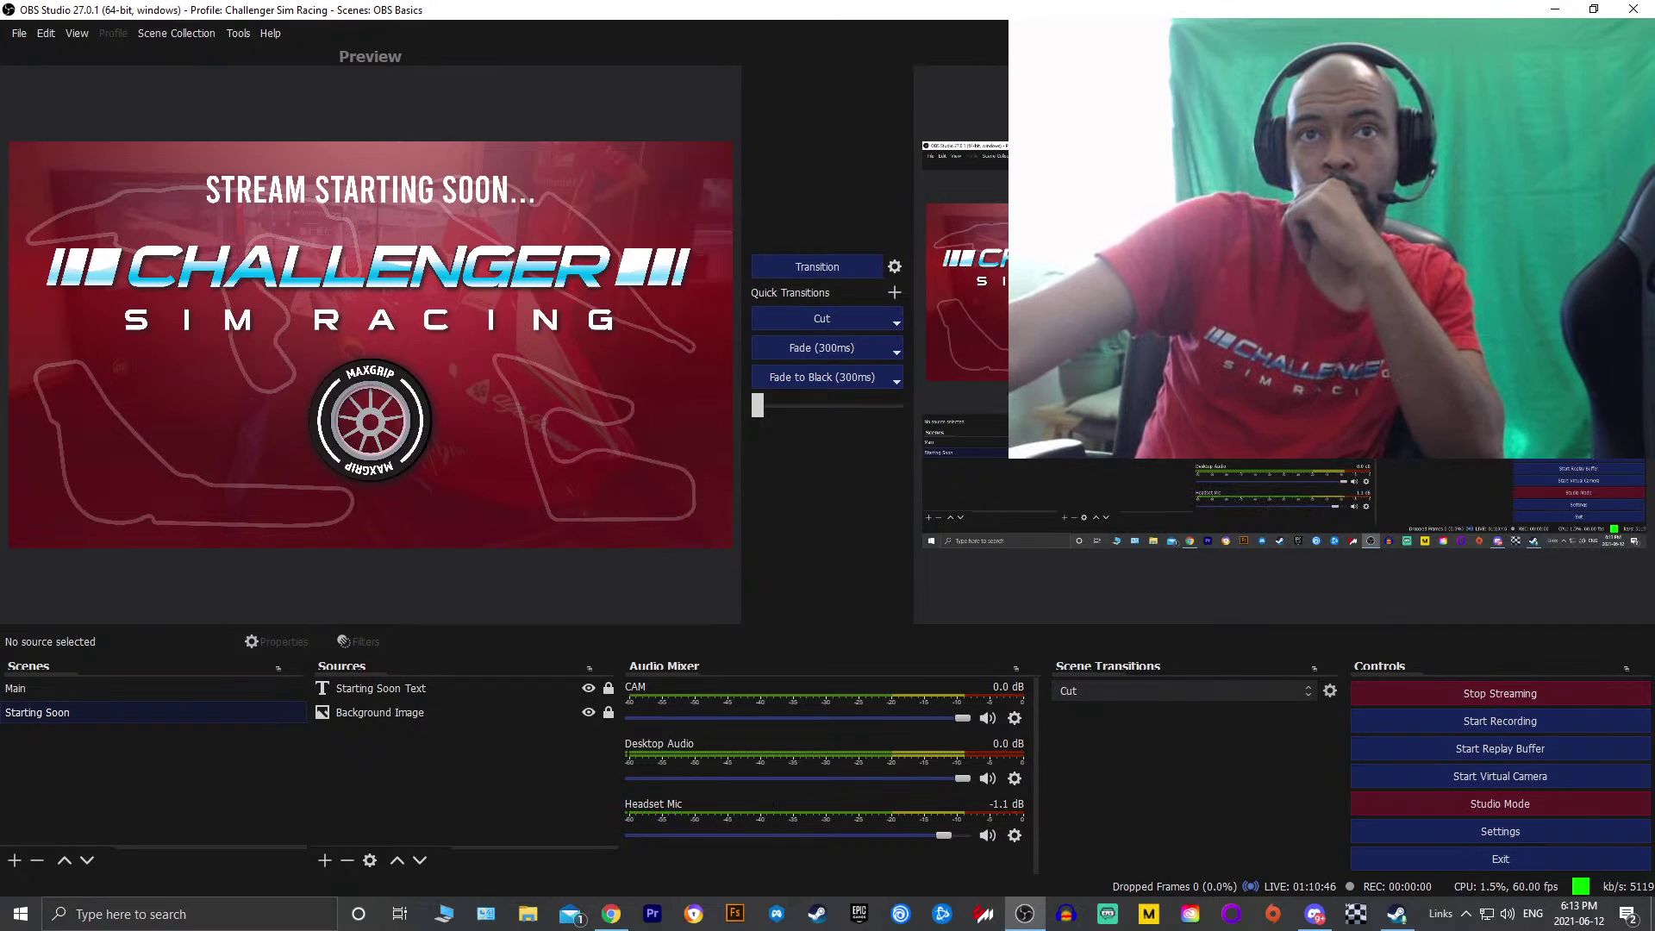
key("alt+Tab")
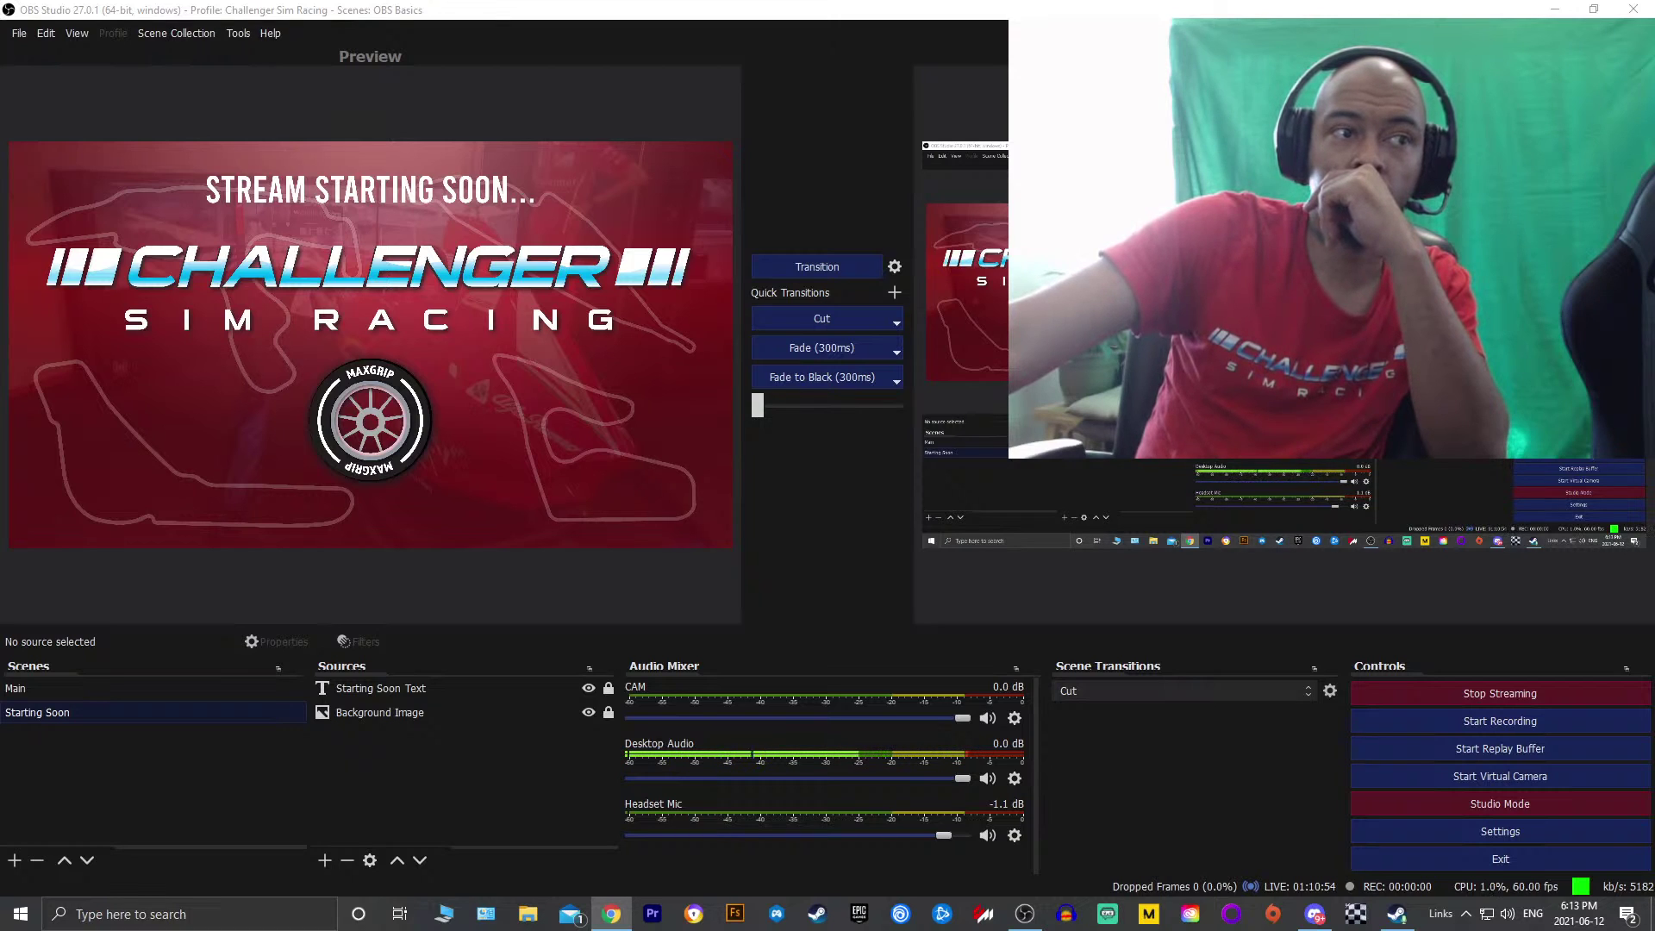
left_click(435, 689)
double_click(437, 688)
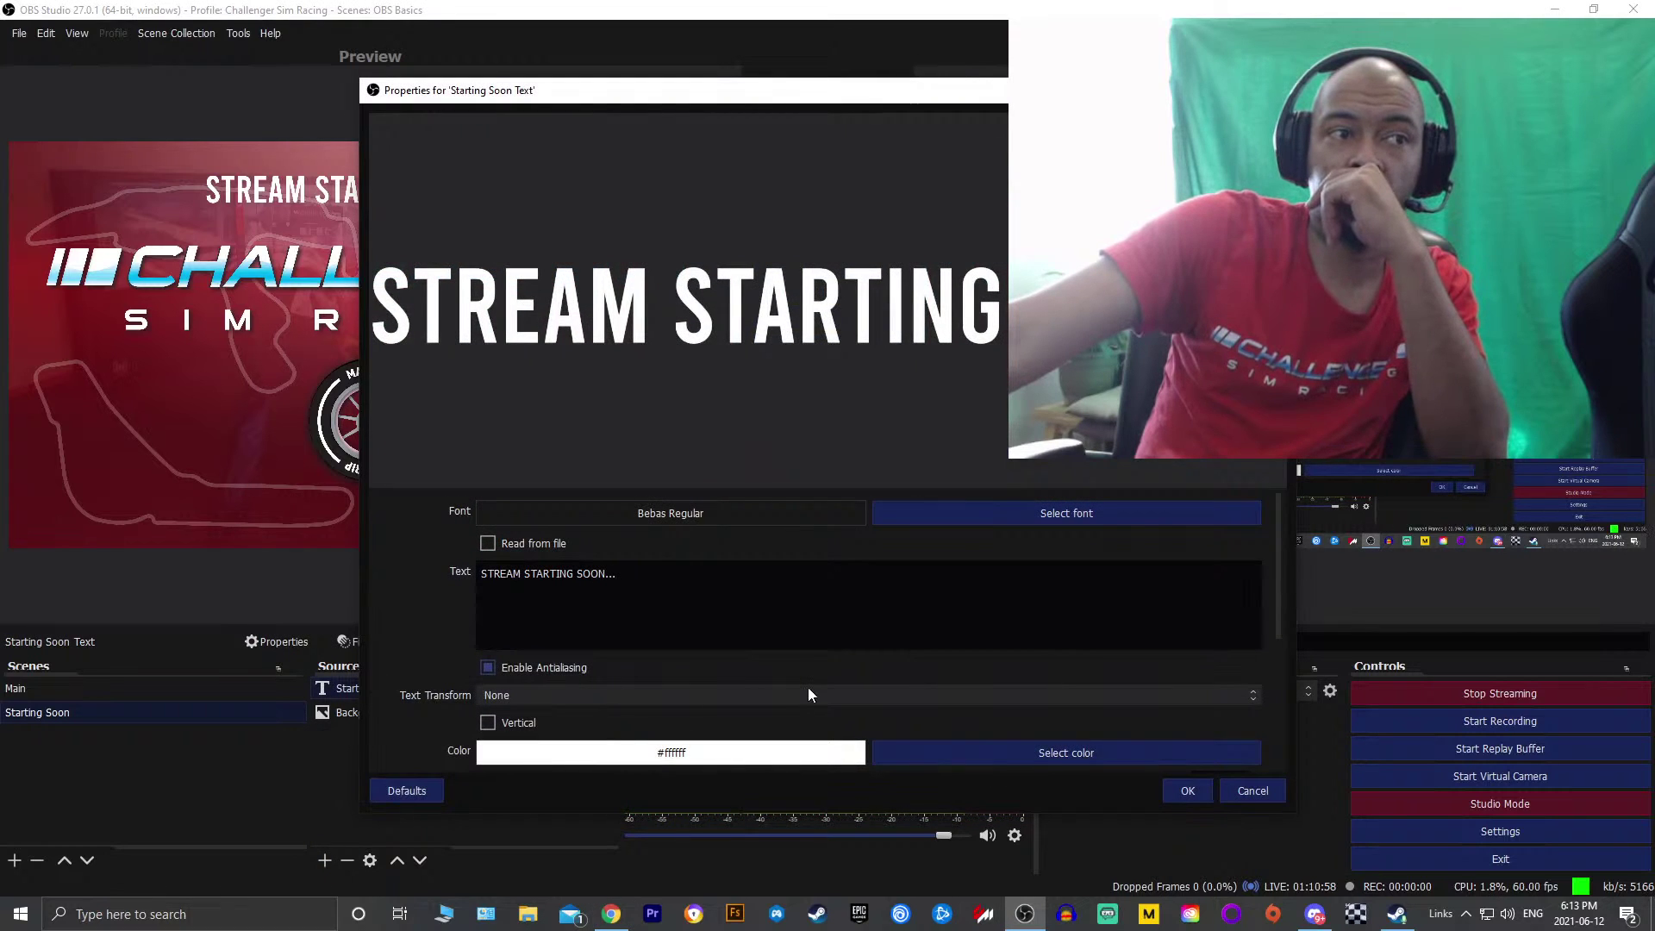
left_click(1252, 791)
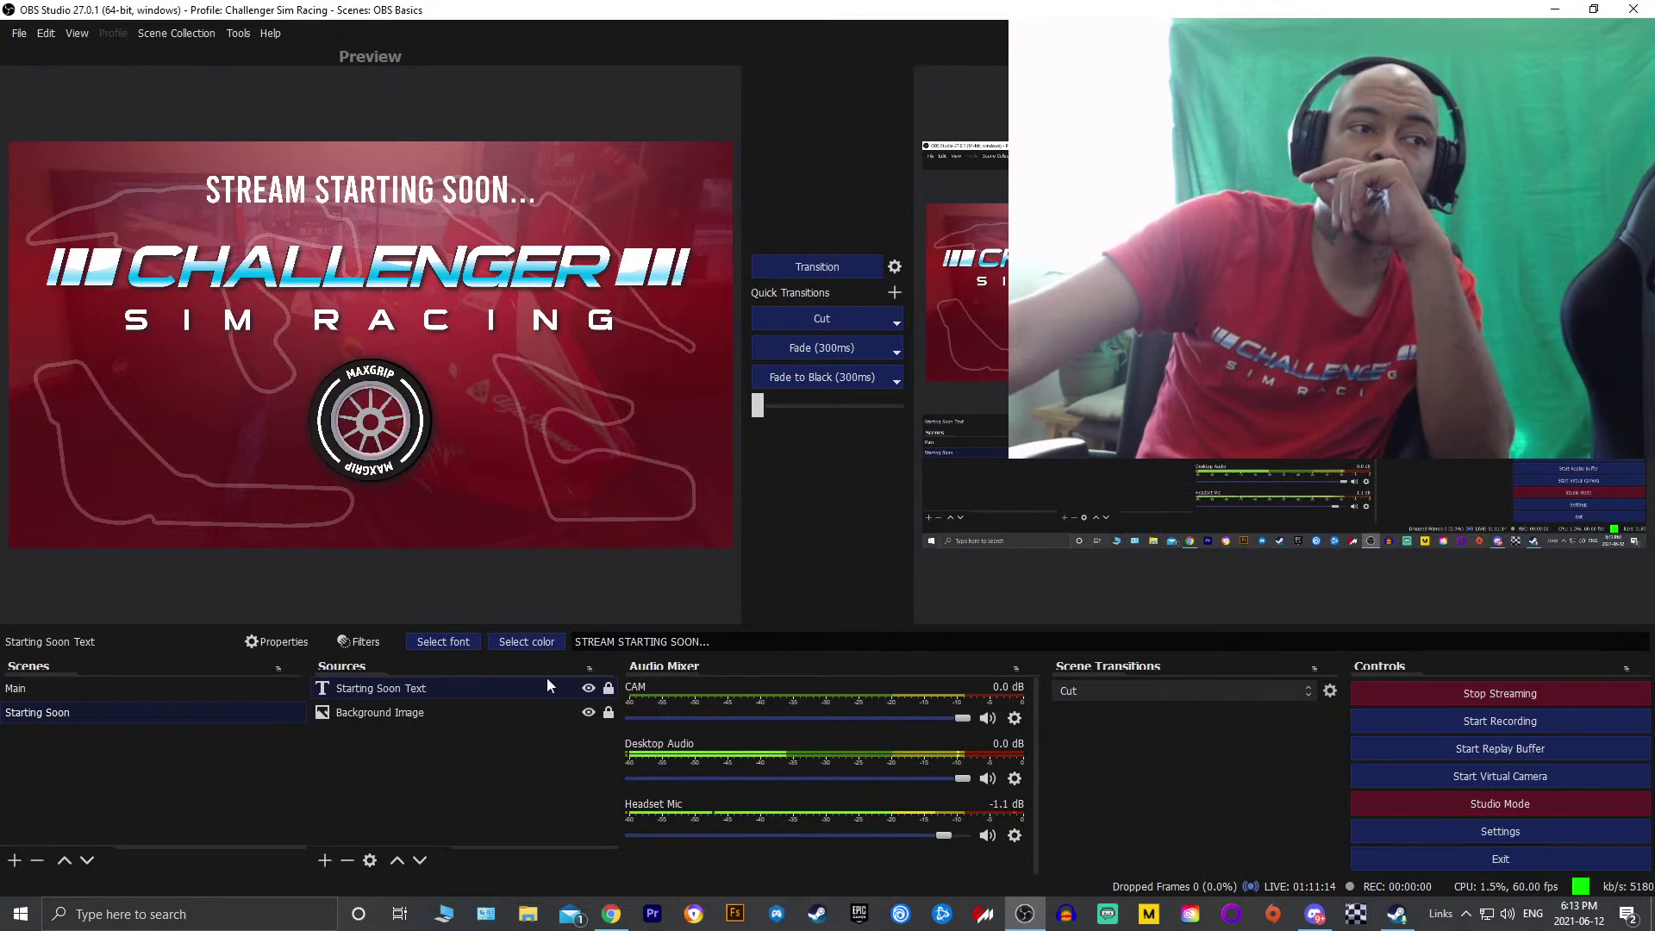
Unlock Starting Soon Text and change its wording to STREAM STARTING SOON... IN A MINUTE
left_click(607, 689)
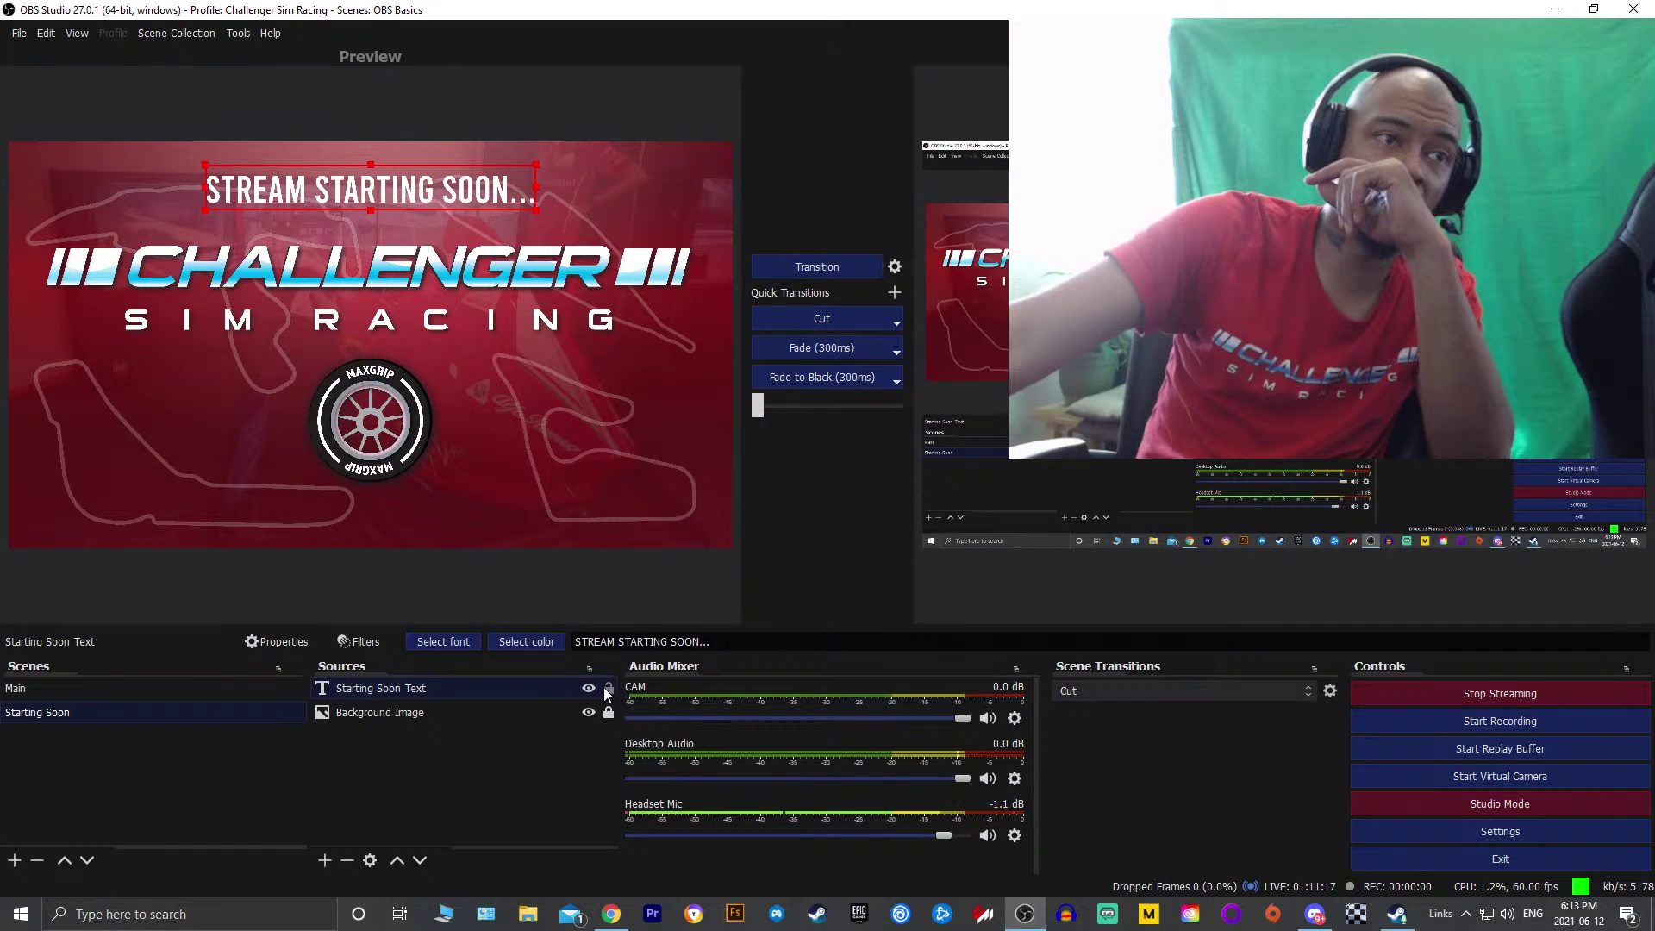
double_click(423, 687)
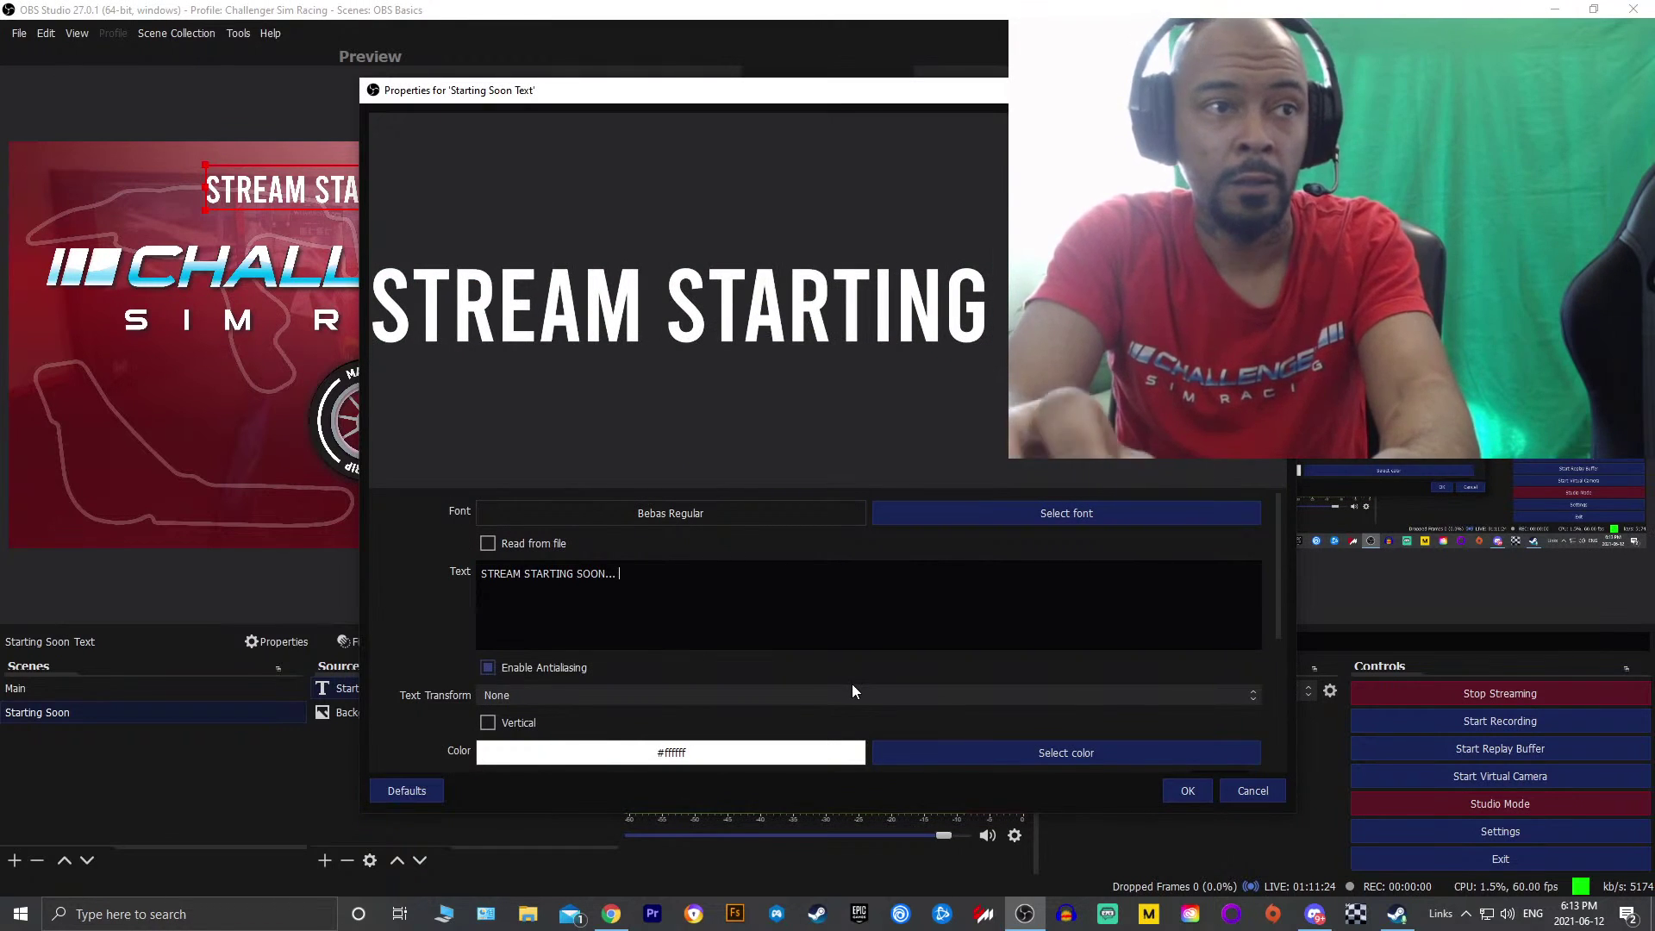
type("IN A")
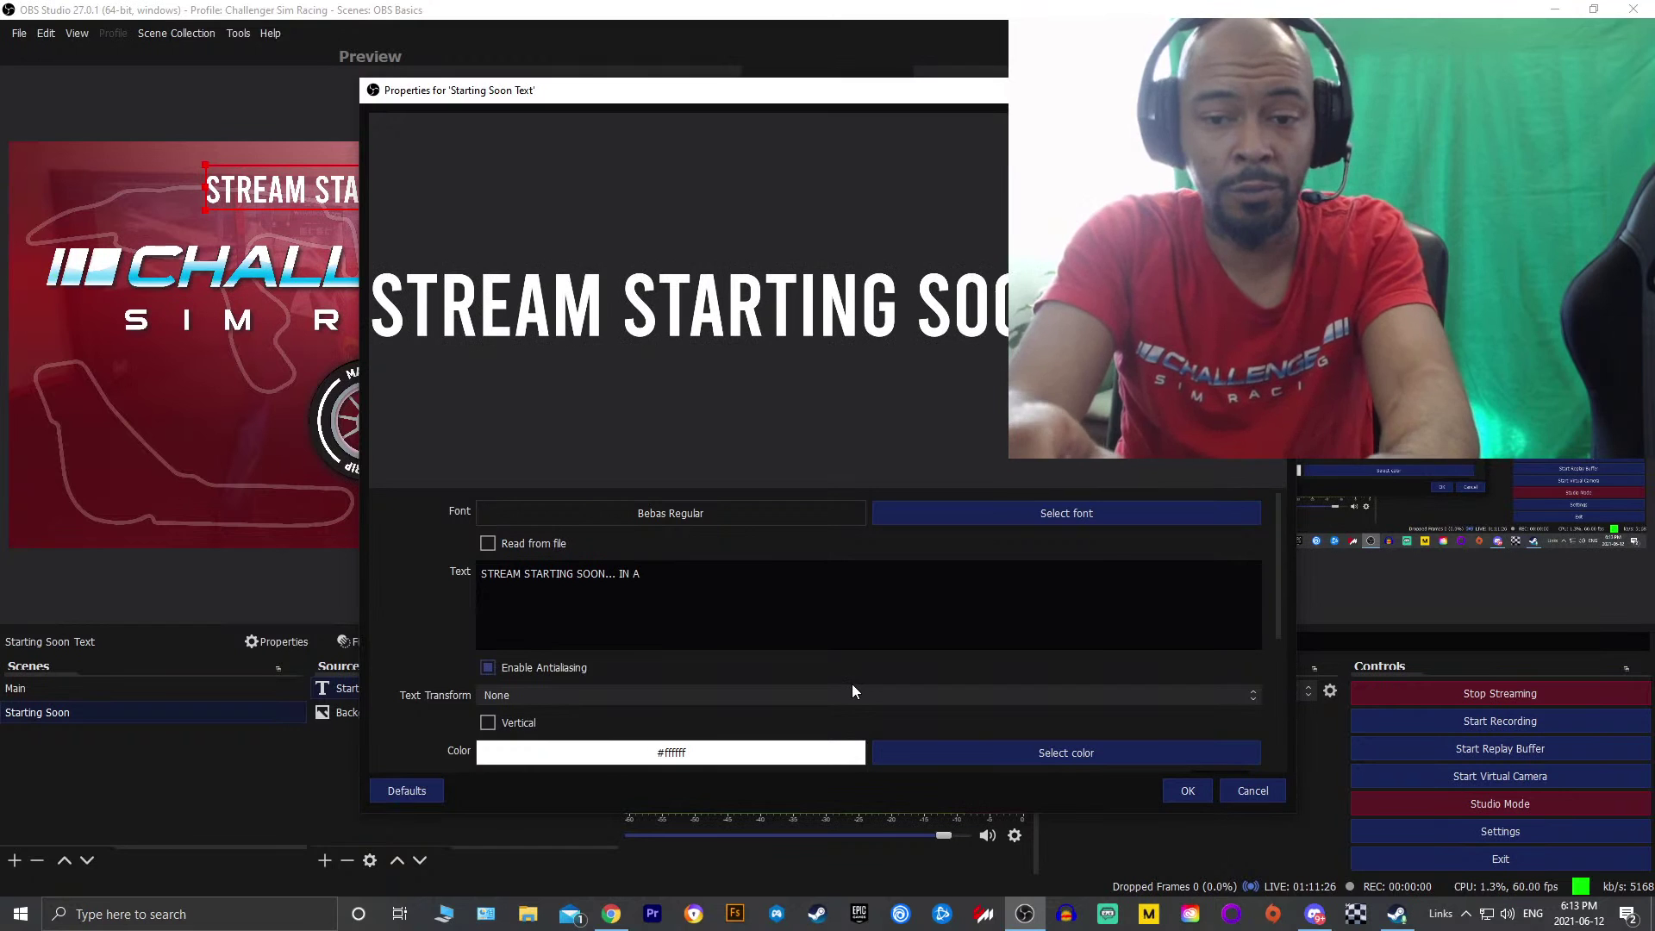
type(" MINU")
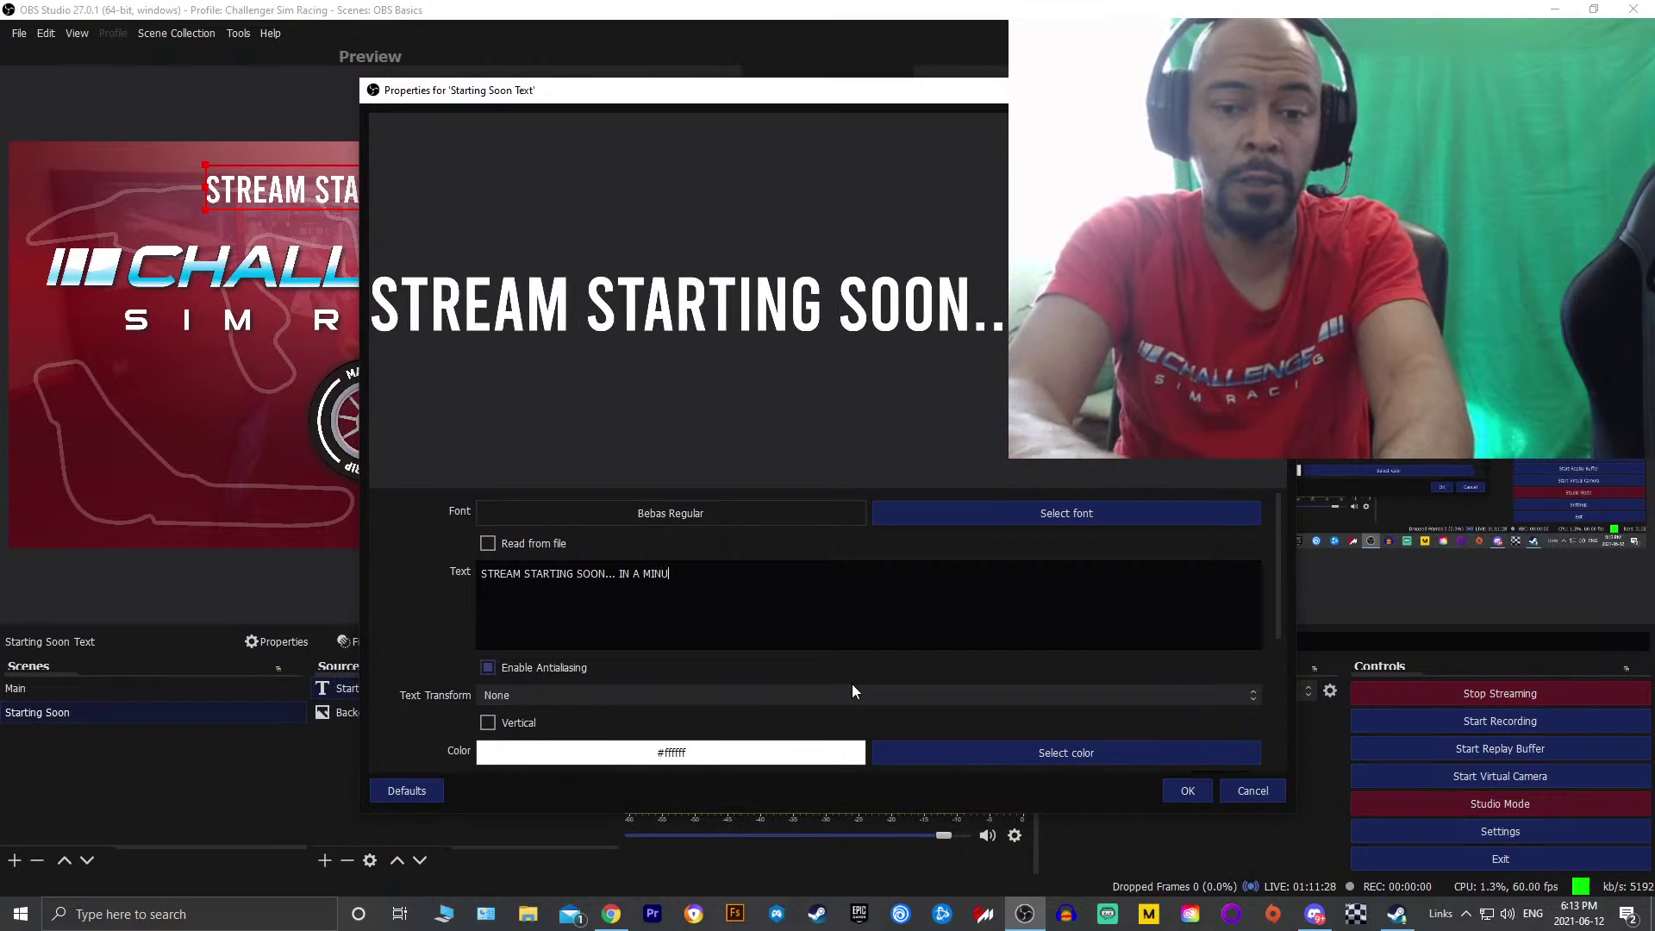
type("TE")
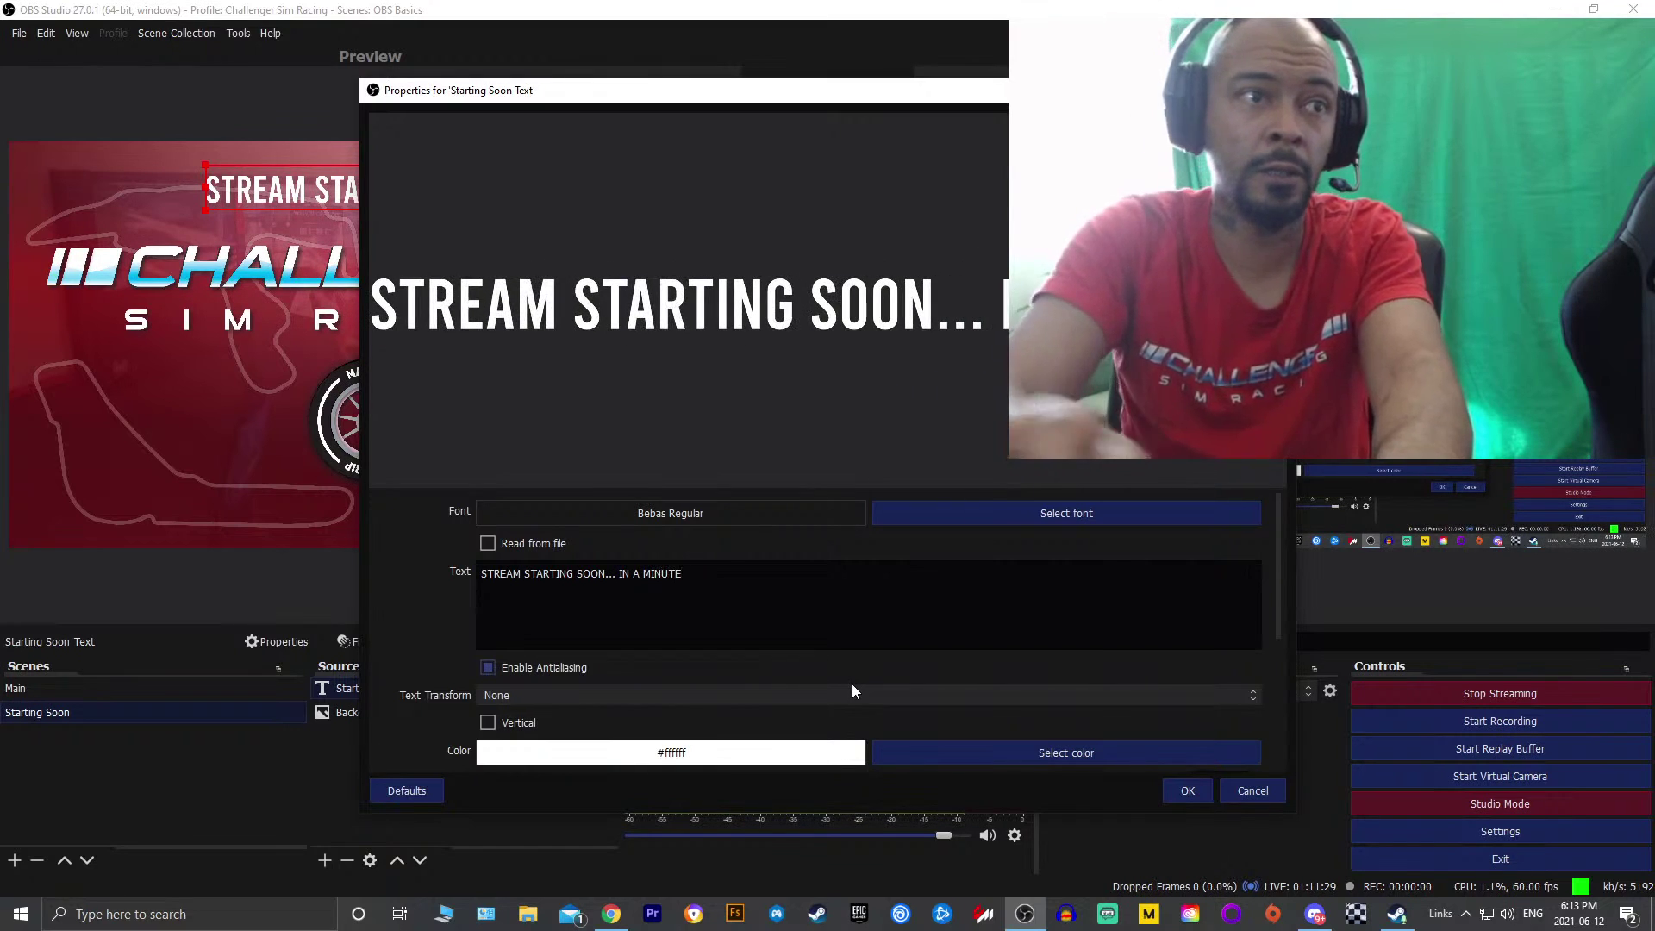
left_click(1455, 805)
left_click(1175, 793)
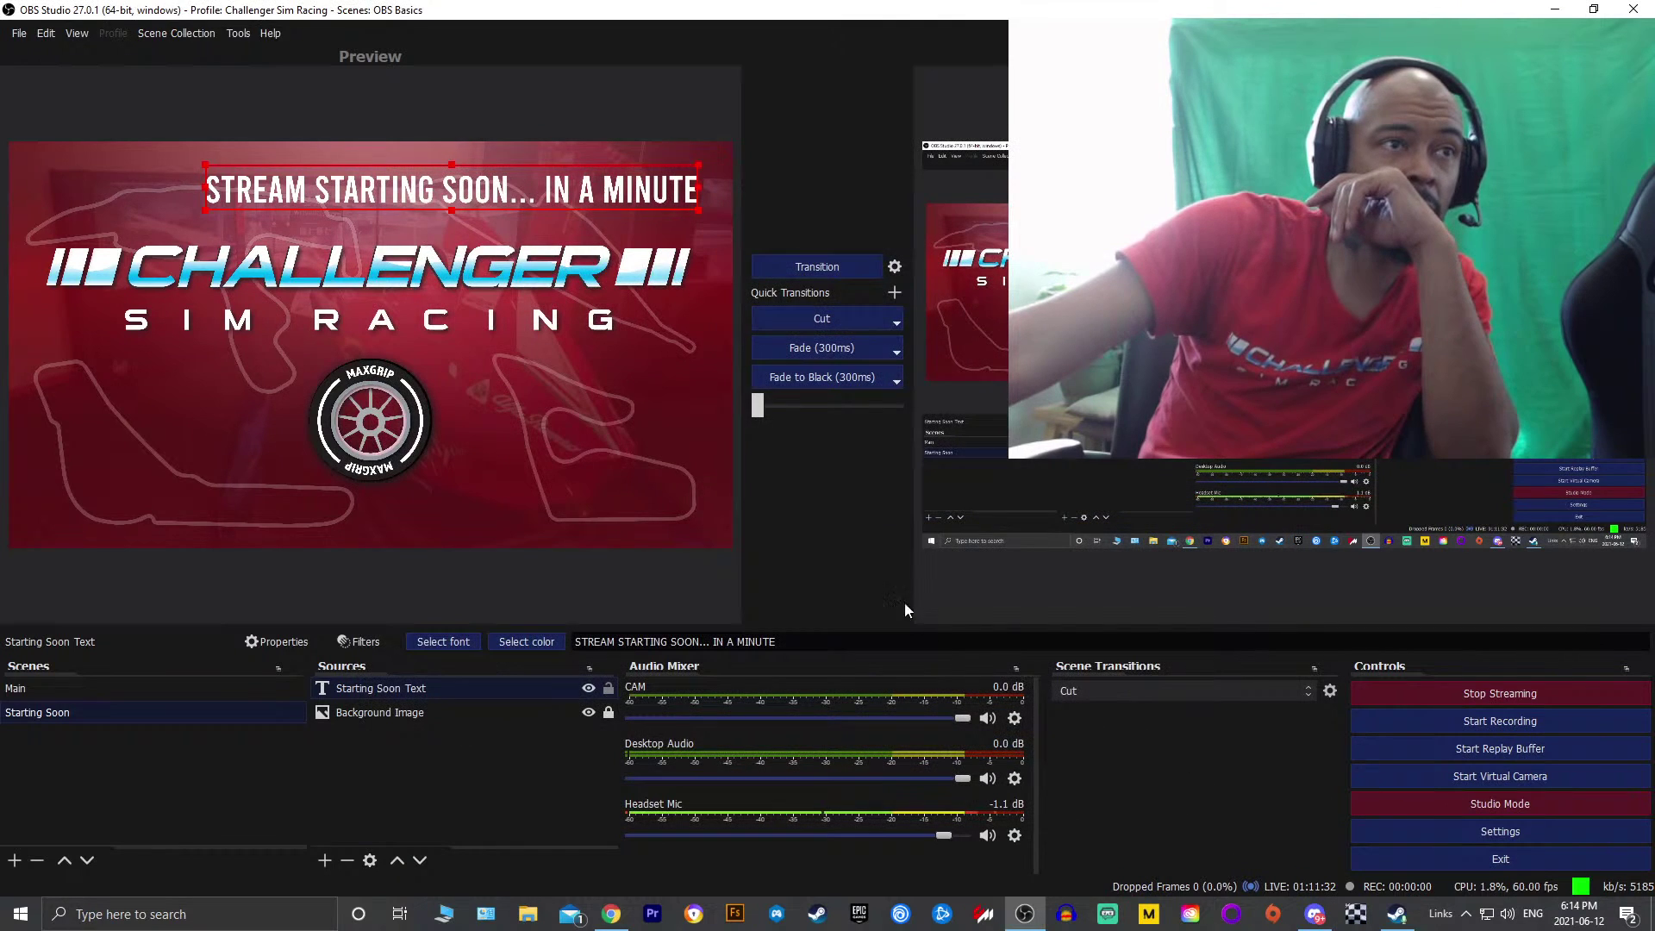
Re-centre the lengthened text above the Challenger Sim Racing logo and lock the Starting Soon Text source
left_click_drag(556, 185, 483, 184)
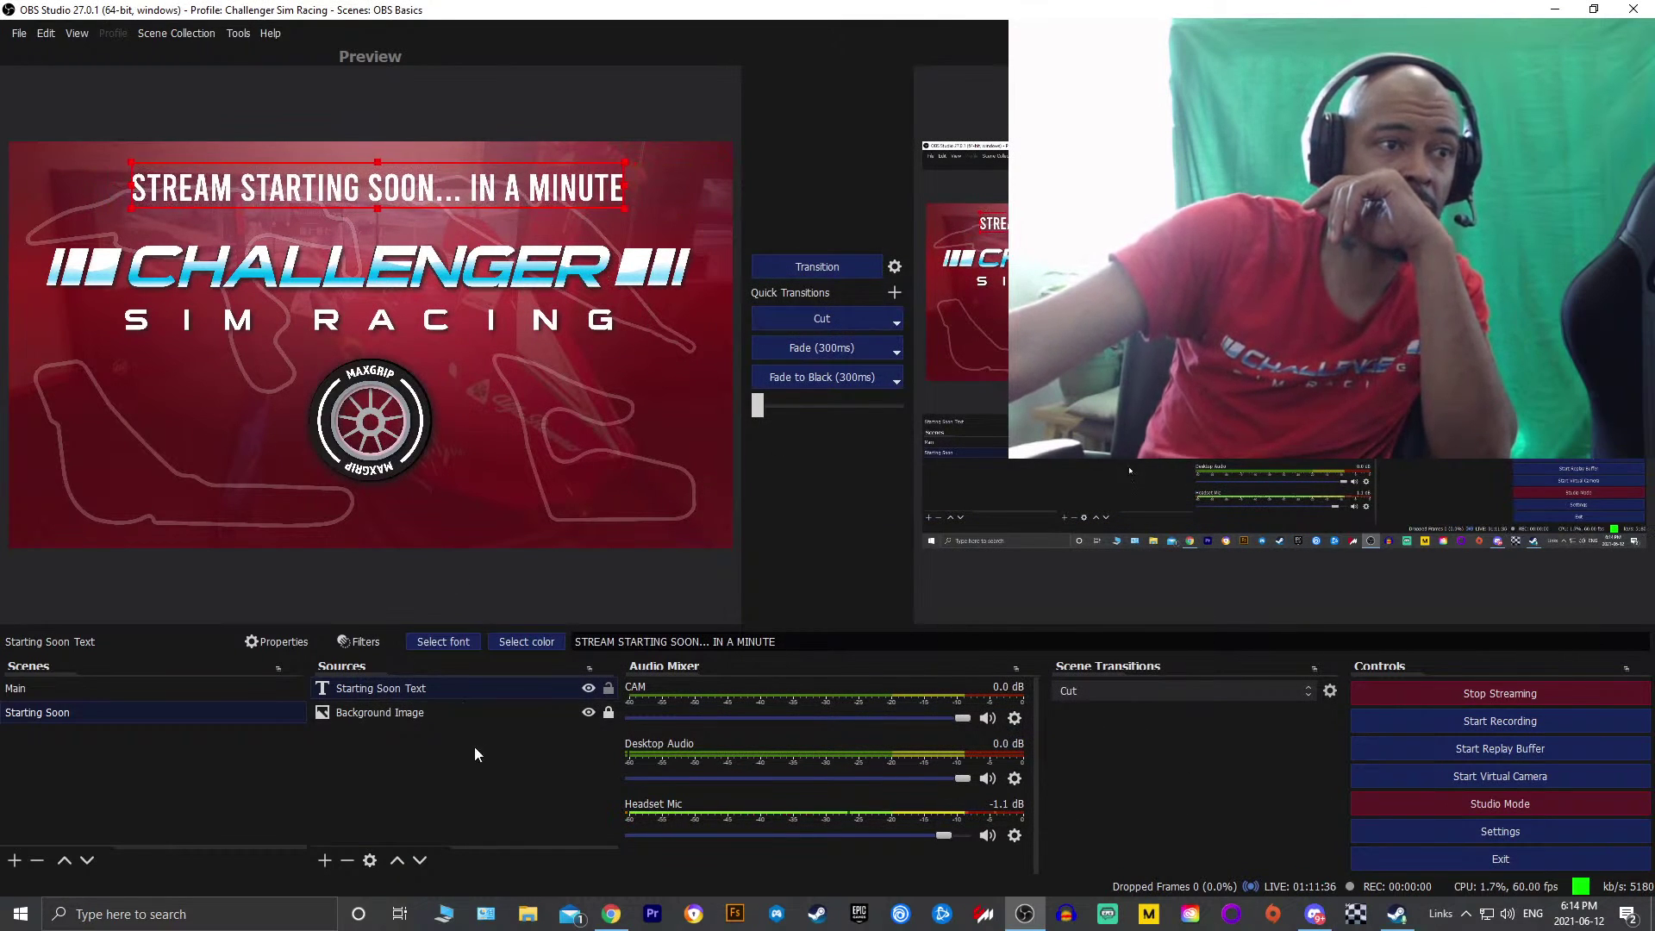
left_click(608, 687)
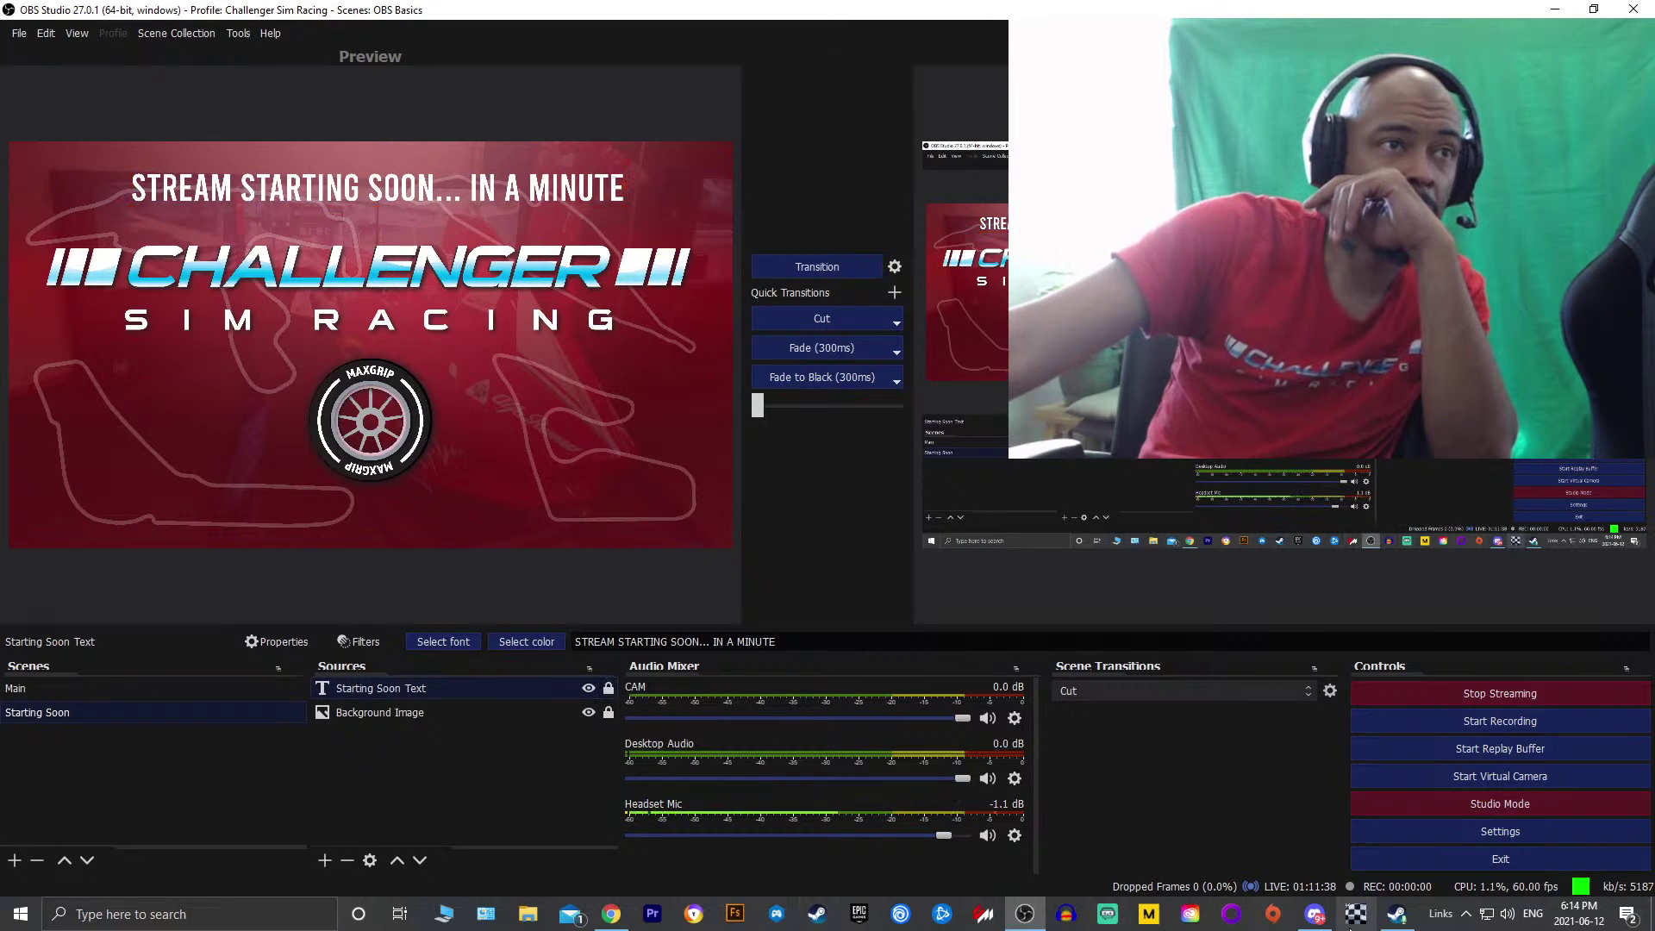
Unlock Starting Soon Text again and open its properties for editing the text
mouse_move(1327, 914)
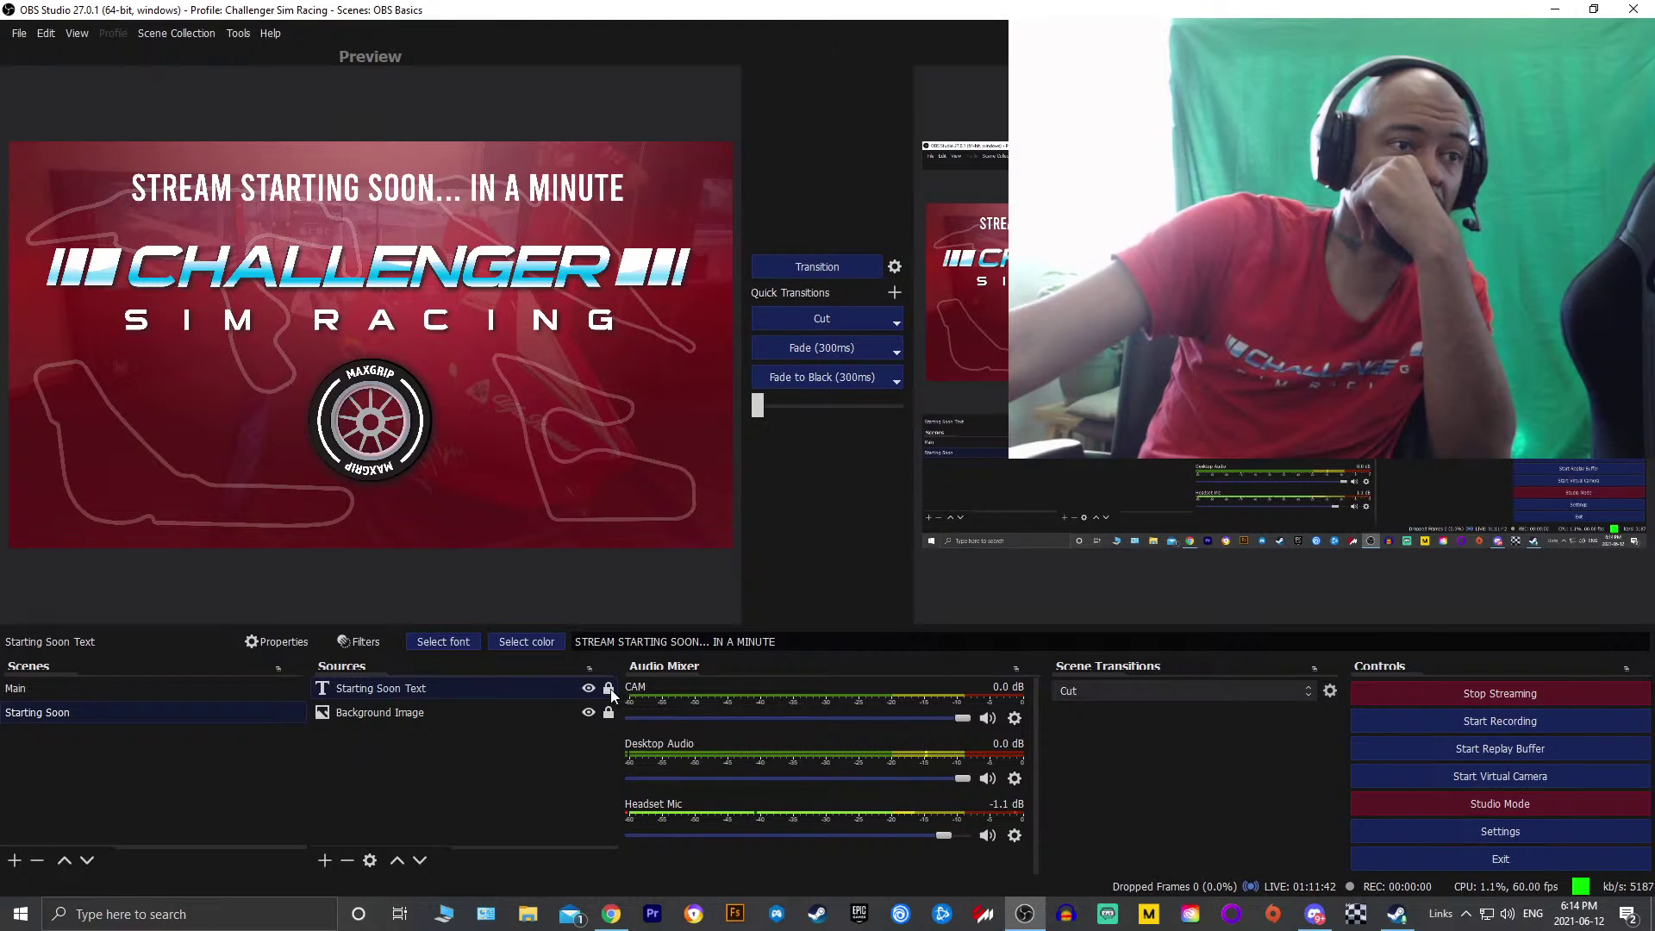
left_click(609, 690)
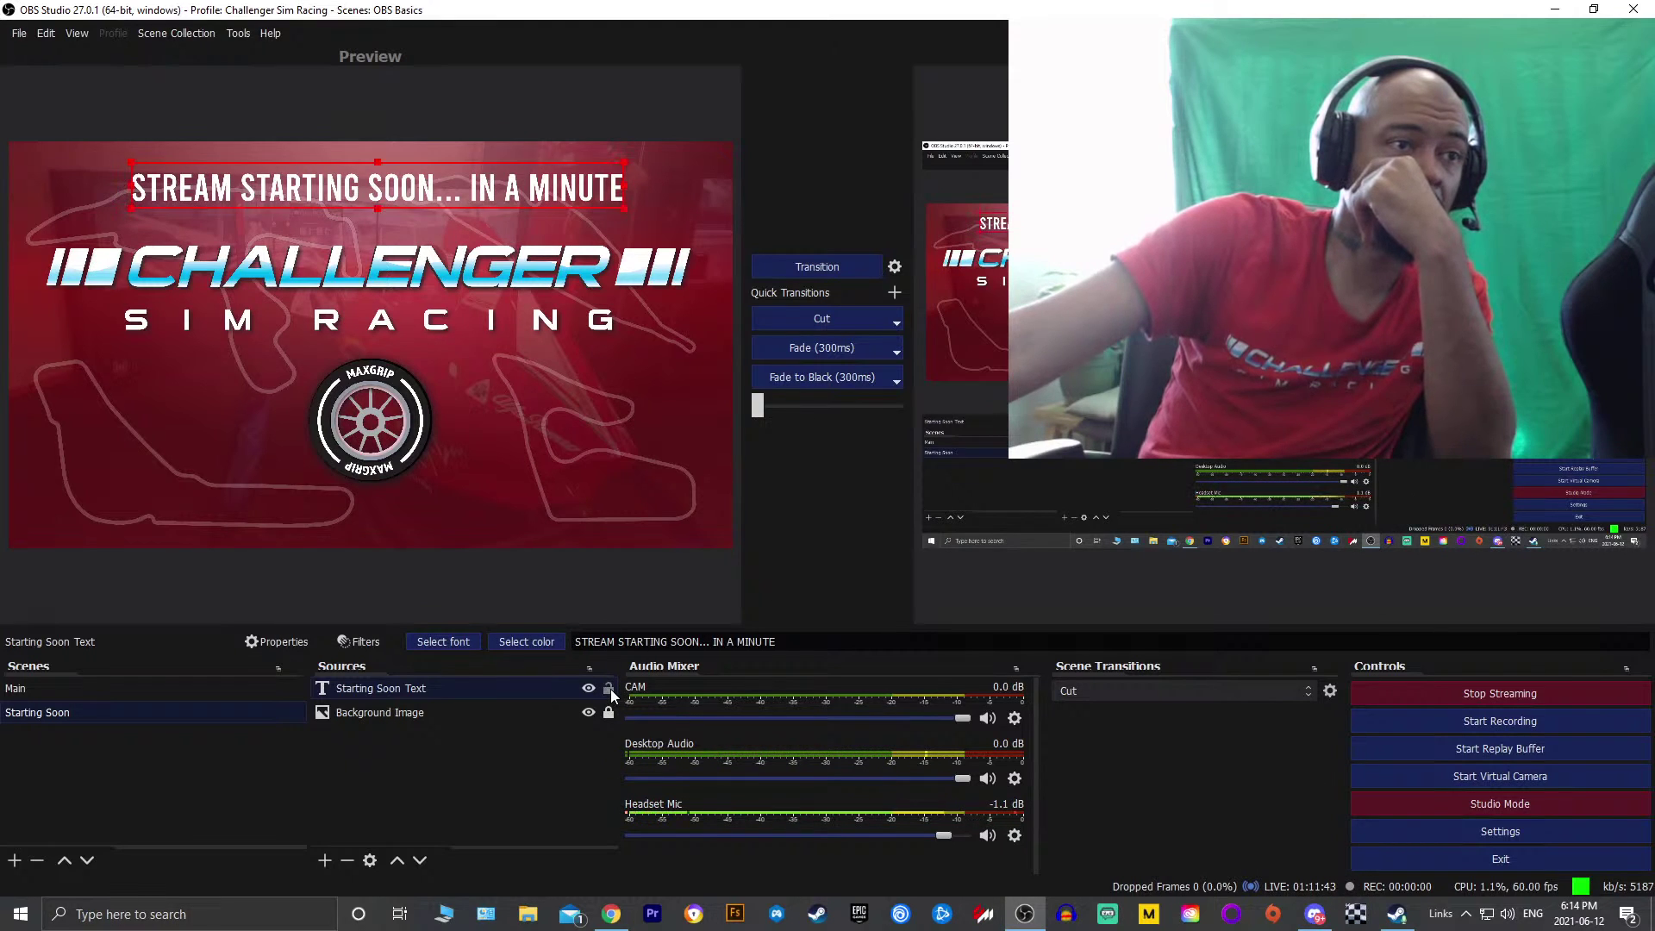
double_click(493, 687)
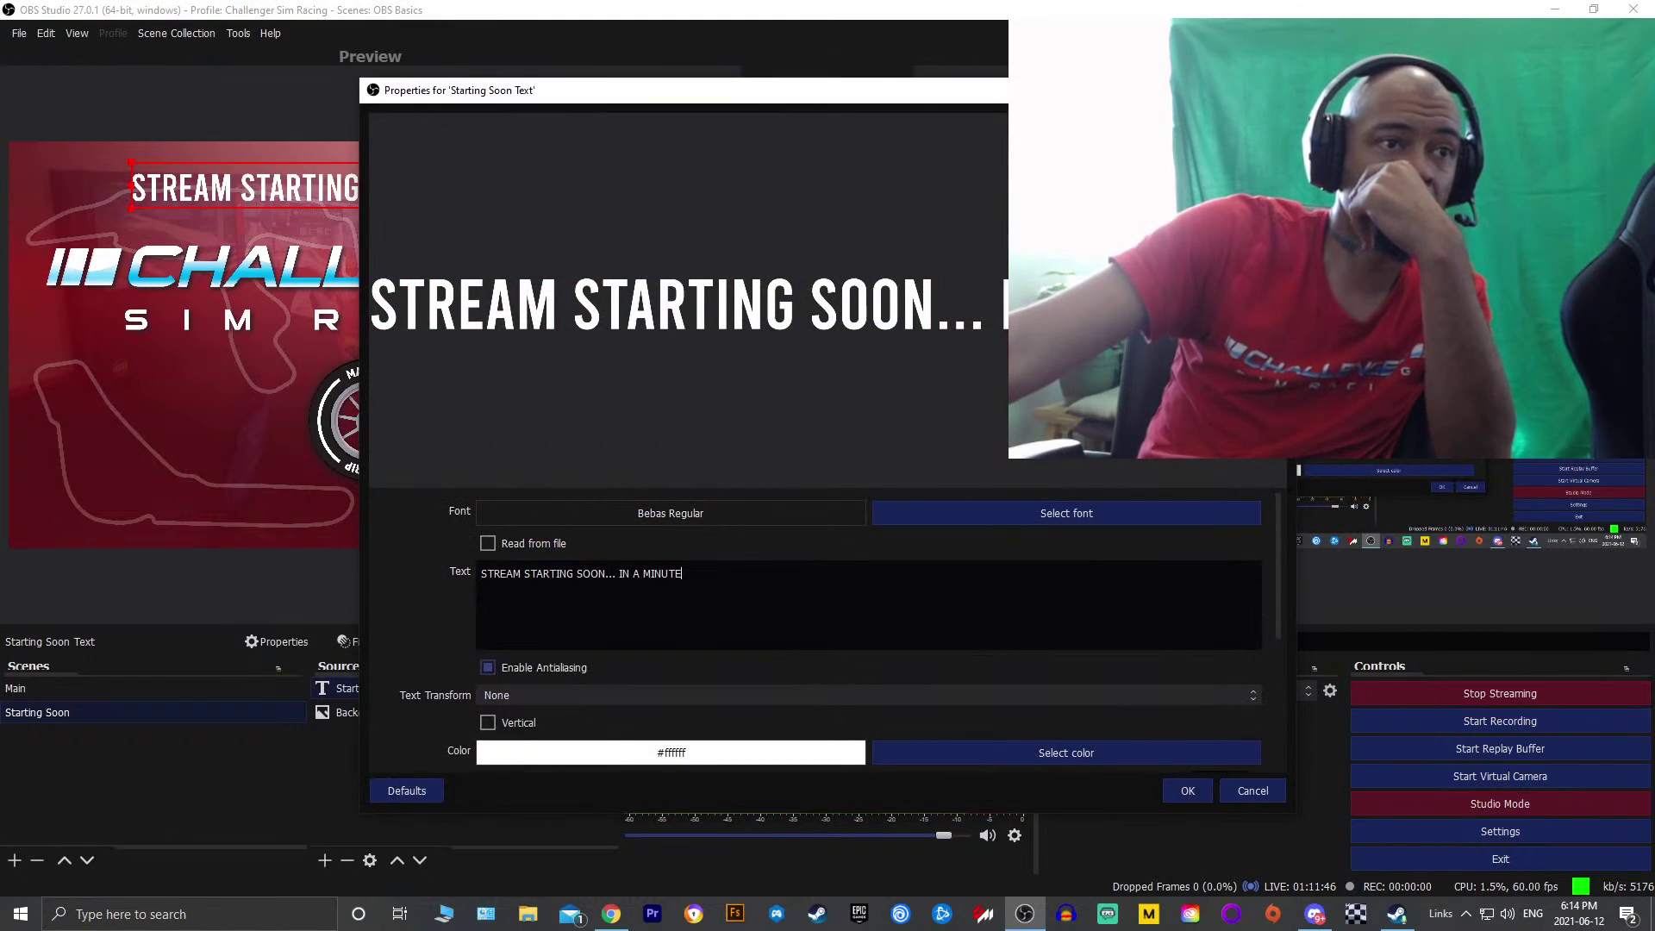
Shorten the Starting Soon Text source so that it reads "STREAM STARTING SOON..."
key("BackSpace")
key("BackSpace")
key("BackSpace")
key("BackSpace")
key("BackSpace")
key("BackSpace")
key("BackSpace")
key("BackSpace")
key("BackSpace")
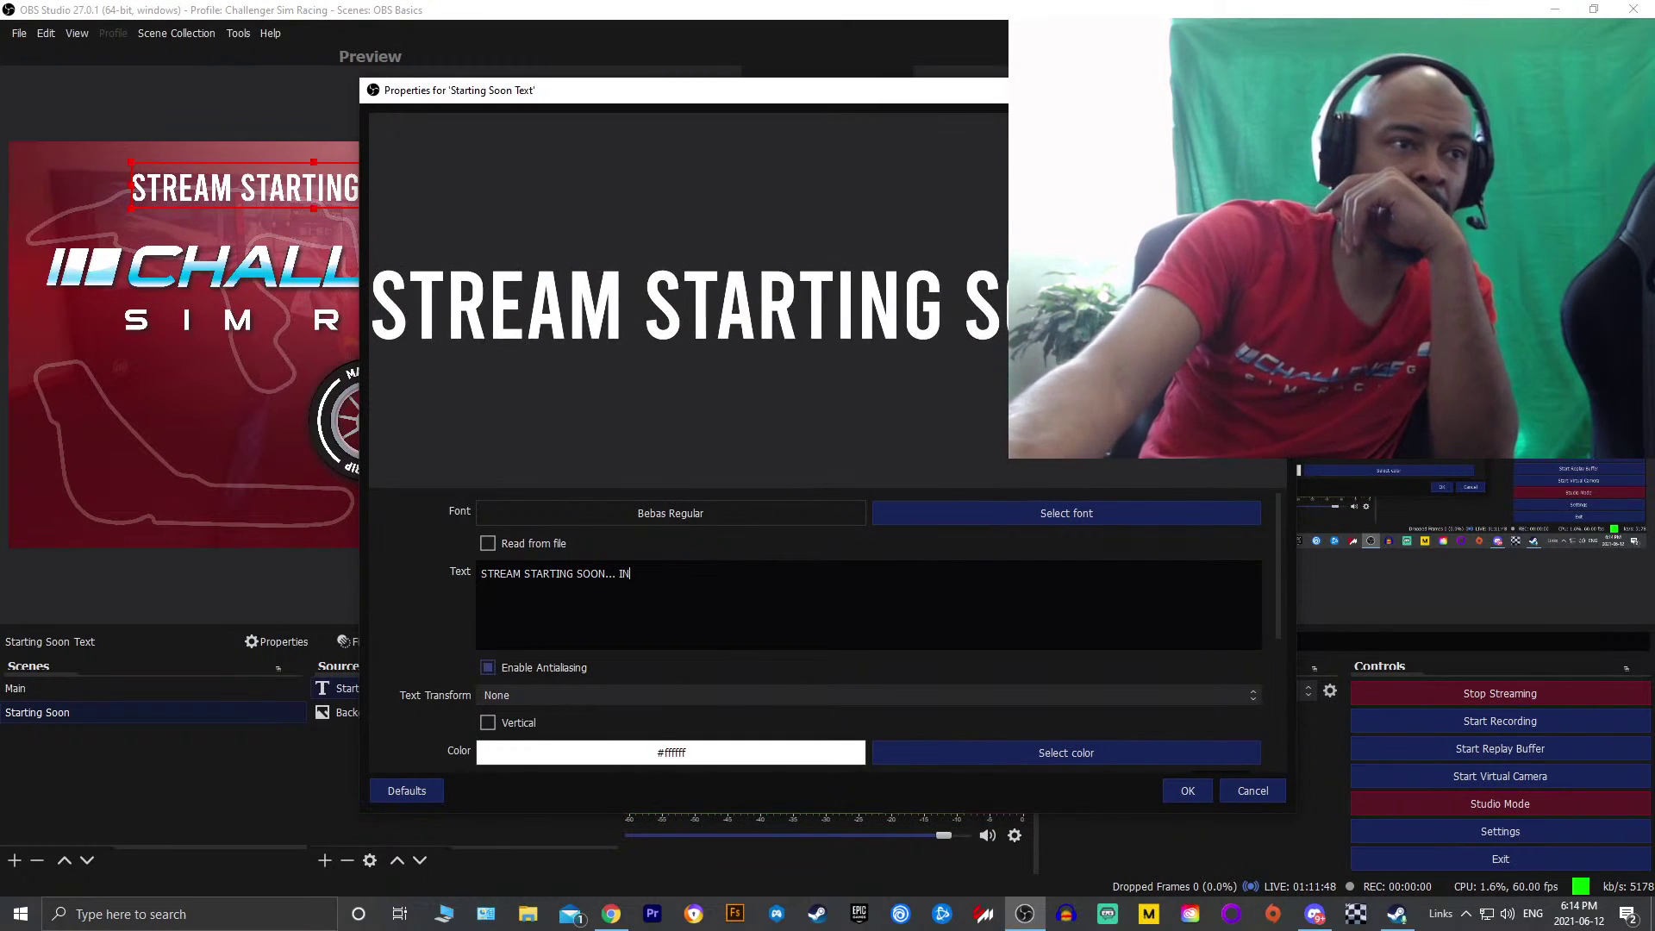
key("BackSpace")
key("BackSpace")
key("BackSpace")
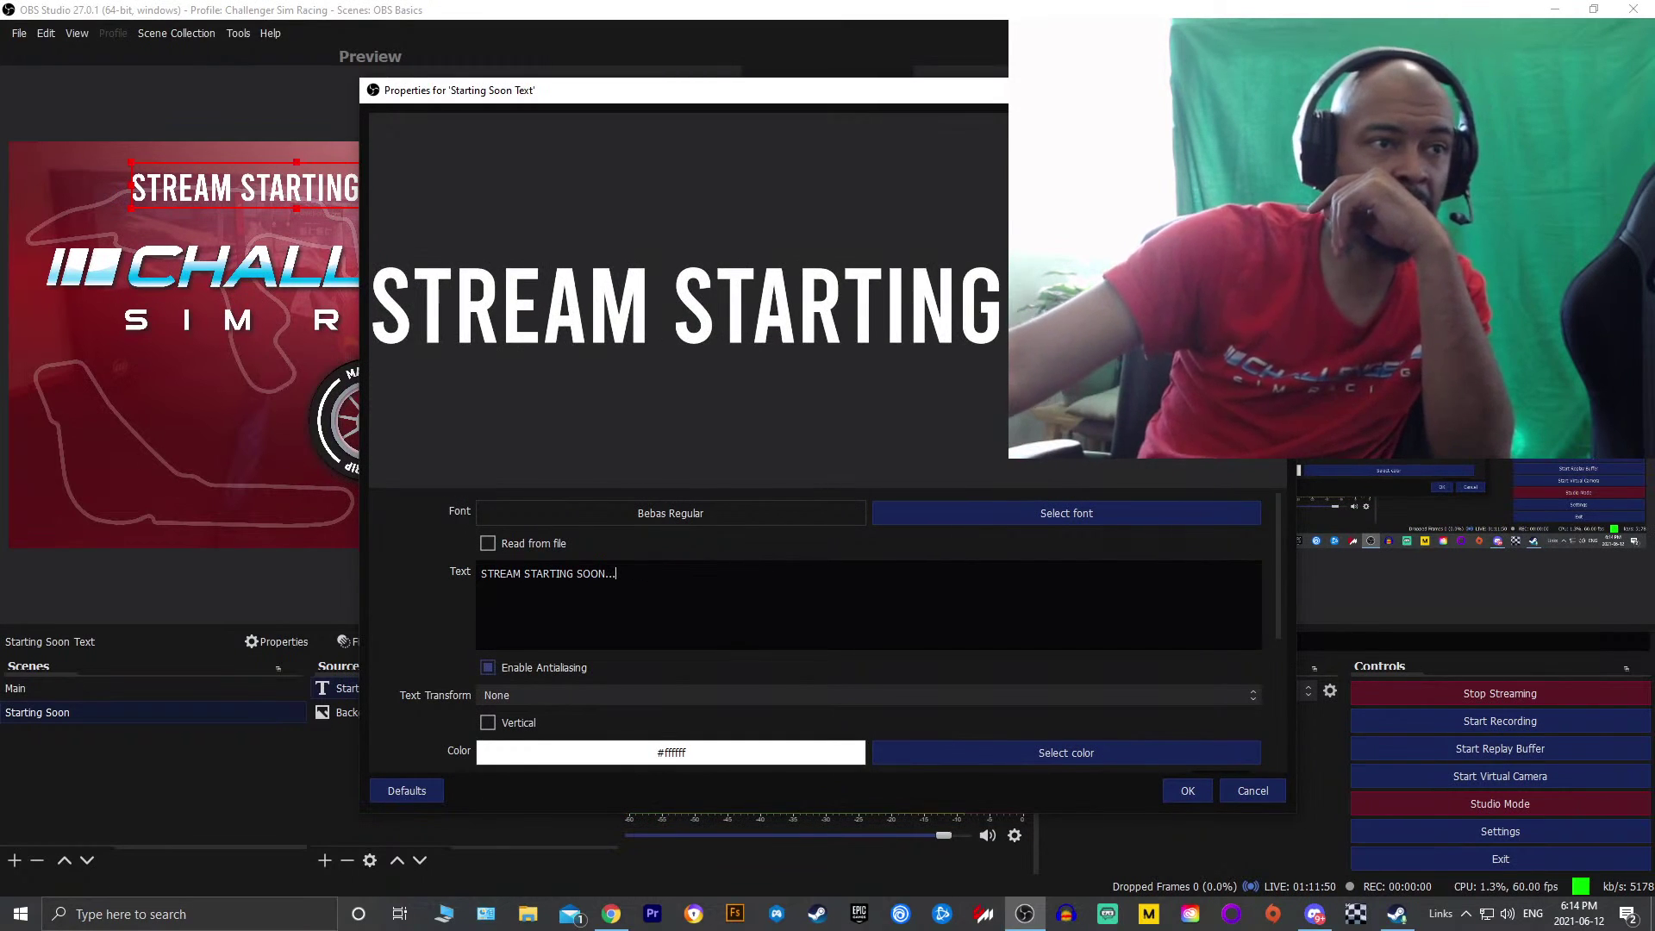
left_click(1187, 791)
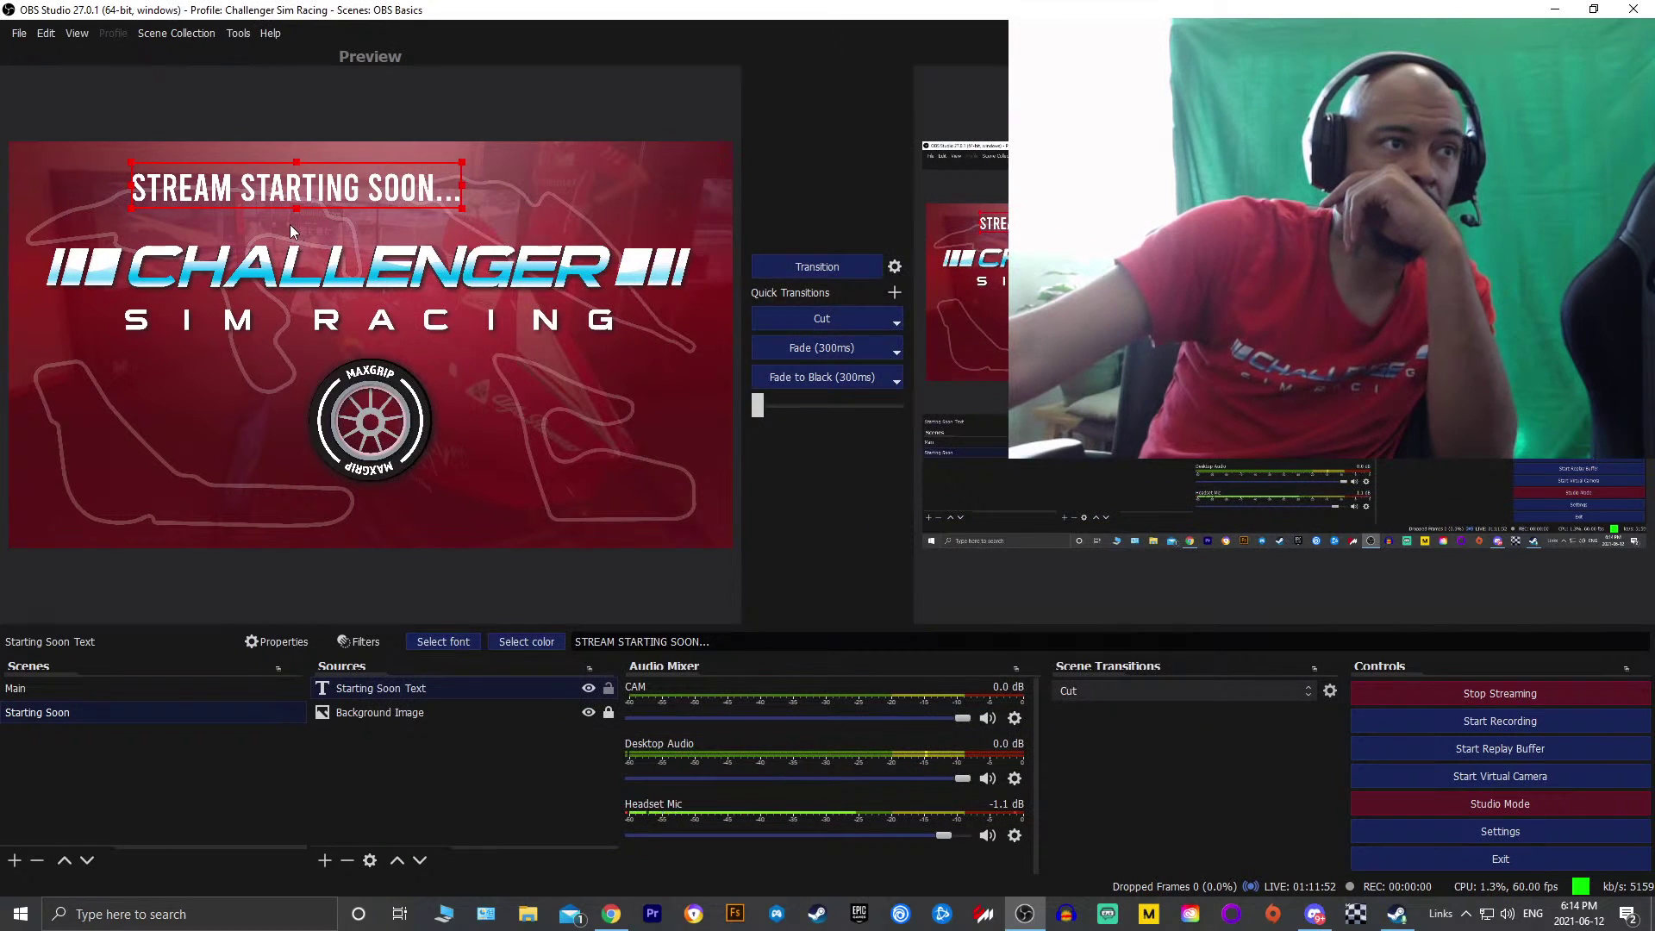
Center the stream-starting text horizontally above the Challenger Sim Racing logo and lock its source
left_click_drag(377, 188, 366, 186)
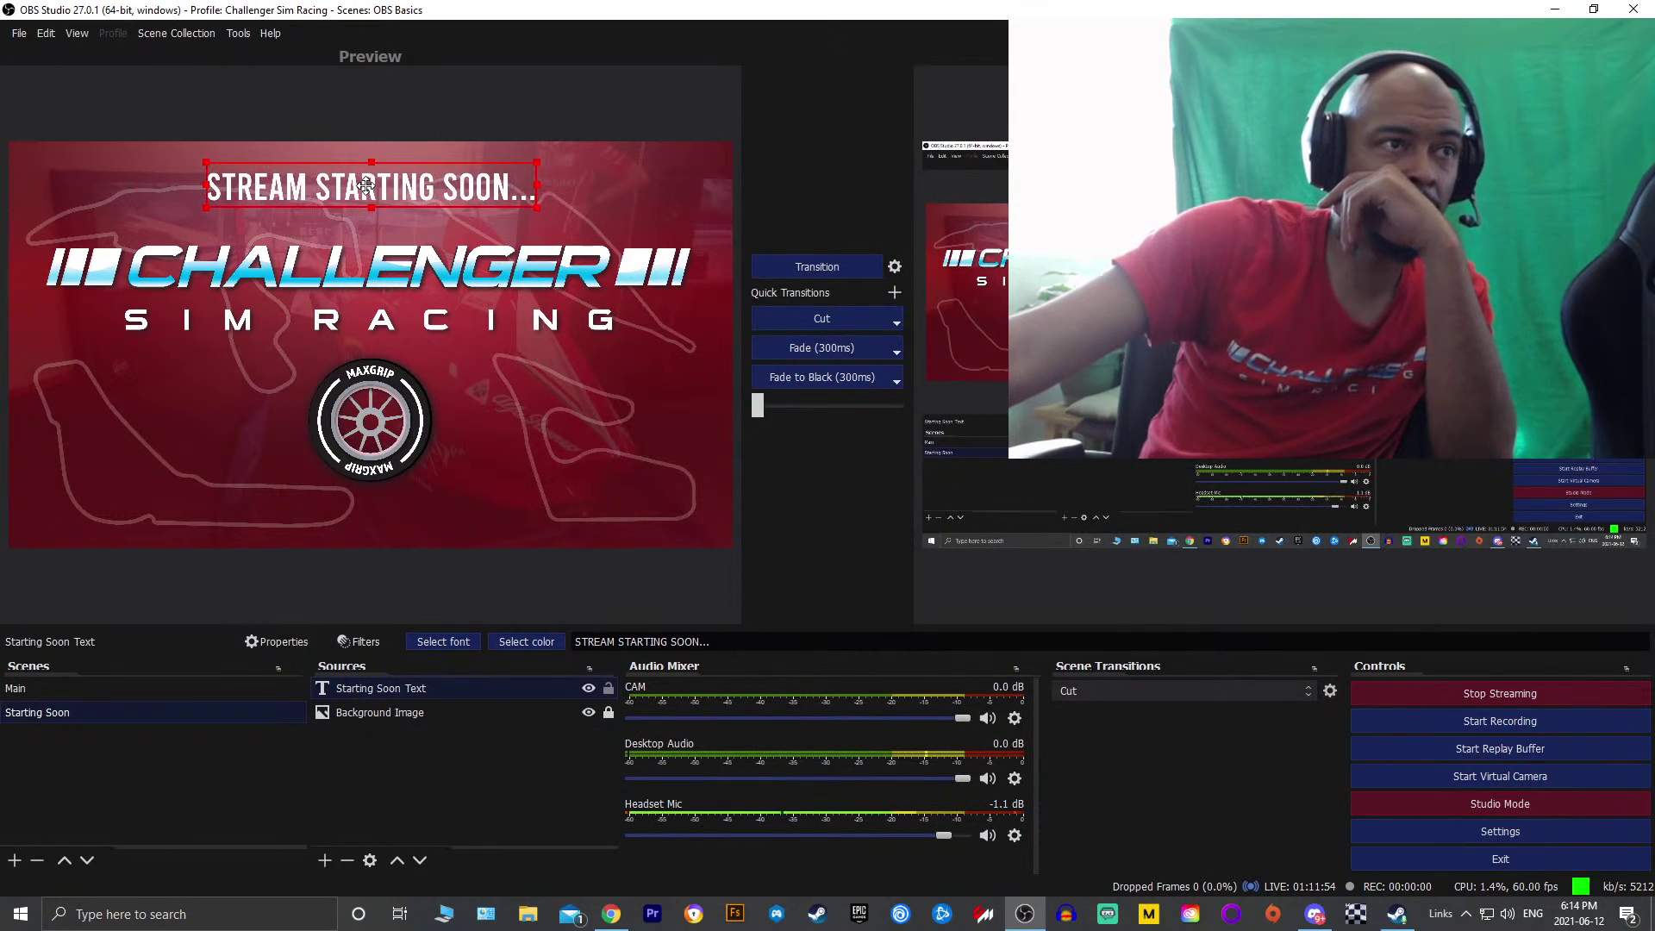
left_click(608, 686)
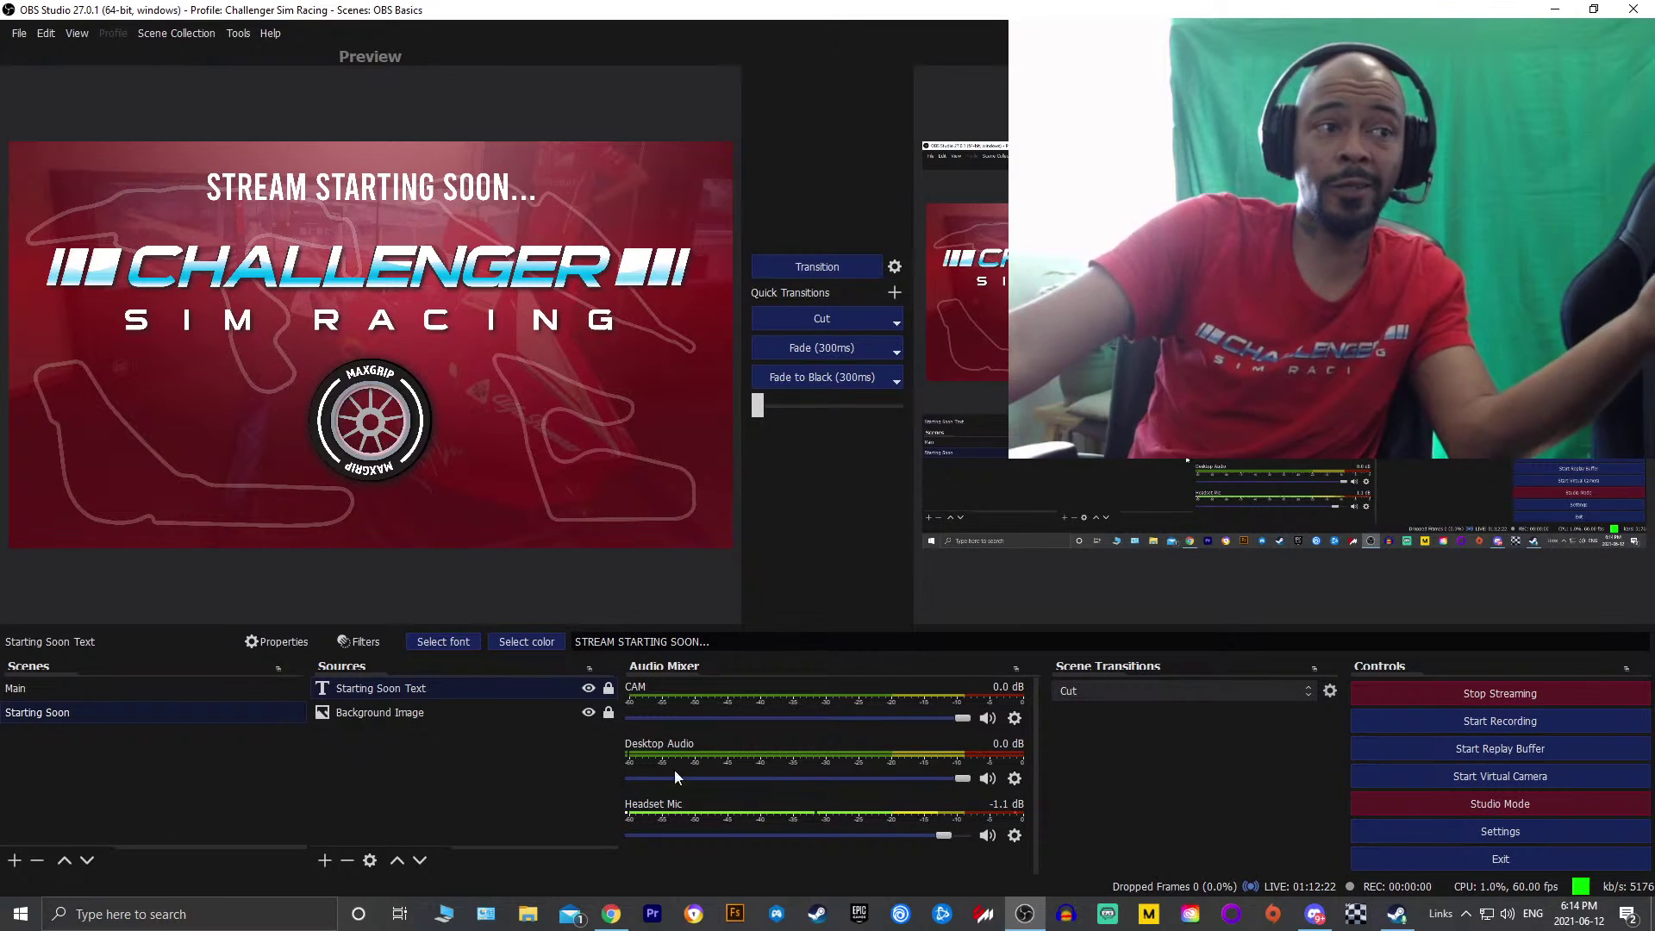
Add an Audio Output Capture source named "Background Music" to the Starting Soon scene and look through its available devices
left_click(325, 861)
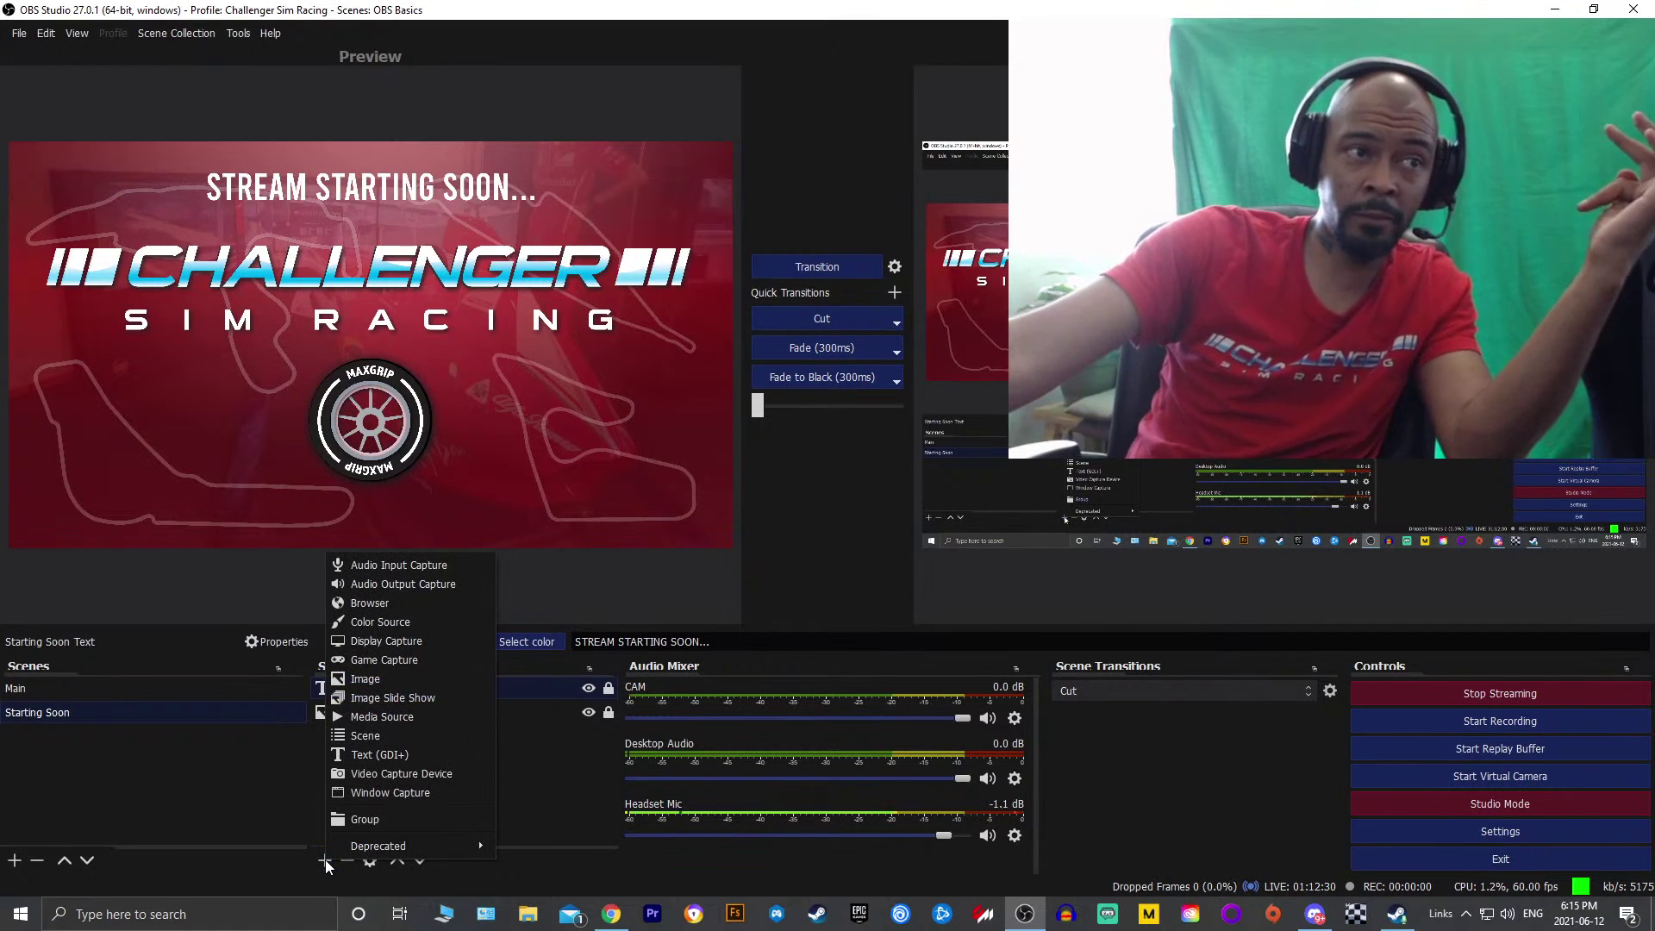
left_click(428, 583)
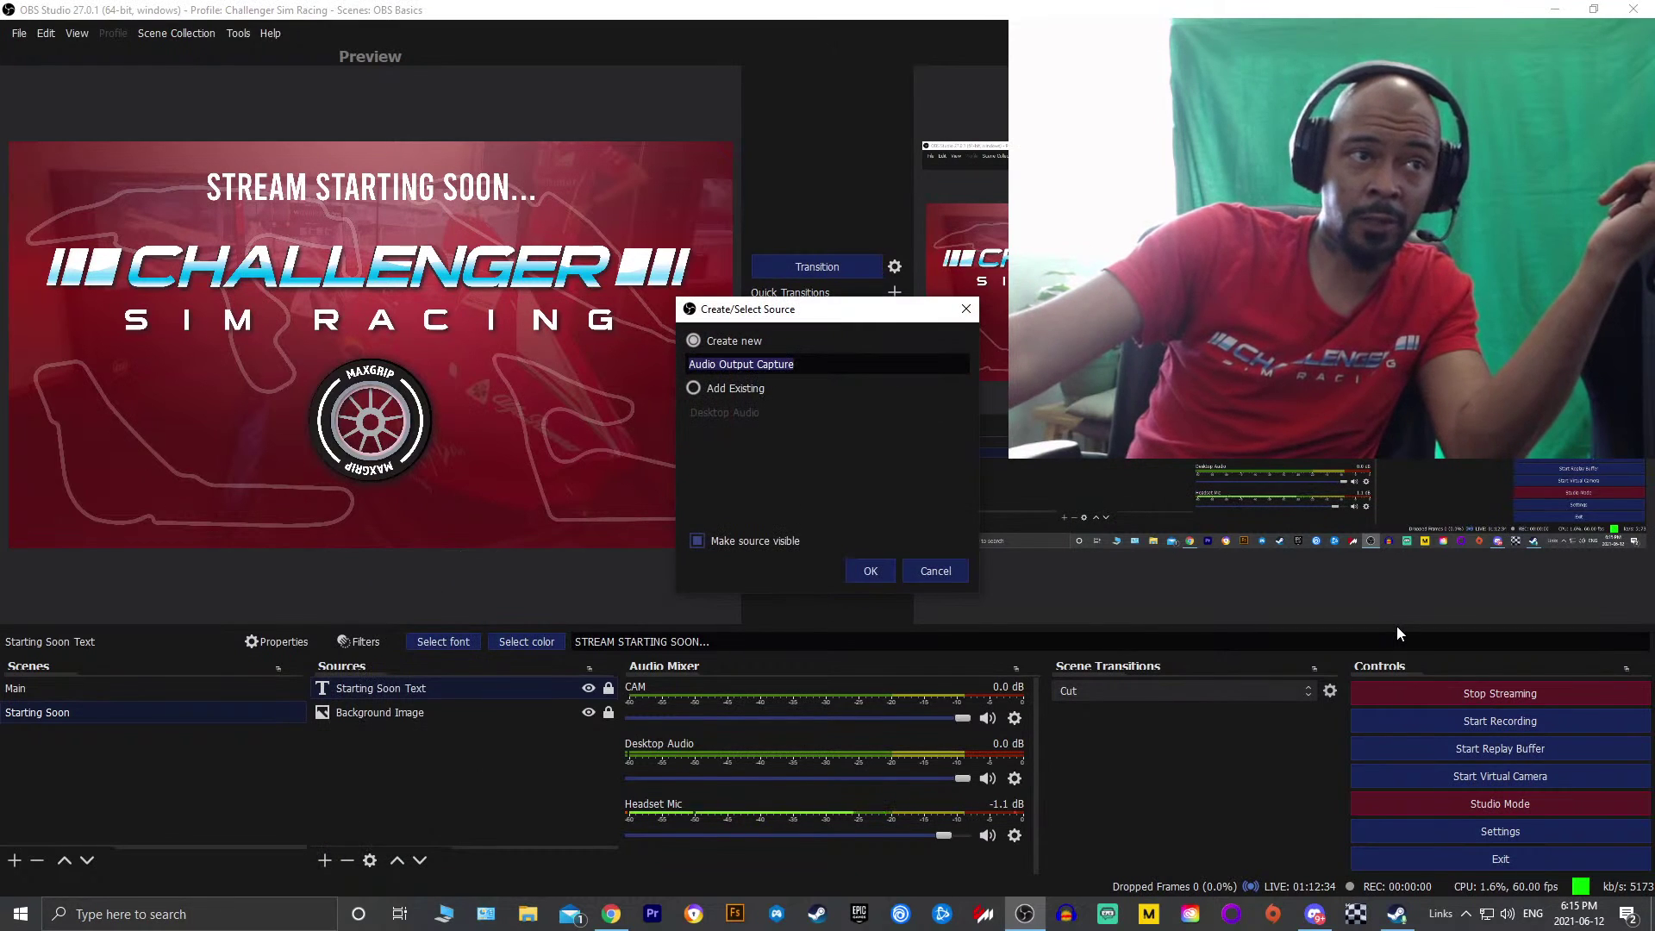
key("End")
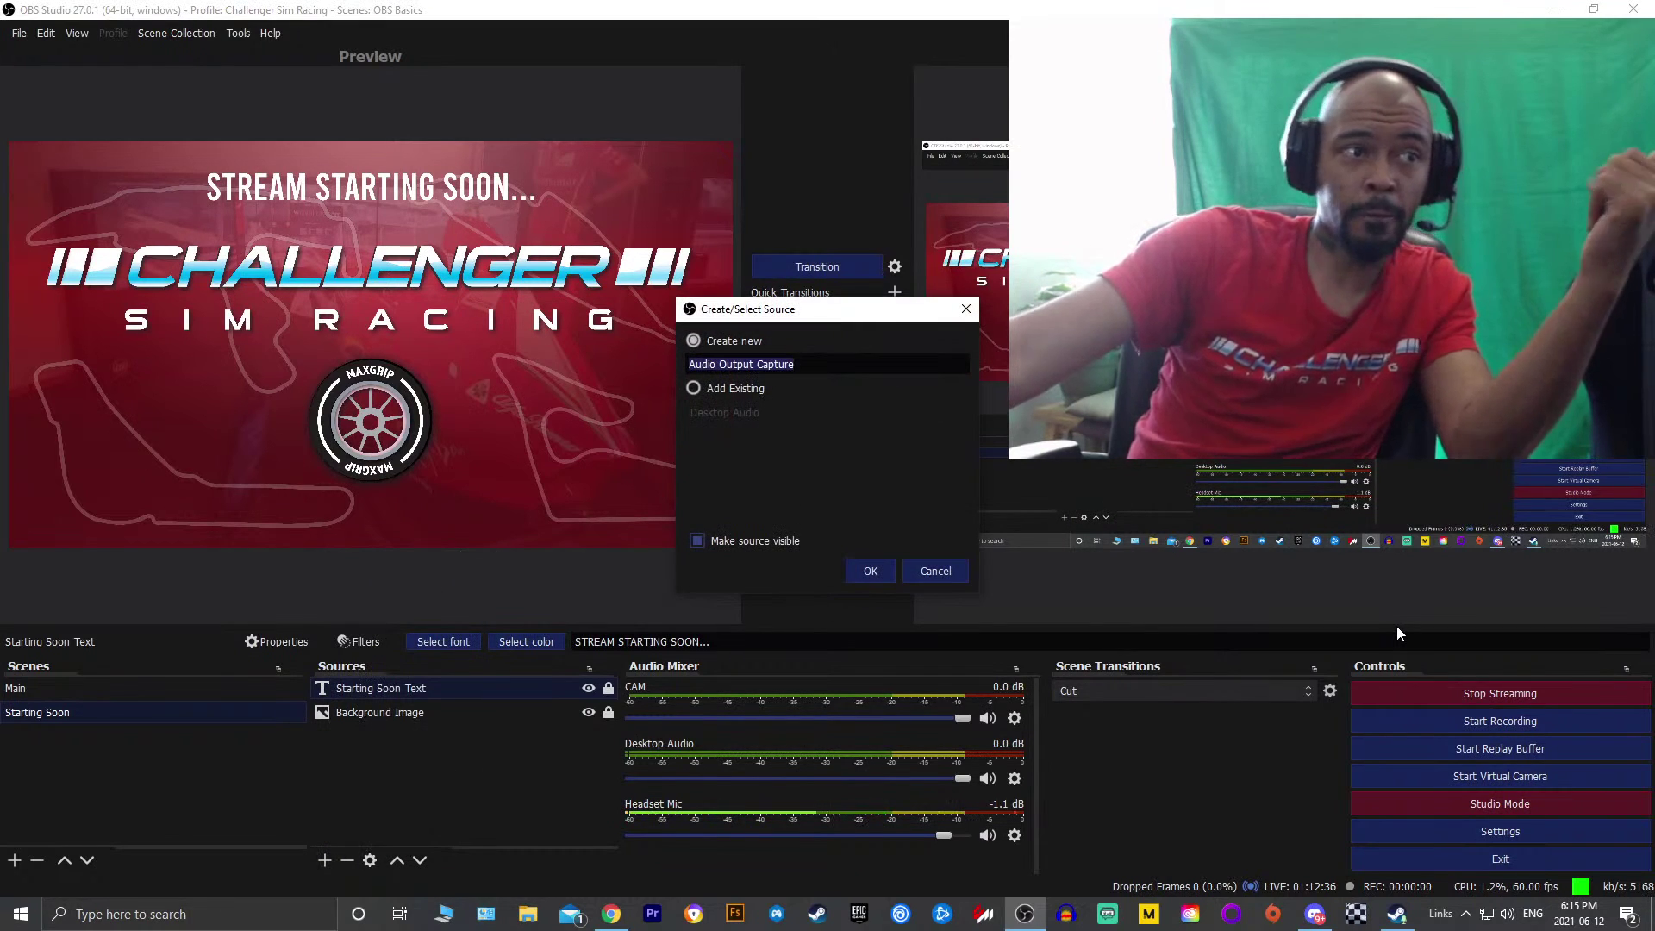
key("BackSpace")
key("BackSpace")
key("BackSpace")
key("BackSpace")
key("BackSpace")
key("BackSpace")
key("BackSpace")
key("BackSpace")
key("BackSpace")
key("BackSpace")
key("BackSpace")
key("BackSpace")
key("BackSpace")
key("BackSpace")
key("BackSpace")
key("BackSpace")
key("BackSpace")
key("BackSpace")
key("BackSpace")
key("BackSpace")
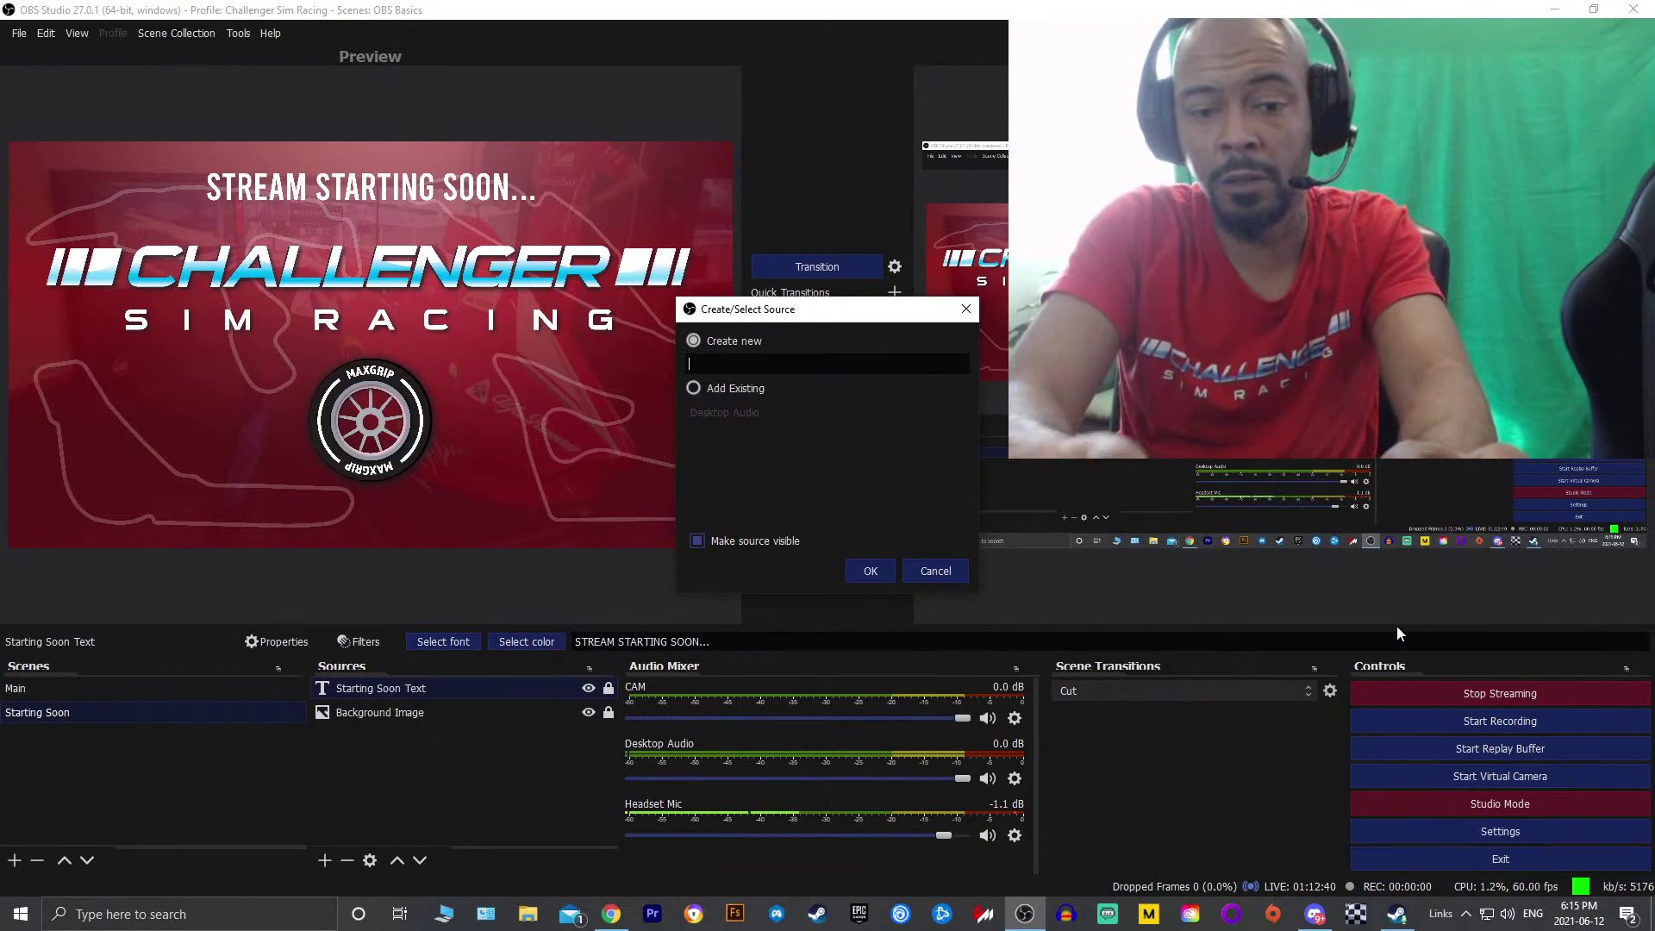
type("Backgr")
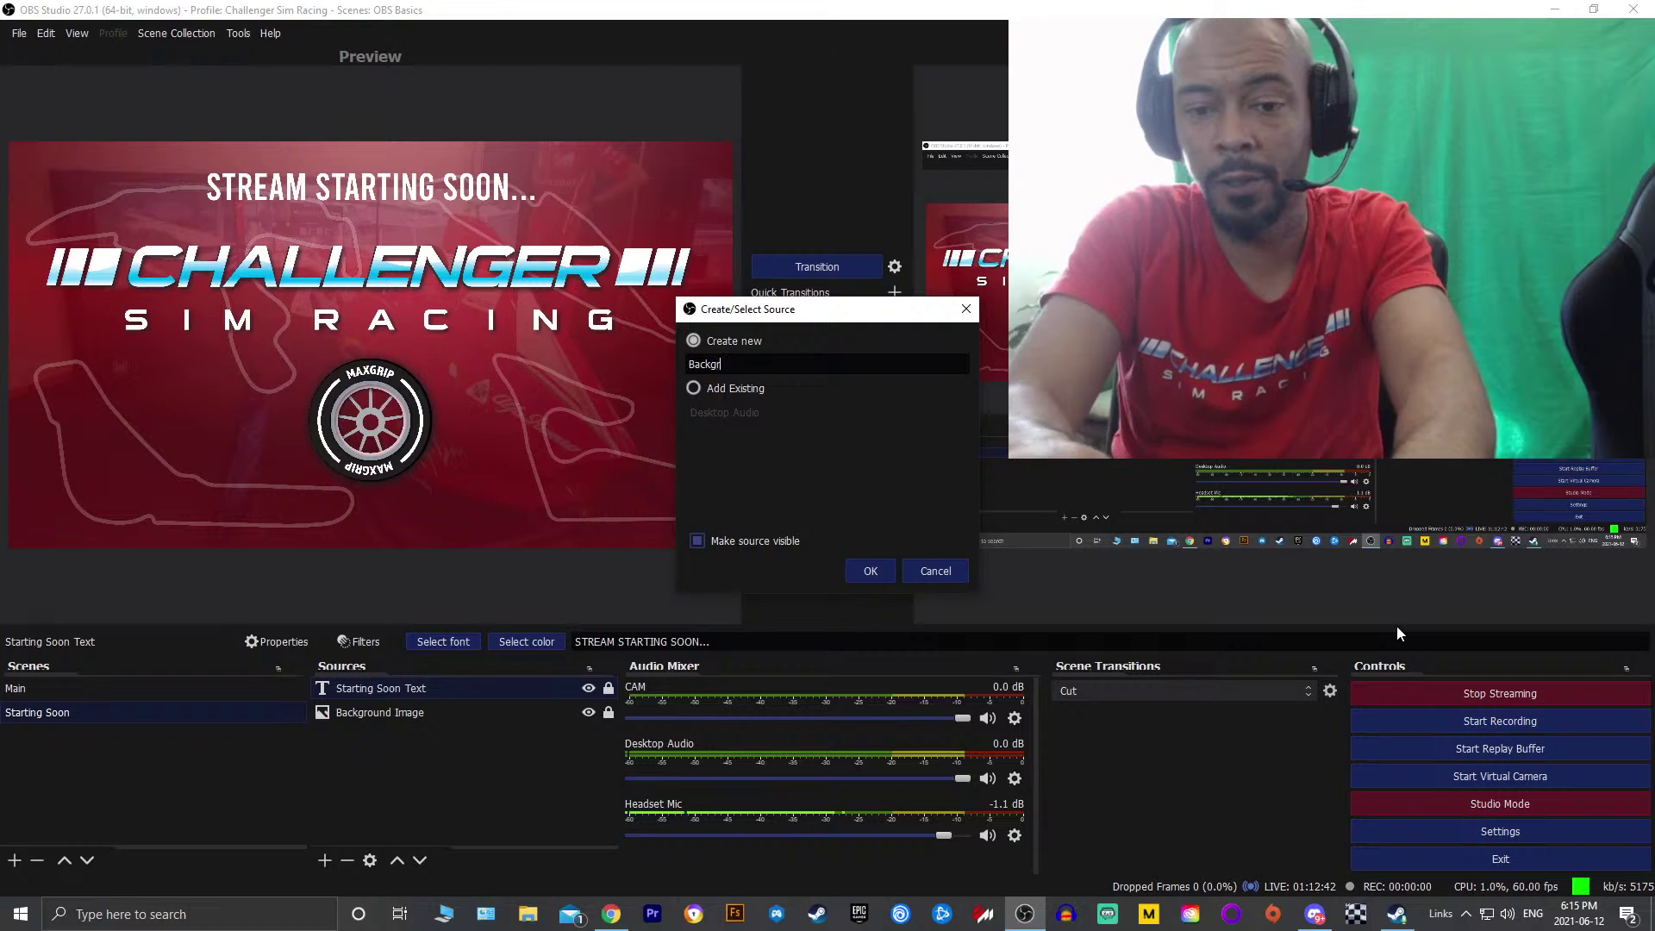
type("ound Music")
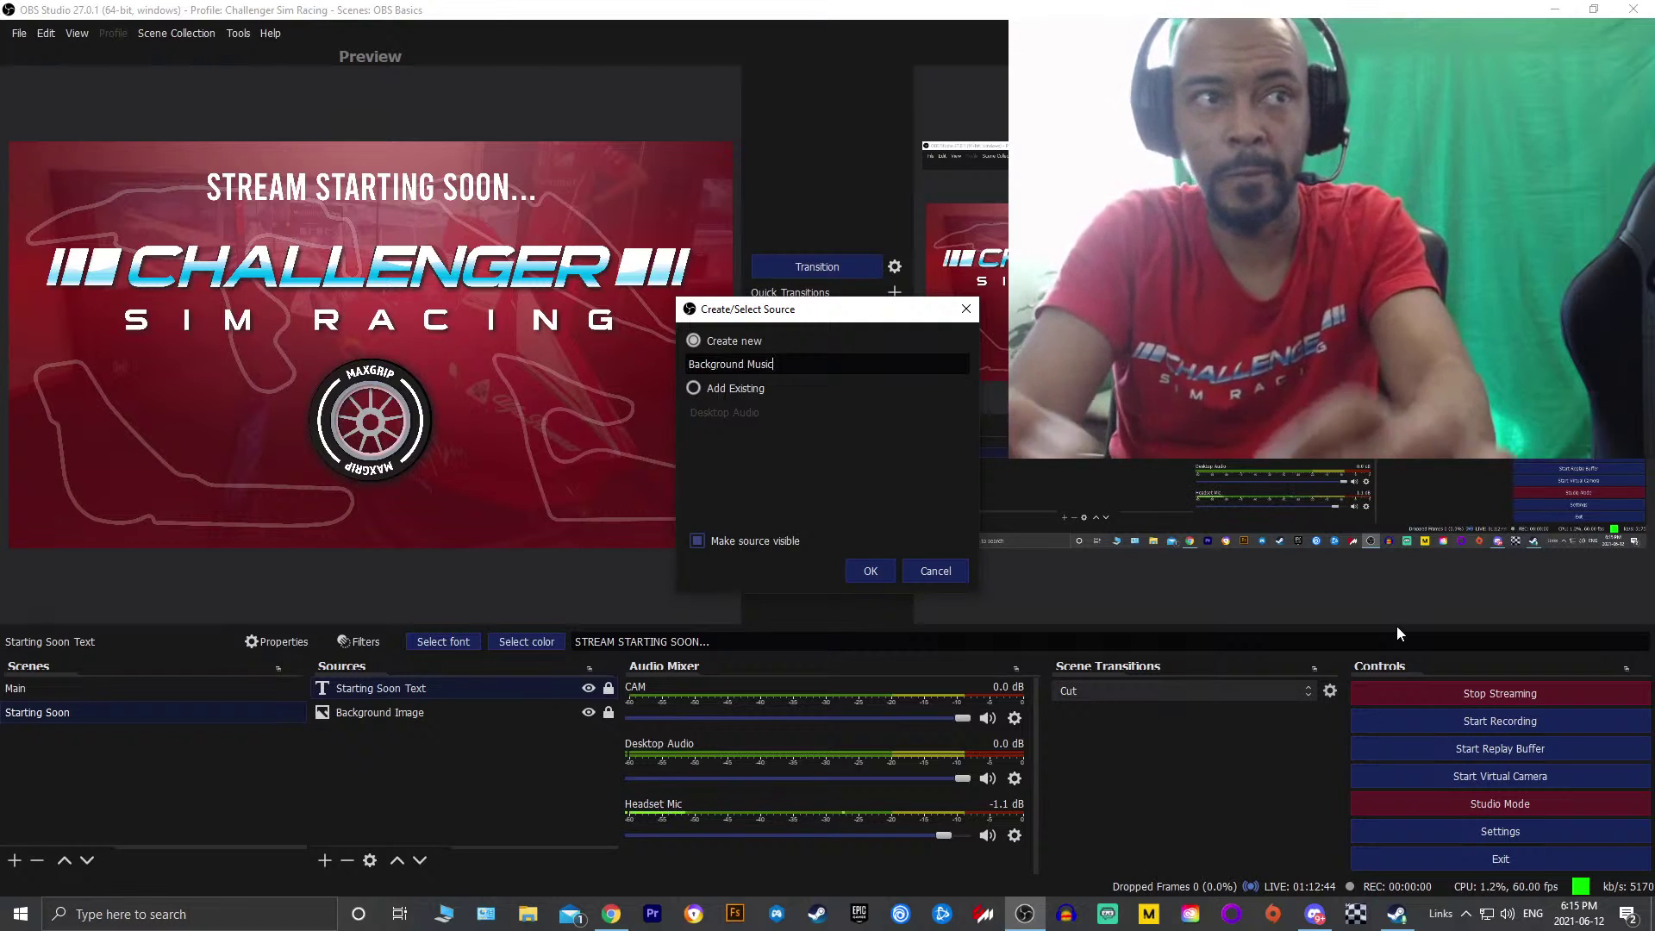
left_click(866, 571)
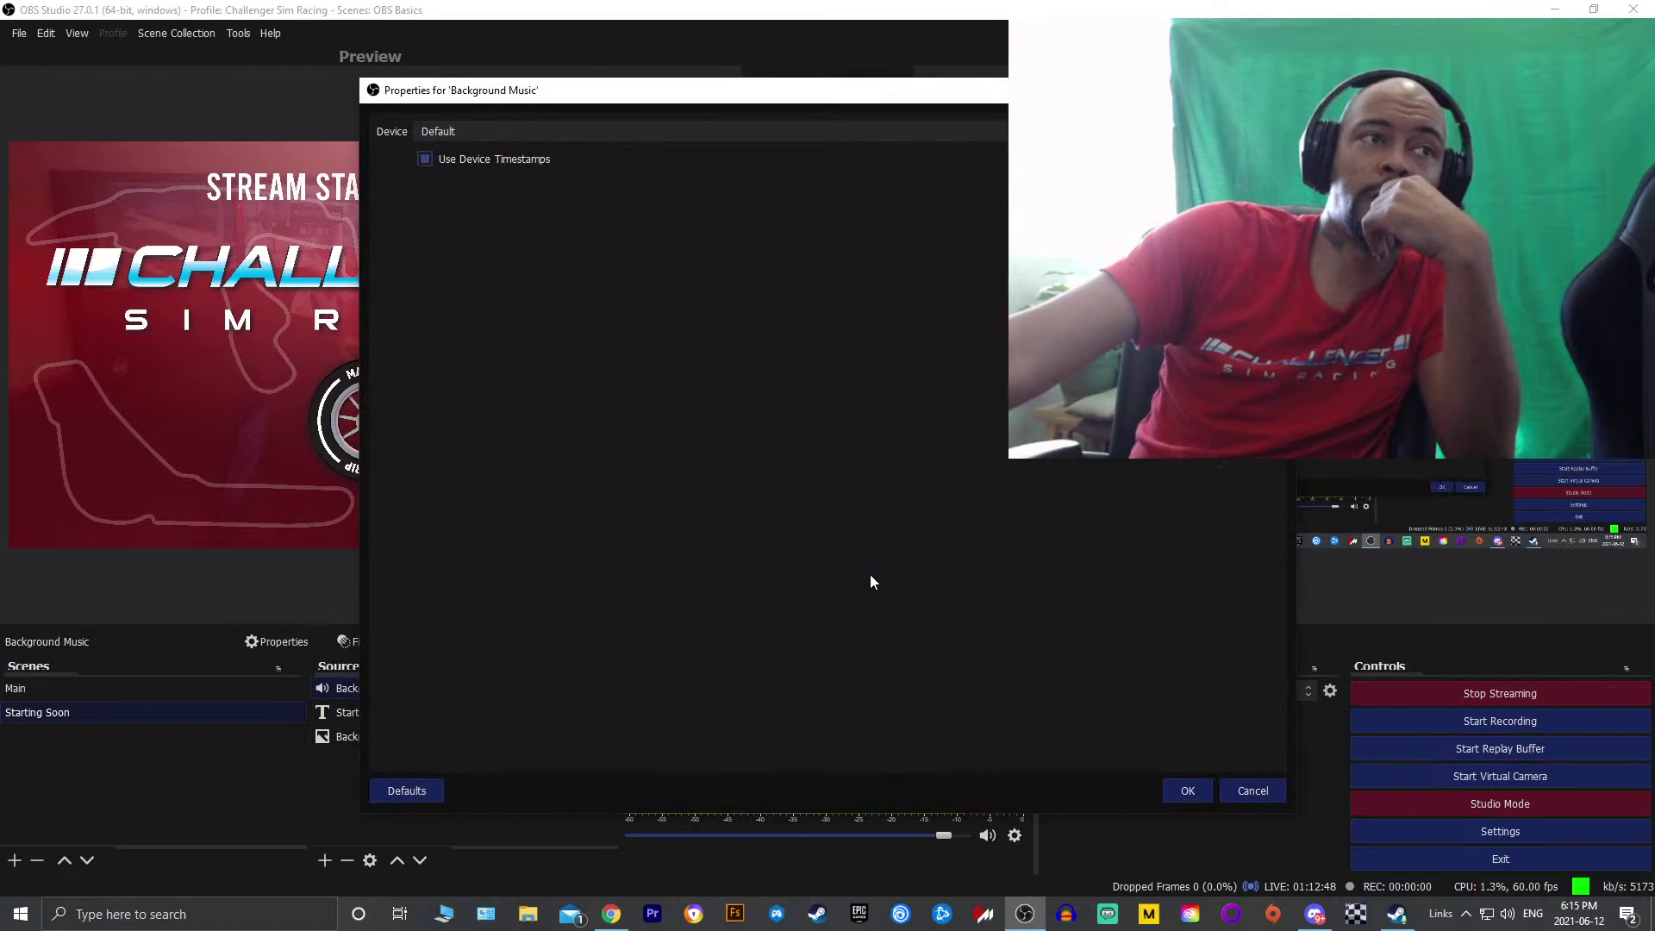
left_click(905, 138)
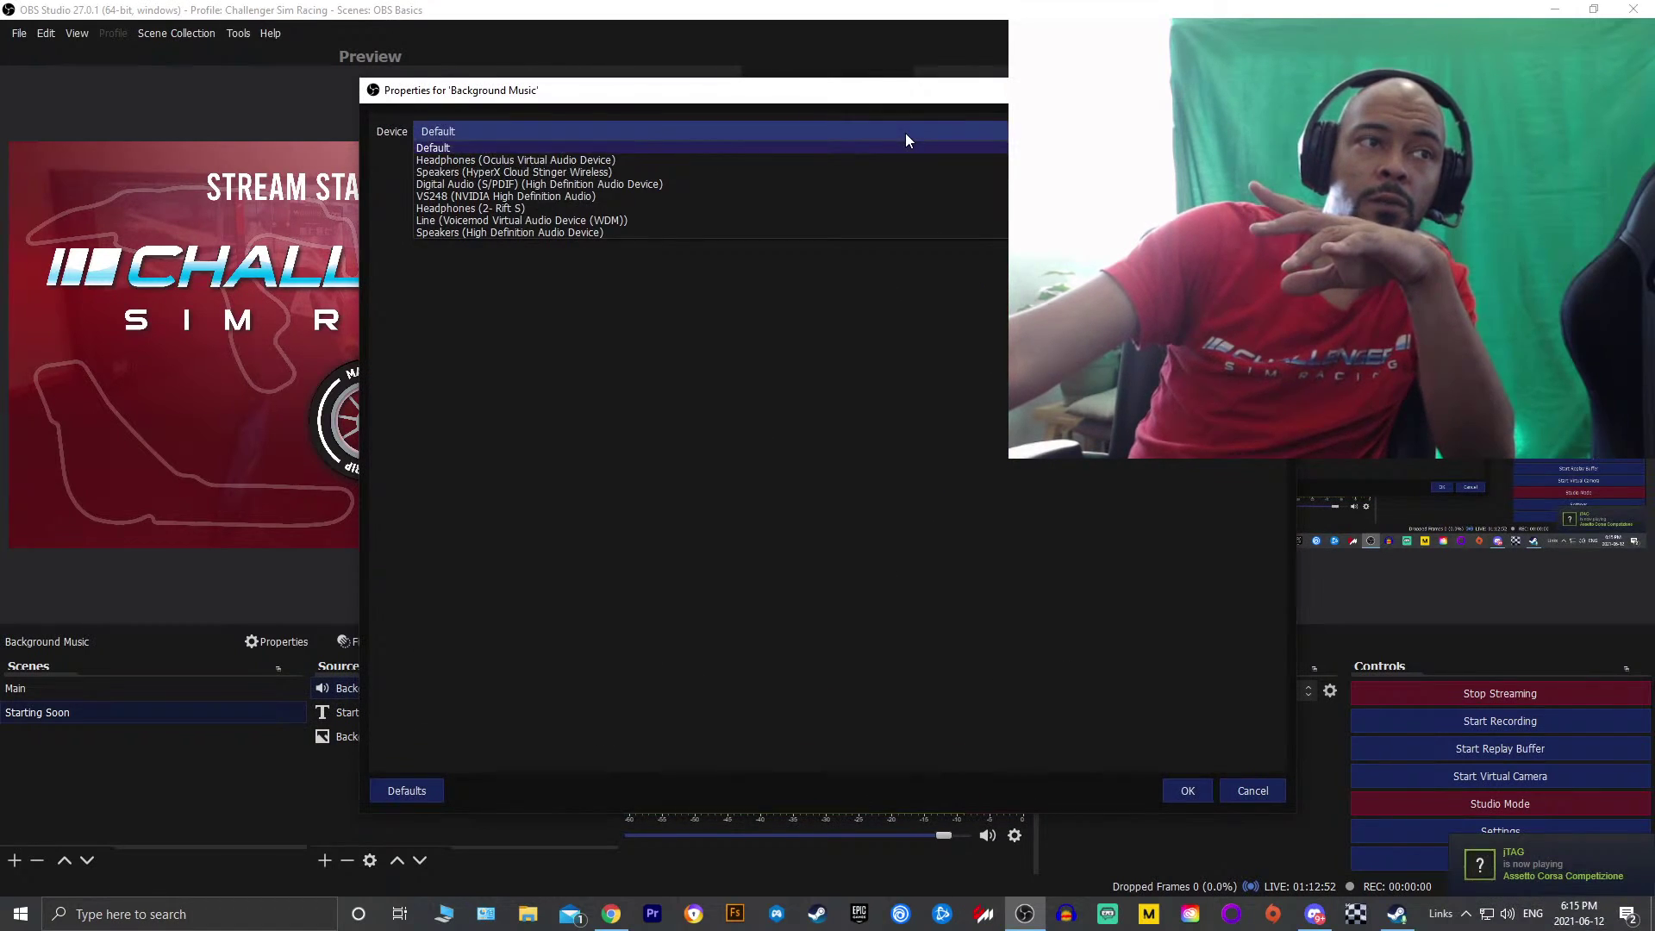
left_click(1256, 792)
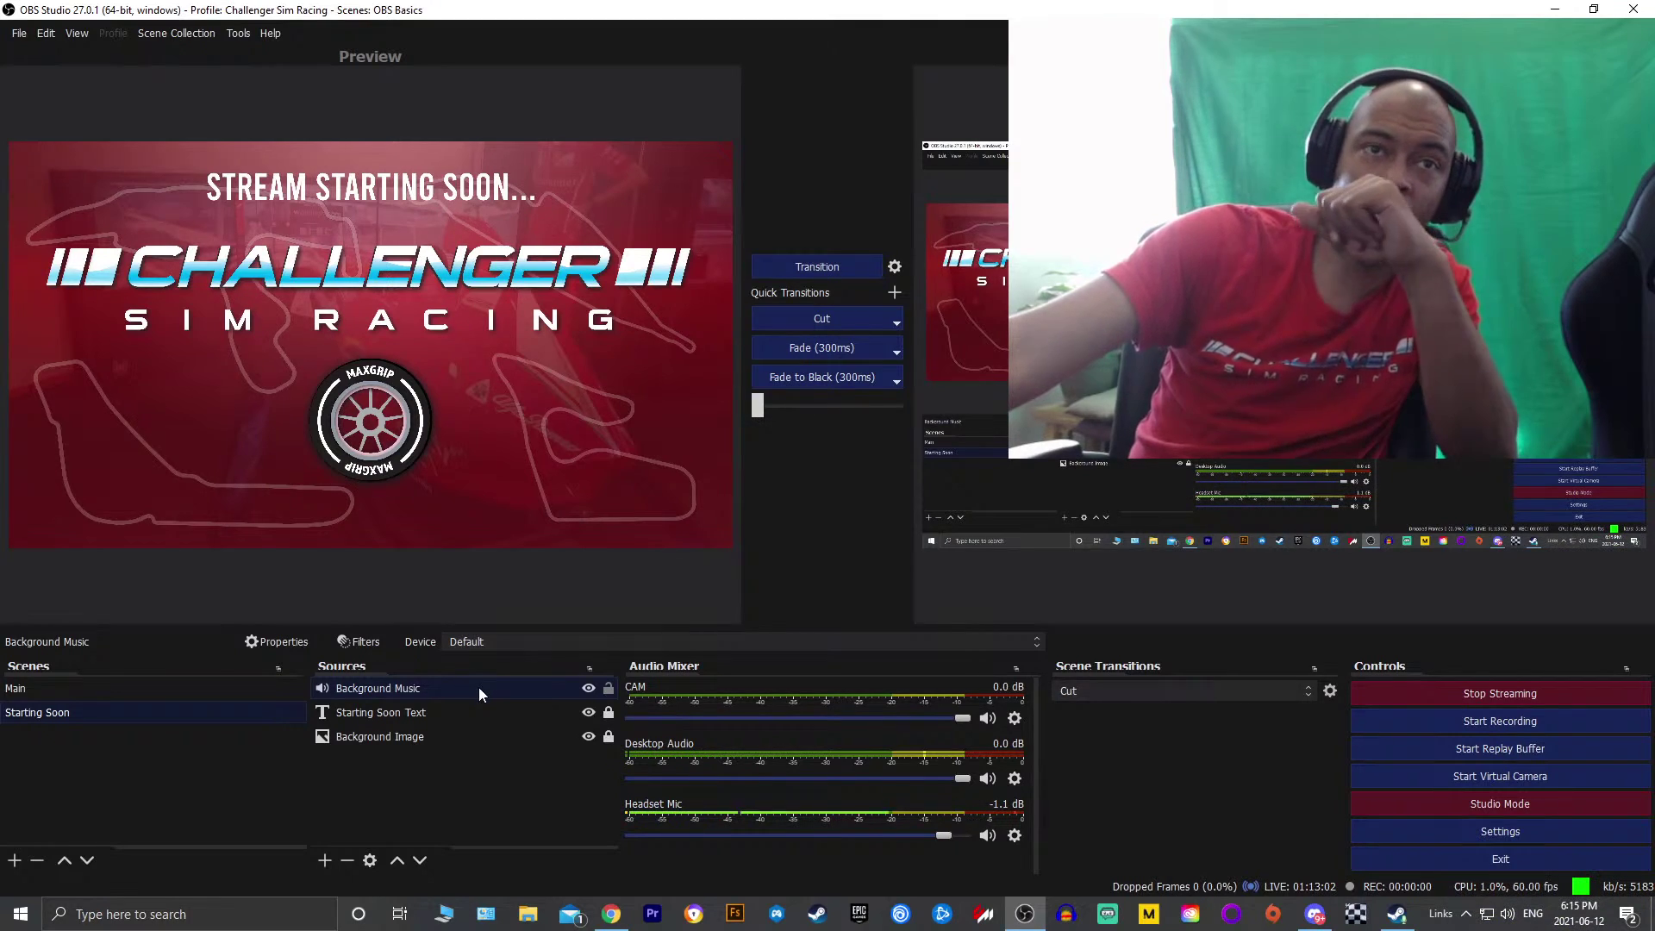
Remove the Background Music audio output capture from the Starting Soon scene
left_click(345, 859)
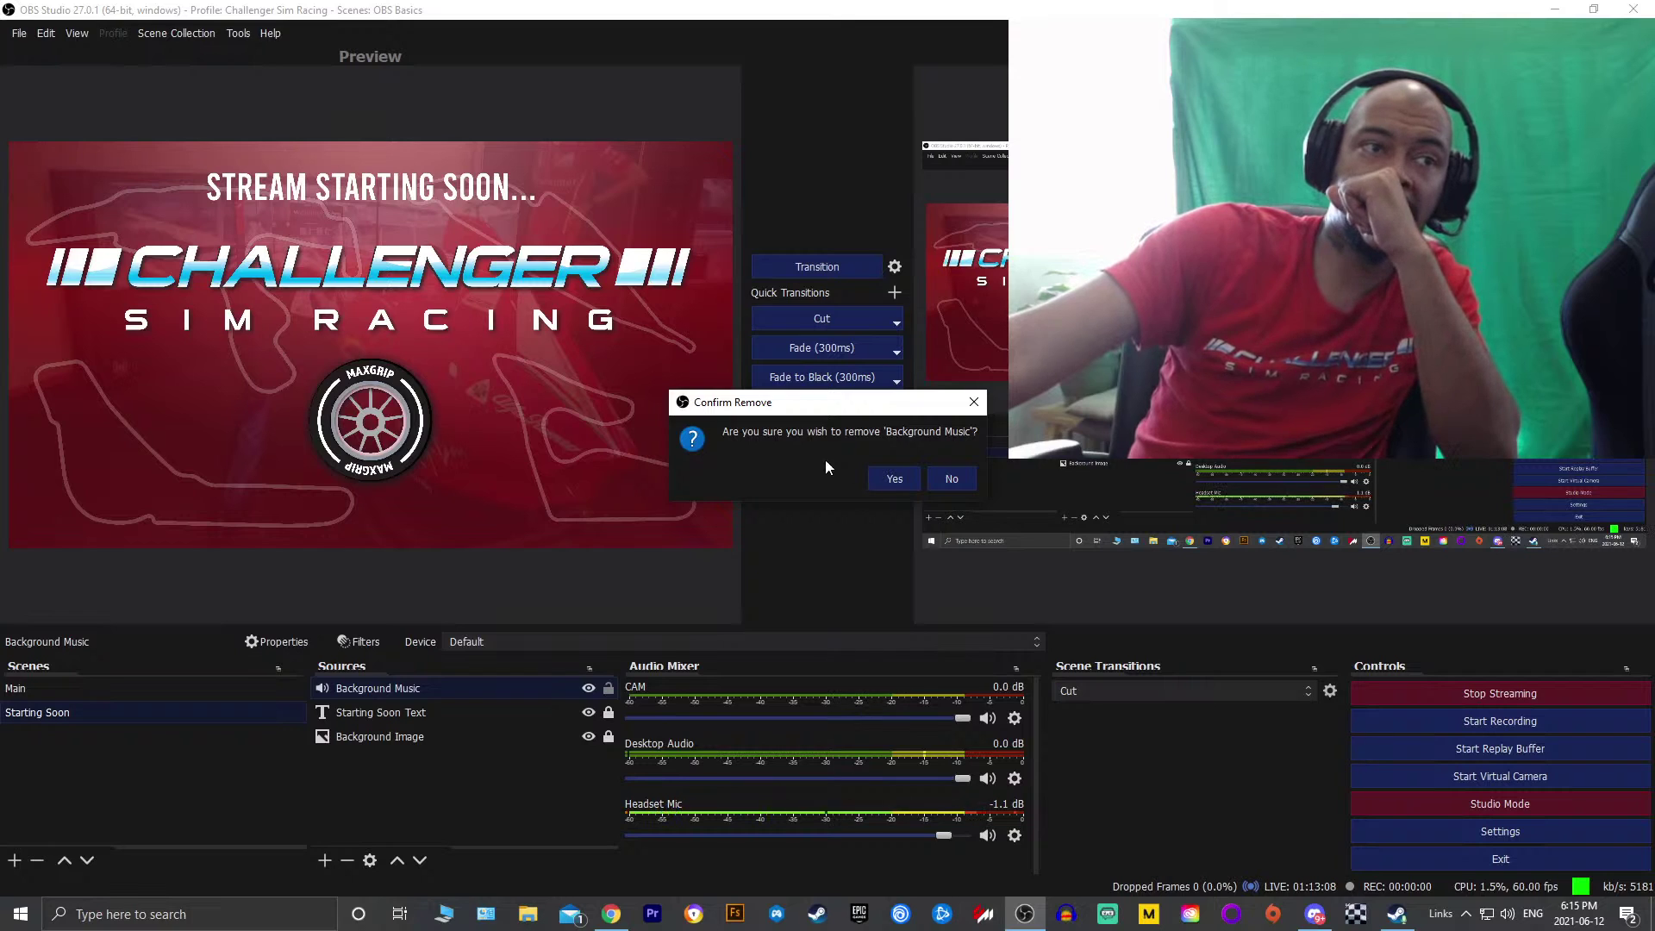
left_click(895, 479)
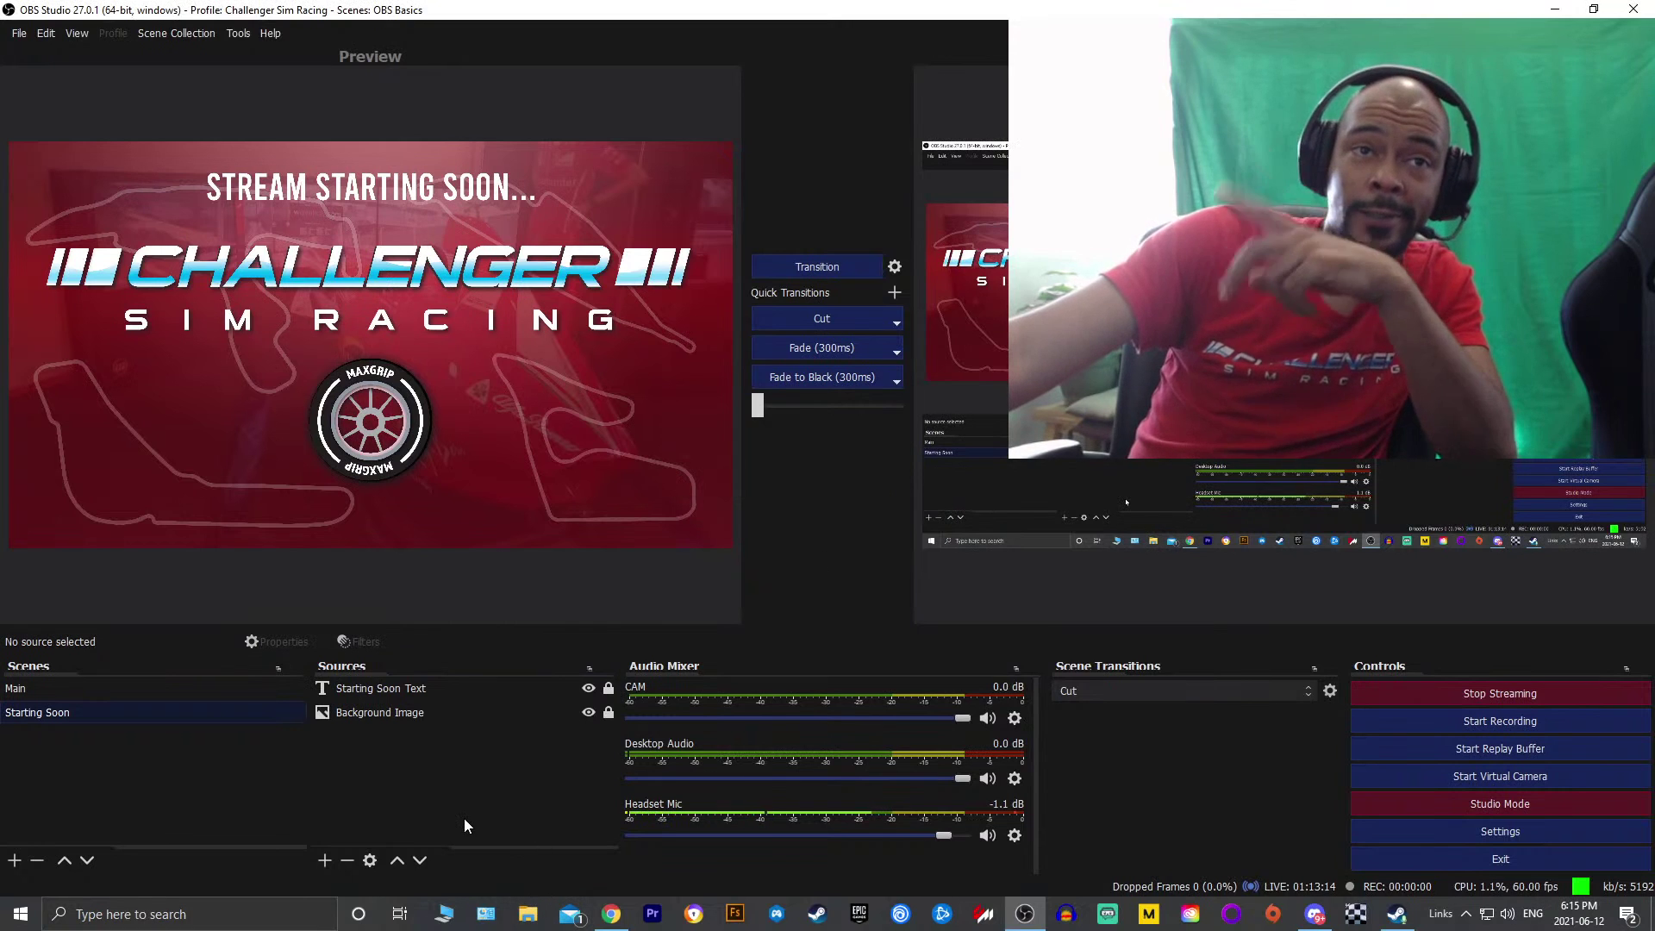
Add a new Media Source named "Background Music" to the Starting Soon scene
left_click(332, 861)
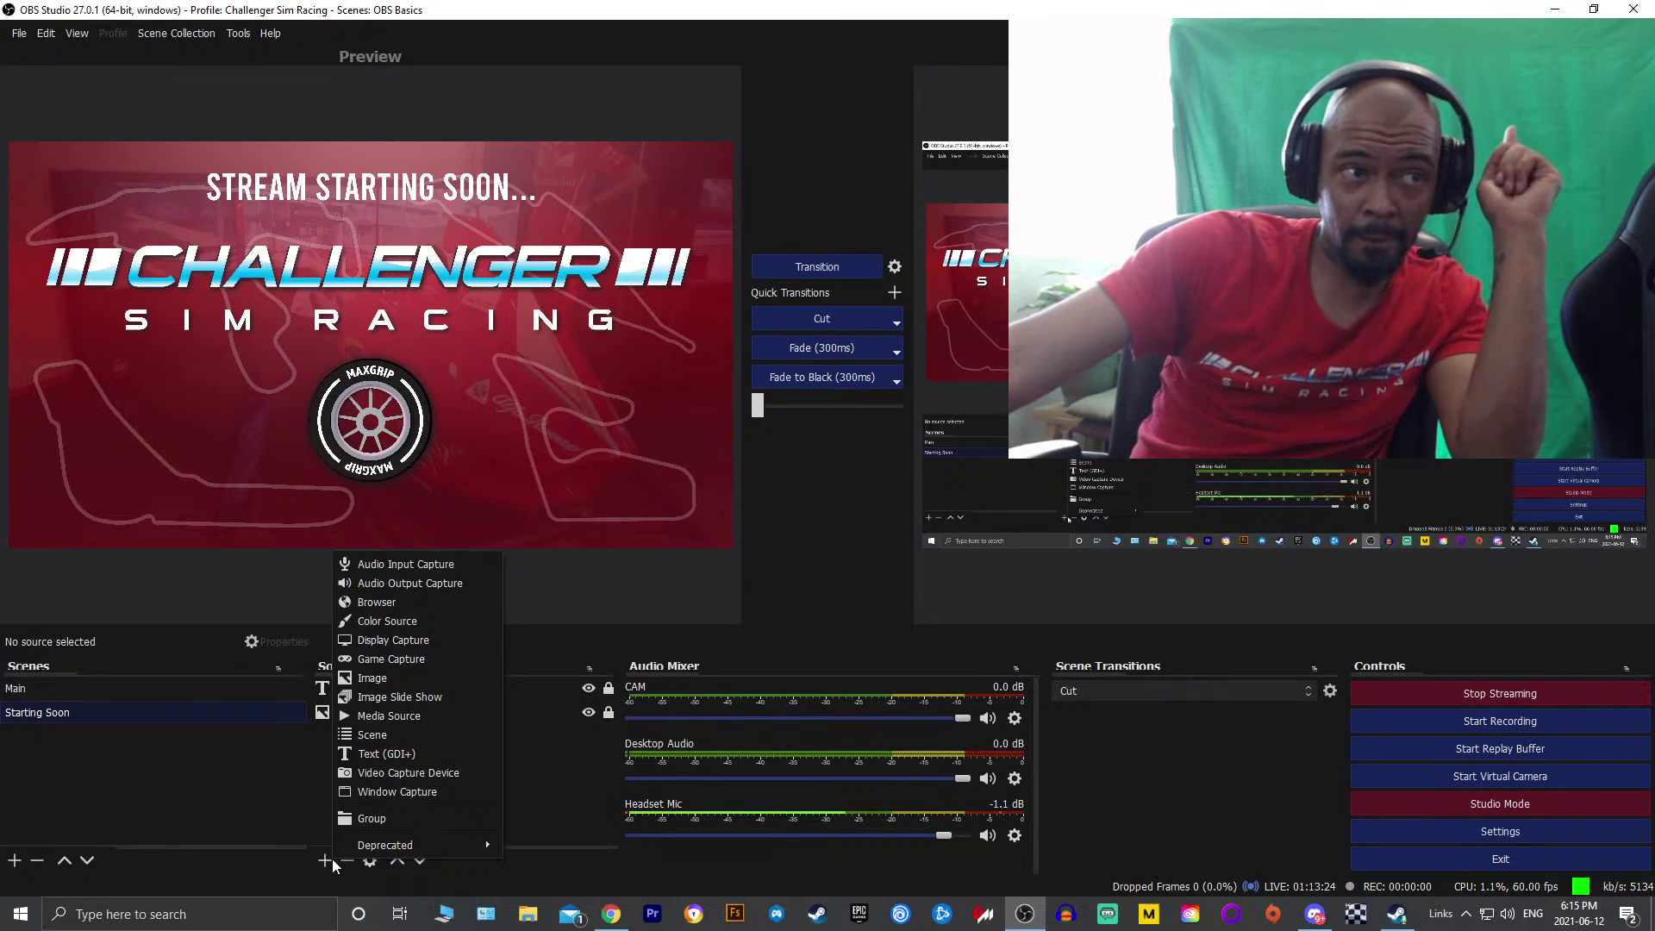
left_click(397, 717)
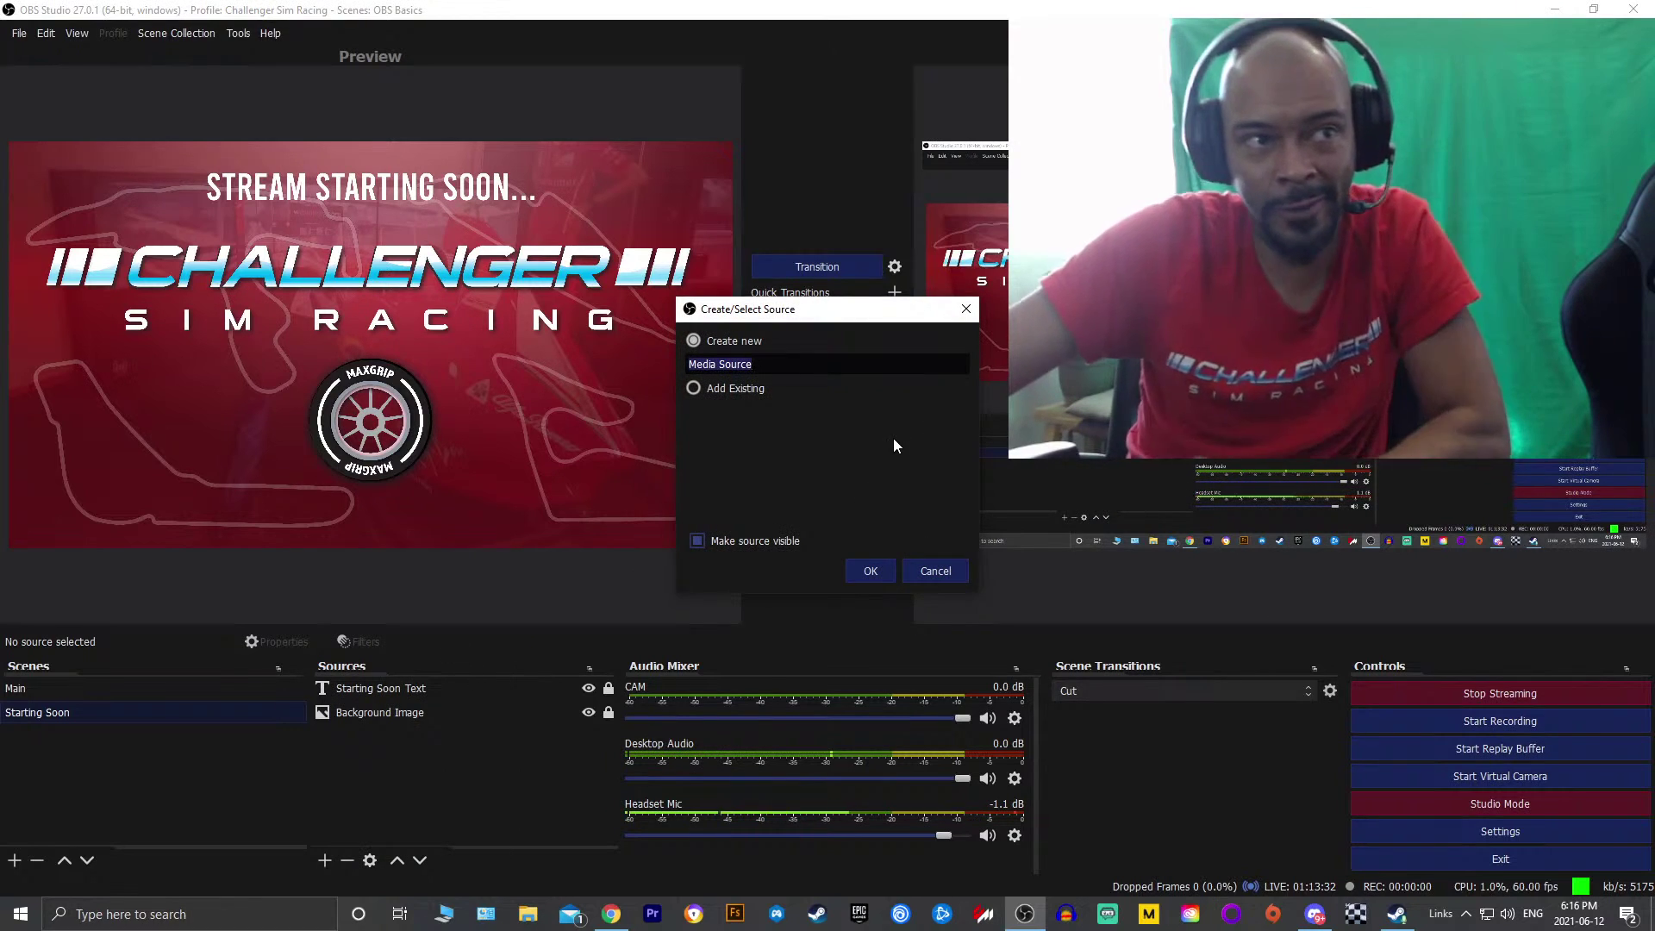
type("Bac")
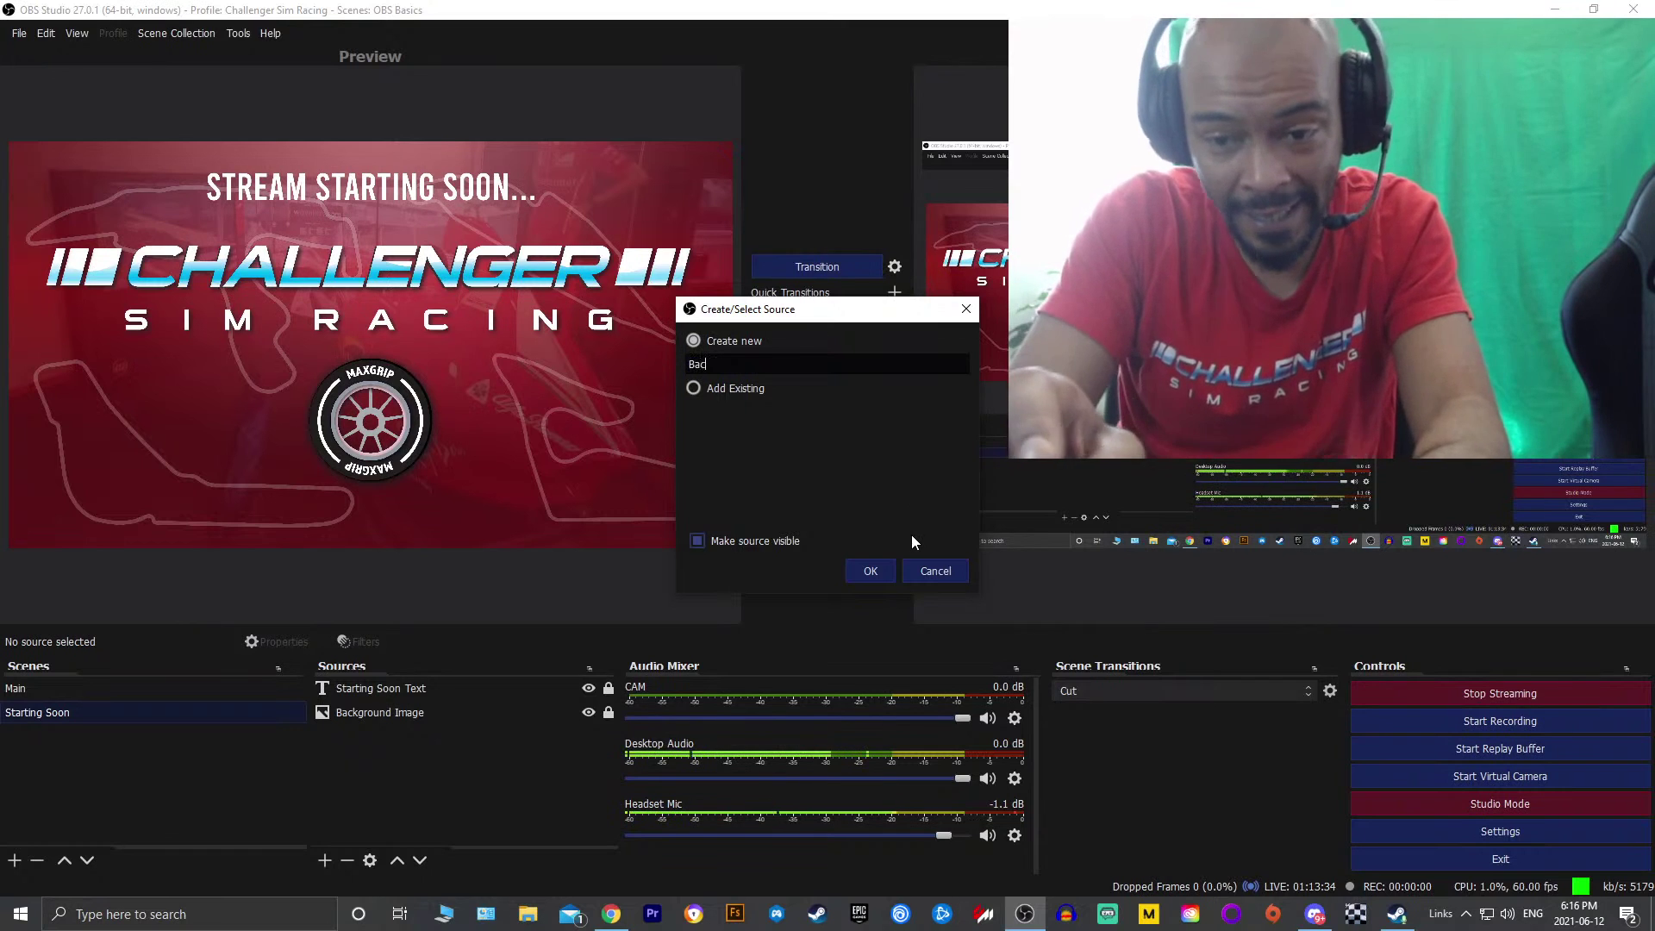
type("kground Music")
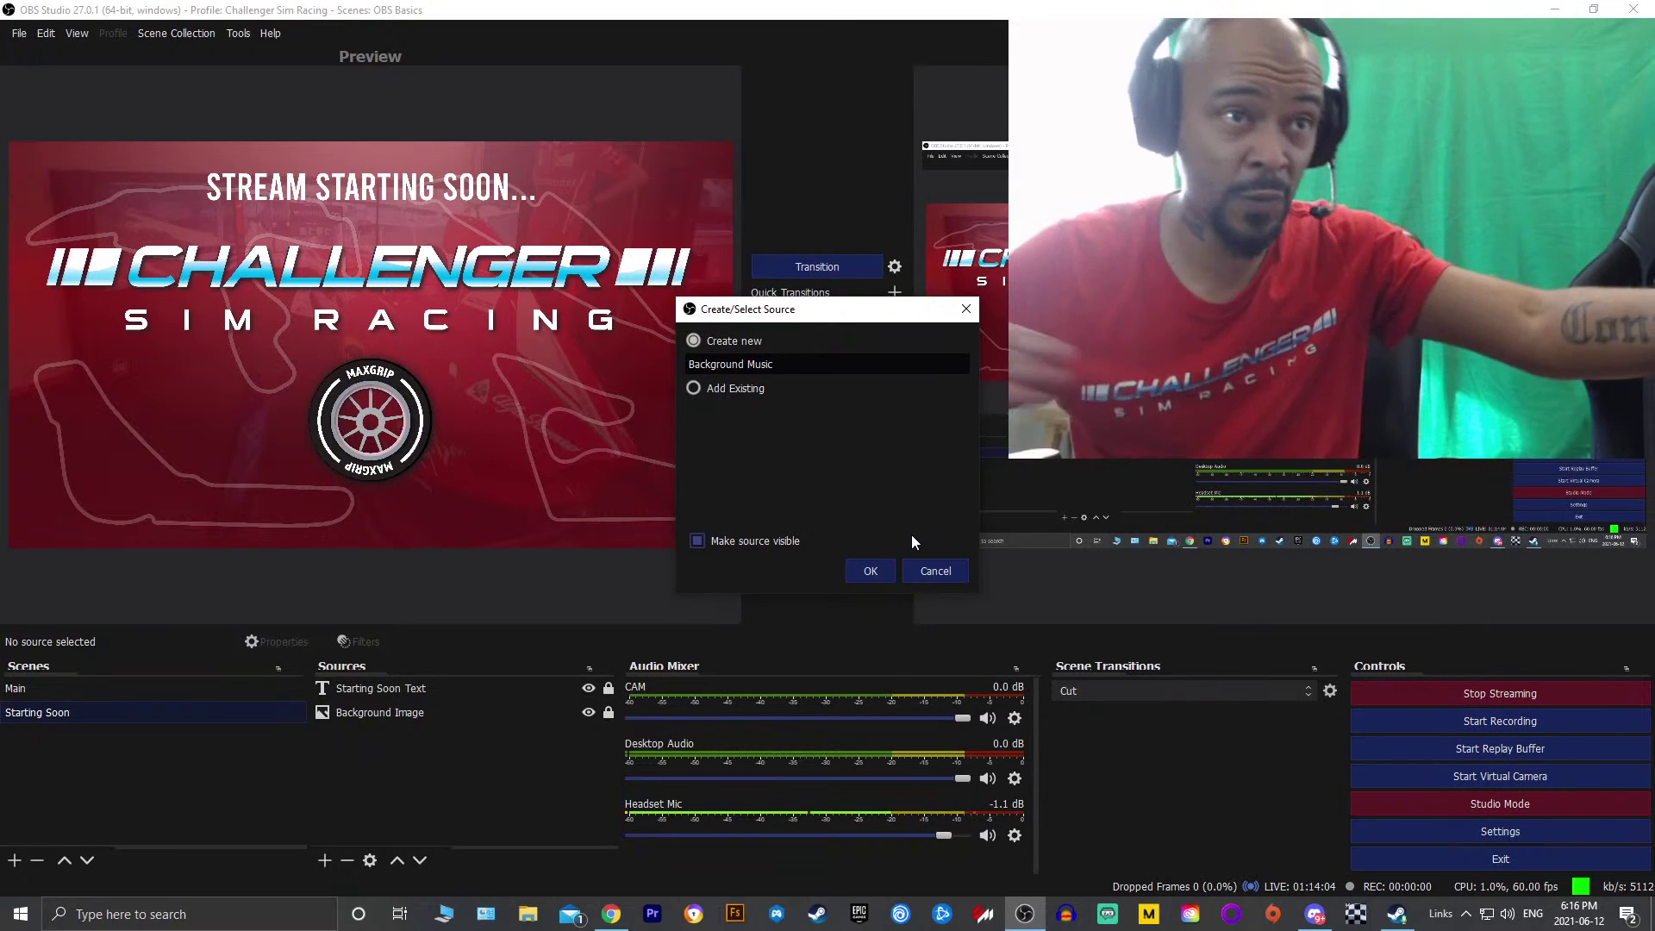
left_click(865, 571)
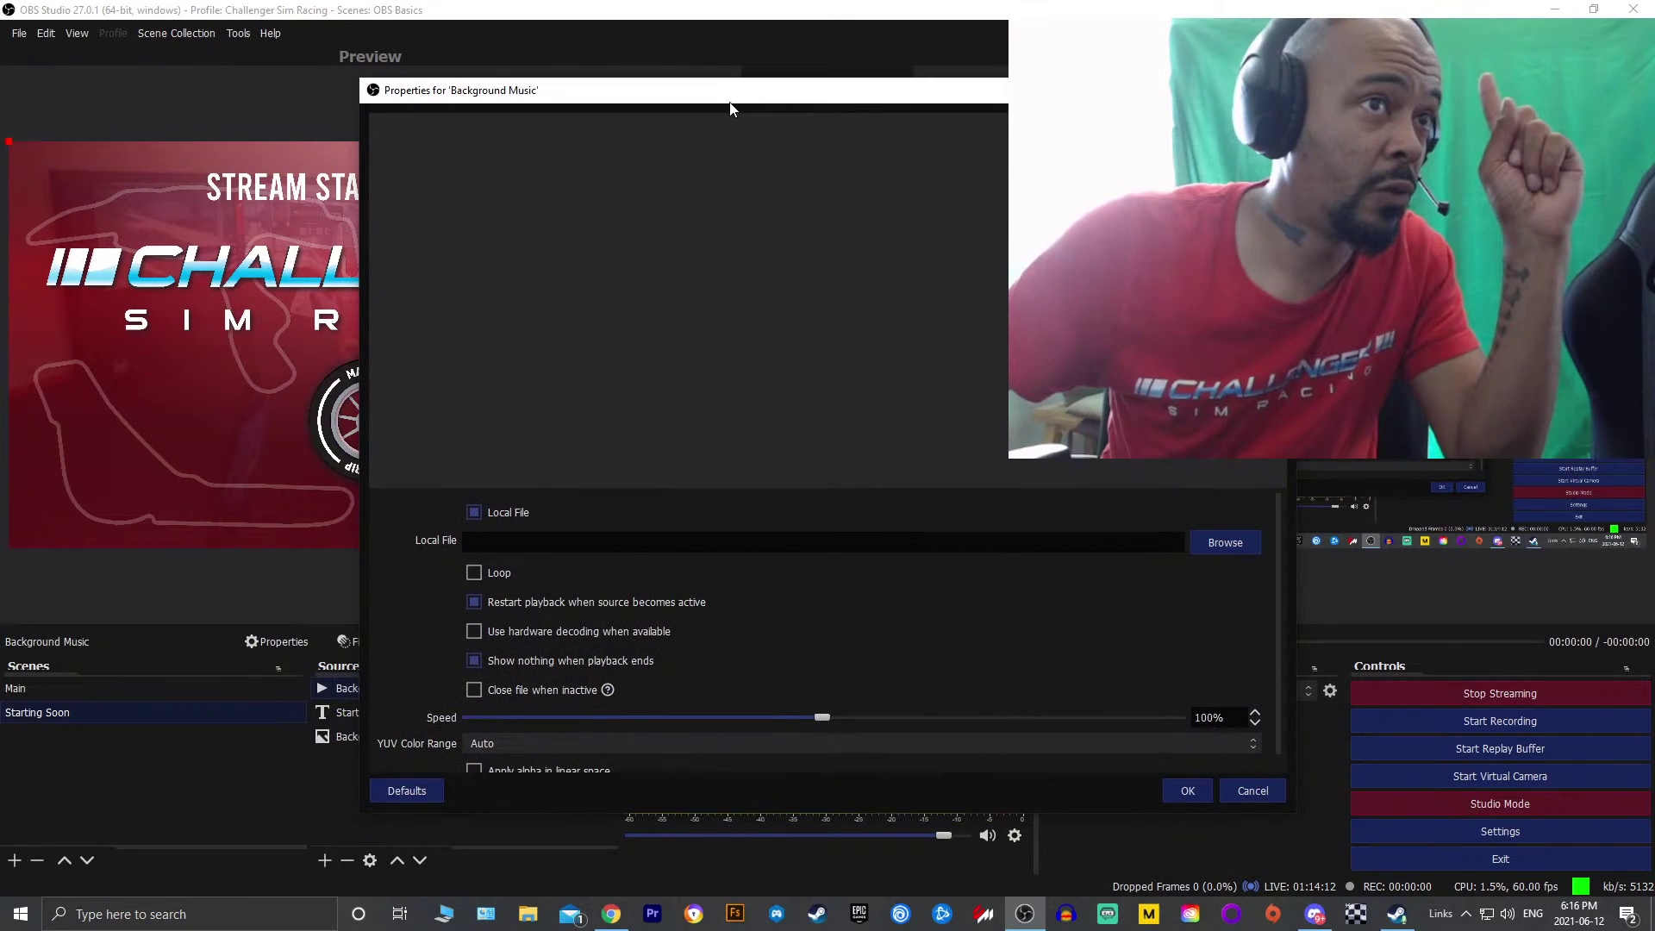
Load Higher.mp3 from the Digital Branding folder as the media source's local file
left_click_drag(730, 102, 683, 77)
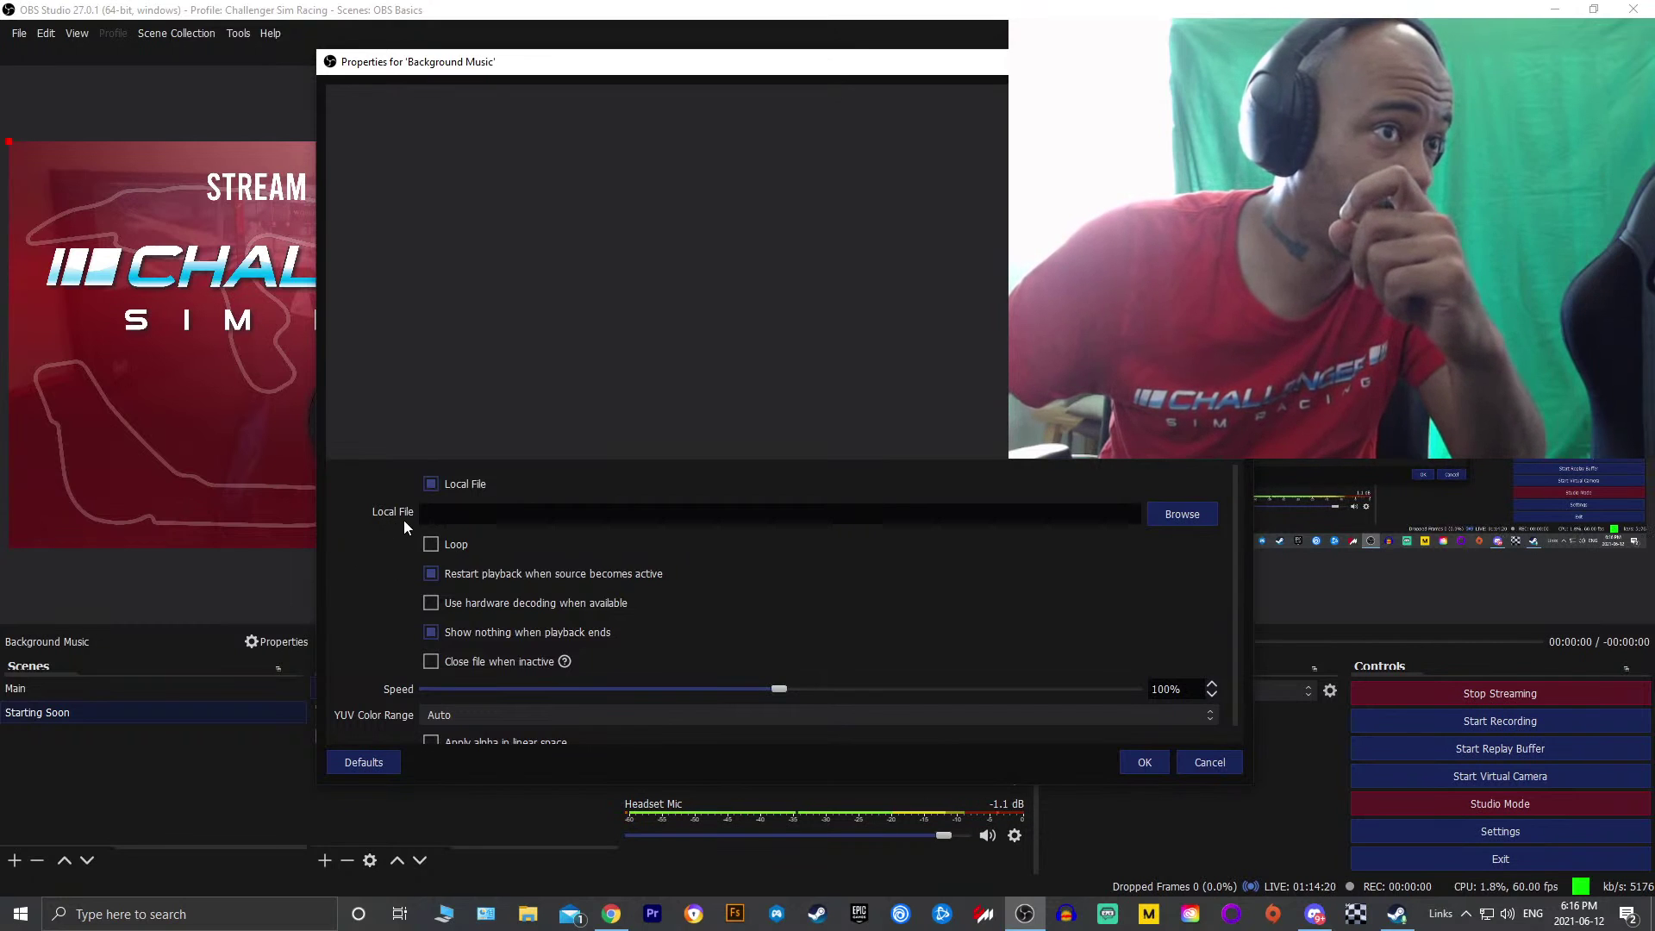
left_click(1176, 519)
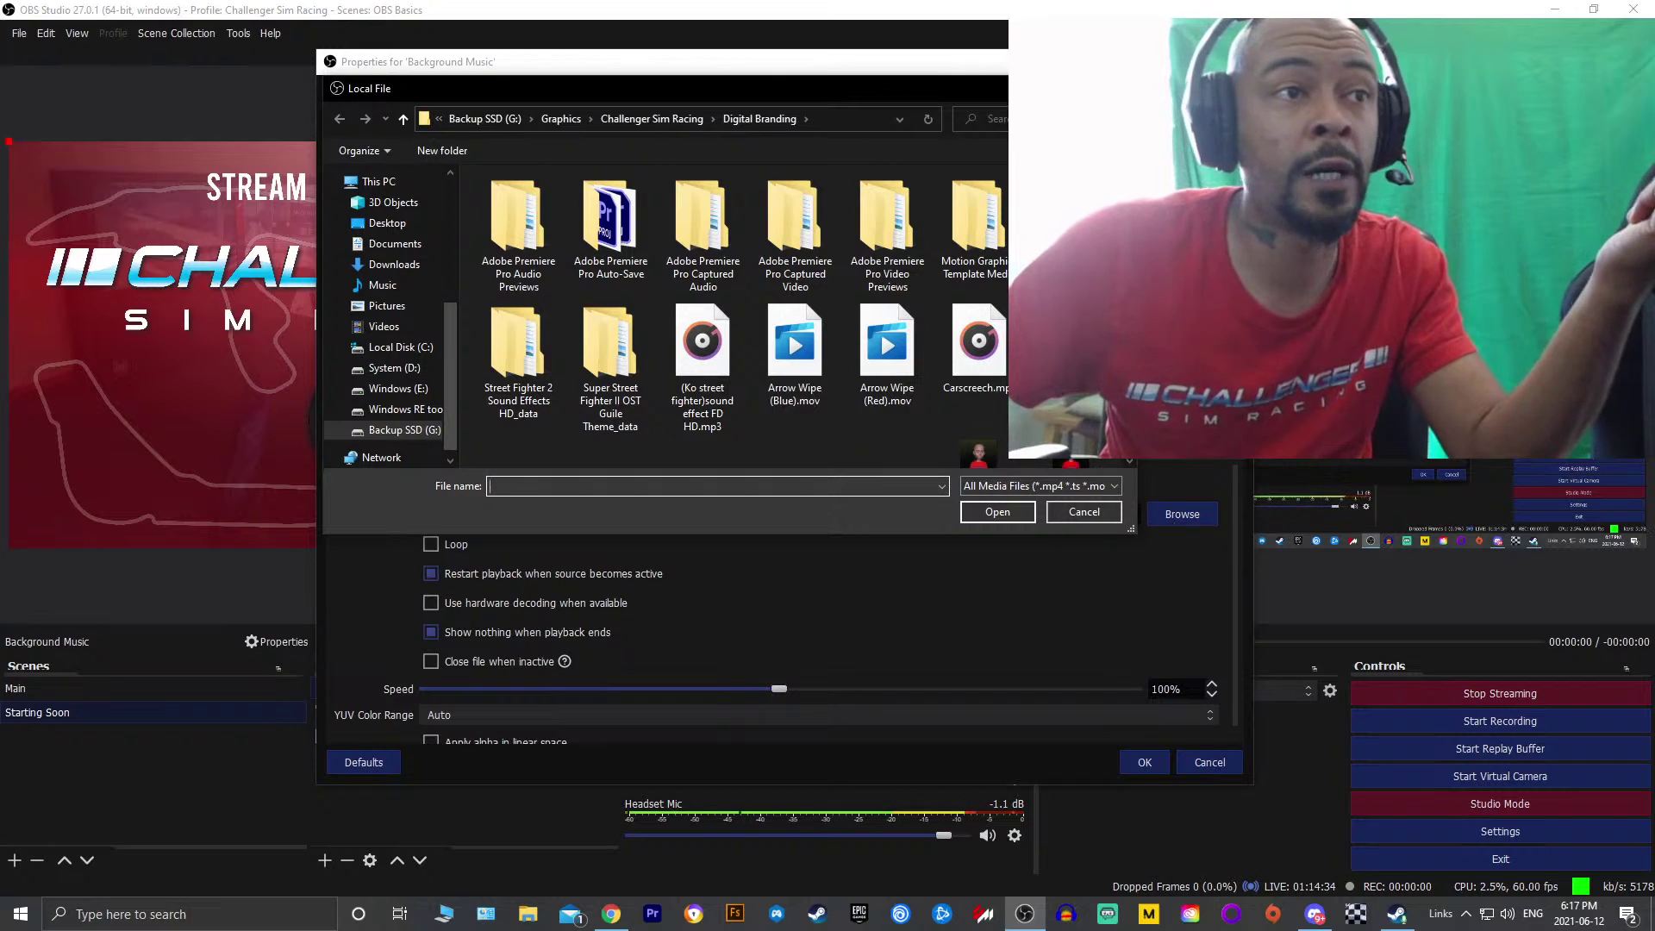
scroll(982, 431, "down", 5)
scroll(982, 431, "down", 1)
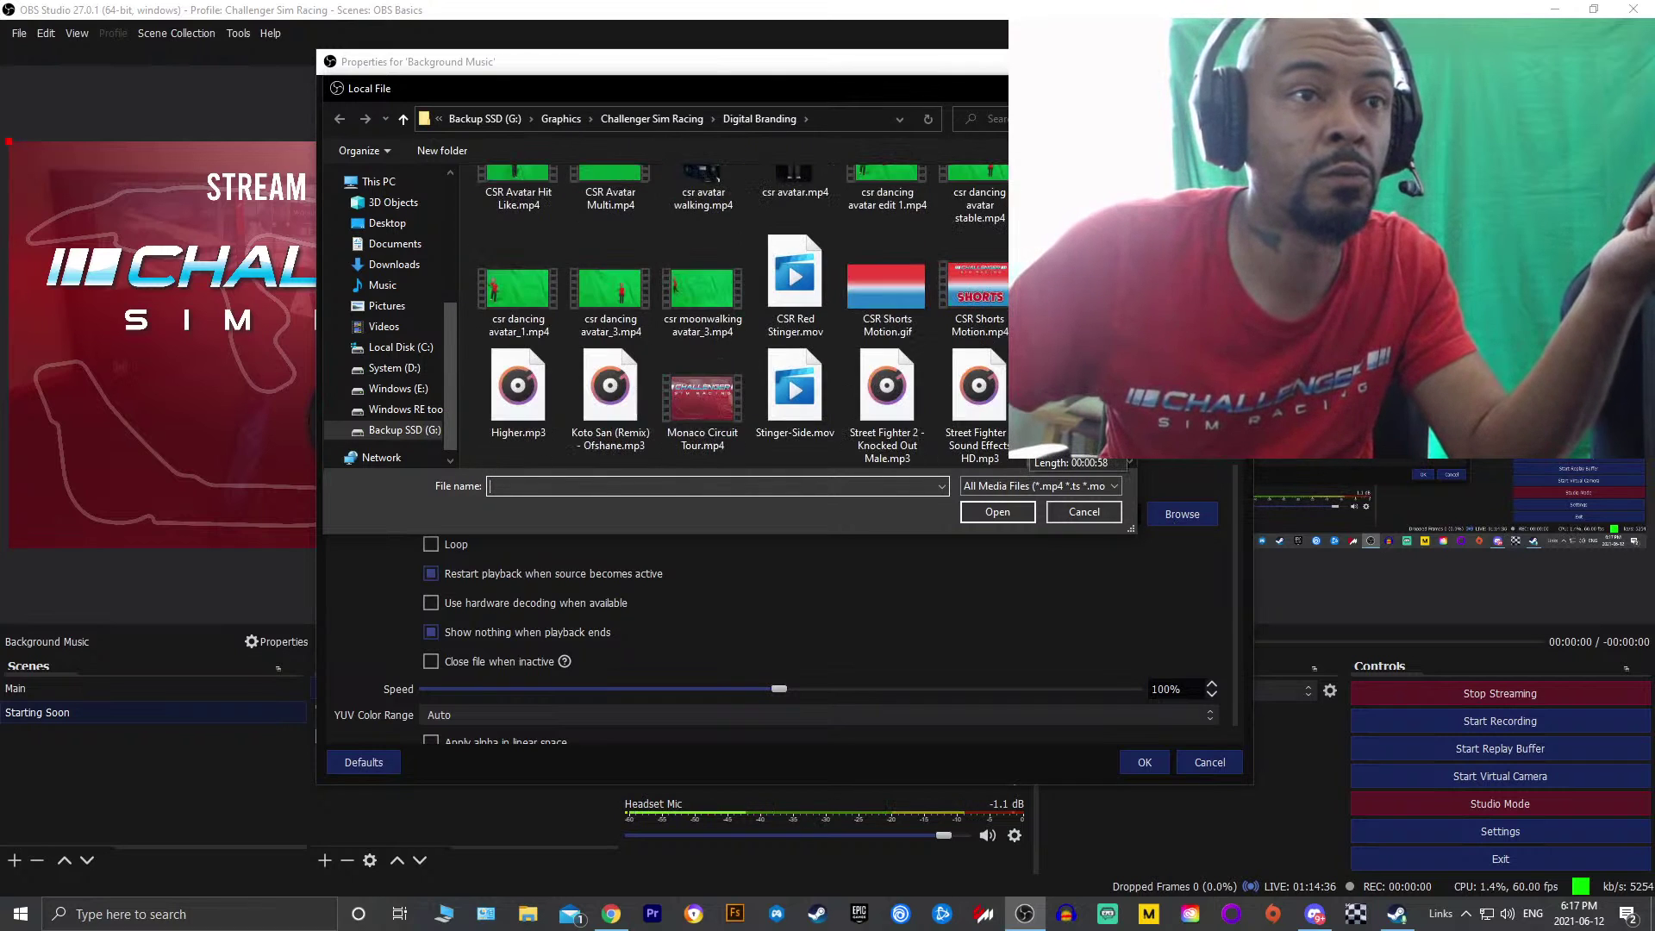
scroll(989, 341, "down", 1)
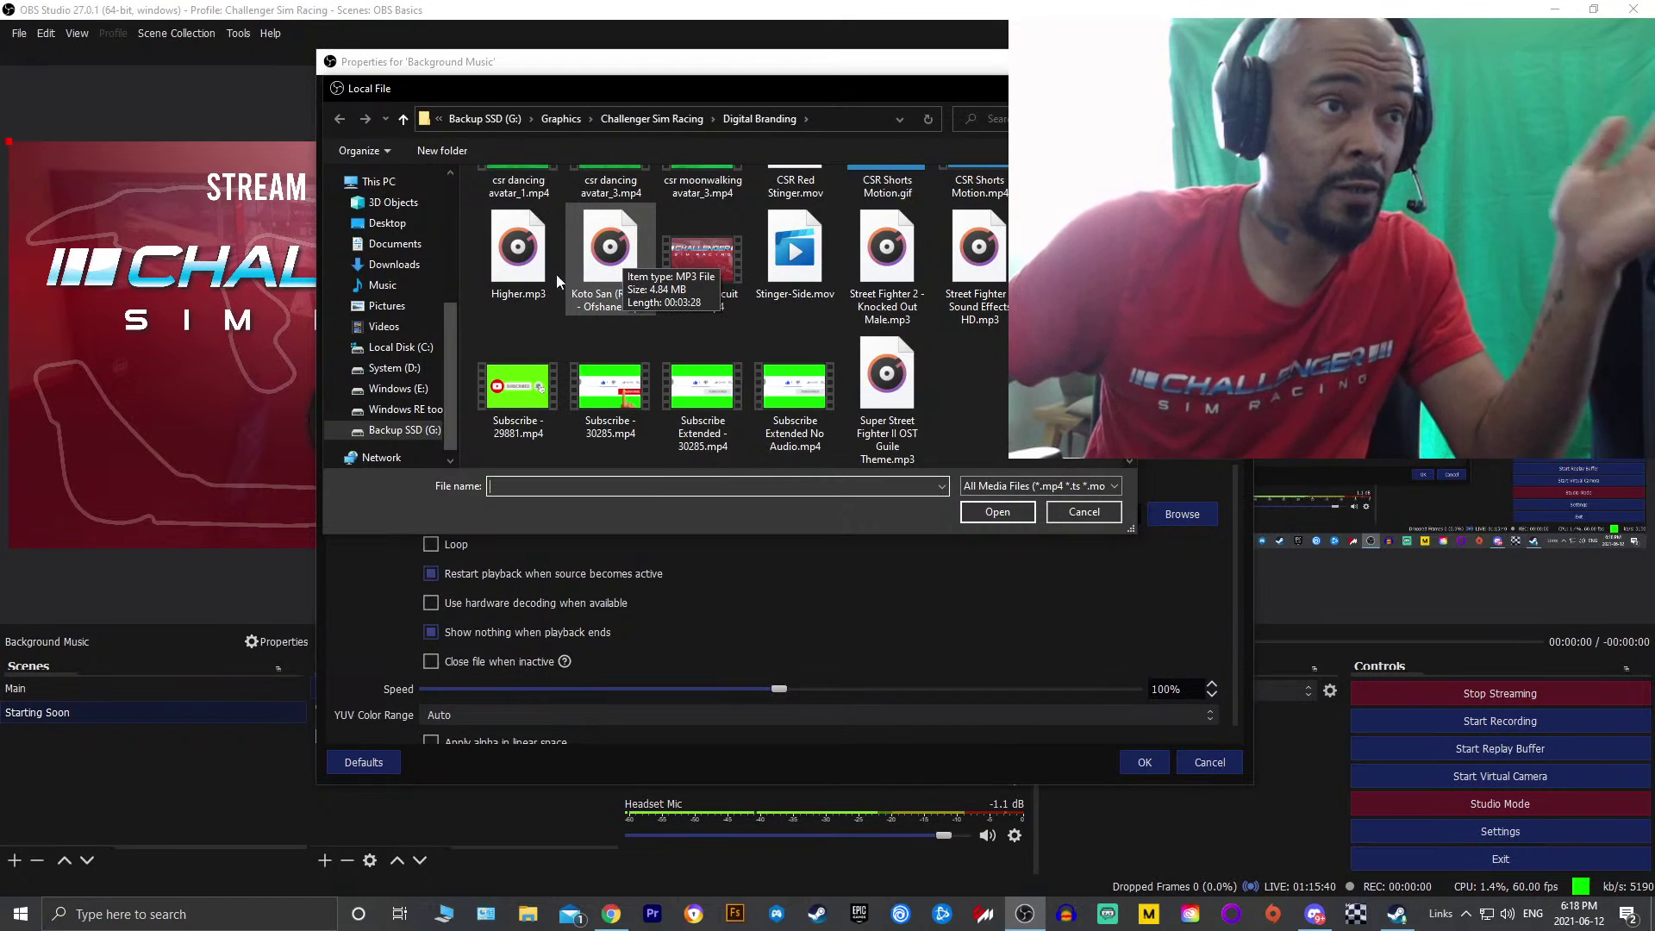
left_click(523, 284)
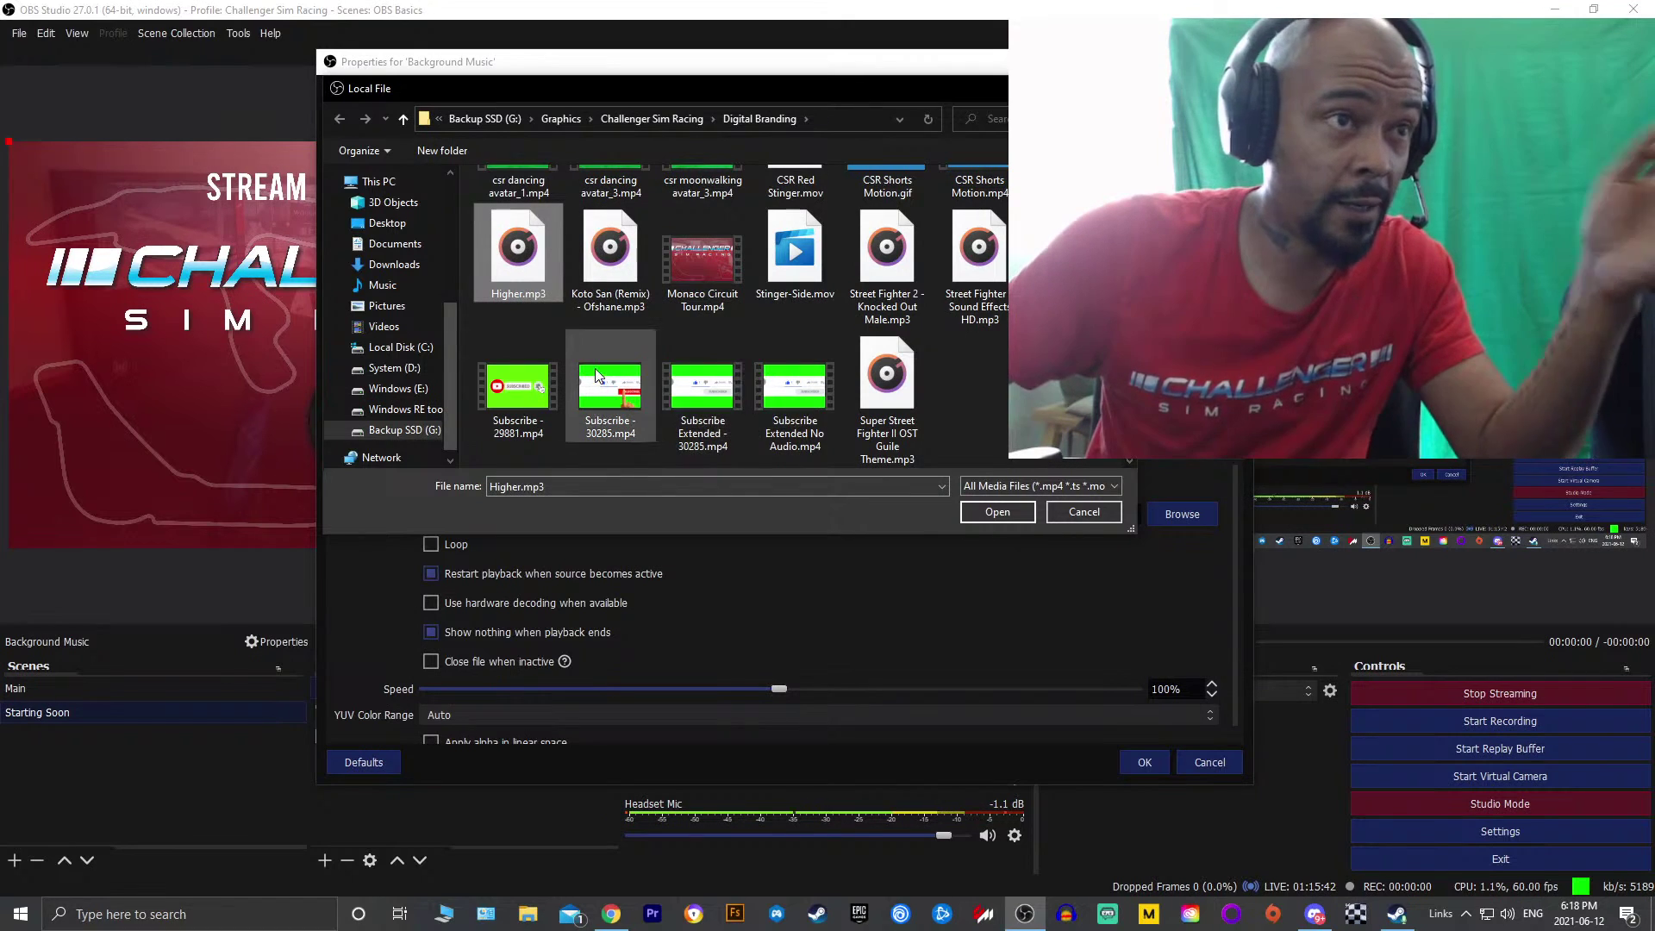
left_click(979, 512)
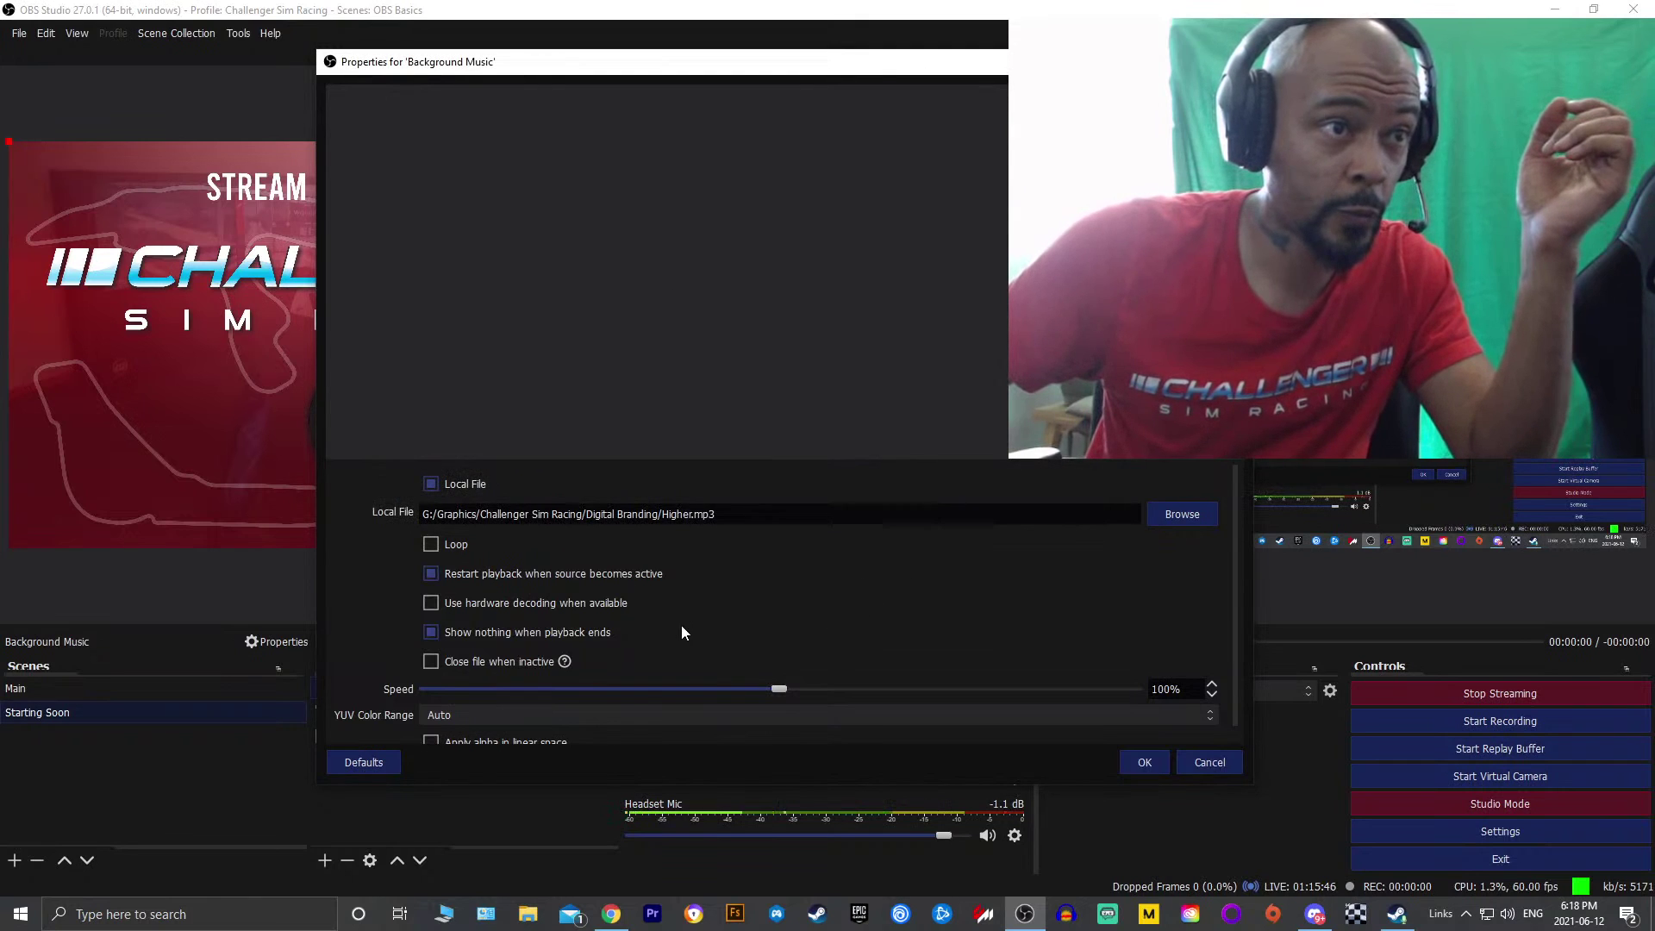
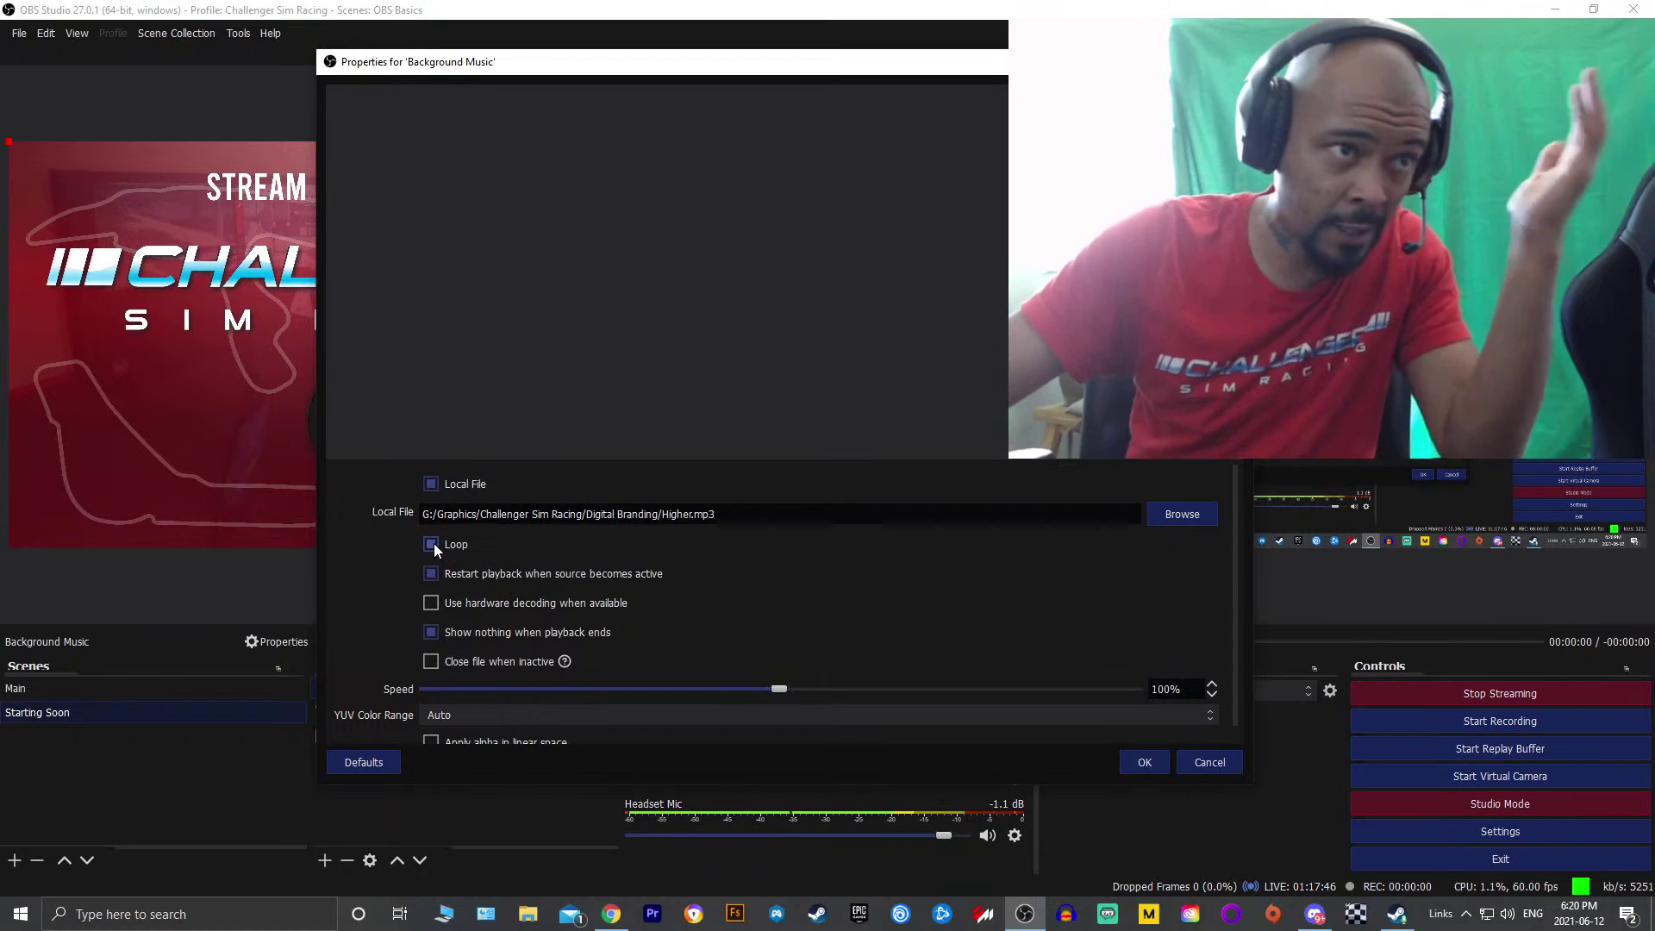
Enable looping for the Background Music media source and accept its properties
left_click(431, 544)
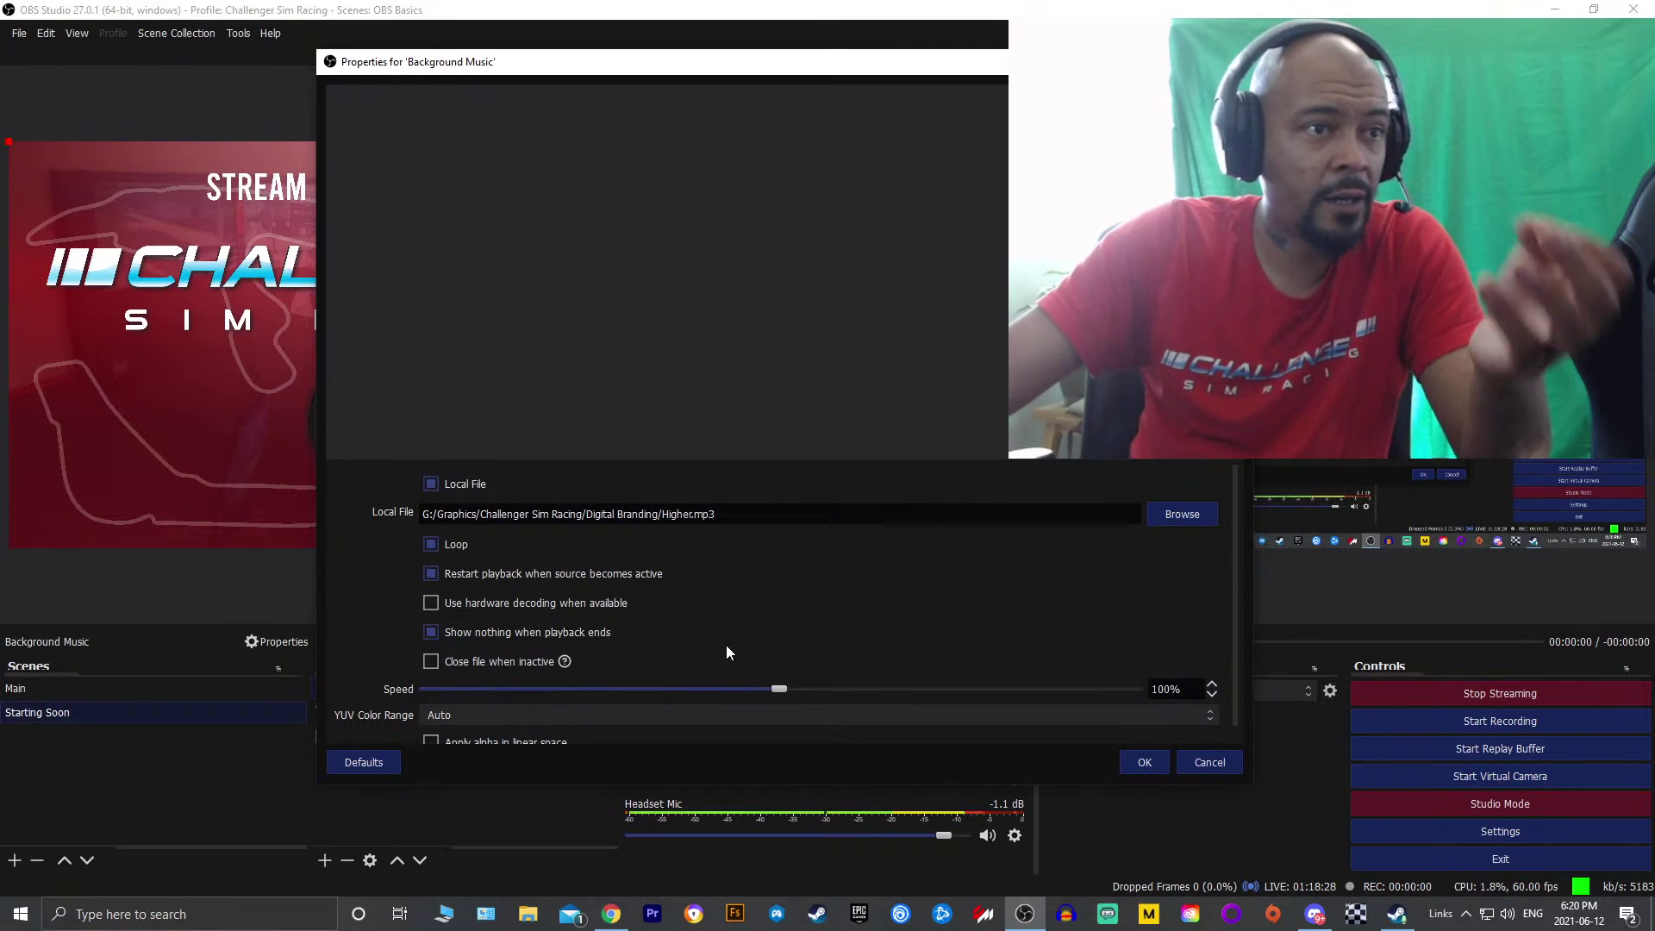
scroll(798, 619, "down", 1)
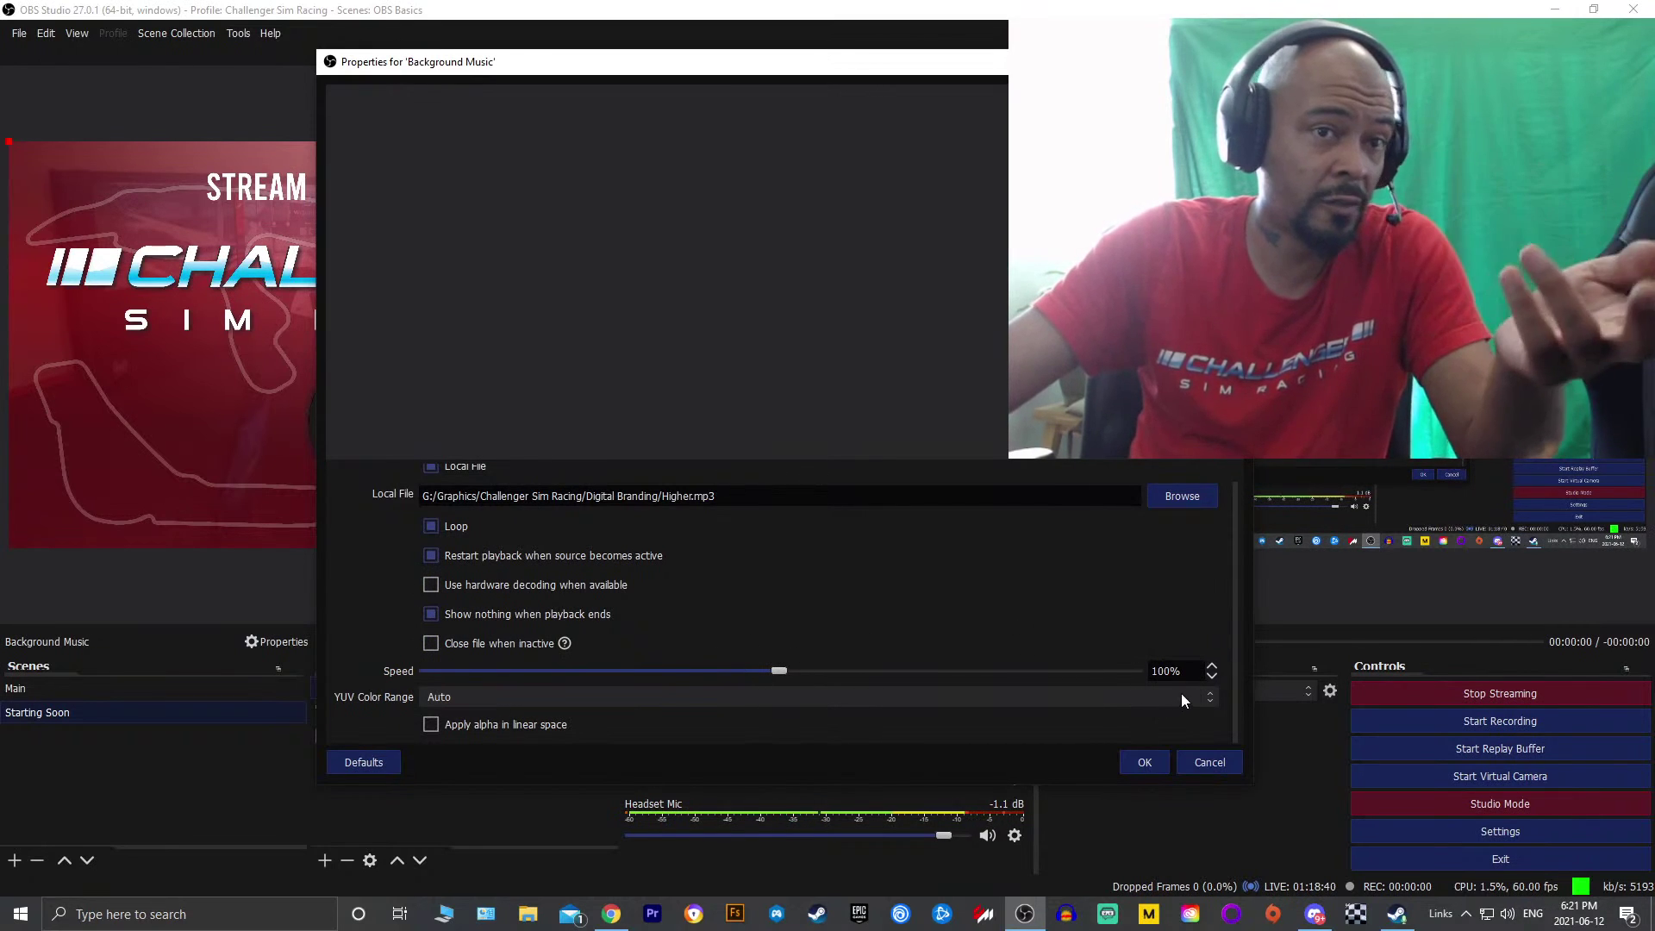
left_click(1150, 764)
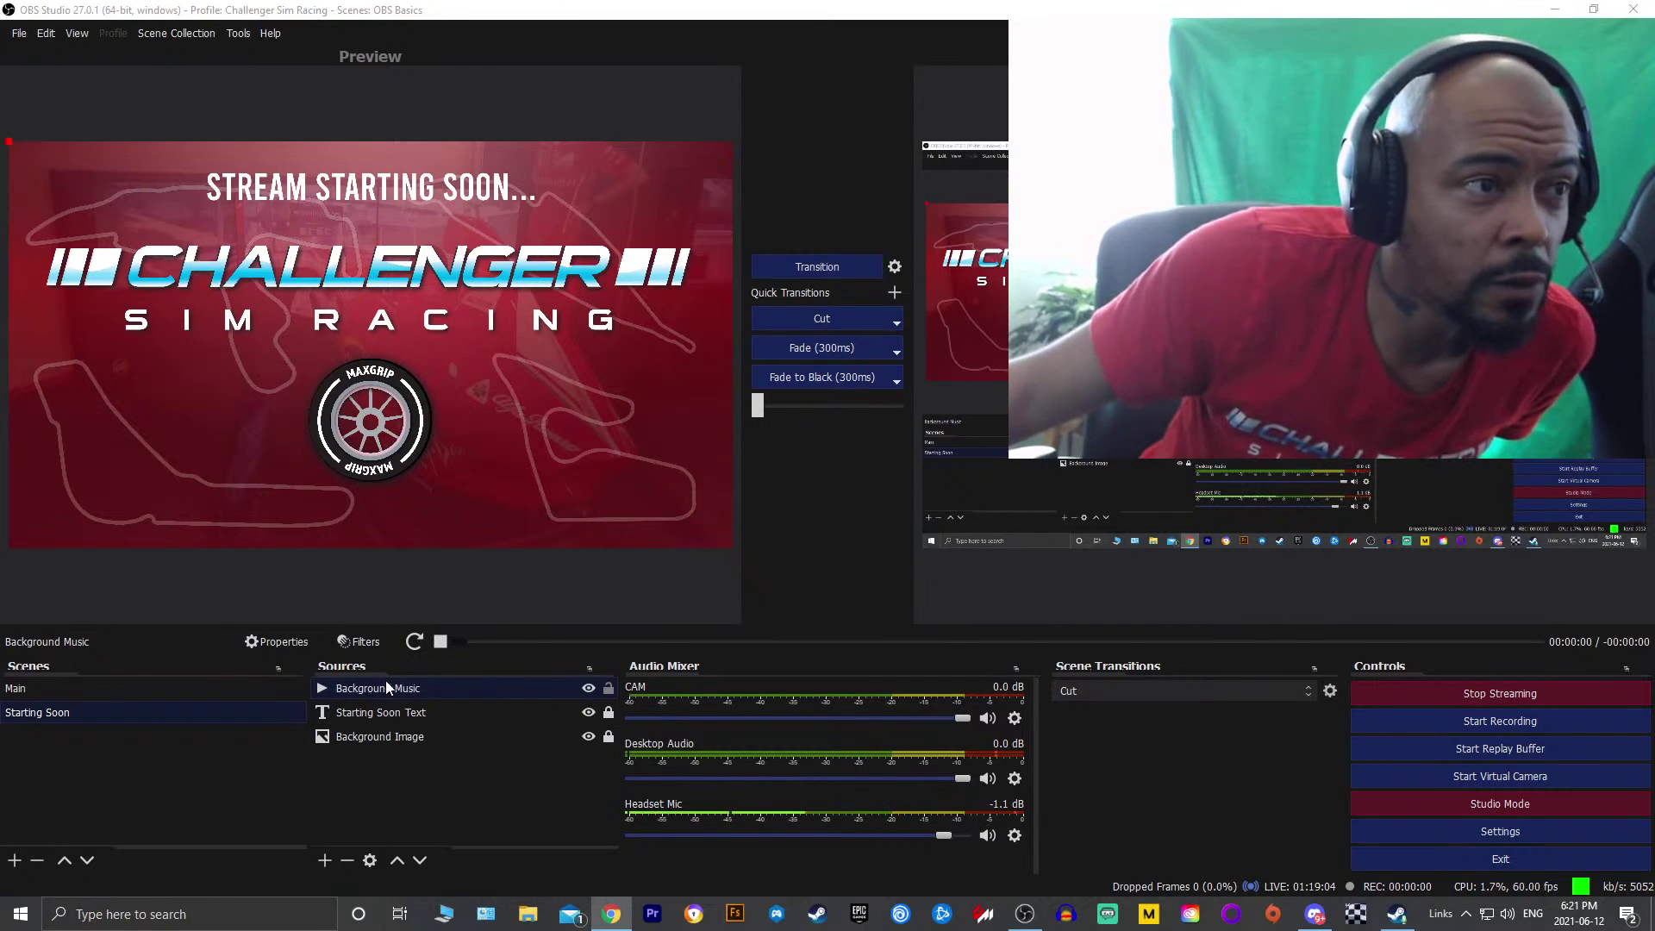
Examine the Background Music source's local file and playback options in its properties, then cancel out of them
left_click(413, 691)
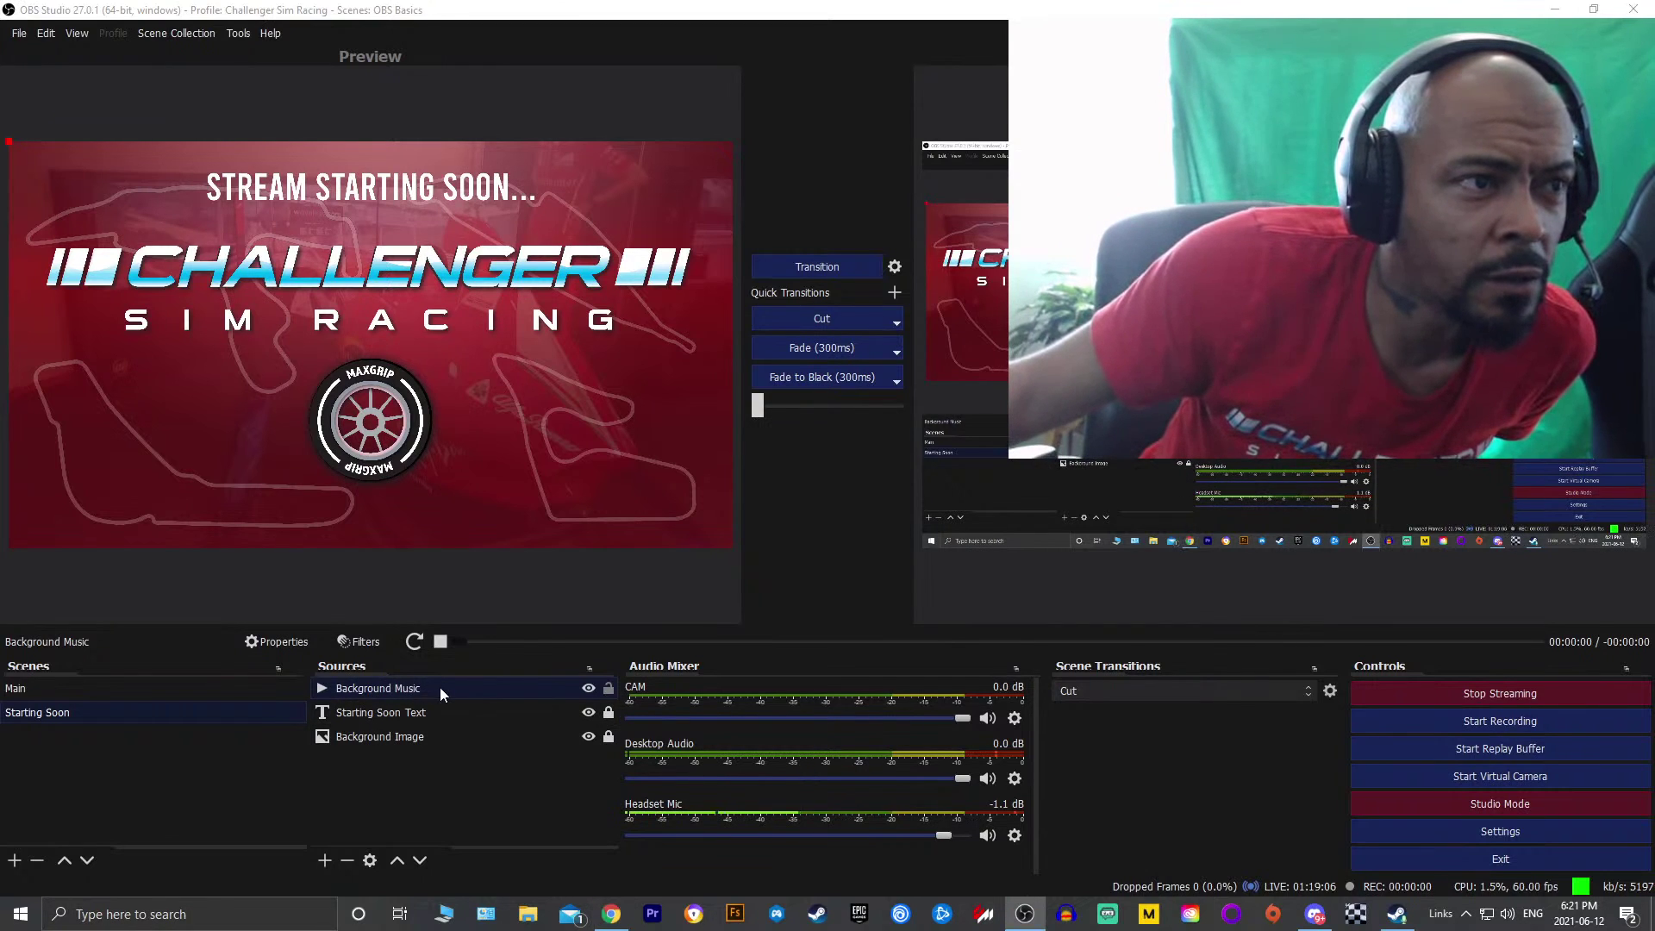
double_click(436, 687)
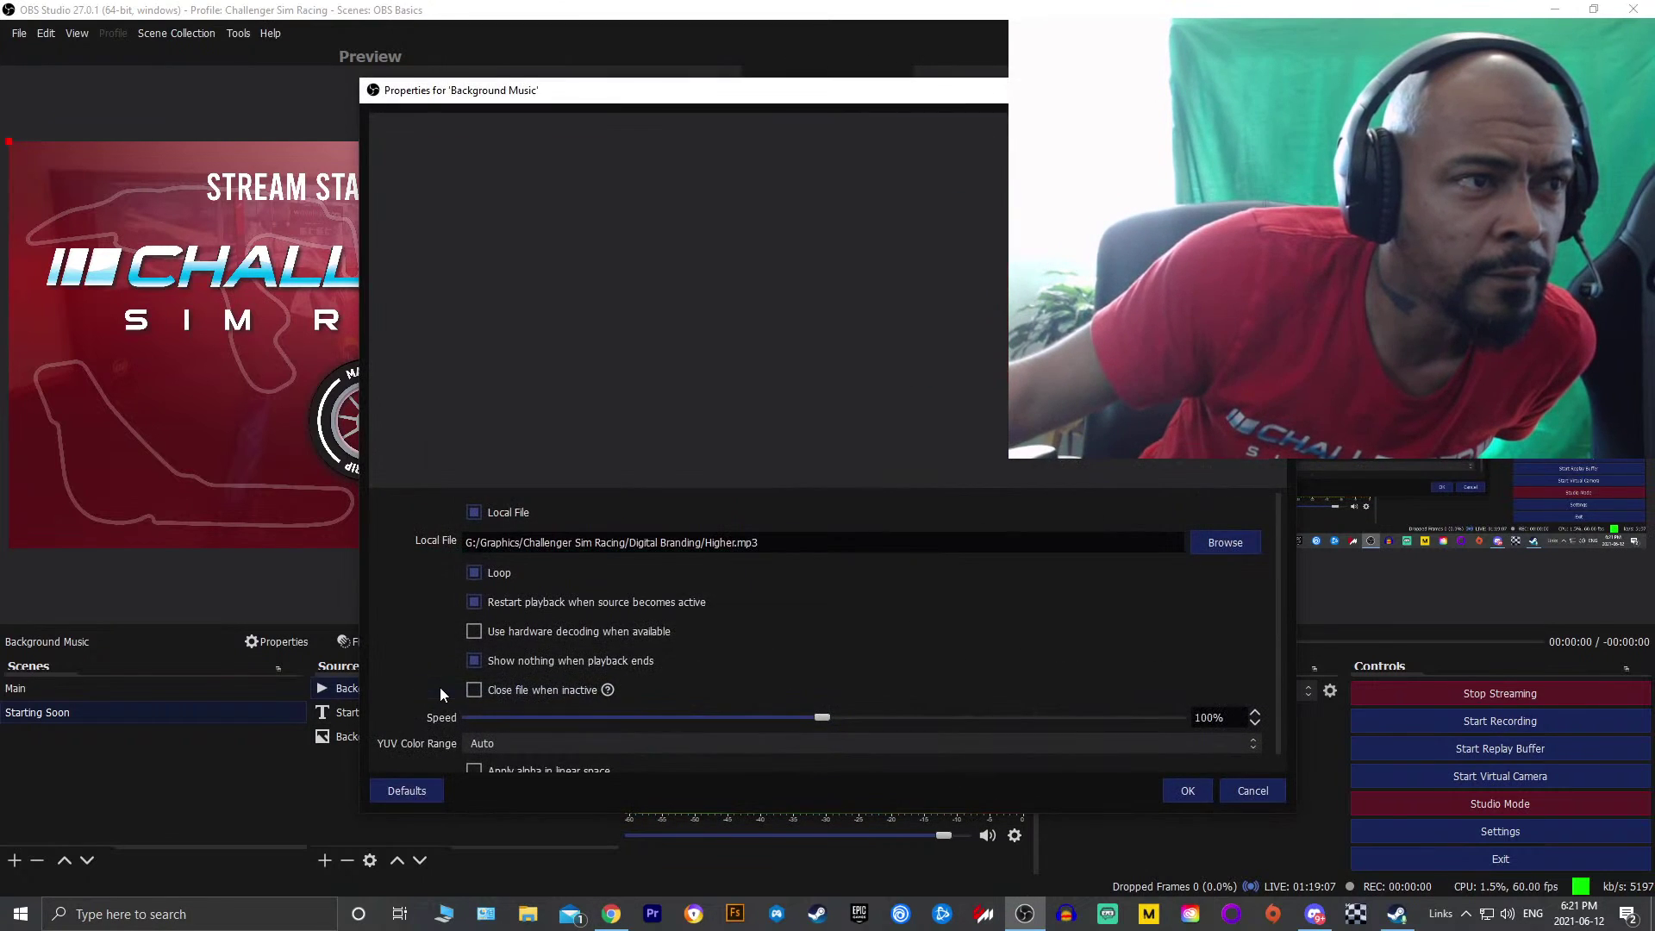
left_click(1254, 789)
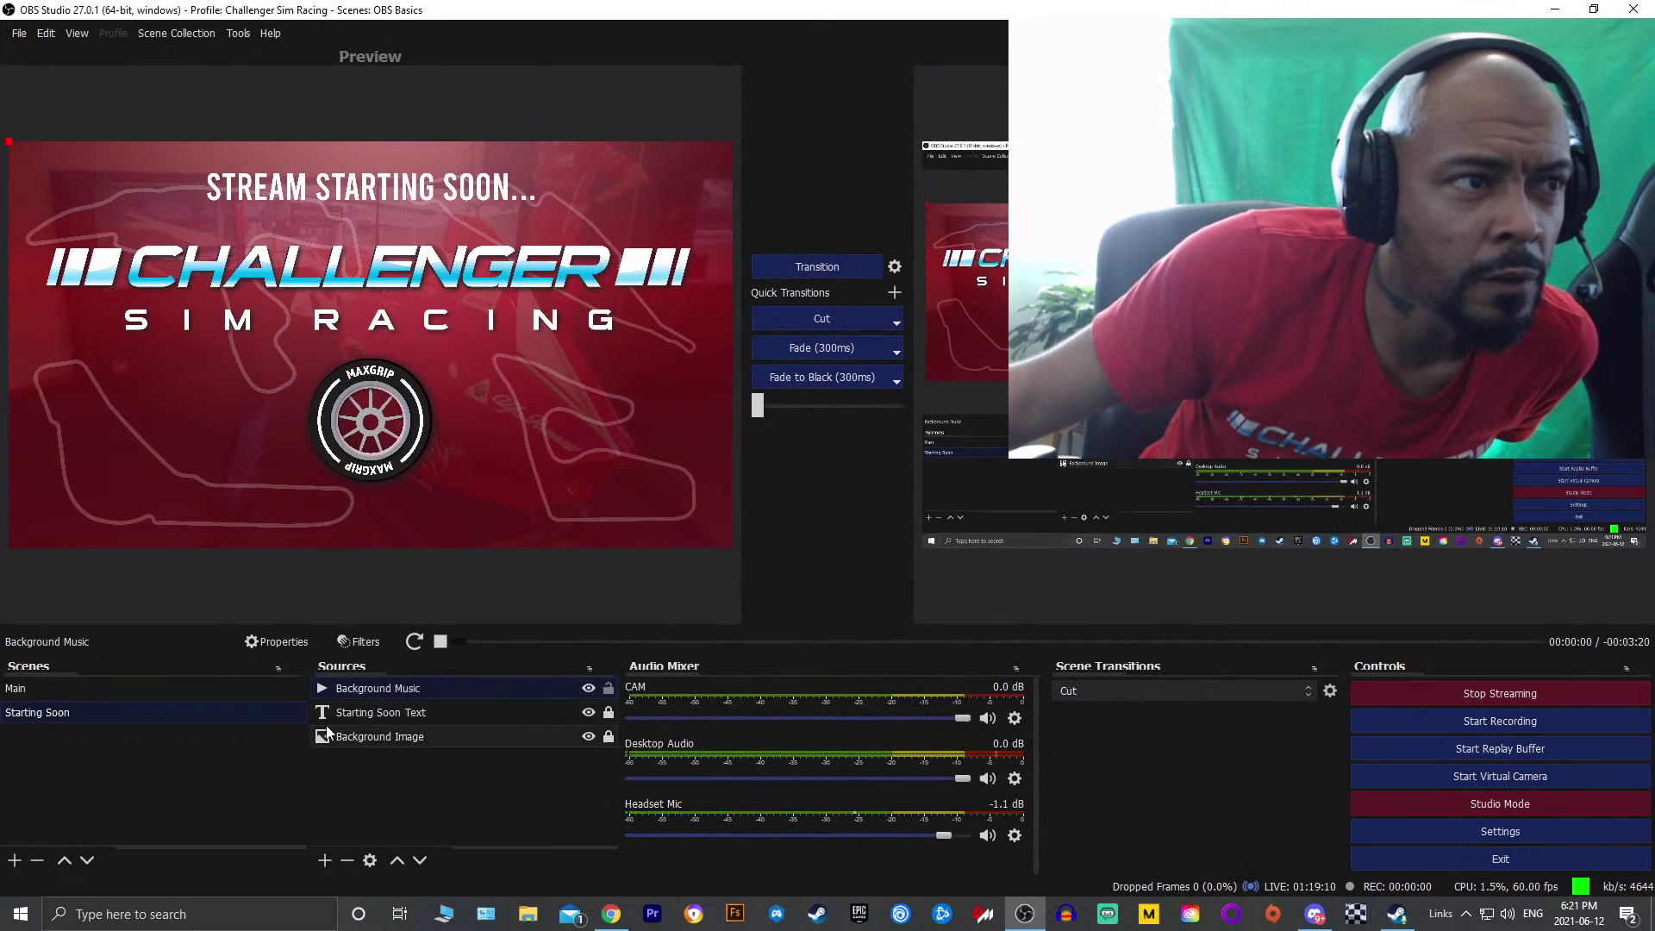
double_click(468, 690)
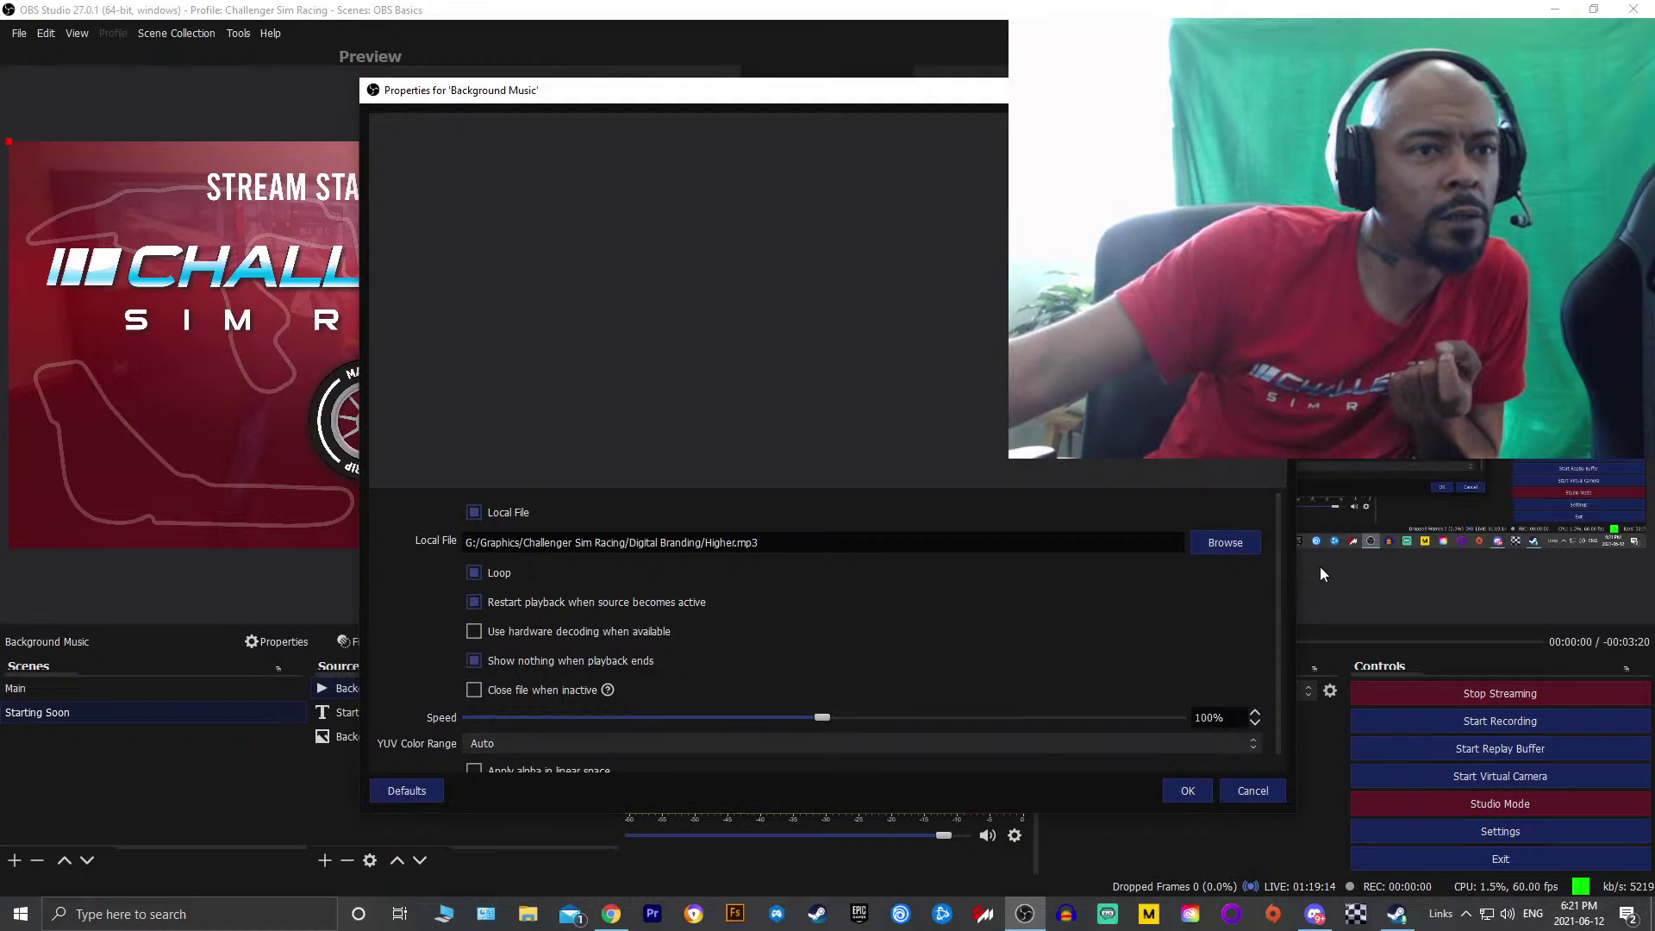
scroll(1249, 685, "down", 1)
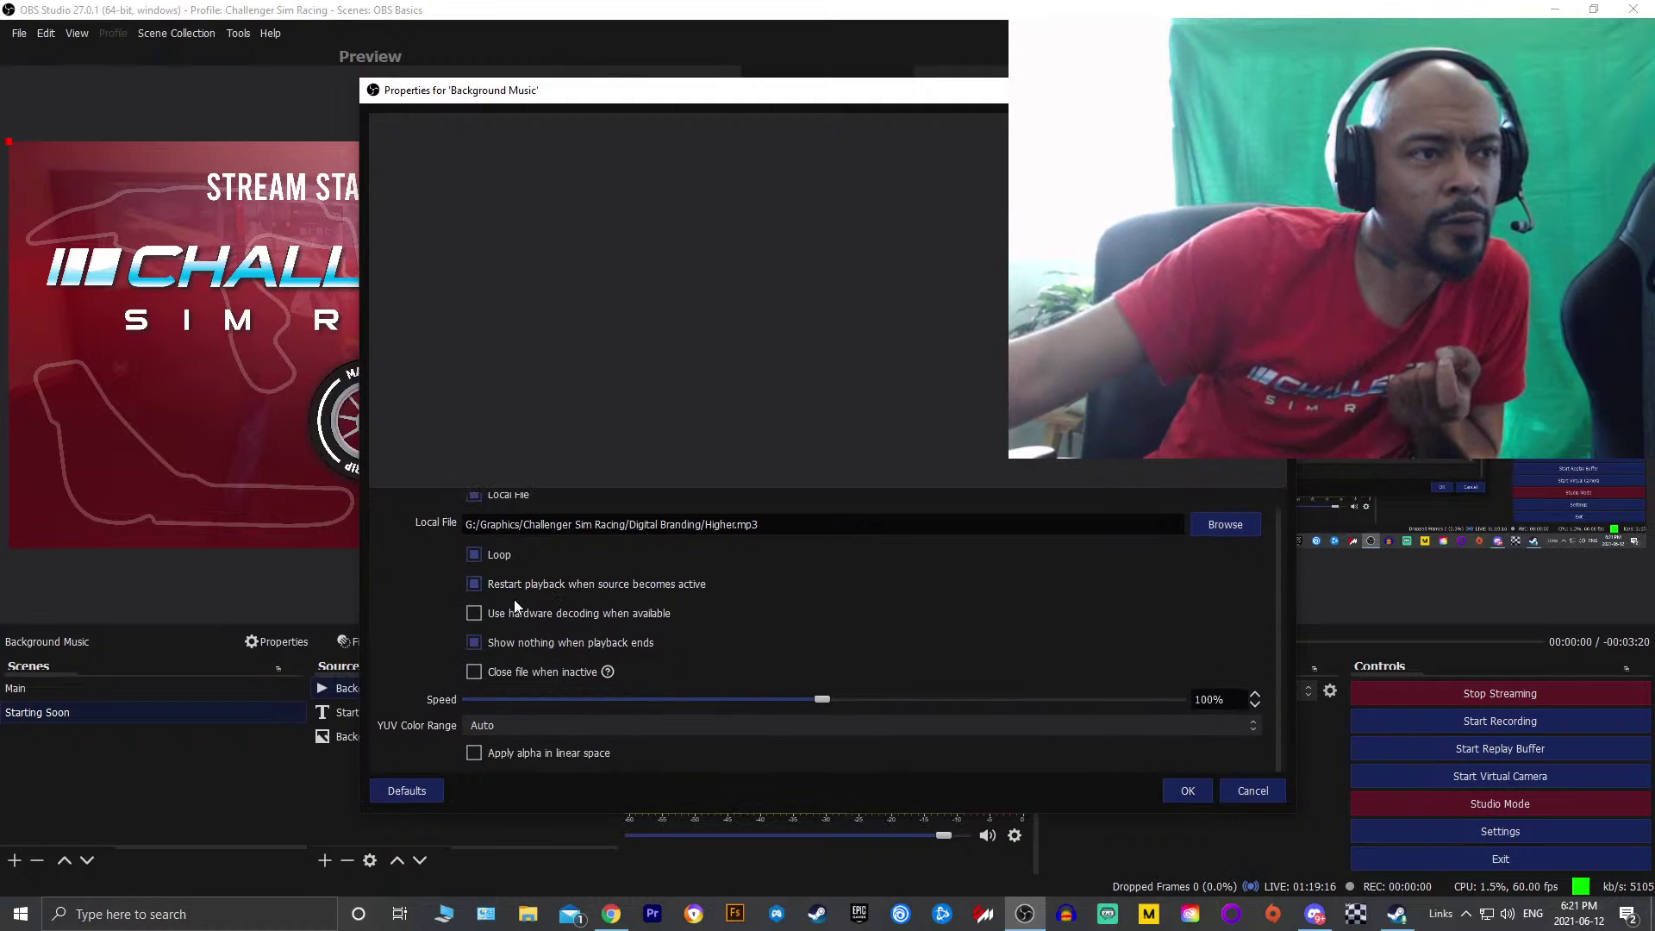
left_click(1232, 800)
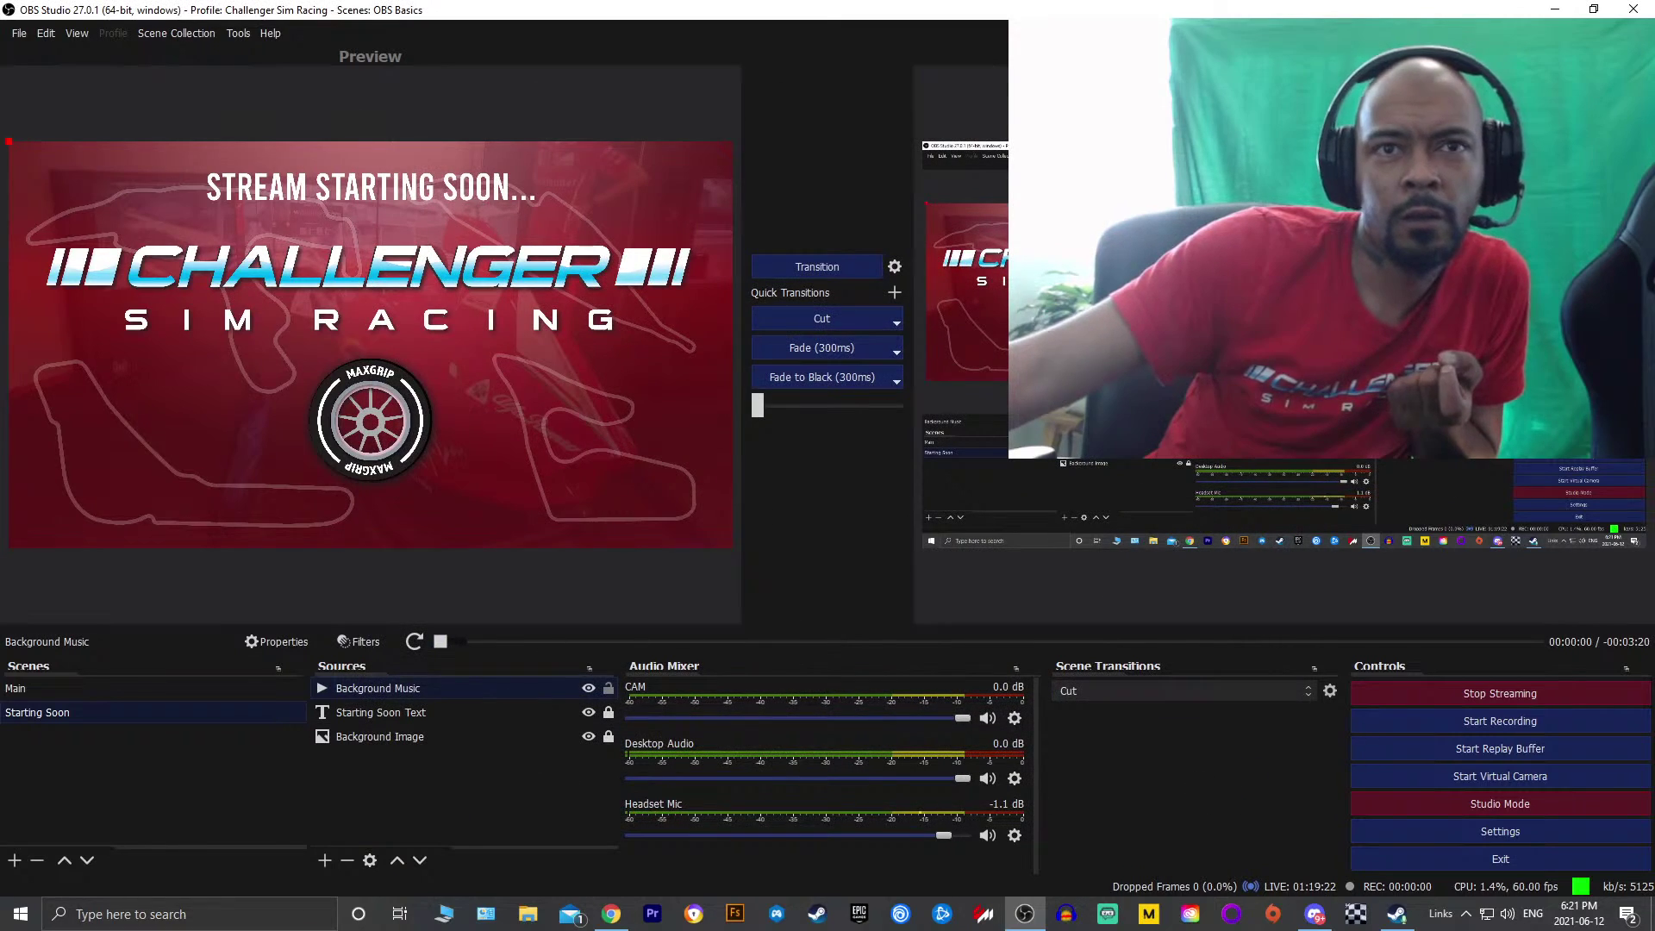
Reselect the Starting Soon scene and recheck the Background Music source's loop, restart and other playback options
key("alt+Tab")
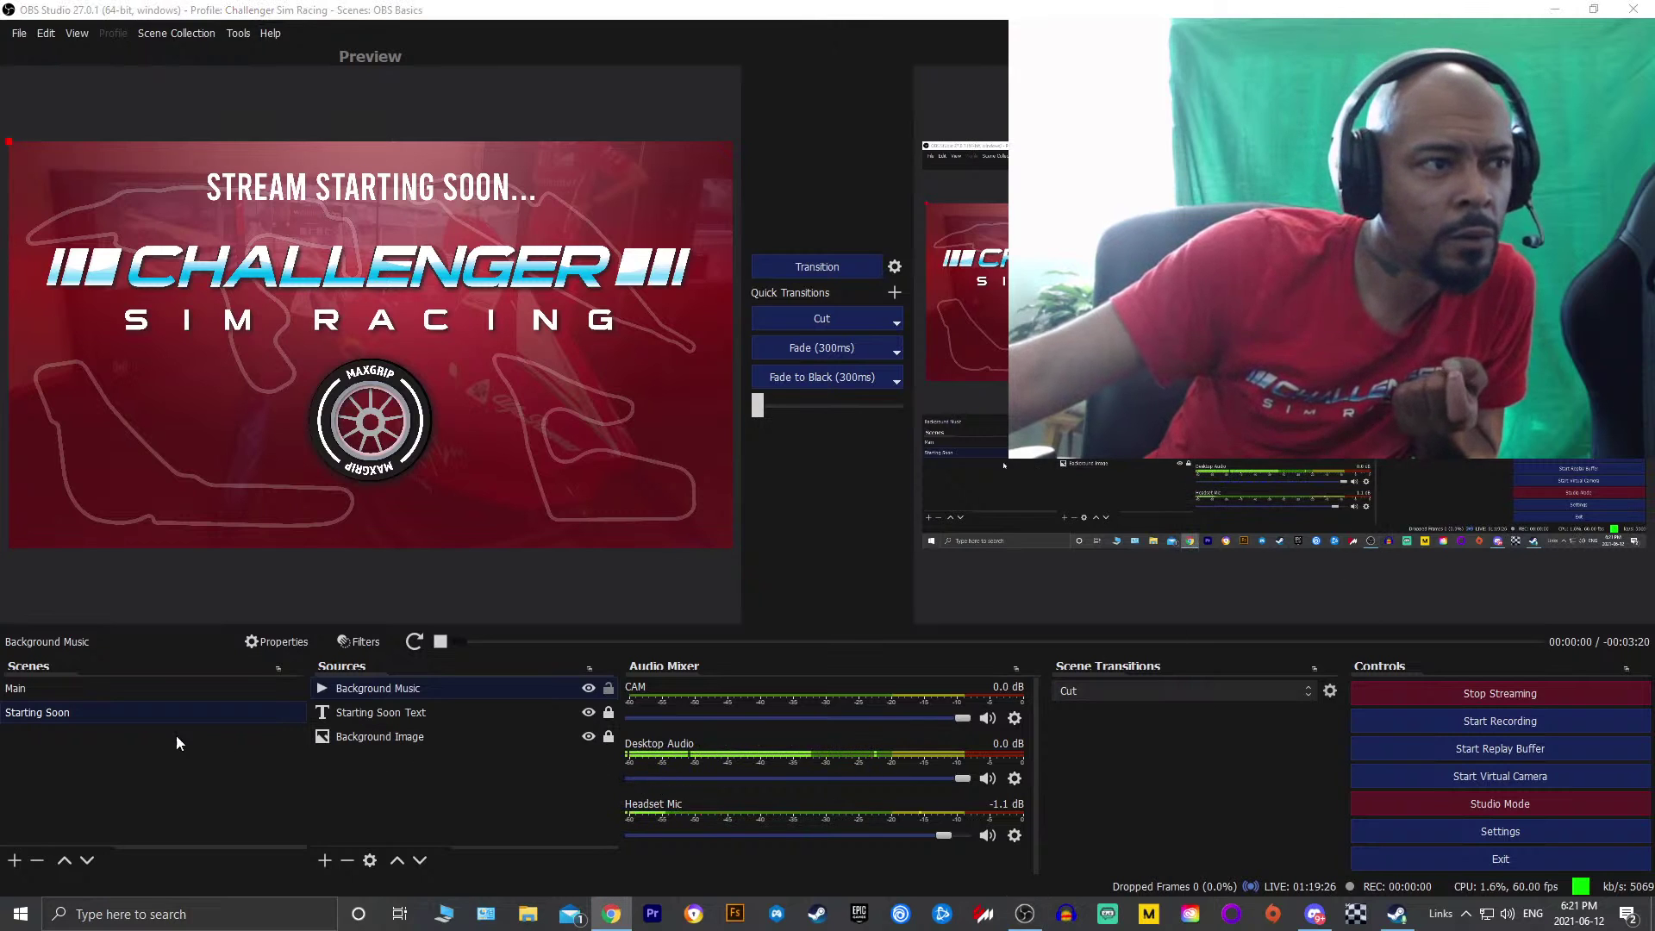
left_click(83, 695)
left_click(75, 716)
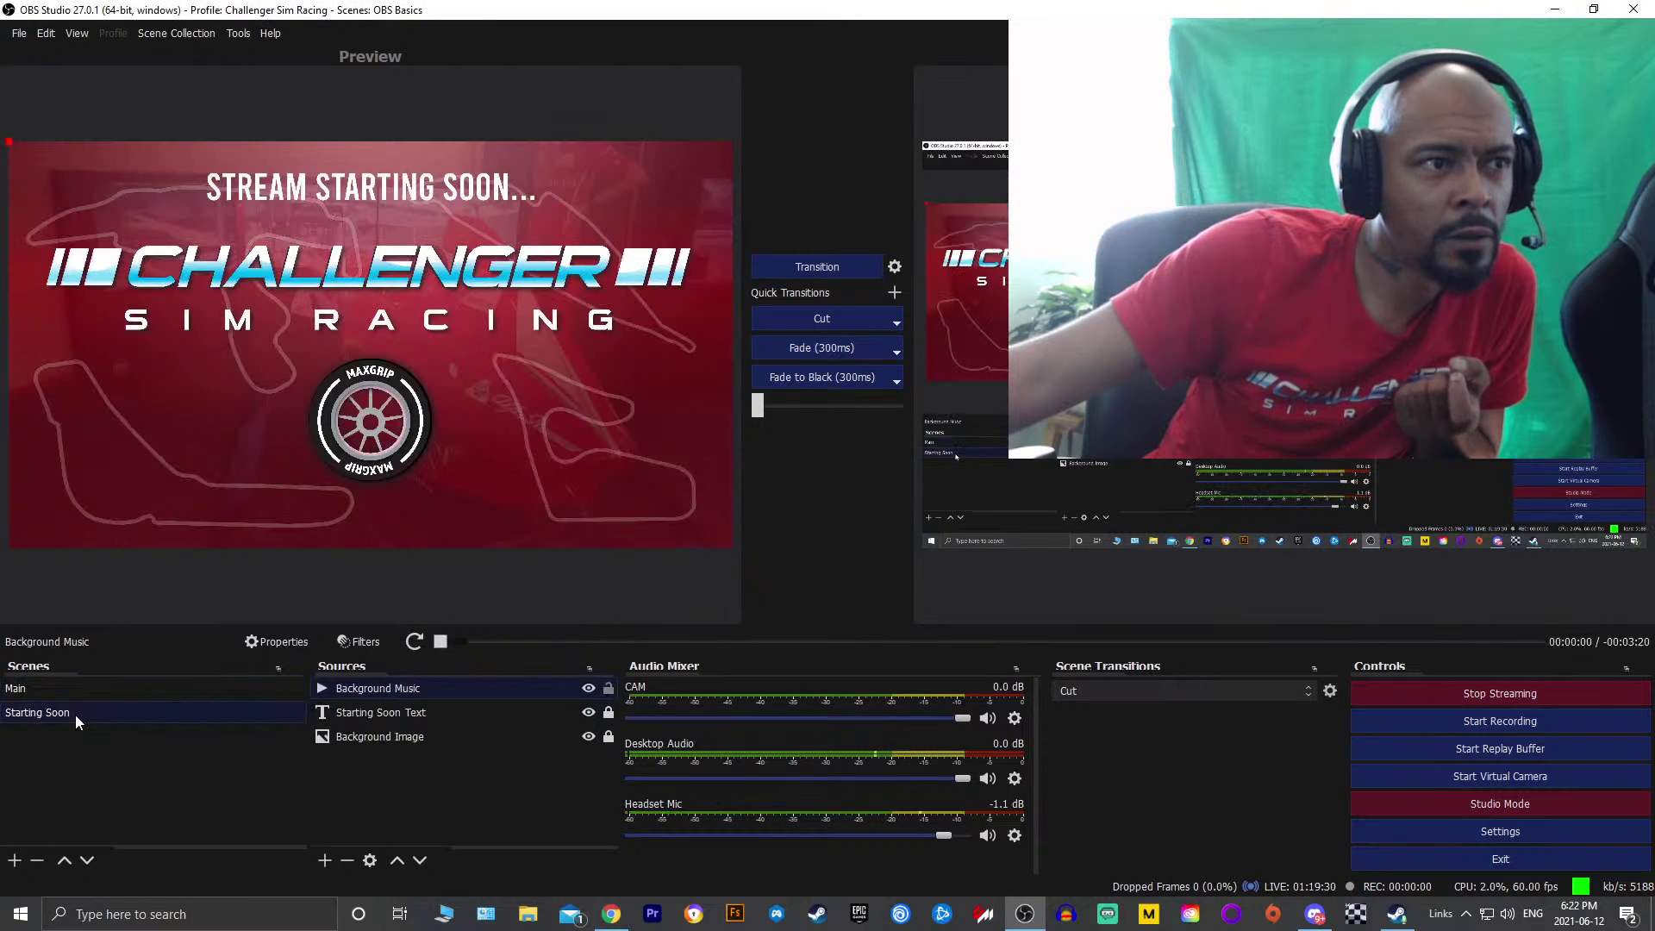
double_click(495, 690)
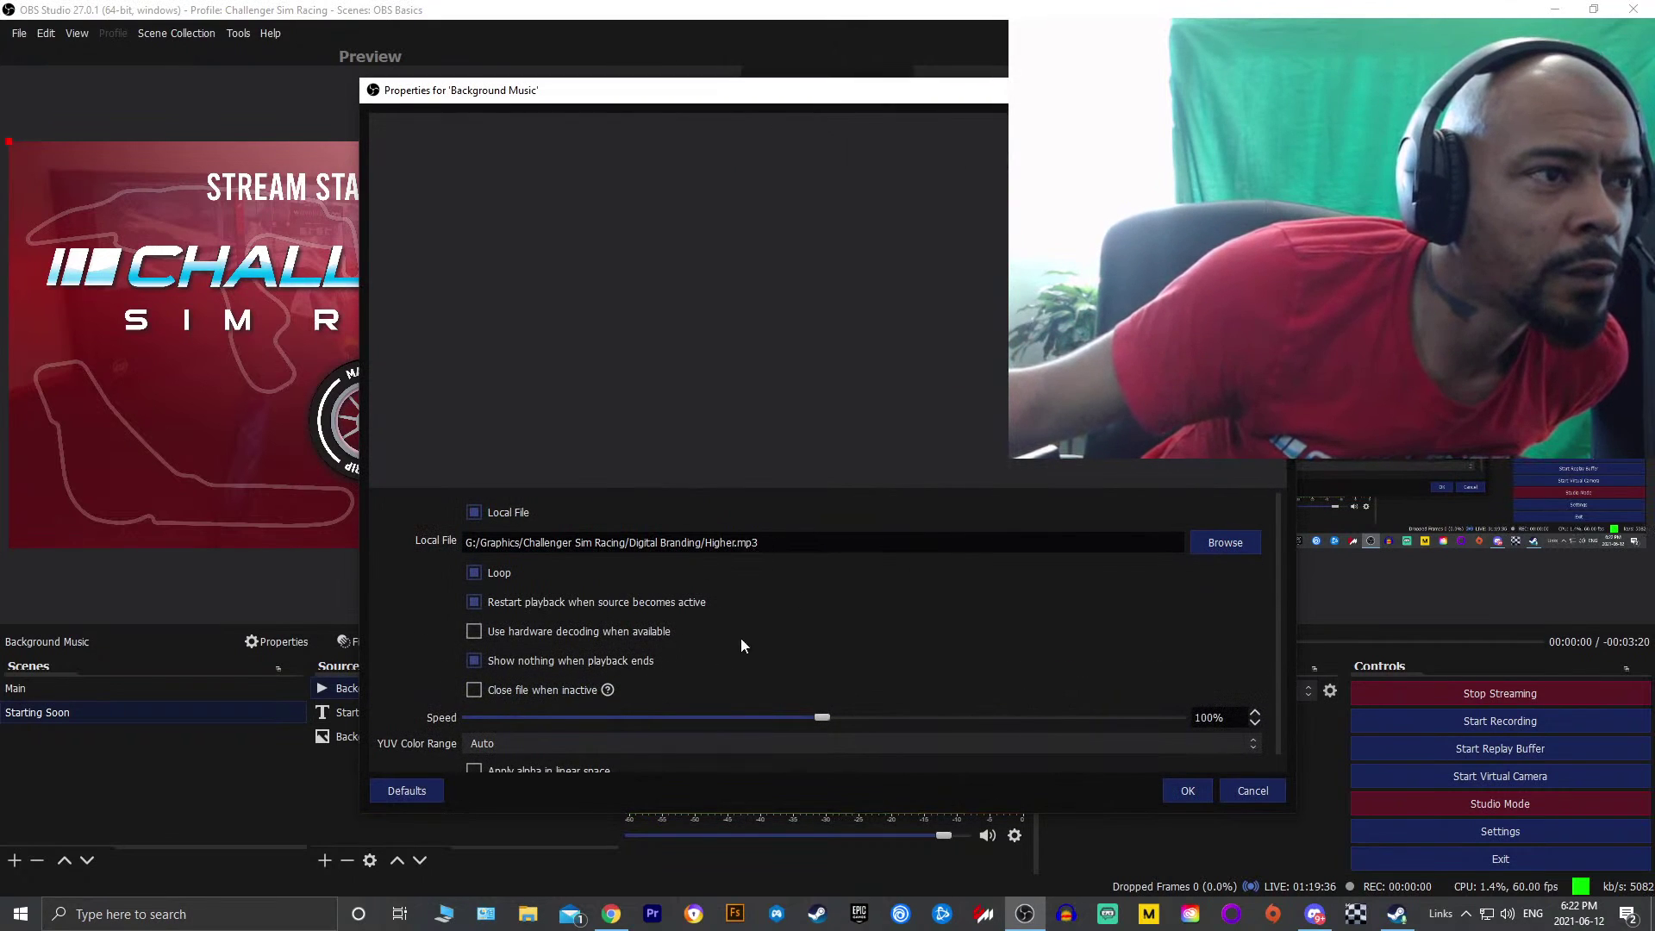
scroll(1117, 660, "down", 1)
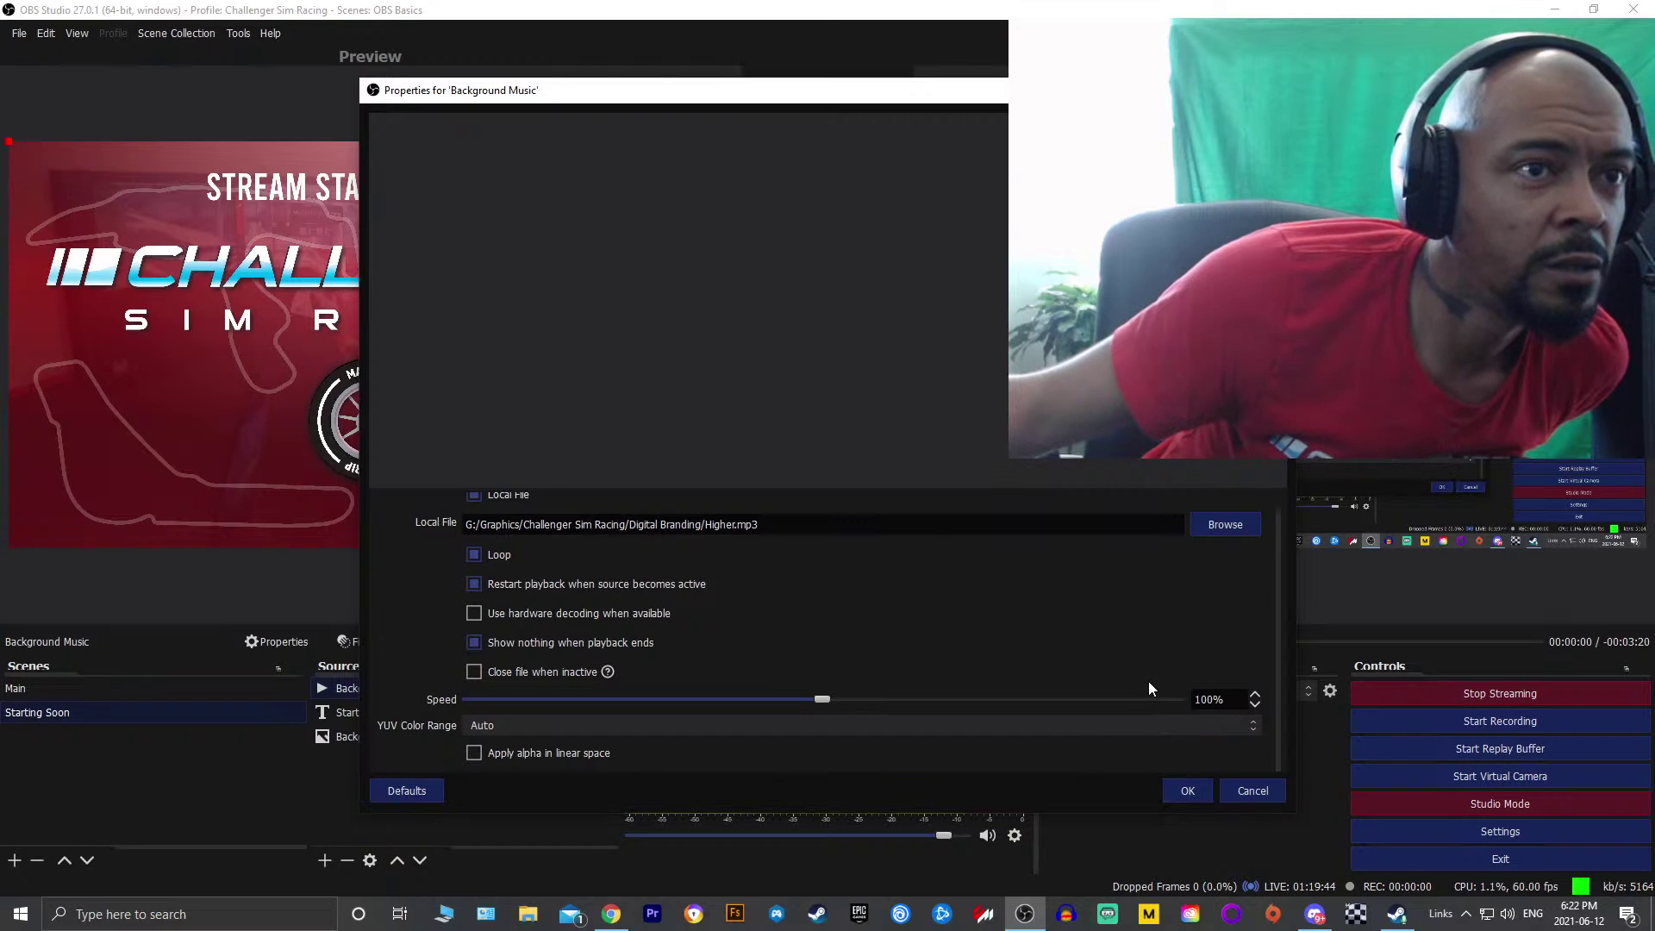
scroll(1148, 681, "up", 1)
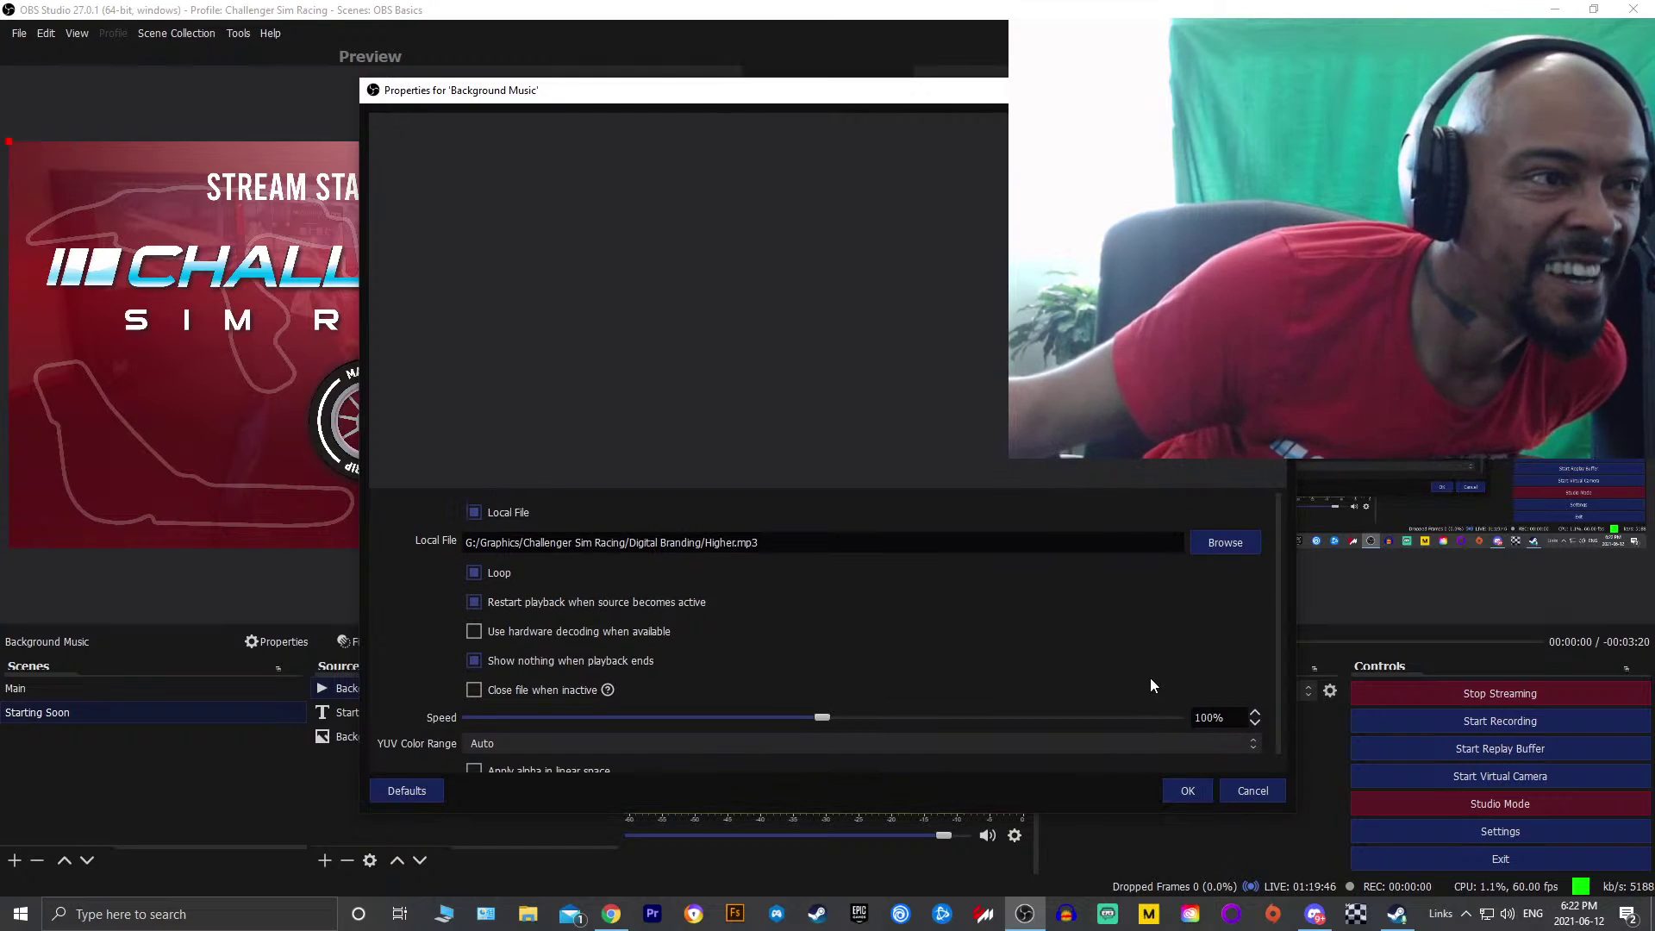
scroll(1145, 679, "down", 1)
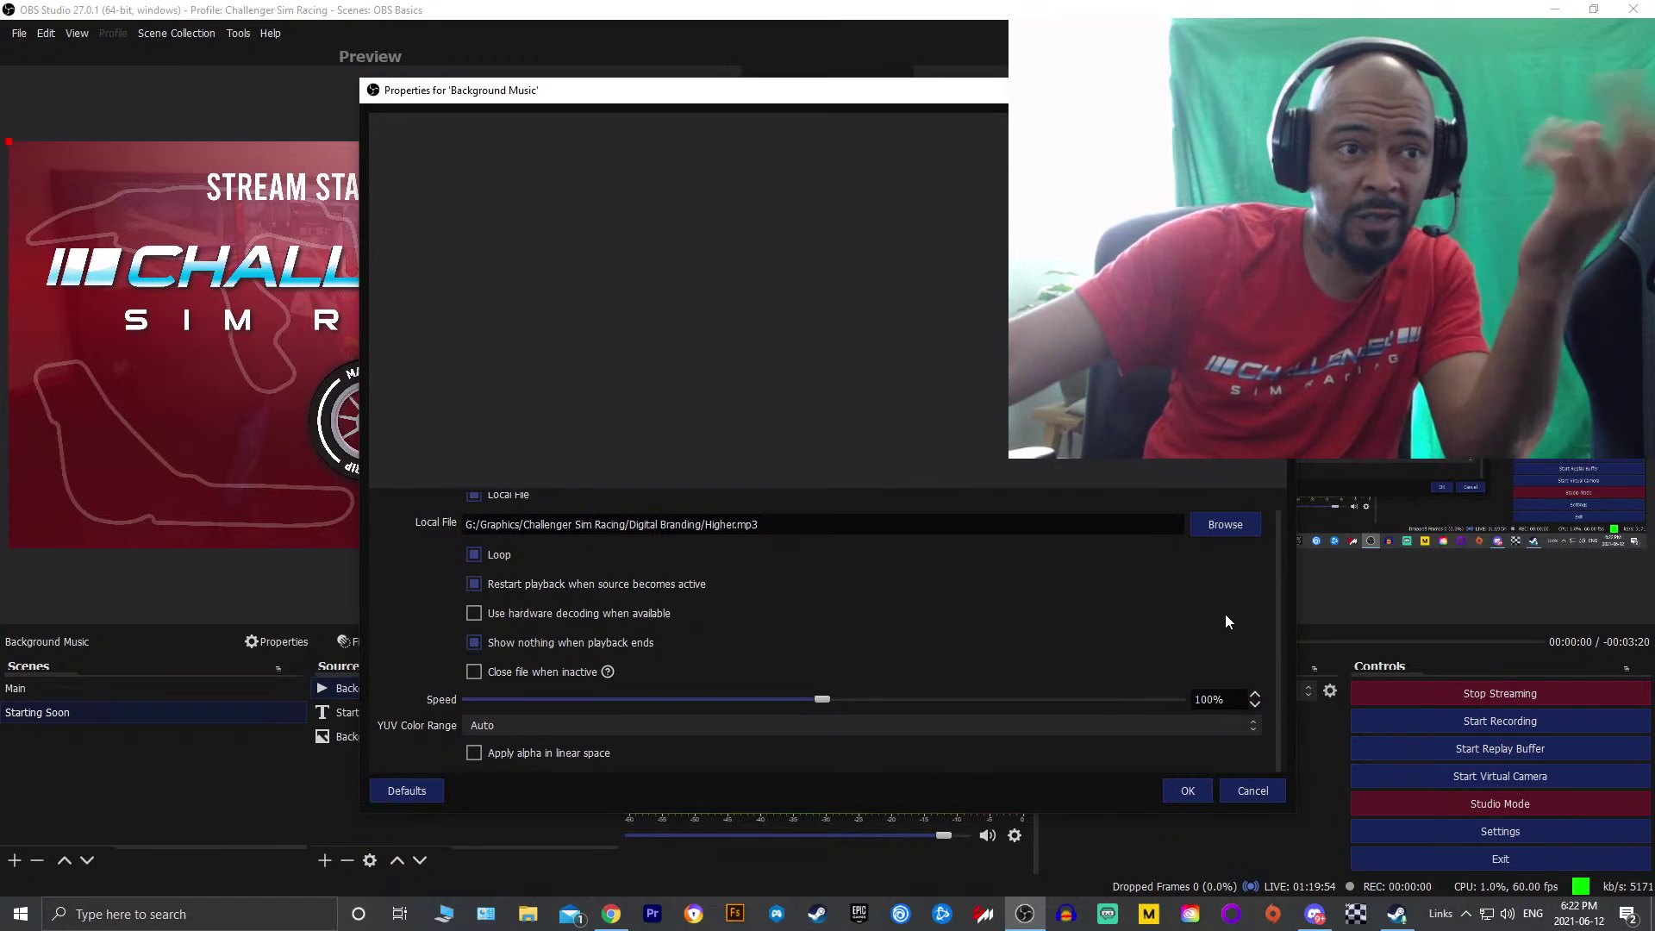
left_click(1243, 793)
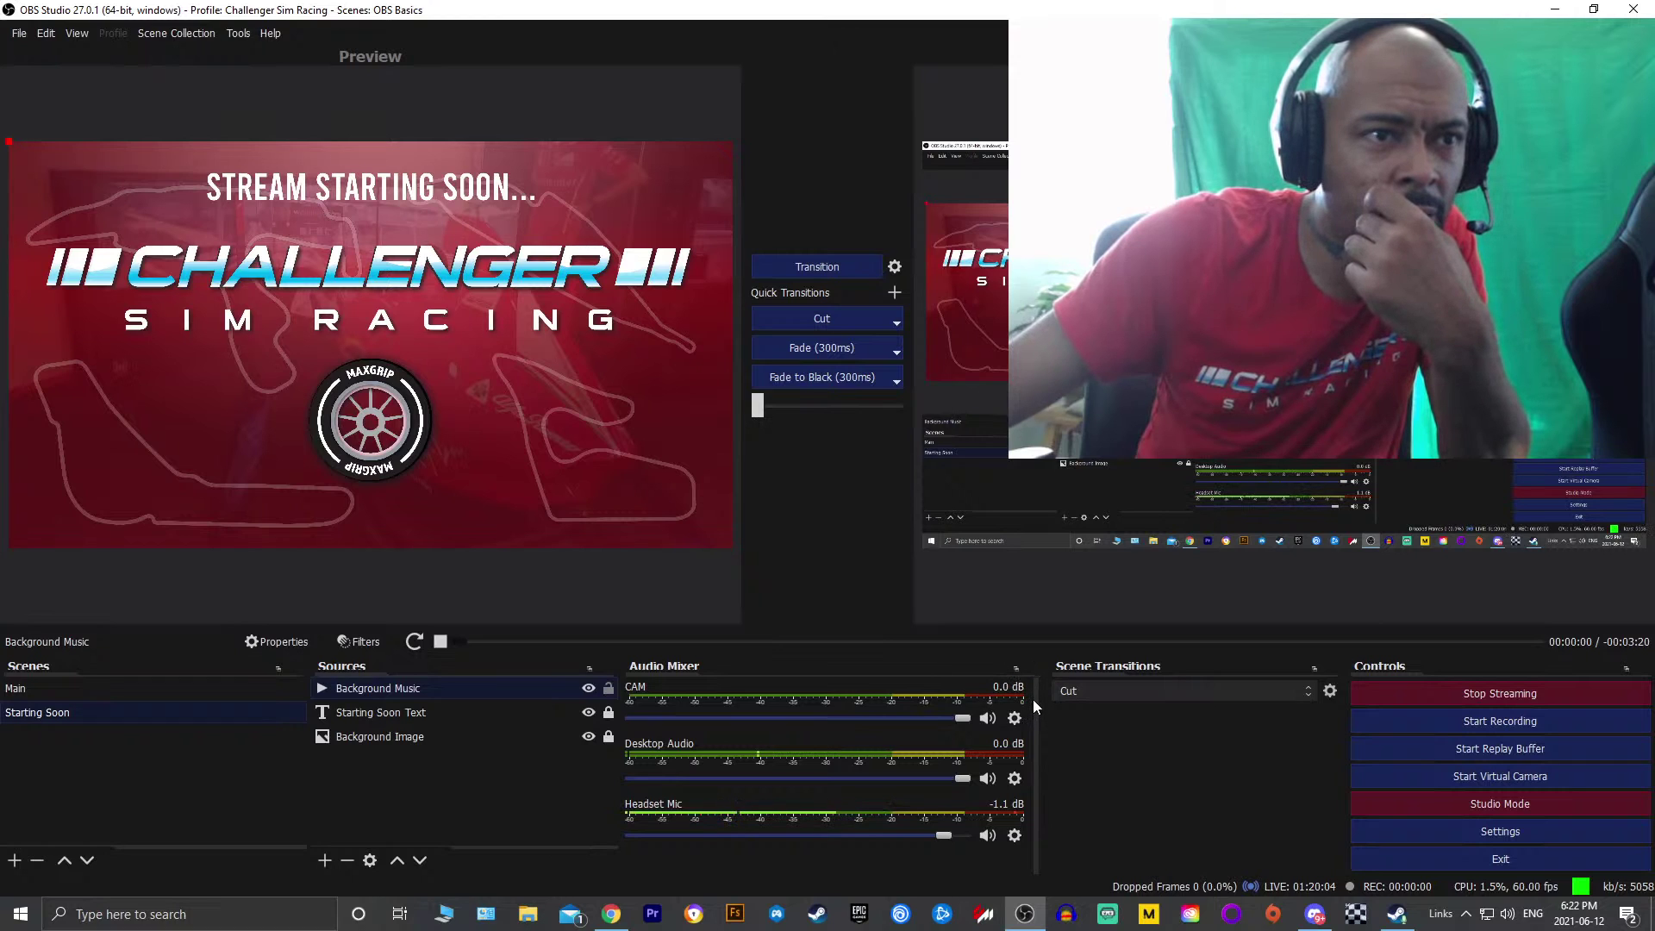
double_click(461, 685)
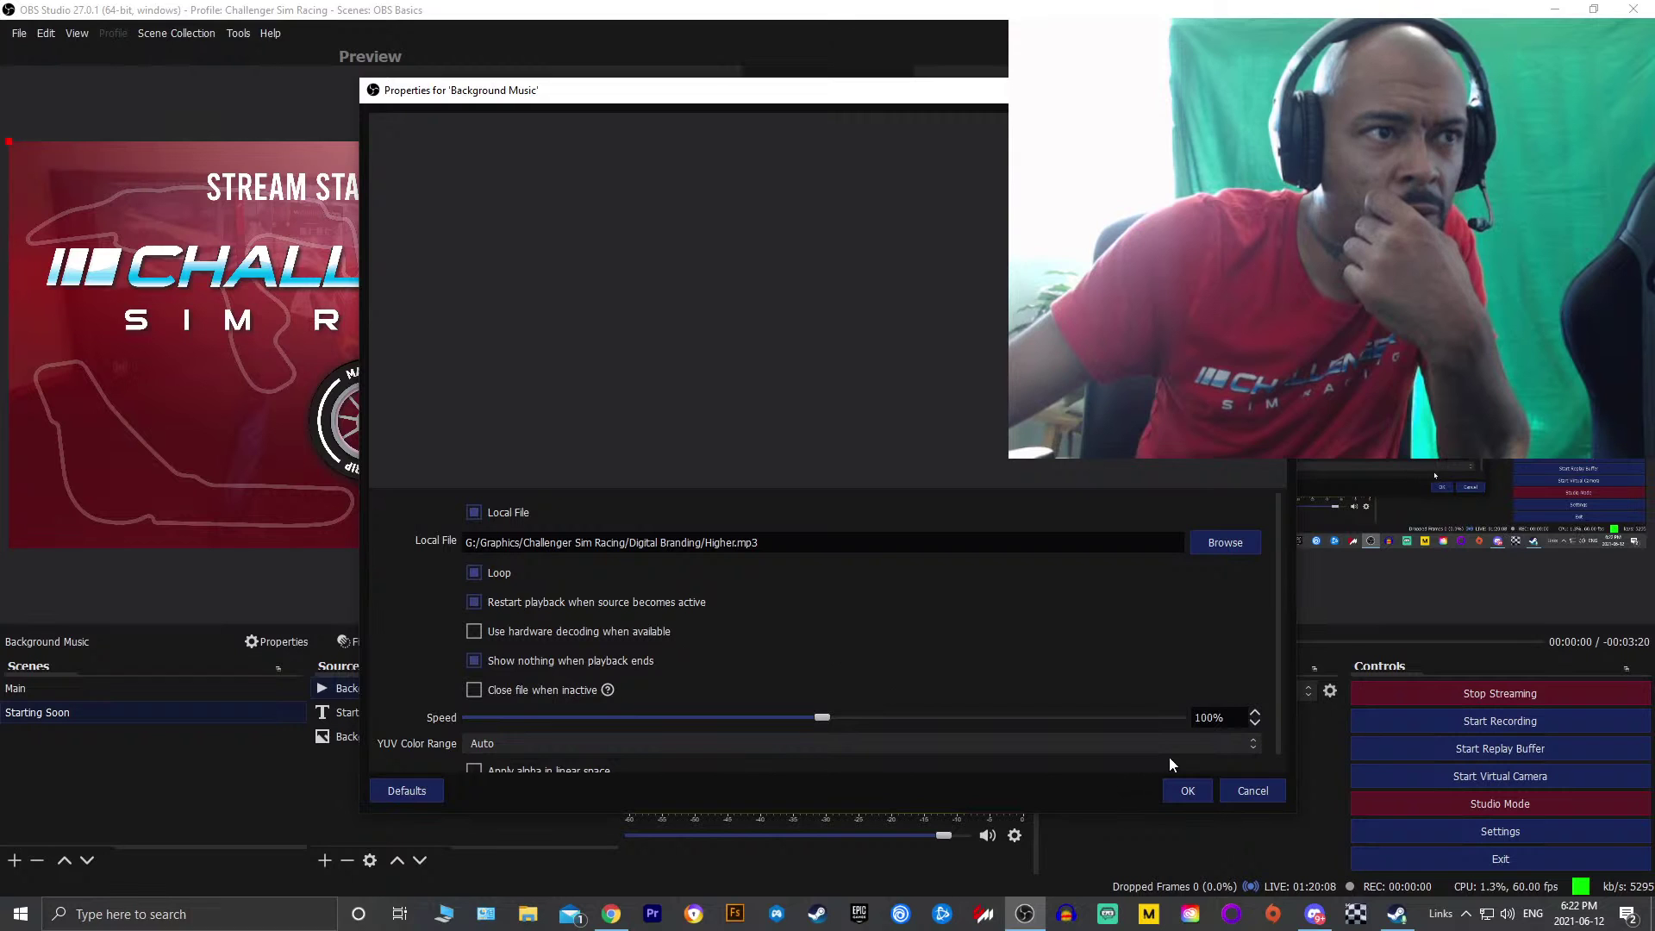
left_click(1252, 790)
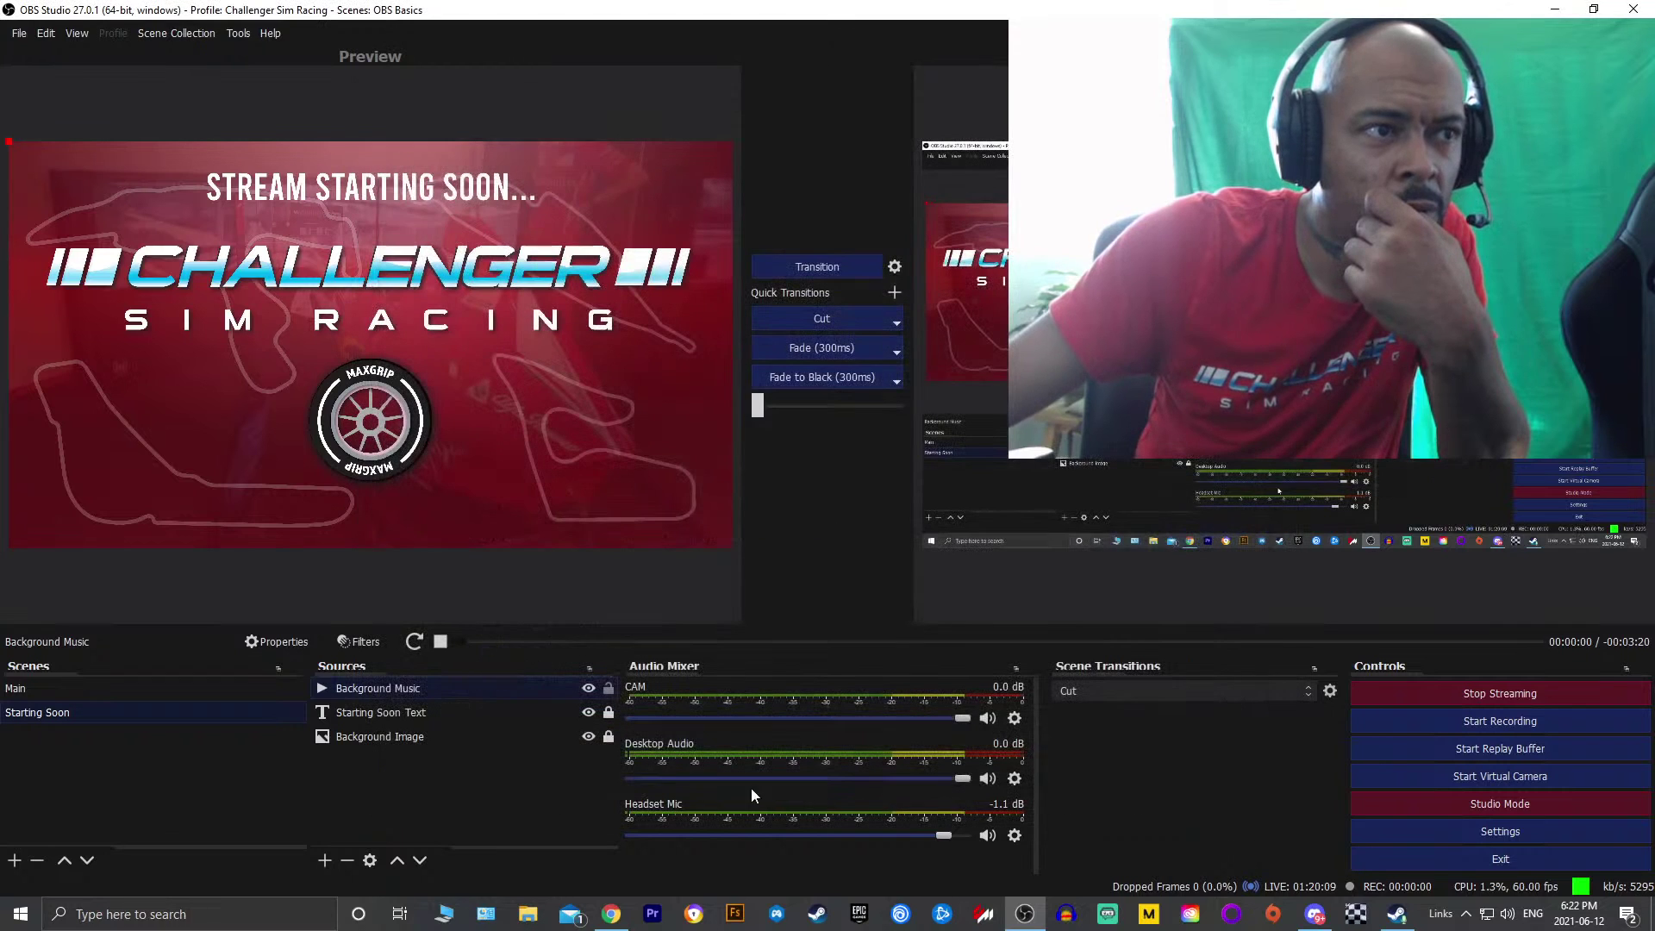
Look over the available source types and review the Background Music properties without adding a new source
left_click(326, 860)
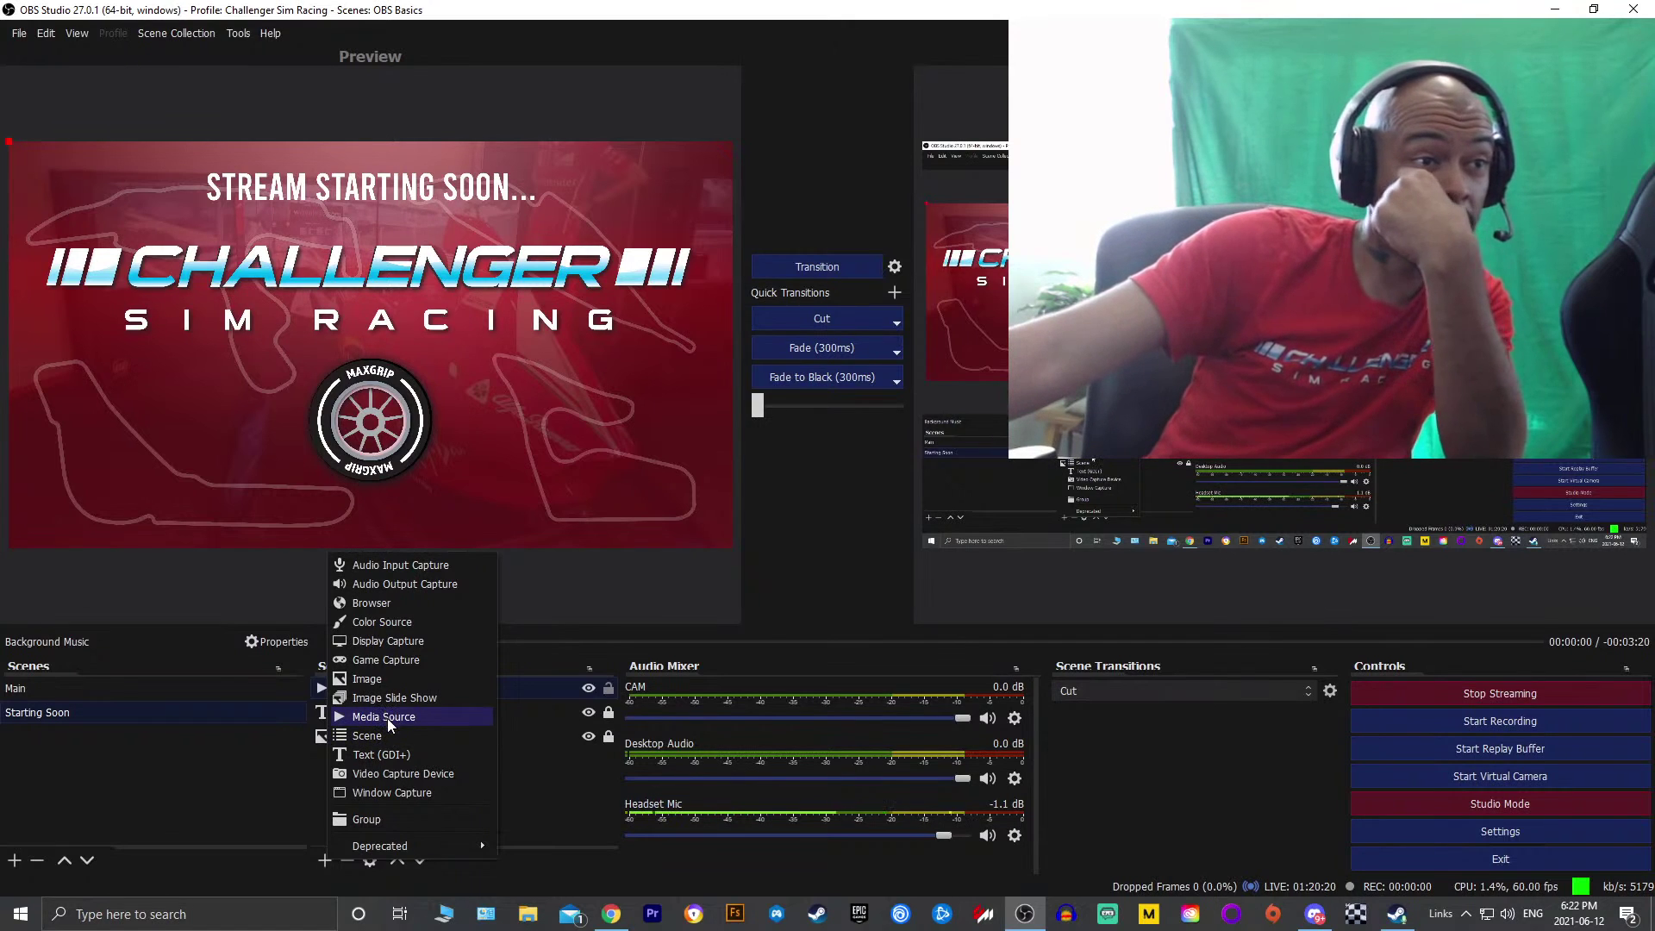
left_click(541, 807)
double_click(460, 687)
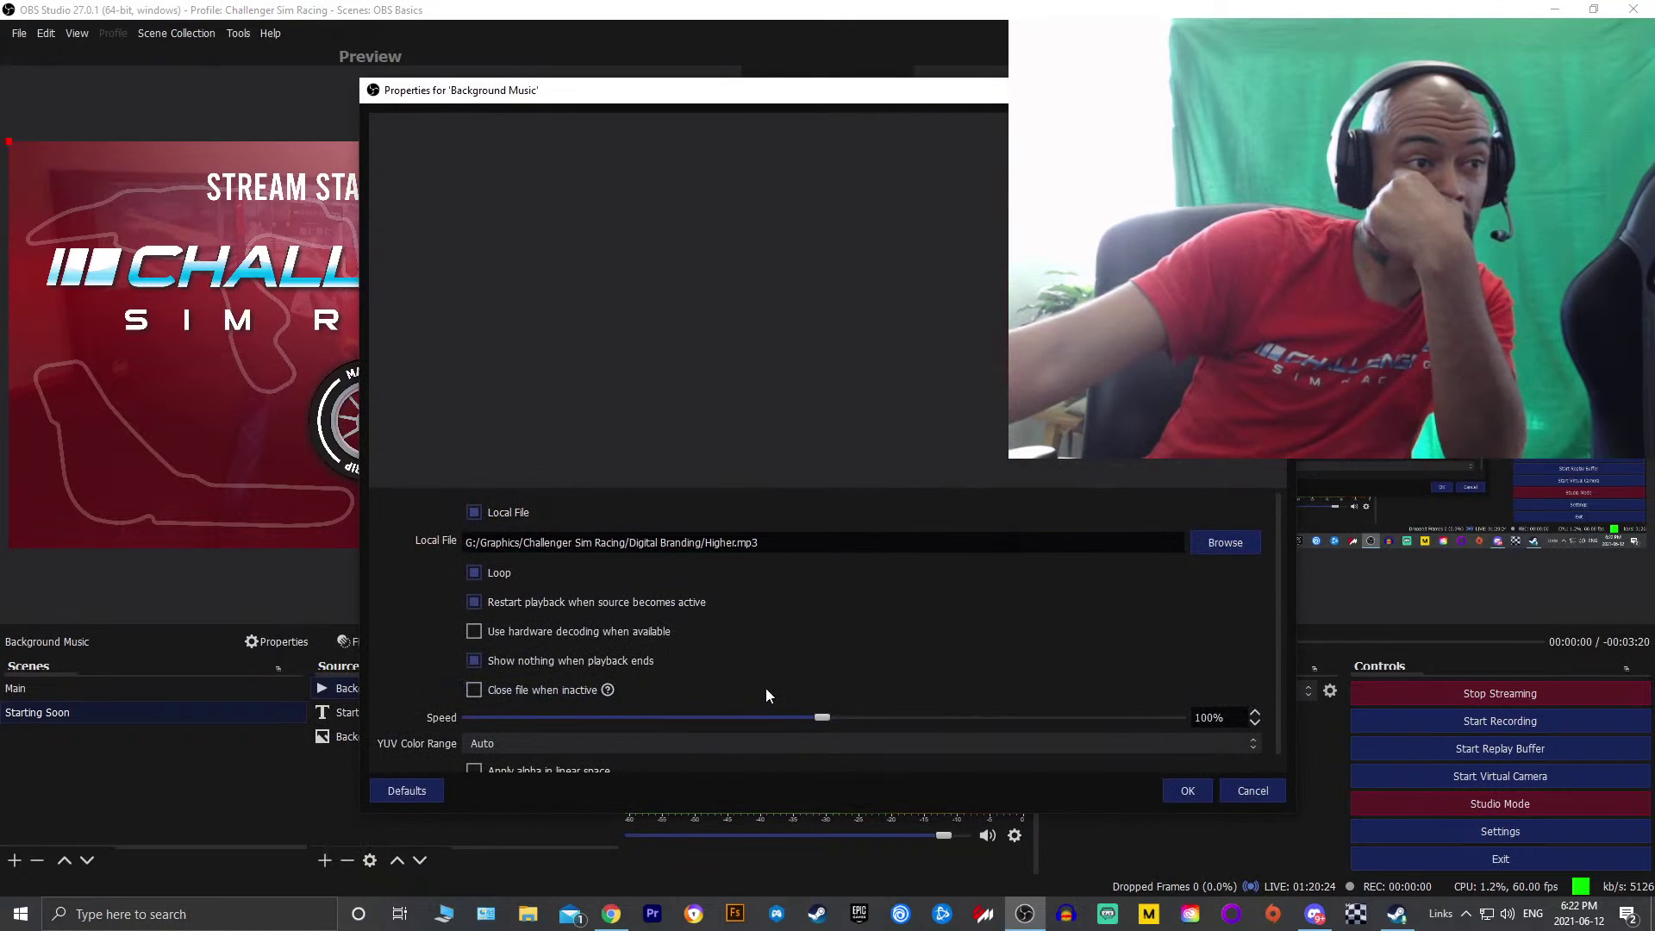
left_click(1226, 791)
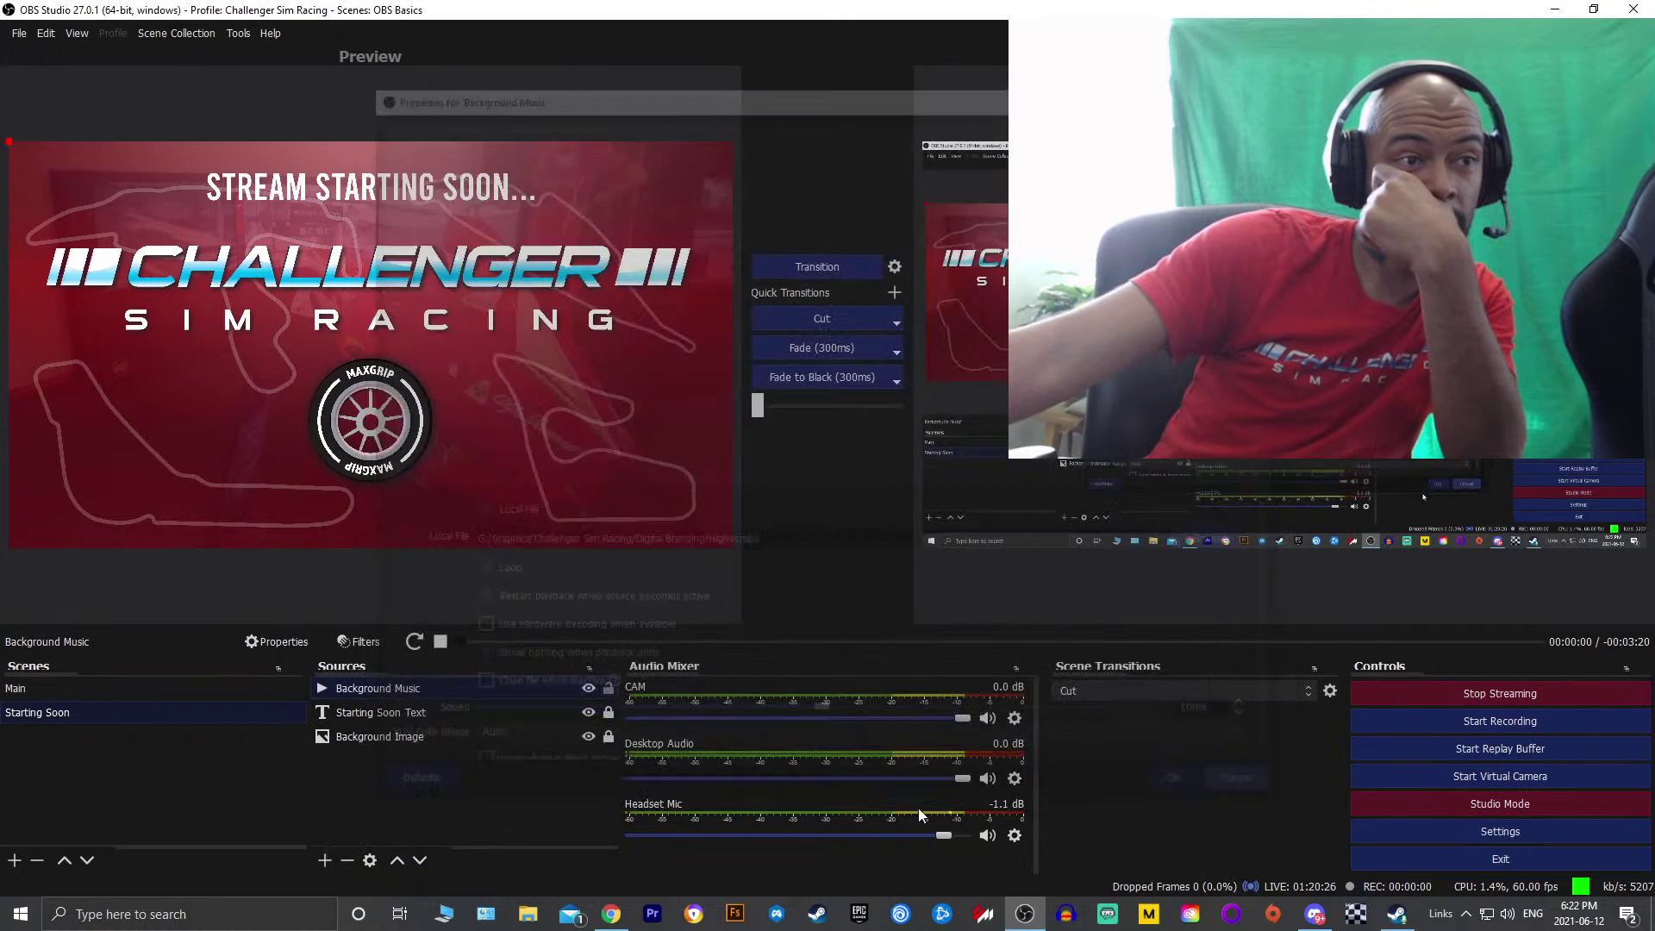
Start browsing for a replacement local file for the Background Music source, looking through Local Disk (C:)
left_click(281, 643)
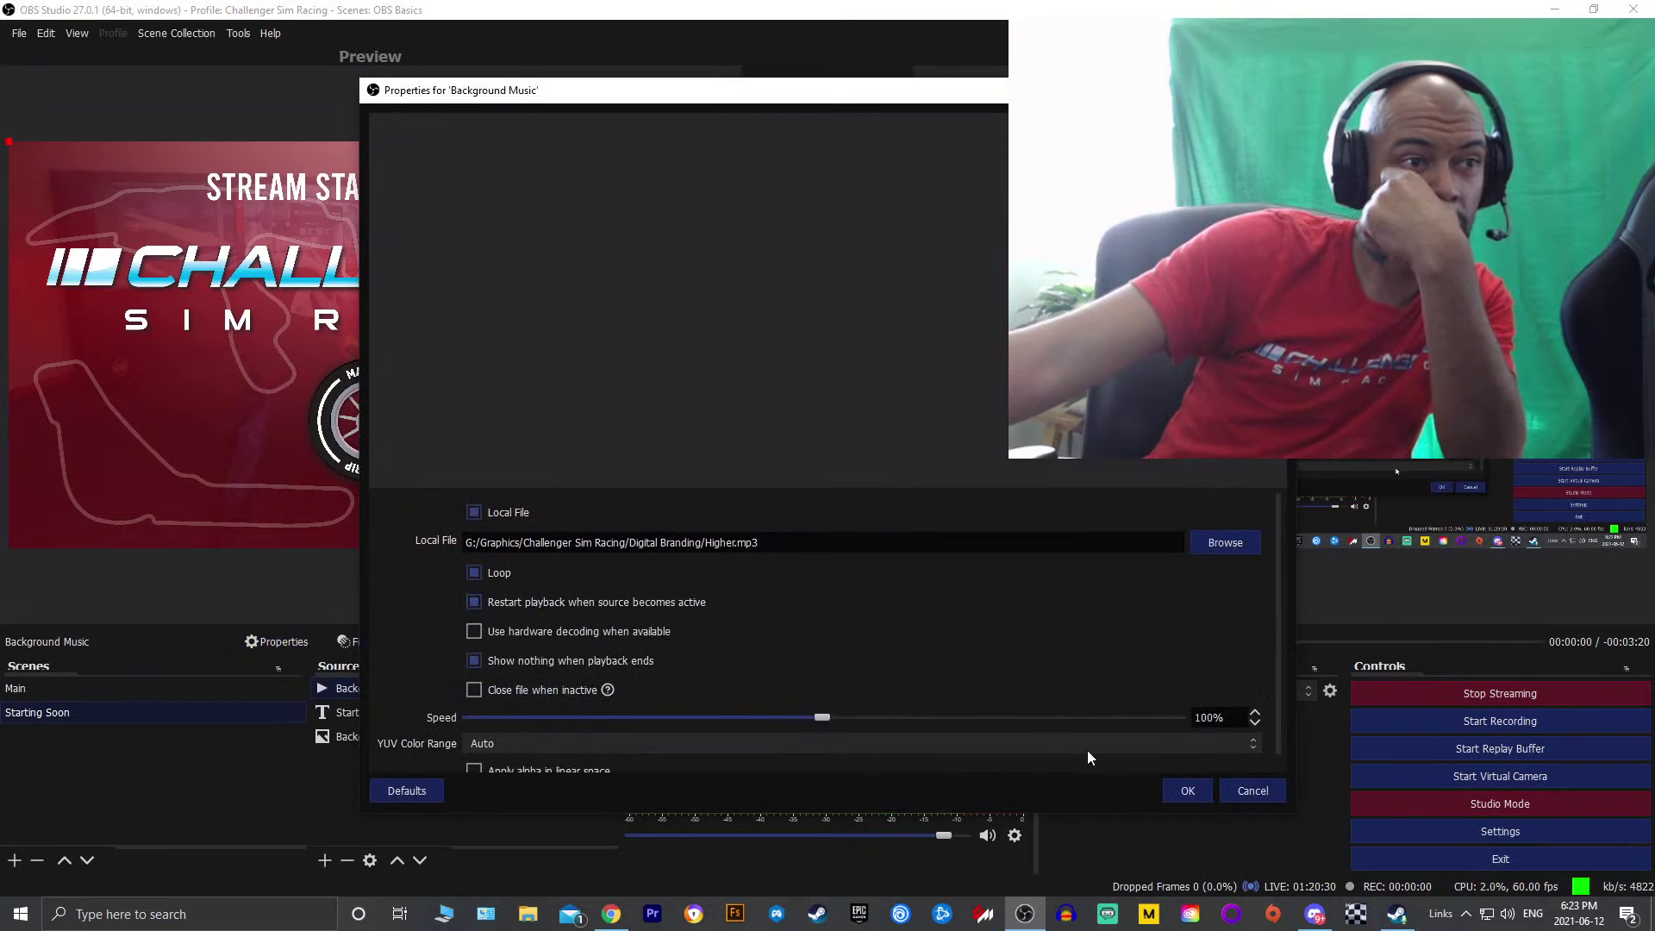
scroll(1251, 668, "down", 1)
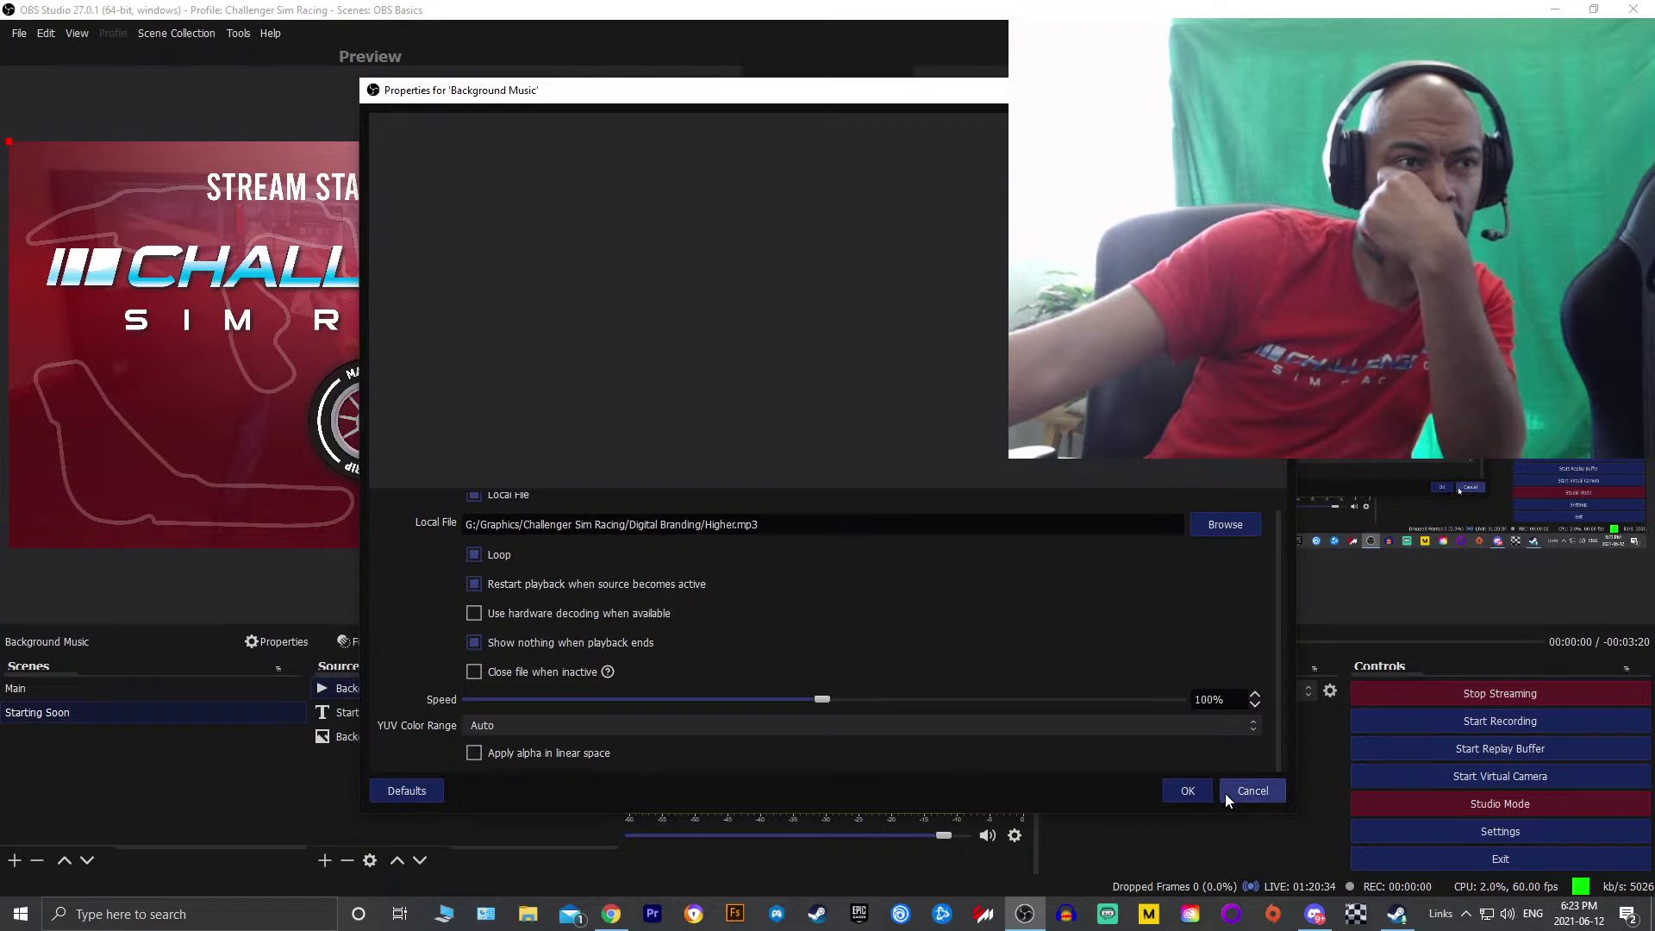
scroll(1040, 648, "up", 1)
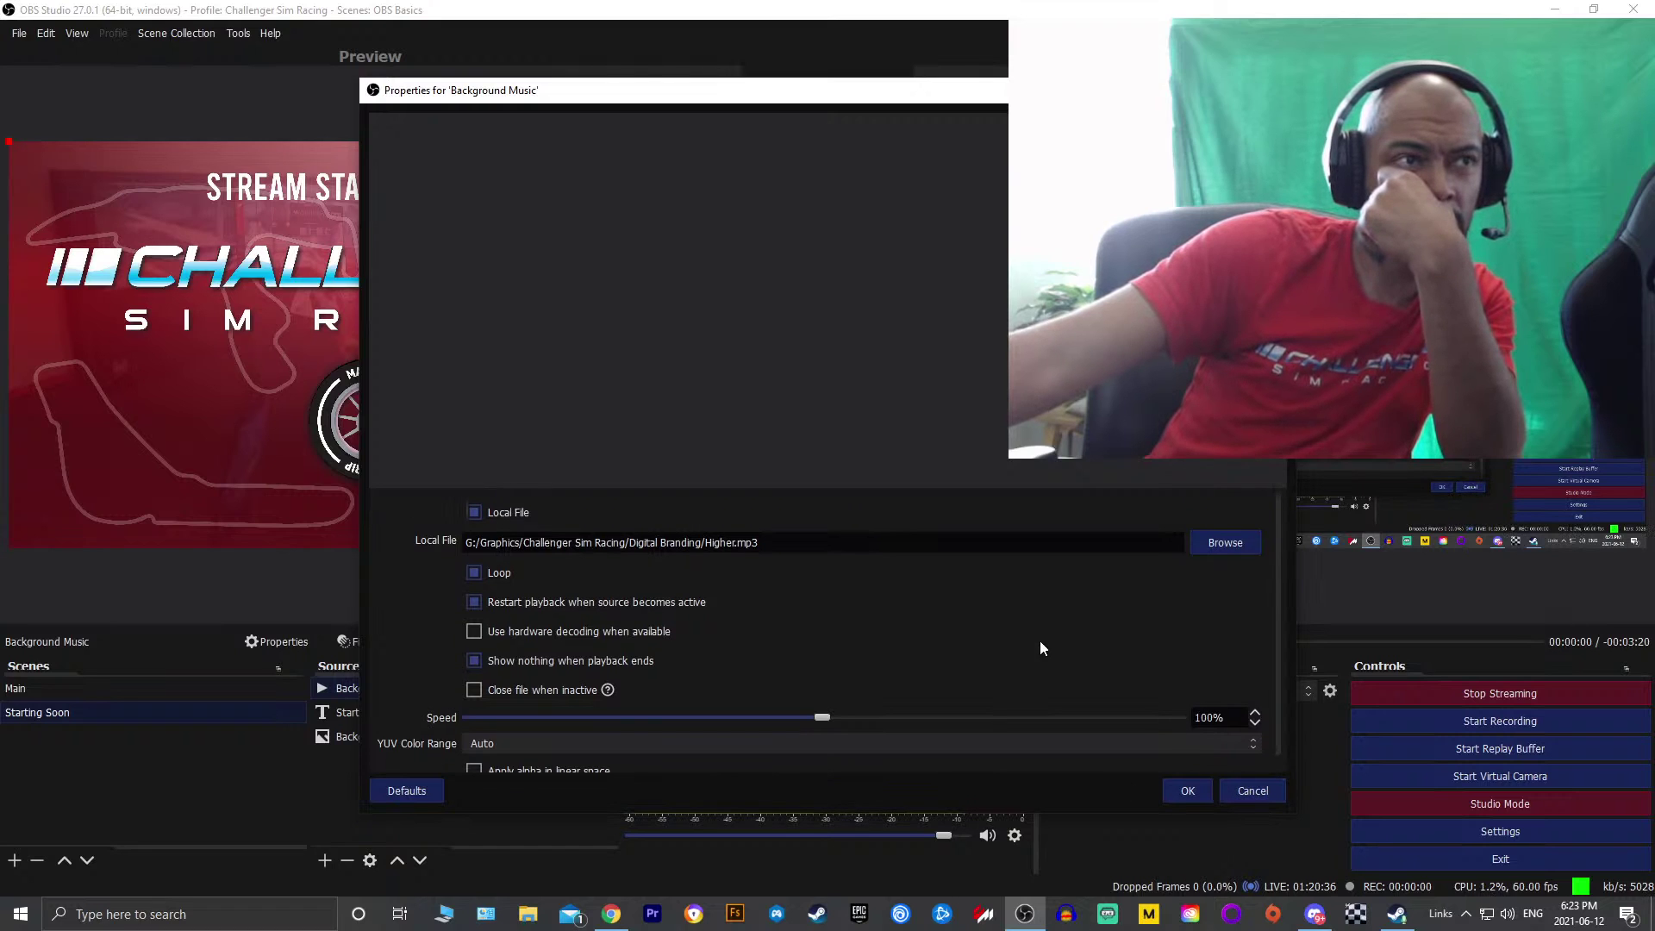
left_click(1224, 542)
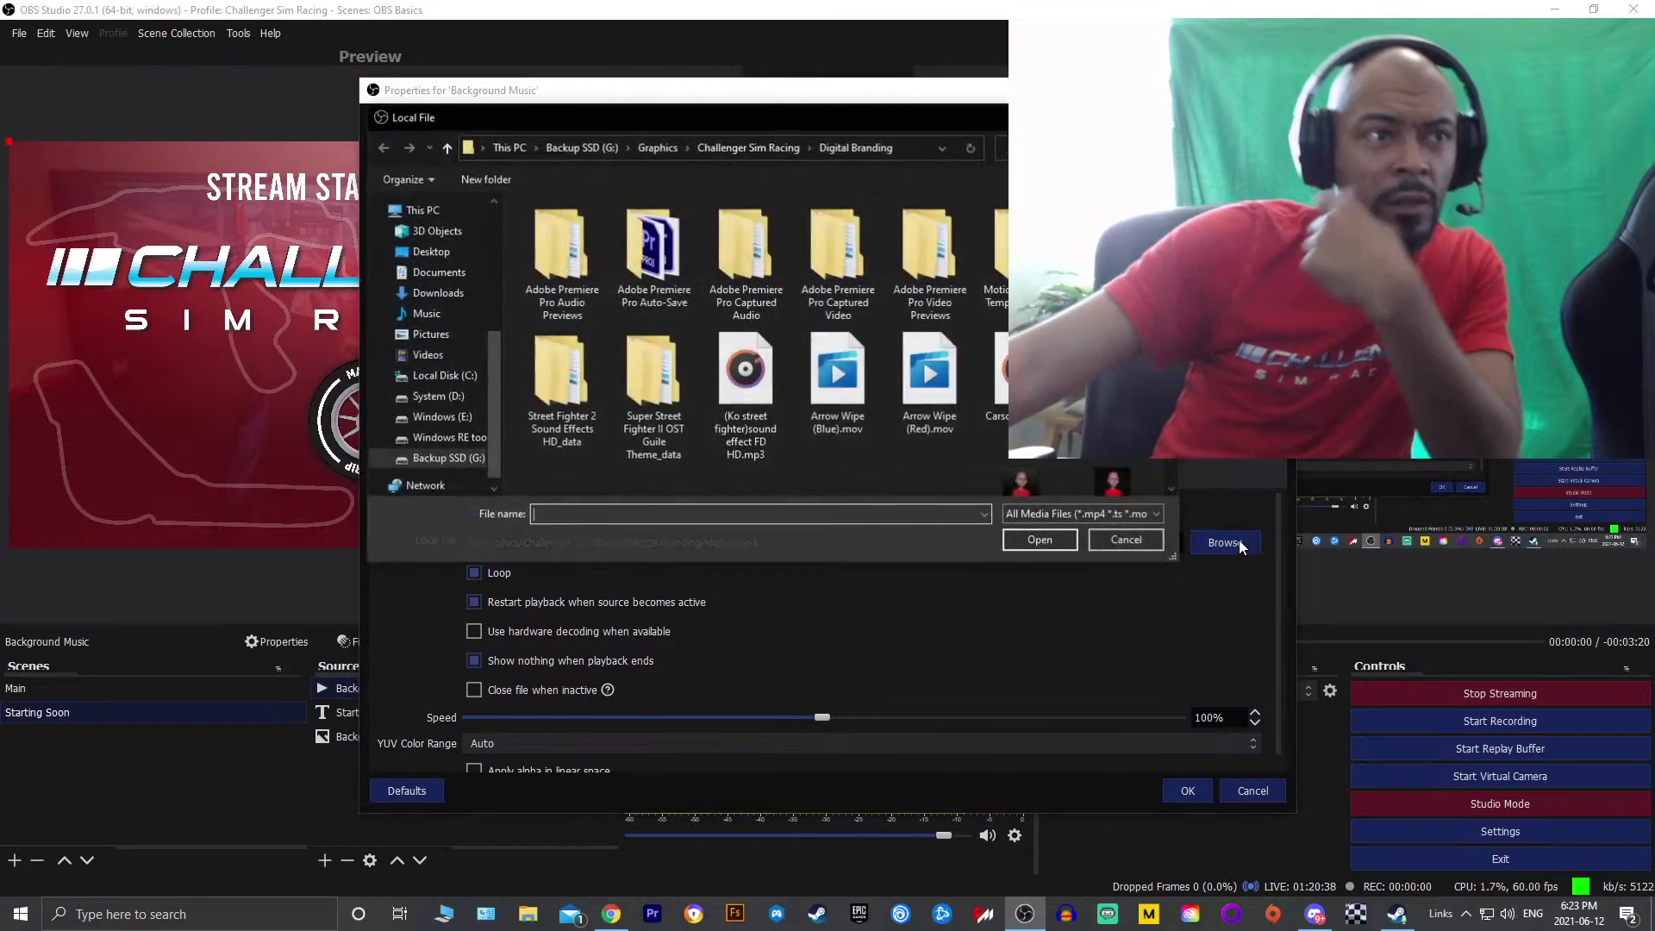
left_click(443, 376)
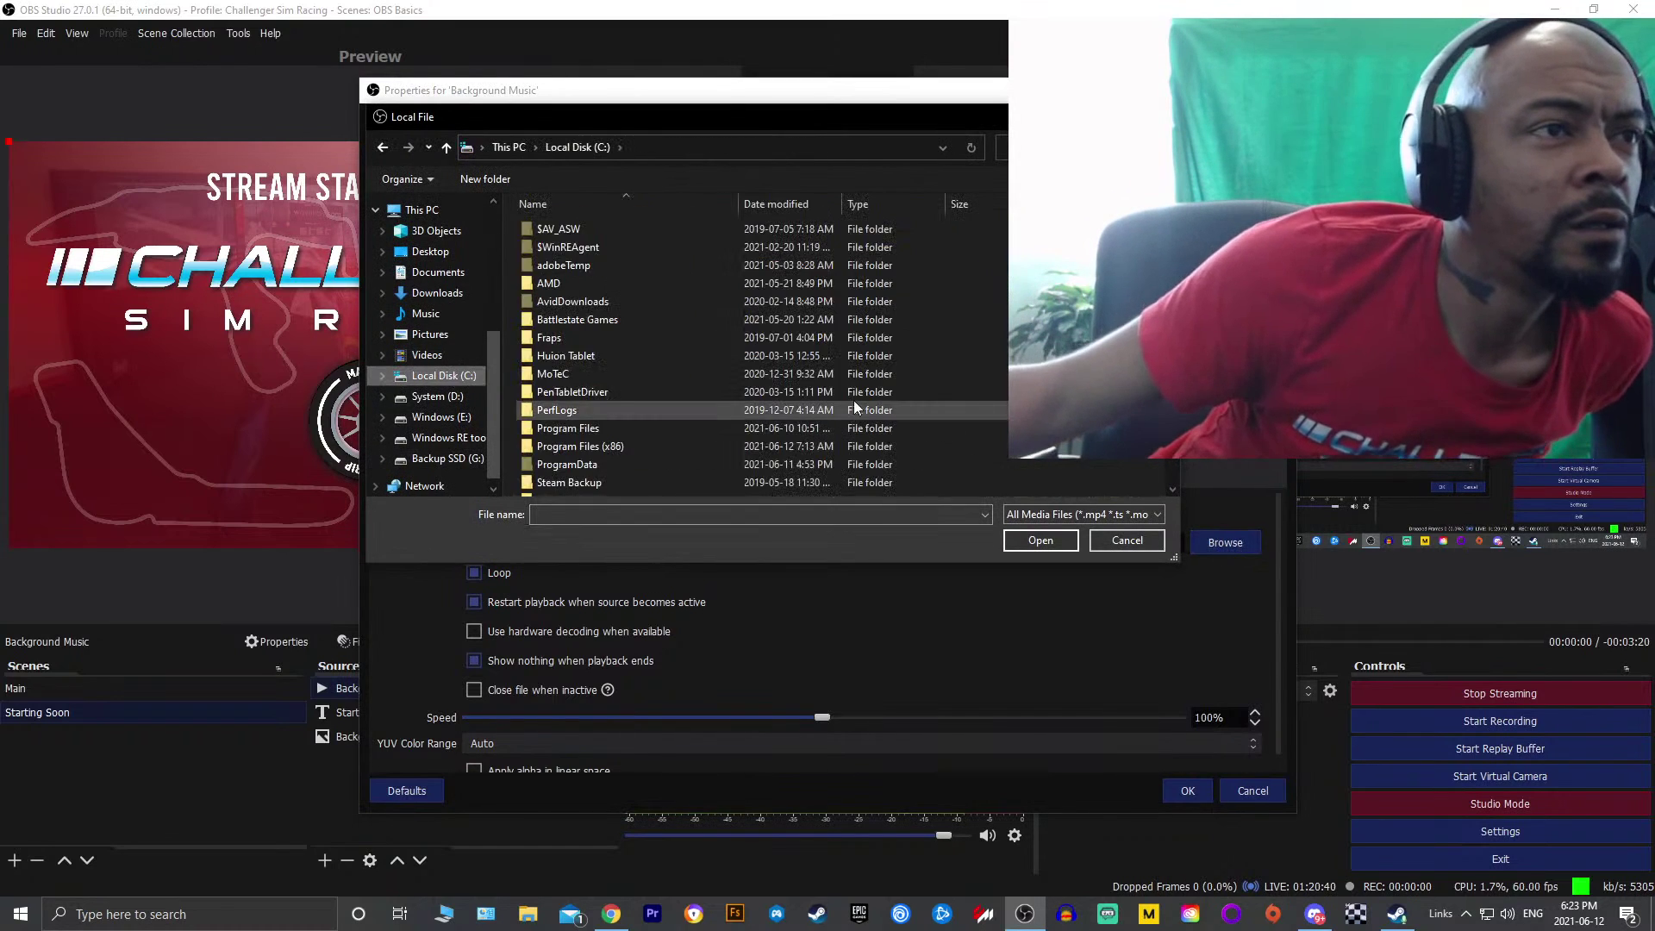
scroll(833, 386, "down", 2)
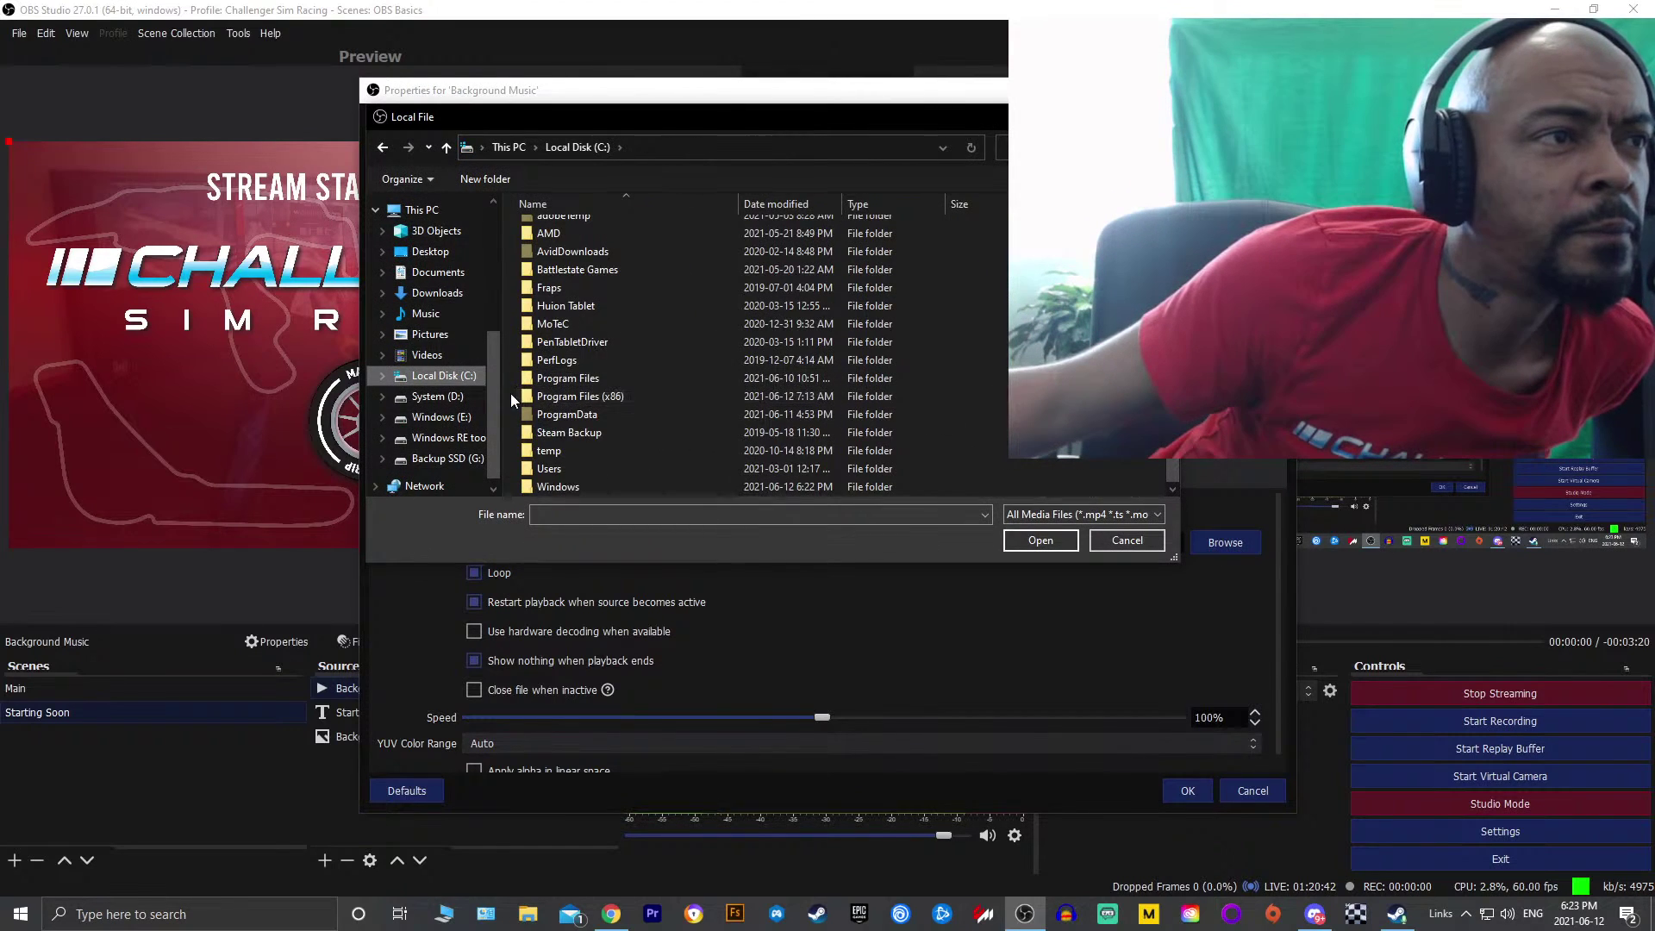
Open the Digital Branding folder under Documents > Graphics > Challenger Sim Racing in the local file browser
left_click(439, 272)
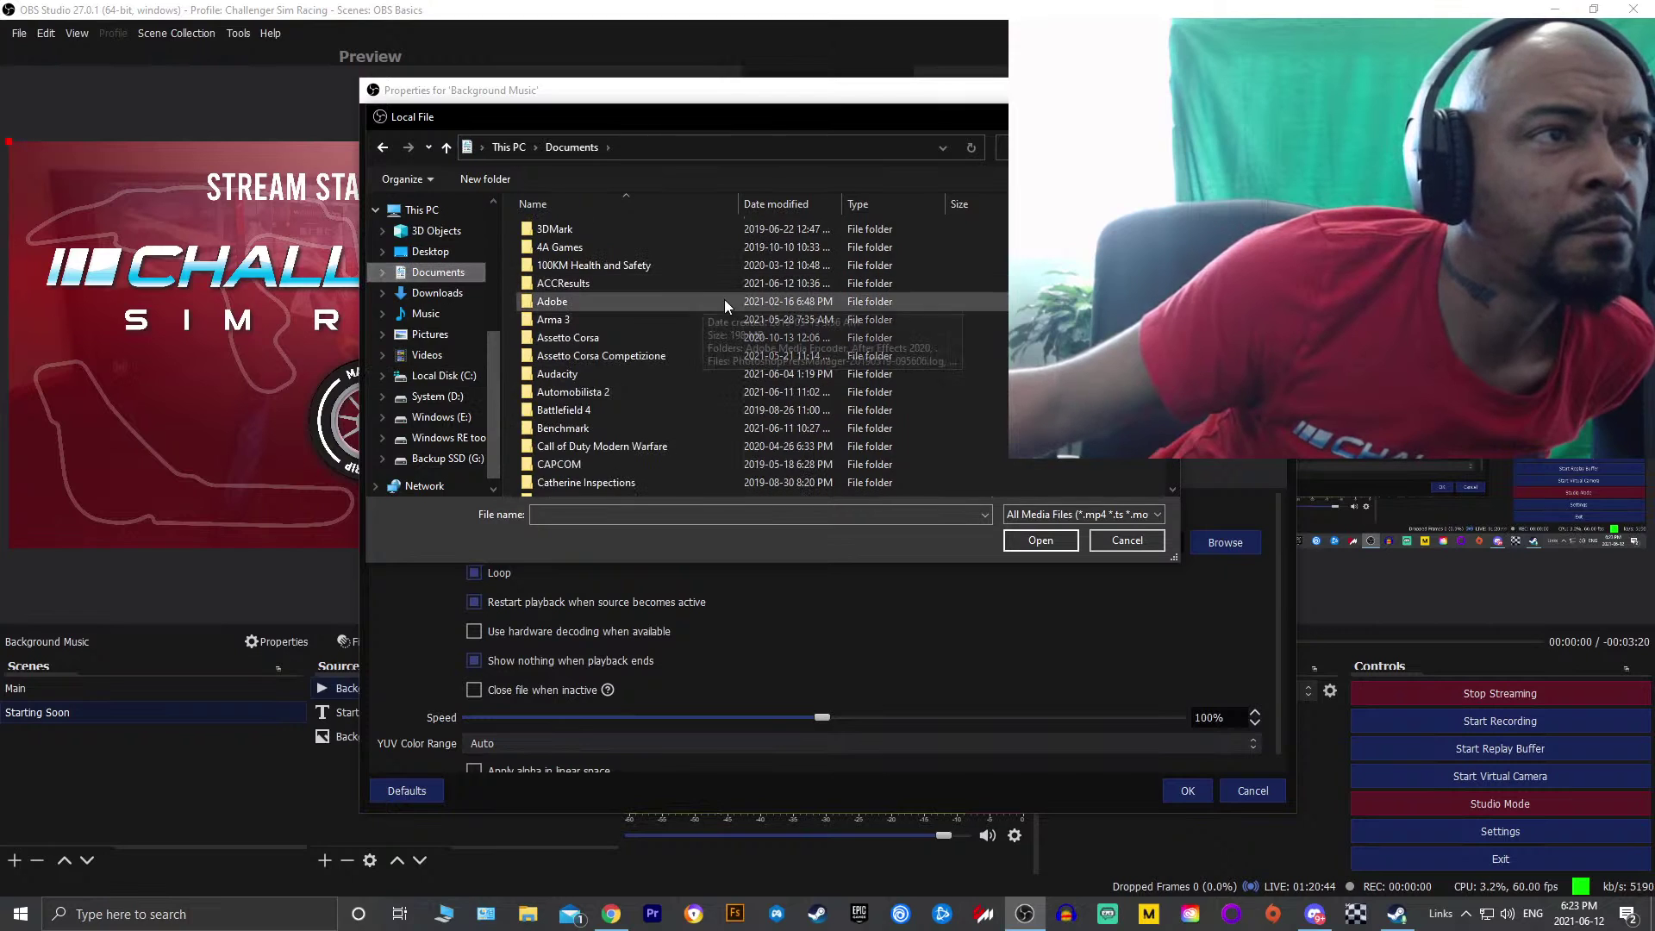
scroll(674, 338, "down", 3)
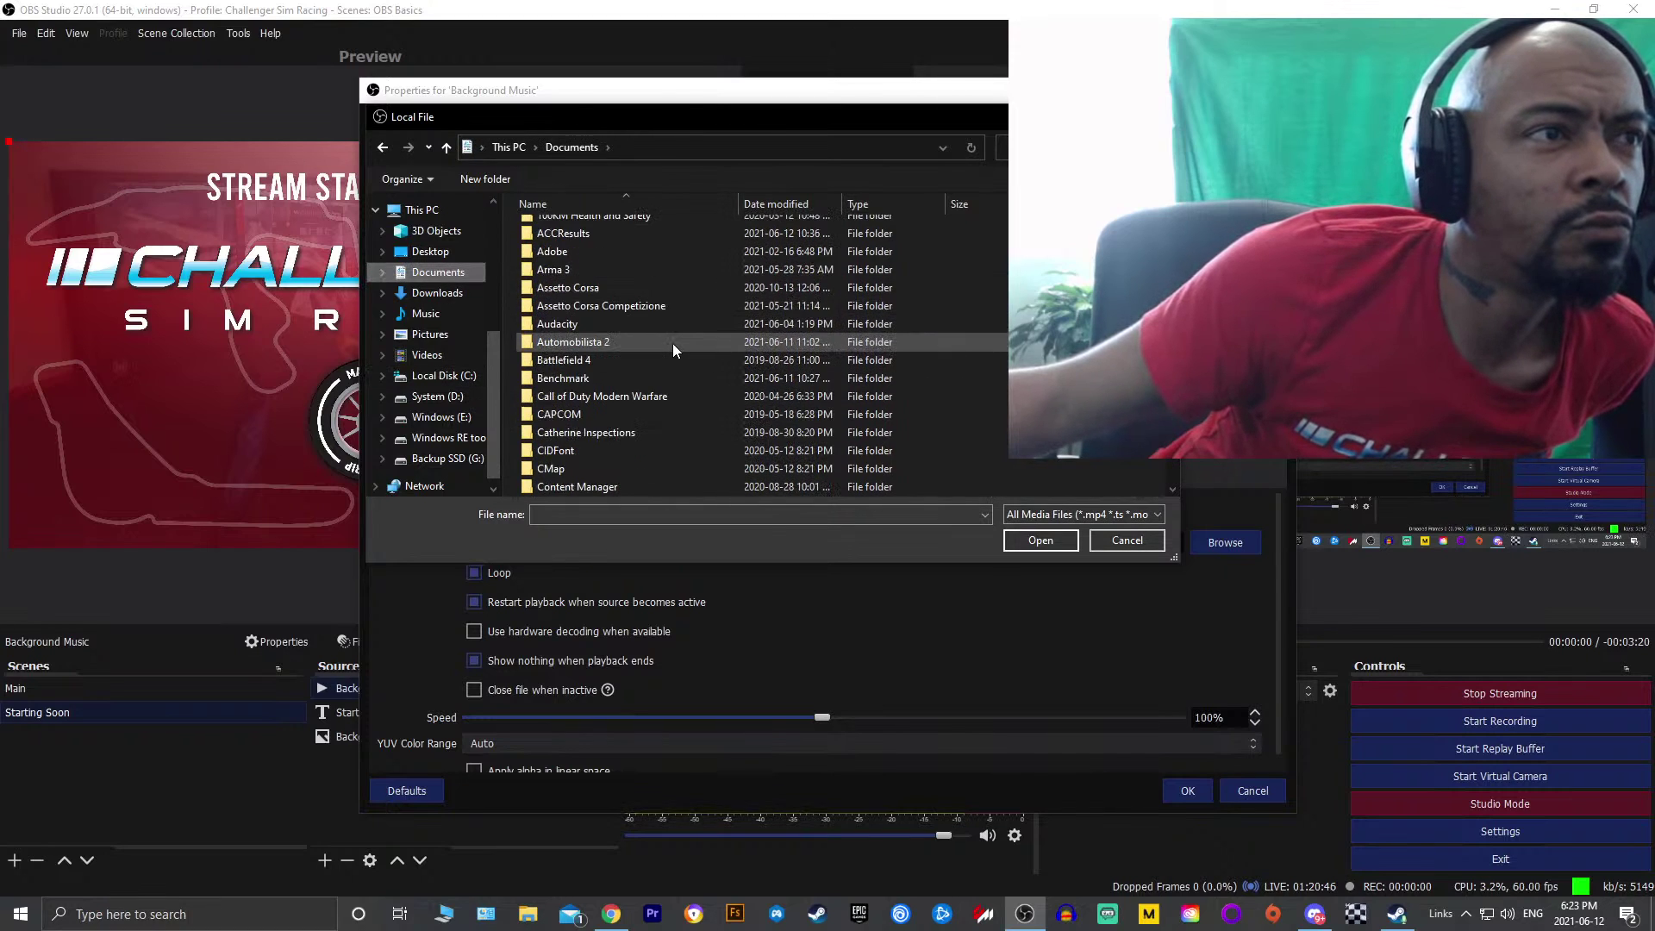
scroll(670, 366, "down", 1)
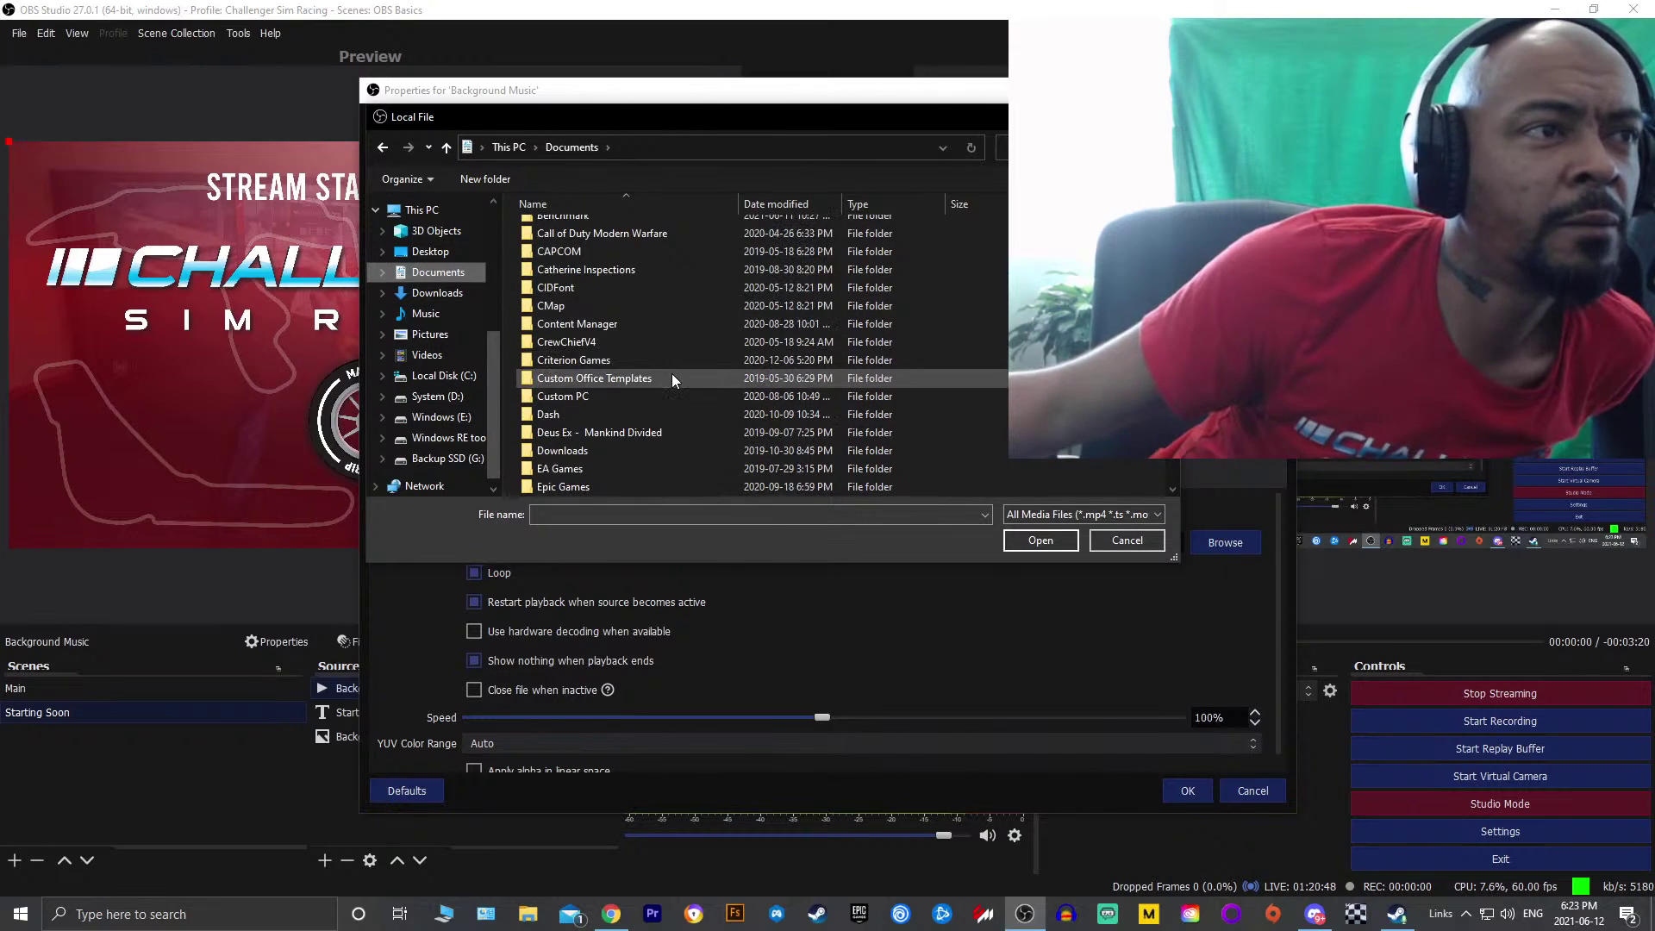
scroll(664, 397, "down", 2)
scroll(689, 421, "down", 1)
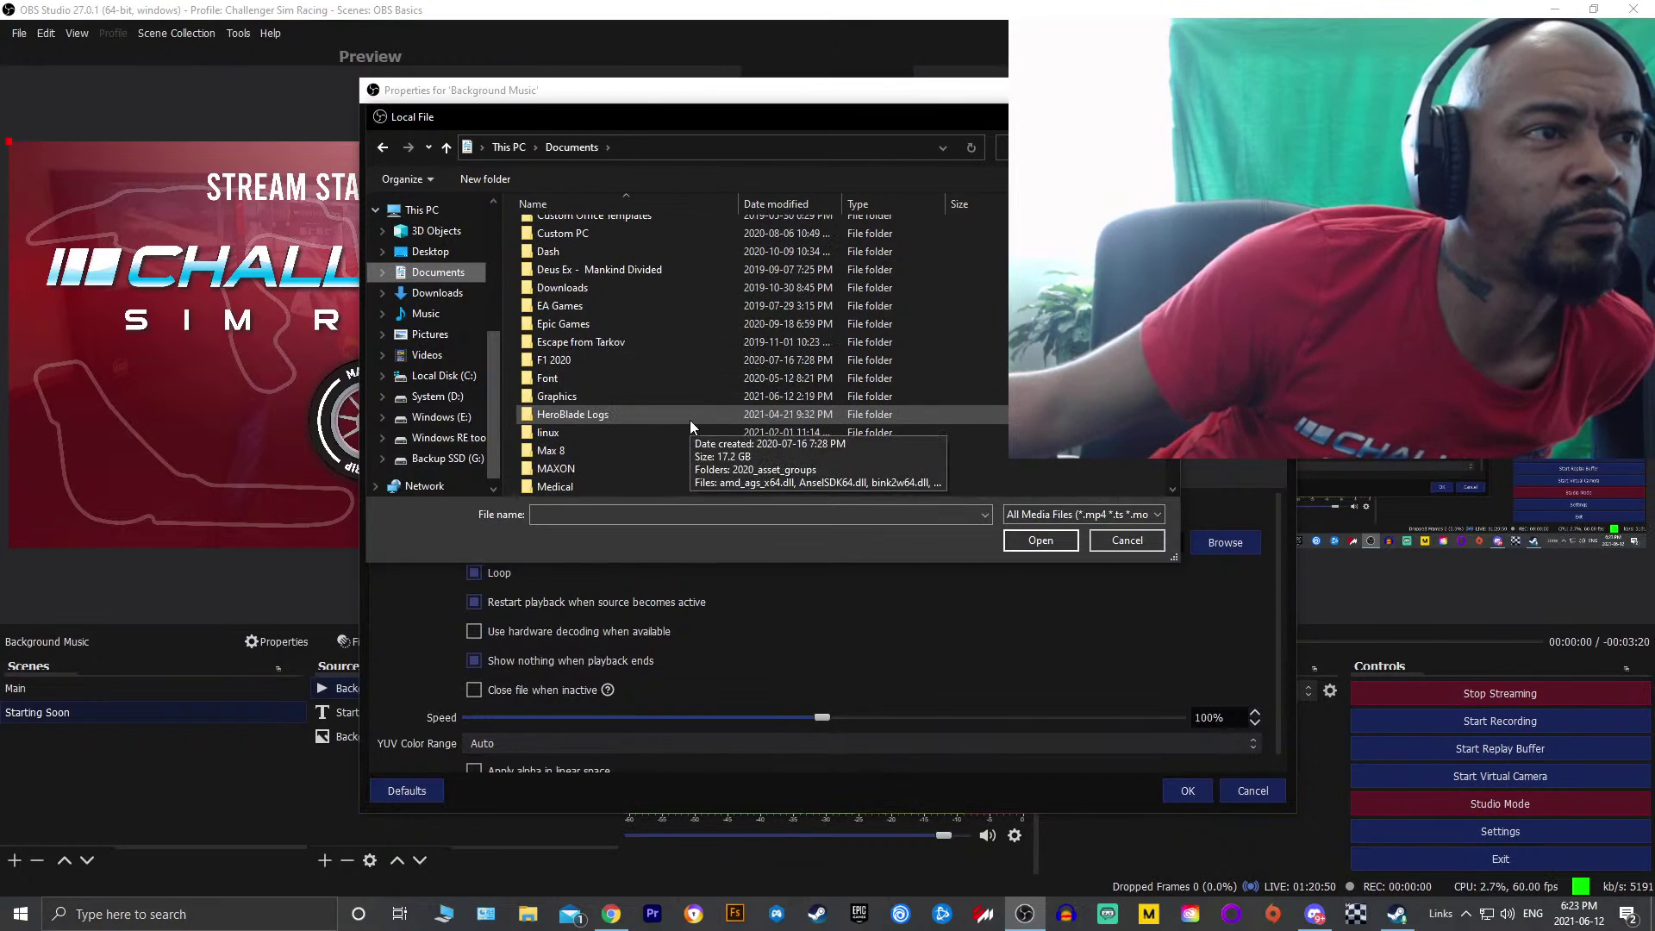
double_click(655, 397)
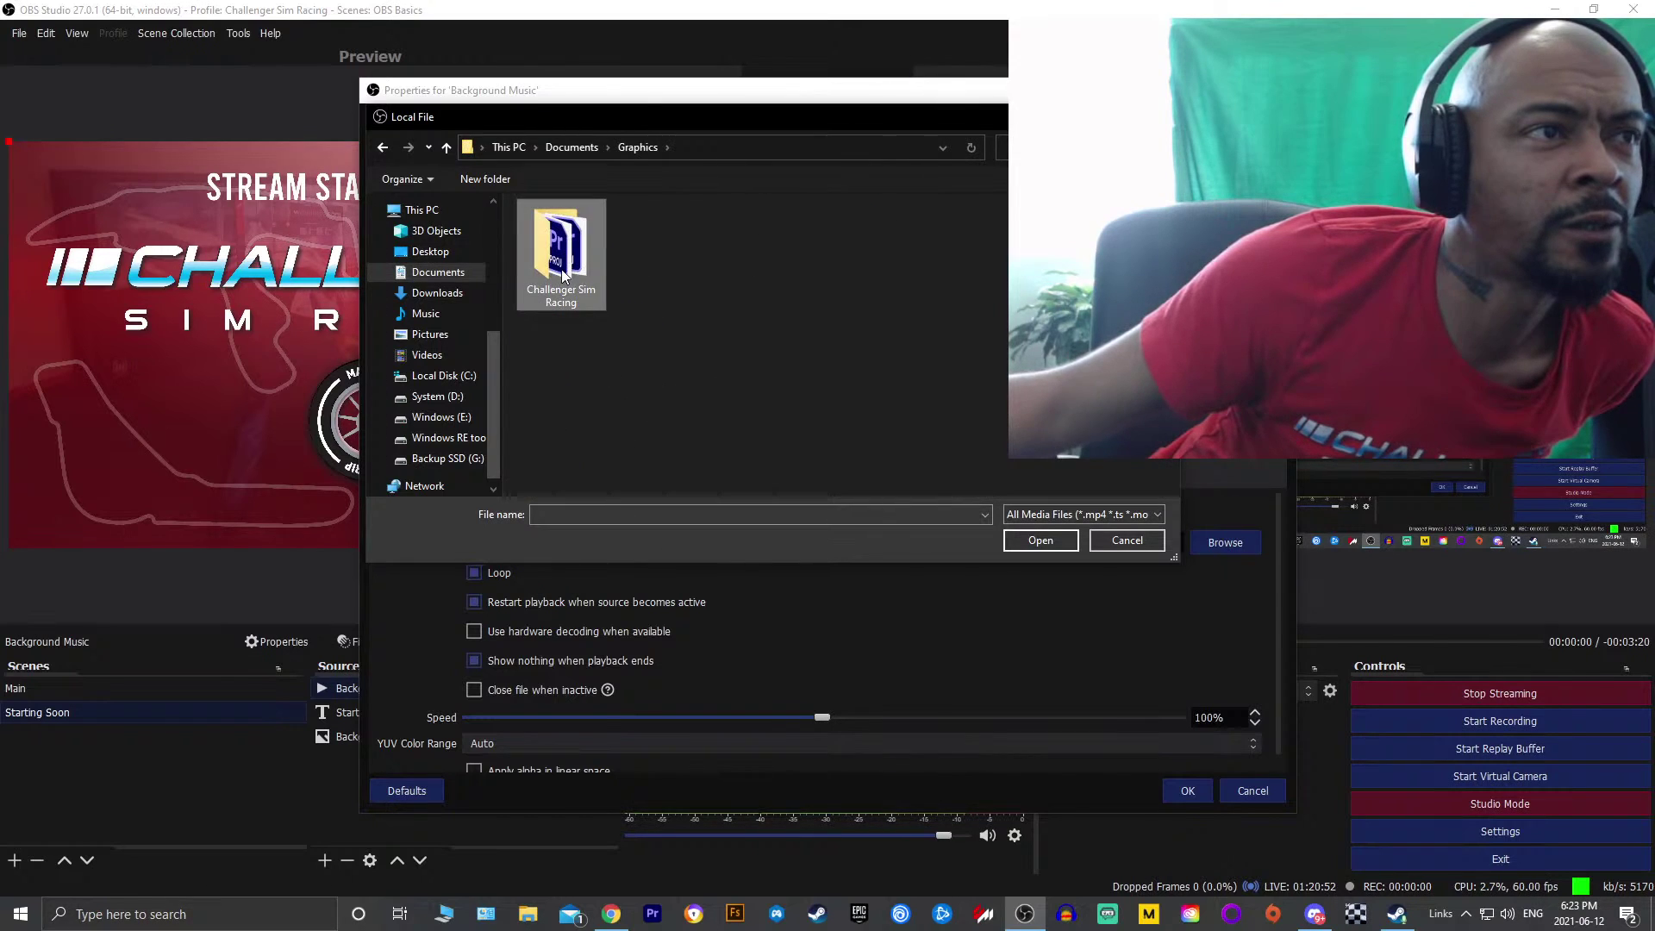
double_click(559, 250)
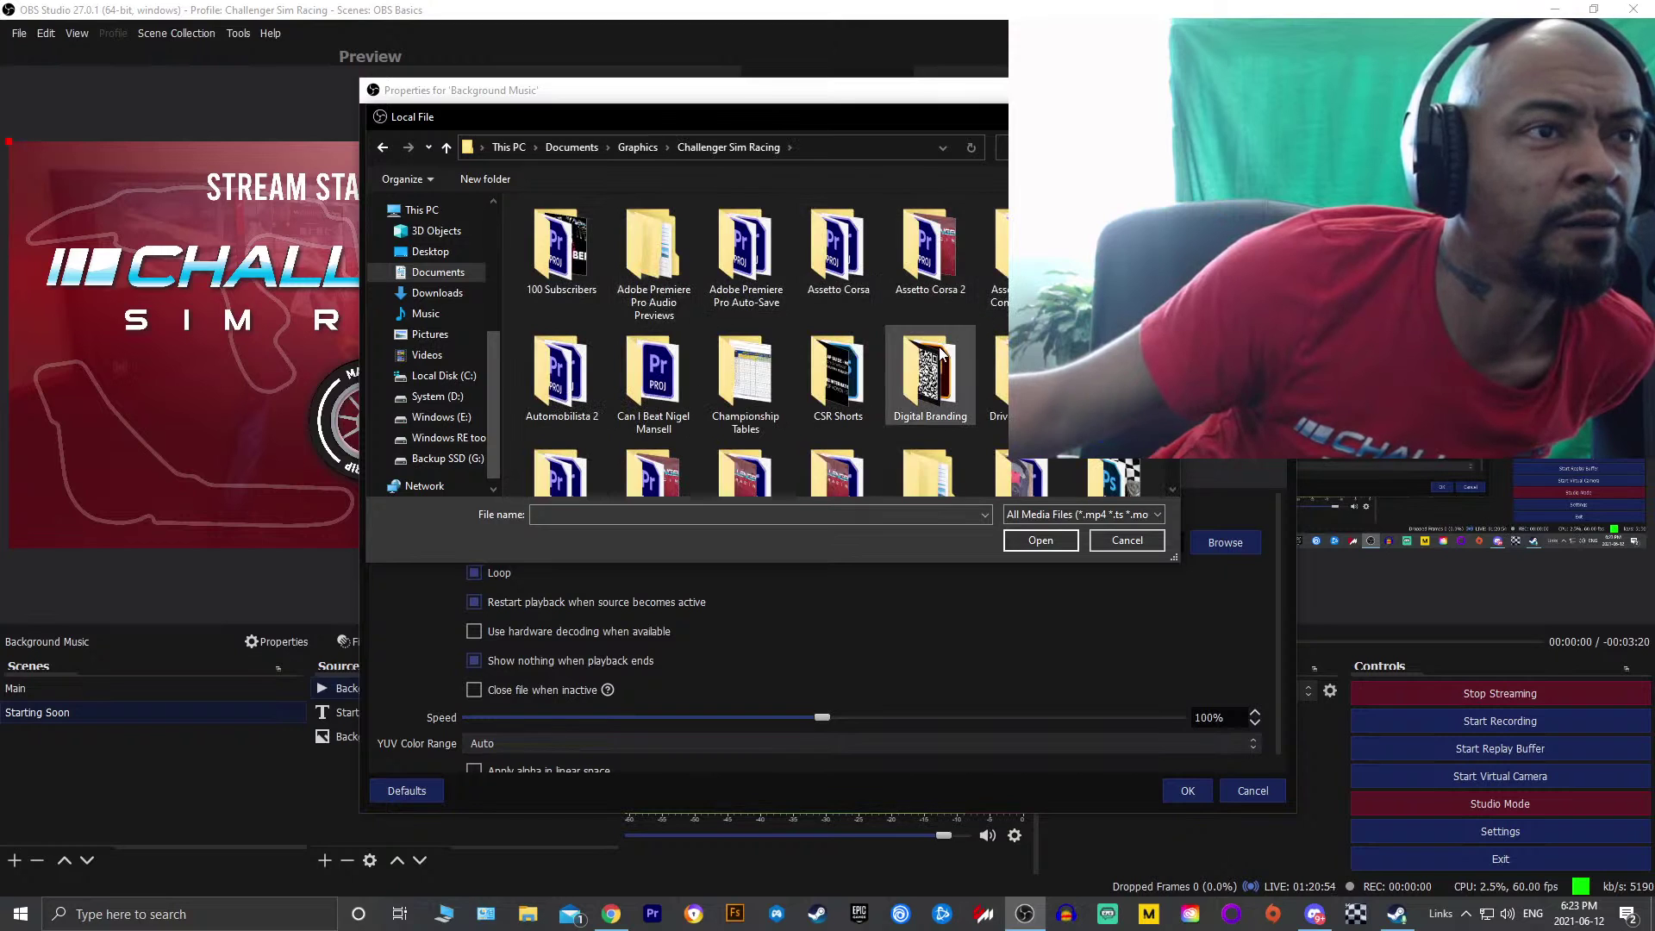
double_click(893, 394)
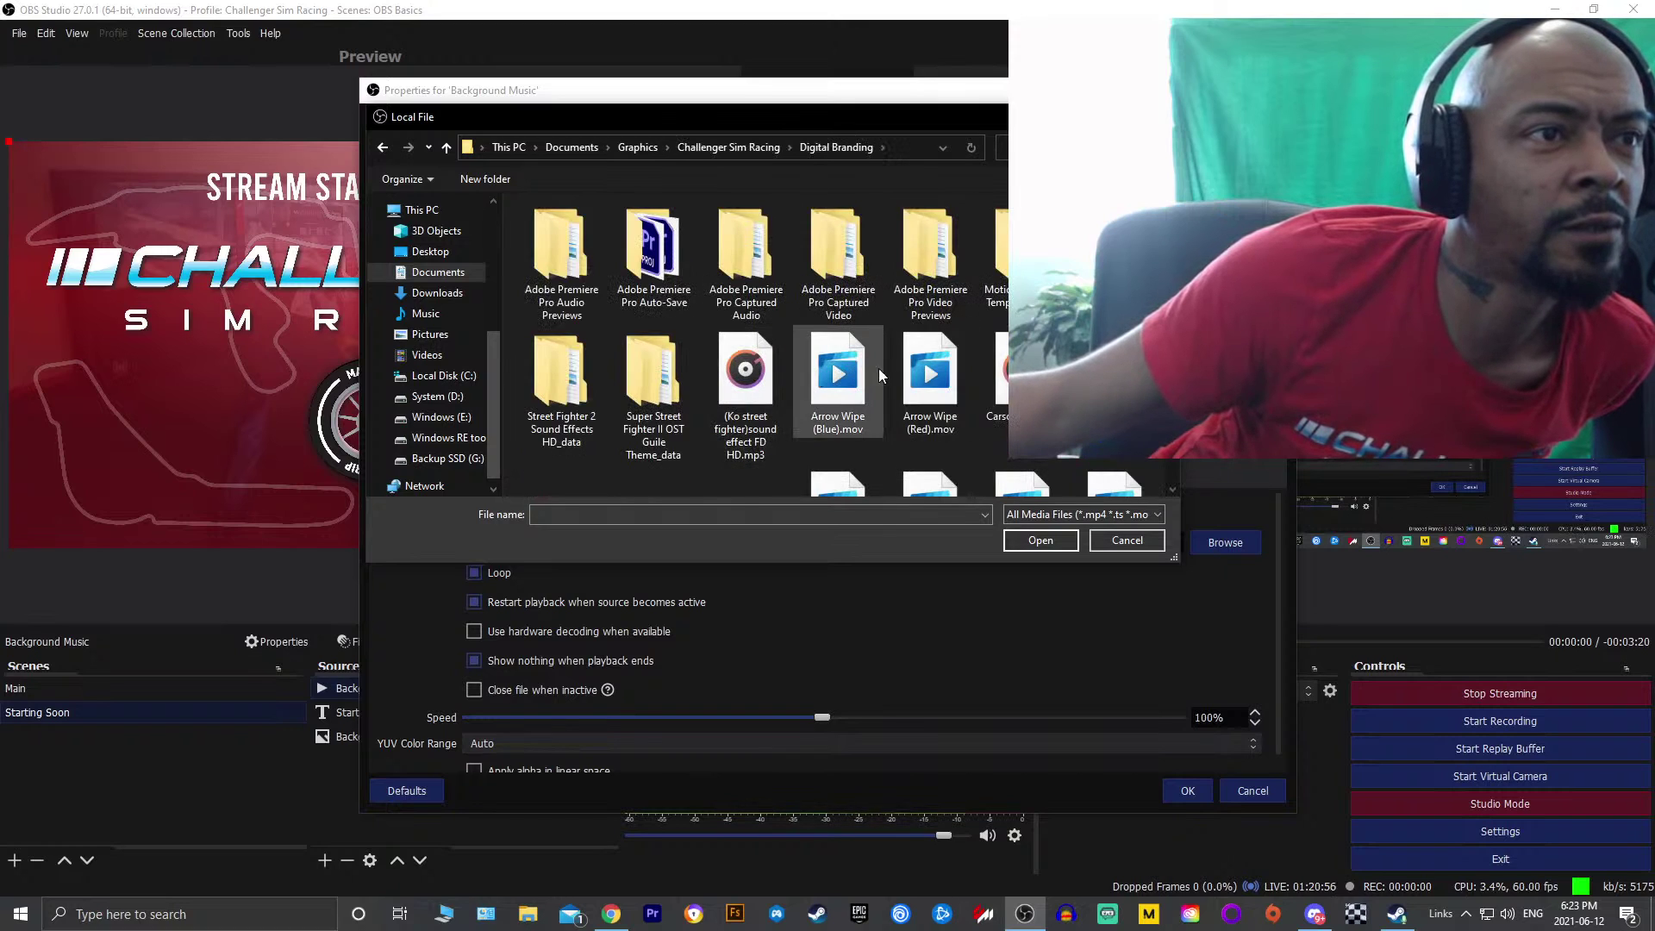
Load Higher.mp3 from this Digital Branding folder as the Background Music local file and accept the properties
scroll(926, 378, "down", 2)
scroll(925, 377, "down", 2)
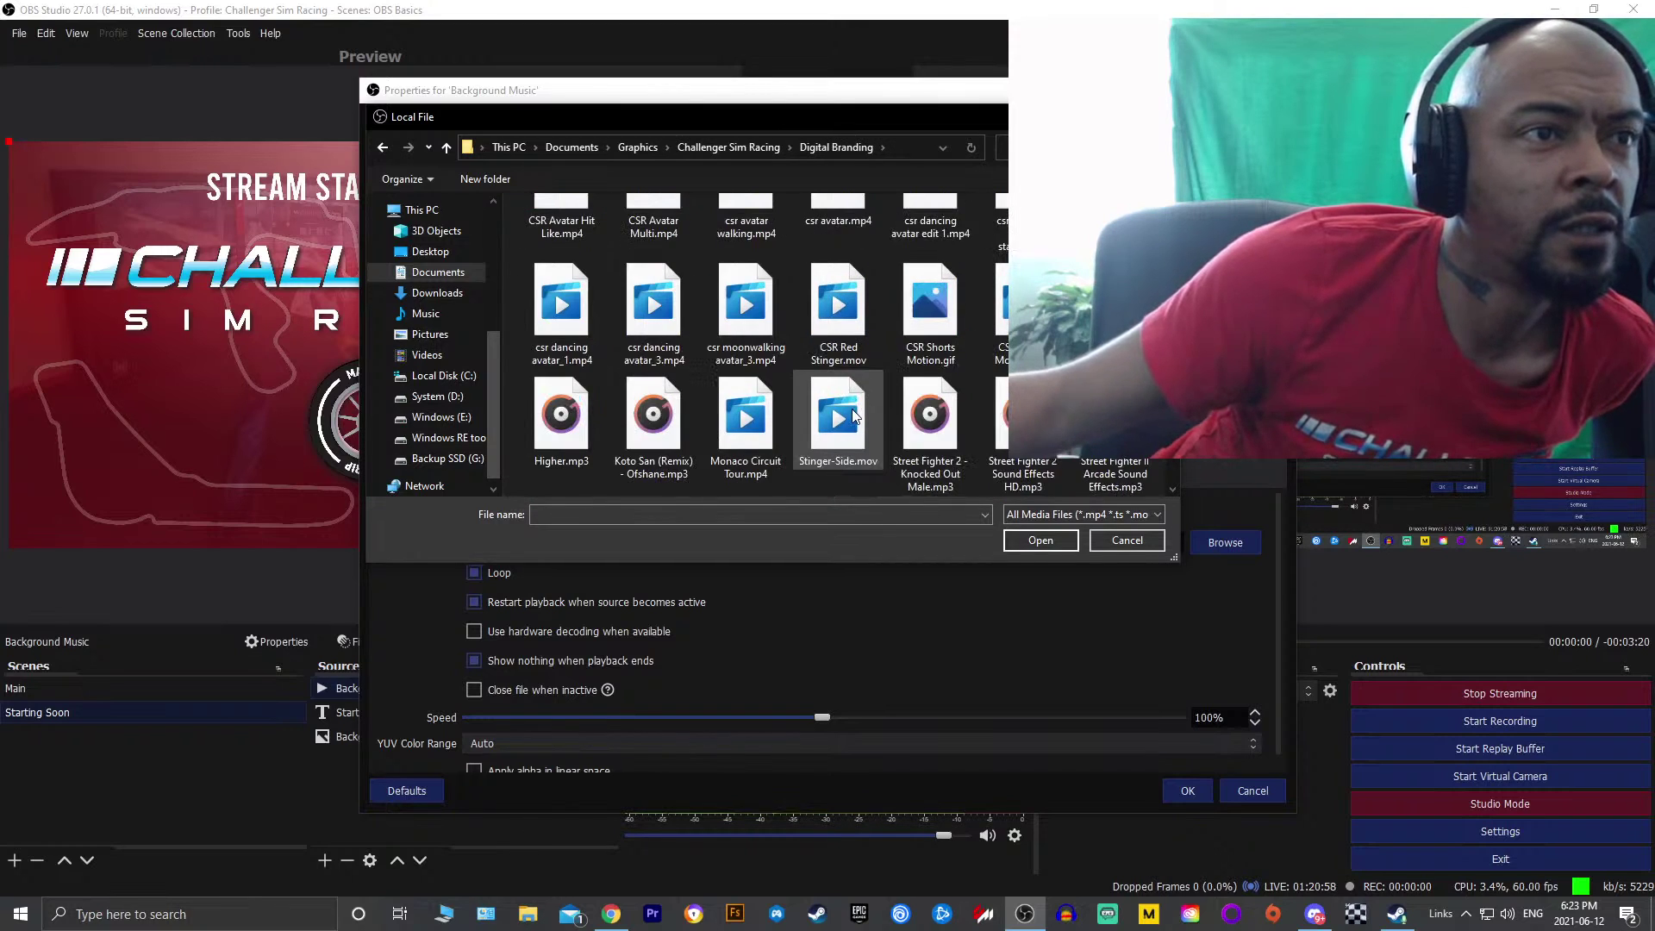
left_click(561, 418)
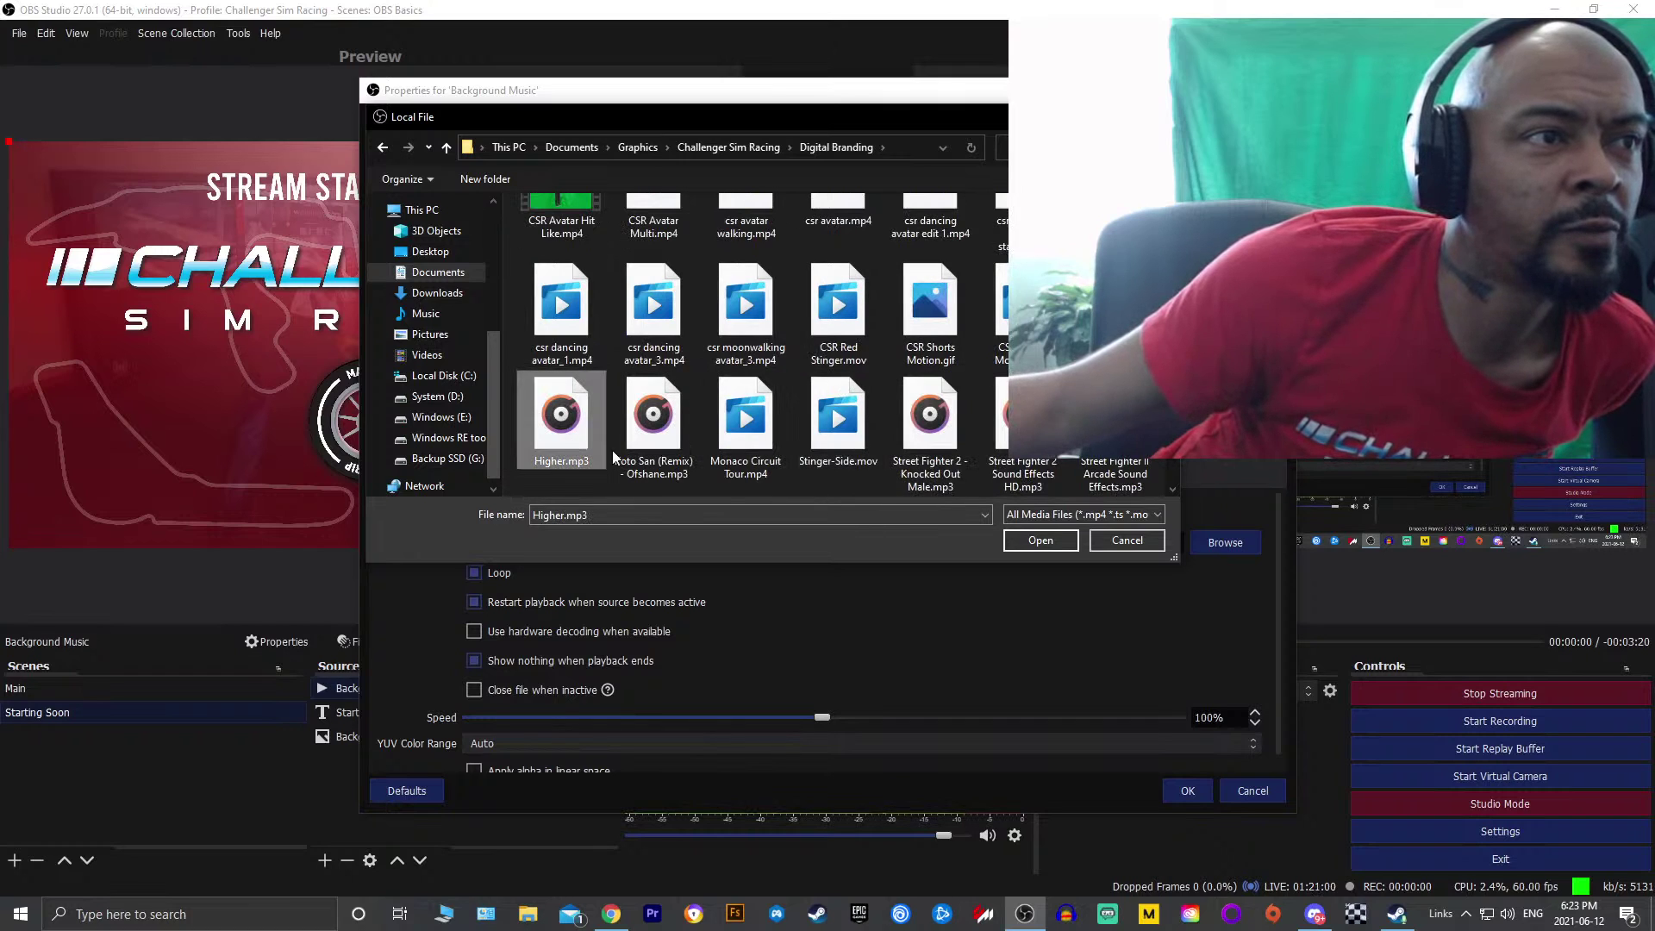
left_click(1053, 540)
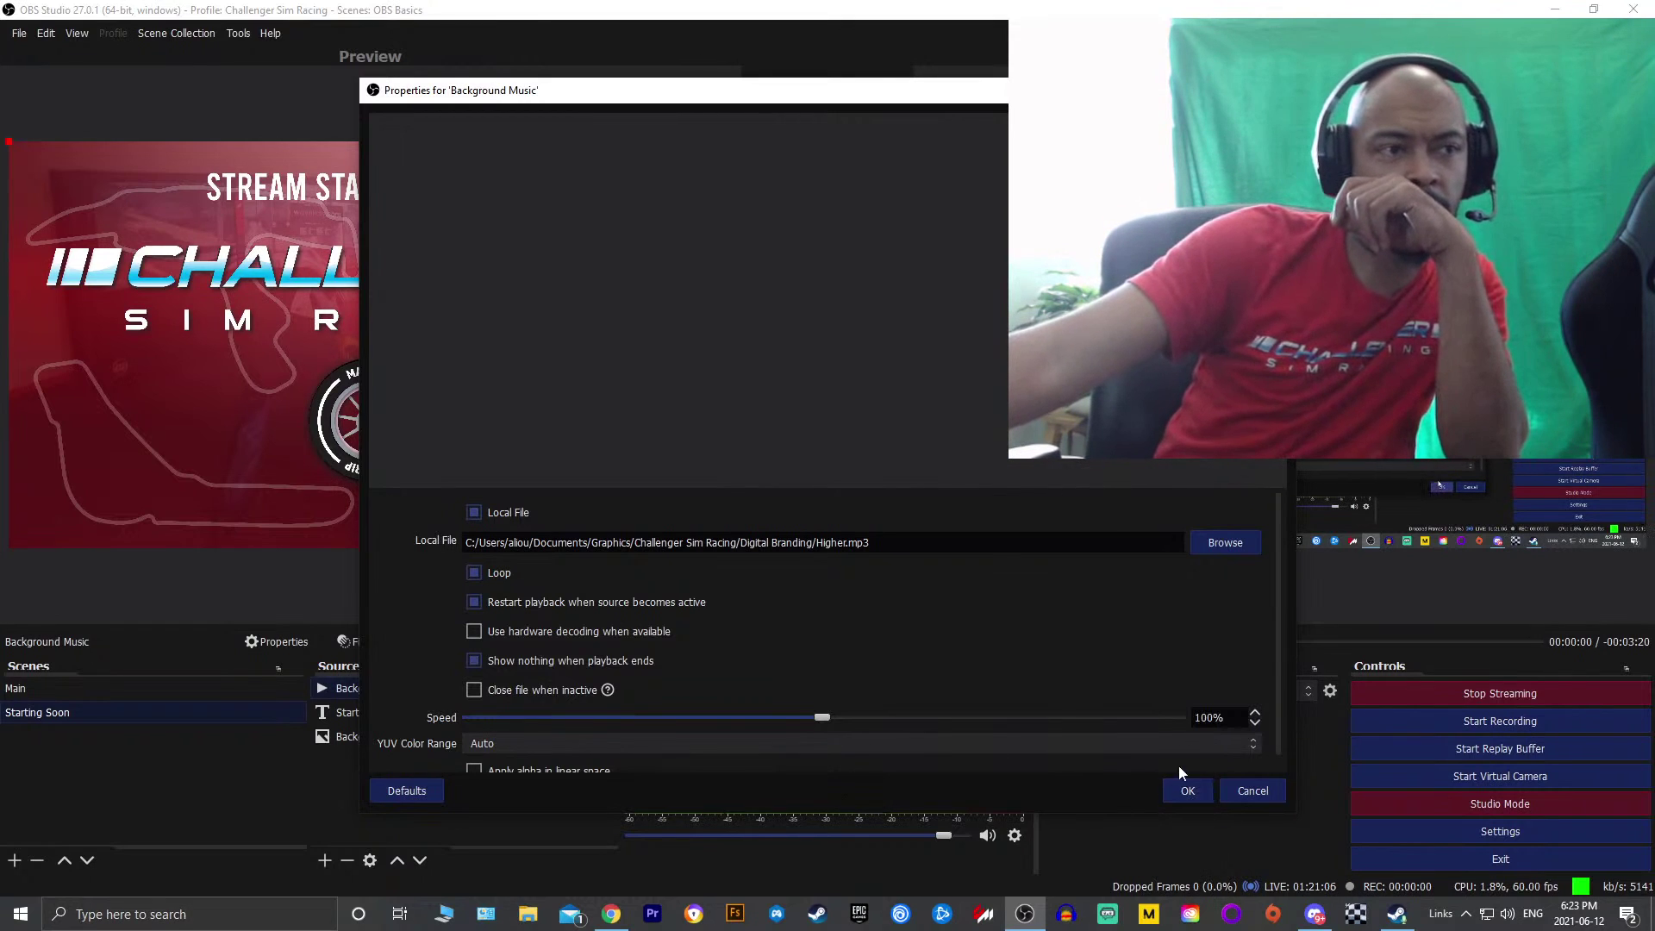
scroll(1194, 746, "down", 1)
left_click(1203, 796)
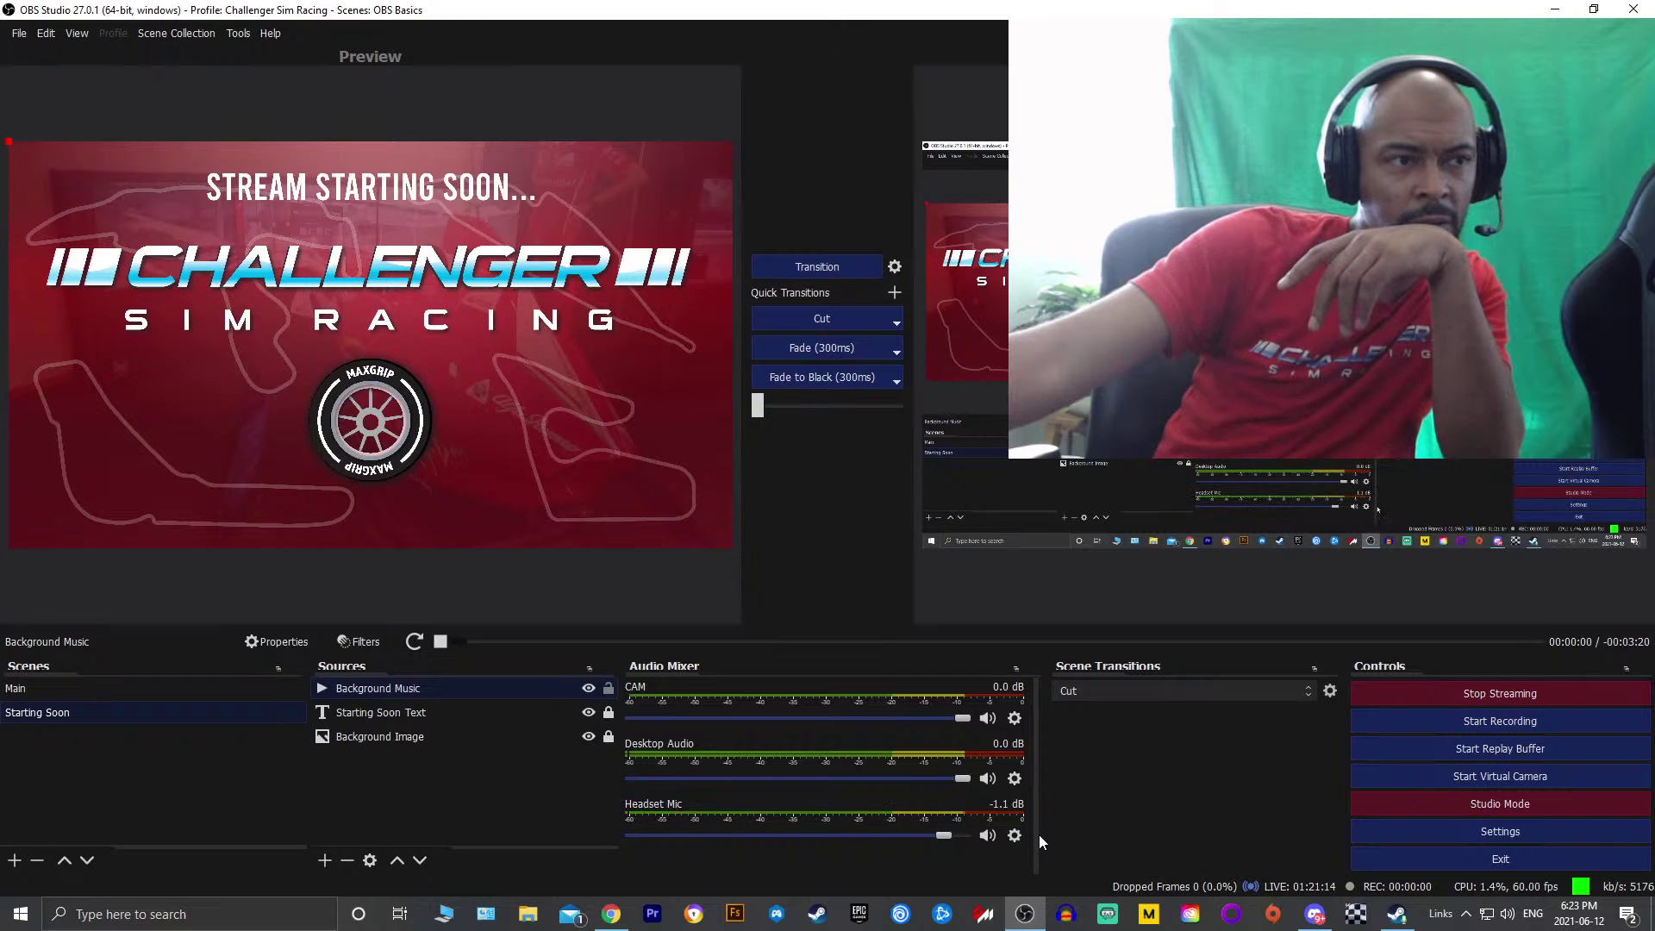
Review the Background Music source's properties, including its local file and playback options, without changing anything
left_click(371, 860)
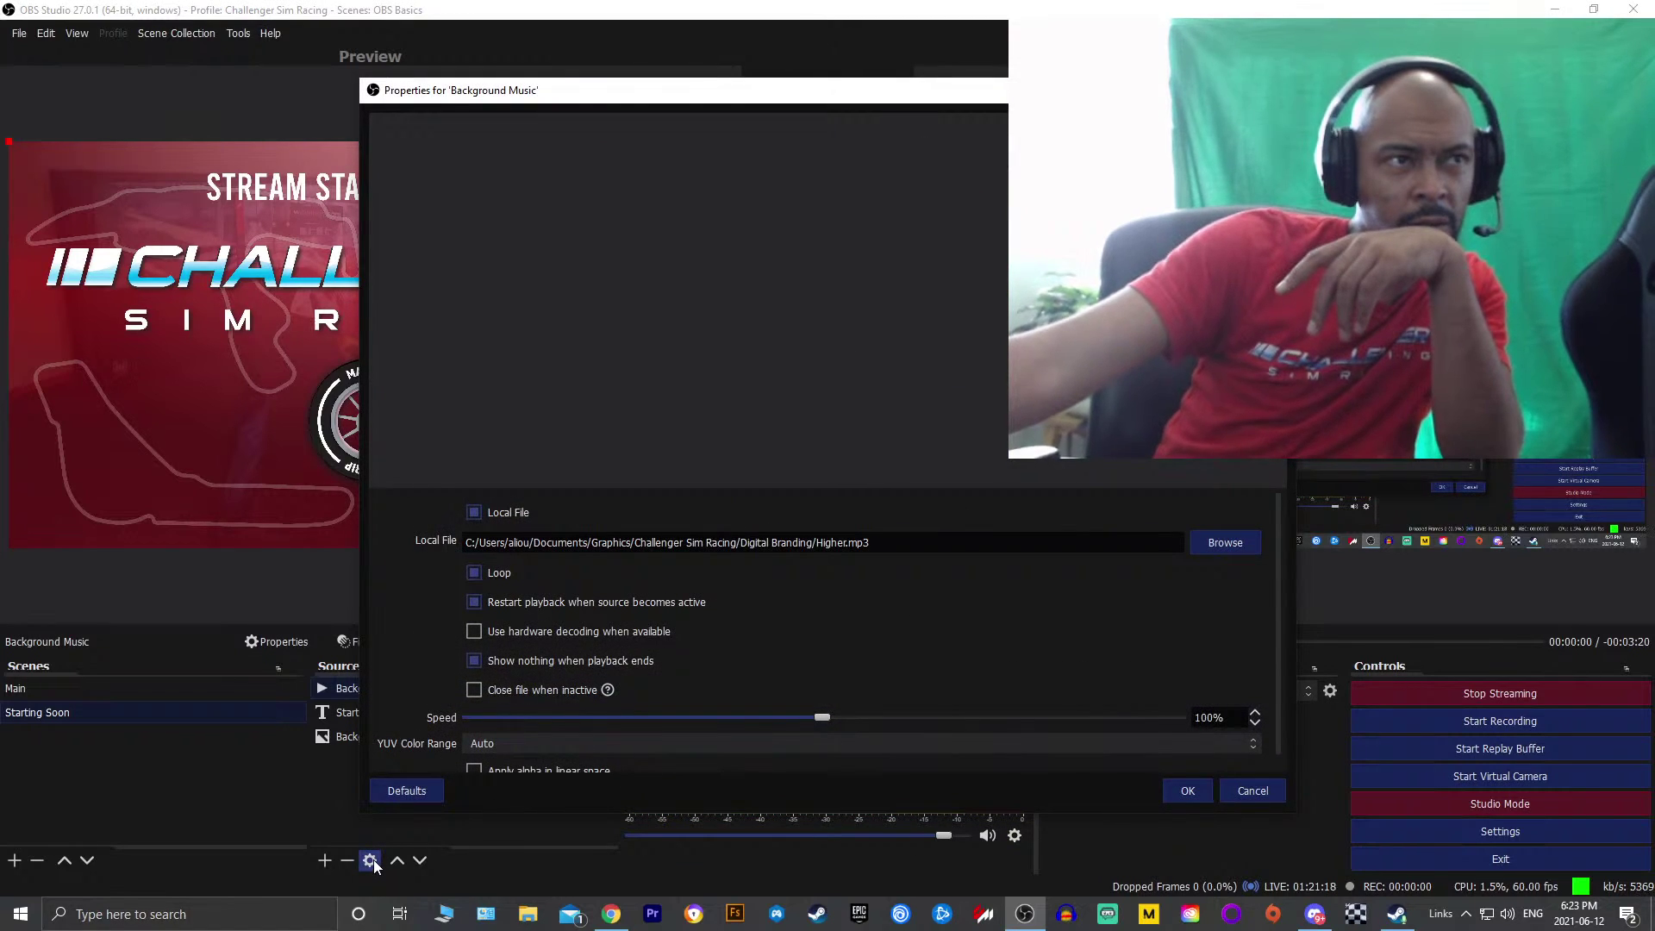
scroll(946, 640, "down", 1)
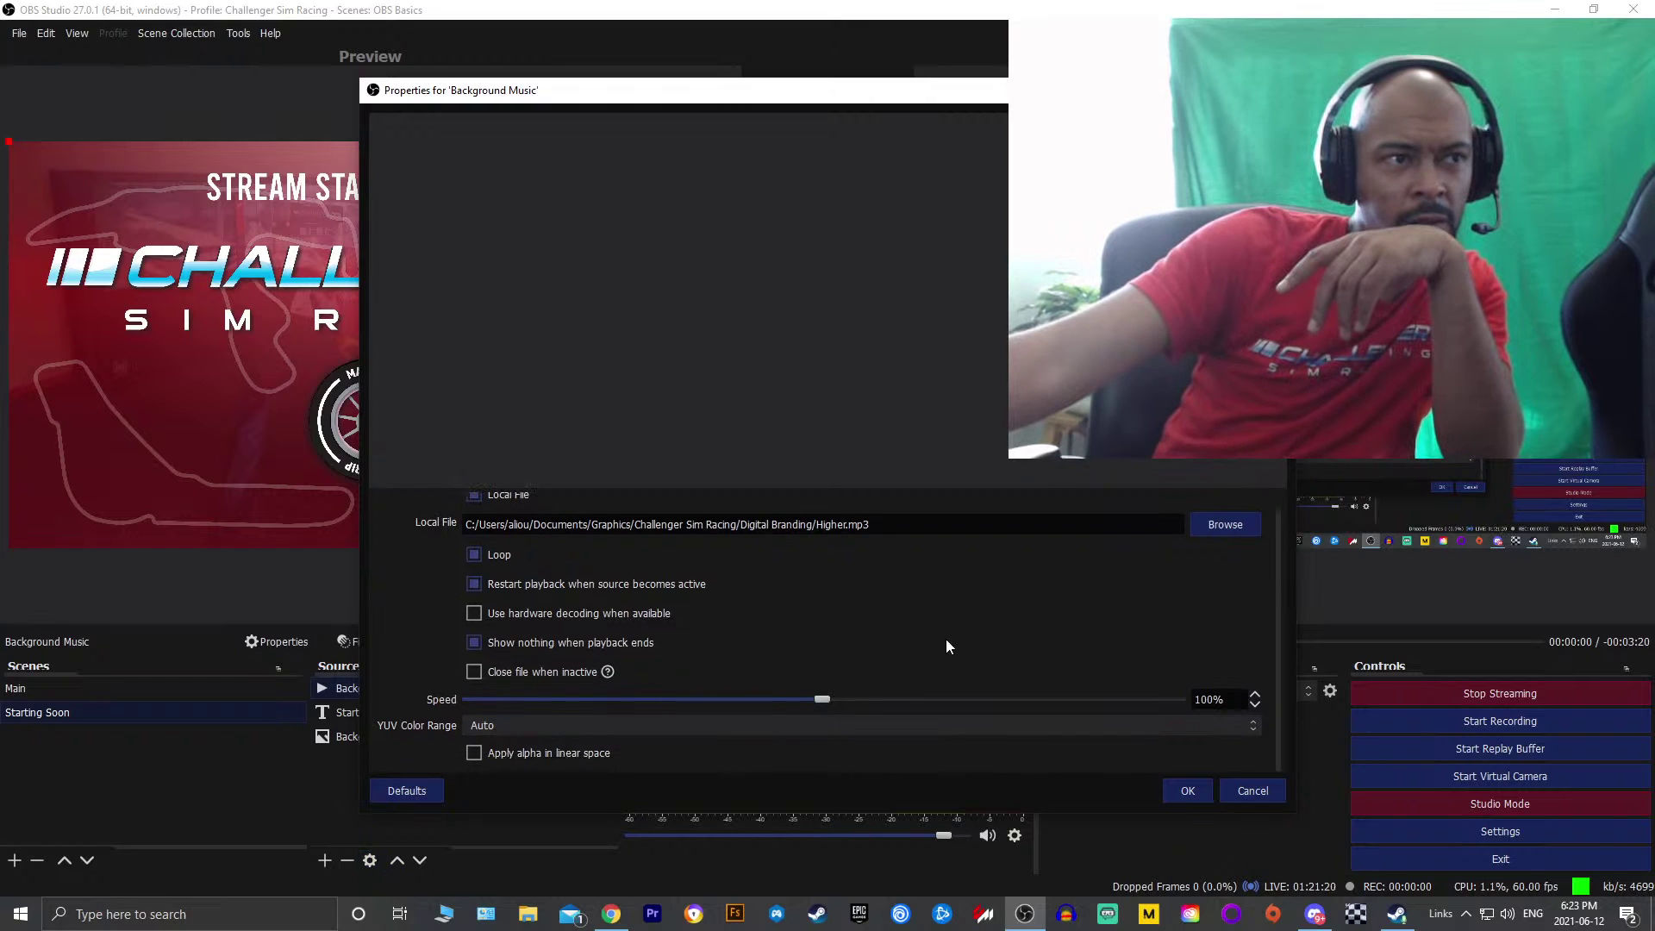
scroll(953, 664, "up", 1)
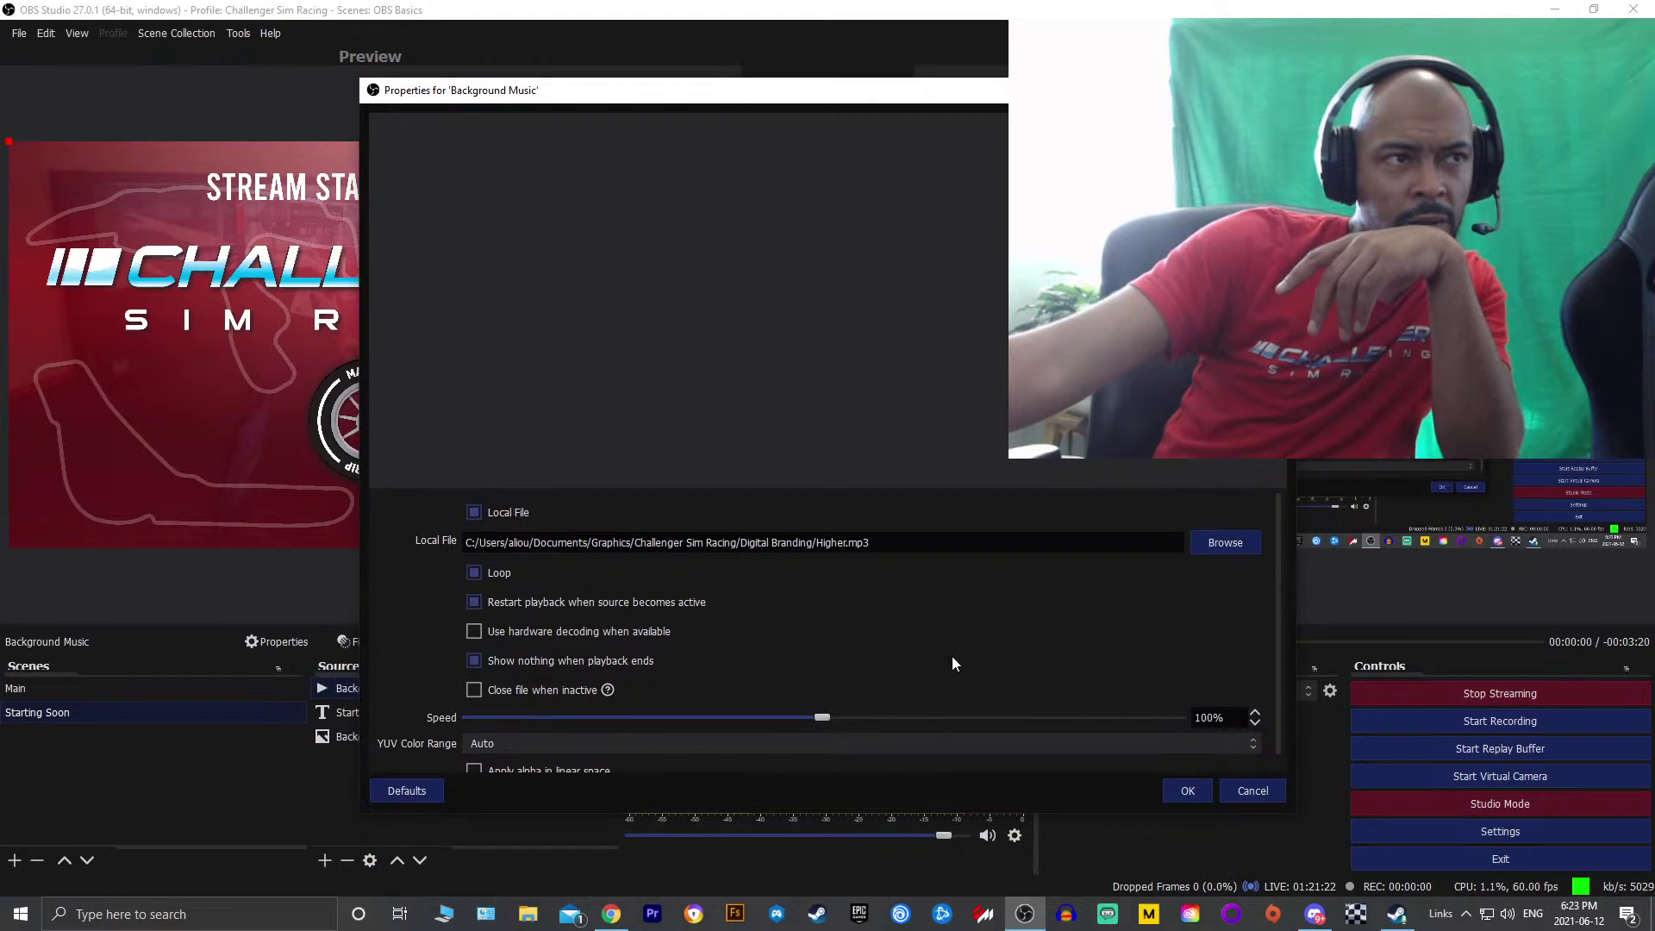
left_click(1253, 791)
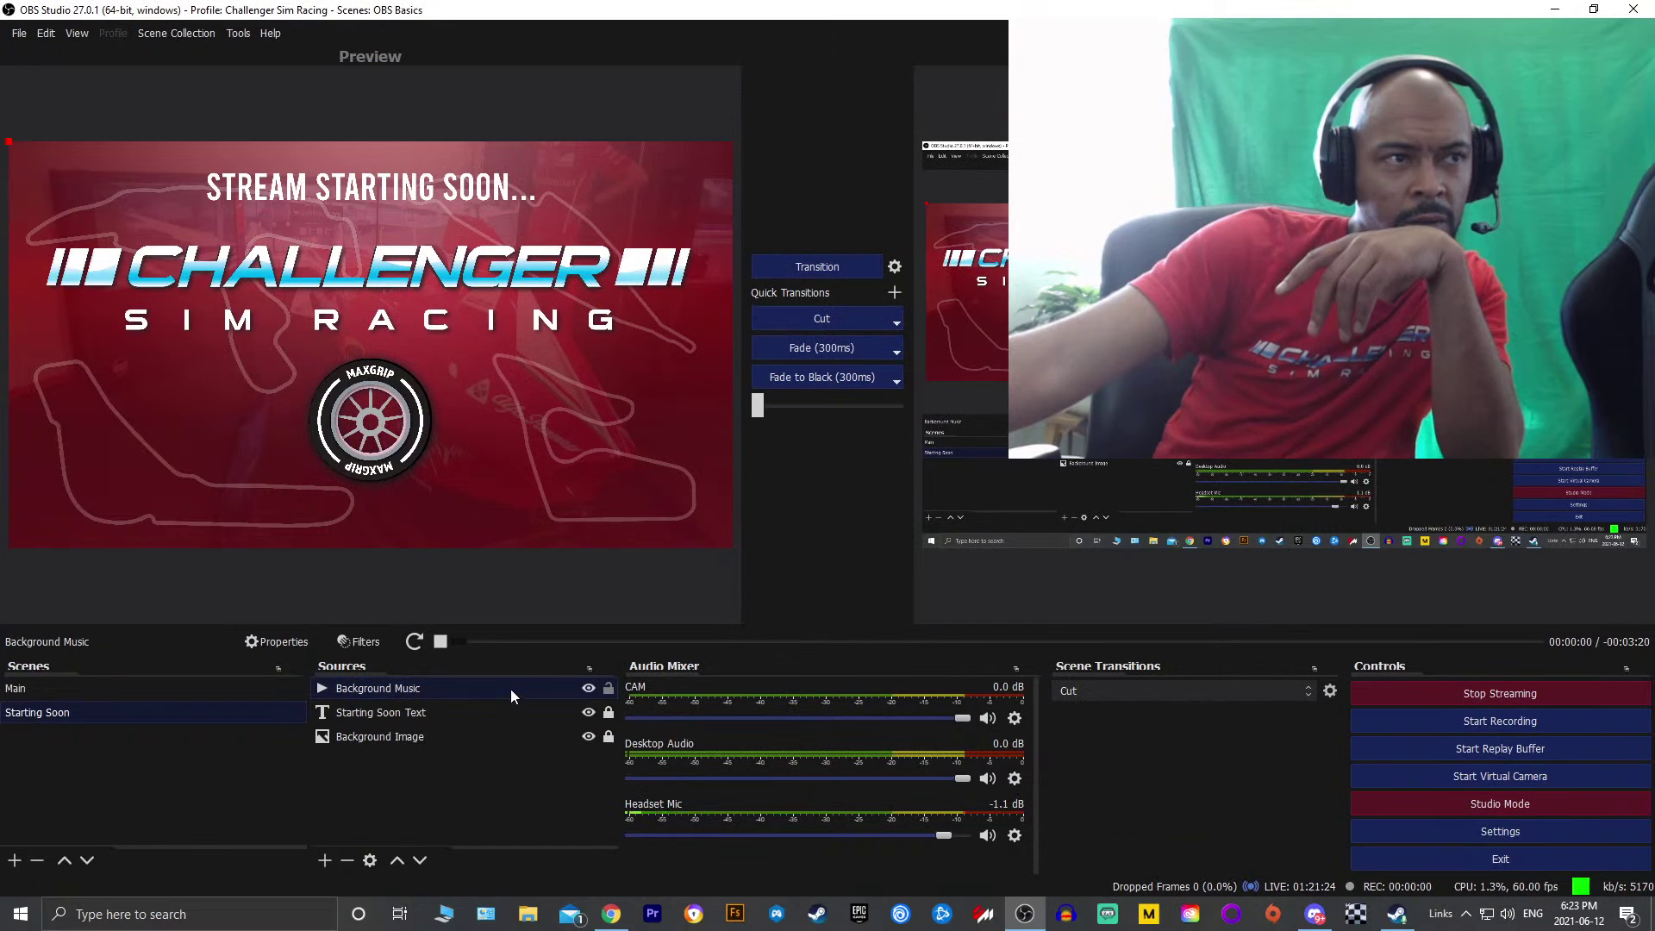
mouse_move(511, 690)
left_mouse_down()
mouse_move(507, 534)
mouse_move(505, 693)
left_mouse_up()
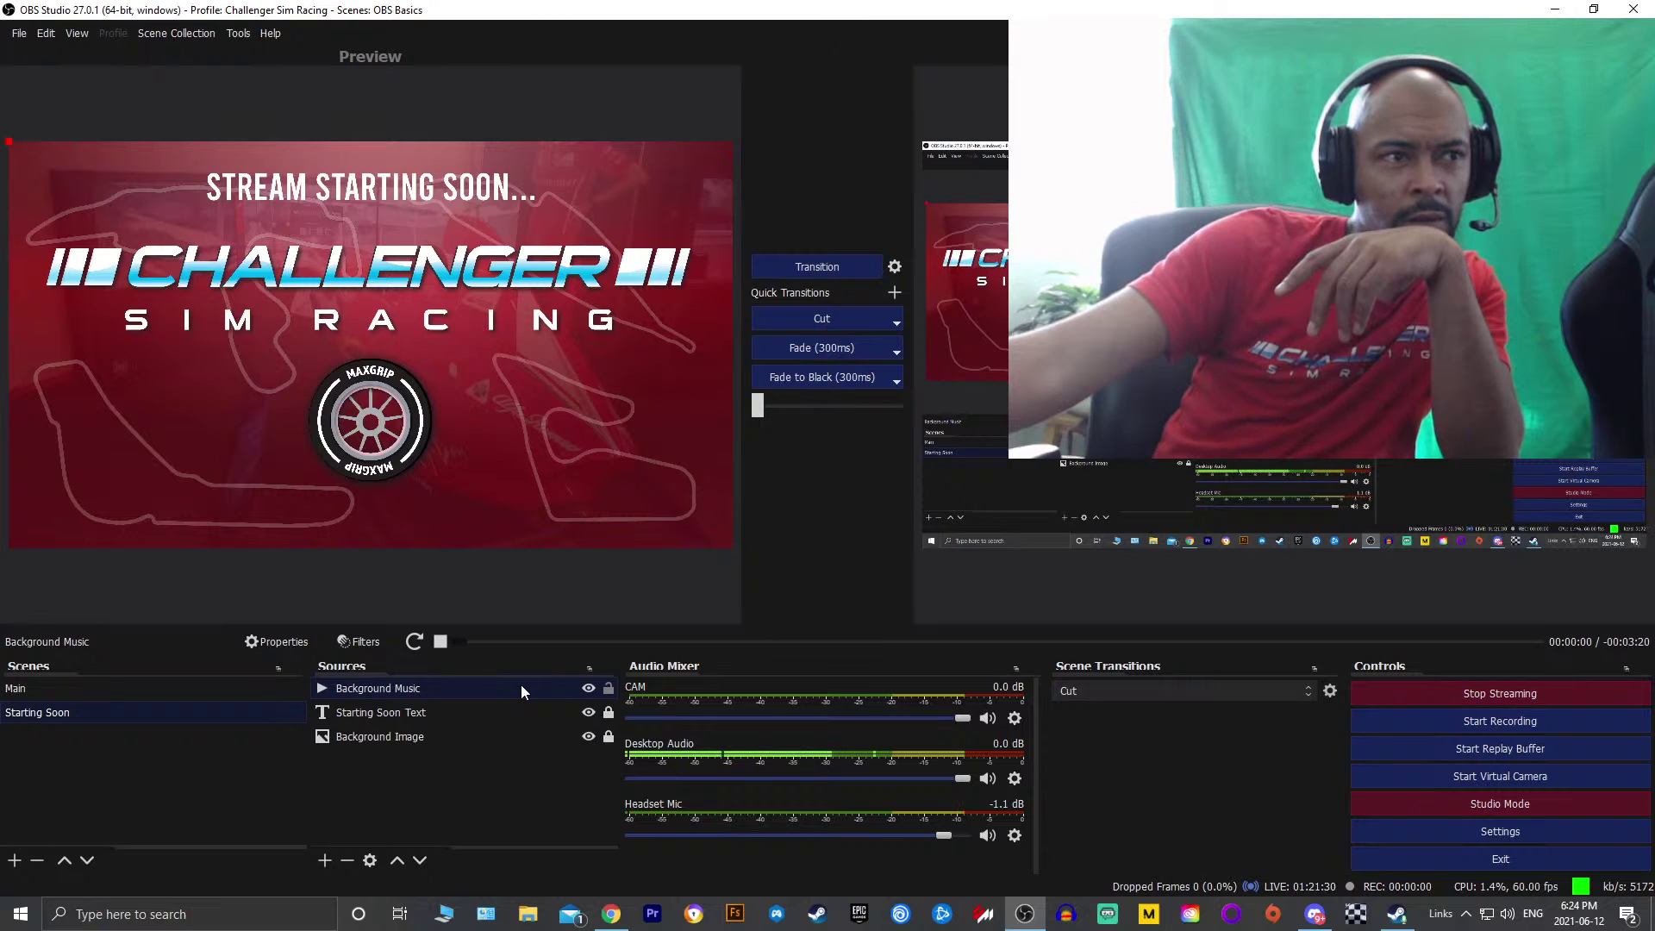
Try an Audio Output Capture source in the Starting Soon scene and remove it again
left_click(324, 859)
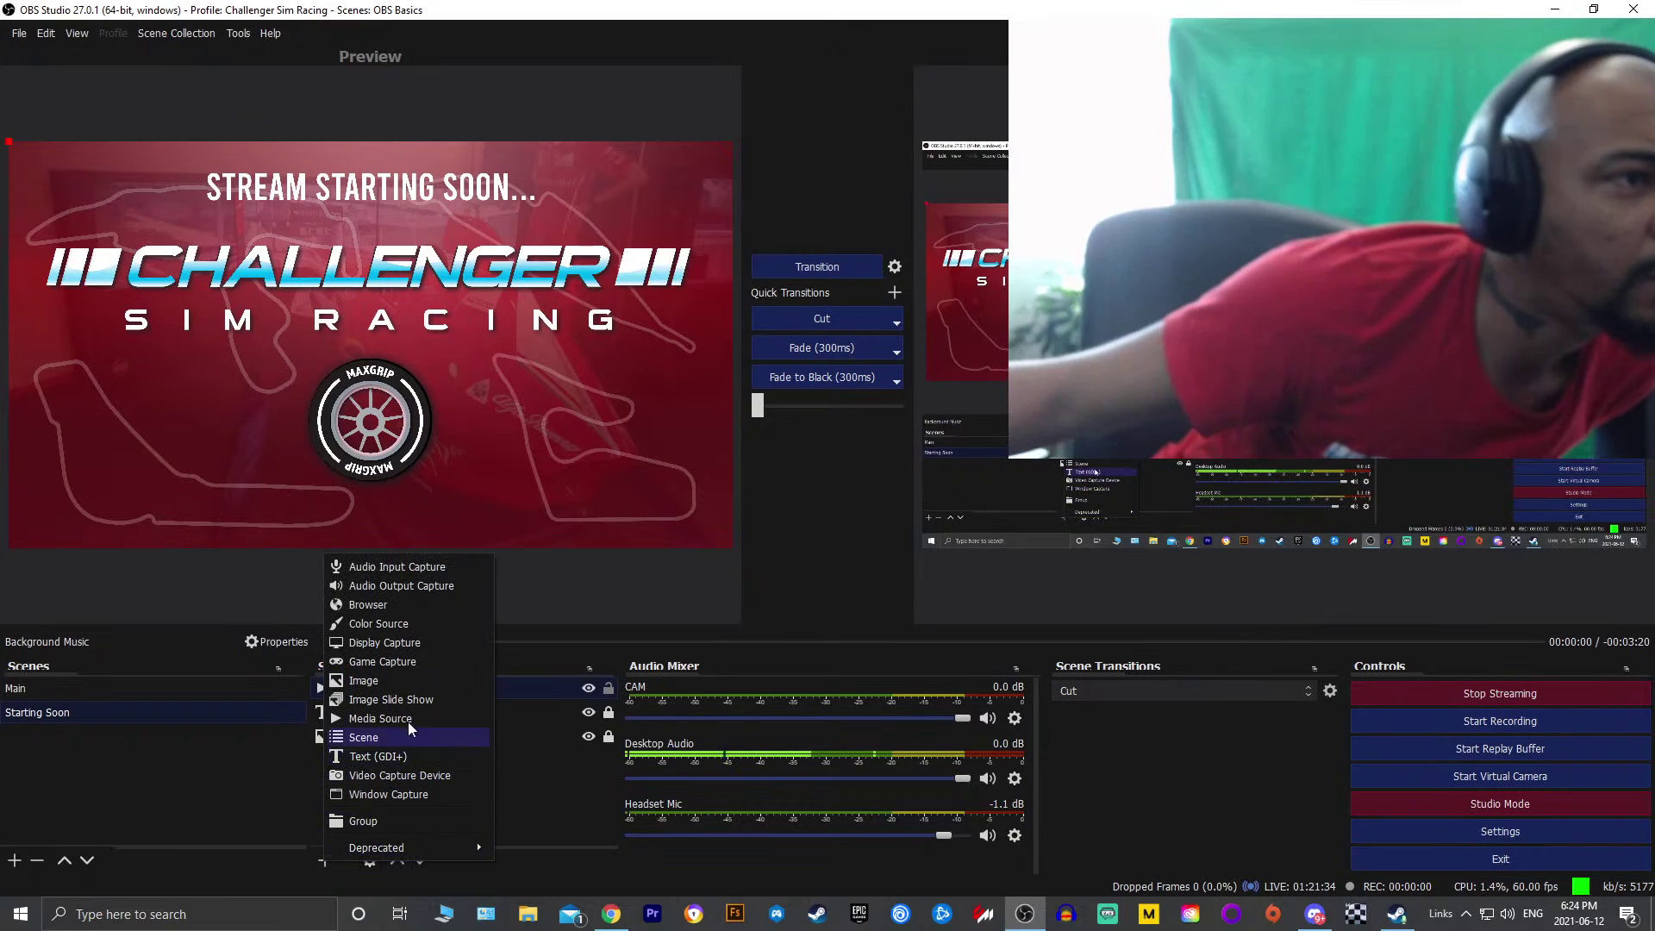
left_click(431, 586)
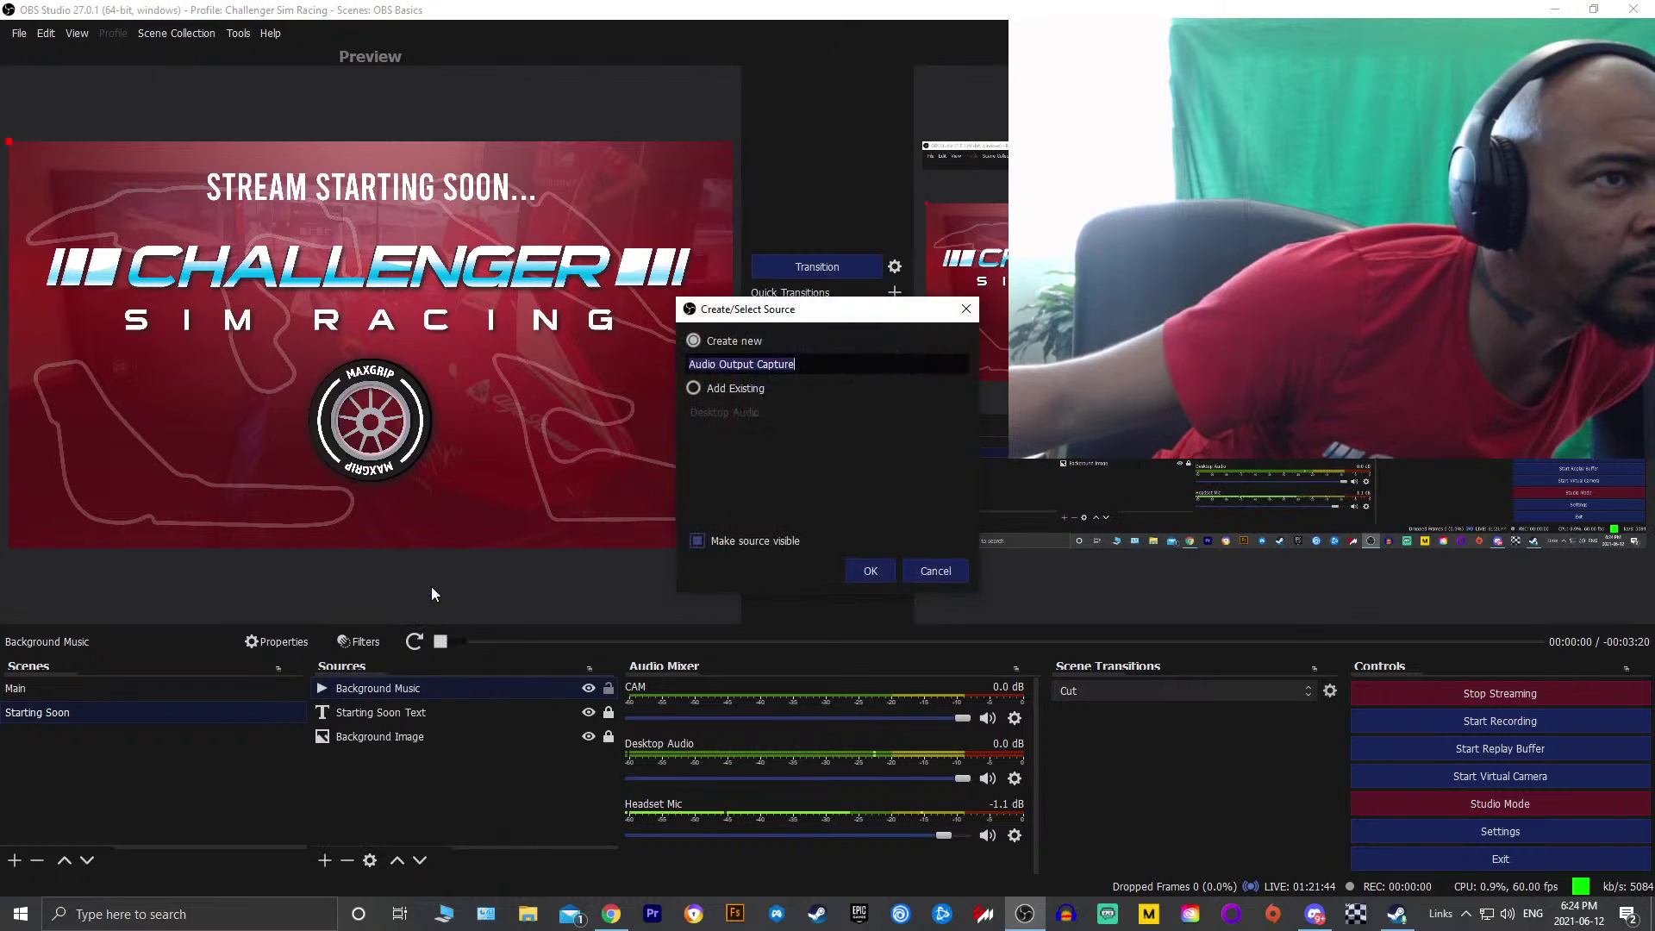
left_click(871, 571)
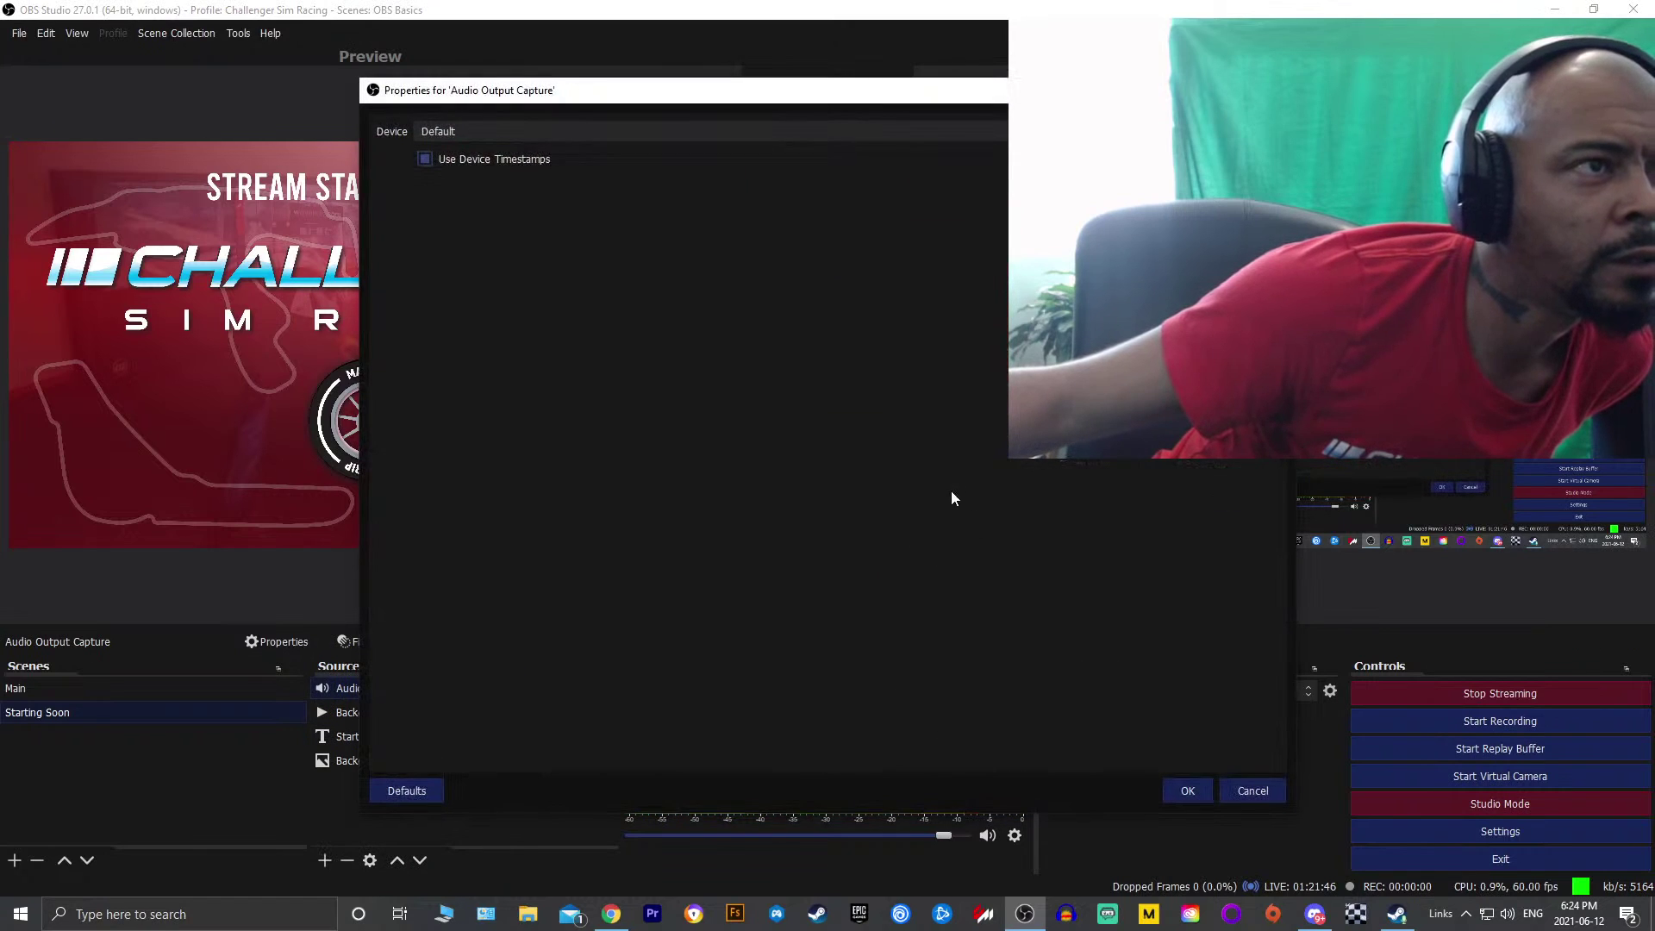
left_click(803, 135)
left_click(803, 144)
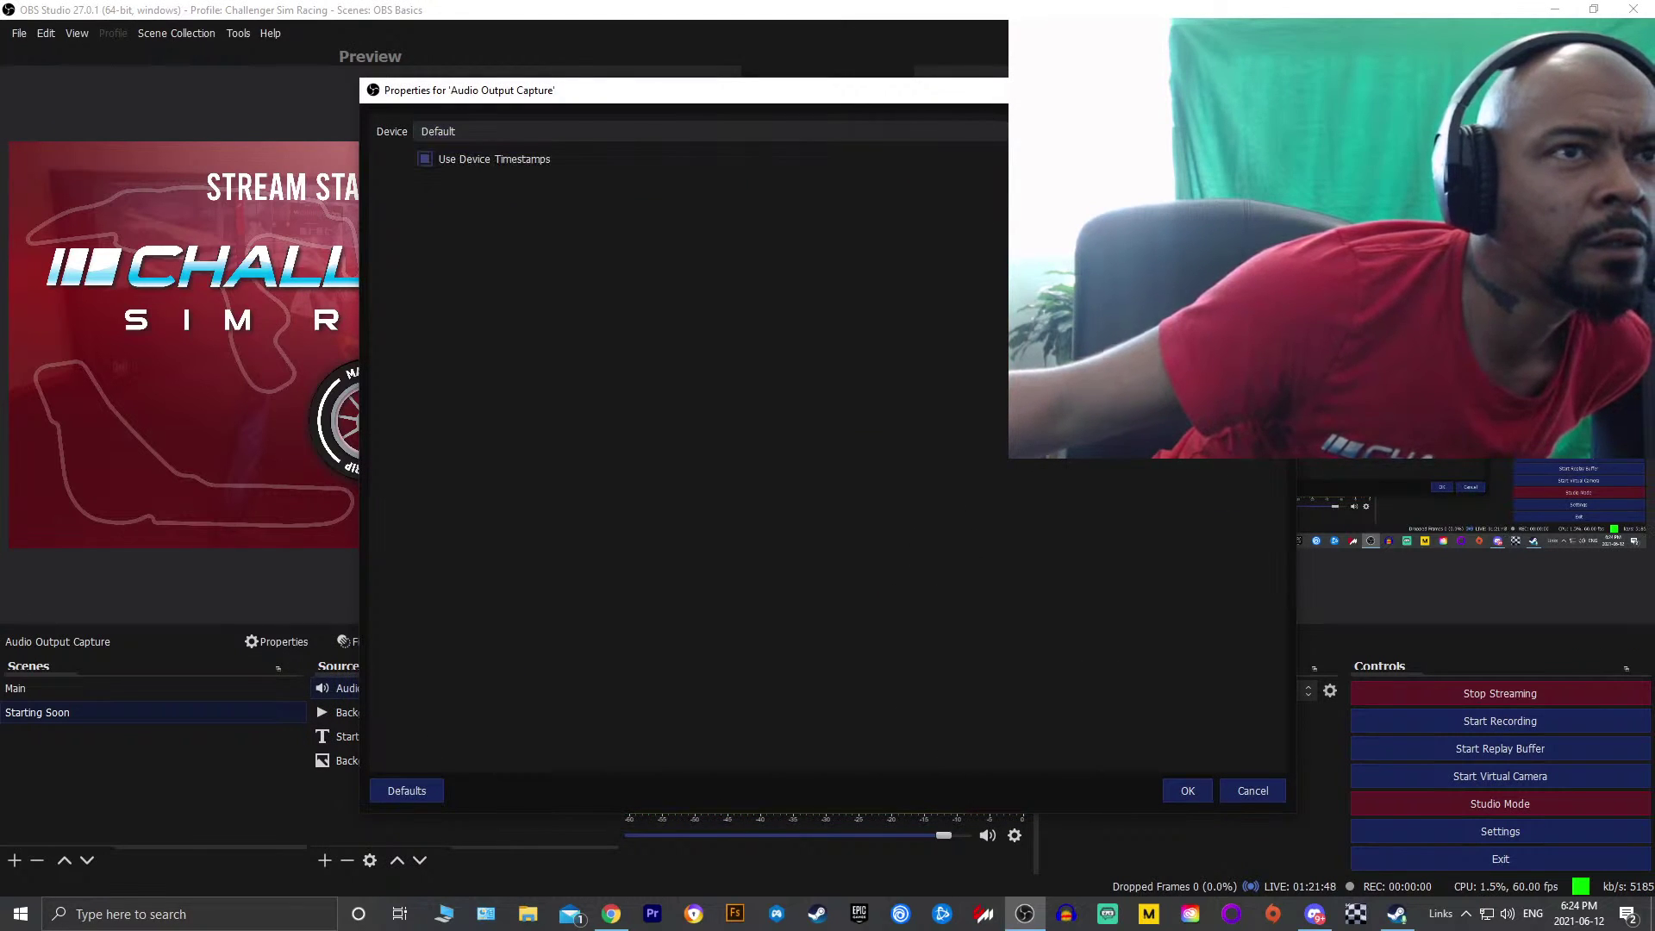
key("Escape")
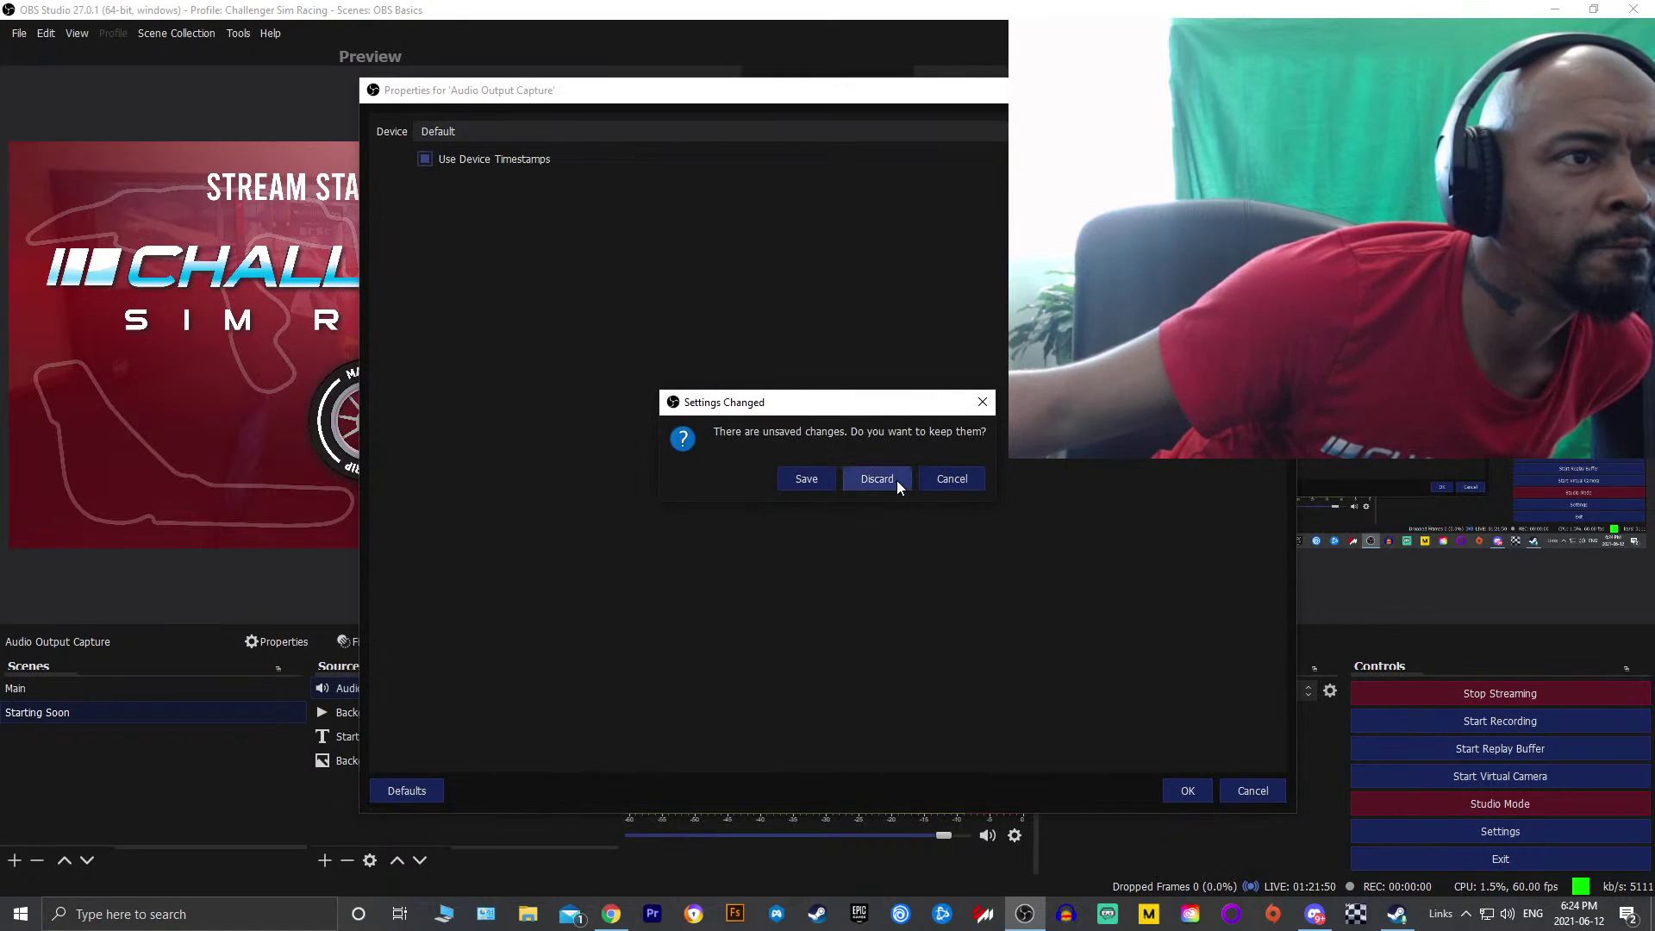
left_click(871, 479)
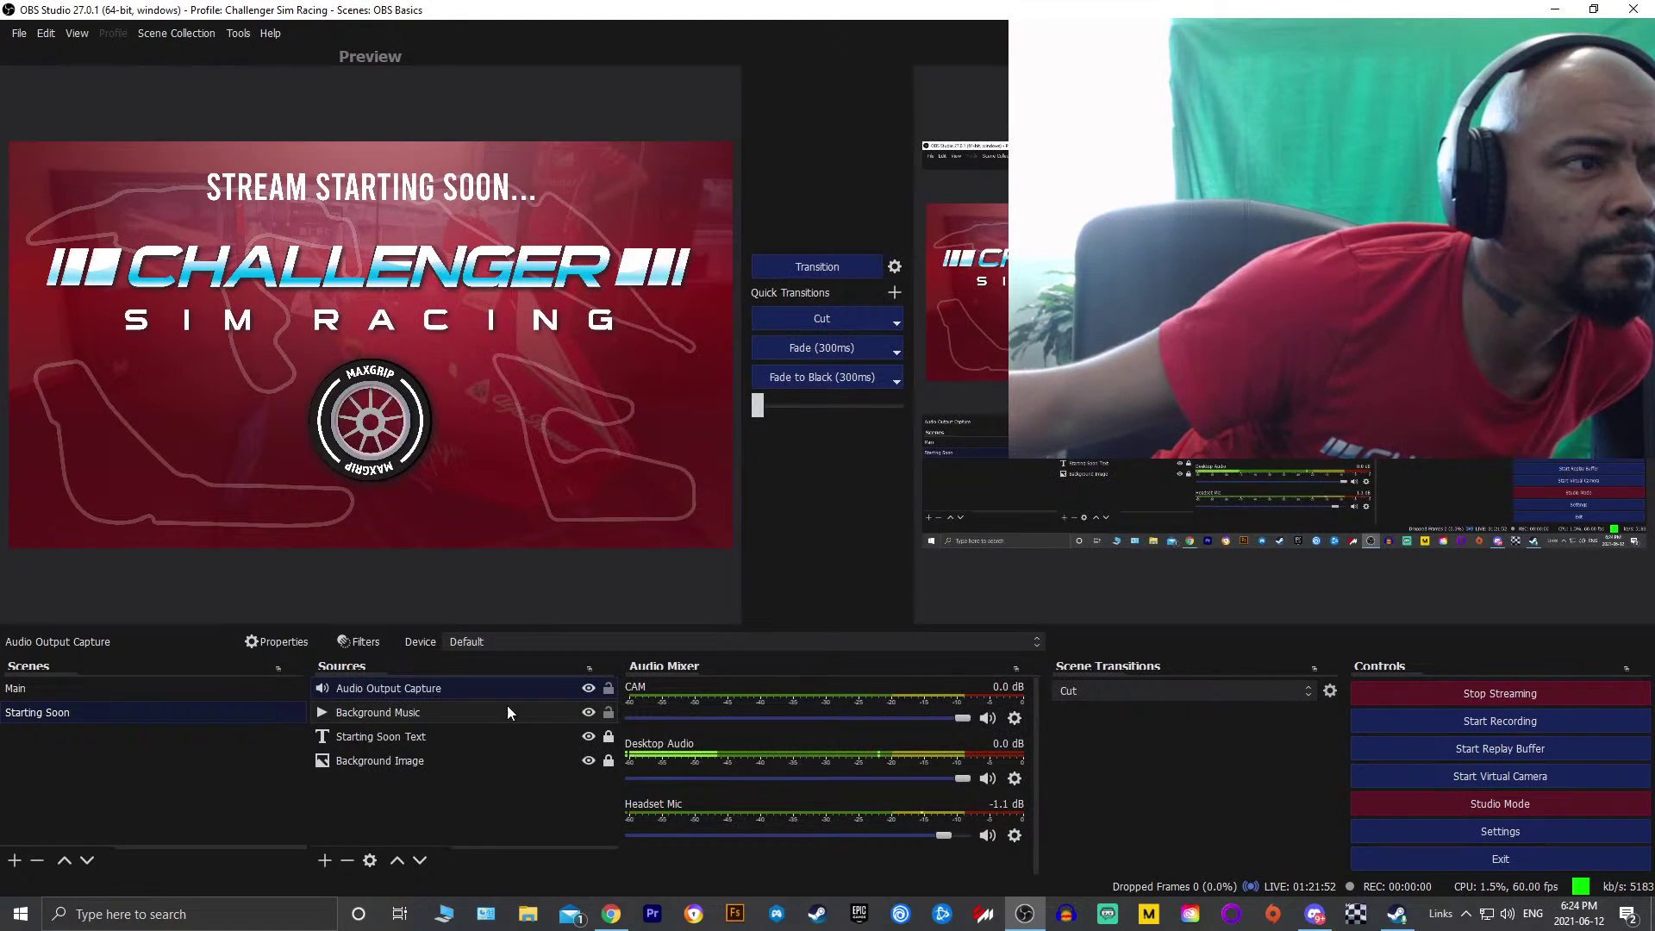
left_click(348, 859)
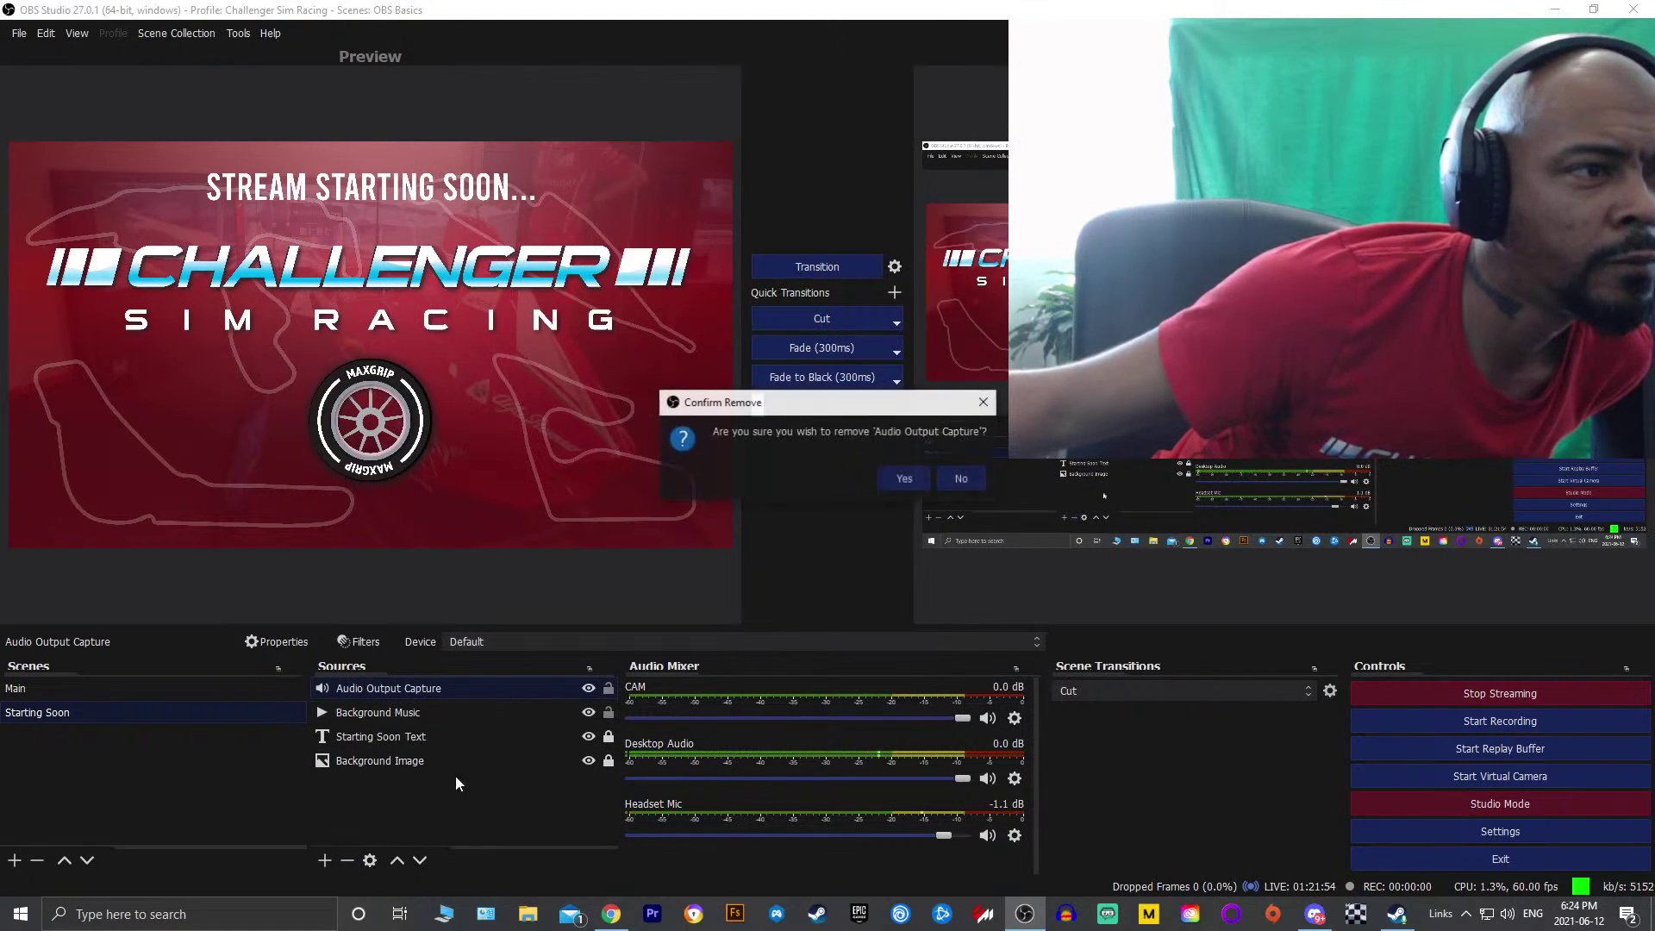
left_click(905, 480)
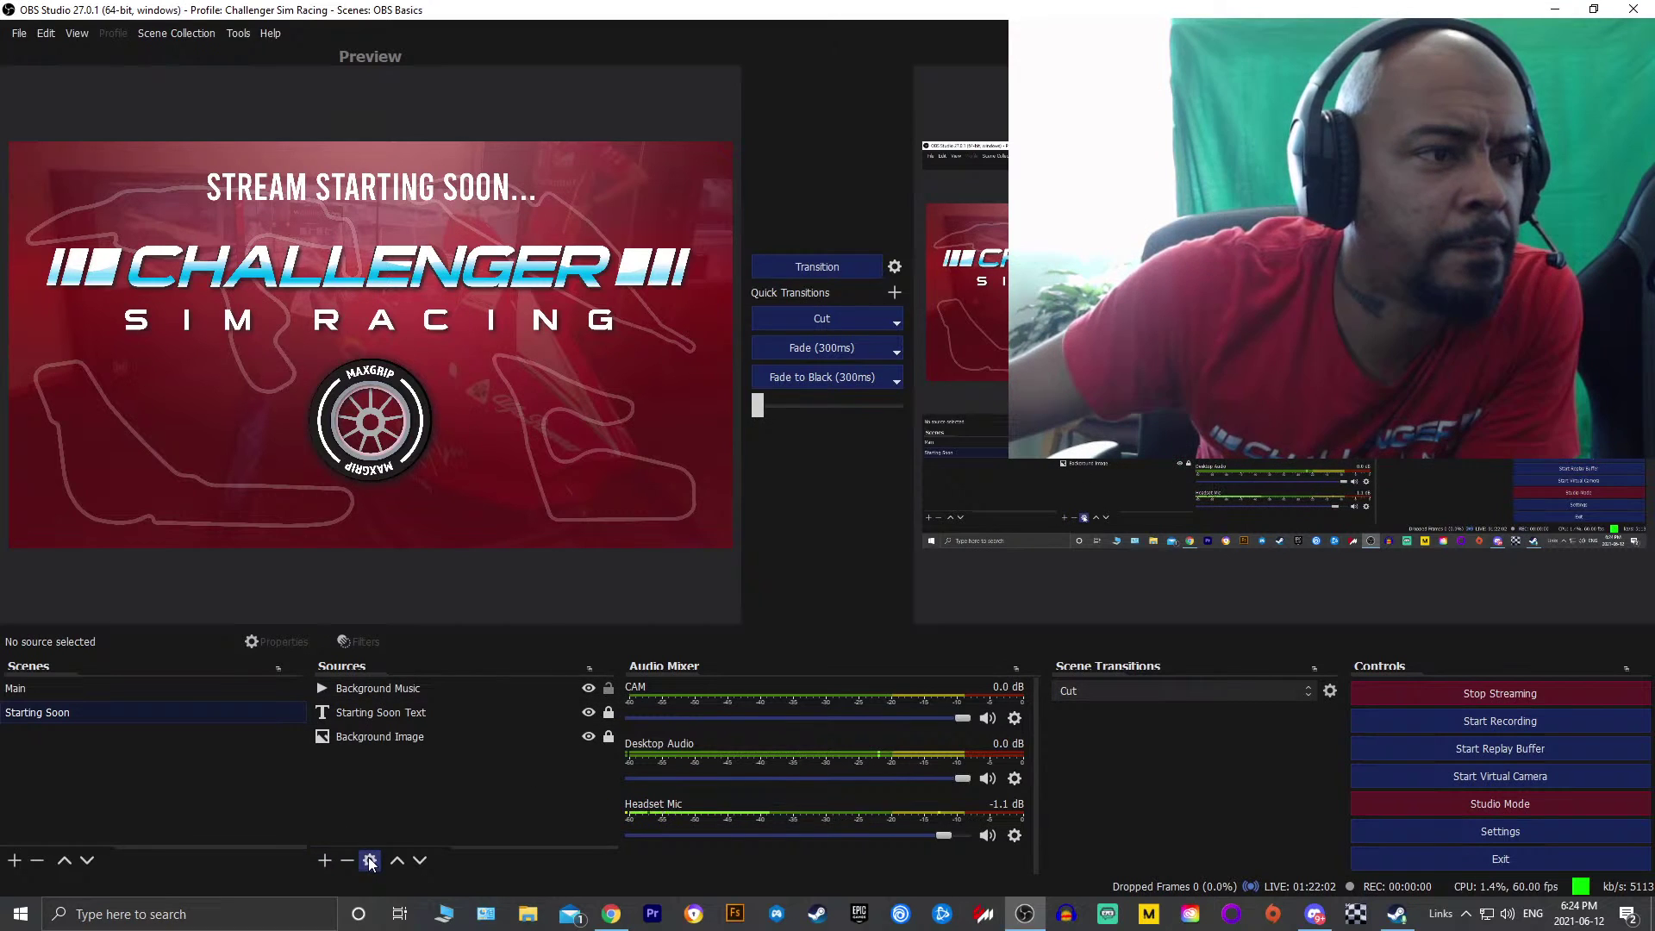
Try CSR Stinger.mp4 from the Challenger Sim Racing folder as the Background Music local file and accept the properties
left_click(416, 692)
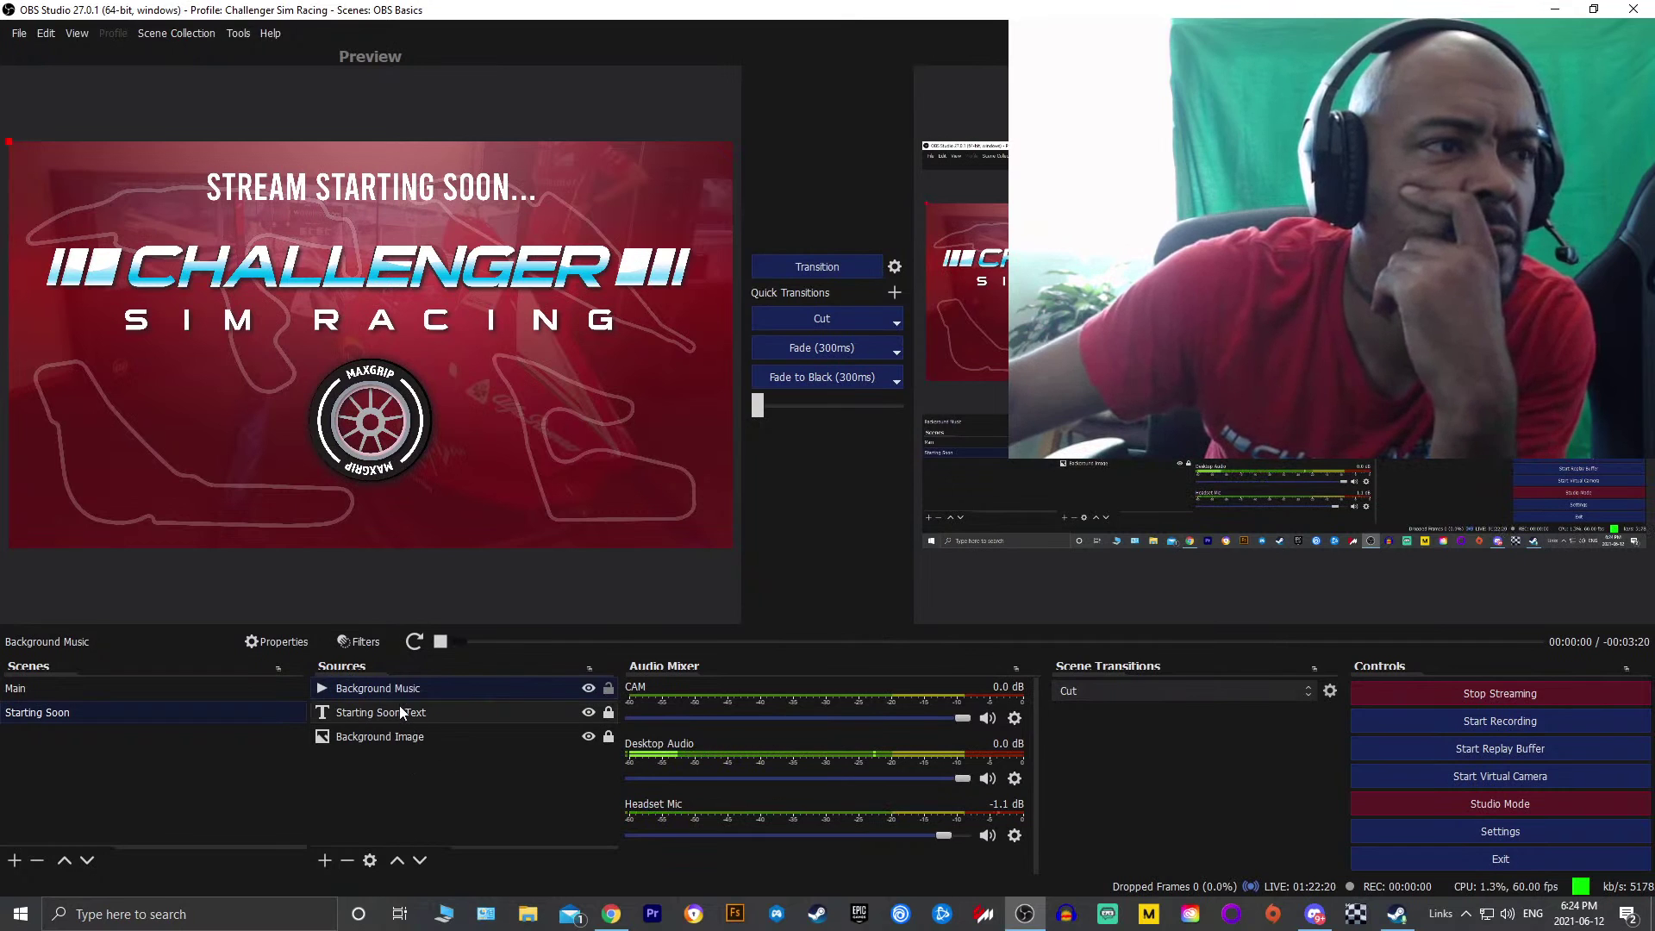
double_click(447, 690)
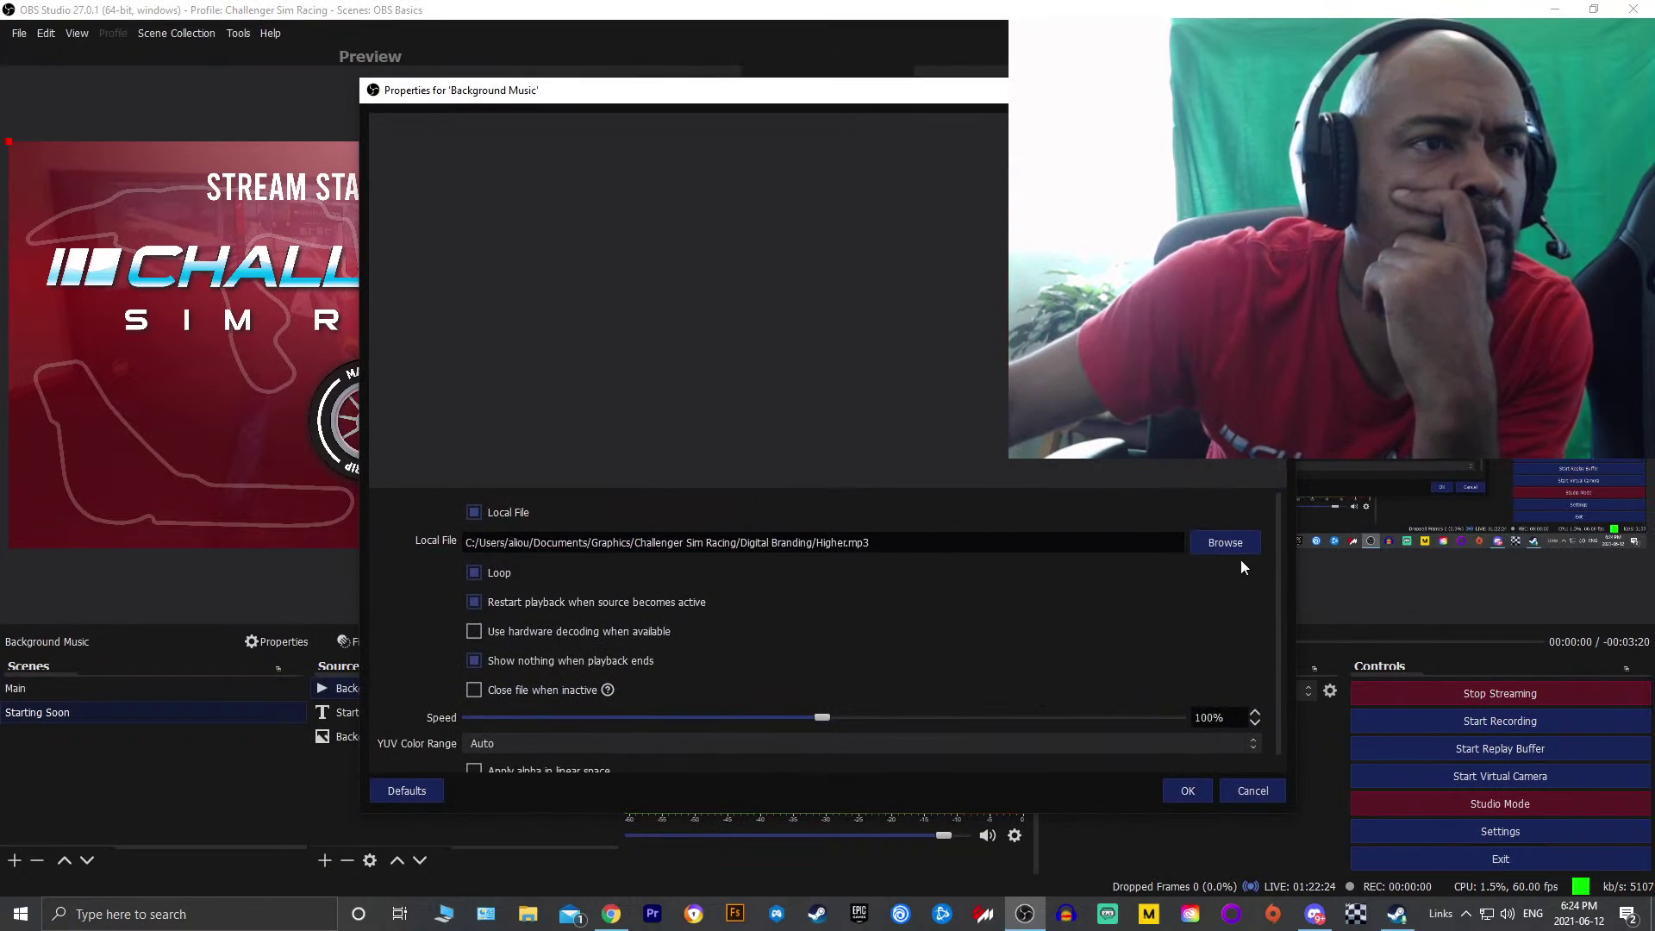
left_click(1213, 545)
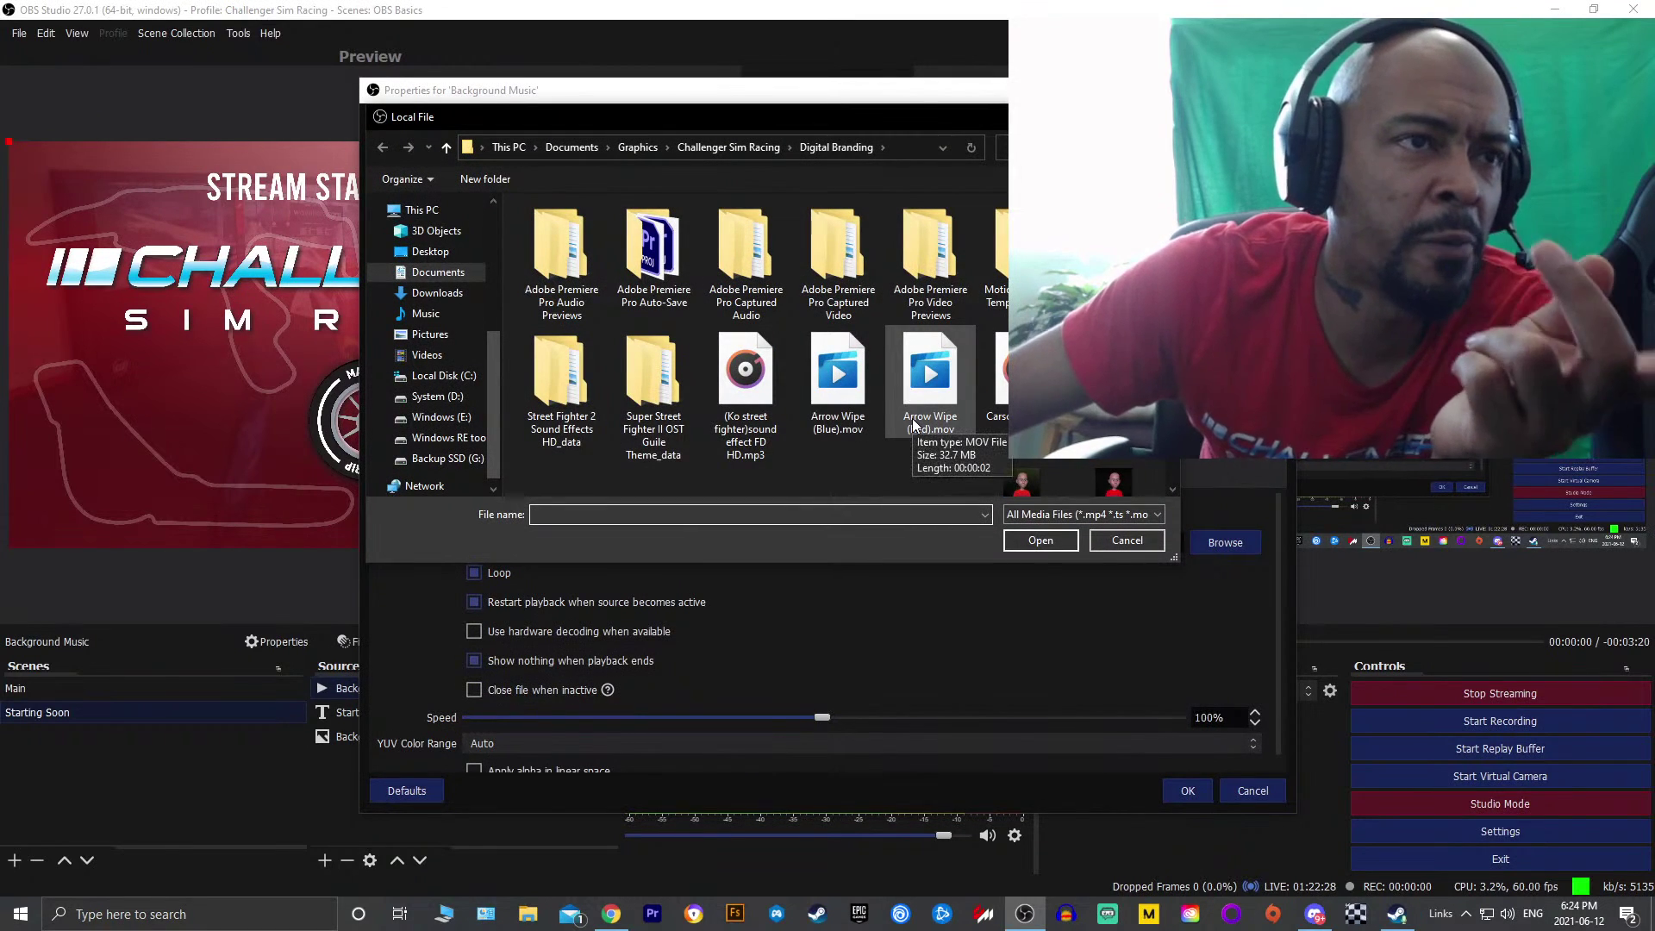
scroll(917, 412, "down", 4)
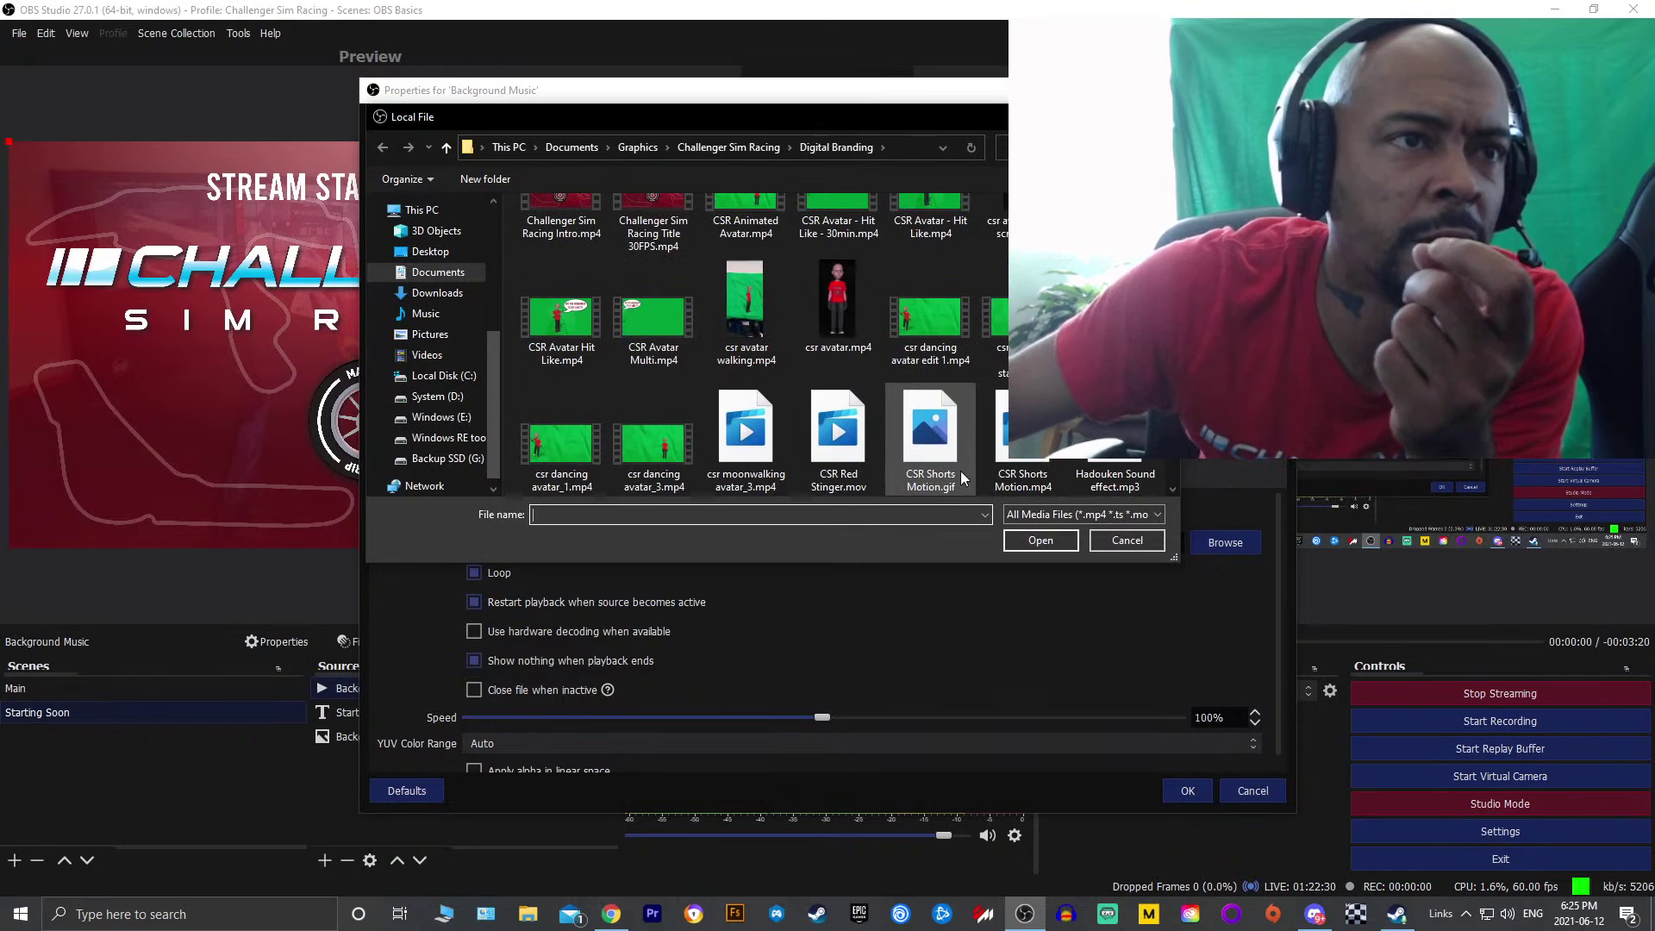
scroll(948, 465, "up", 4)
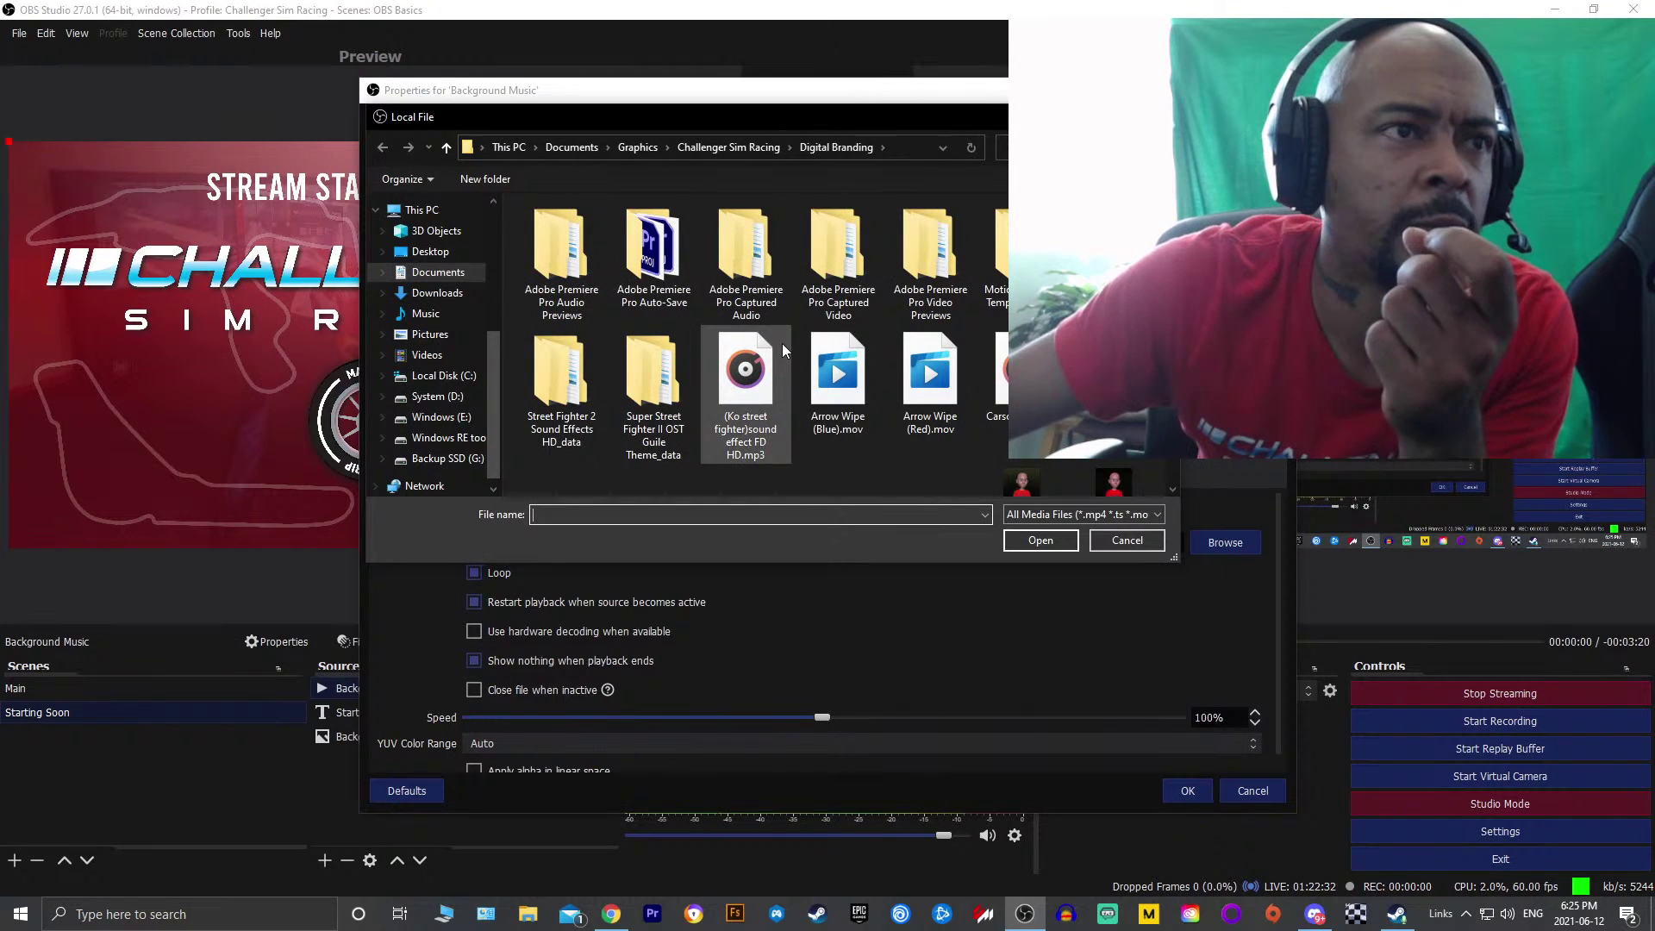
left_click(746, 147)
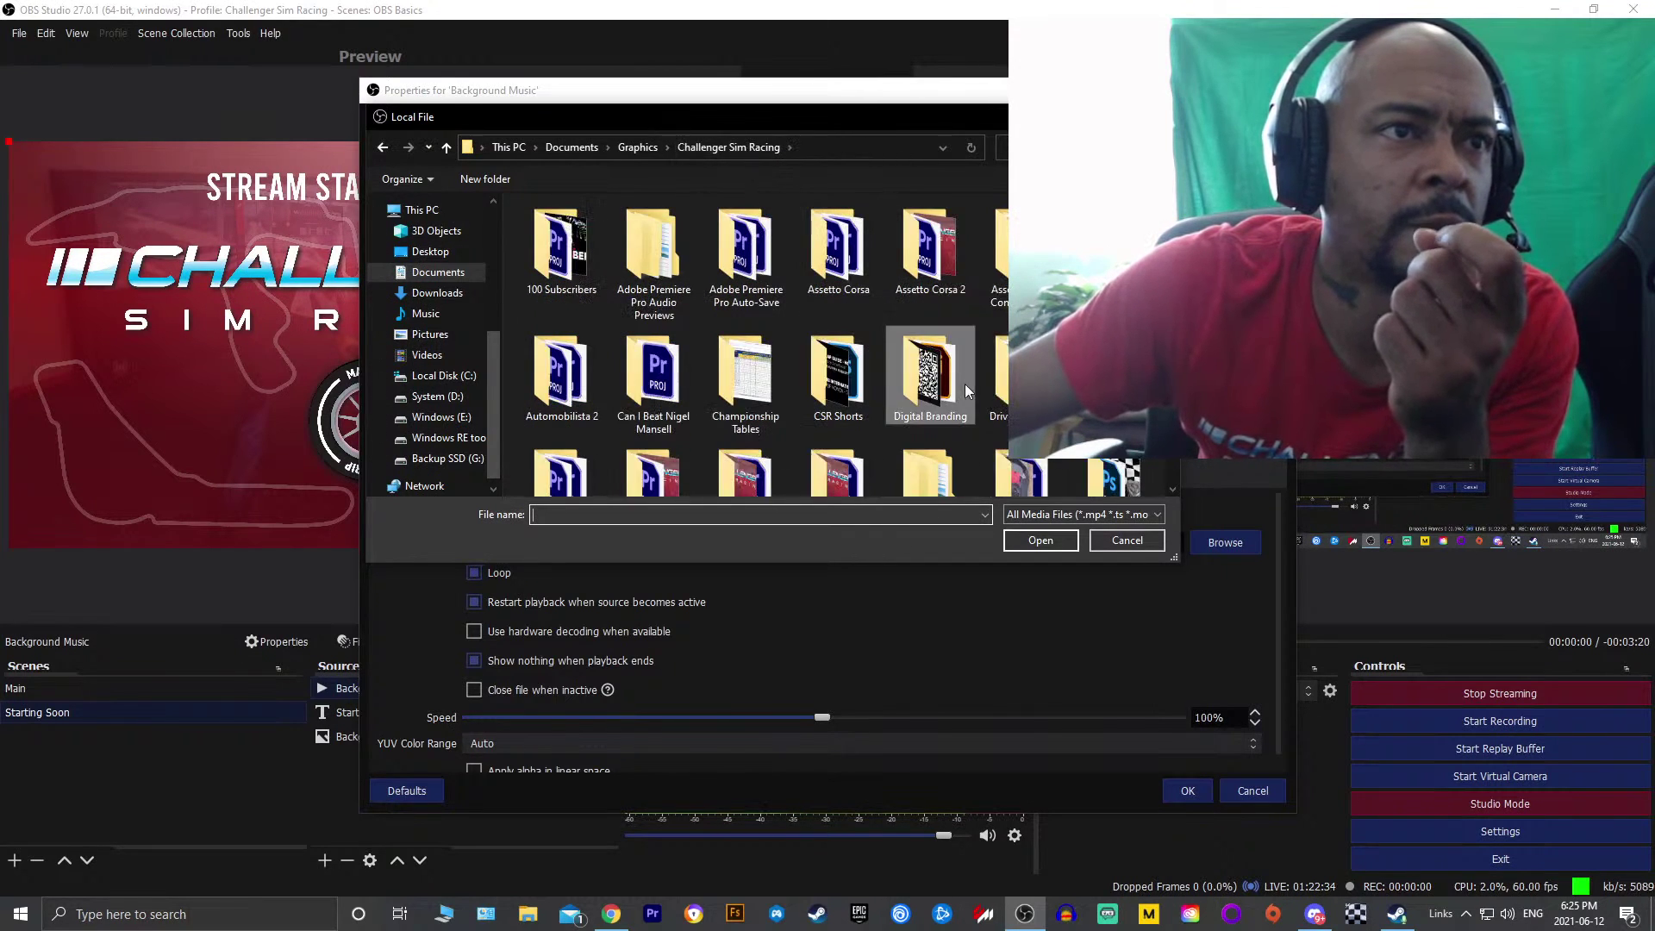
scroll(929, 379, "down", 1)
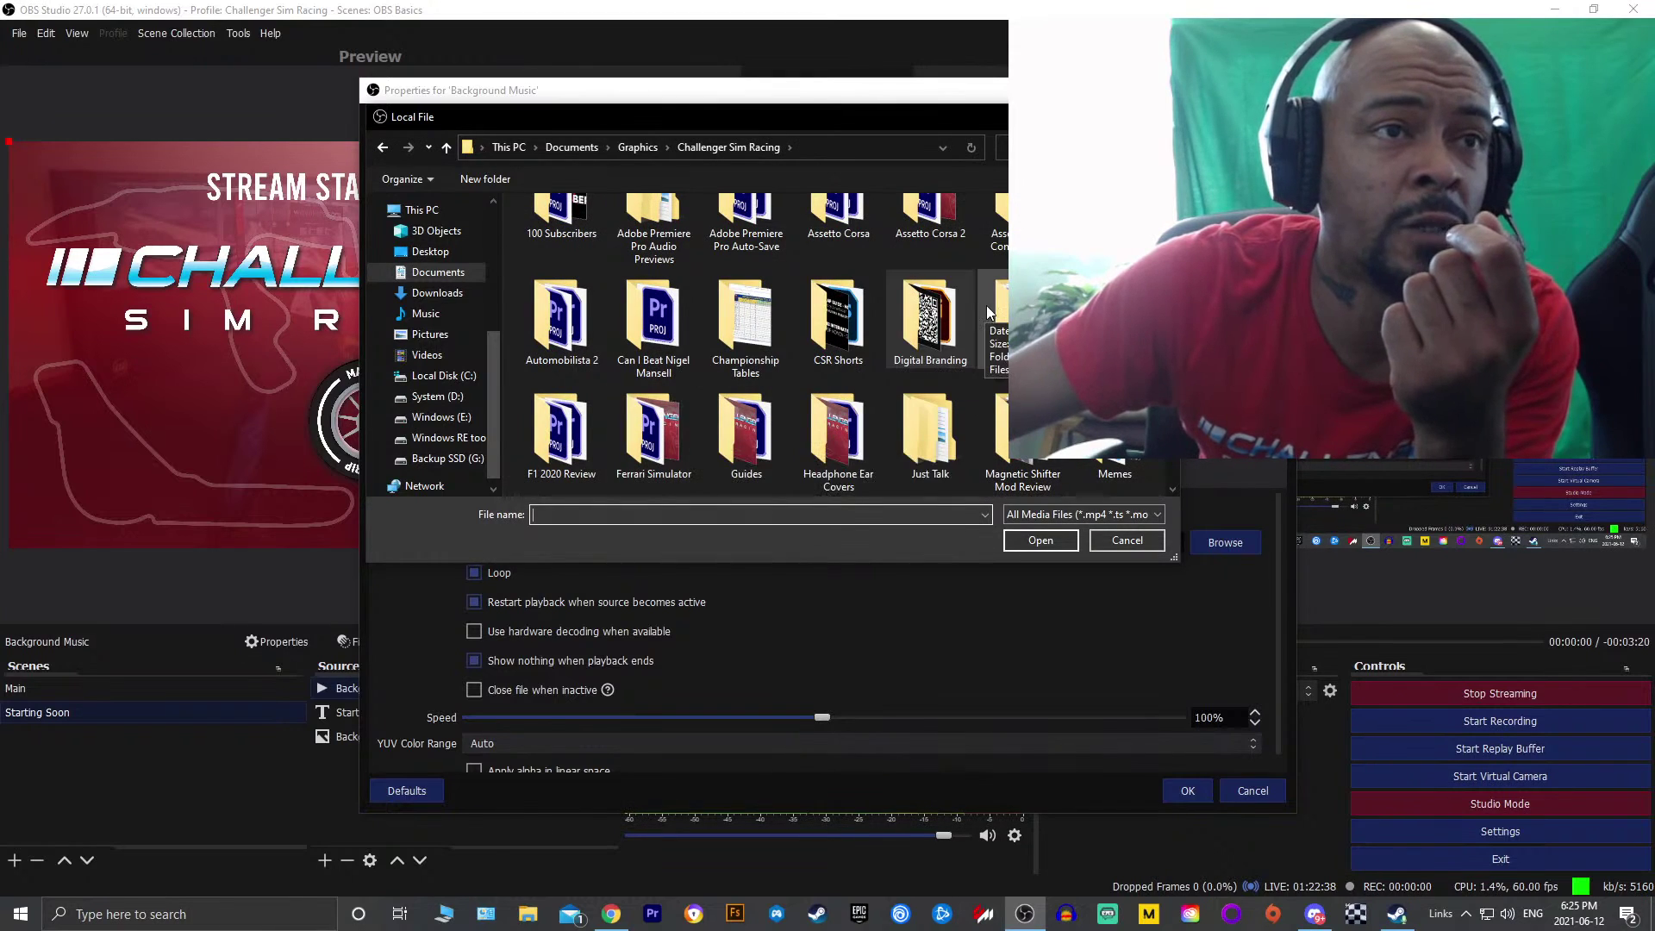
scroll(929, 327, "down", 5)
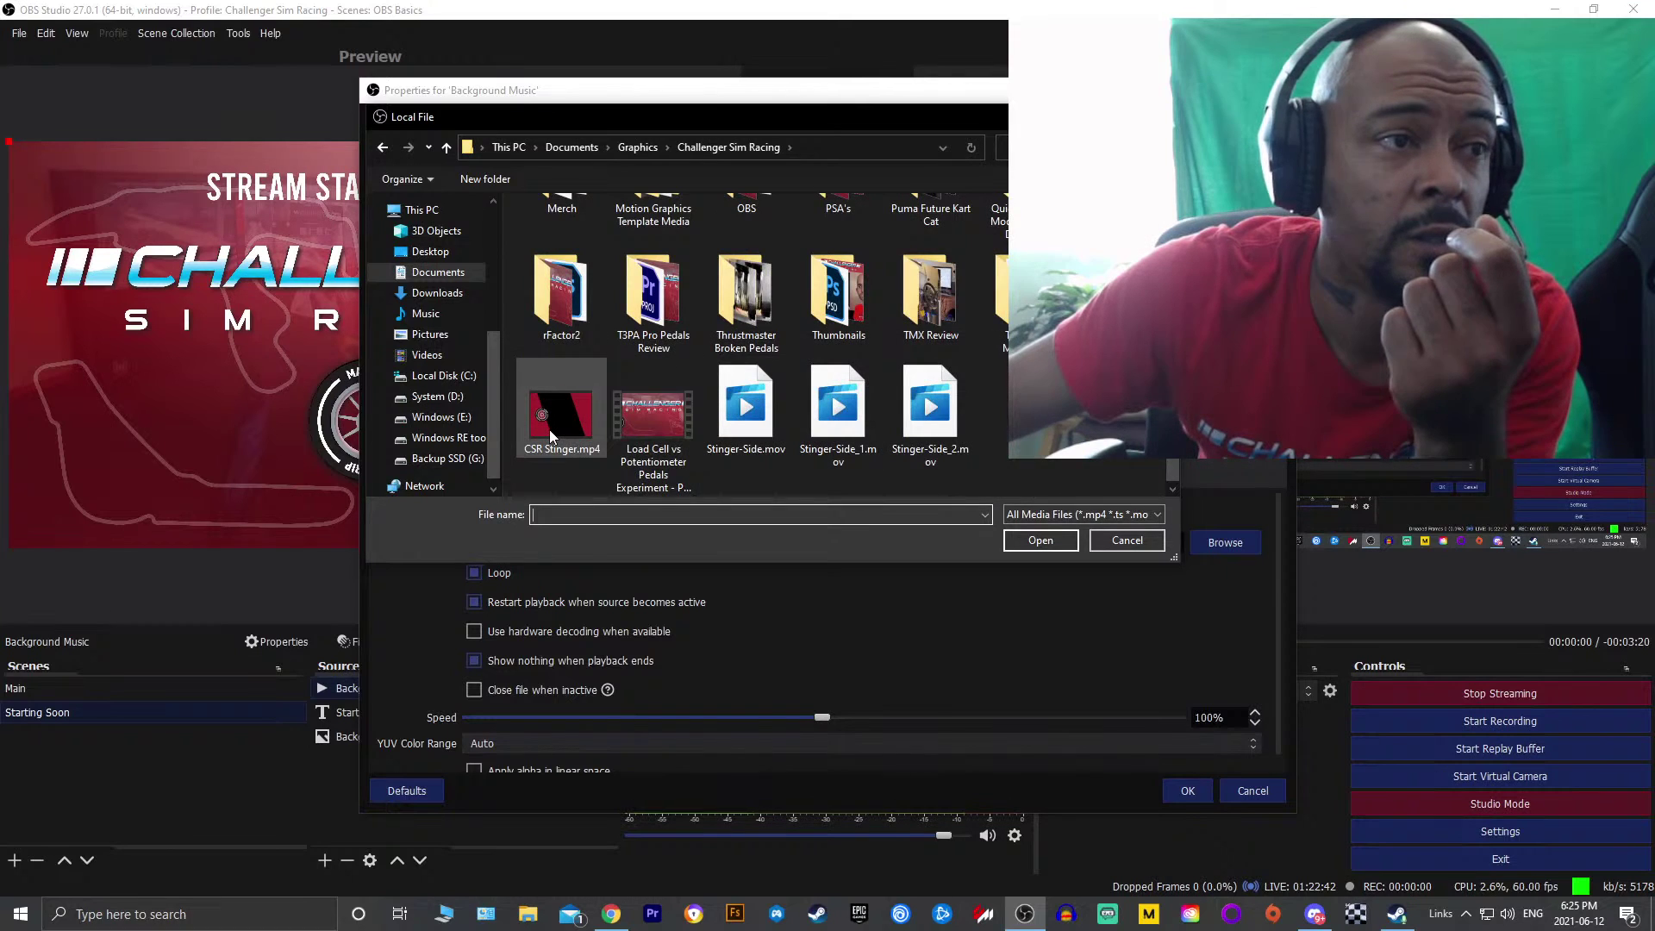
left_click(550, 429)
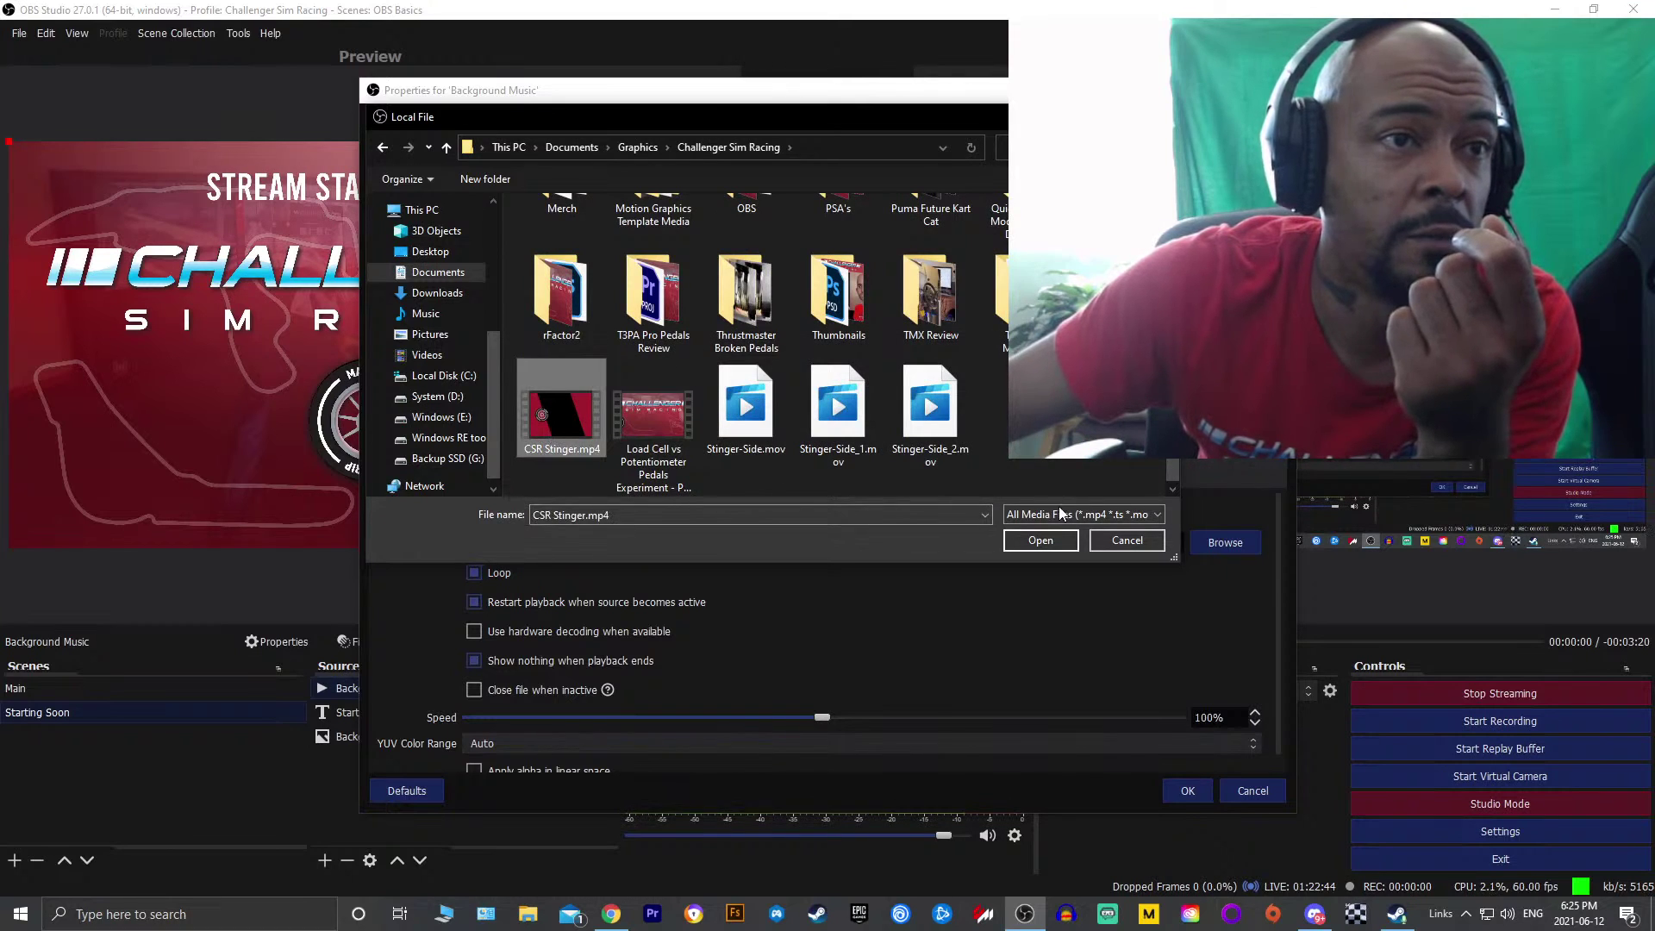
left_click(1045, 544)
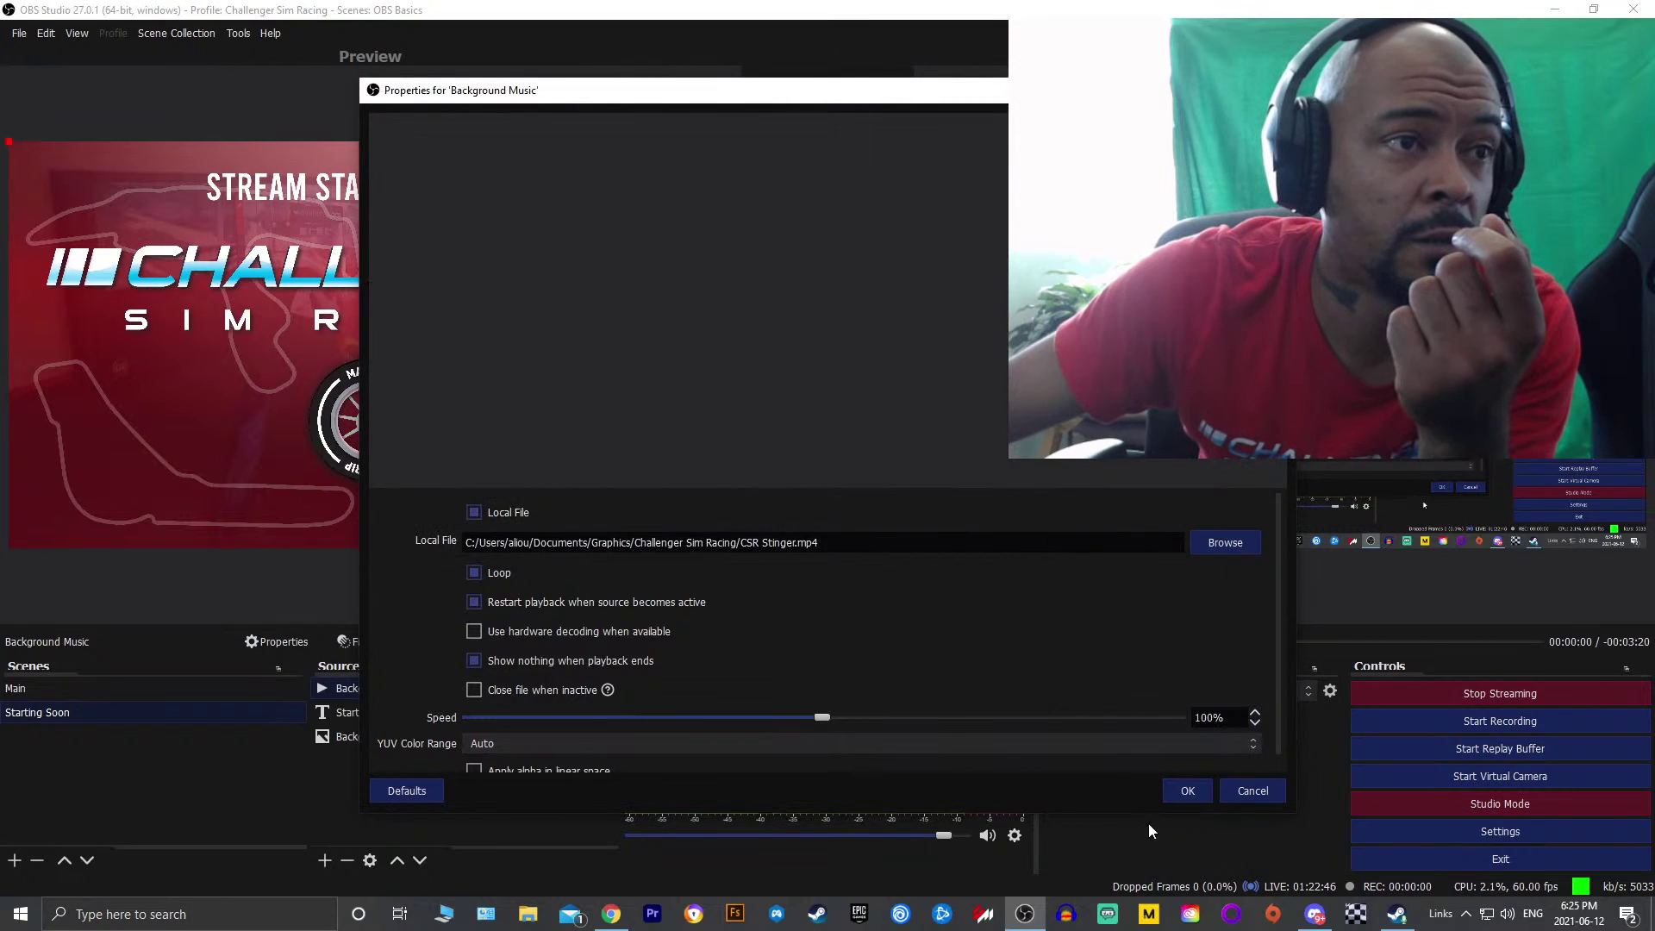
left_click(1186, 791)
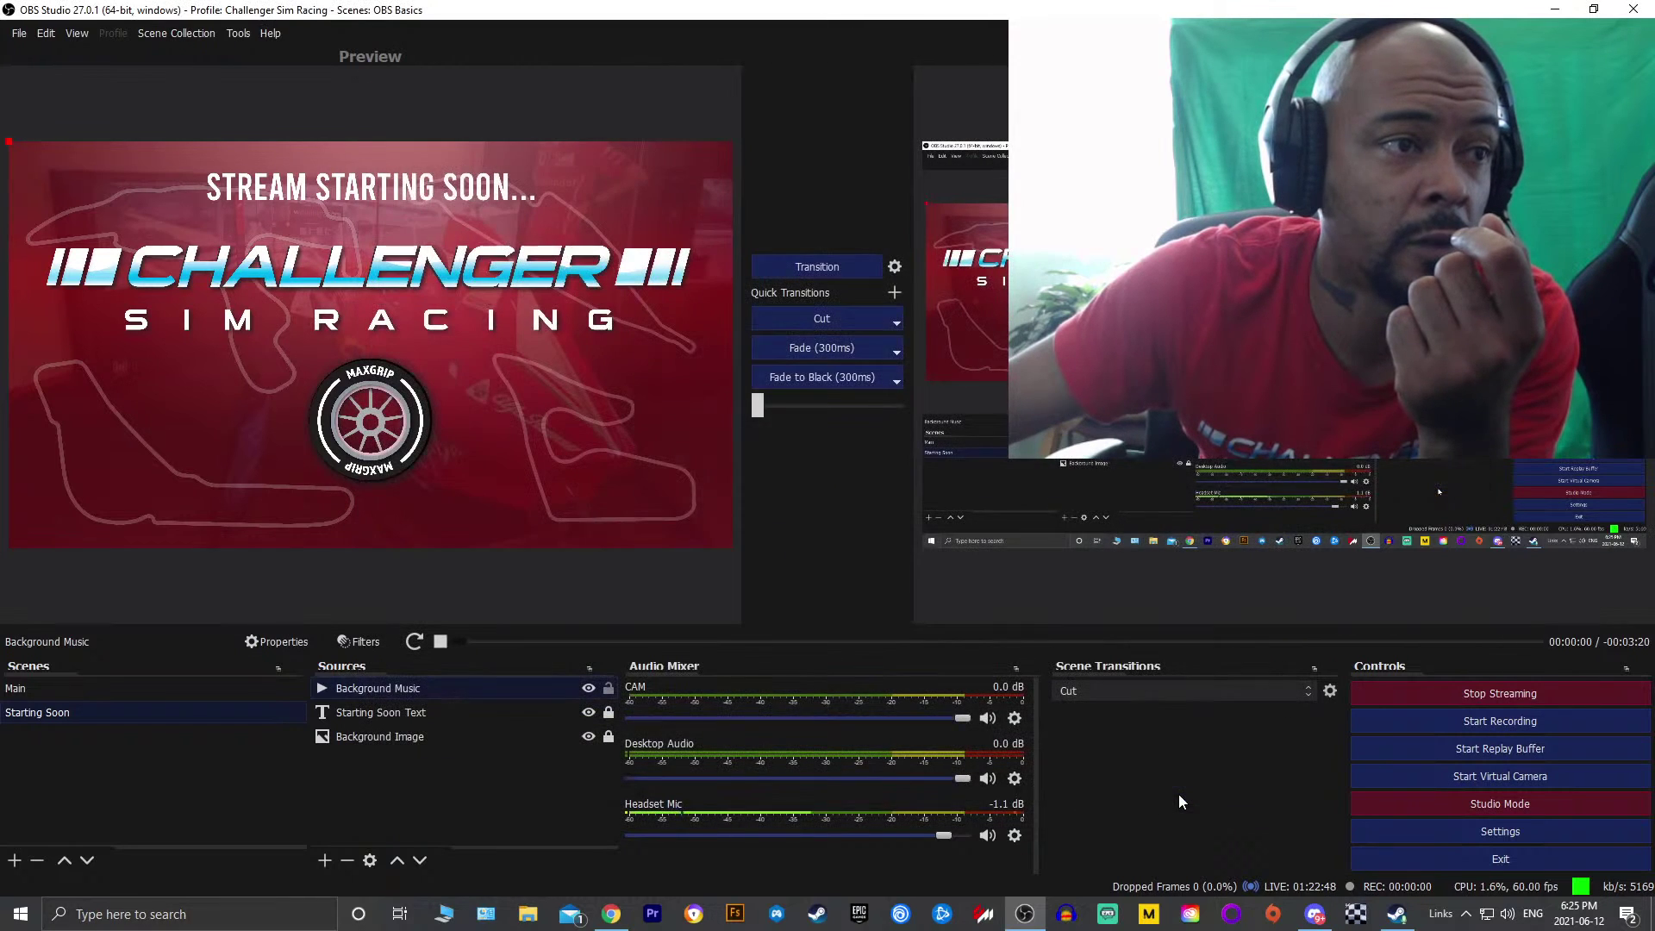
Set the Background Music local file to Load Cell vs Potentiometer Pedals Experiment - Paul Ricard ACC - CSL Elite.mp4 from the Challenger Sim Racing folder
double_click(451, 690)
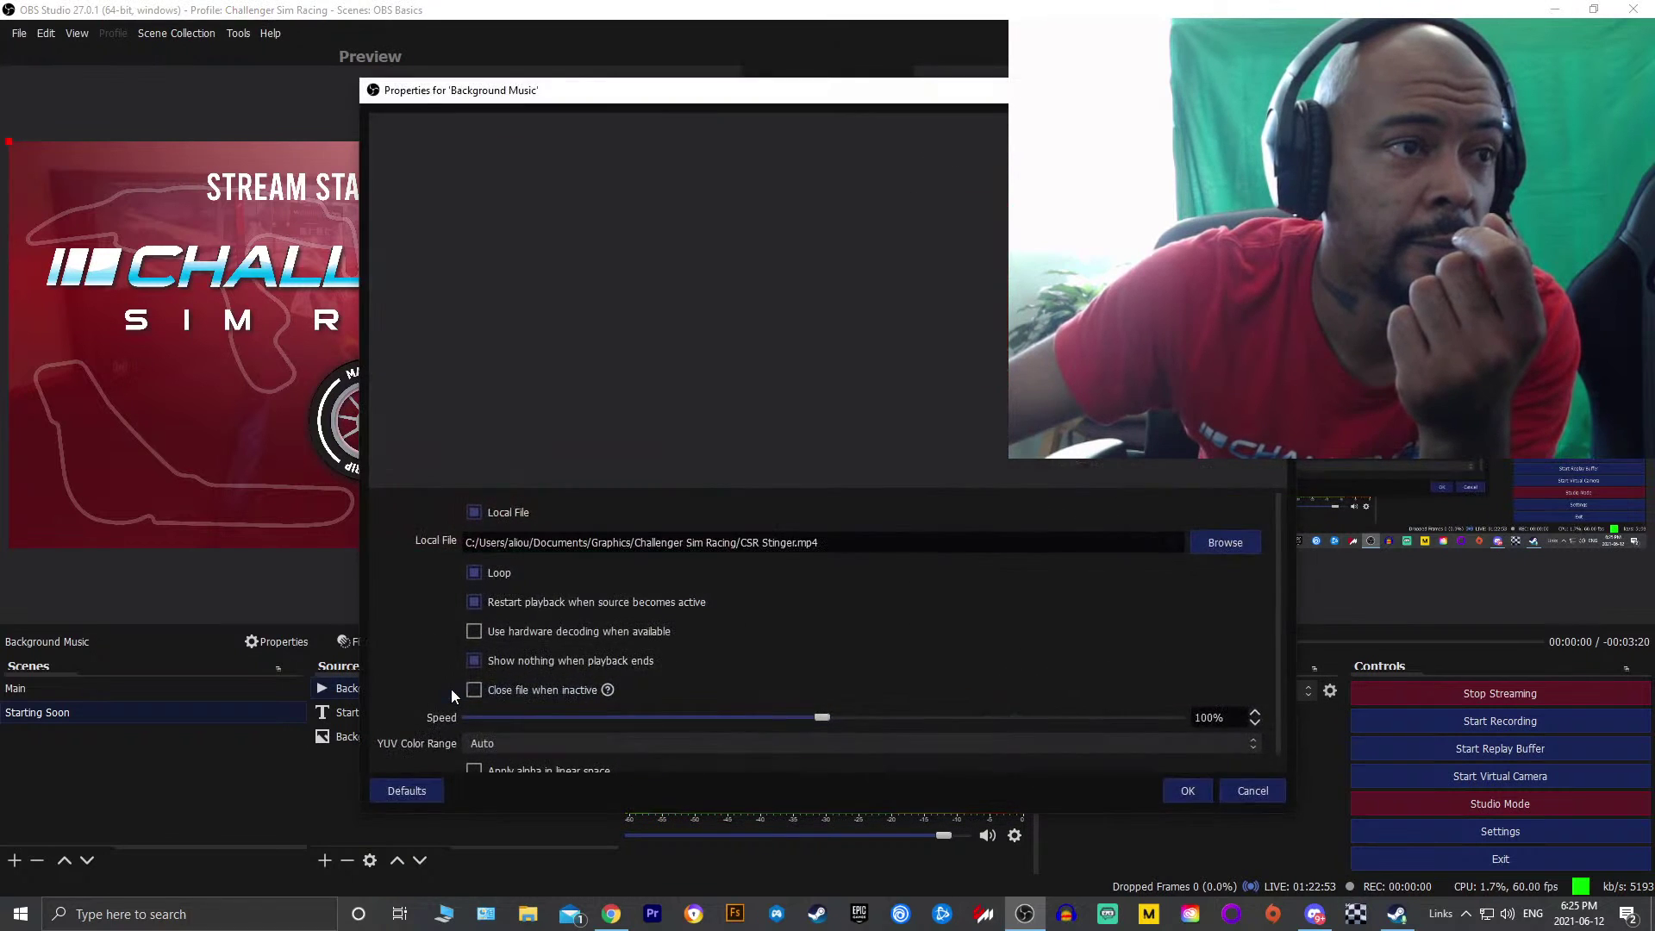
left_click(1236, 542)
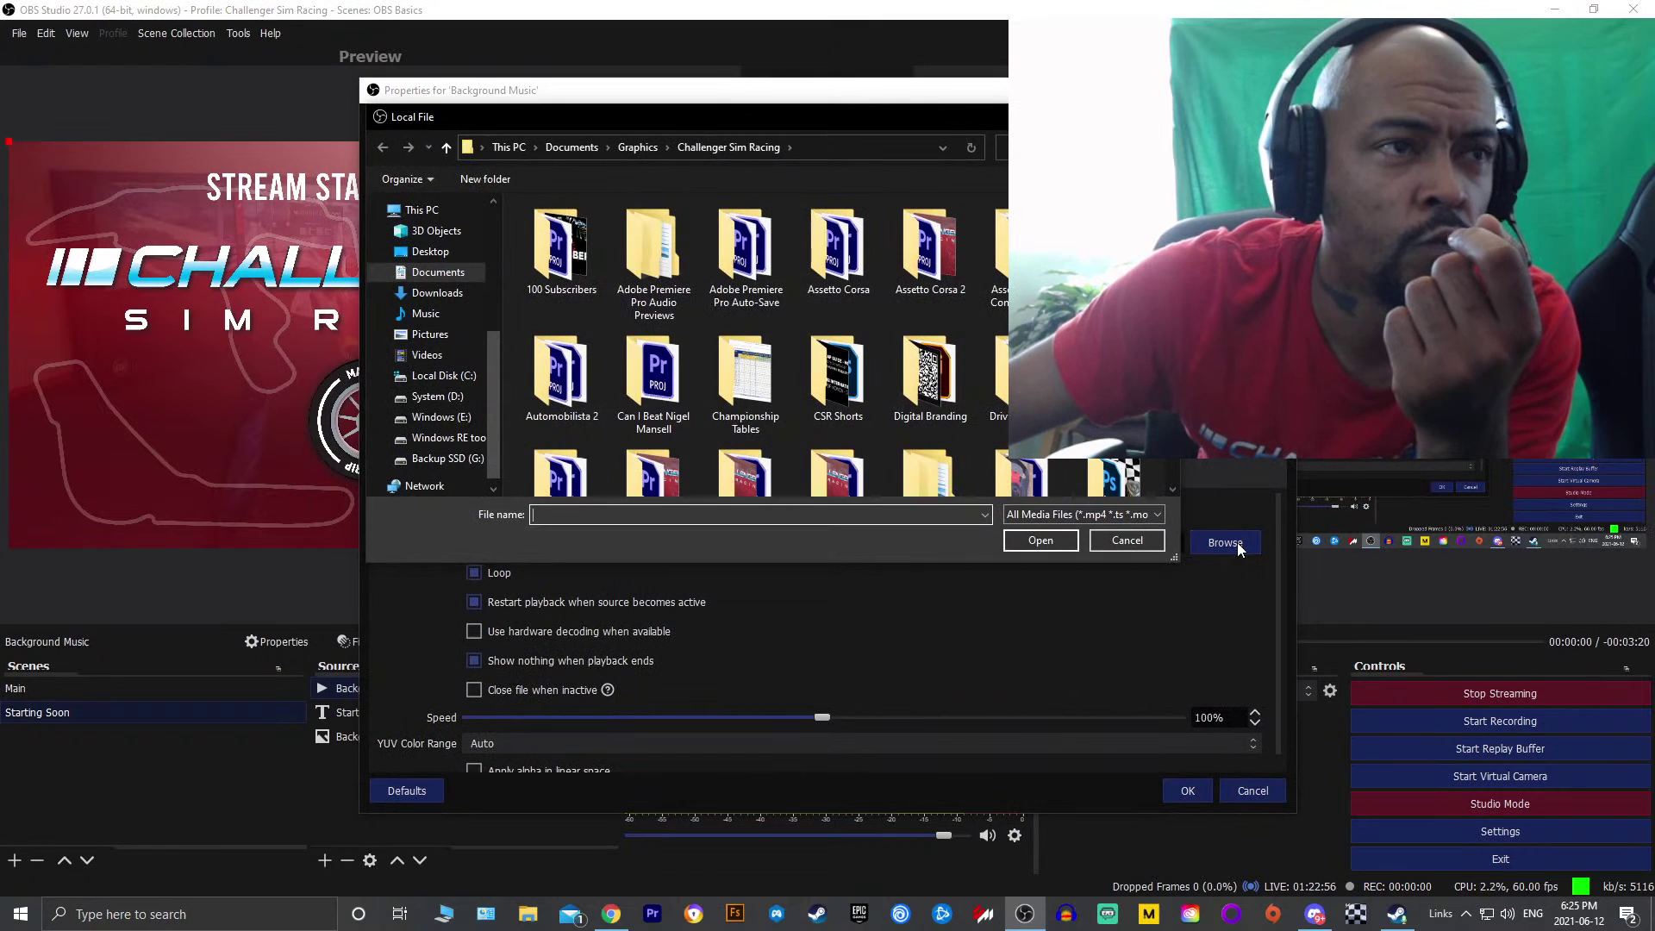
scroll(1023, 423, "down", 2)
scroll(1022, 423, "down", 3)
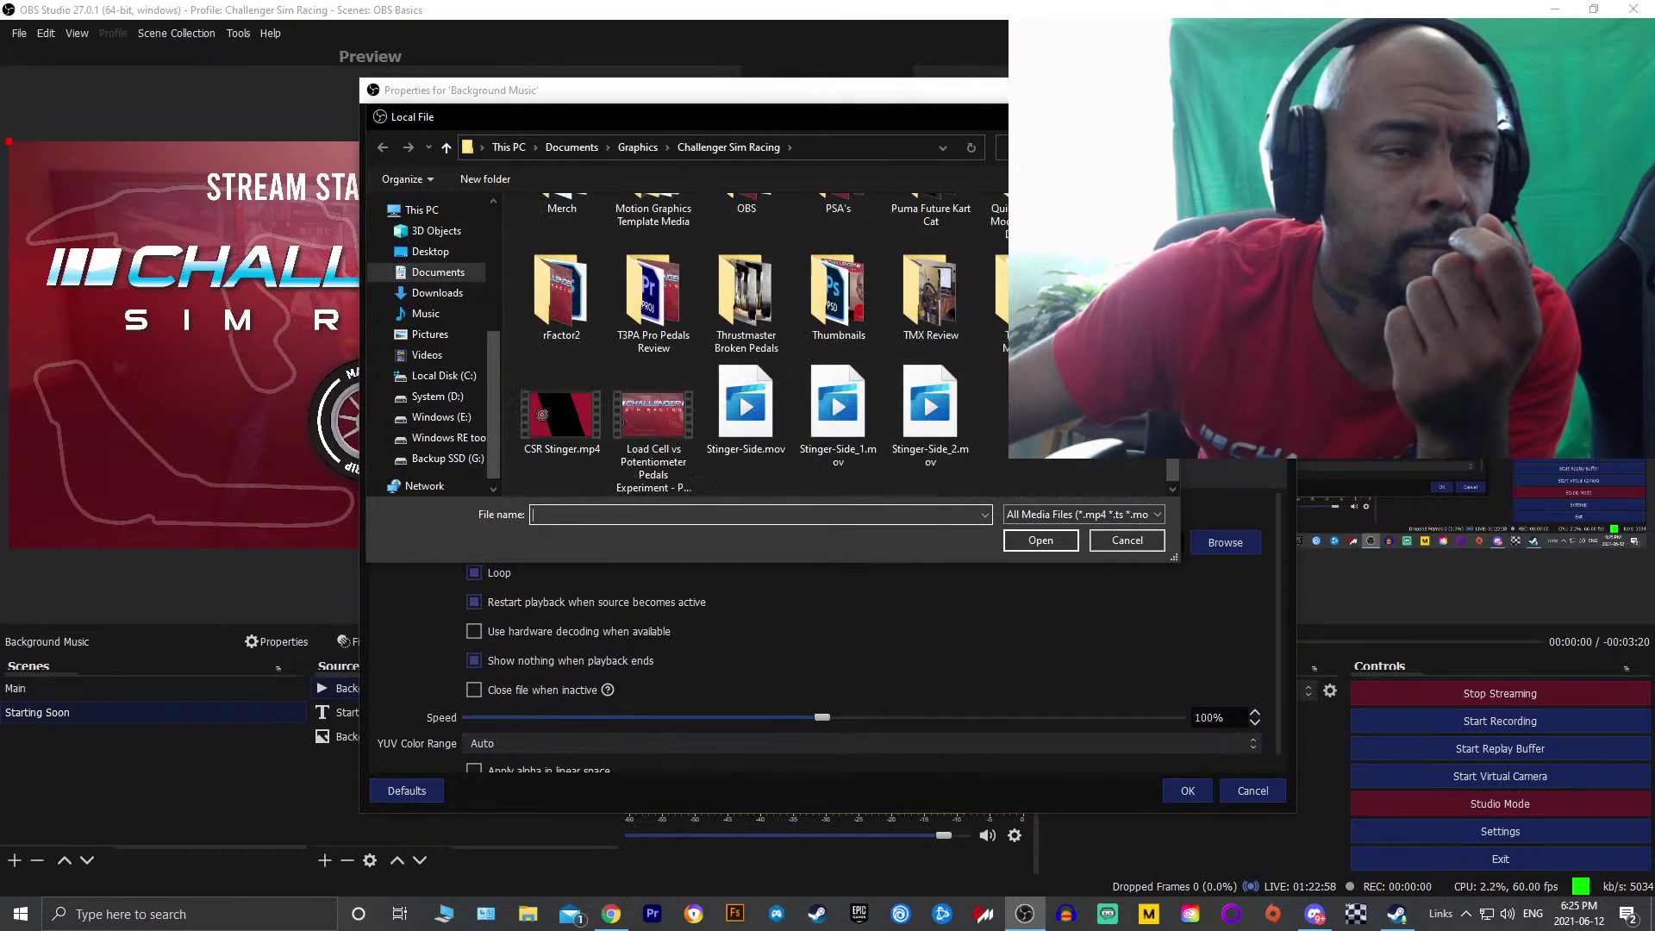
scroll(927, 440, "up", 3)
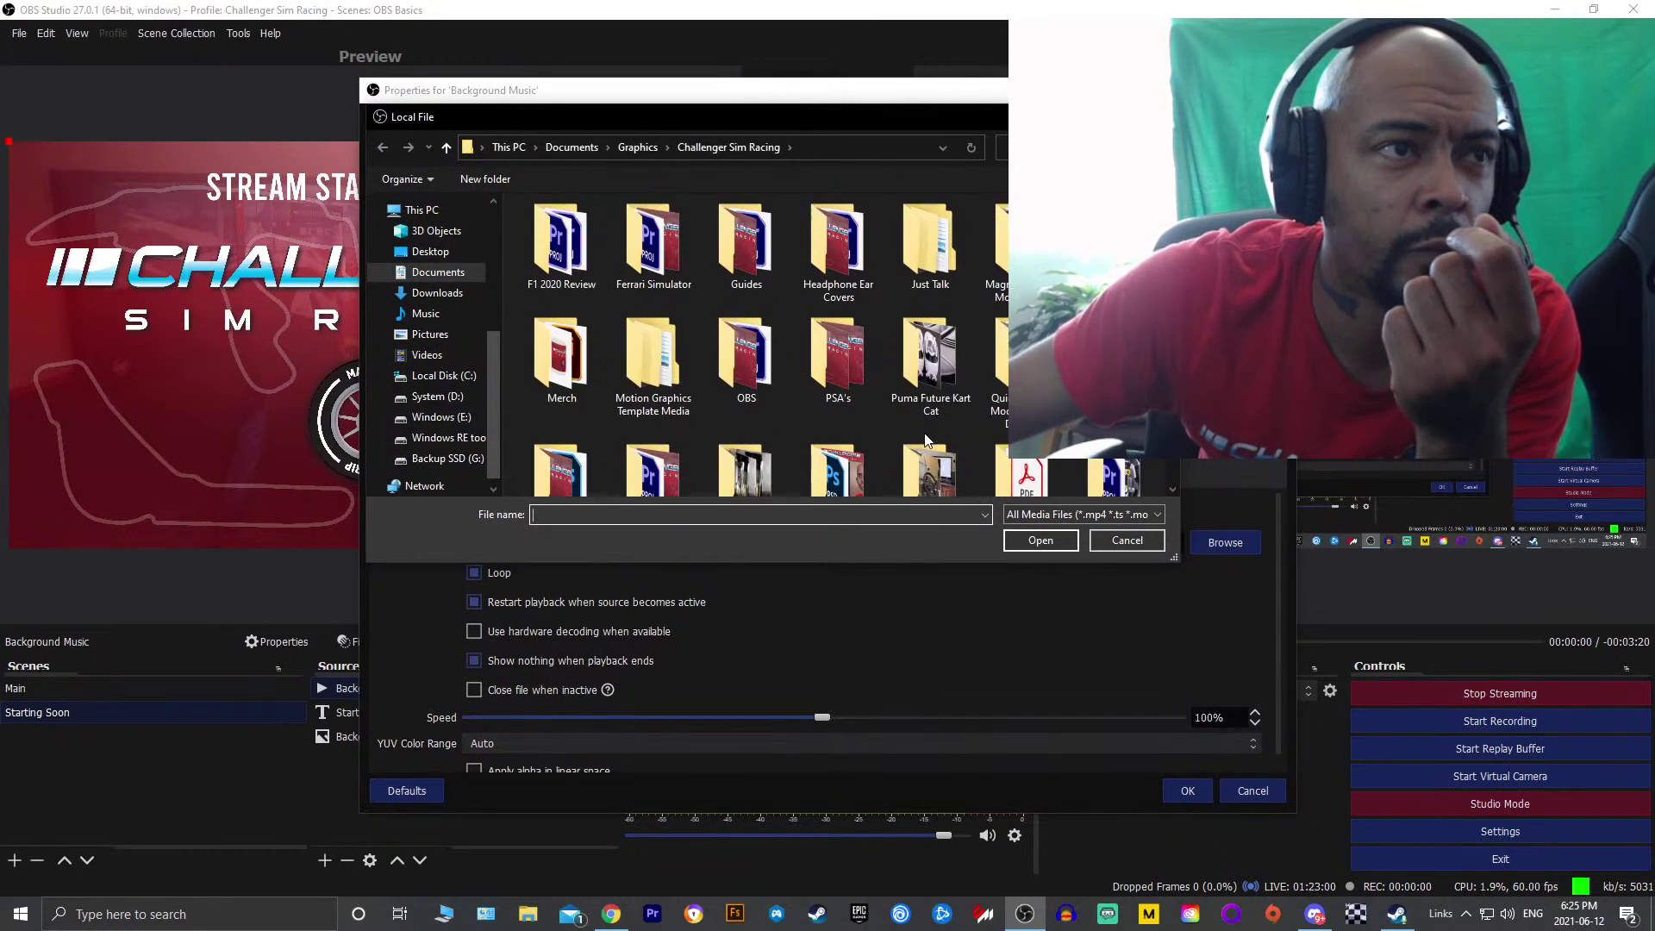
scroll(926, 440, "down", 3)
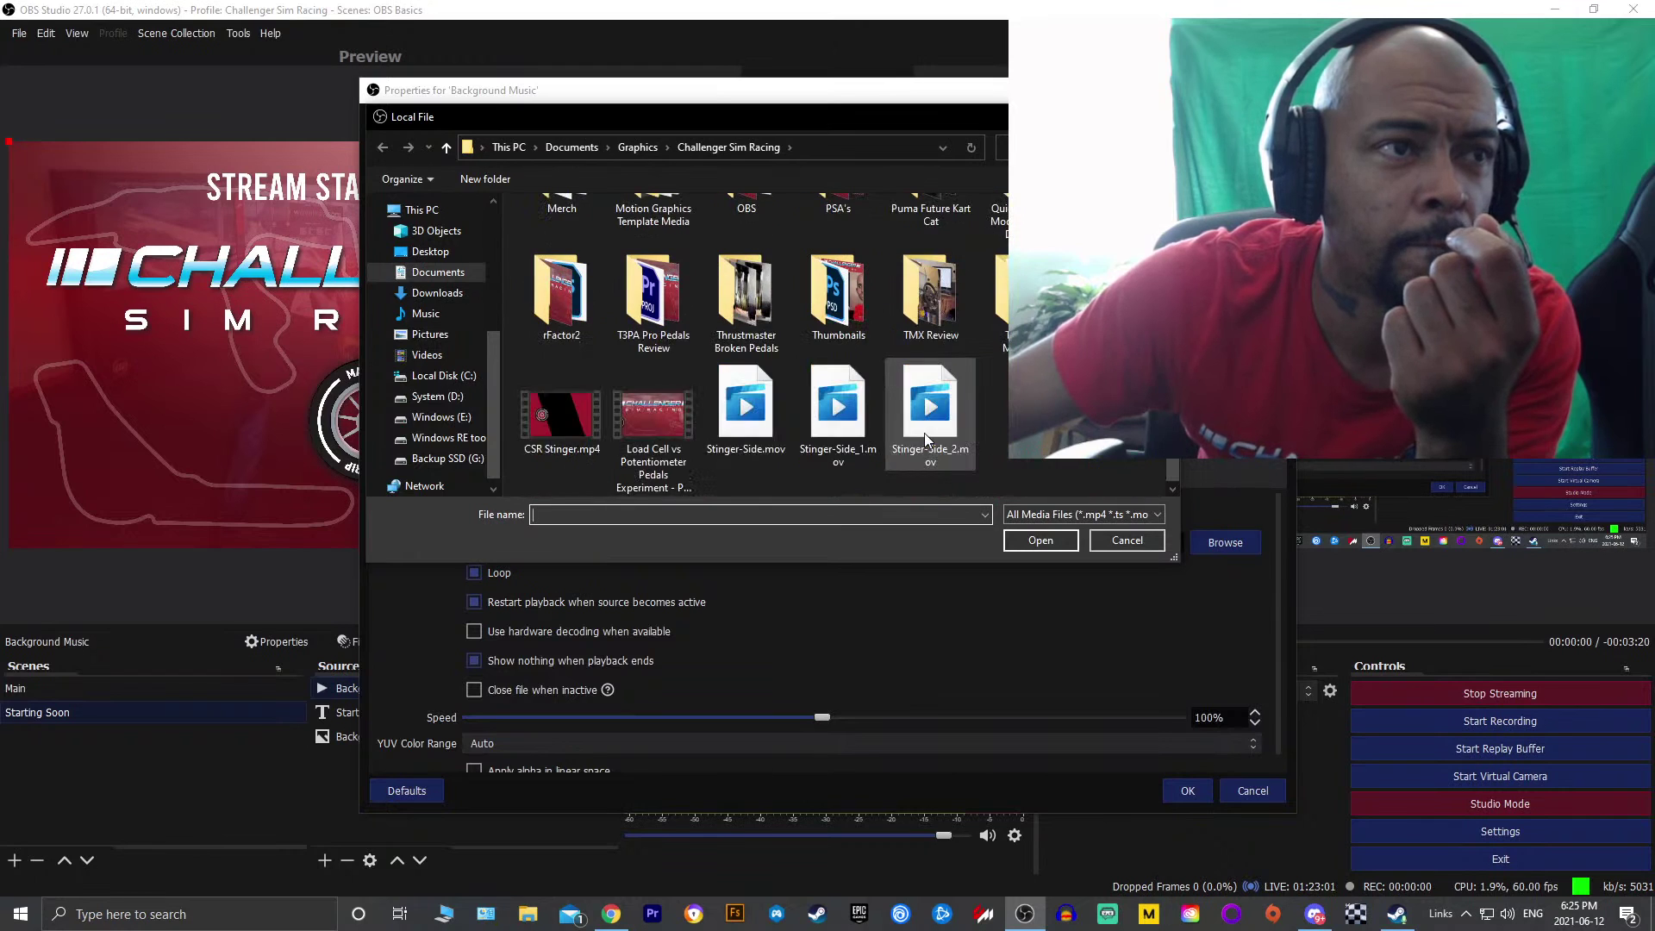
left_click(644, 444)
left_click(1042, 541)
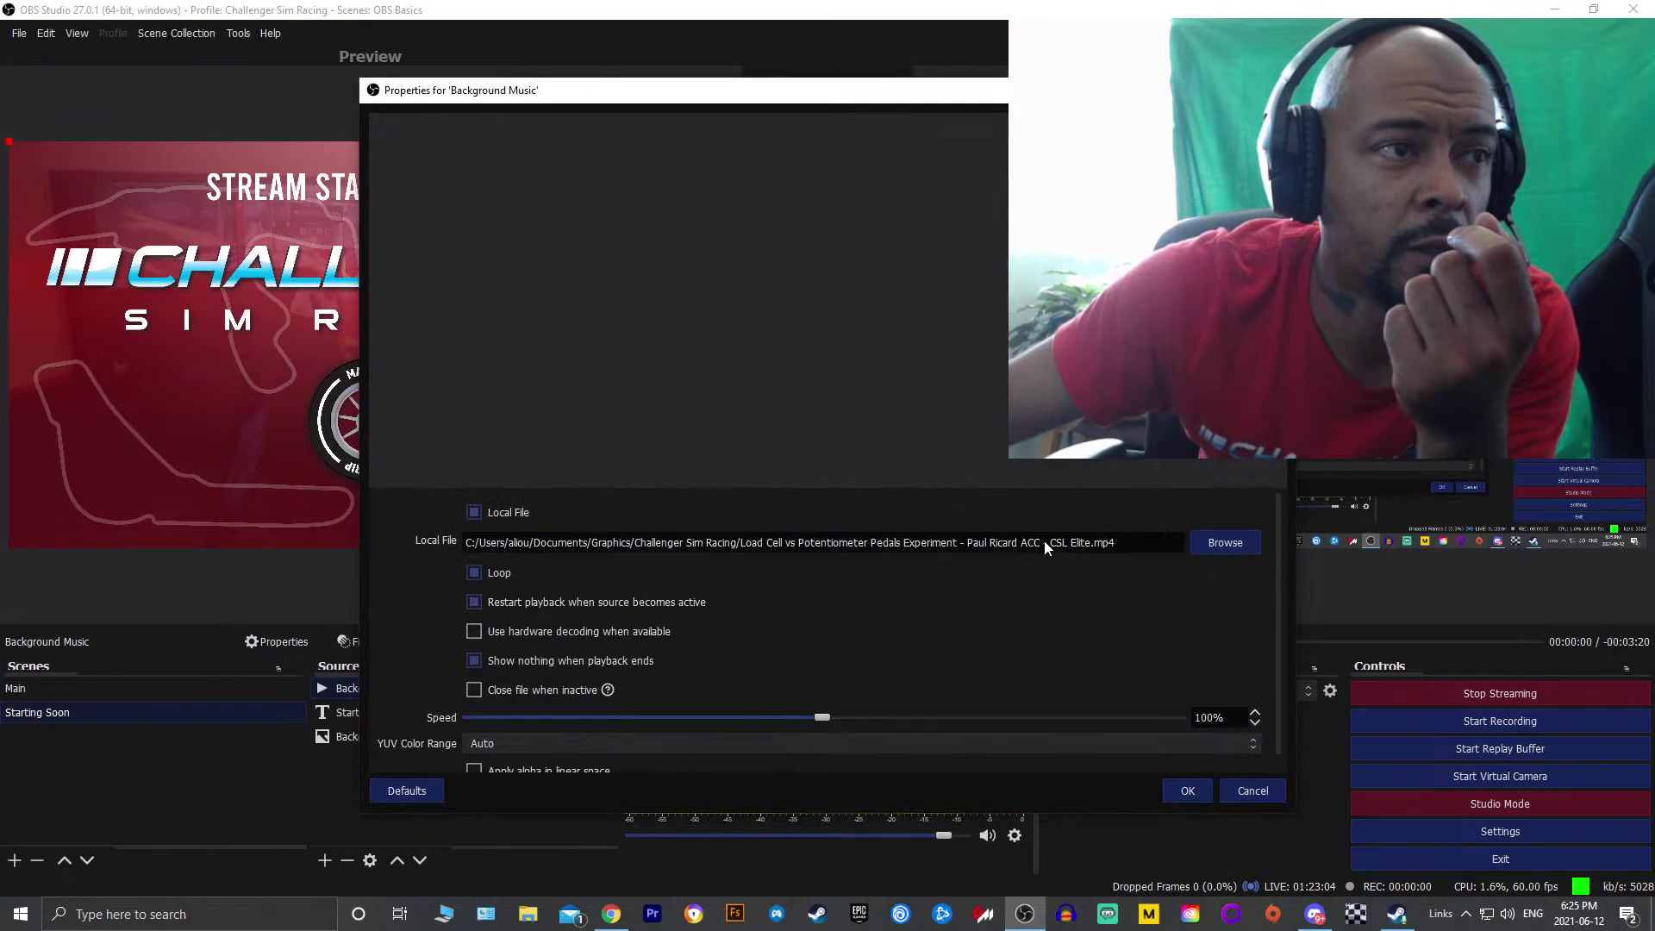
scroll(1197, 688, "down", 1)
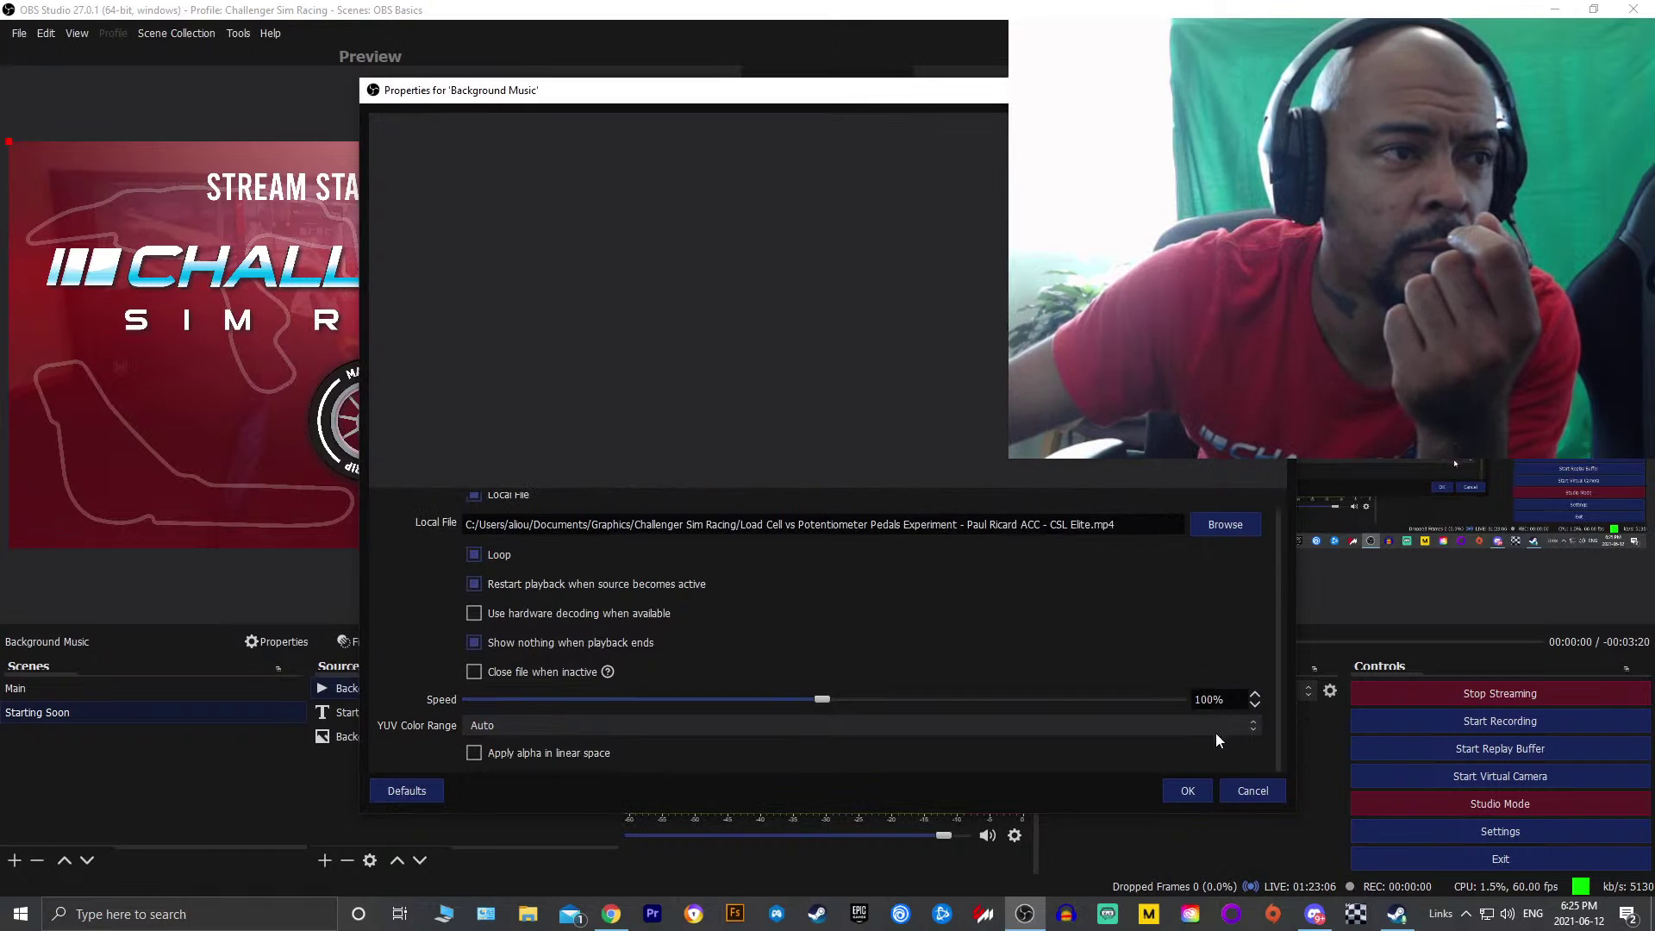
left_click(1194, 798)
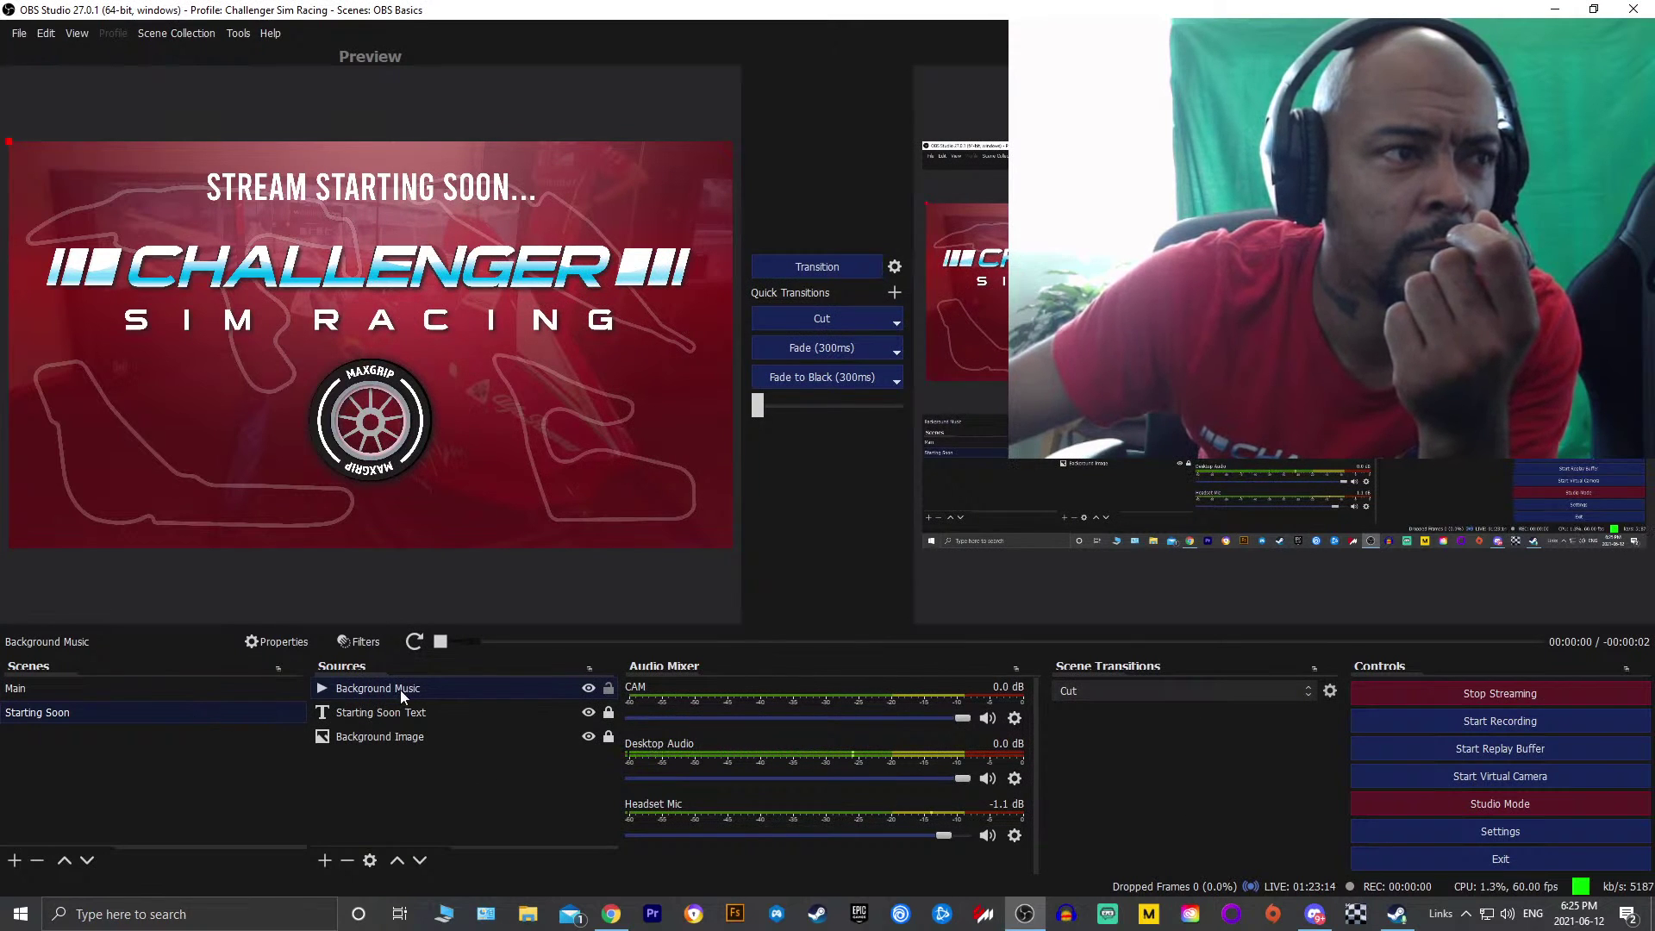
Check the Starting Soon scene's sources and review the Background Music source's properties without changing anything
left_click(412, 713)
left_click(421, 734)
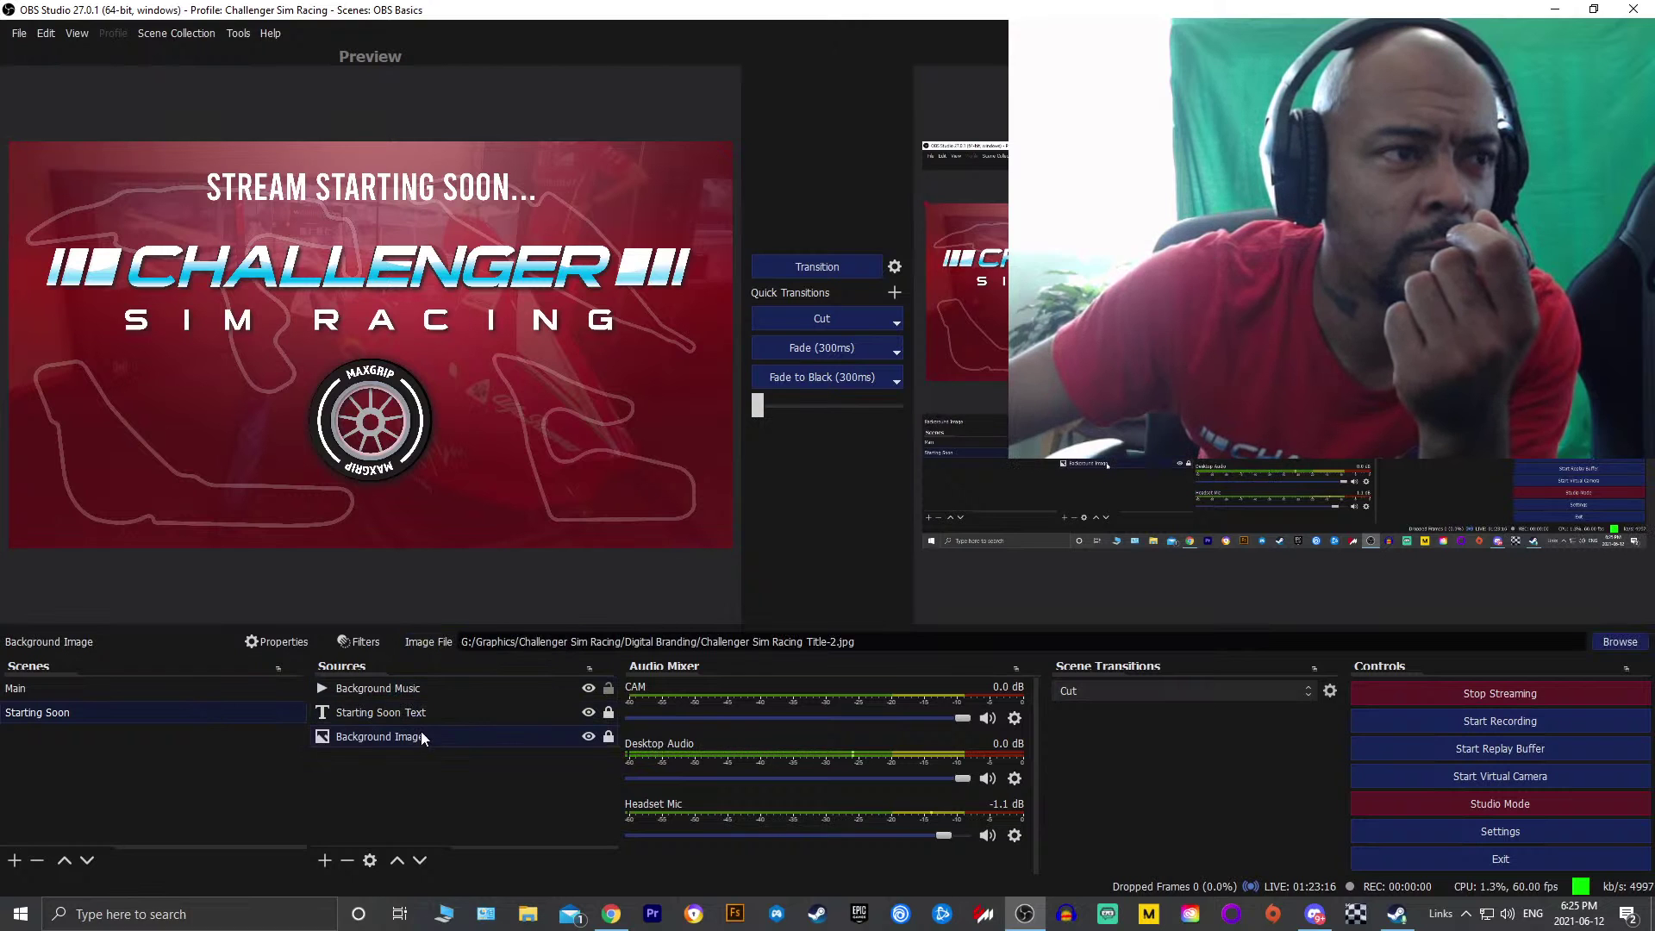
left_click(421, 707)
left_click(422, 692)
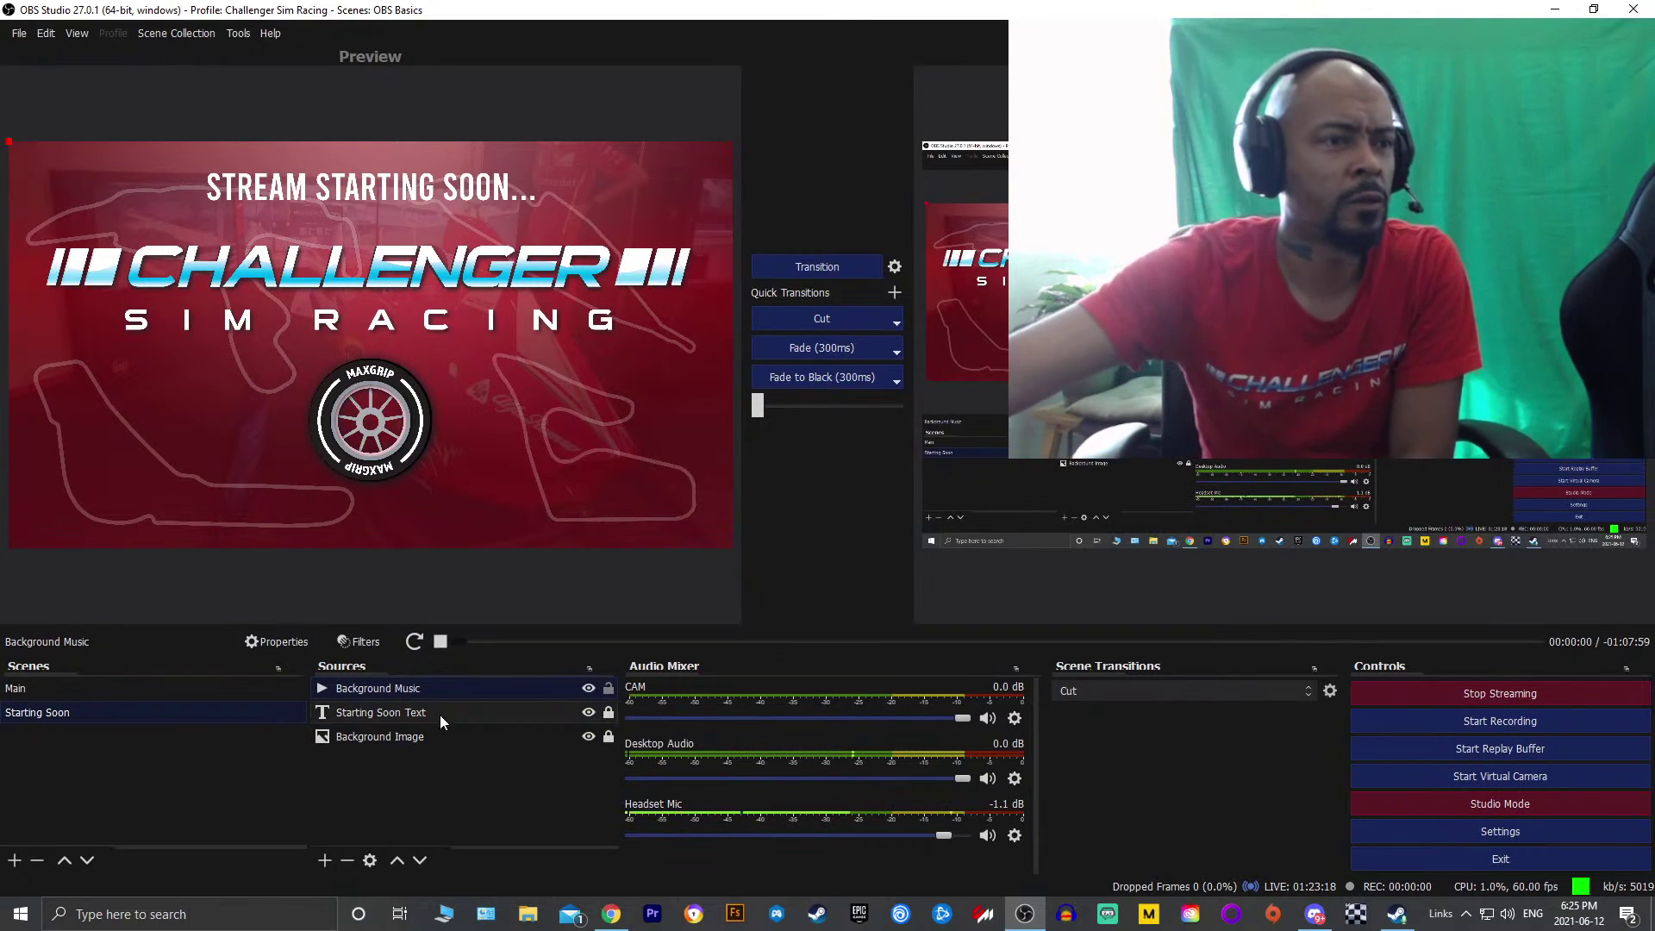
left_click(371, 861)
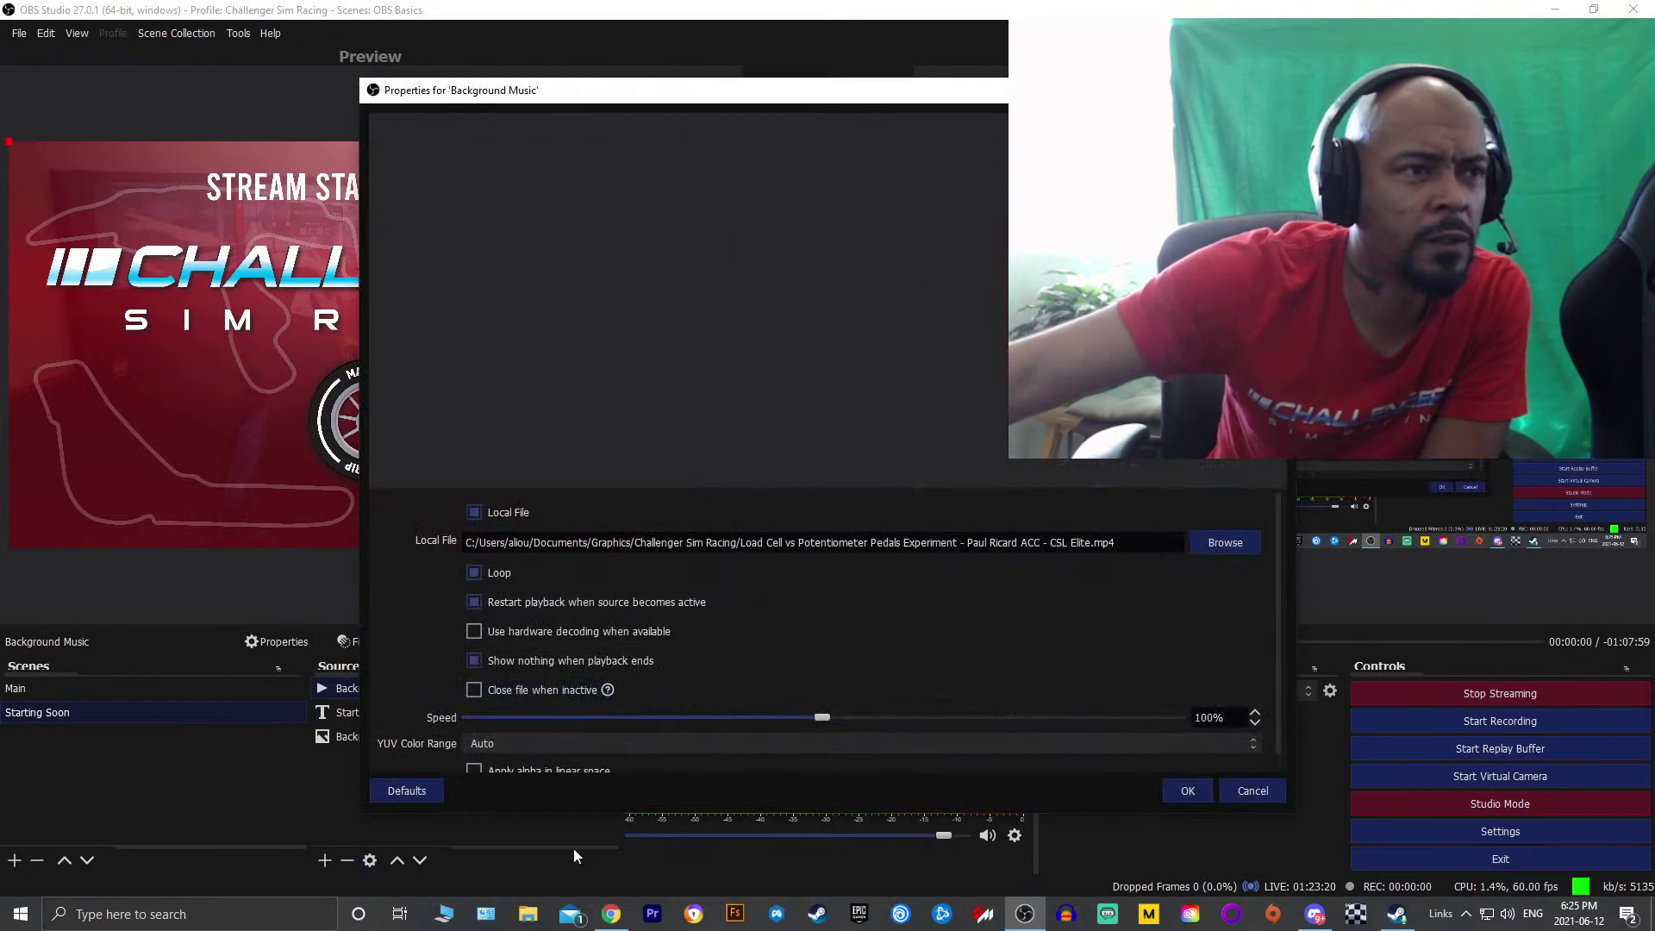
left_click(1257, 790)
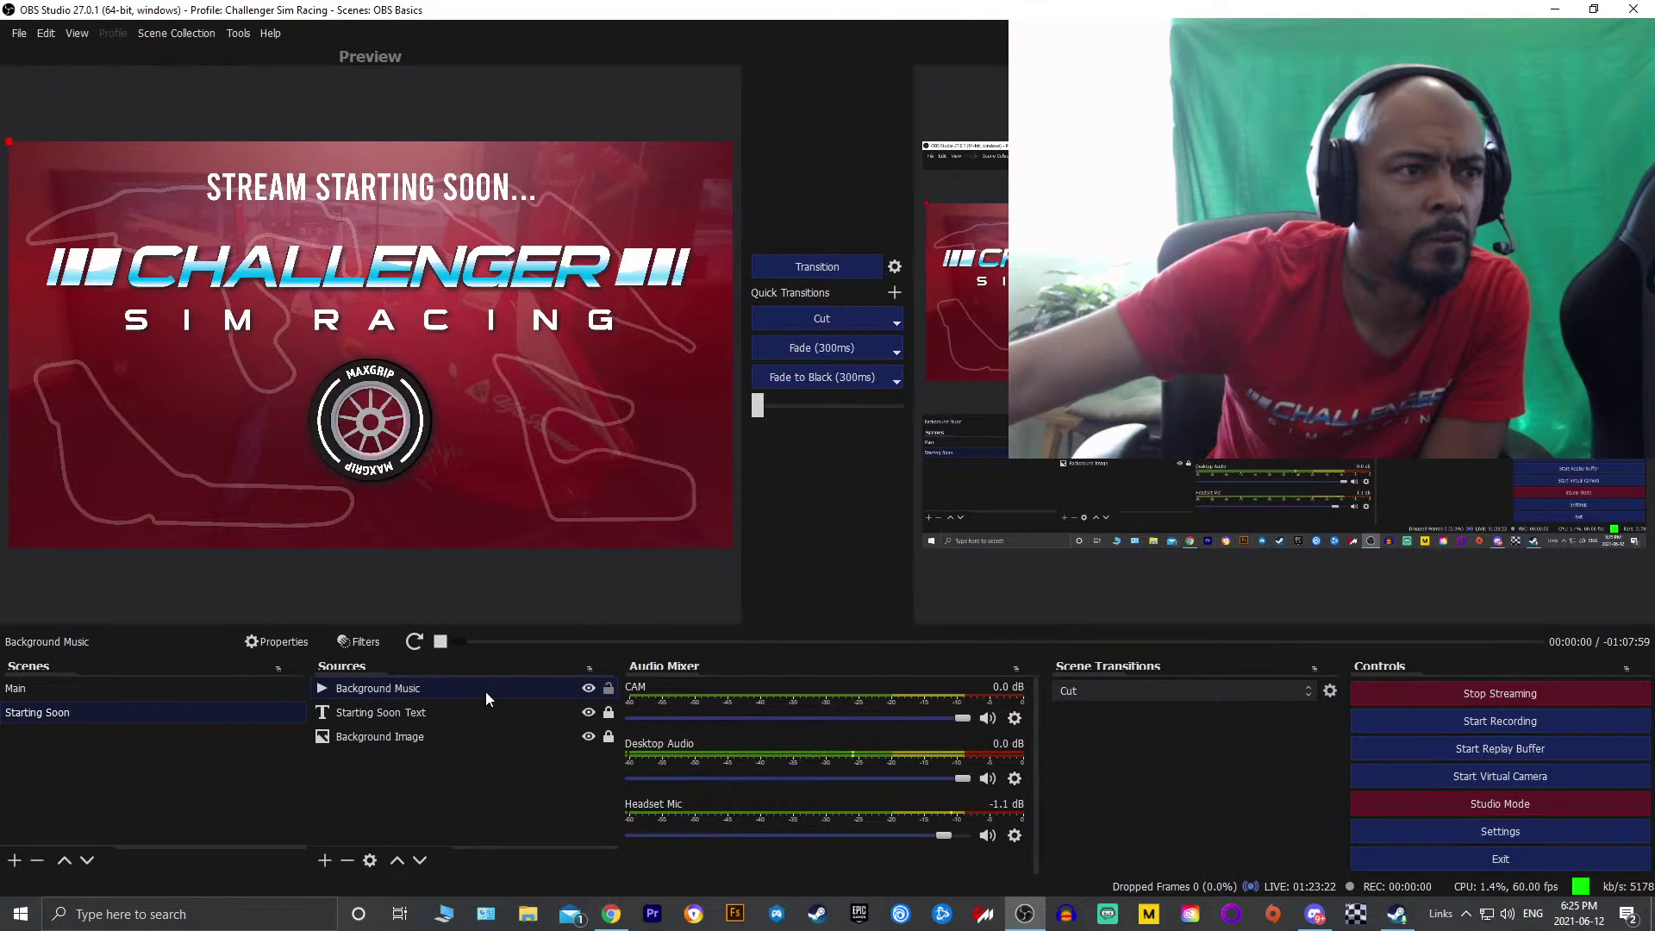
mouse_move(484, 692)
left_mouse_down()
mouse_move(491, 727)
mouse_move(497, 680)
left_mouse_up()
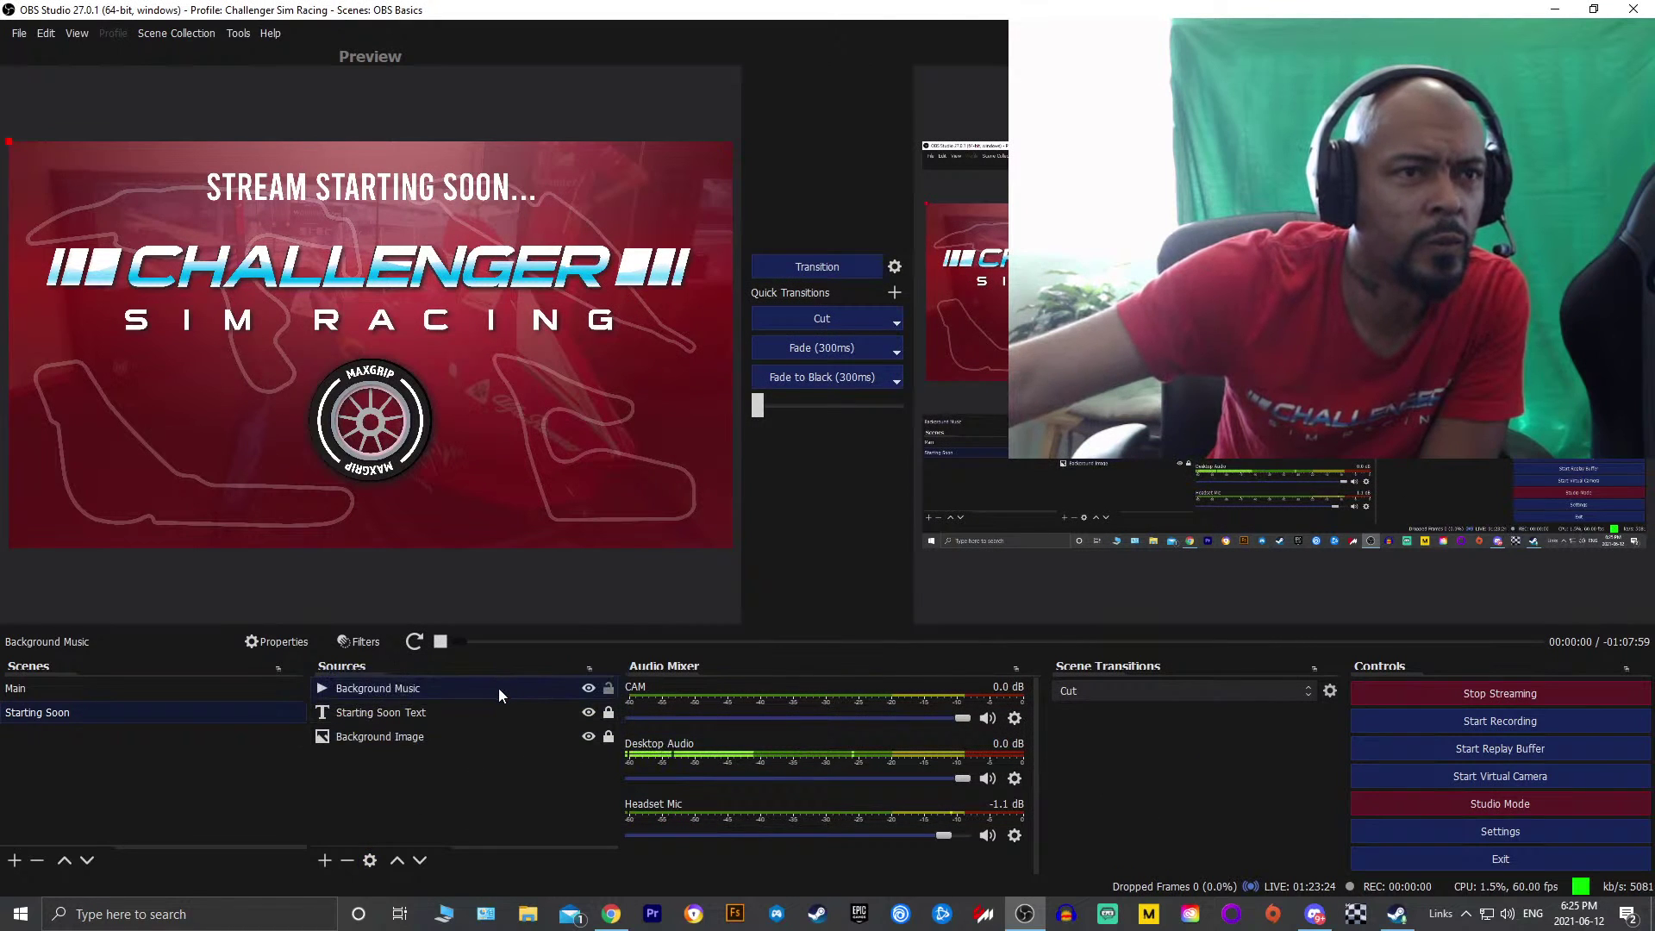
double_click(498, 687)
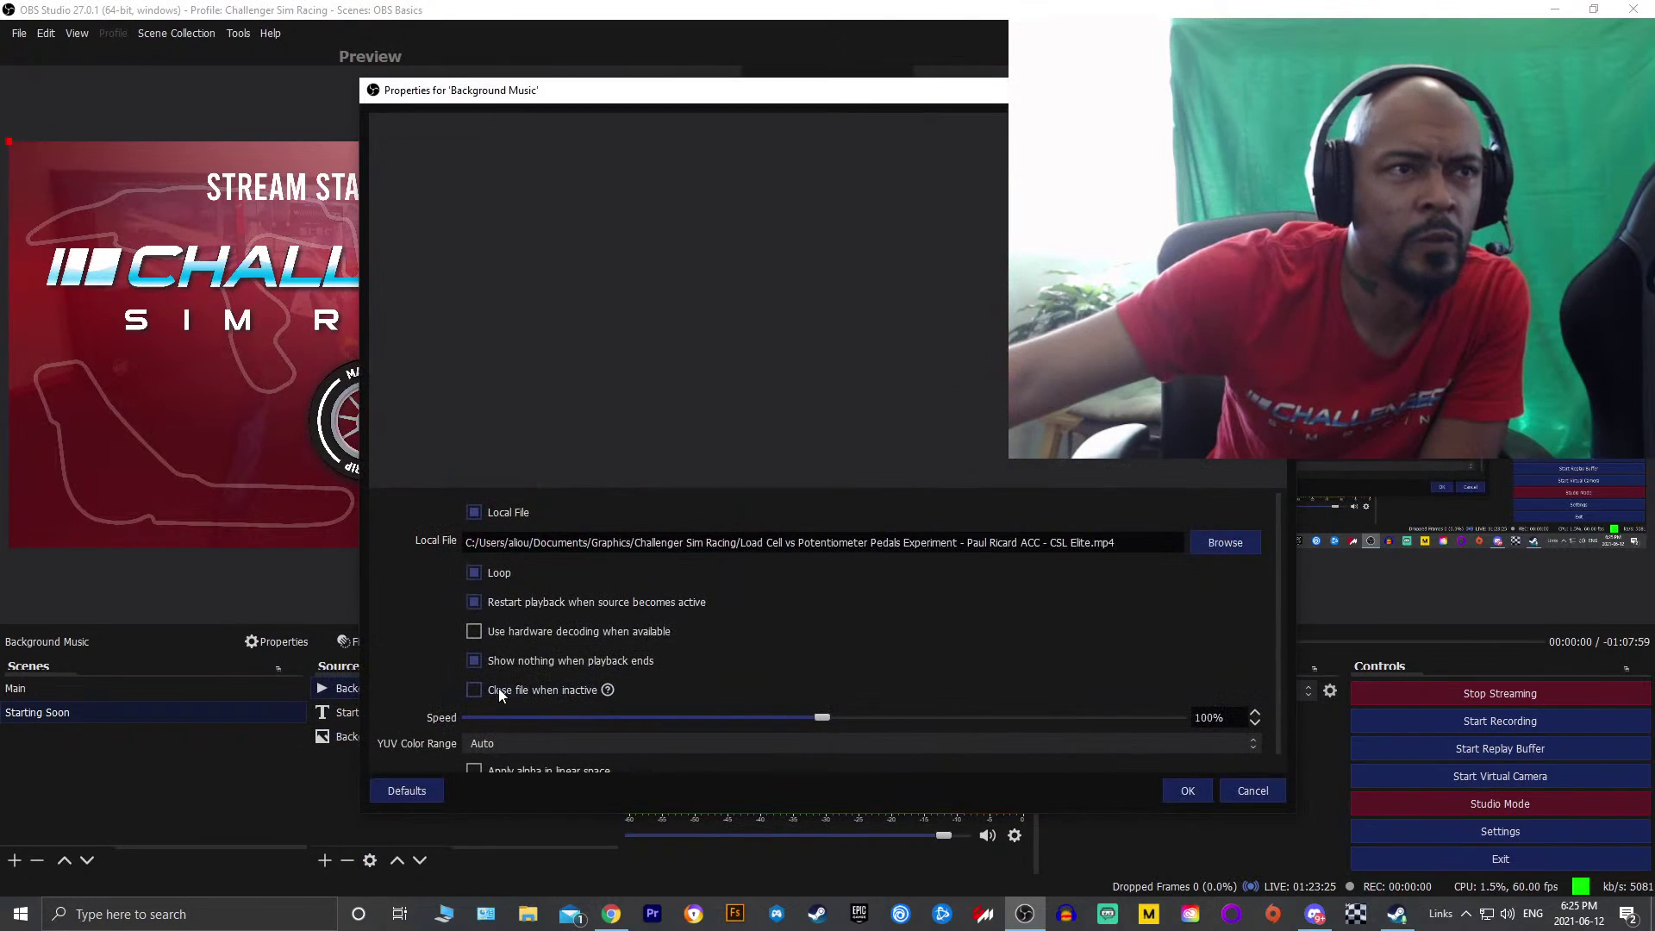
left_click(1253, 790)
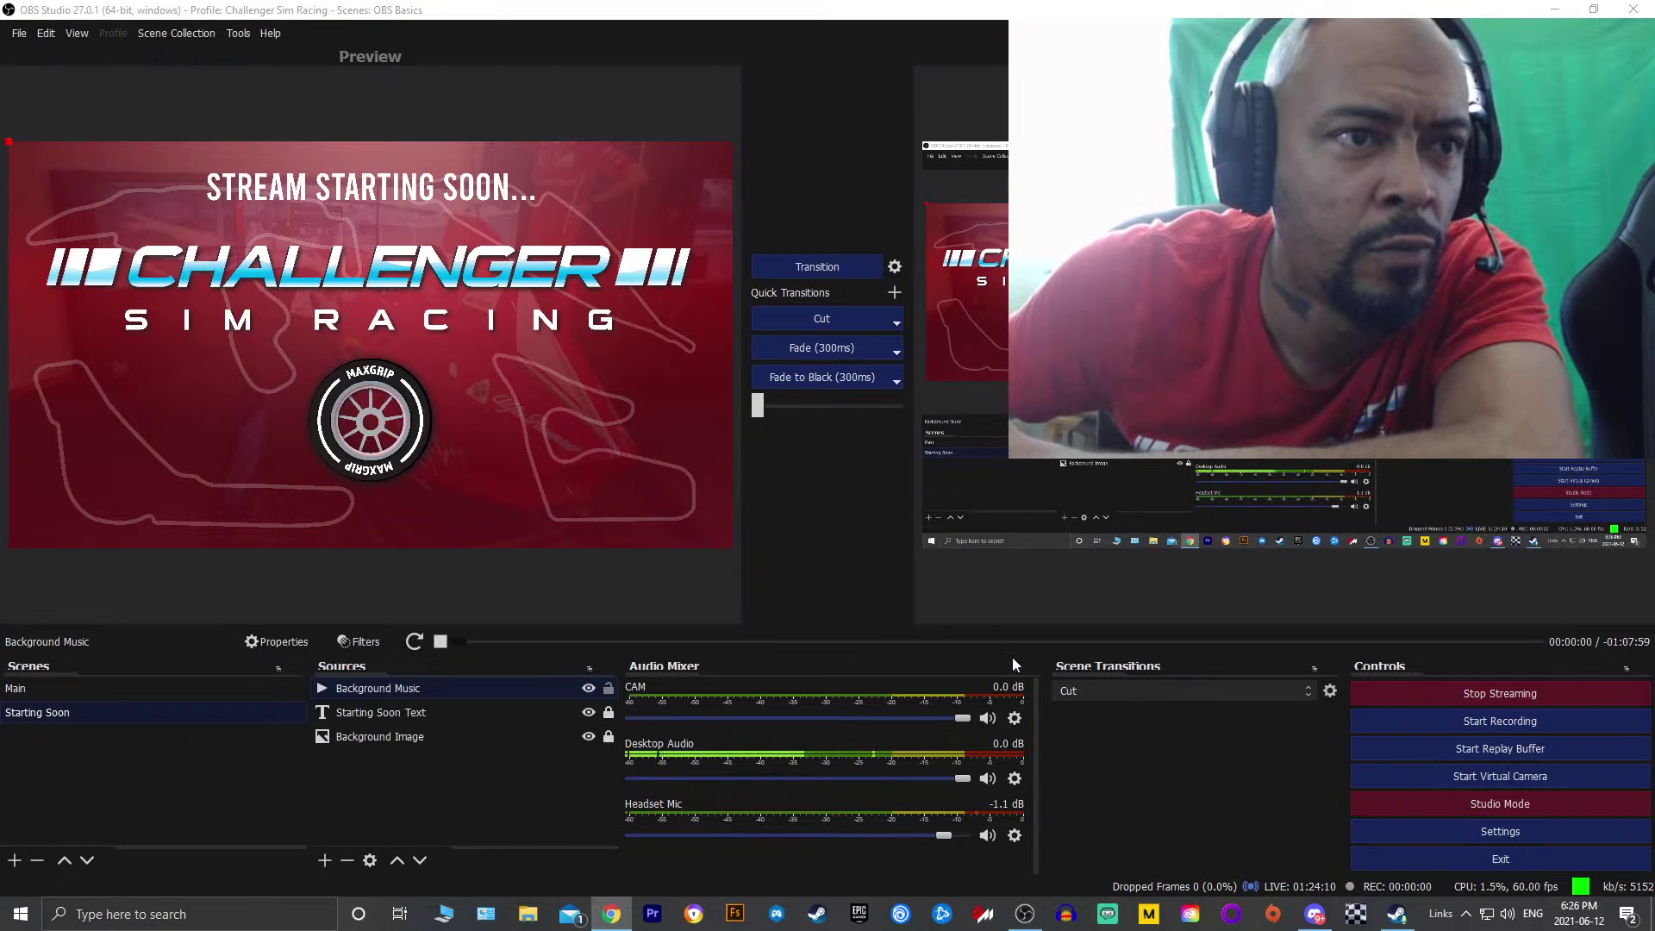
Enlarge the docks area beneath the preview, and select the Desktop Audio source in the Main scene
left_click_drag(1005, 669, 1026, 593)
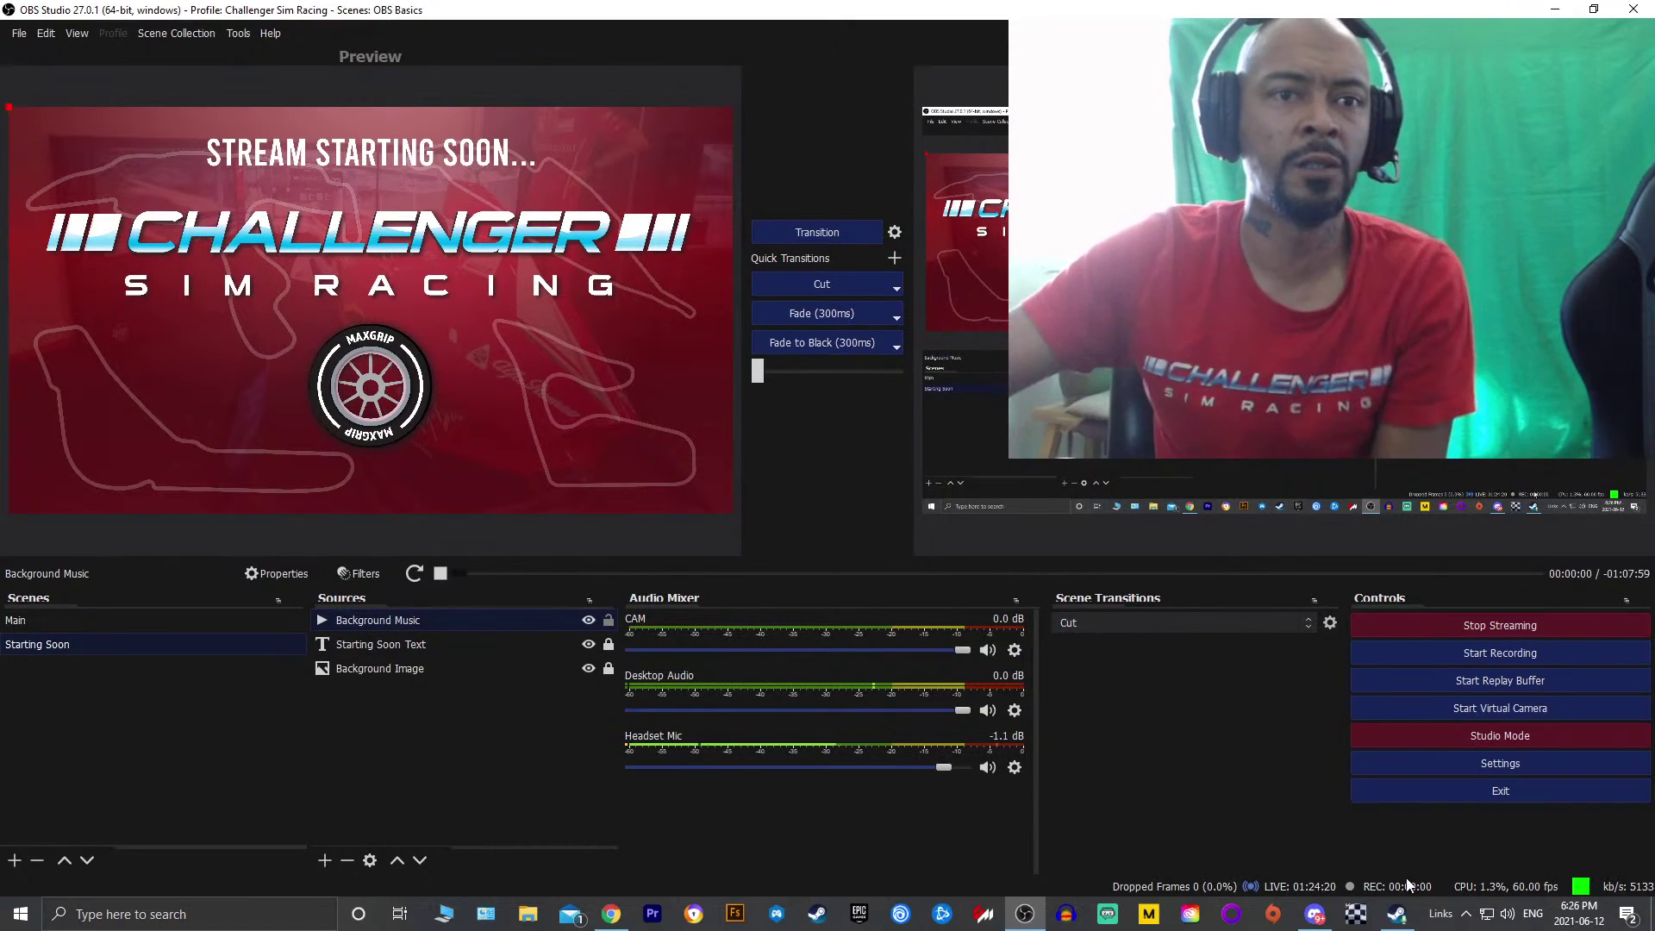
left_click(1522, 735)
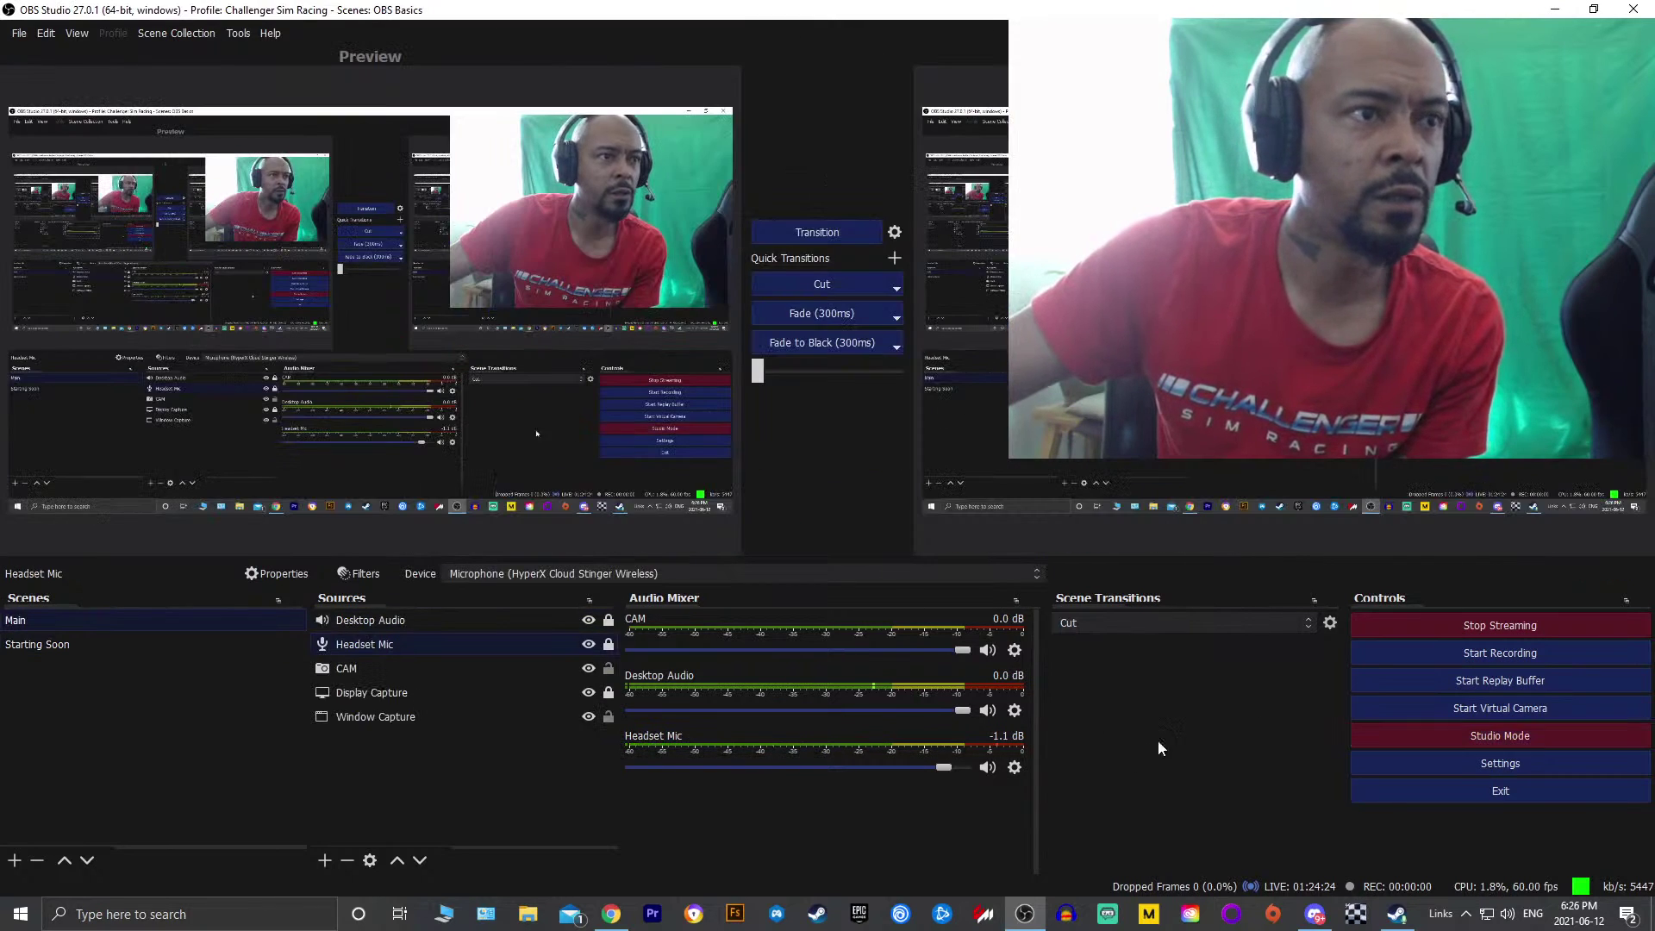
left_click(500, 618)
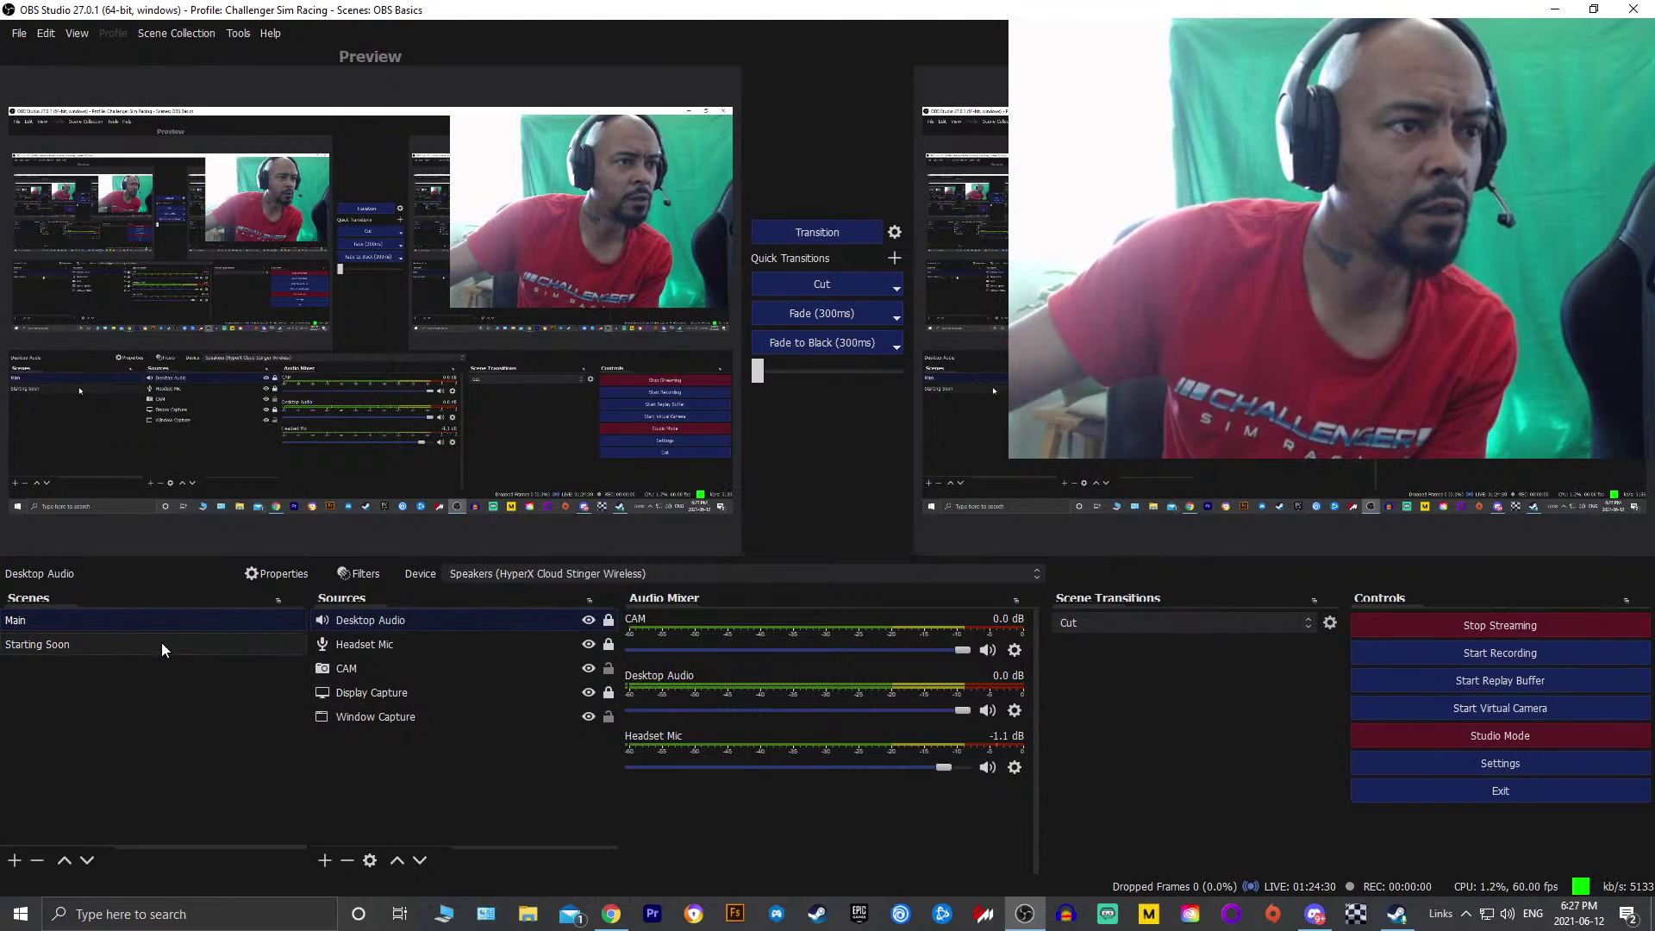
Add a new Media Source named Music to the Main scene
left_click(324, 859)
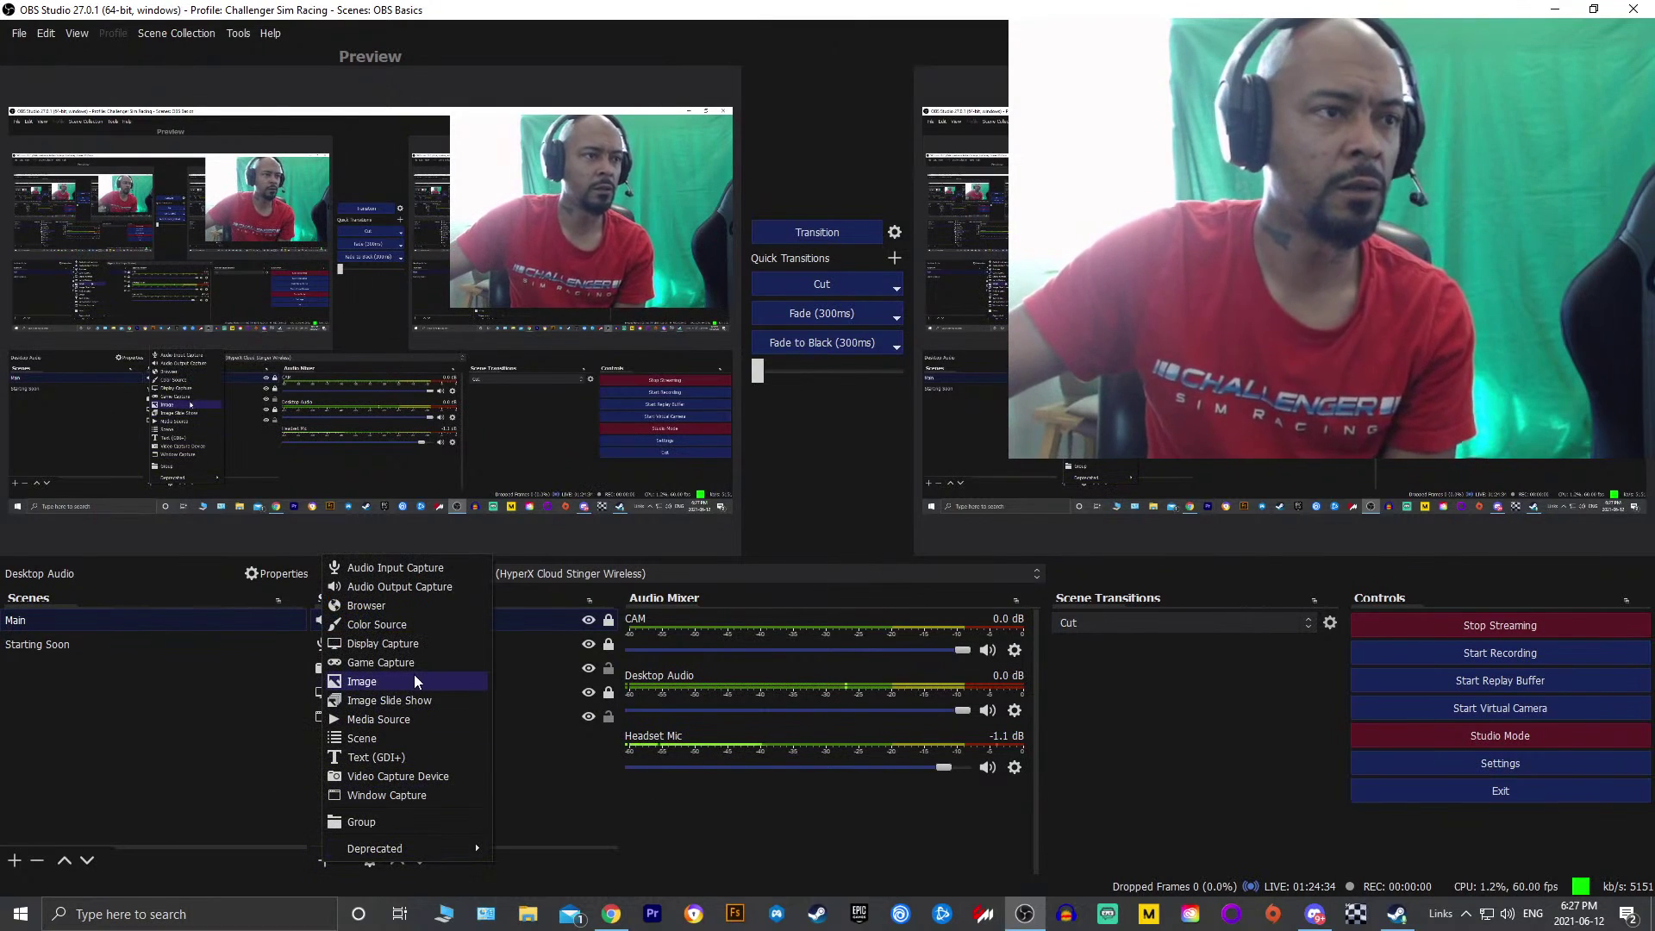
left_click(429, 724)
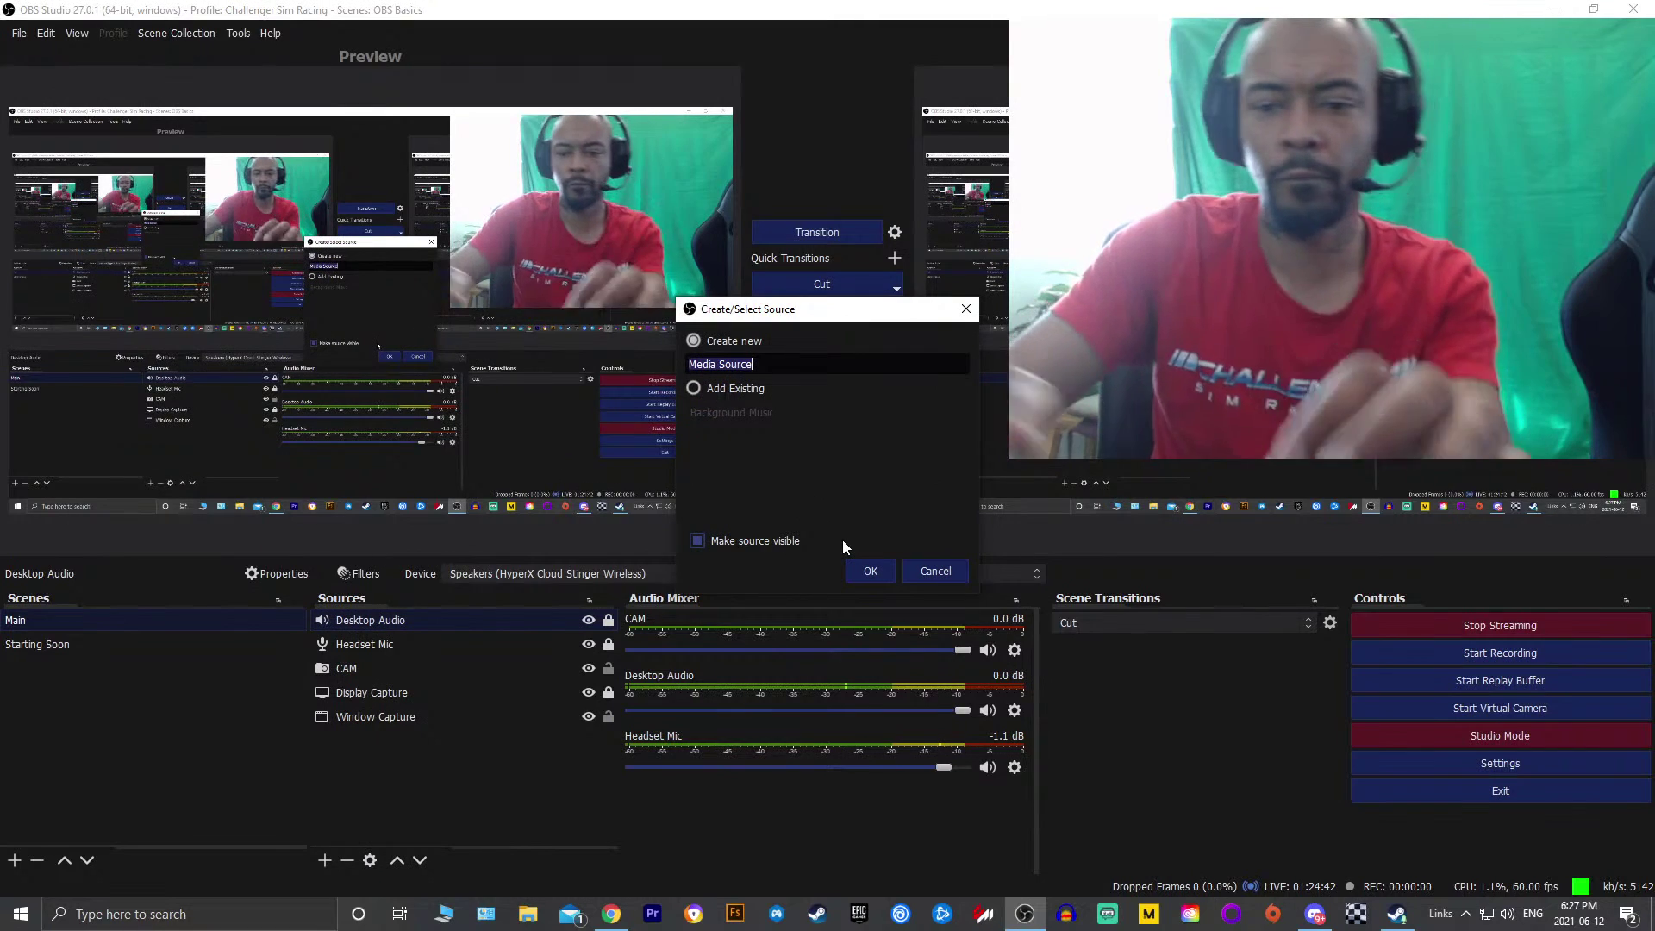
type("Music")
key("Return")
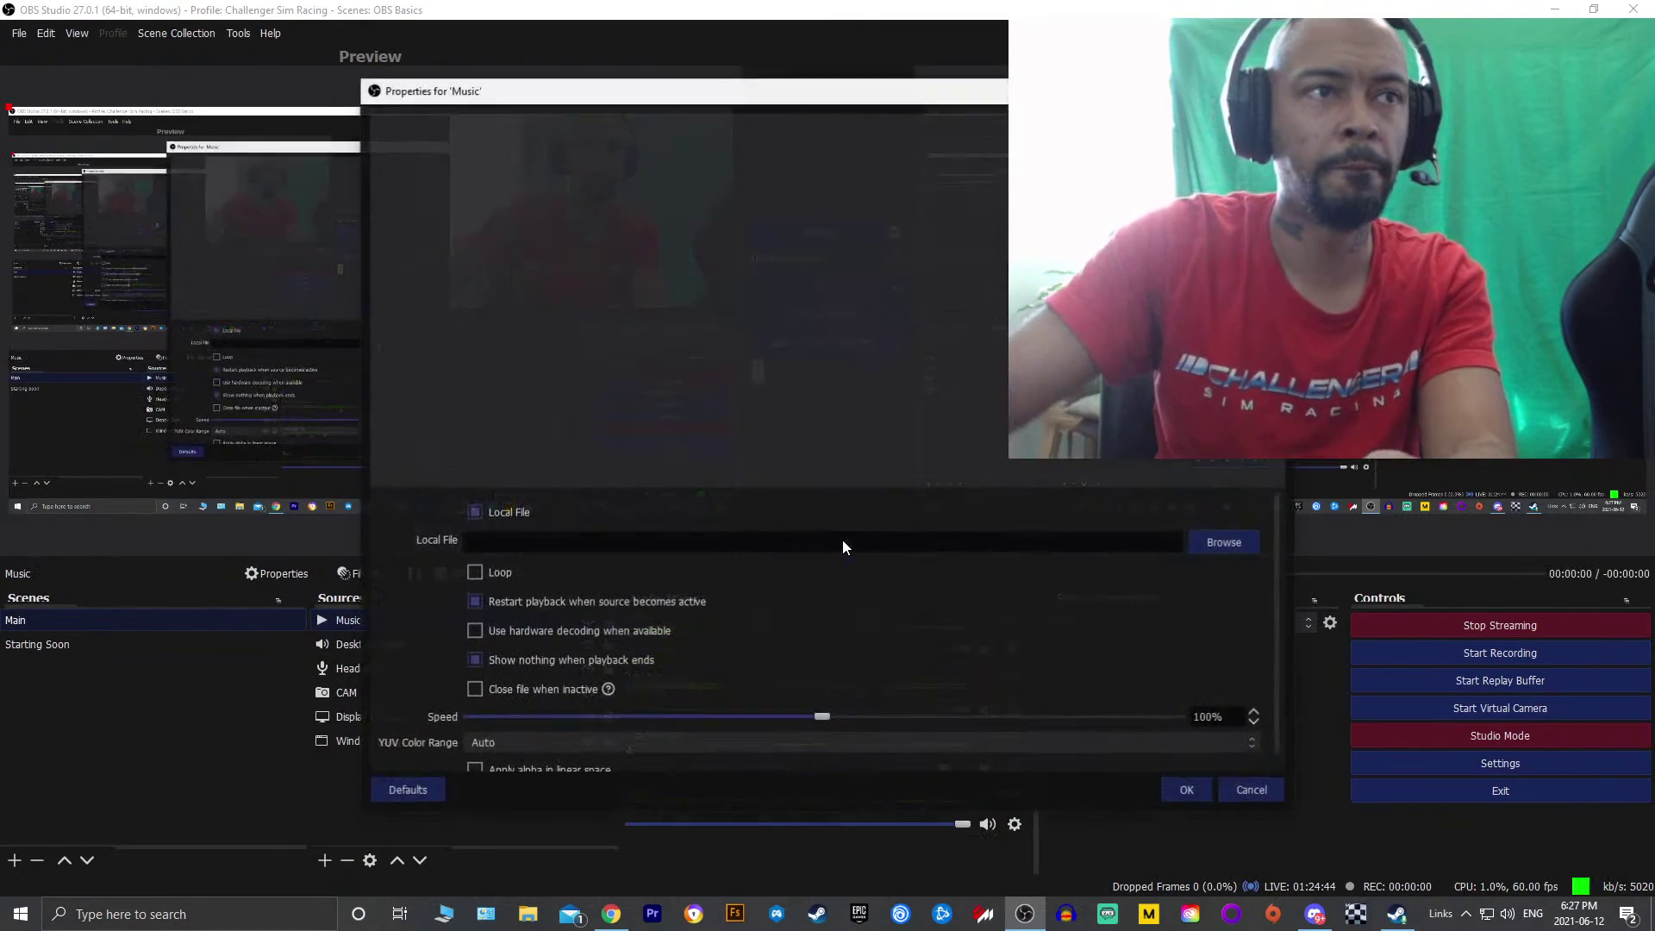
Set the Music source's local file to The Whispers - And The Beat Goes On.mp3 from the Music folder, with Loop enabled
left_click(1229, 546)
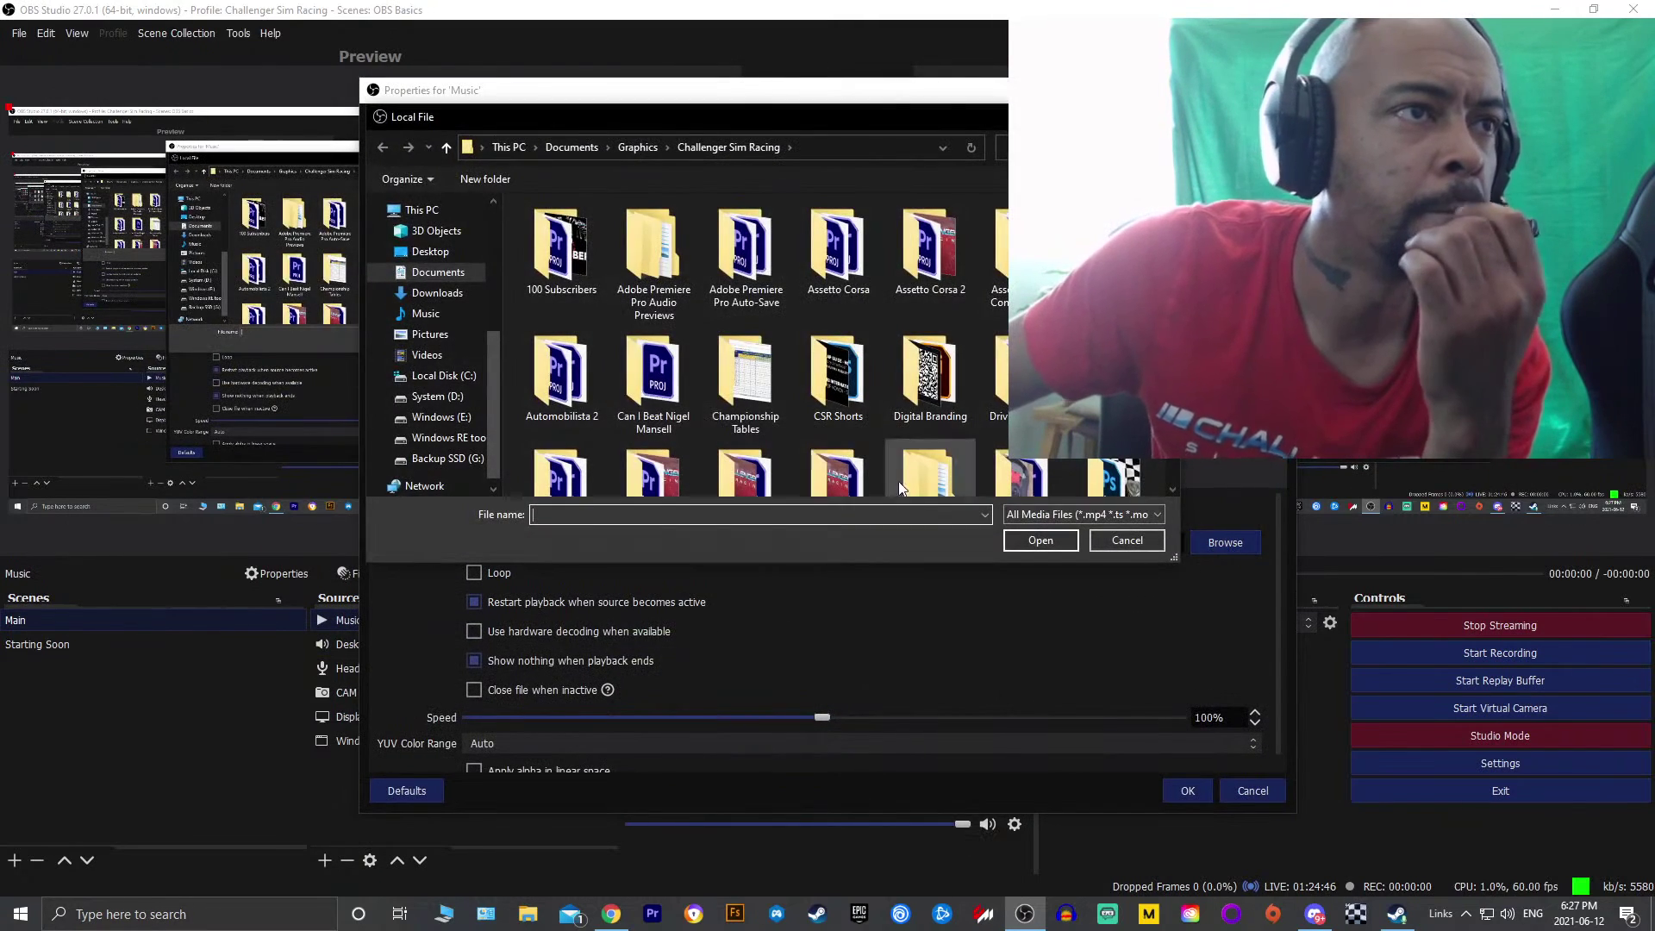
left_click(424, 315)
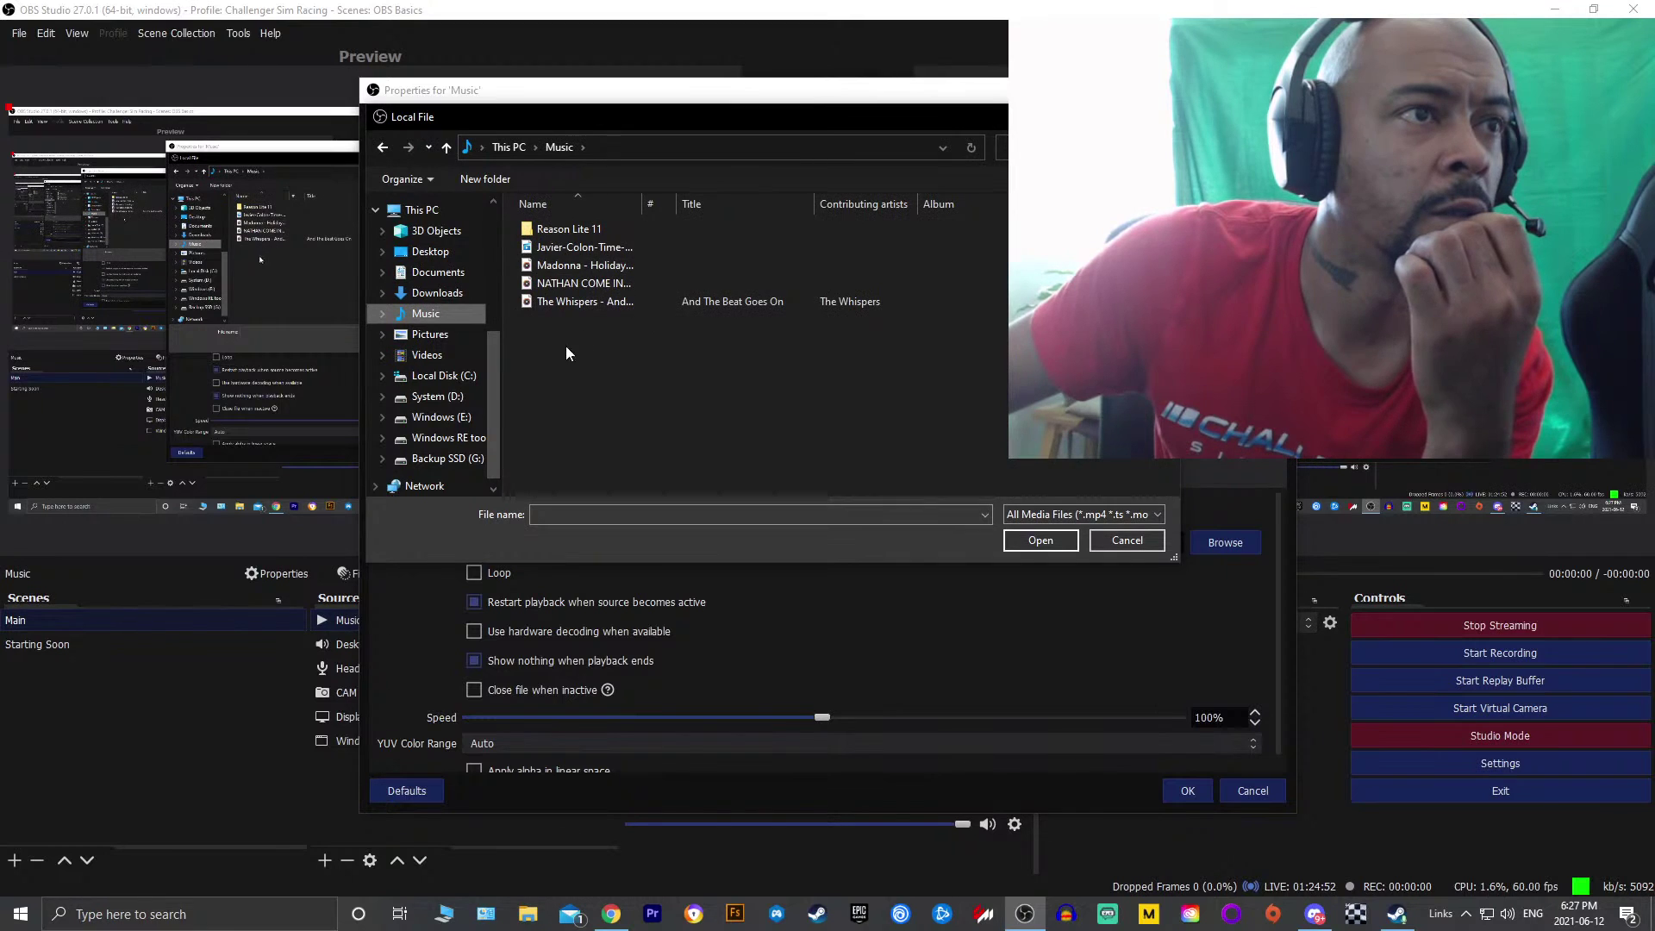
left_click(588, 300)
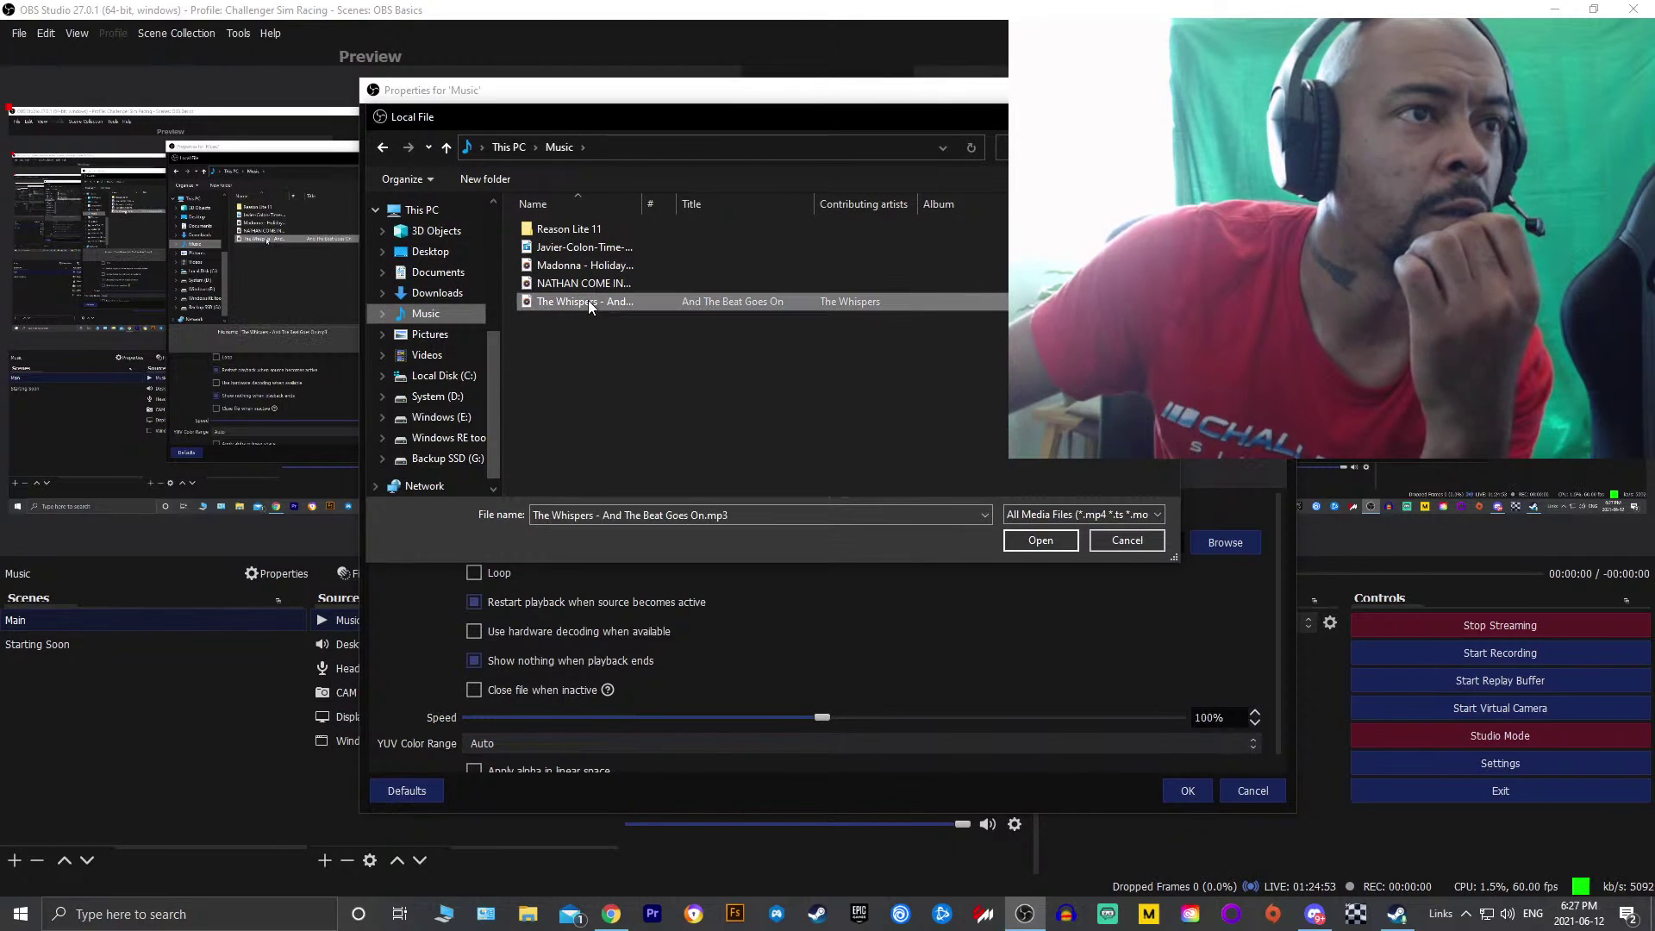
left_click(1040, 539)
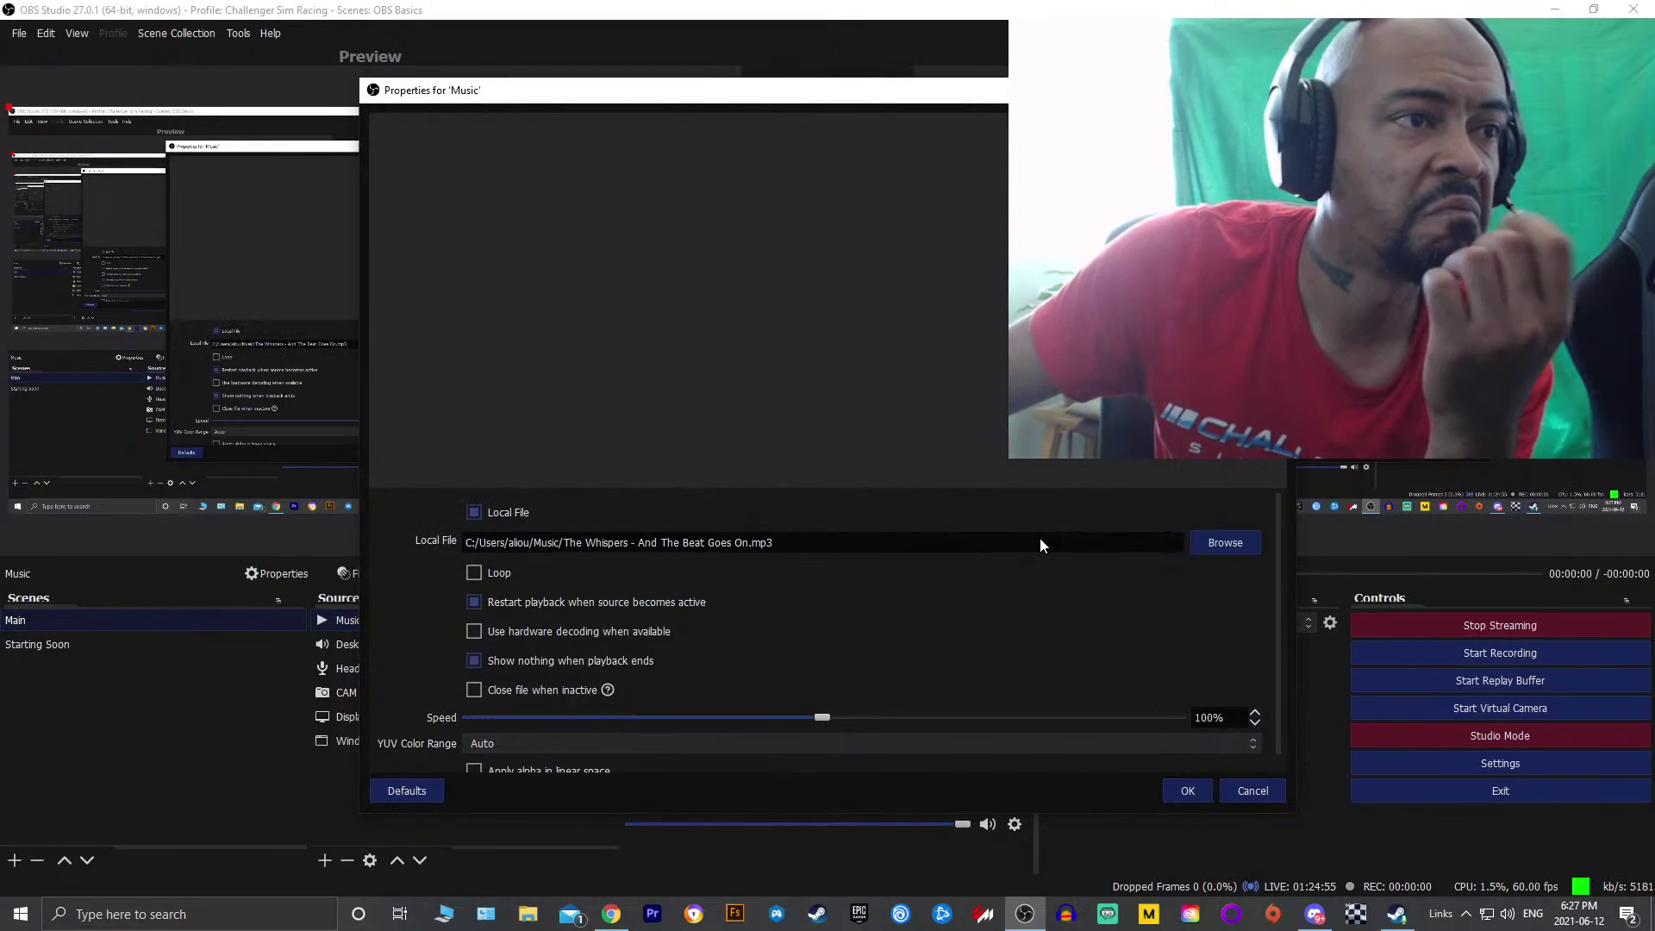
left_click(473, 573)
scroll(1221, 660, "down", 1)
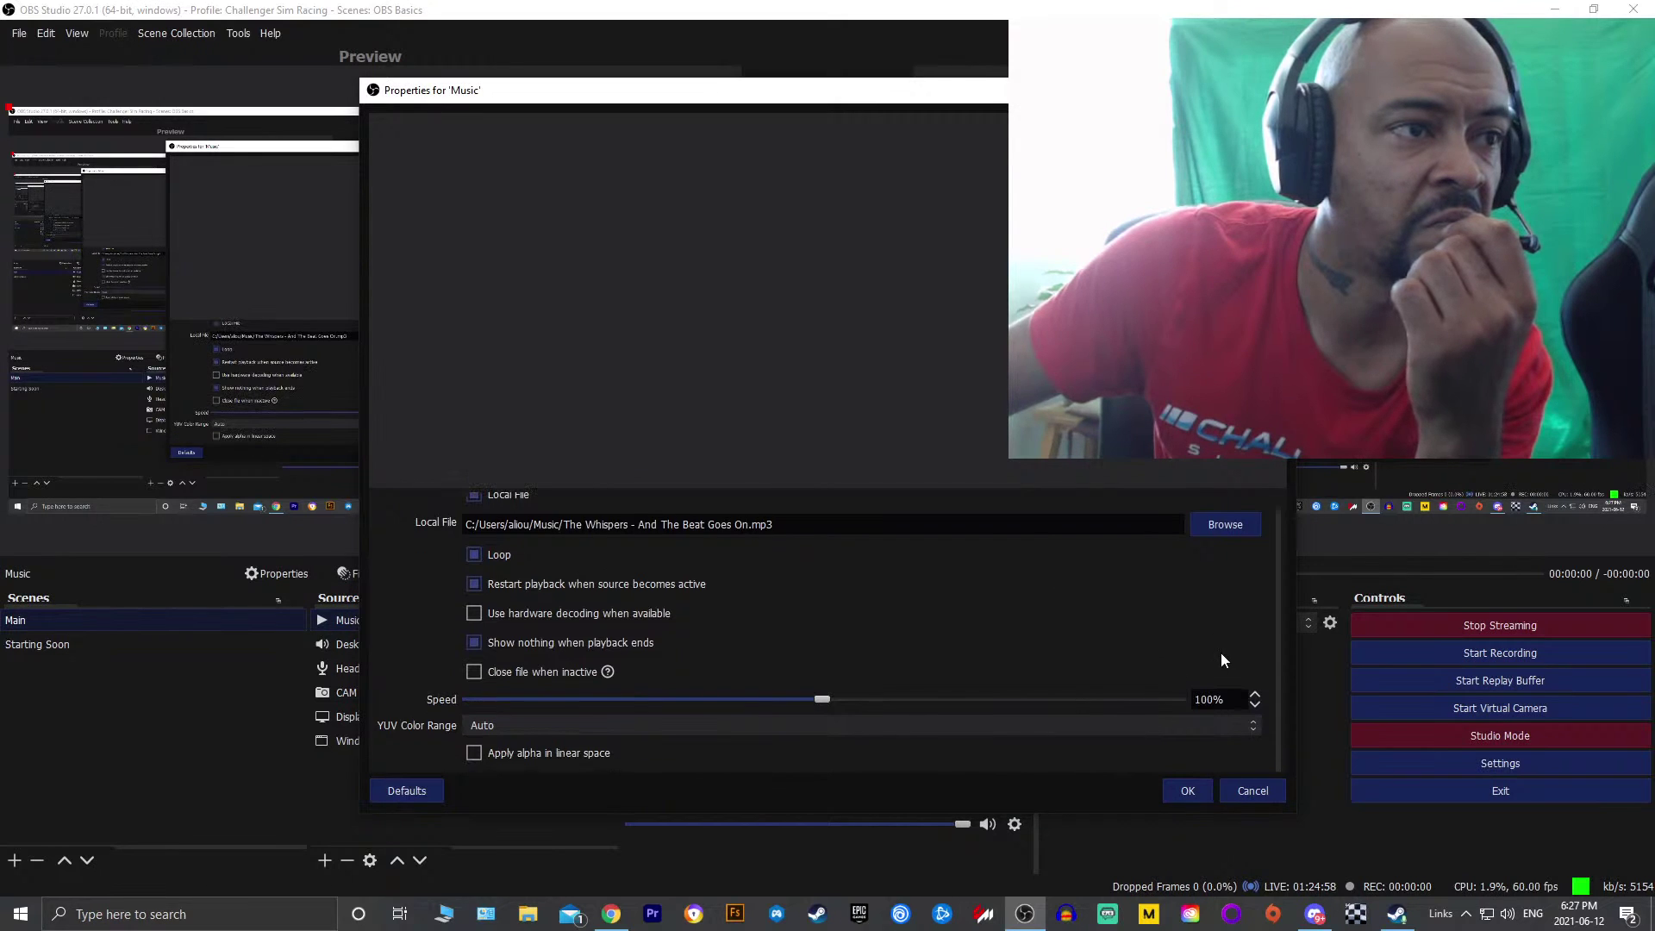
left_click(1195, 797)
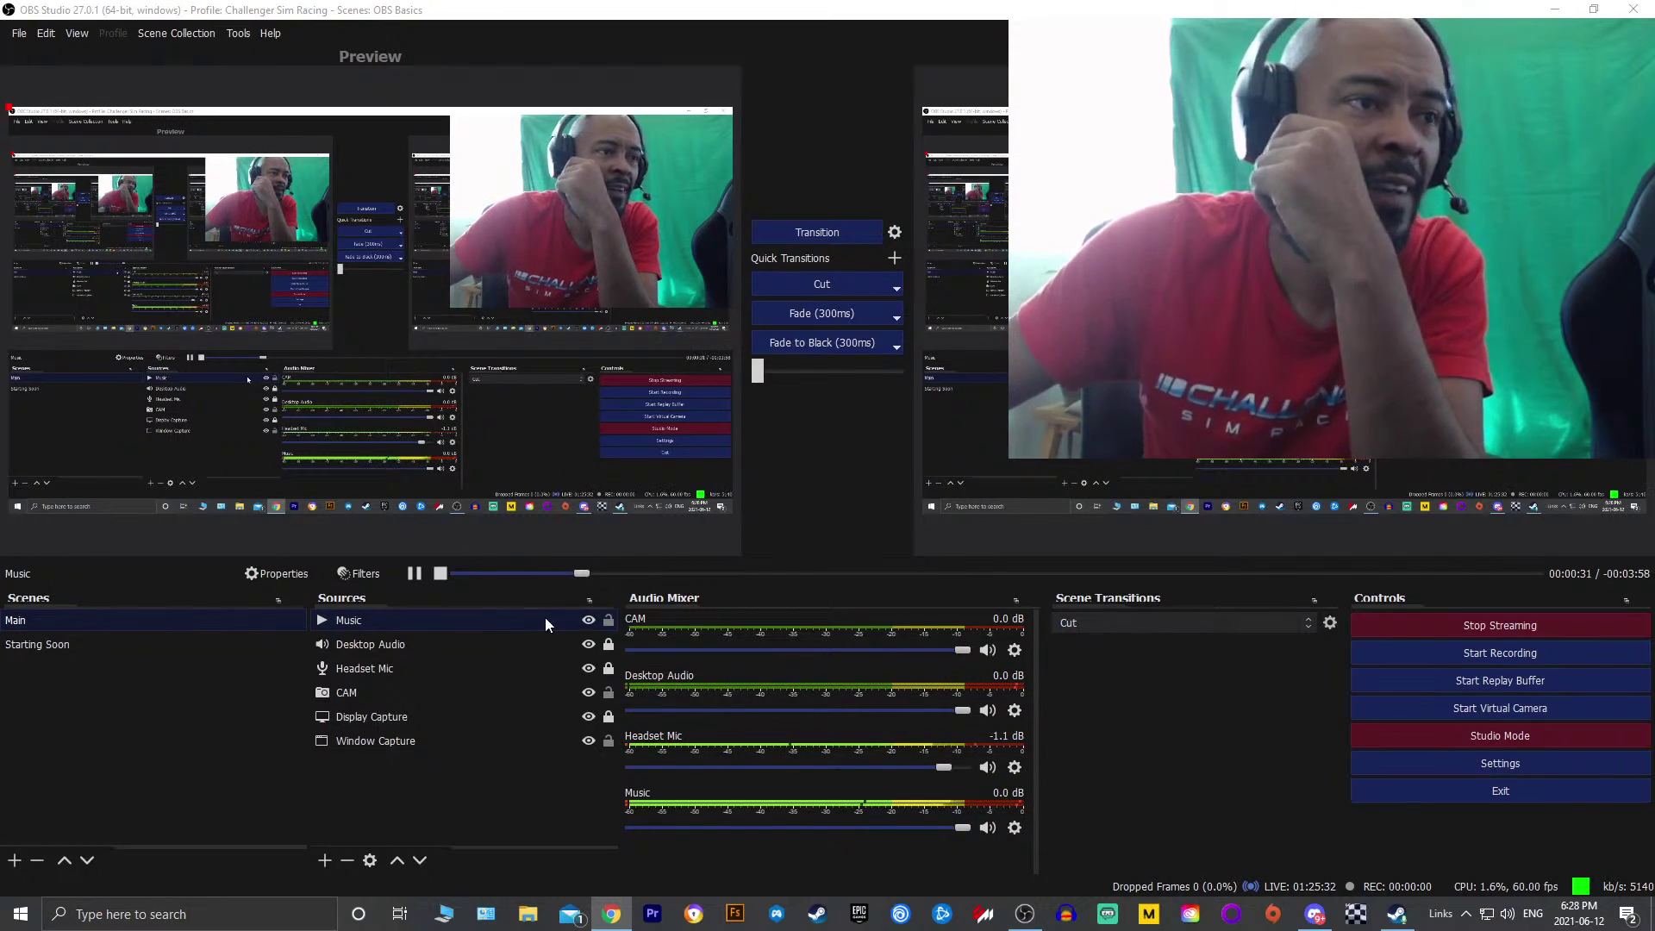
Toggle the Music source's visibility several times to test its playback, leaving the source hidden
left_click(586, 619)
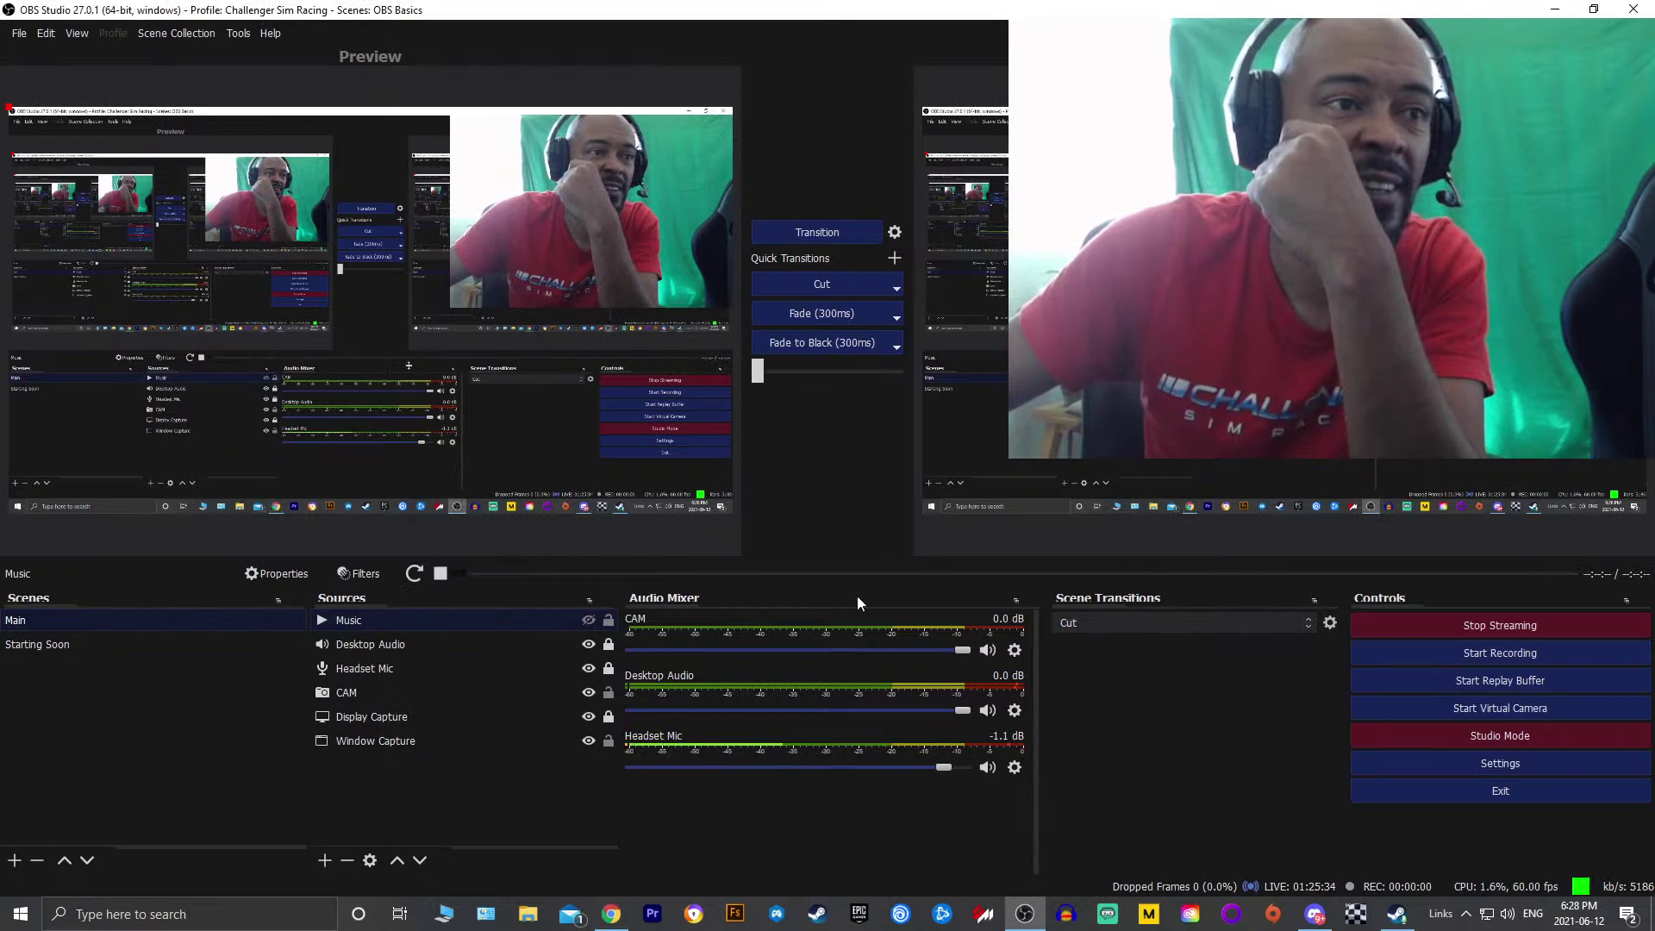
left_click(589, 620)
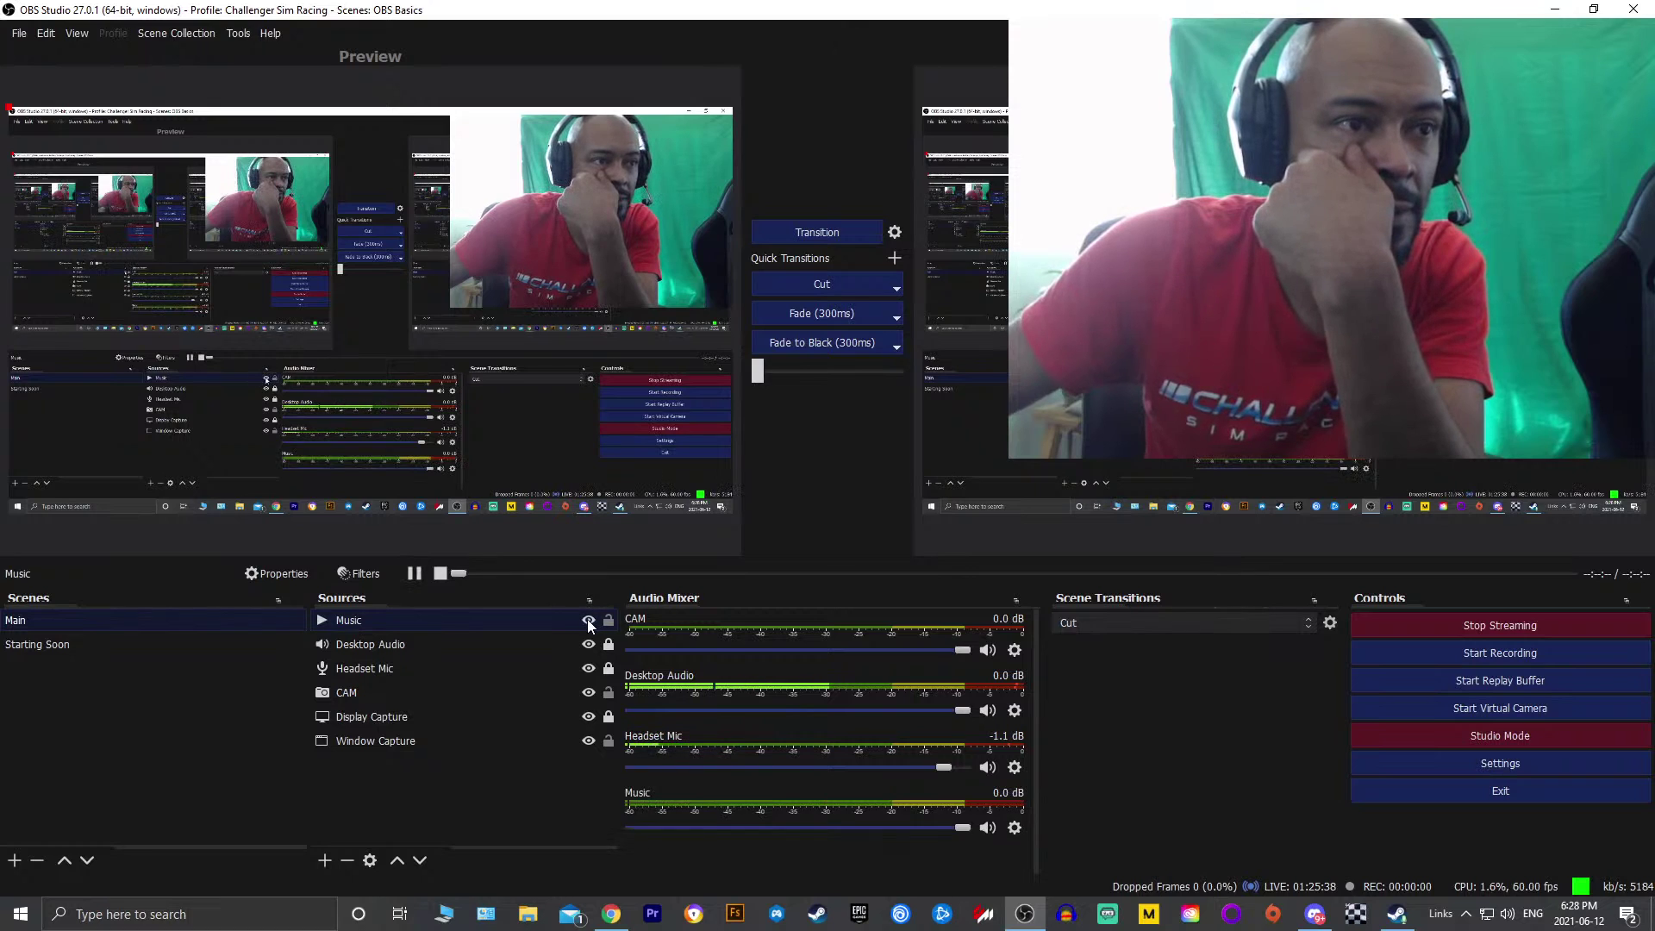
left_click(588, 620)
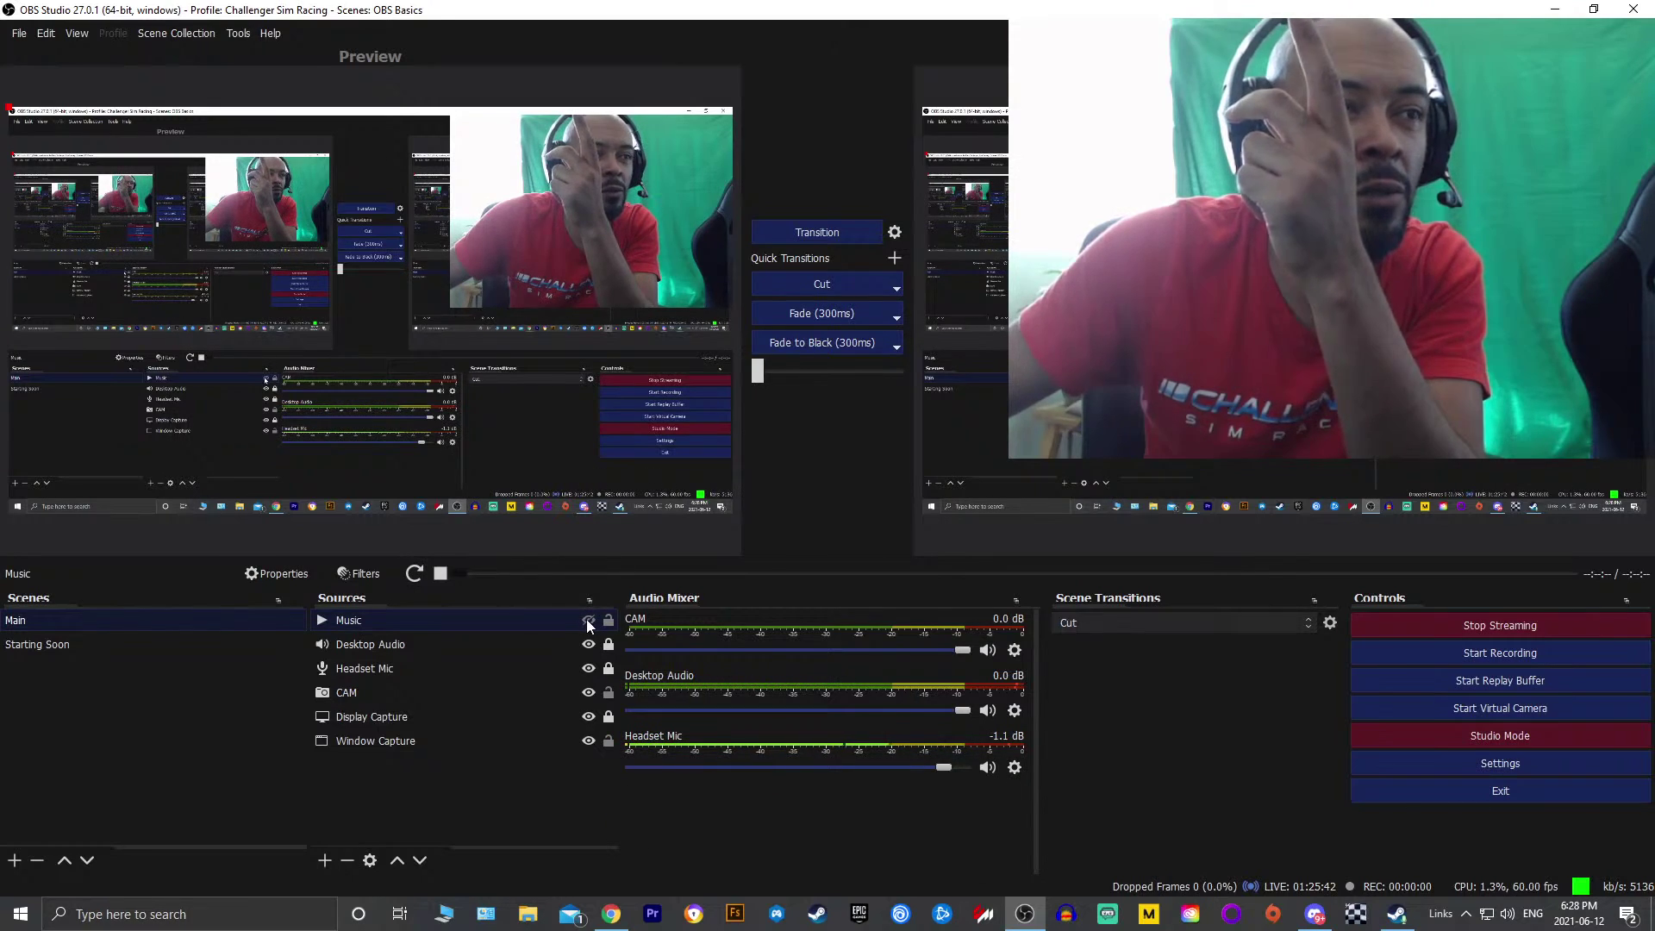
left_click(587, 621)
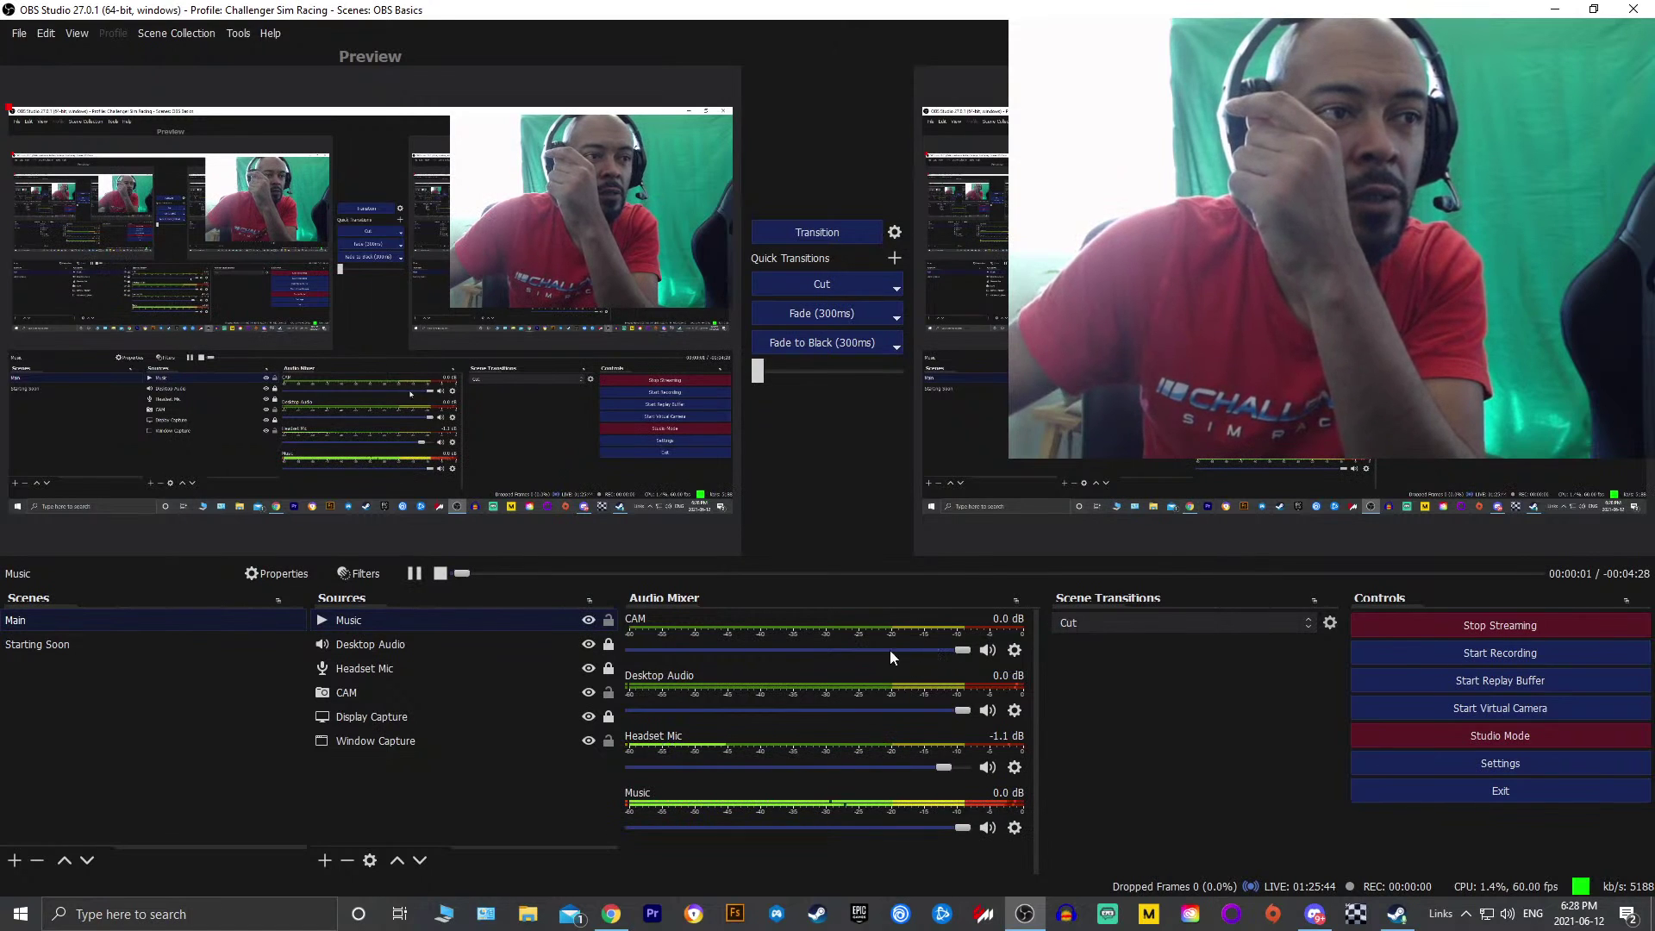
left_click(588, 620)
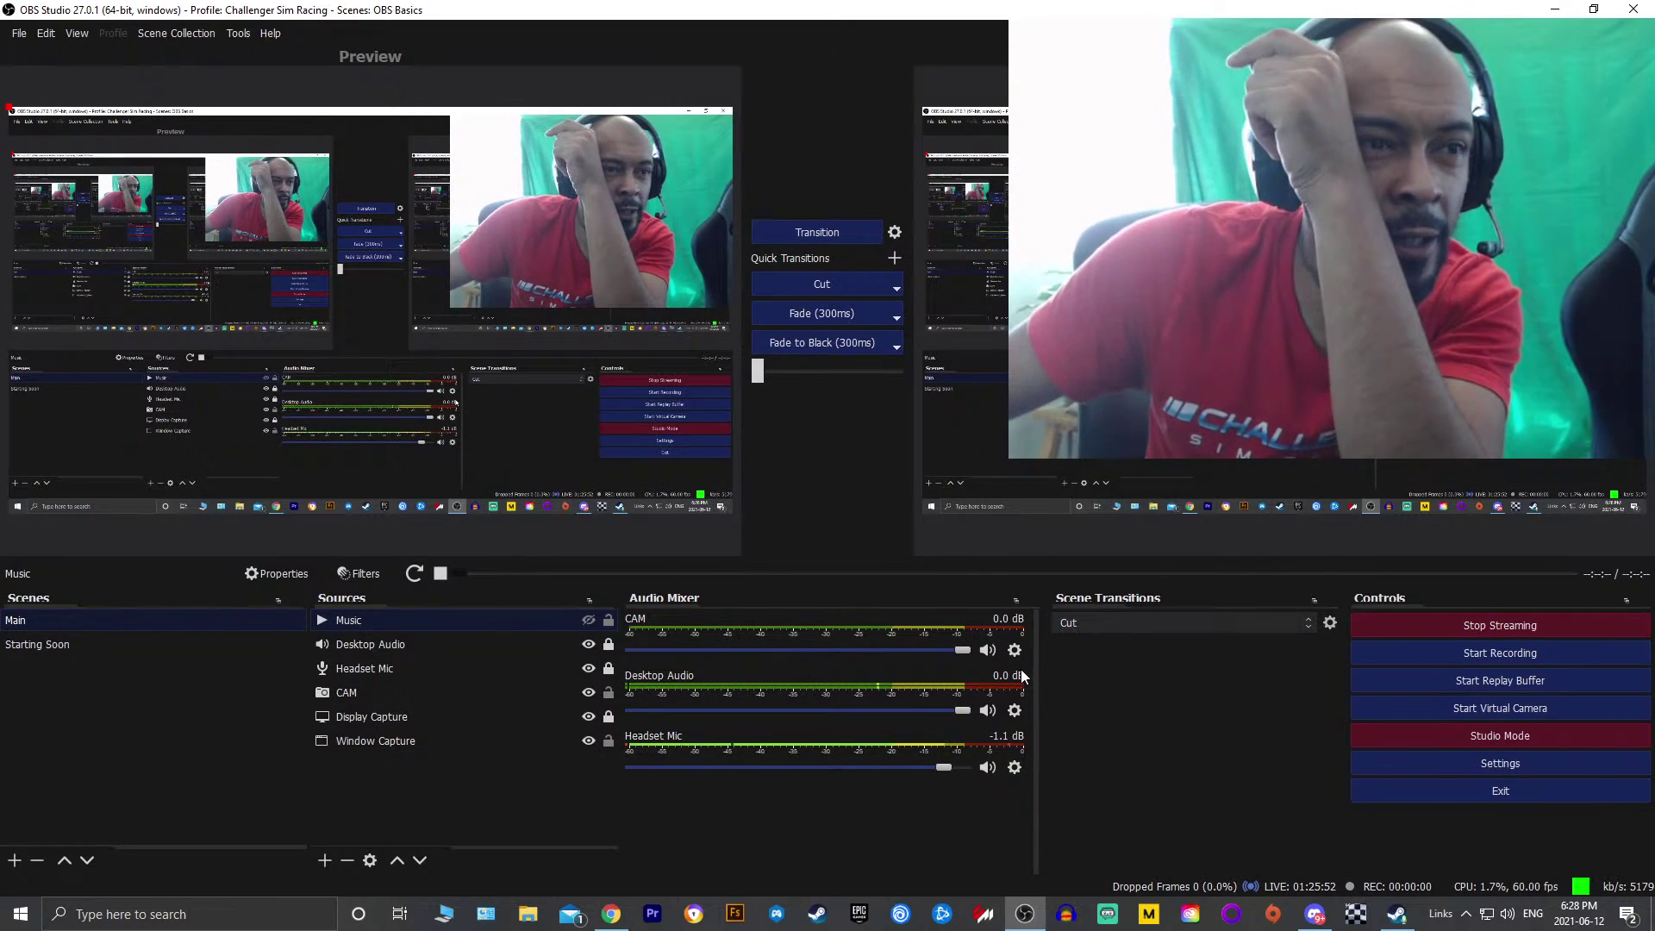
Review the Advanced Audio Properties of the active sources and the Desktop Audio source's device properties without changing anything
left_click(1013, 767)
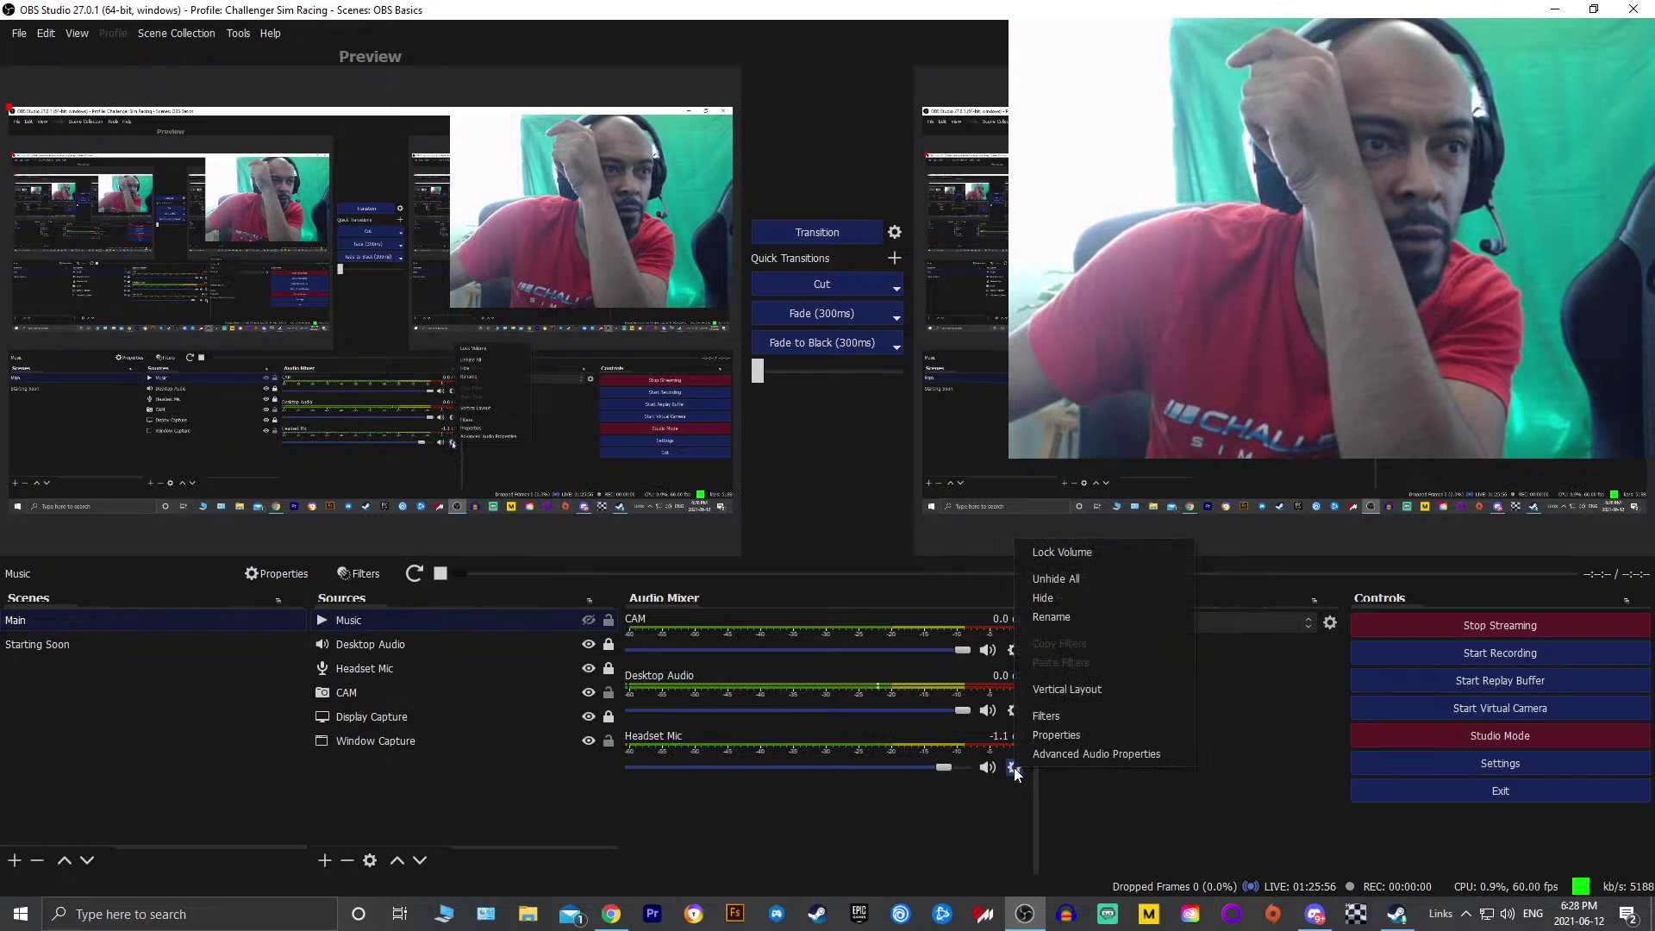
left_click(1088, 754)
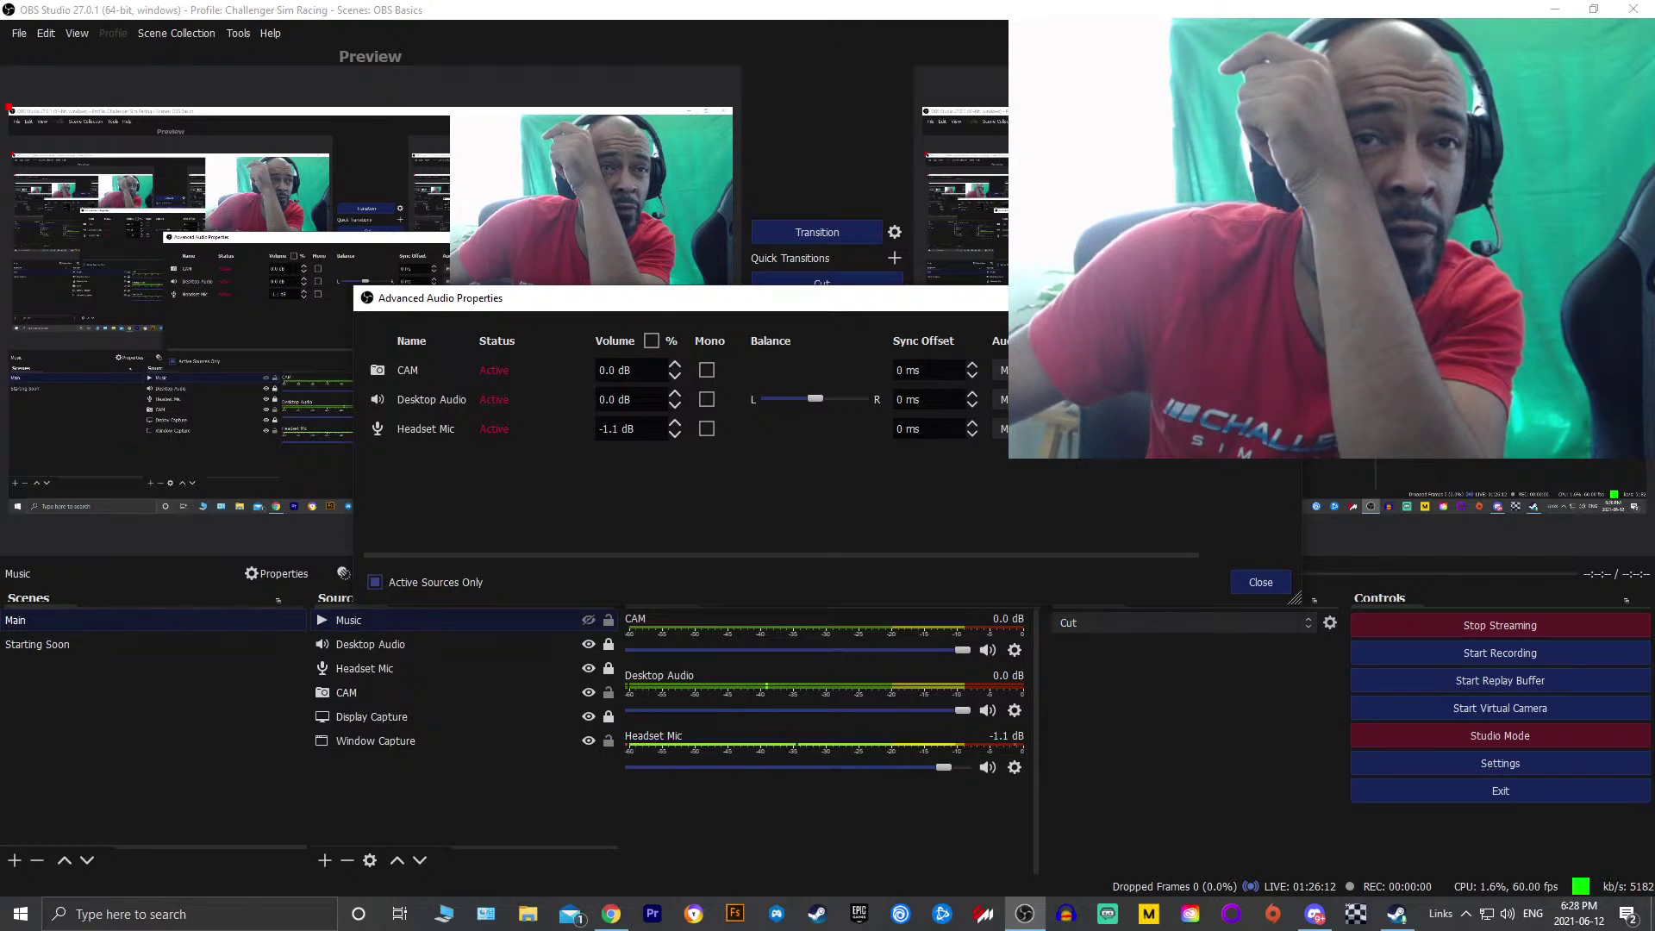
left_click(1261, 581)
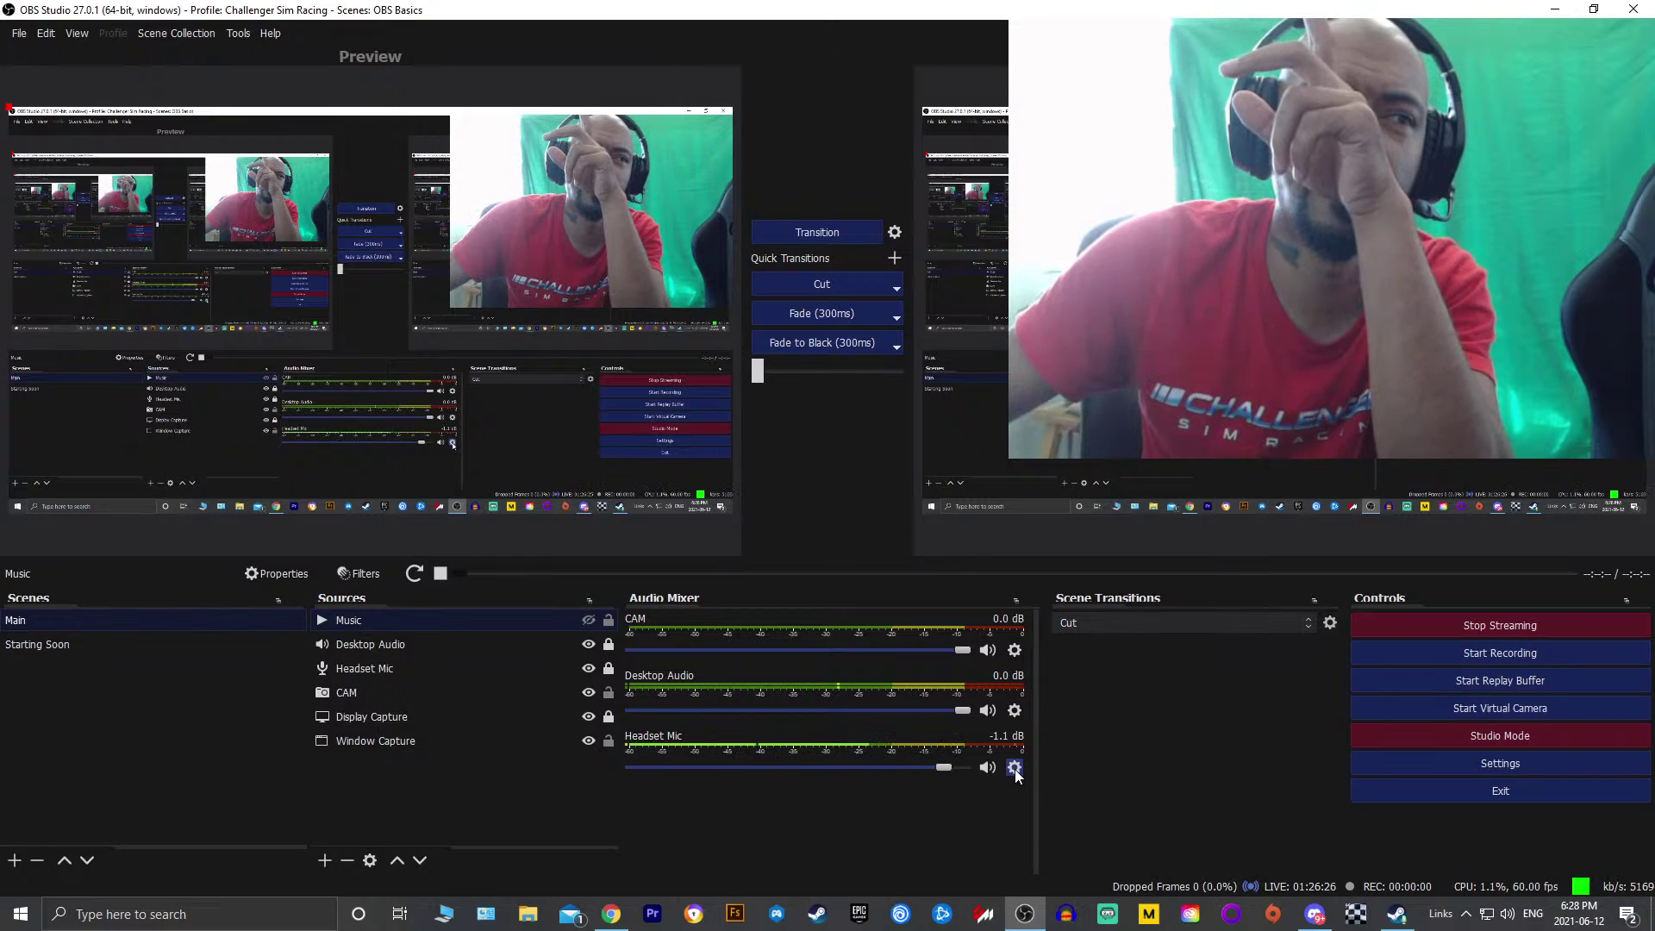
double_click(552, 643)
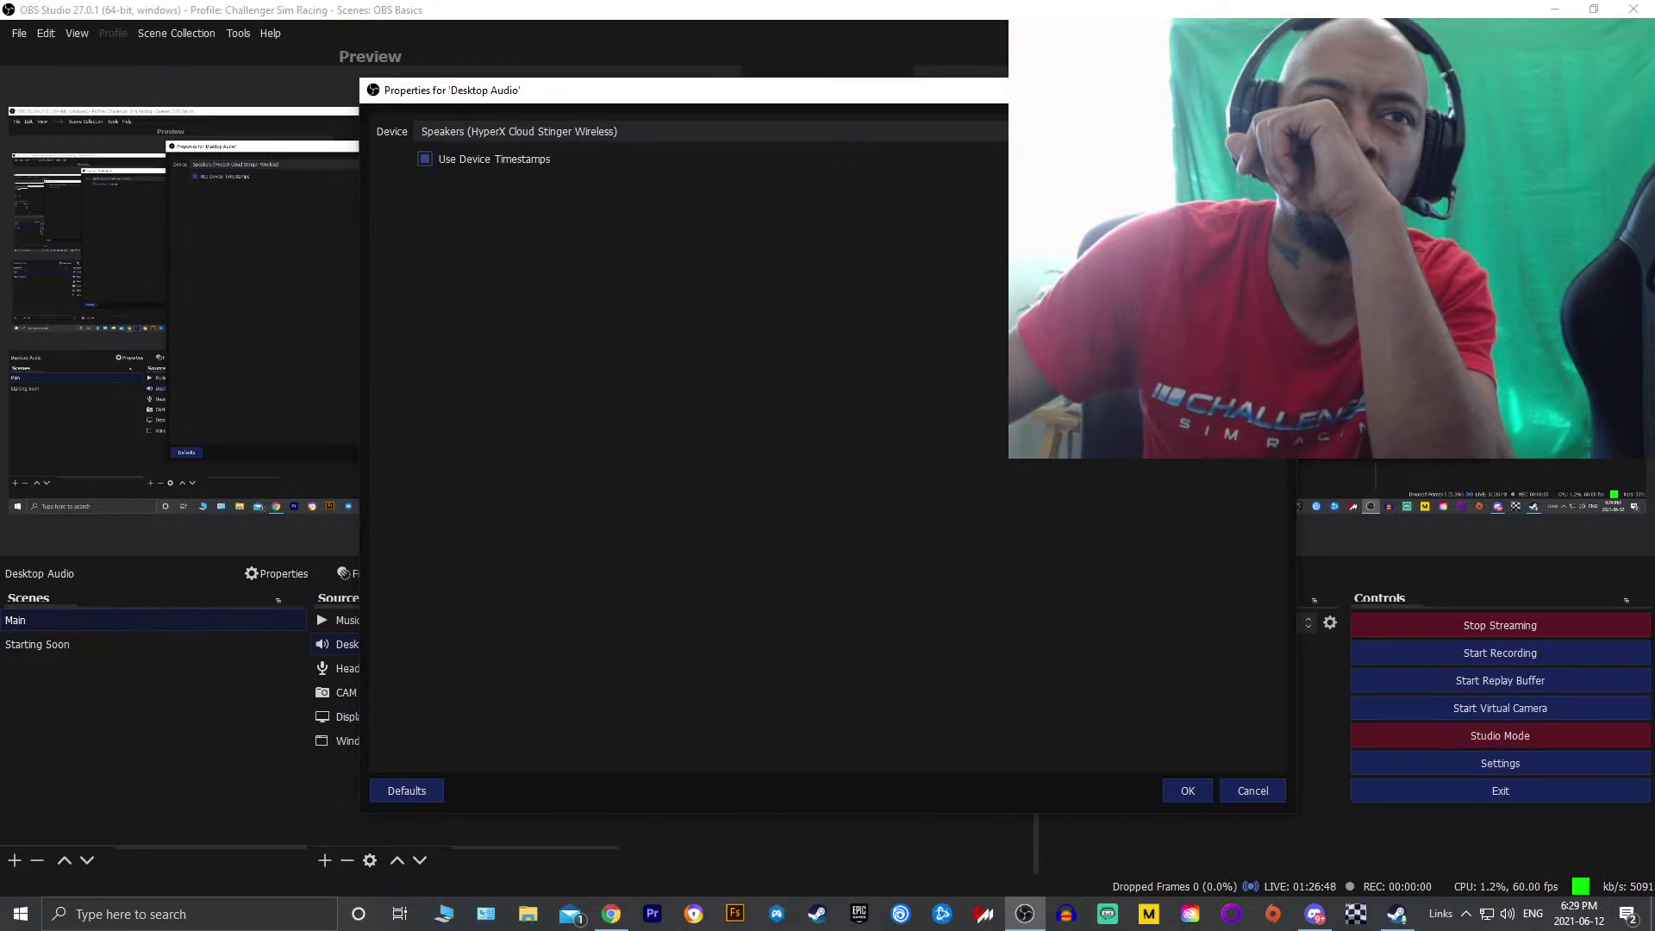
left_click(1200, 791)
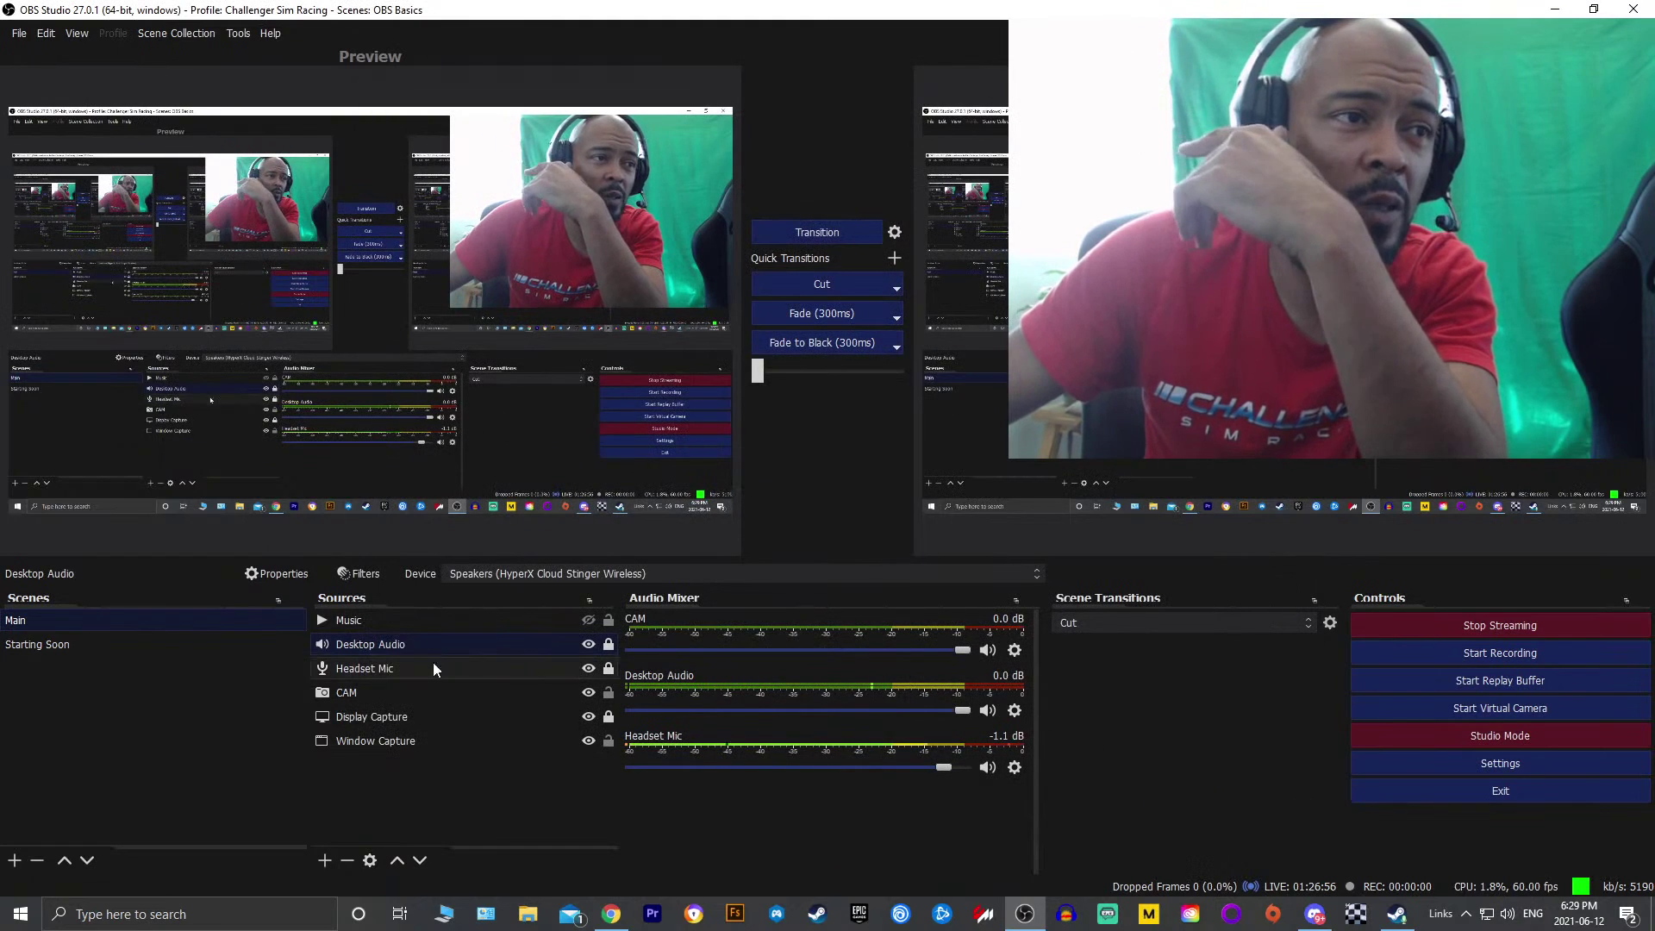
Browse for a replacement local file for the Music source in Documents > Graphics > Challenger Sim Racing > Audio Tracks
left_click(412, 625)
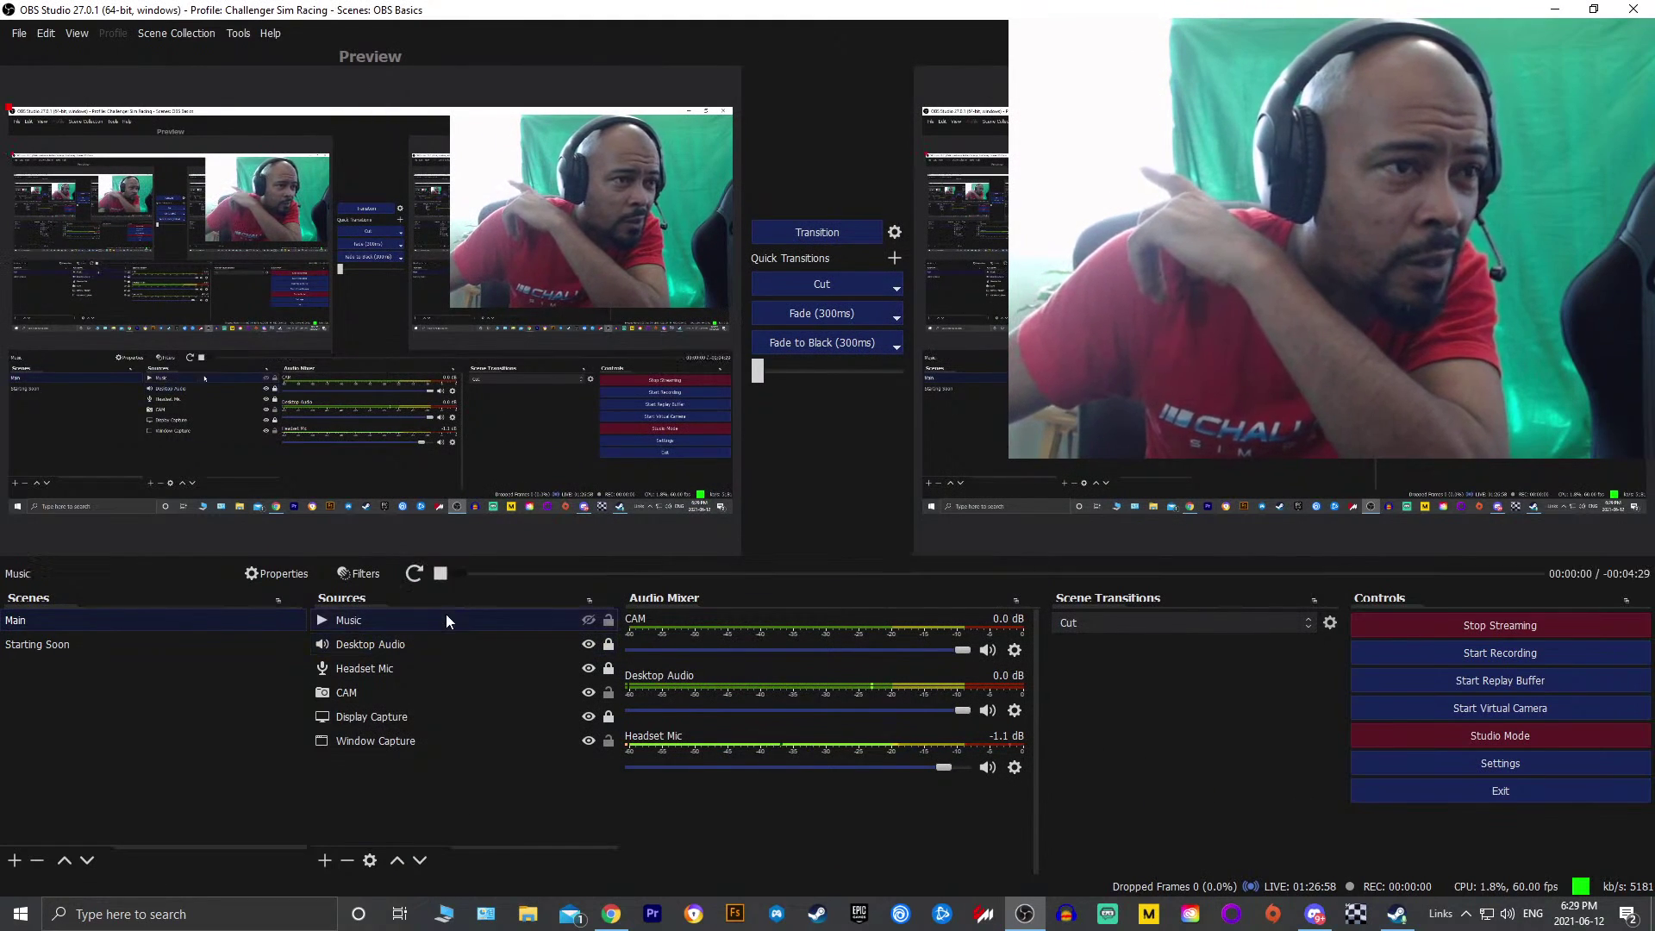
double_click(473, 620)
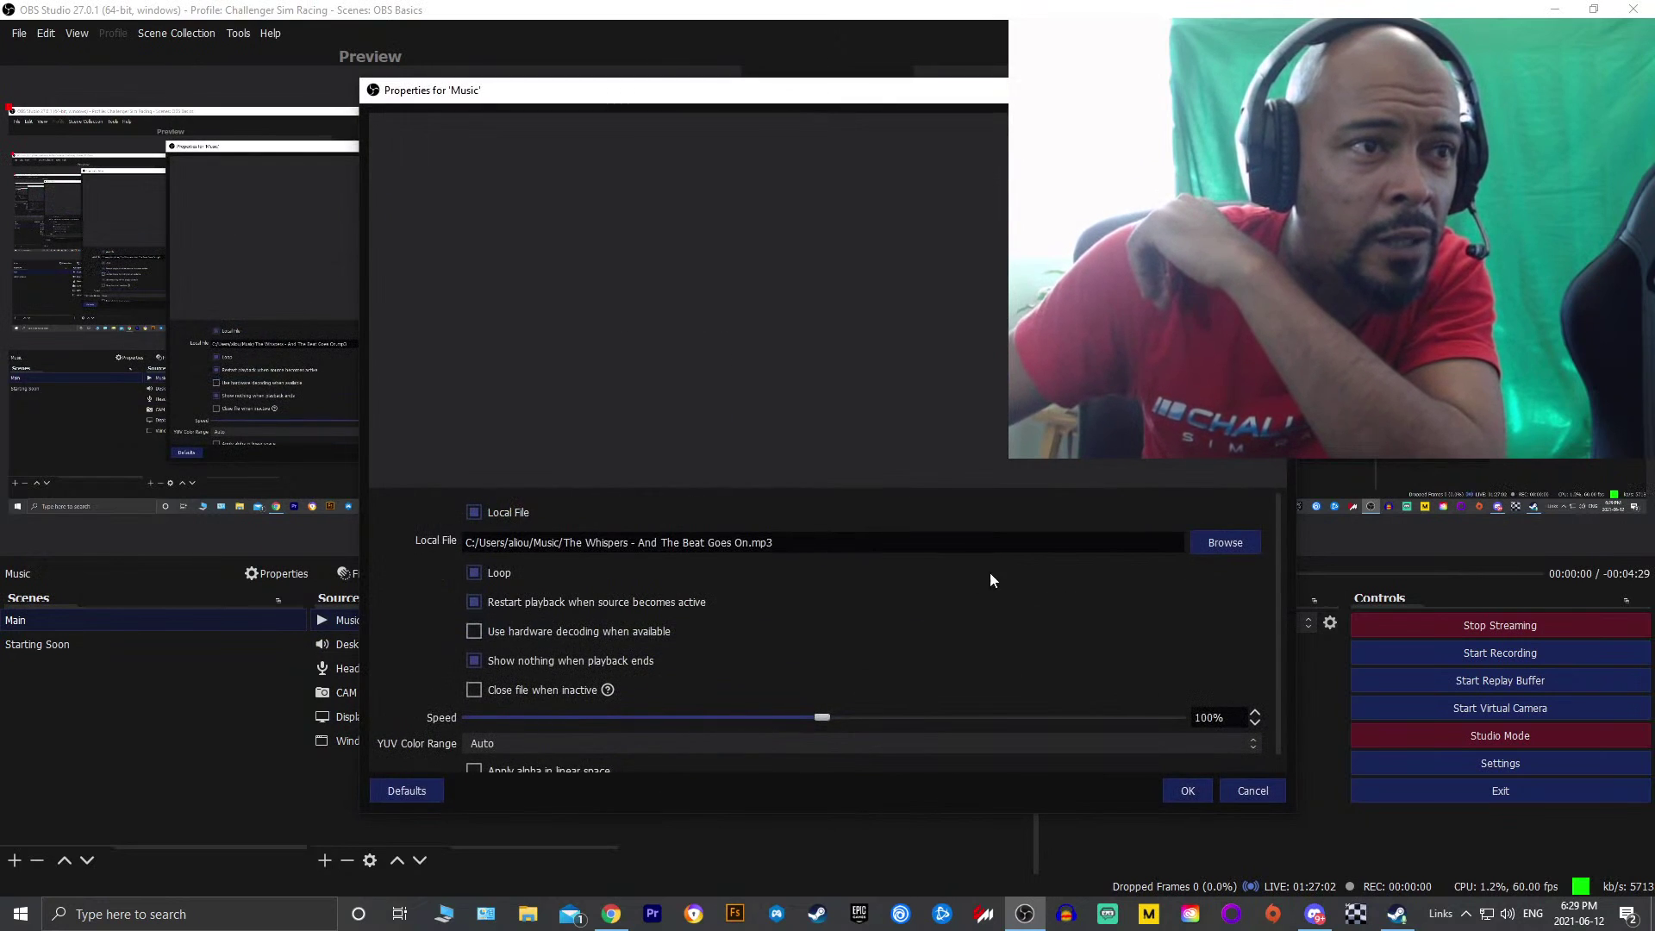
left_click(1233, 542)
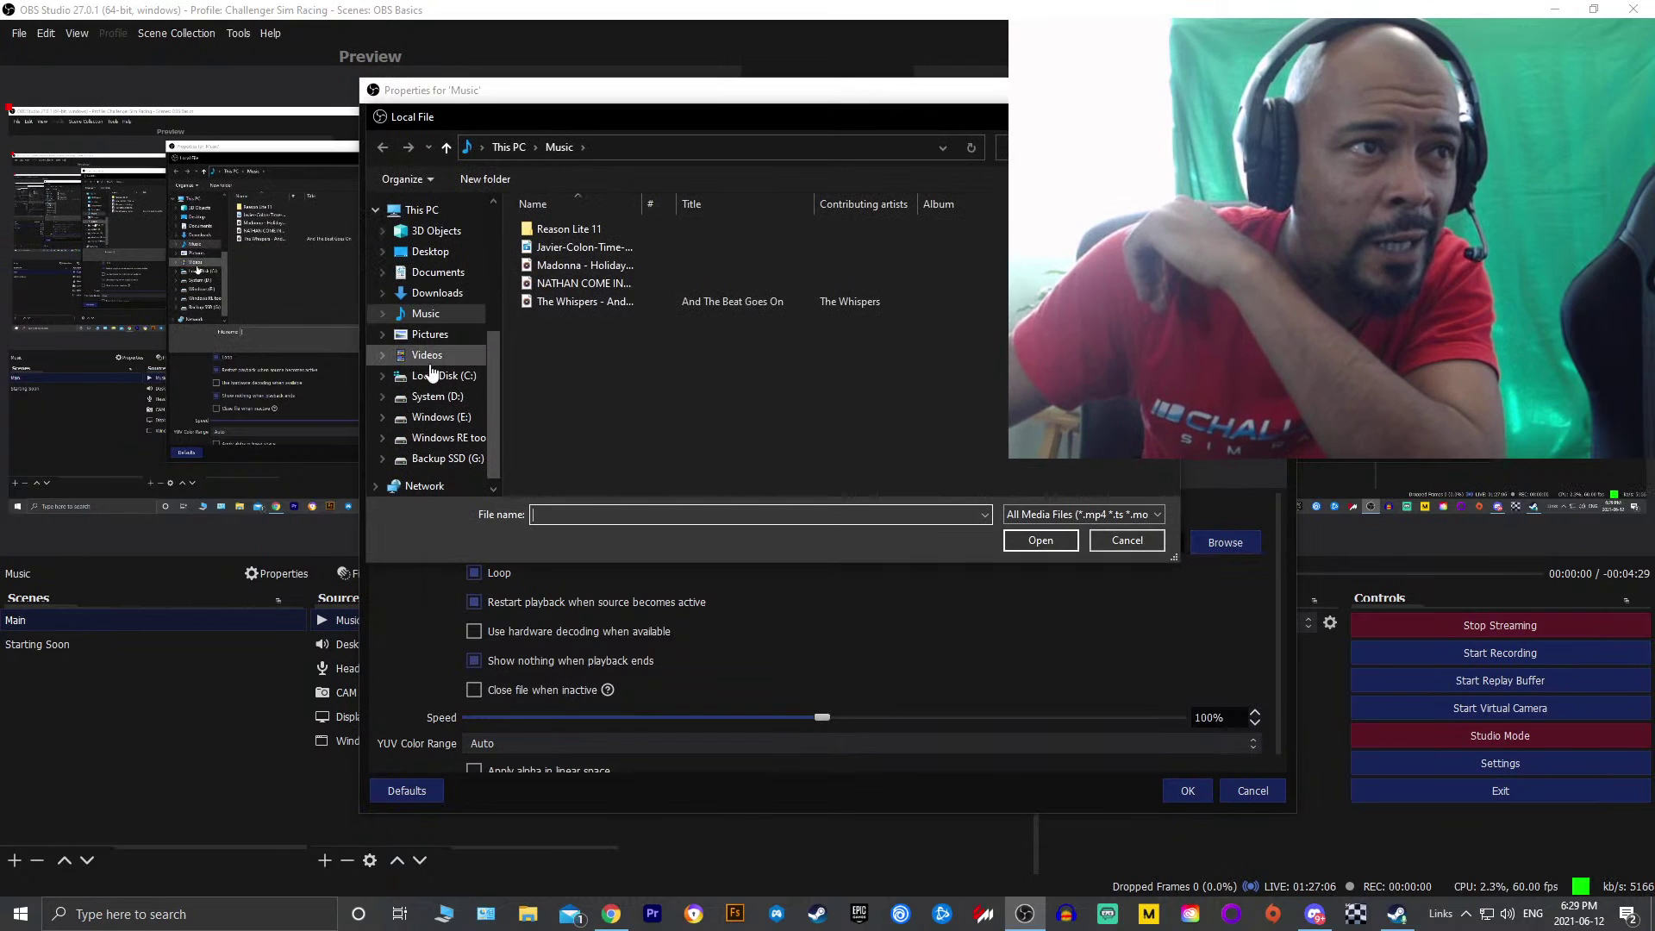
scroll(431, 372, "up", 2)
left_click(424, 329)
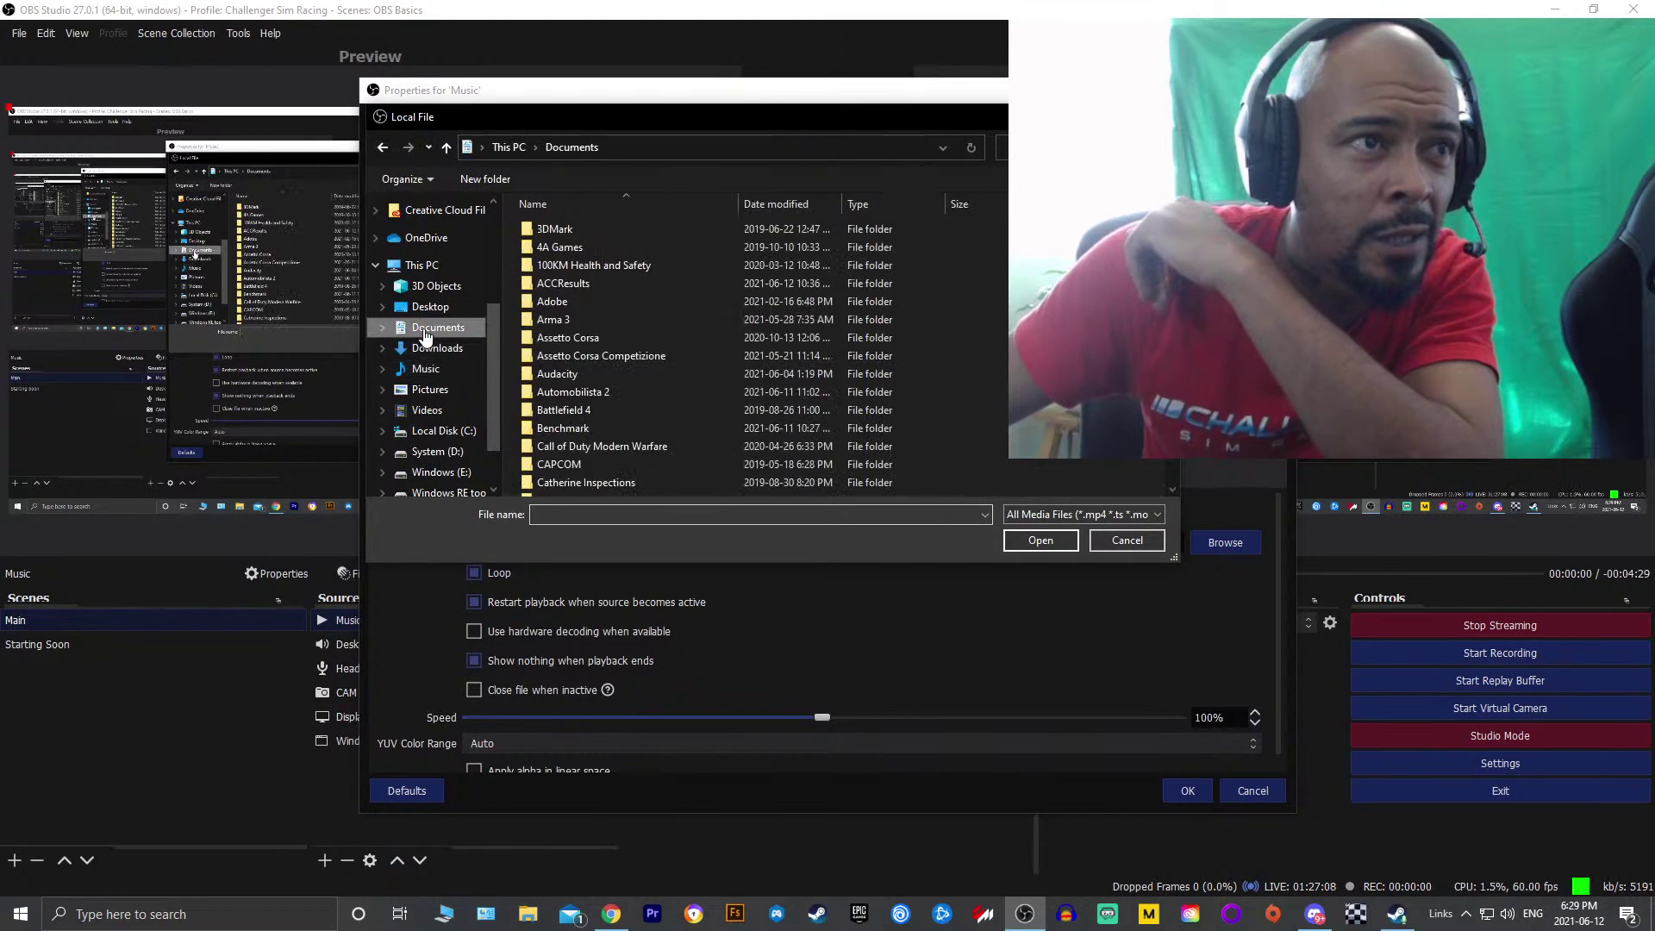
scroll(638, 355, "down", 2)
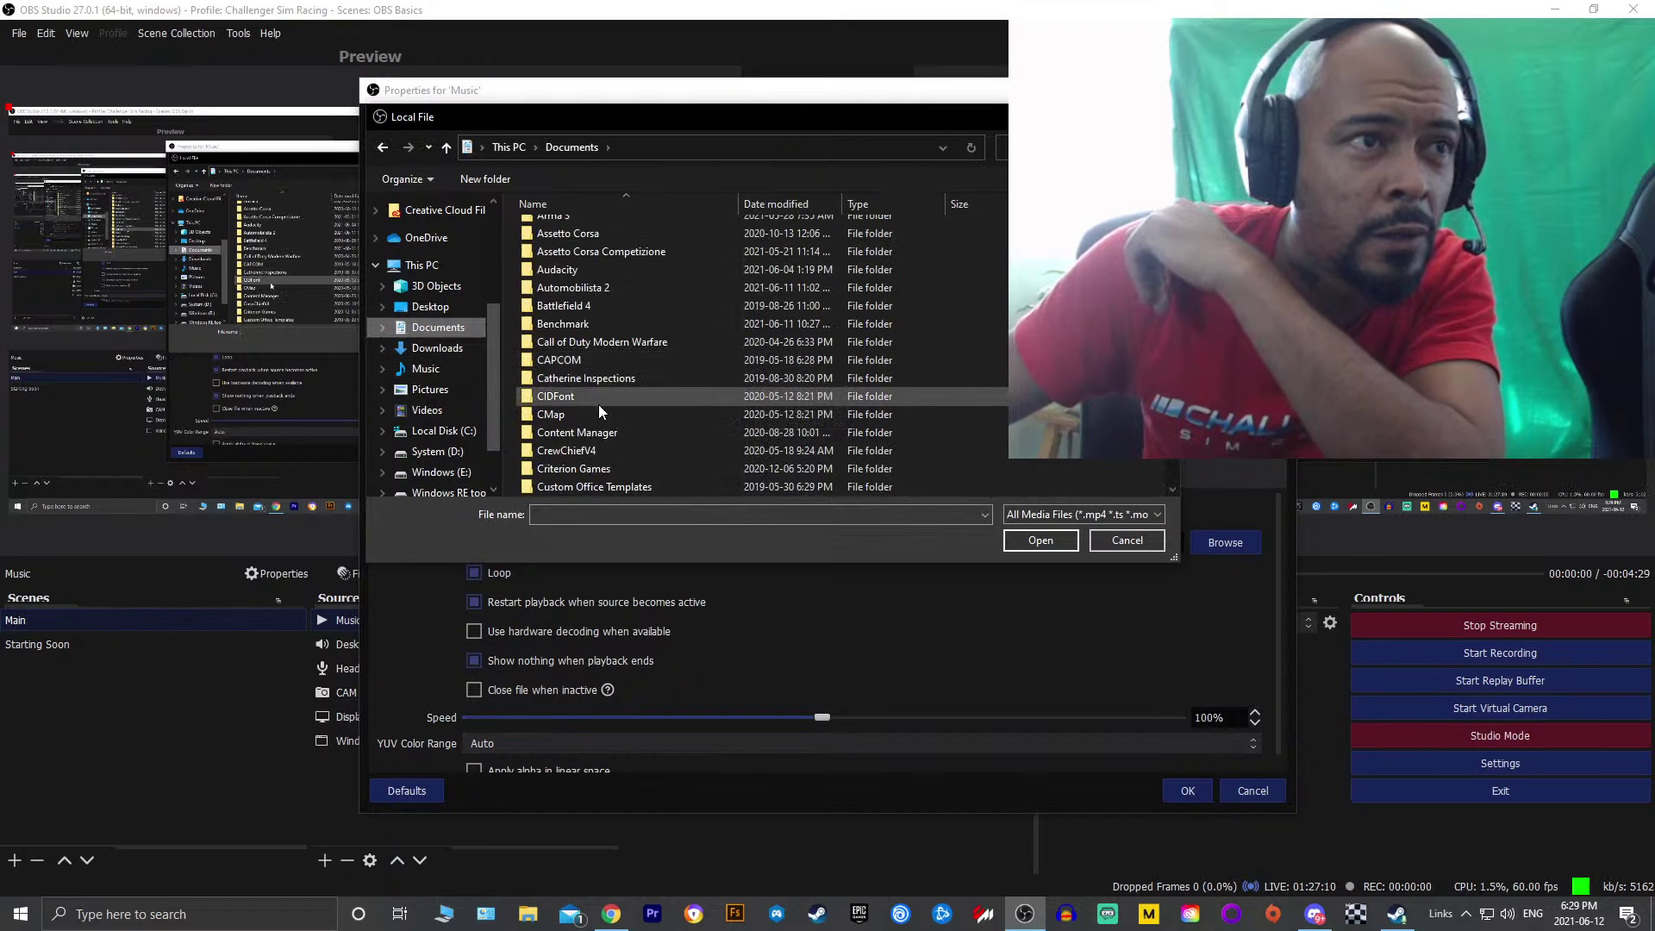
scroll(600, 412, "down", 1)
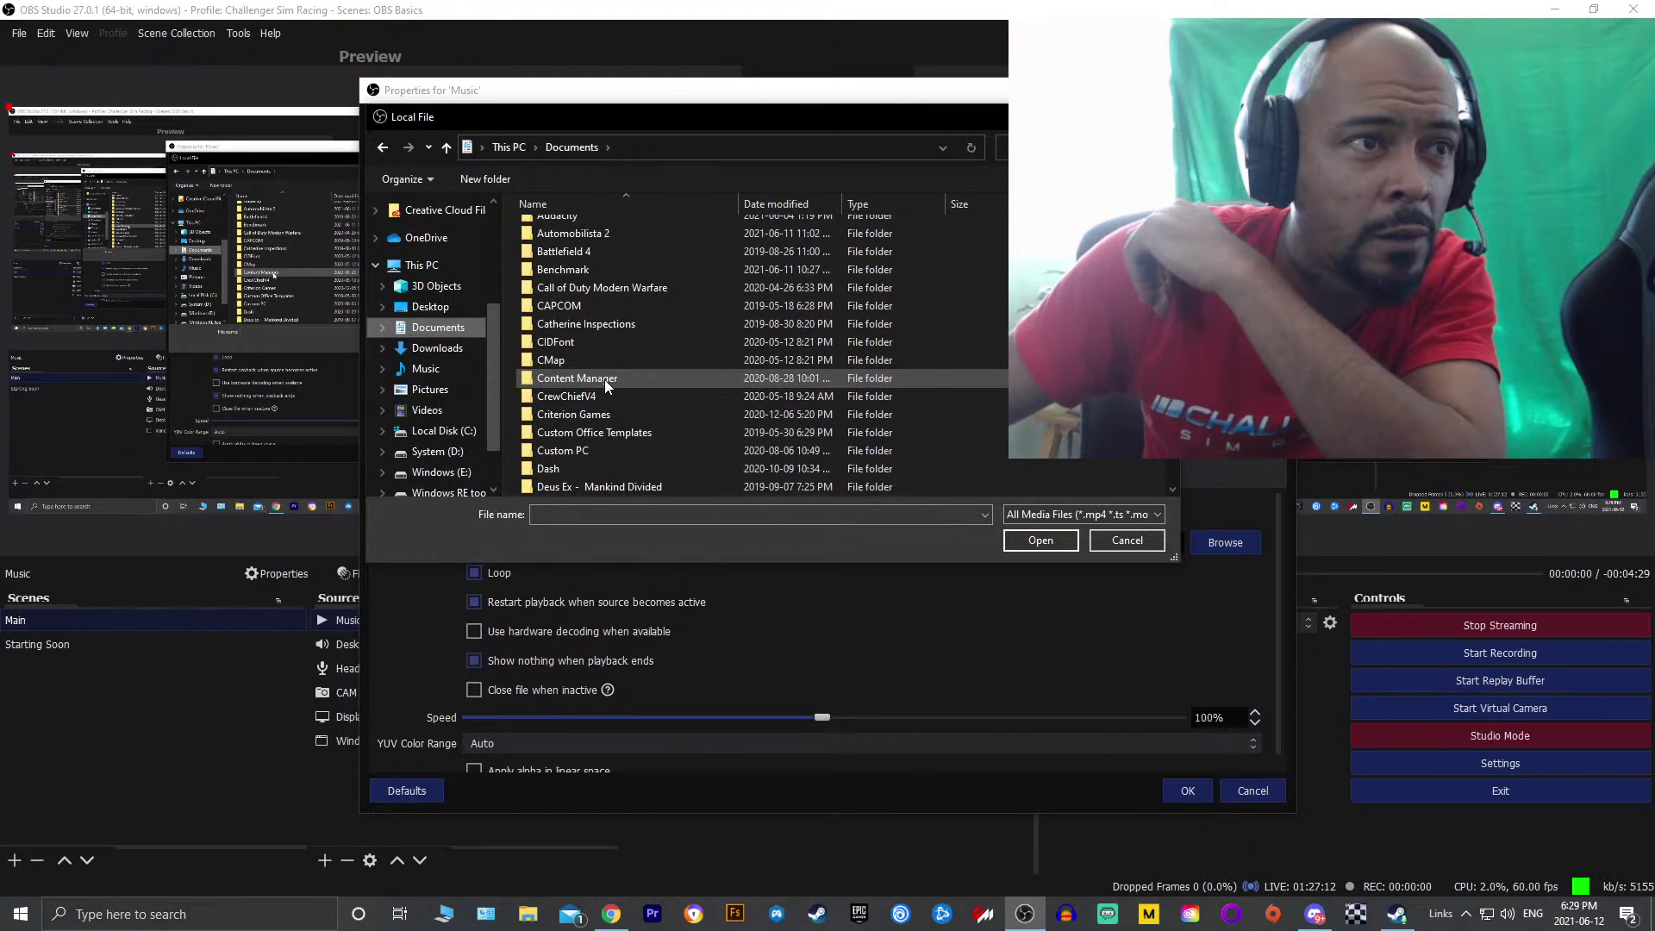
scroll(598, 343, "down", 4)
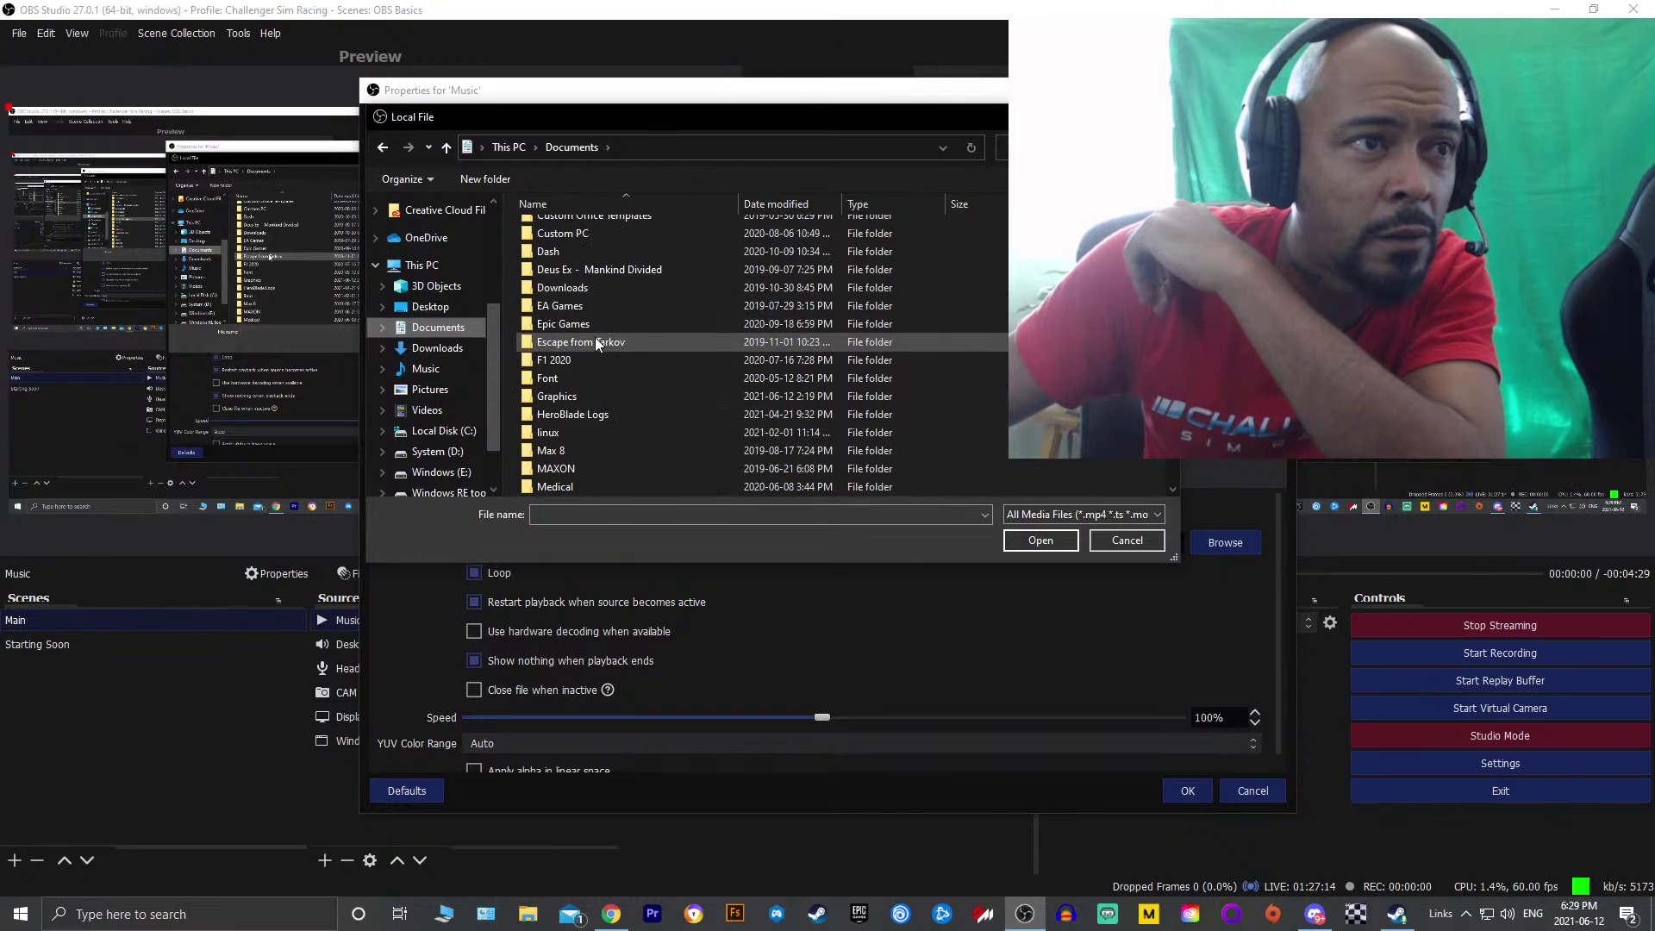
double_click(566, 397)
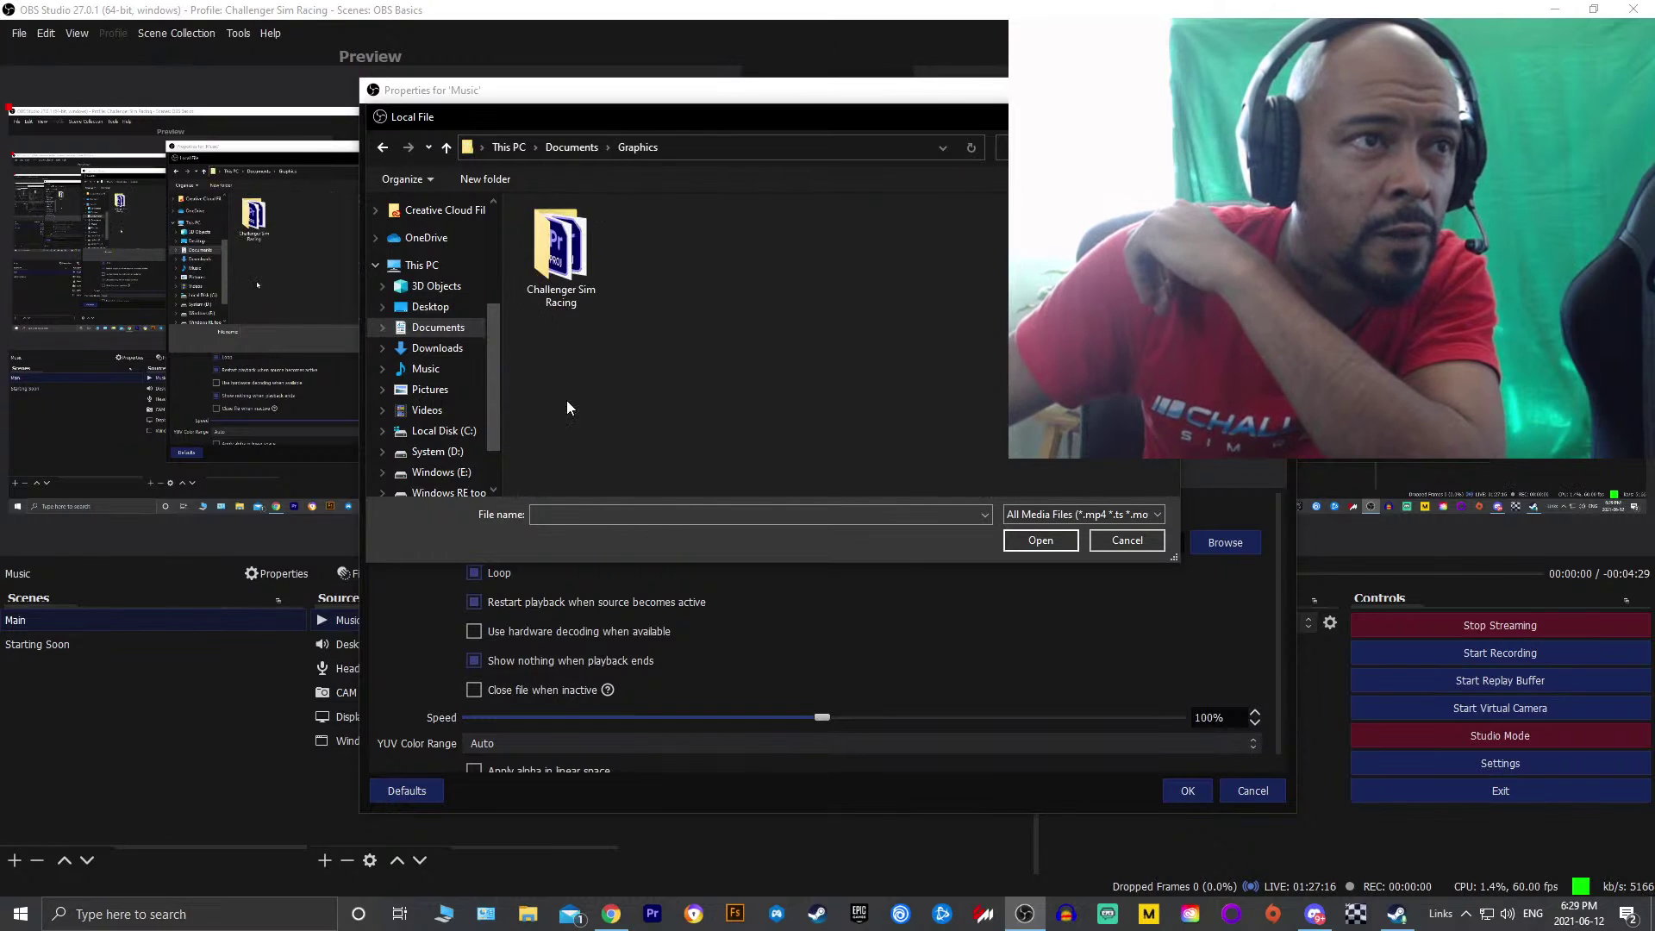
double_click(566, 226)
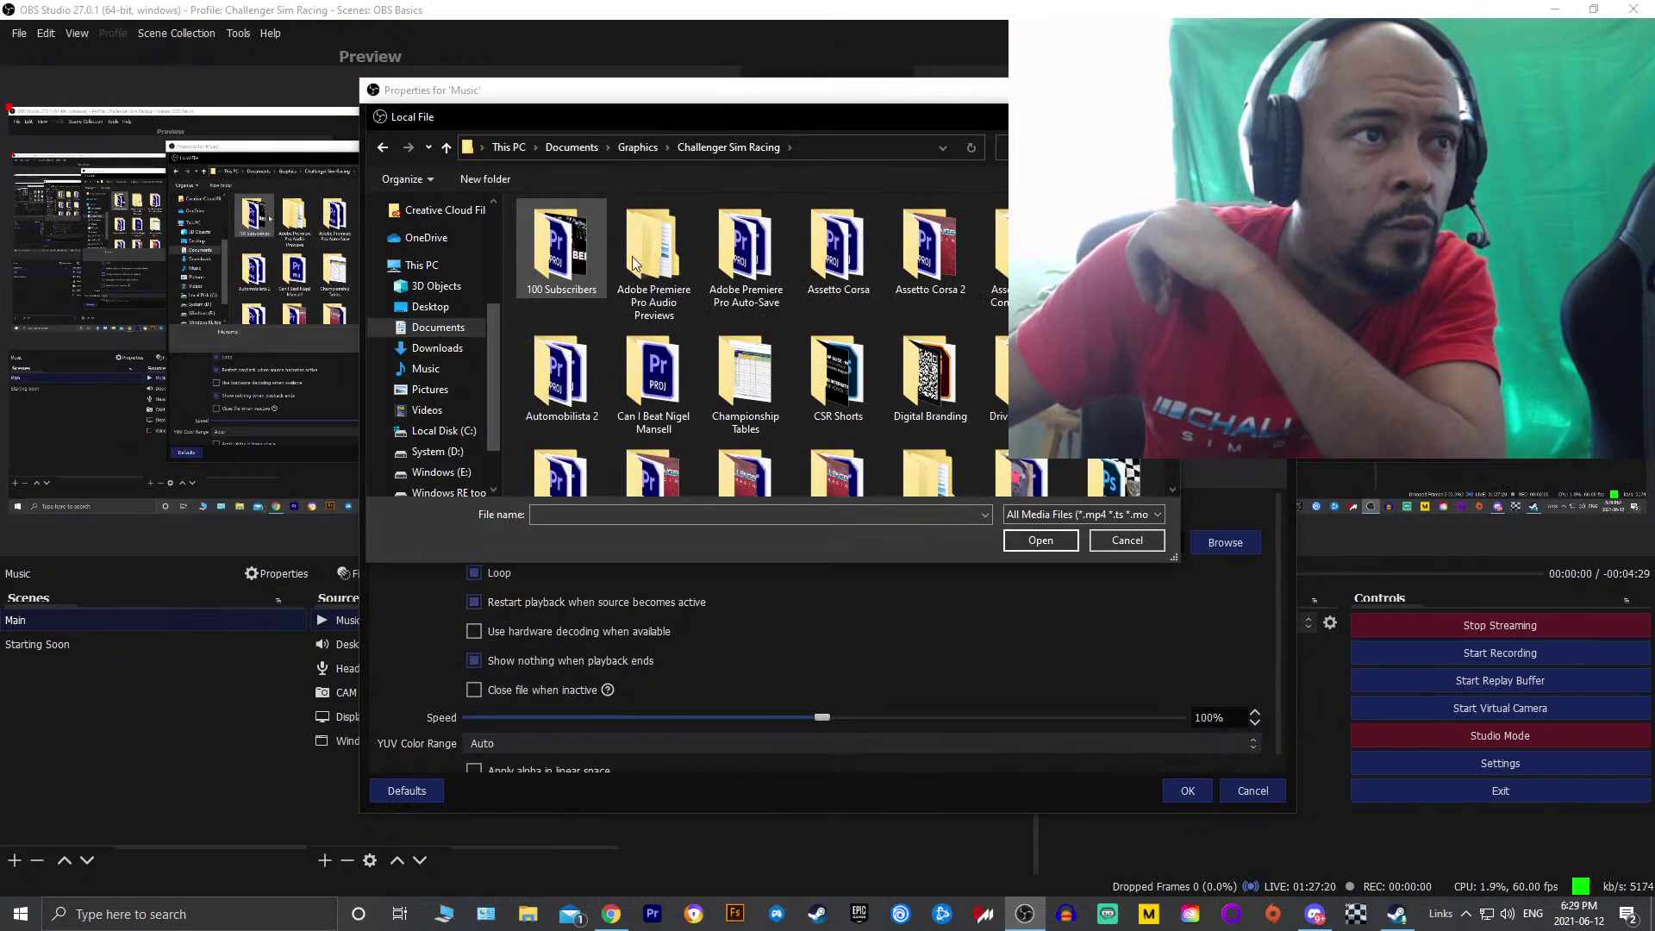
left_click(639, 148)
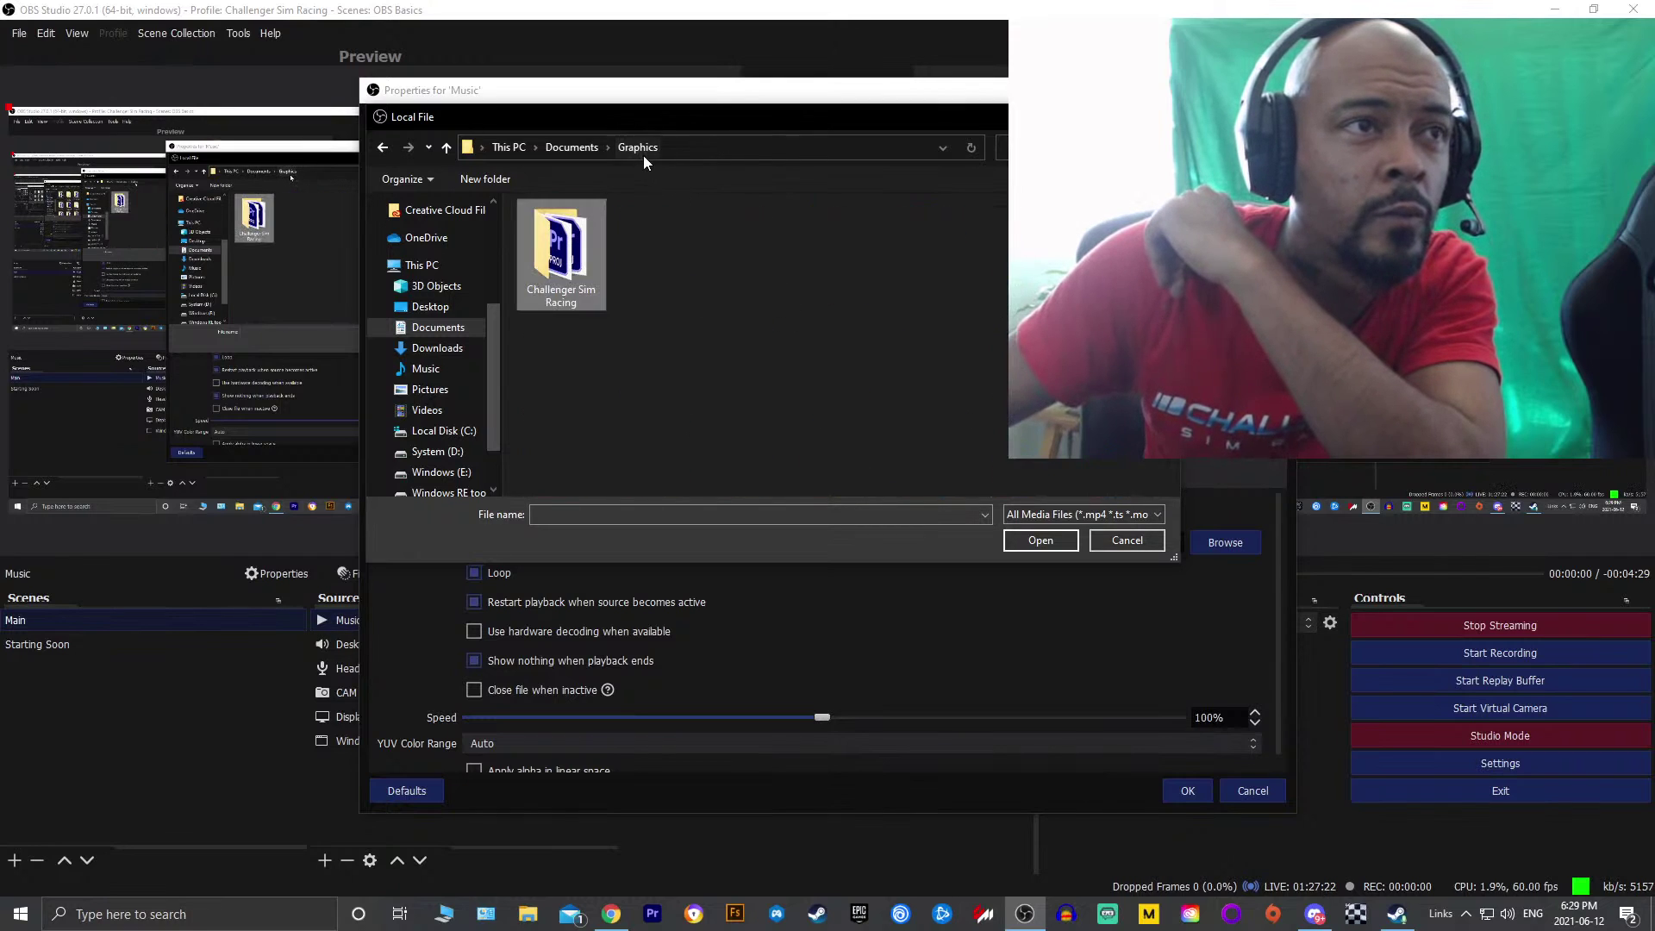
double_click(566, 231)
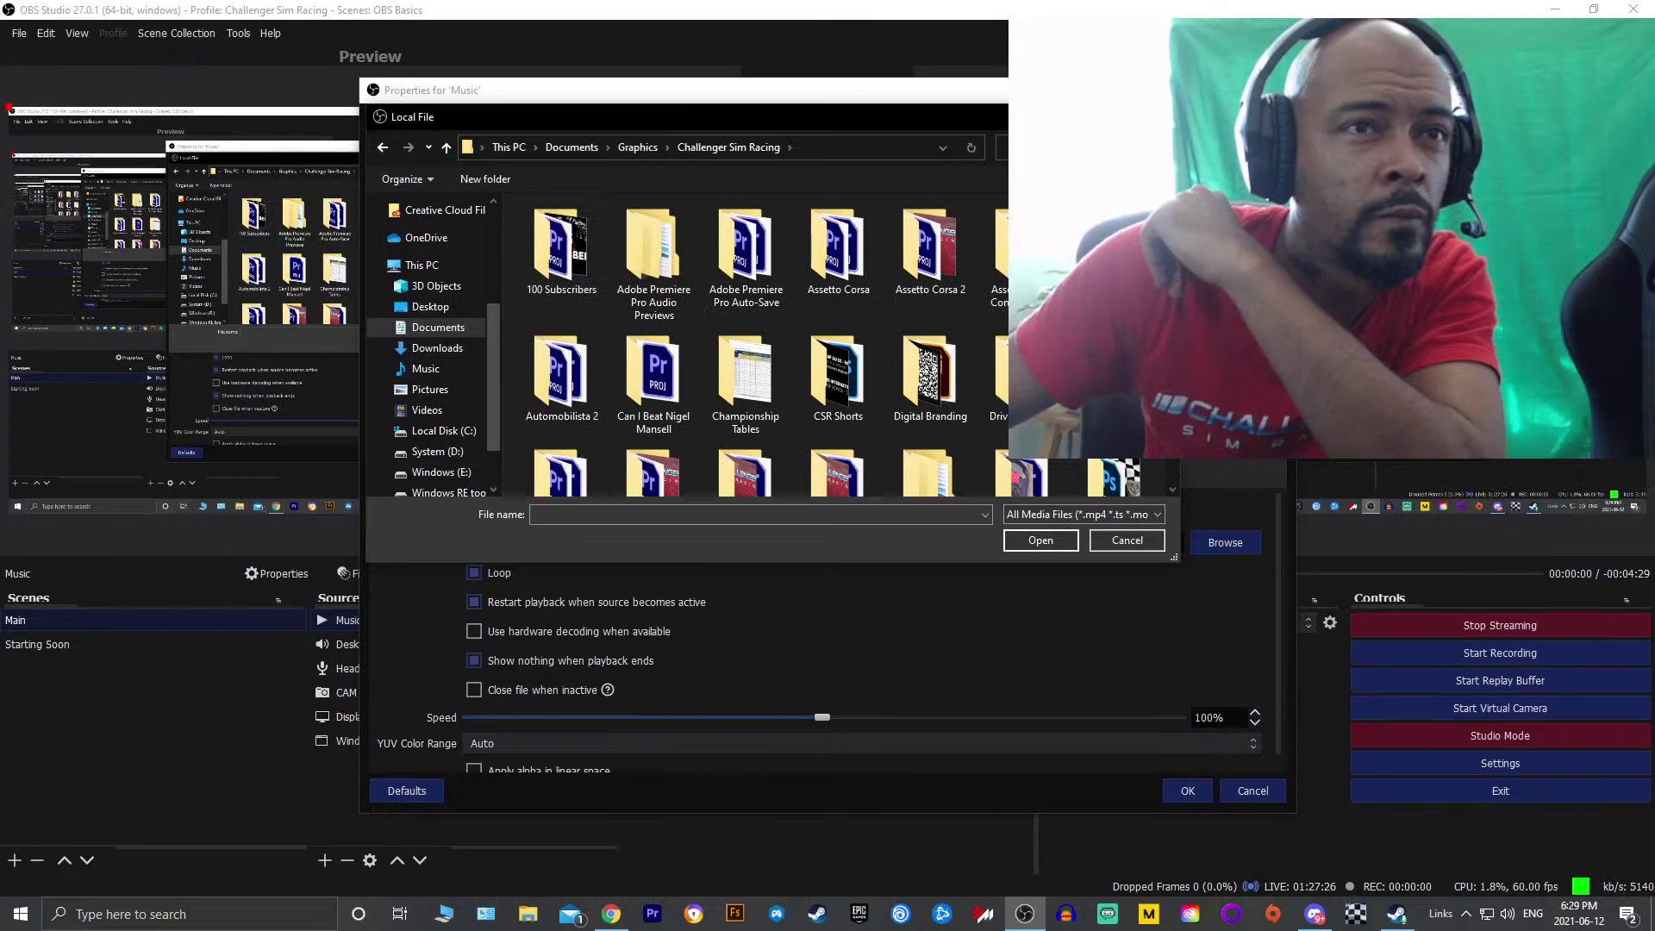
double_click(1115, 250)
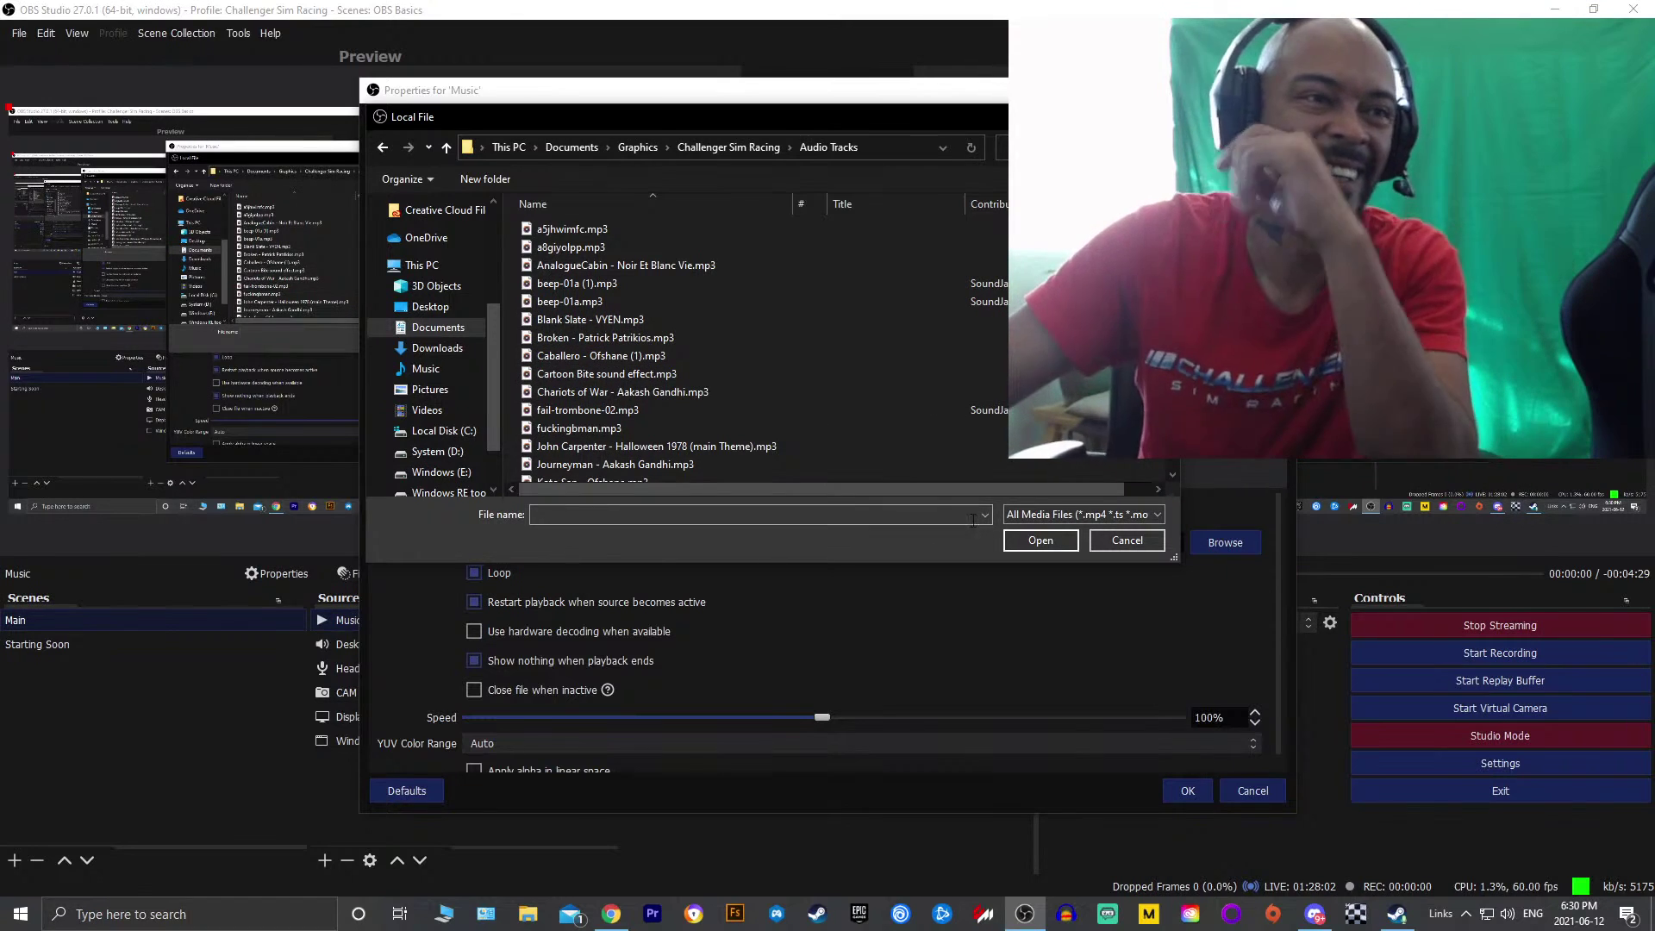
Set the Music source's local file to Caballero - Ofshane (1).mp3 and make the source visible in the Main scene
scroll(992, 434, "down", 1)
scroll(993, 429, "down", 6)
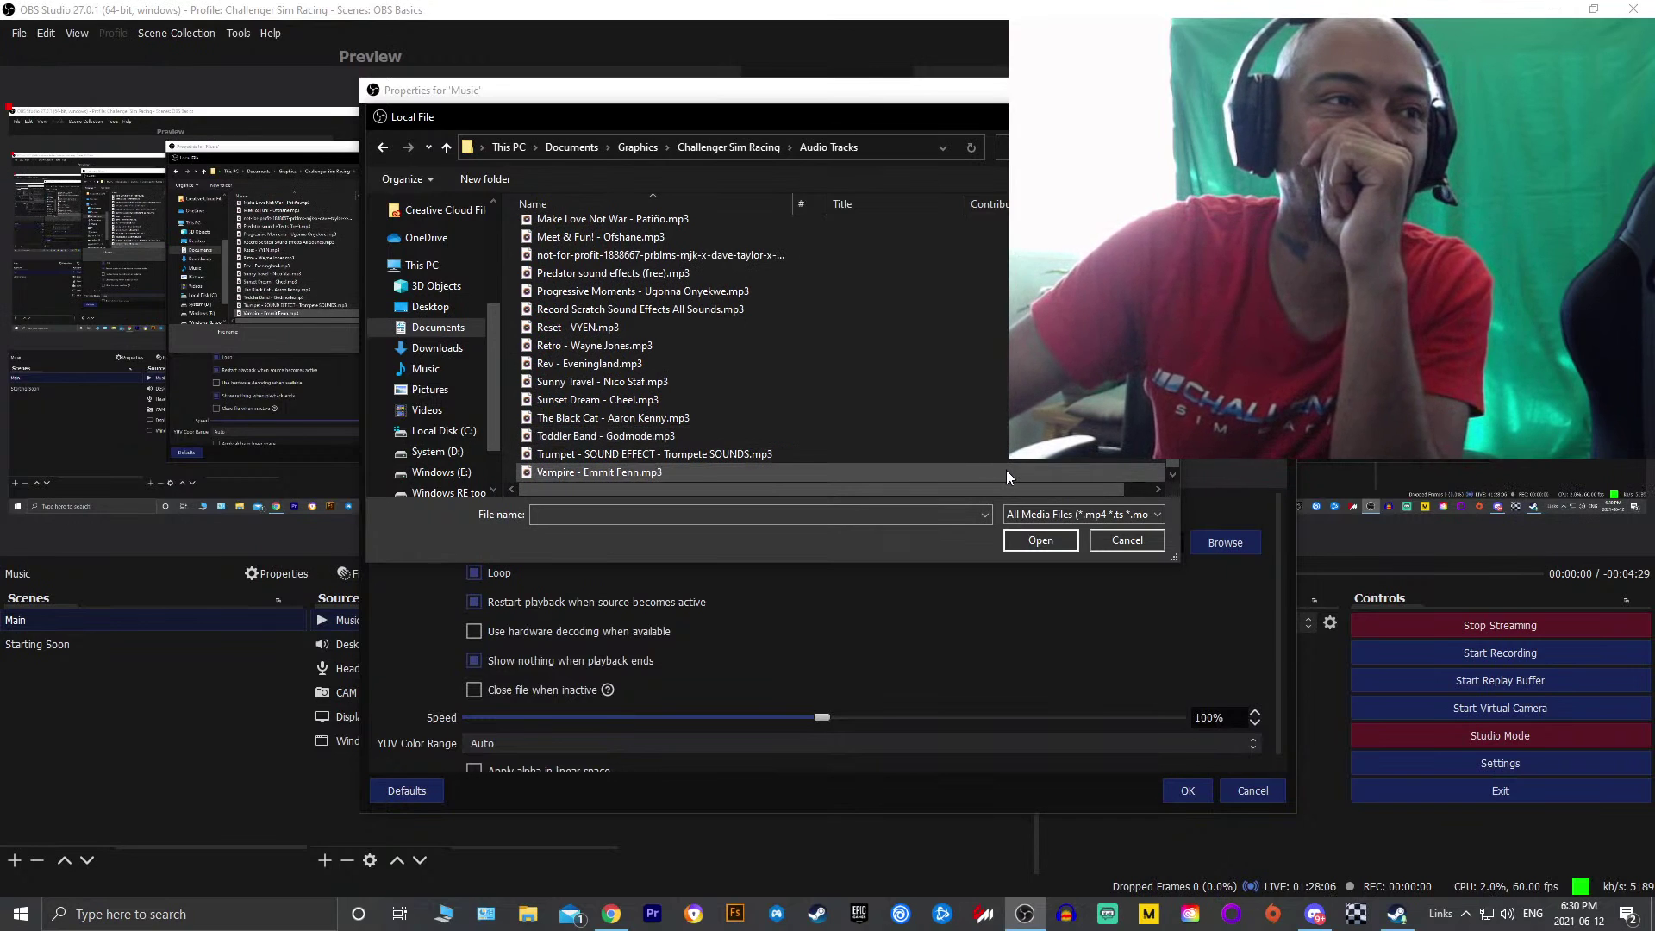
scroll(1007, 469, "up", 8)
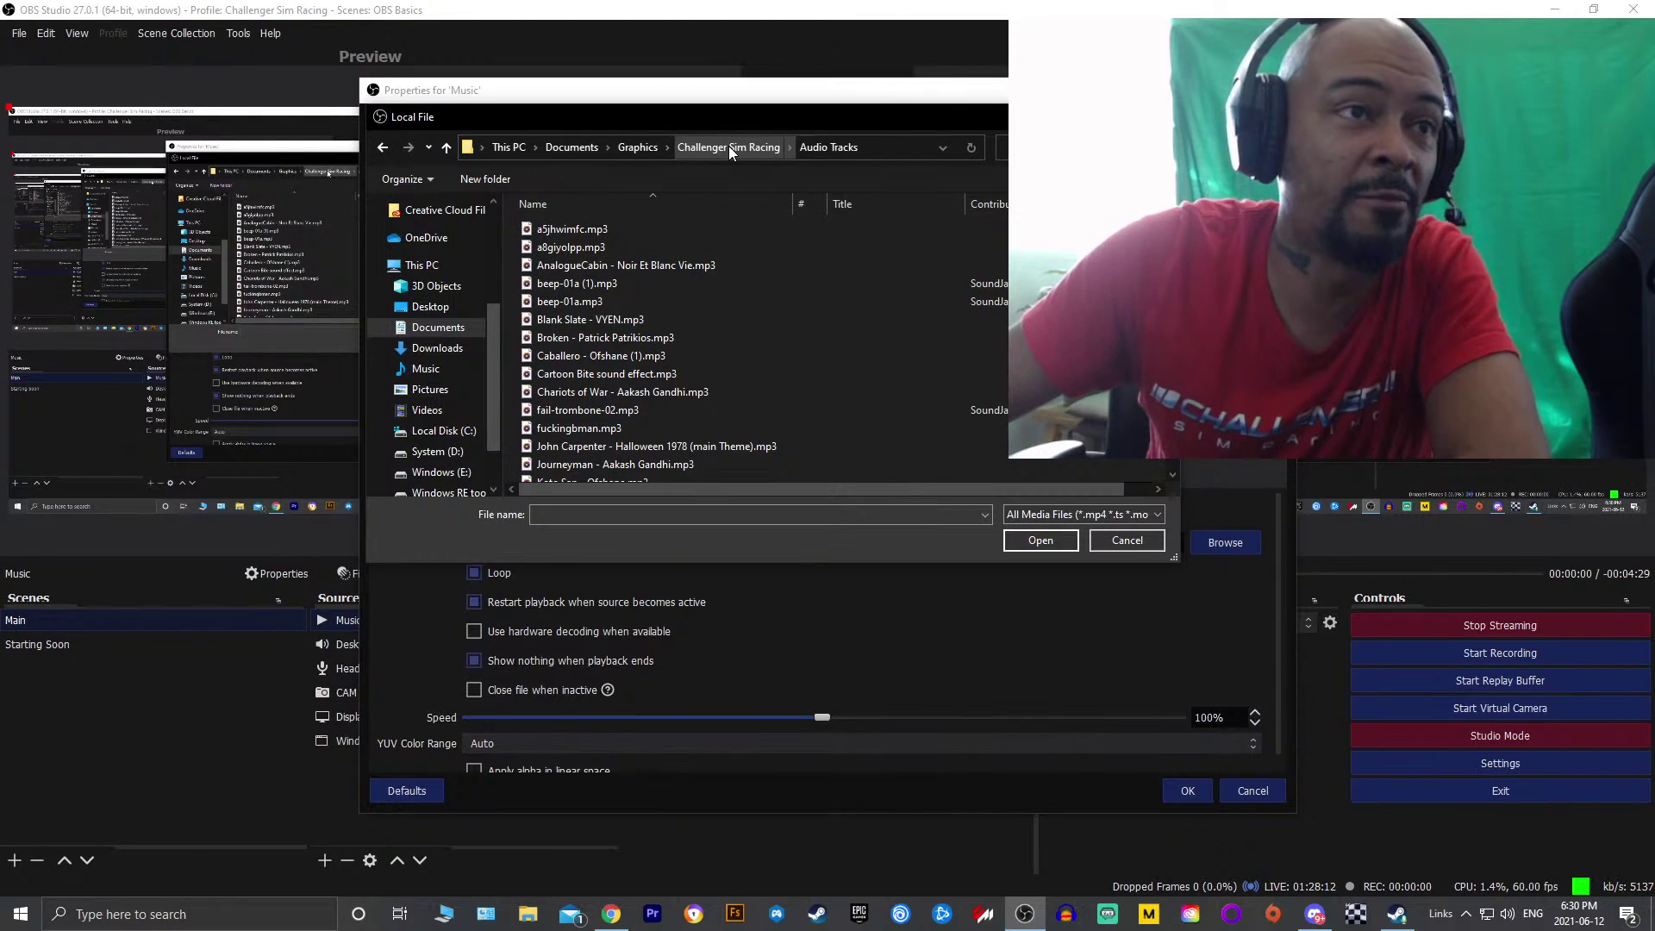
left_click(641, 357)
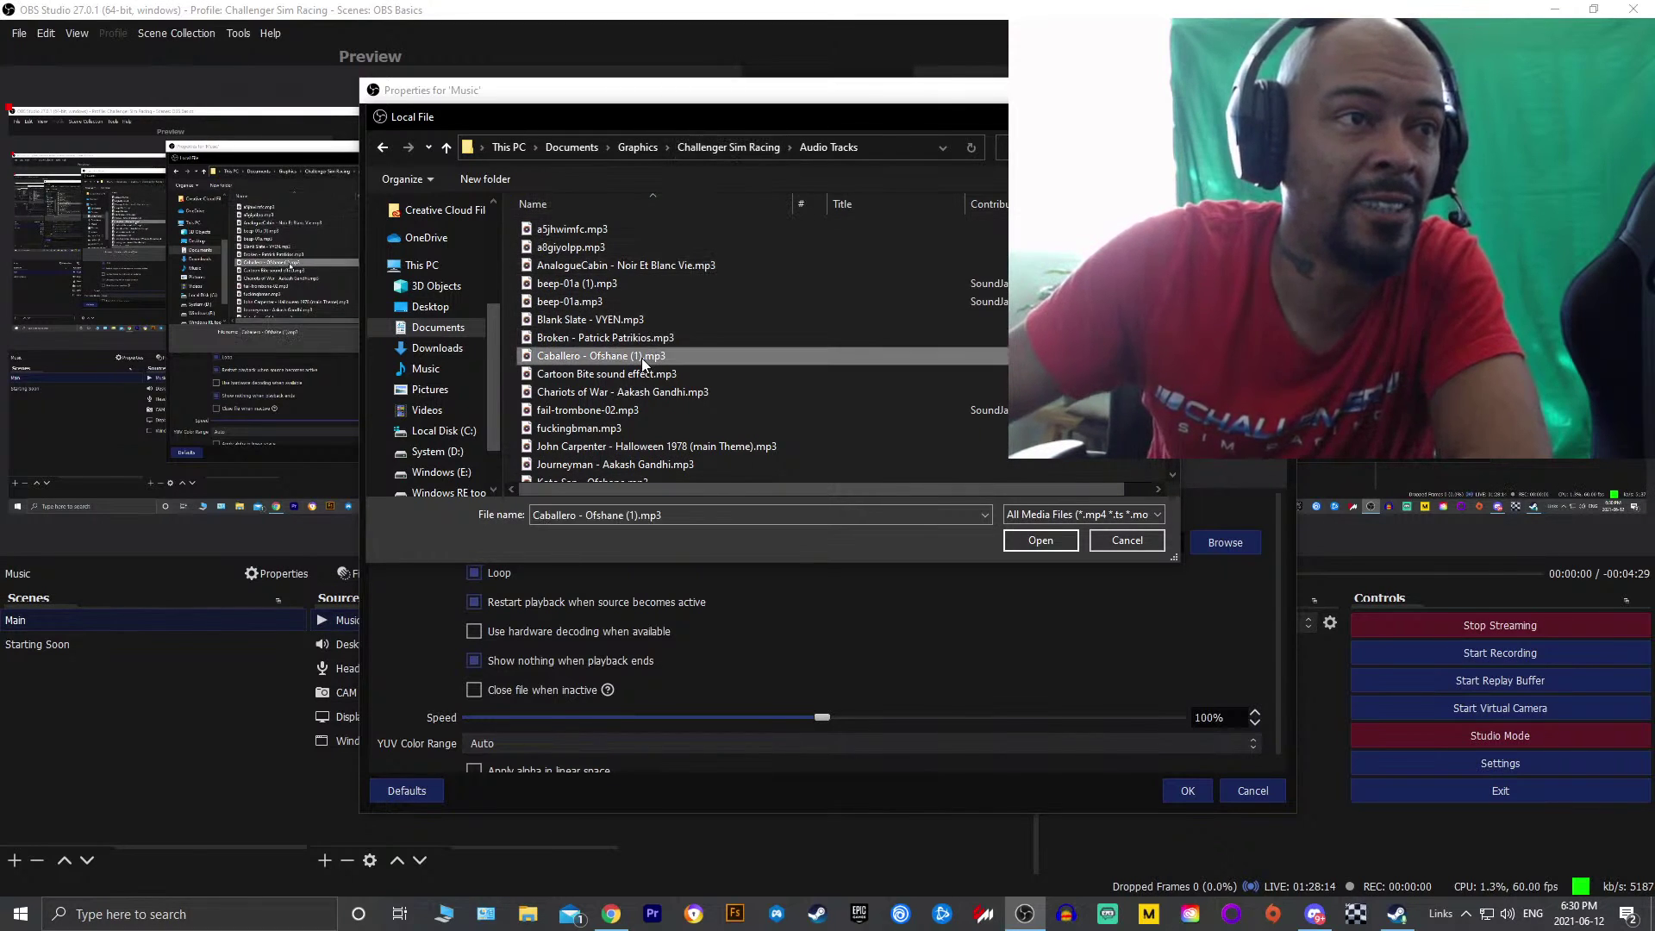
left_click(1071, 542)
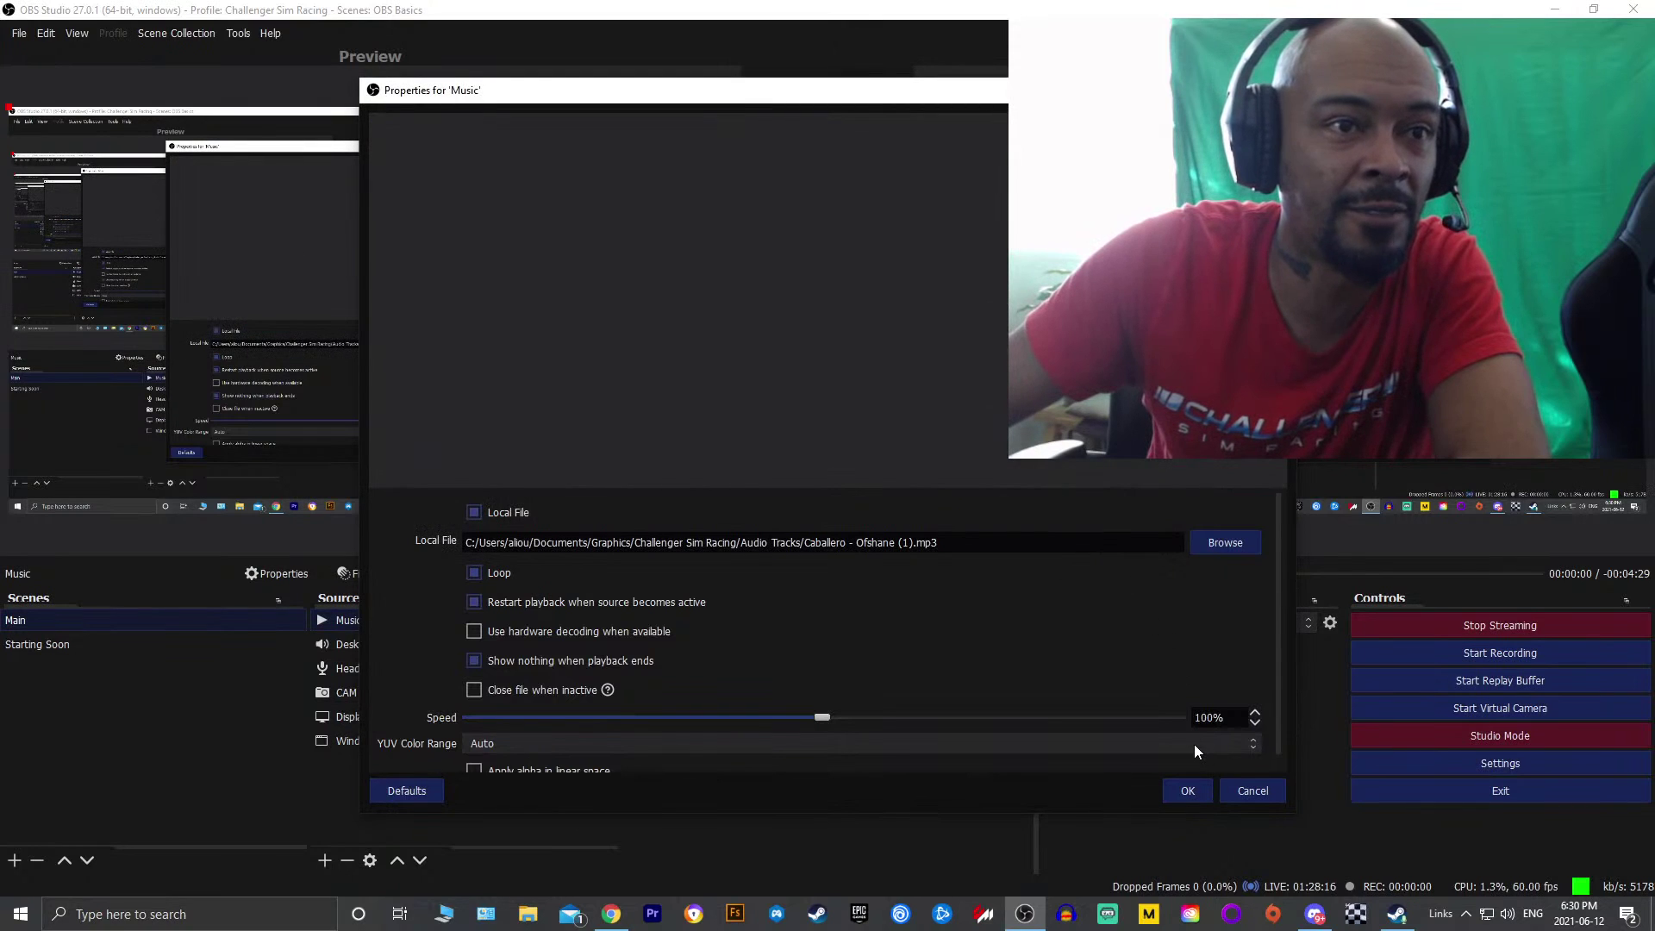
left_click(1180, 793)
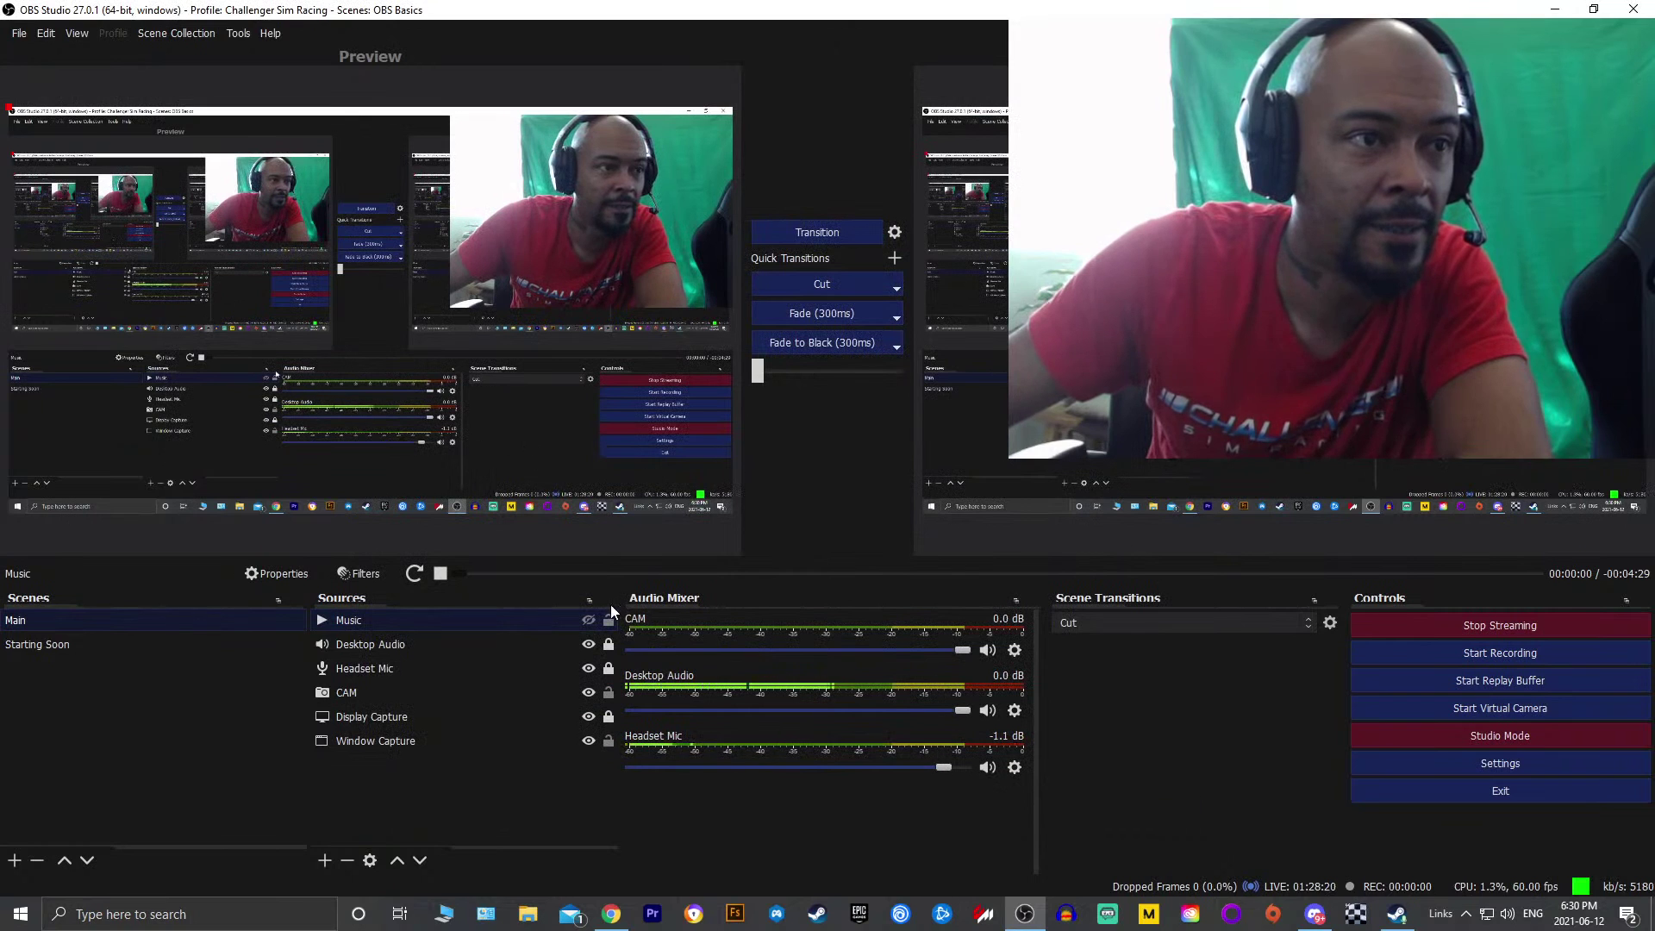
left_click(589, 620)
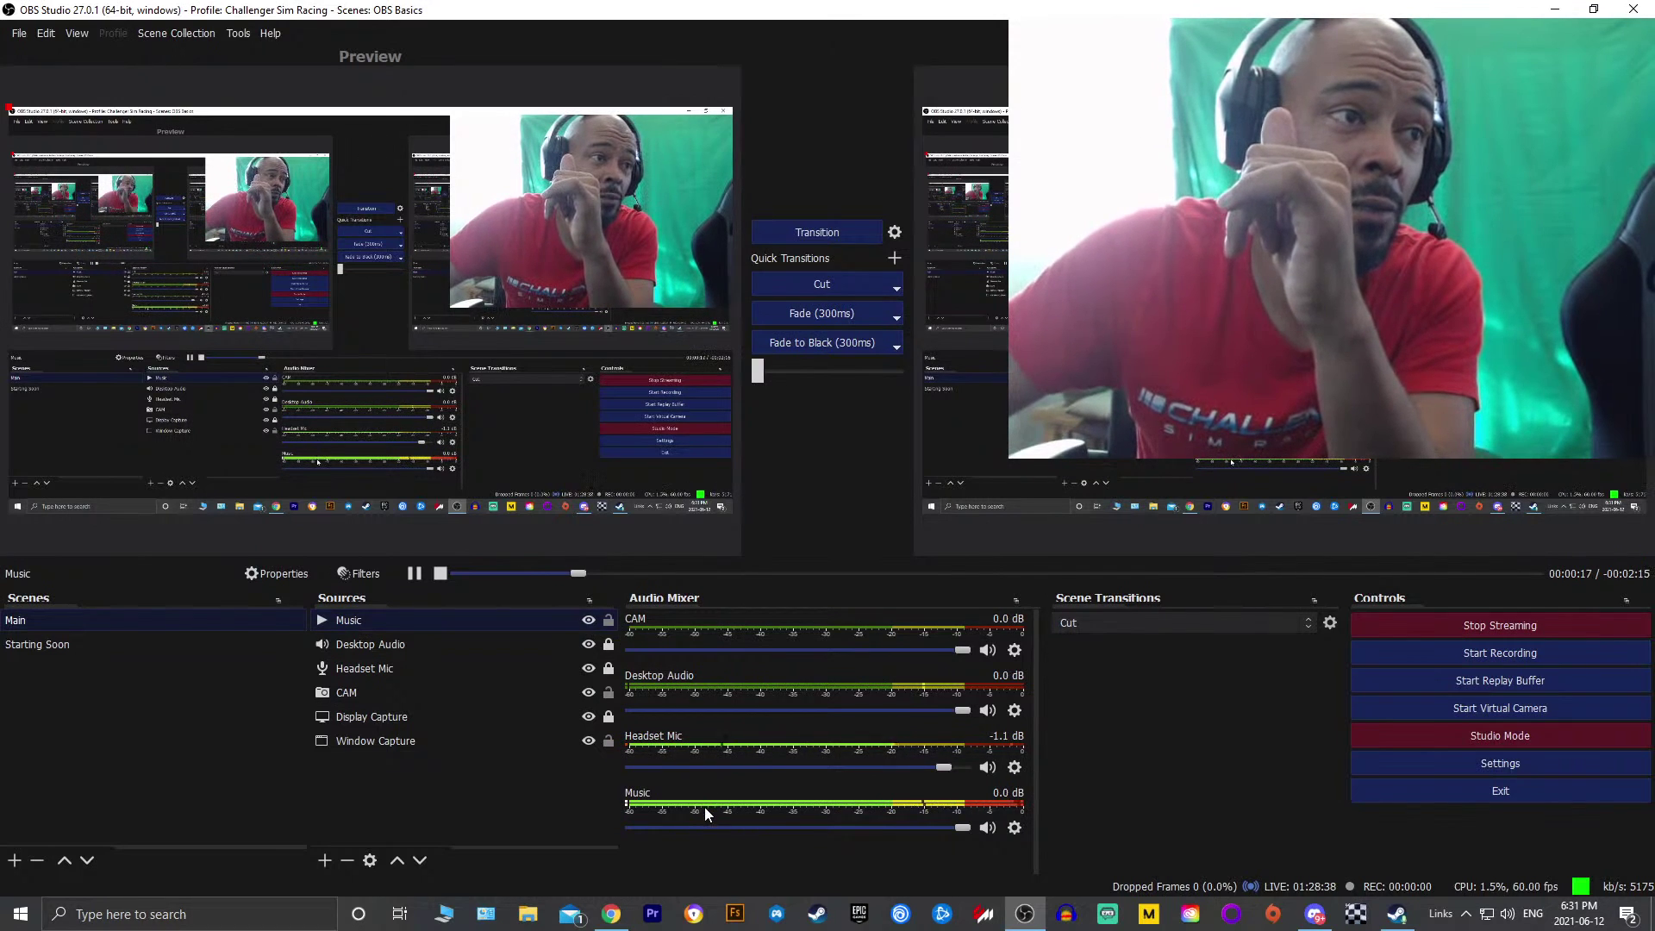
Remove the Background Music source from the Starting Soon scene
left_click(163, 644)
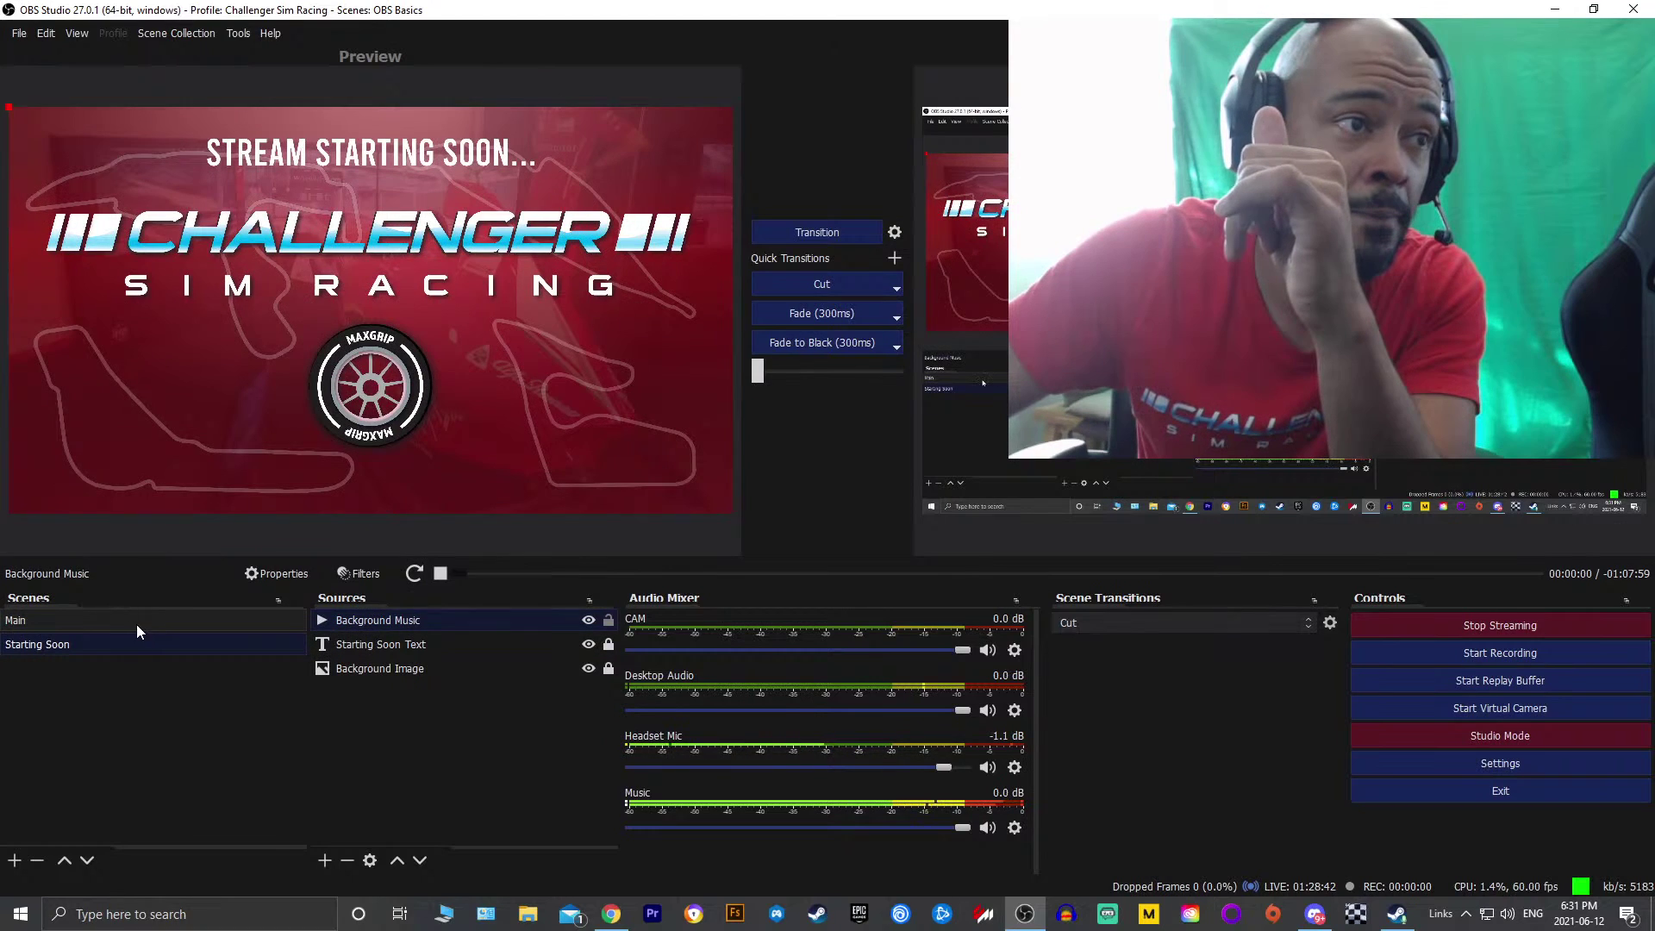
left_click(141, 624)
left_click(142, 634)
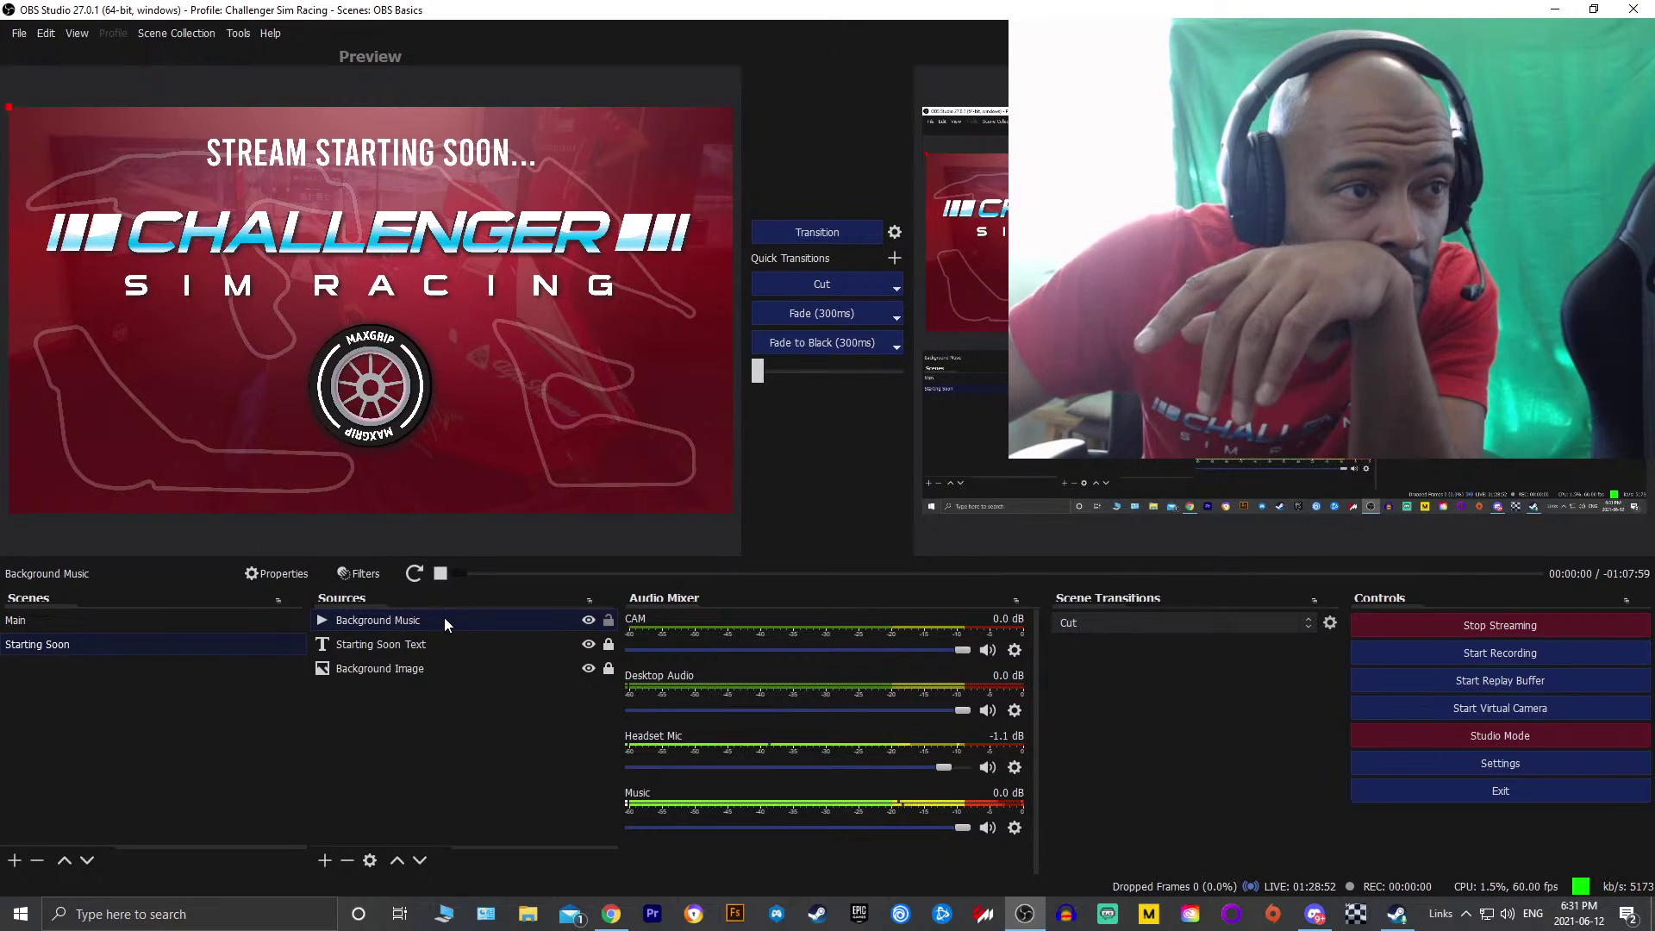
left_click(347, 860)
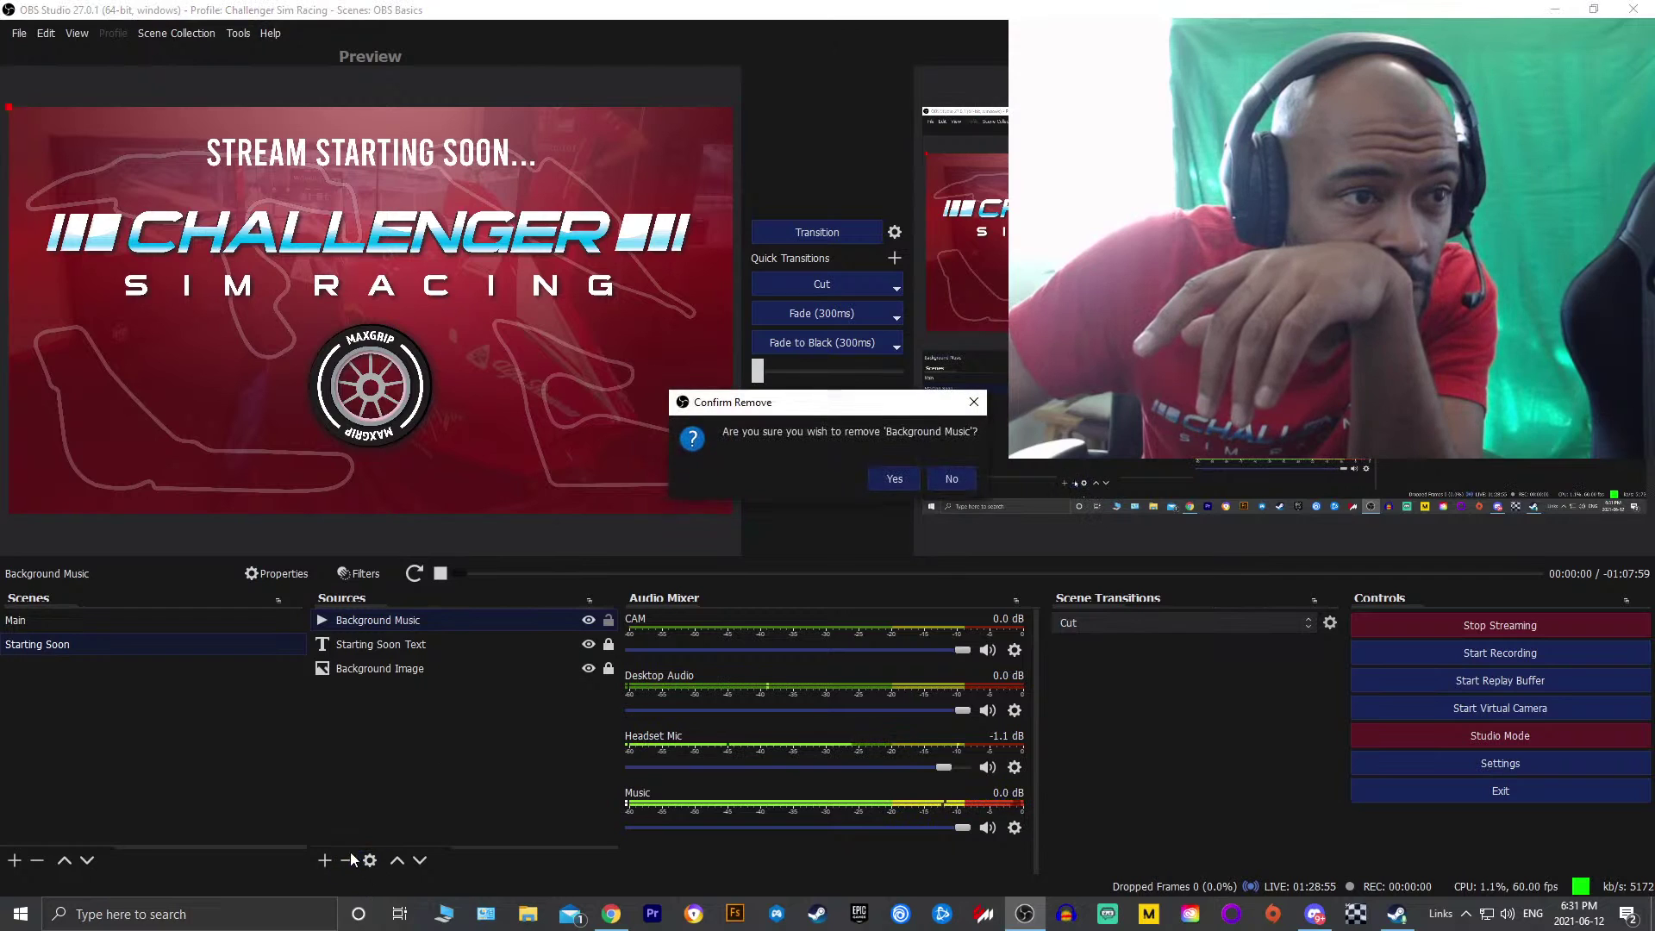
left_click(881, 475)
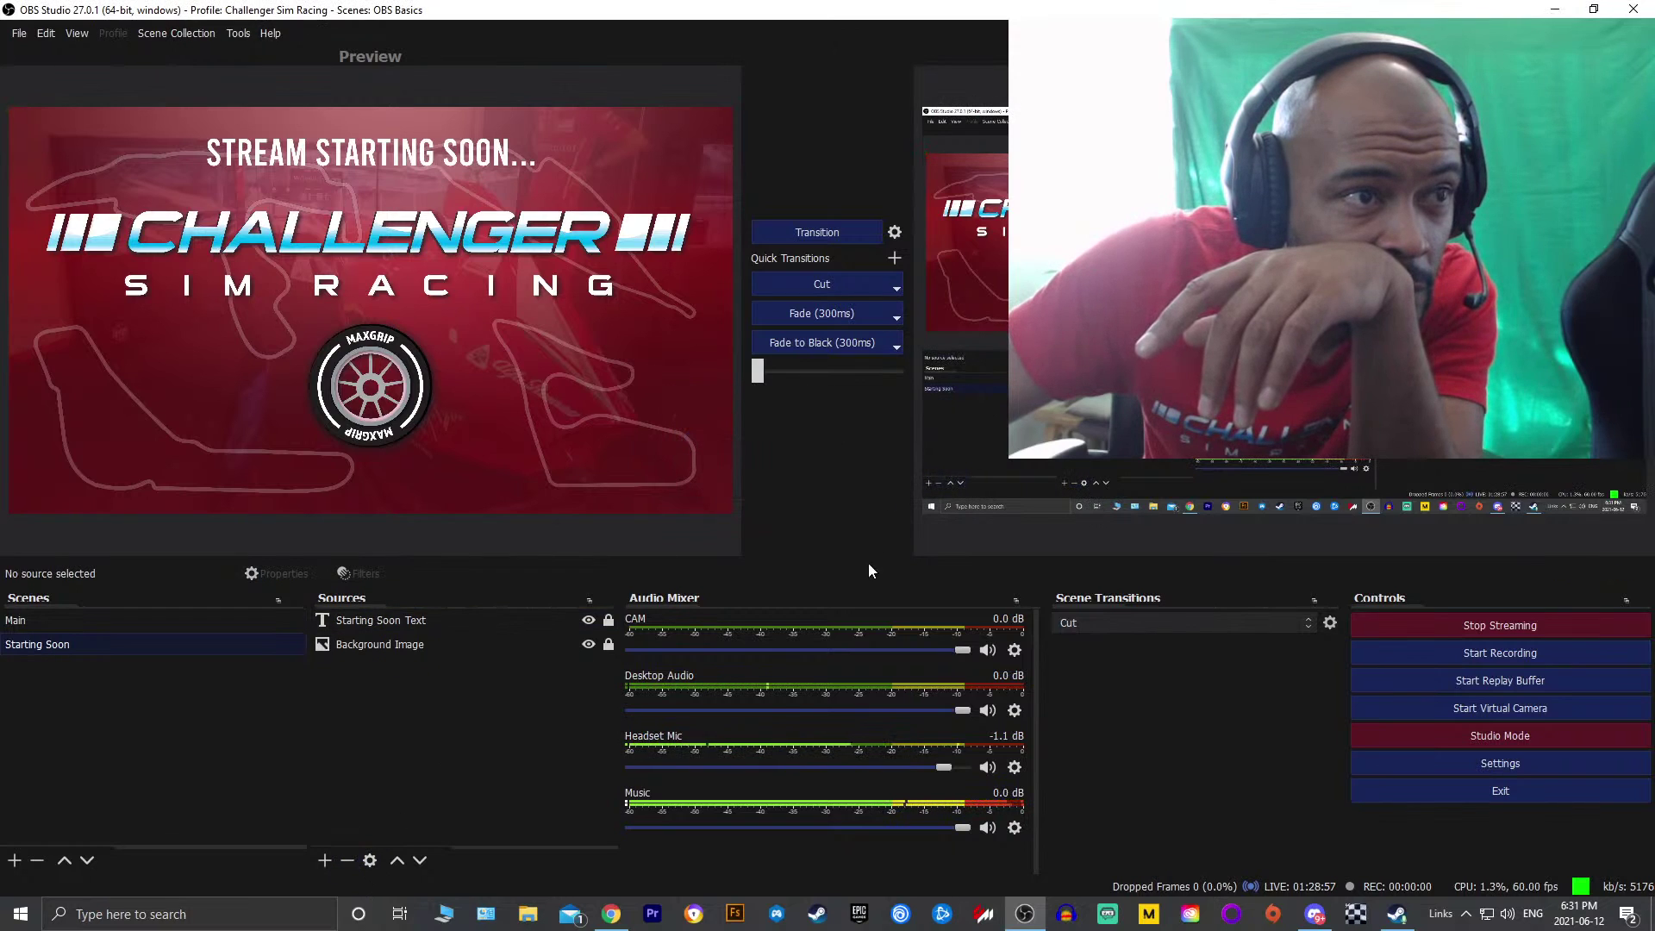
Add the existing Music media source to the Starting Soon scene as a visible source
left_click(325, 860)
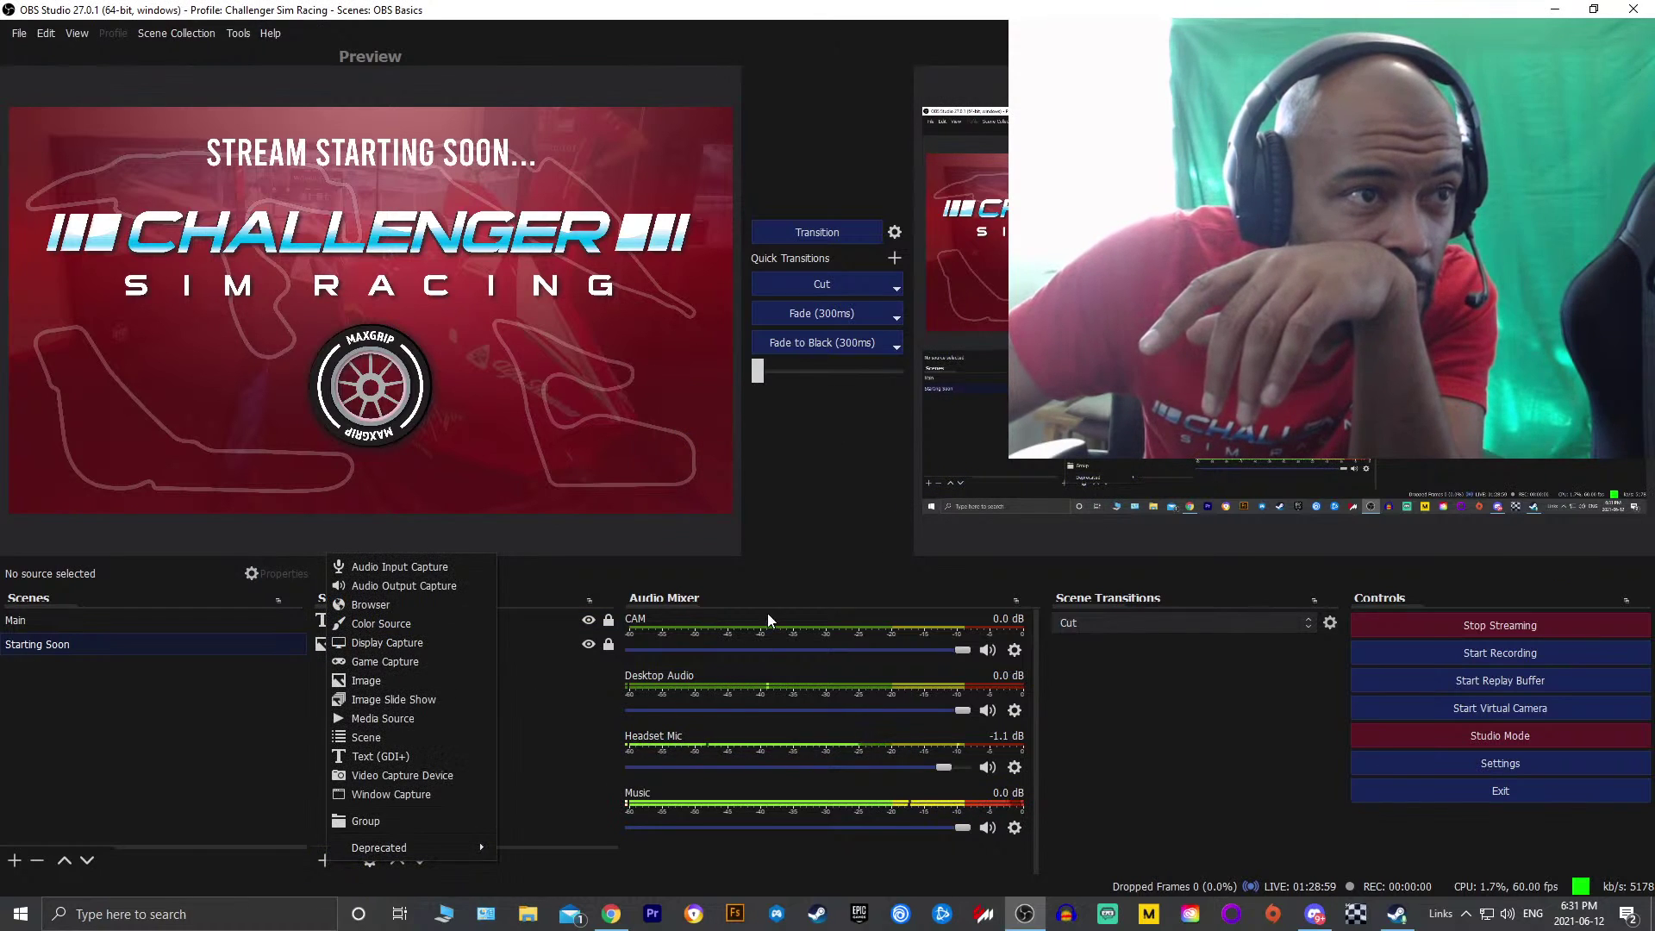
left_click(421, 721)
left_click(694, 388)
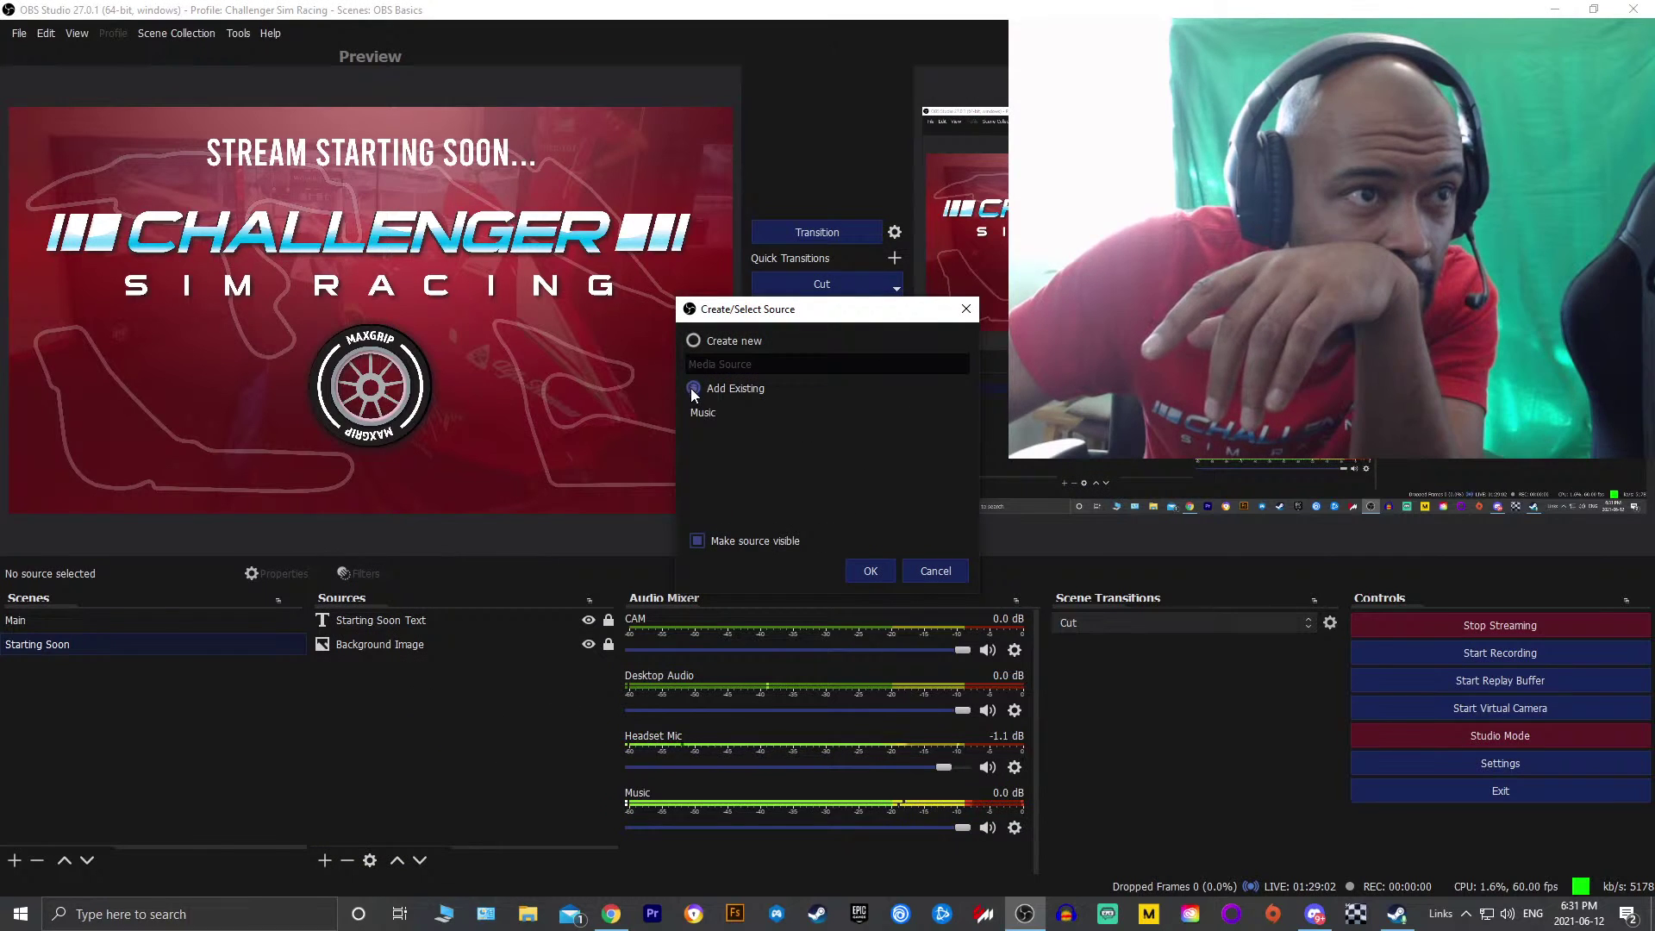
left_click(715, 412)
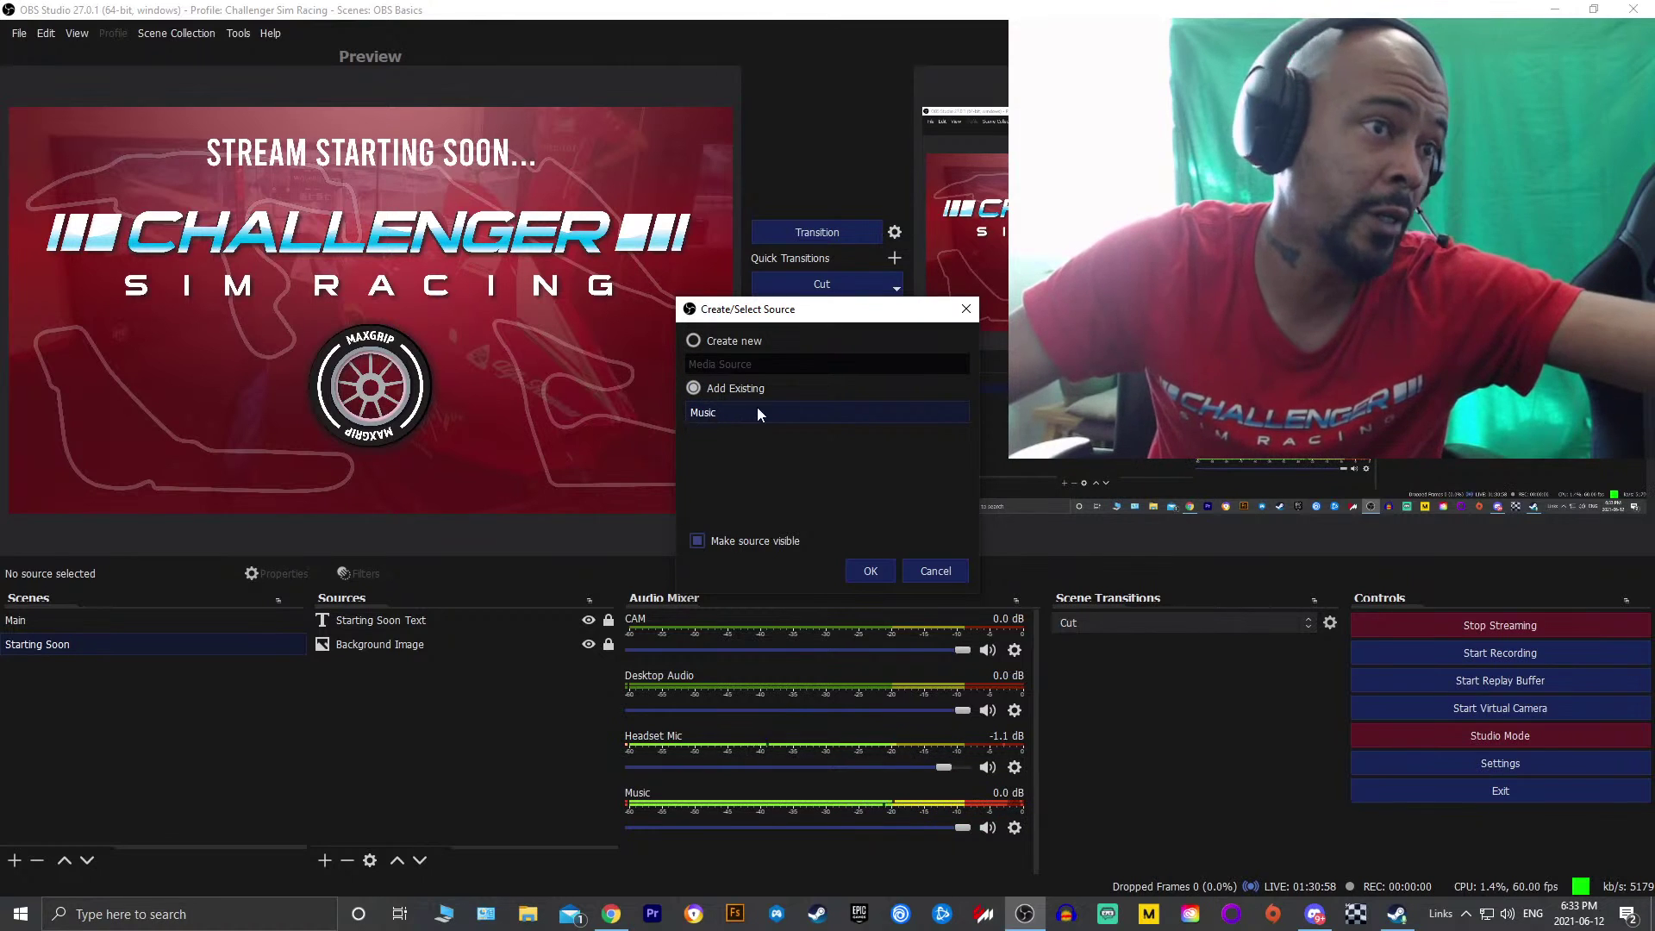
left_click(872, 571)
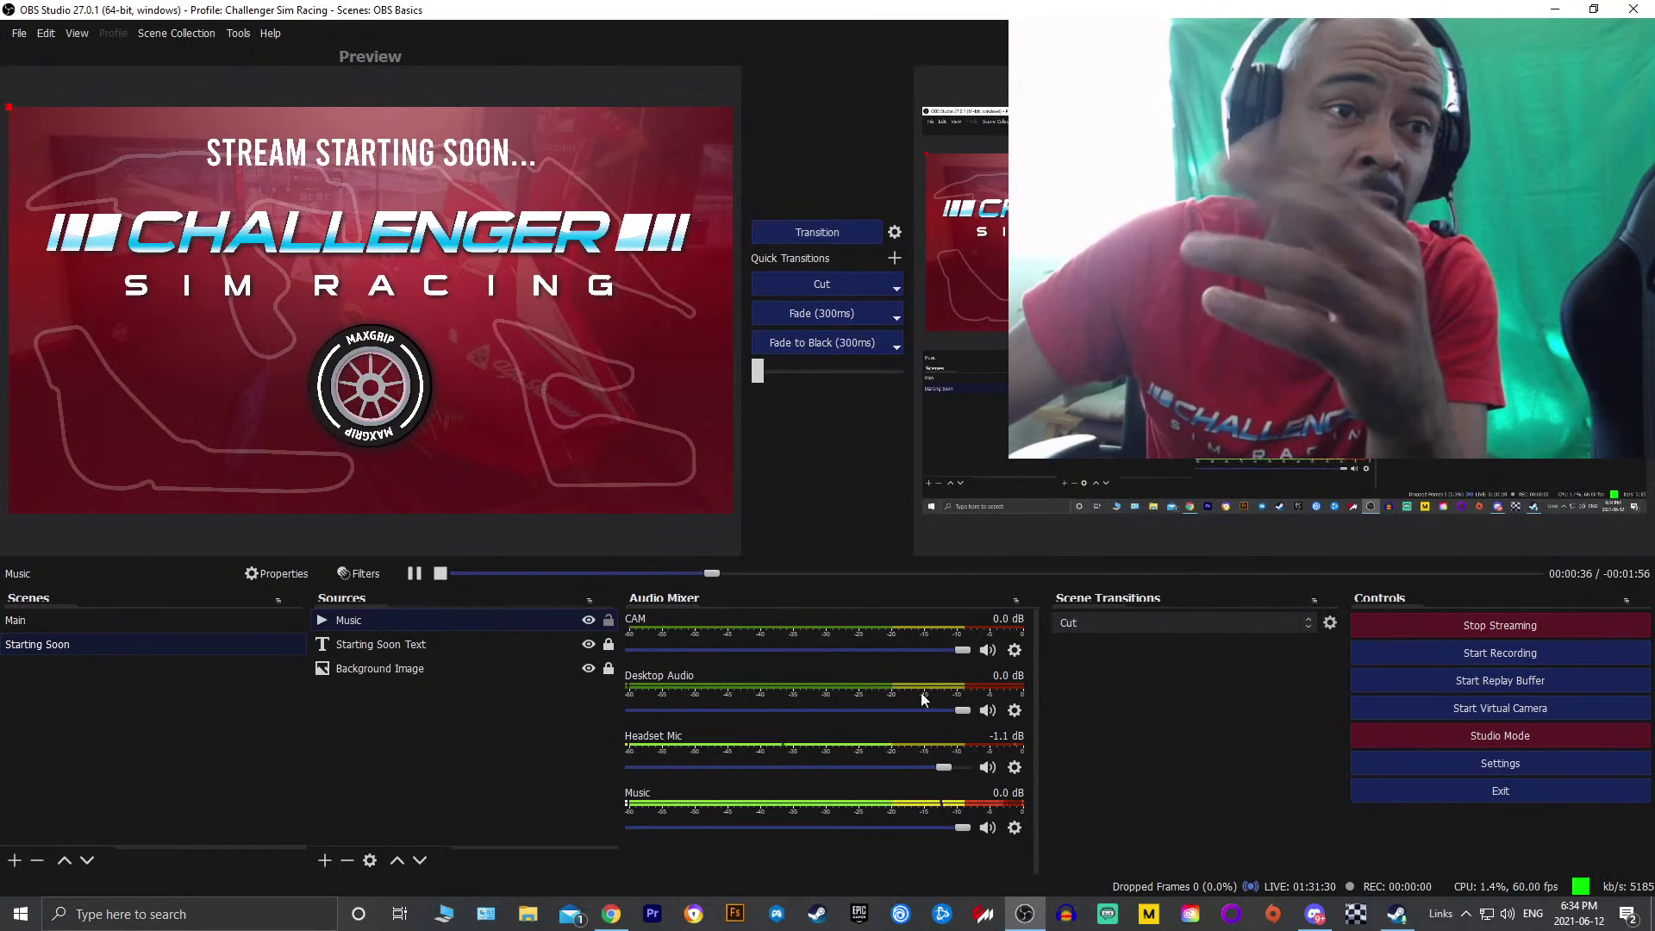
Try Monitor and Output as the Music source's audio monitoring mode and return it to Monitor Off
left_click(1015, 827)
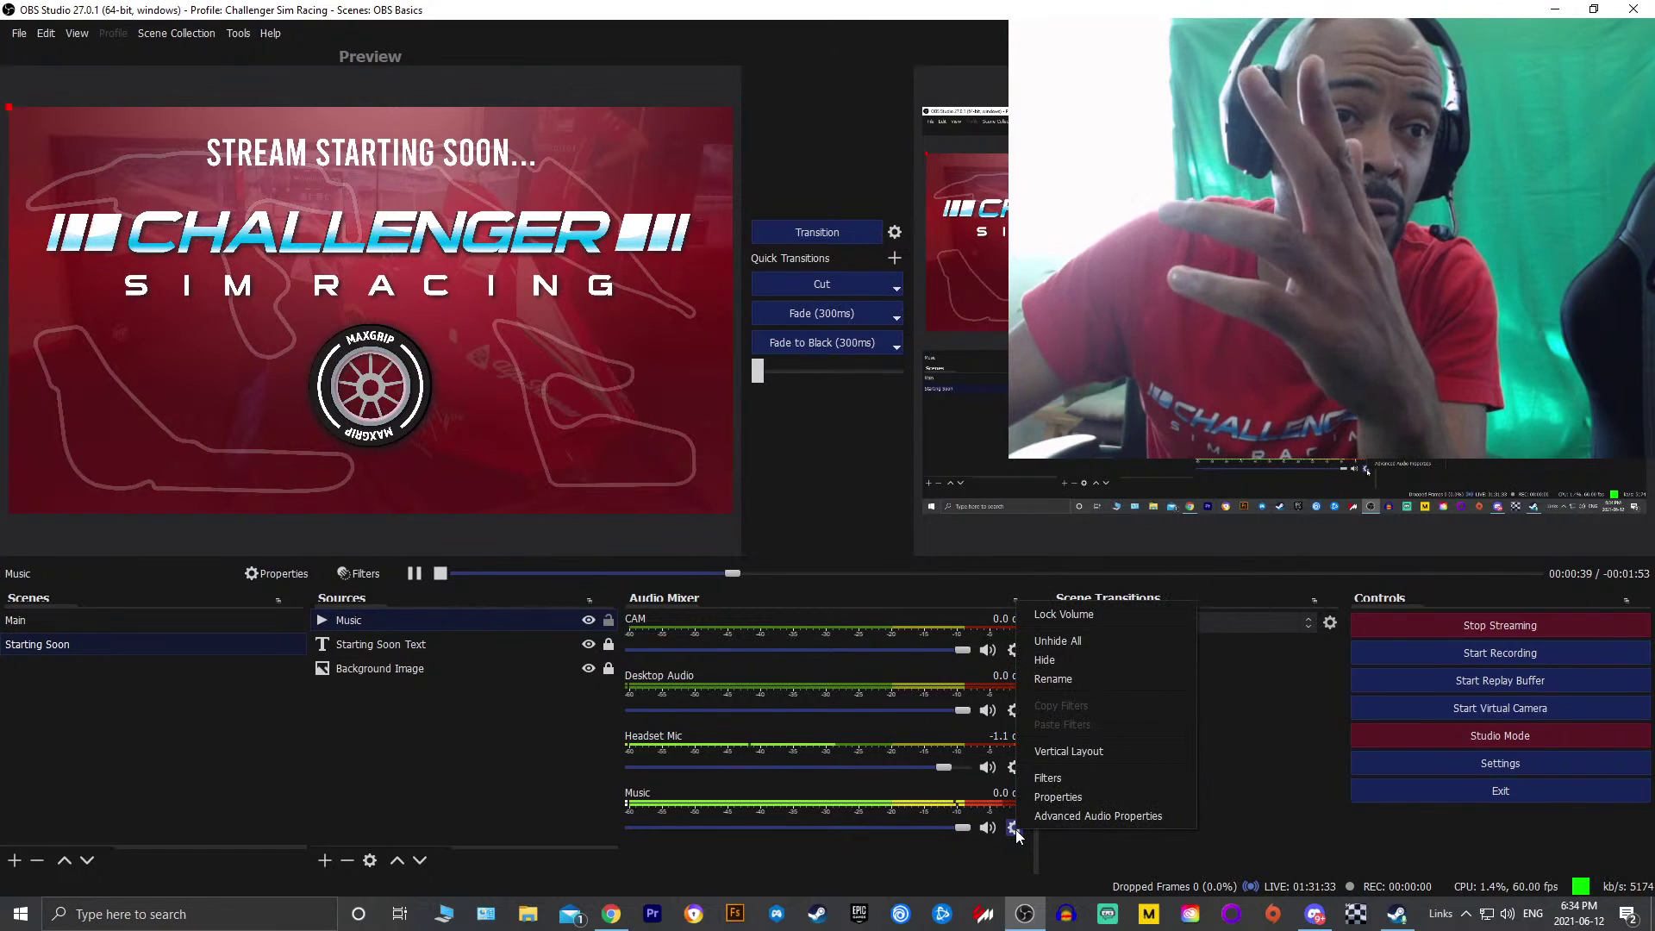
left_click(1078, 815)
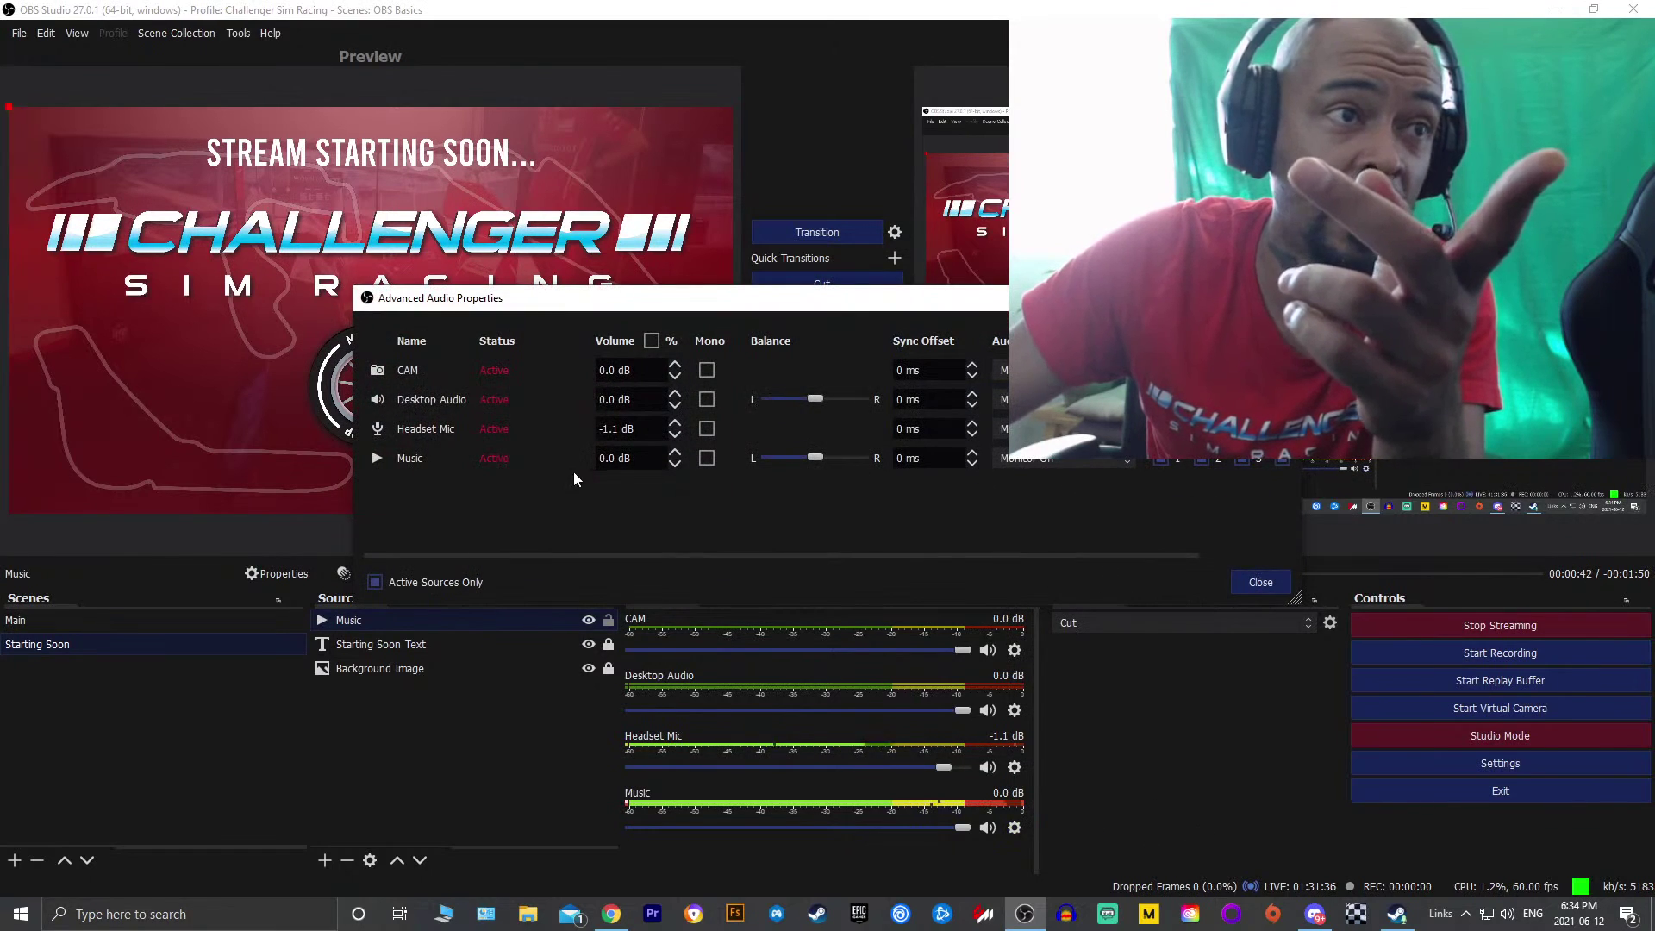
left_click(1112, 462)
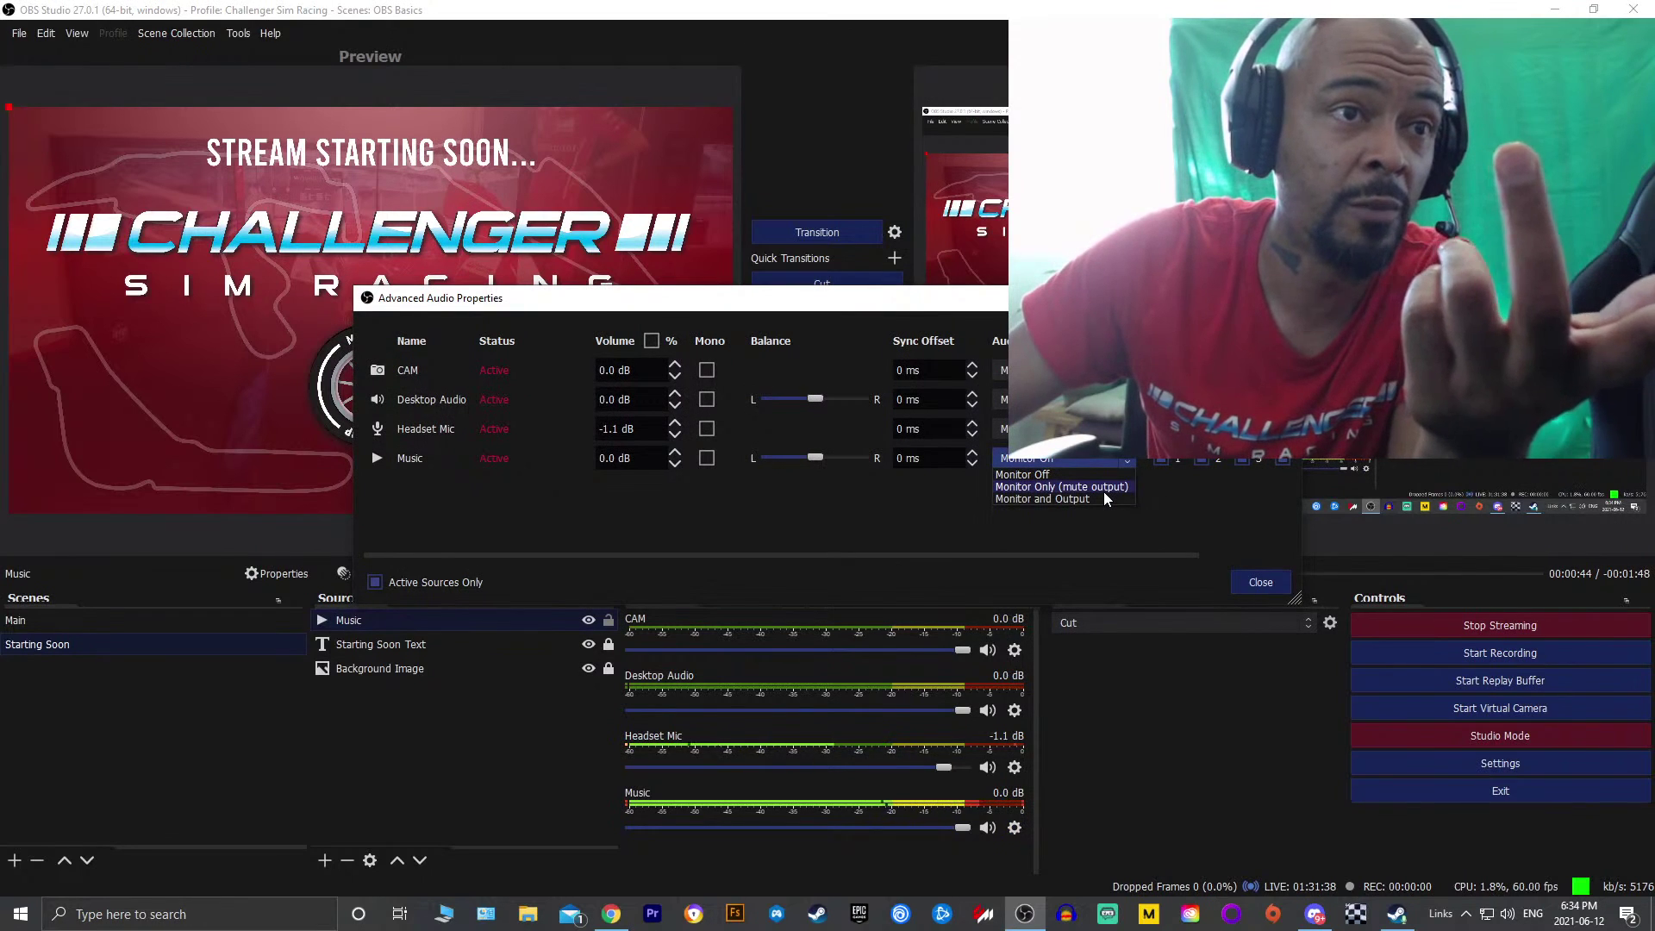
left_click(1104, 500)
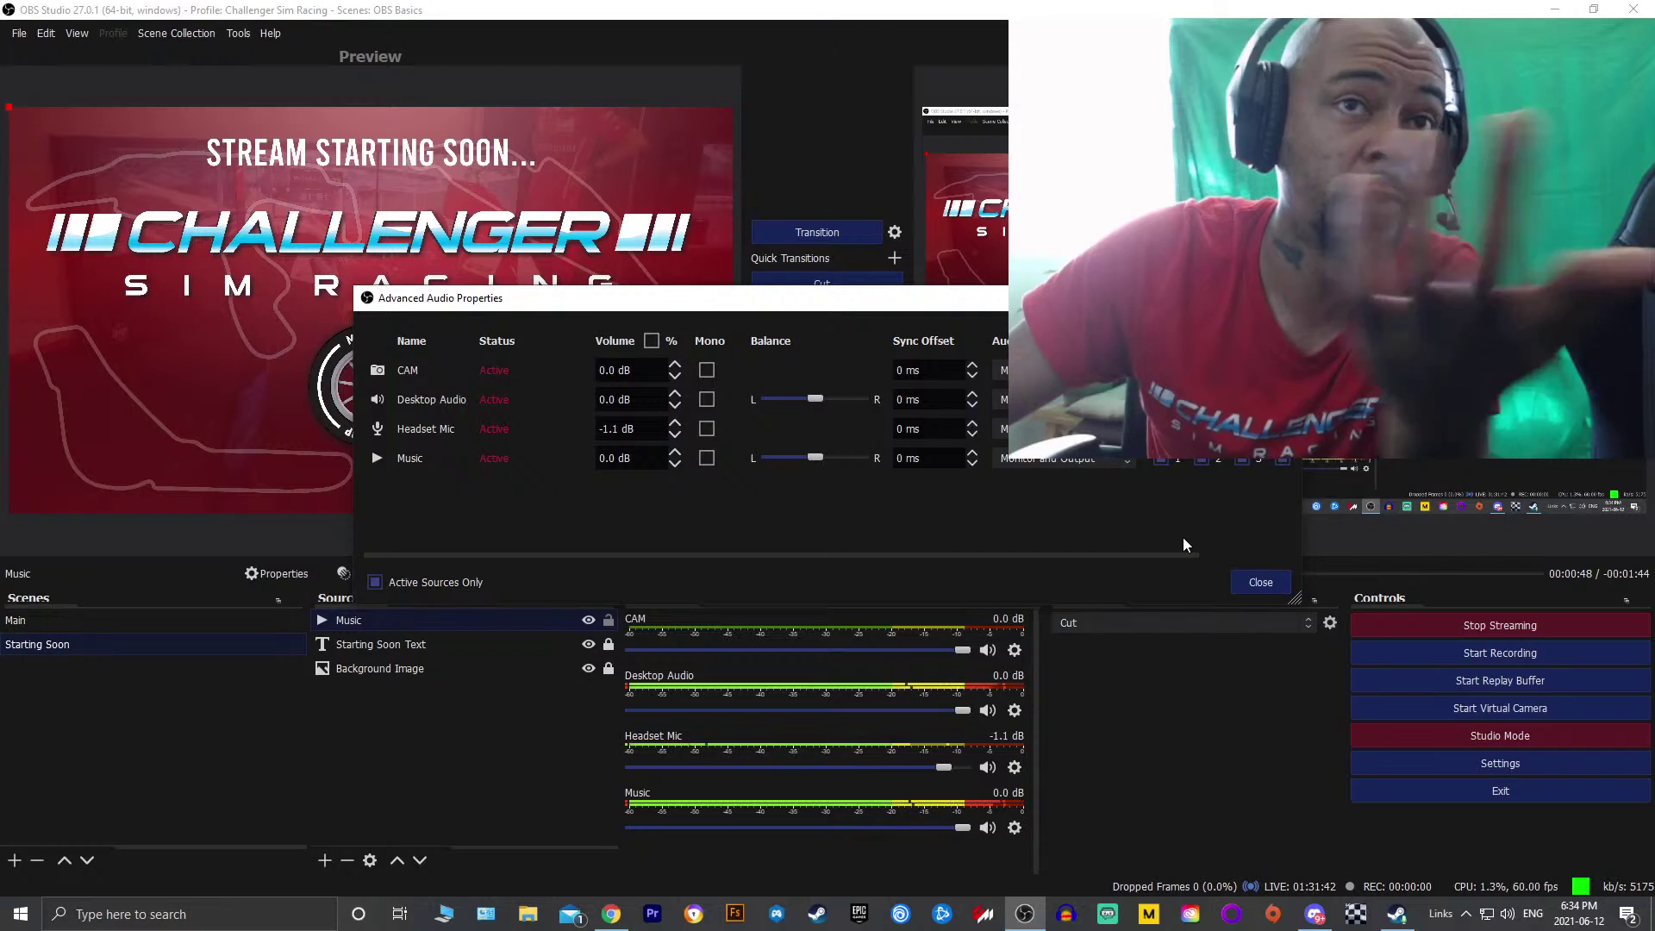
left_click(1105, 459)
left_click(1095, 473)
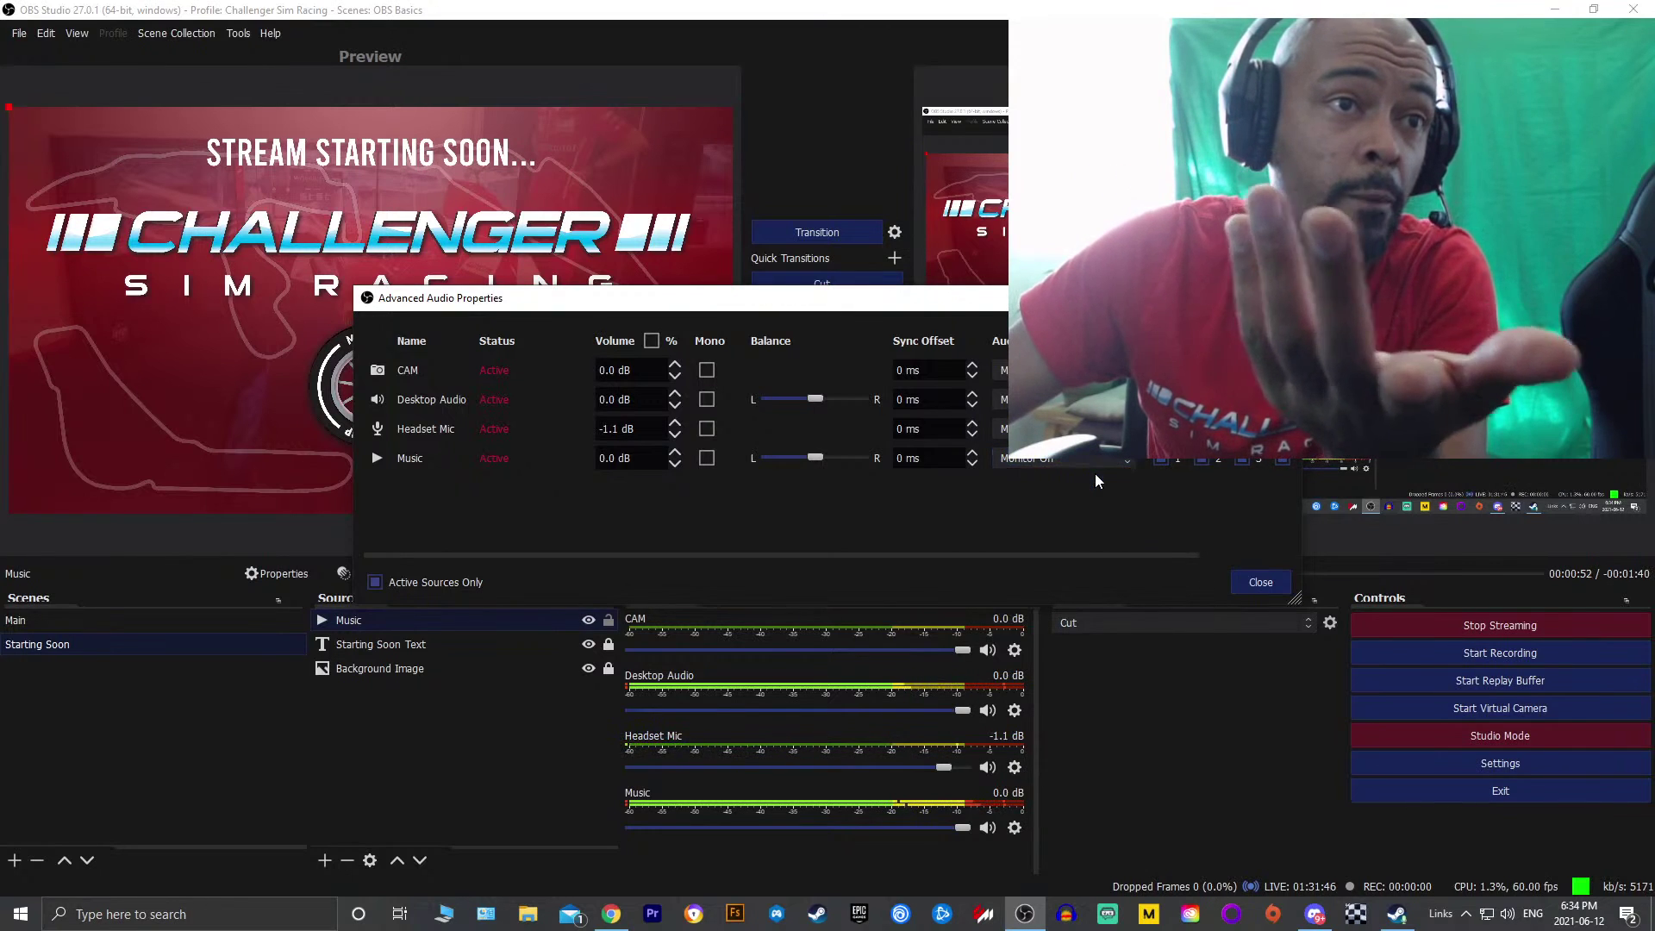
left_click(1259, 582)
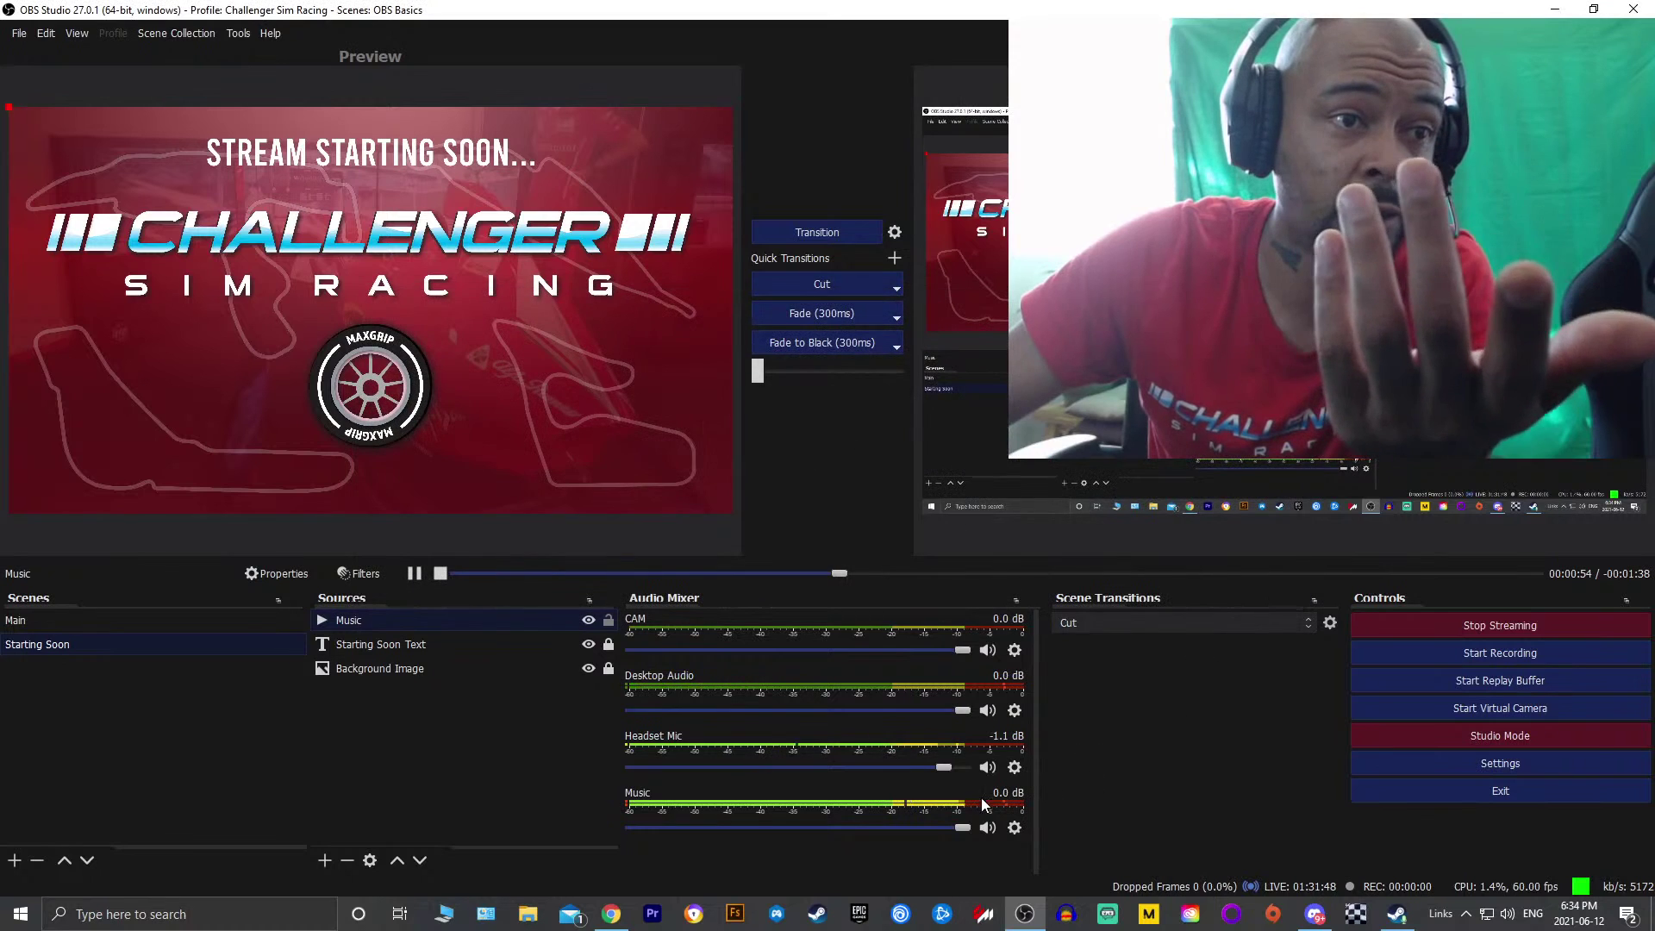
Lower the Music source's mixer volume to about -15.6 dB and check it in the Main and Starting Soon scenes
left_click_drag(961, 827, 814, 835)
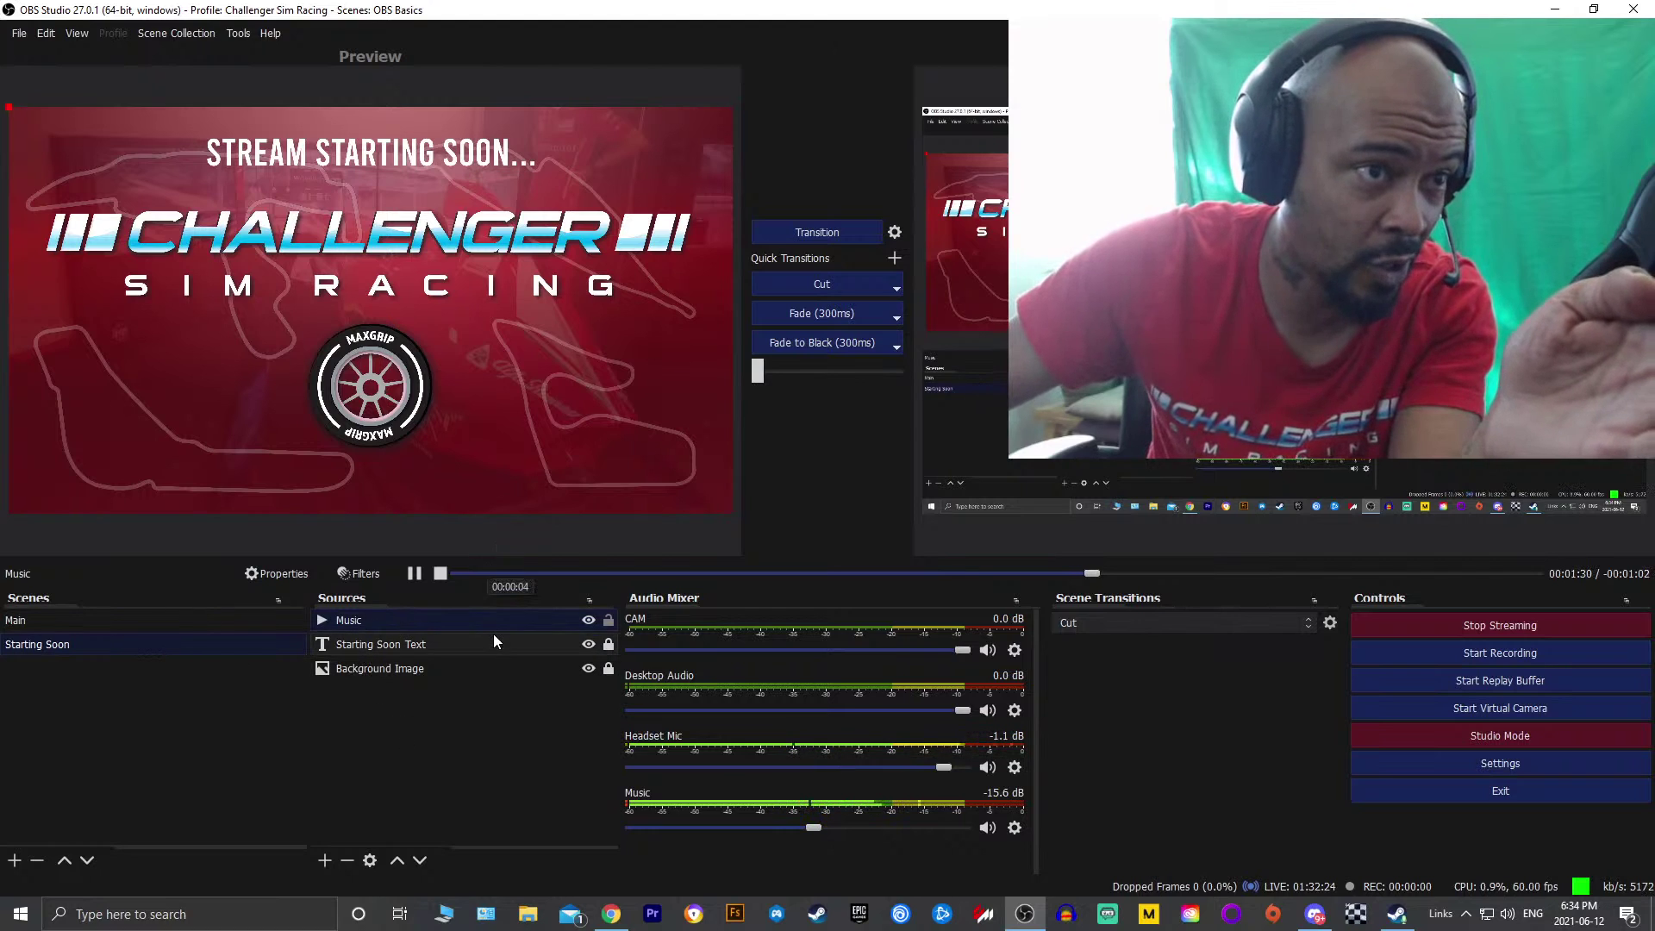
left_click(159, 617)
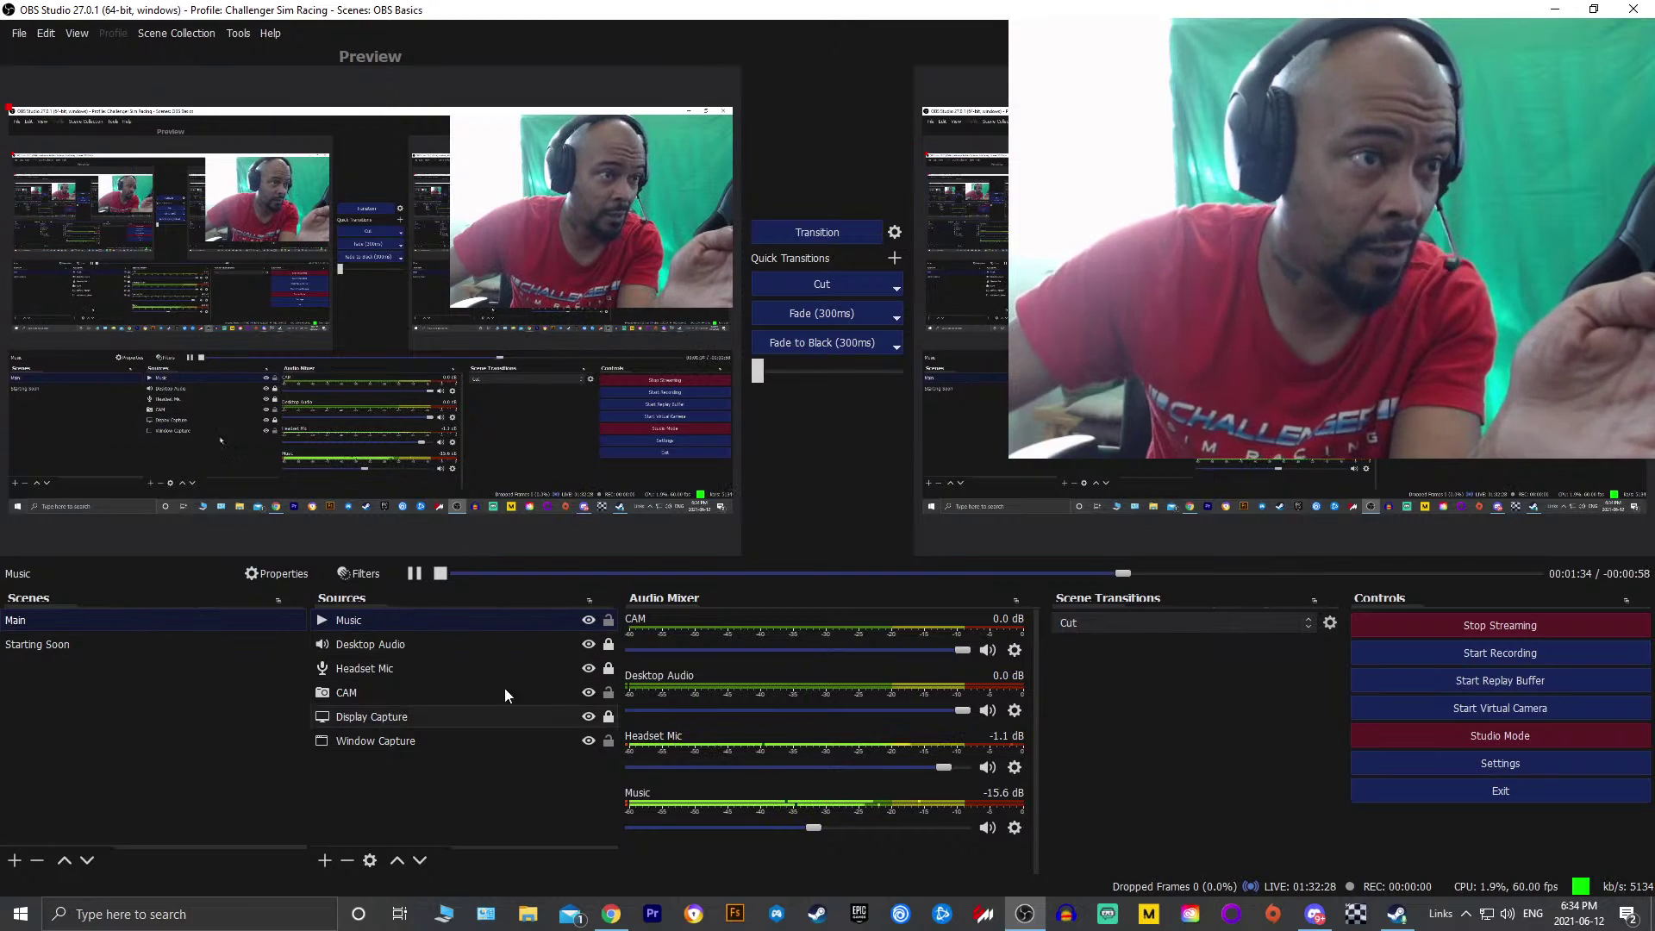
left_click(126, 645)
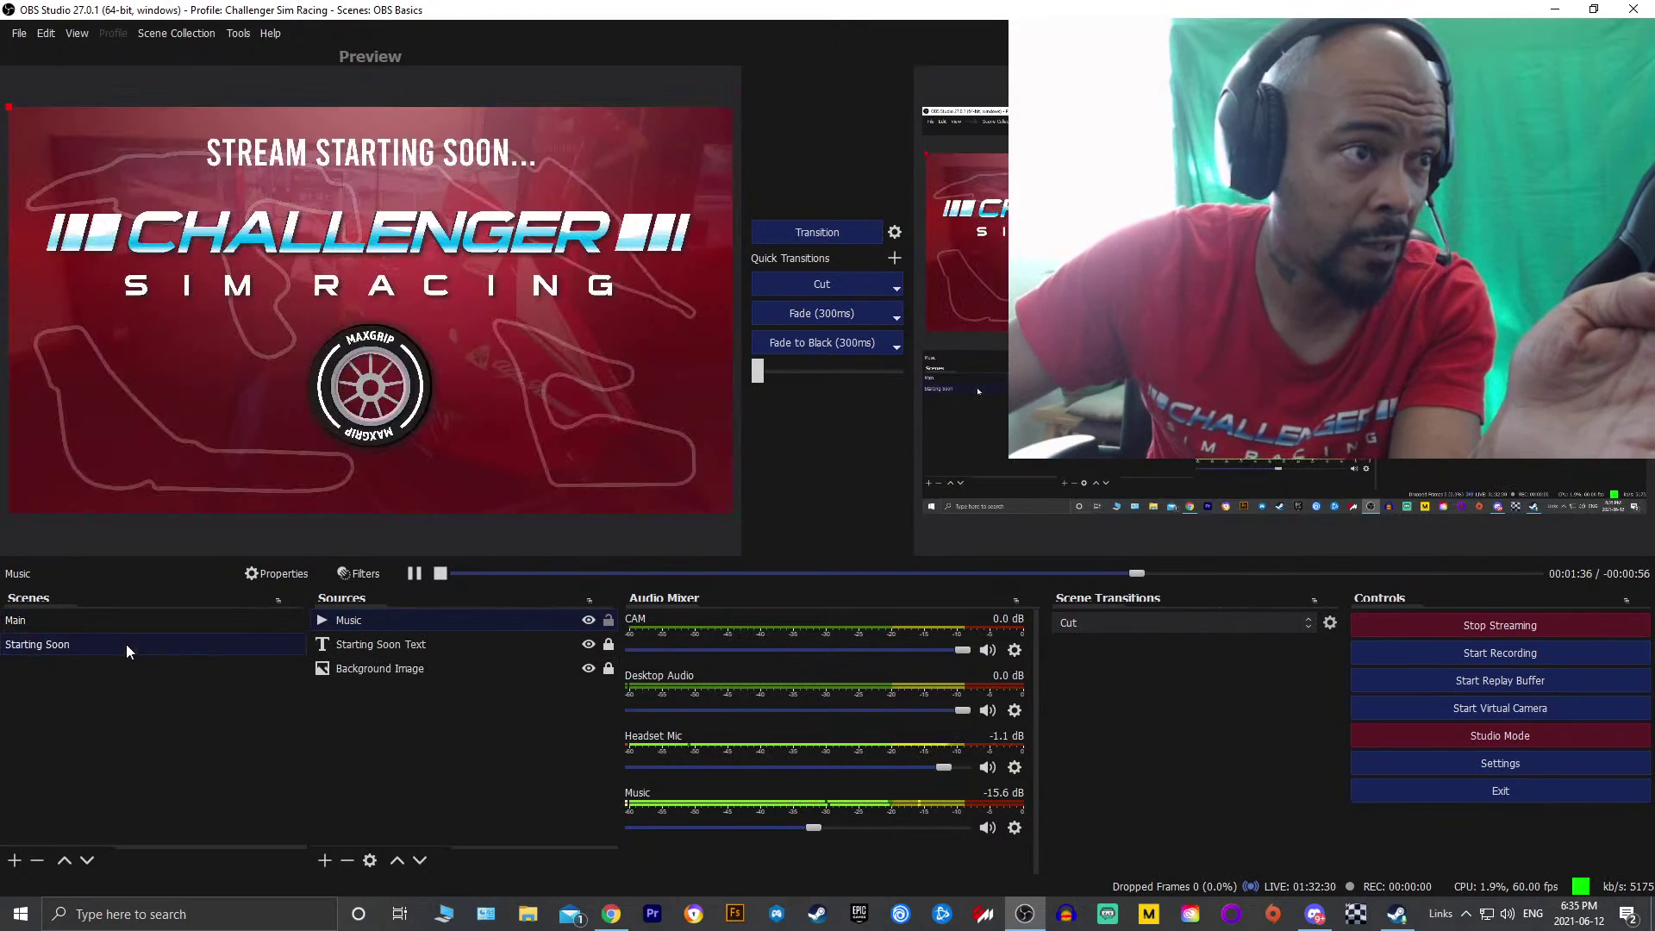
Reorder the scene list so Starting Soon sits above Main, and select the Starting Soon scene
left_click(164, 623)
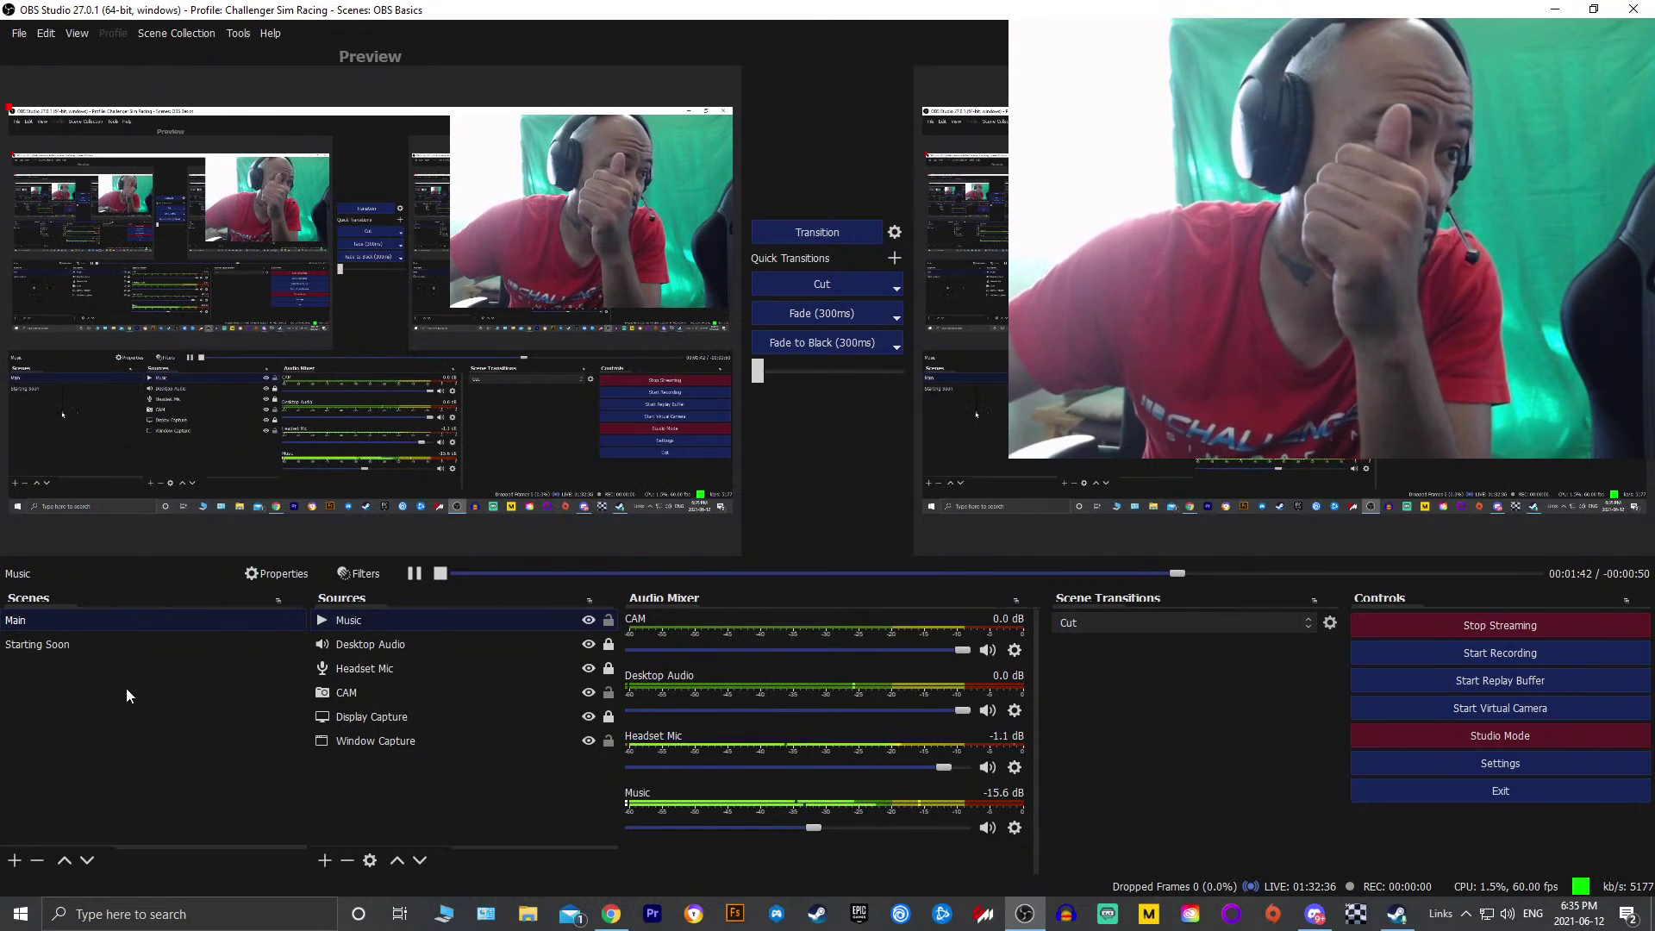
left_click(100, 647)
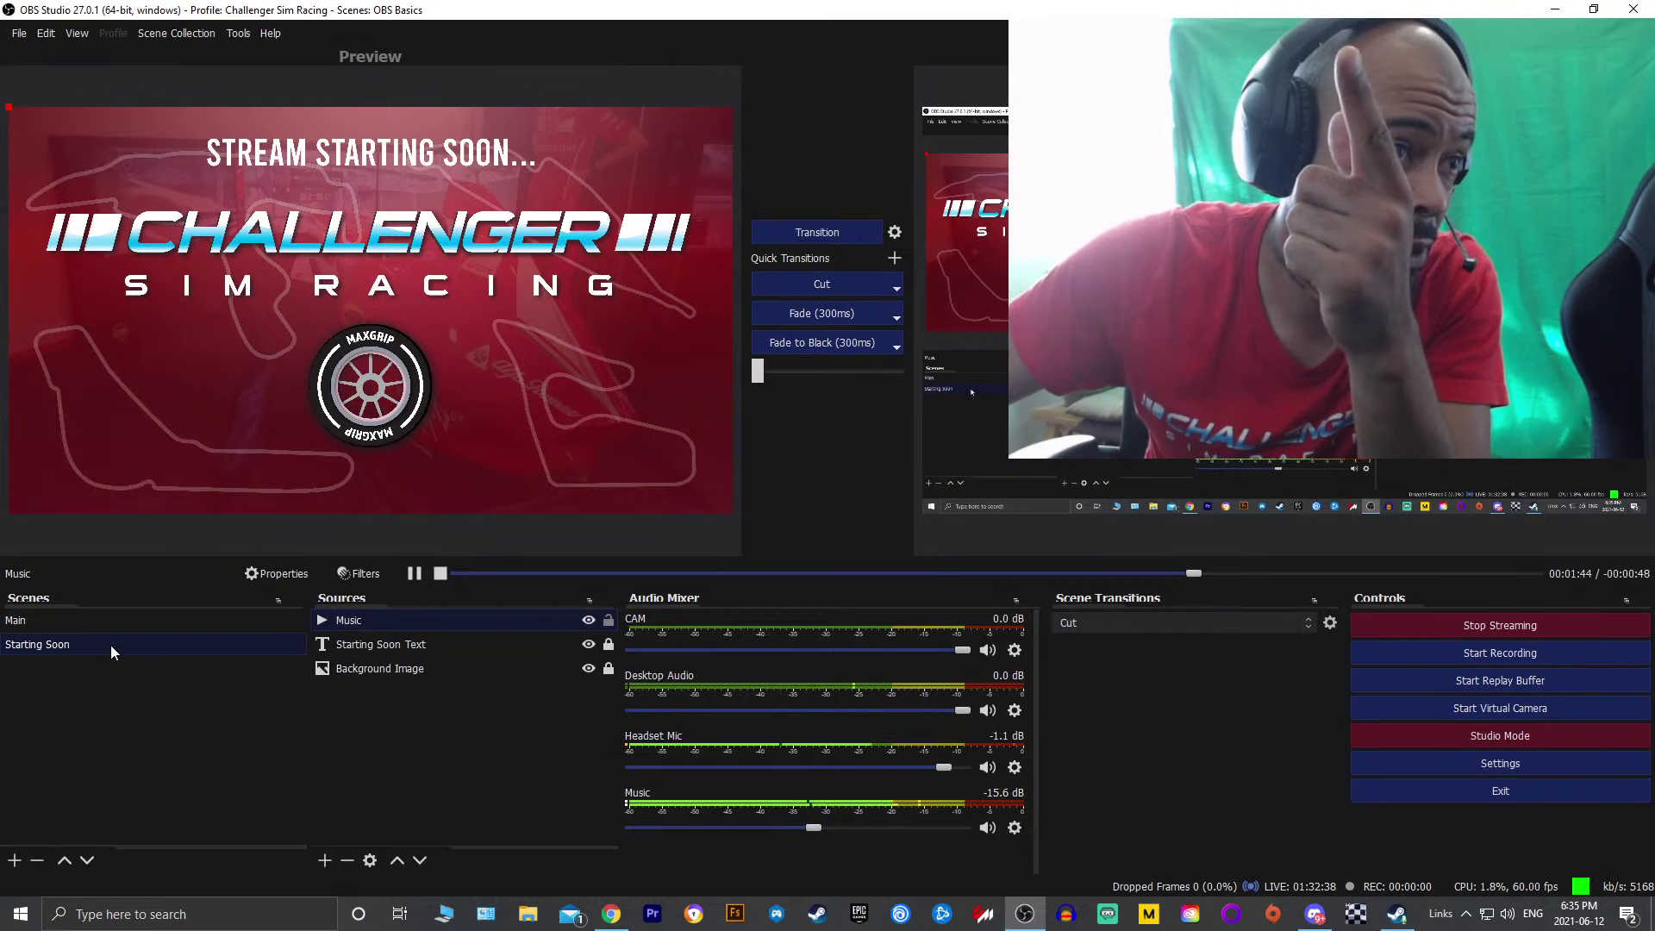
mouse_move(110, 644)
left_mouse_down()
mouse_move(110, 609)
mouse_move(100, 659)
left_mouse_up()
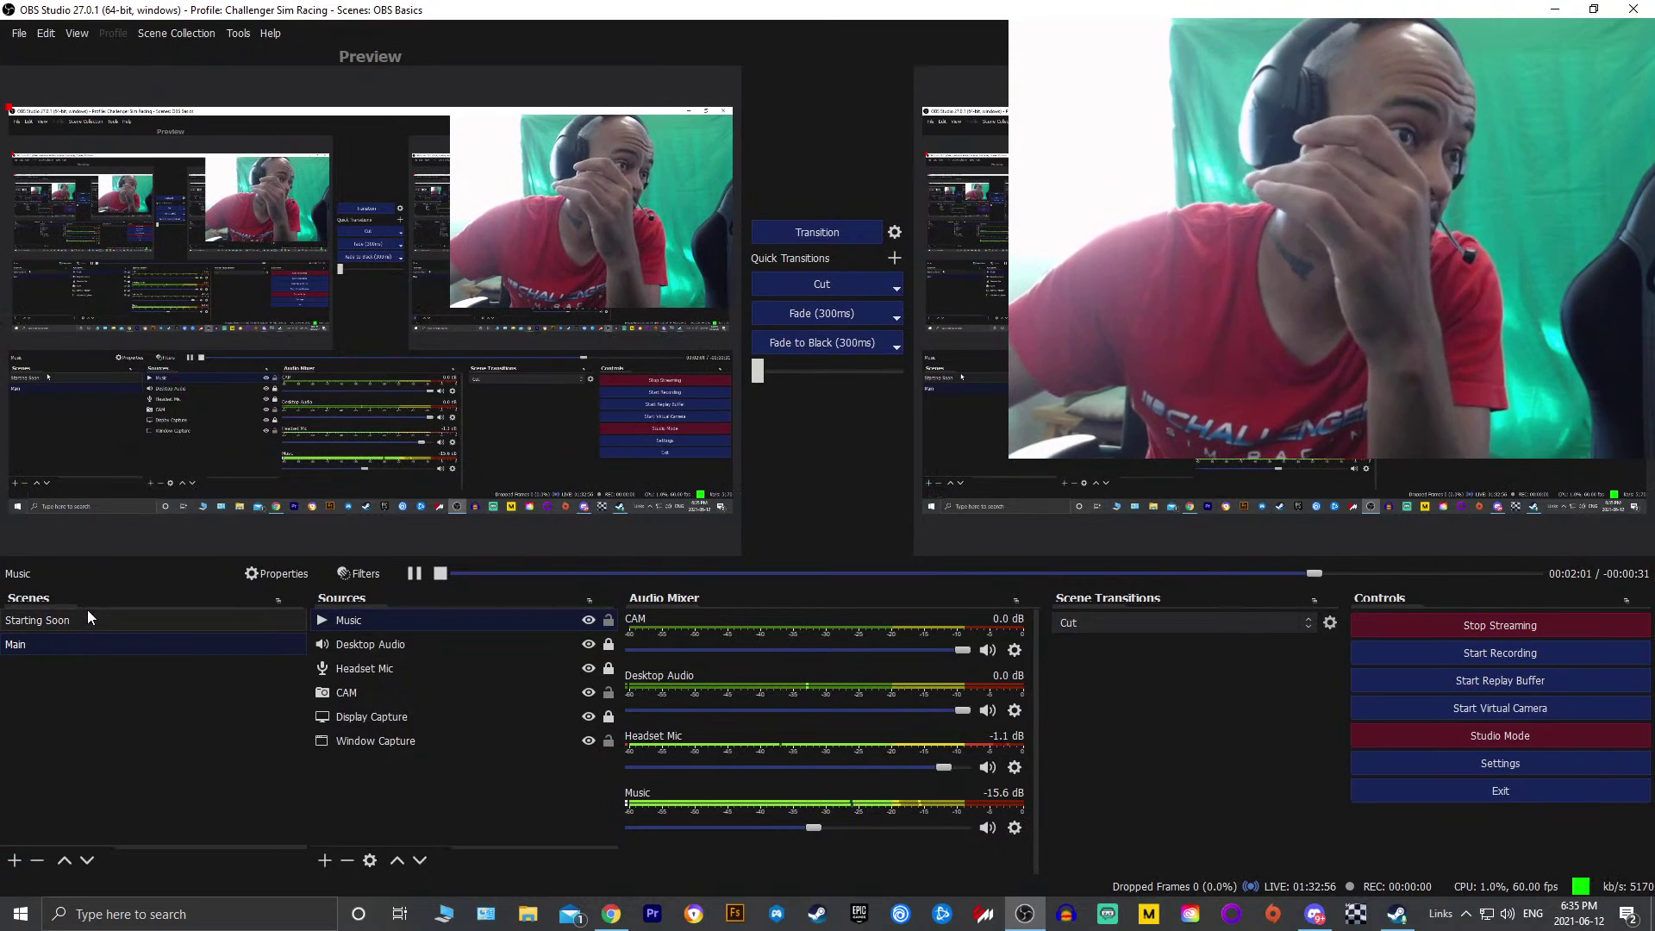
left_click(64, 620)
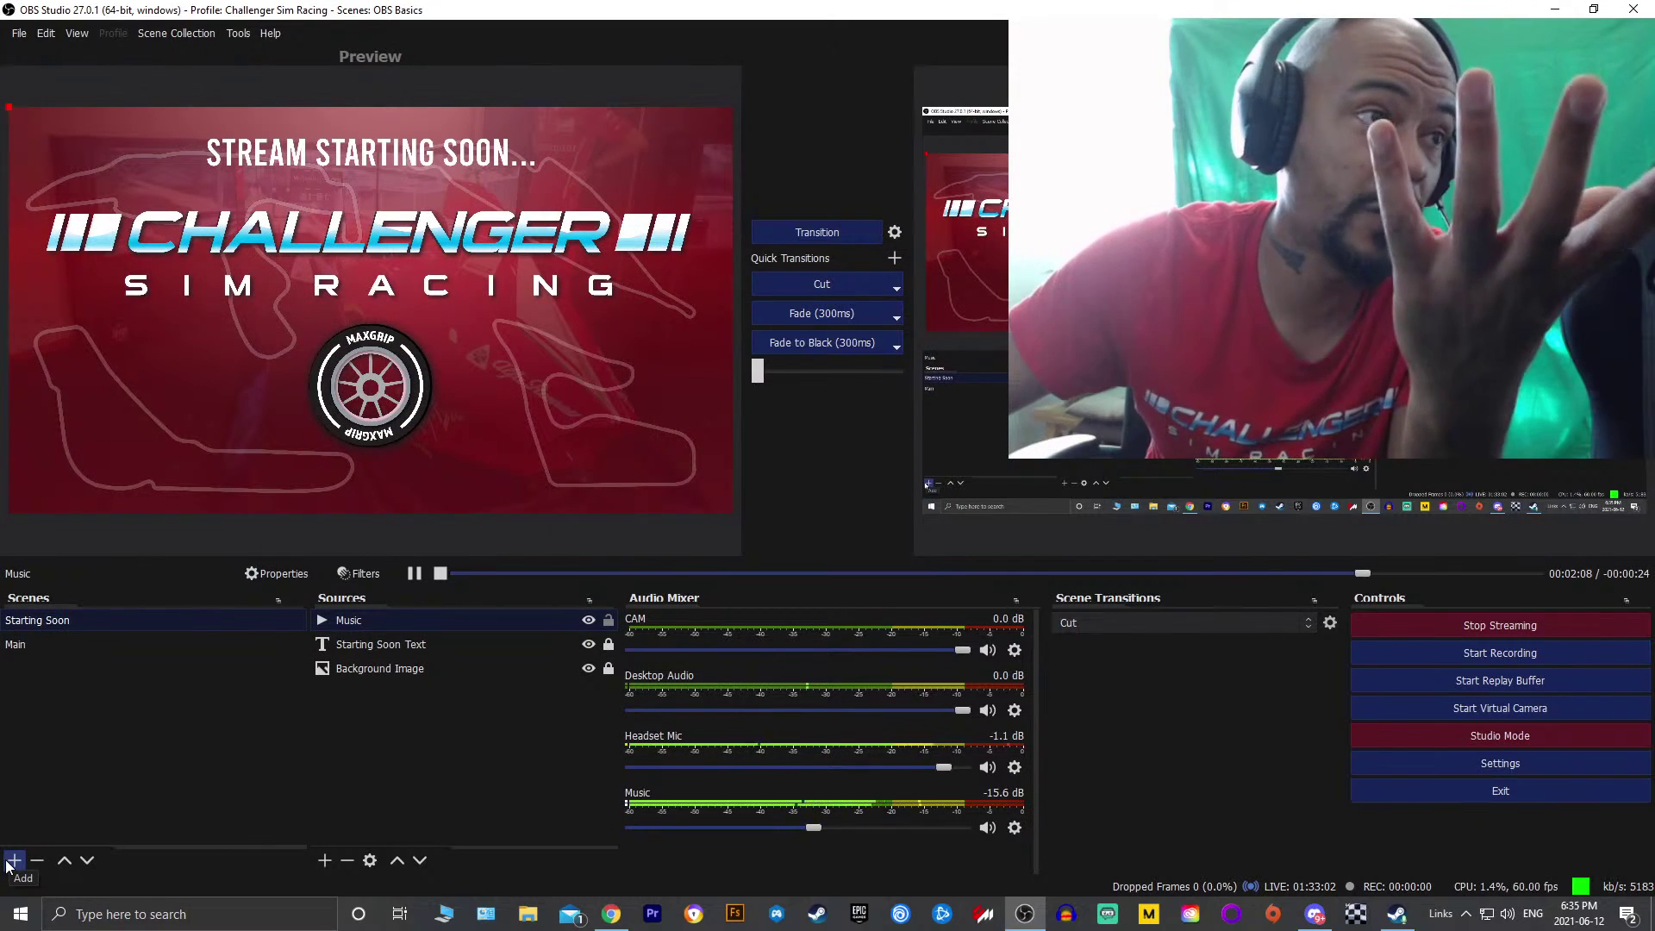
Duplicate the Starting Soon scene and name the copy Break Screen
right_click(115, 619)
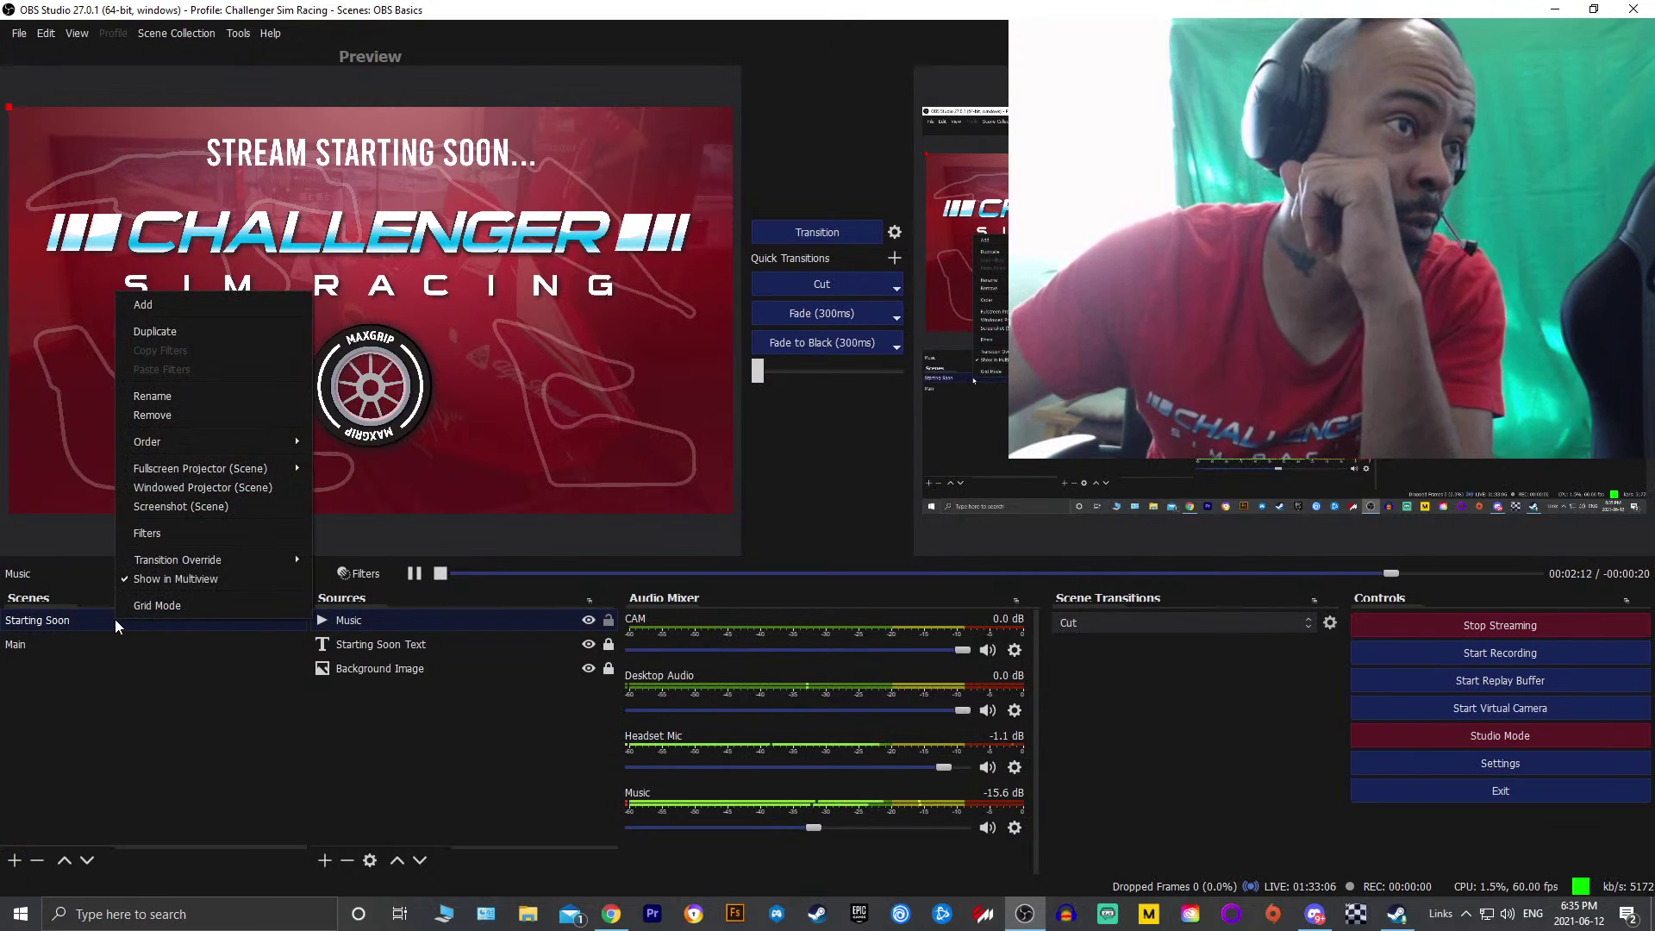
left_click(172, 334)
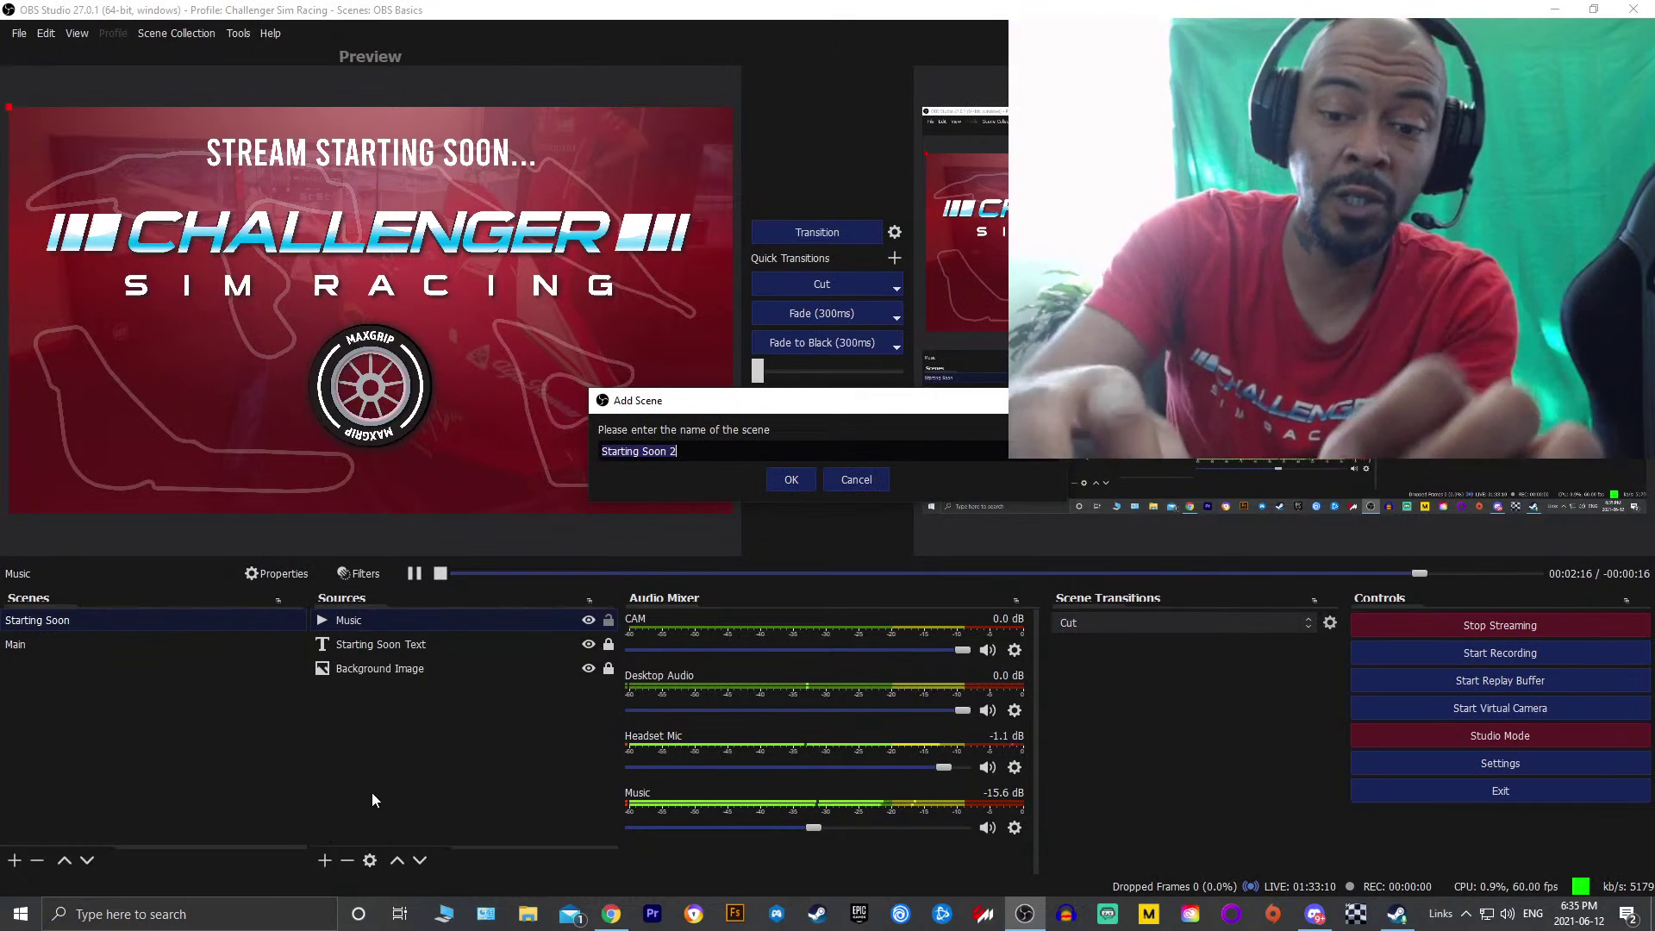
type("Break")
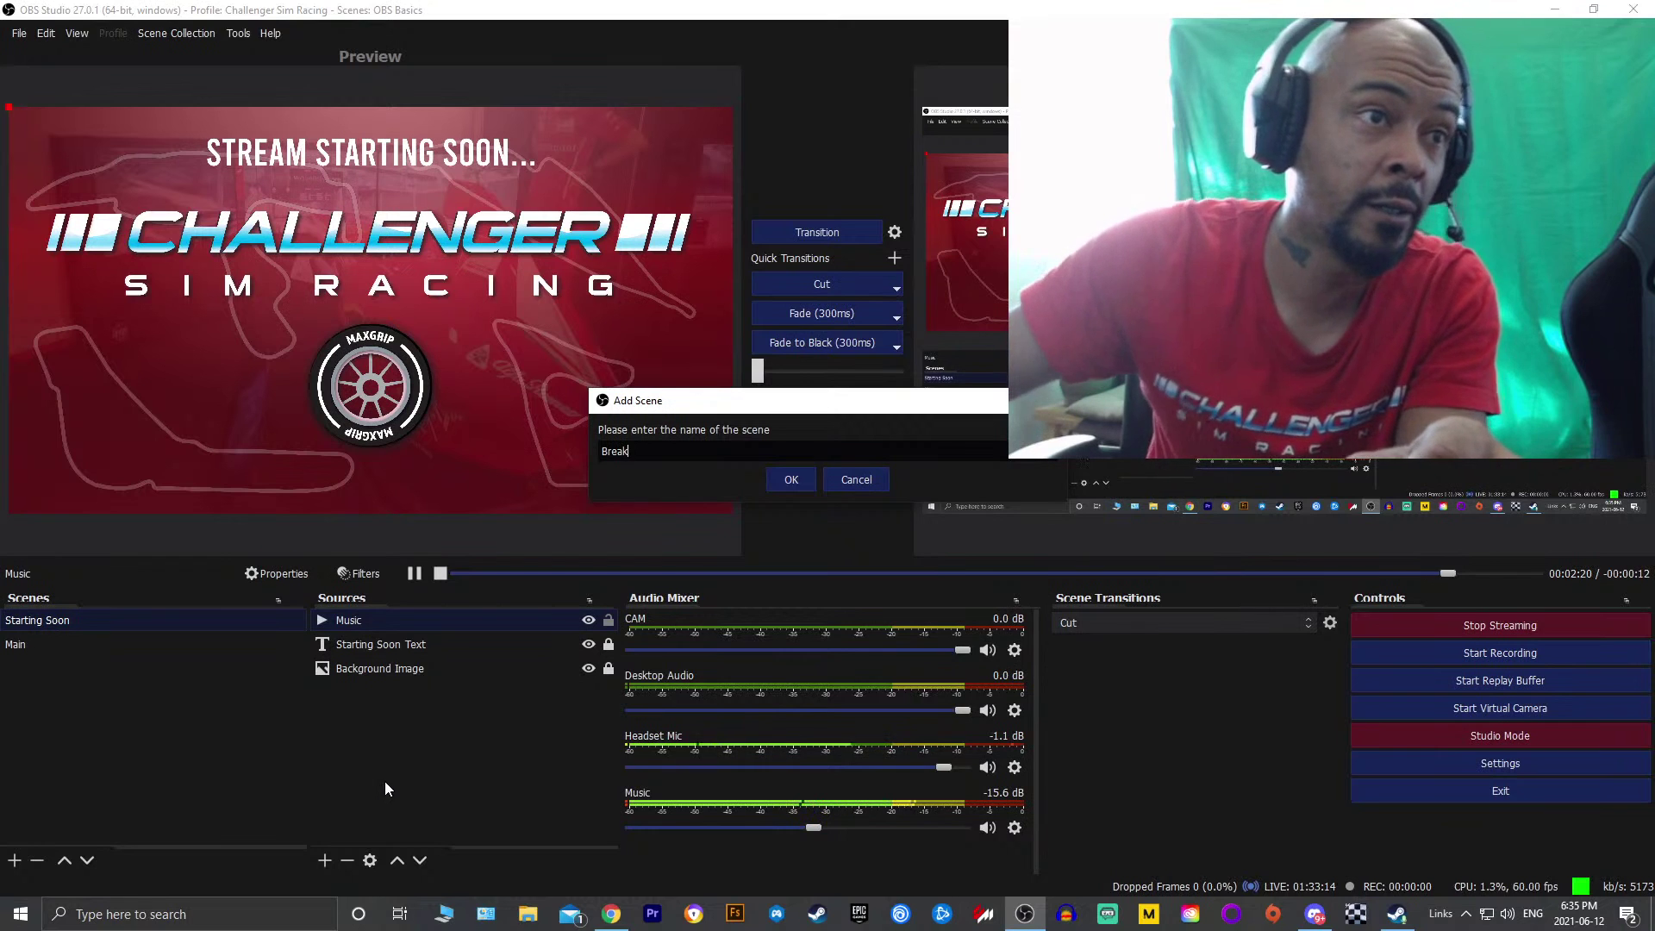
type(" Scree")
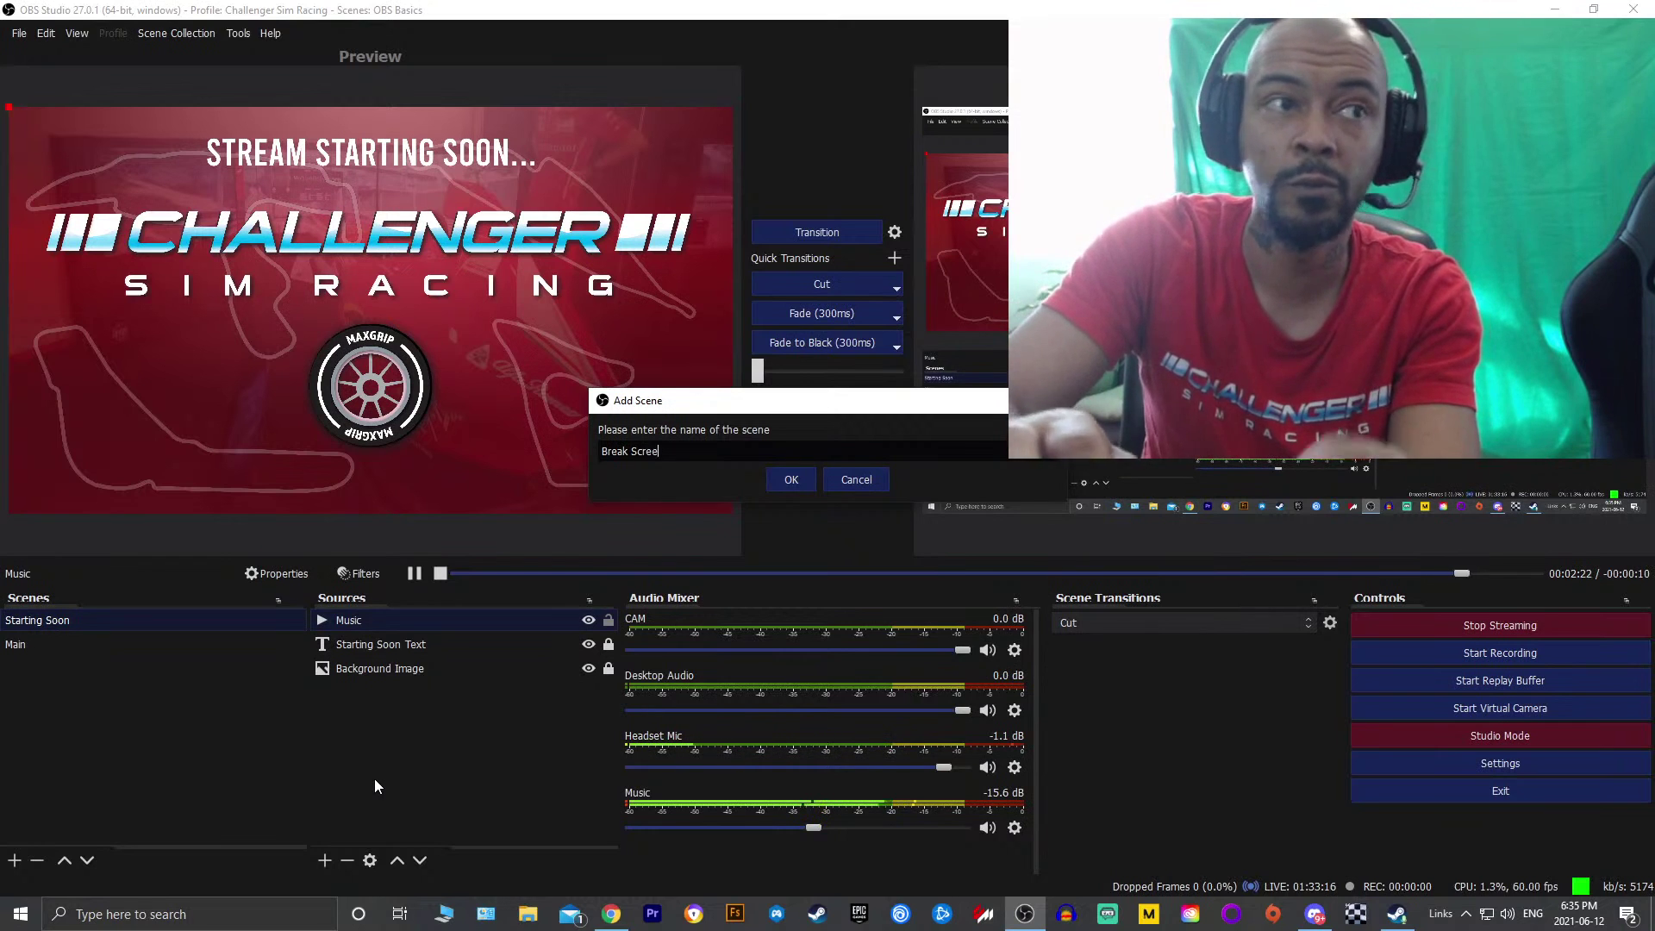
type("n")
key("Return")
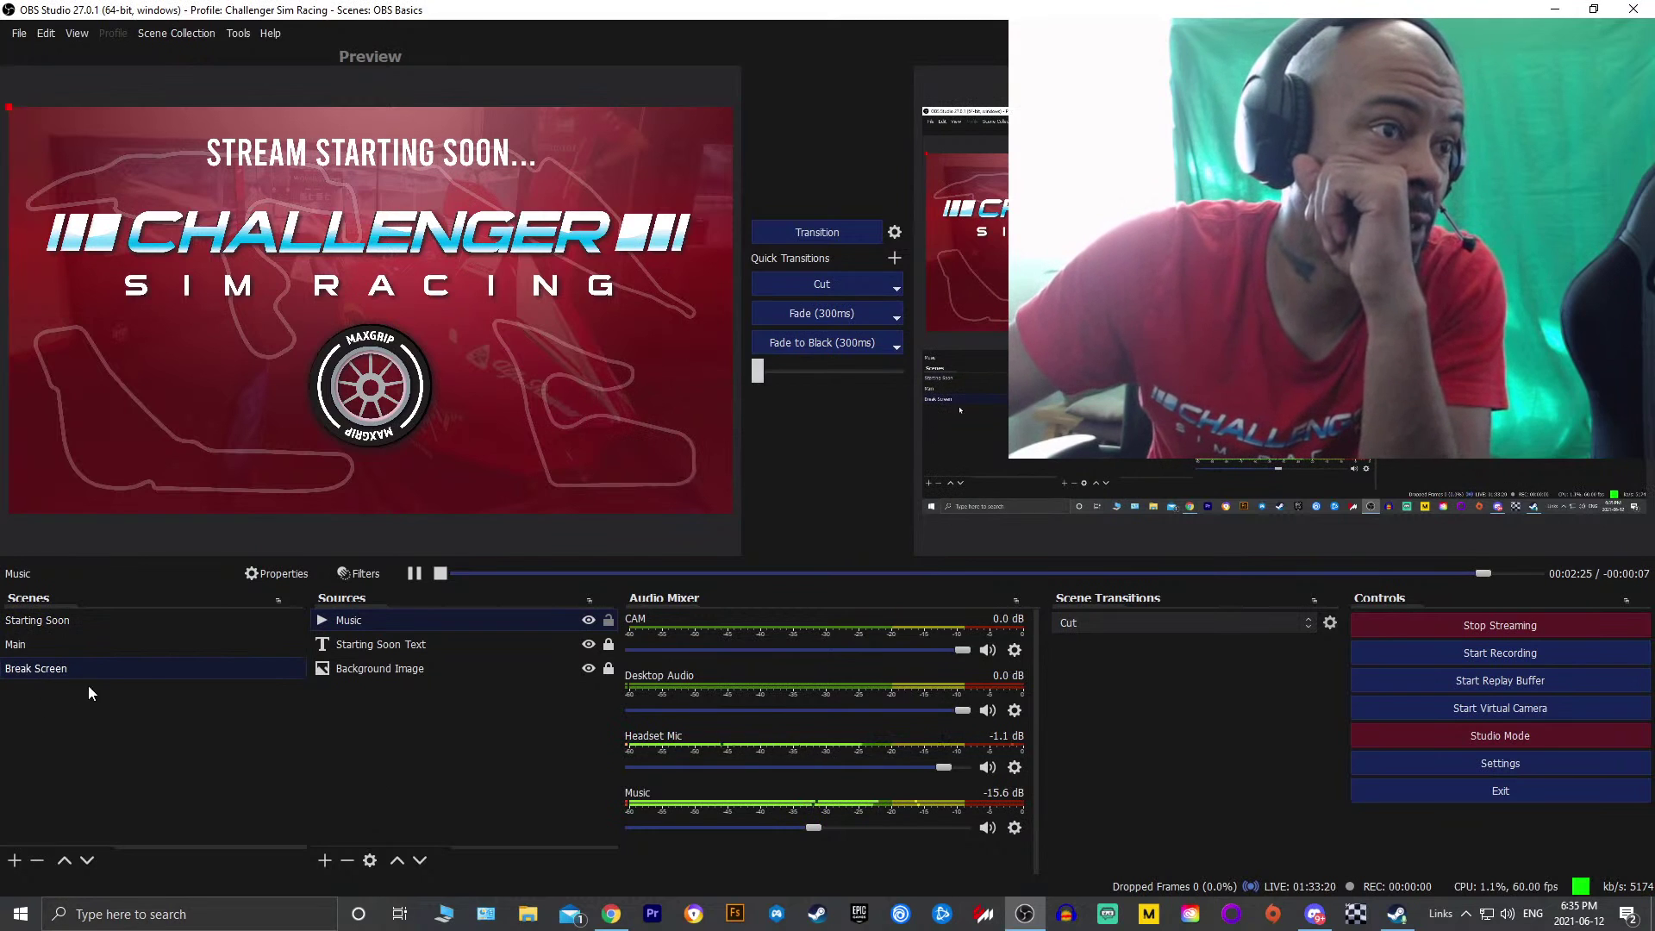
Compare the Starting Soon and Break Screen scenes by switching between them, ending on Break Screen
left_click(85, 621)
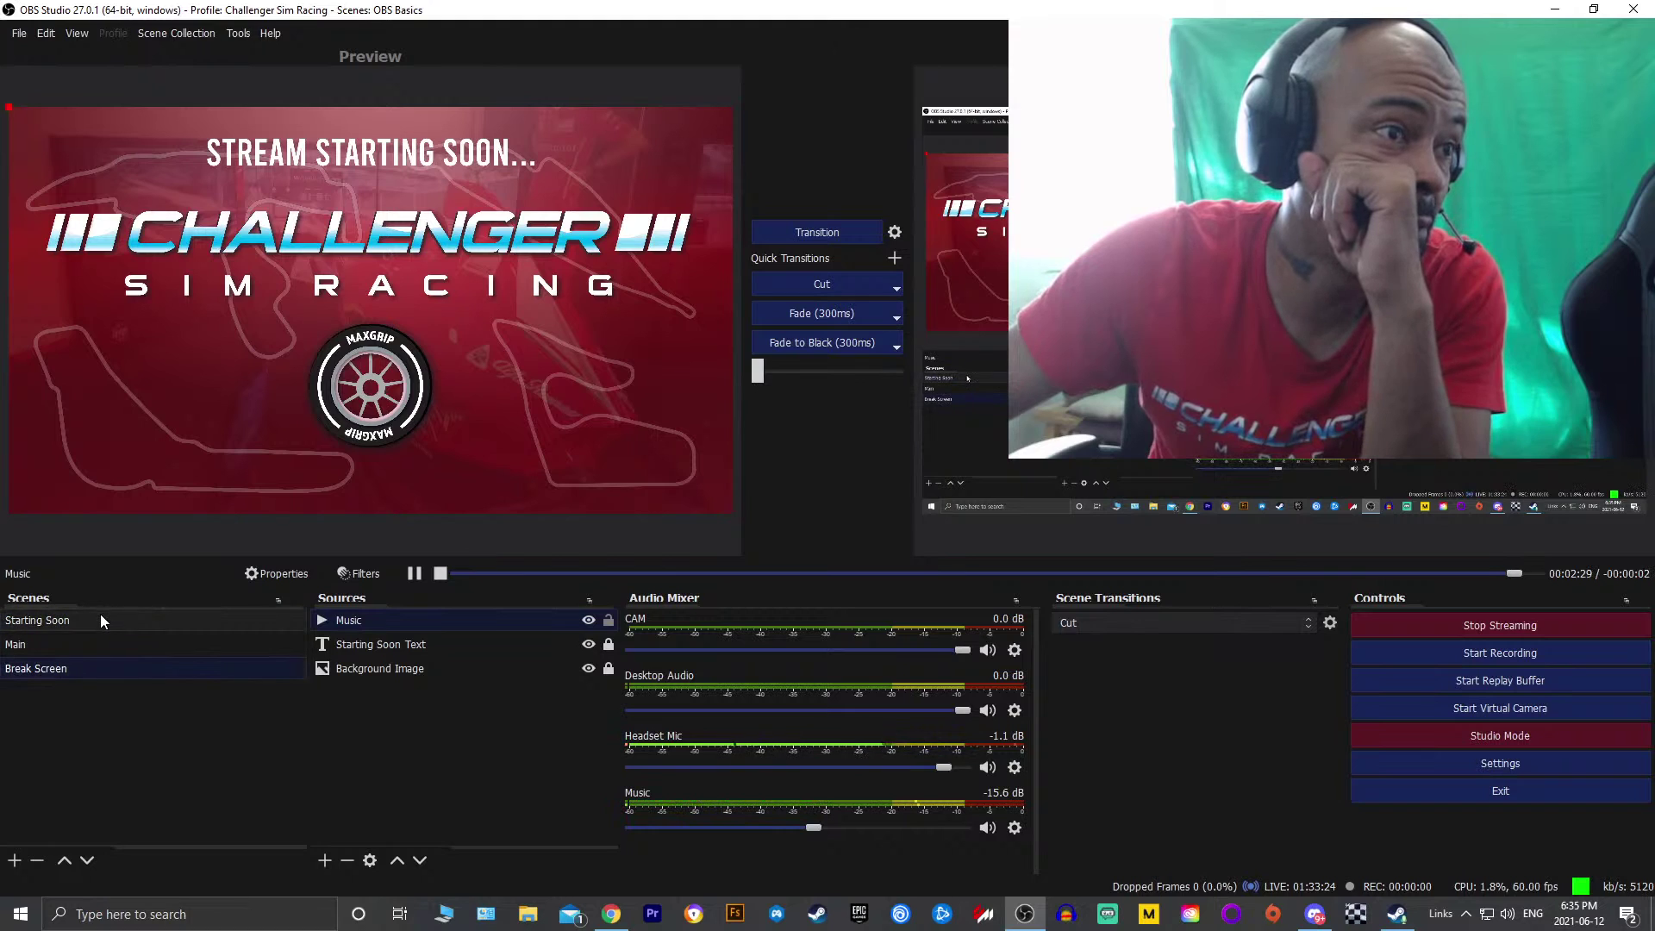
left_click(100, 669)
left_click(112, 621)
left_click(110, 666)
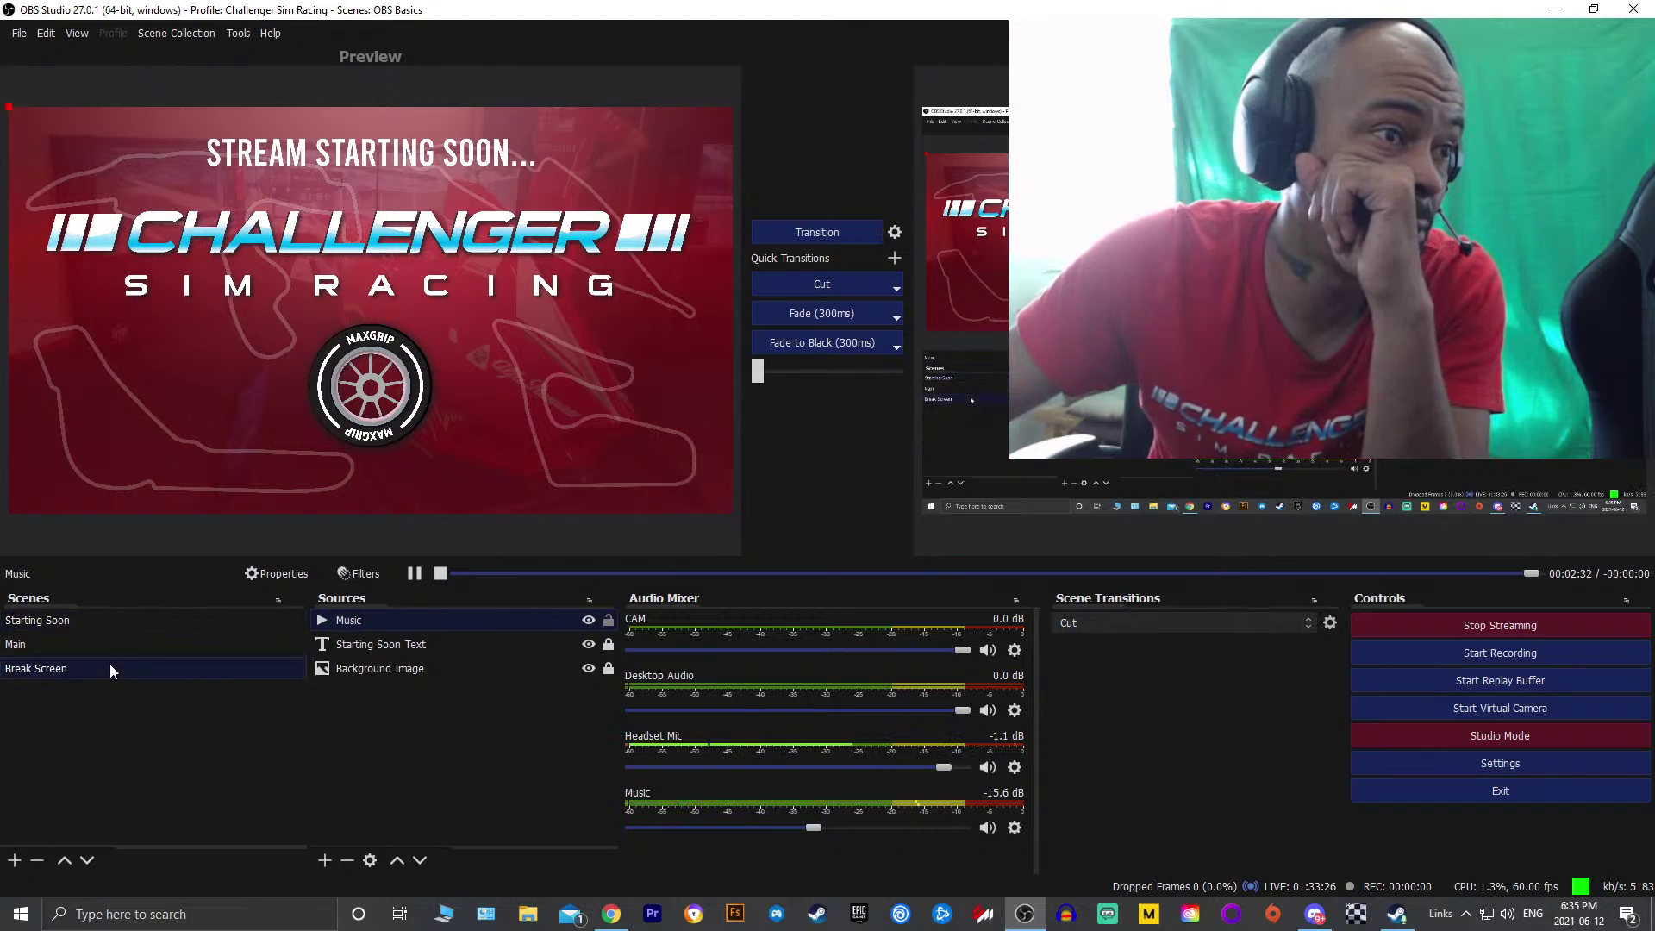
left_click(99, 621)
left_click(101, 669)
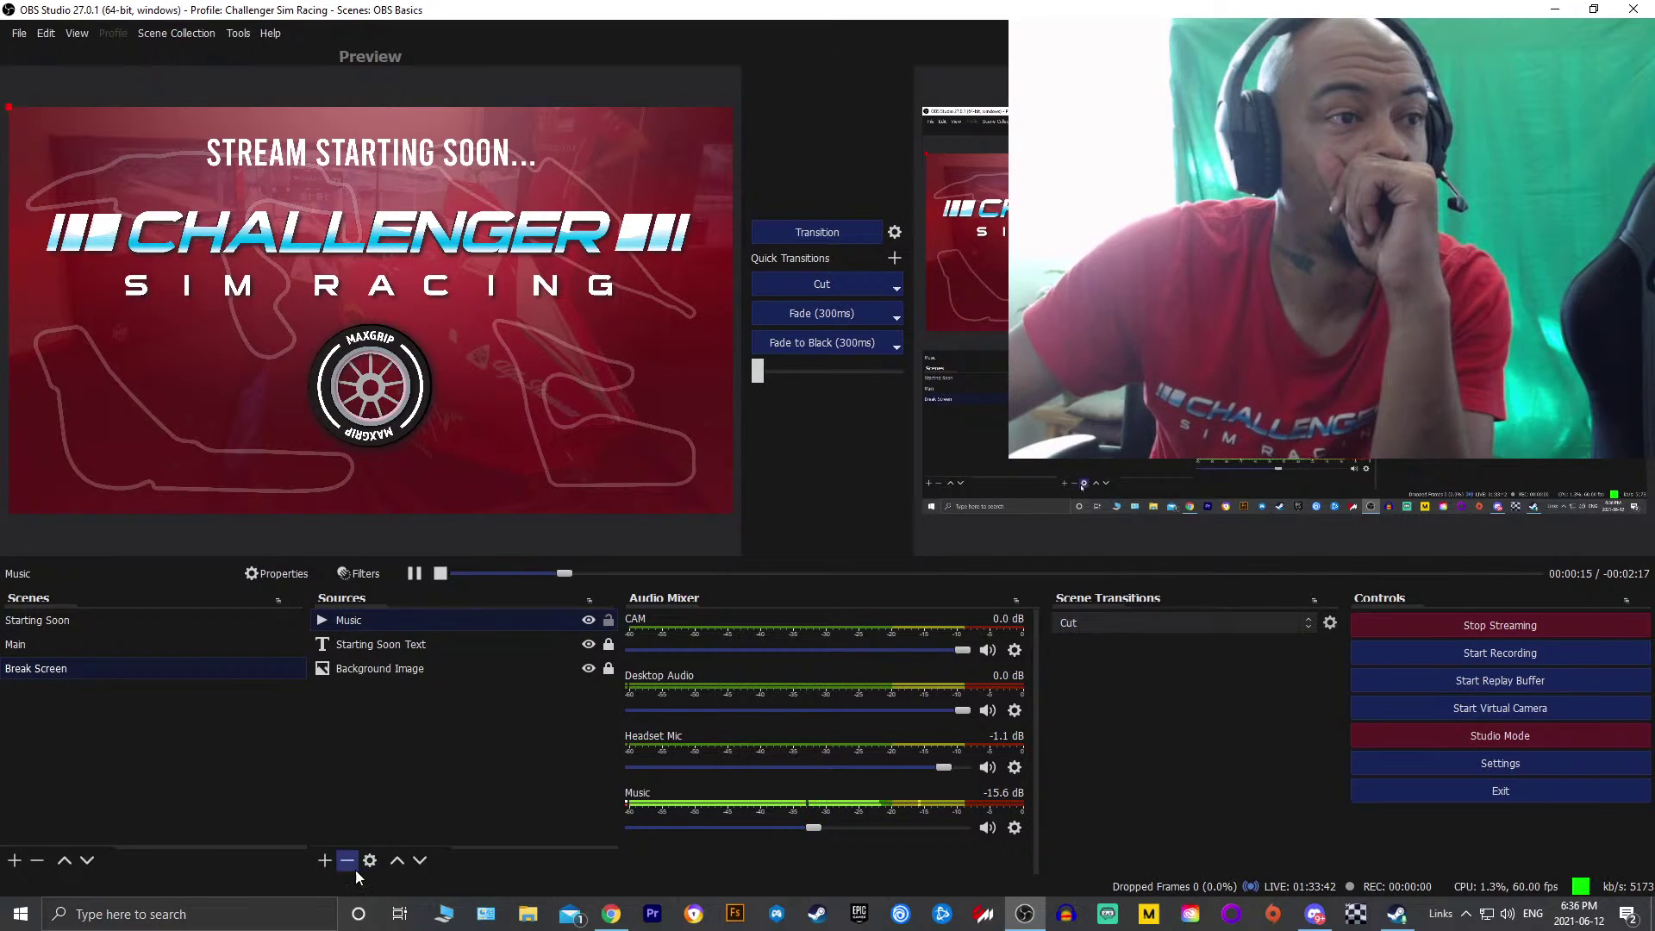
Add a new visible Text (GDI+) source named Break to the Break Screen scene
left_click(324, 860)
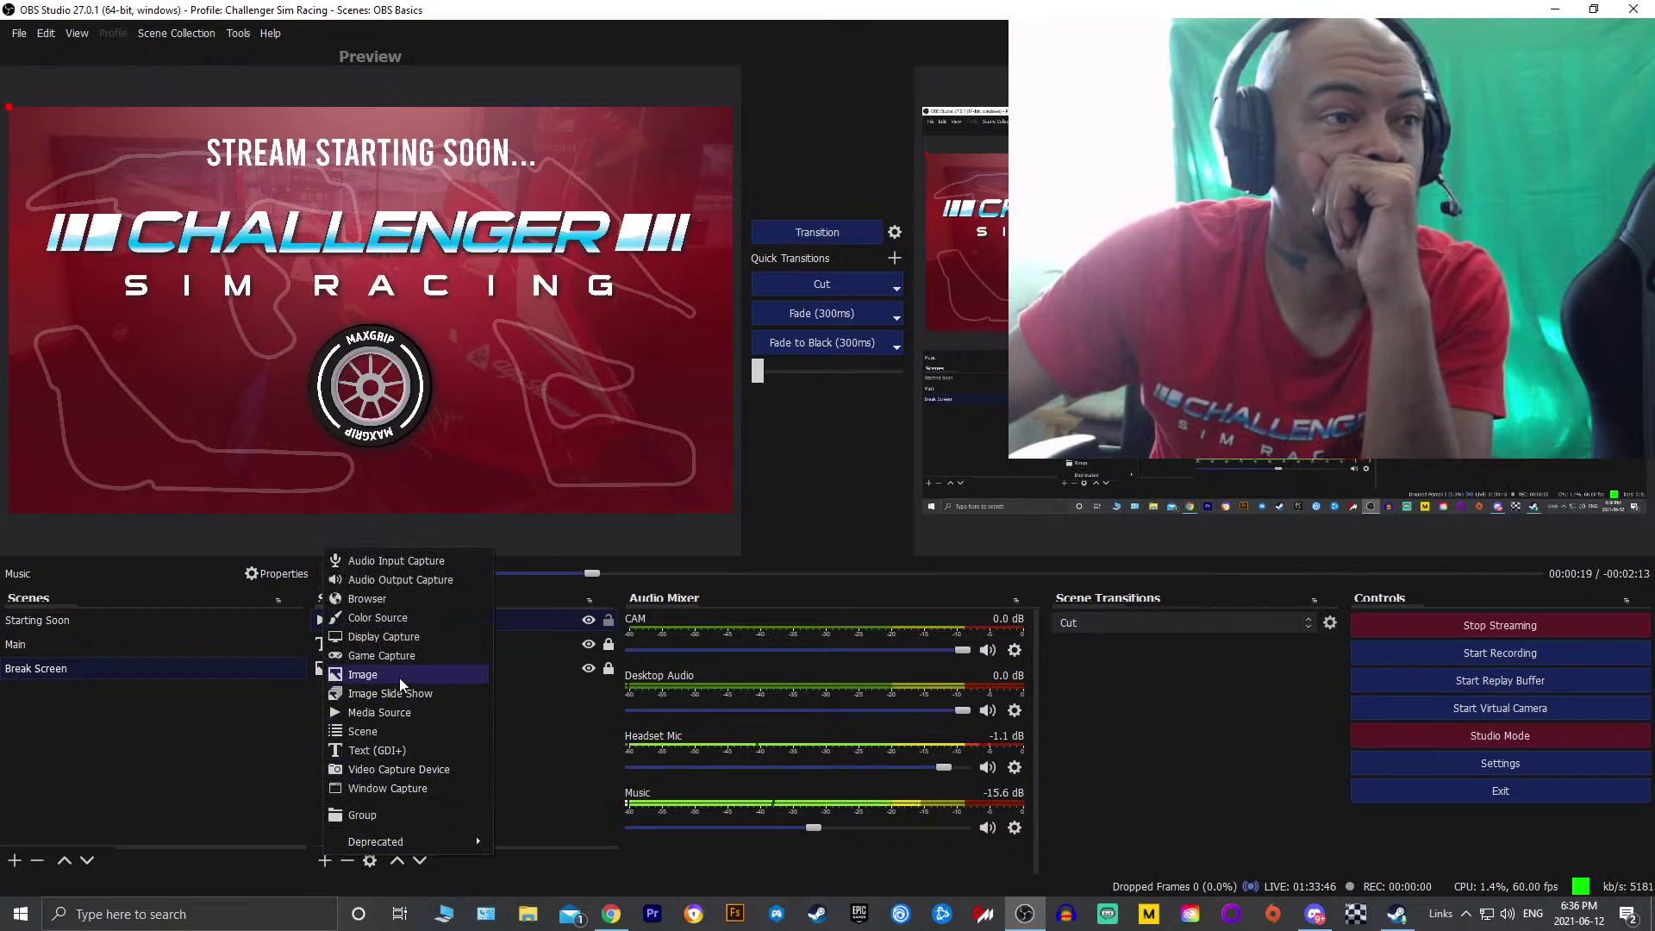
left_click(362, 751)
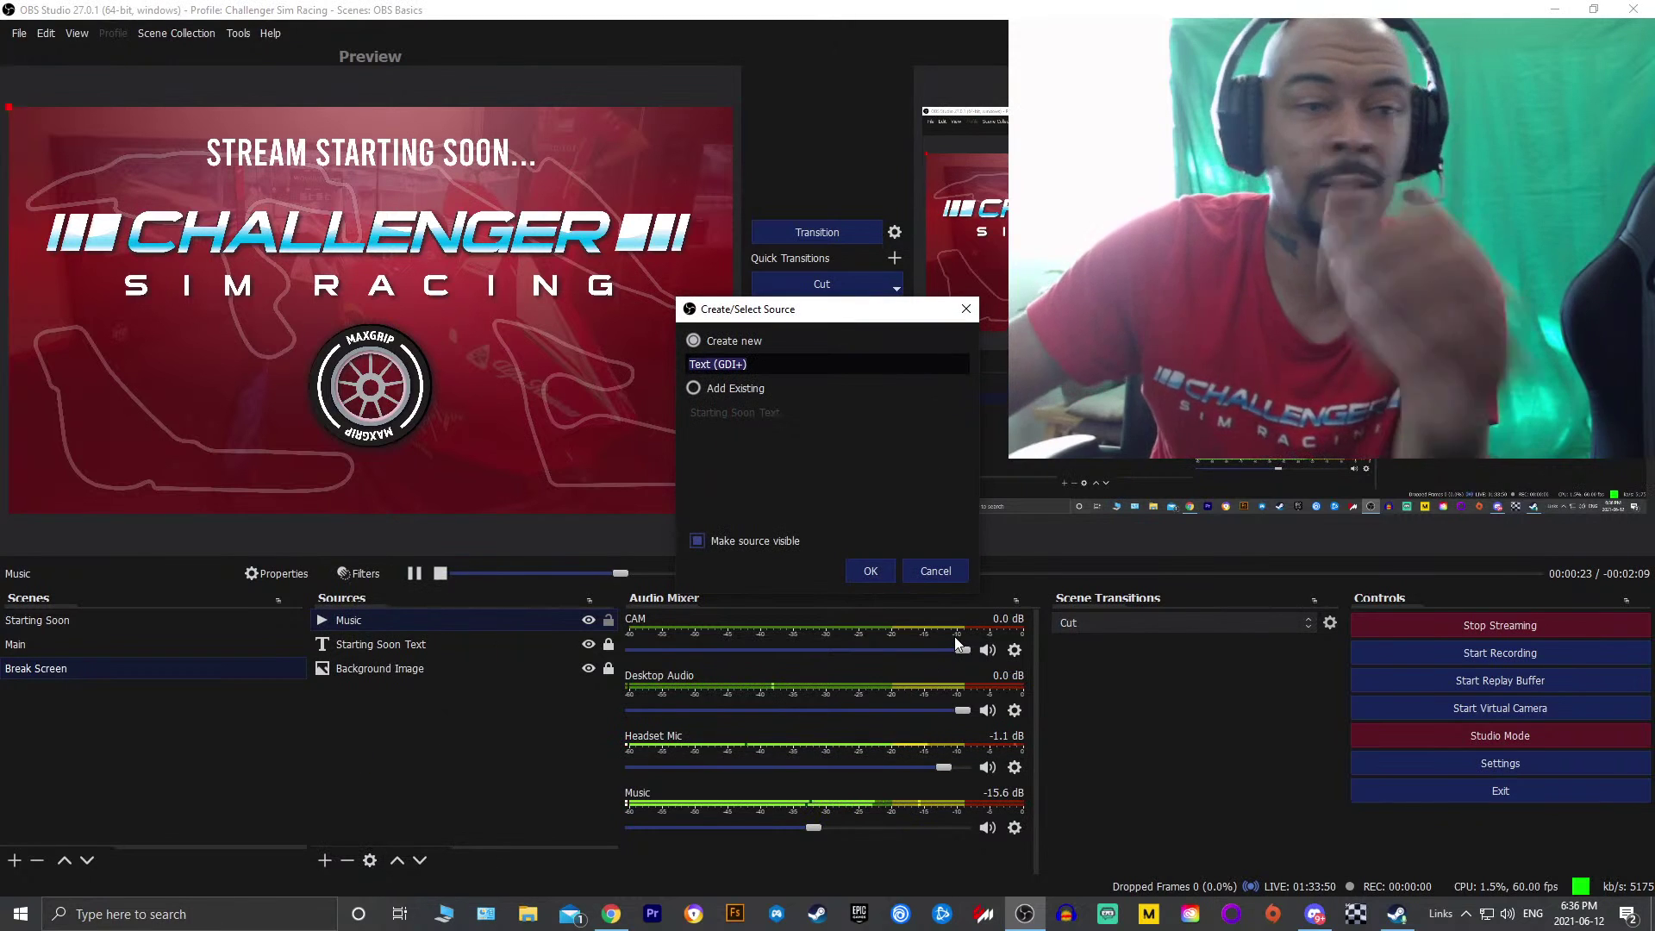
type("Break")
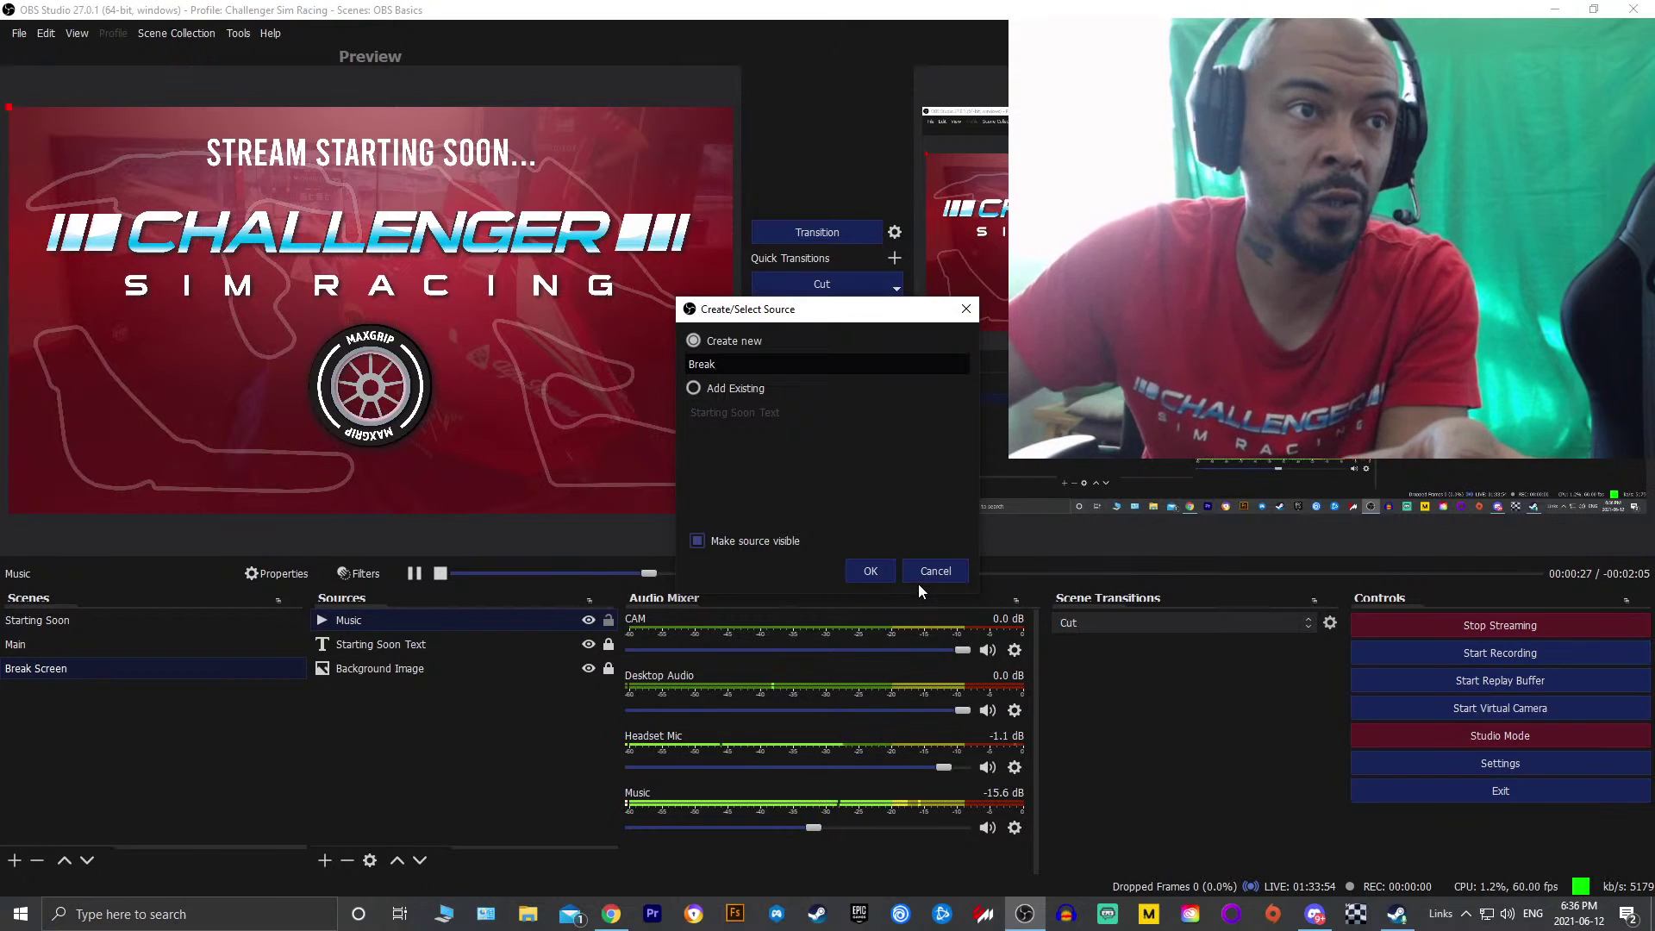
left_click(871, 570)
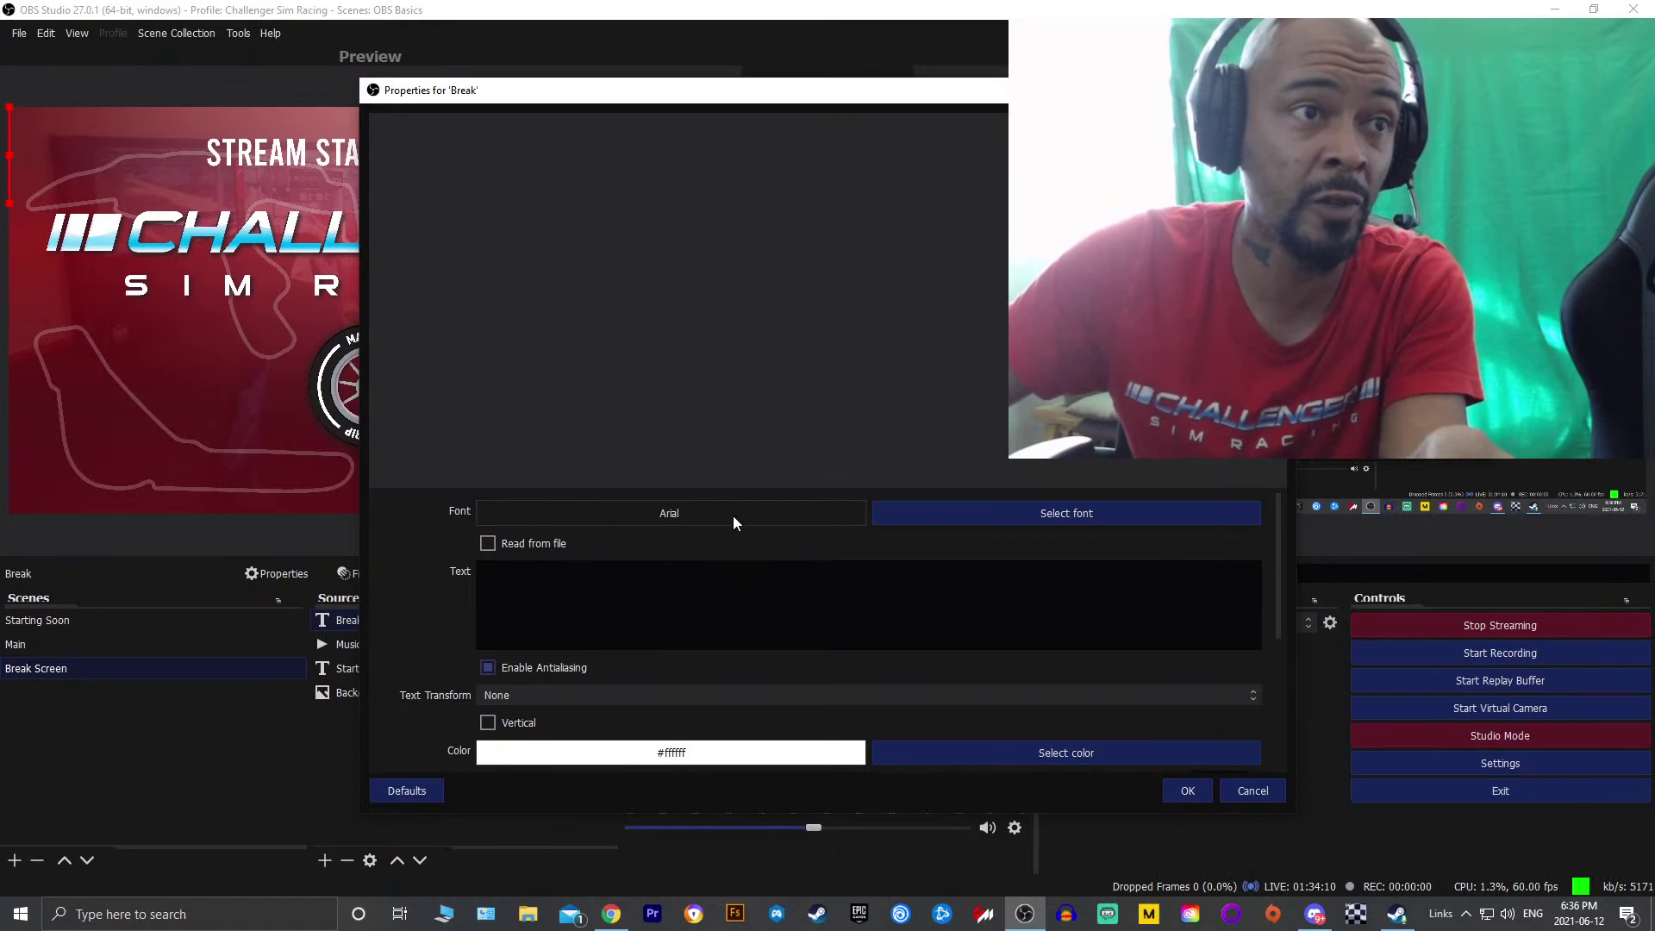
Set the font of the Break text source to Bebas Regular
left_click(953, 517)
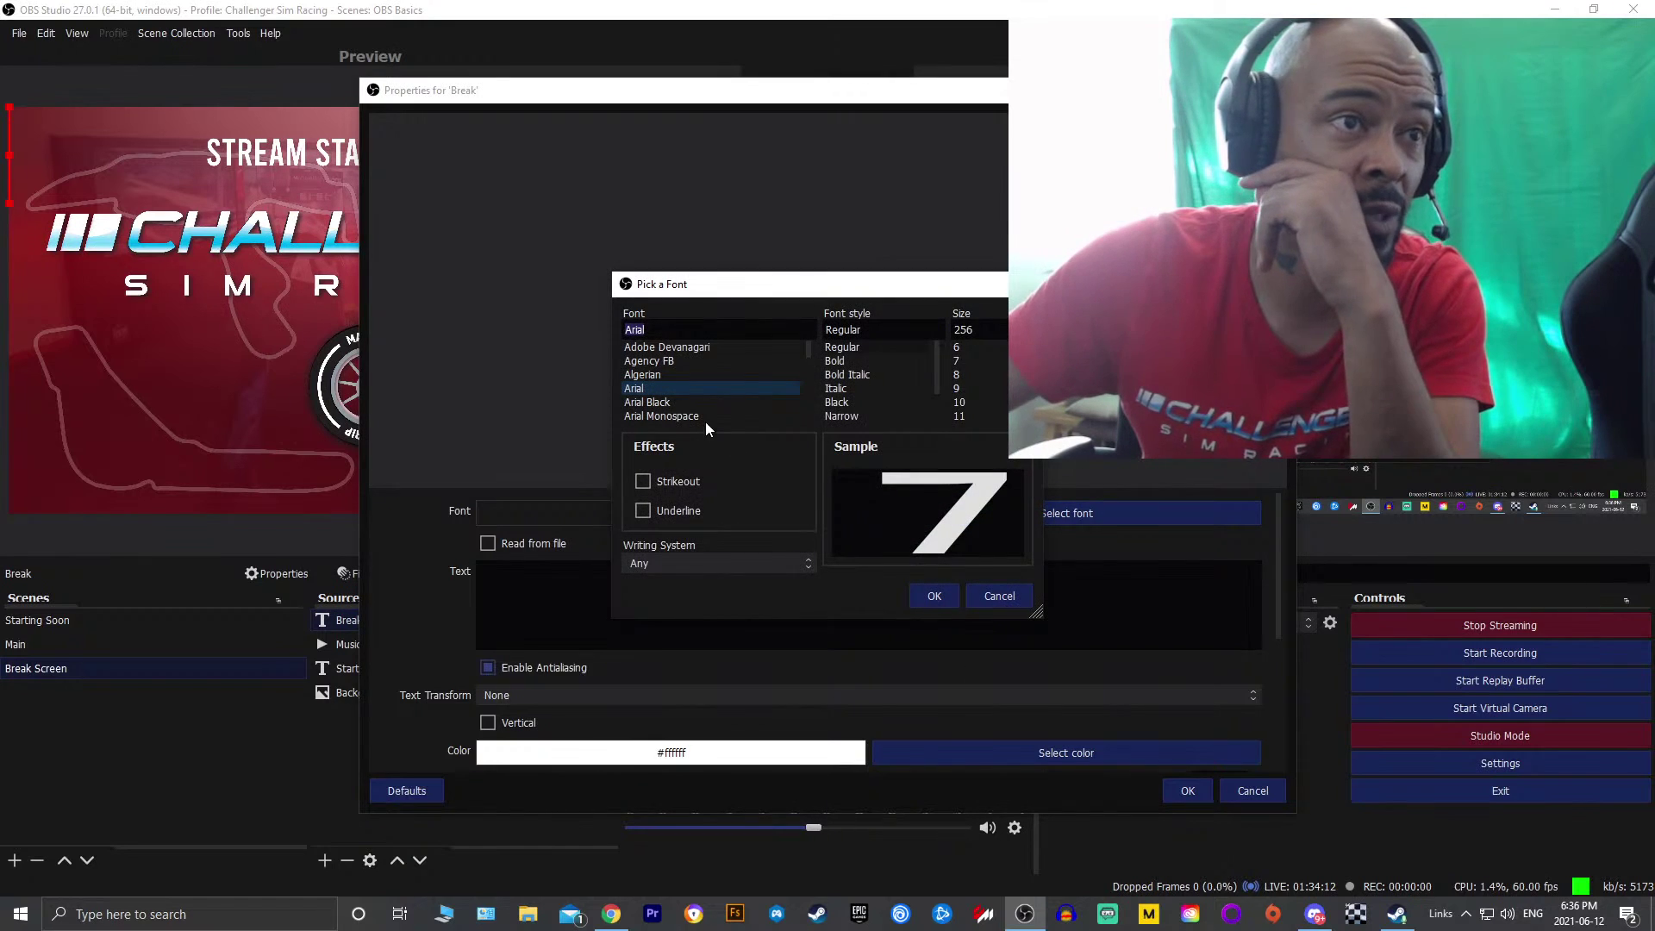
scroll(721, 396, "down", 5)
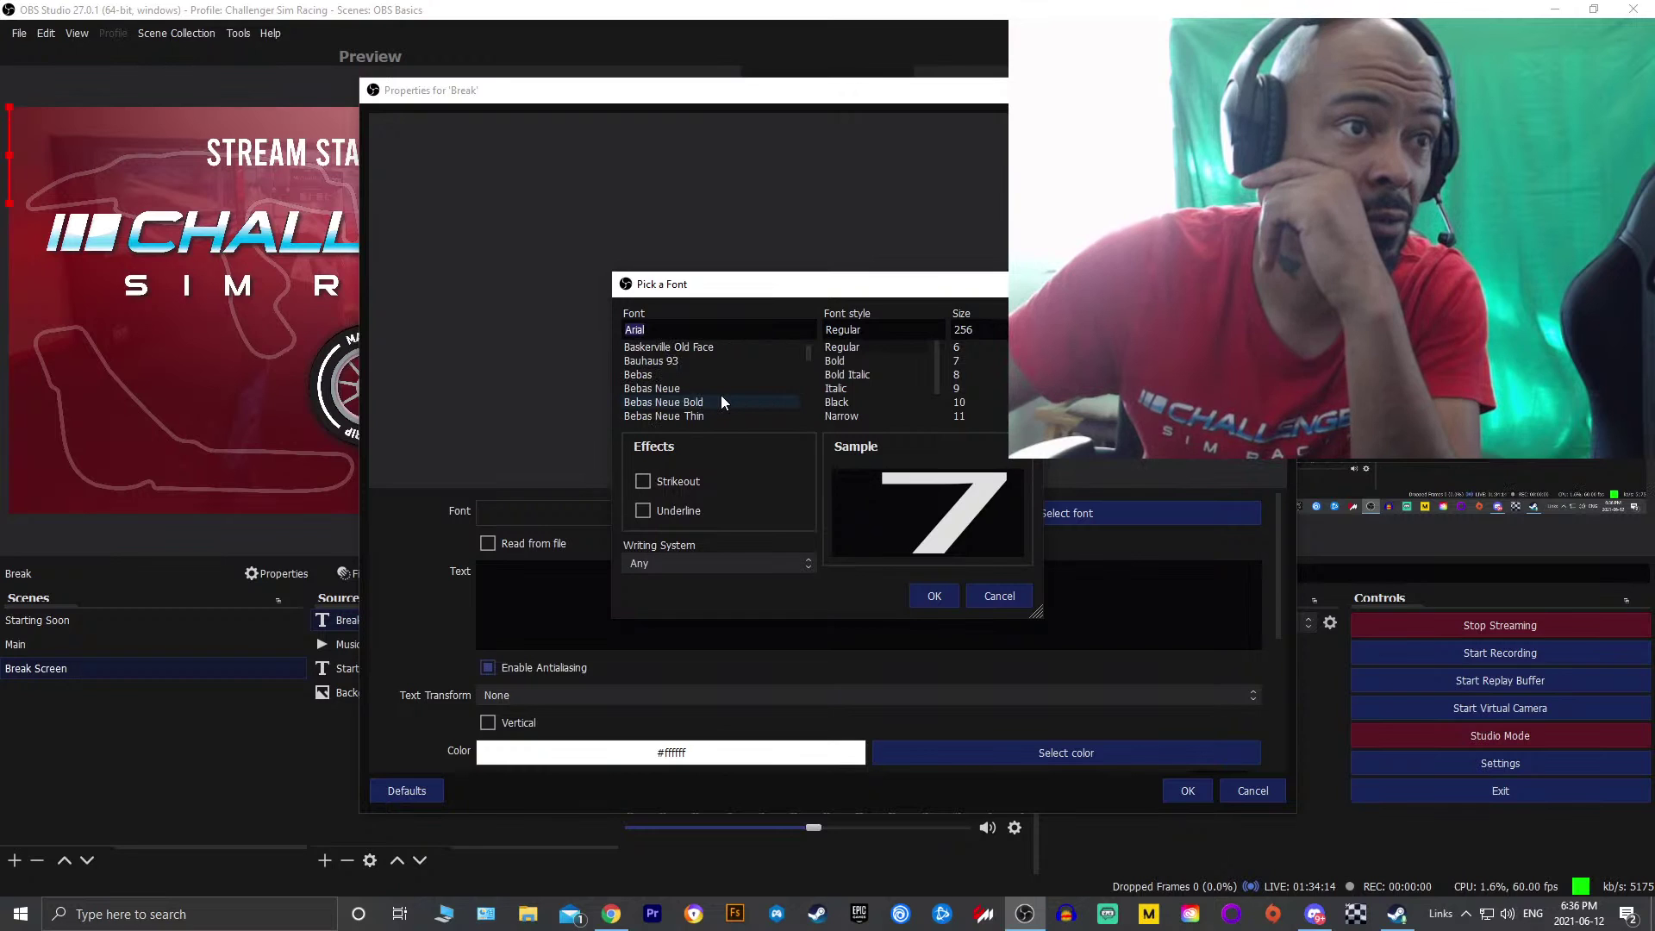
left_click(677, 376)
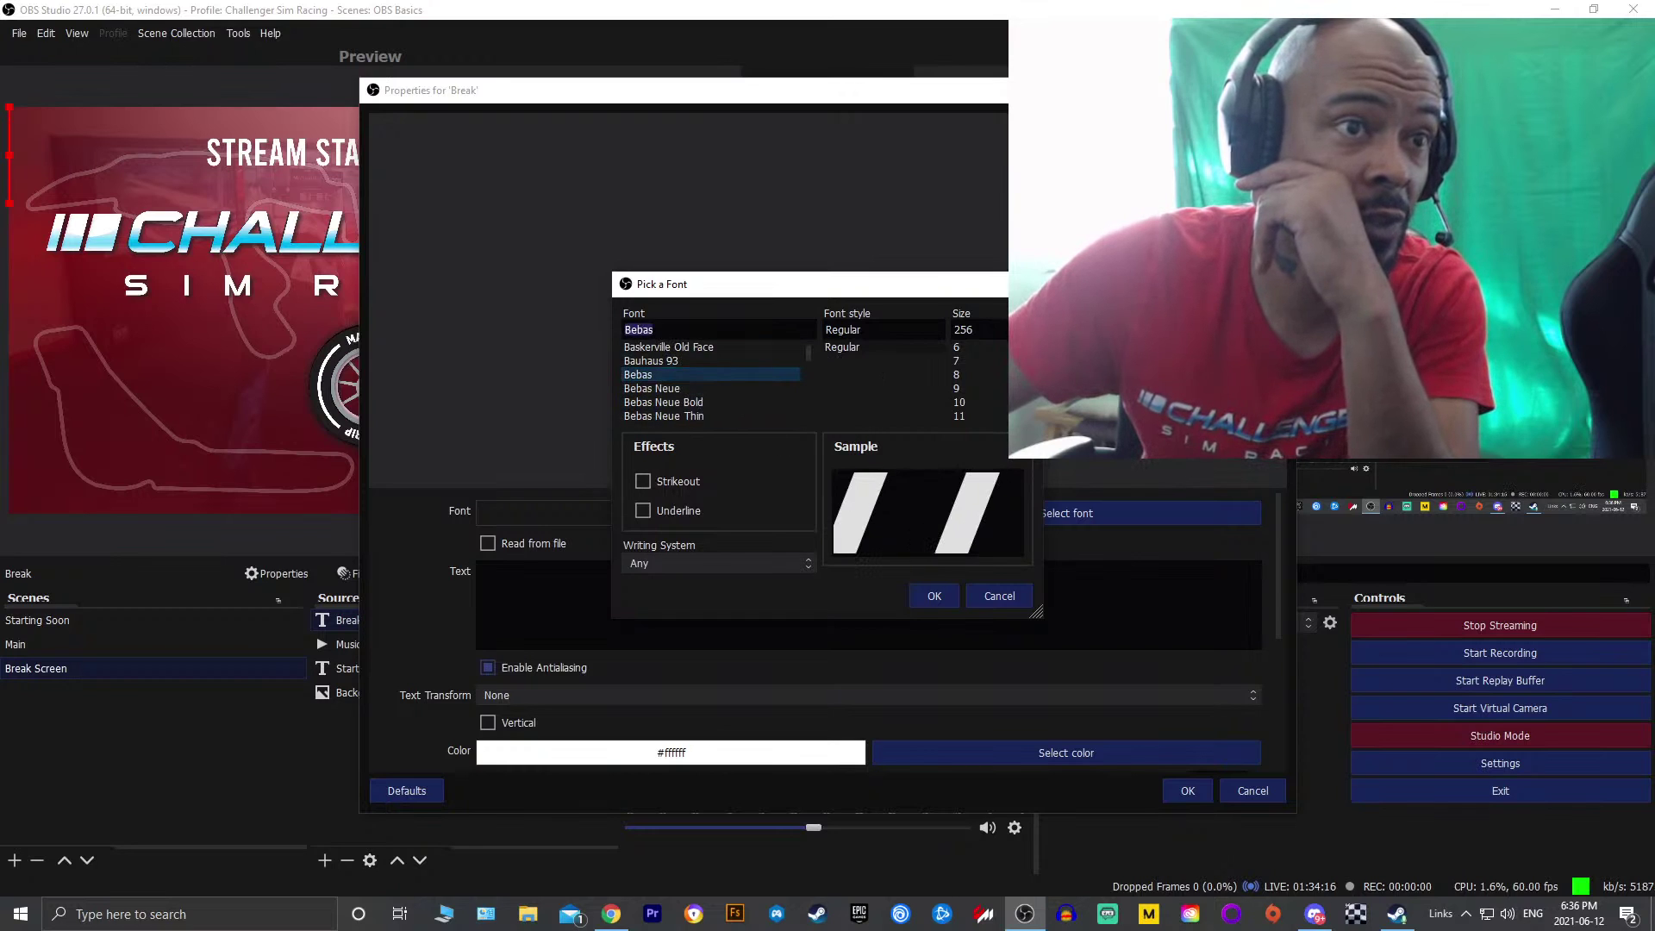
left_click(937, 596)
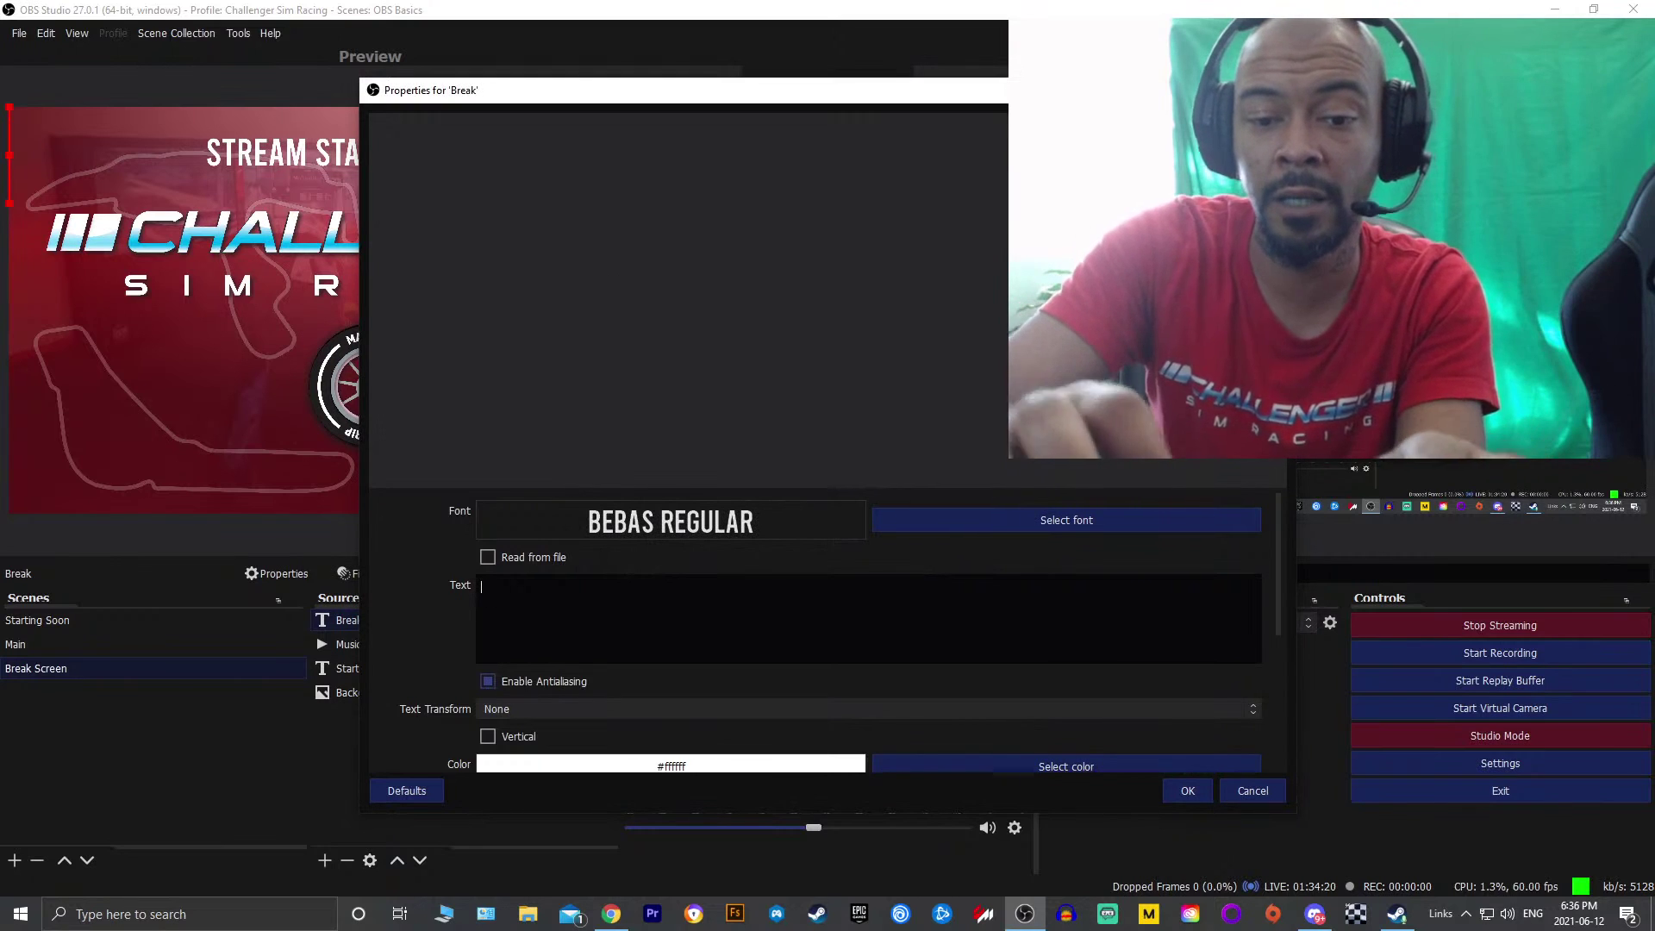
Enter "Break - Back in a minute..." as the text of the Break source
type("Break")
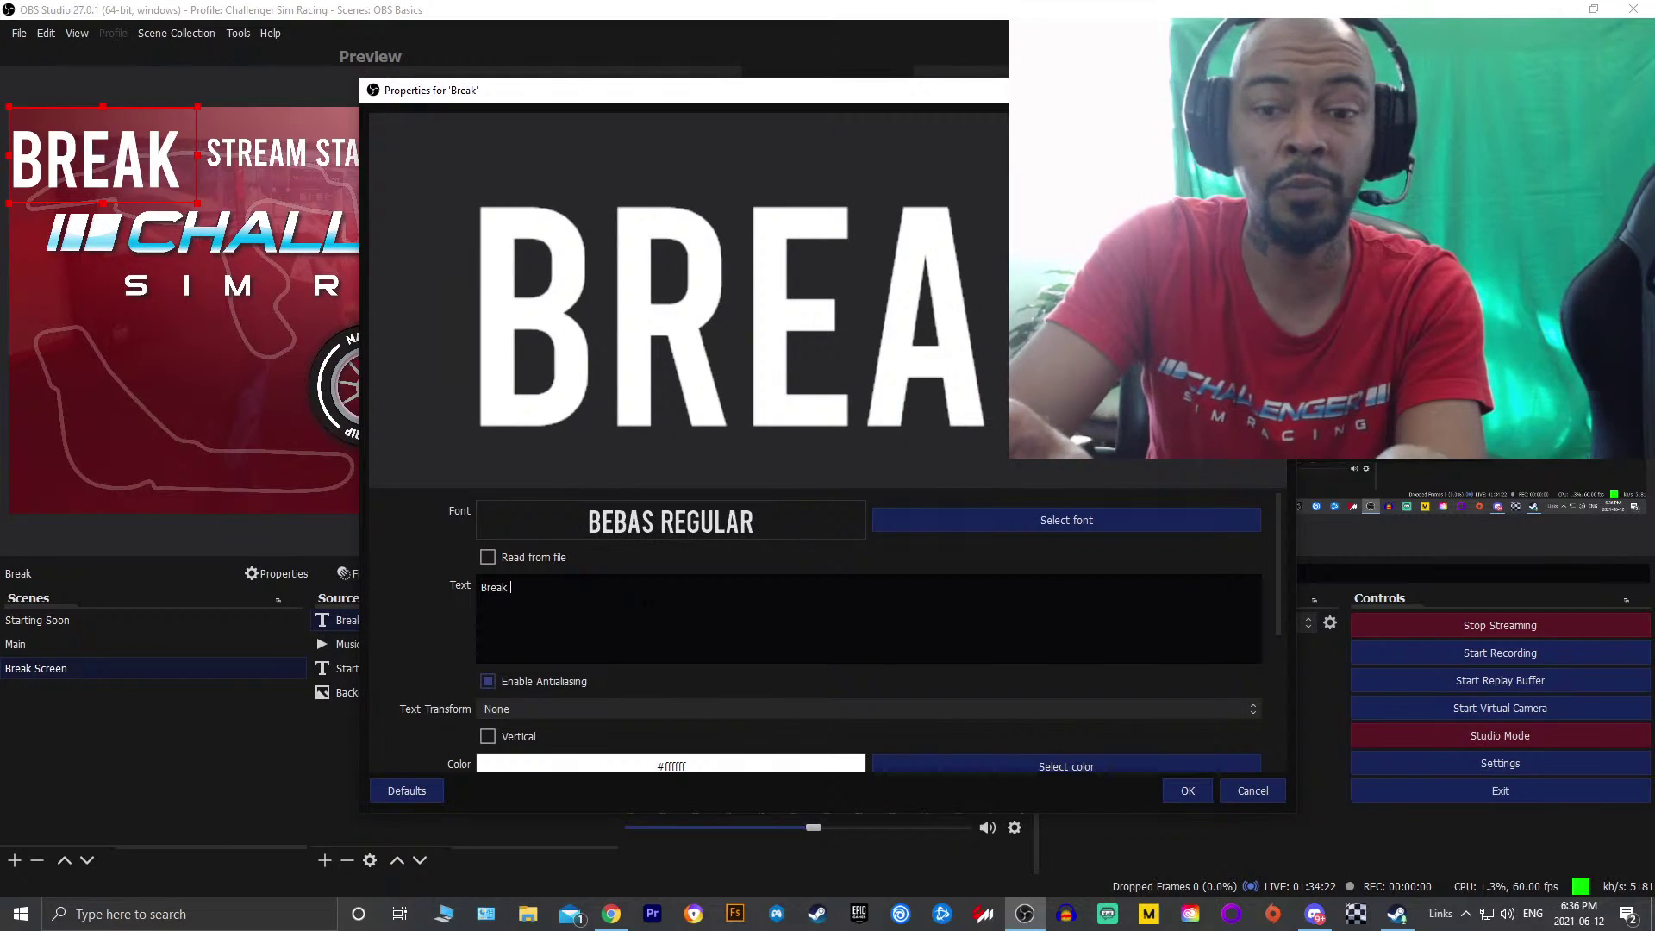
type("-")
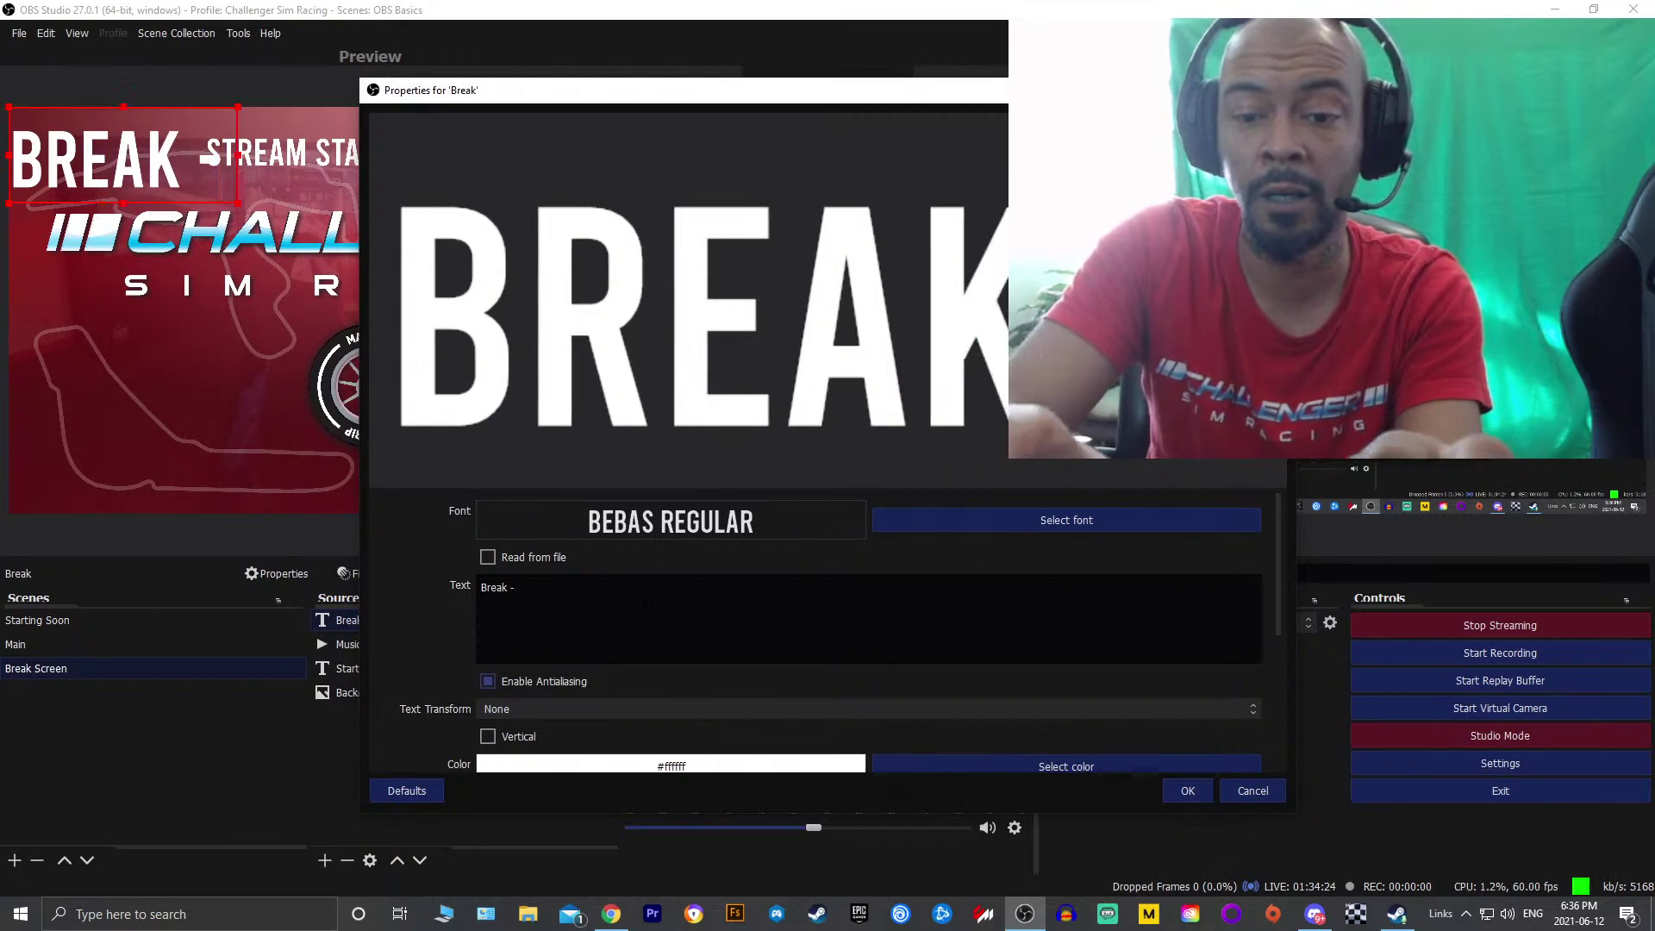
type(" Back ")
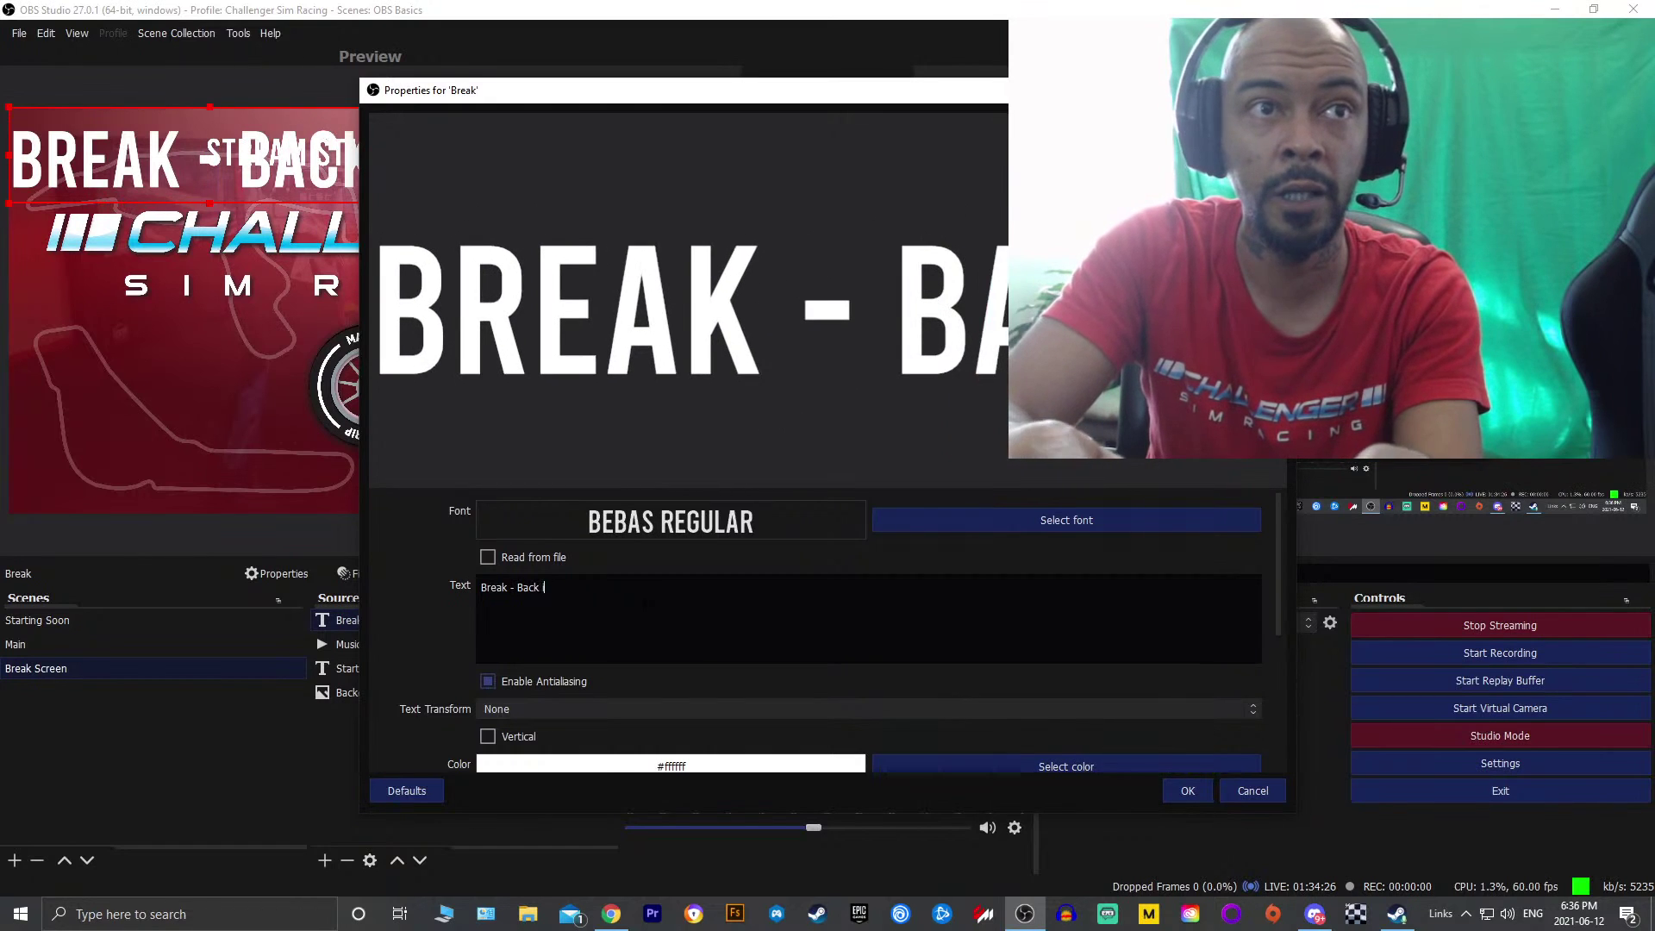
type("in a minu")
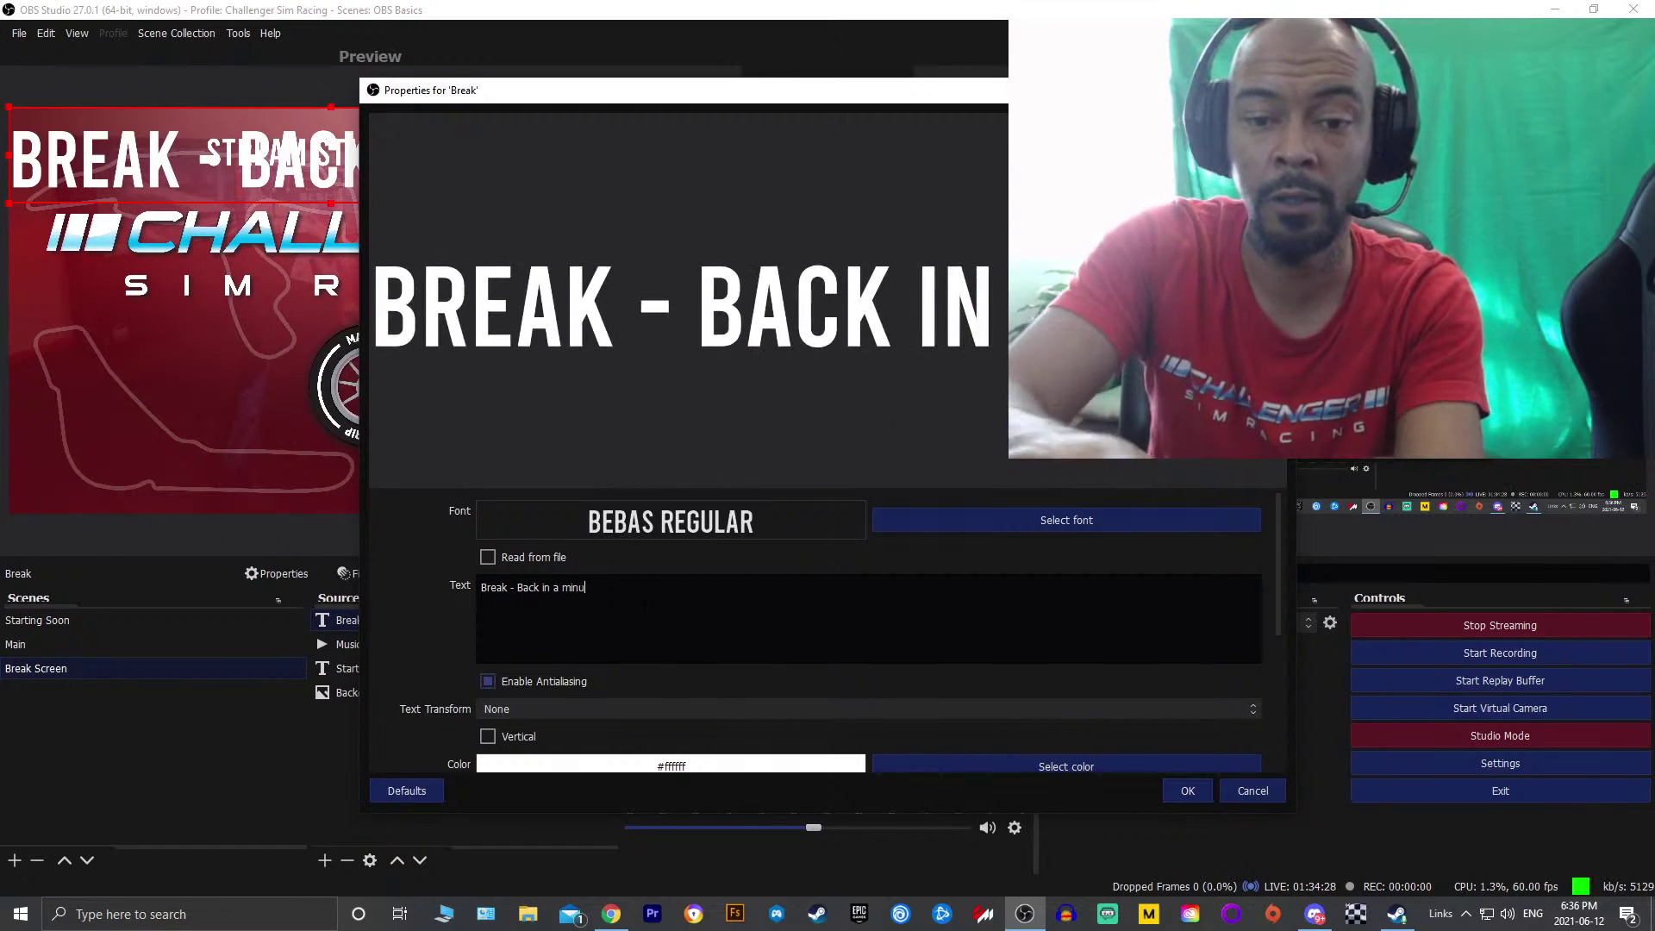
type("te...")
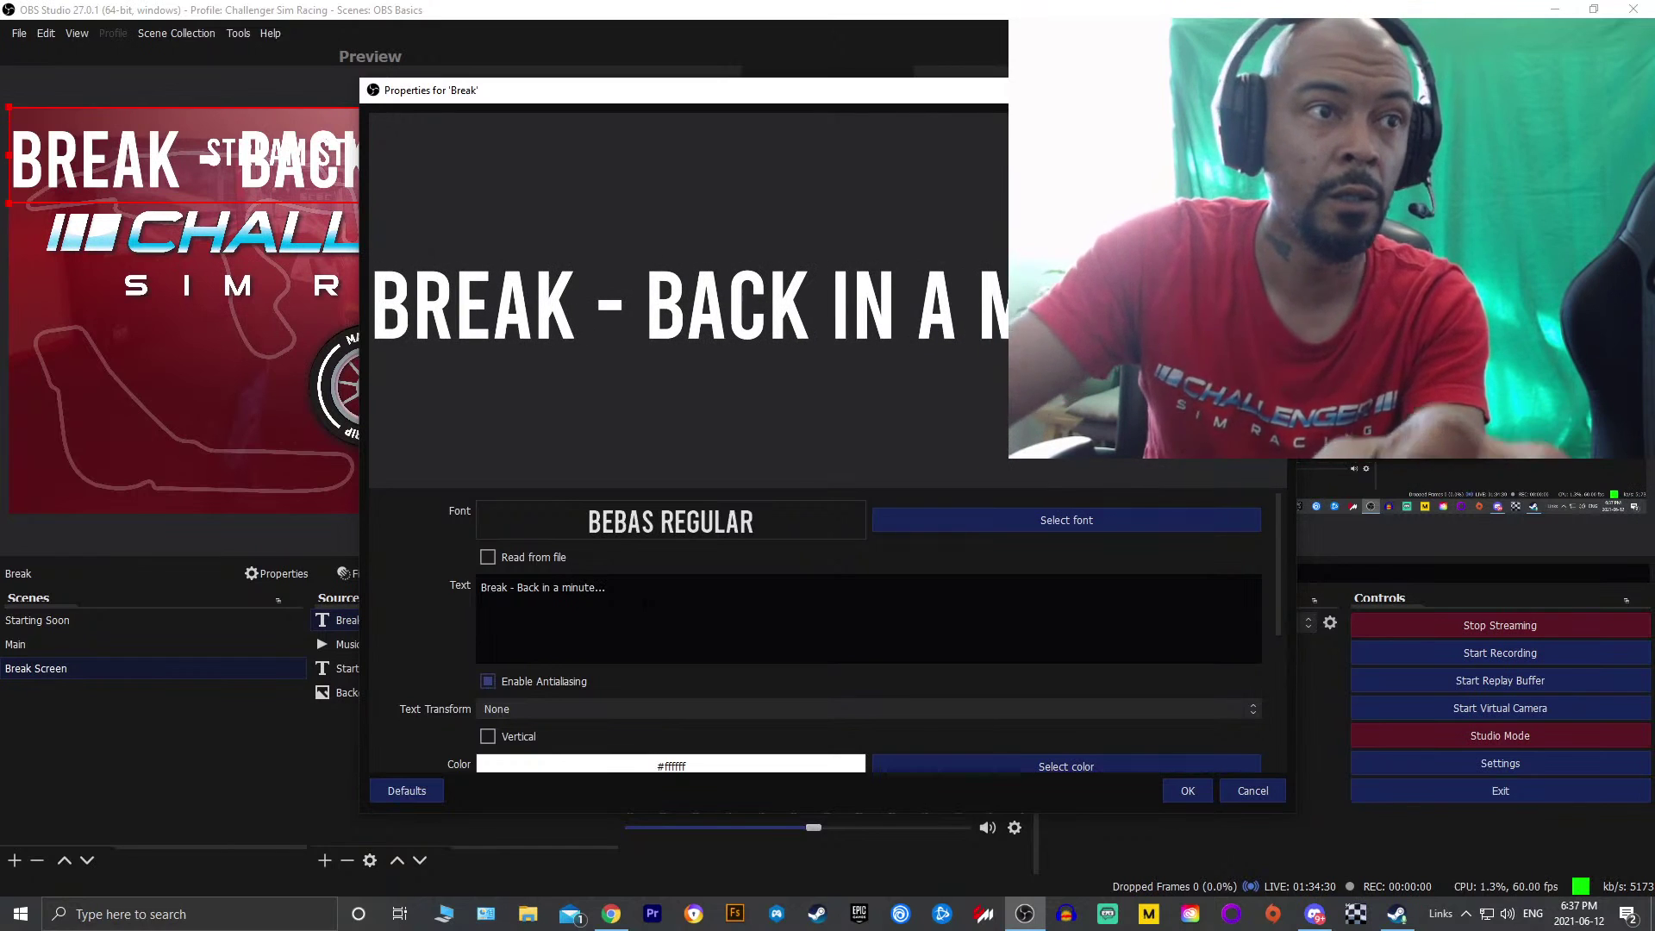
Set the Break text's alignment and vertical alignment to Center and accept its properties
scroll(1250, 559, "down", 5)
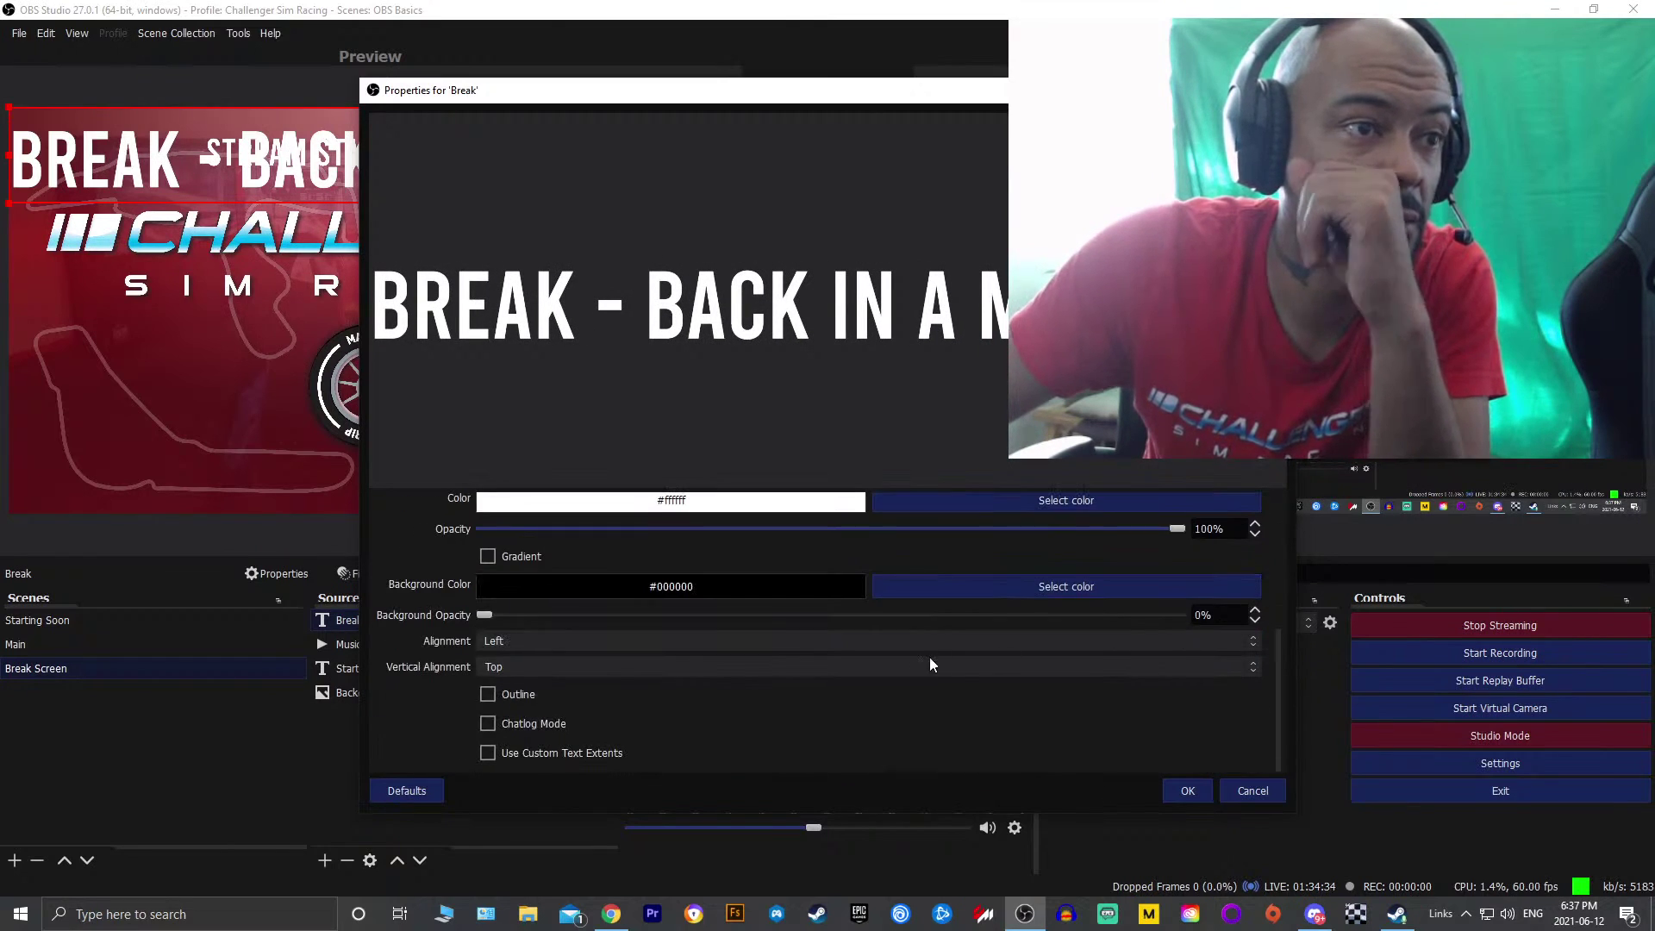
left_click(1150, 644)
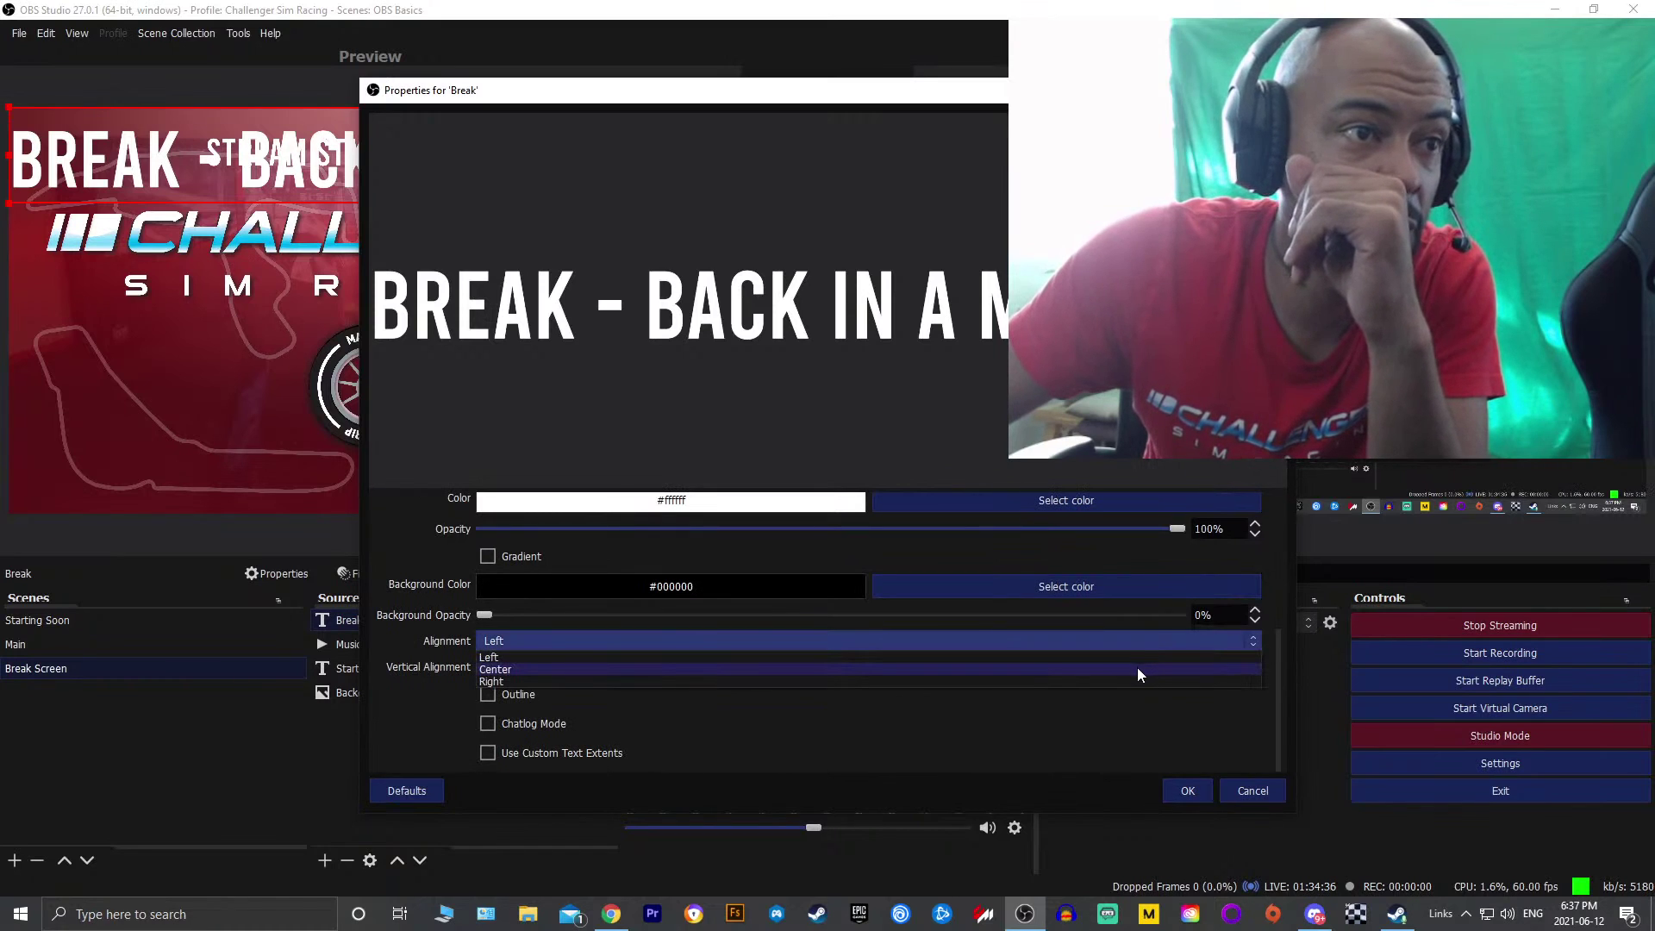
left_click(1136, 667)
left_click(1146, 648)
left_click(1140, 666)
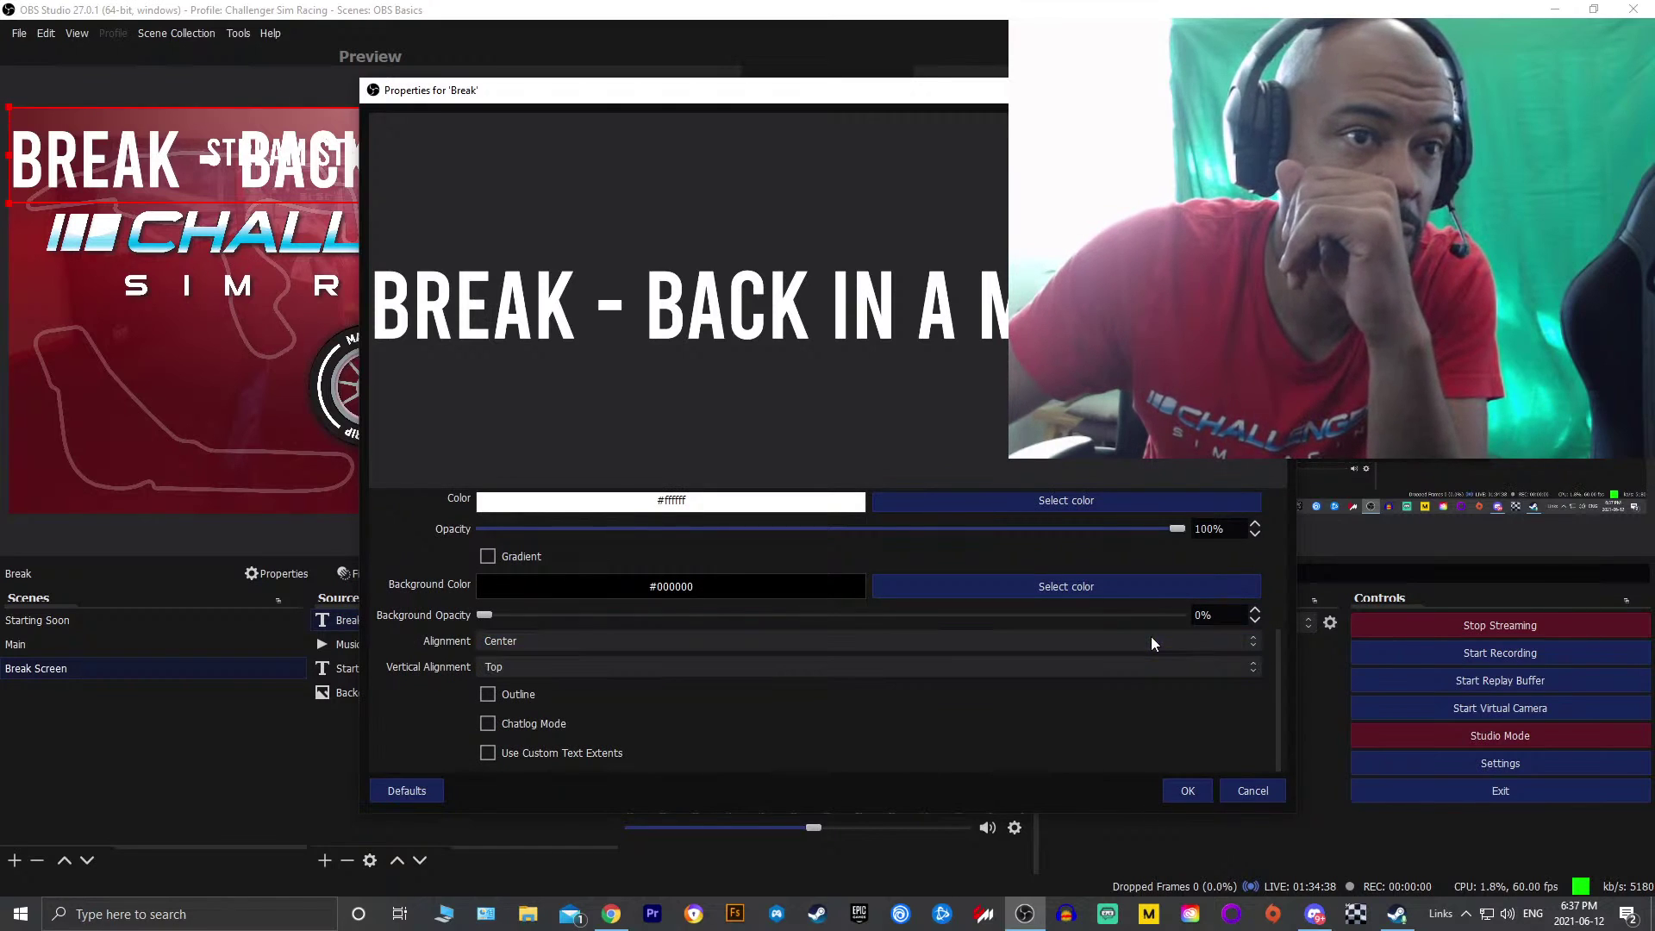
left_click(1145, 664)
left_click(1141, 695)
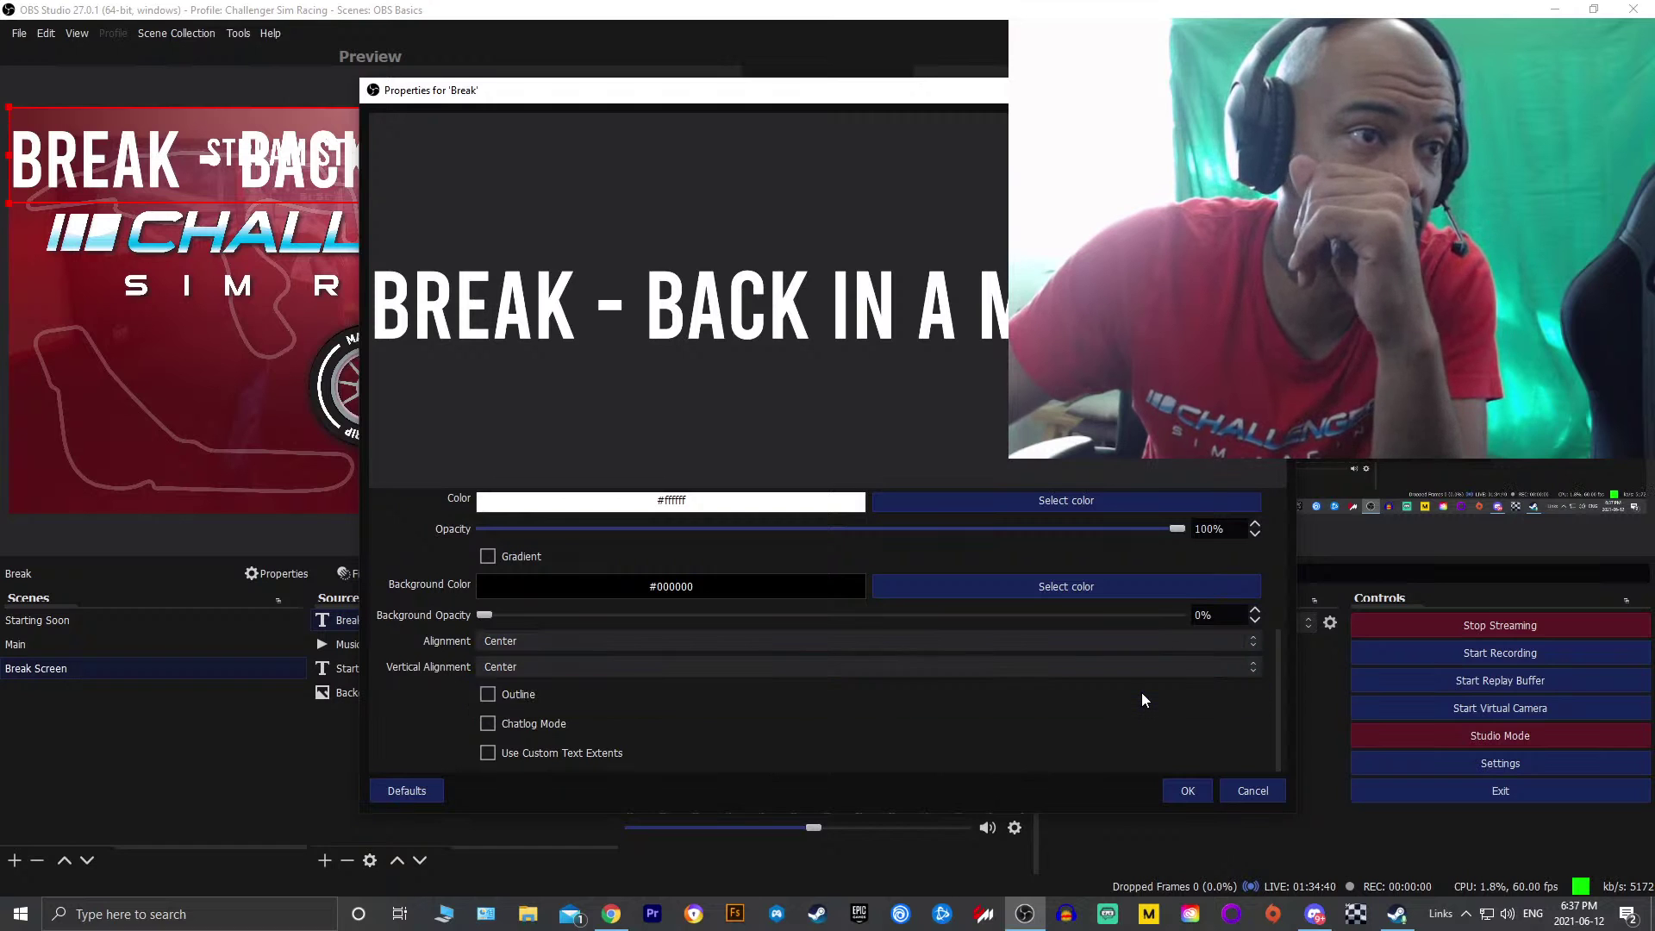
left_click(1186, 790)
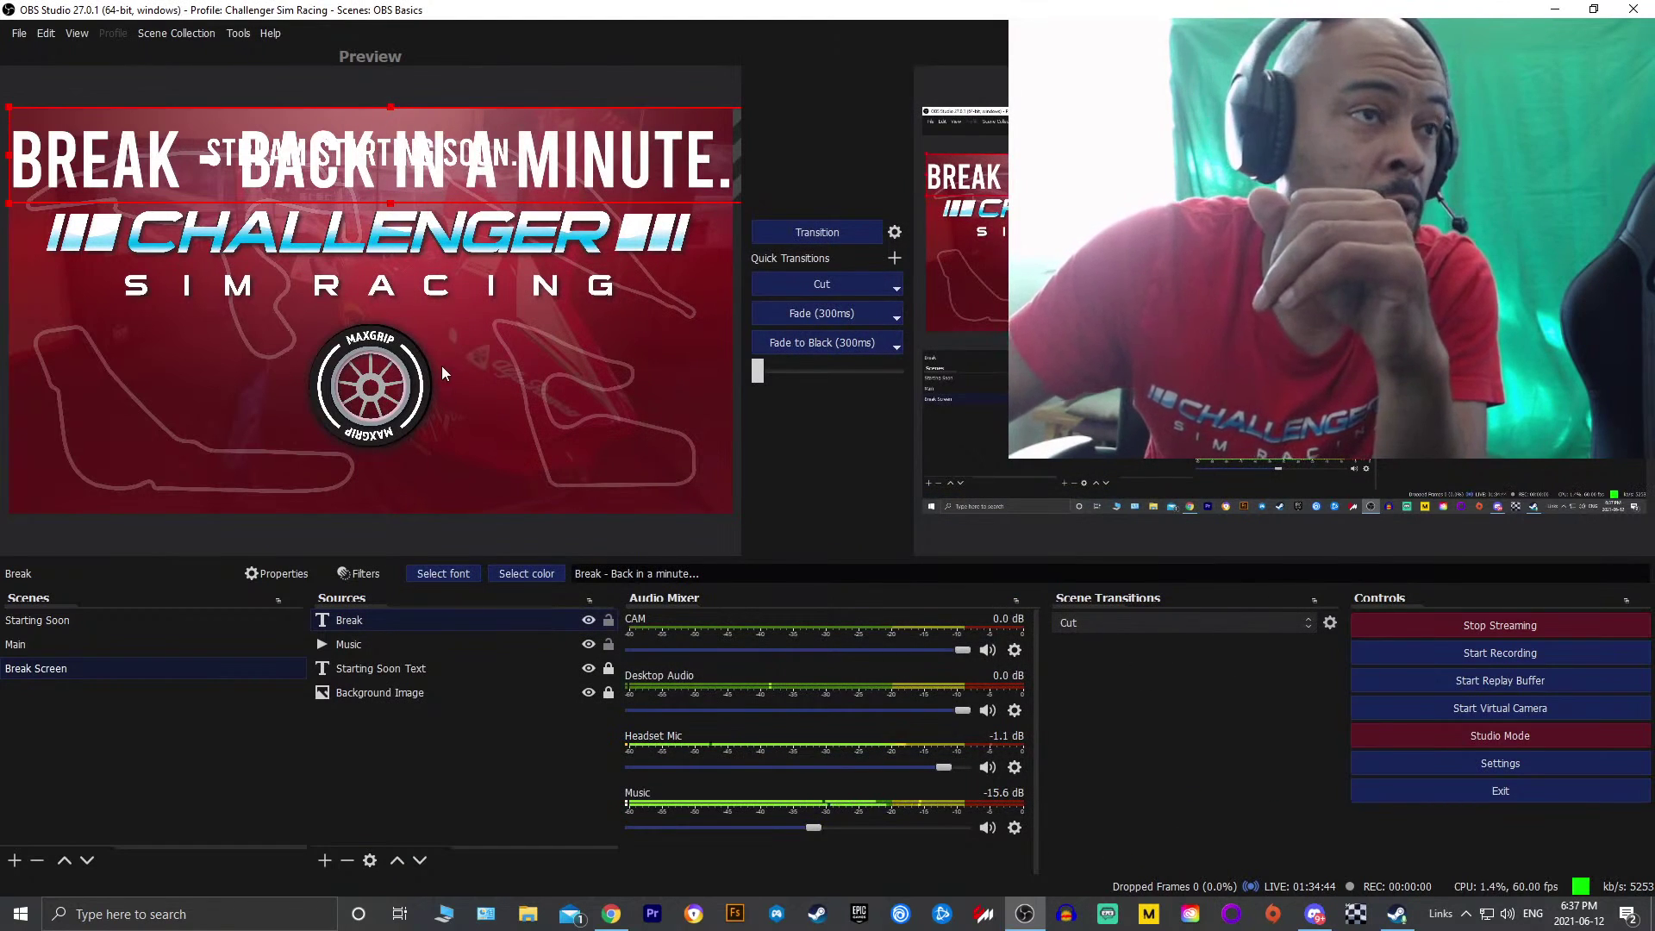
Scale the break text down to about half its size and place it across the wheel logo below the Challenger Sim Racing title
left_click_drag(491, 159, 516, 257)
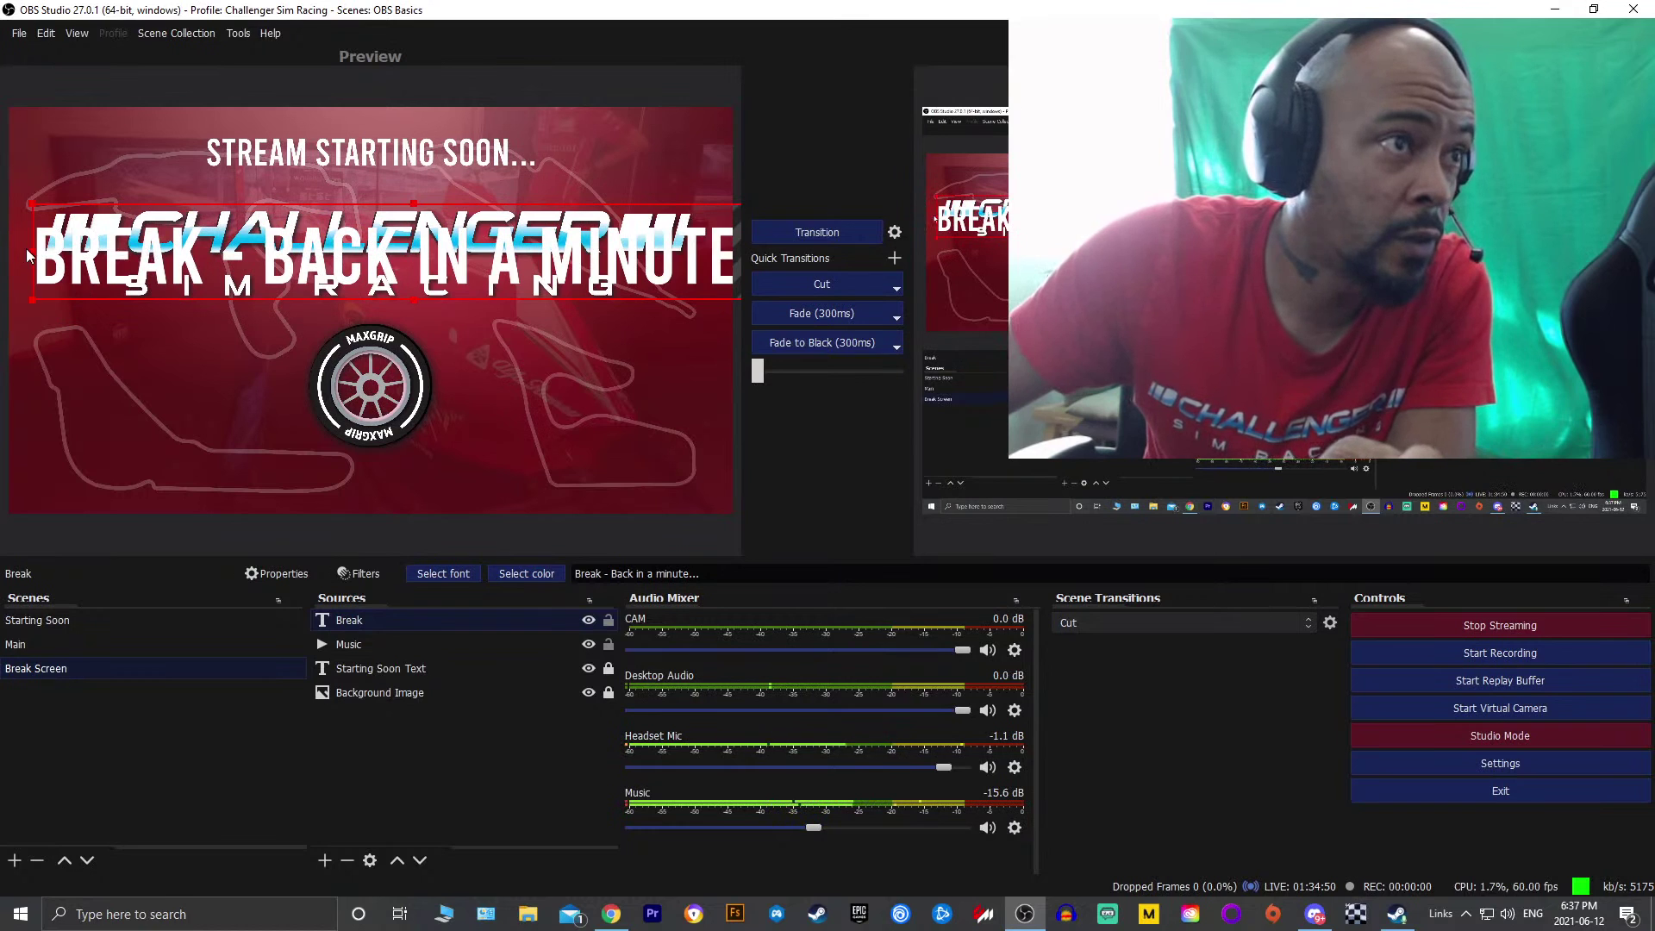
left_click_drag(30, 250, 414, 228)
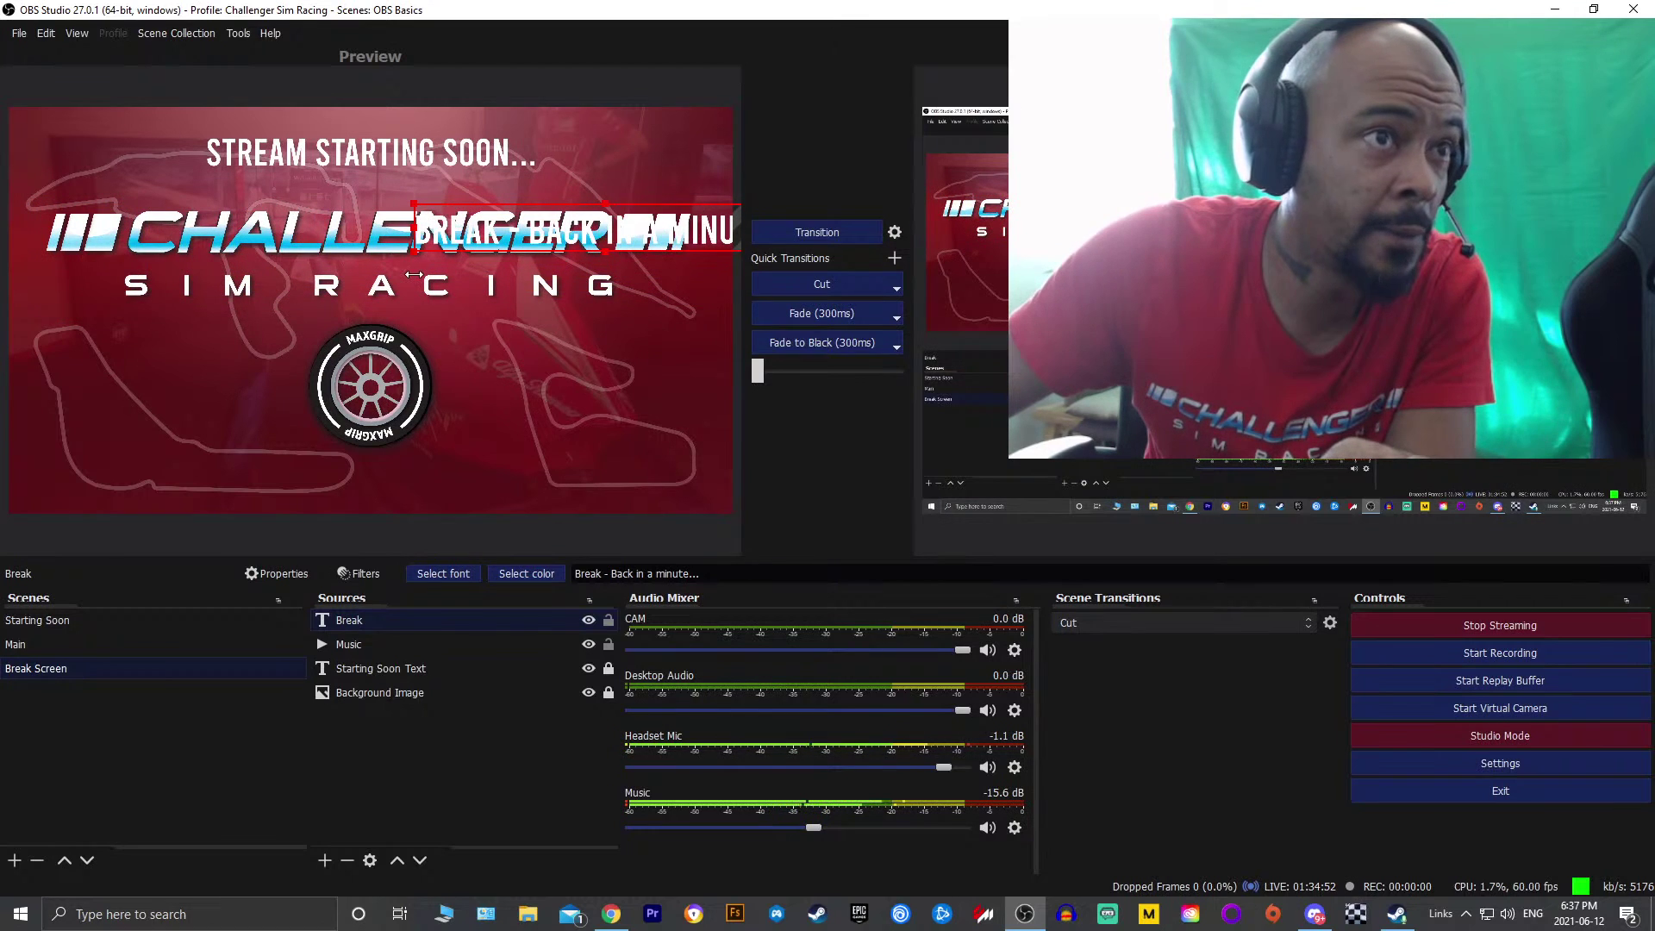
left_click_drag(662, 225, 465, 384)
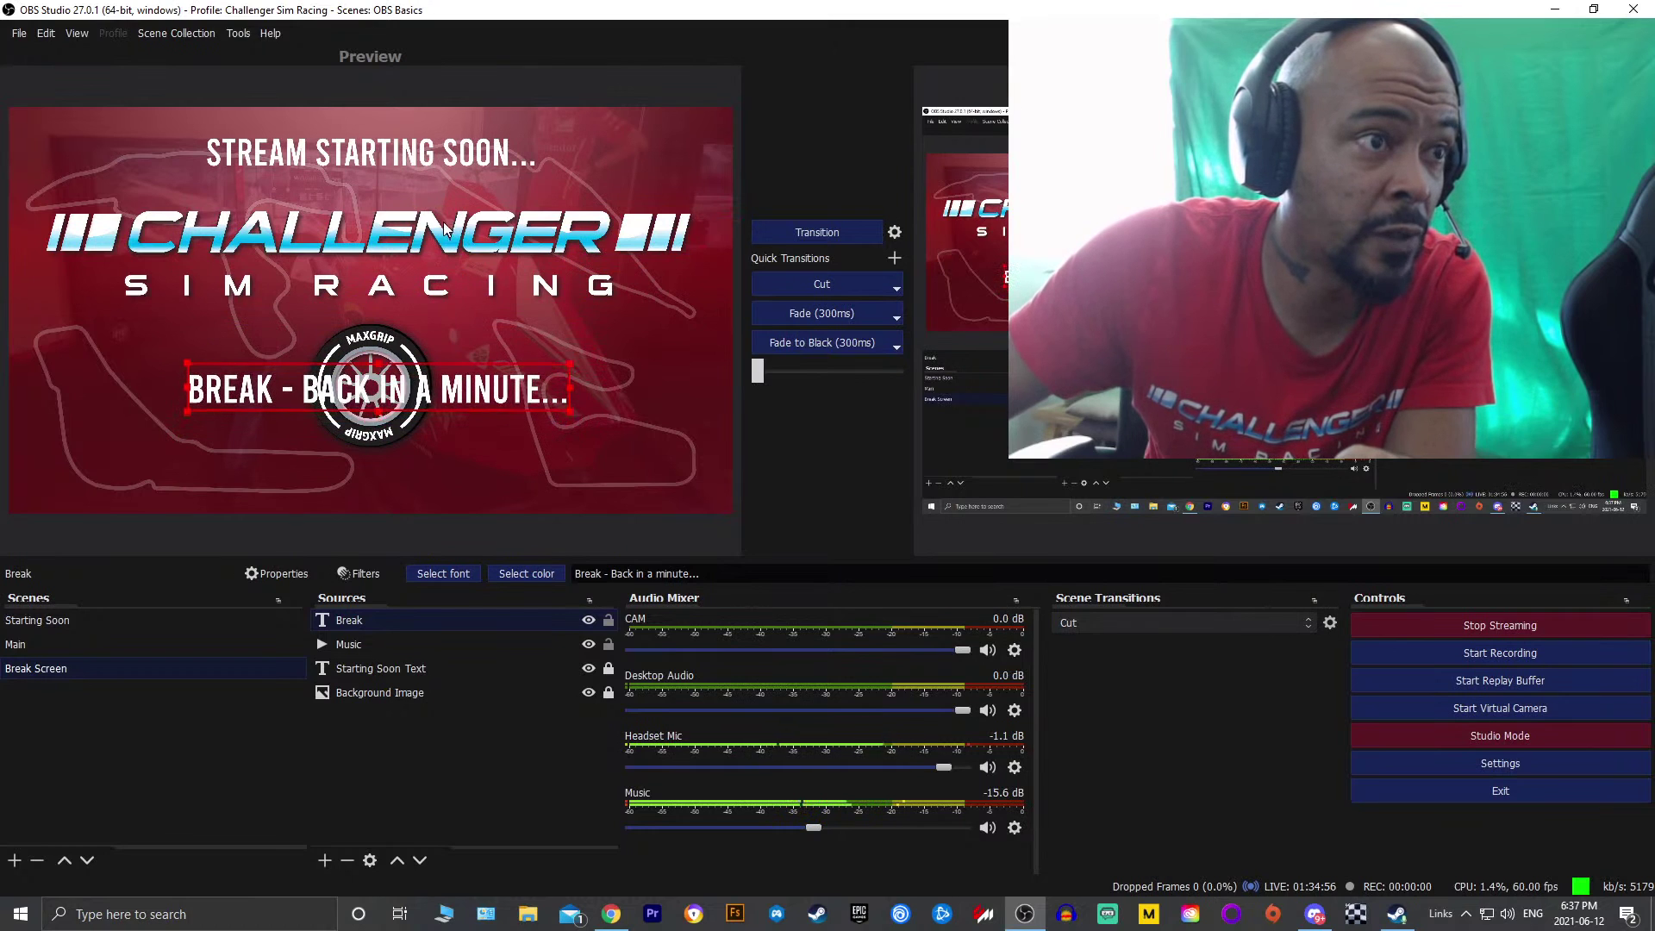
Hide the Starting Soon Text source in the Break Screen scene
left_click(397, 153)
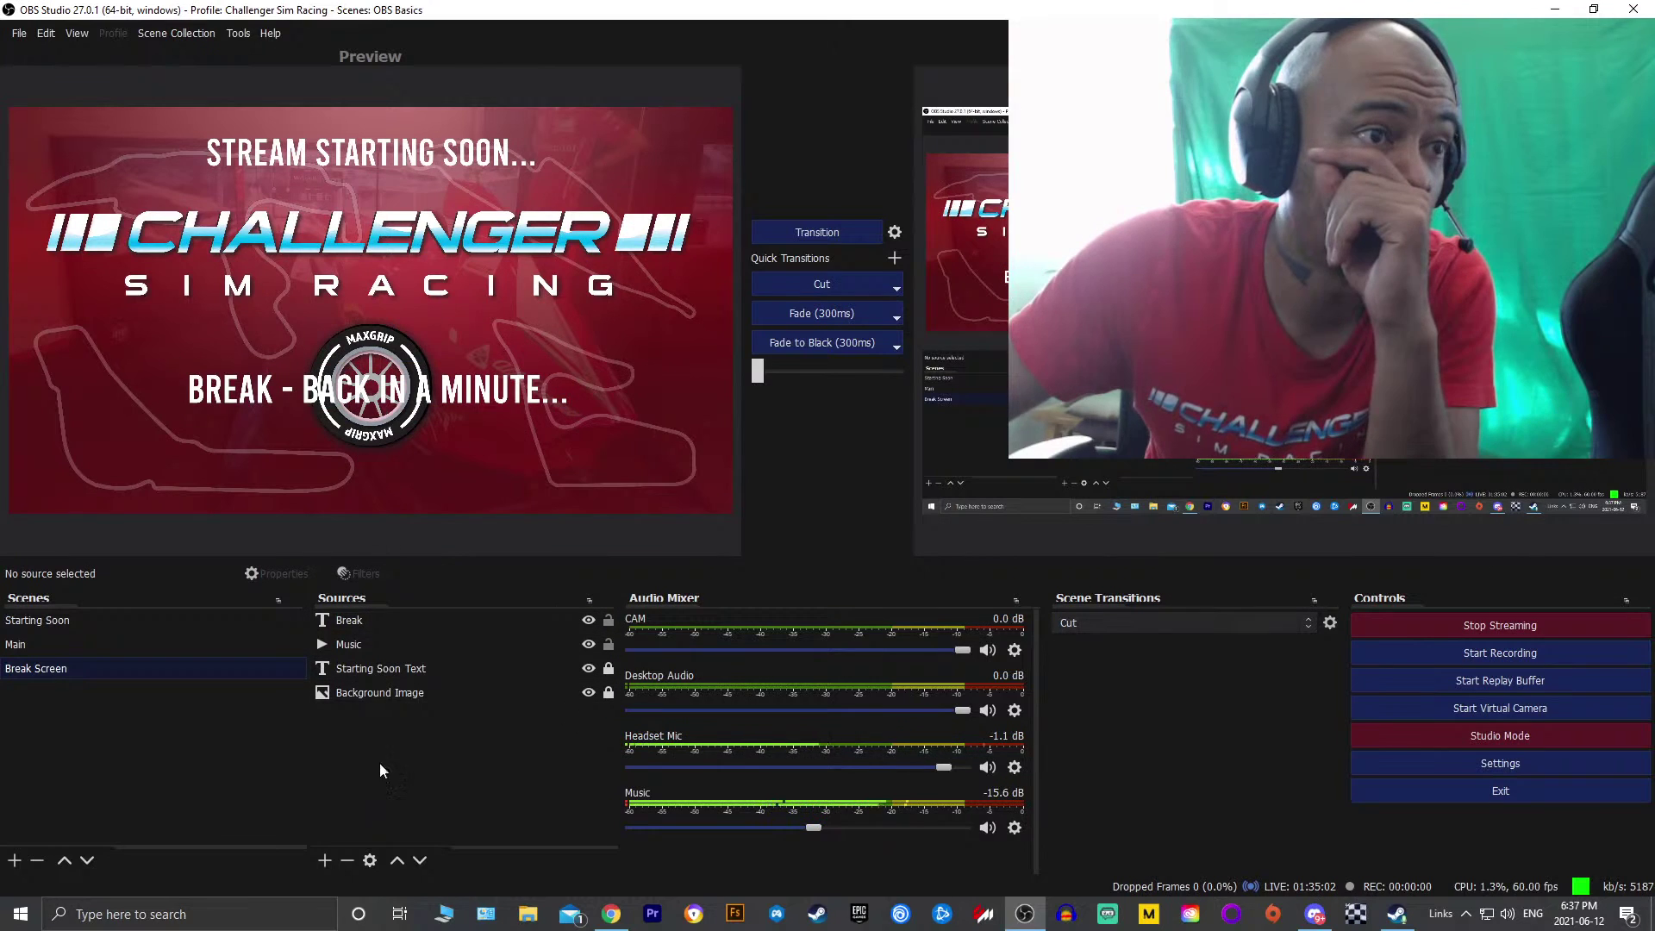
left_click(588, 670)
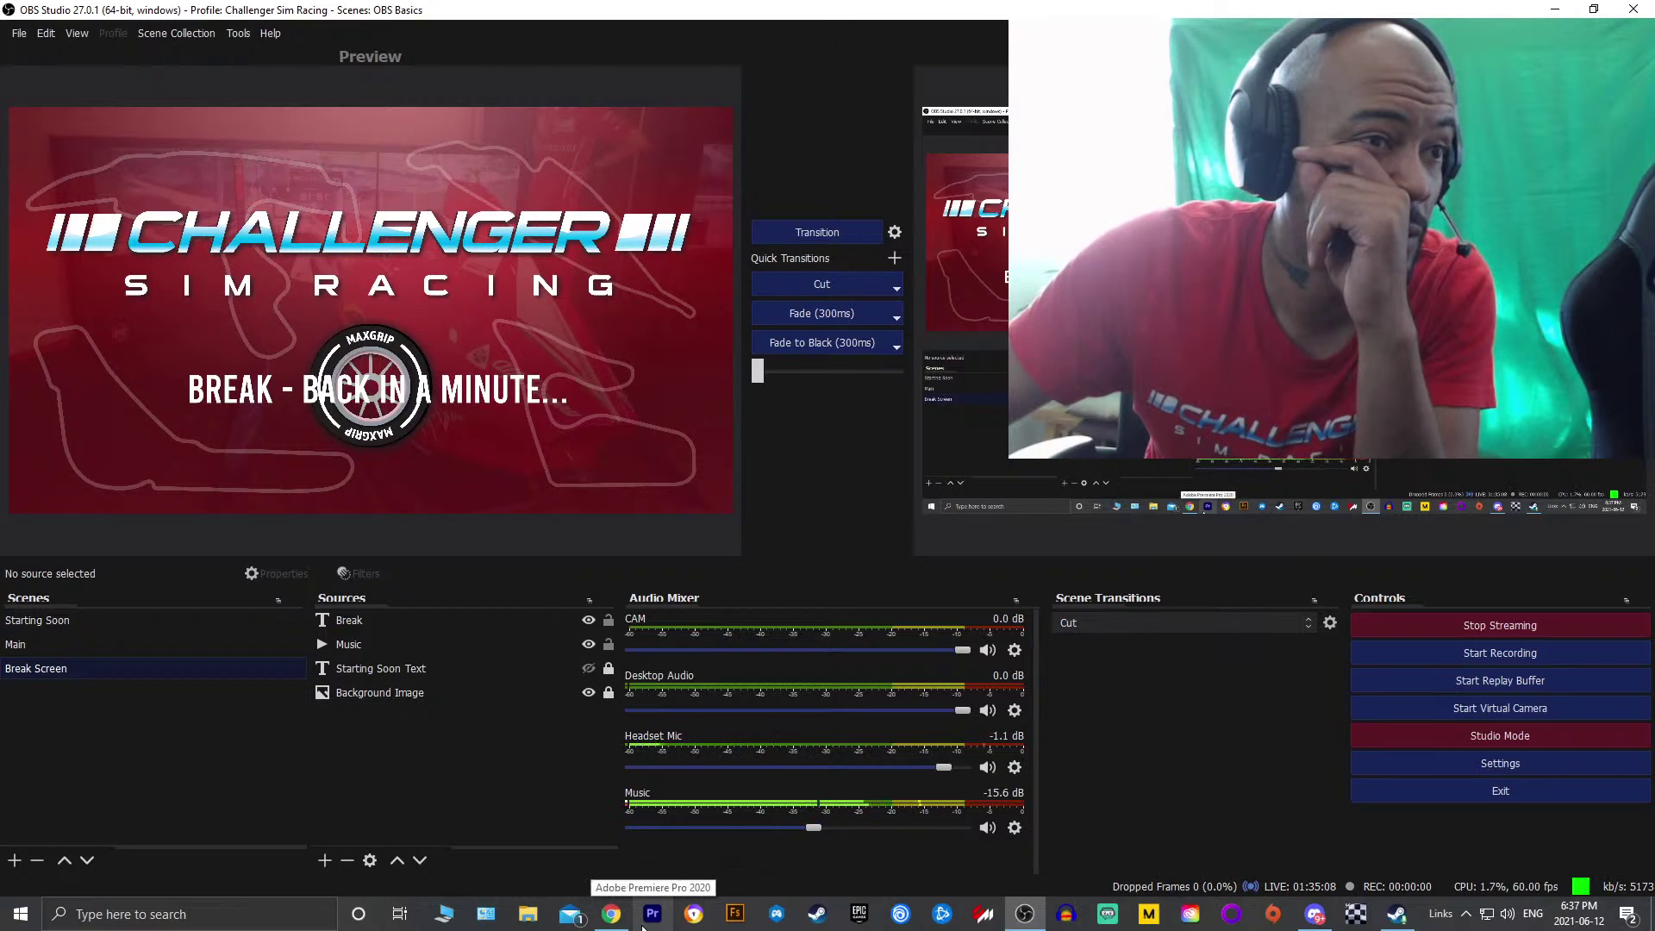
Remove the Starting Soon Text source from the Break Screen scene
left_click(588, 671)
left_click(587, 672)
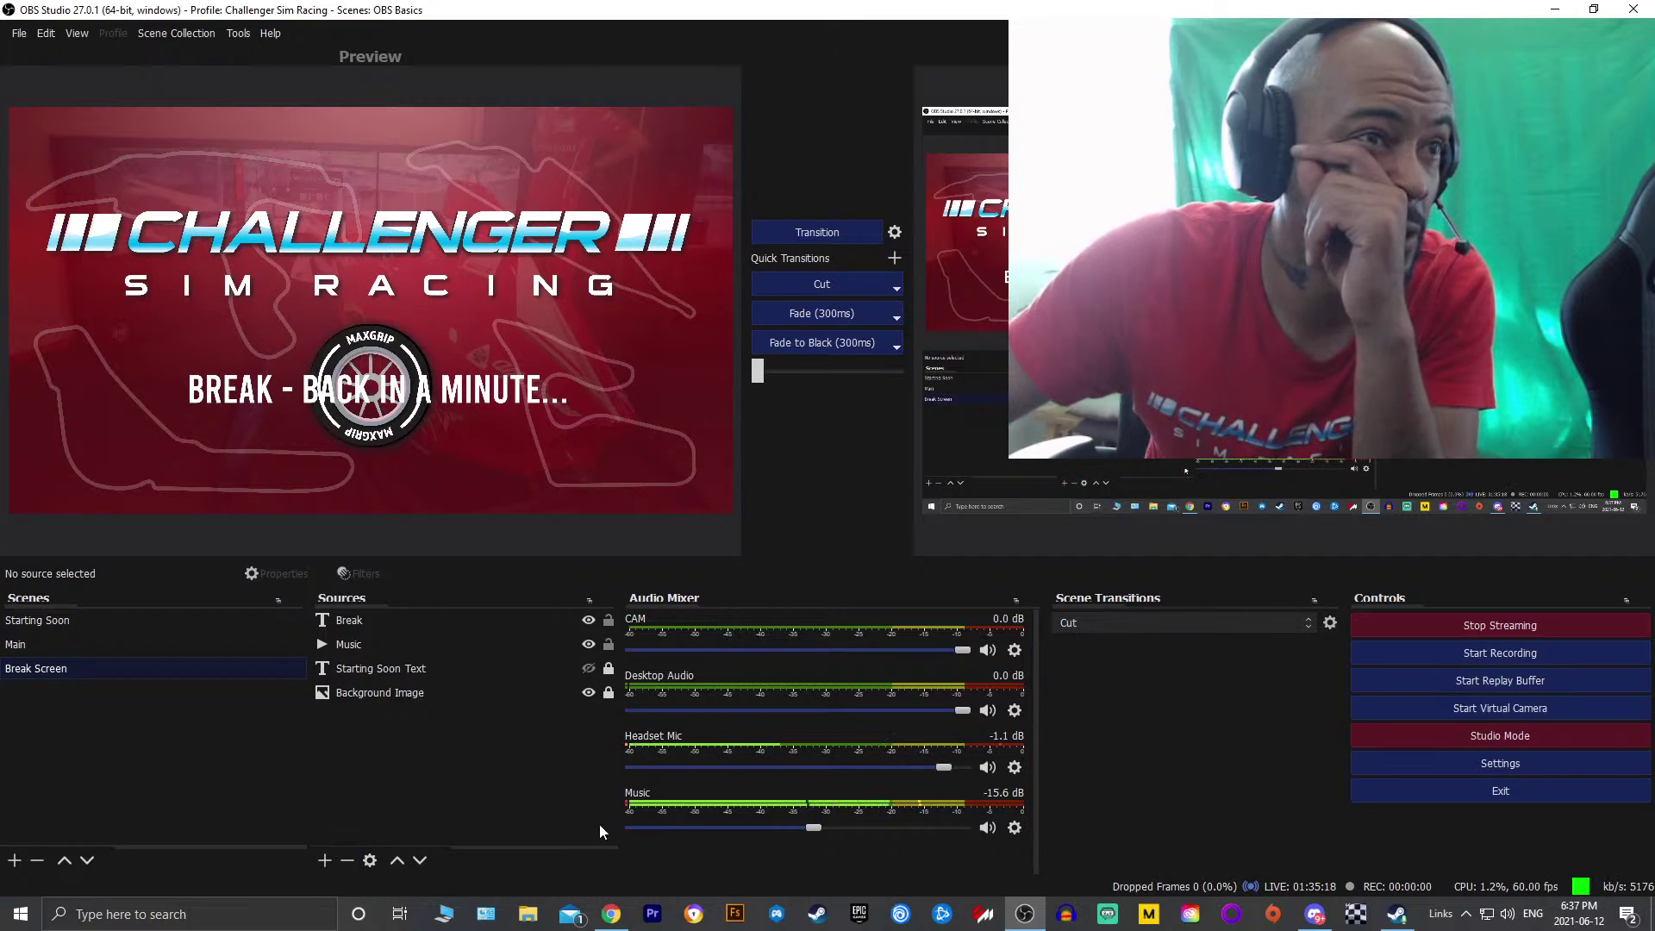
left_click(431, 668)
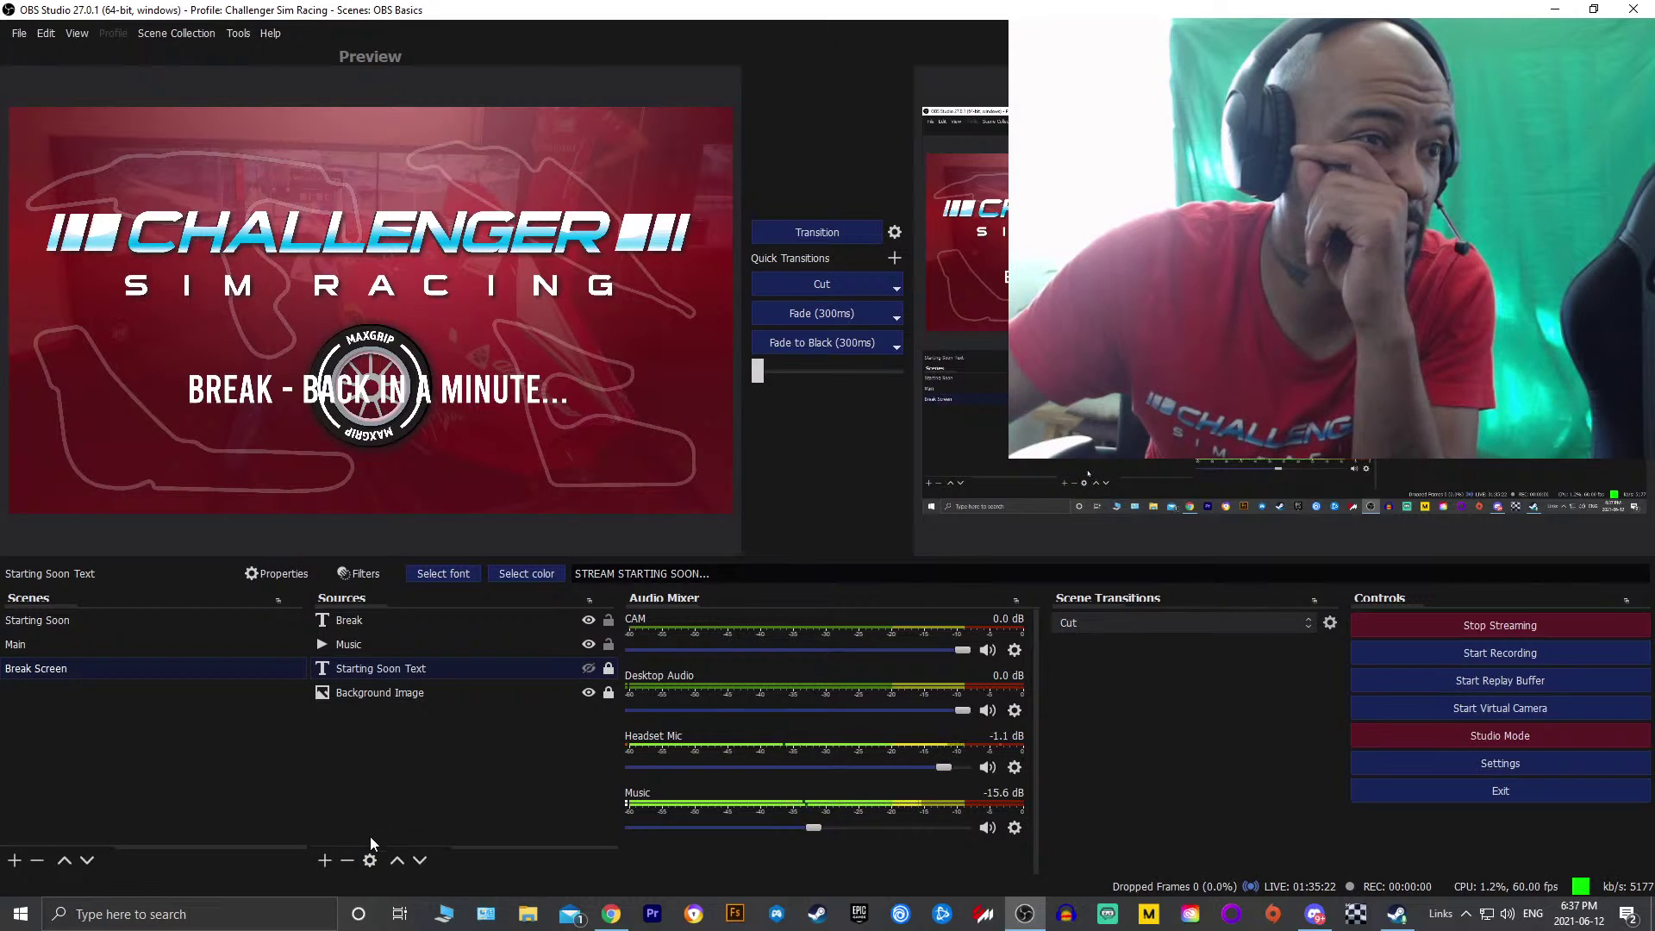
left_click(348, 860)
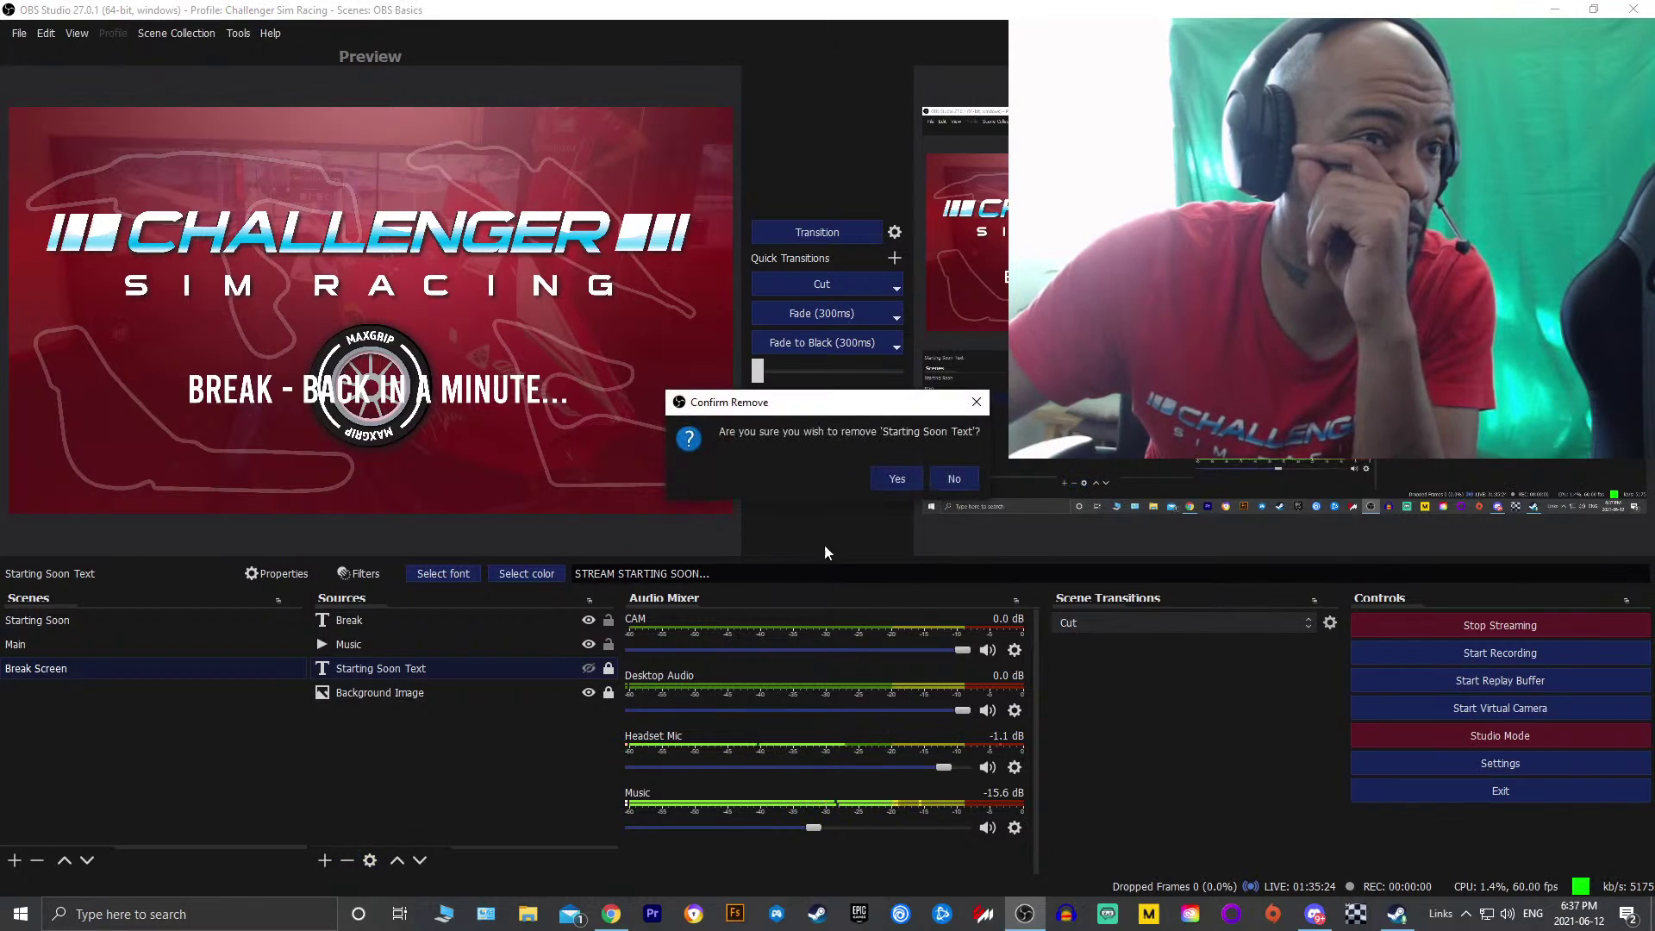
left_click(891, 472)
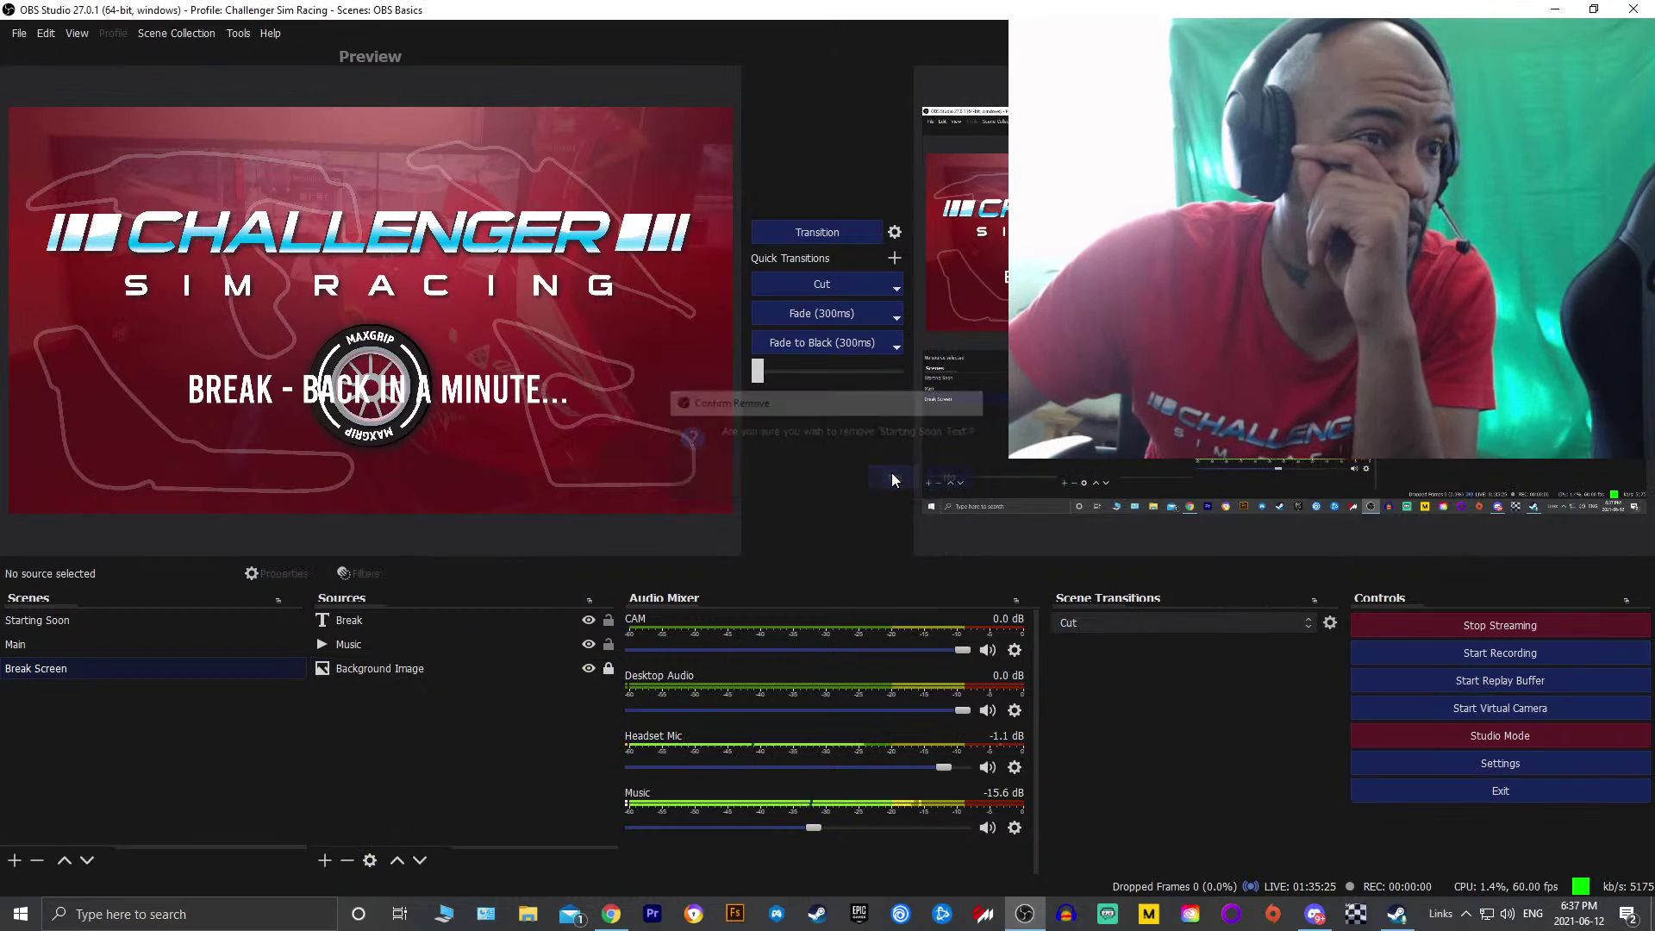
Check the text placement in the Starting Soon scene and move the Break Screen's break text above the Challenger Sim Racing title
left_click(127, 618)
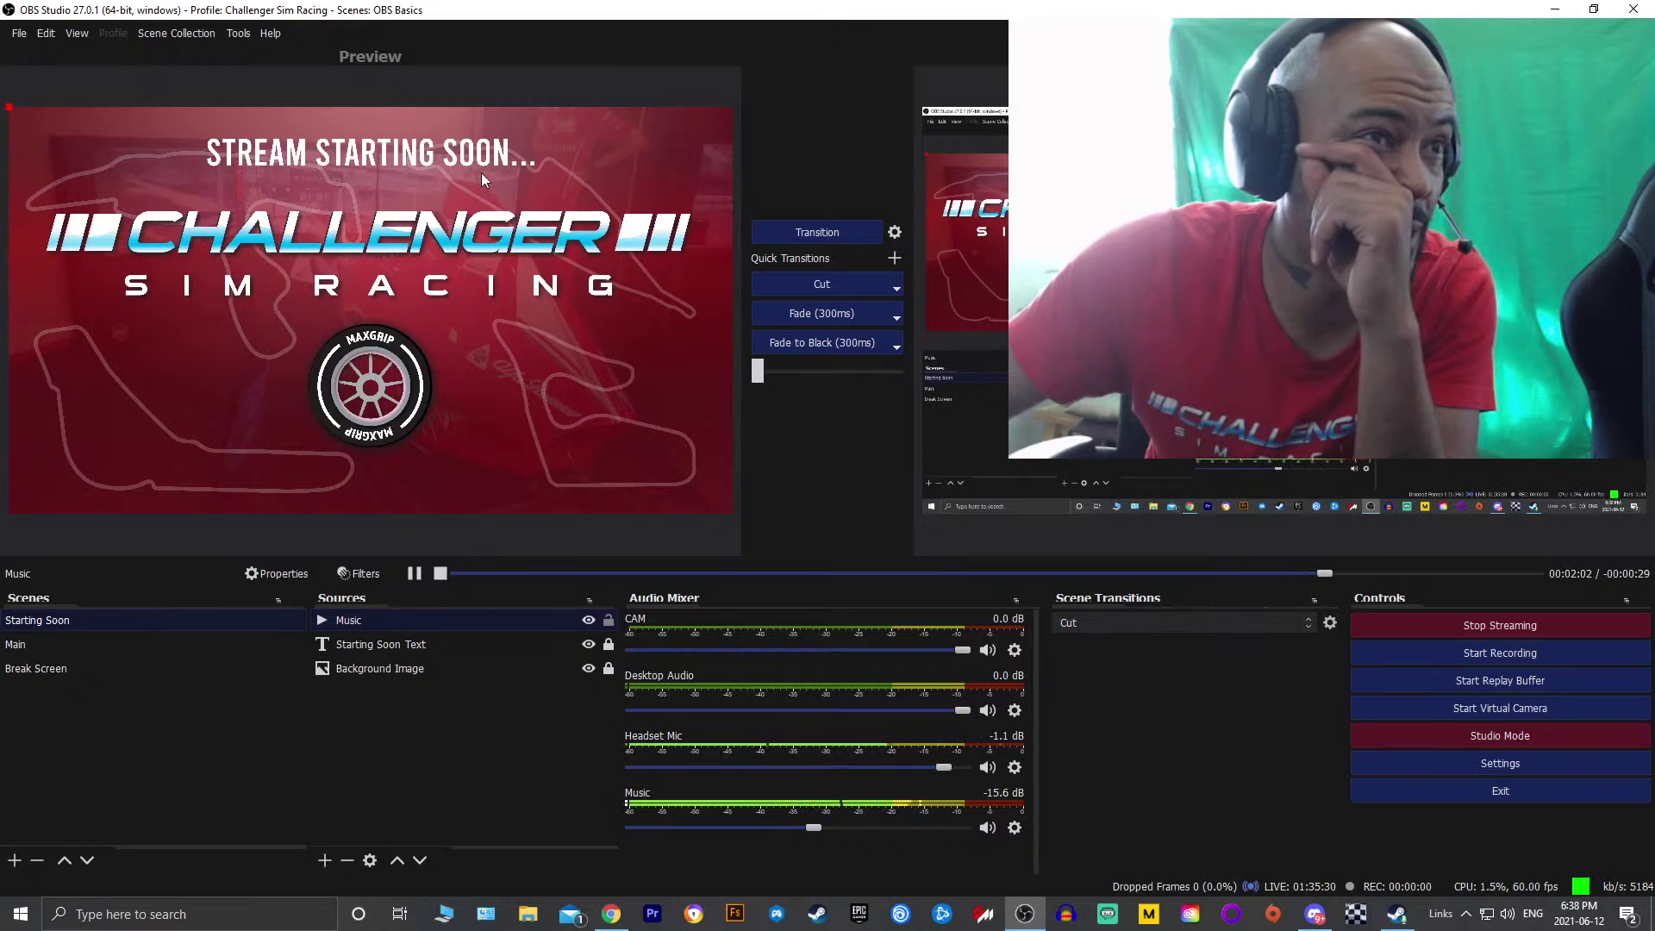
left_click(86, 670)
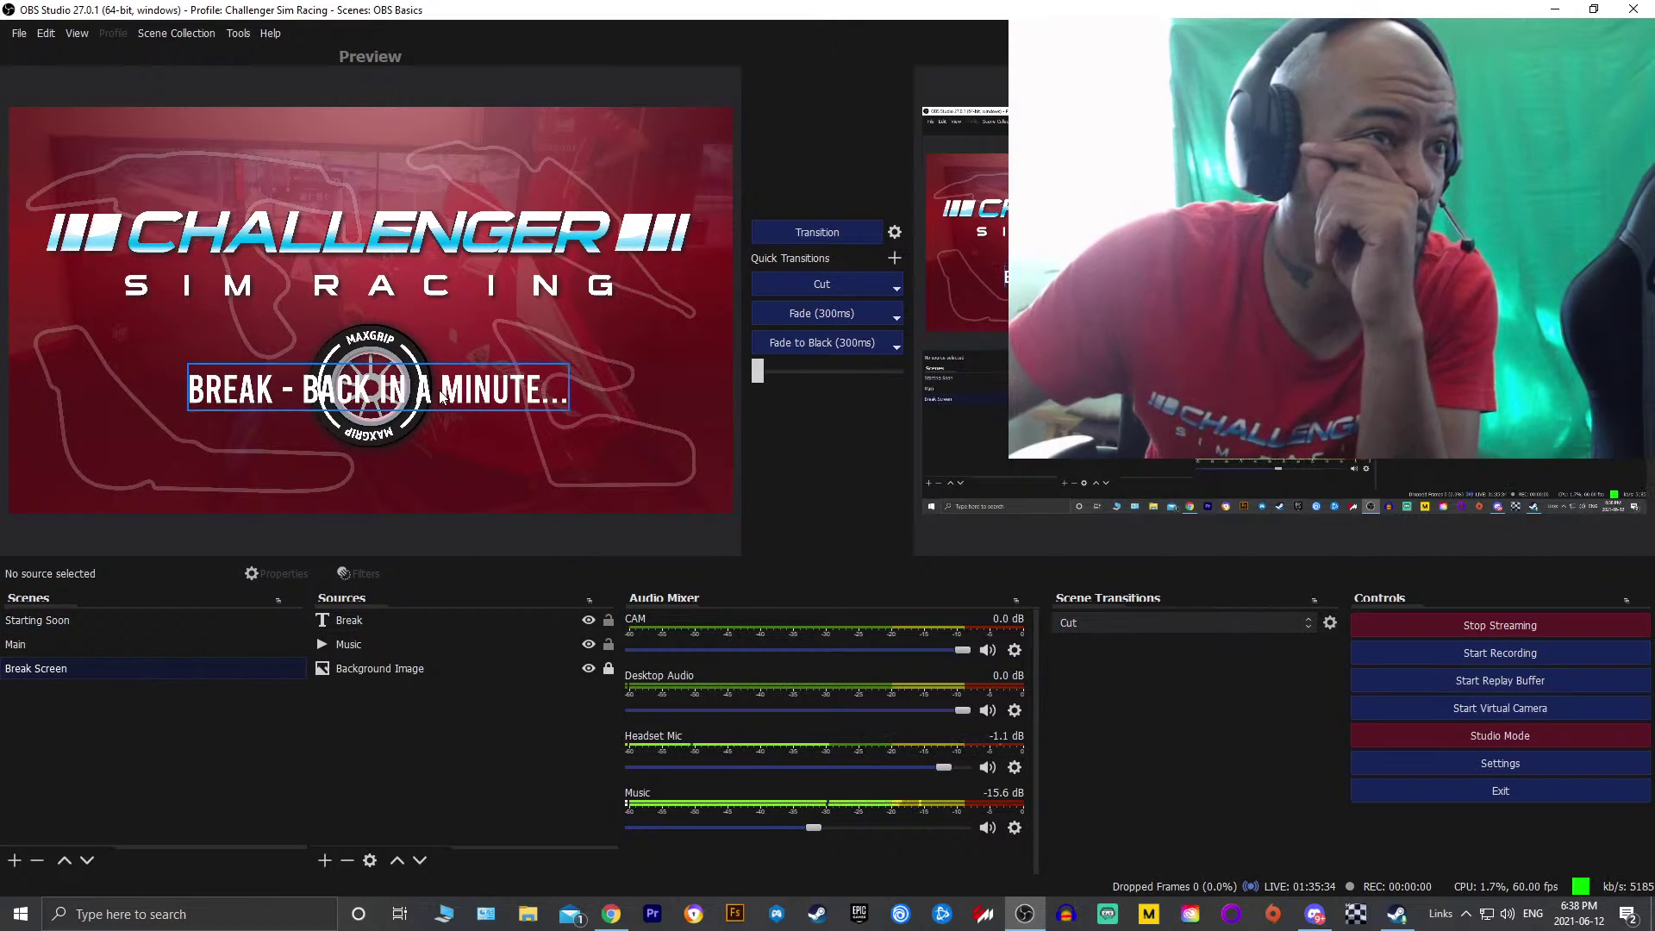
left_click_drag(439, 375, 434, 149)
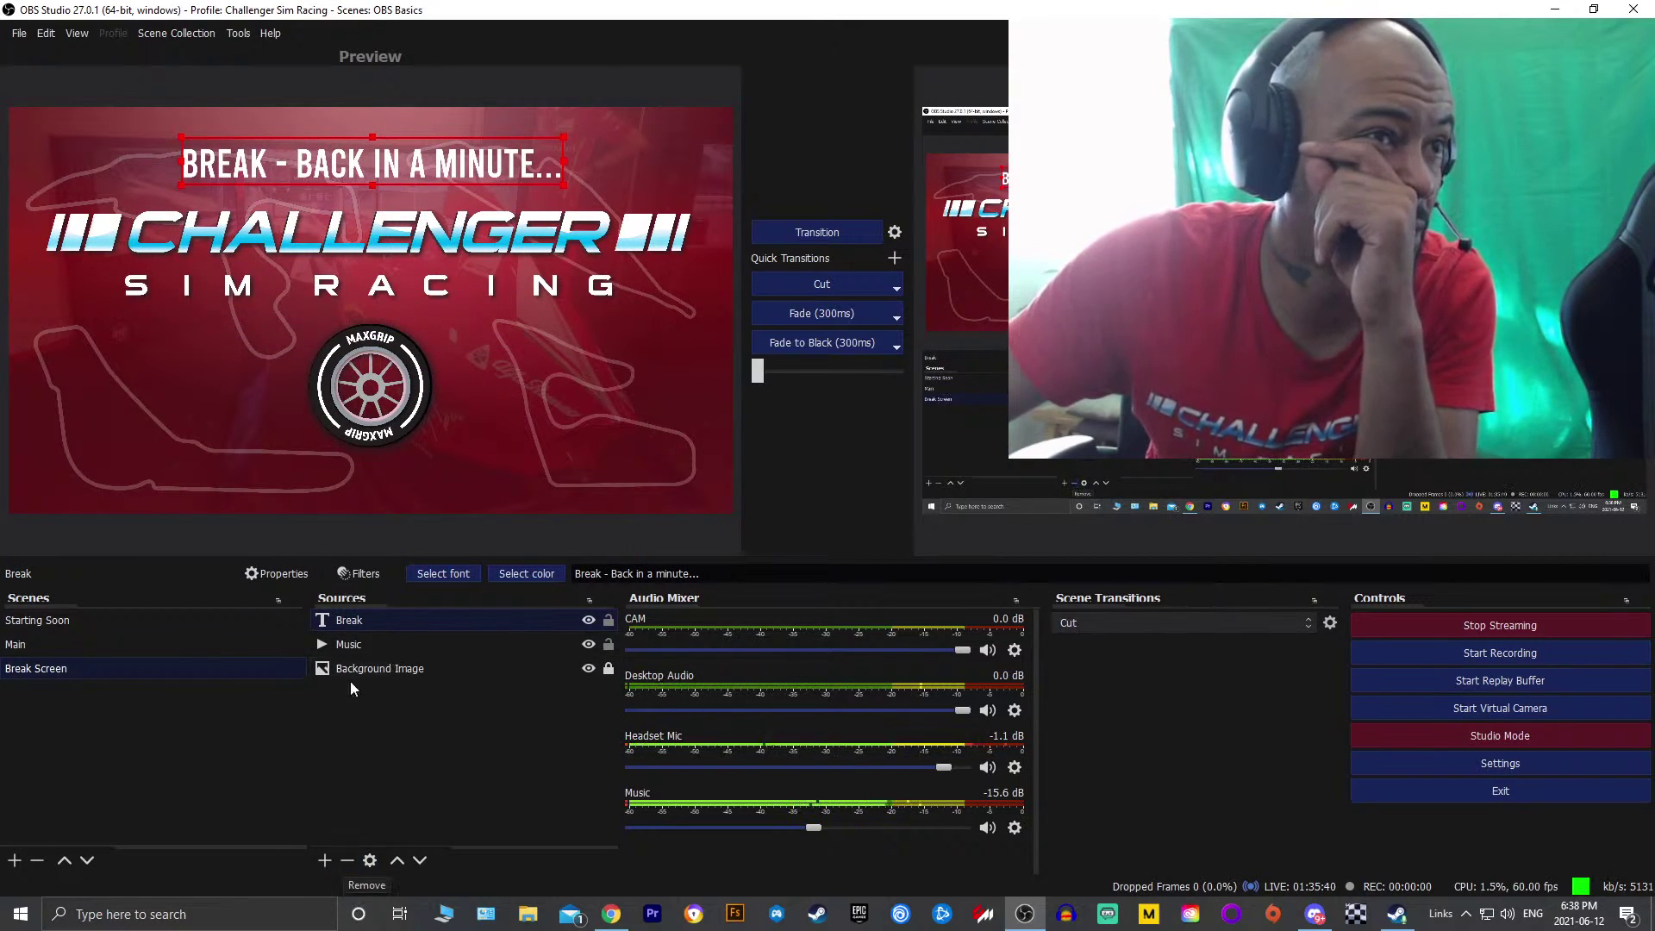
left_click_drag(408, 150, 408, 148)
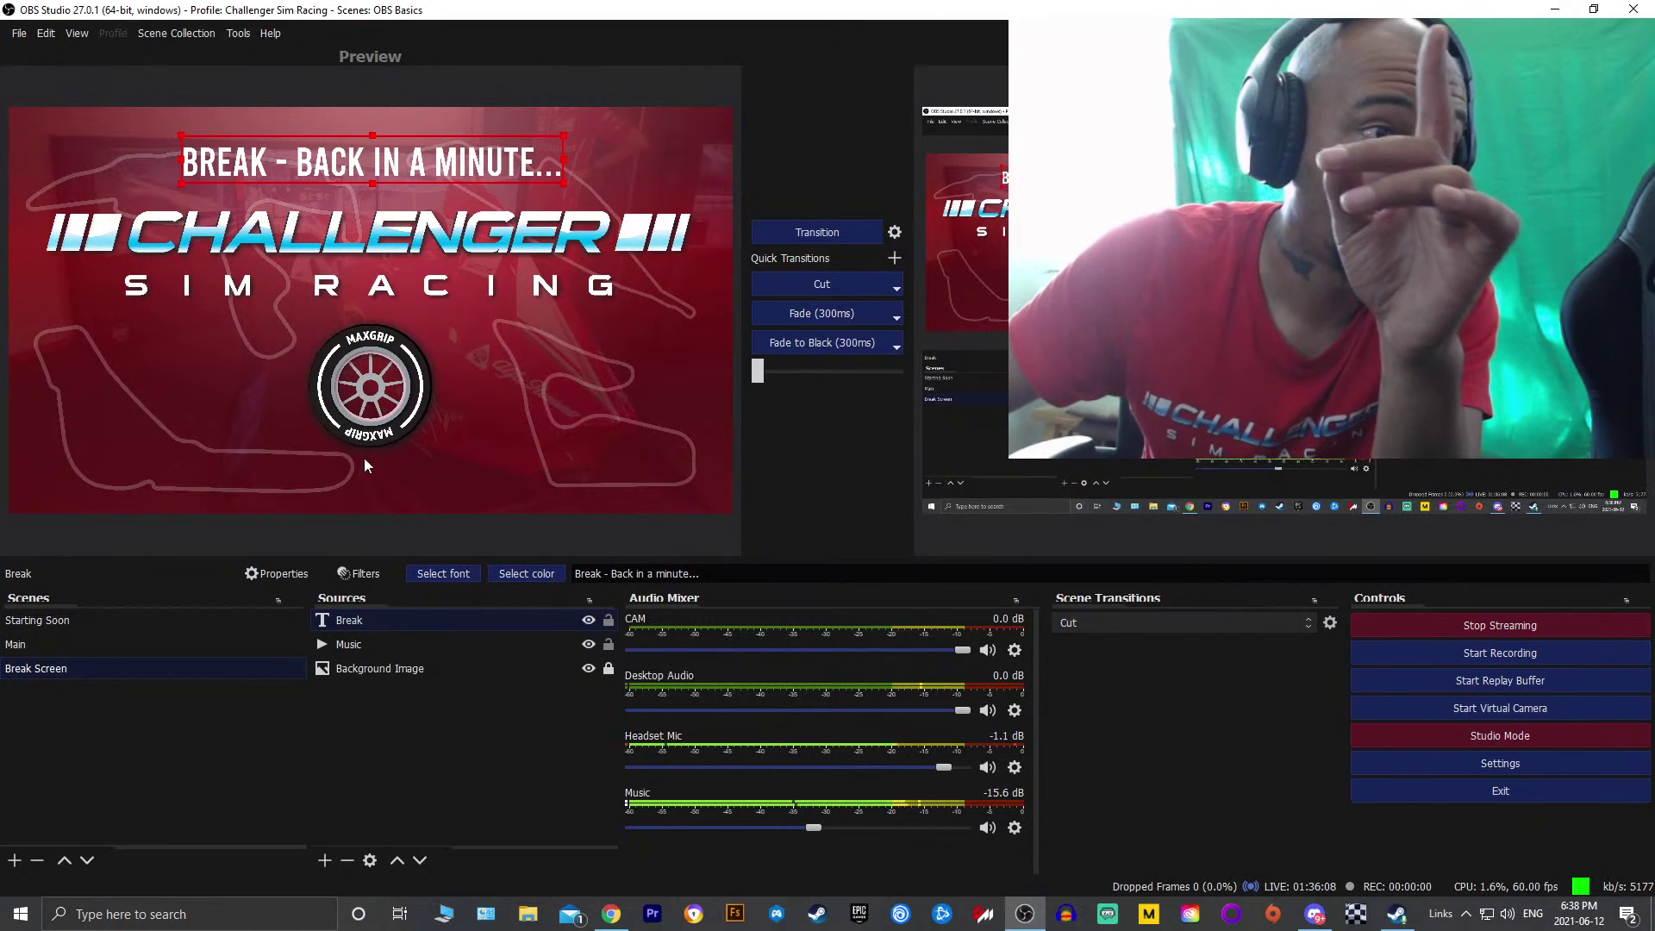
Compare the Starting Soon and Break Screen backgrounds and add a new image source named "Different" to the Break Screen scene
left_click(400, 673)
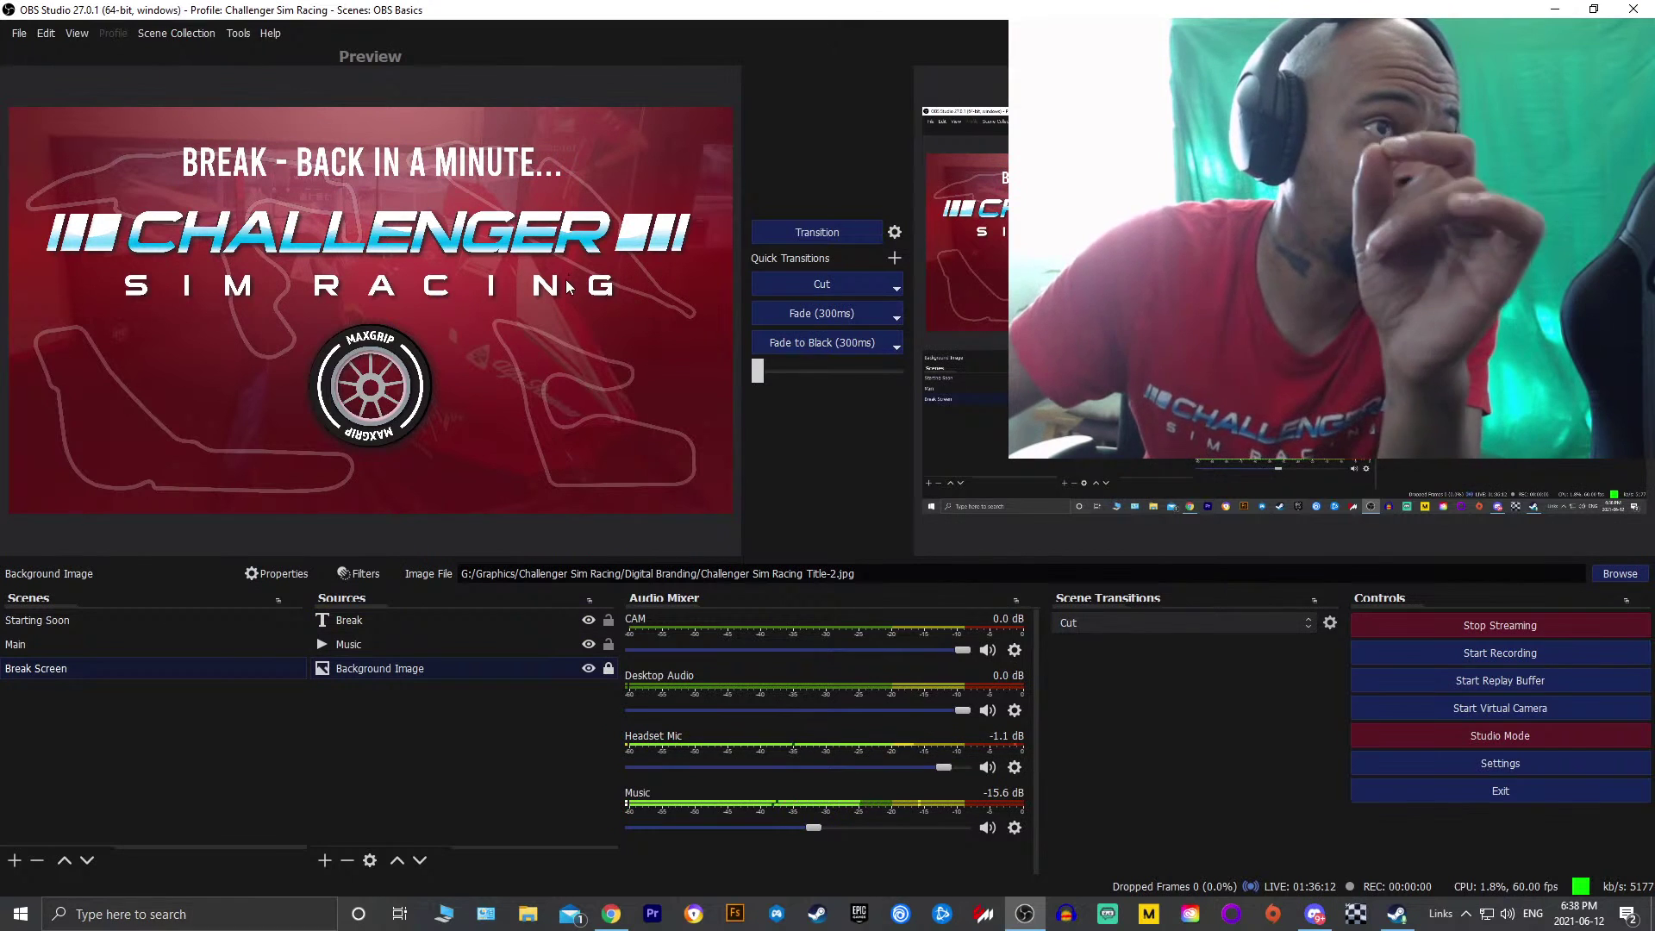
left_click(217, 621)
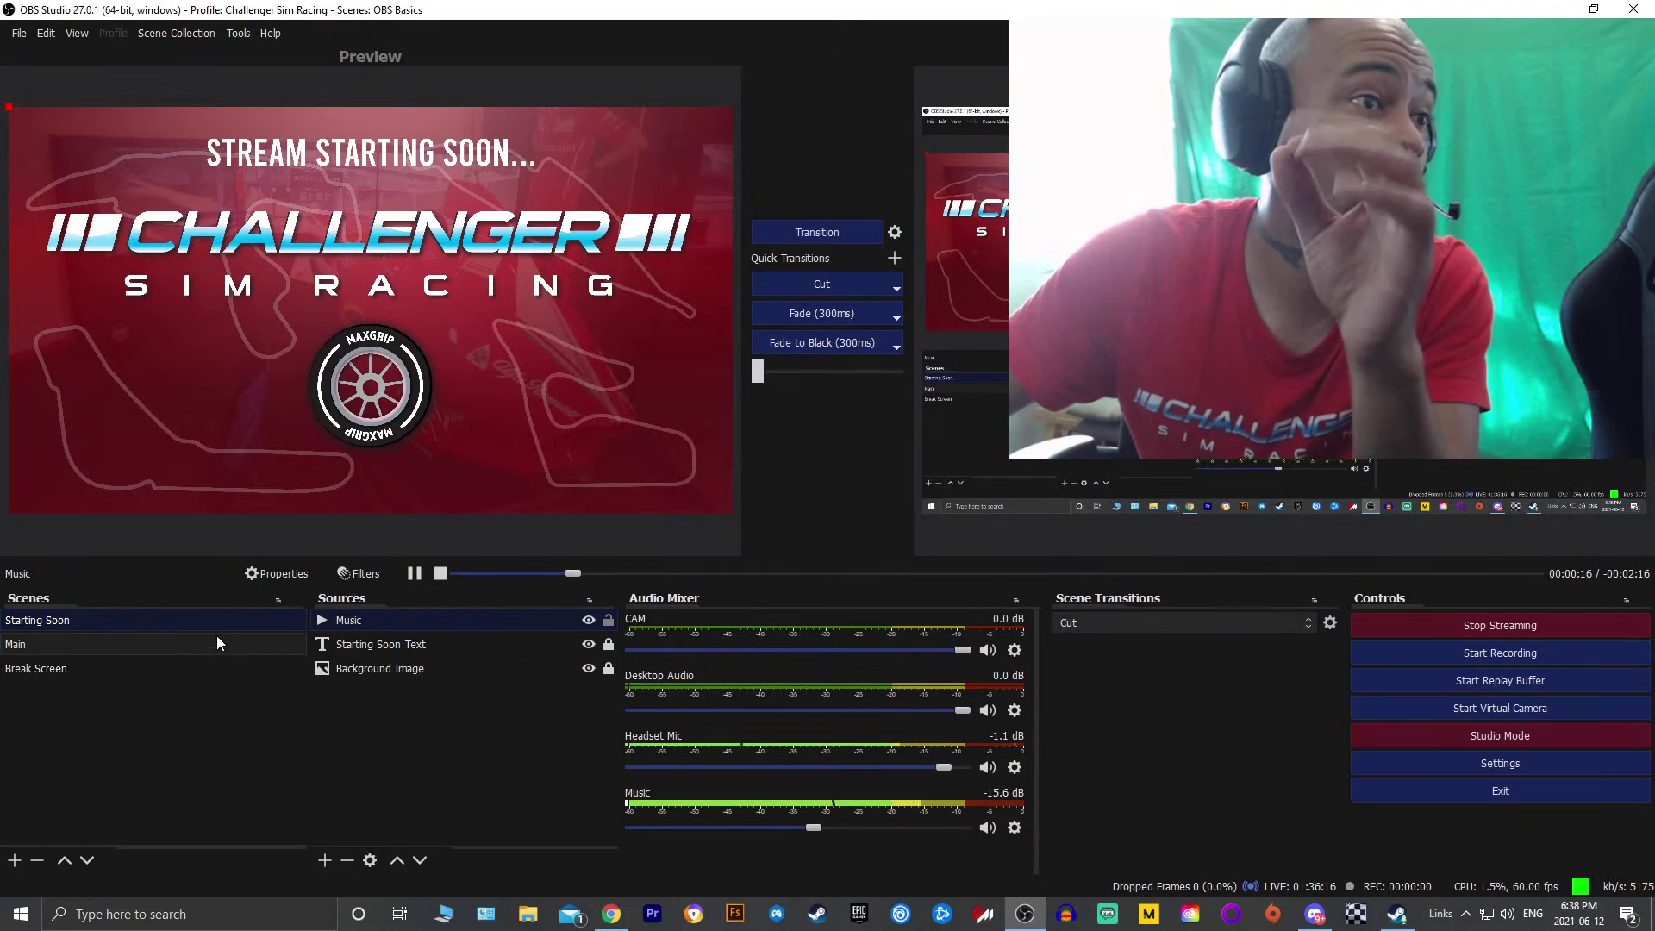
left_click(221, 669)
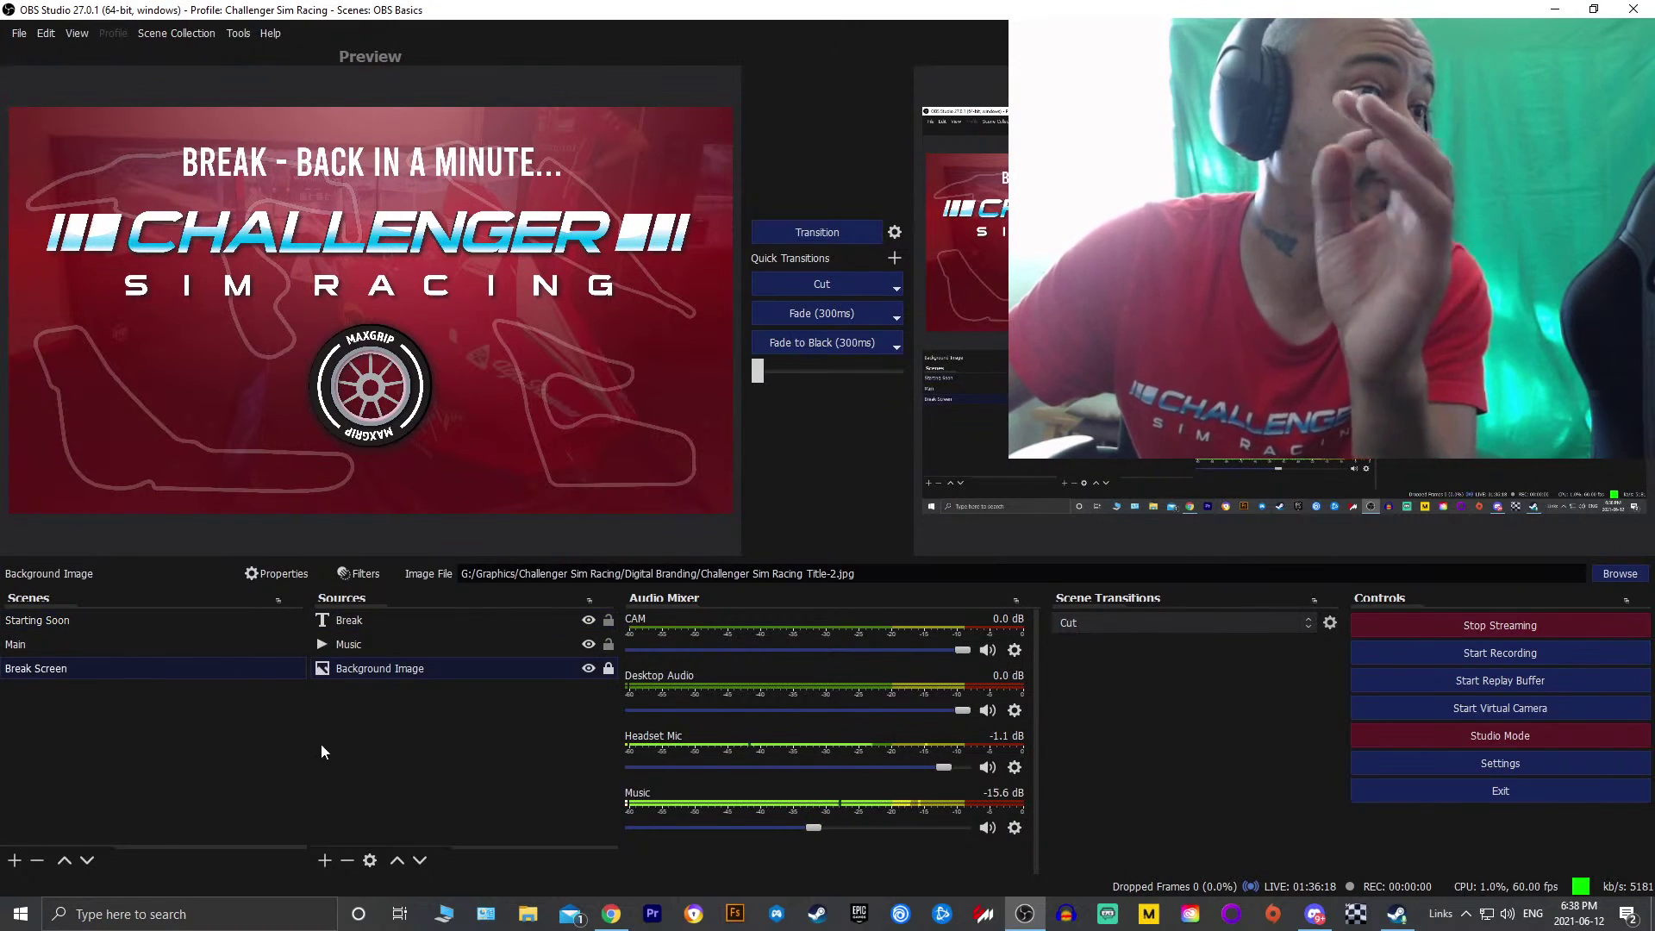
left_click(324, 861)
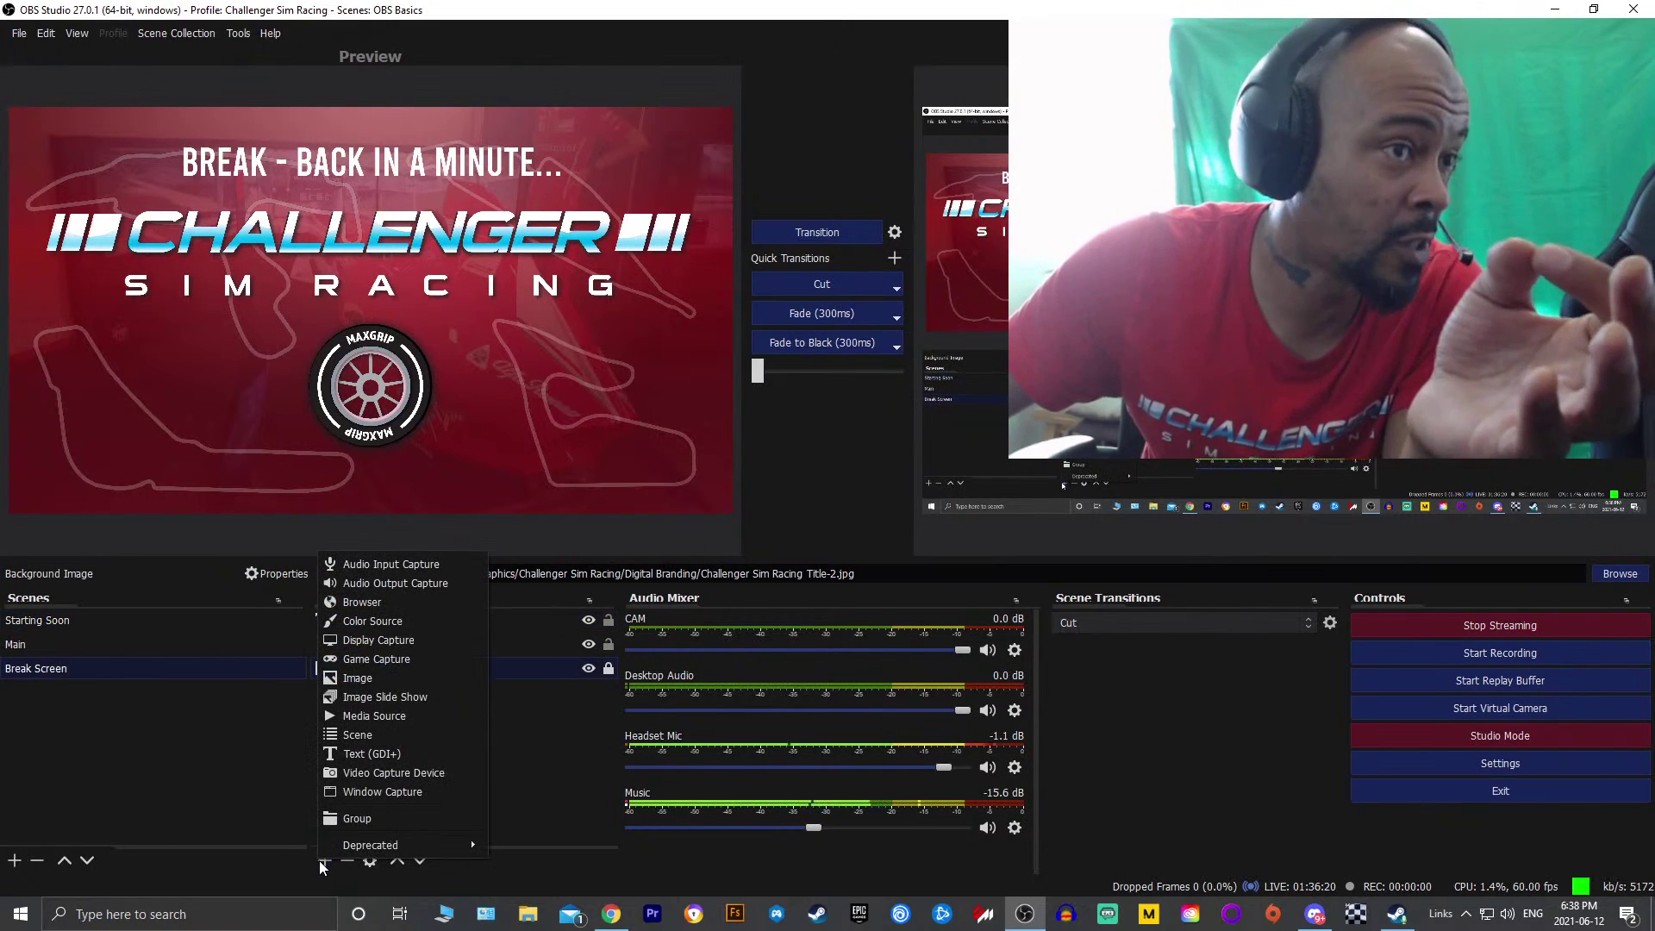
left_click(357, 677)
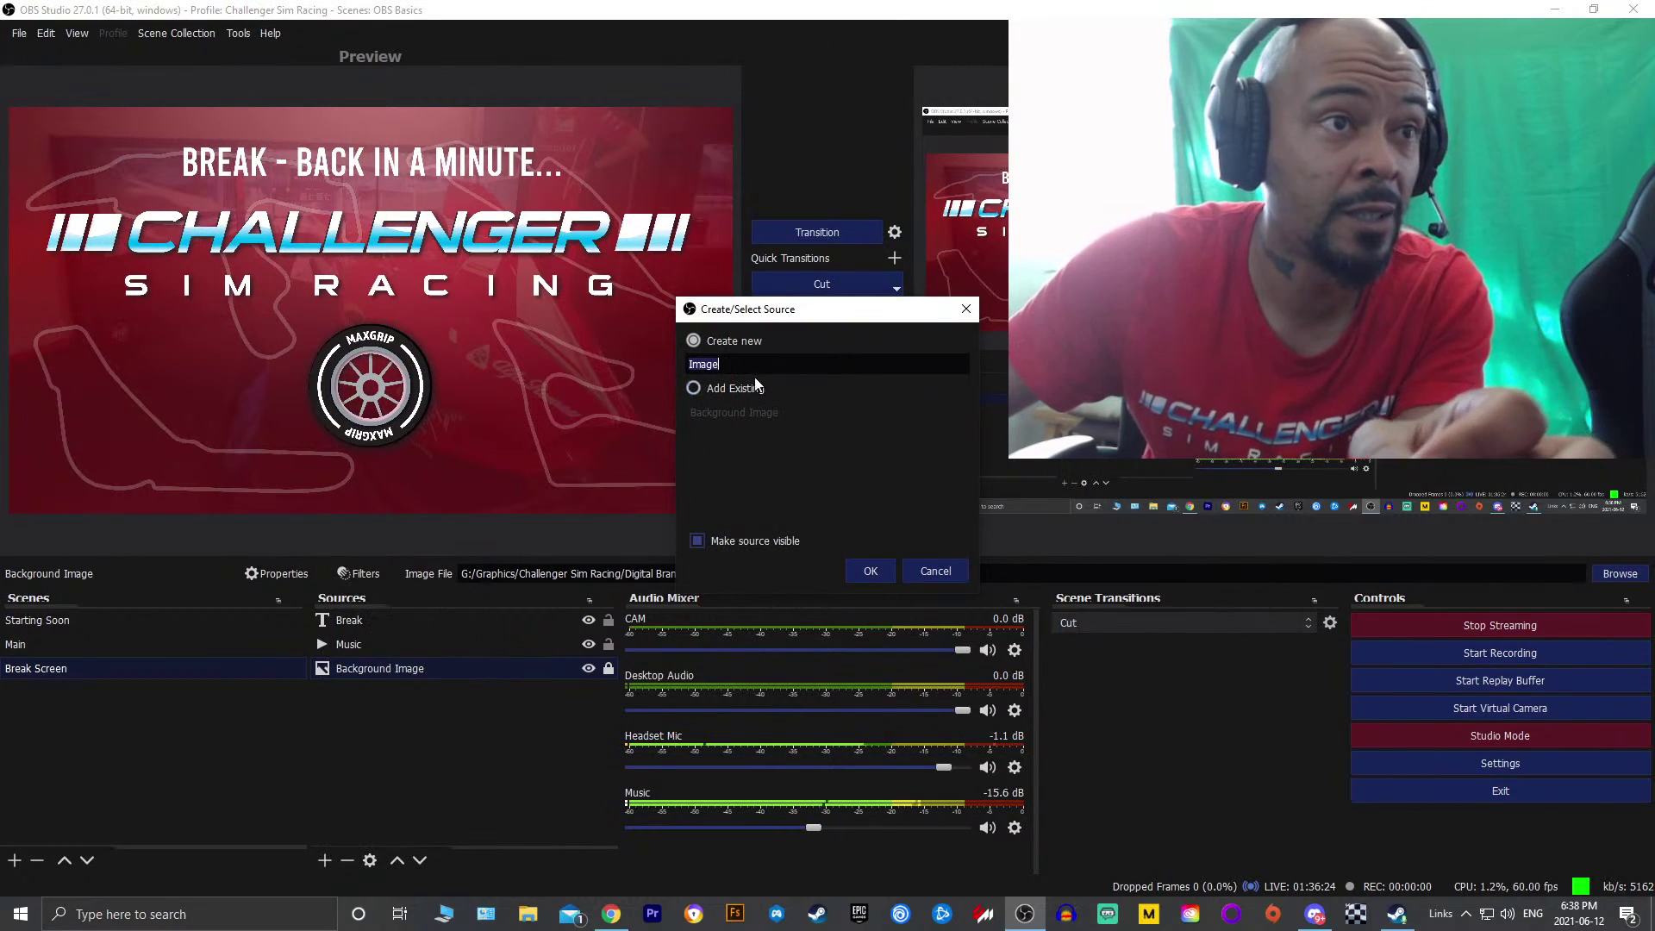
type("Dif")
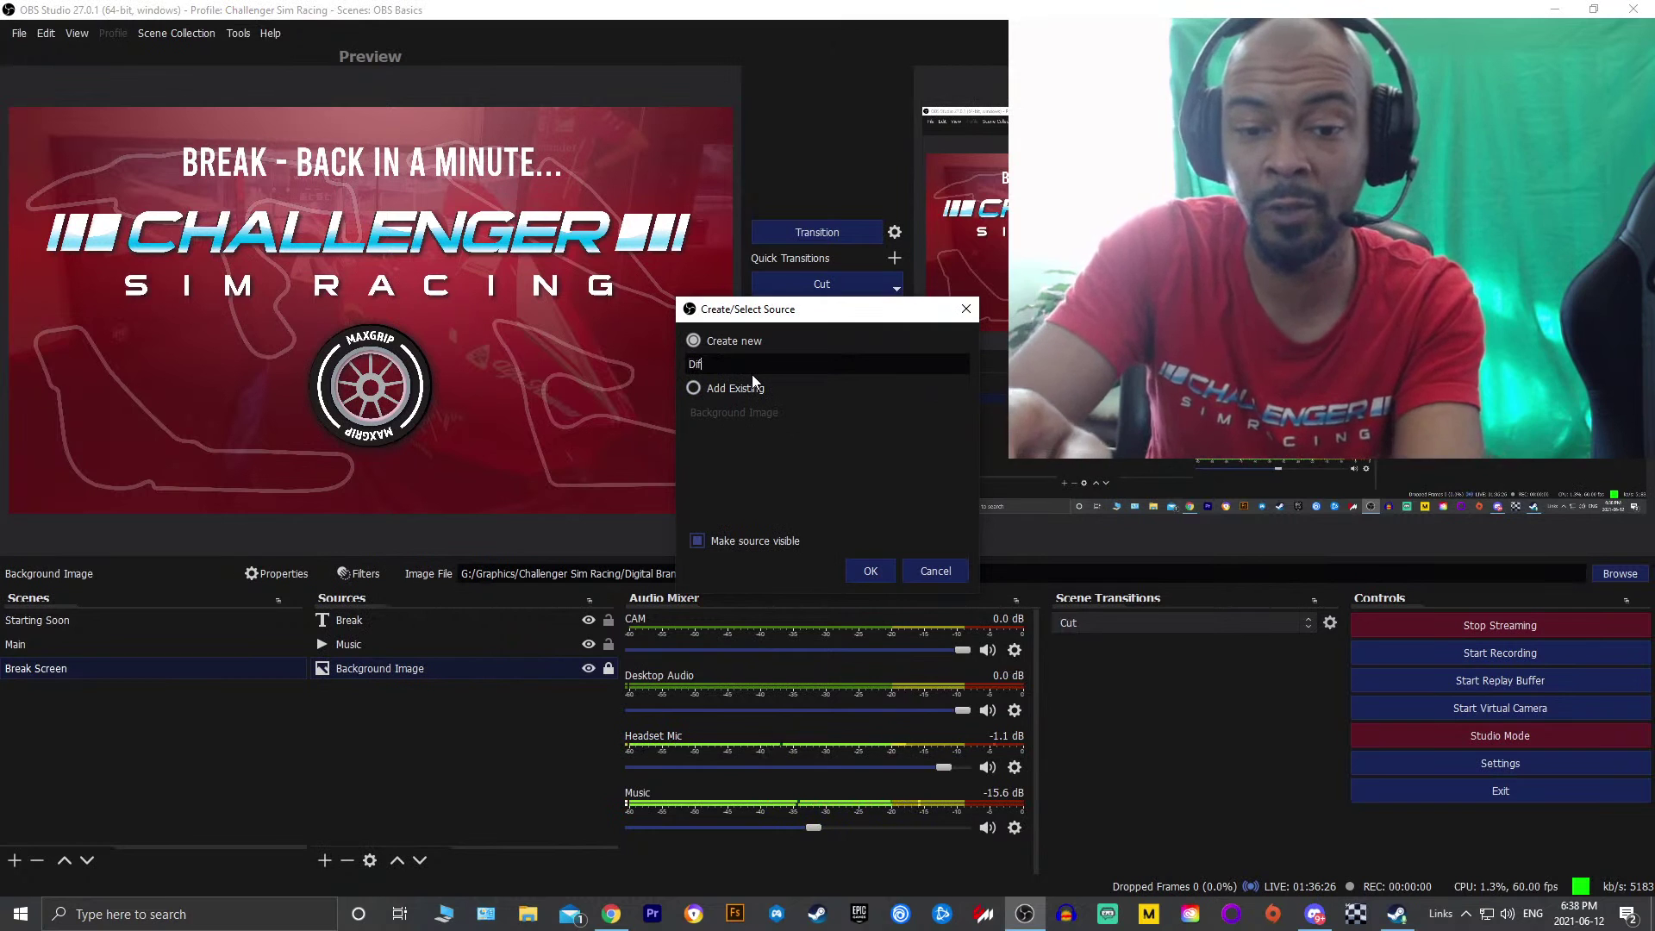
type("ferent")
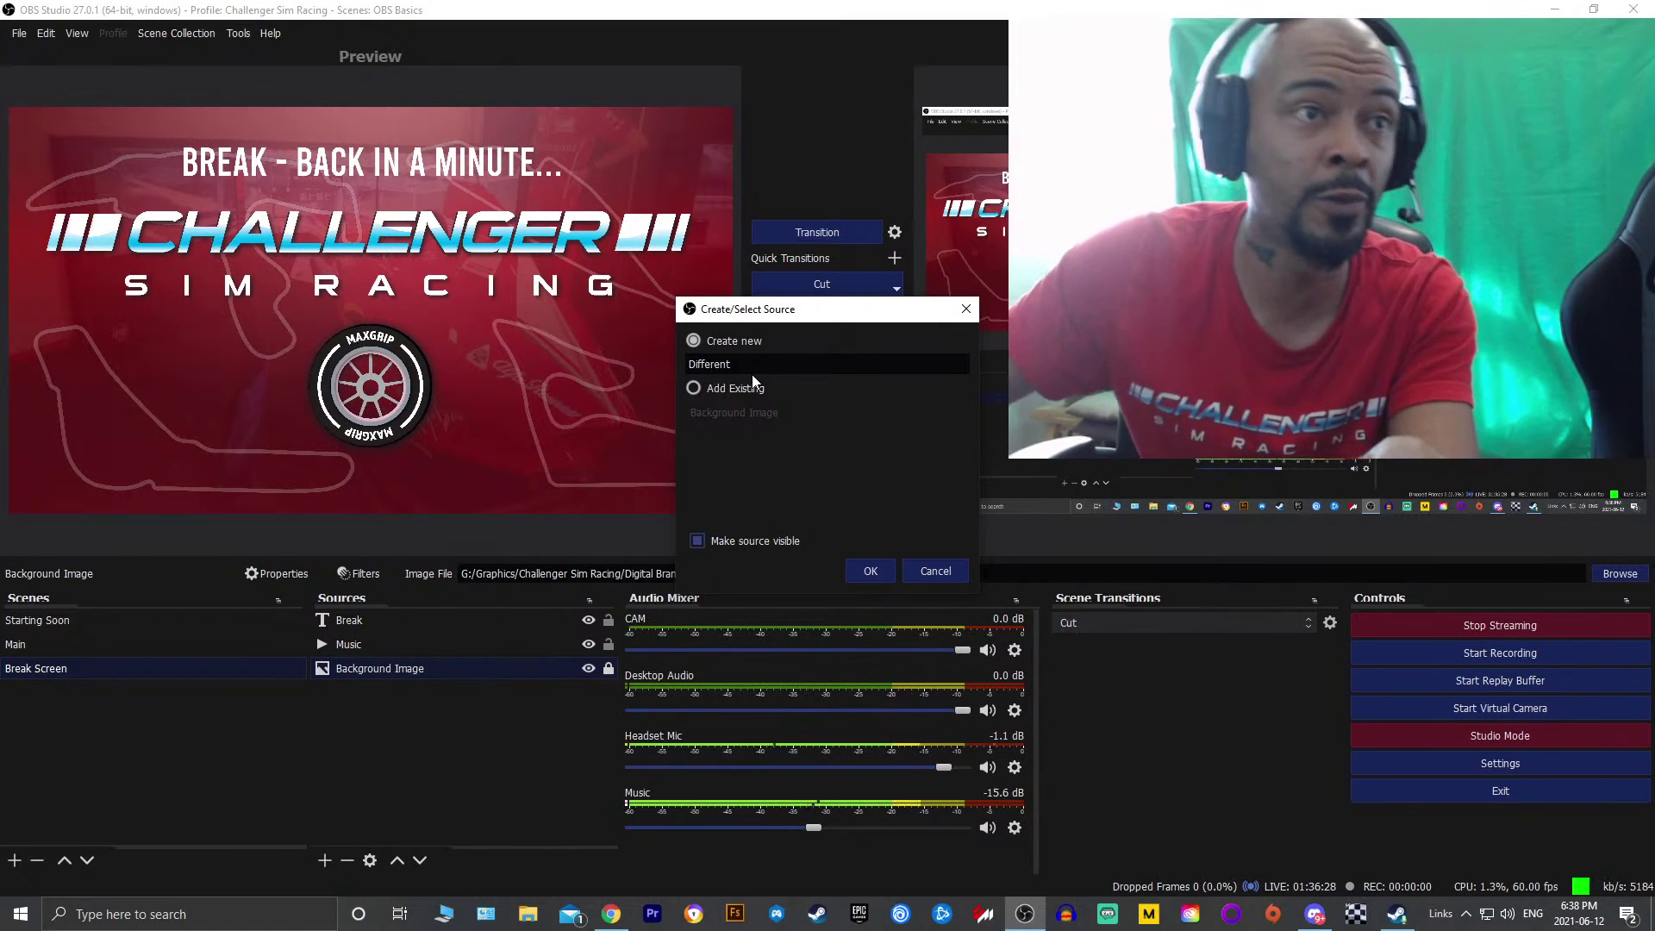
left_click(863, 569)
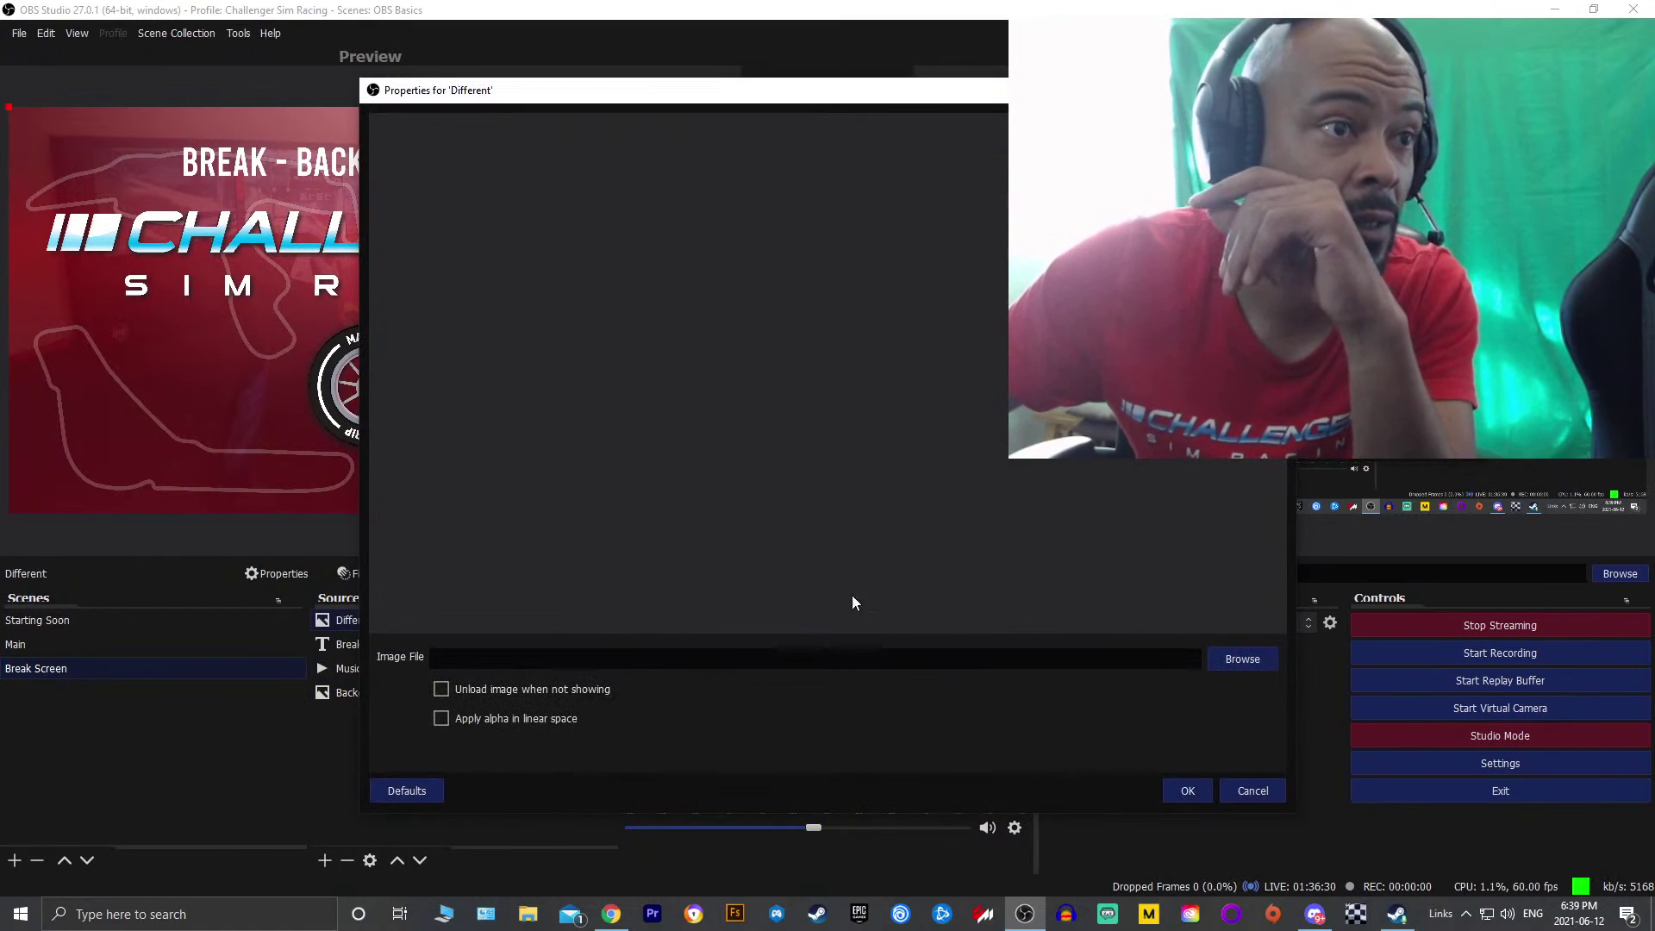
Load 20210329_105508.jpg from Documents > Graphics > Challenger Sim Racing > Digital Branding as the Different source's image file
left_click(1225, 655)
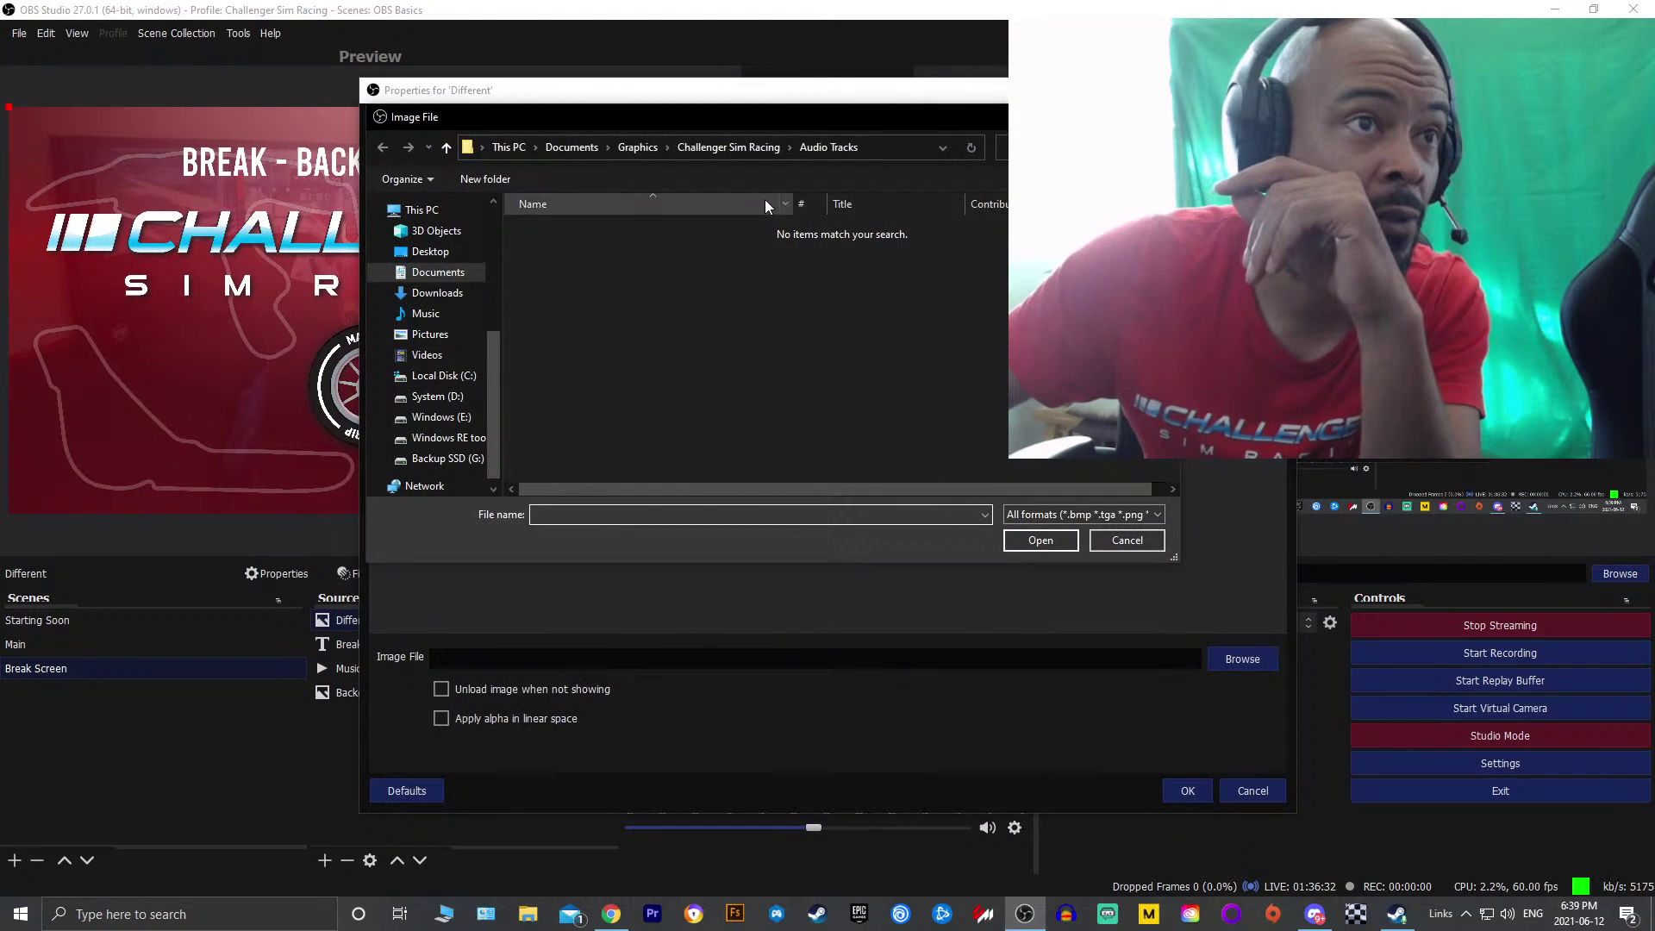
left_click(441, 274)
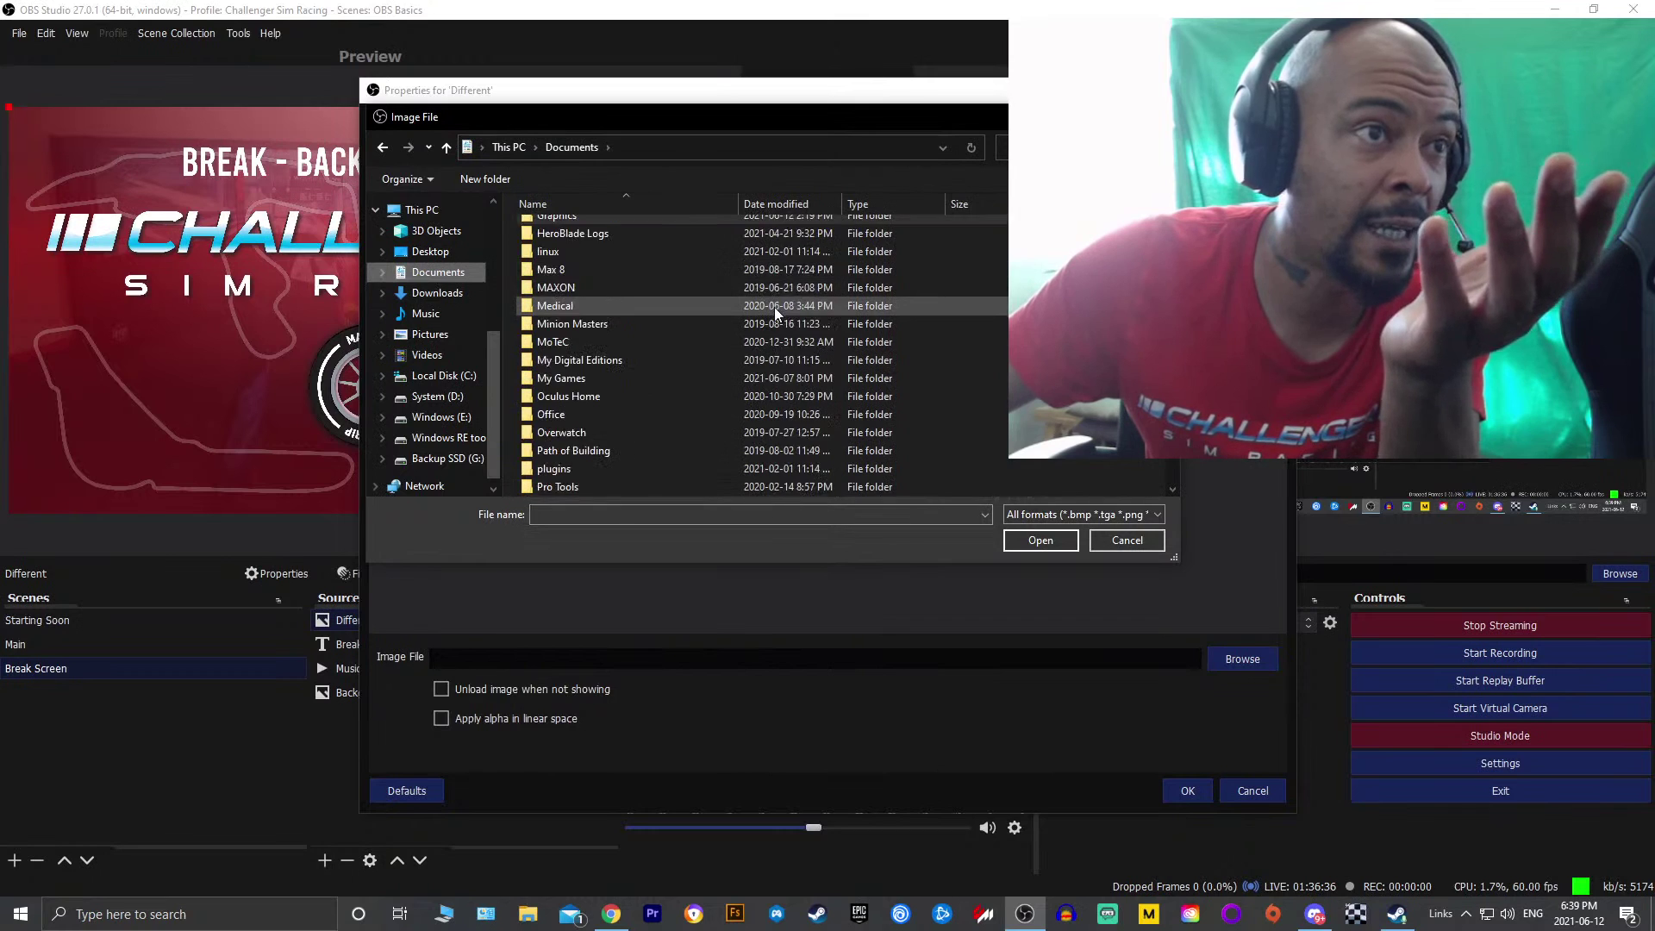
scroll(774, 307, "up", 3)
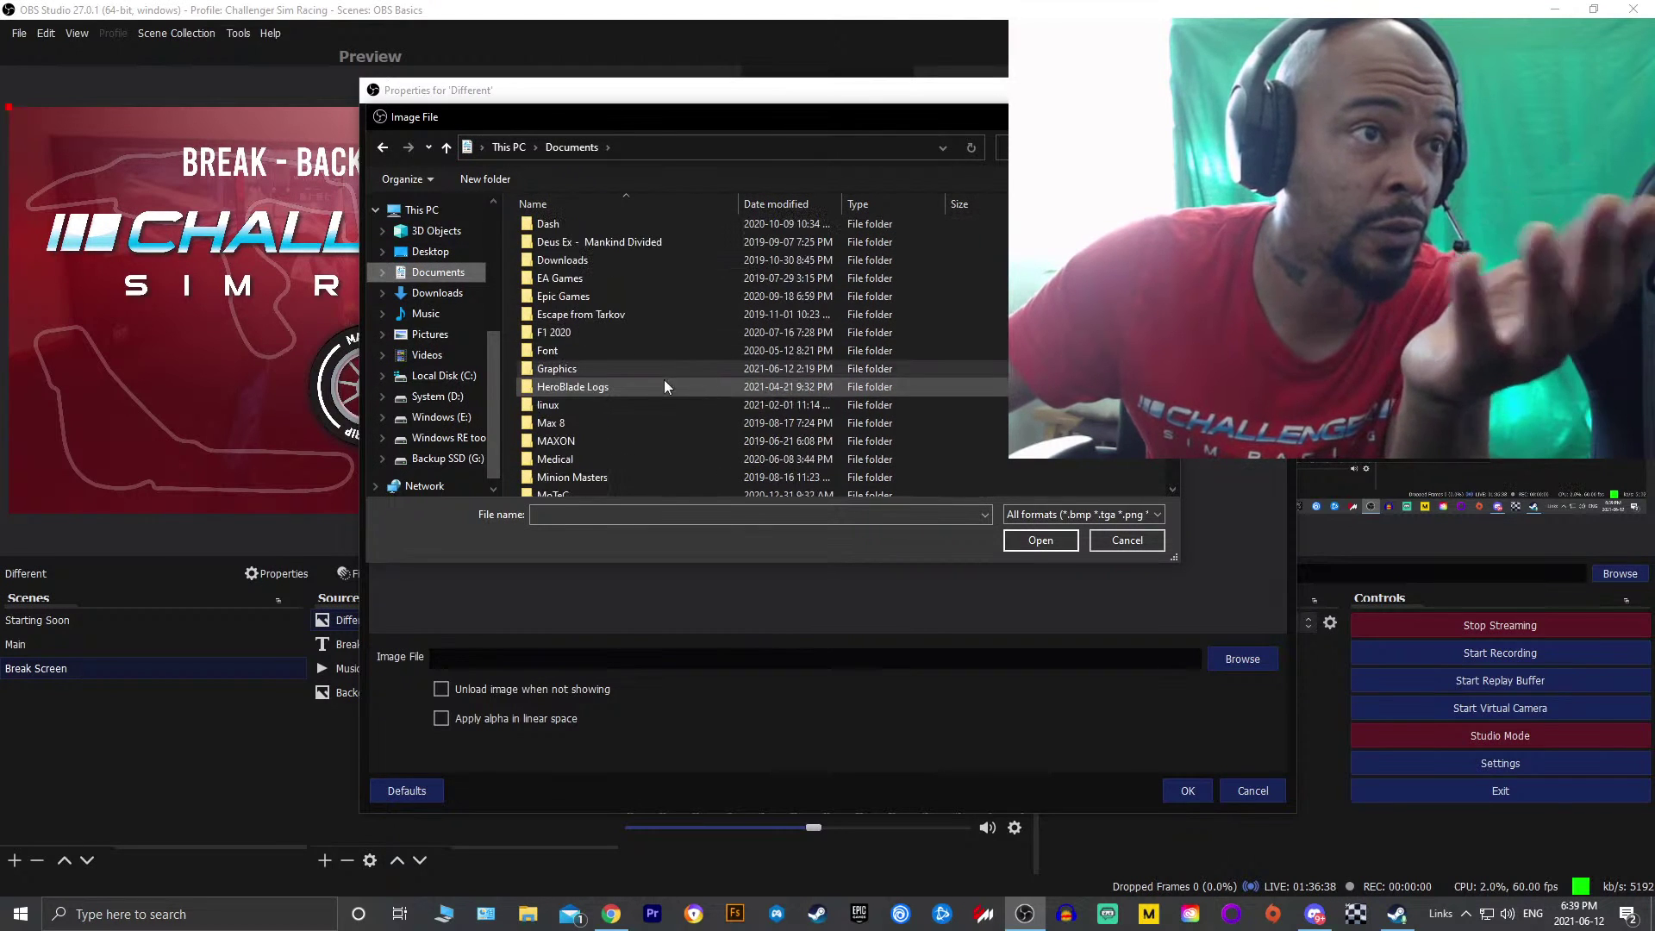
double_click(640, 369)
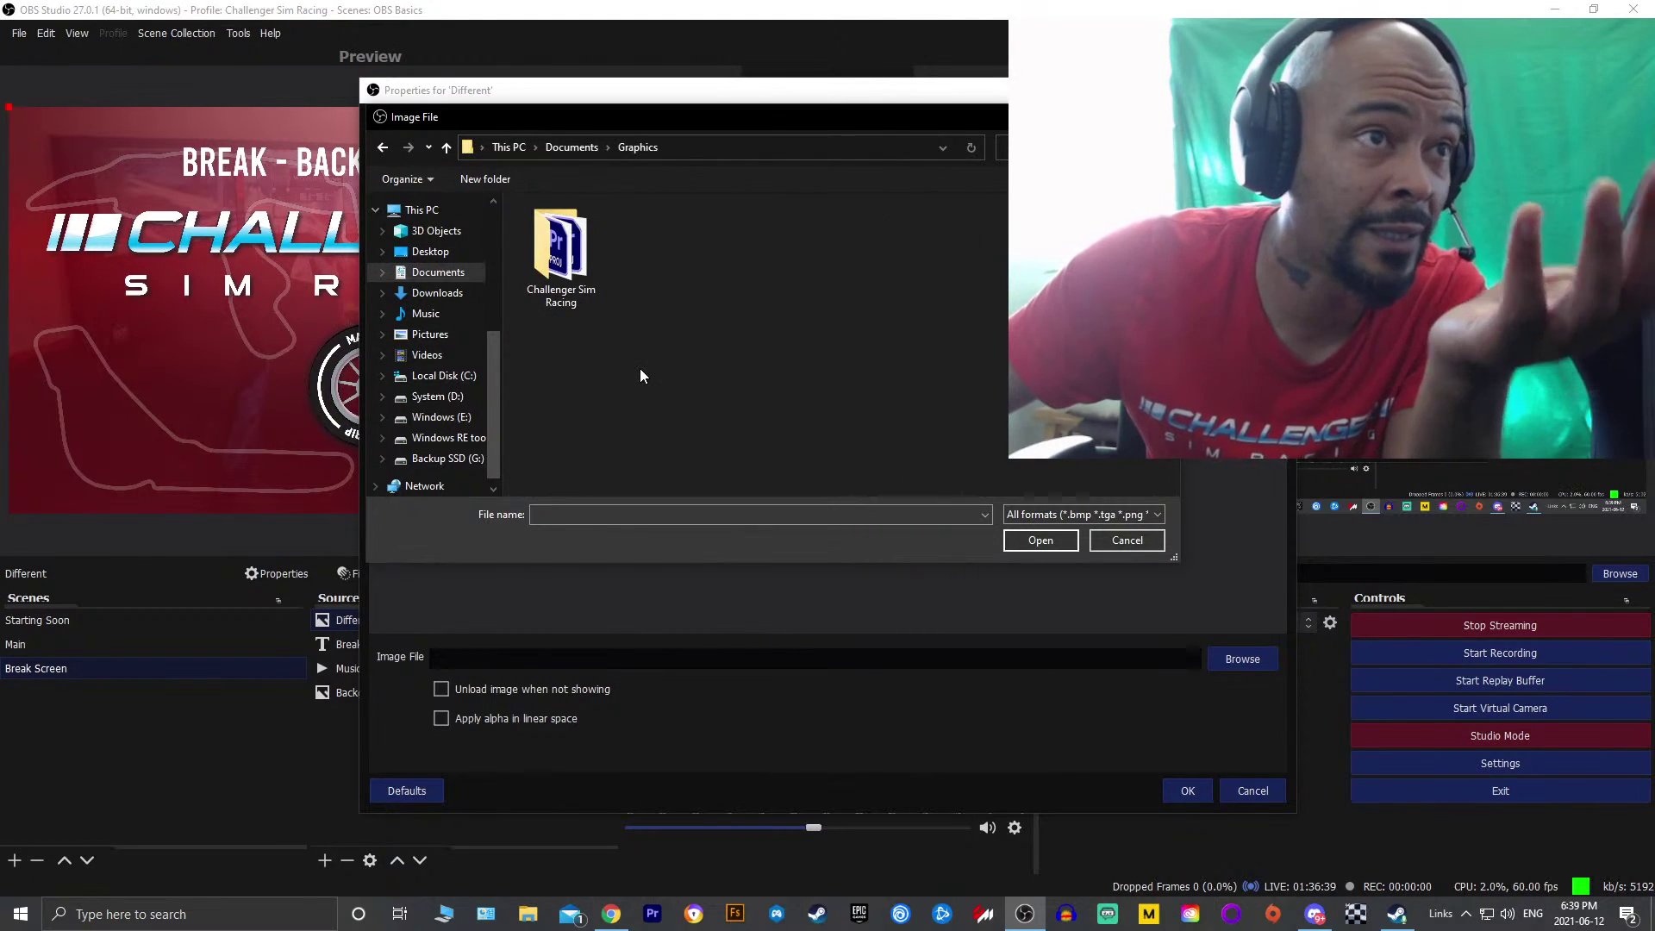
double_click(561, 245)
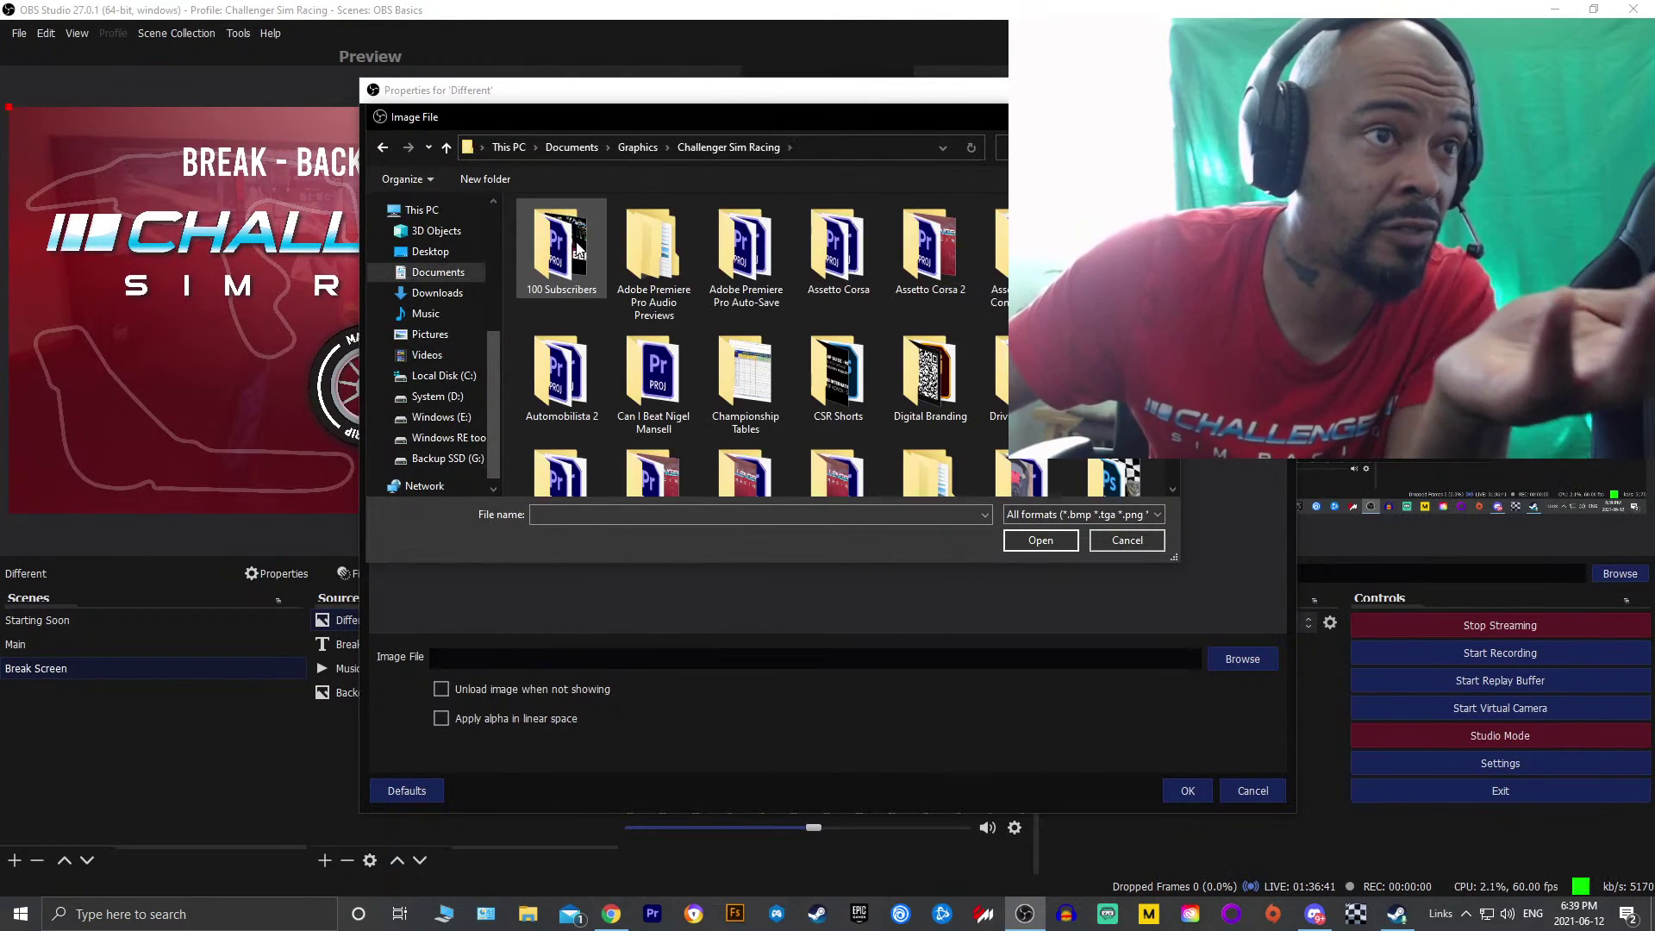
double_click(924, 345)
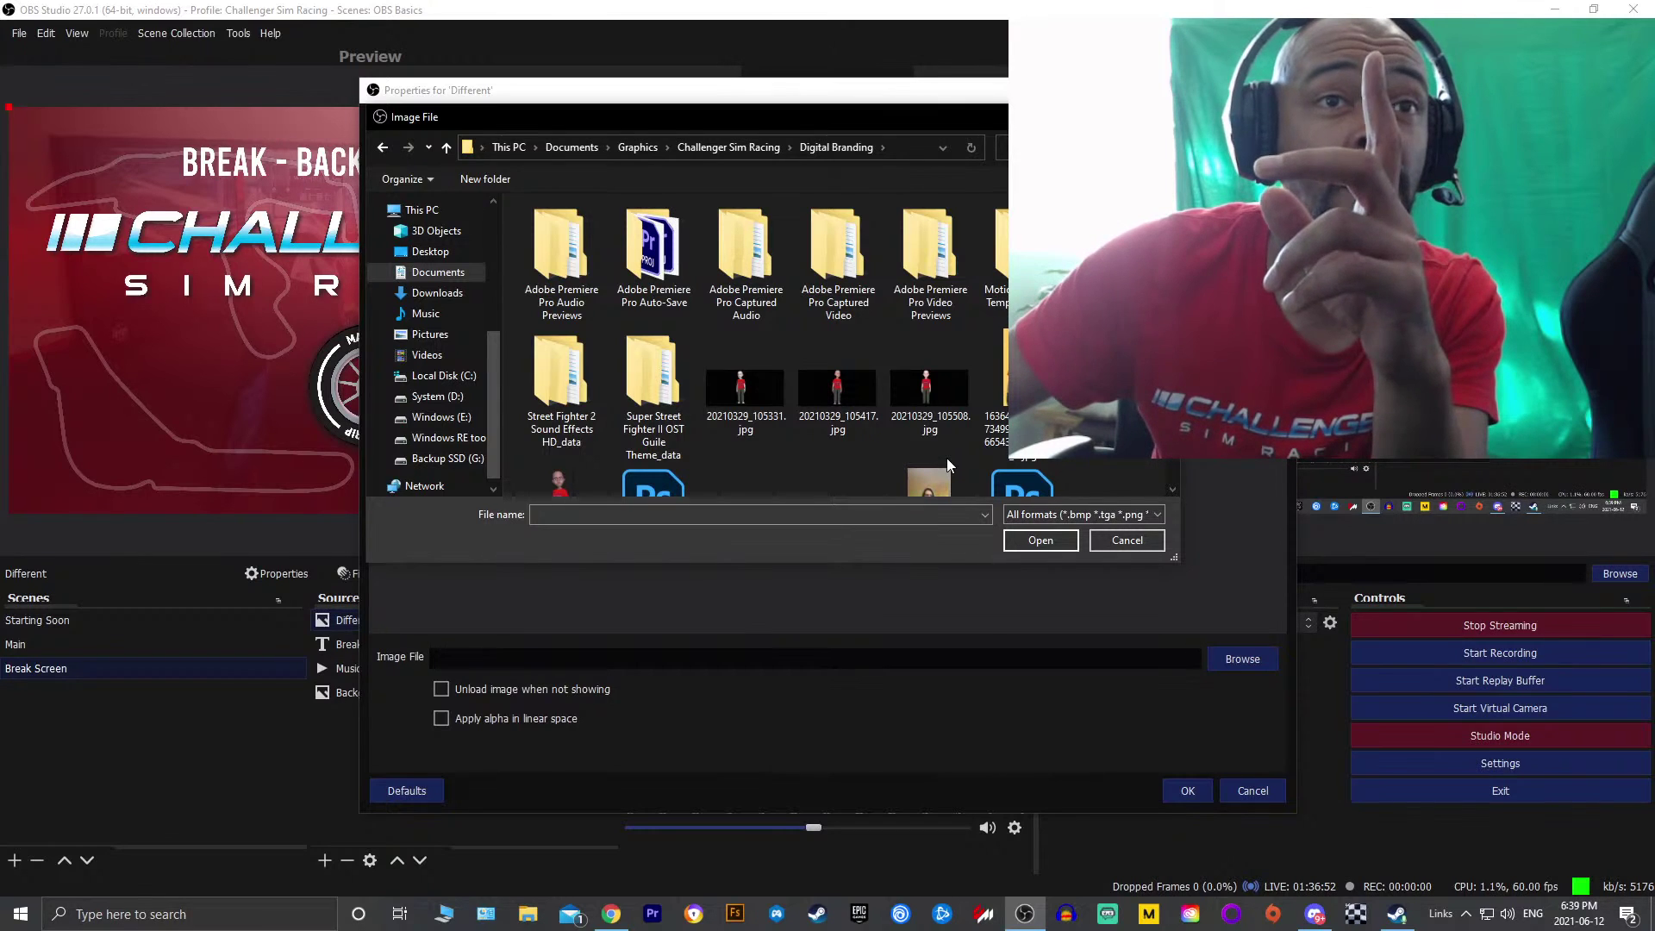
left_click(917, 392)
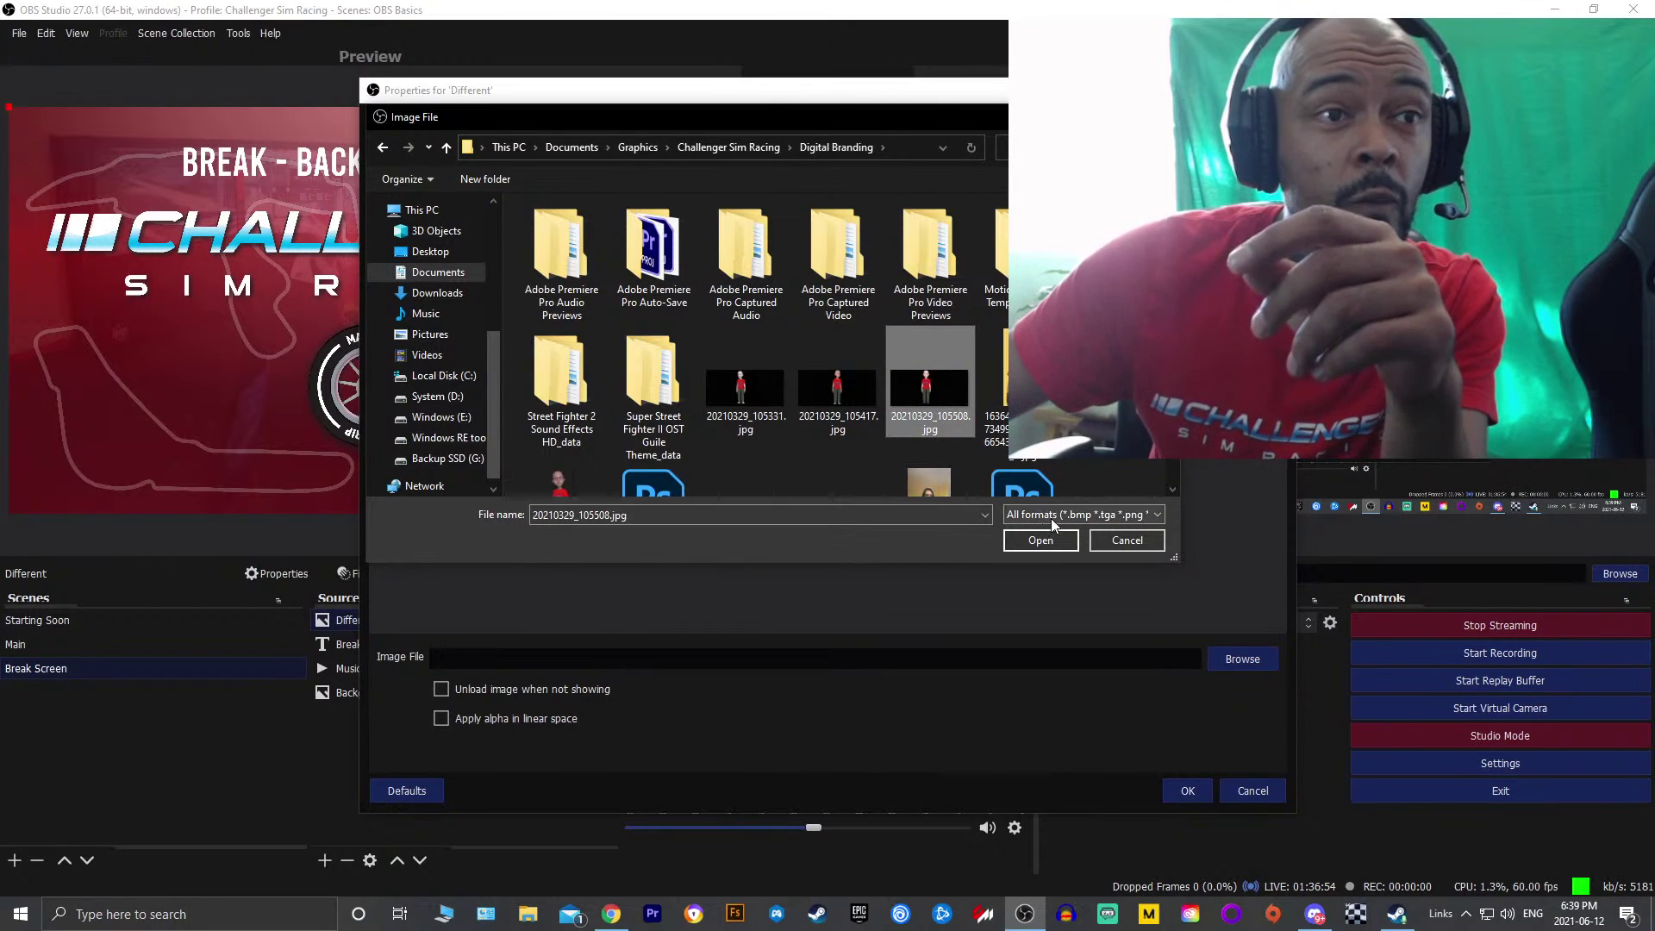
left_click(1053, 542)
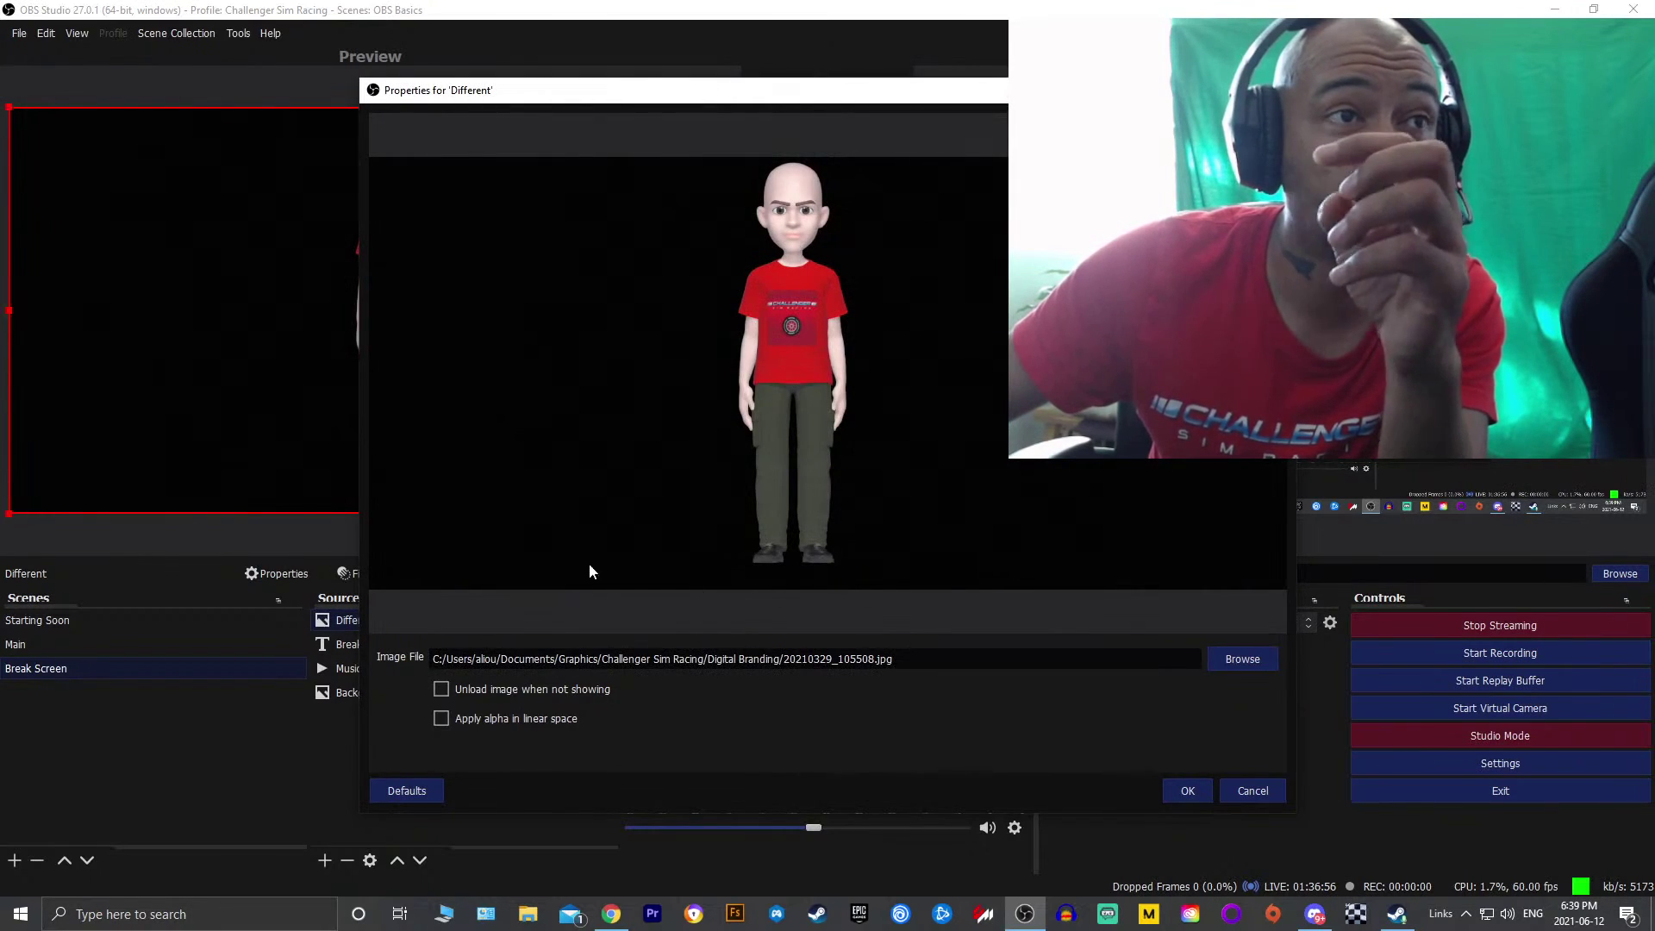
Compare the Starting Soon and Break Screen scenes and accept the Different image's properties
left_click(81, 624)
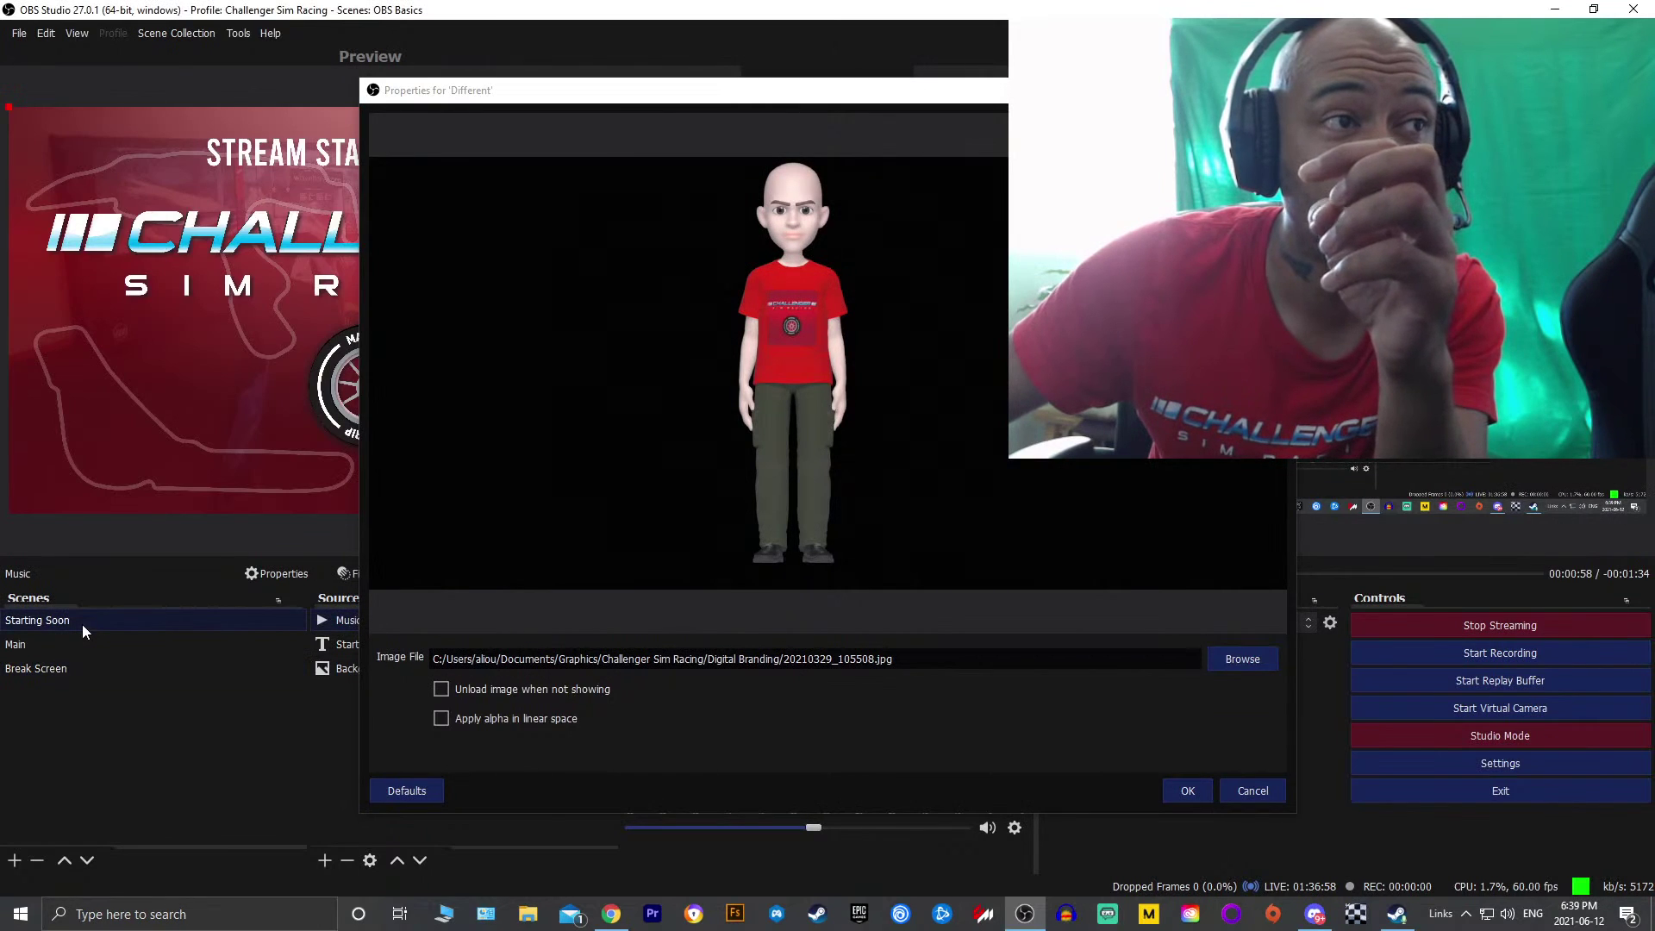
right_click(86, 623)
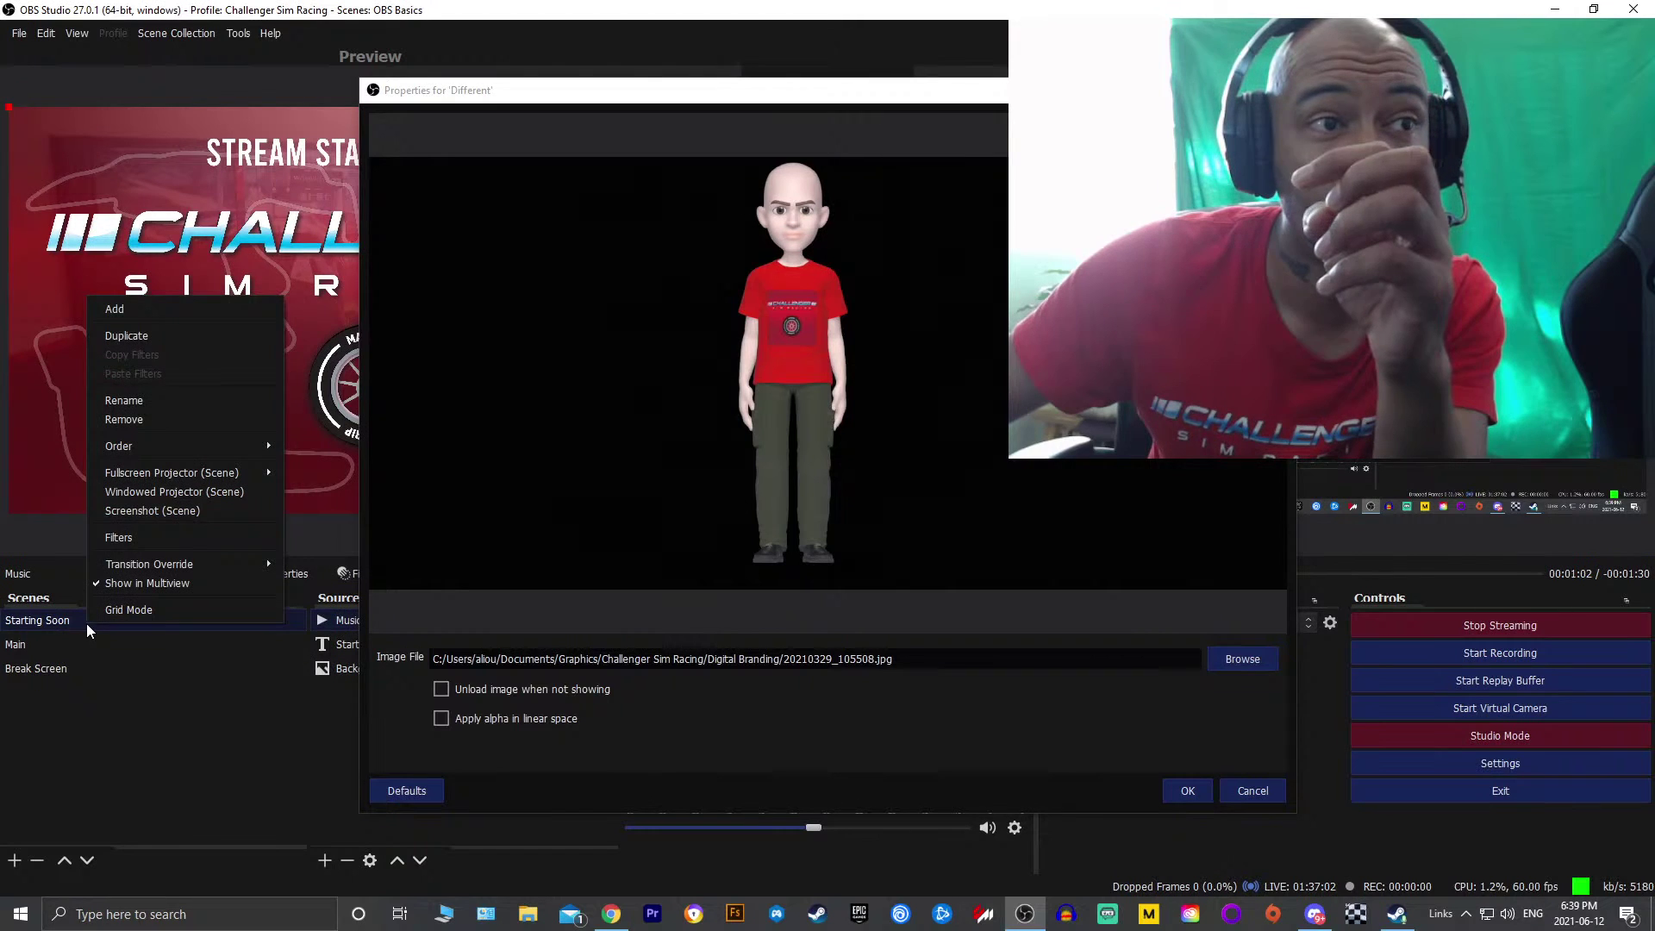
left_click(81, 679)
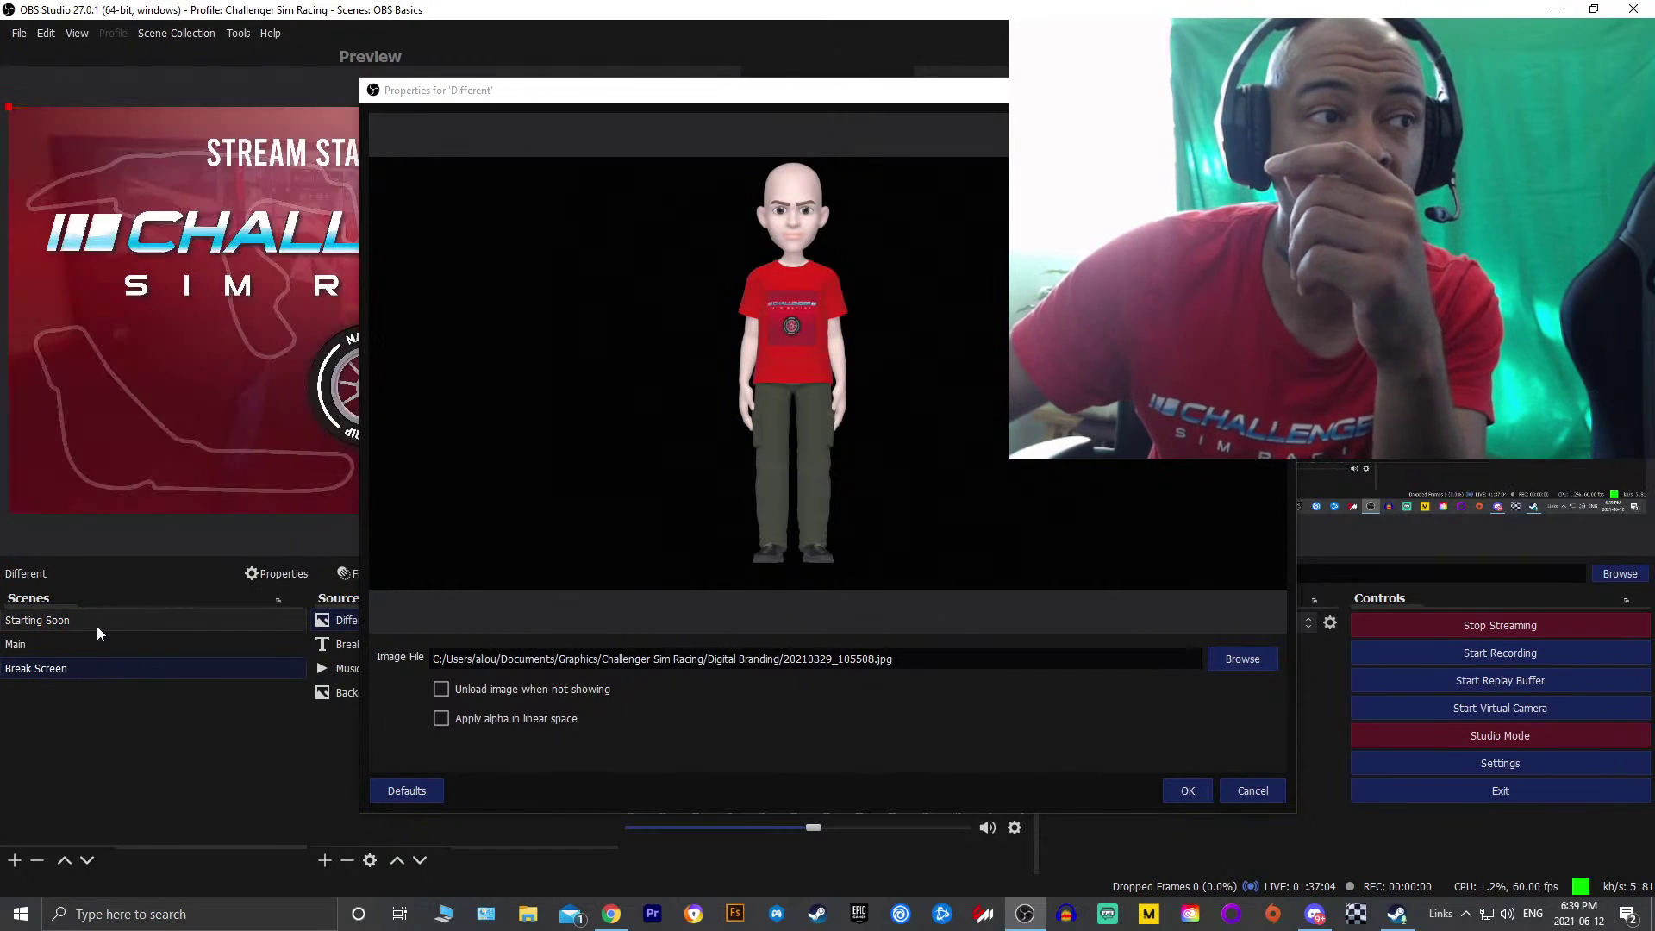
left_click(98, 630)
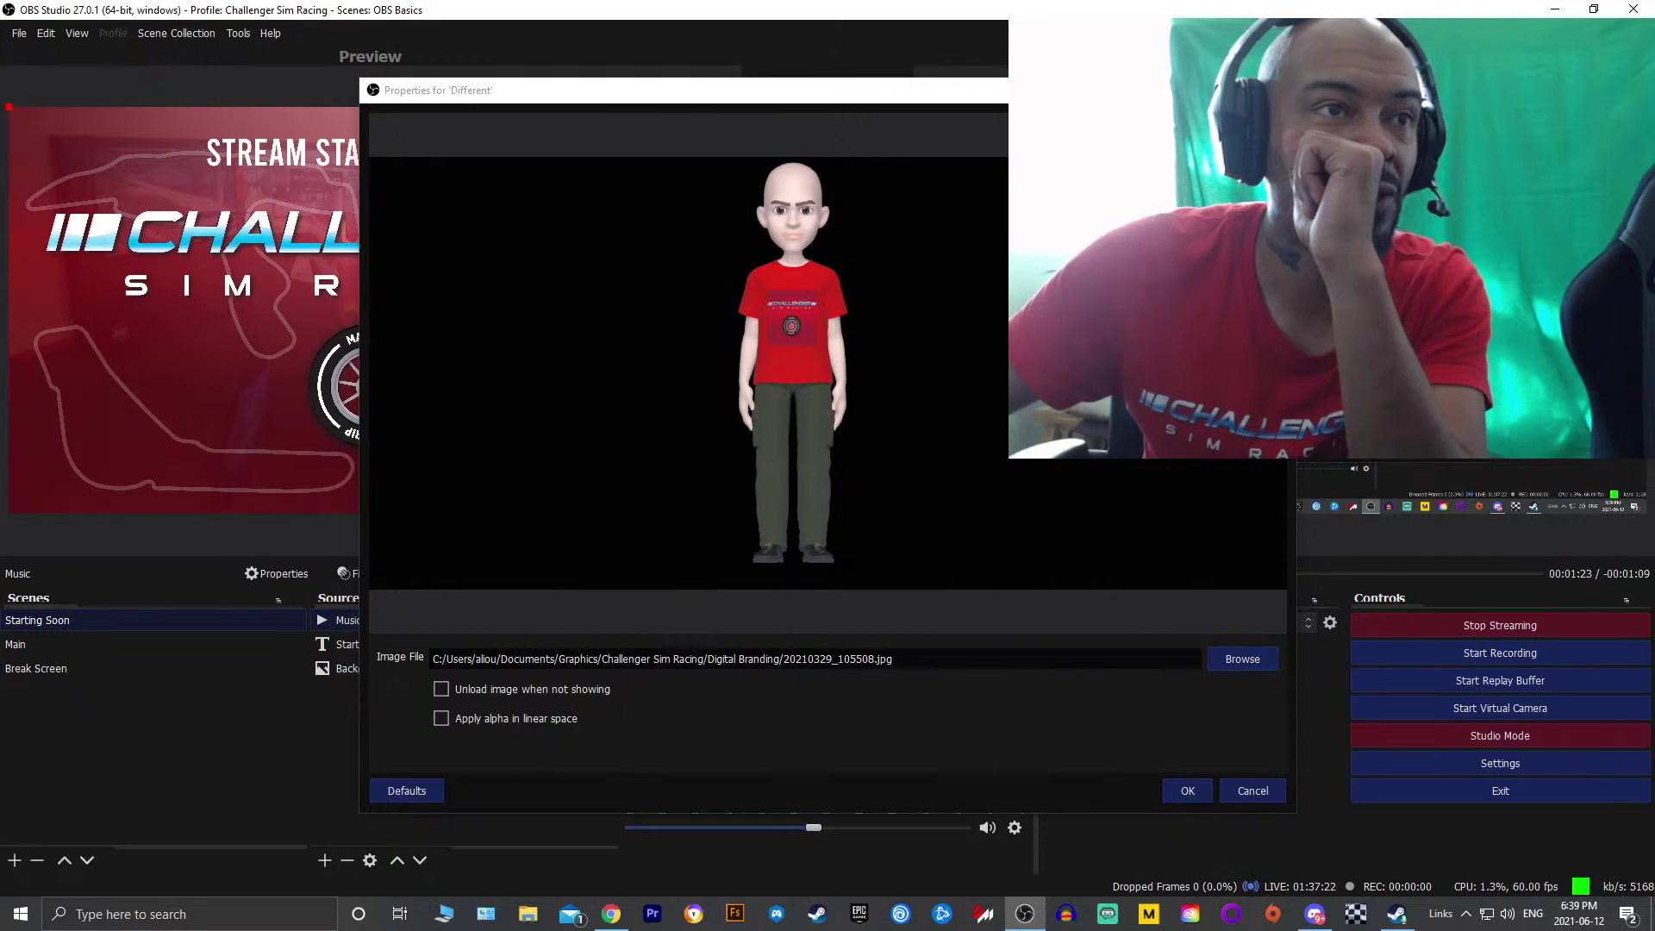
left_click(1186, 791)
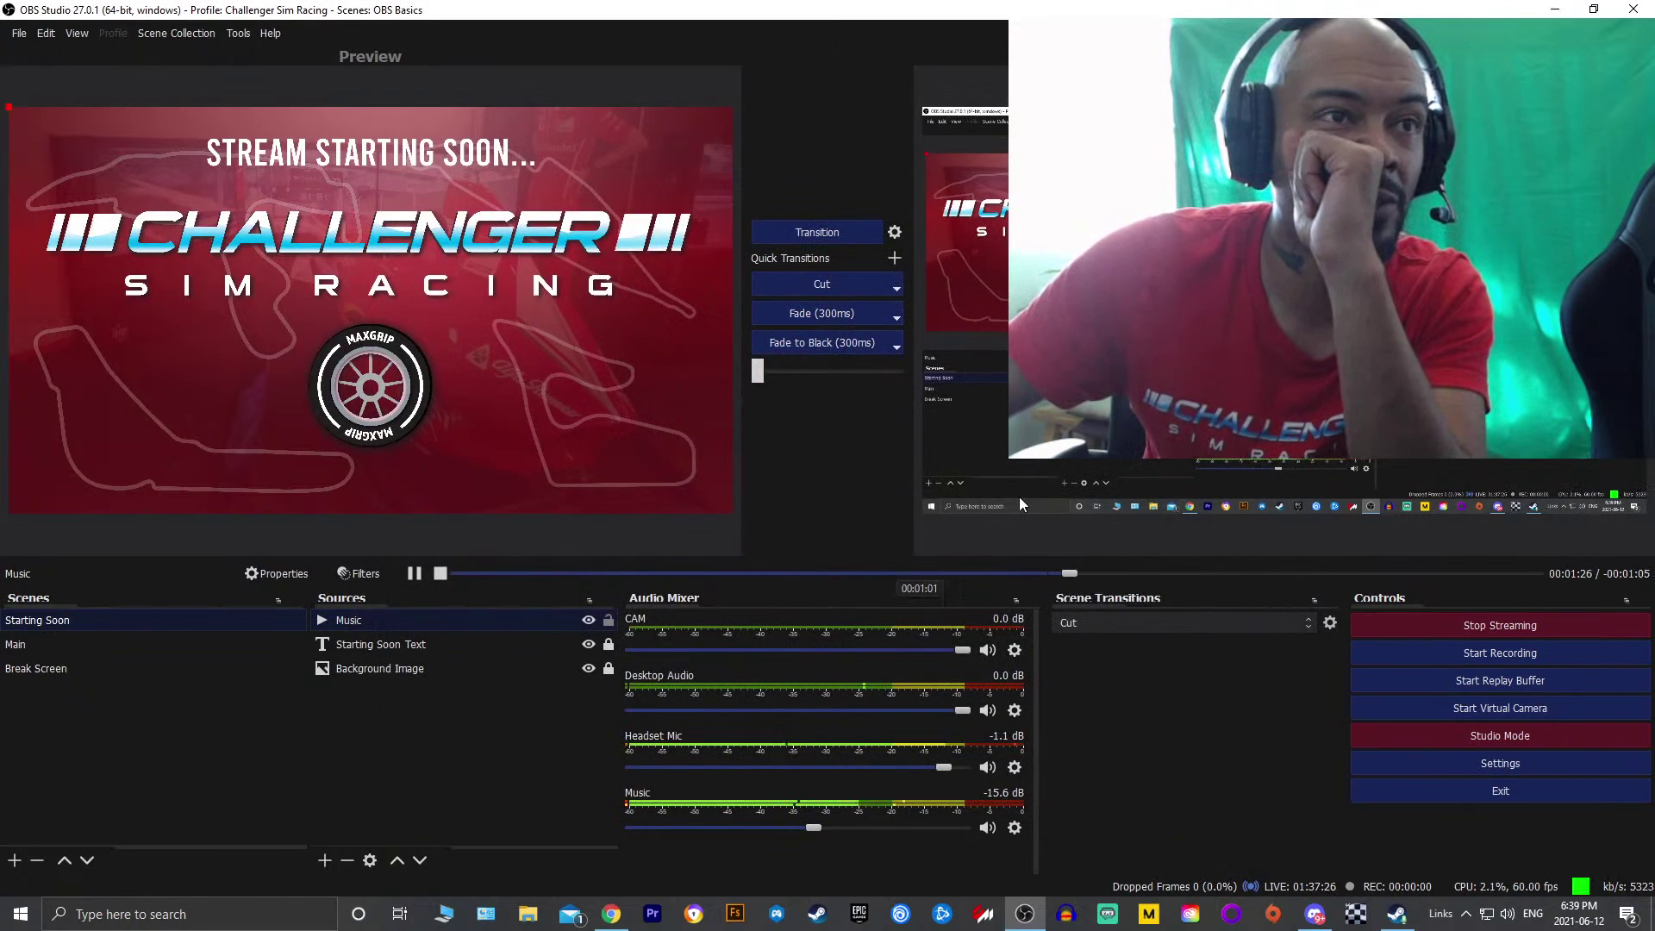
left_click(156, 667)
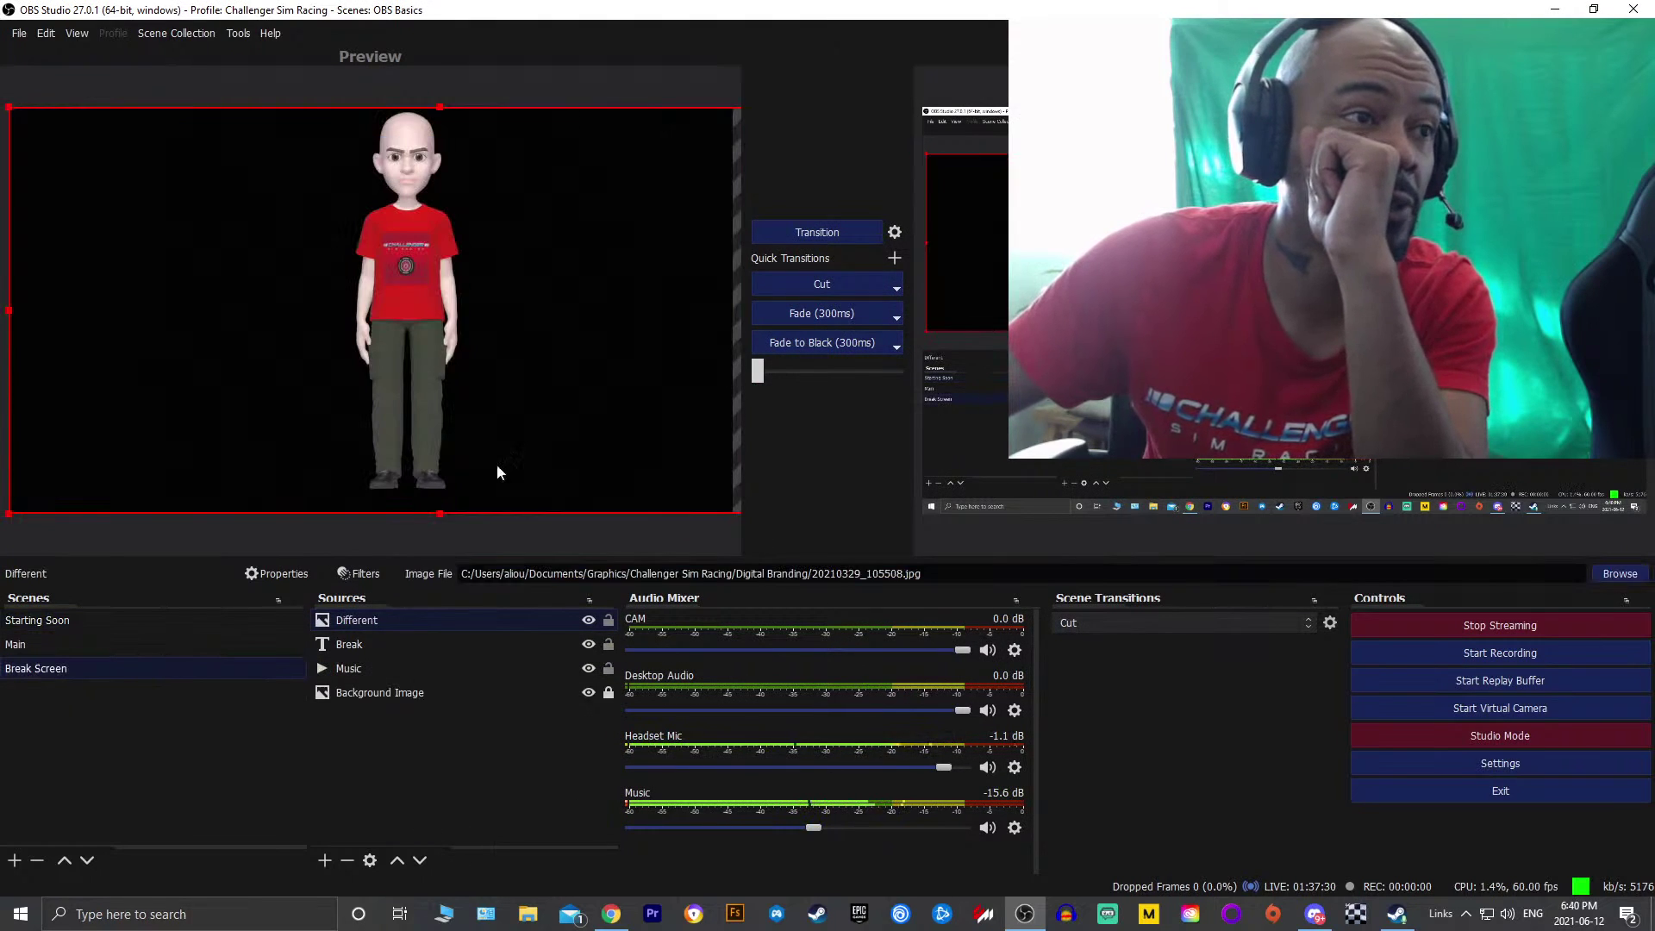
Scale the Different image down to the full canvas width and align it with the canvas's upper edge in the Break Screen scene
left_click_drag(627, 336, 555, 336)
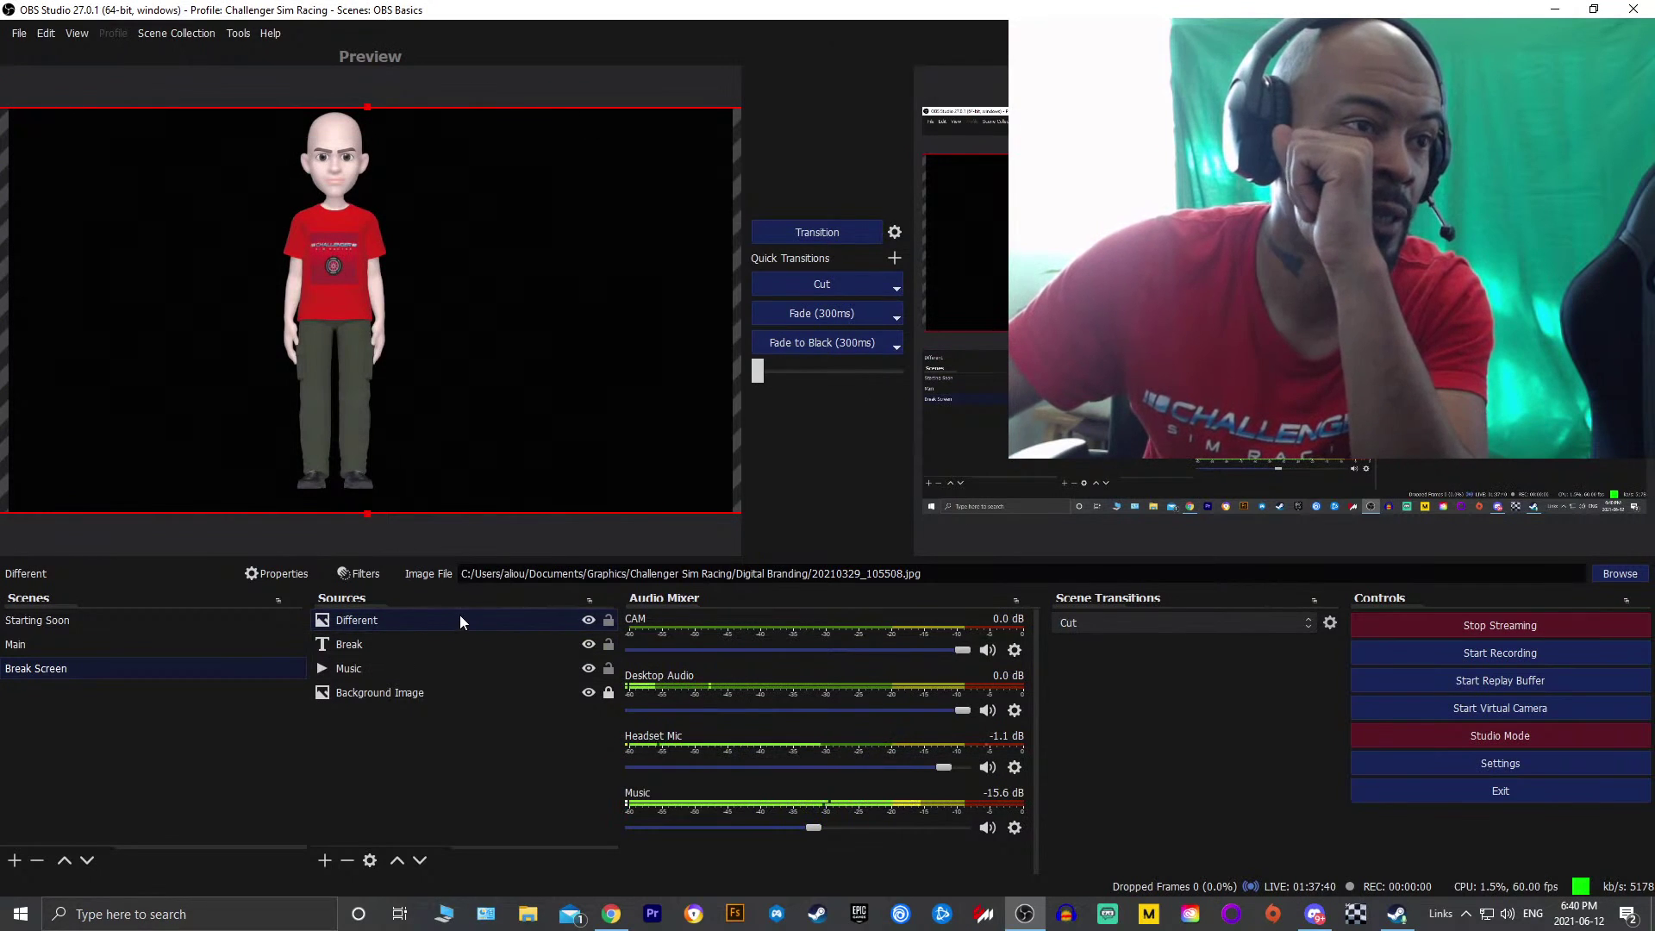
left_click_drag(609, 313, 679, 302)
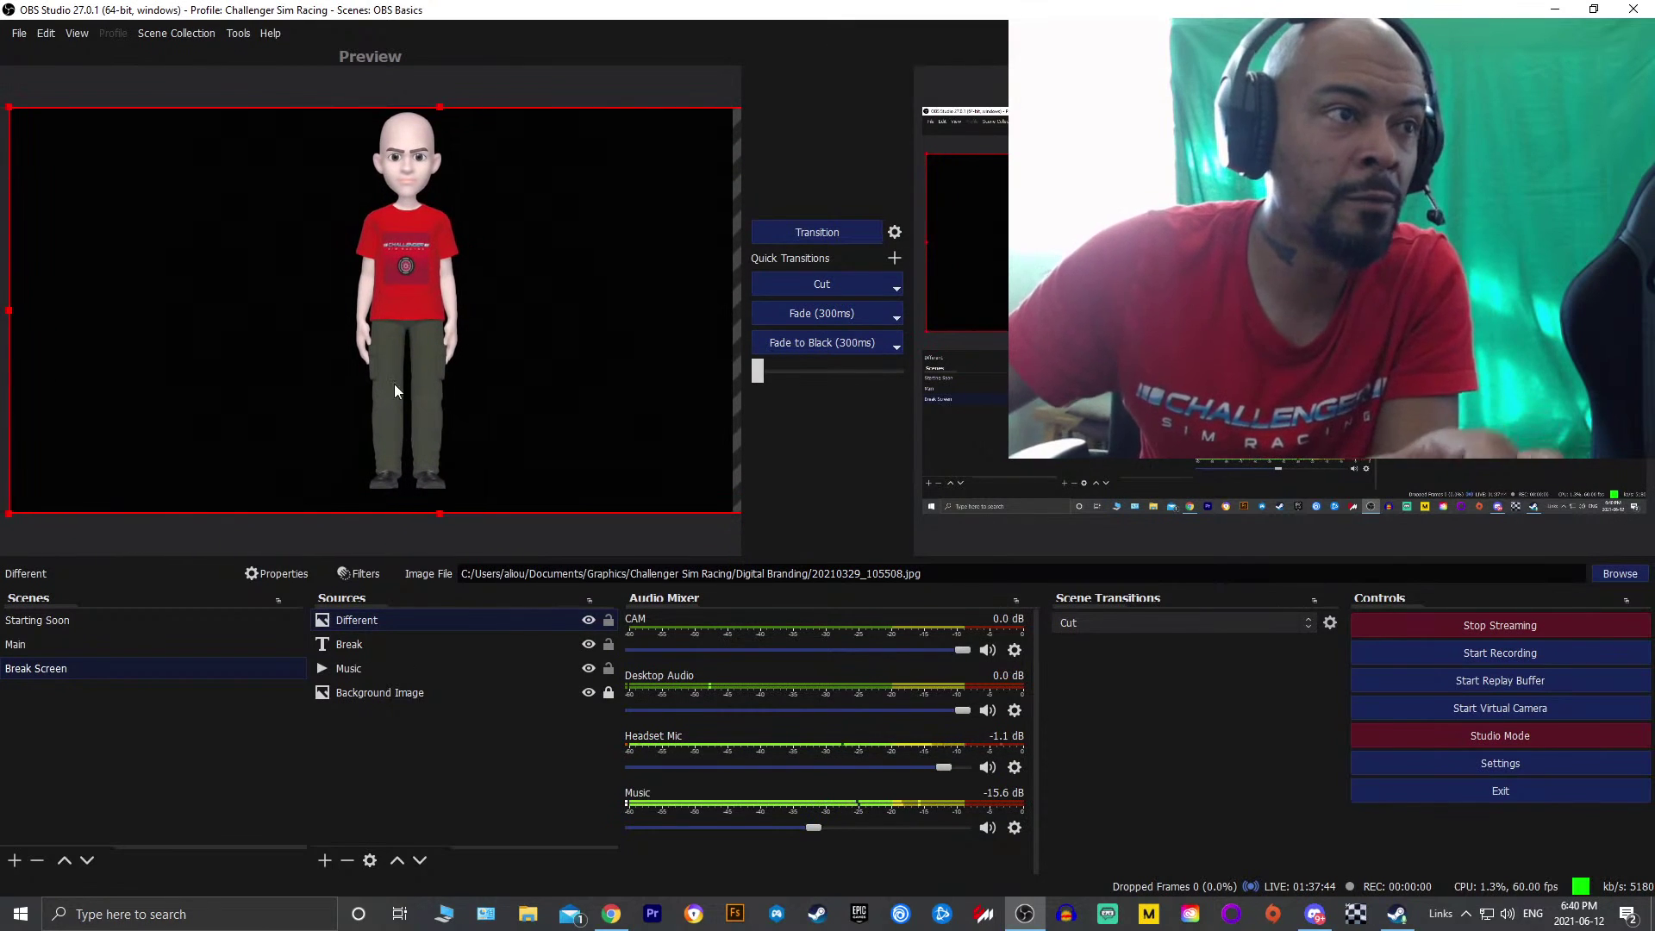
left_click_drag(378, 317, 505, 358)
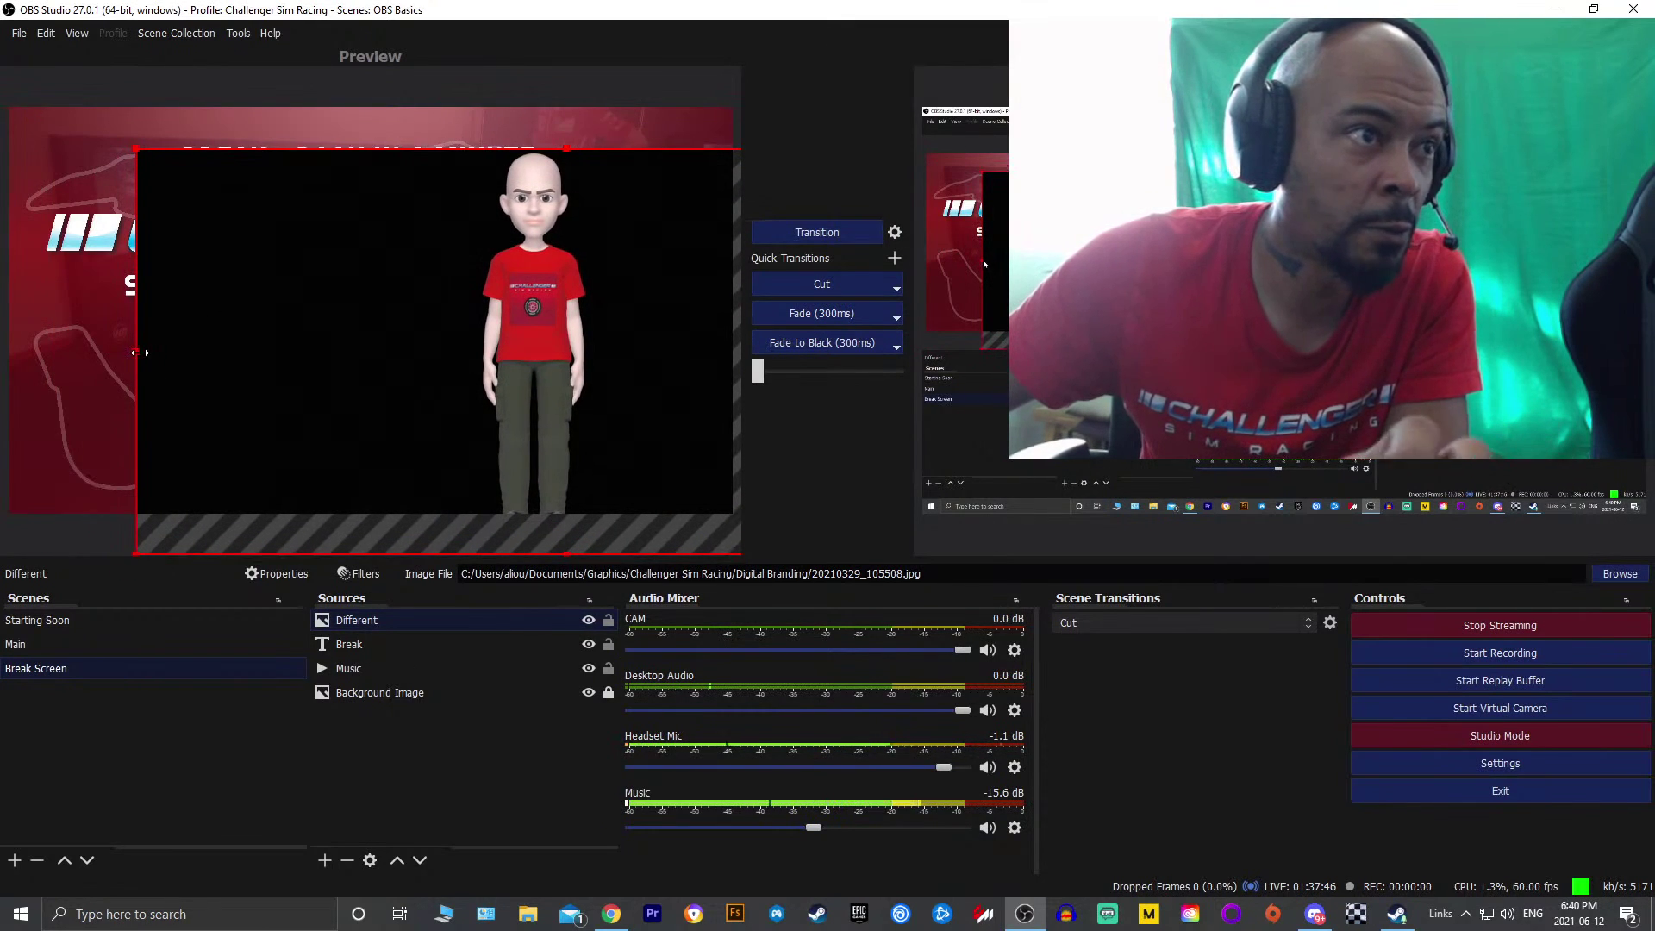
left_click_drag(137, 352, 292, 359)
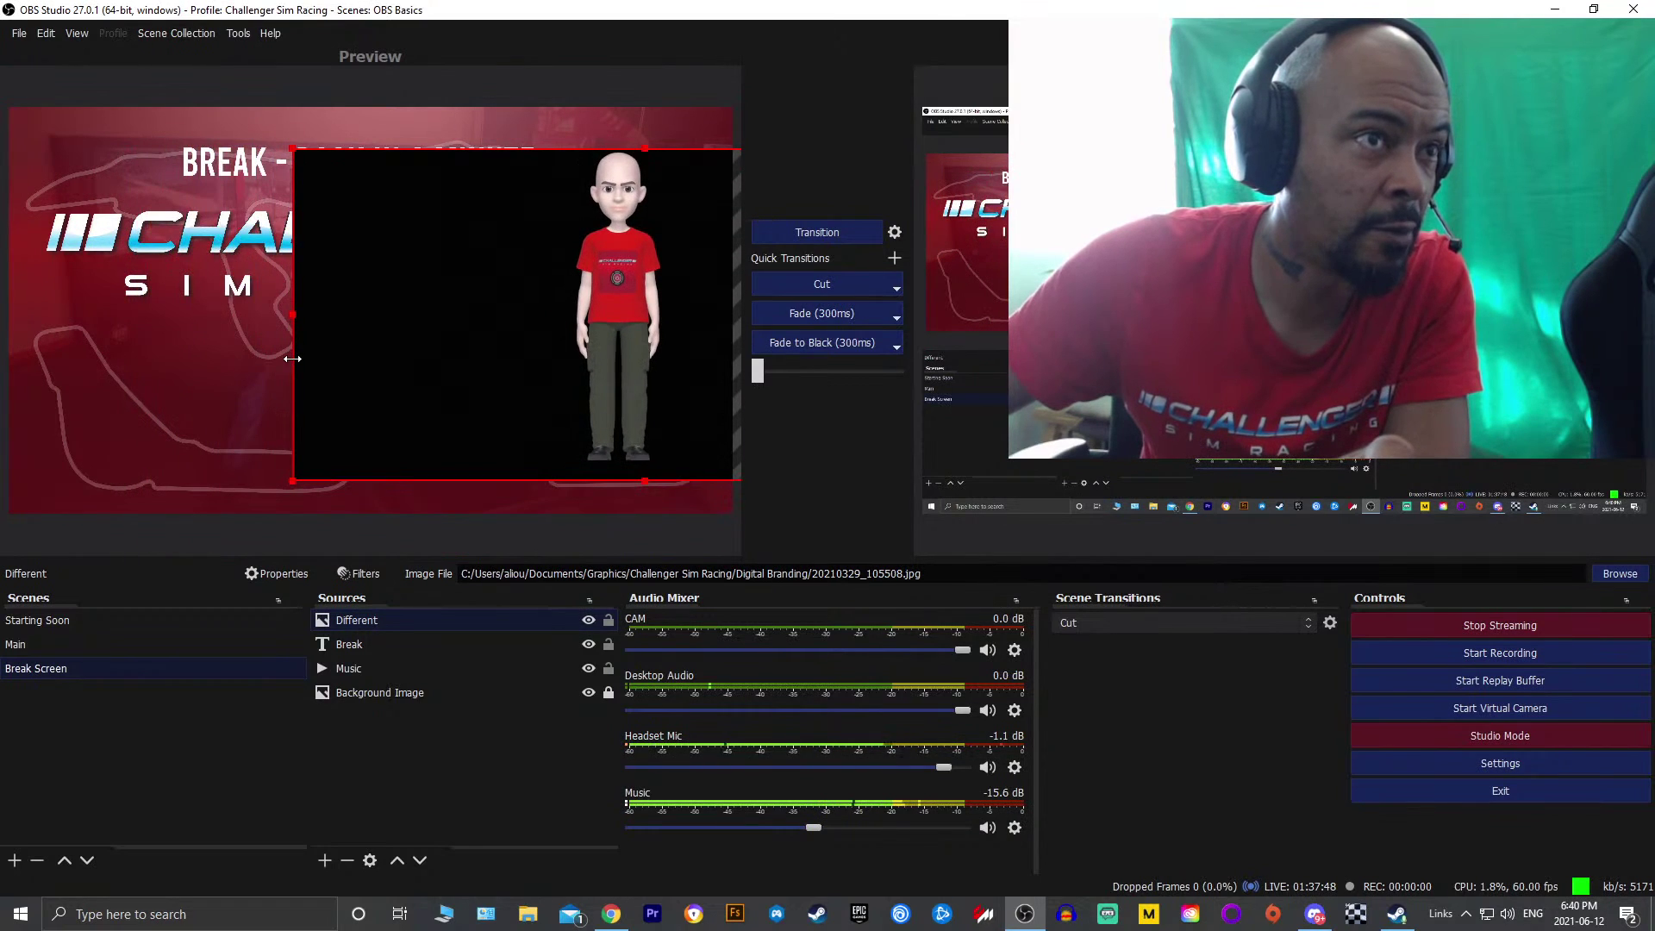
left_click_drag(510, 301, 223, 250)
left_click_drag(715, 437, 732, 447)
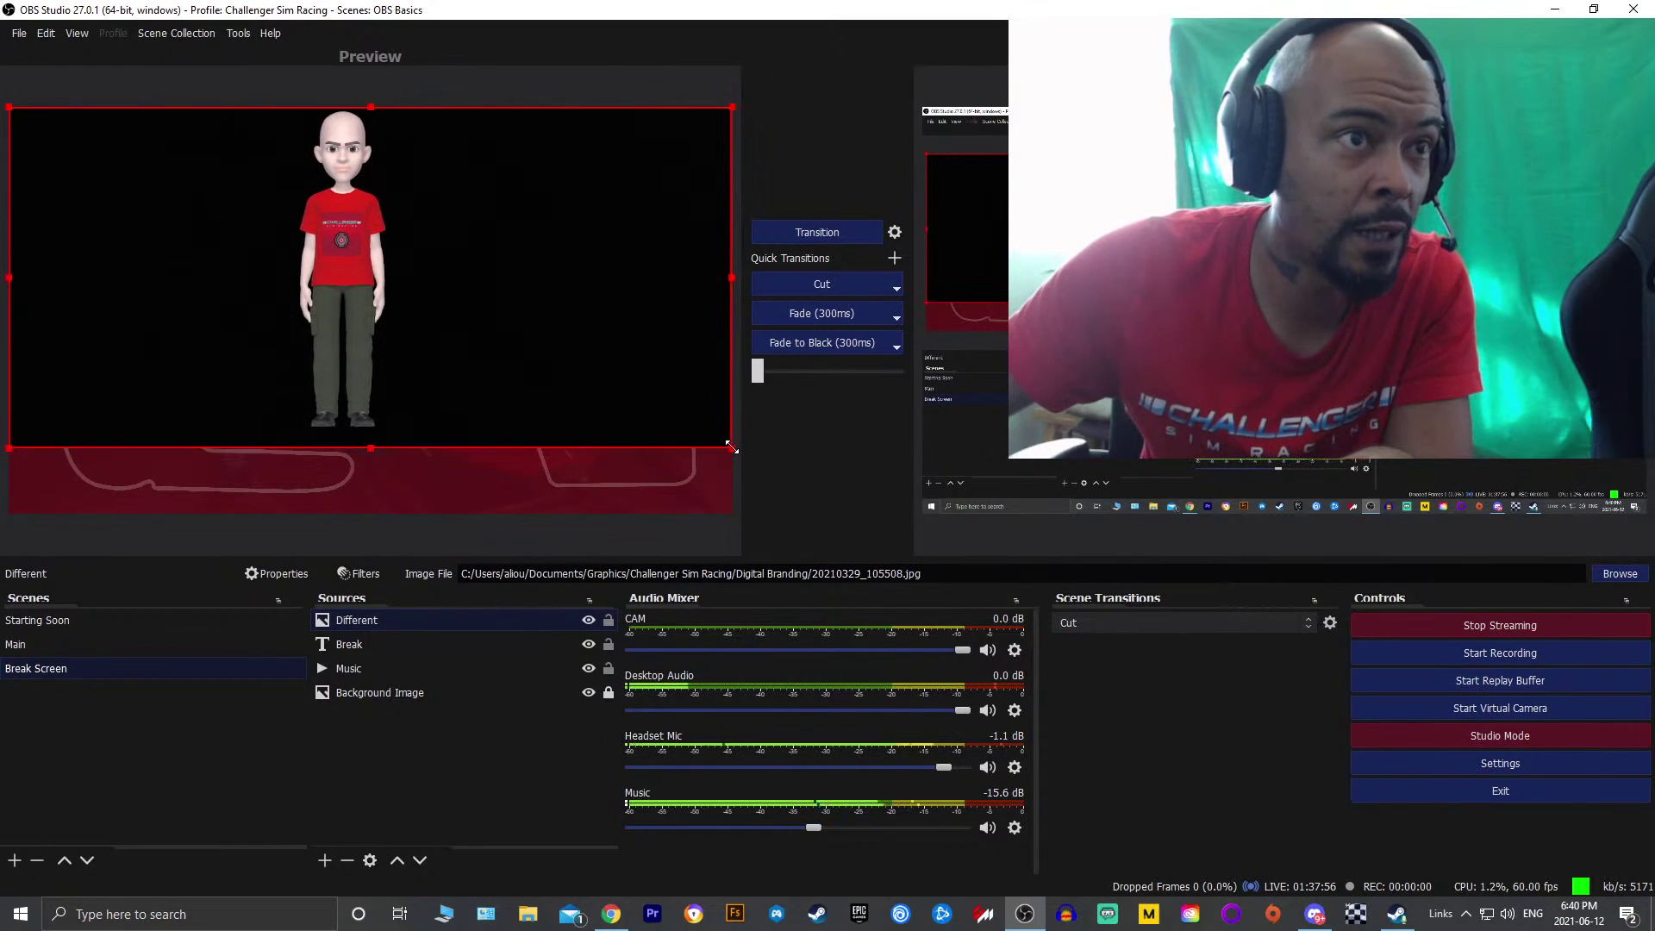
Remove the Background Image source from the Break Screen scene
left_click(524, 486)
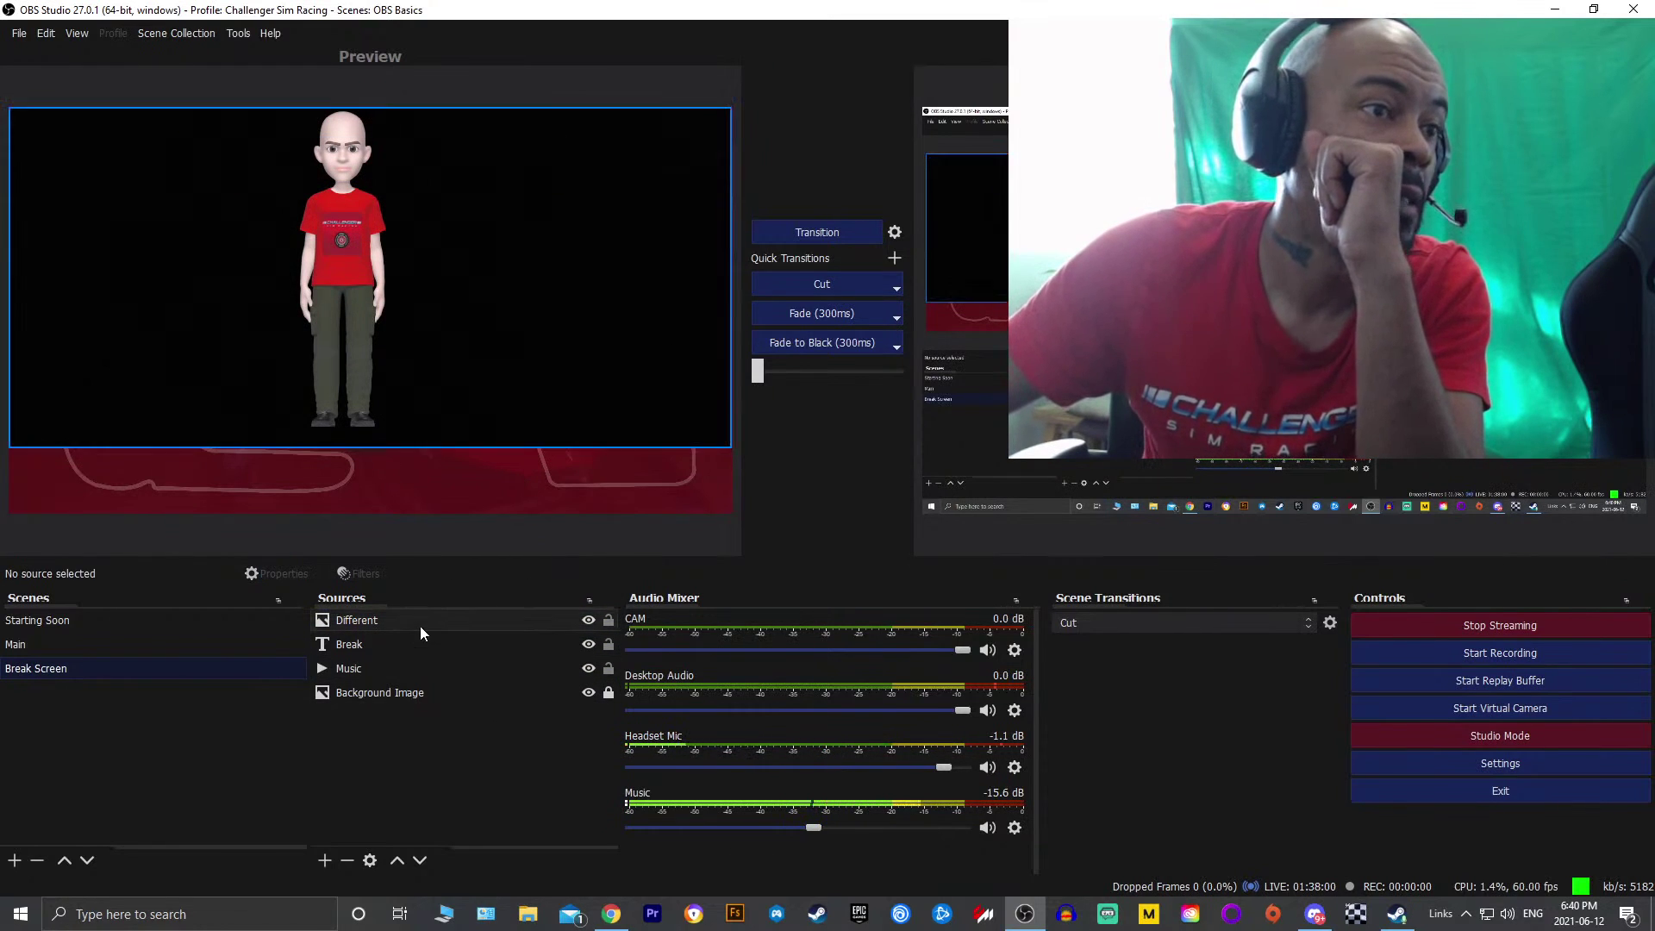
left_click(397, 692)
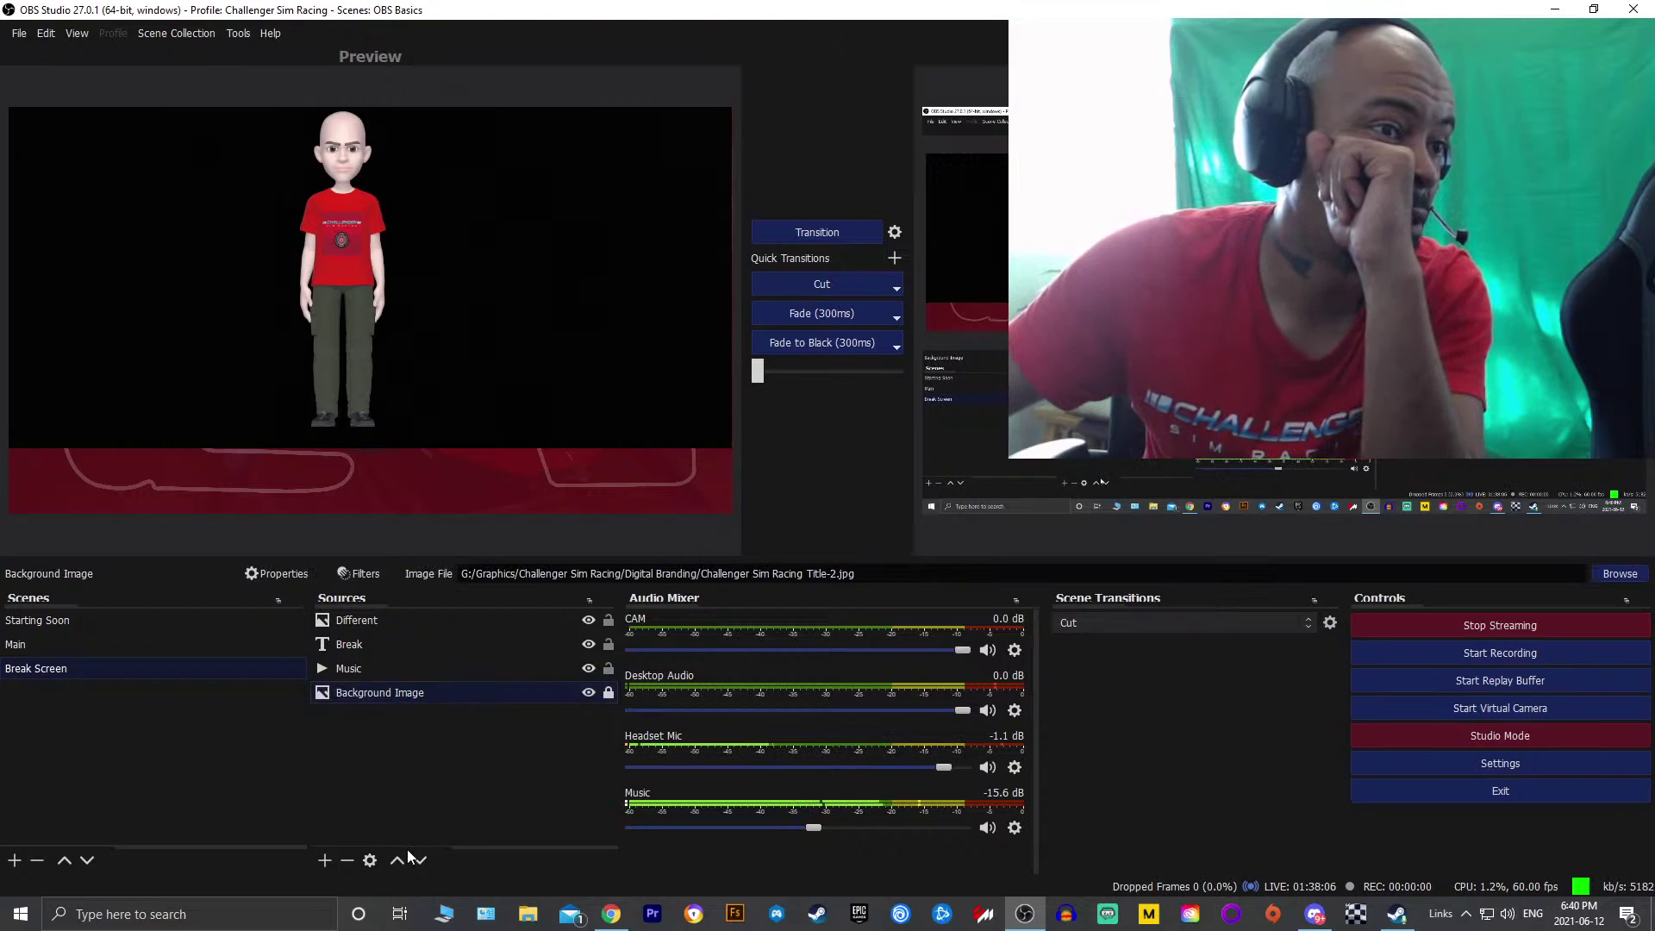
left_click(345, 860)
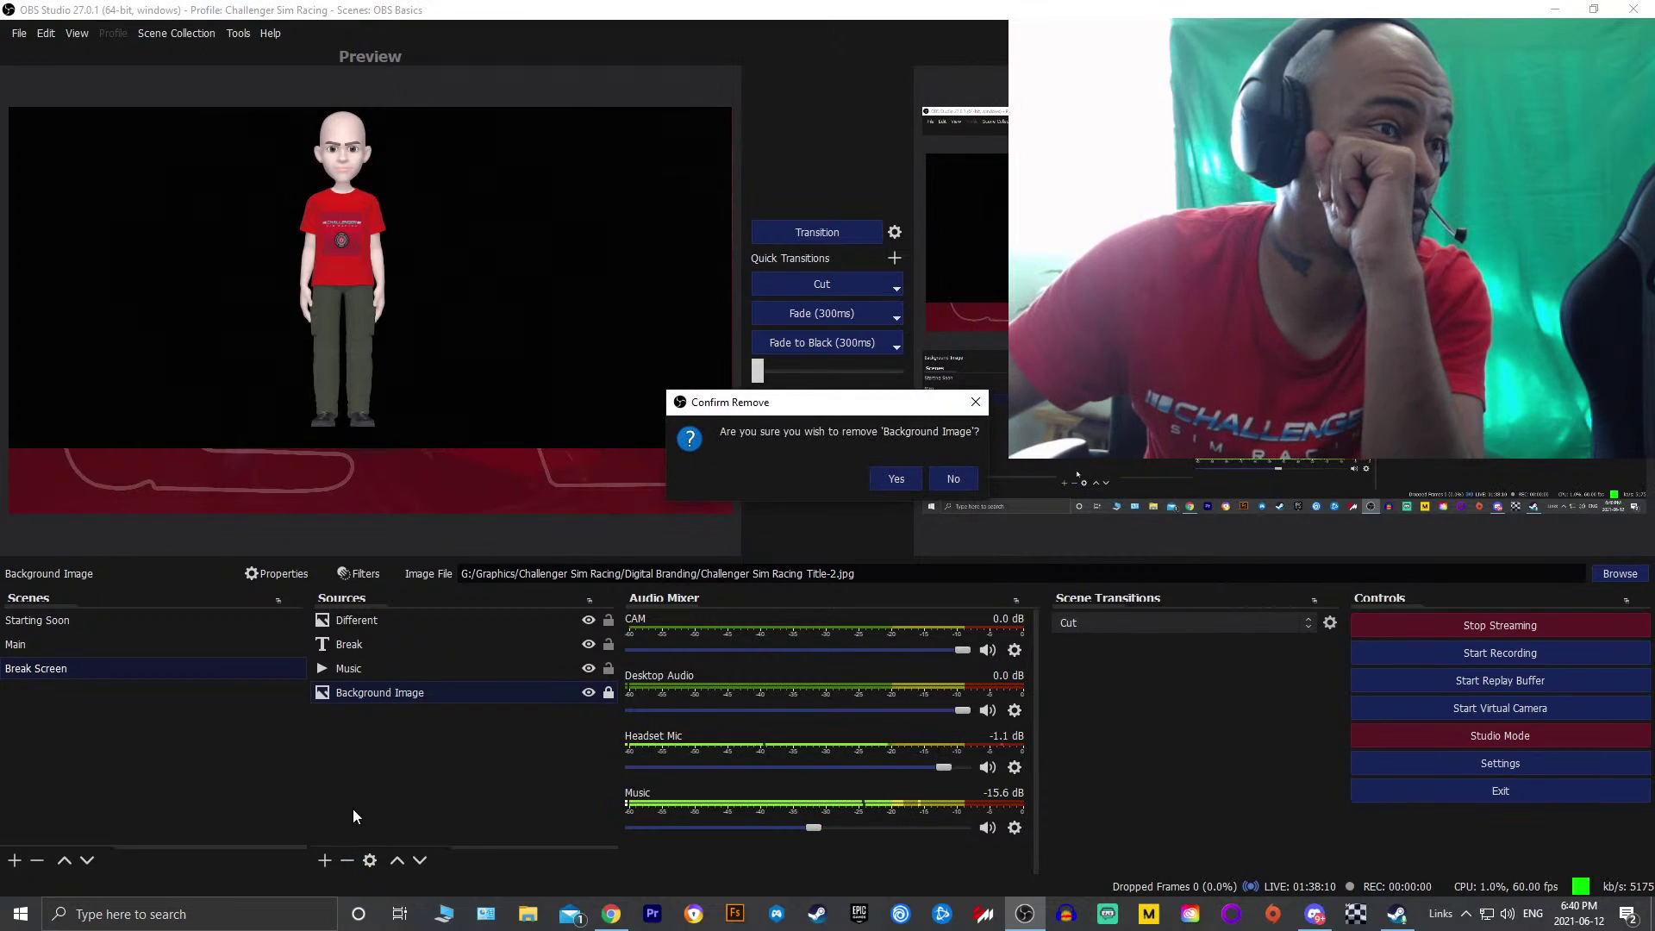
left_click(897, 476)
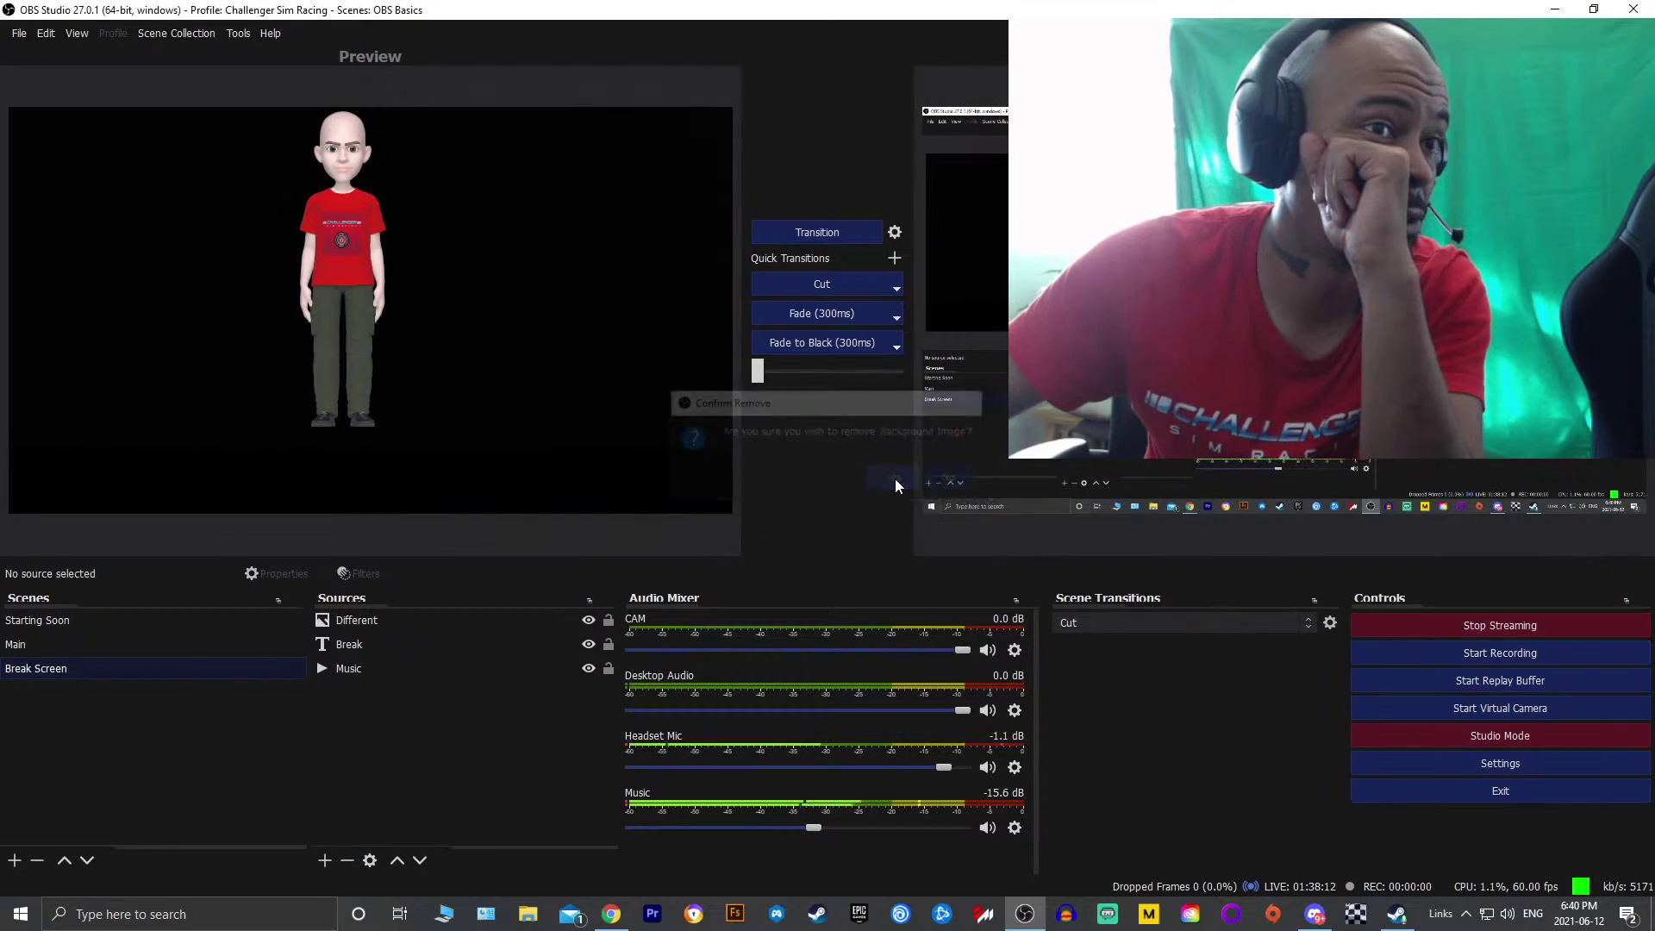
Send the Different image behind the other Break Screen sources and arrange it at the canvas's lower edge with the Break text at the upper edge
left_click(426, 652)
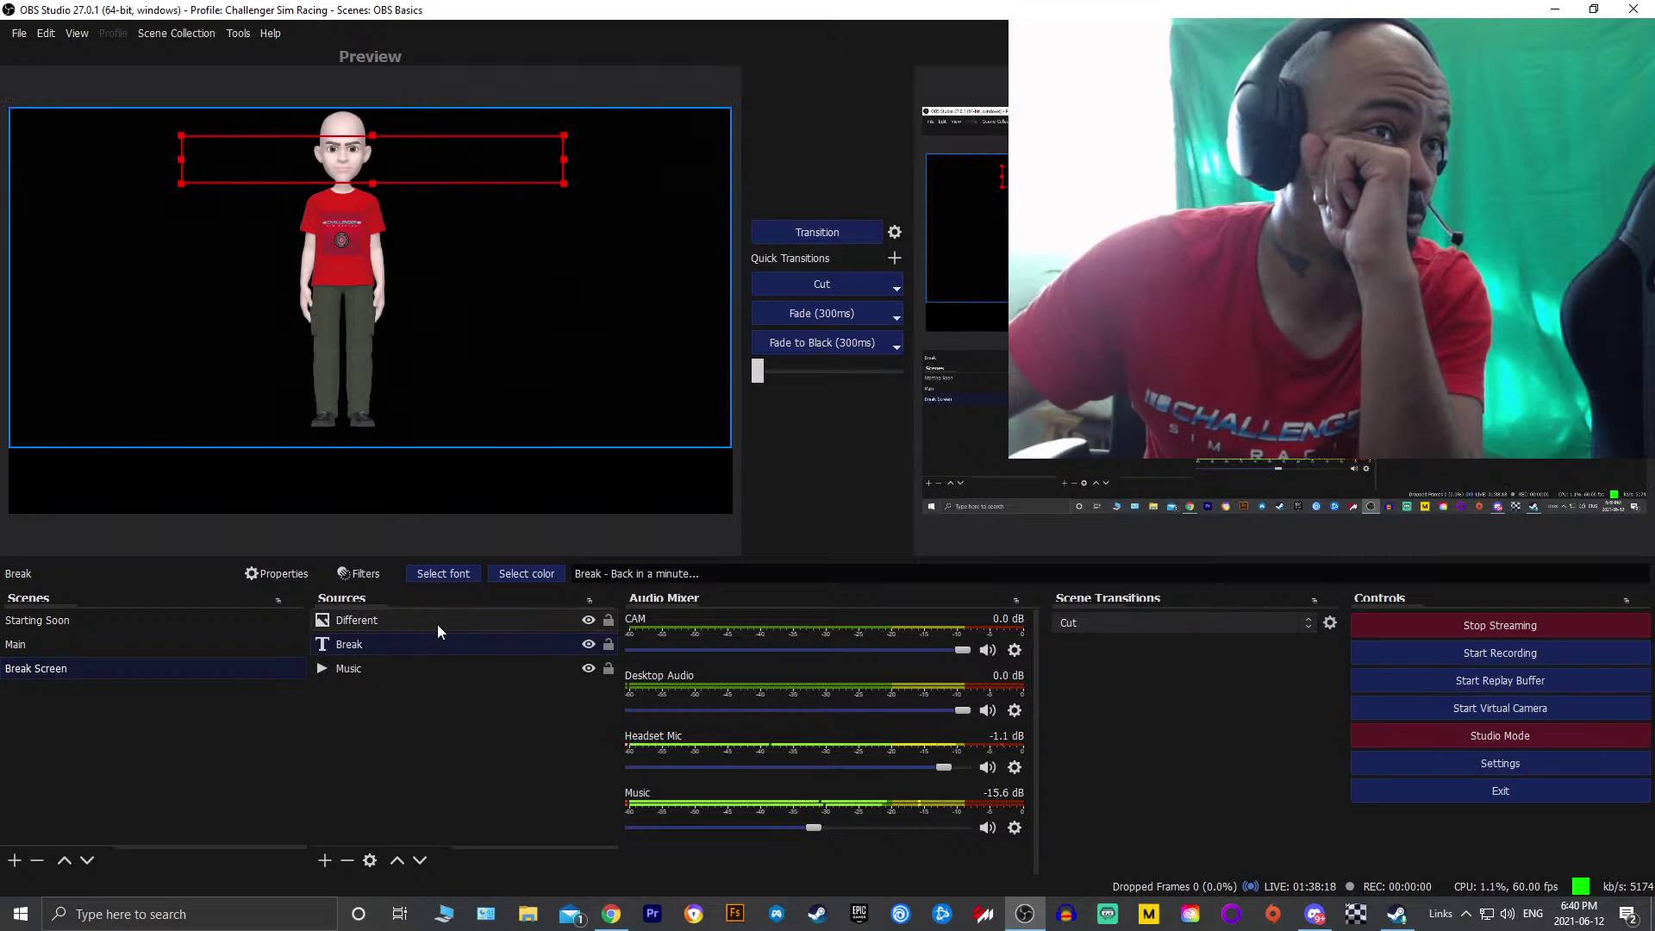
left_click_drag(438, 631, 444, 669)
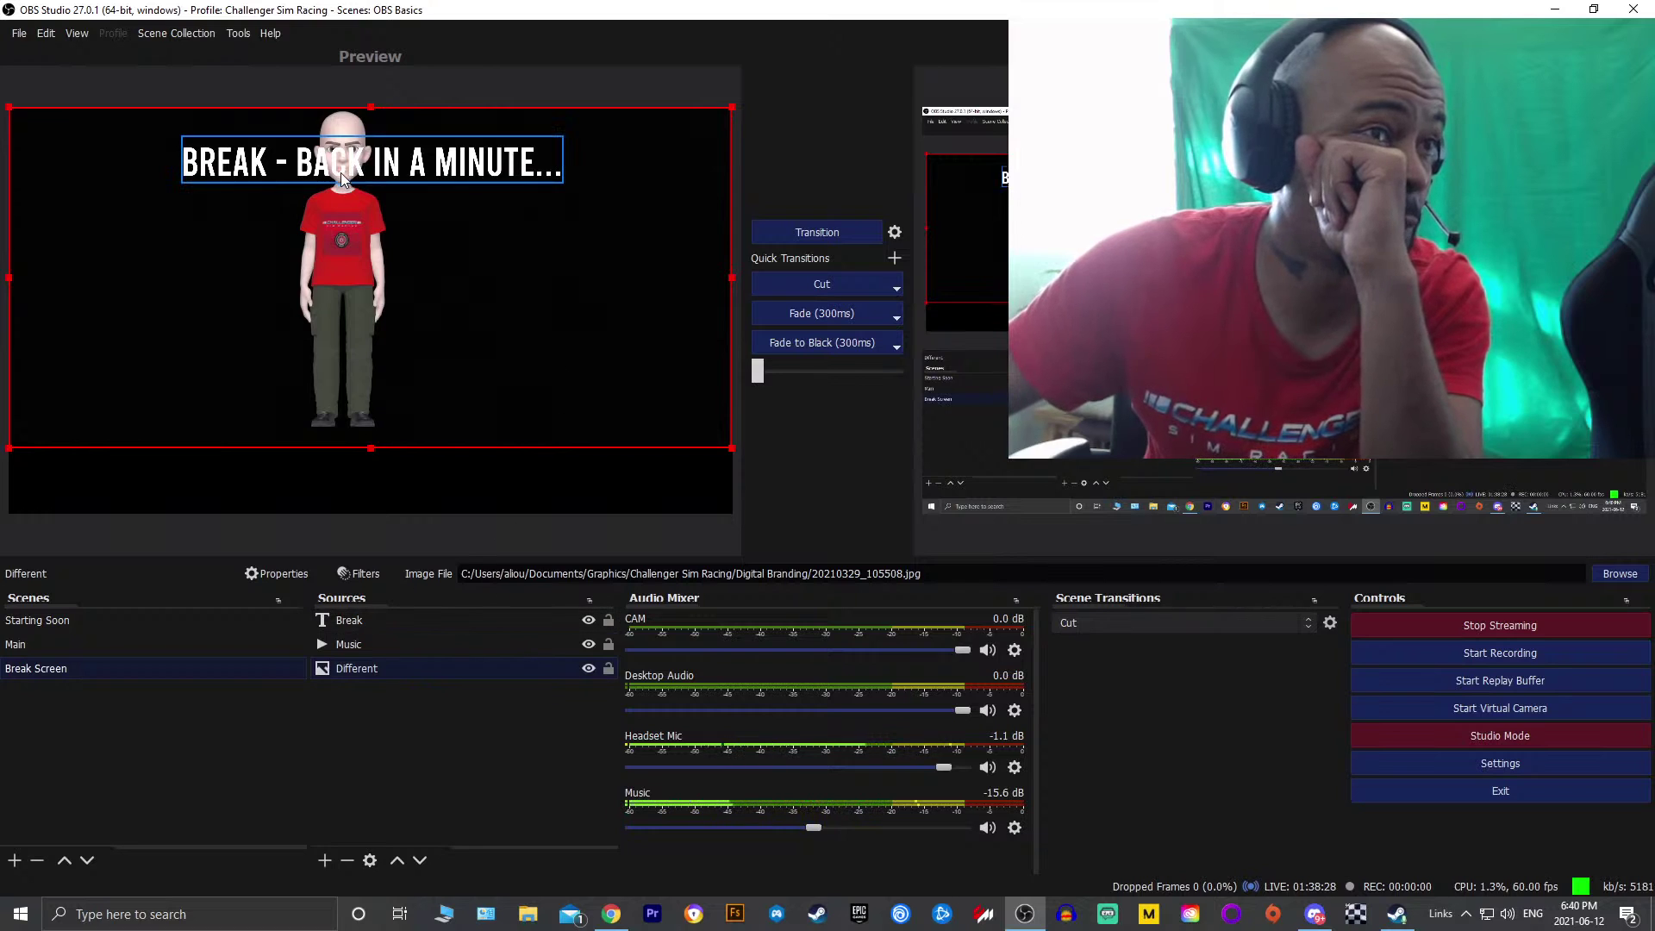
left_click_drag(390, 160, 393, 225)
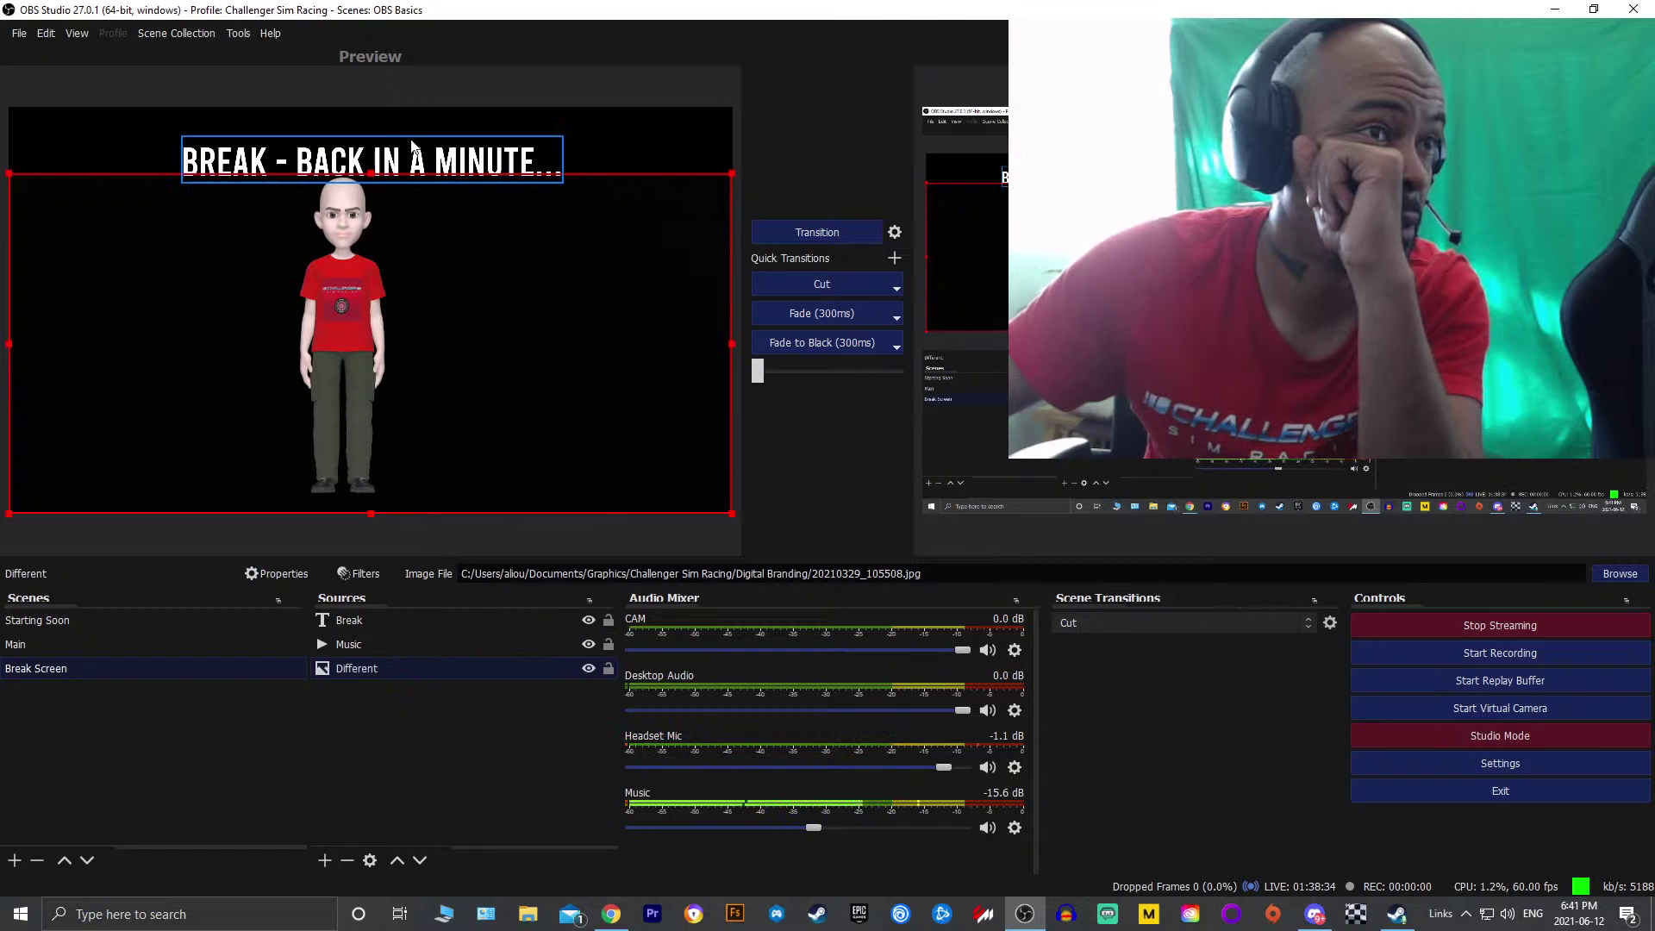
left_click_drag(414, 147, 410, 119)
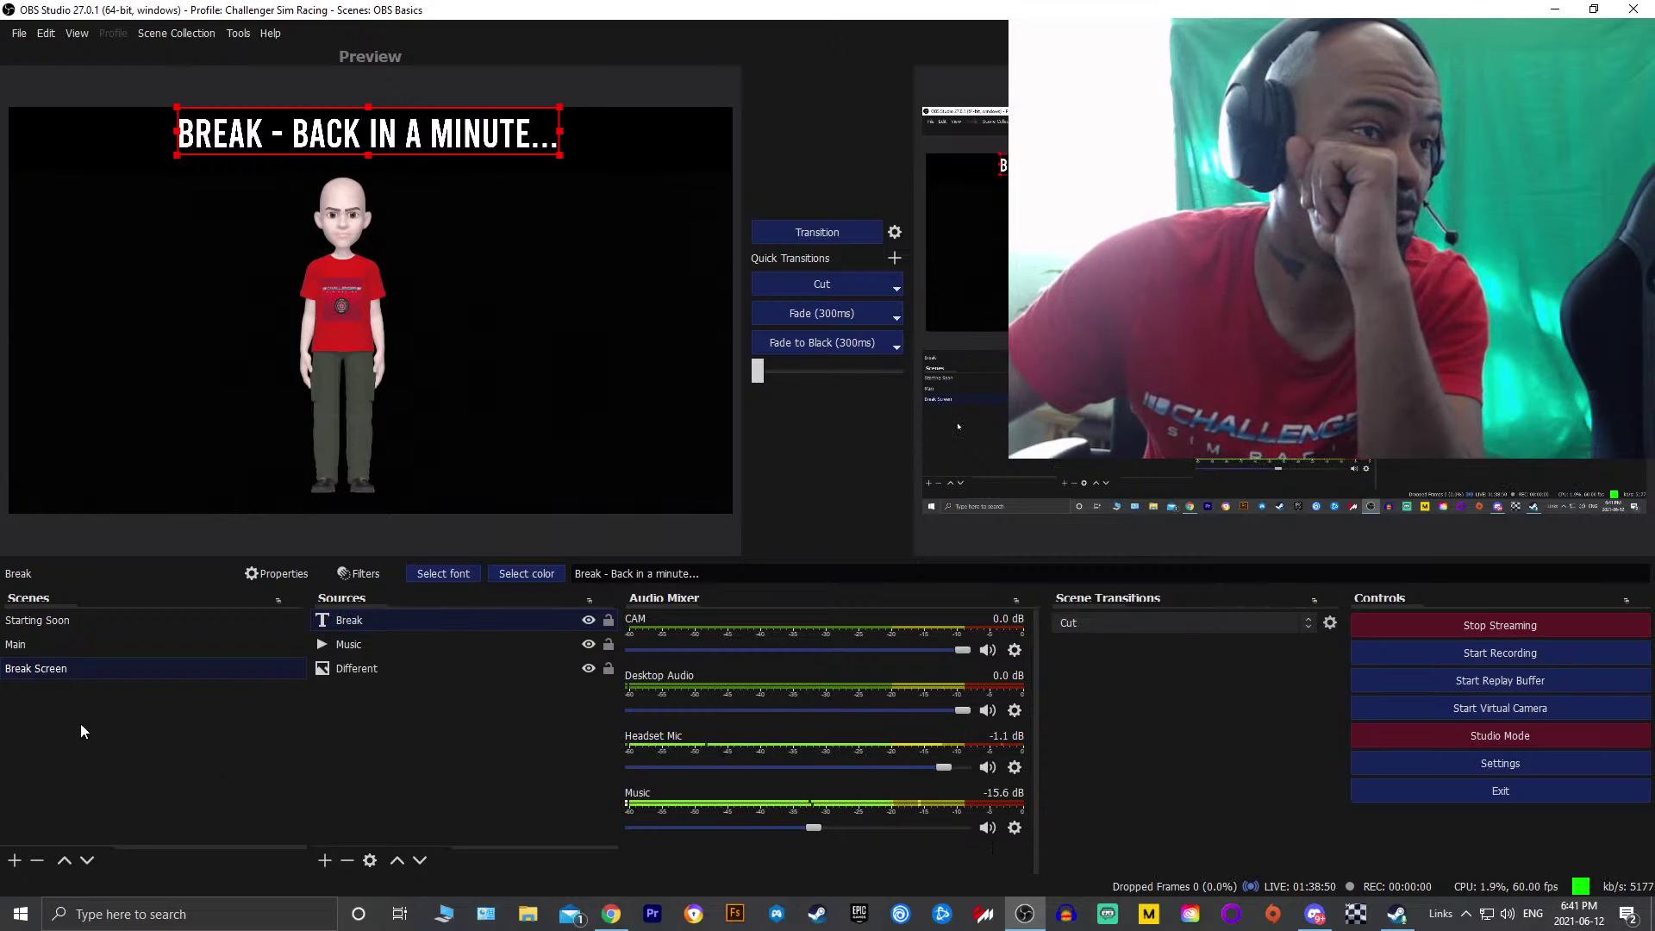
Compare the previews and sources of the Starting Soon, Main and Break Screen scenes
left_click(129, 628)
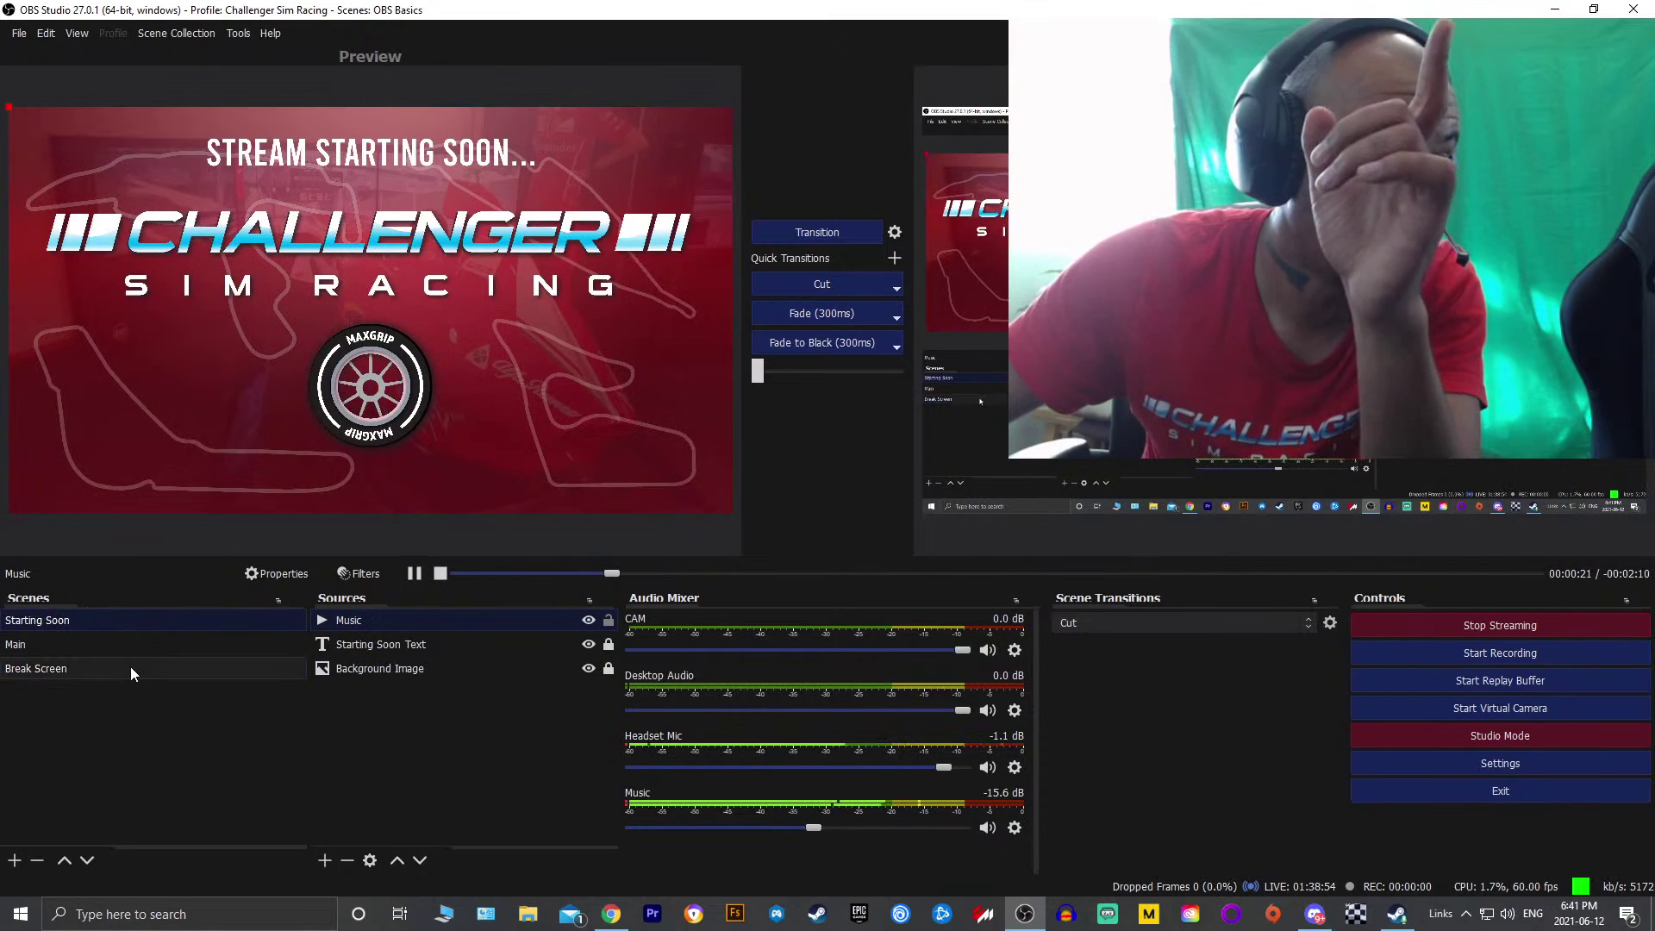
left_click(131, 669)
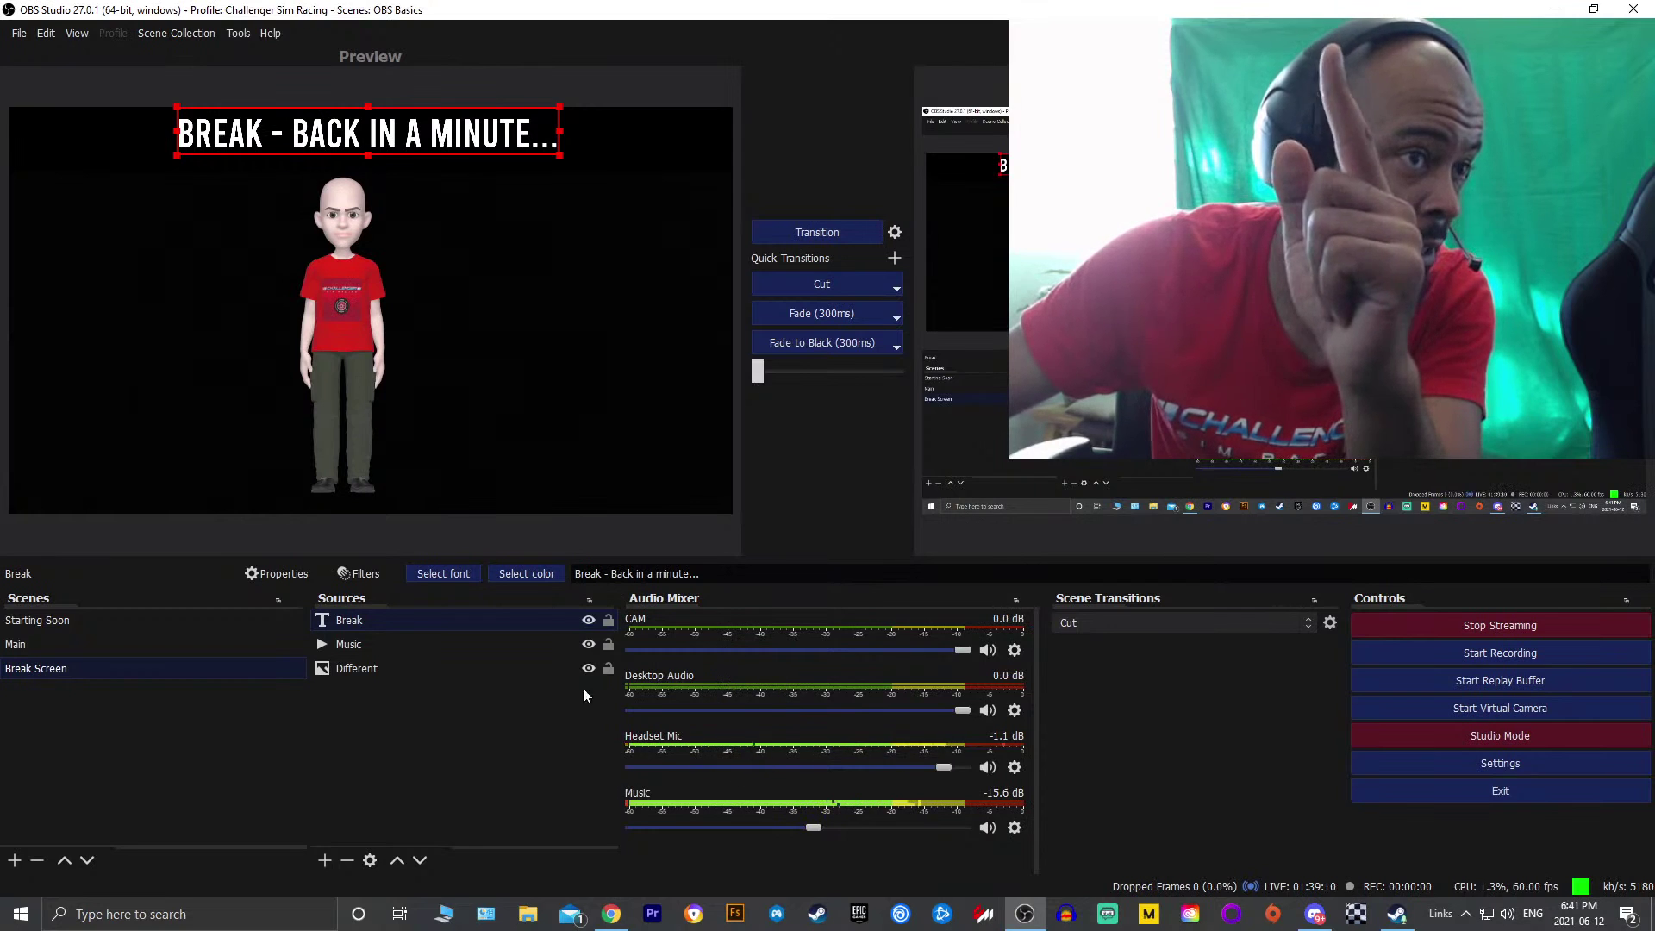
left_click(154, 624)
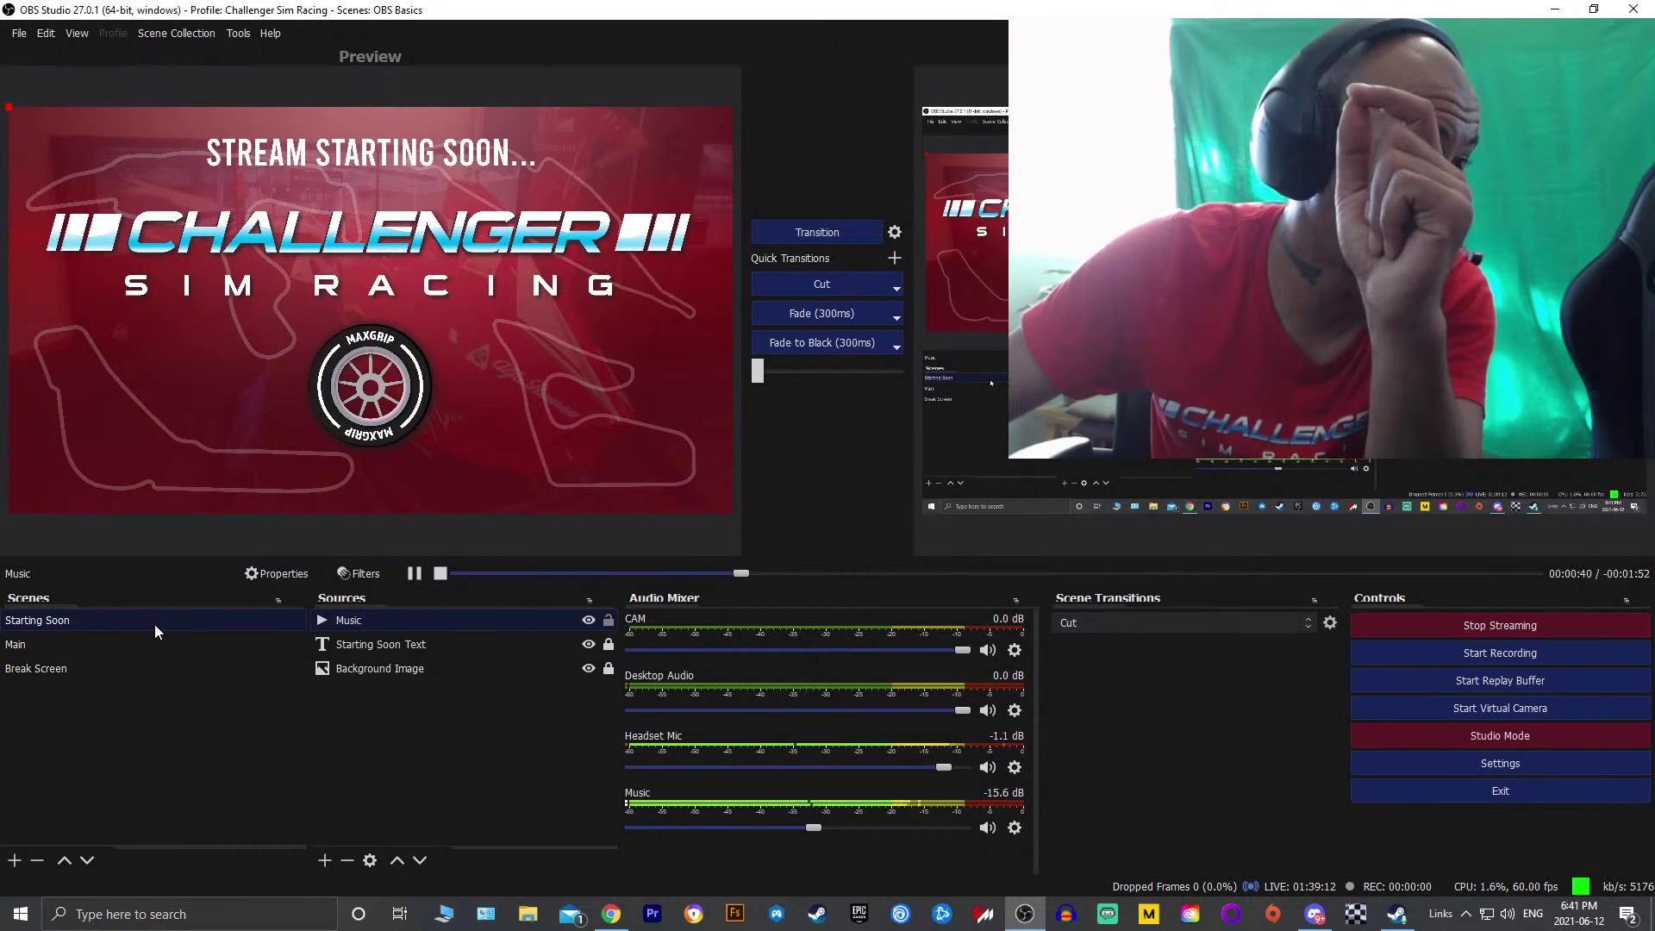
left_click(152, 675)
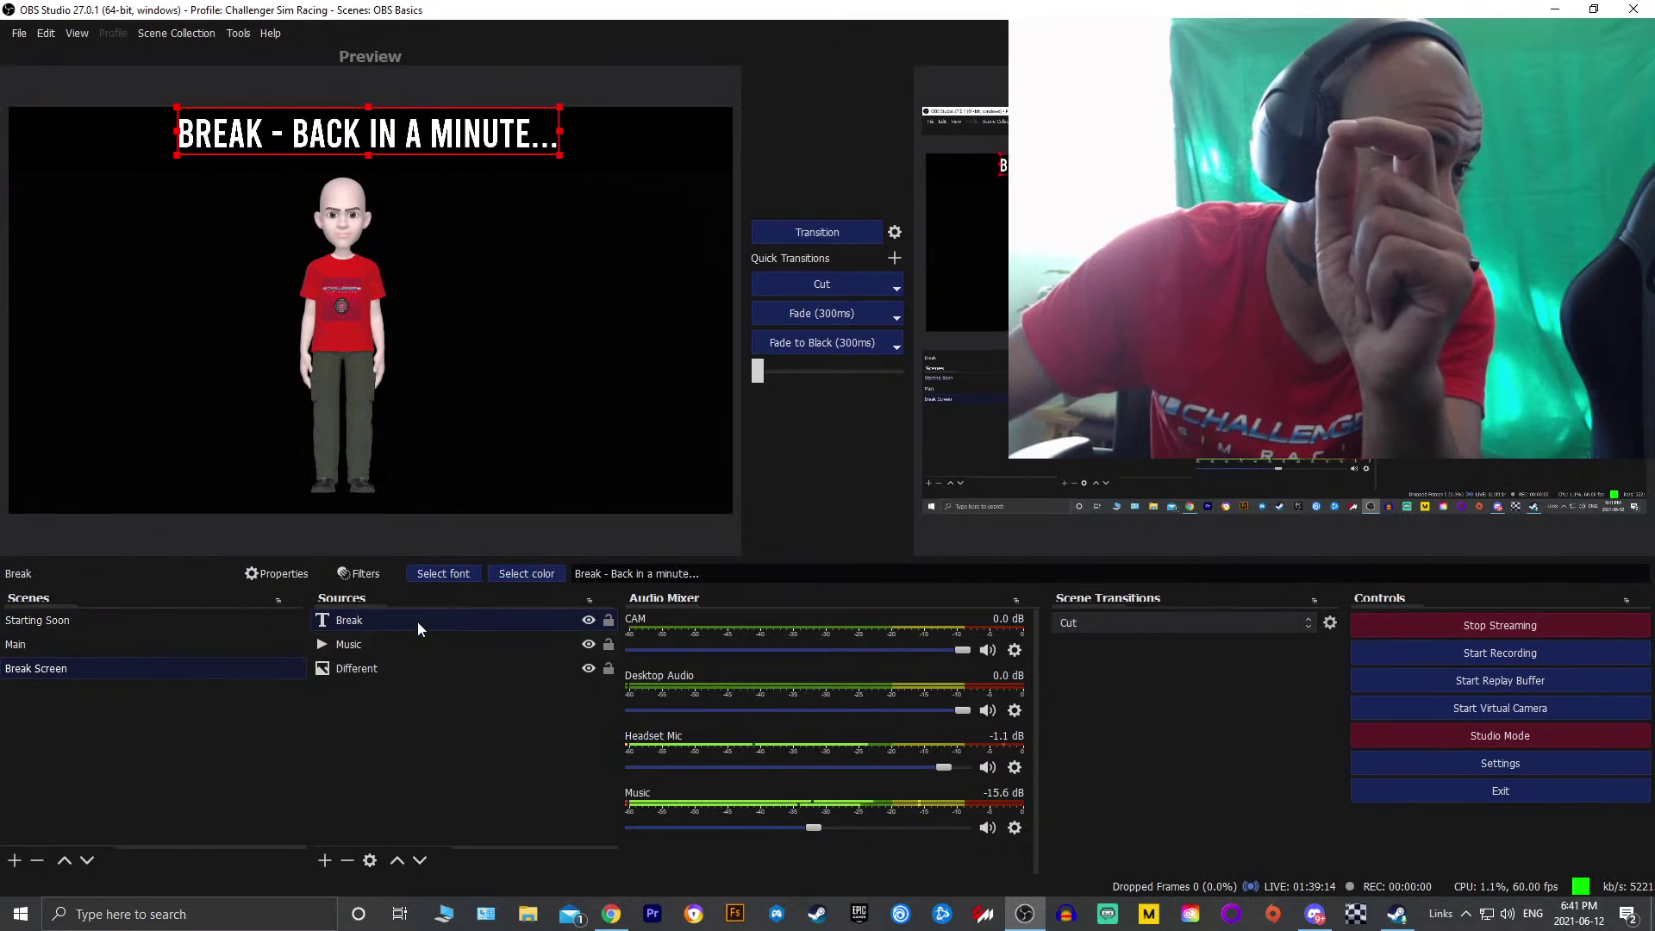
left_click(93, 648)
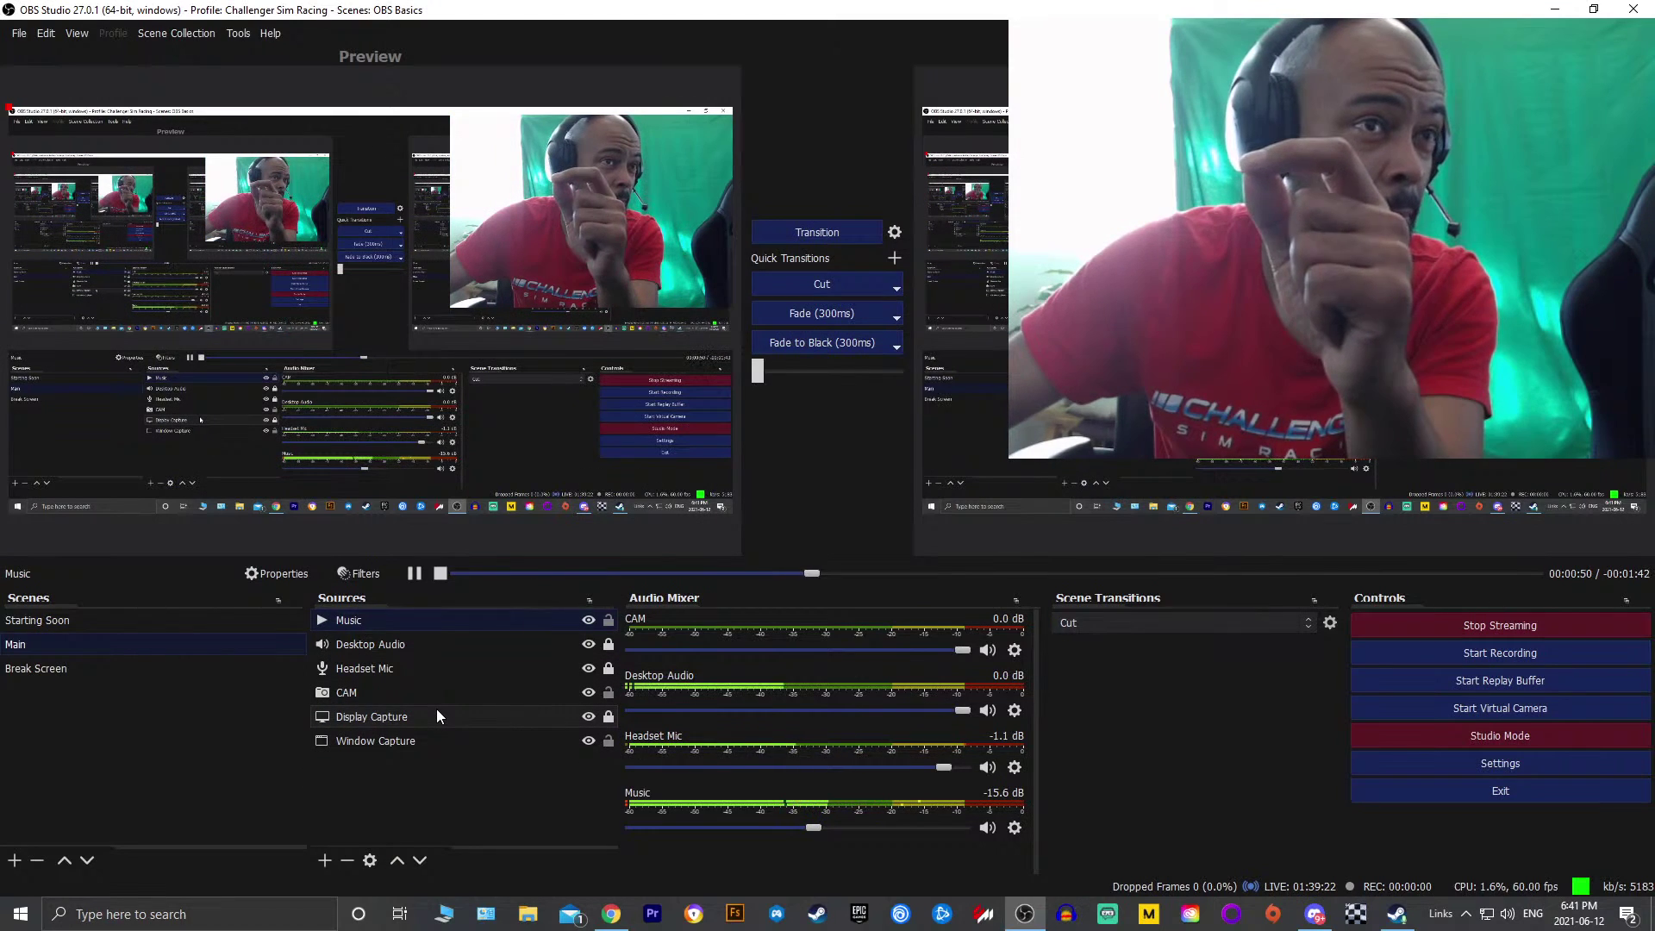
left_click(45, 663)
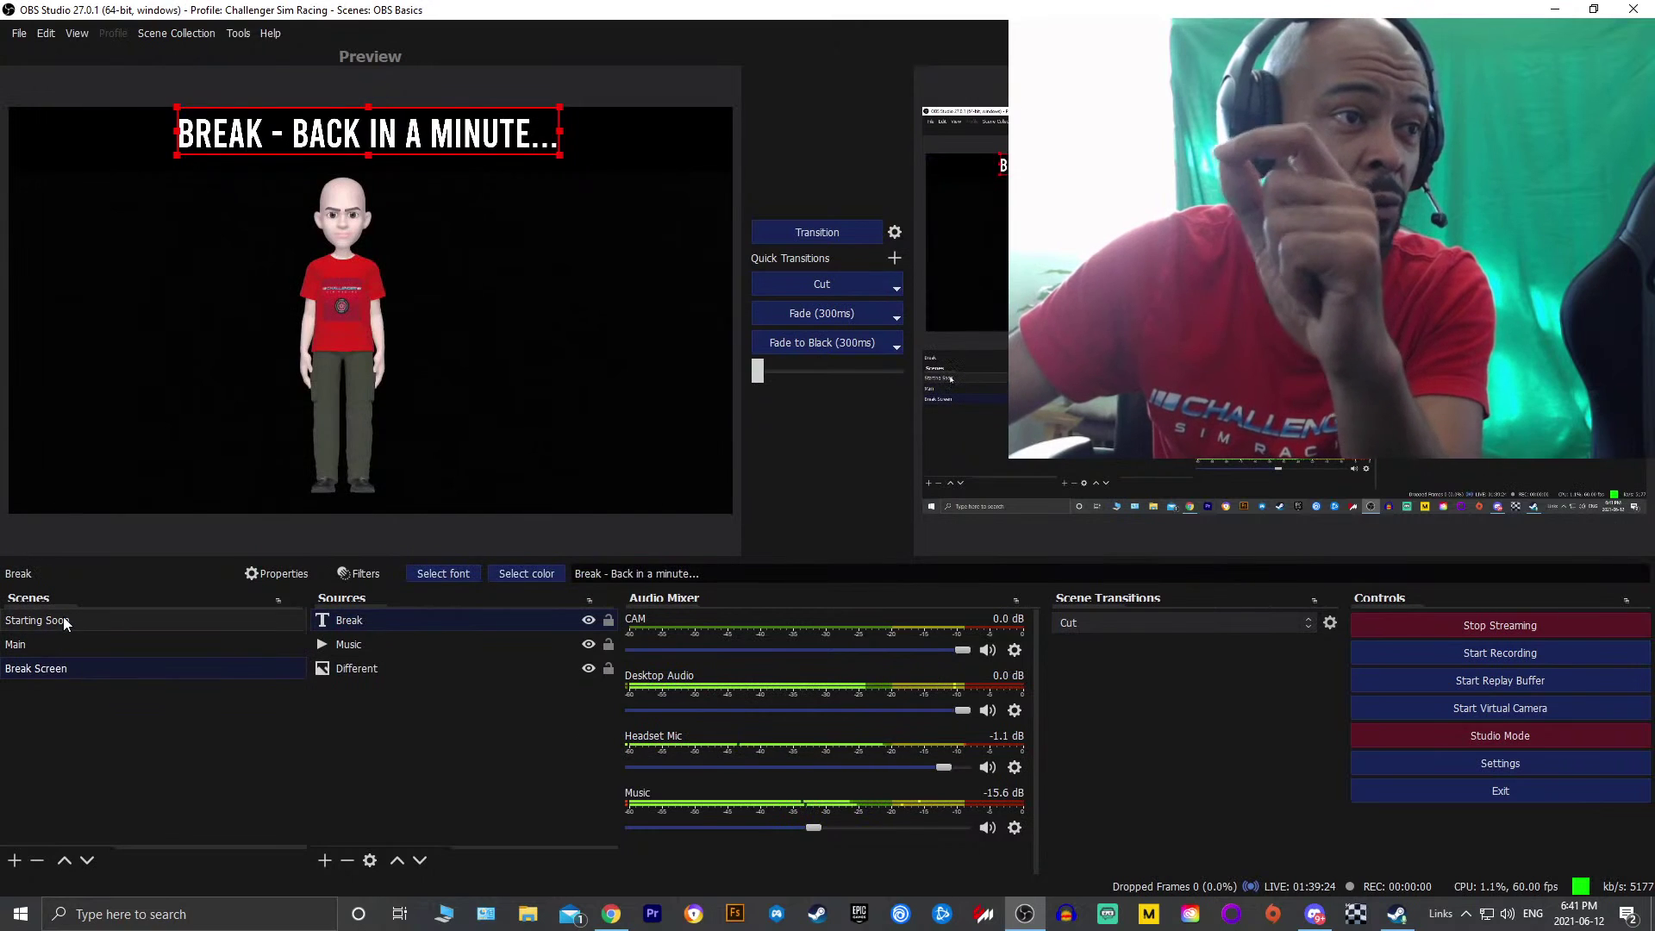
left_click(64, 620)
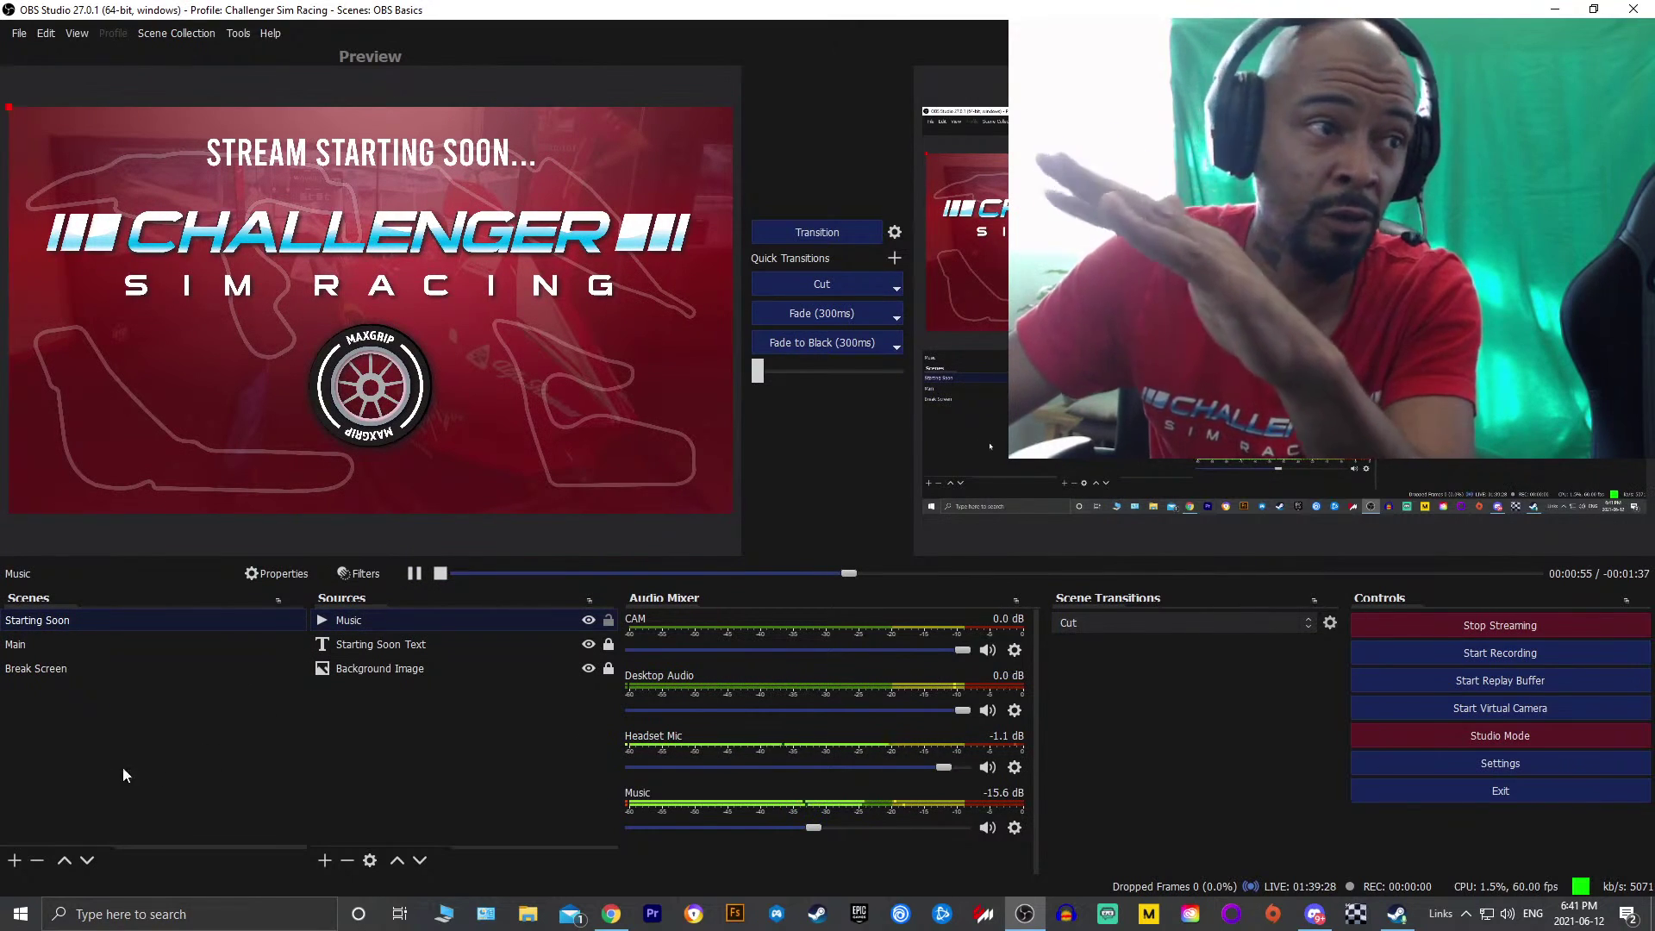
left_click(62, 678)
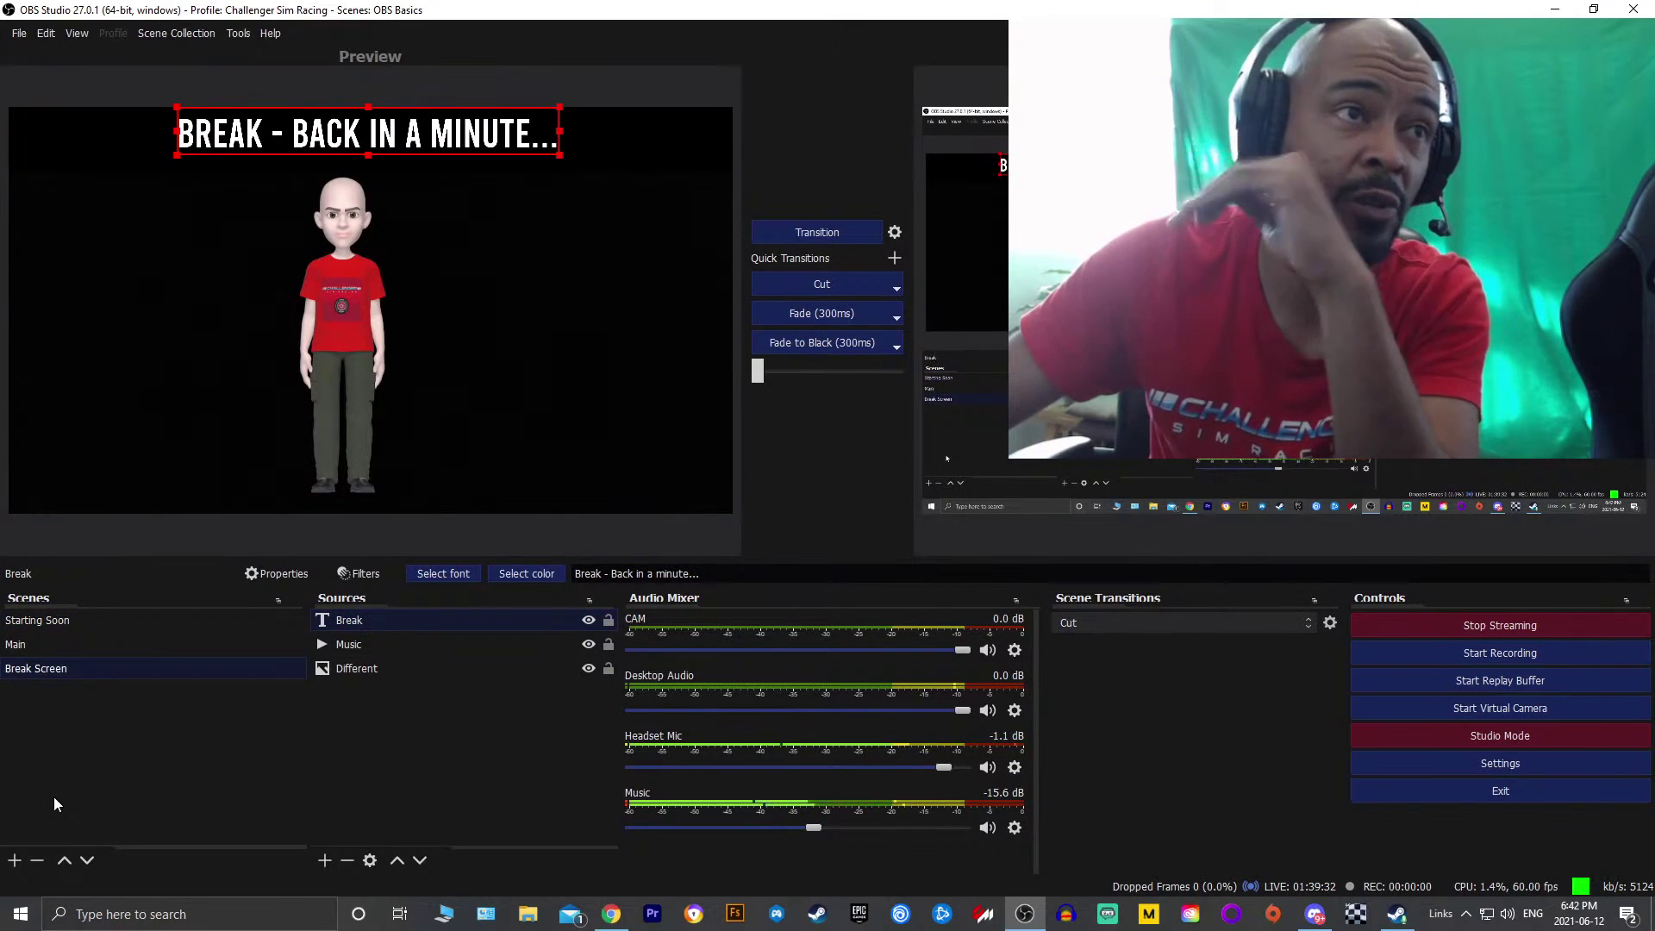
Add a new scene named "End Screen"
left_click(15, 860)
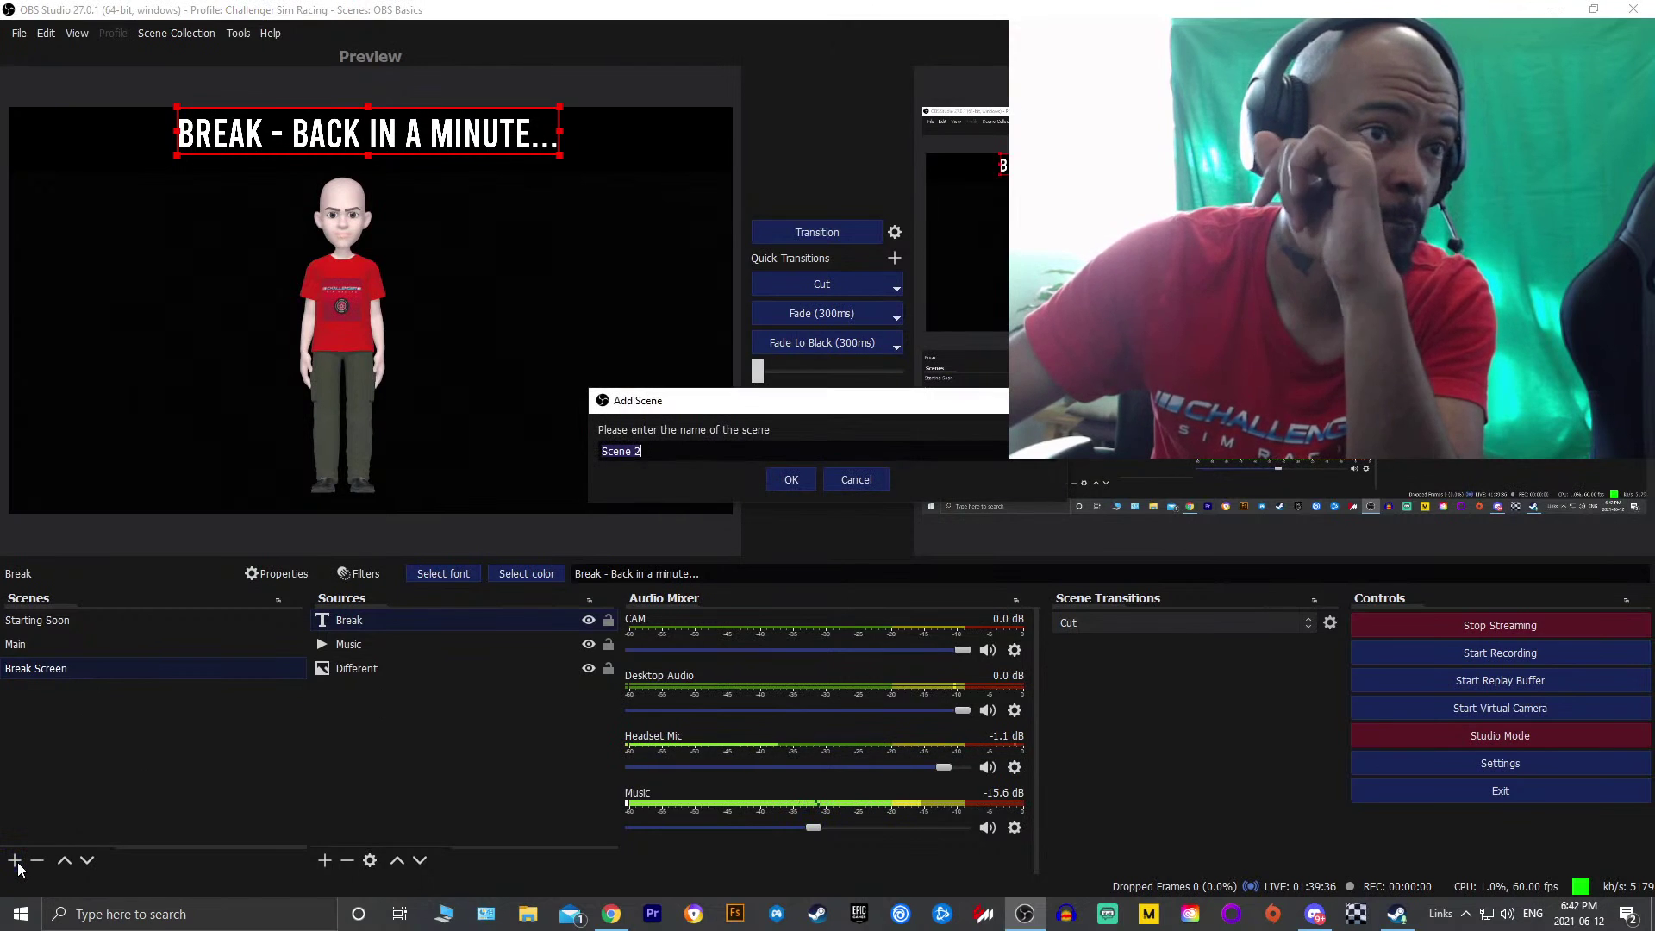
type("End")
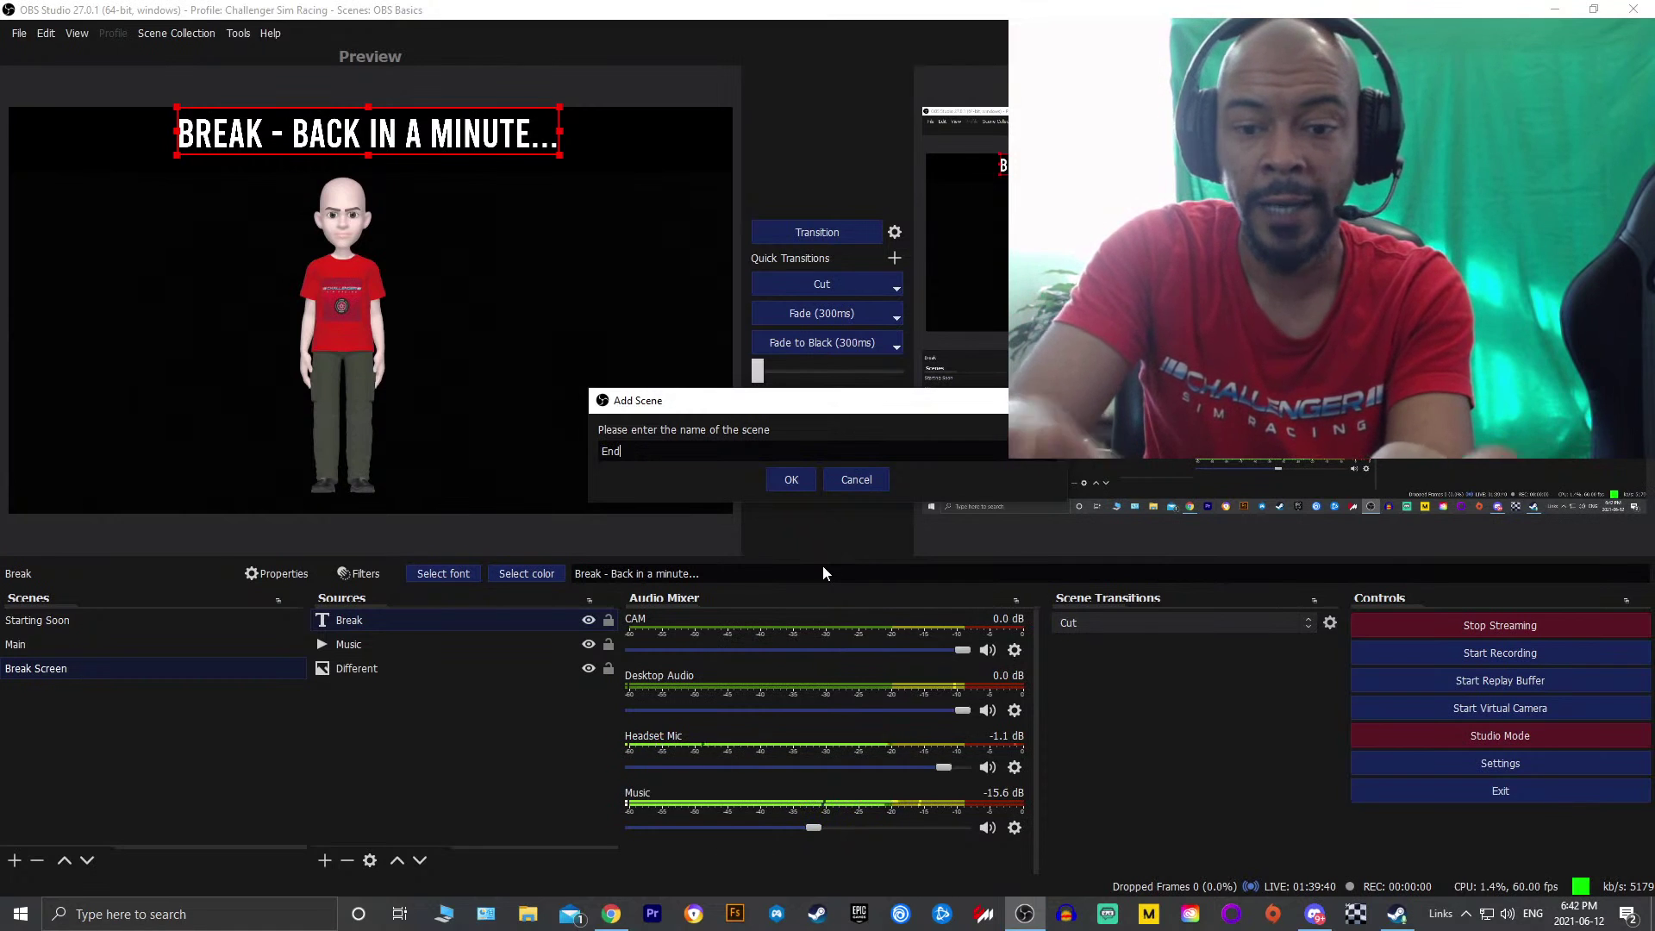
type(" Screen")
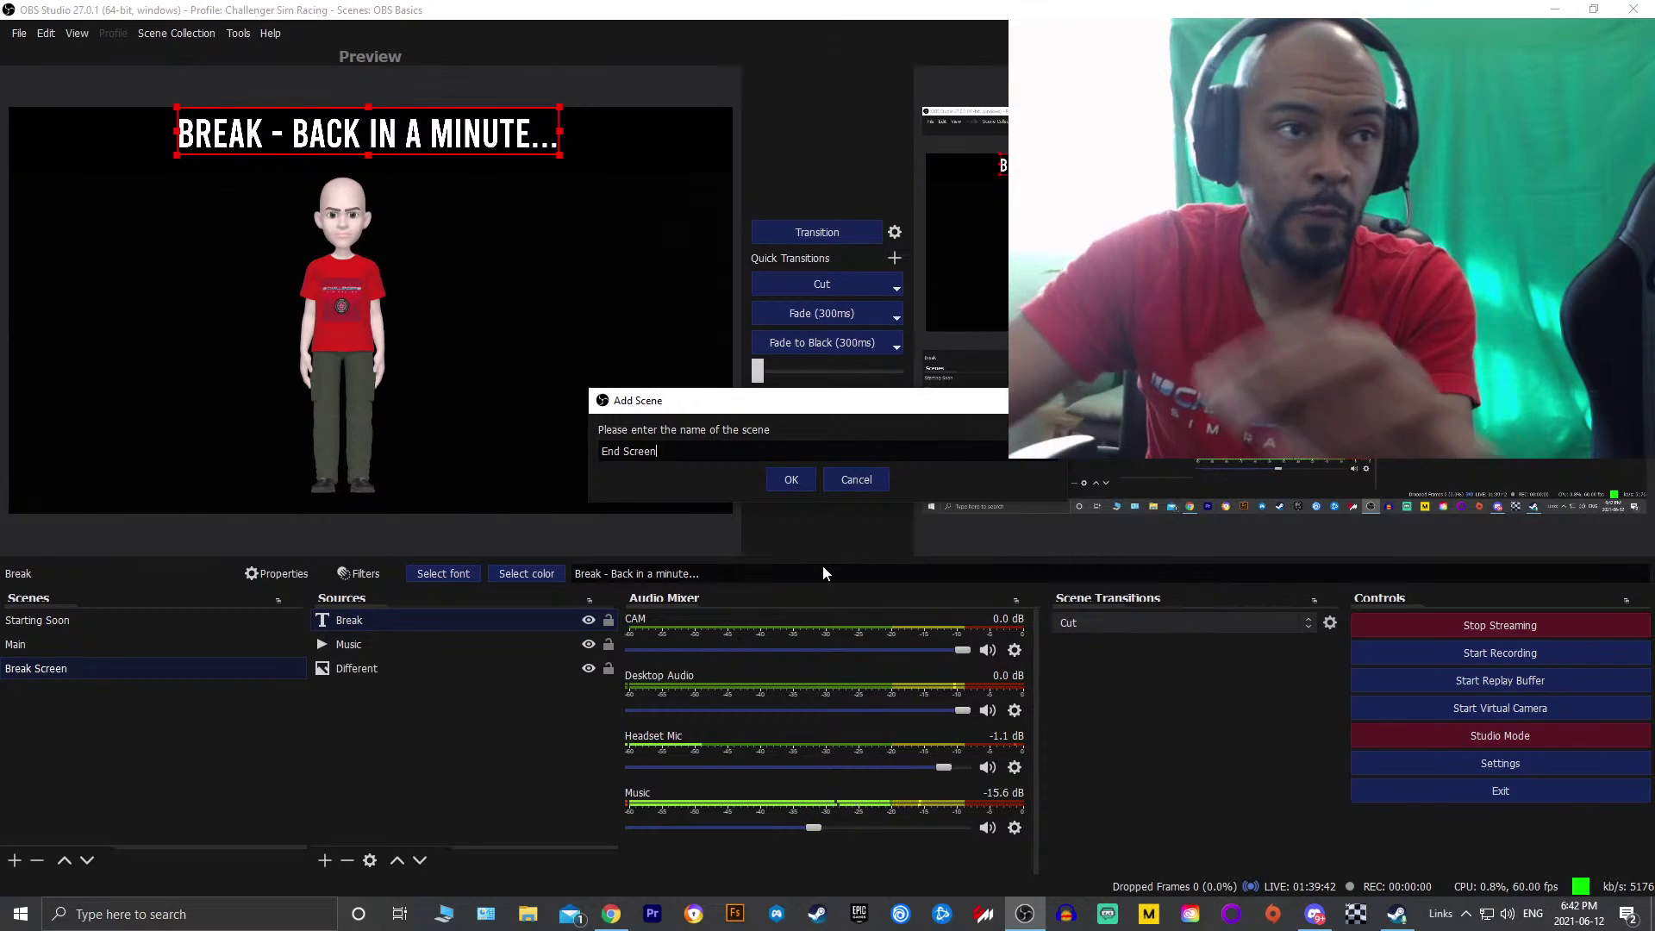
key("Return")
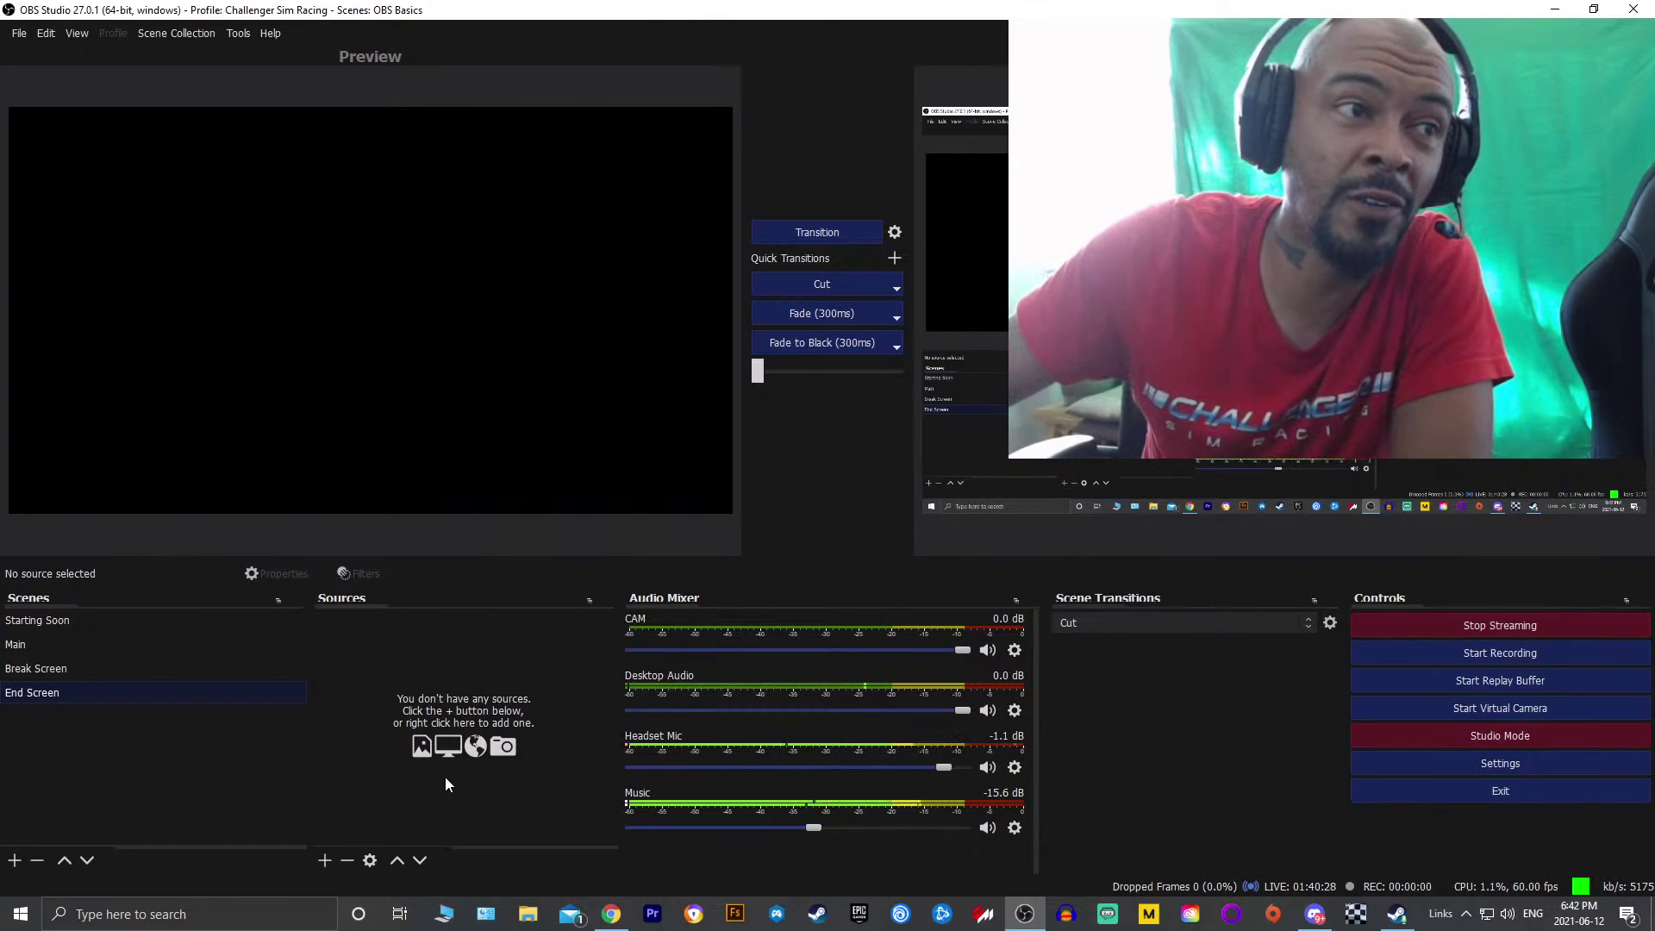
Add a new image source named "Ending Screen" to the End Screen scene
left_click(324, 860)
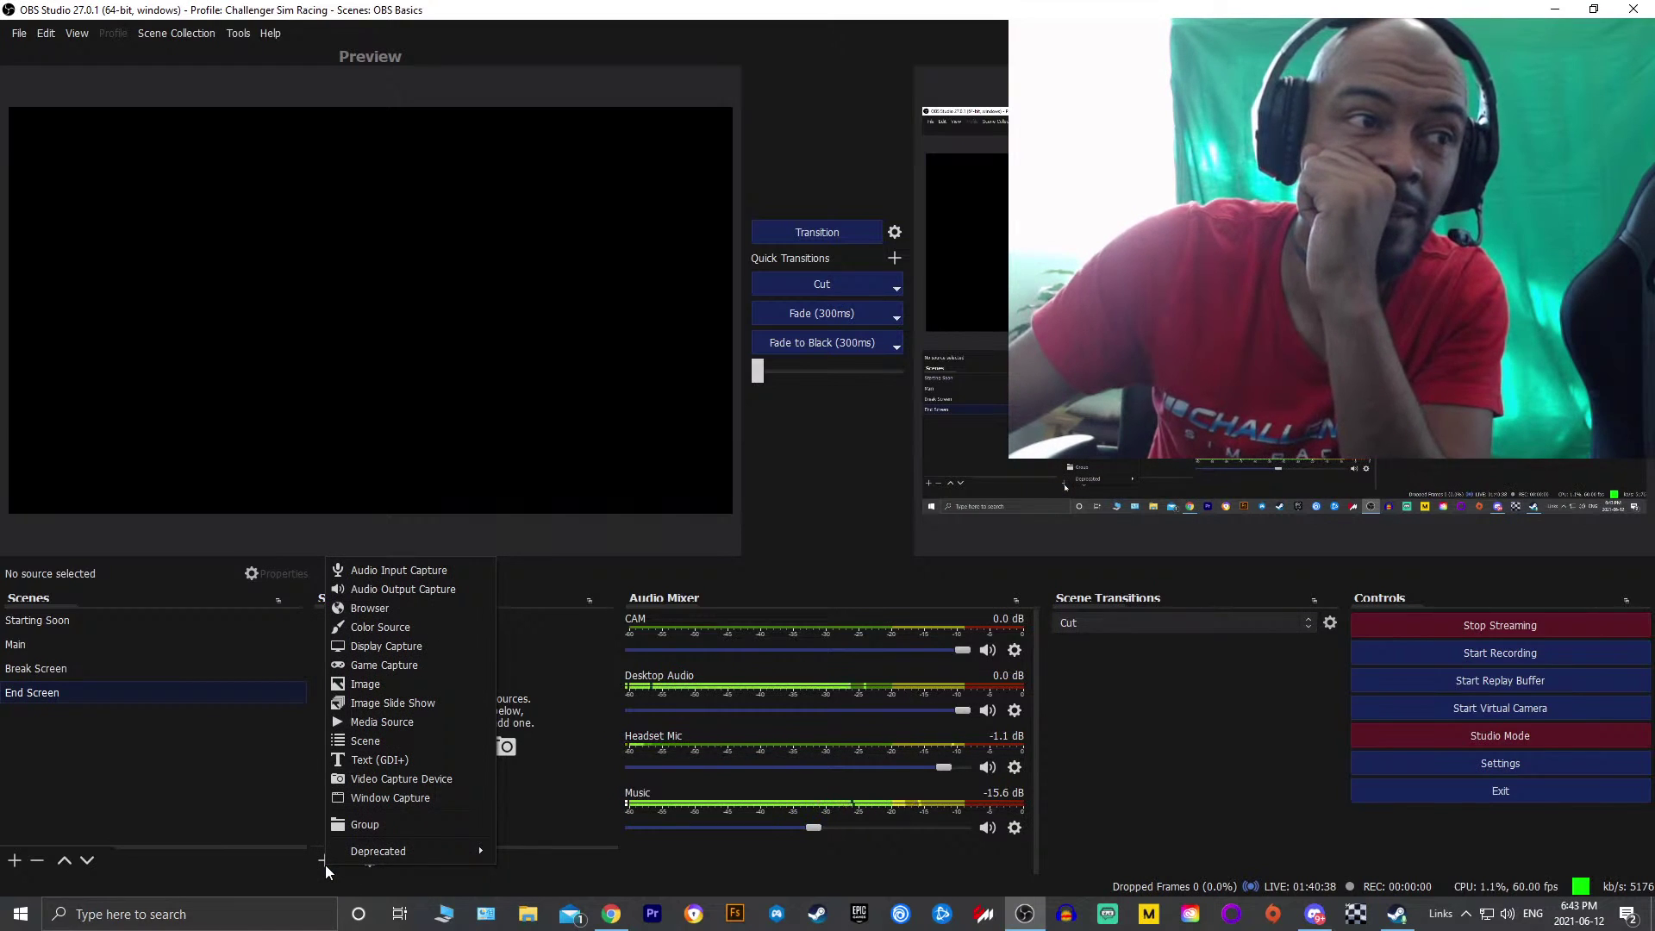
left_click(390, 686)
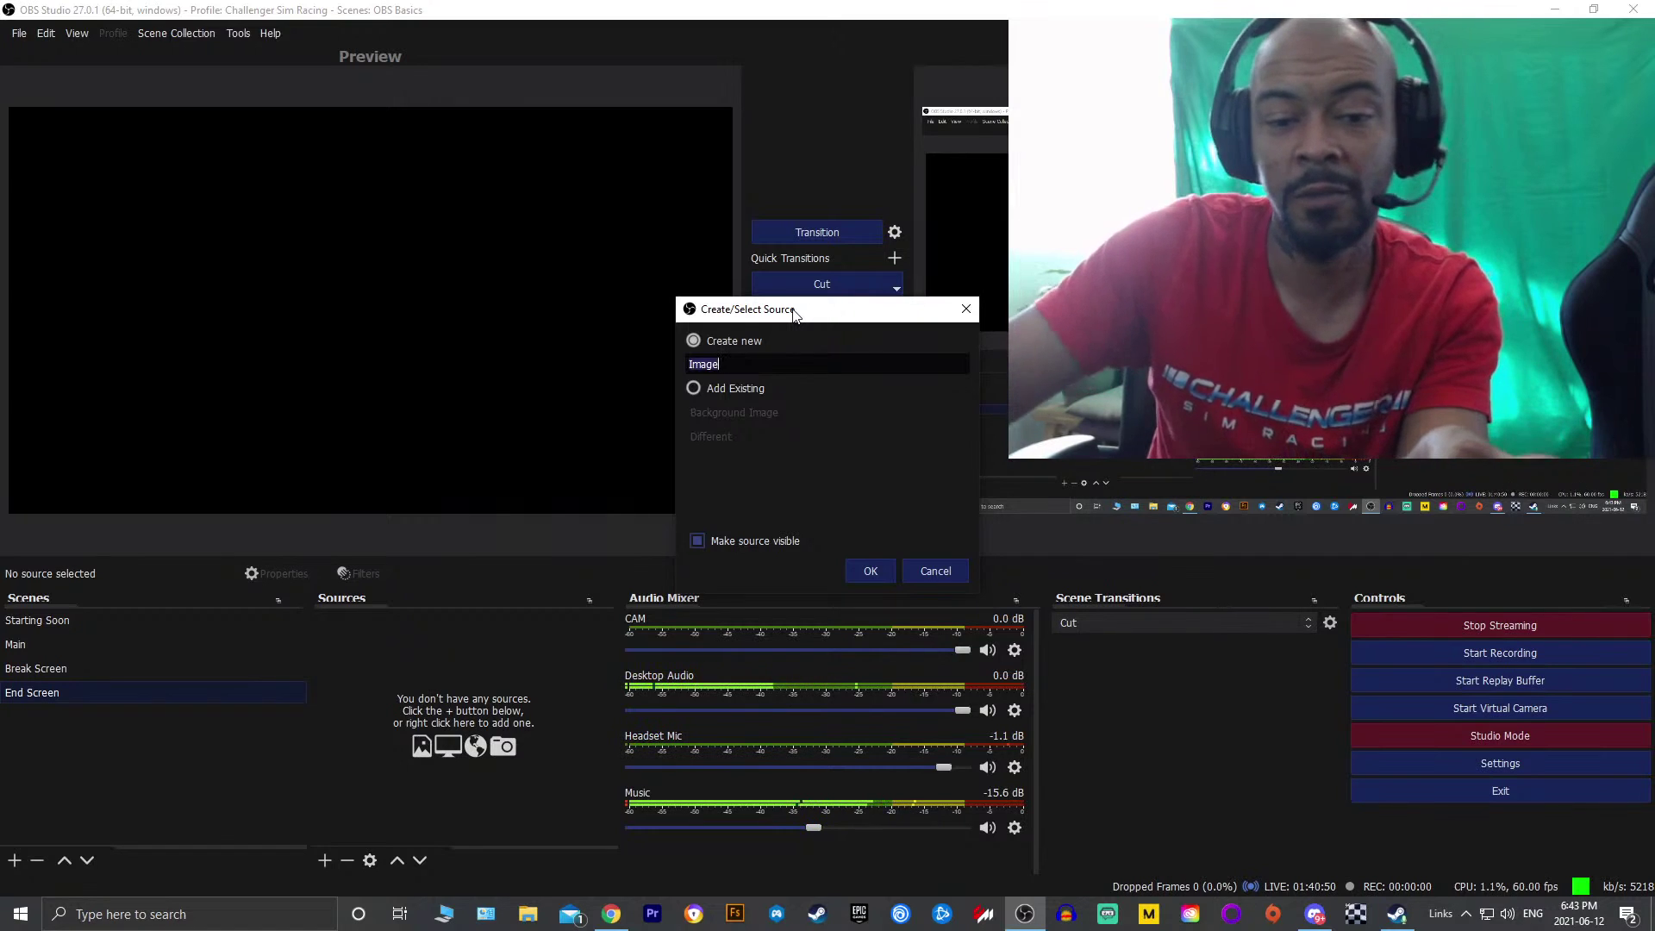
type("End")
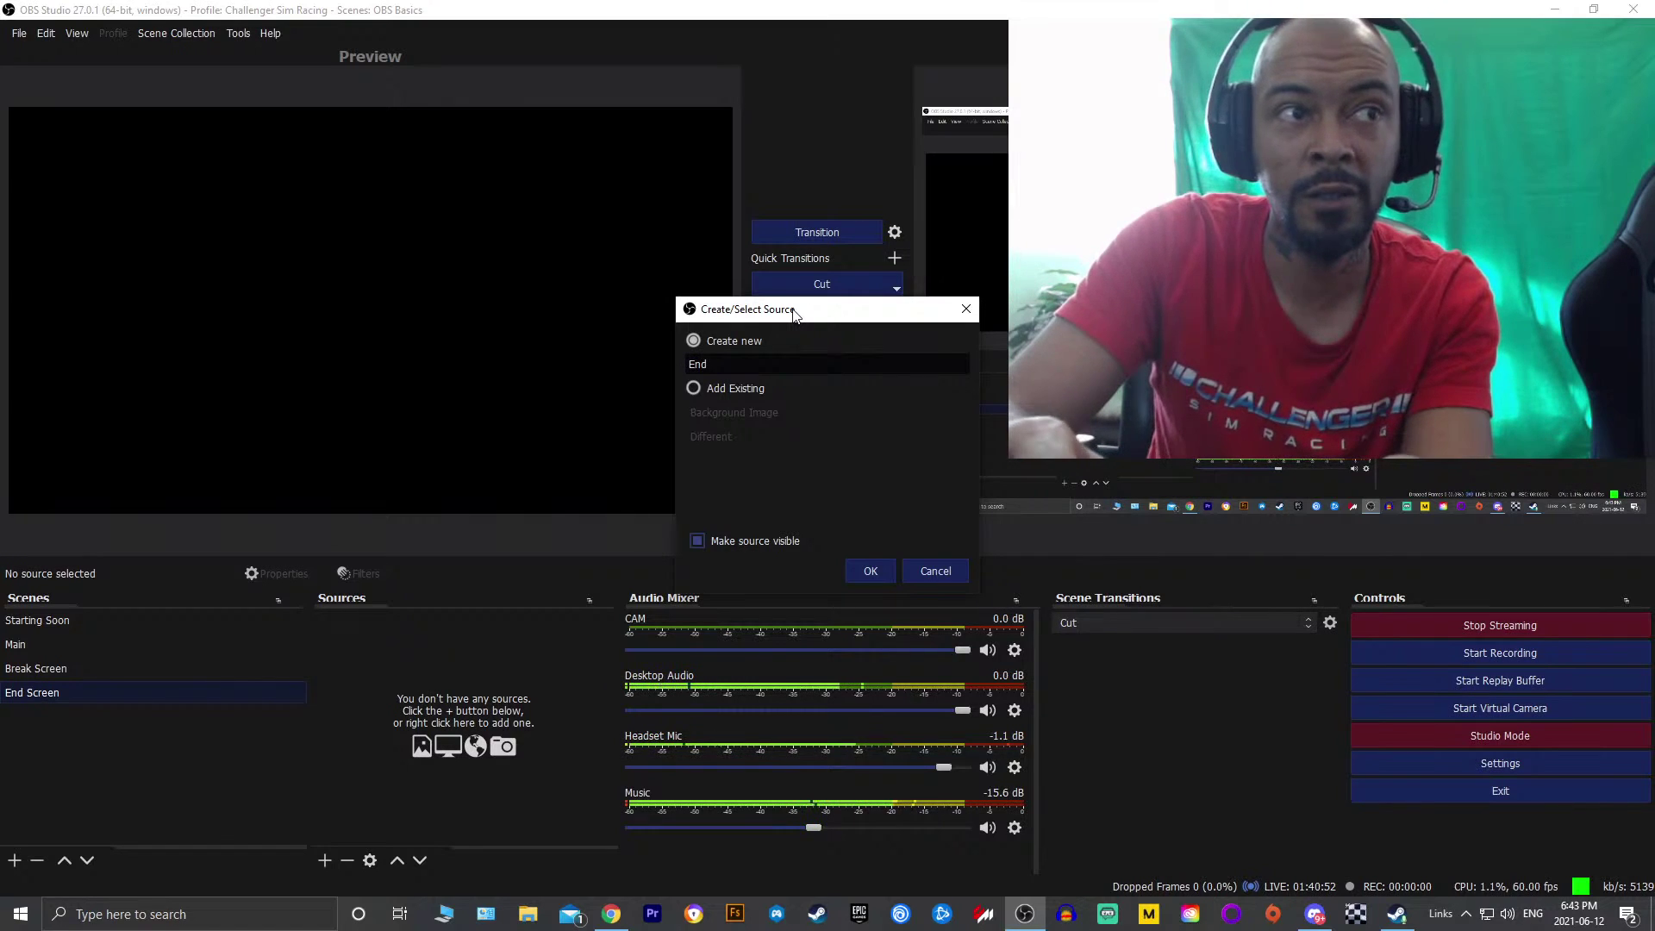
type("ing Scee")
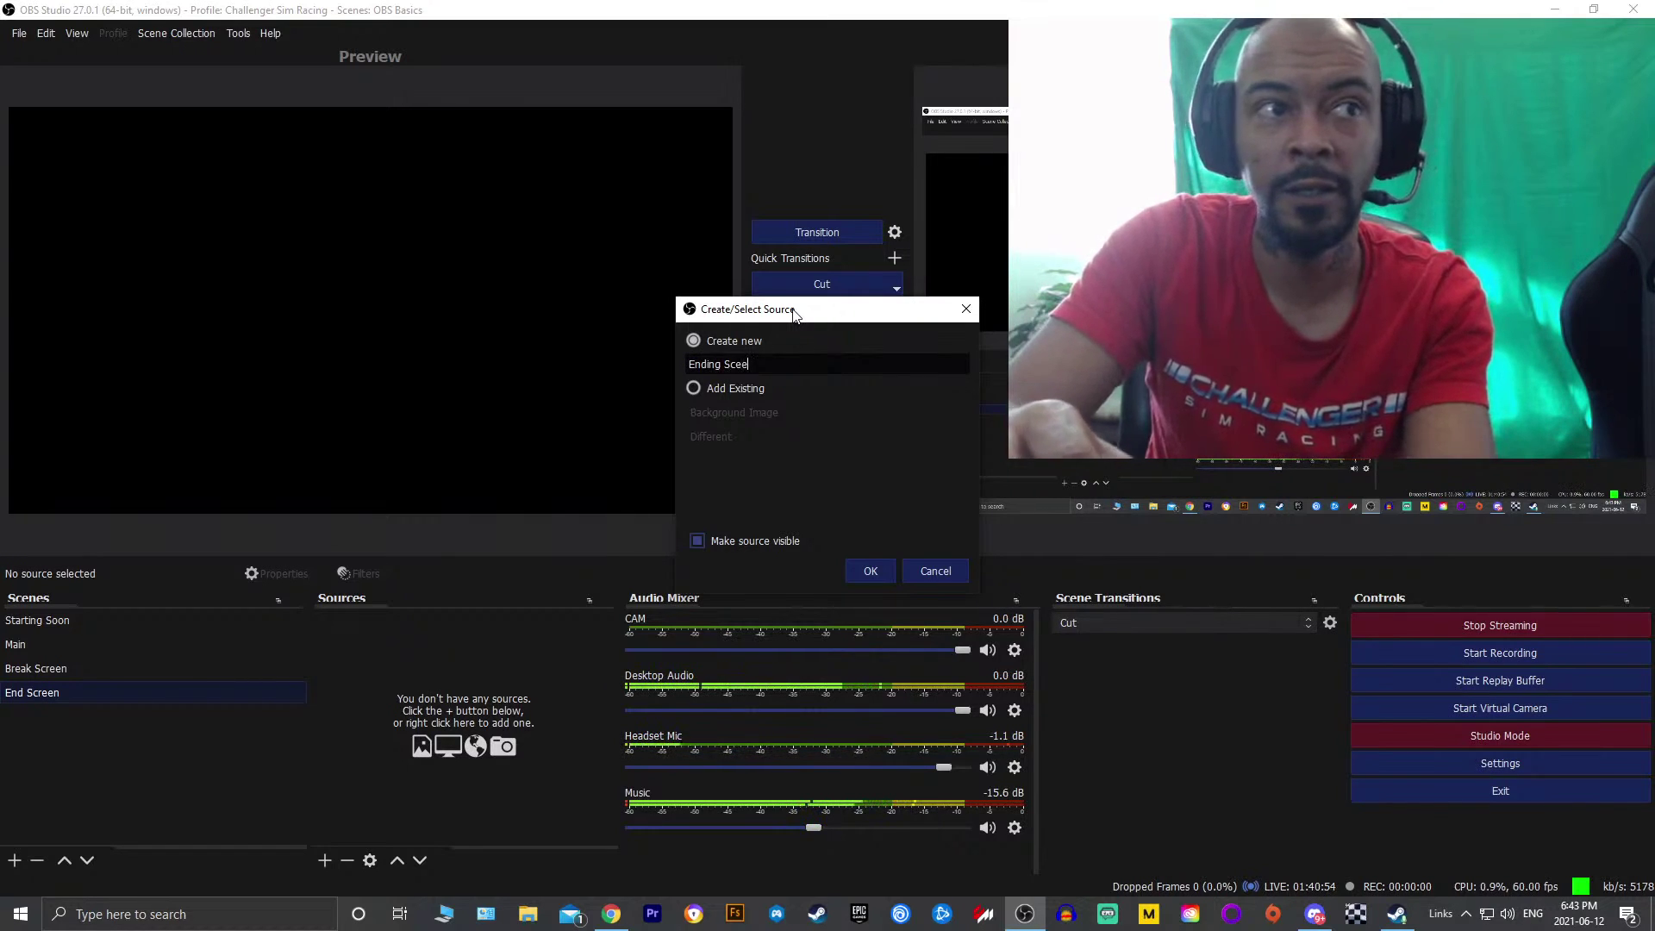
key("BackSpace")
key("BackSpace")
type("reen")
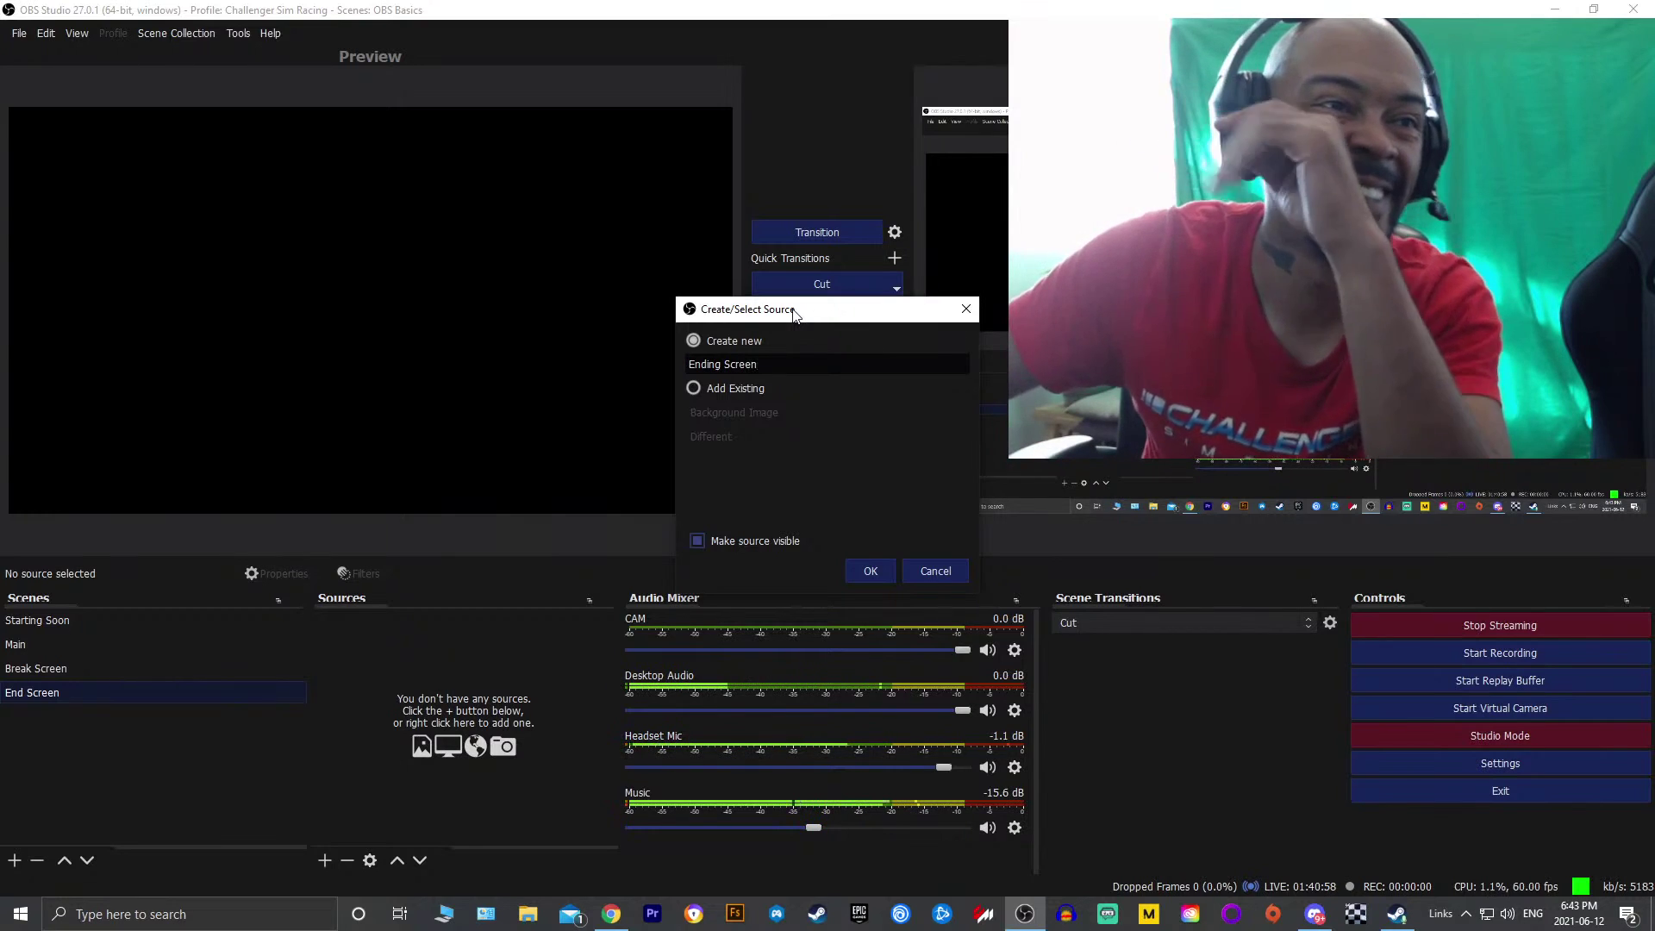
left_click(865, 573)
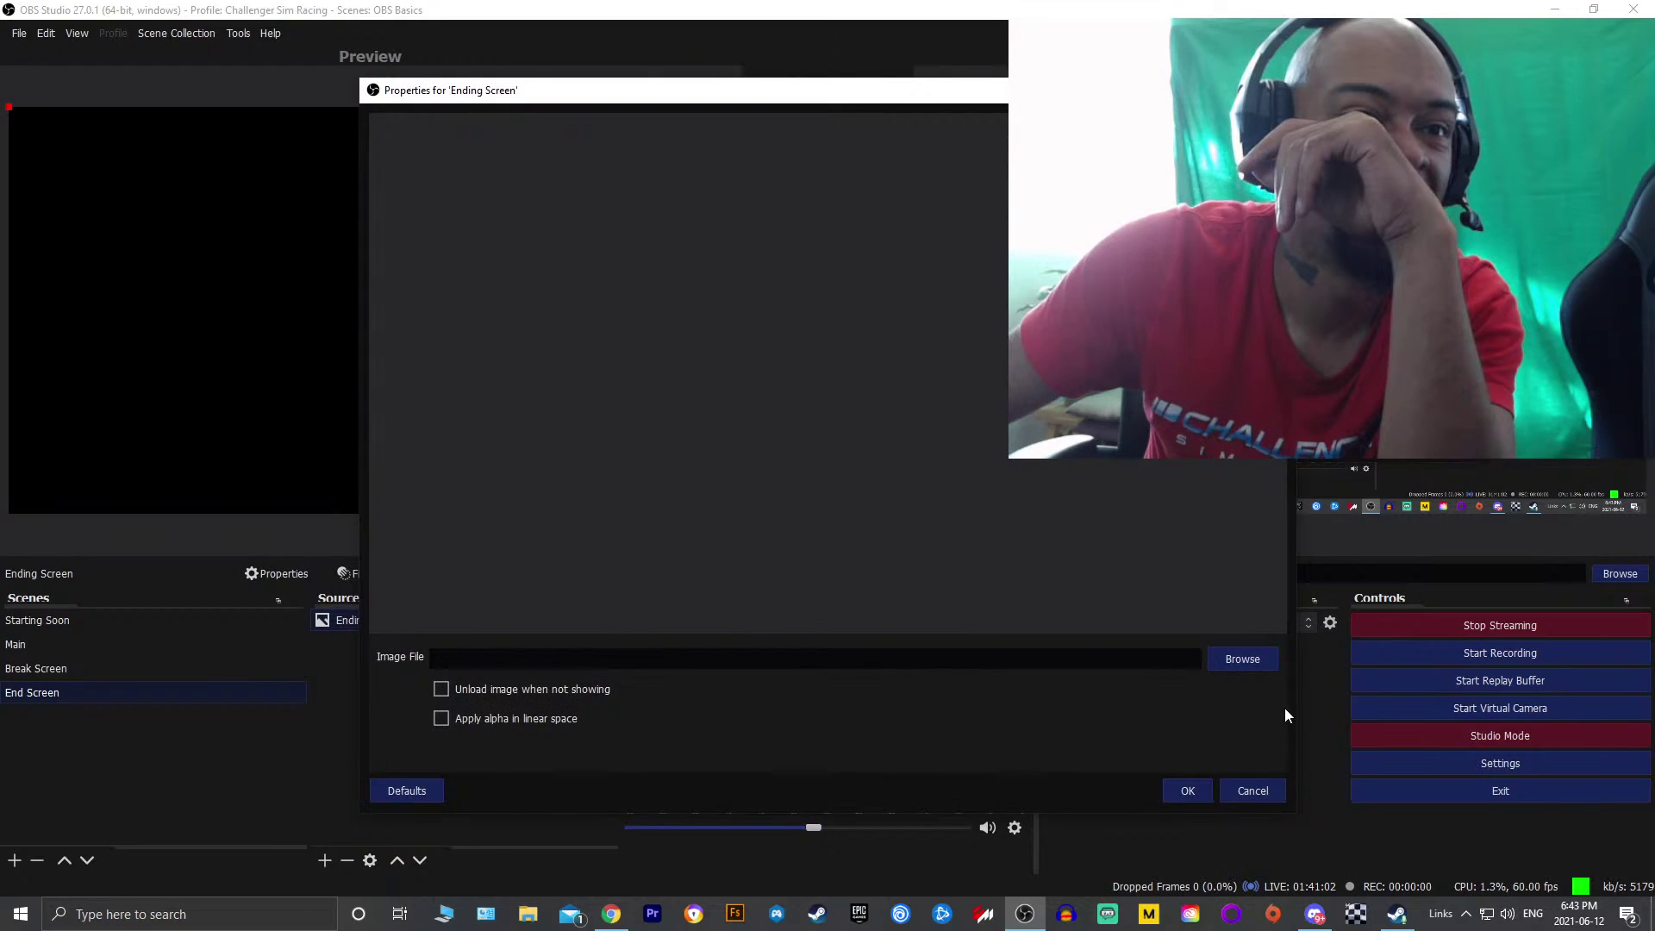
Load Challenger Sim Racing T-Shirt Black.jpg from the Digital Branding folder as the Ending Screen source's image file and accept its properties
left_click(1236, 665)
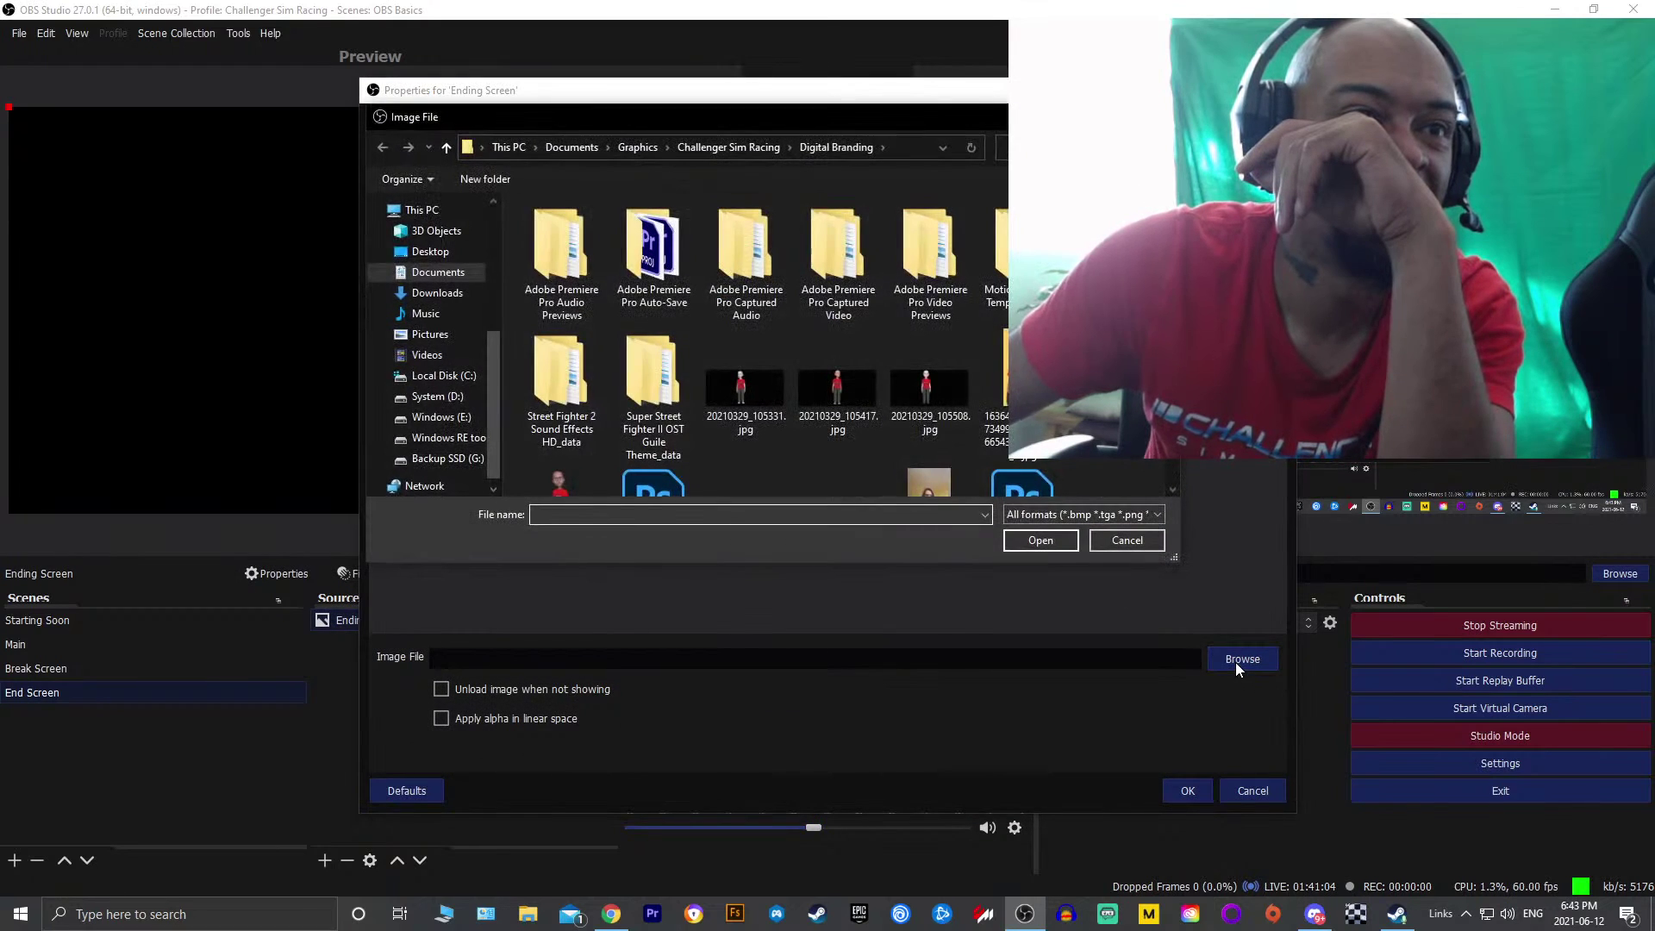
scroll(768, 336, "down", 3)
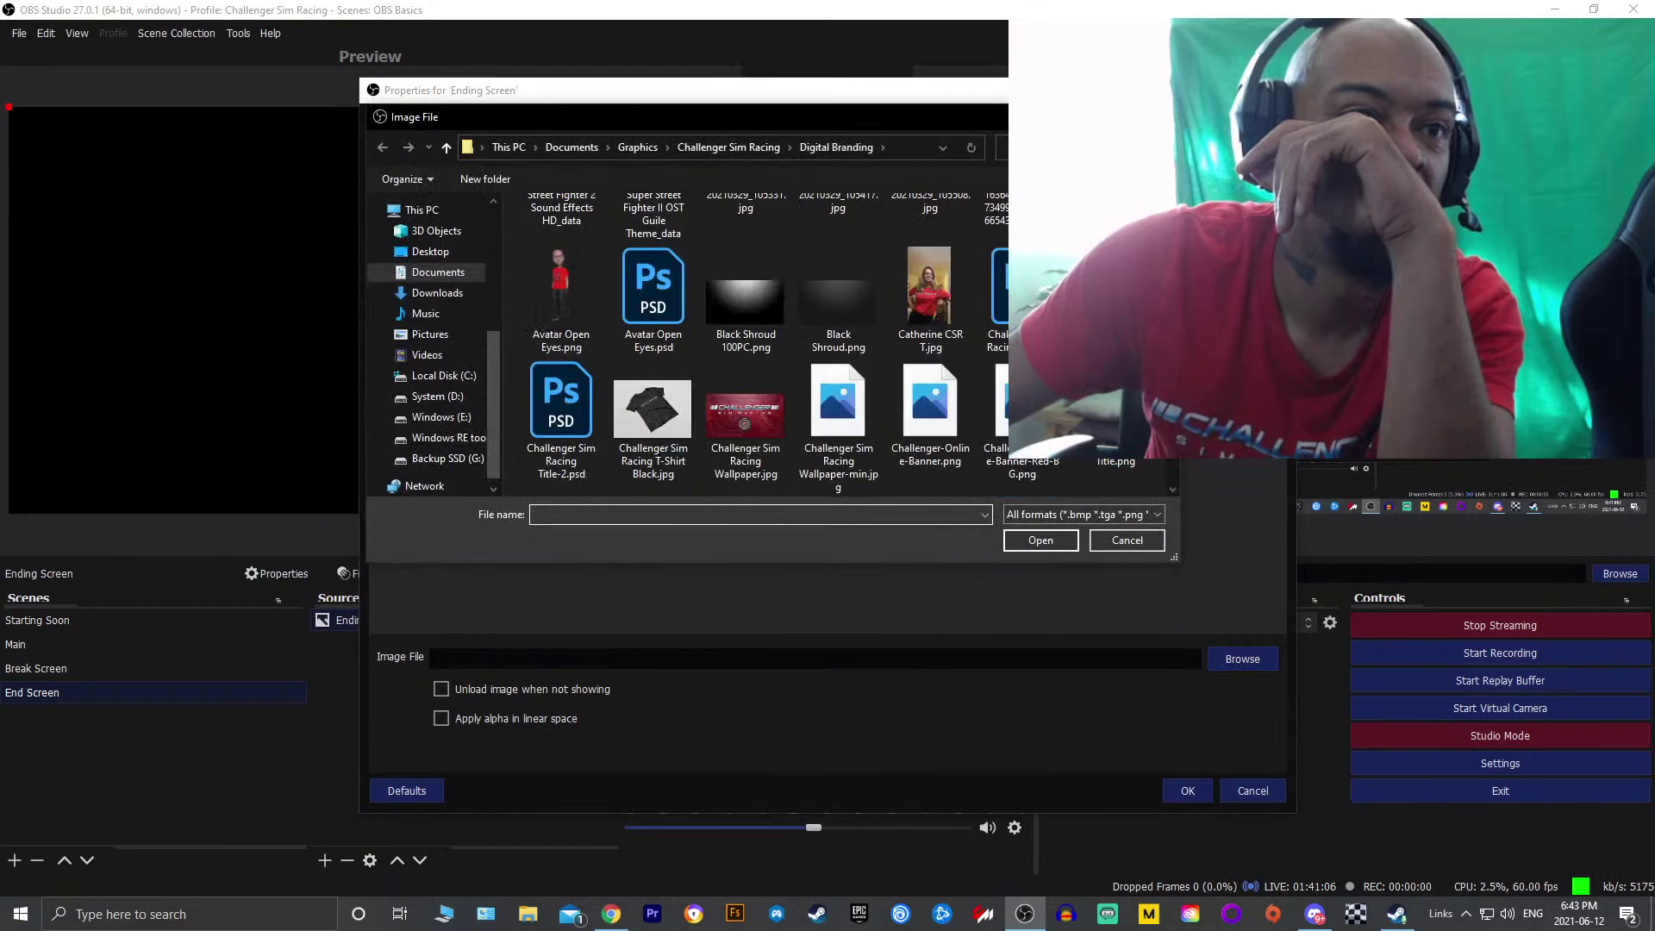
scroll(767, 336, "down", 2)
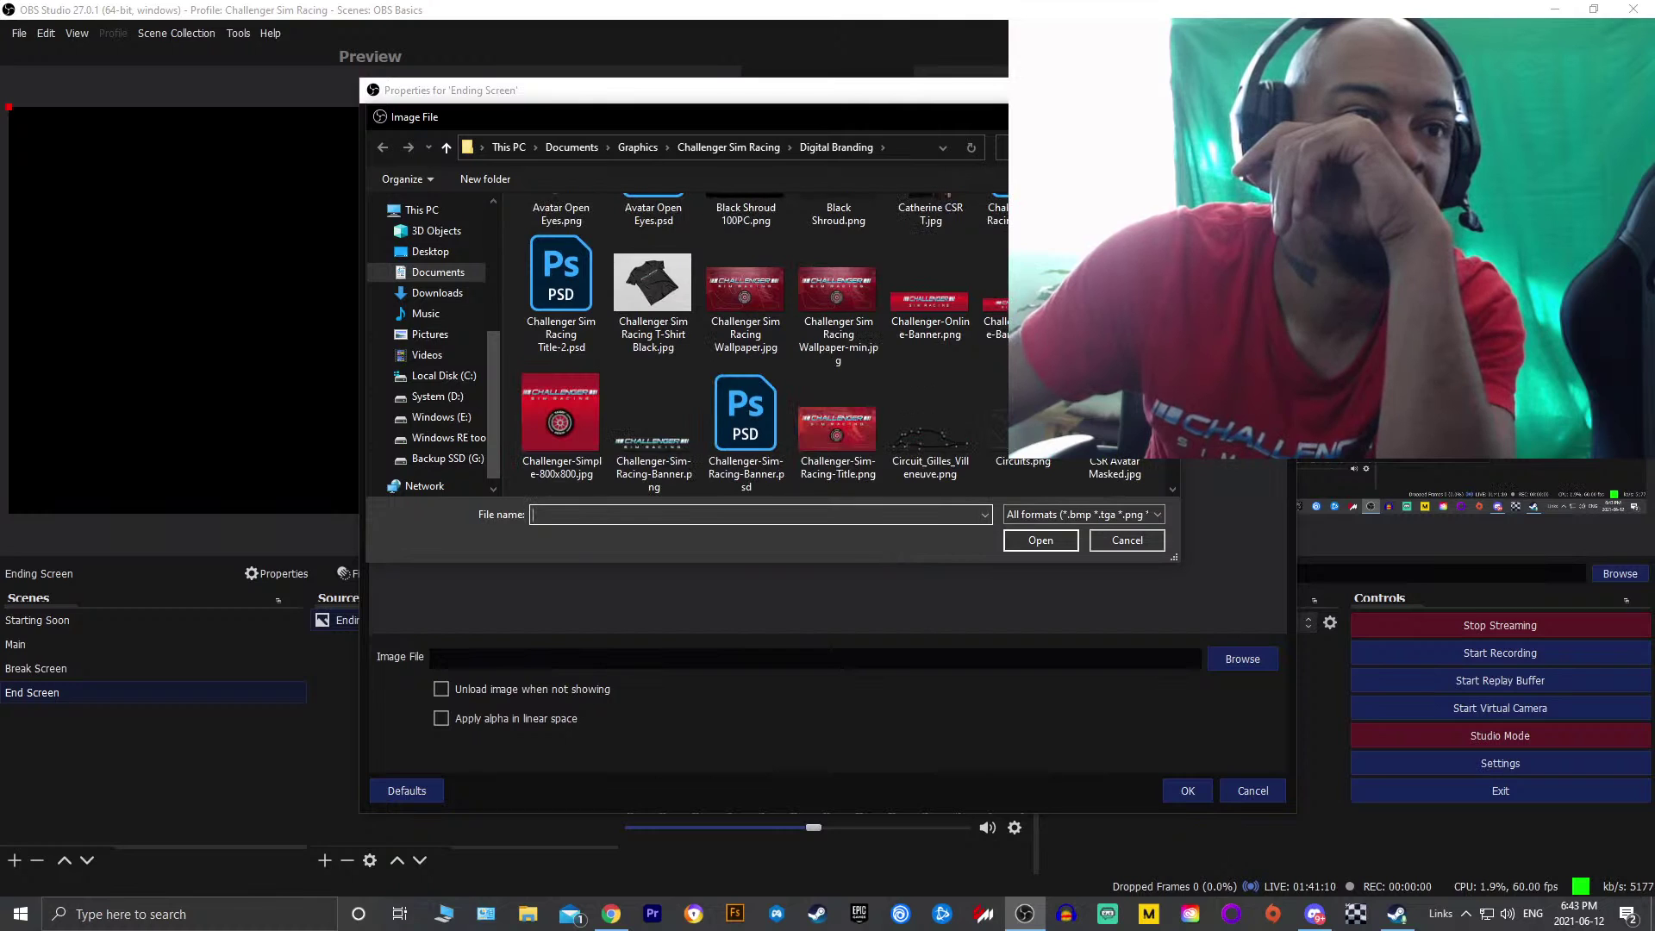
scroll(767, 336, "down", 2)
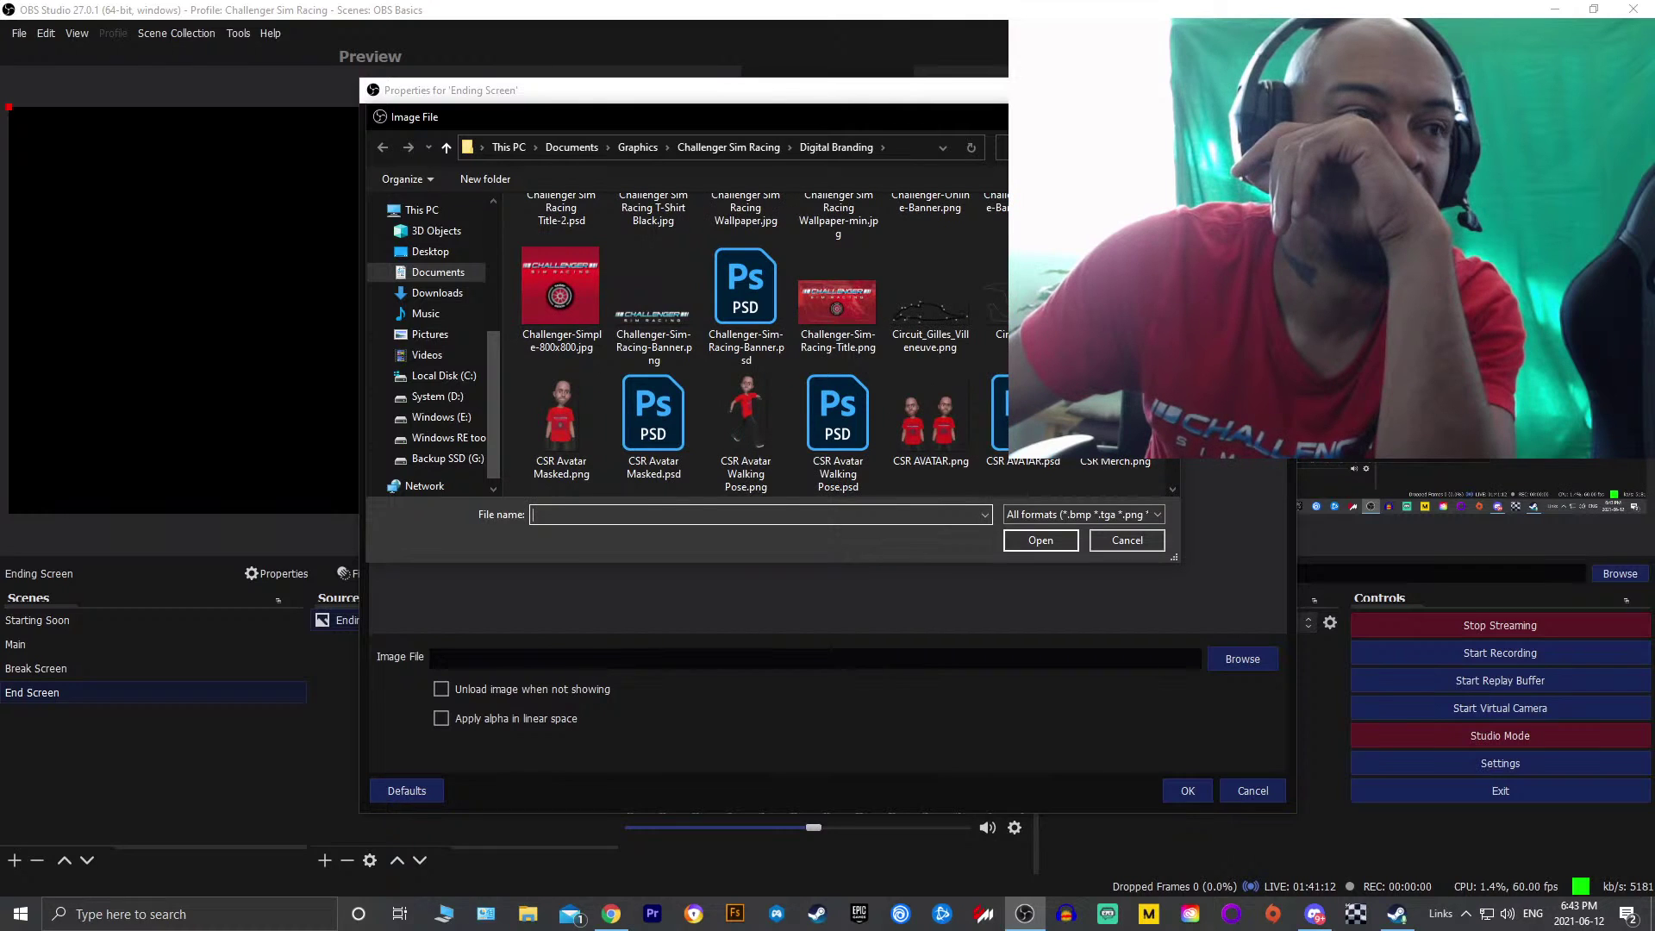
scroll(768, 336, "up", 1)
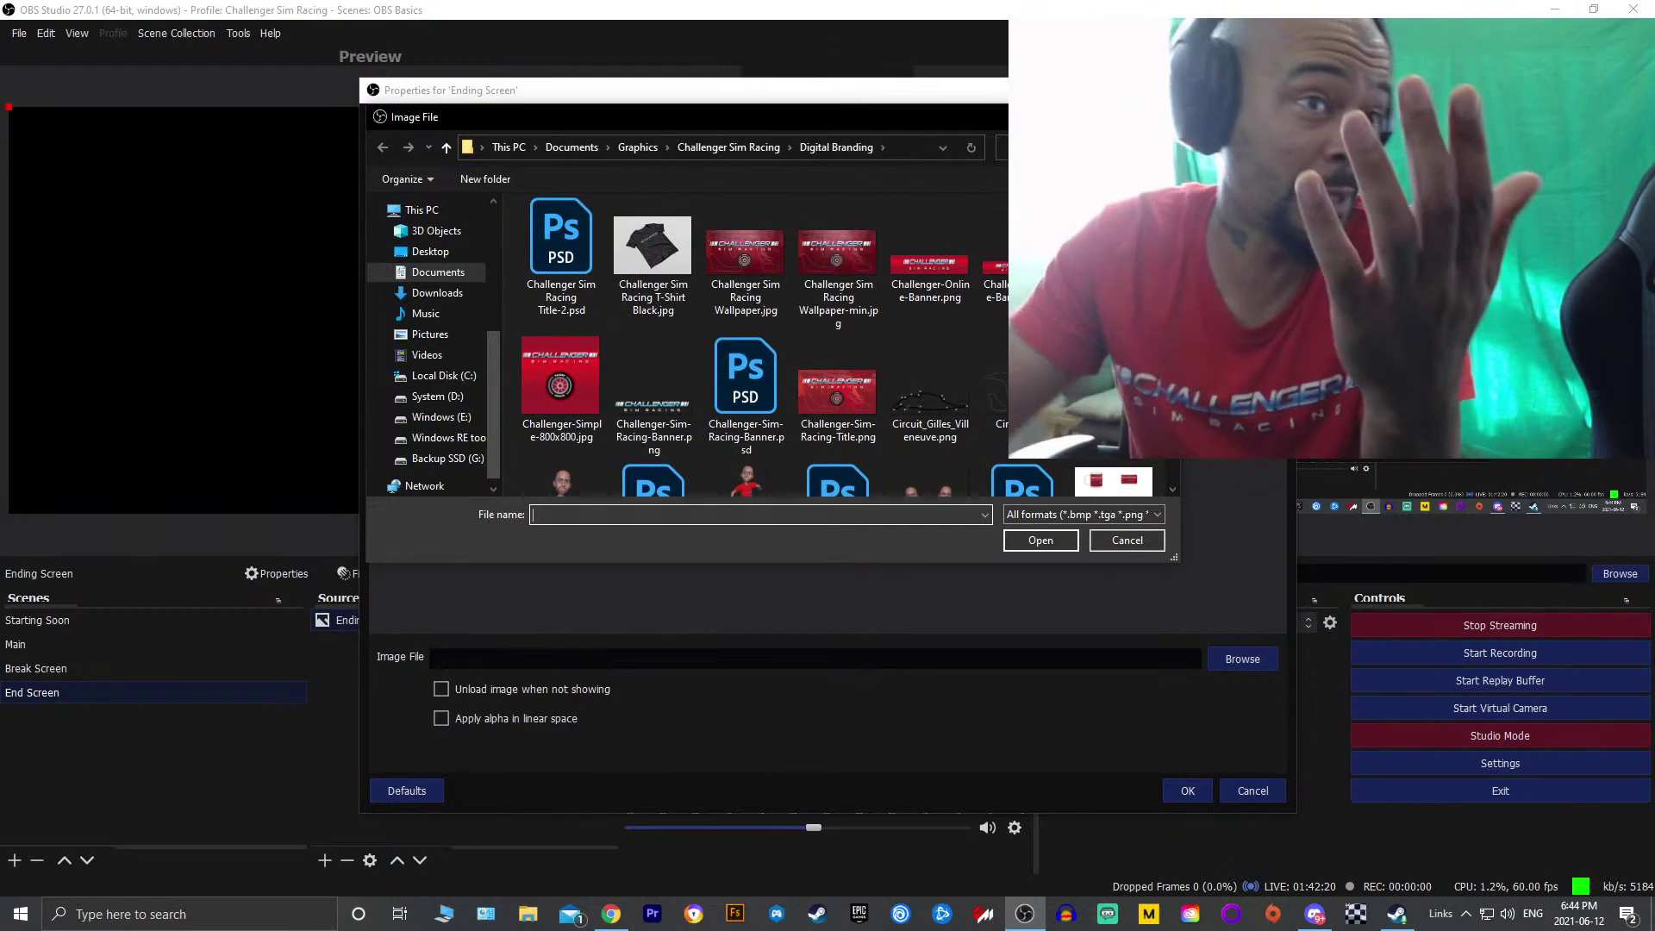
scroll(886, 312, "down", 1)
scroll(674, 272, "up", 2)
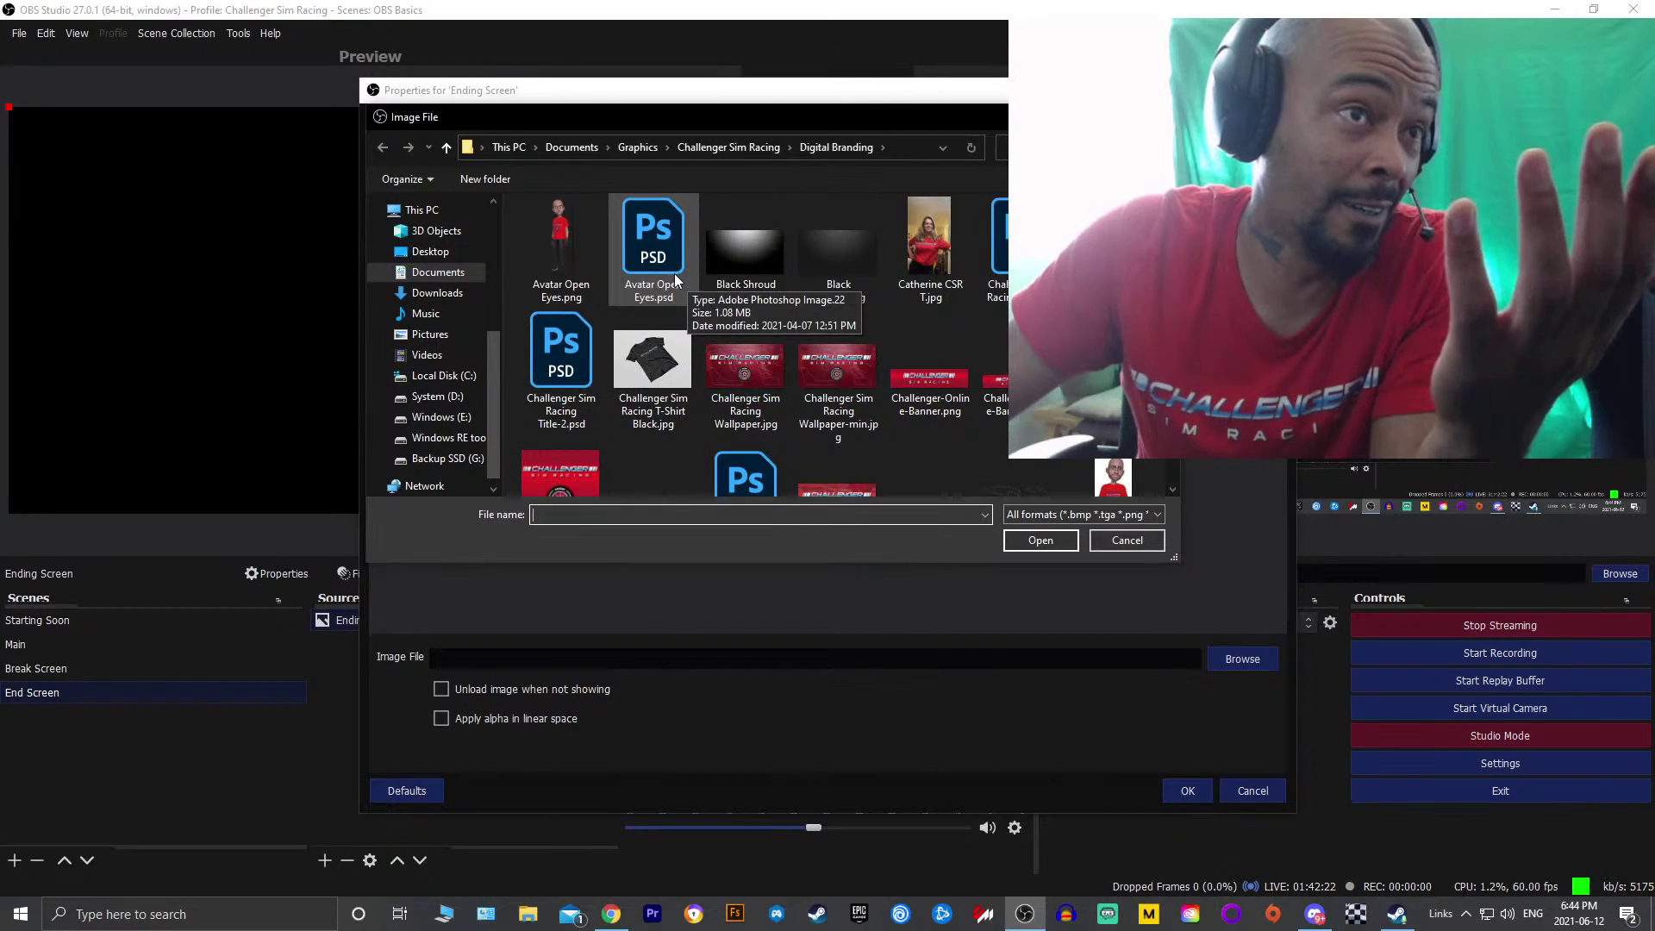
left_click(653, 360)
left_click(1043, 543)
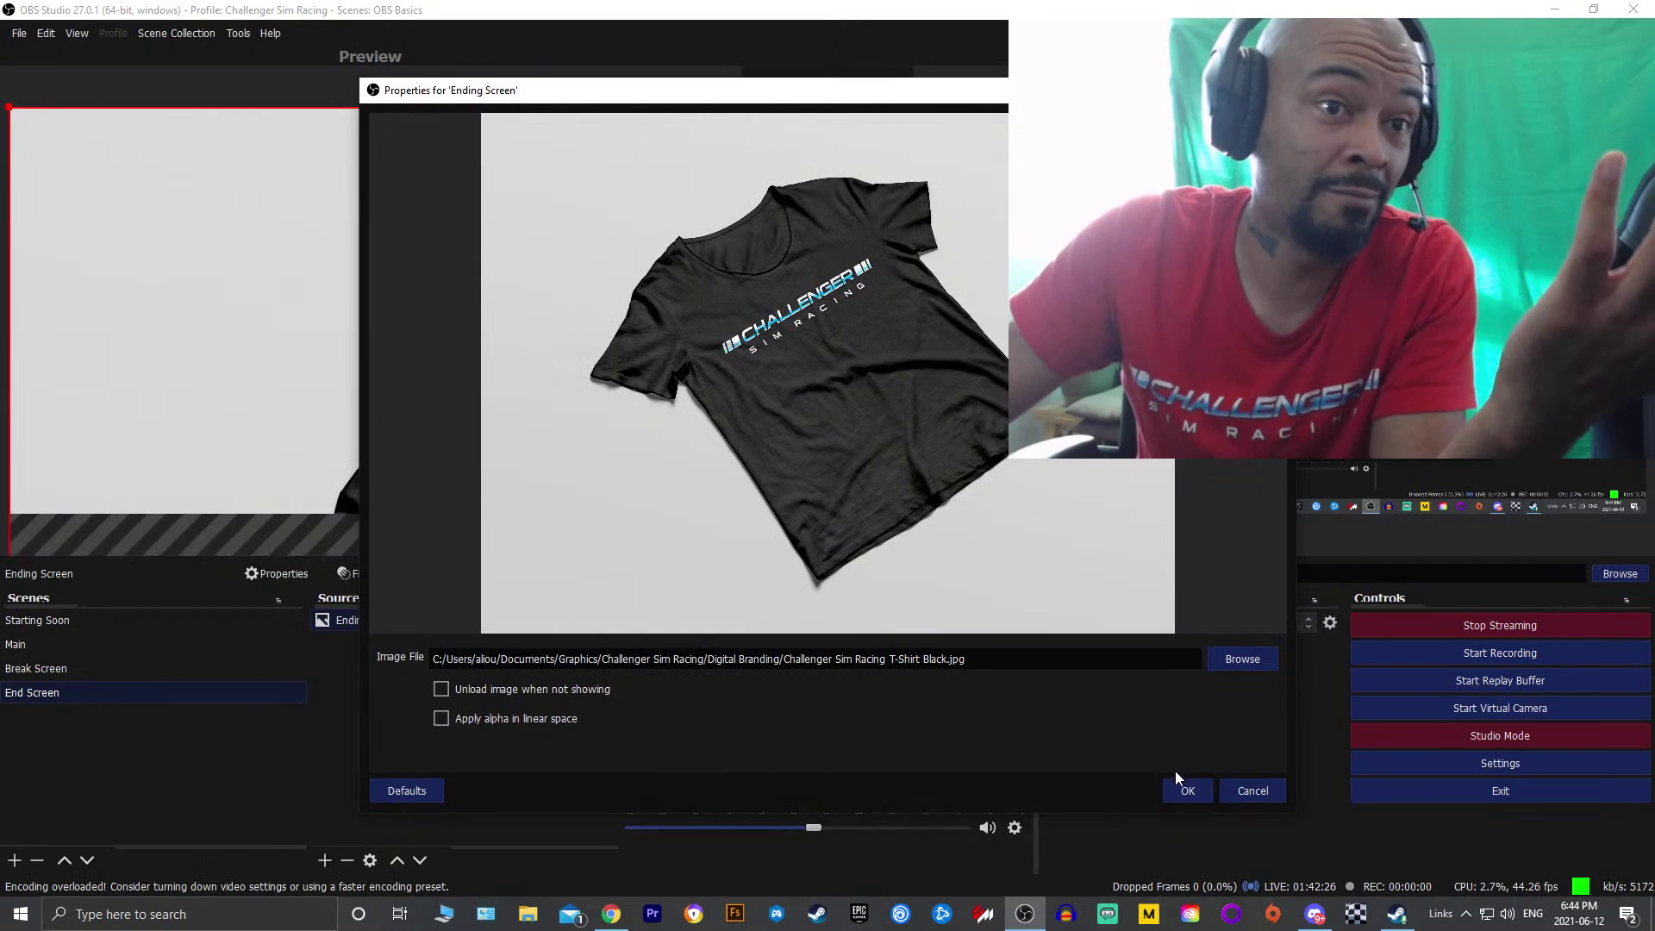
left_click(1182, 793)
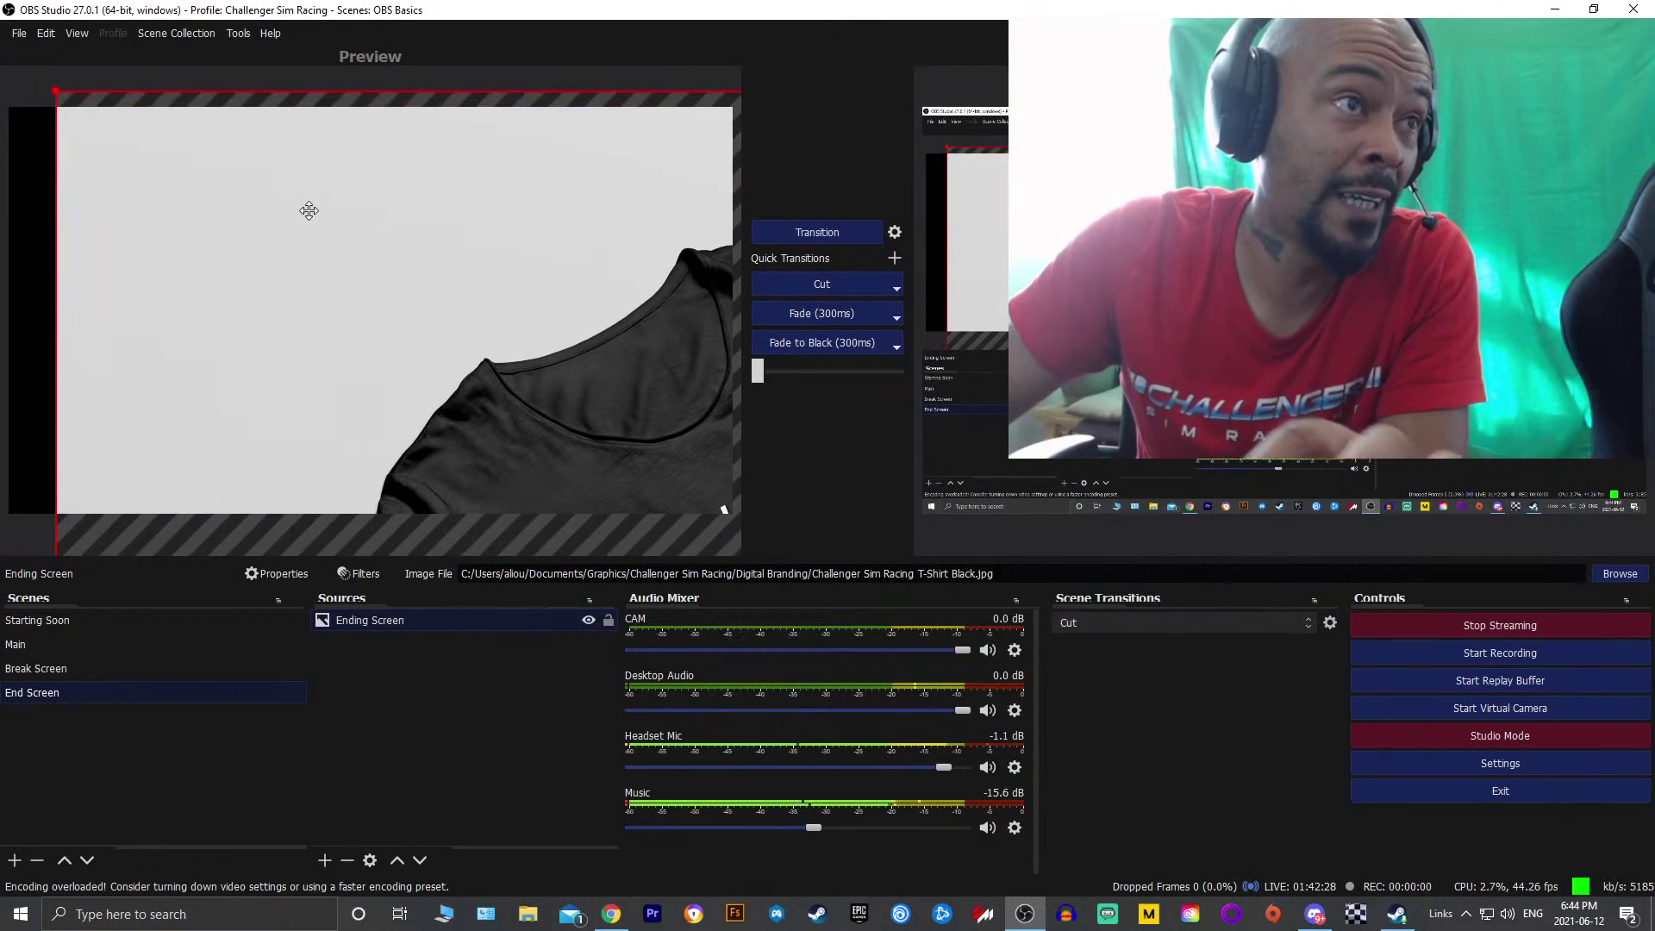
Scale down the Ending Screen T-shirt image to about two thirds of the canvas width and place it near the canvas centre, fully inside the frame
left_click_drag(309, 211, 258, 230)
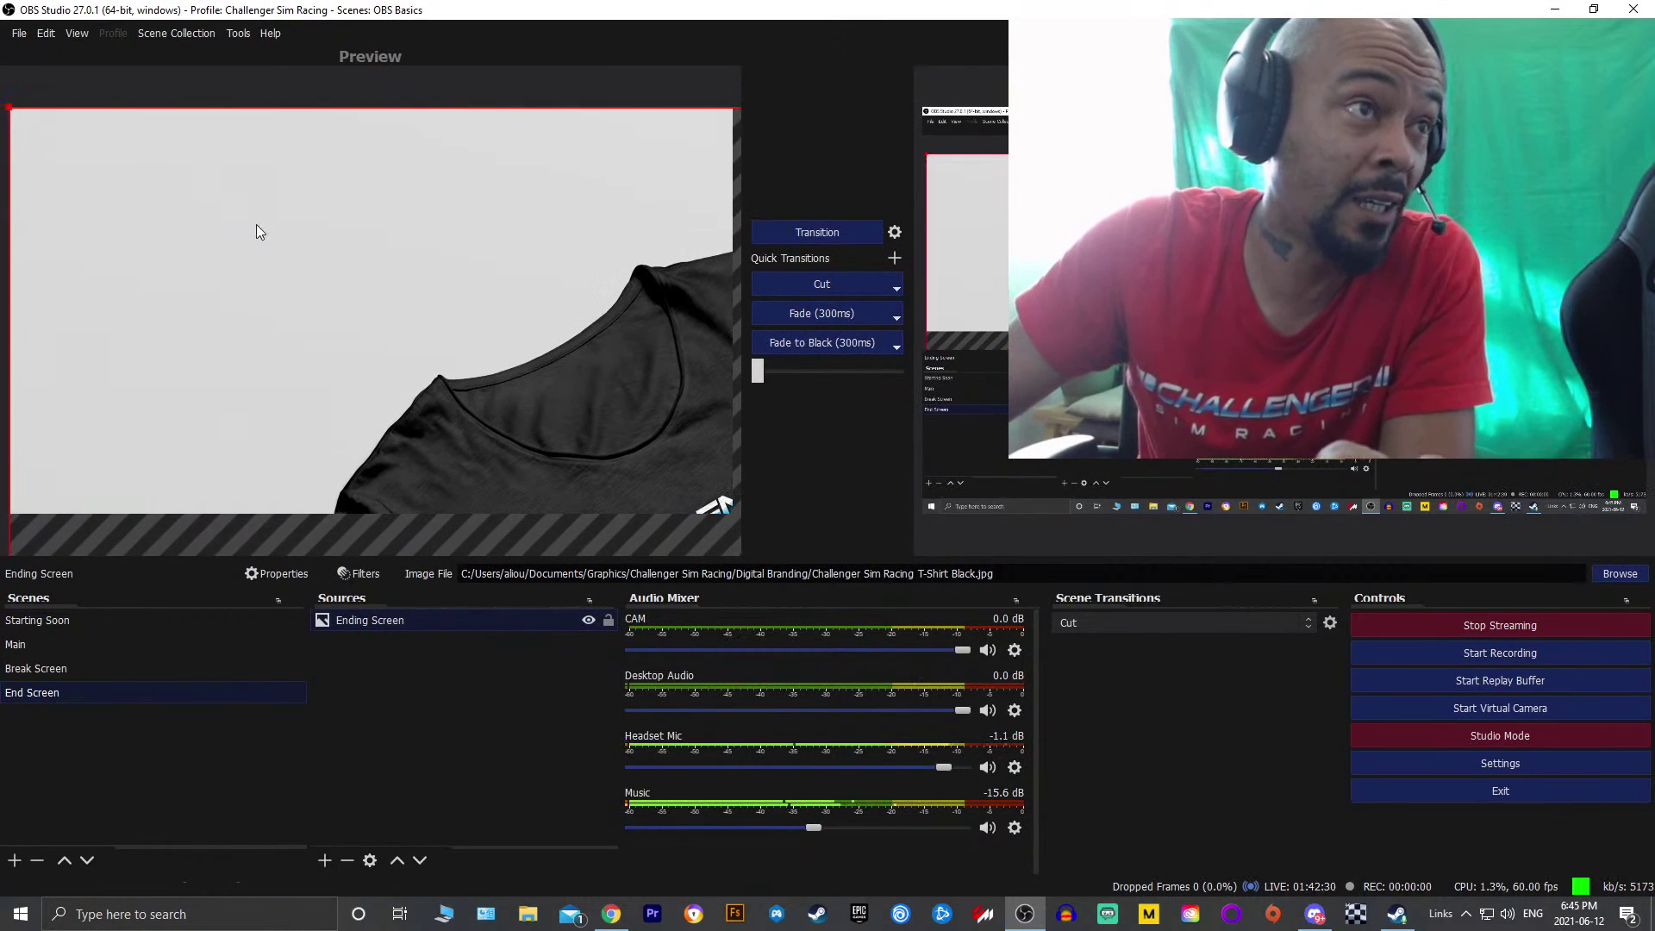
left_click_drag(12, 110, 140, 155)
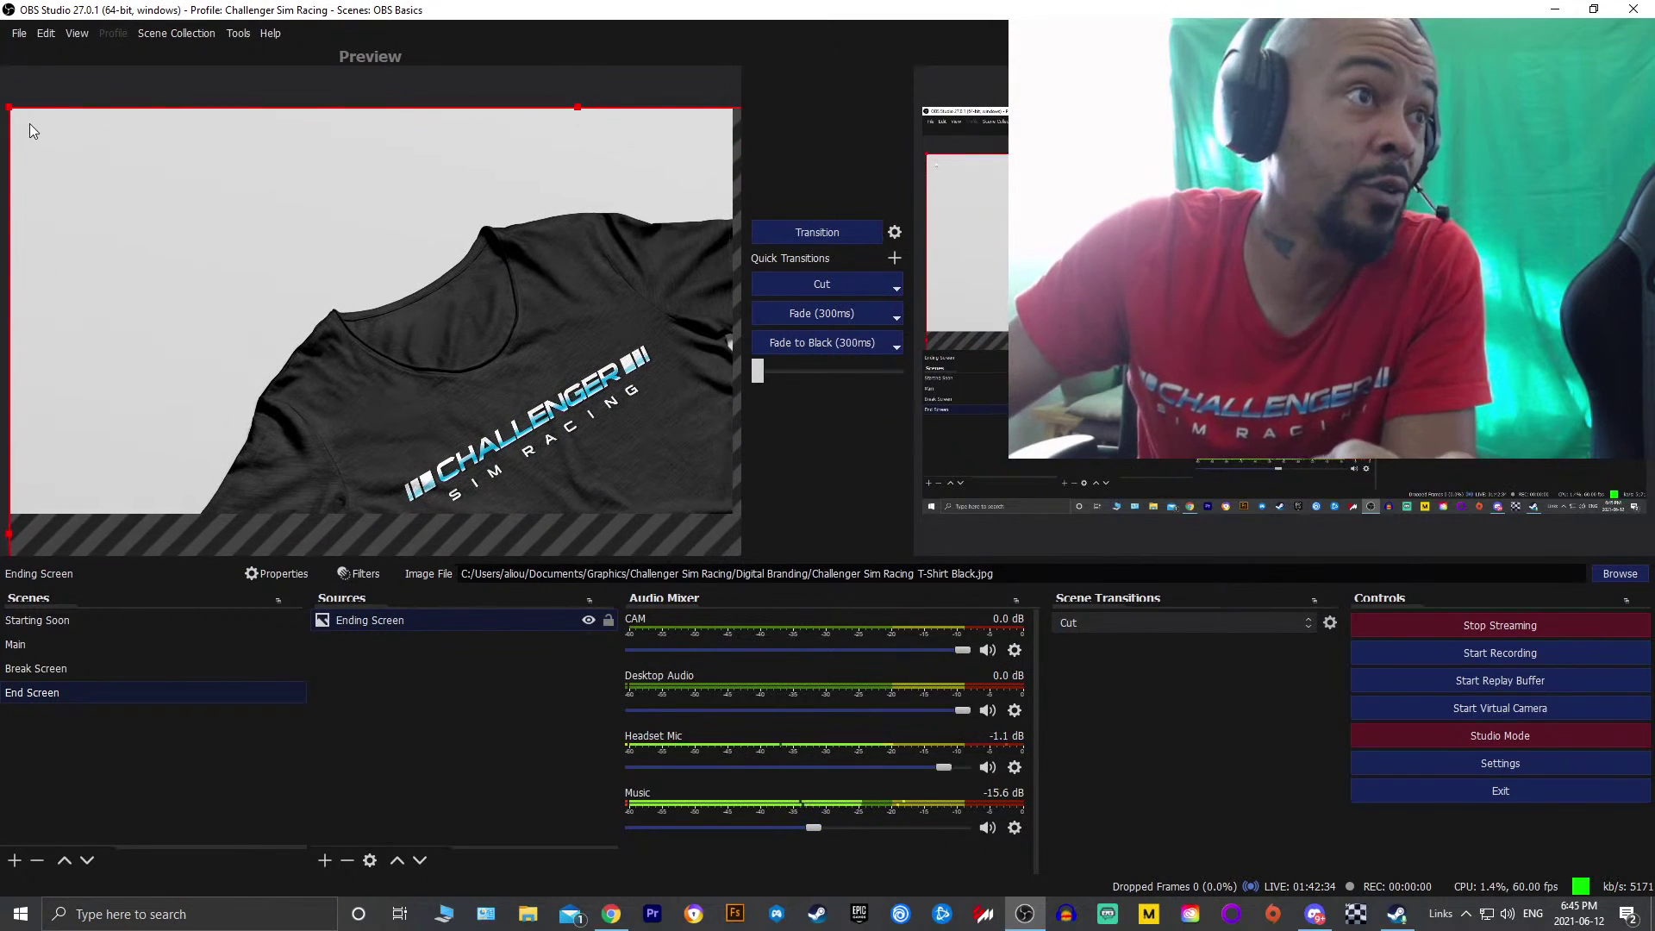
left_click_drag(8, 103, 71, 135)
left_click_drag(246, 198, 183, 171)
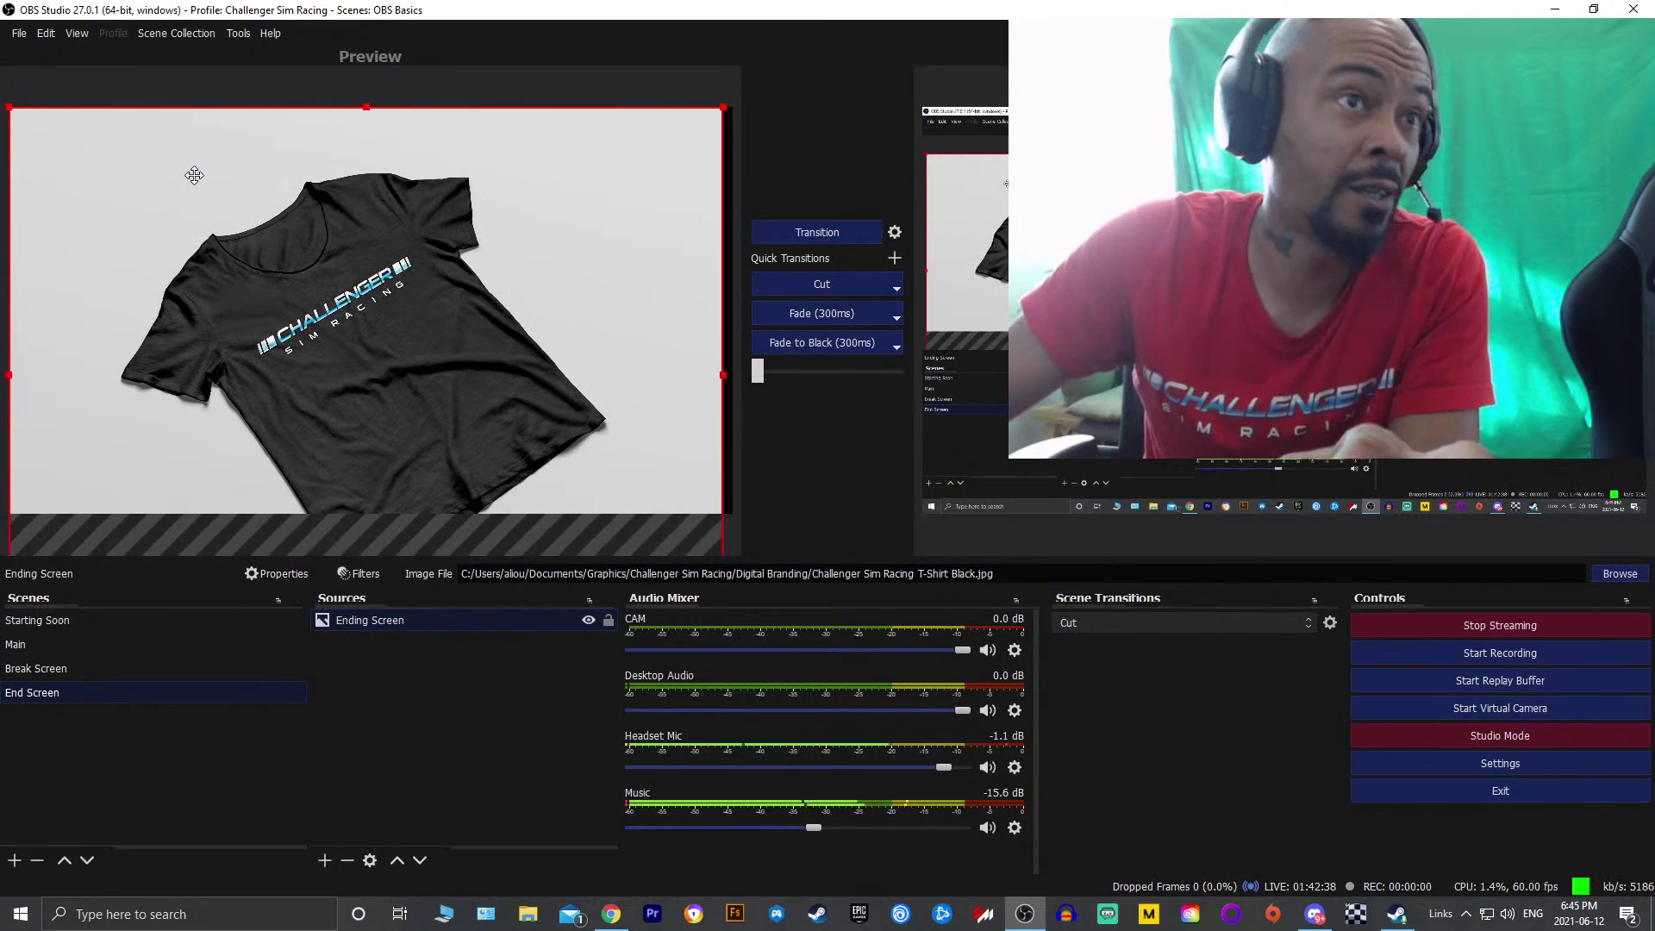
left_click_drag(412, 246, 403, 206)
left_click_drag(367, 69, 369, 119)
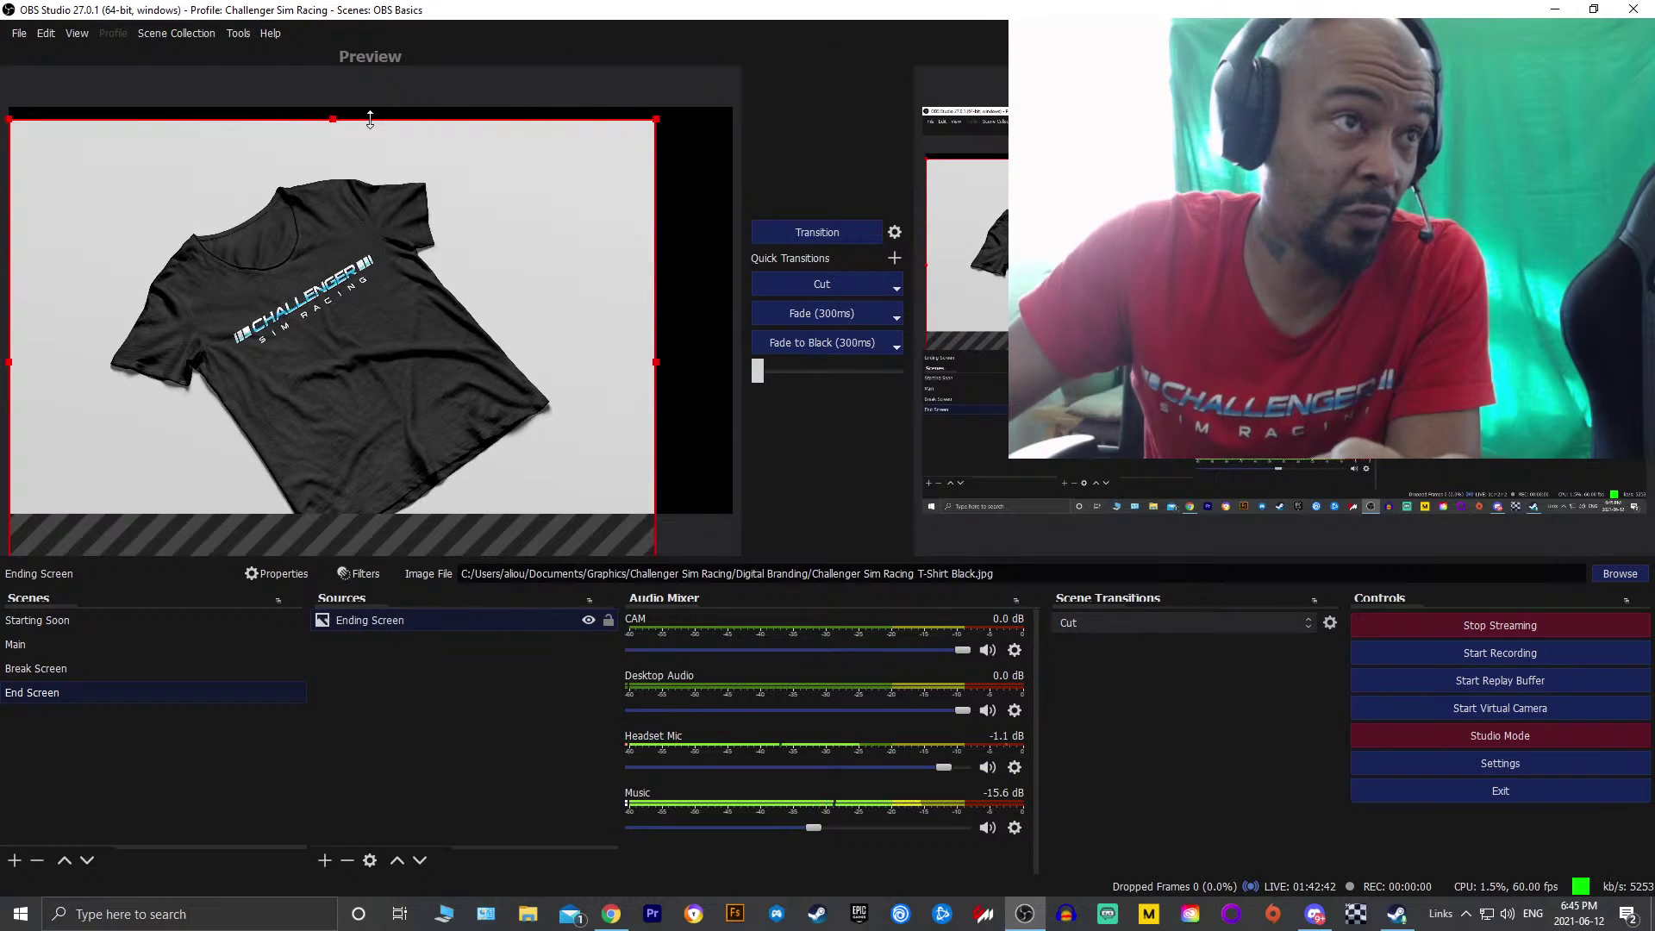
left_click_drag(367, 260, 418, 255)
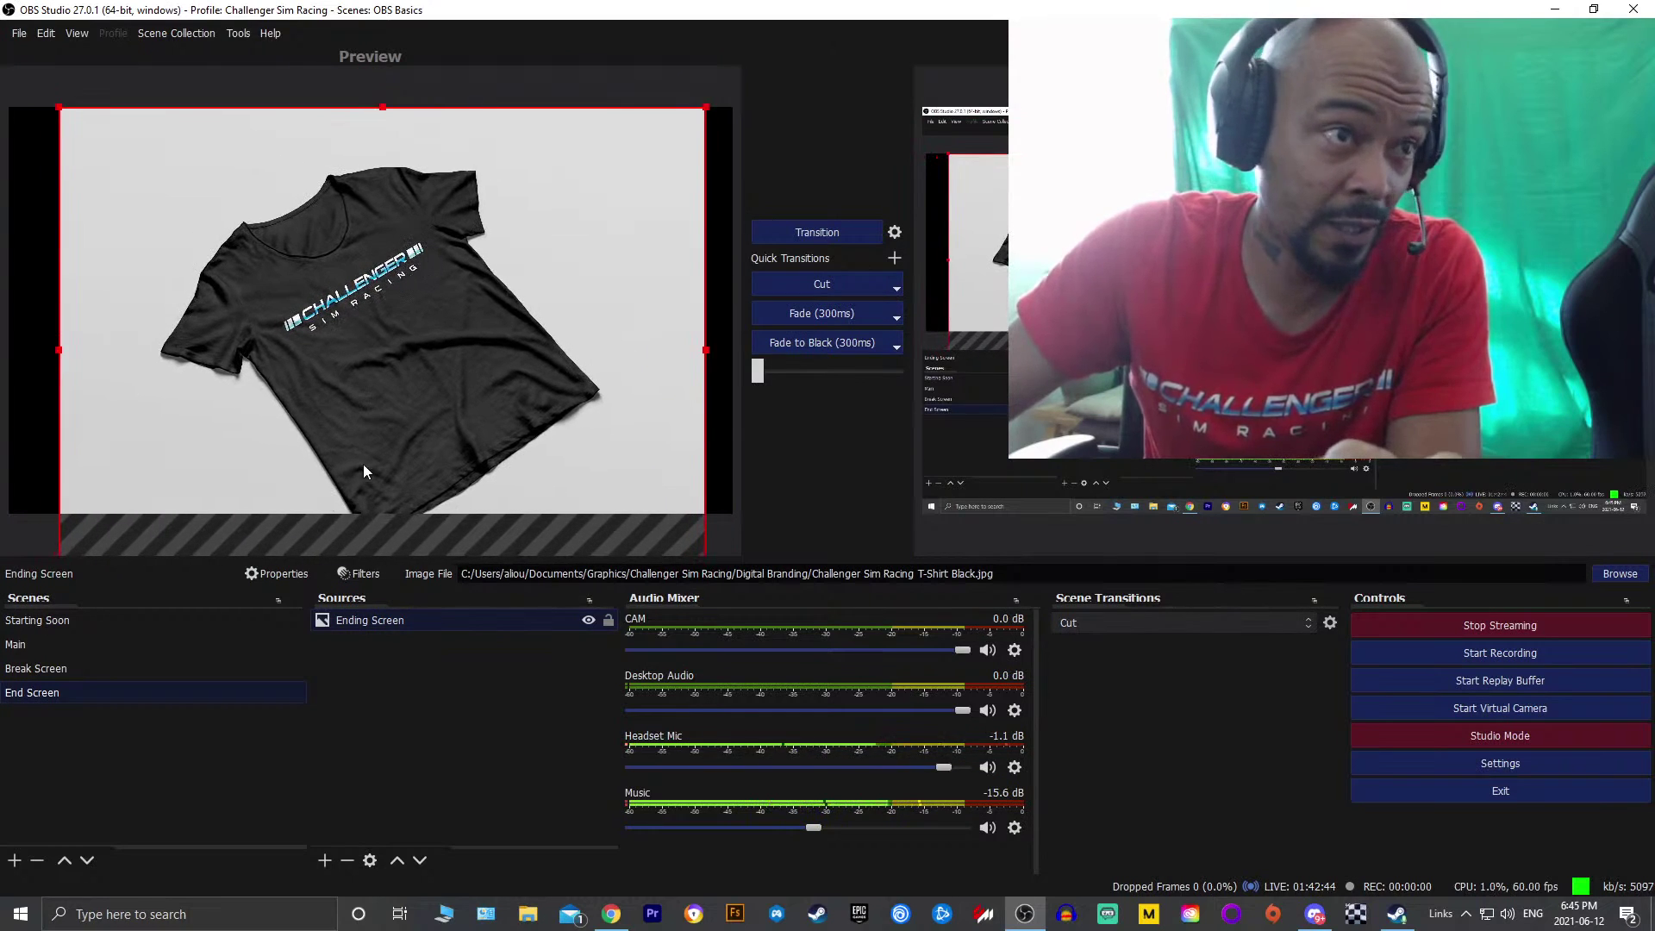
left_click_drag(382, 106, 383, 192)
left_click_drag(425, 321, 467, 270)
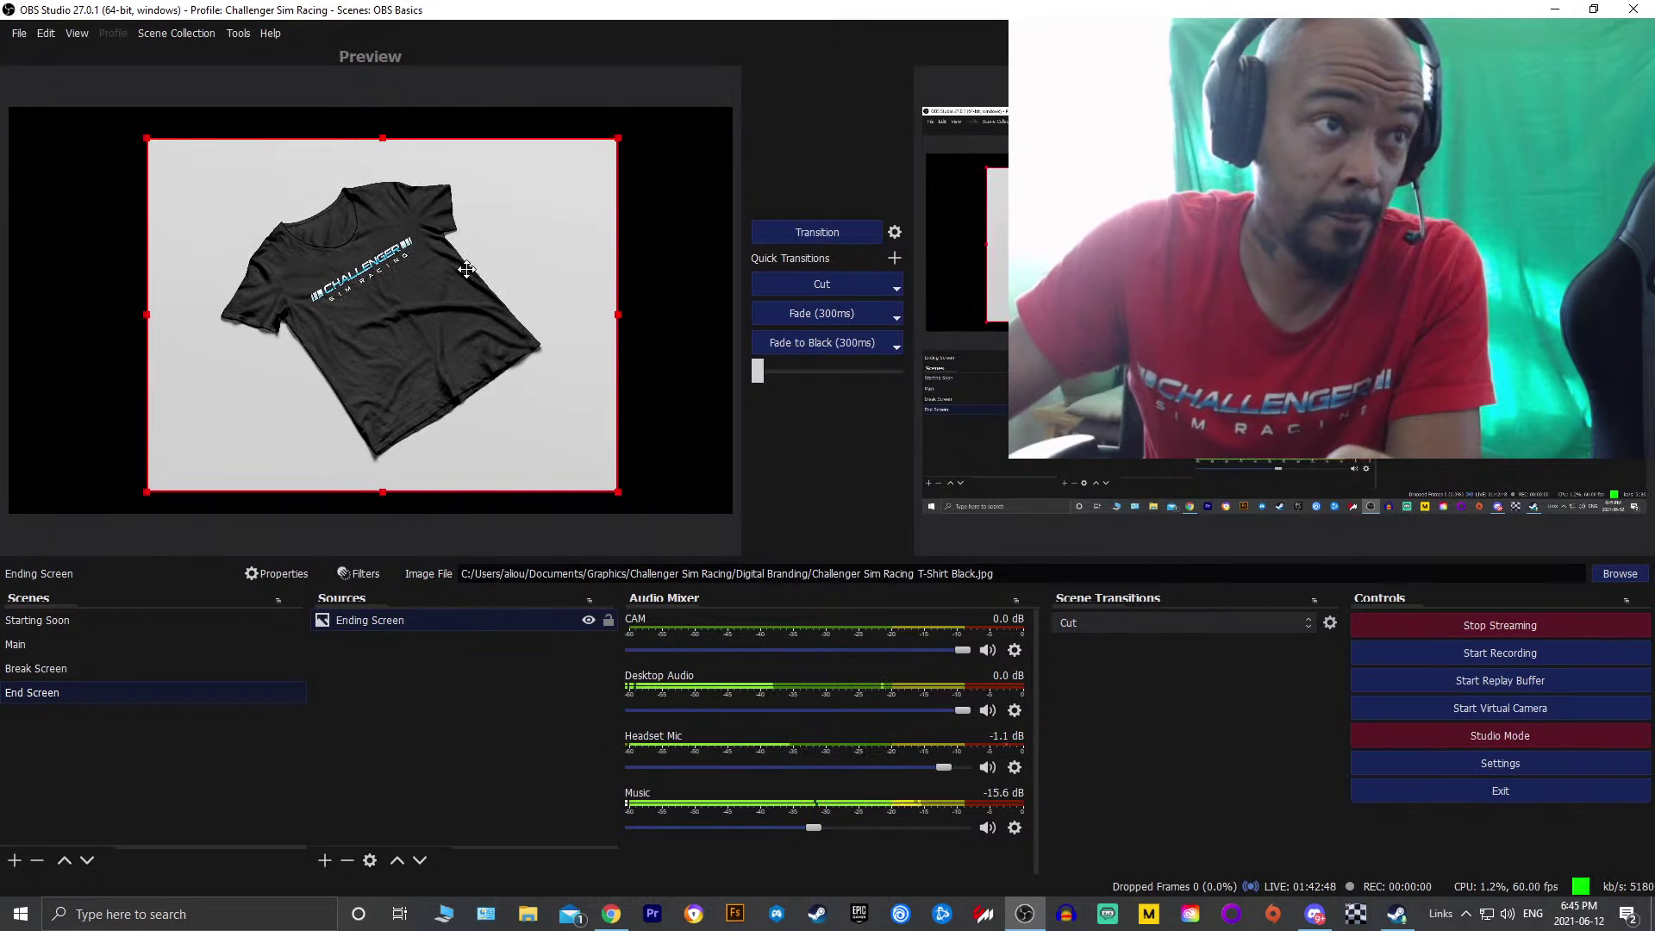
left_click(664, 153)
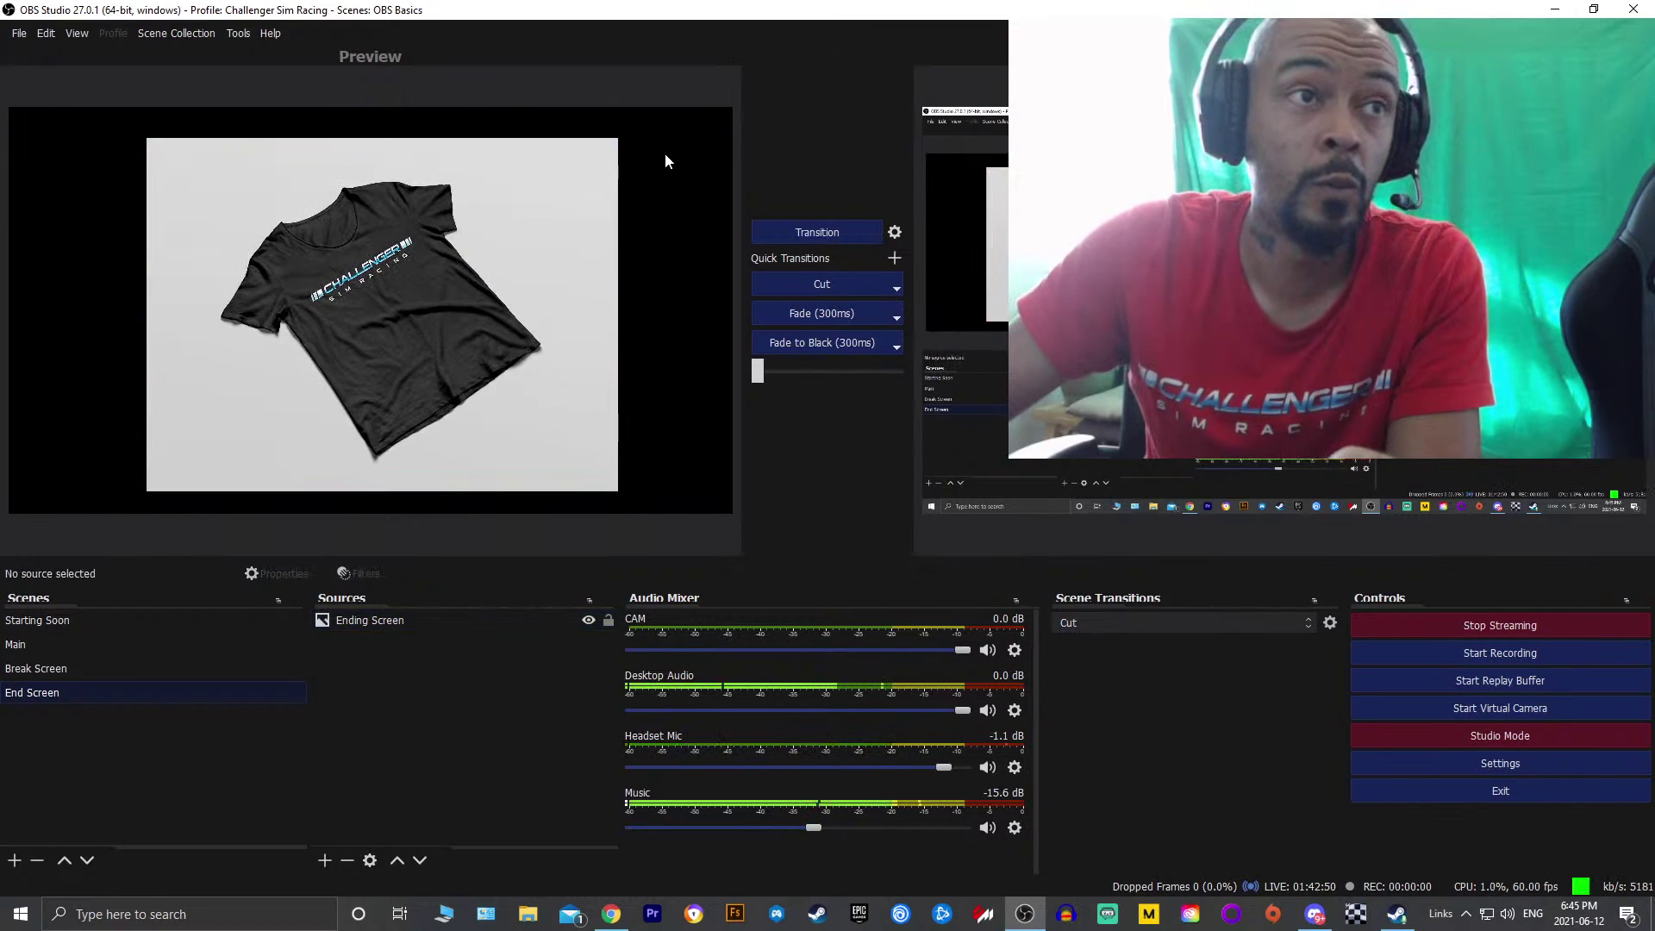